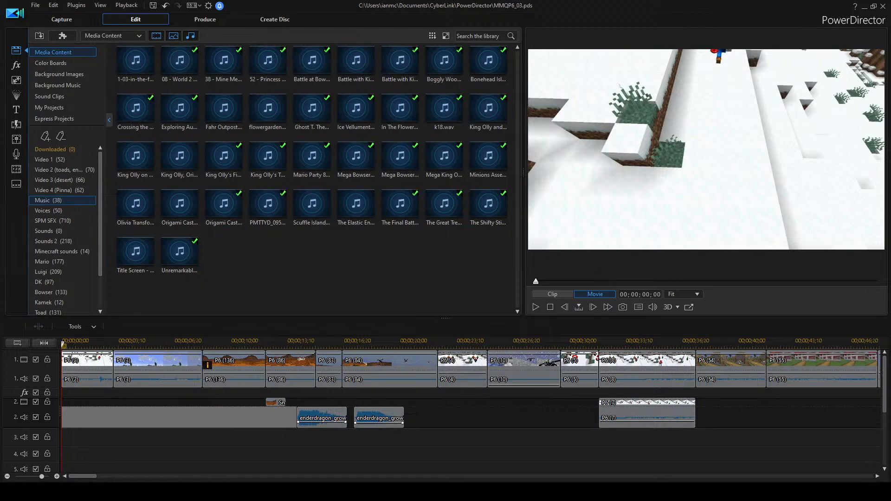
Look over the video, sound-effect and music tracks along the opening part of the timeline.
click(284, 439)
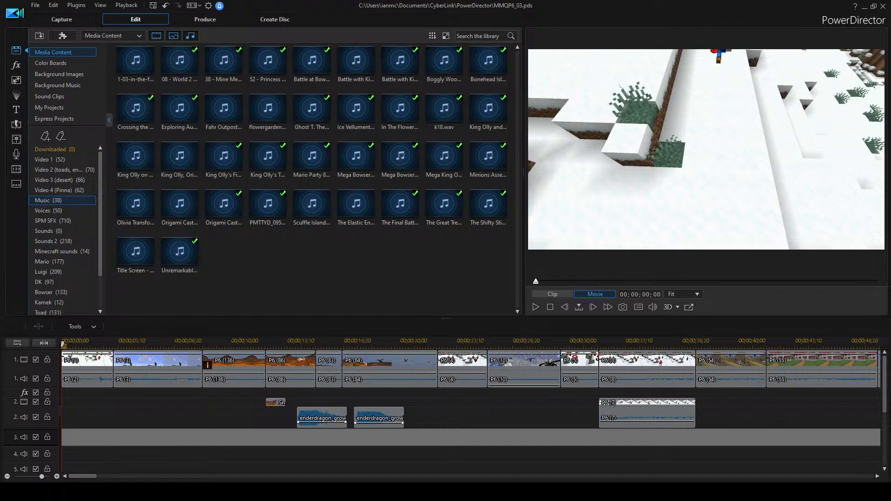
click(501, 417)
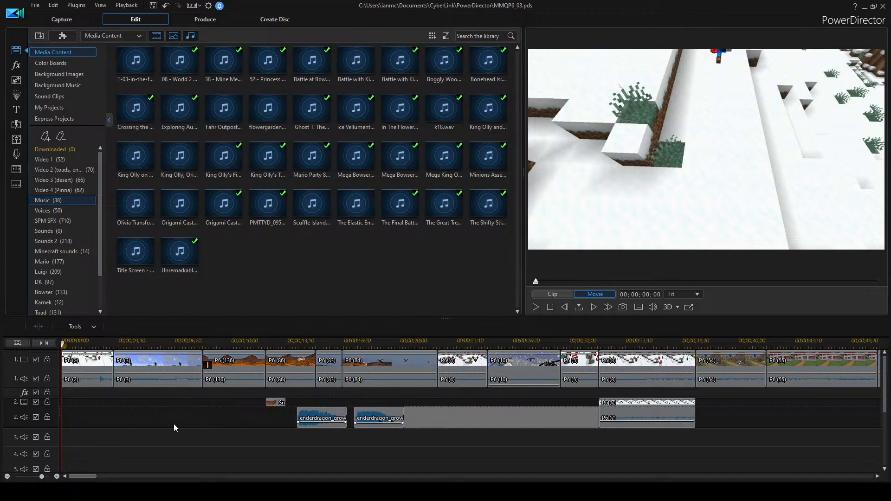
scroll(156, 423, down, 4)
scroll(155, 423, up, 4)
scroll(120, 437, down, 3)
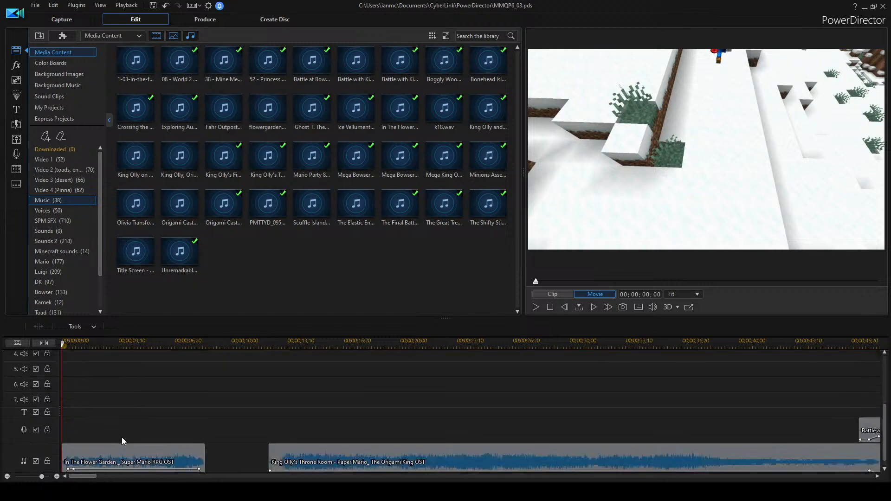
scroll(122, 438, up, 3)
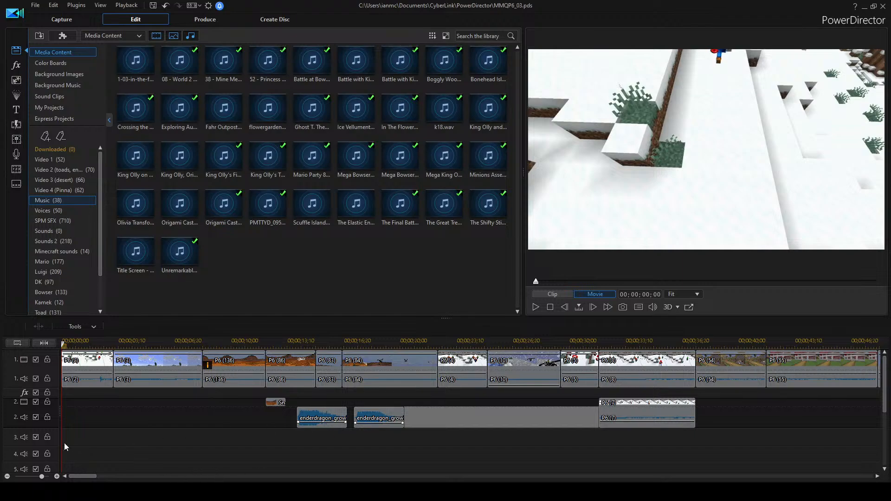
scroll(254, 400, down, 3)
scroll(244, 405, up, 3)
scroll(311, 391, down, 3)
scroll(227, 418, up, 3)
scroll(373, 414, down, 3)
scroll(390, 431, down, 1)
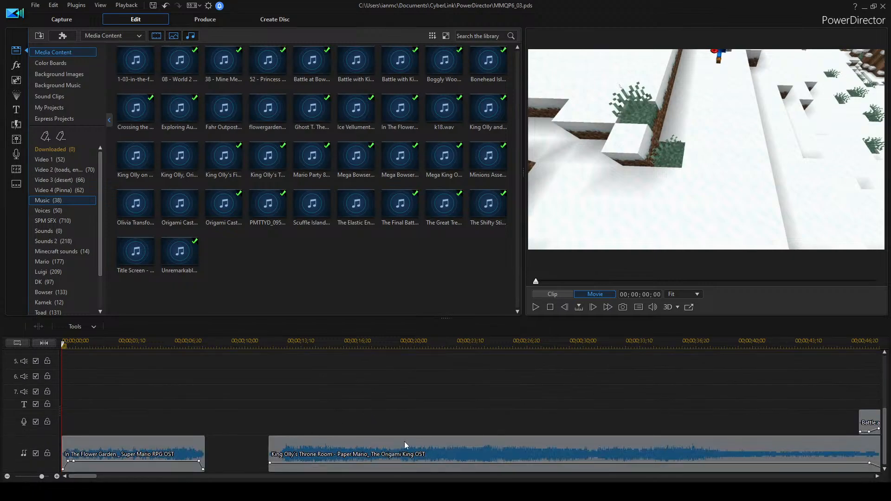
scroll(172, 411, up, 5)
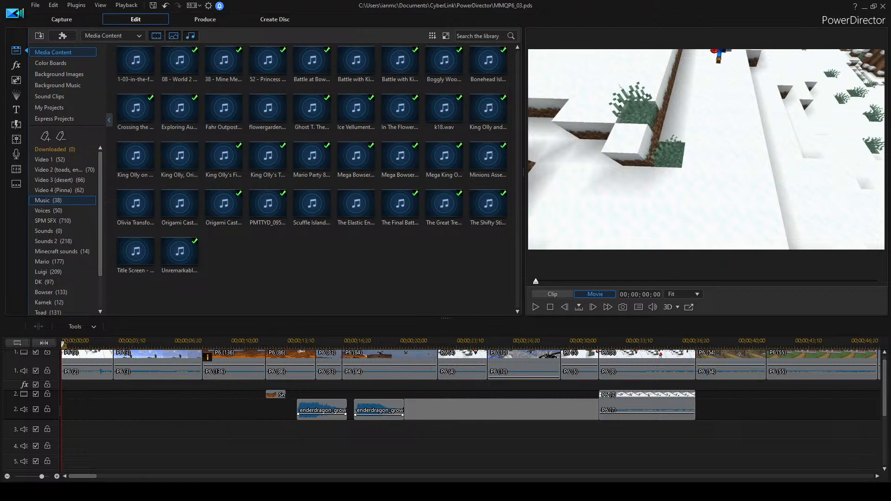
click(469, 437)
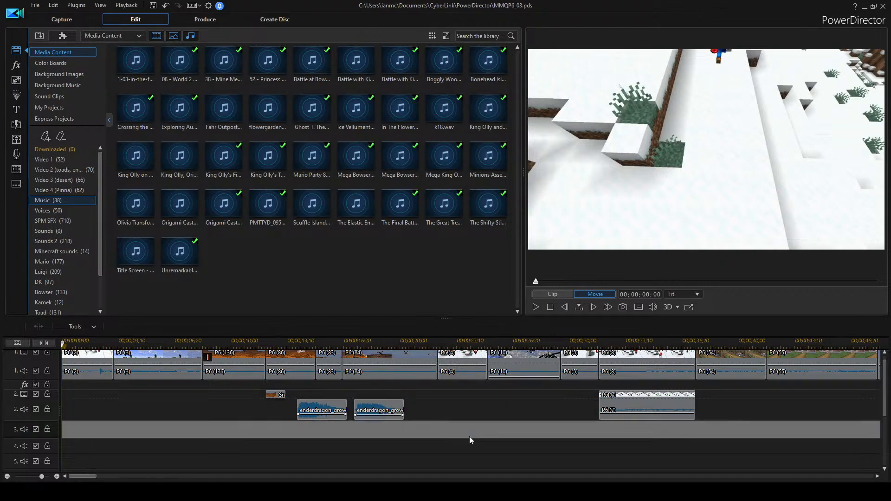
scroll(227, 472, right, 1)
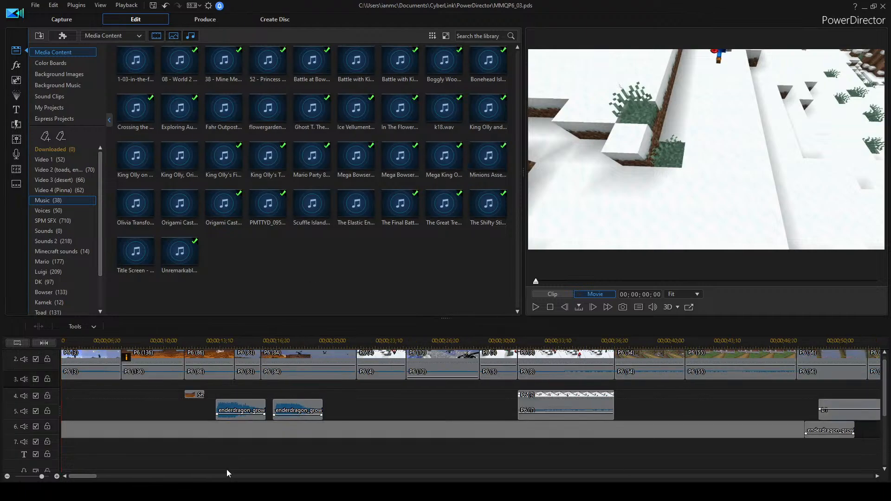
scroll(218, 462, down, 3)
scroll(215, 460, up, 3)
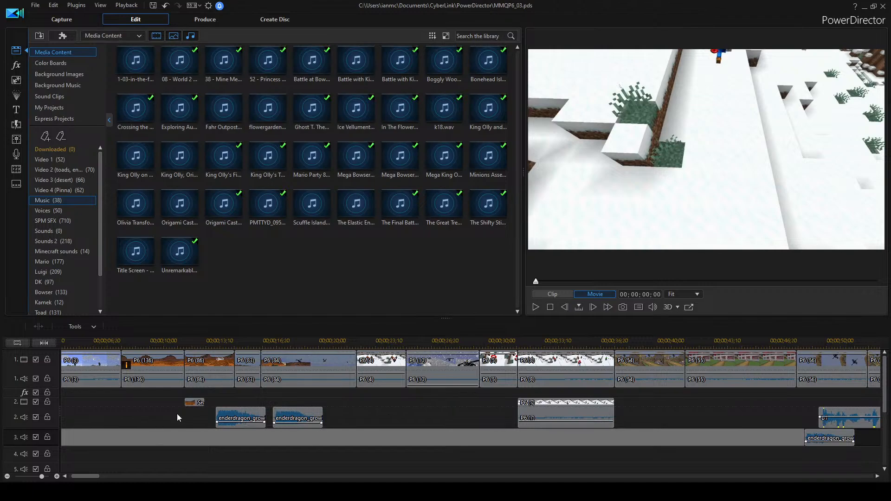
scroll(93, 410, down, 4)
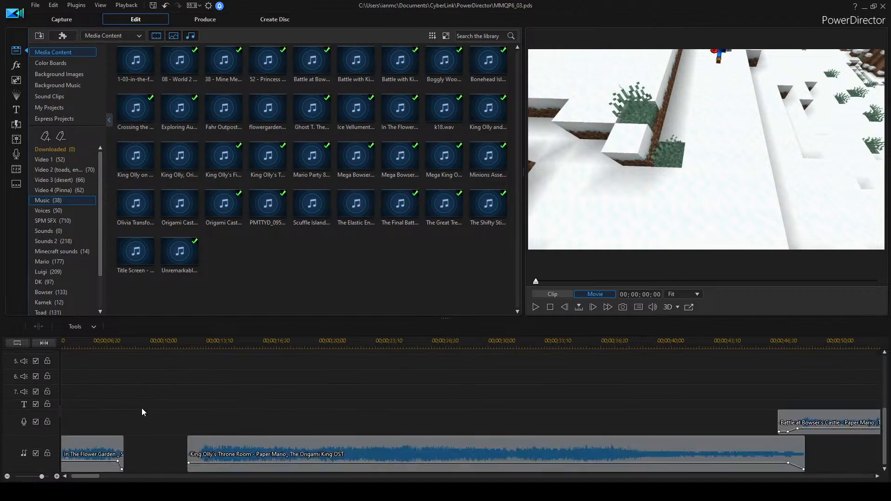
scroll(183, 388, up, 5)
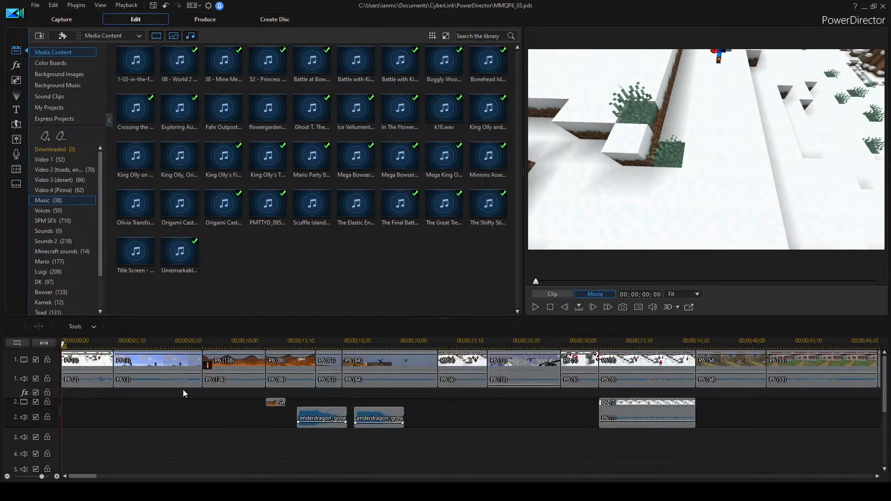
Preview the opening, then place yah4.WAV from the Mario folder on audio track 2 beneath the first video clip, at about 00;00;01;24.
key(space)
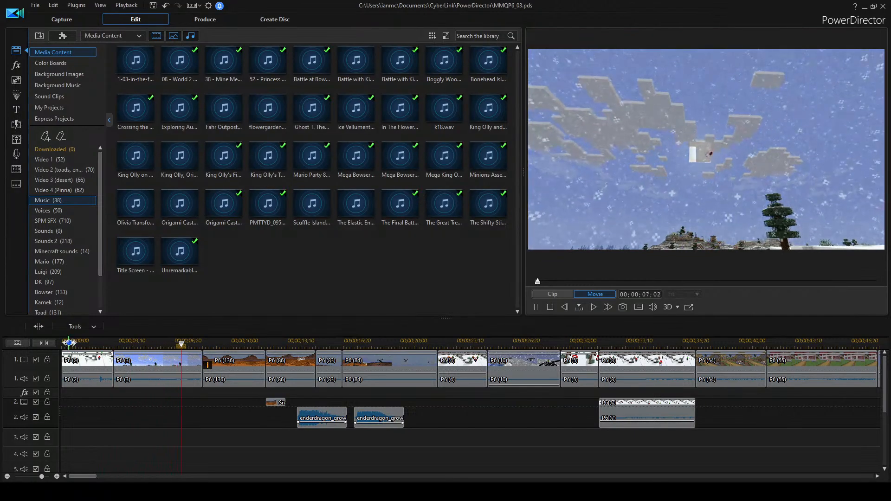
key(space)
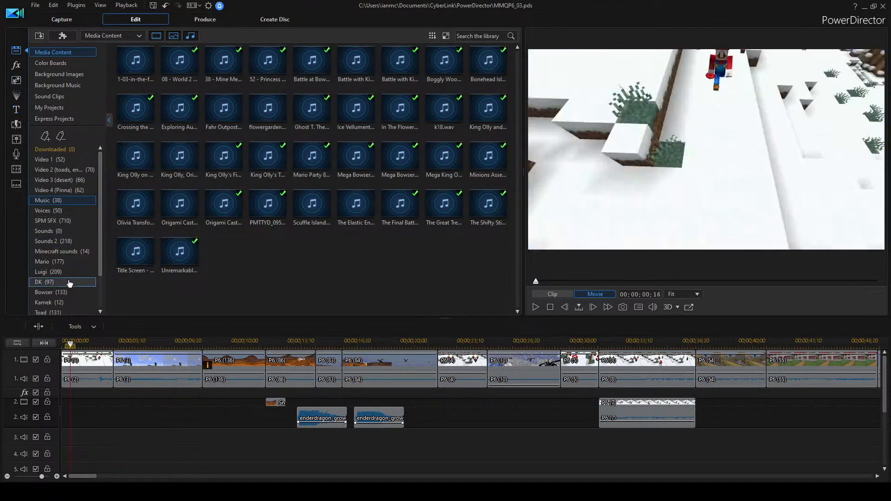
click(46, 262)
click(360, 198)
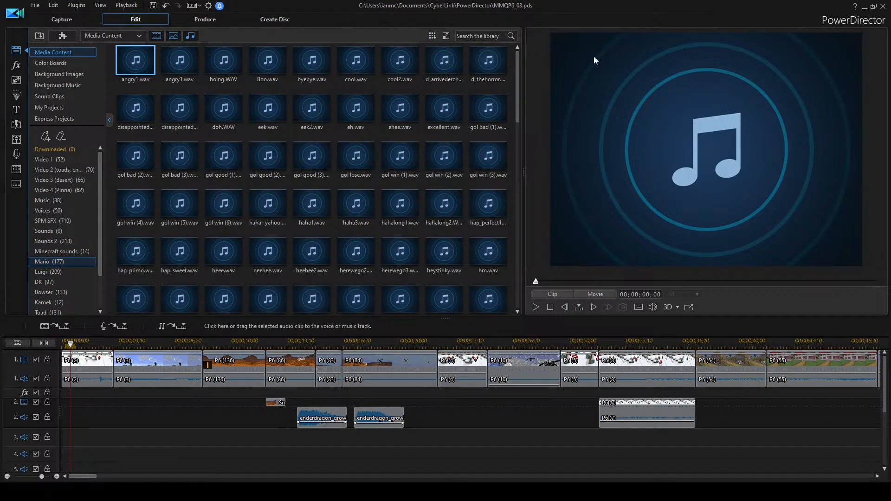
scroll(308, 116, up, 5)
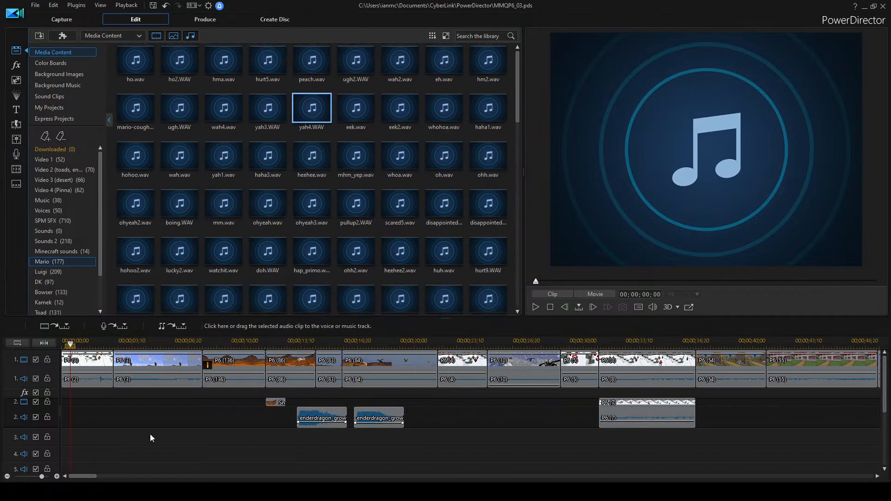
scroll(176, 380, up, 3)
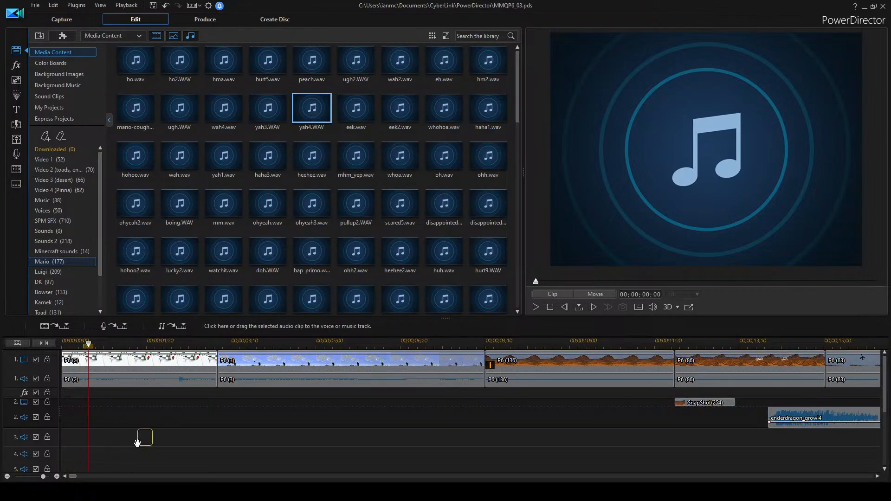
drag(153, 413, 156, 413)
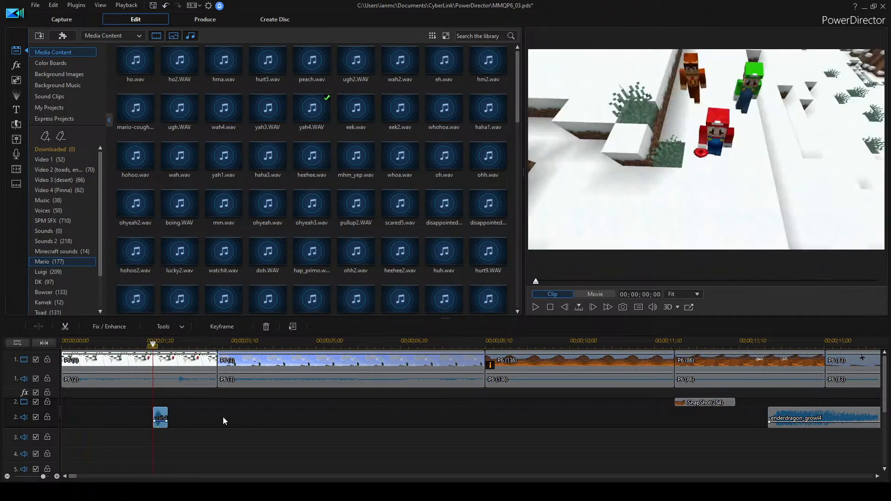
Check the yah4 sound in playback and shift it slightly later on audio track 2, still beneath the first video clip.
click(188, 417)
key(space)
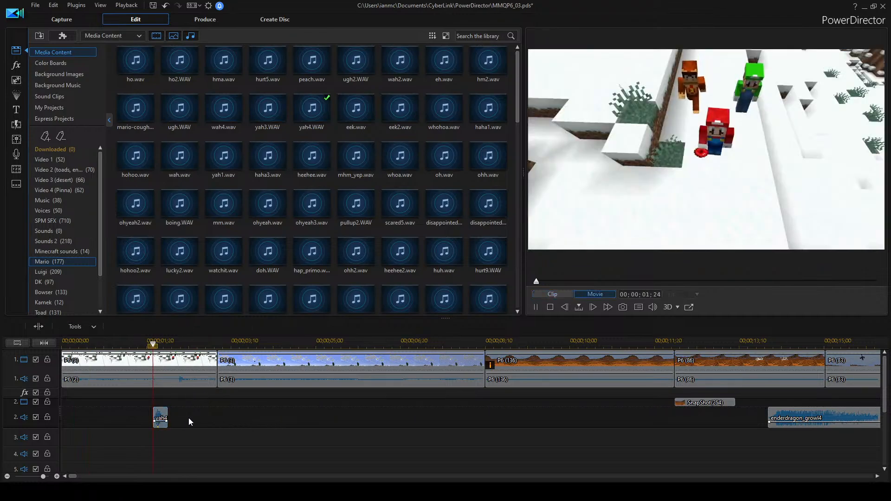
key(space)
drag(161, 415, 182, 415)
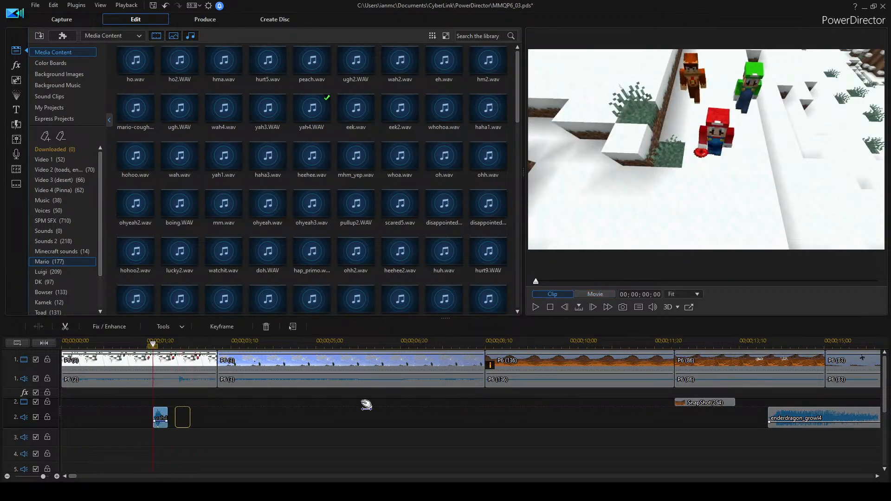
click(334, 399)
Play back the first video clip repeatedly to check the timing of the yah4 sound.
key(space)
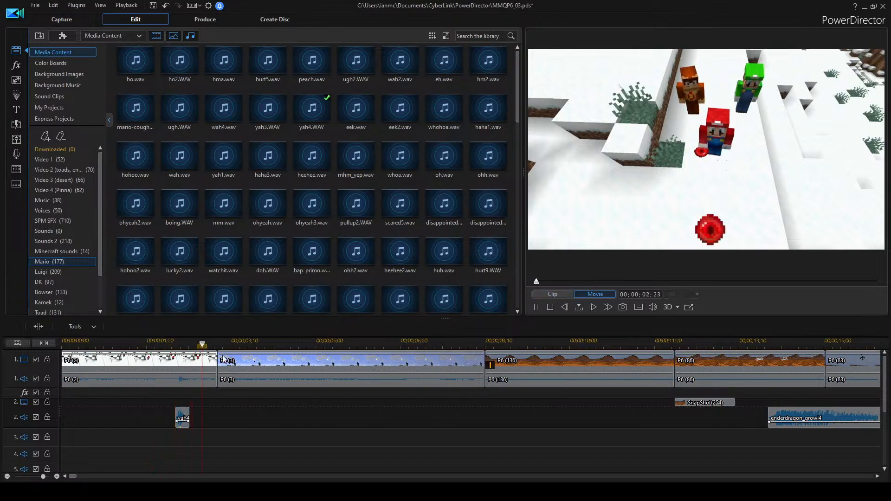
key(space)
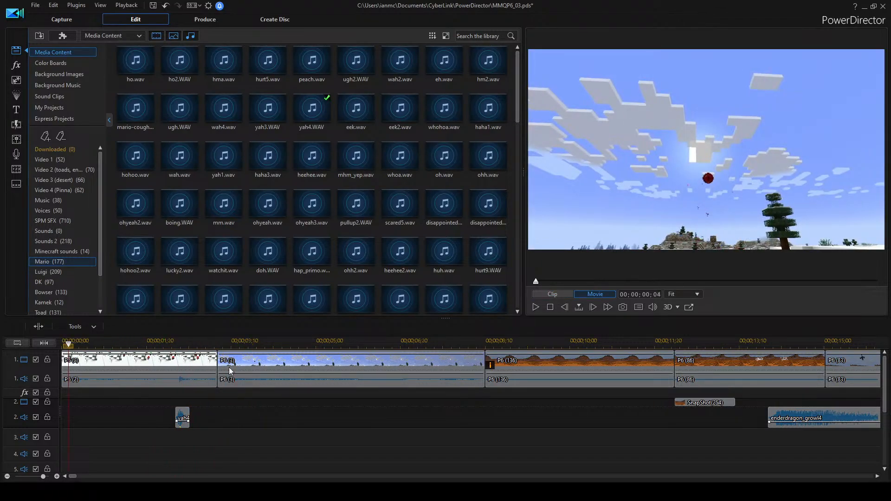
key(space)
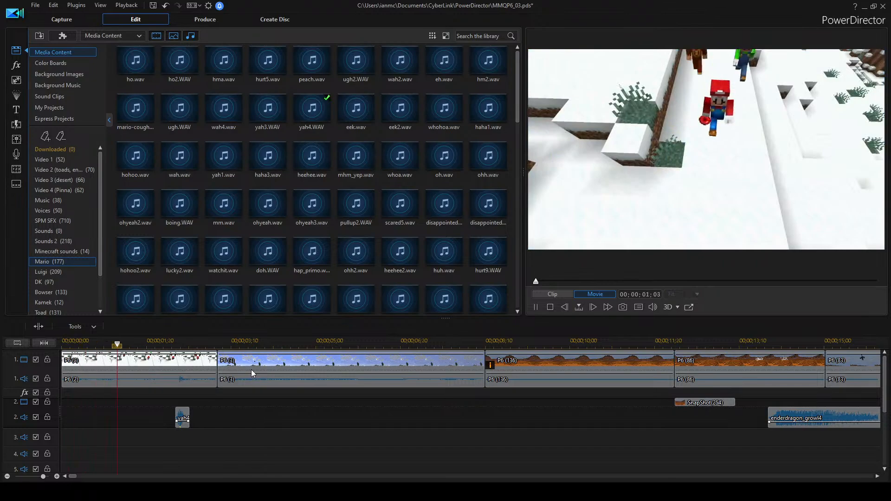
key(space)
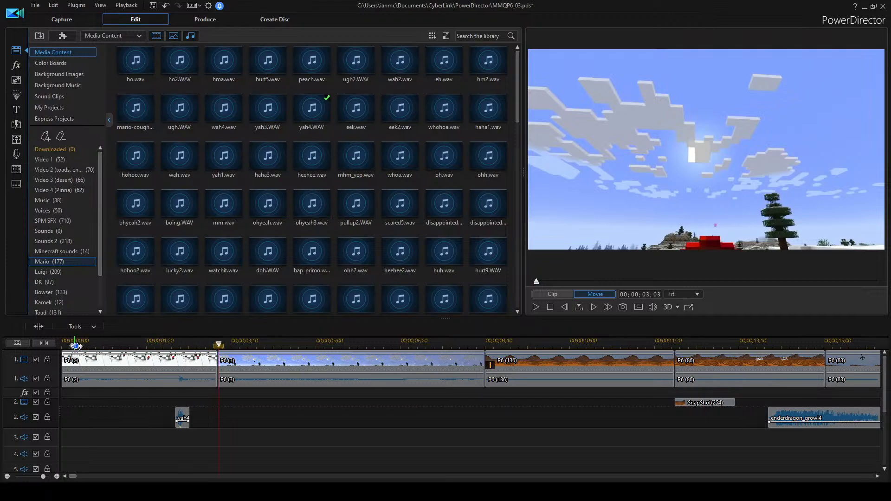
key(space)
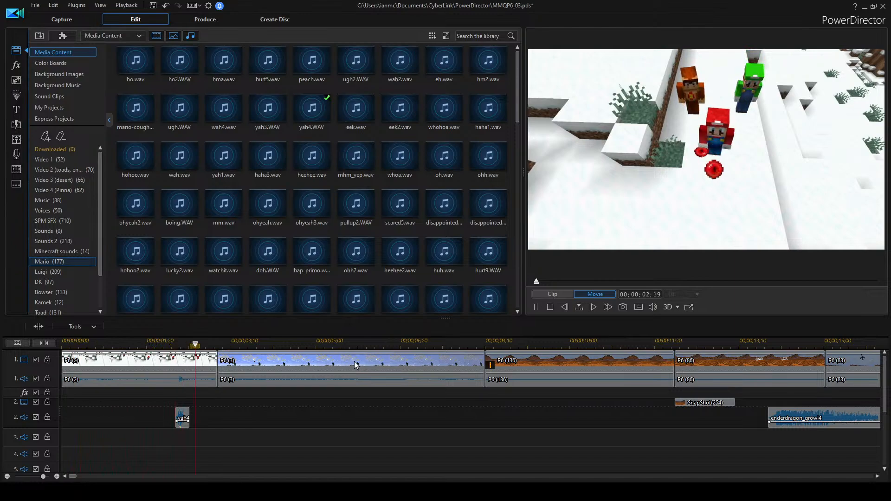
key(space)
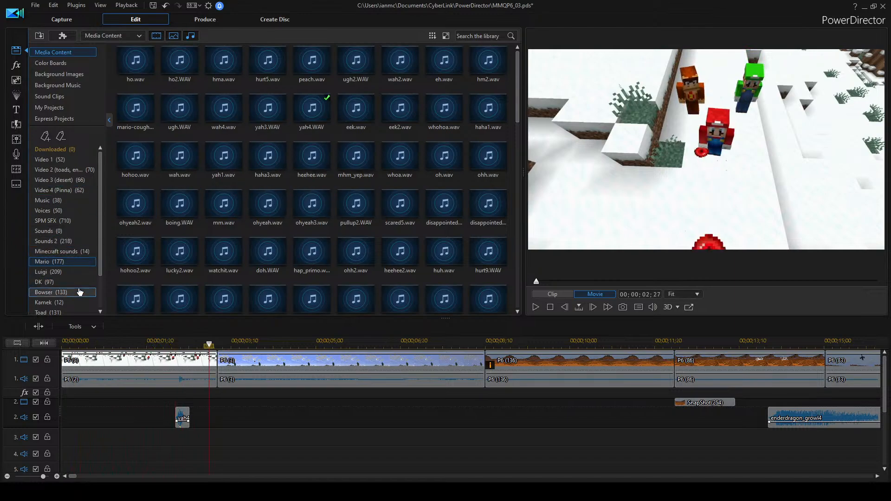
Audition sounds in the DK folder and place a VO_DK_LND voice clip on audio track 2, ahead of the yah4 clip.
click(51, 282)
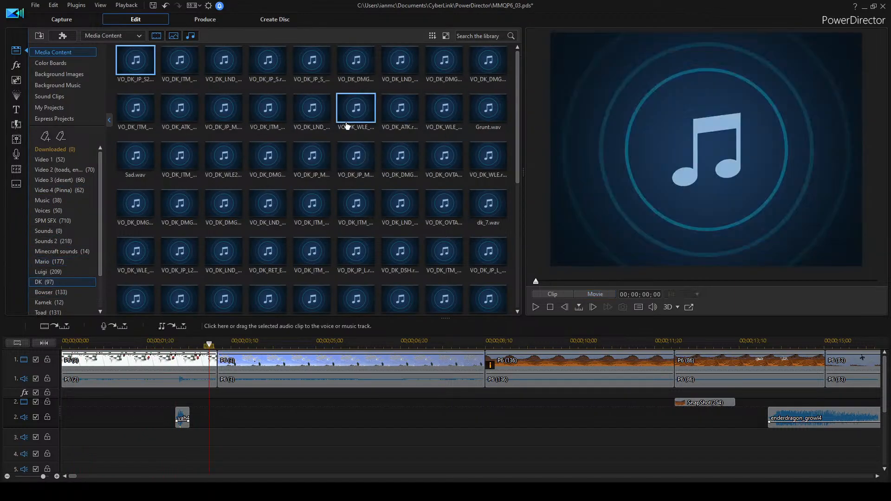
double_click(358, 158)
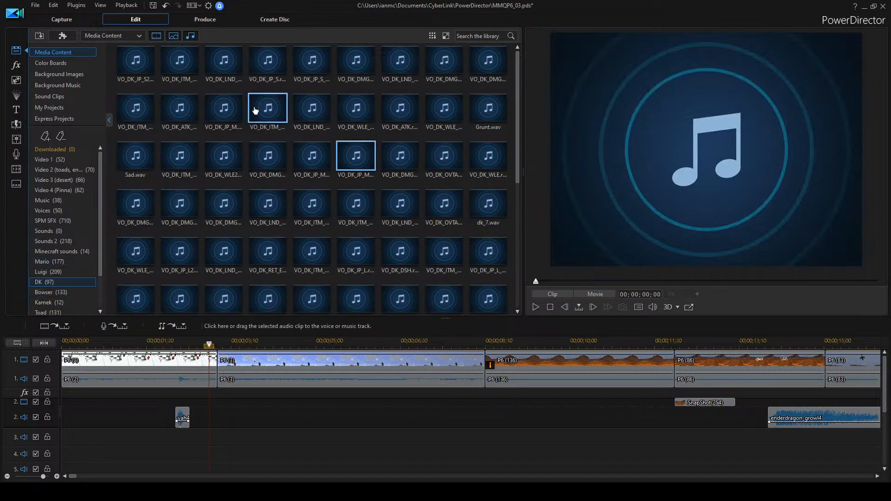
double_click(310, 64)
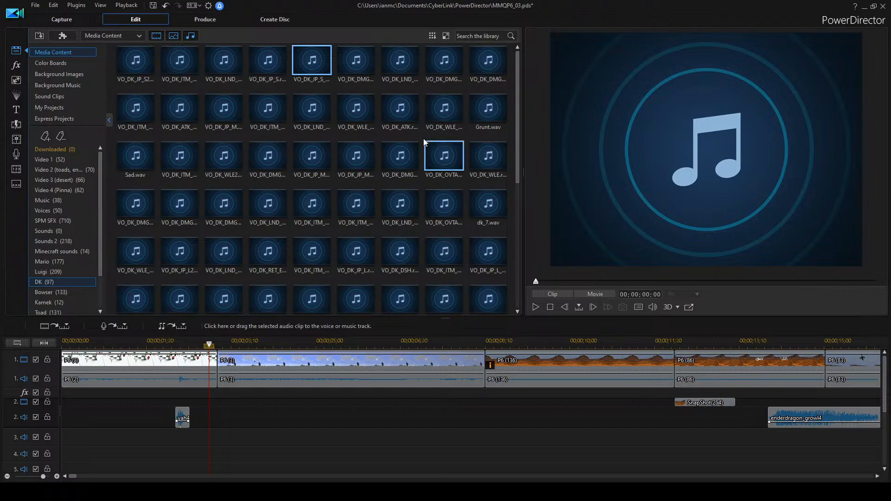
click(275, 67)
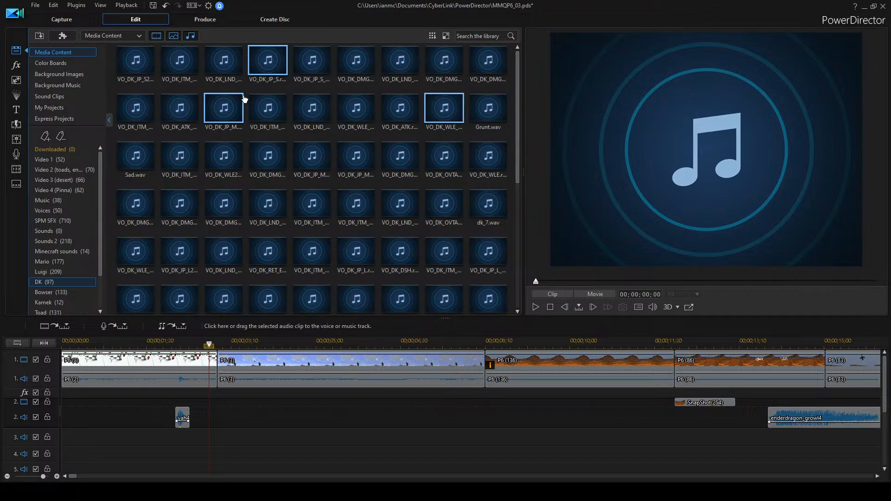
double_click(261, 81)
click(416, 63)
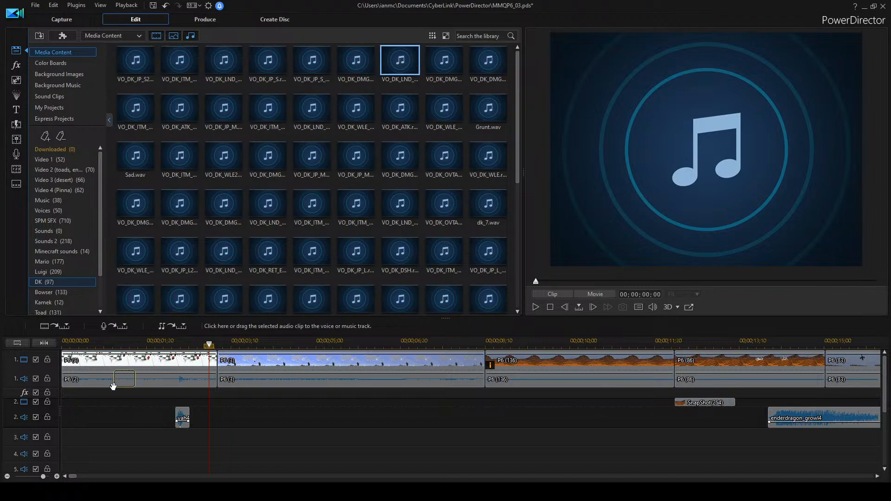
drag(113, 387, 114, 413)
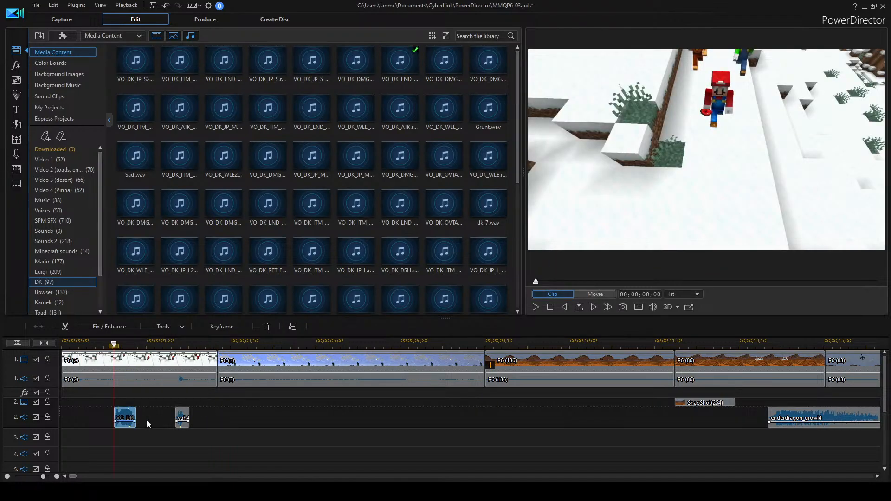
Preview the DK voice clip and shift it later on audio track 2, closer to the yah4 clip.
click(157, 419)
key(space)
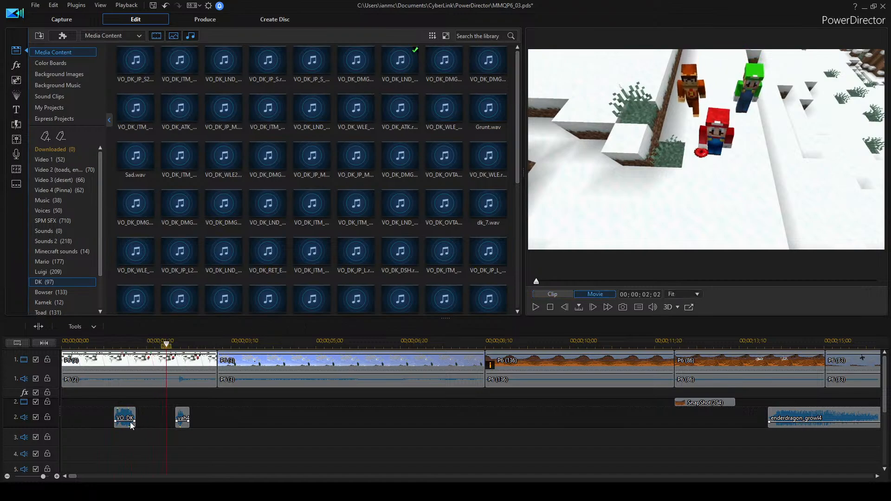
drag(130, 421, 151, 421)
Place ohyeah3.wav from the Luigi folder on audio track 3 so it ends where the DK voice clip starts, and return the playhead to the start.
click(49, 271)
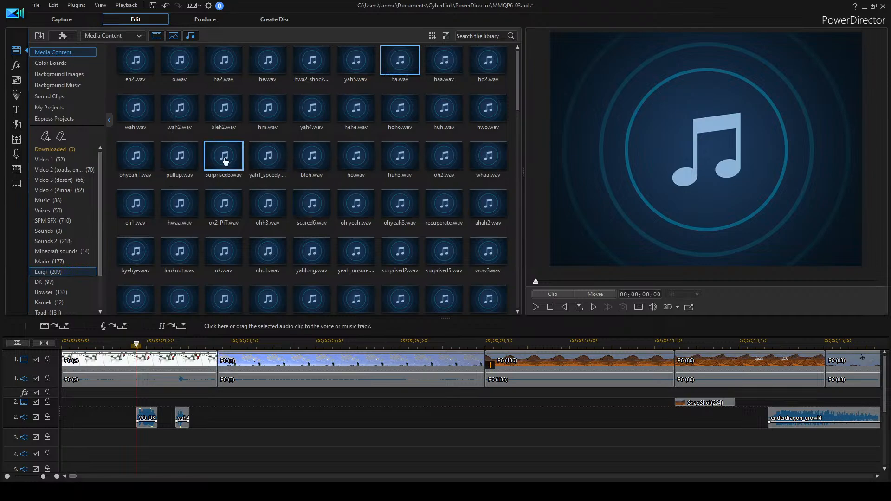
click(402, 212)
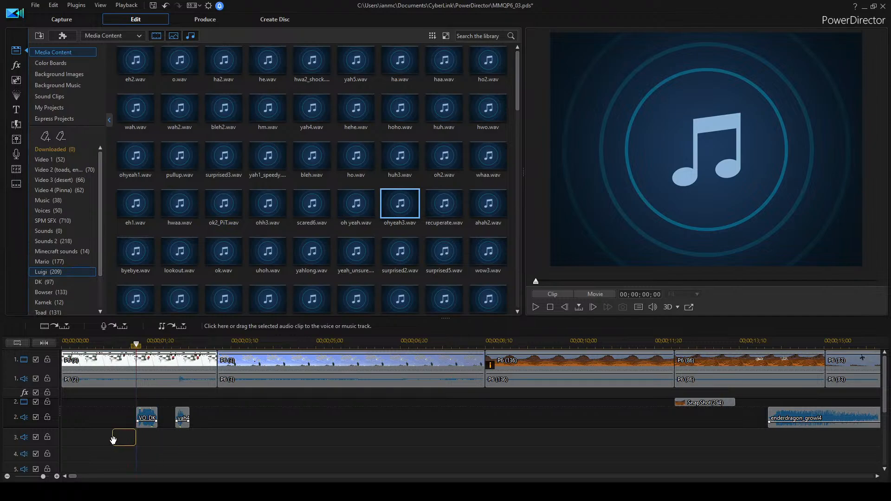
drag(113, 440, 113, 440)
click(65, 343)
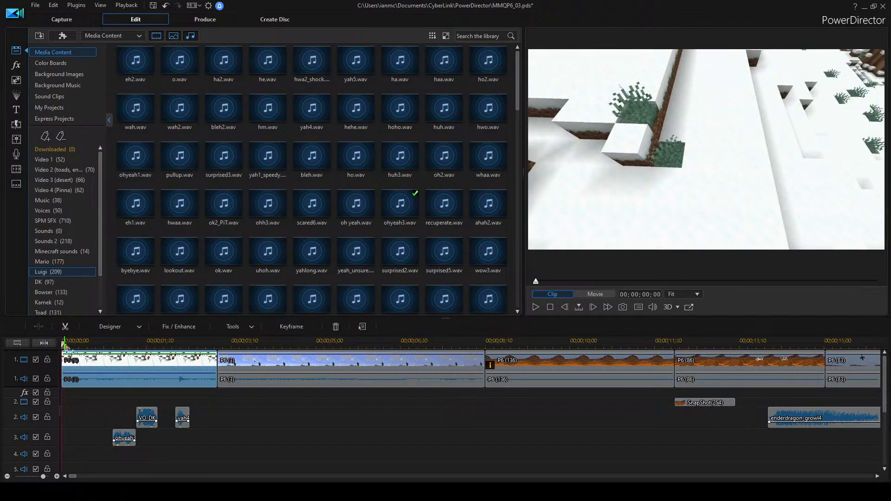
Play the movie from the beginning through the second video clip to check the voice clips' timing.
click(65, 346)
key(space)
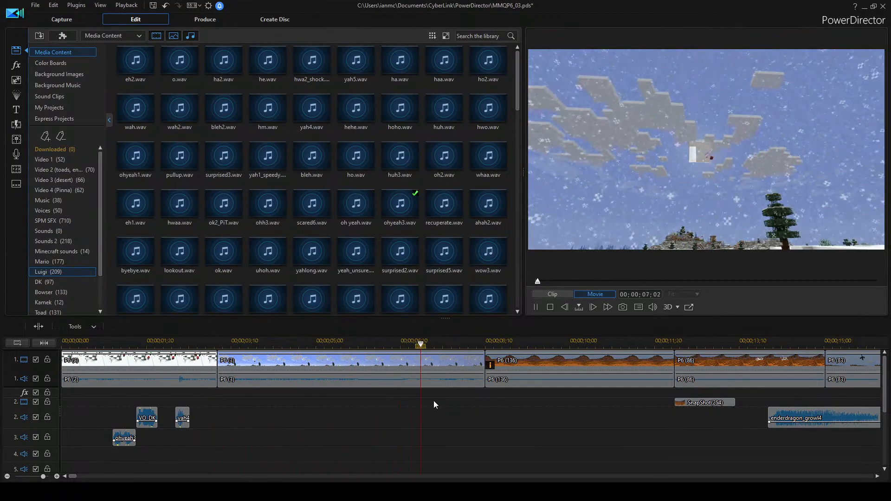
key(space)
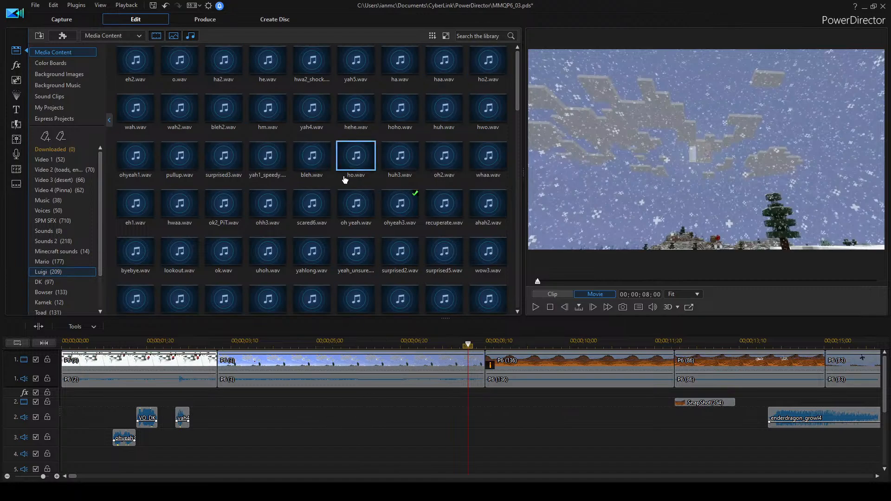
Search the Mario folder for "hm", audition sounds, place hm2.wav on audio track 2 and shift it near the end of the second video clip.
click(63, 251)
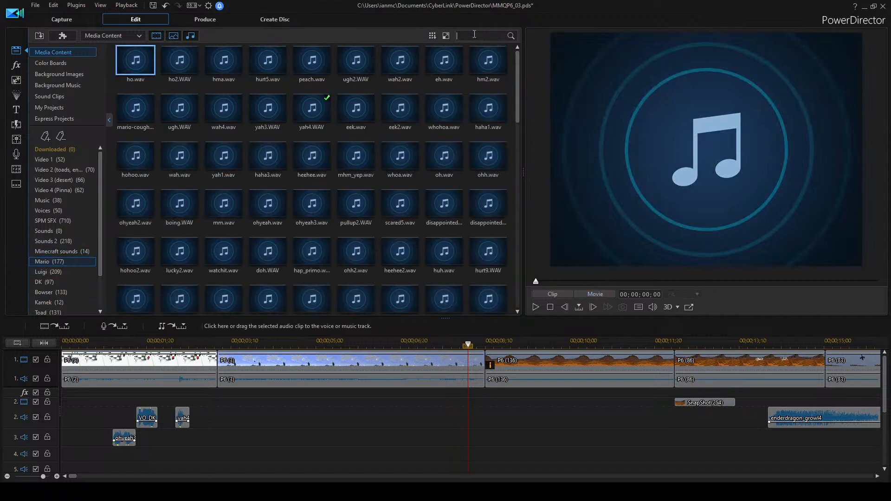
key(Return)
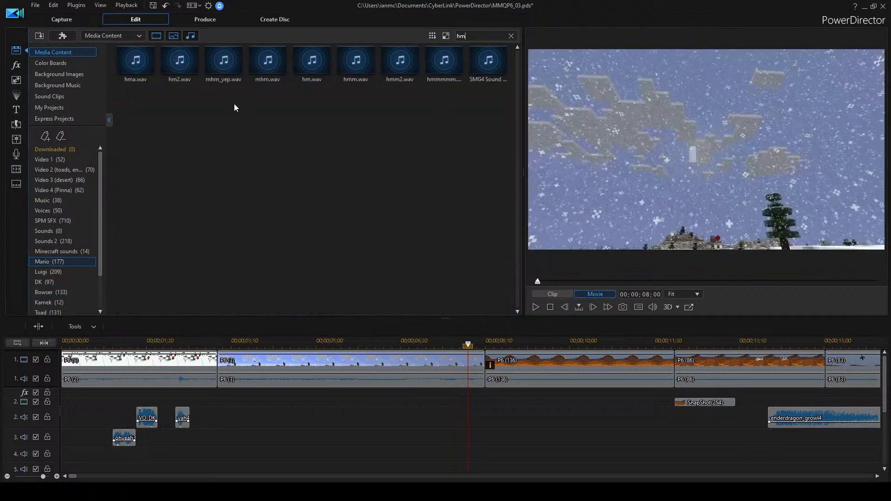
click(191, 75)
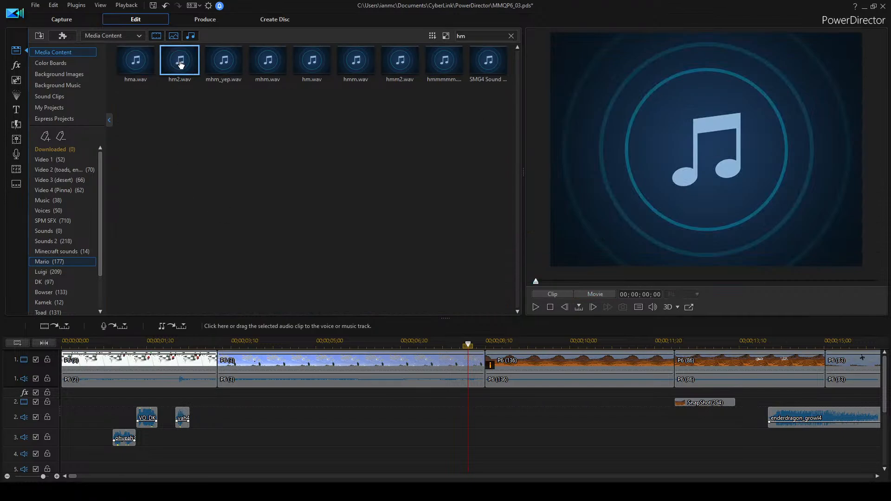
click(301, 63)
drag(185, 62, 371, 373)
drag(397, 413, 397, 413)
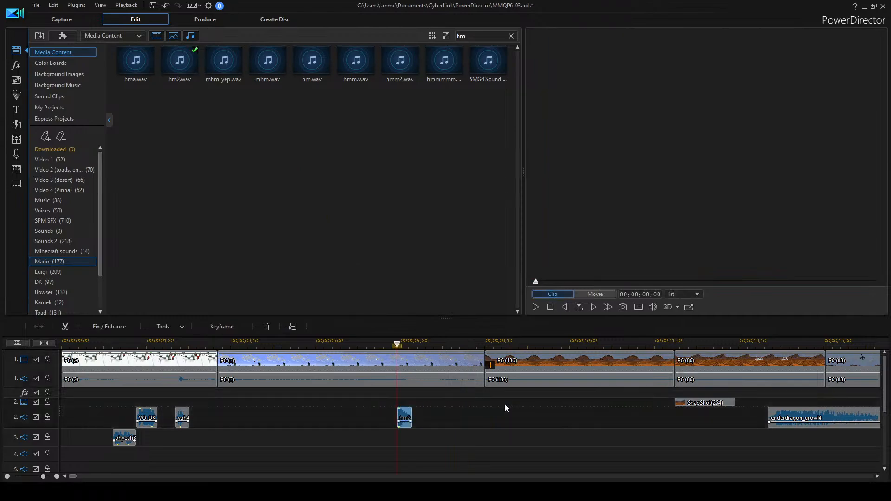
key(space)
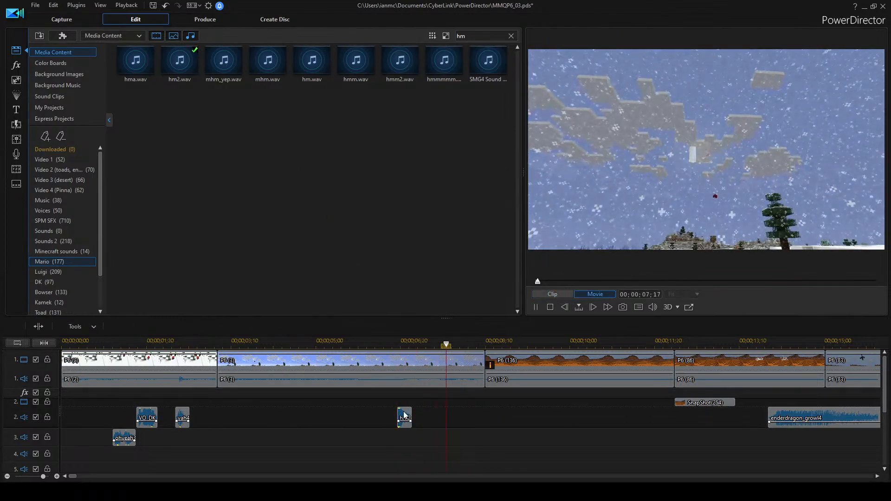
drag(405, 420, 451, 419)
Play through the P6 (136) desert clip into P6 (86), then set the playhead to 9;11 within P6 (136).
click(526, 380)
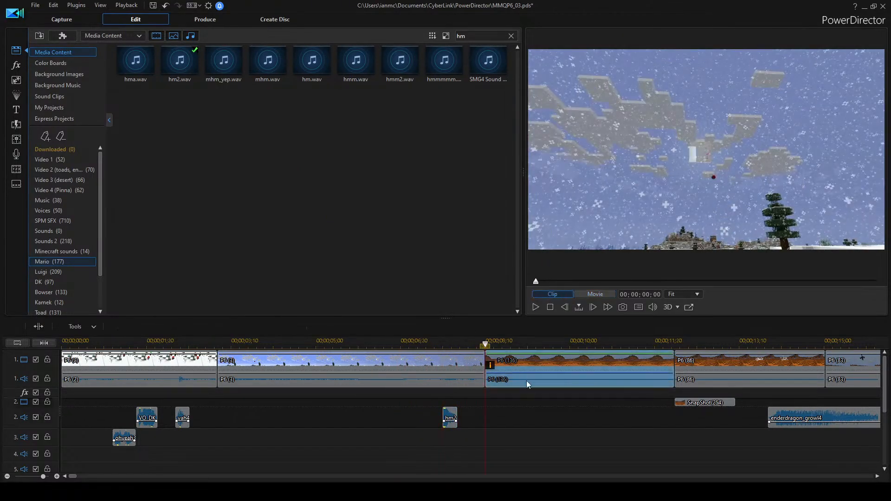
scroll(361, 424, down, 5)
scroll(343, 425, up, 5)
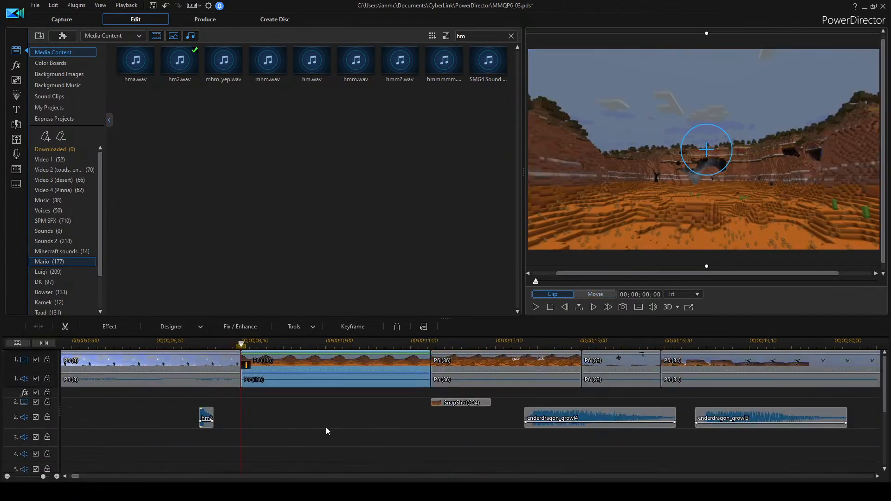
scroll(318, 421, right, 2)
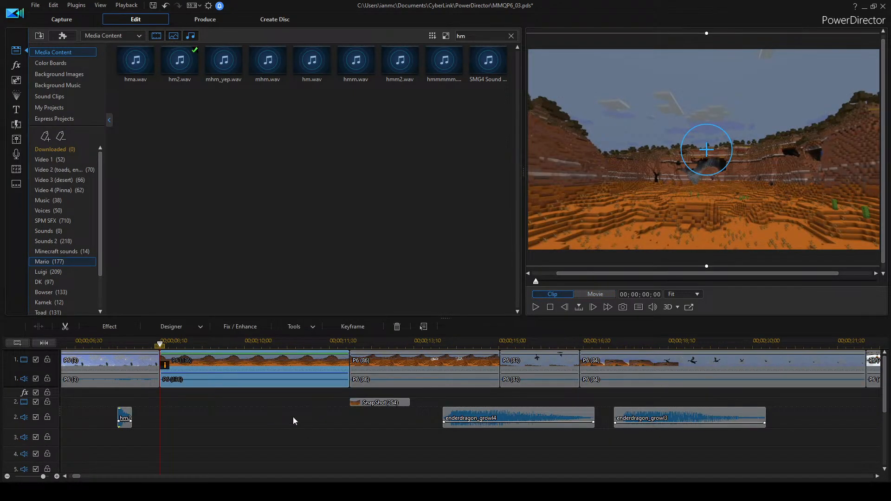
click(275, 414)
key(space)
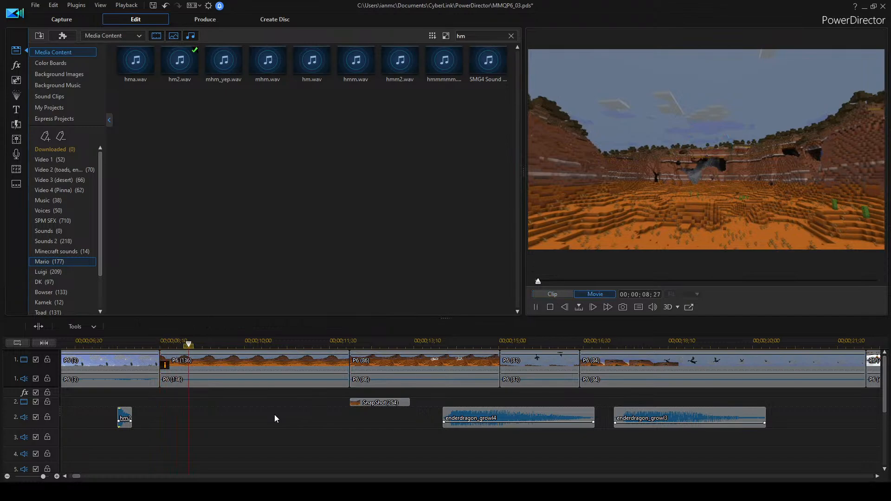
key(space)
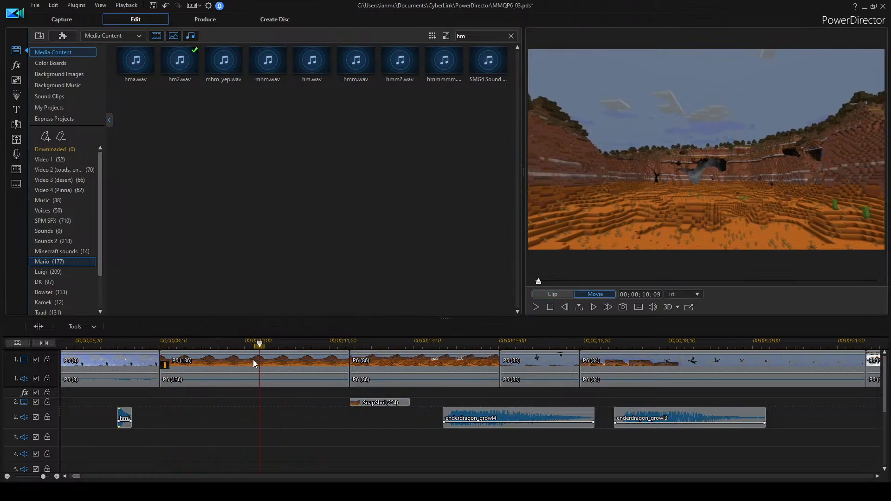
key(space)
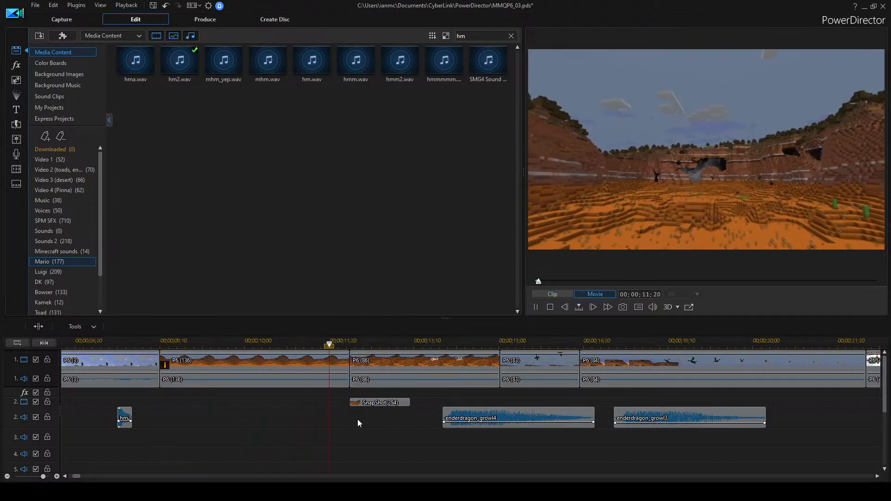
key(space)
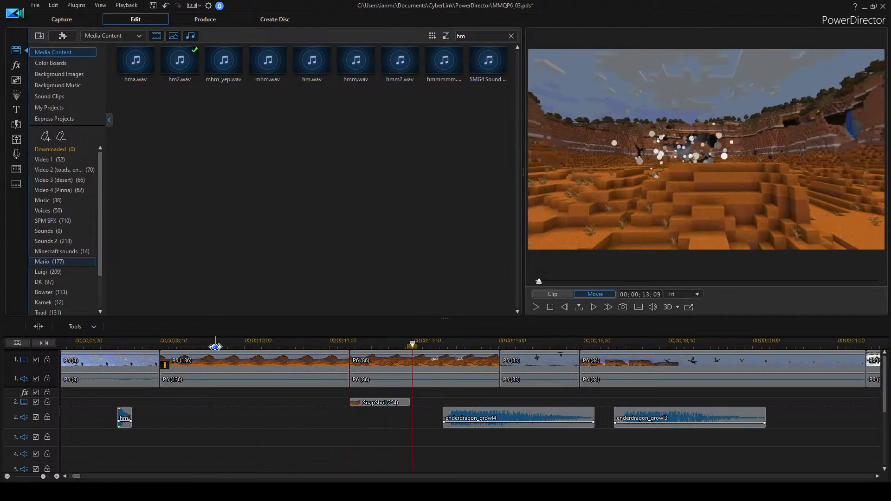
click(213, 345)
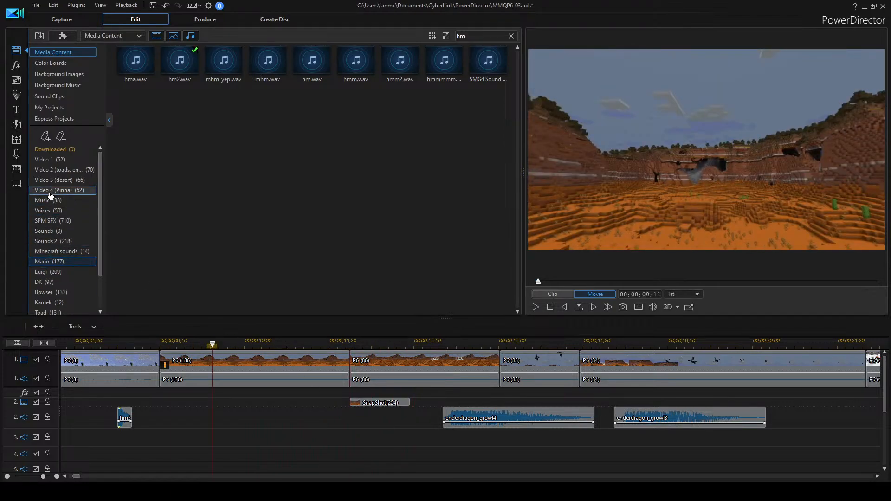
Search the SPM SFX folder for "qua", audition the quake sounds and place quake2.mp3 on audio track 2 at 9;15 under P6 (136).
click(49, 221)
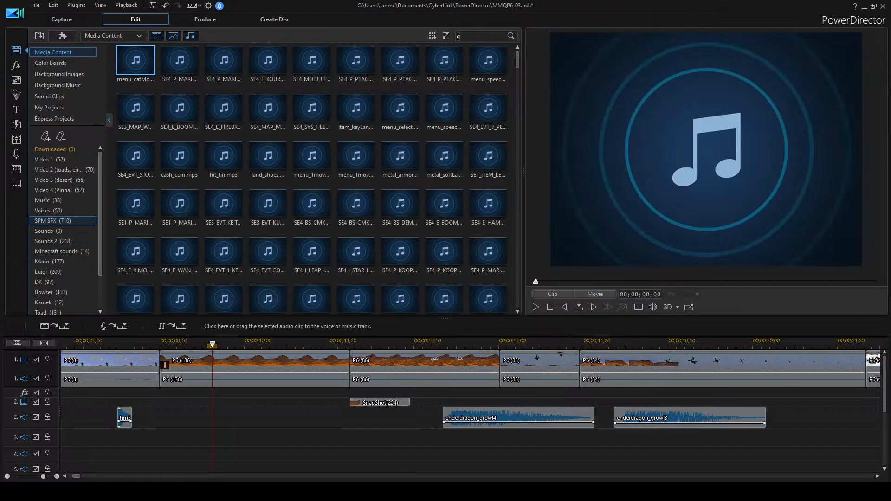
key(Return)
click(138, 66)
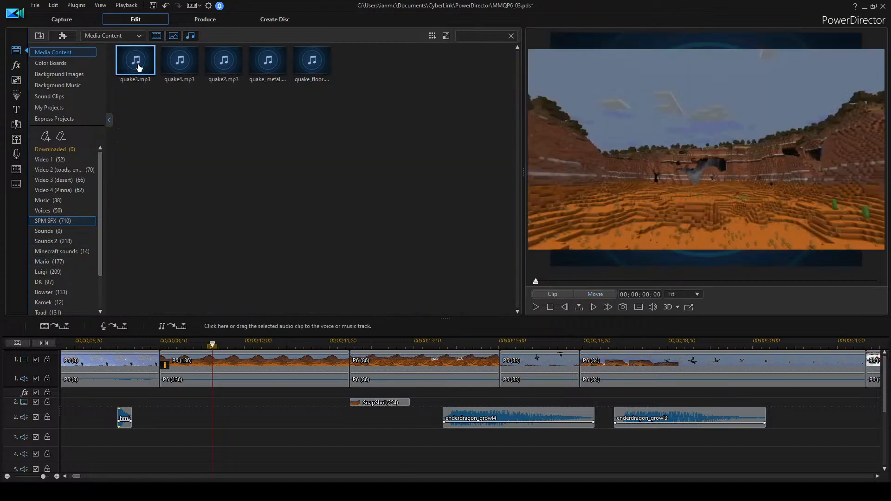
key(space)
click(304, 65)
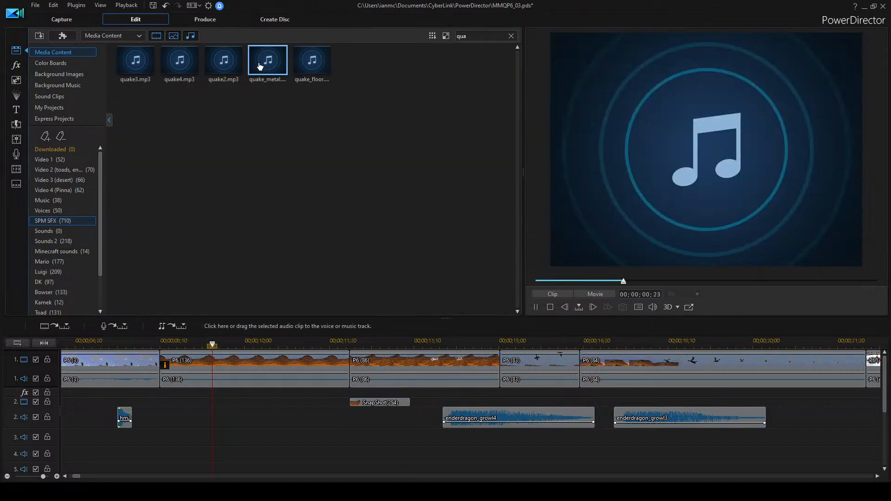
drag(177, 71, 219, 419)
click(179, 73)
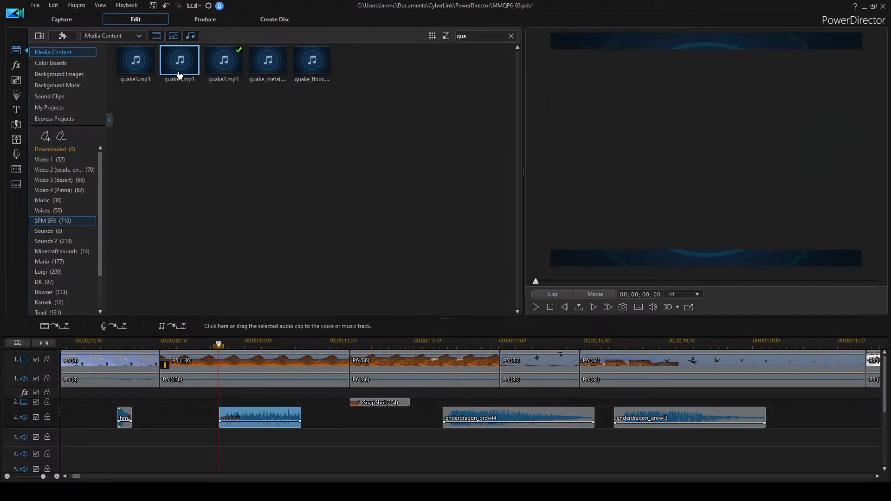
click(311, 408)
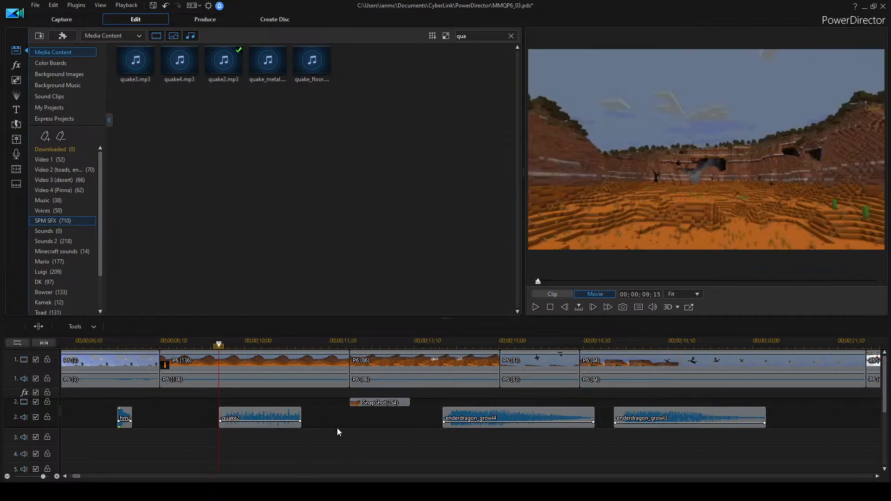
Preview the quake2 sound, shift it slightly later on audio track 2 and play the section again.
key(space)
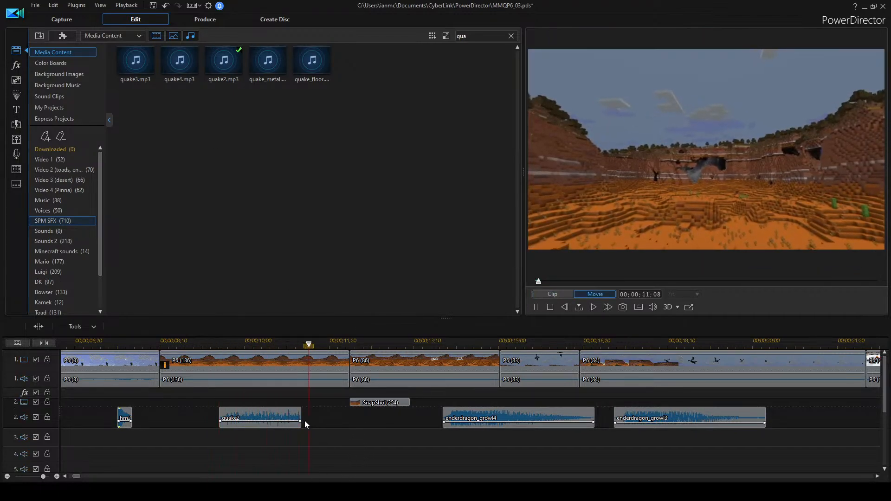
drag(258, 408, 274, 412)
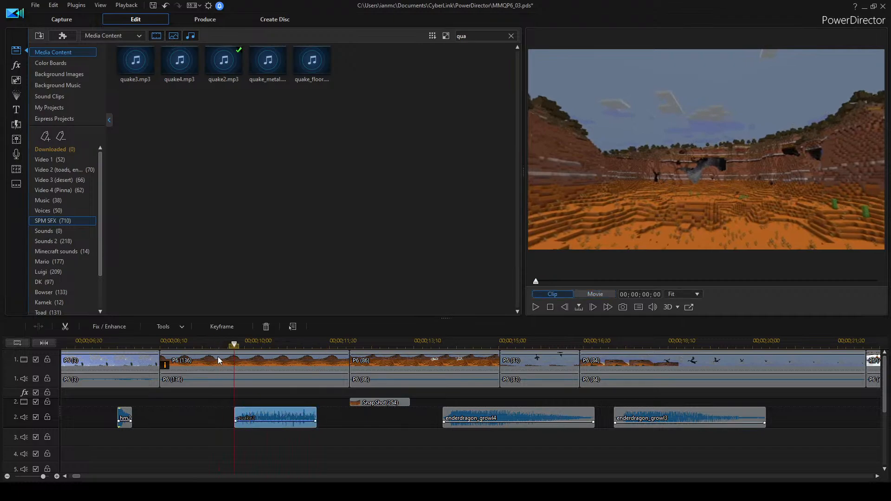
click(218, 356)
click(361, 467)
key(space)
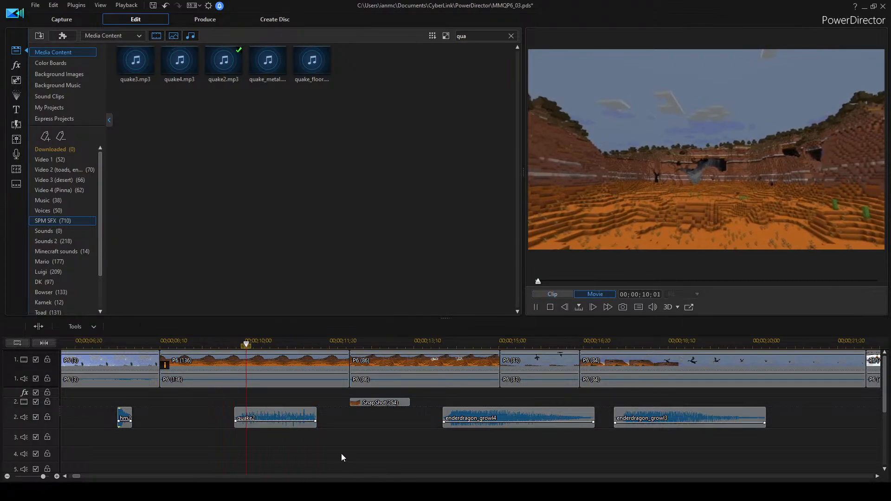
key(space)
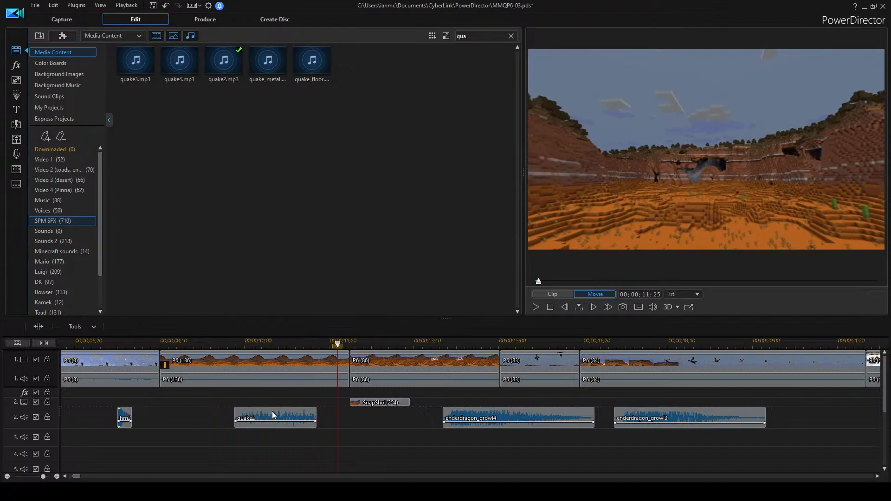
Duplicate the quake2 clip onto audio track 3, overlapping the original and ending where P6 (136) ends.
click(272, 411)
key(ctrl+c)
click(282, 346)
click(282, 439)
key(ctrl+v)
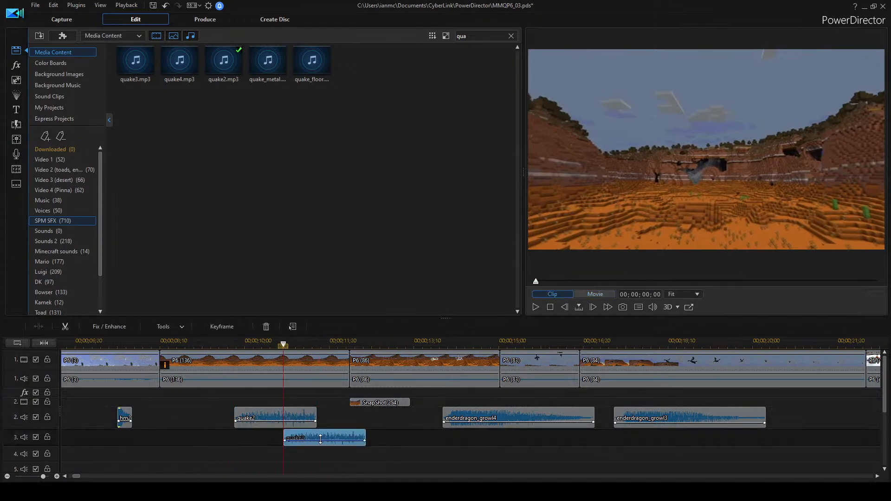
drag(328, 438, 310, 439)
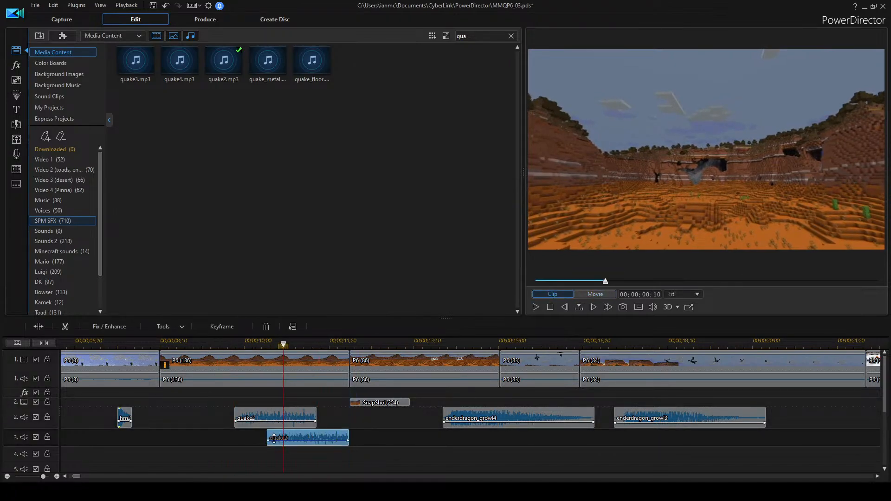
Lower the opening volume of the quake2 copy on audio track 3 with volume keyframes and shift the clip slightly earlier.
click(301, 440)
drag(288, 441, 269, 454)
drag(315, 438, 307, 437)
Play the movie from 9;20 through the overlapping quake2 clips and into the dragon shot.
click(228, 344)
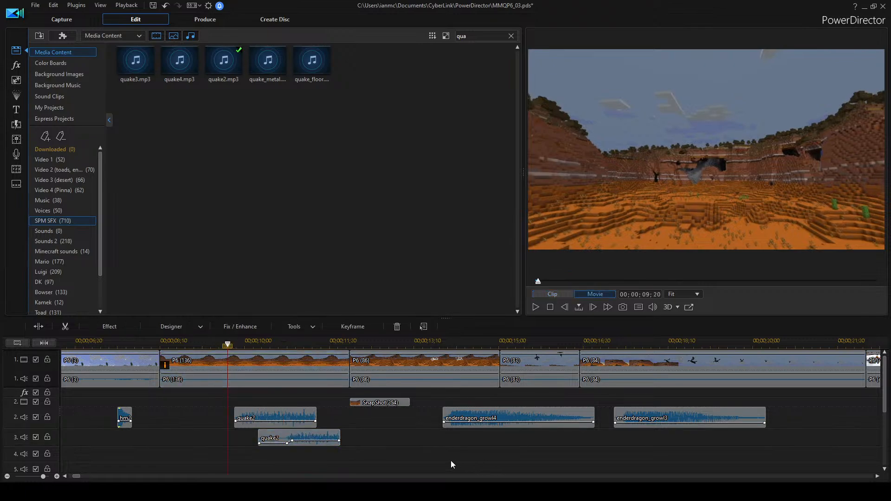
key(space)
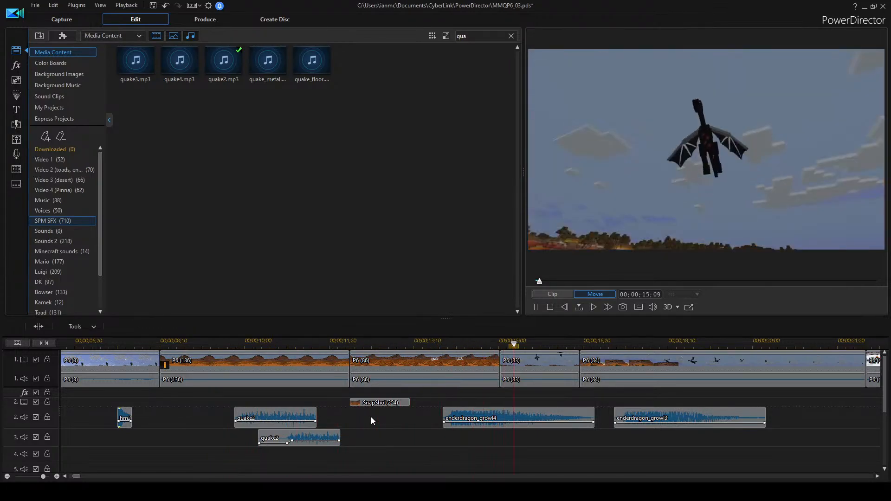
key(space)
scroll(431, 450, down, 1)
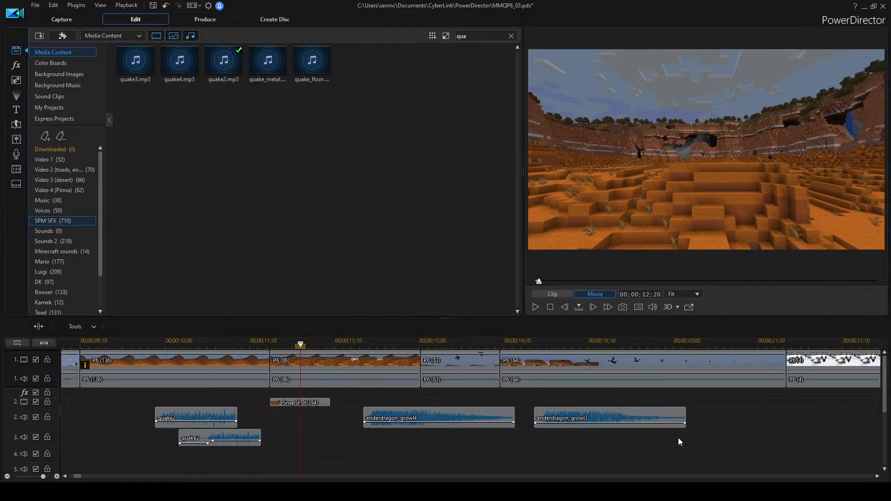
scroll(342, 440, down, 1)
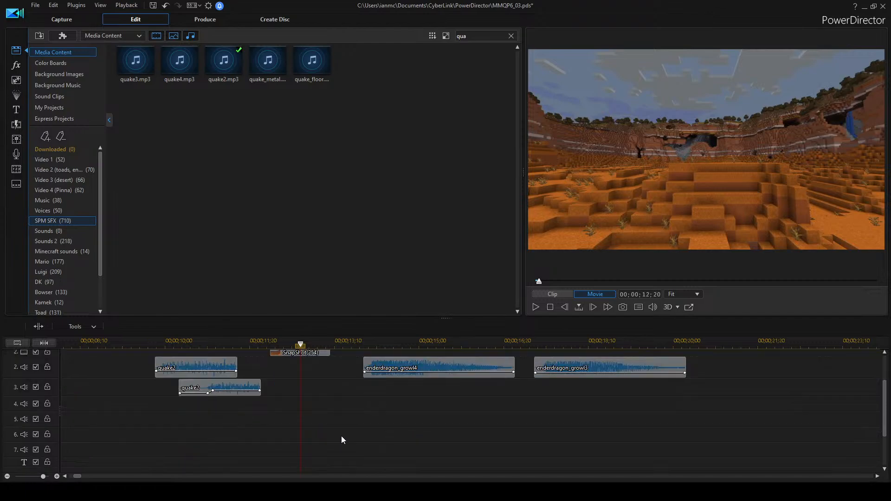
scroll(342, 440, up, 1)
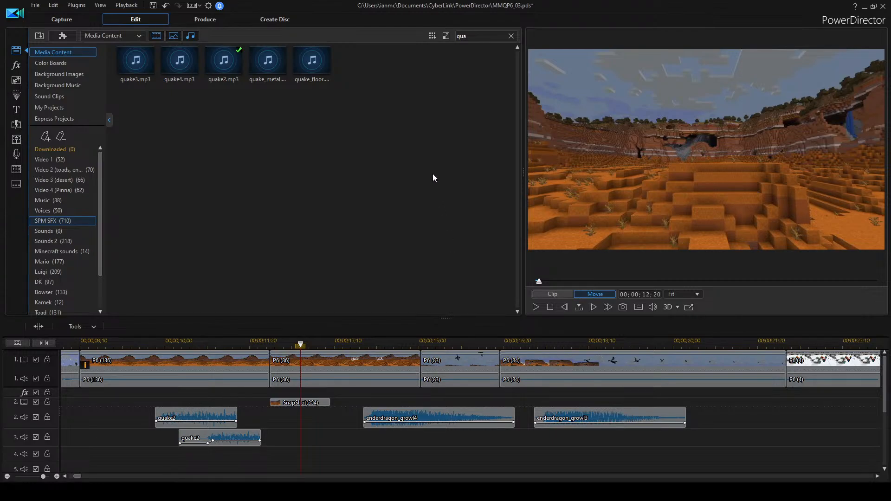
scroll(339, 408, down, 1)
scroll(339, 407, up, 1)
Clear the library search and play the P6 (86) clip from 12;06.
click(276, 342)
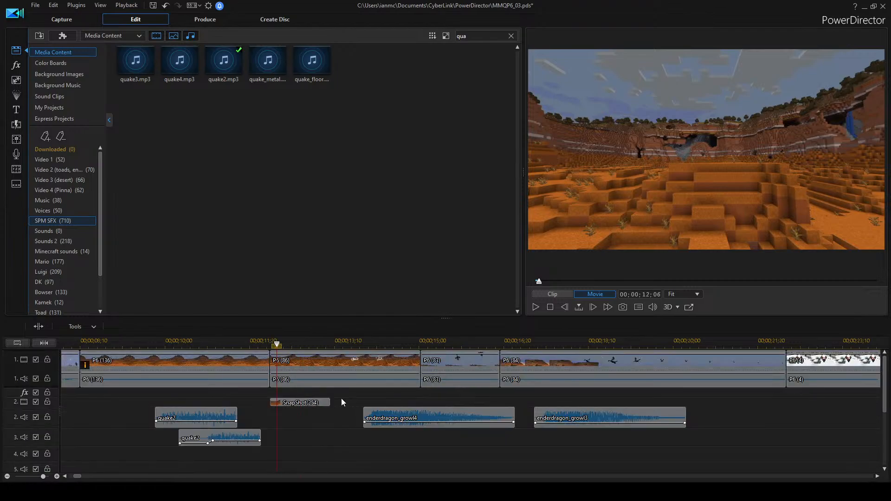
double_click(473, 36)
click(311, 450)
key(space)
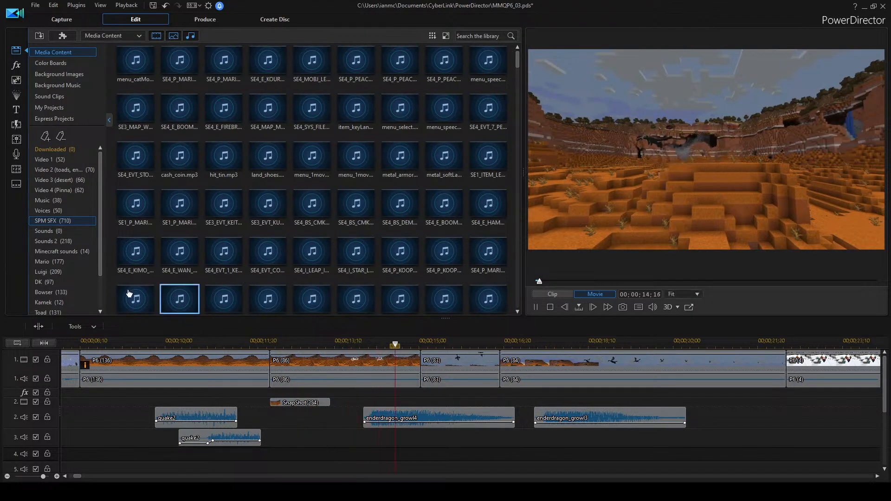
Search the Sounds 2 folder for "boom" and listen to the boom1 to boom4 sound effects.
click(56, 241)
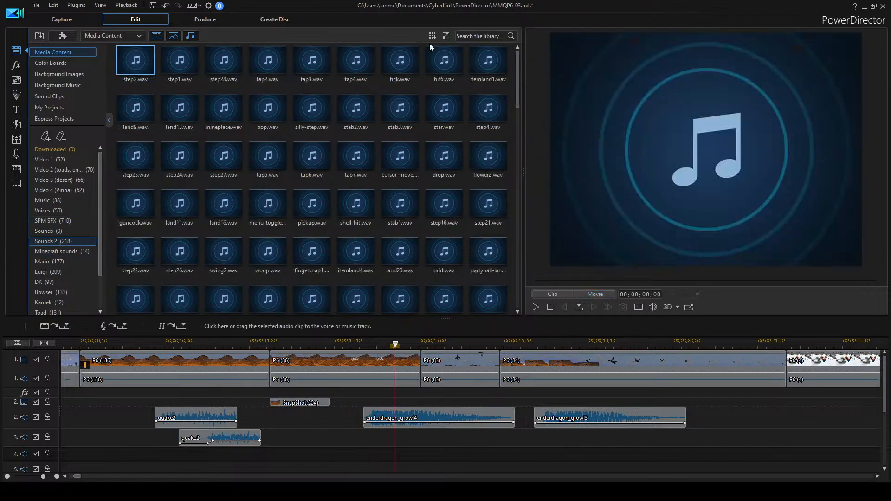
click(470, 38)
key(Return)
double_click(231, 62)
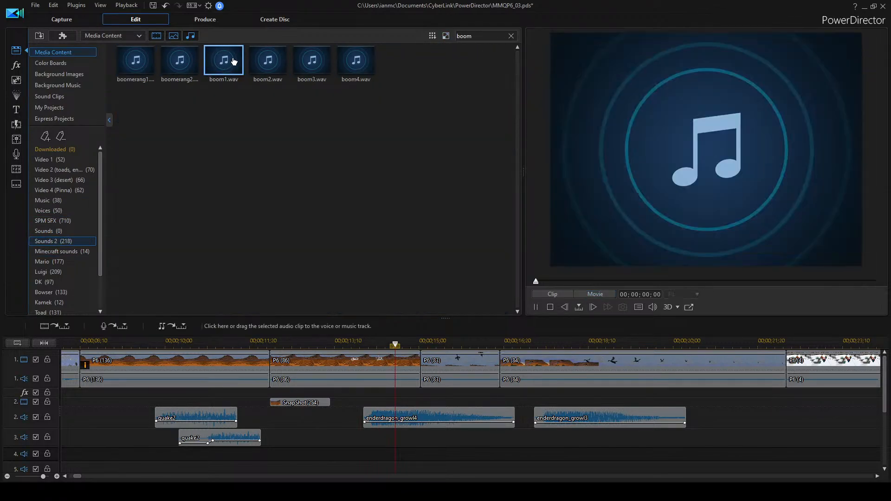
double_click(259, 66)
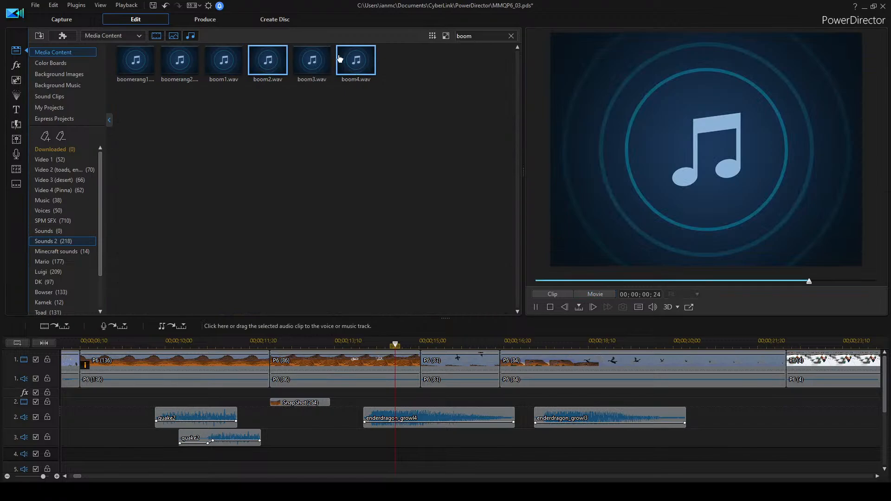
double_click(320, 63)
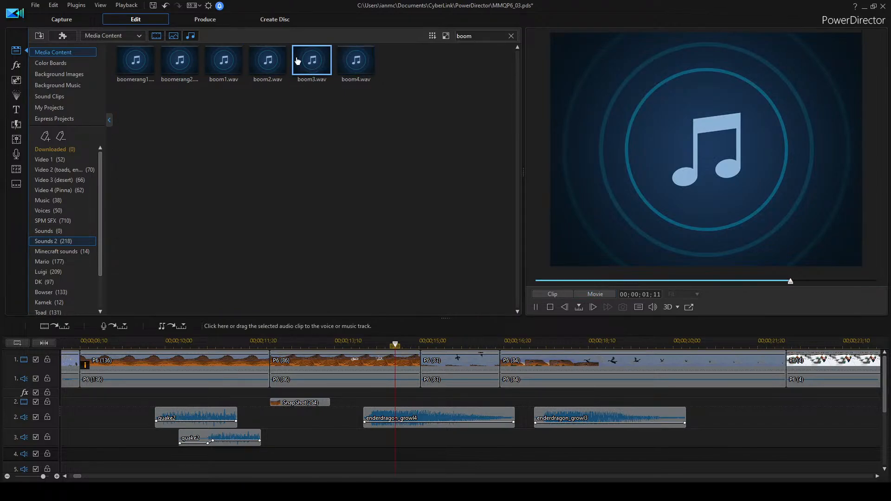
double_click(266, 61)
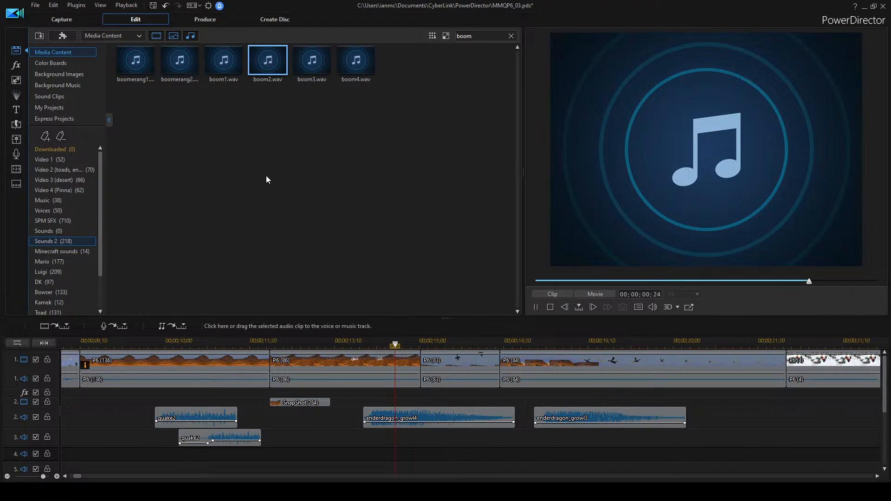
double_click(357, 68)
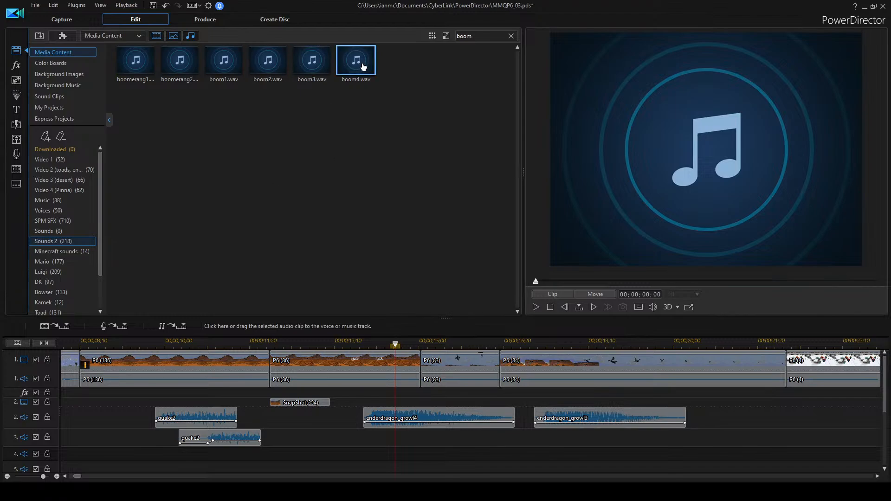
Place boom2 on audio track 3 at the start of enderdragon_growl4 and play the movie from 13;16.
click(268, 60)
scroll(415, 446, down, 3)
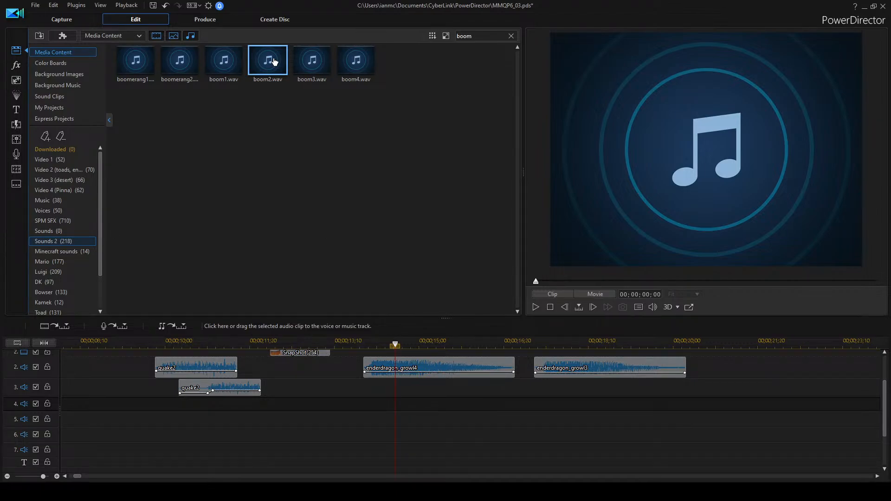
drag(274, 62, 364, 389)
scroll(315, 369, up, 3)
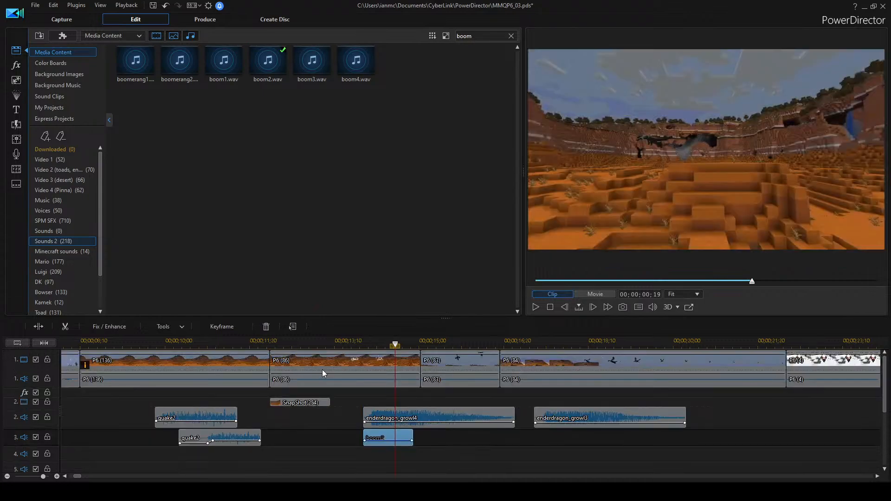
click(344, 371)
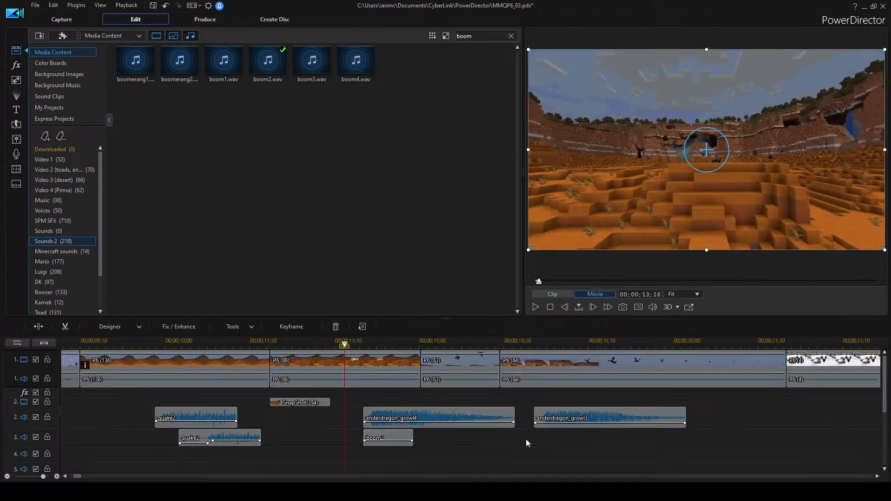
key(space)
Shift boom2 earlier so it starts before enderdragon_growl4 and play the movie from 13;02.
drag(389, 438, 361, 441)
click(321, 371)
click(535, 453)
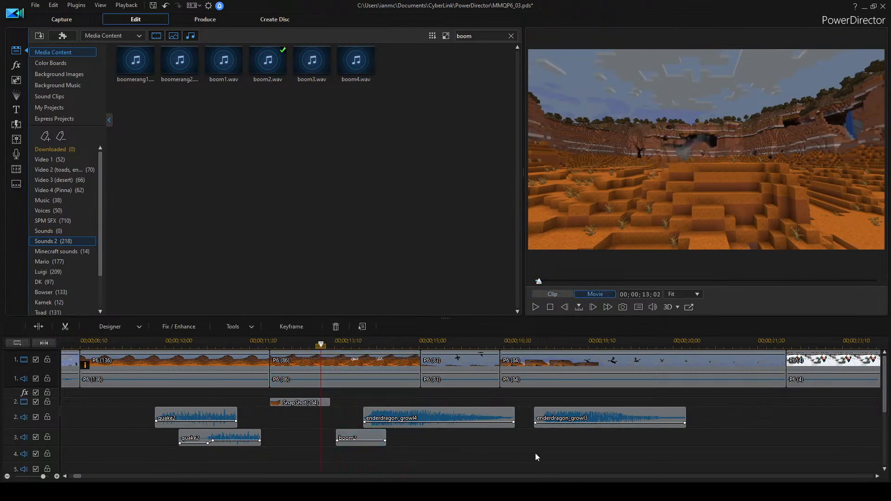
key(space)
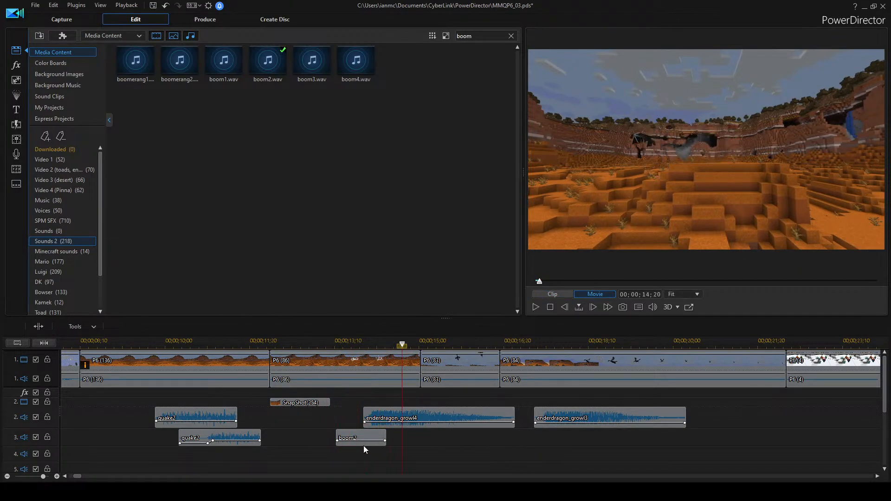
Shift boom2 slightly later so it starts at the 13;16 smoke burst, and check its timing by playing from 12;06.
drag(363, 444, 373, 443)
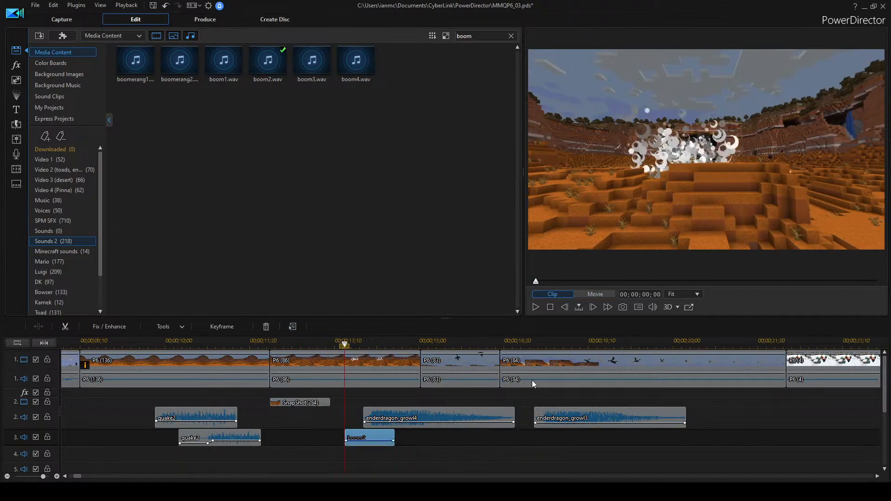
click(274, 366)
click(547, 471)
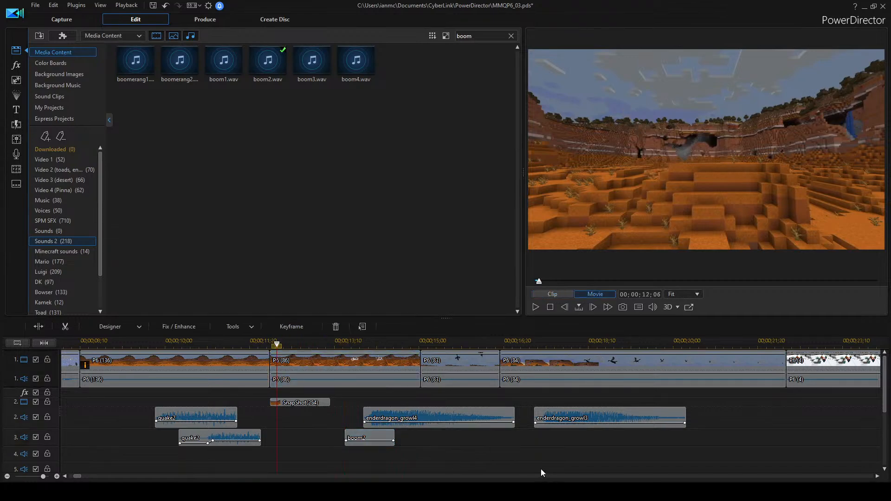
key(space)
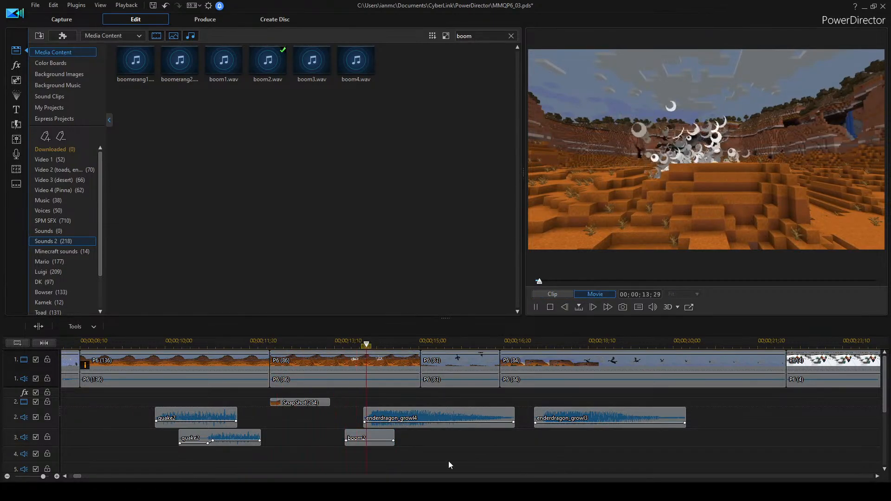
Delete the boom2 clip from audio track 3.
click(357, 439)
drag(357, 439, 342, 428)
key(Delete)
Play the movie from 12;12 through both enderdragon growls to the end of the P6 (84) clip.
click(287, 344)
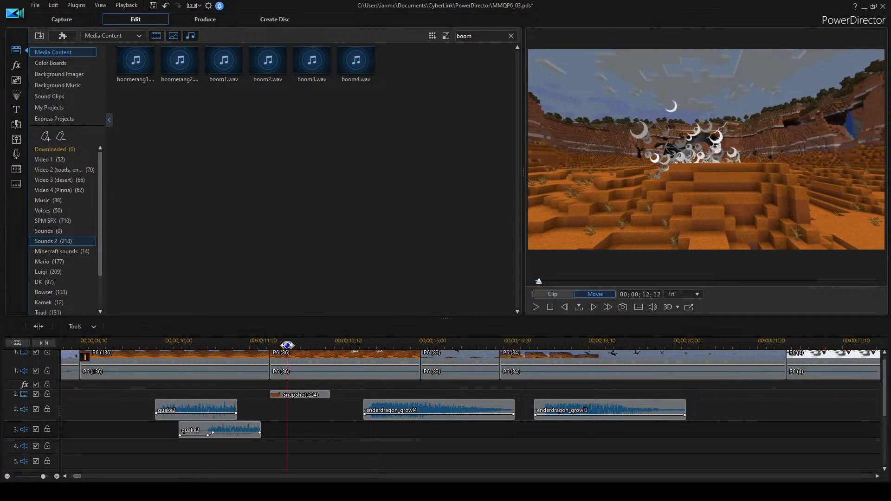
key(space)
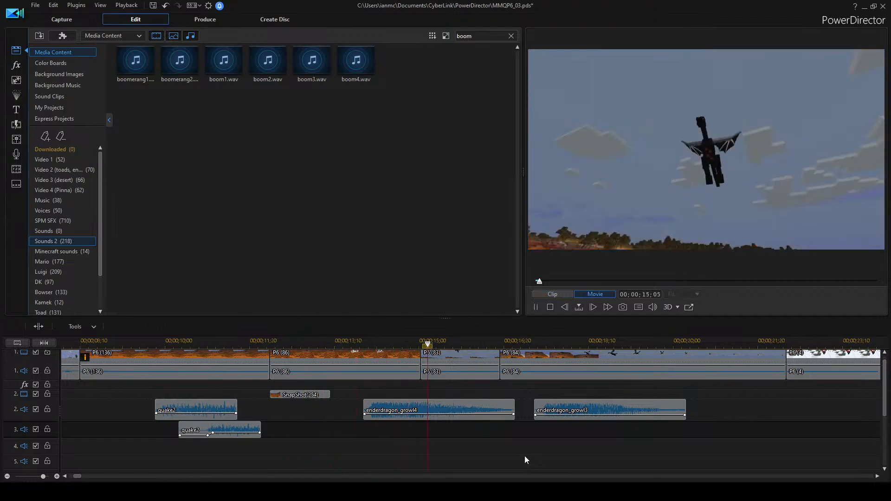
key(space)
scroll(464, 431, down, 5)
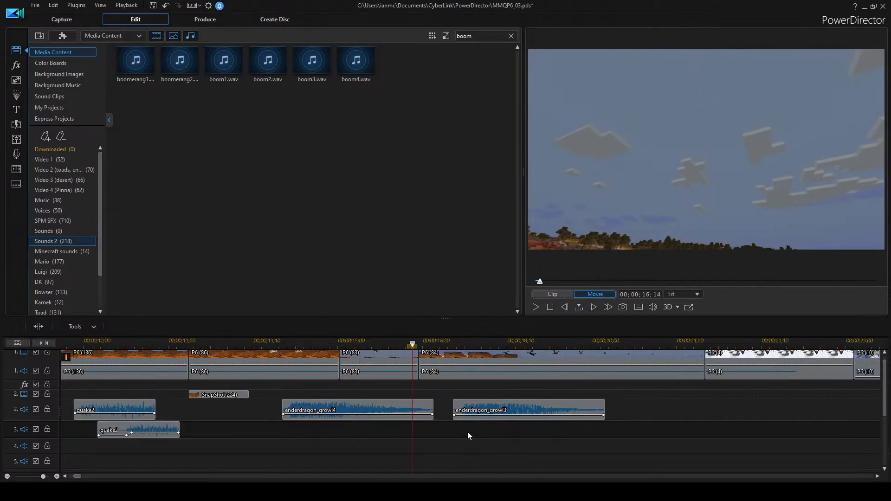
key(space)
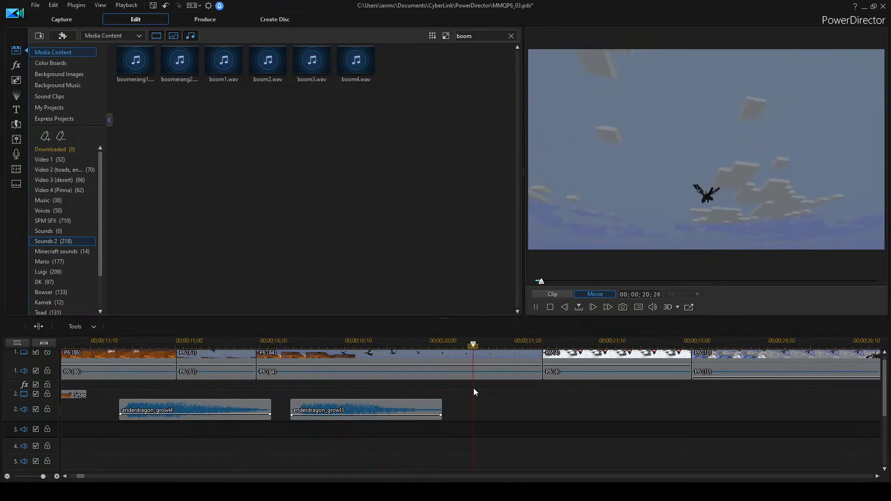
key(space)
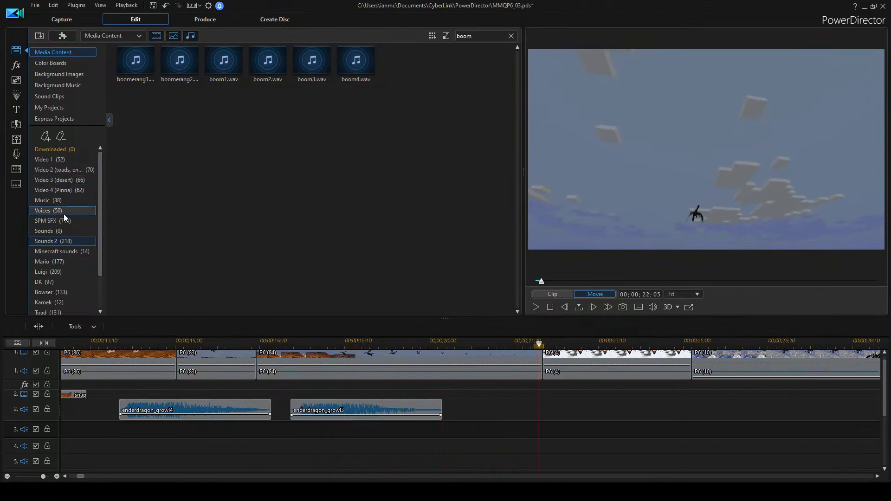
Search the Bowser voice folder for "gwa" and listen to the gwahahahaha laugh.
scroll(60, 290, down, 4)
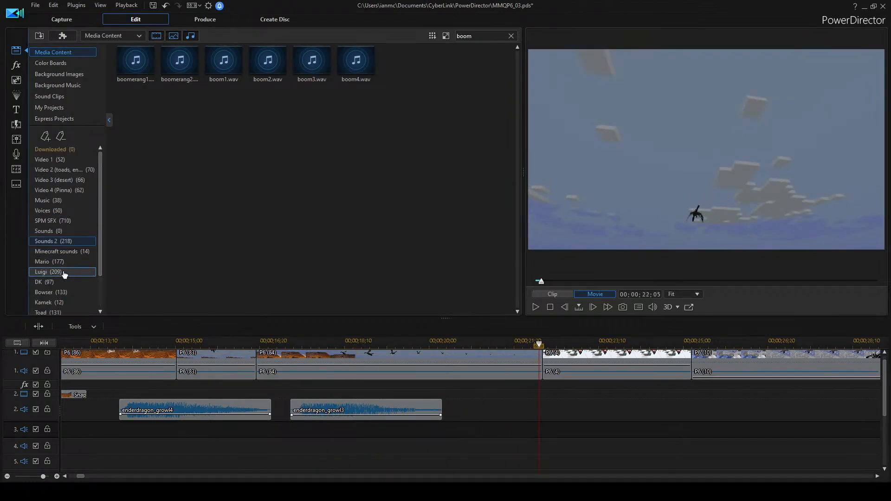
click(73, 252)
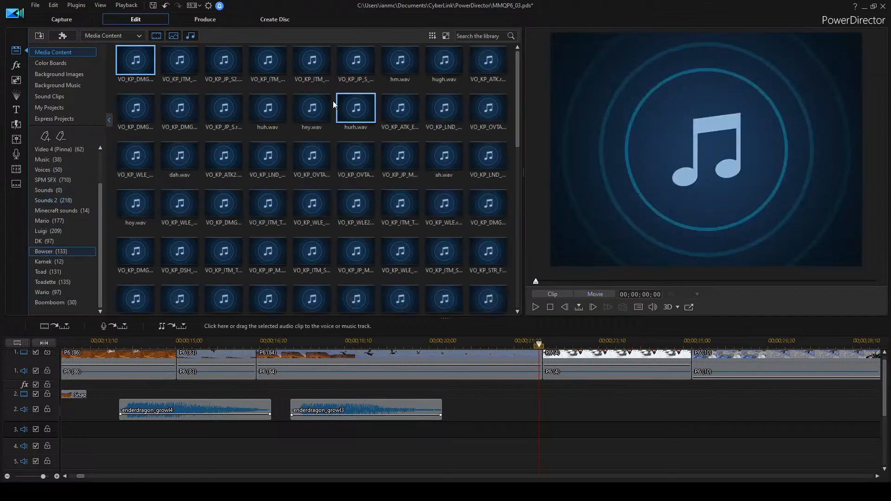
click(410, 342)
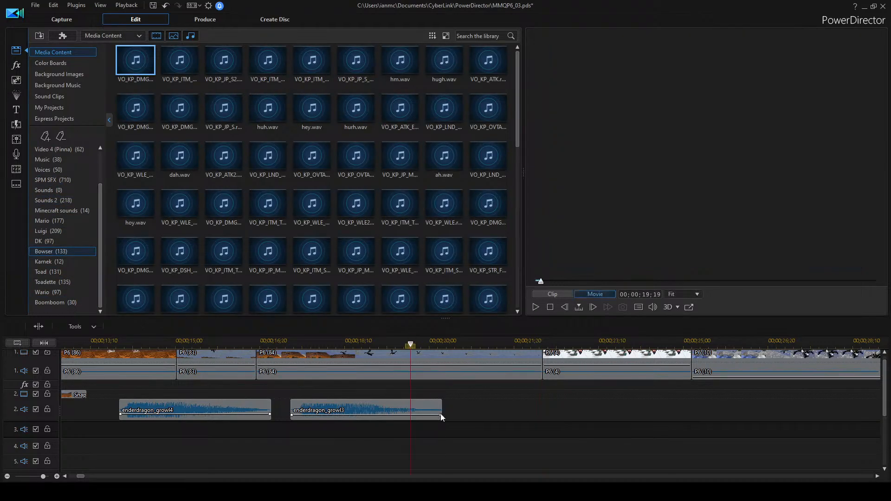
scroll(441, 413, down, 3)
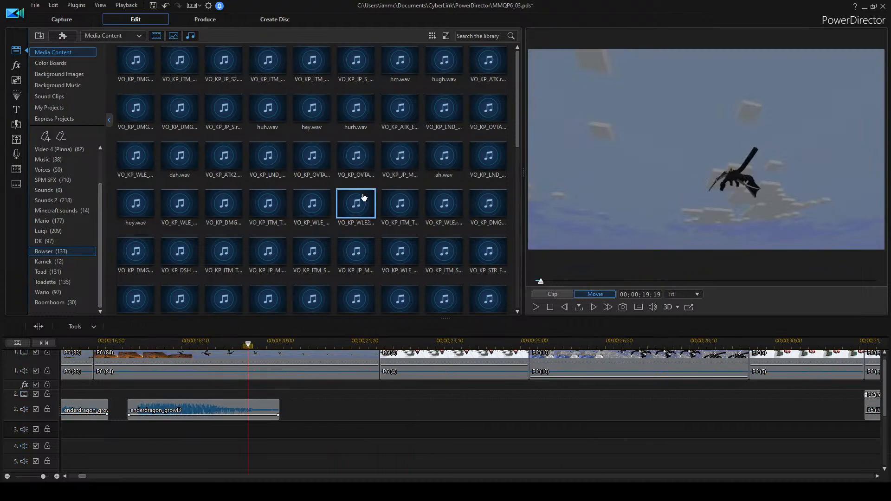
text(gw)
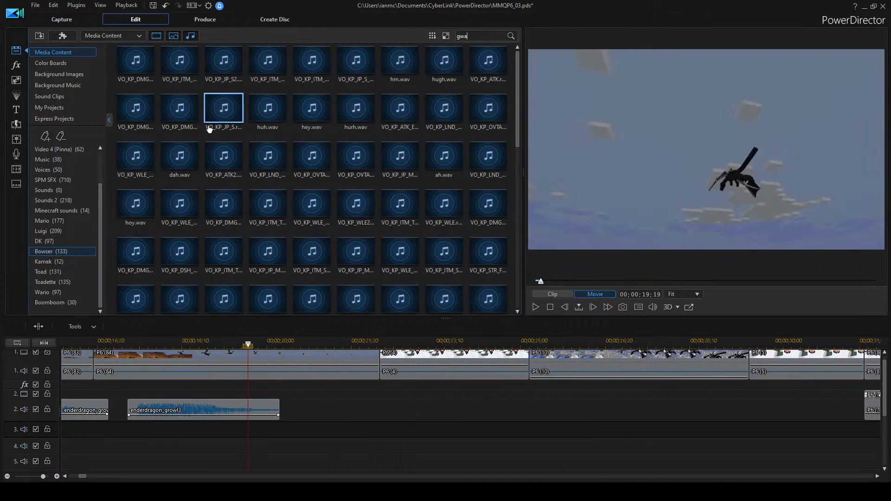
text(a)
double_click(138, 71)
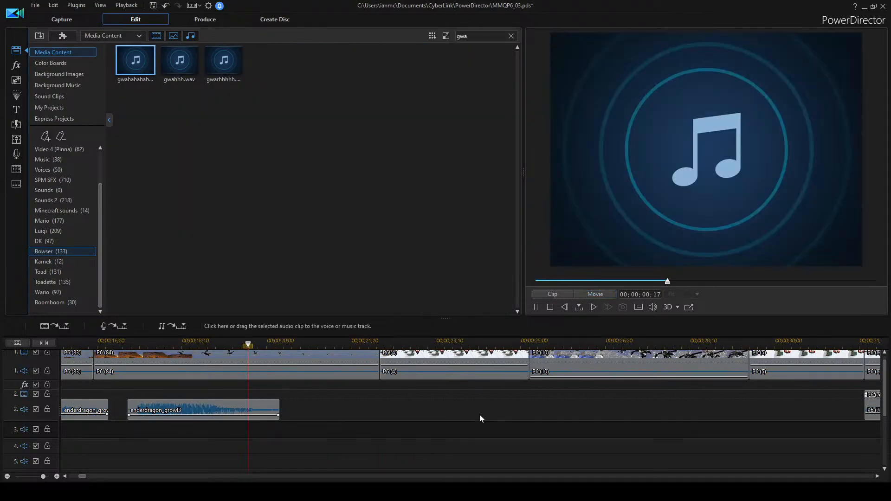
Place the gwahahahaha clip on audio track 3 under the end of enderdragon_growl3 and play P6 (84) to check it.
scroll(333, 449, up, 4)
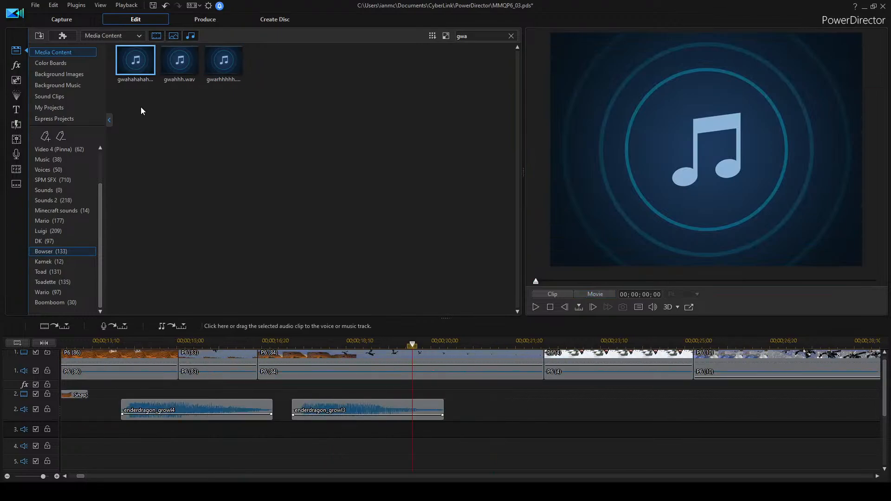
drag(149, 62, 383, 429)
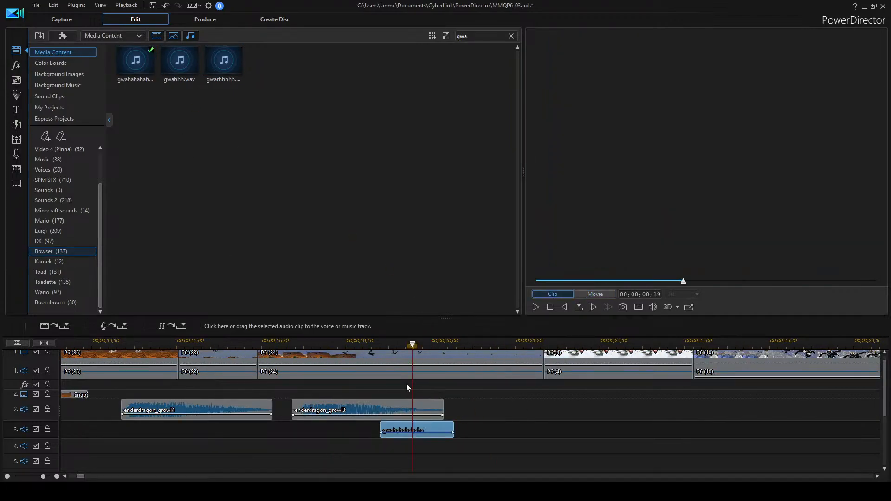
click(274, 340)
key(space)
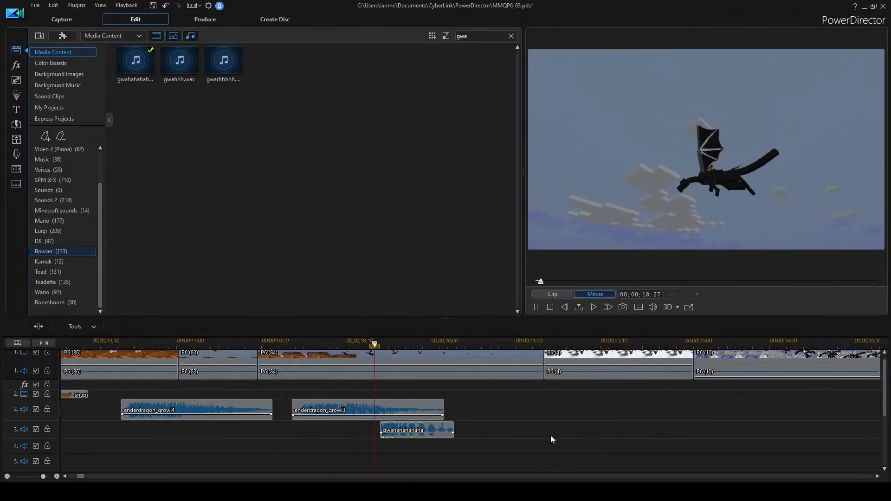
Shift gwahahahaha earlier to start shortly after enderdragon_growl3 begins, and replay P6 (84) from just before its start.
drag(409, 430, 348, 433)
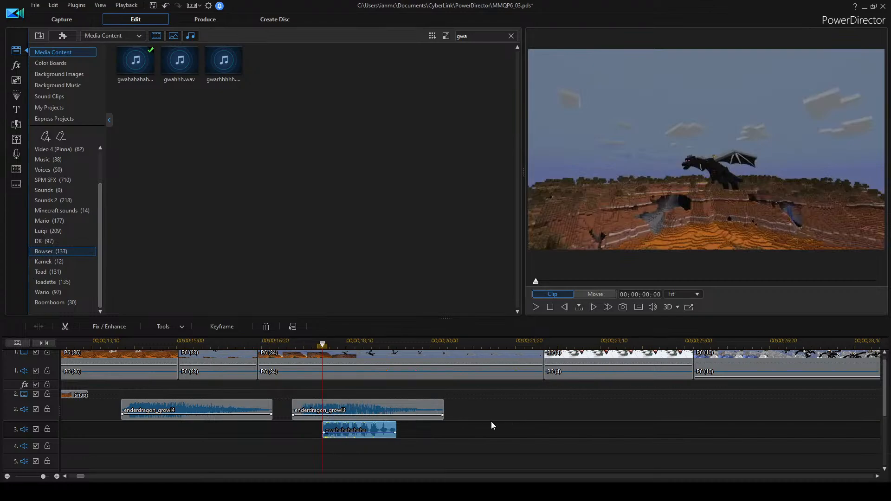
click(268, 341)
key(space)
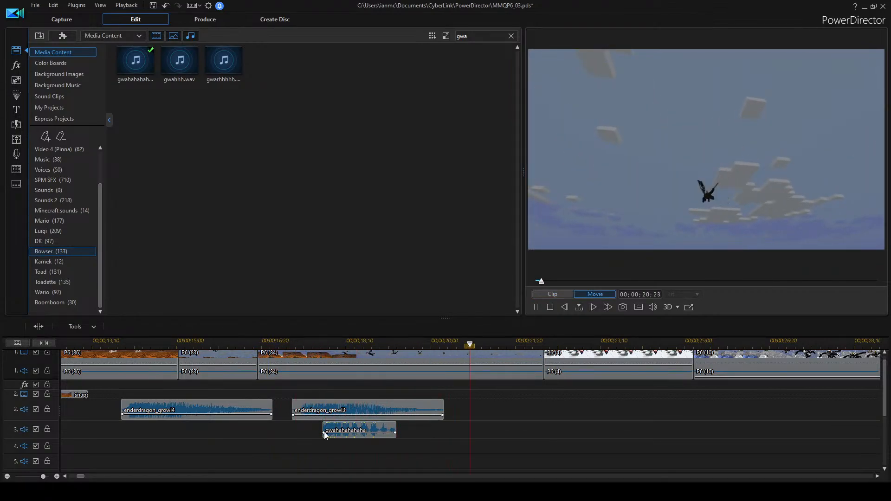
Move enderdragon_growl3 later and gwahahahaha earlier so the laugh begins before the growl, and replay the section.
key(space)
drag(342, 430, 370, 411)
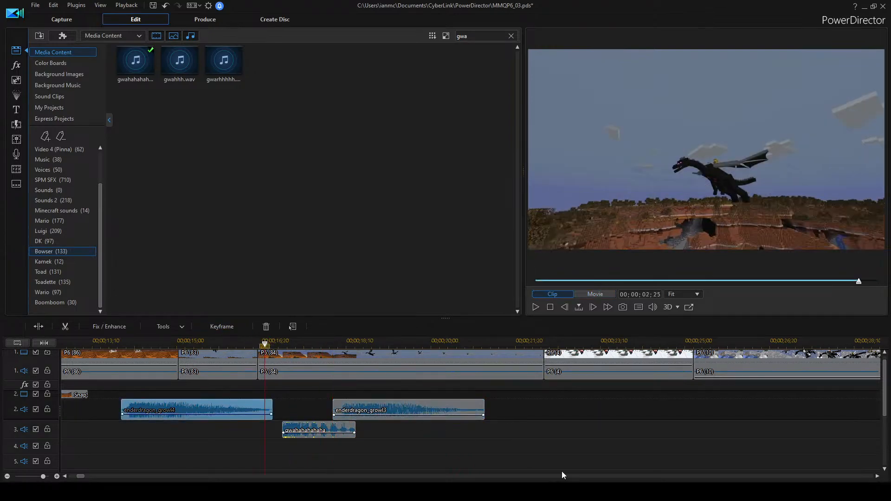
key(space)
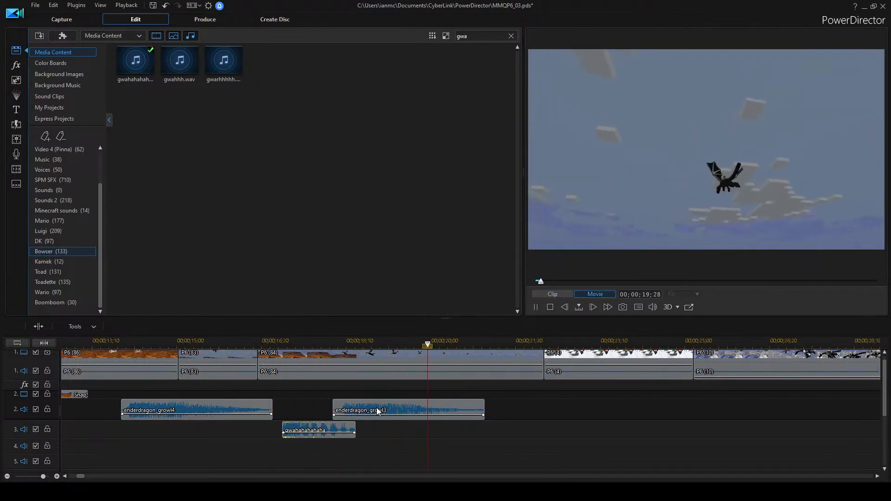
Shift both clips earlier so gwahahahaha starts just after P6 (84) begins and enderdragon_growl3 overlaps the end of the laugh.
drag(379, 410, 363, 410)
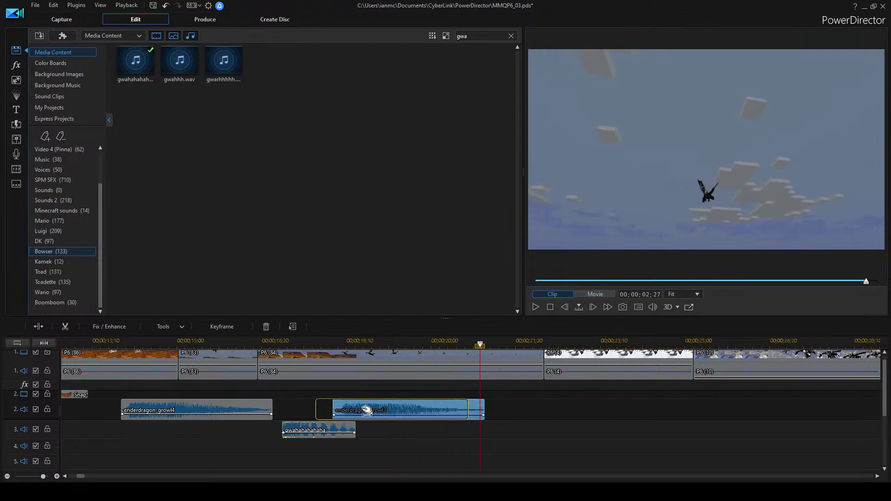
click(299, 430)
drag(299, 430, 282, 430)
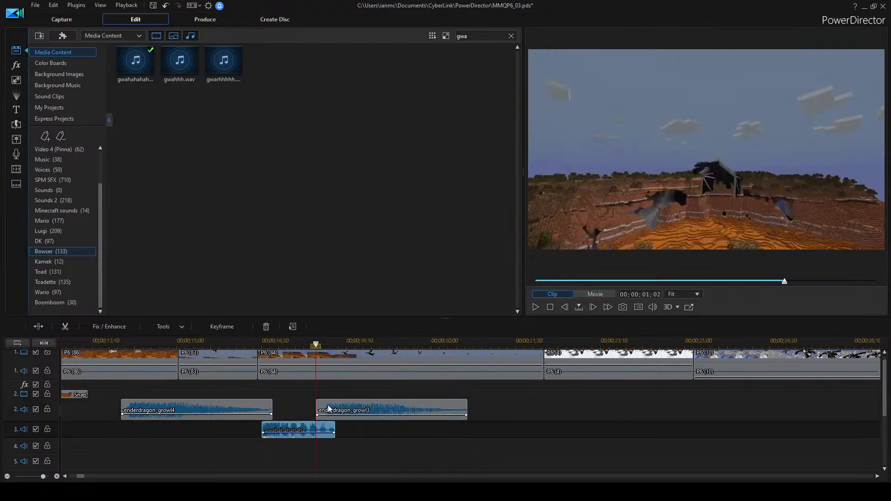
click(333, 403)
drag(333, 403, 333, 403)
click(263, 356)
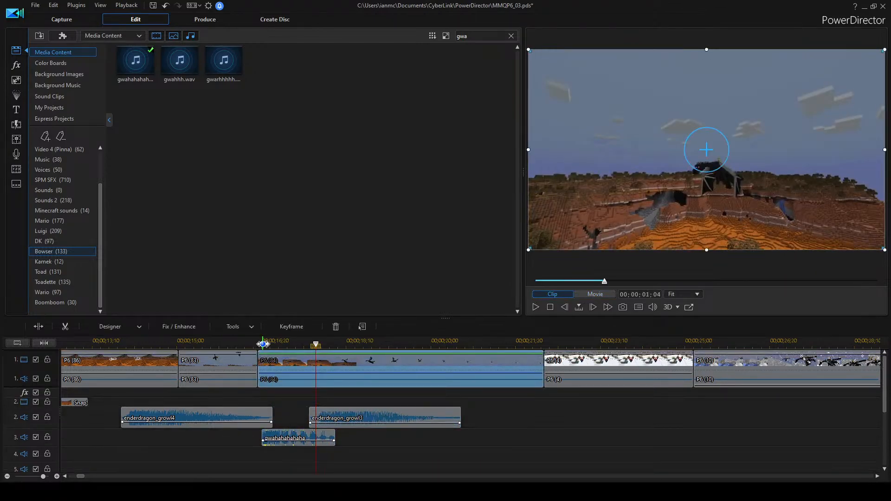
Play the timeline from the start of P6 (84), then replay it from P6 (83) to check the laugh and growl timing.
click(260, 344)
key(space)
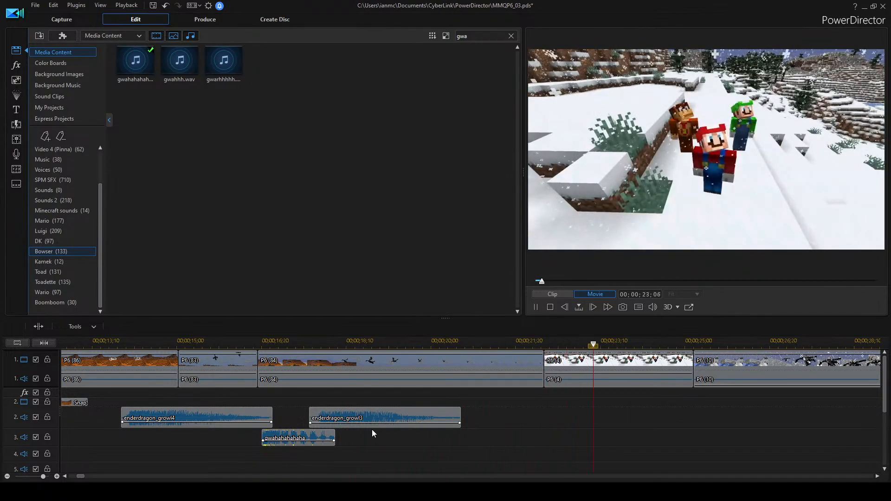
key(space)
click(184, 343)
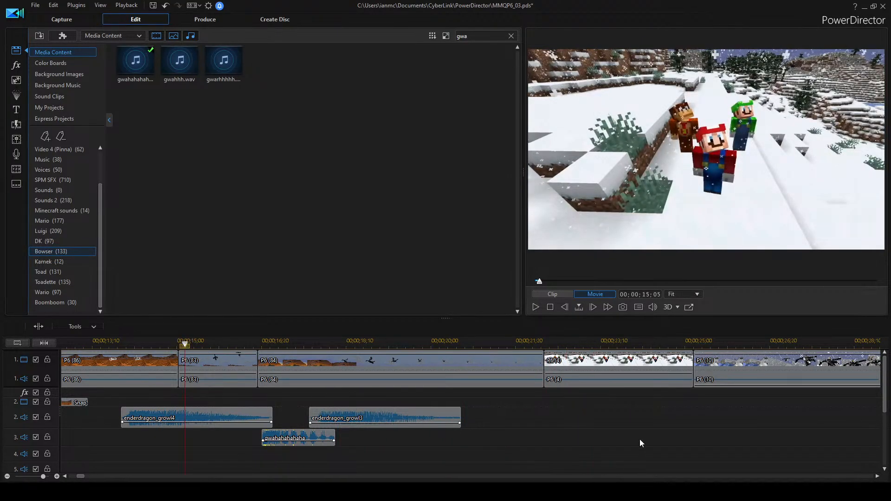
key(space)
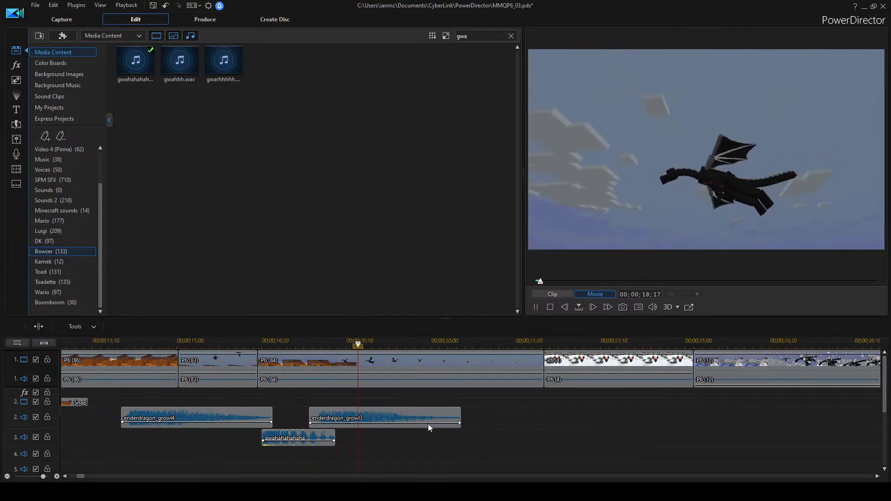
Shift gwahahahaha slightly later on audio track 3 so it starts right after enderdragon_growl4 ends, and replay the section.
click(294, 439)
drag(295, 439, 307, 438)
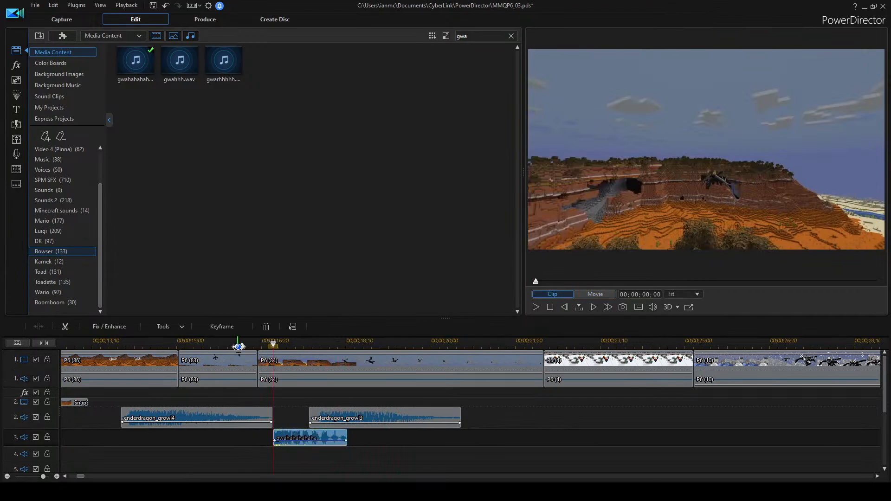
key(space)
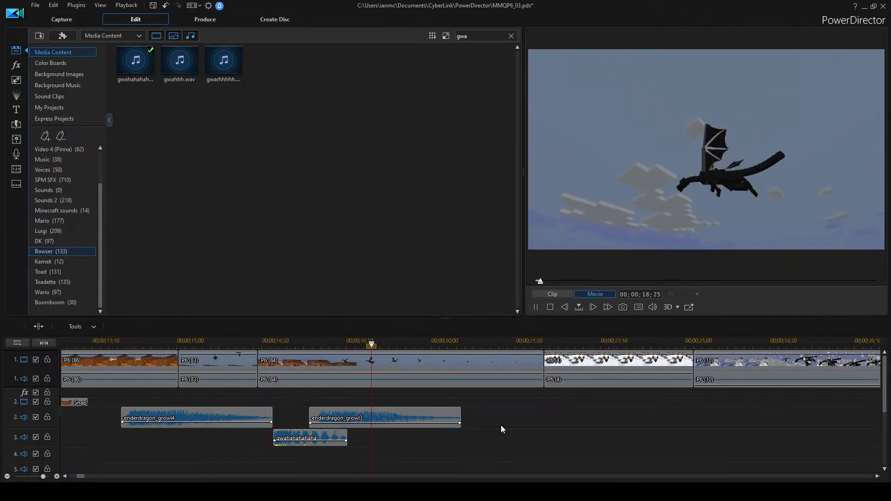
key(space)
Play P6 (84) from early in enderdragon_growl3 to the end of that growl.
scroll(455, 429, right, 2)
scroll(382, 431, down, 3)
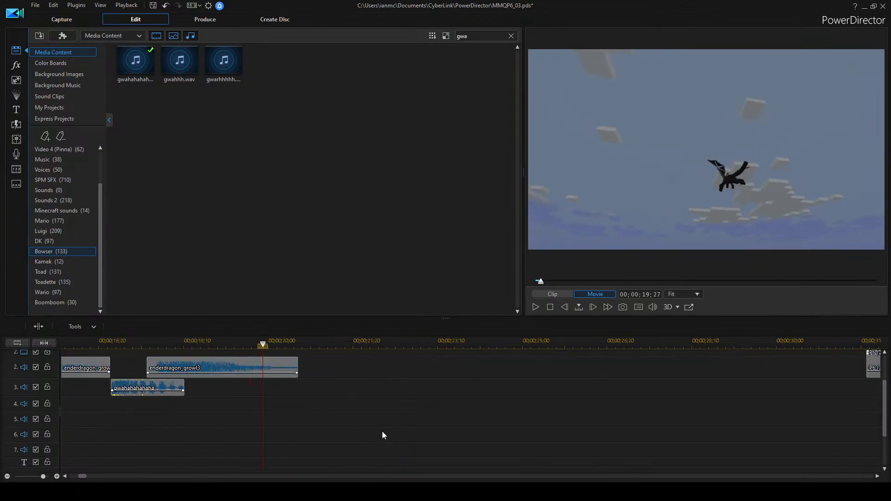
scroll(398, 430, up, 3)
click(397, 367)
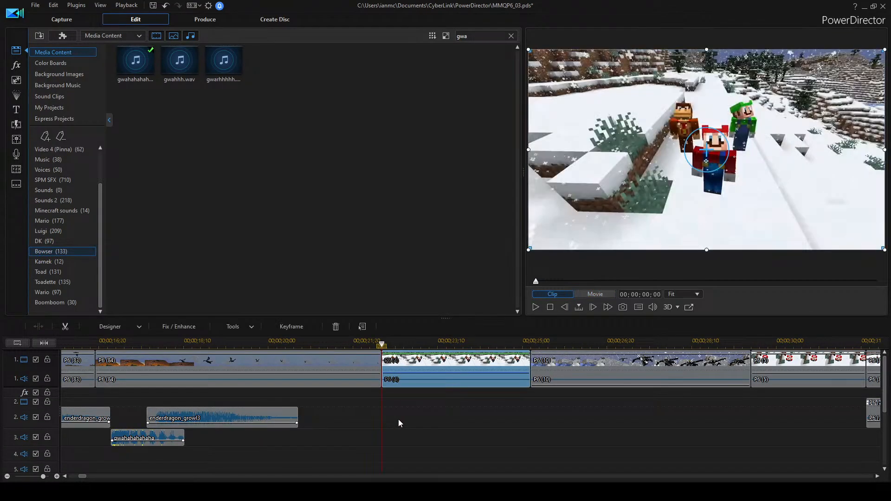
scroll(398, 419, right, 1)
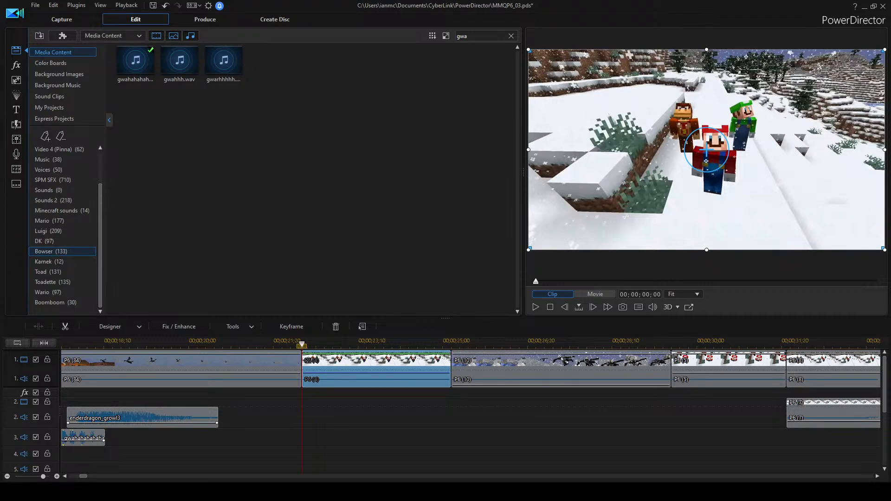
click(80, 344)
click(422, 437)
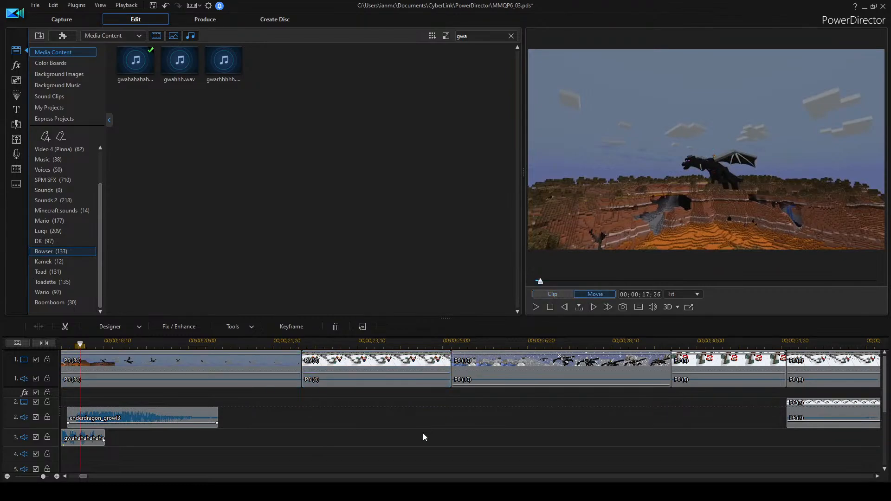
key(space)
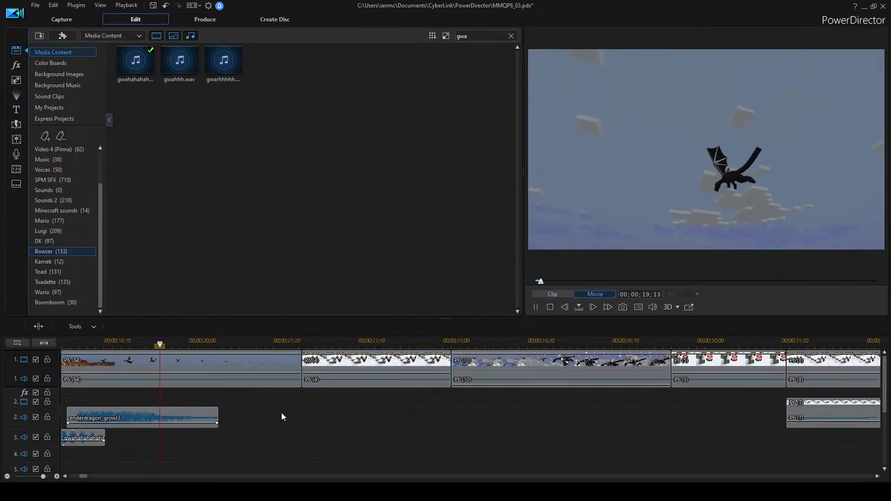
key(space)
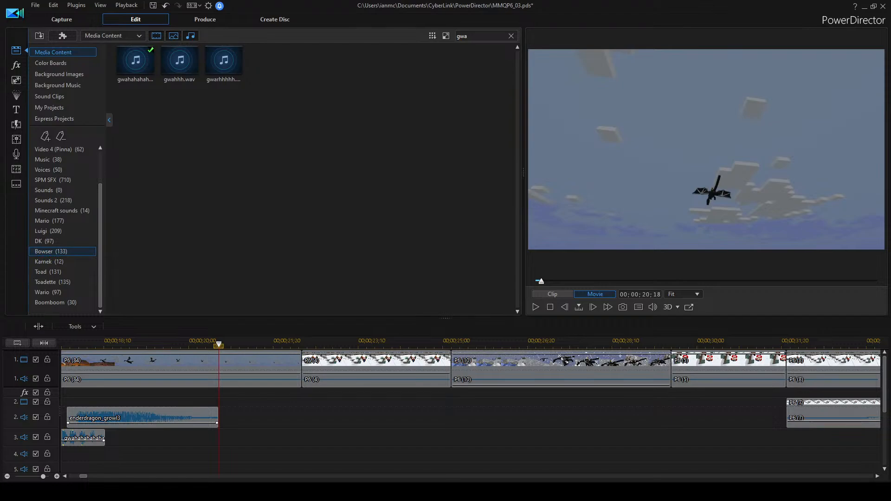
Play the snow clip P6 (4) from its start to review the characters' movement.
click(337, 380)
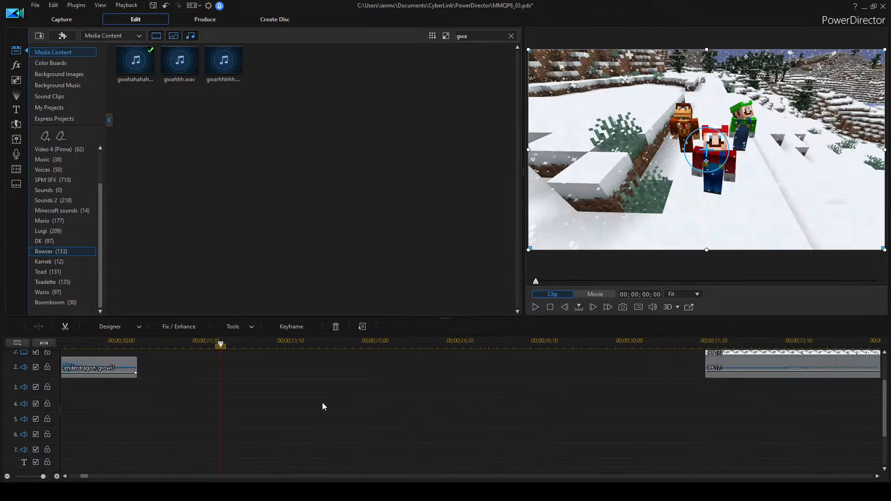
scroll(311, 402, right, 1)
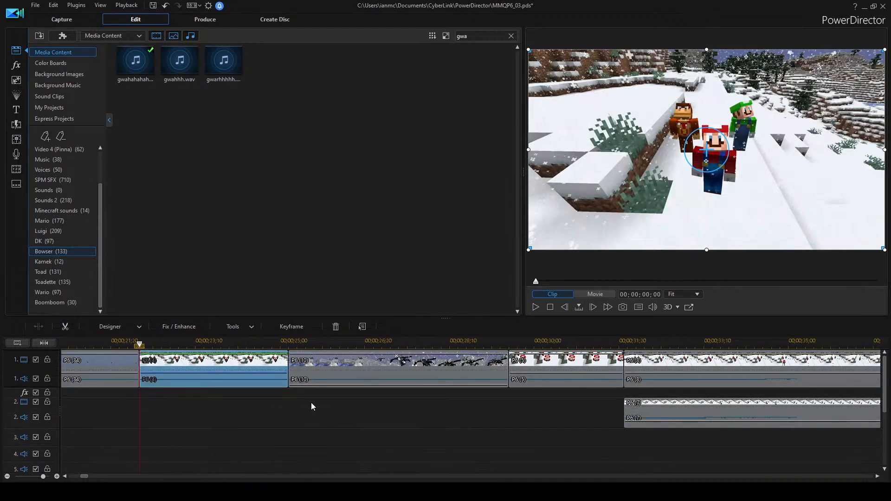
click(249, 414)
key(space)
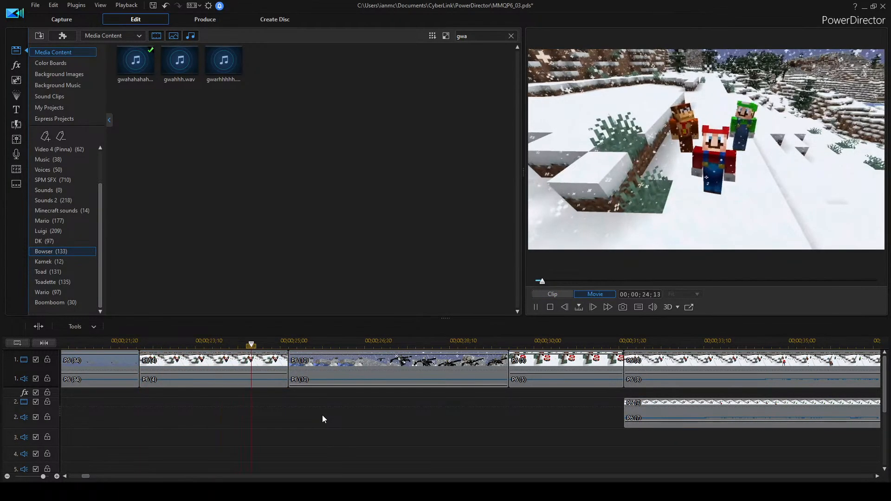
click(185, 371)
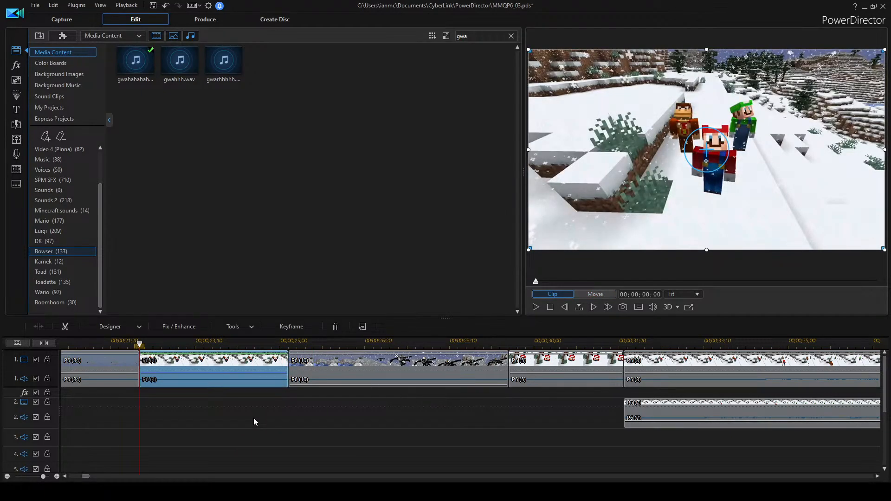
scroll(396, 430, left, 4)
scroll(405, 431, right, 1)
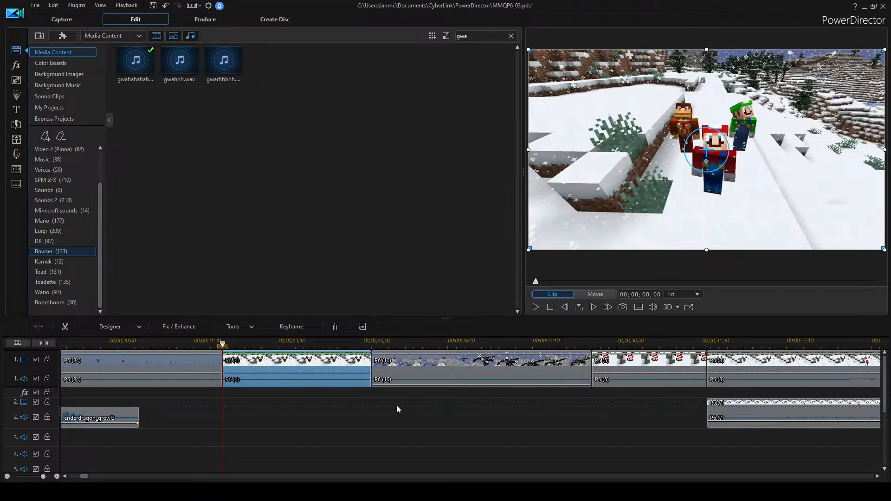
scroll(397, 405, left, 3)
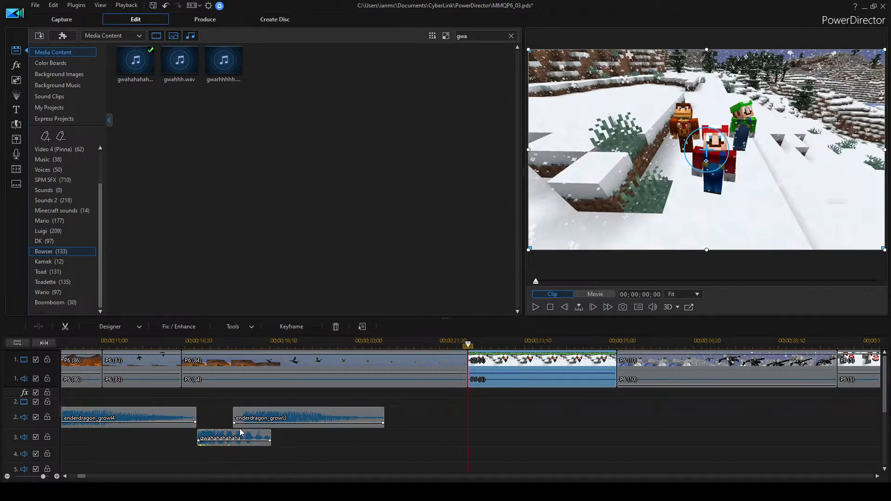
scroll(441, 420, up, 2)
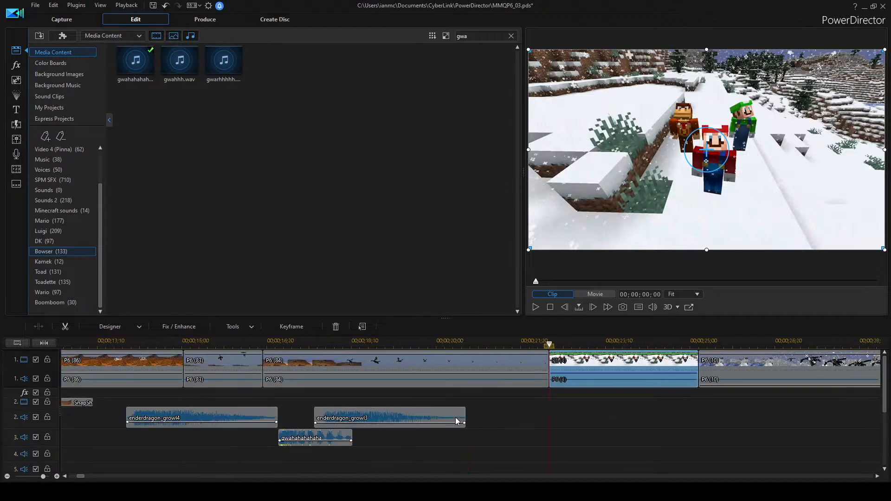
scroll(456, 420, up, 2)
scroll(456, 420, down, 6)
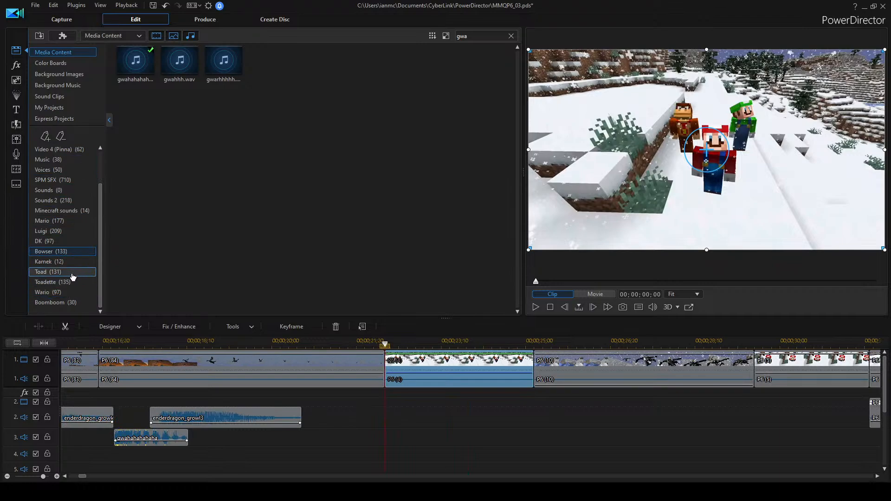
scroll(79, 278, up, 2)
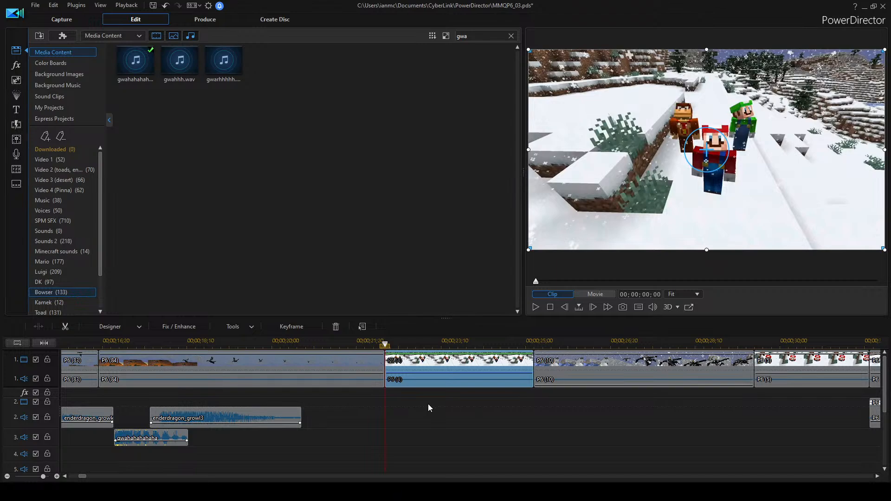
scroll(339, 410, left, 1)
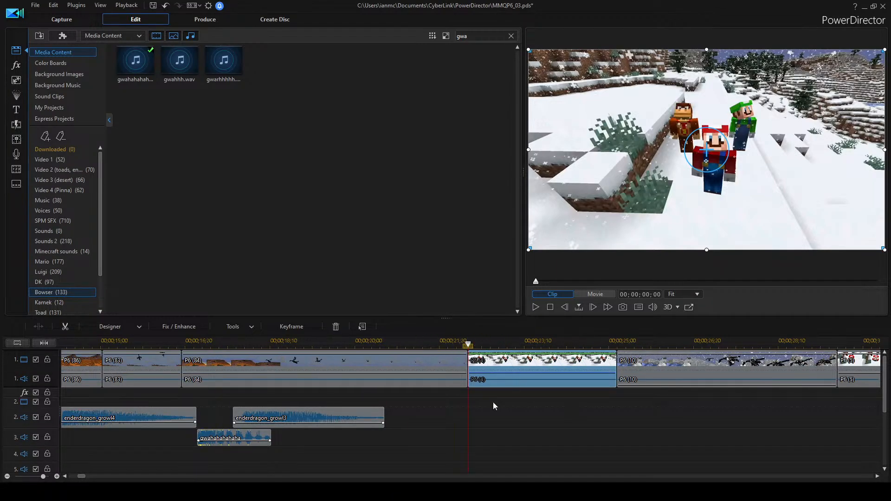
scroll(492, 402, right, 2)
scroll(257, 441, down, 2)
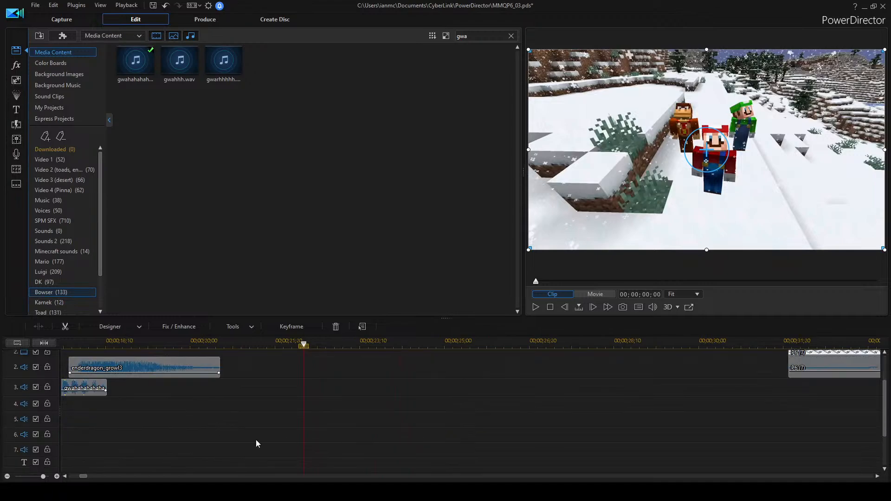
scroll(382, 420, up, 2)
scroll(412, 414, right, 1)
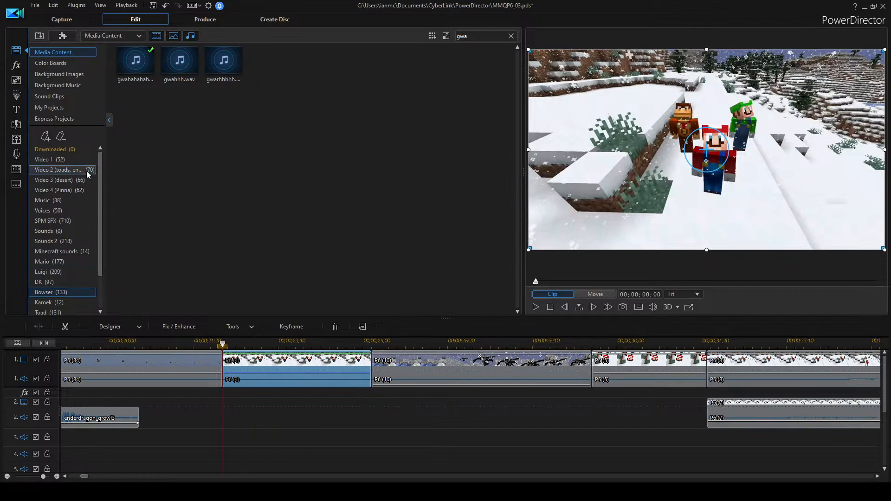
Open the Mario sound collection in the media library and browse its voice clips, selecting ohyeah3.WAV.
click(64, 262)
scroll(119, 379, down, 2)
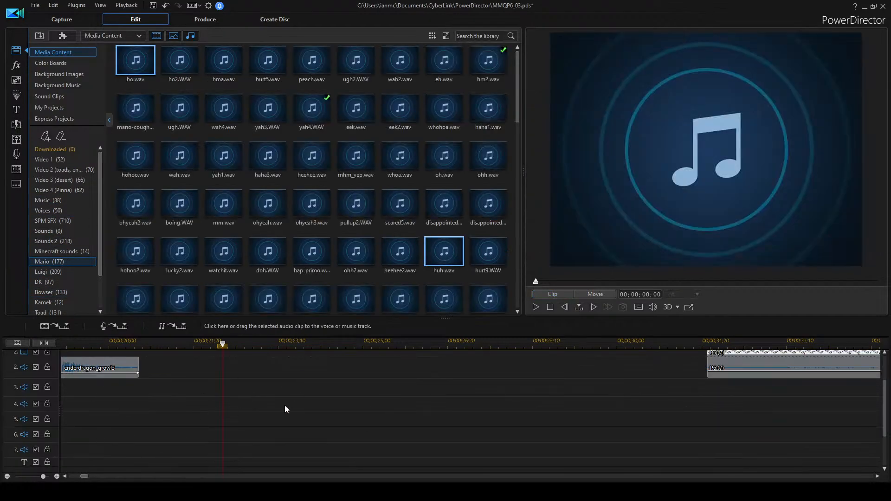
scroll(281, 409, left, 4)
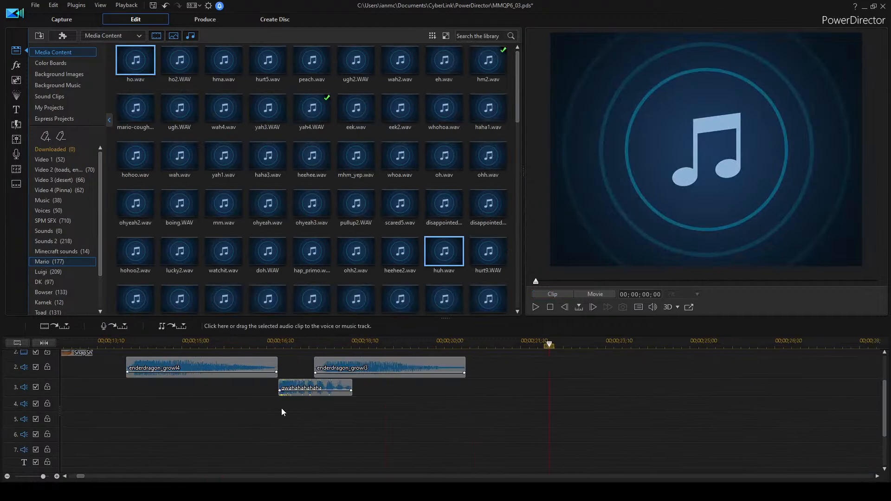
scroll(281, 408, right, 4)
scroll(296, 406, up, 2)
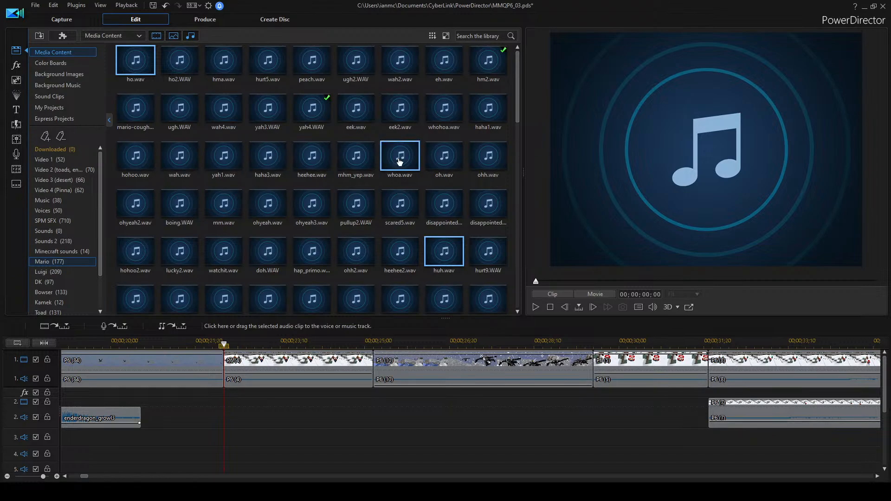
click(314, 214)
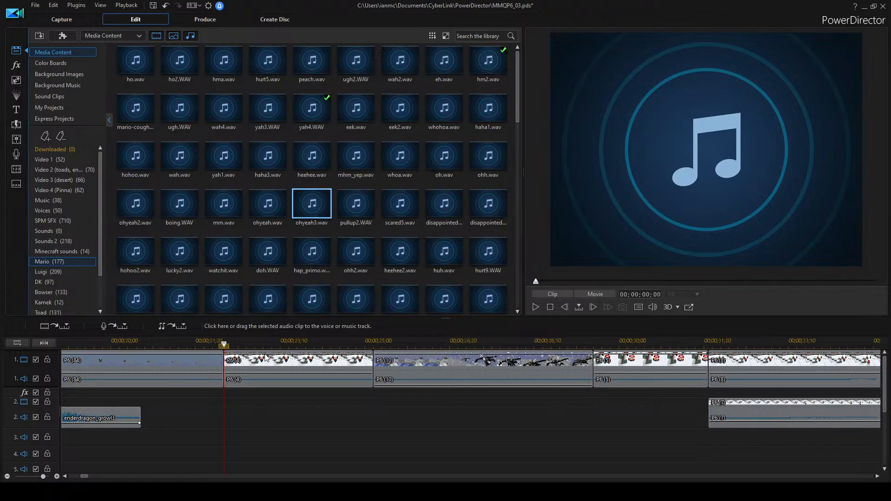
Replay P6 (4) from its start and pause near its end to find the moment for a Mario voice clip.
click(290, 368)
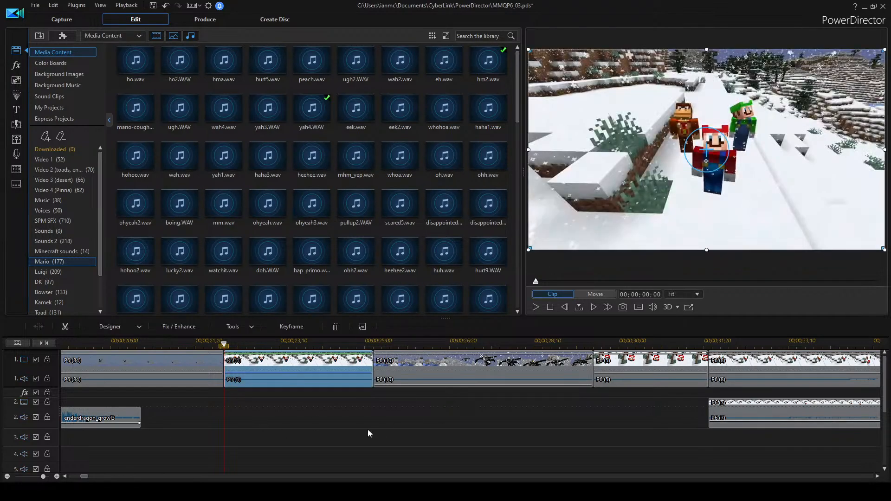
click(367, 431)
key(space)
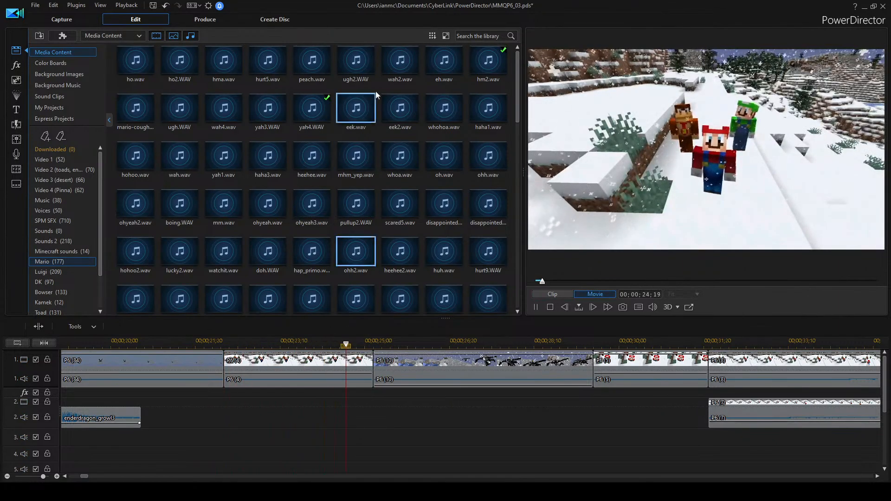
key(space)
Search the Mario sounds for "hm" and preview hm.wav and mhm.wav.
click(477, 34)
text(hm)
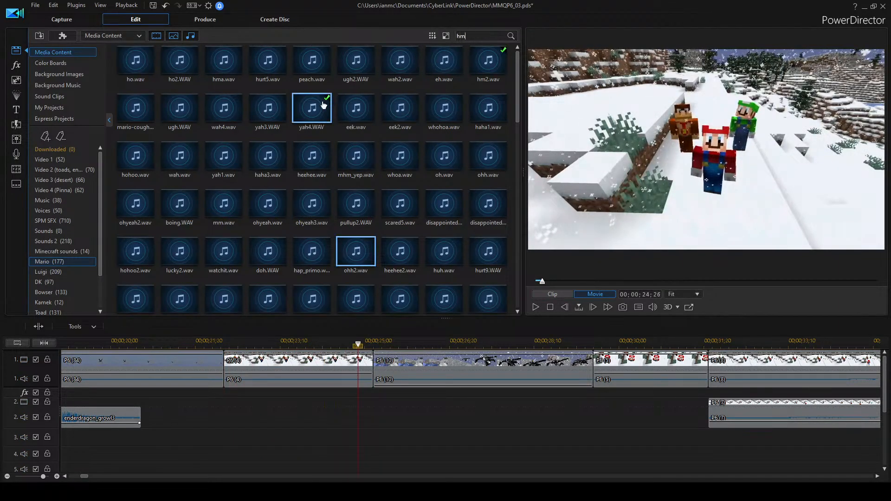
click(304, 74)
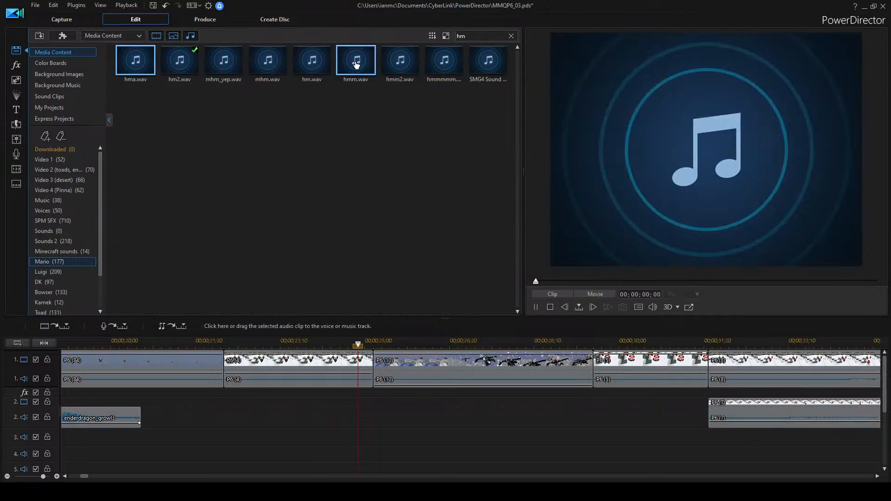
double_click(302, 64)
double_click(278, 67)
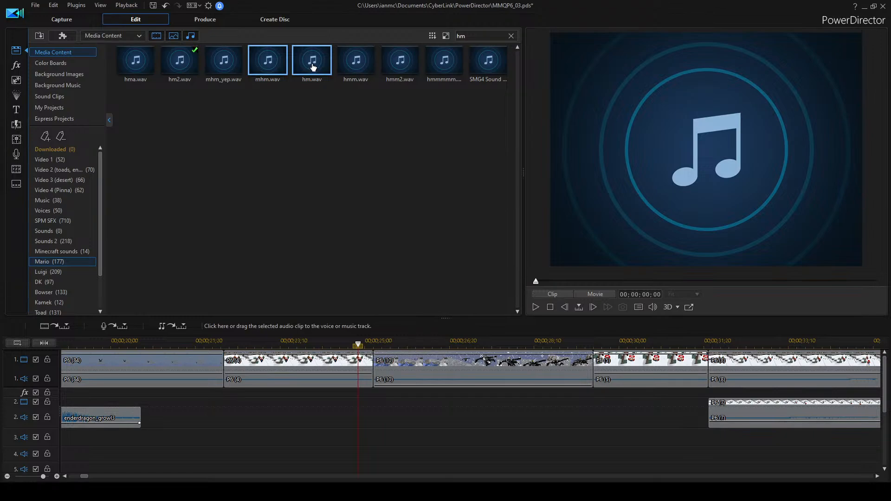
Place hm.wav on audio track 2 under the last part of P6 (4), play it, and shift it slightly earlier.
drag(313, 67, 326, 418)
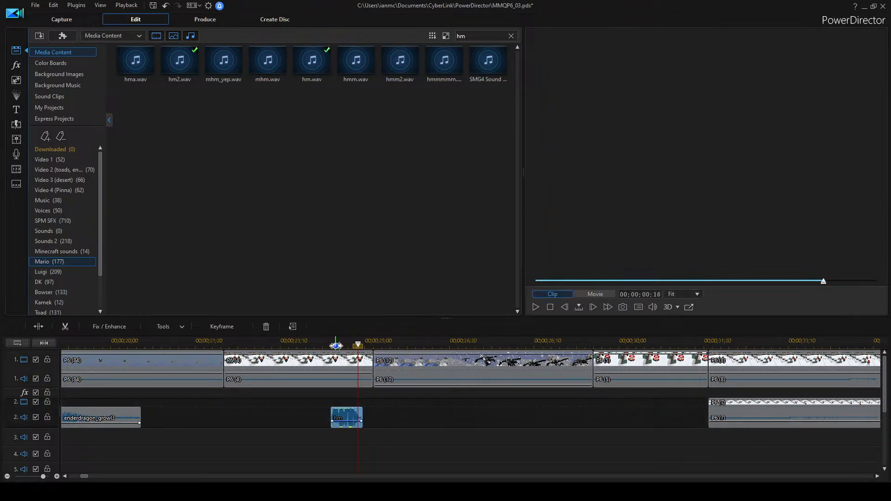
click(335, 346)
key(space)
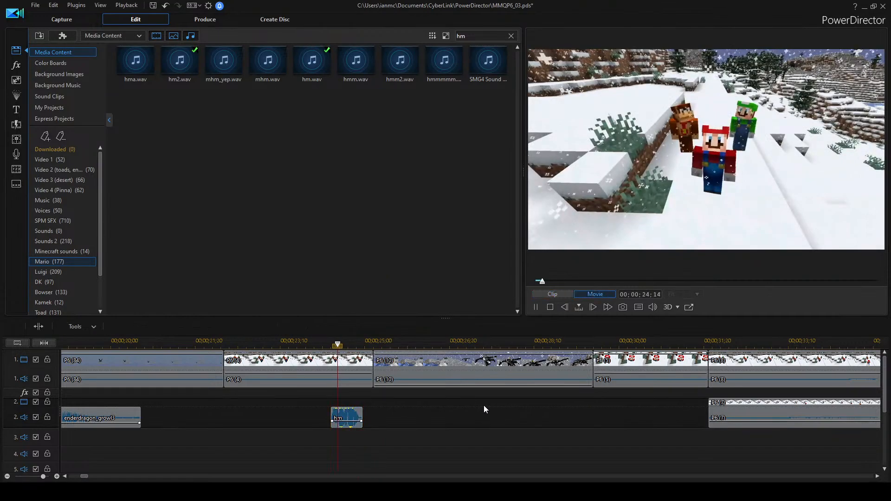
drag(332, 410, 326, 411)
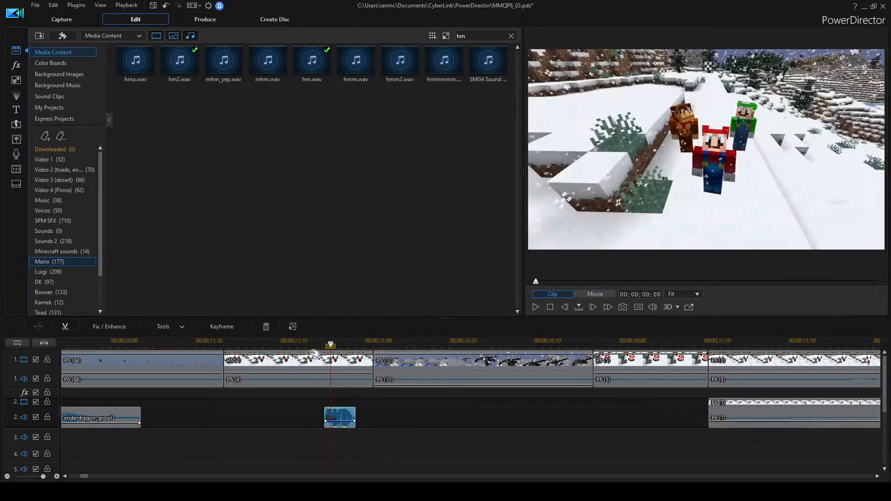
Play the last part of P6 (4) to check the timing of the hm clip.
click(312, 353)
click(460, 395)
key(space)
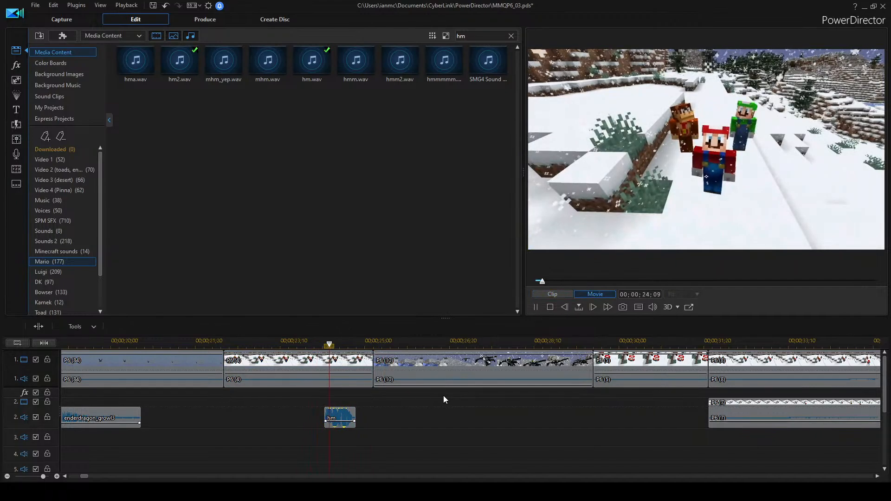
key(space)
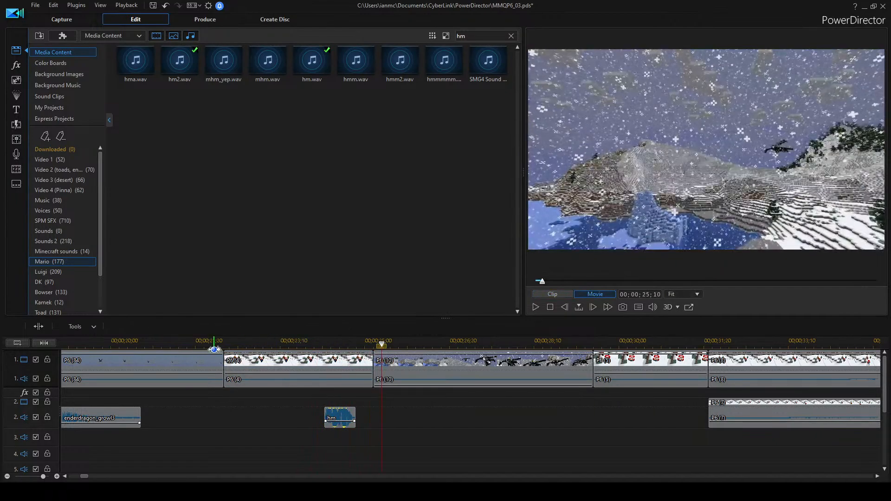
Preview hmm2.wav and the long hmmmmm Mario clip, and place the hmmmmm clip on audio track 2 near the start of P6 (4).
click(231, 347)
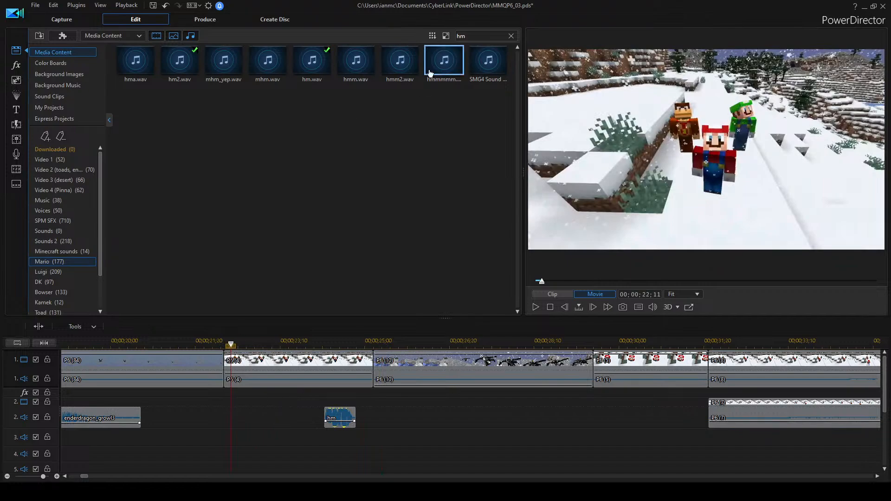
click(400, 60)
ctrl+click(443, 59)
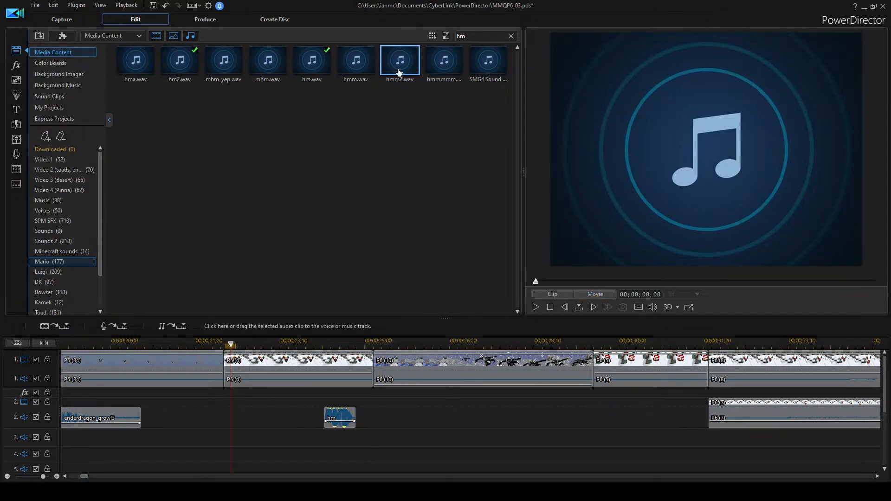
click(448, 62)
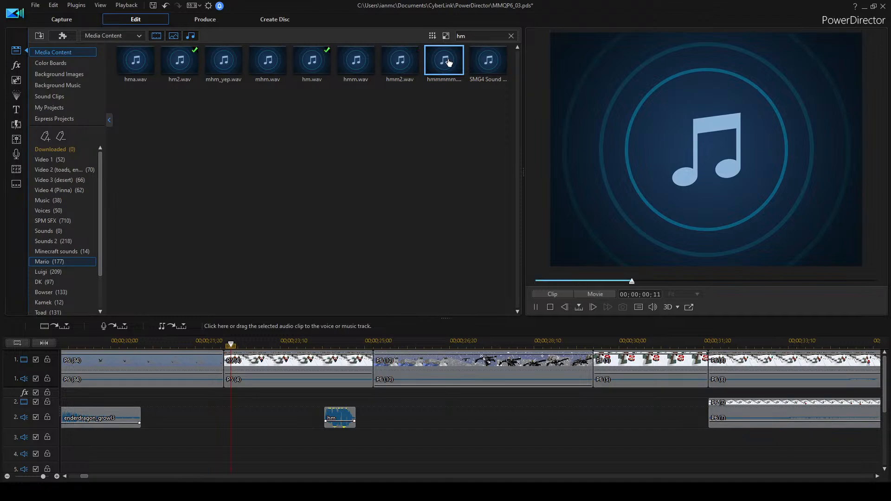
drag(448, 62, 228, 420)
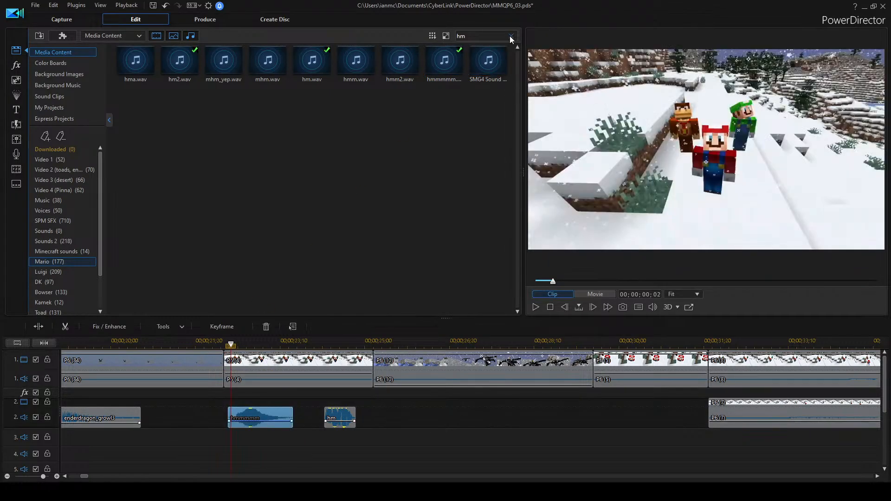
Clear the library search and shift the hm clip earlier, closer to the hmmmmm clip, after playing both.
click(511, 36)
click(440, 423)
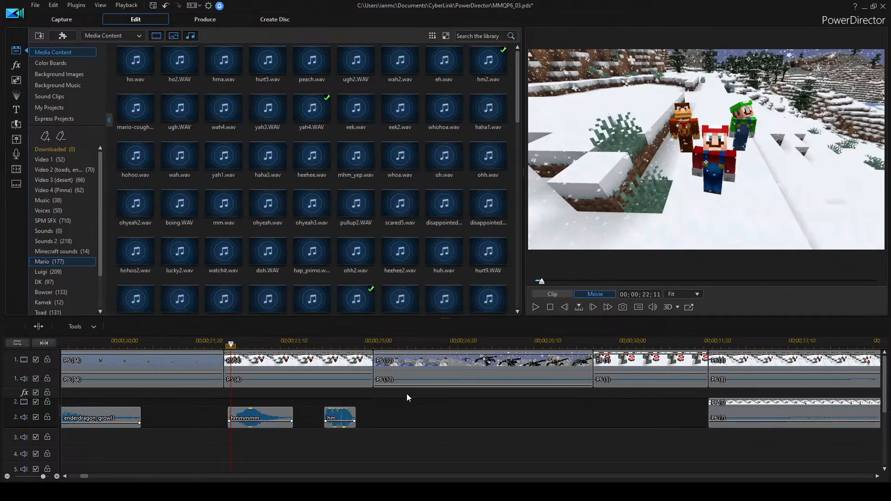
key(space)
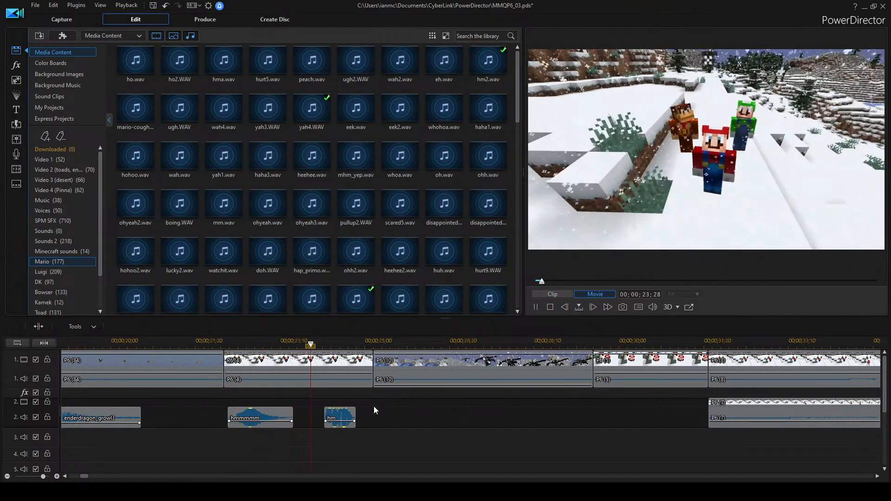
drag(330, 422, 316, 422)
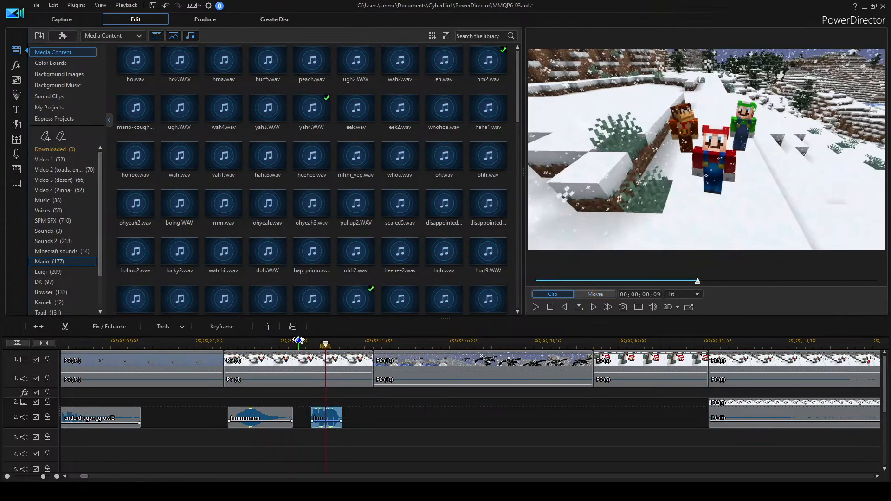
click(299, 340)
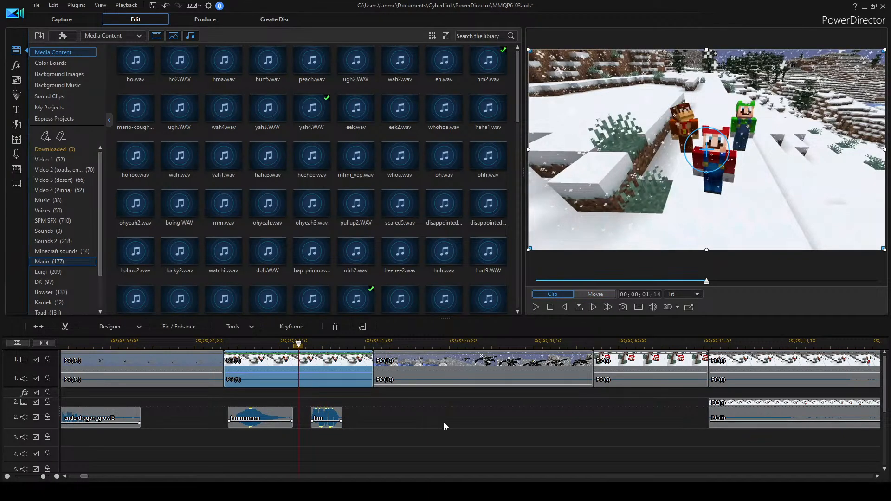
Shift the hm clip on audio track 2 slightly earlier again and play the end of P6 (4).
scroll(443, 422, right, 2)
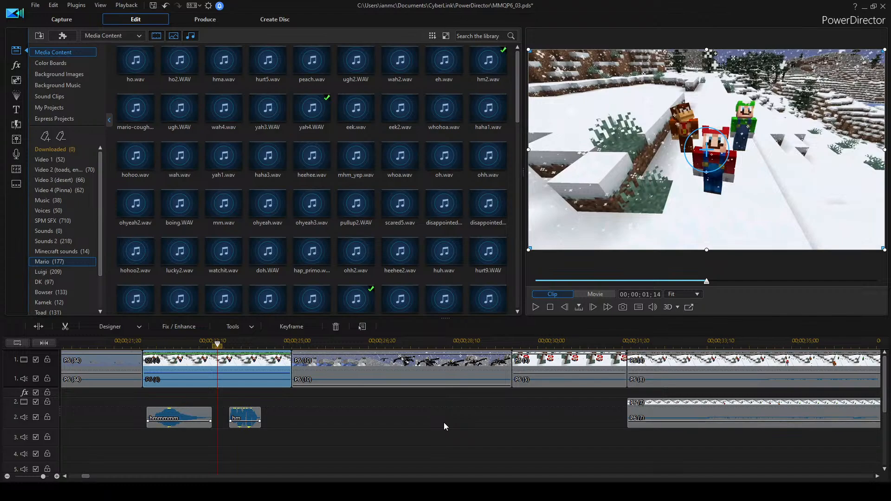
scroll(444, 426, left, 2)
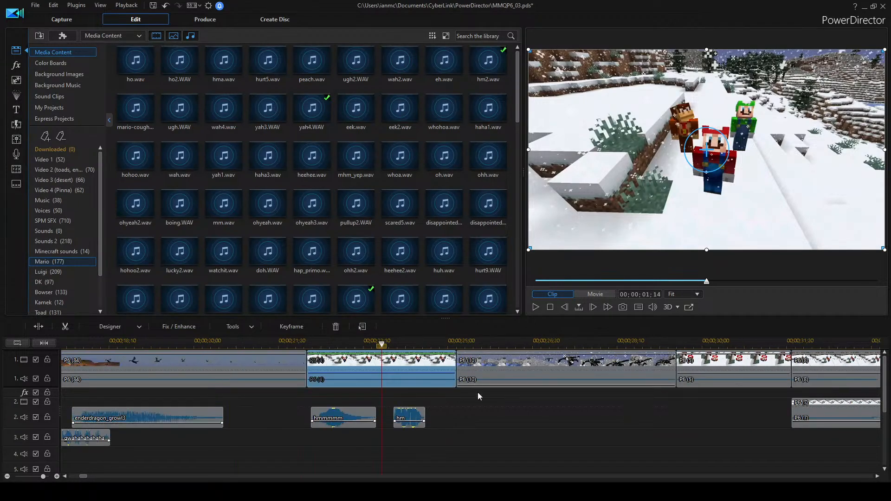
scroll(449, 423, down, 3)
scroll(449, 424, up, 3)
scroll(449, 419, up, 1)
click(408, 416)
click(376, 343)
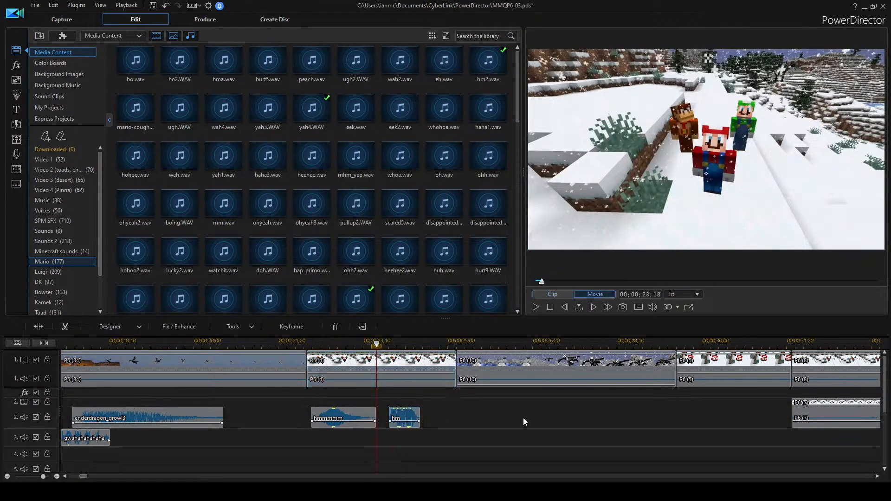
key(space)
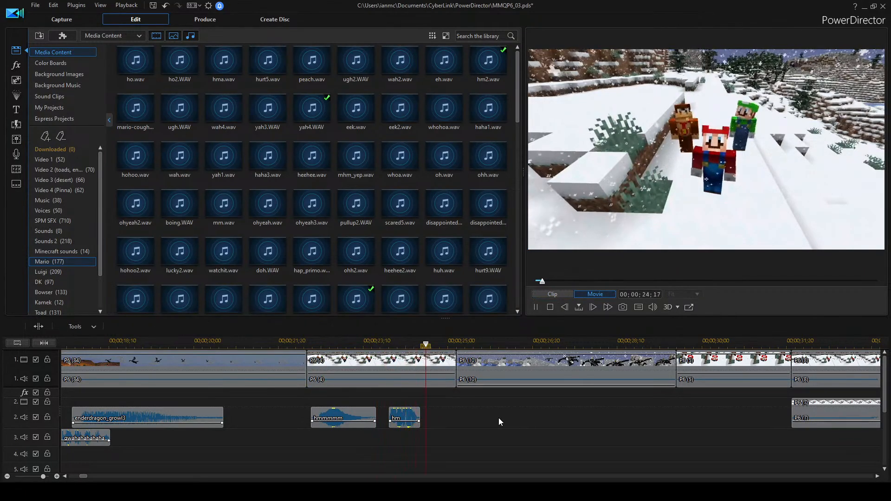
key(space)
Replay P6 (4) from the middle of the hmmmmm clip and pause just after hm to find the next voice moment.
click(345, 344)
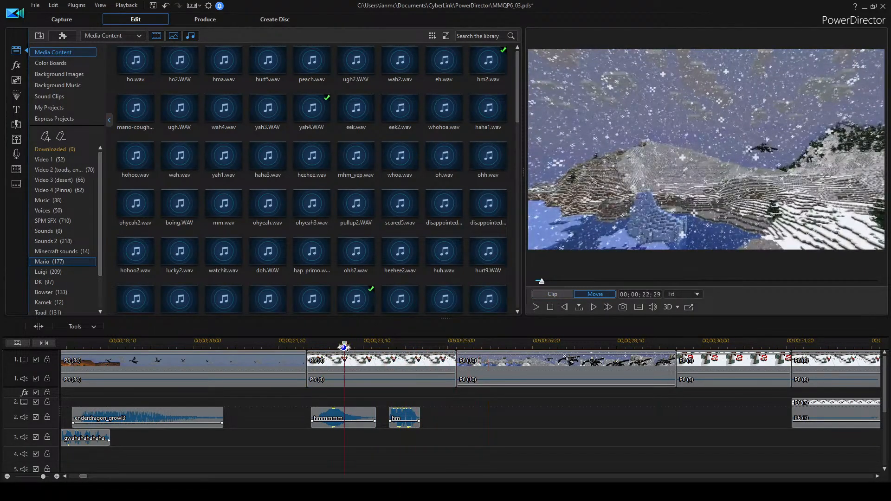
key(space)
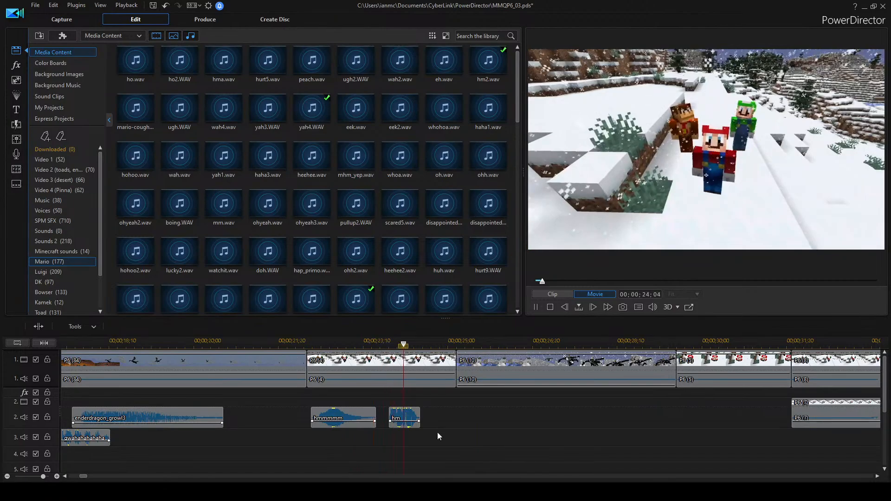
key(space)
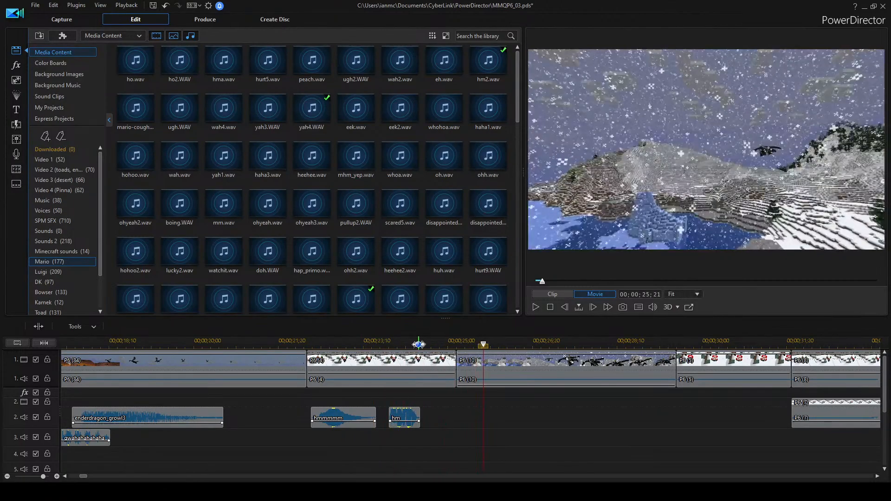
click(399, 337)
key(space)
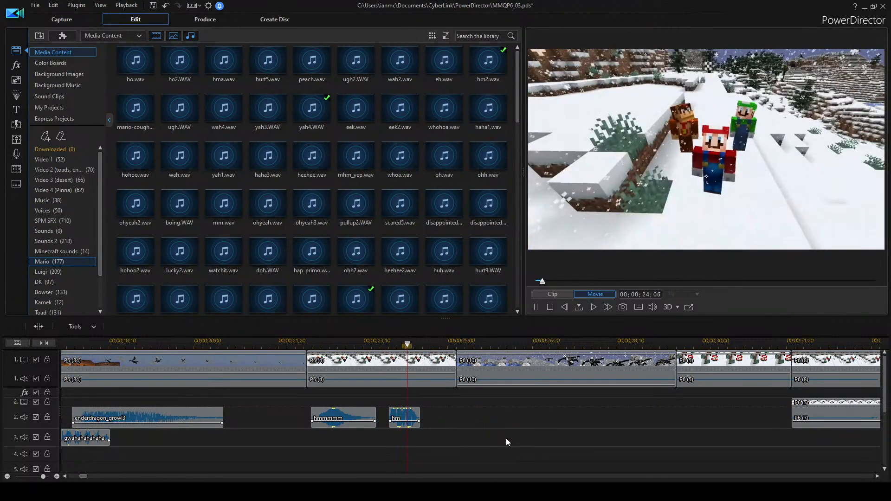
key(space)
Search the Luigi sounds for "ohh" and place ohh2.wav on audio track 3 at the end of the hm clip.
click(49, 272)
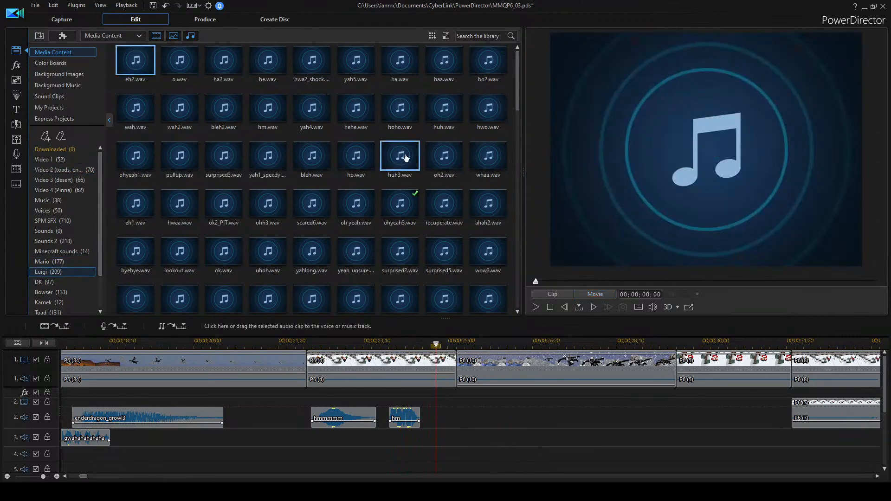
click(469, 37)
text(oh)
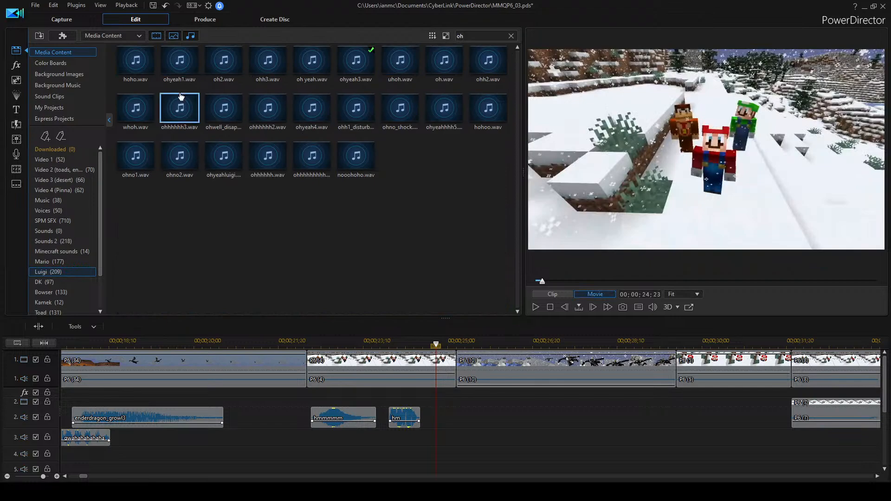
text(h)
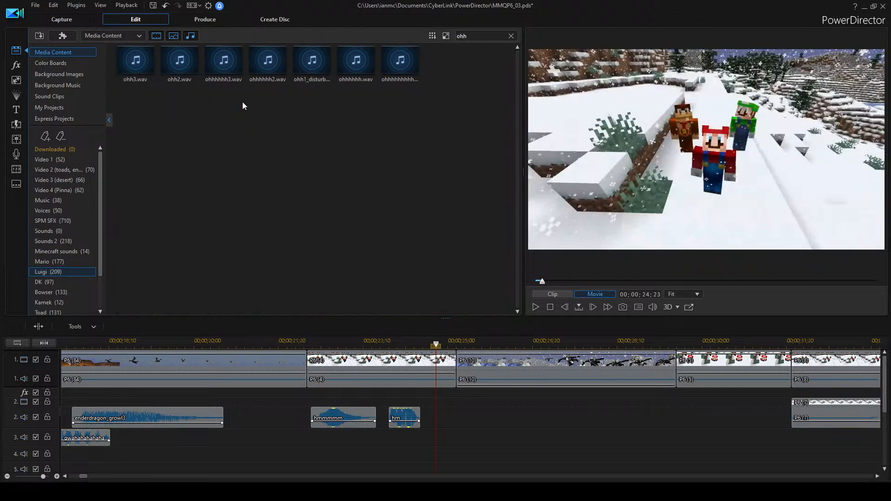
click(135, 60)
drag(200, 61, 417, 443)
Play the ohh2 clip, shift it slightly later toward the end of P6 (4), and play it again.
click(400, 345)
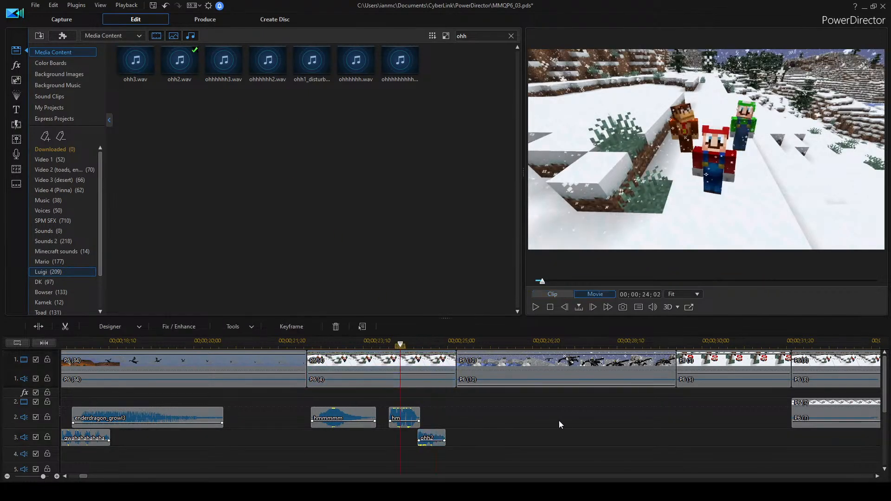
click(556, 420)
key(space)
key(space)
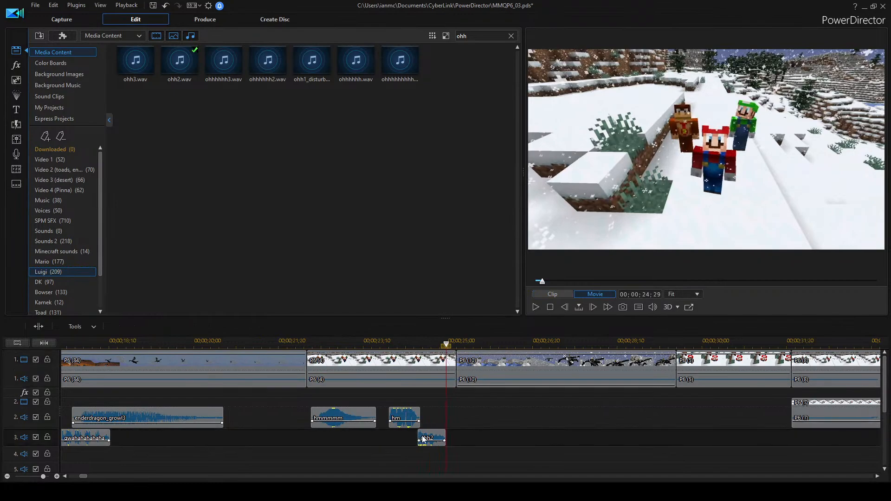
click(436, 437)
drag(440, 438, 444, 437)
click(405, 347)
click(591, 413)
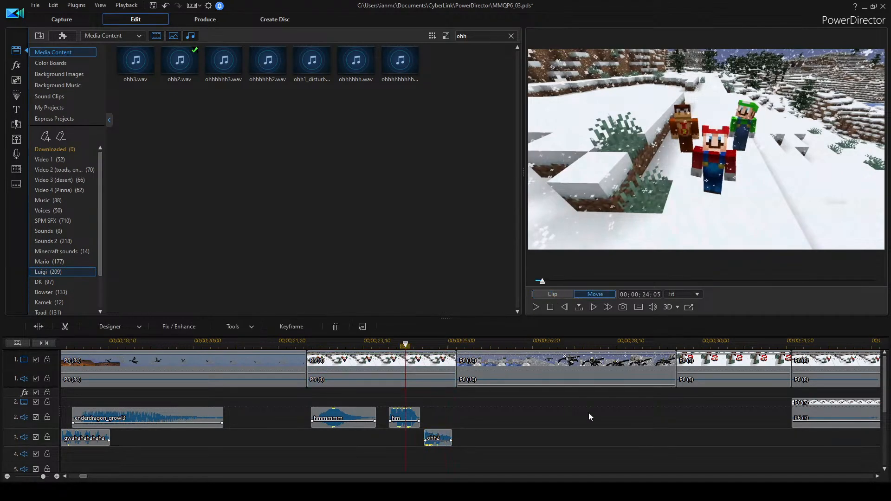
key(space)
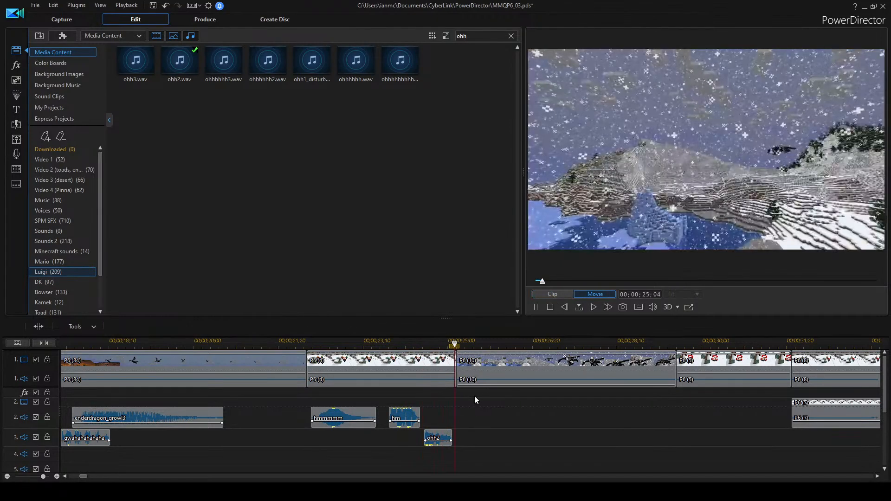
Replay P6 (4) from near its start and pause between the hmmmmm and hm clips.
click(327, 344)
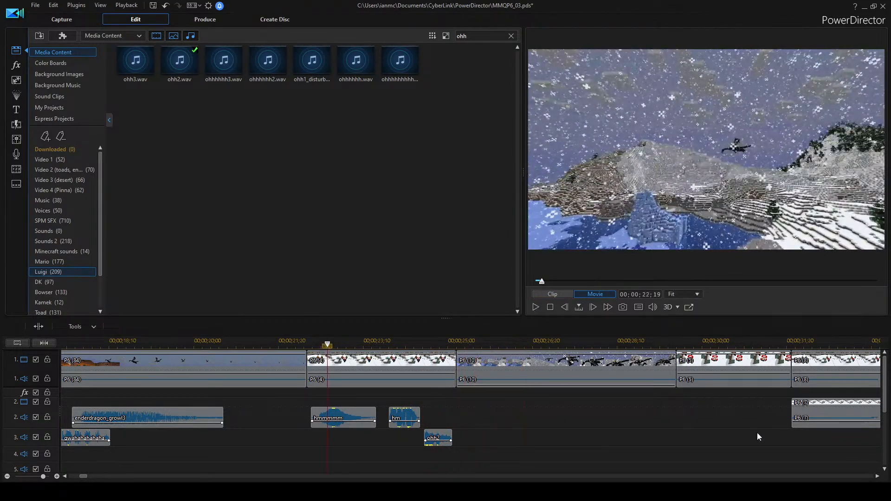
key(space)
key(space)
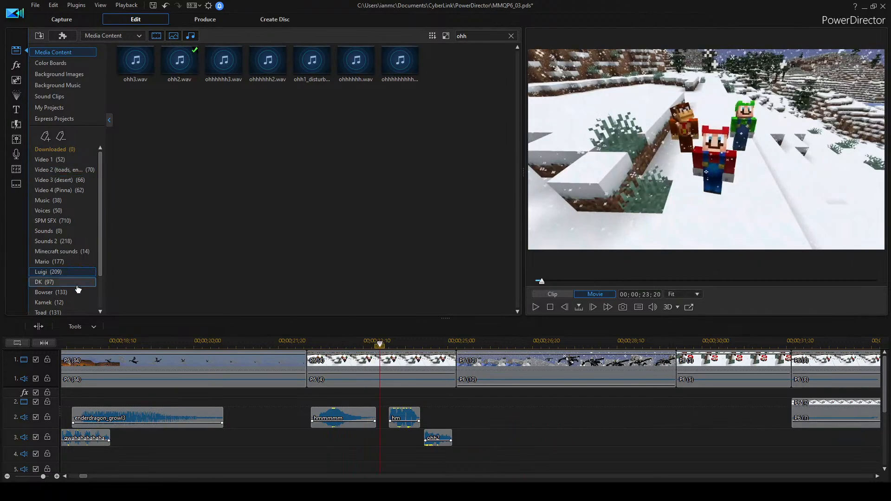
Open the DK sound collection and preview its voice clips, selecting the VO_DK_LND clip in the second row.
click(63, 283)
click(356, 121)
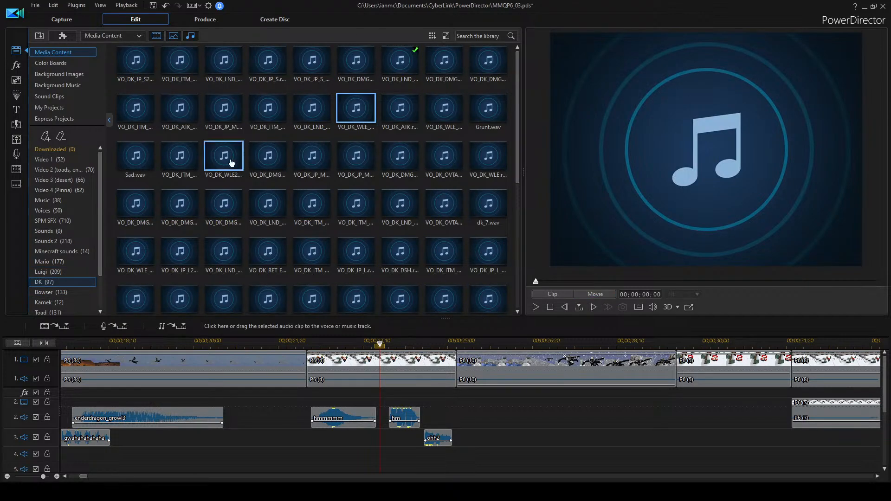
click(307, 121)
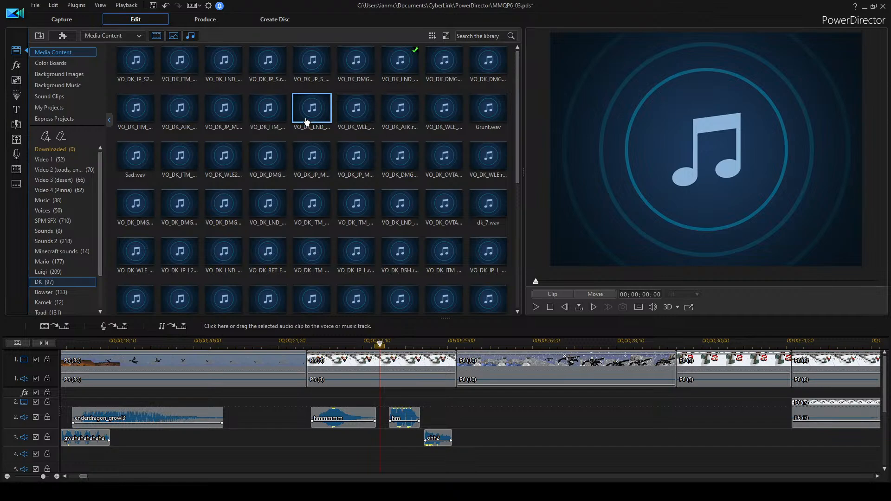
drag(305, 113, 377, 180)
Place the selected VO_DK_LND clip on audio track 3 shortly after the start of P6 (8).
scroll(569, 447, right, 4)
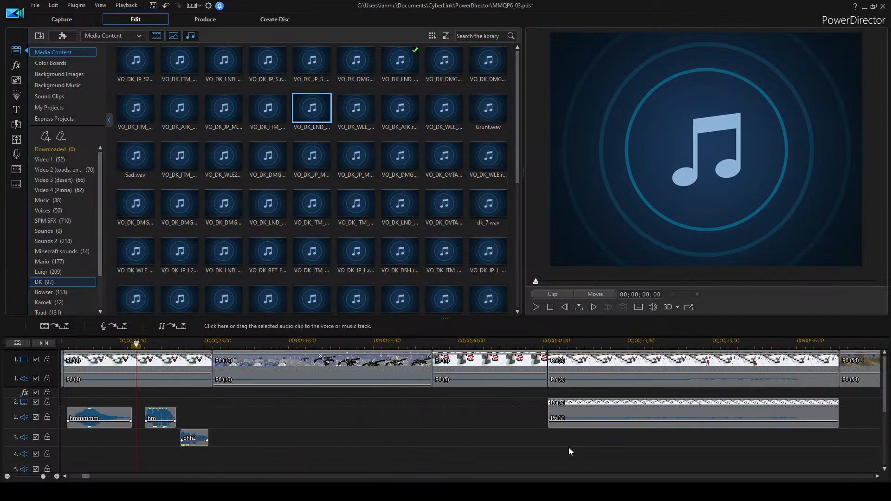
scroll(539, 429, down, 1)
scroll(539, 429, up, 1)
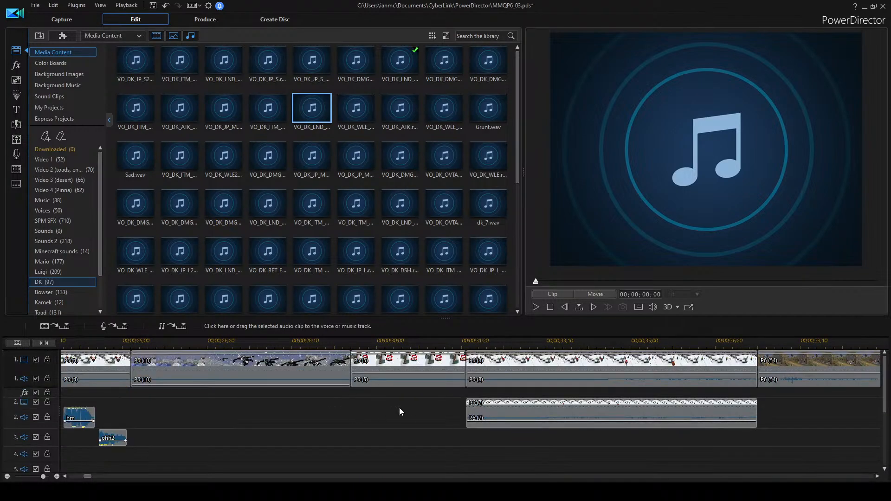
scroll(399, 411, right, 1)
scroll(399, 411, right, 1)
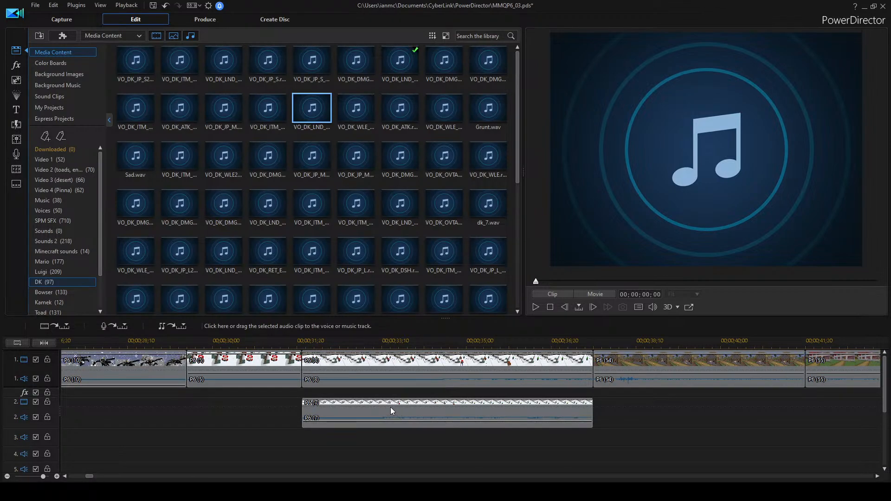
drag(315, 113, 337, 435)
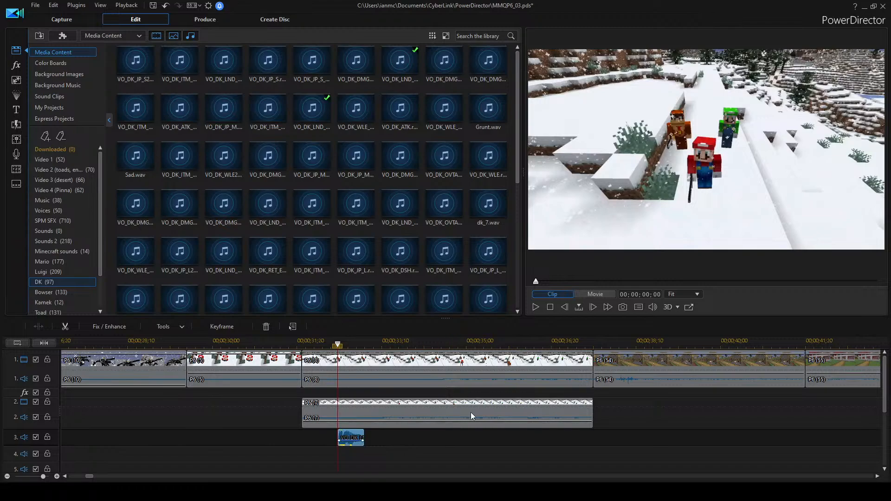
scroll(508, 436, up, 2)
scroll(538, 429, down, 1)
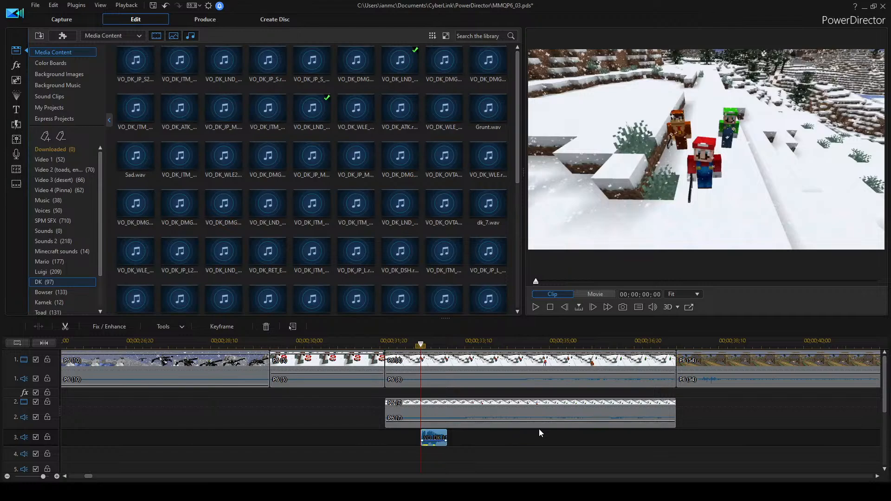
scroll(539, 429, right, 5)
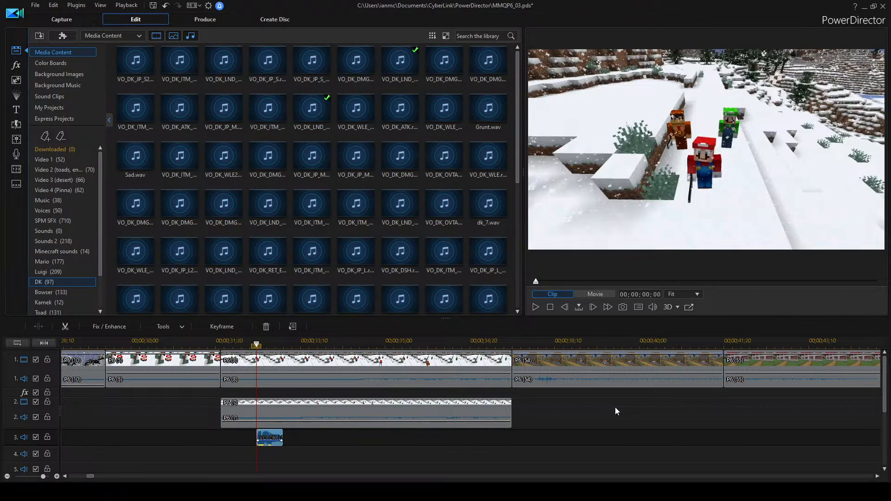
Play P6 (8) from near its start and delete the VO_DK_LND clip from audio track 3.
scroll(610, 409, left, 3)
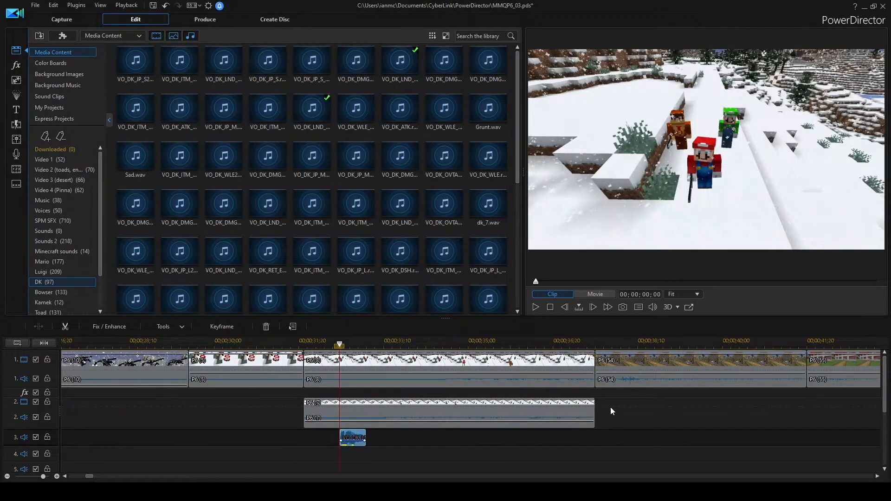
scroll(611, 407, left, 6)
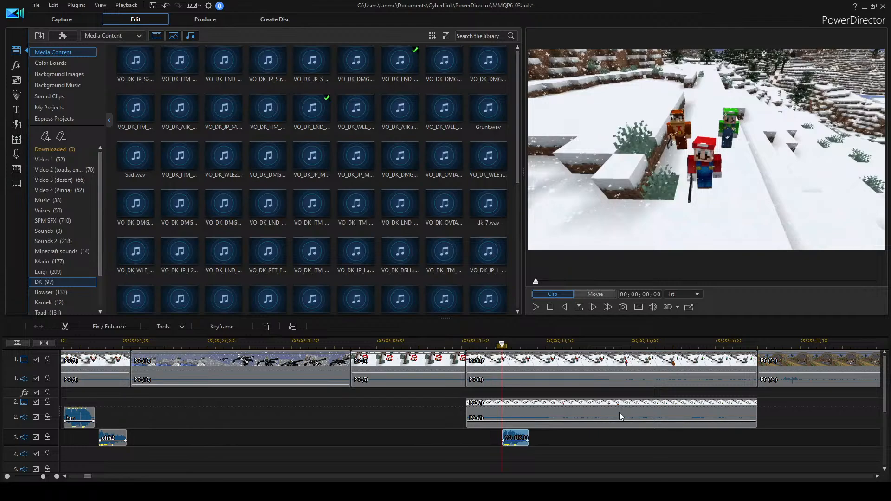
scroll(591, 434, down, 3)
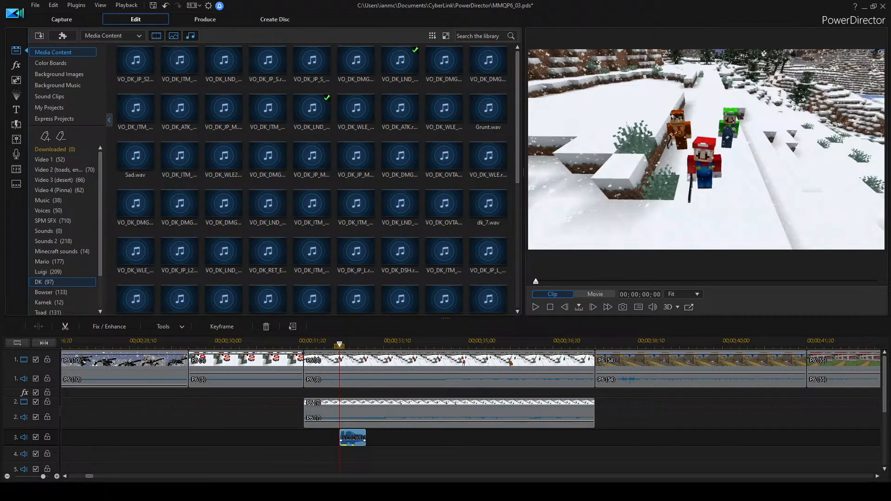
click(432, 450)
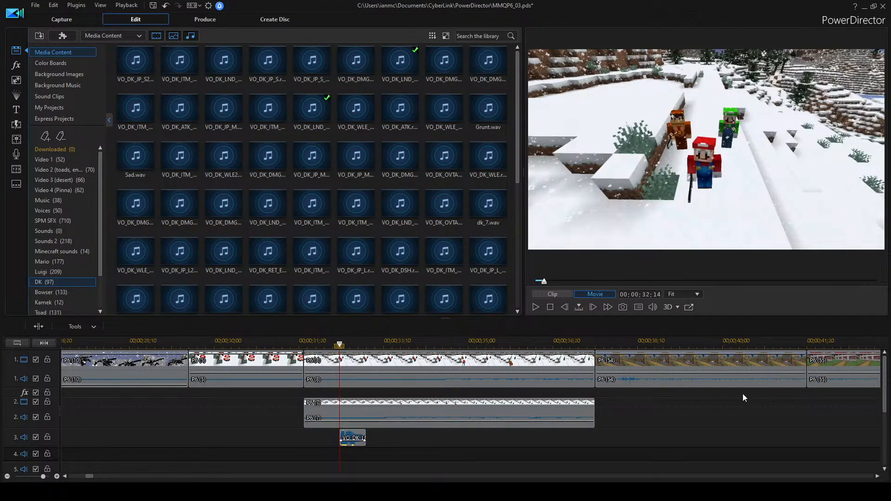
scroll(424, 444, up, 2)
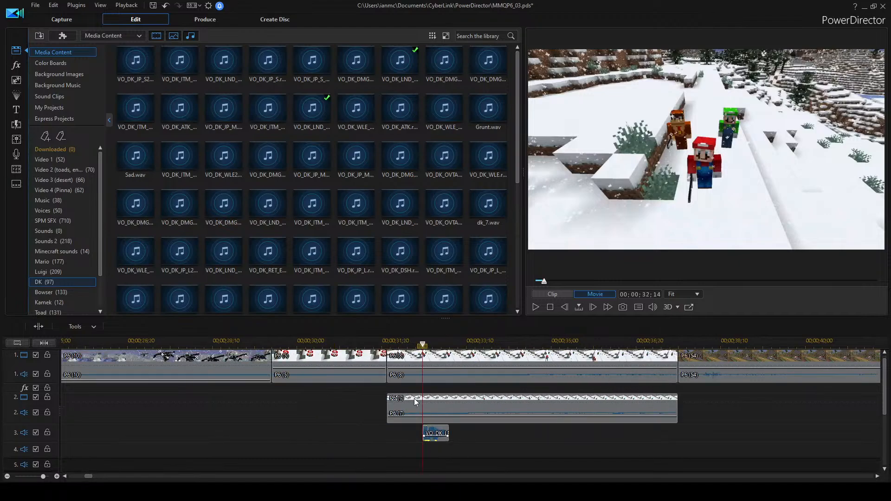
click(393, 341)
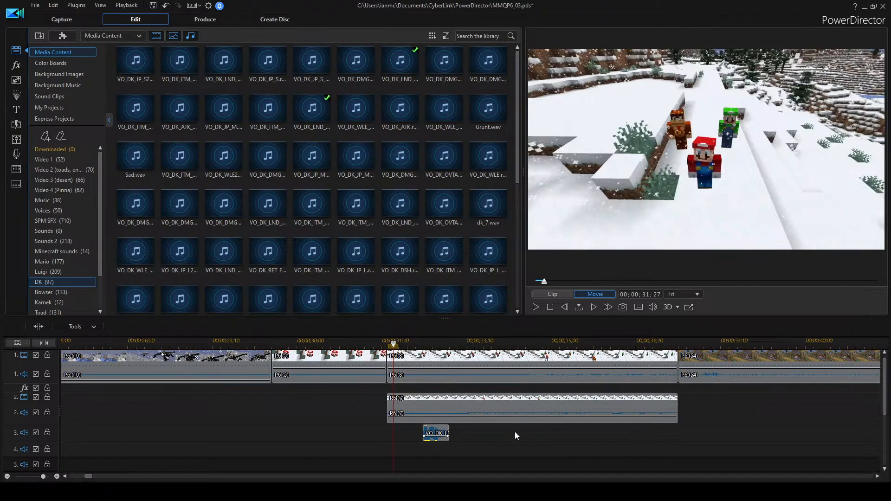
key(space)
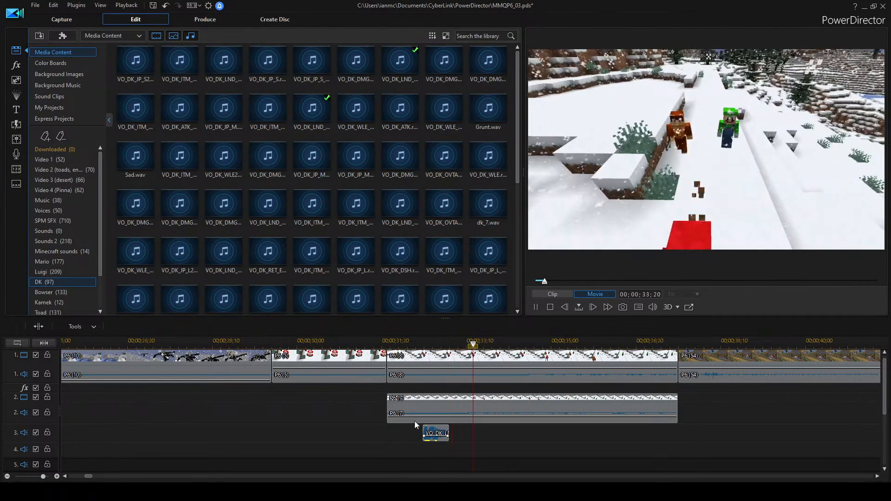
click(435, 432)
key(Delete)
Replay P6 (4) with the hm and ohh2 clips and pause just after P6 (10) begins.
scroll(279, 444, left, 6)
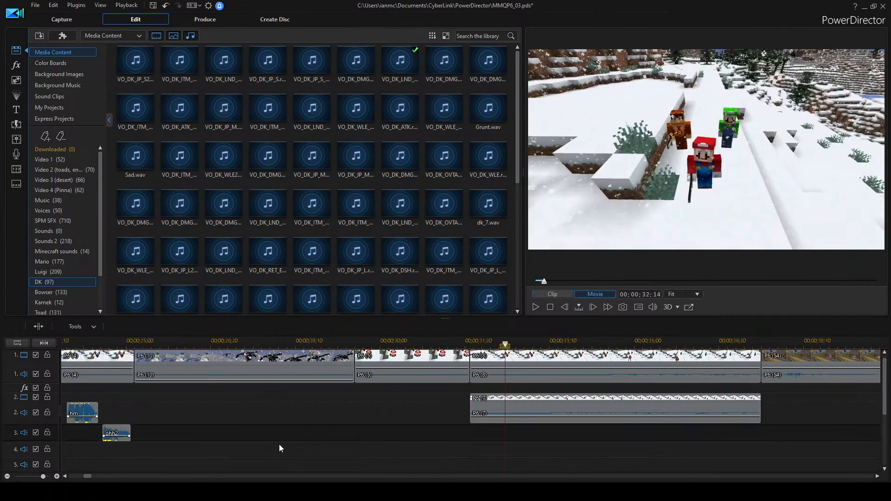
click(258, 357)
key(space)
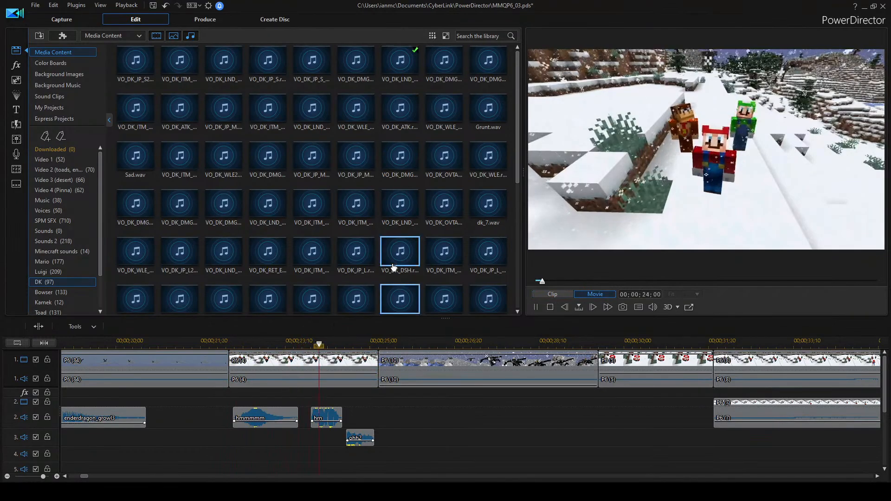
key(space)
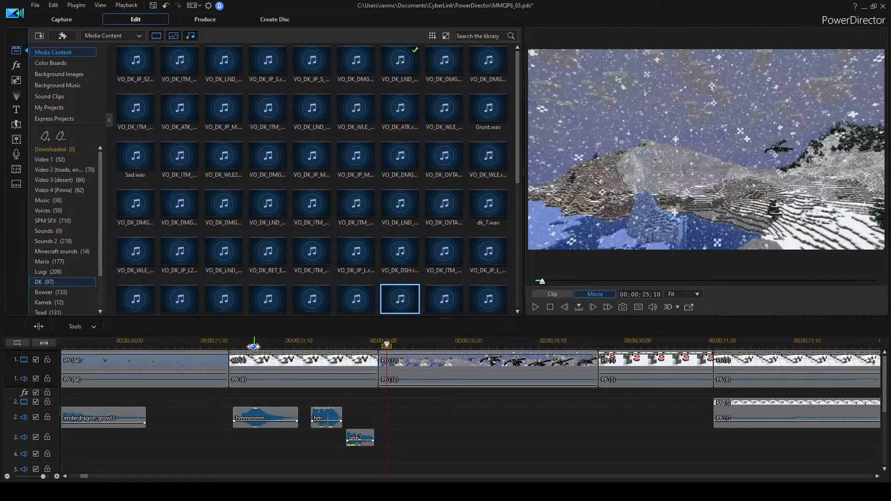
Preview the DK voice clips in the first three rows of the collection to find a suitable reaction sound.
double_click(309, 155)
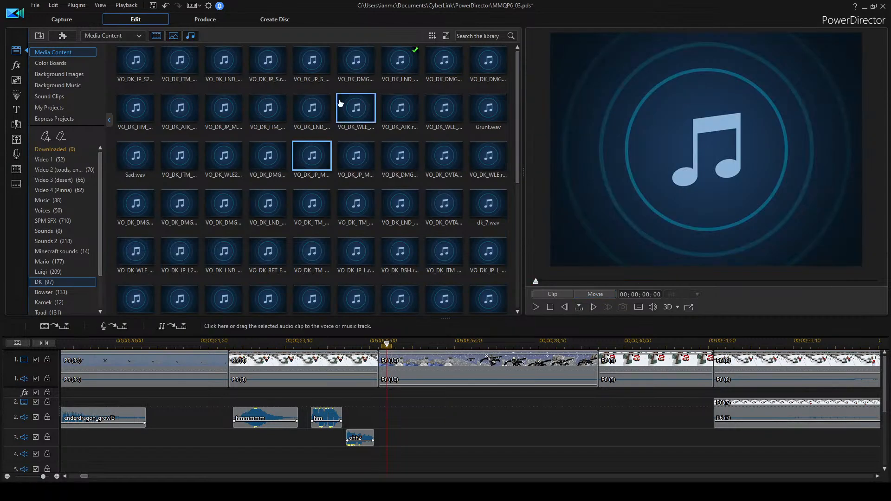
click(268, 65)
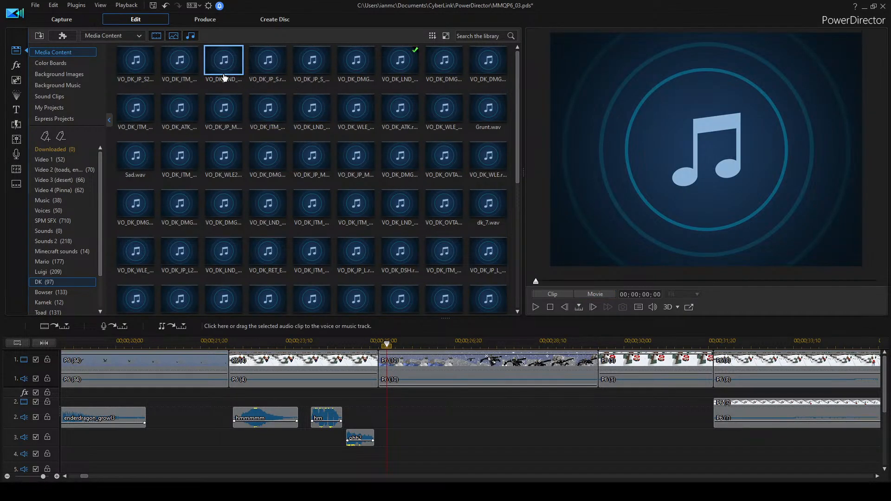
double_click(304, 70)
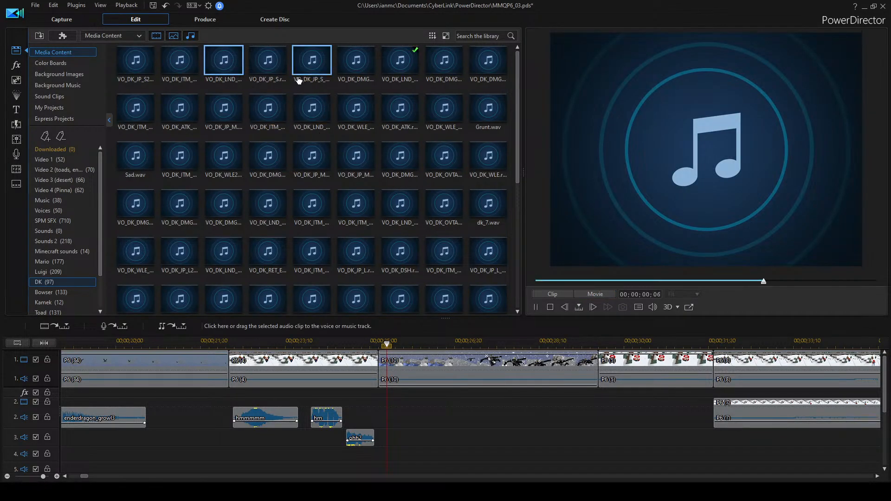
double_click(364, 68)
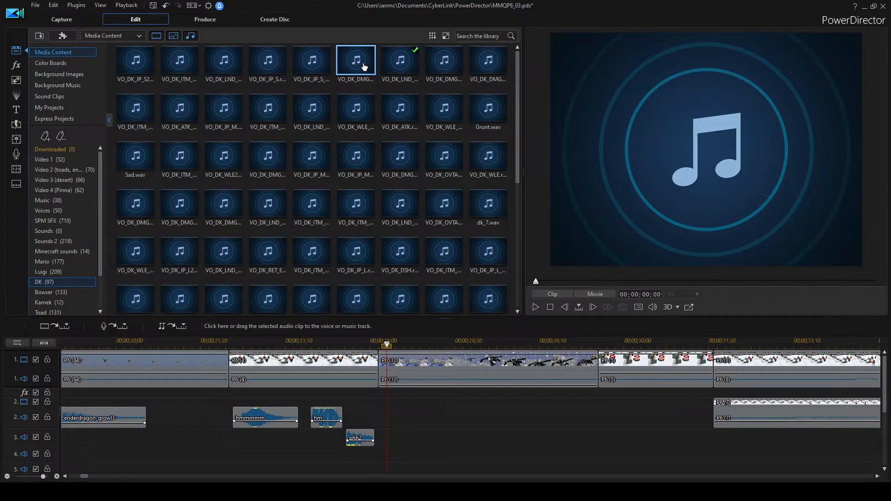
double_click(429, 69)
click(163, 111)
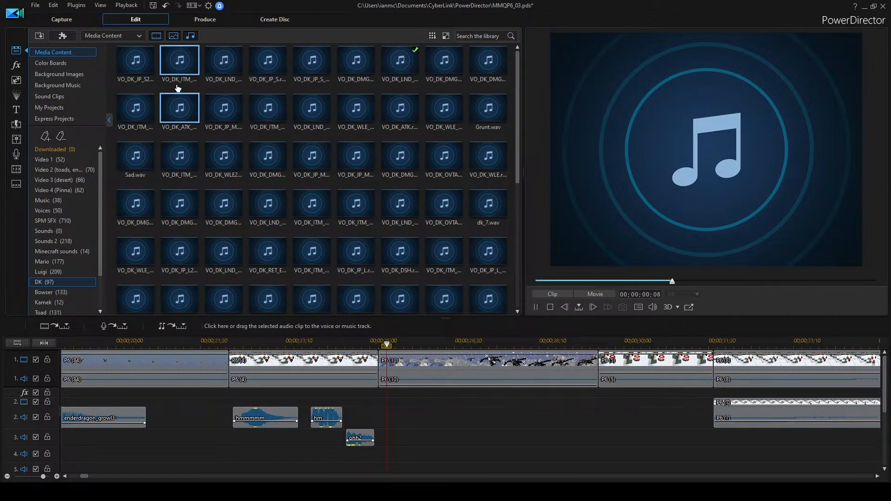
click(180, 61)
click(142, 111)
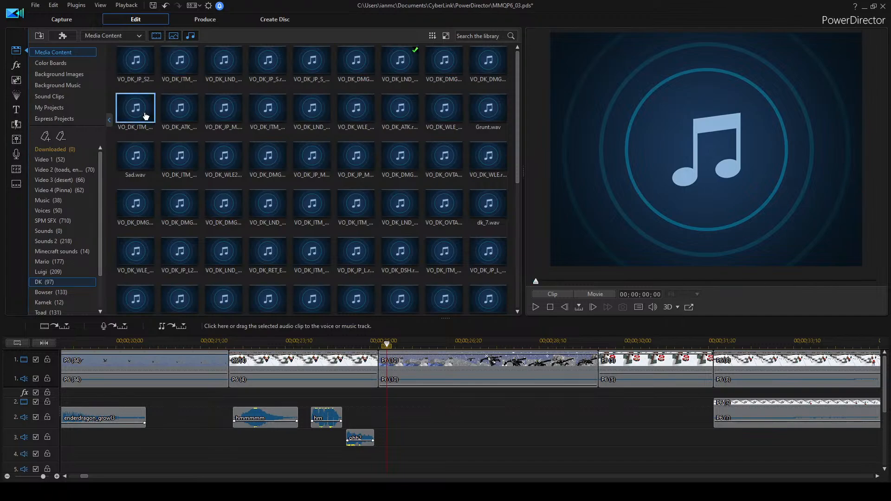
click(224, 115)
click(272, 111)
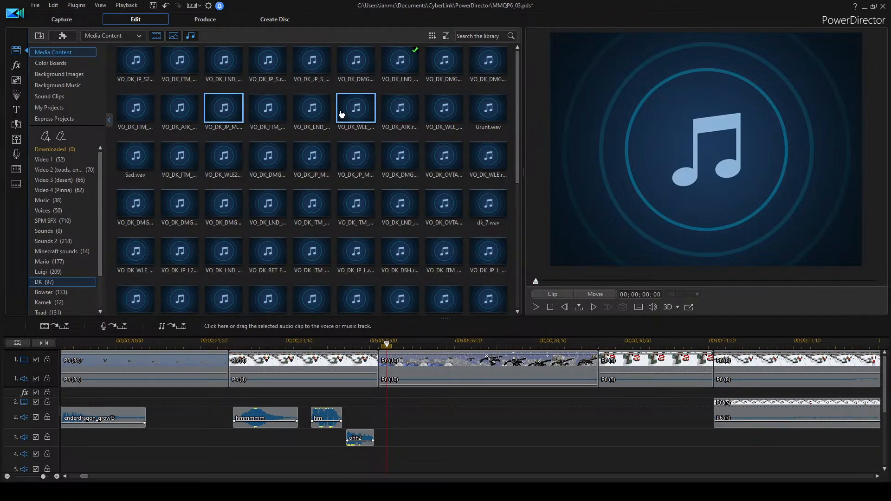
click(309, 114)
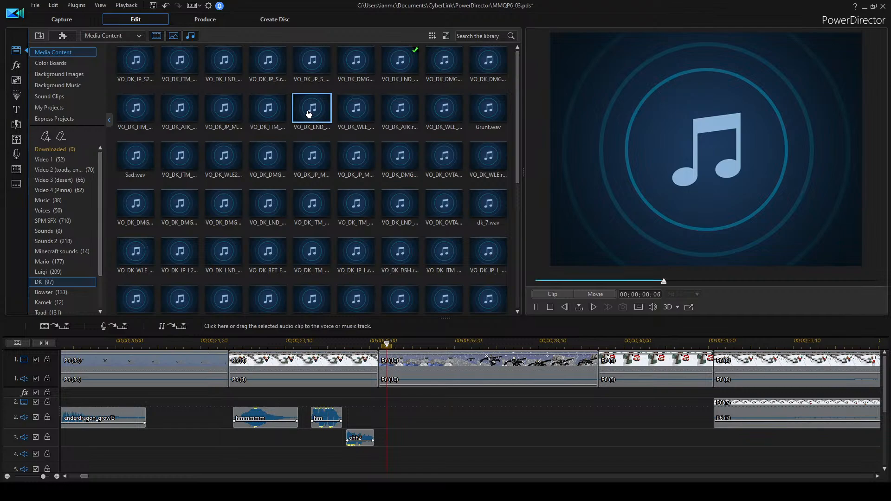
click(268, 115)
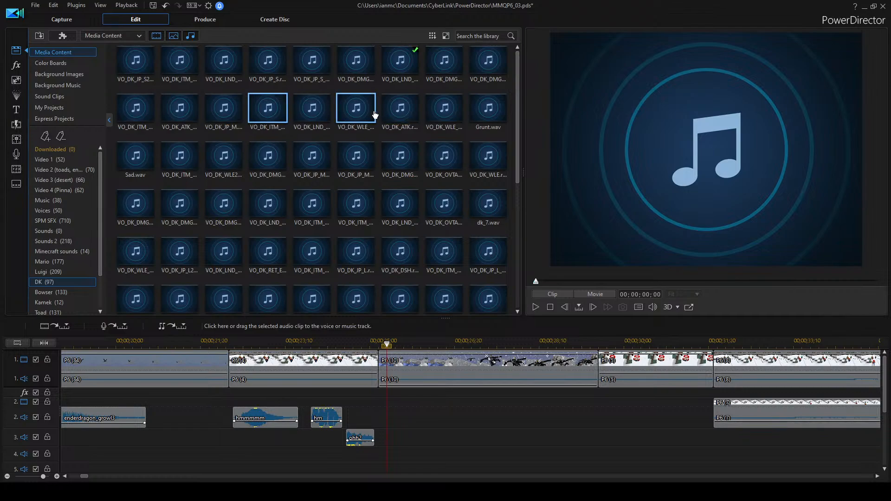
click(400, 111)
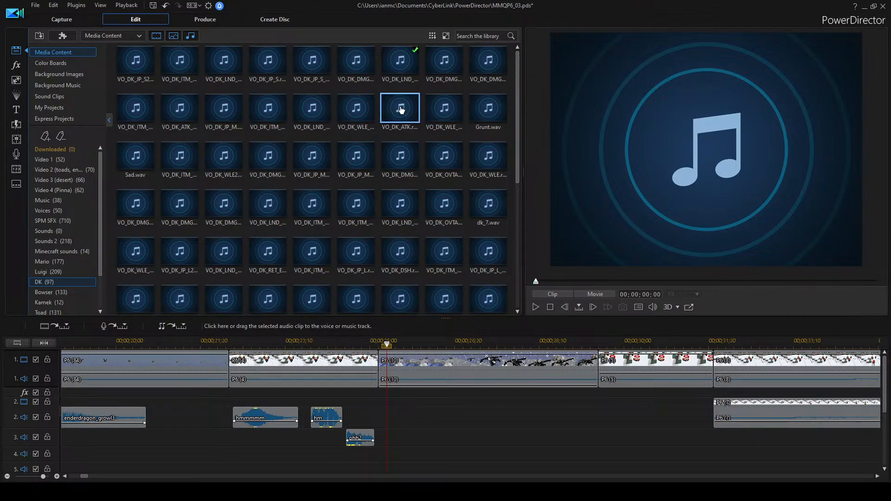
click(450, 106)
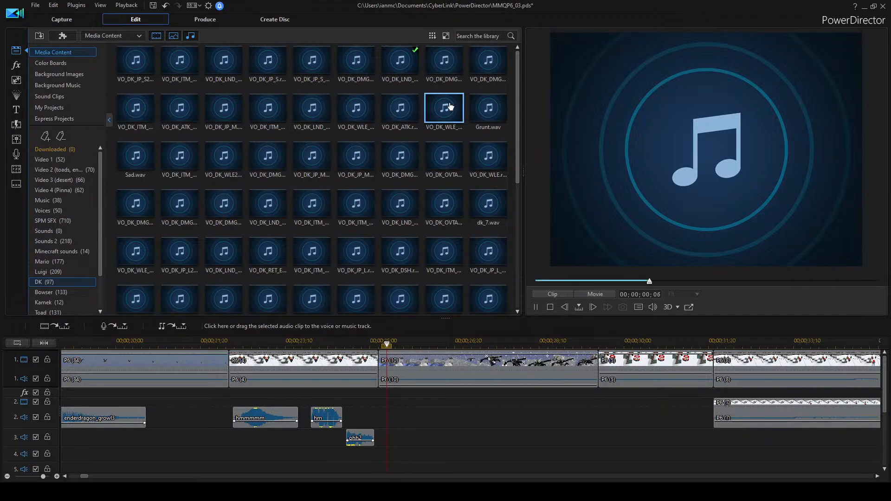
click(353, 114)
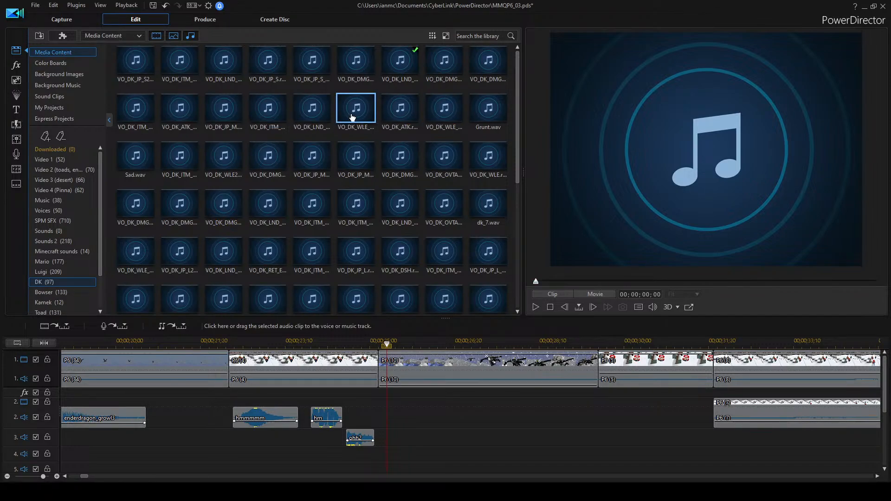
click(192, 167)
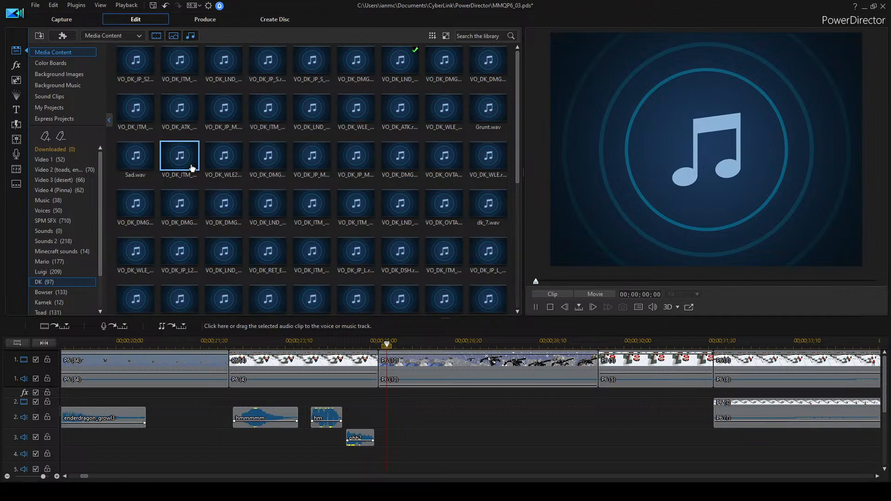
click(126, 159)
Try the VO_DK_WLE2 clip on audio track 3 beneath the end of the hmmmmm clip, then remove it after playback.
click(227, 157)
drag(225, 156, 274, 438)
click(231, 352)
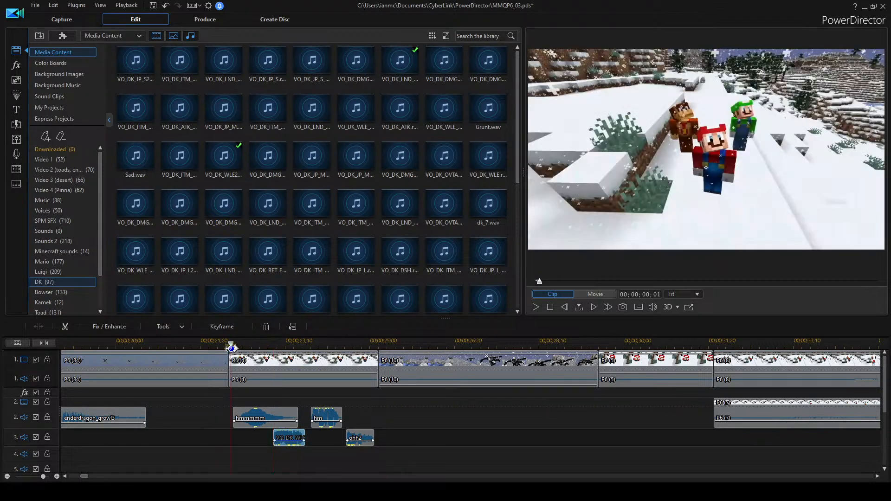
click(412, 419)
key(space)
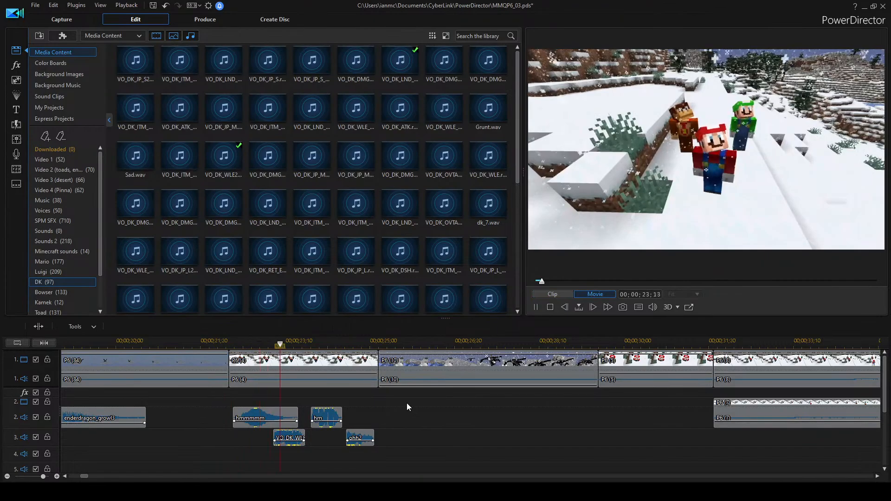
key(space)
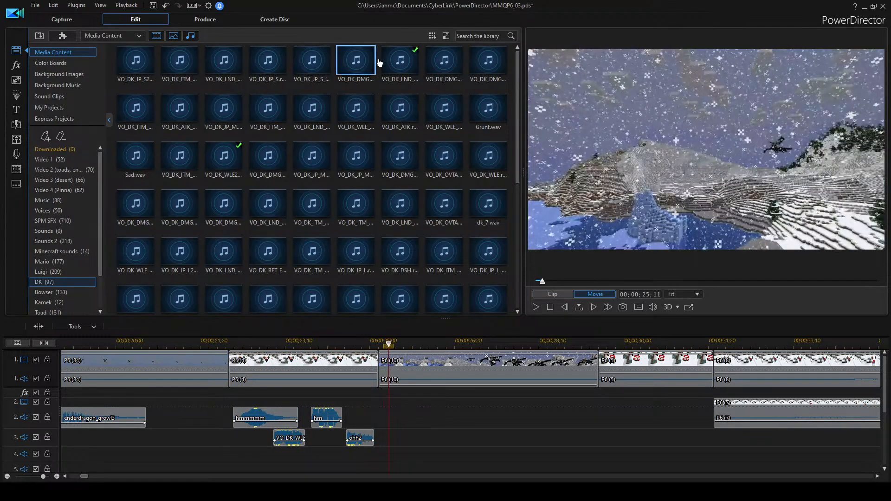
click(280, 442)
key(Delete)
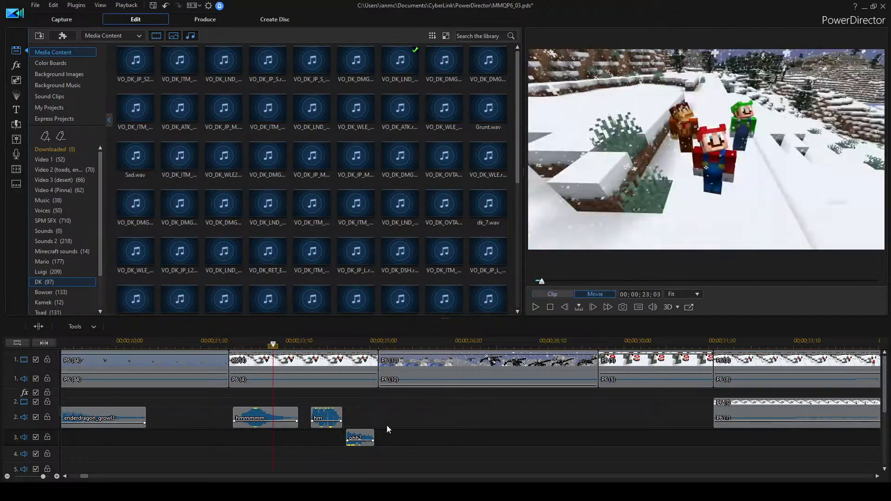
Replay the second half of P6 (4) and place the first-row VO_DK_ITM clip on audio track 2 above the end of ohh2.
key(space)
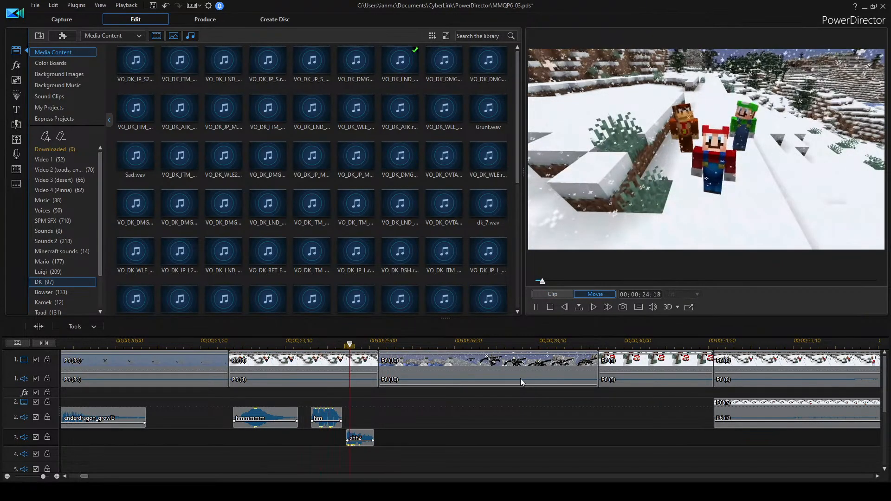
key(space)
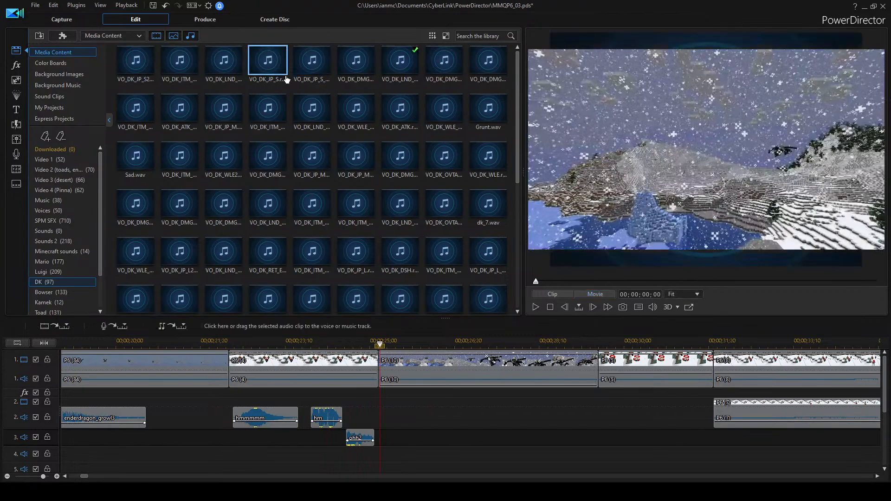
click(223, 61)
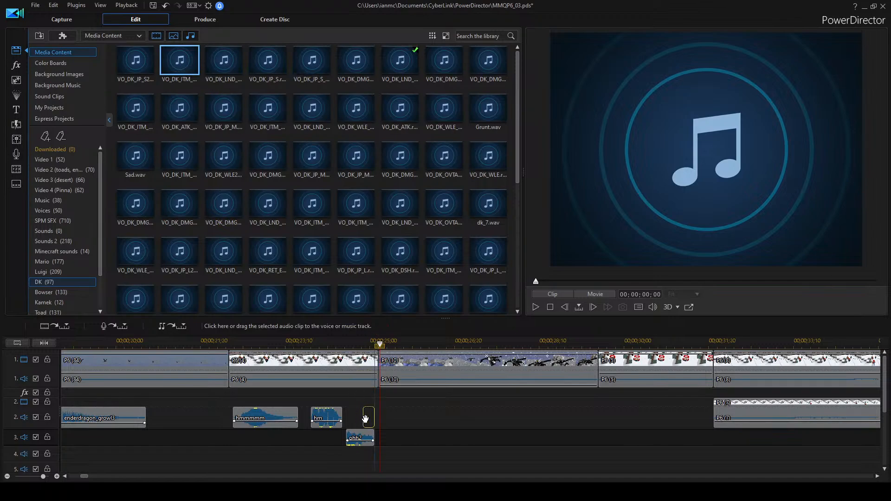
drag(366, 419, 368, 419)
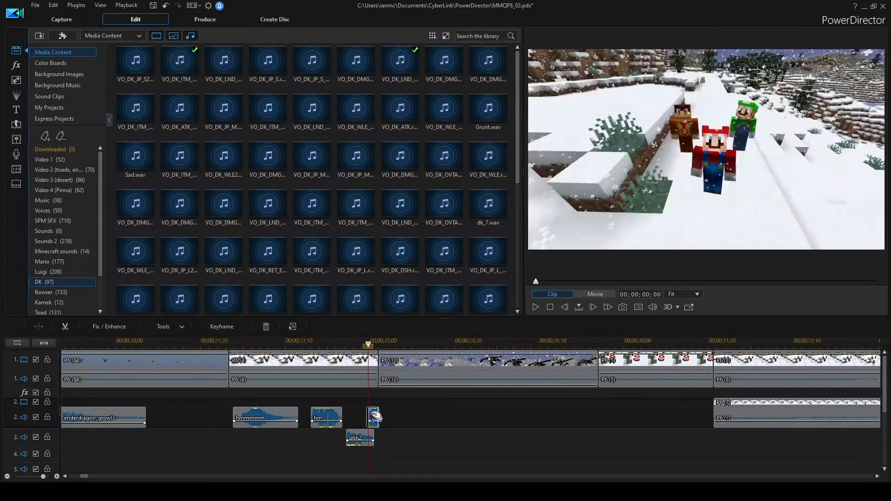
Play from the hm clip into P6 (10) to check the timing of the VO_DK_ITM clip.
click(322, 339)
key(space)
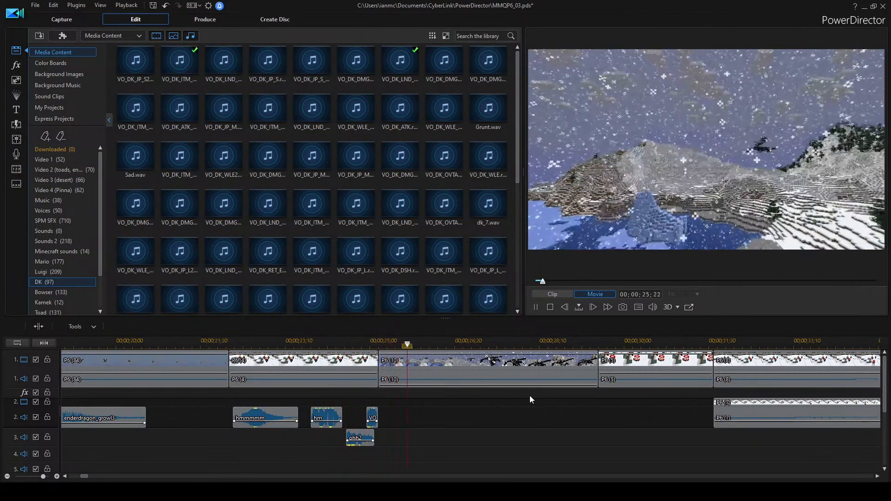
key(space)
Shift the VO_DK_ITM clip on audio track 2 and the ohh2 clip on audio track 3 slightly earlier near the end of P6 (4).
scroll(411, 404, up, 1)
scroll(258, 424, left, 1)
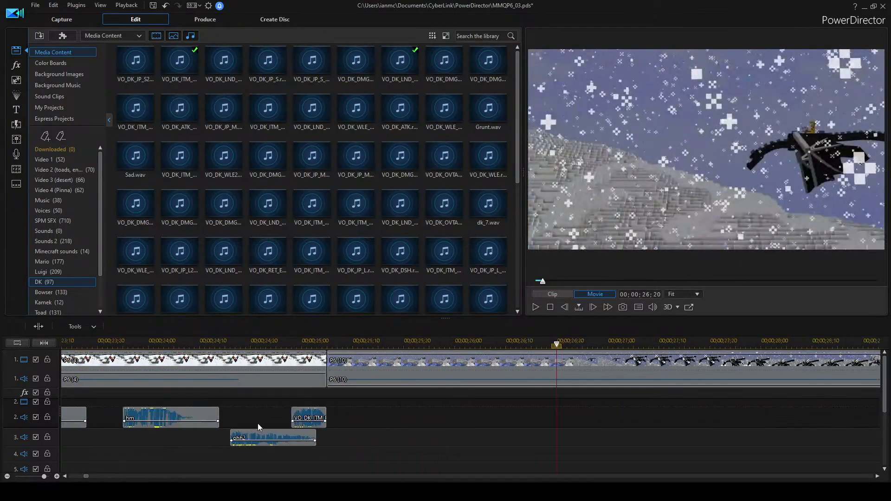
drag(318, 415, 310, 416)
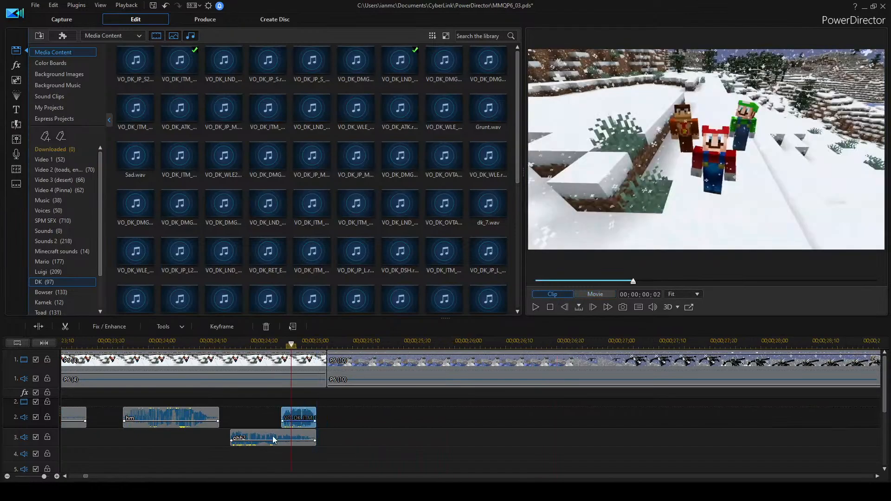
drag(267, 437, 262, 438)
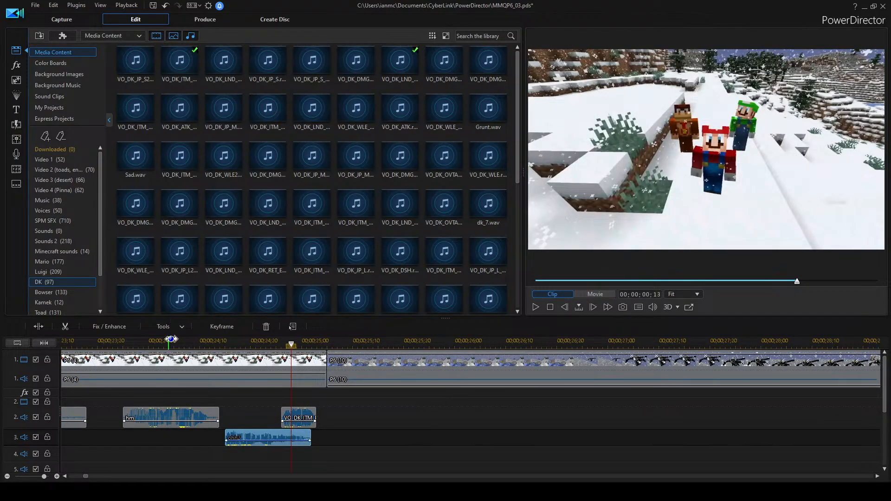
Play from the hm clip through most of P6 (10) to check the shifted voice clips and the dragon shot.
click(575, 430)
key(space)
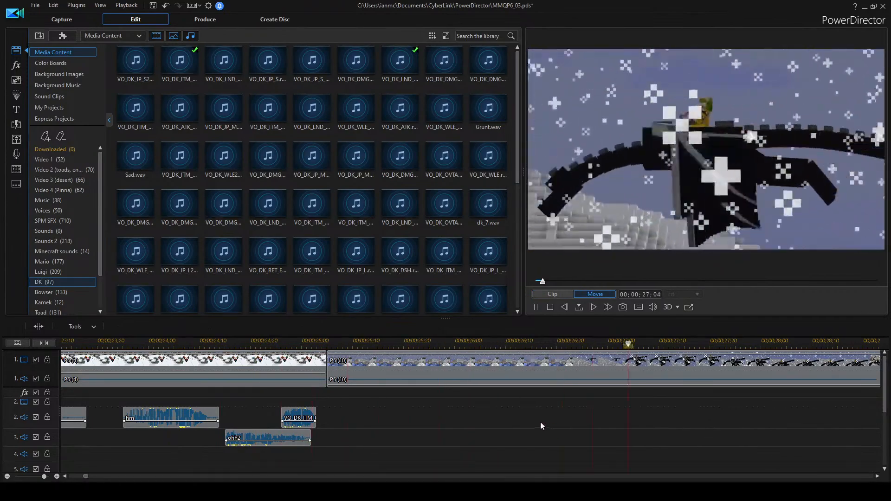
key(space)
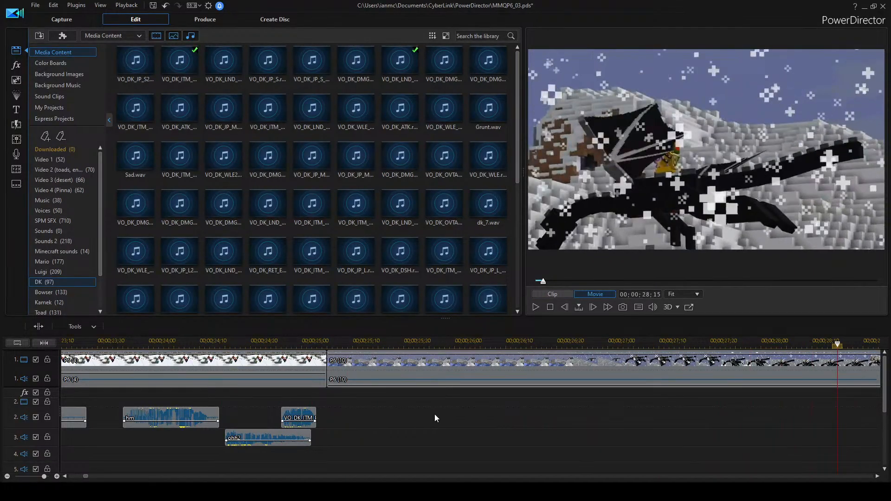
Place the enderdragon_growl2 clip from the Minecraft sounds on audio track 2 beneath P6 (10), starting shortly after that shot begins.
scroll(435, 414, down, 3)
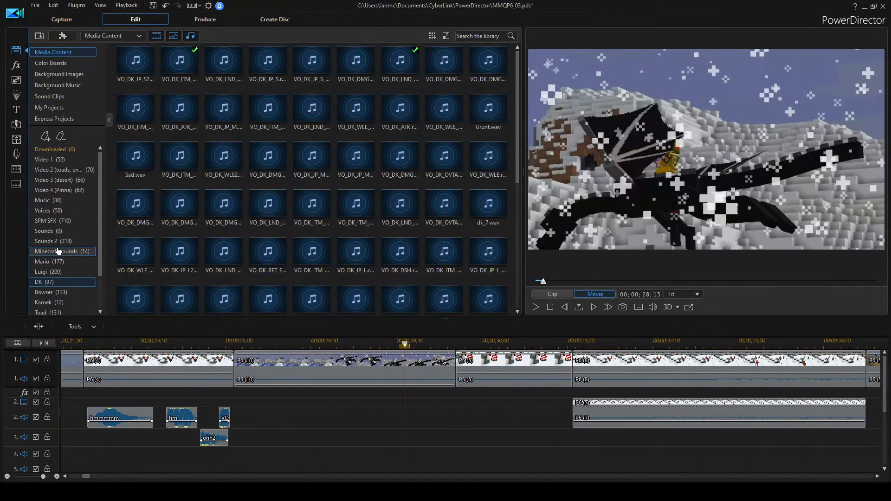
click(58, 251)
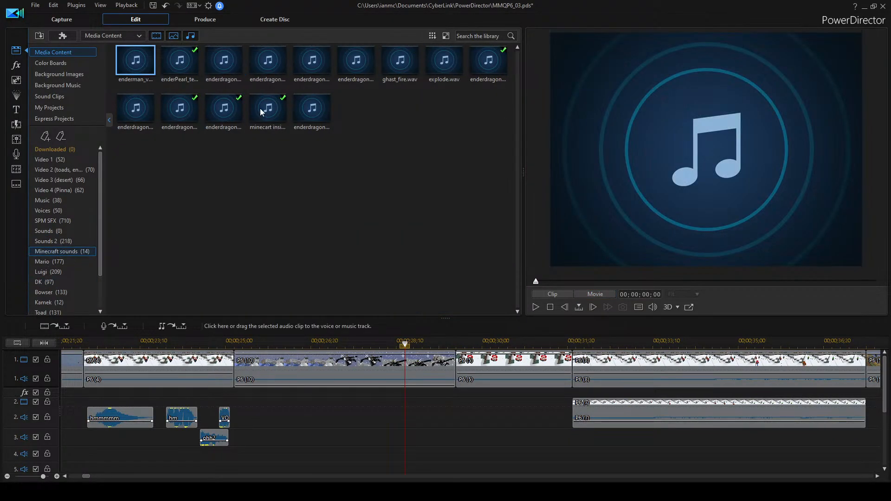
double_click(220, 110)
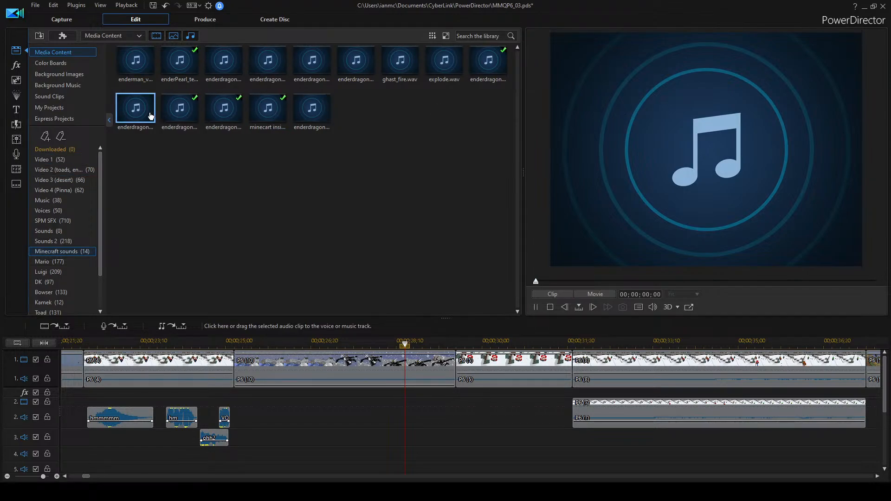
drag(151, 116, 265, 418)
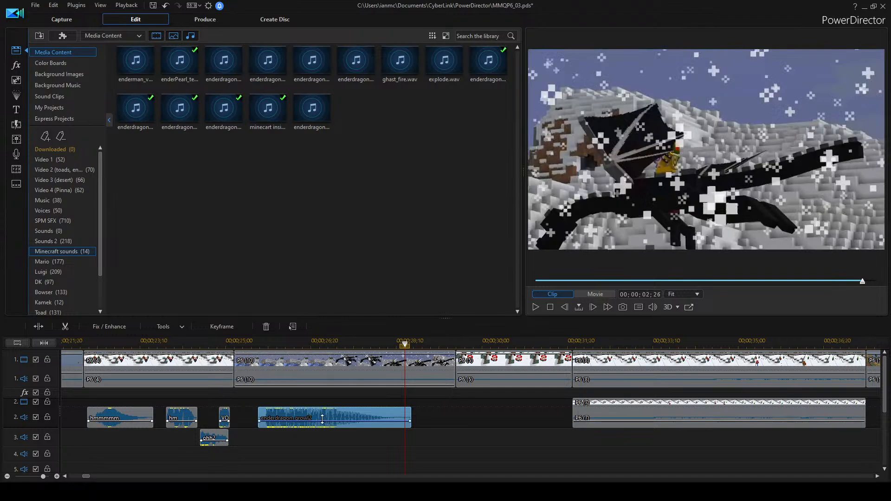
scroll(322, 419, up, 2)
drag(468, 421, 471, 421)
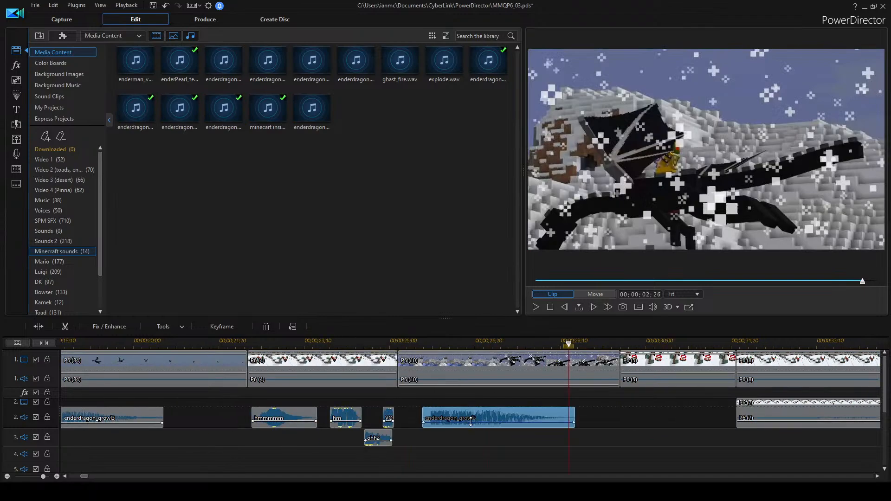
Play P6 (10), try the enderdragon_growl2 clip later in the shot on audio track 2, and replay it.
click(410, 339)
key(space)
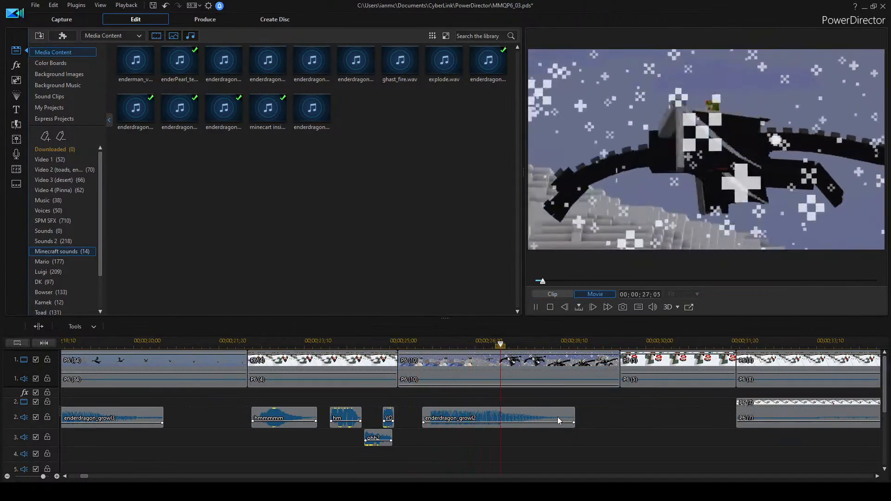
drag(460, 421, 484, 423)
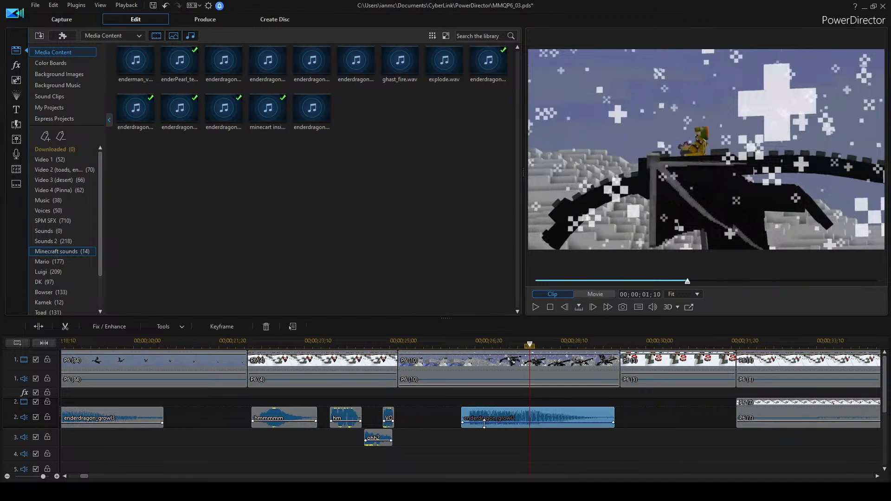
click(423, 339)
key(space)
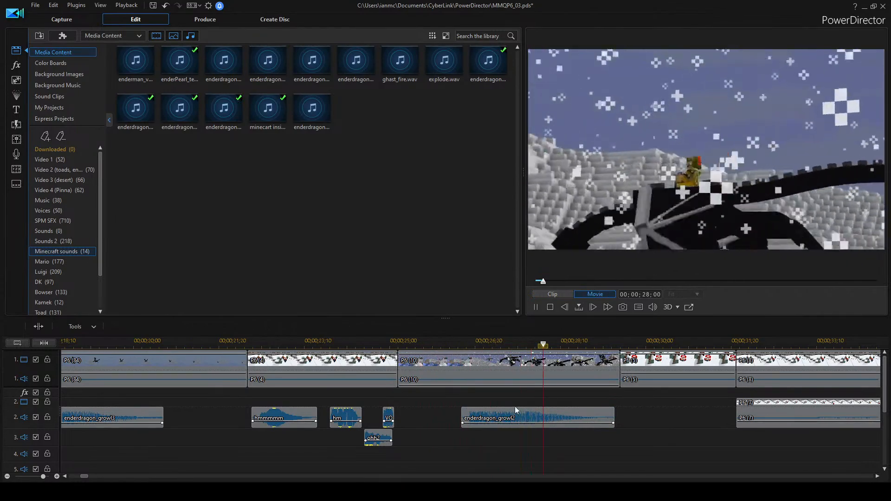
Move the enderdragon_growl2 clip on audio track 2 to just after the start of P6 (10) and play the shot.
drag(514, 410, 450, 423)
click(459, 387)
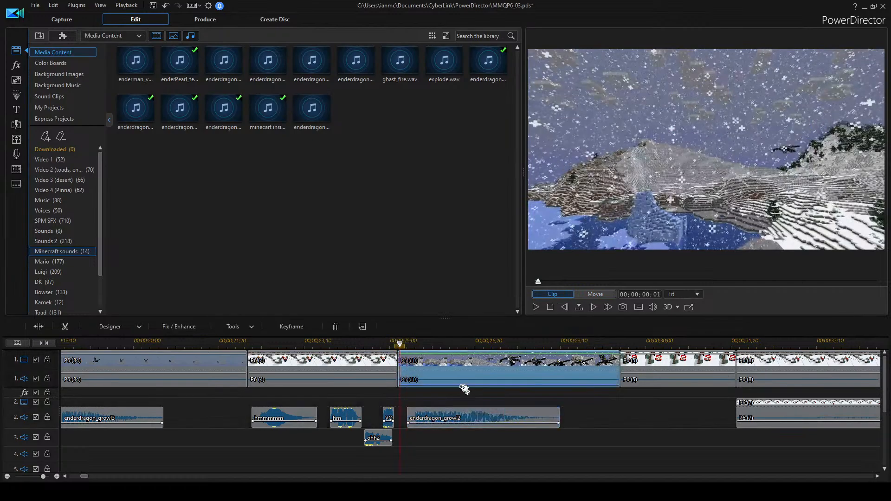
key(space)
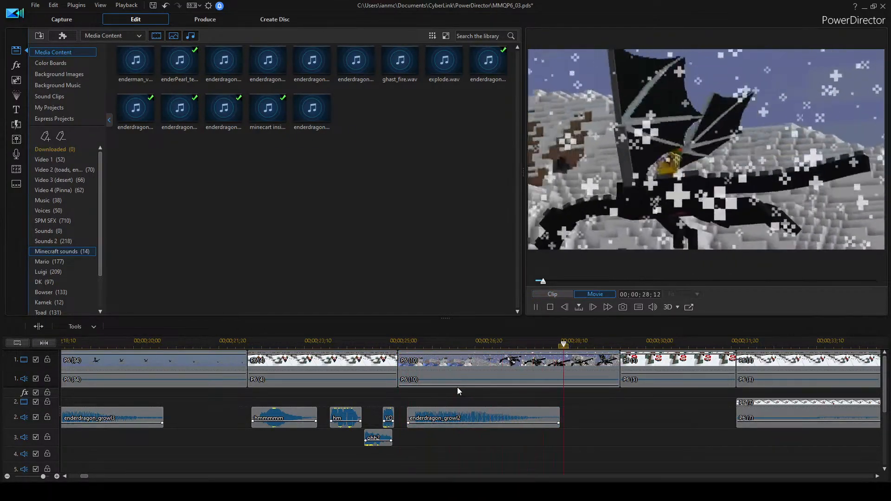
key(space)
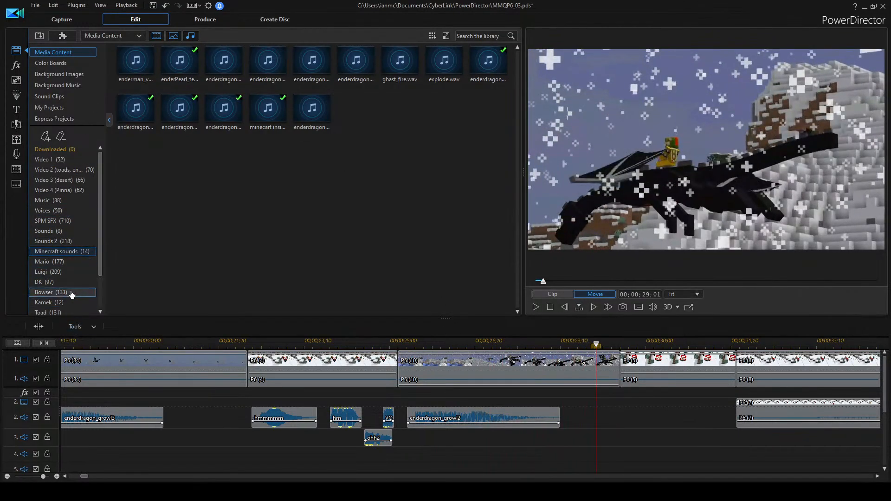
Place the bwahahahahaha clip from the Bowser sounds on audio track 3 beneath the second half of P6 (10), overlapping the dragon growl's end.
click(51, 292)
click(411, 145)
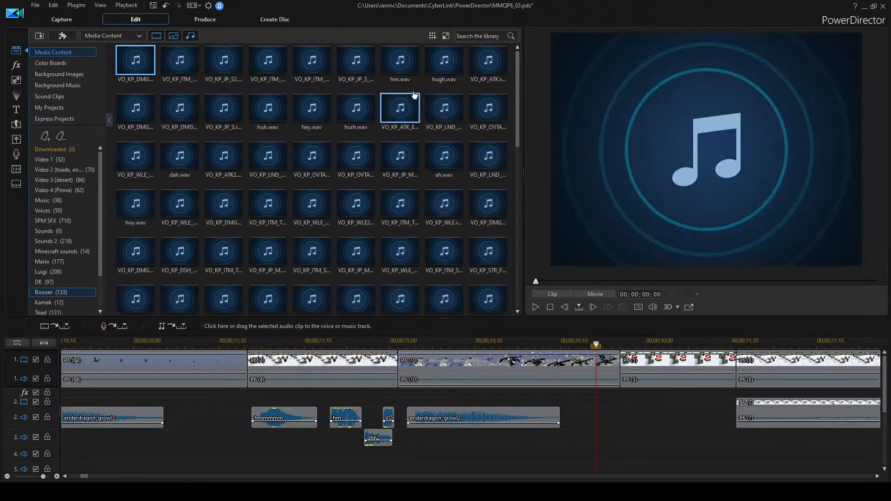
scroll(321, 221, down, 10)
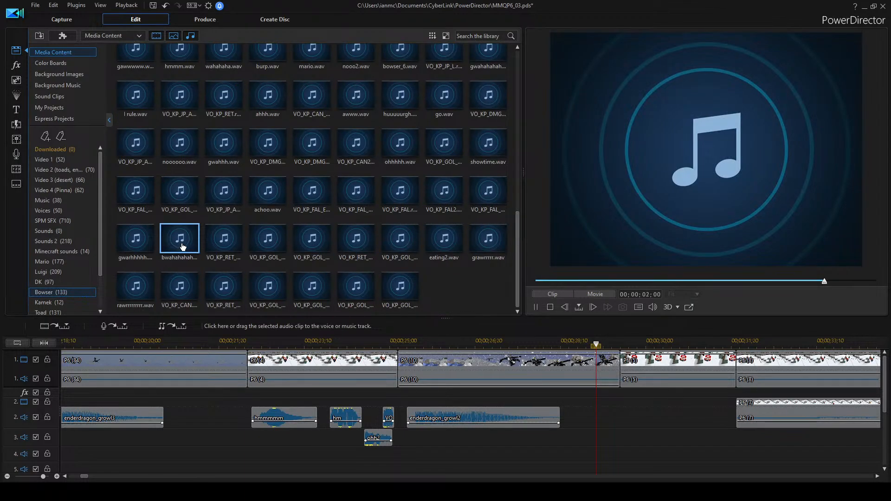
drag(182, 247, 486, 440)
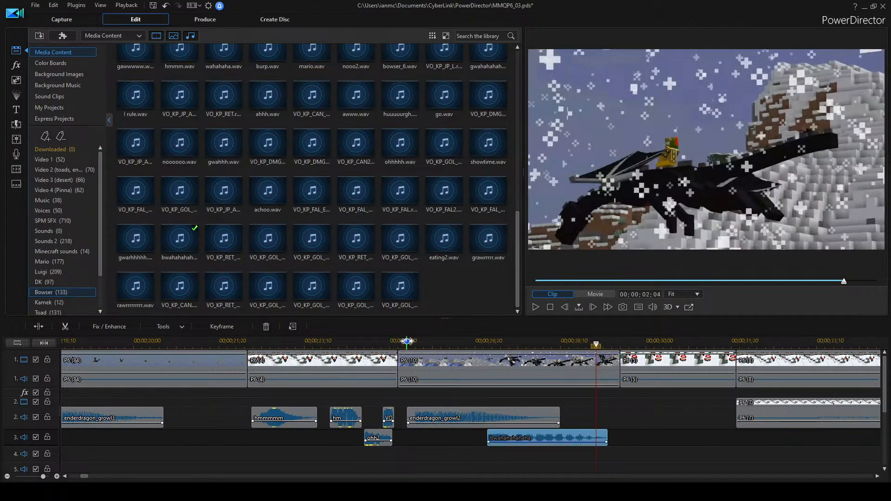
Play from the start of P6 (10) into P6 (5) to check the growl and Bowser laugh timing.
click(406, 342)
key(space)
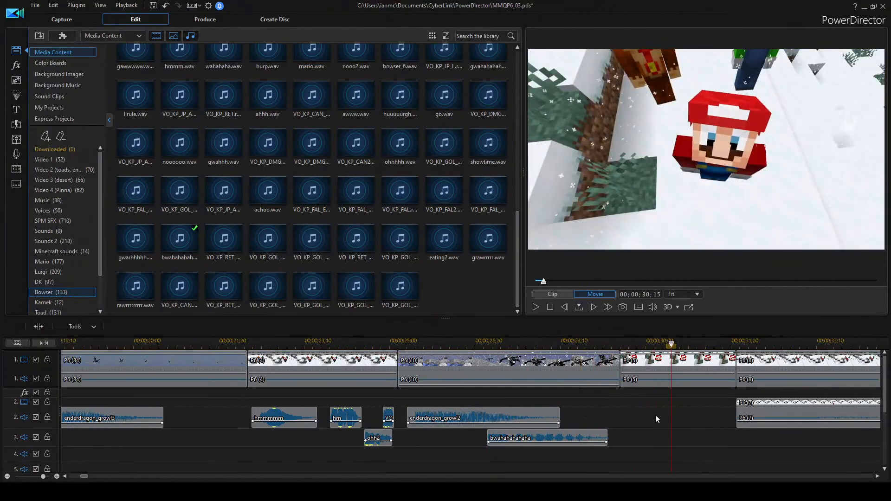
key(space)
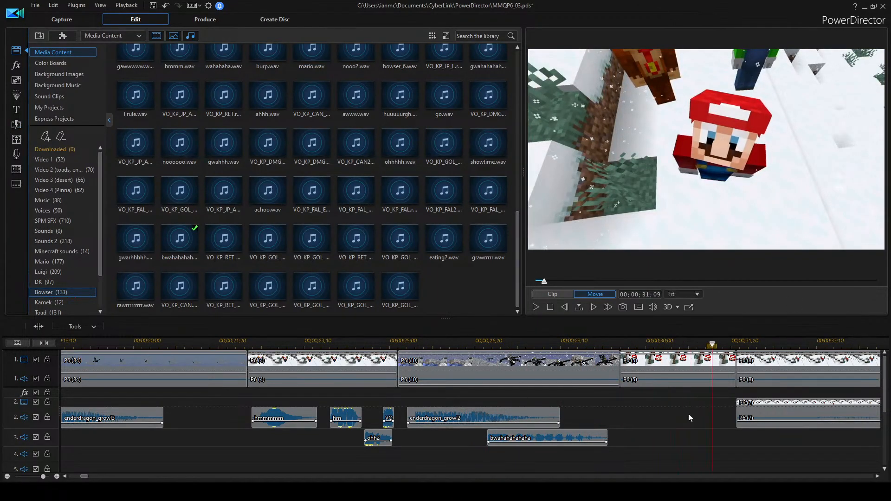
Filter the Mario sounds by "ma" and place the shocked mama mia clip on audio track 3 beneath the second half of P6 (5).
scroll(688, 414, down, 3)
click(49, 261)
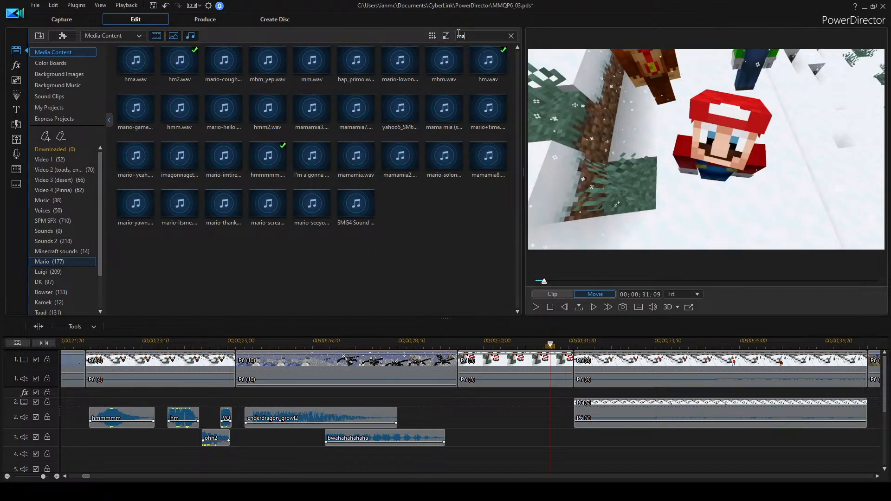
click(271, 111)
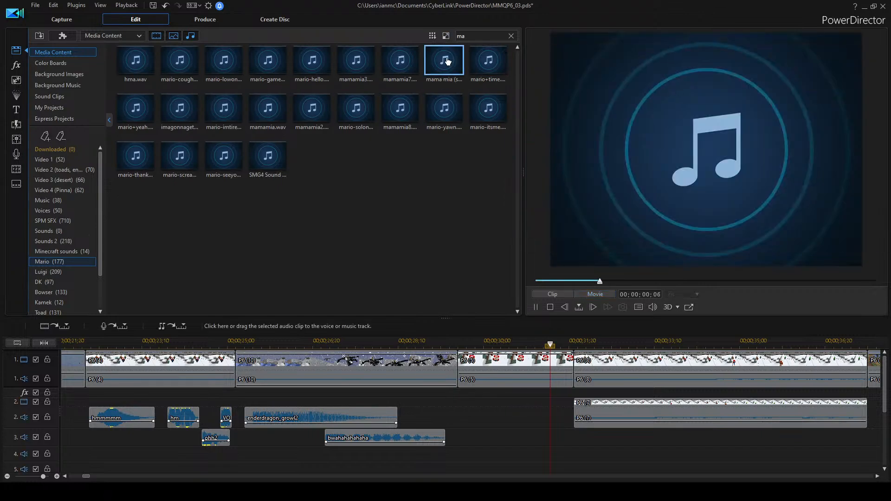
drag(473, 385, 511, 439)
Play P6 (5) twice from near its start to check the timing of the mama mia clip.
click(492, 345)
click(664, 444)
key(space)
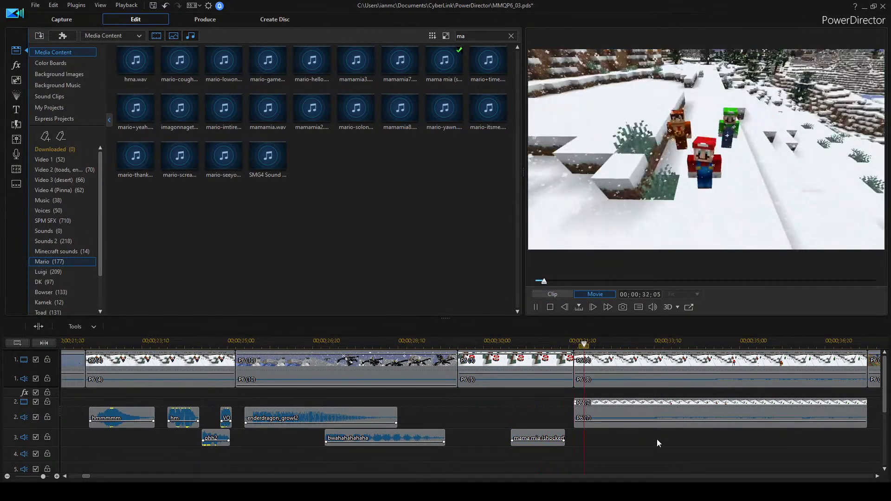
key(space)
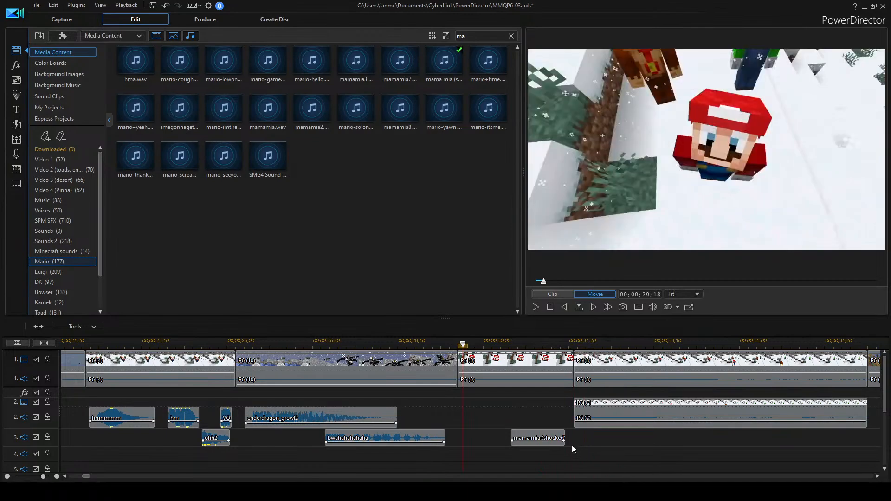
key(space)
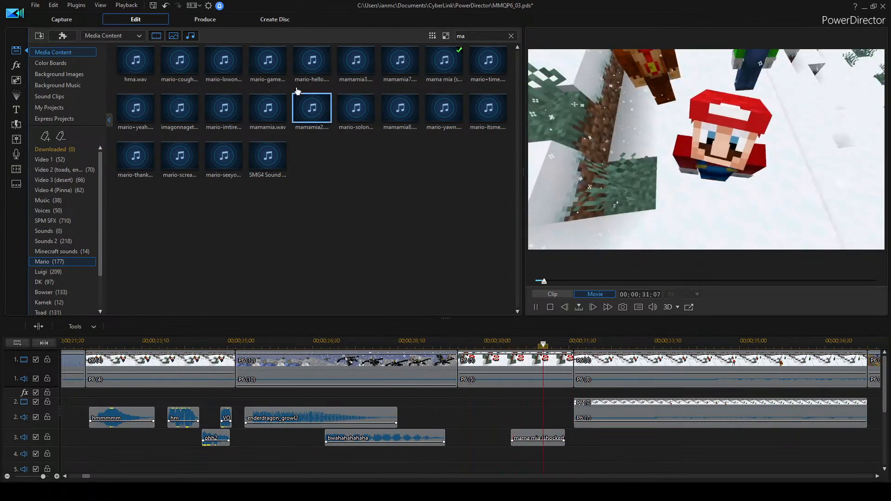
key(space)
Clear the library search and place Mario's eek2 clip on audio track 2 beneath the early part of P6 (5).
click(510, 35)
click(402, 71)
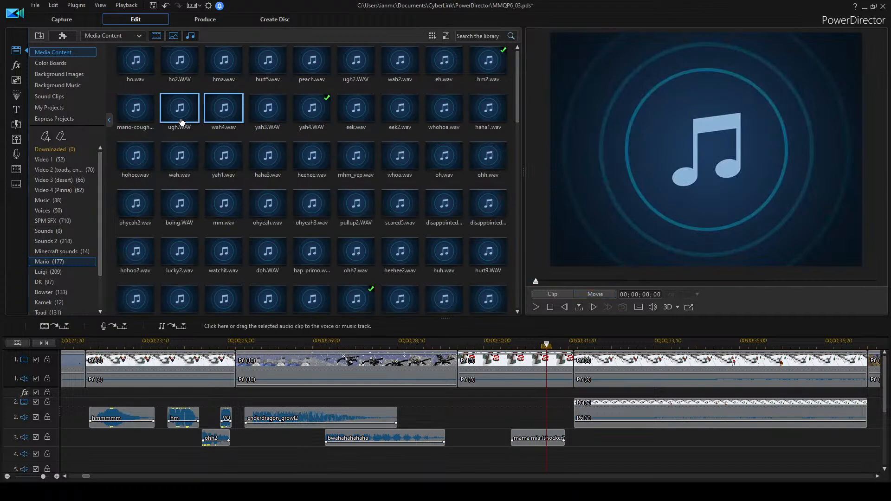
key(space)
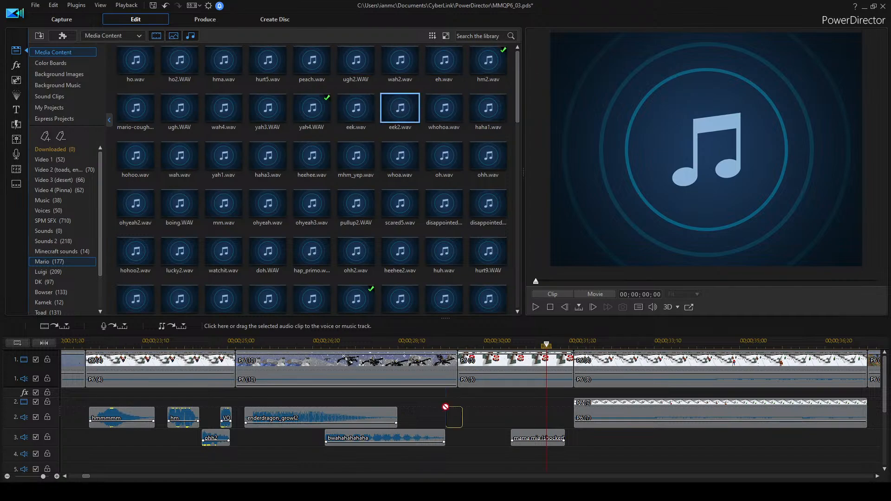
drag(475, 408, 474, 408)
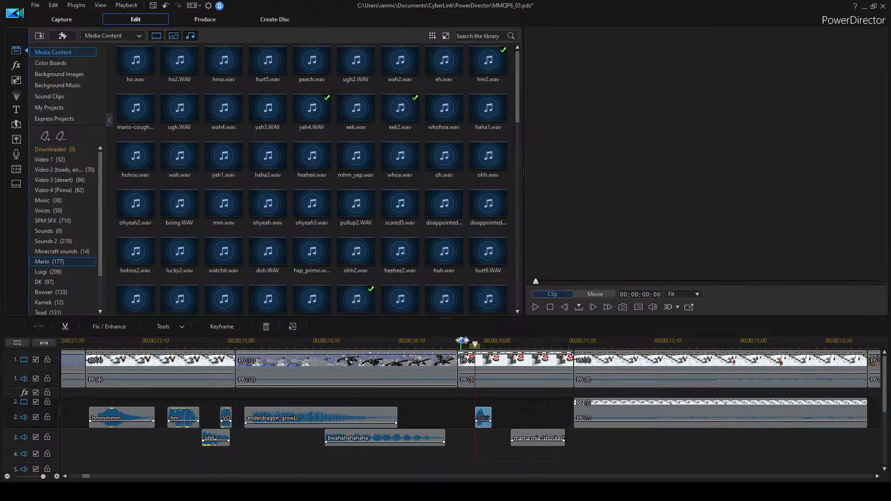
Play from the start of P6 (5) into the following shot to check the eek2 and mama mia clips together.
click(463, 343)
click(501, 375)
click(542, 392)
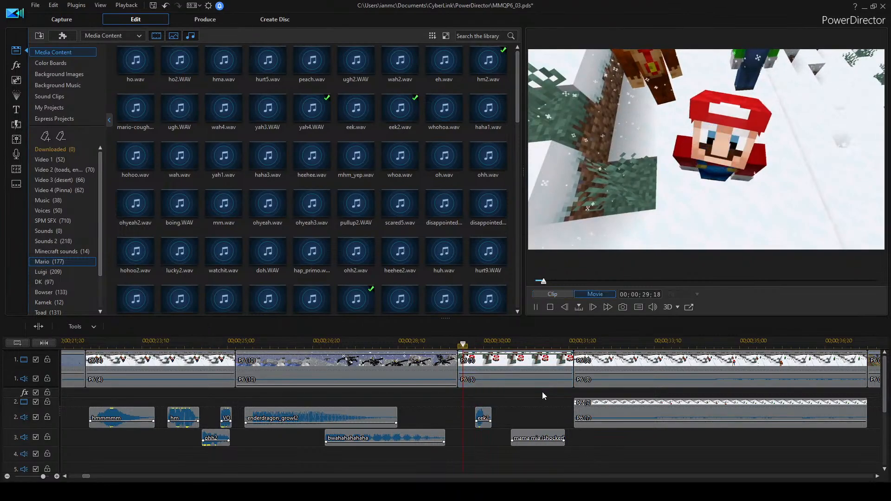
key(space)
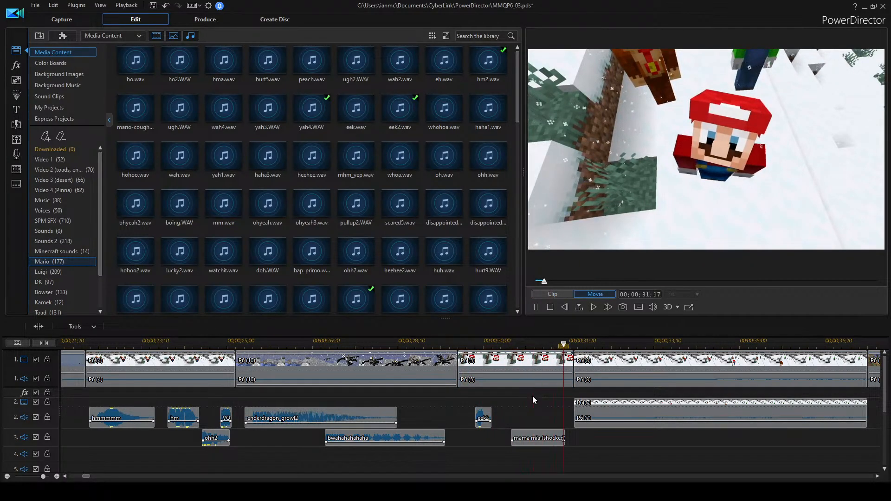
key(space)
Replay the first part of P6 (10) and shift the bwahahahahaha clip on audio track 3 slightly earlier.
scroll(580, 411, up, 4)
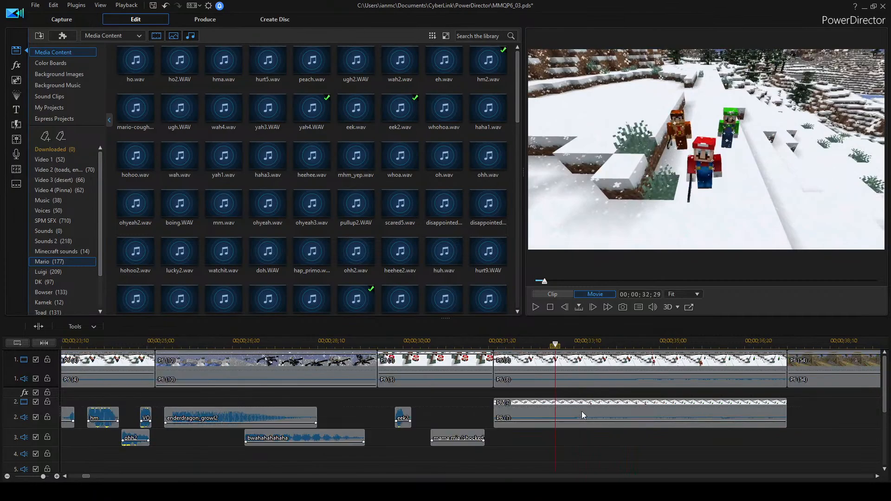
click(418, 369)
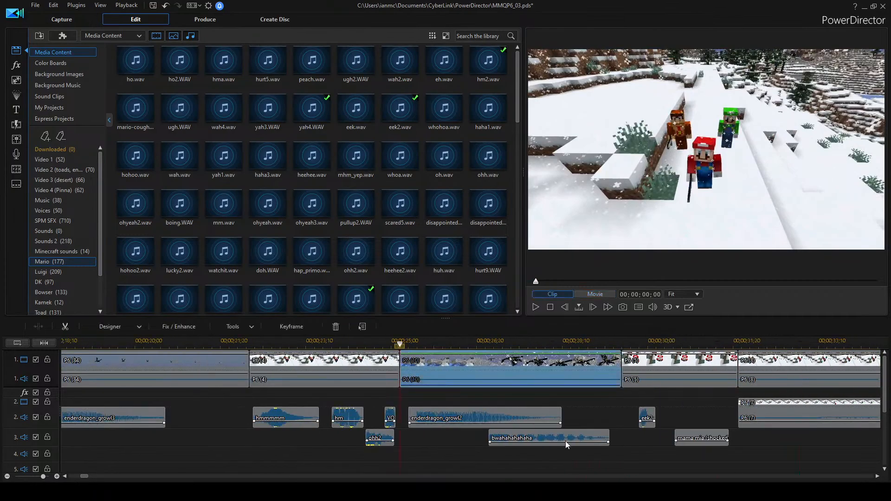
click(467, 430)
key(space)
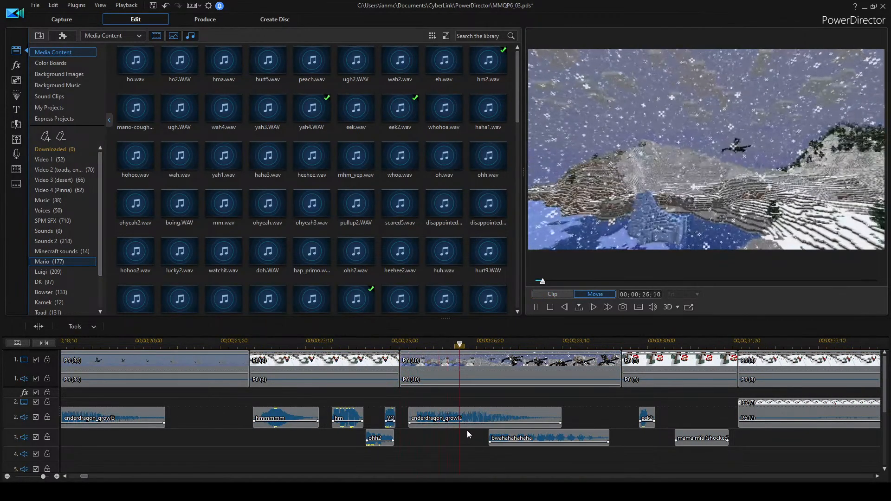
key(space)
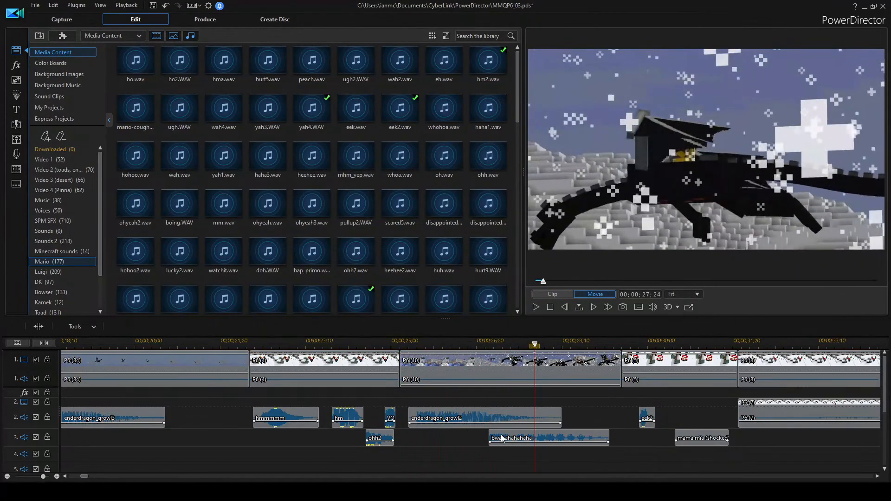
drag(506, 438, 496, 438)
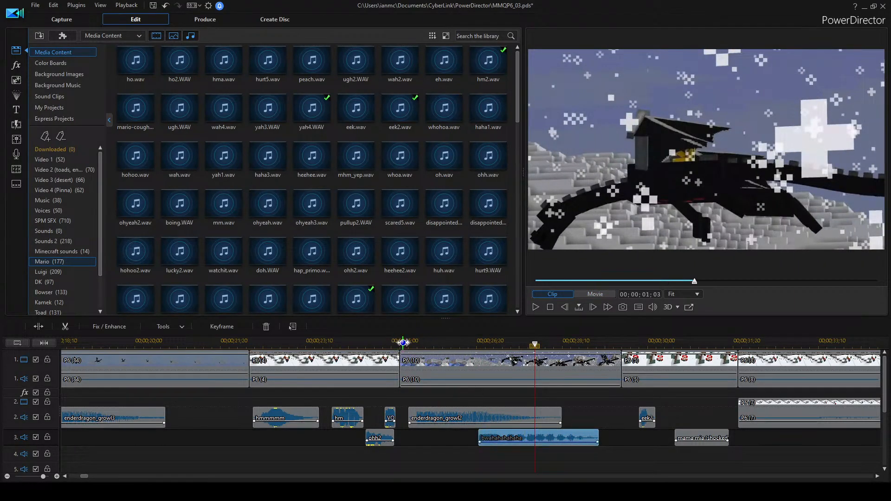
Replay from the start of P6 (10) and shift the eek2 clip on audio track 2 slightly earlier.
click(402, 343)
key(space)
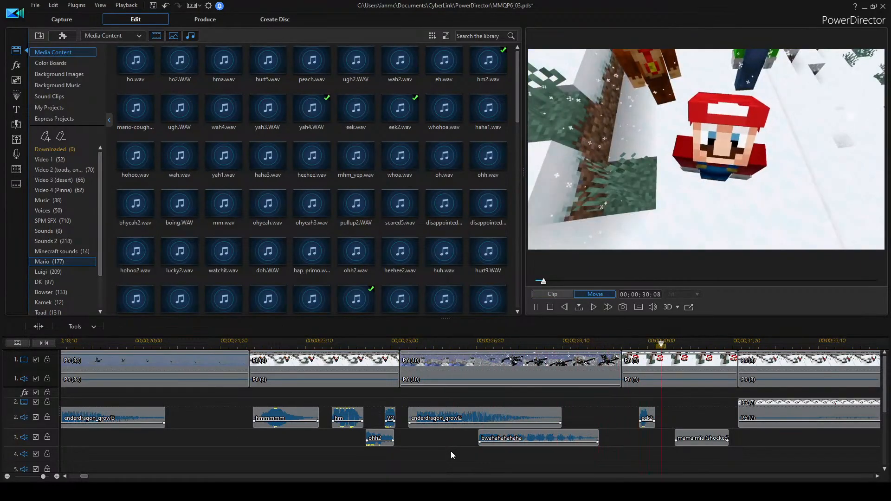
click(645, 417)
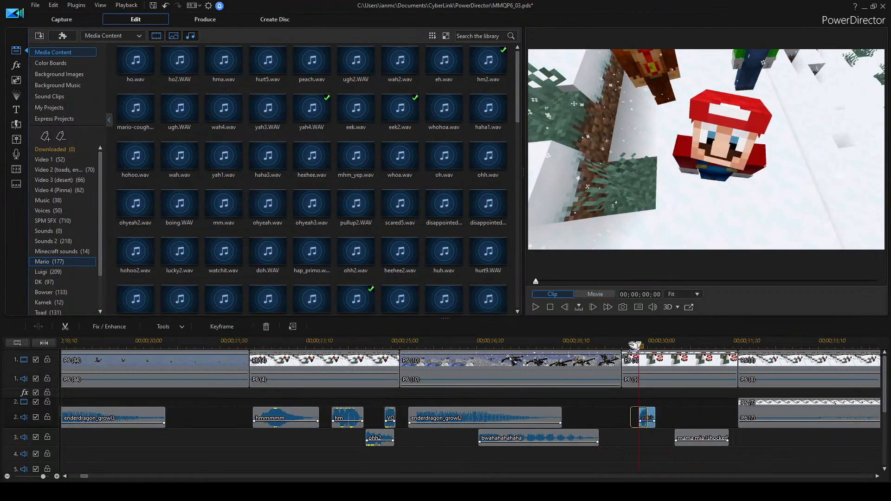
Play from P6 (5) into P6 (8) to check the eek2 timing and find where Mario attacks.
click(731, 414)
key(space)
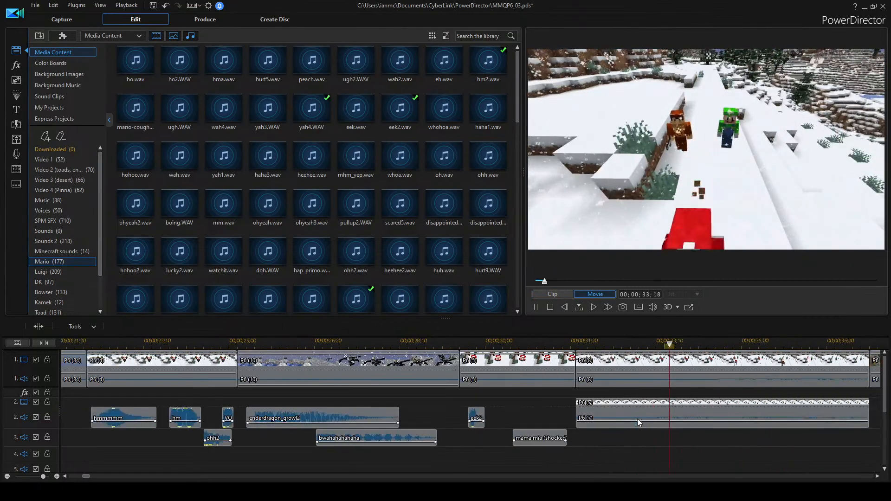
key(space)
scroll(623, 398, right, 2)
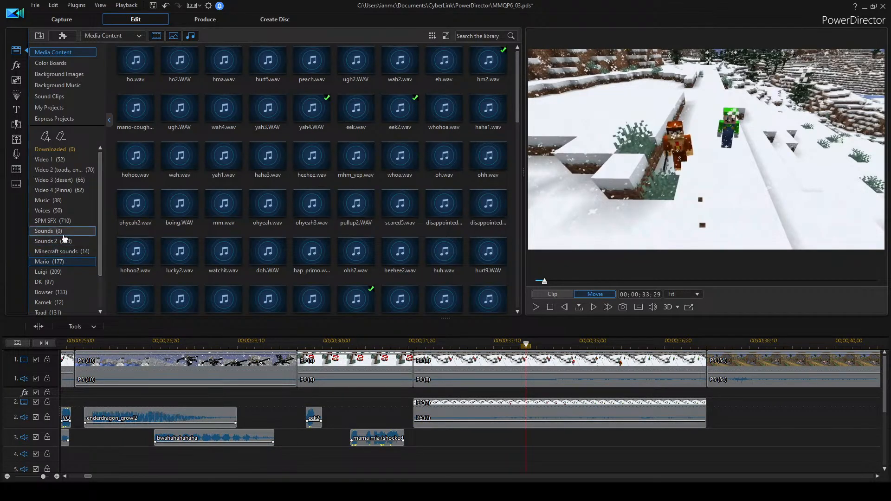
Check the Minecraft sounds, search the SPM SFX collection for "sword" and preview the item_sword effect.
scroll(67, 263, down, 2)
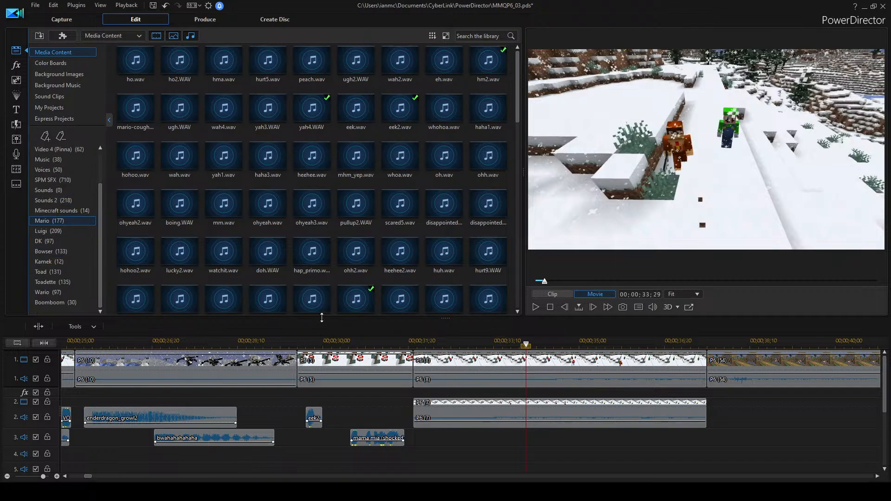
click(51, 210)
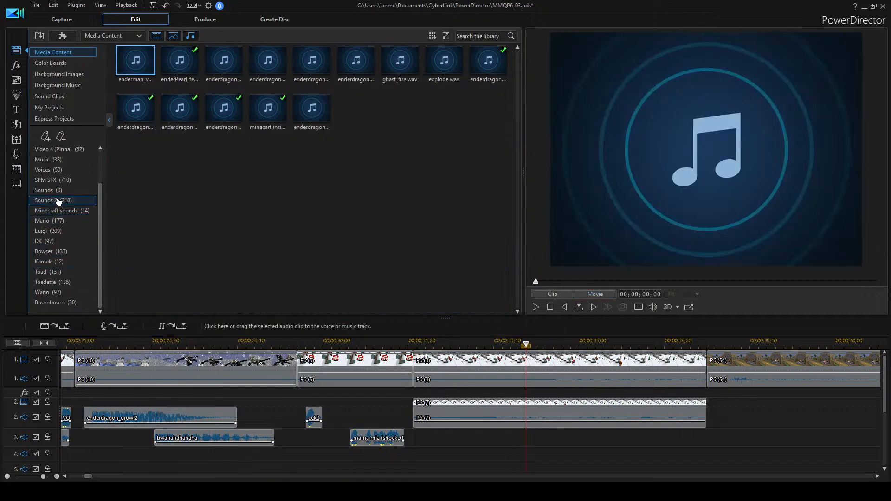
click(51, 179)
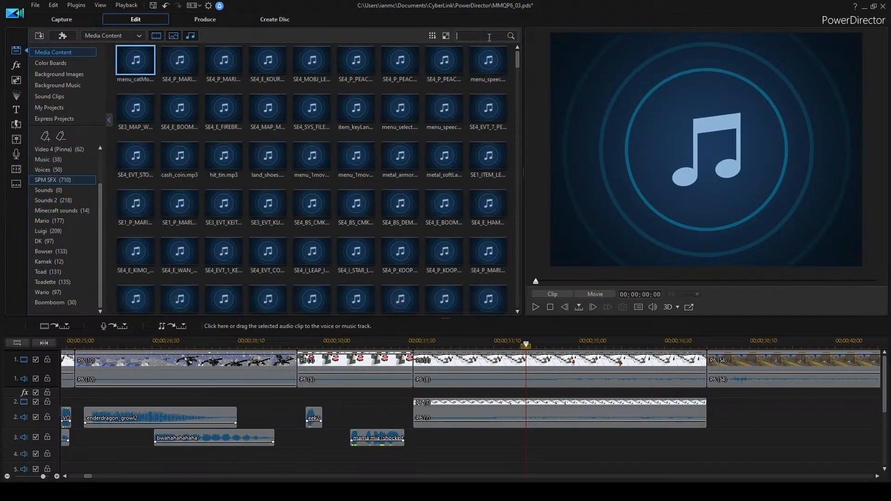
text(sword)
key(Return)
double_click(136, 60)
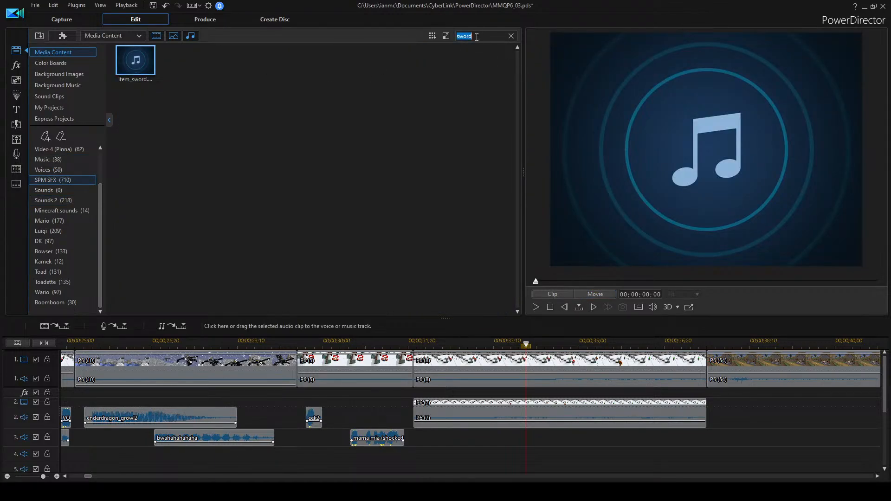
Search the SPM SFX collection for "metal" and preview several of the metal impact effects.
key(Return)
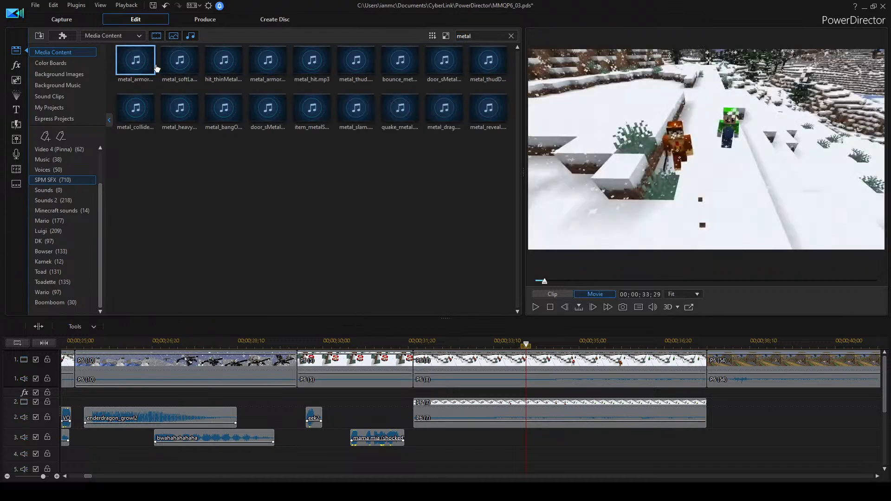
double_click(224, 65)
click(198, 68)
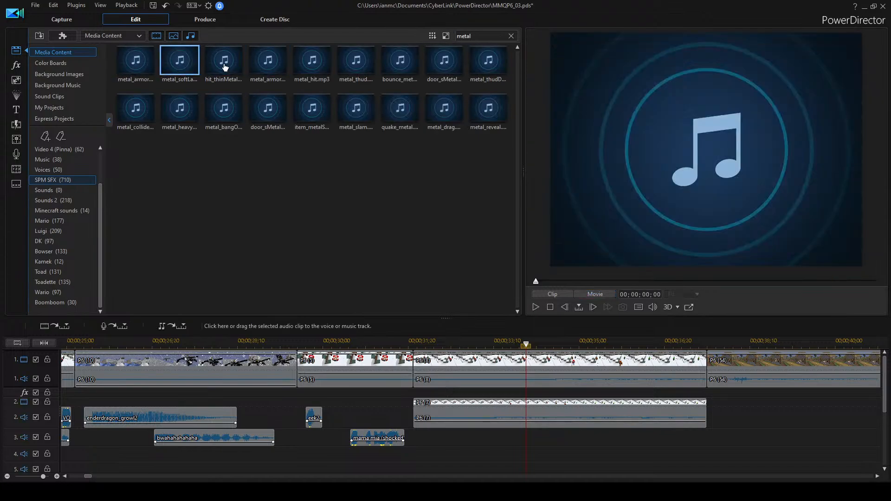
click(312, 60)
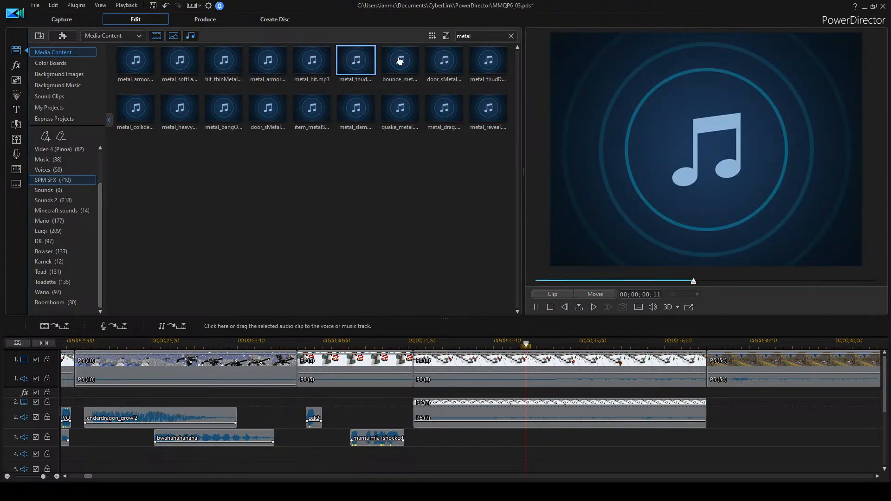
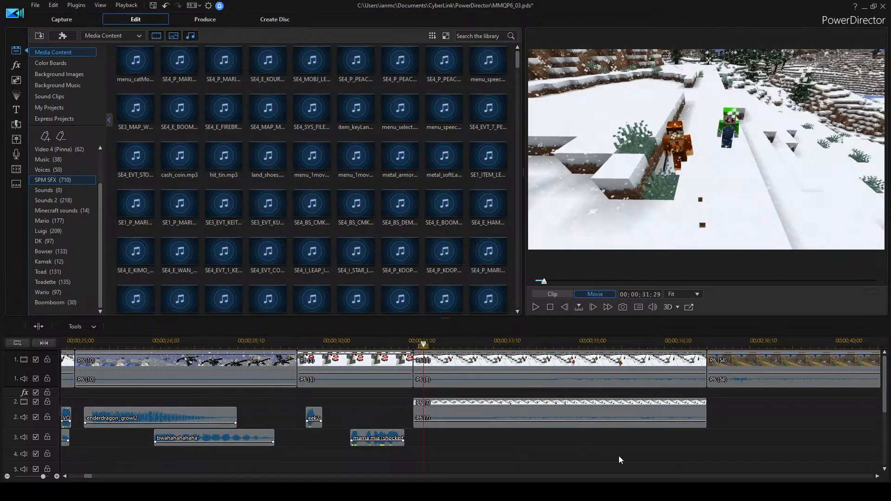
Play P6 (8) twice from near its start to locate the moments when the characters run up to the camera.
key(space)
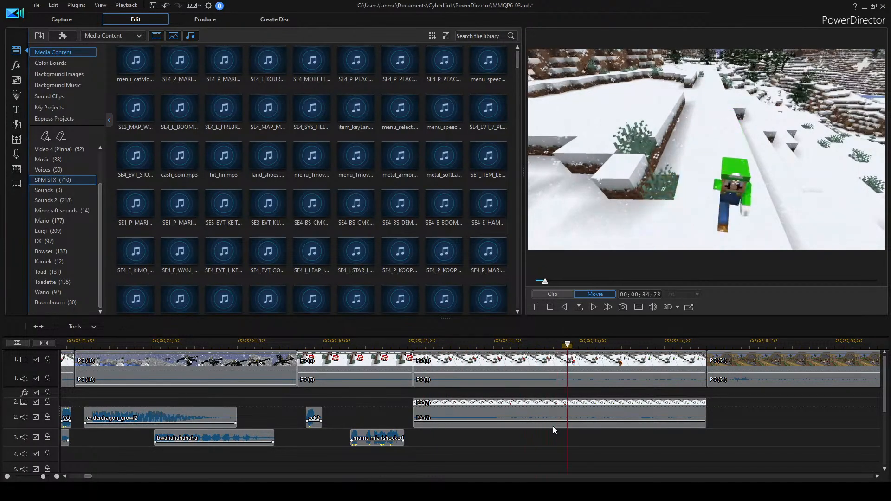
key(space)
scroll(600, 397, down, 1)
click(365, 345)
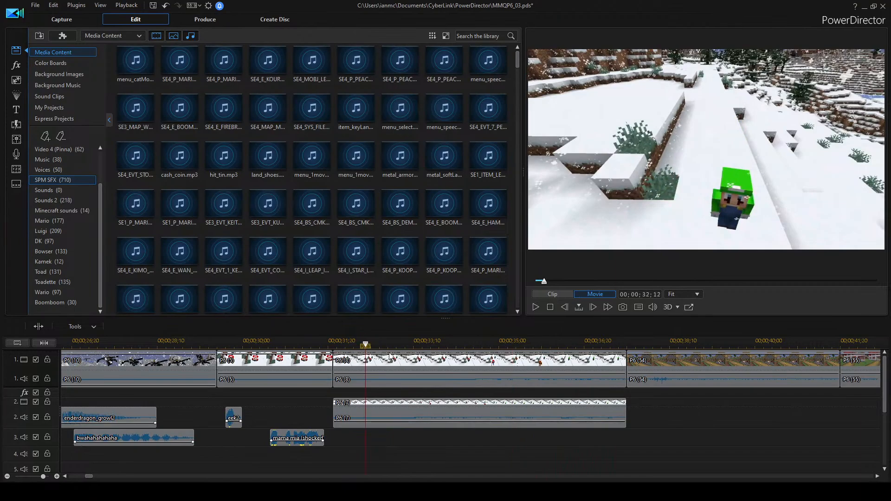
key(space)
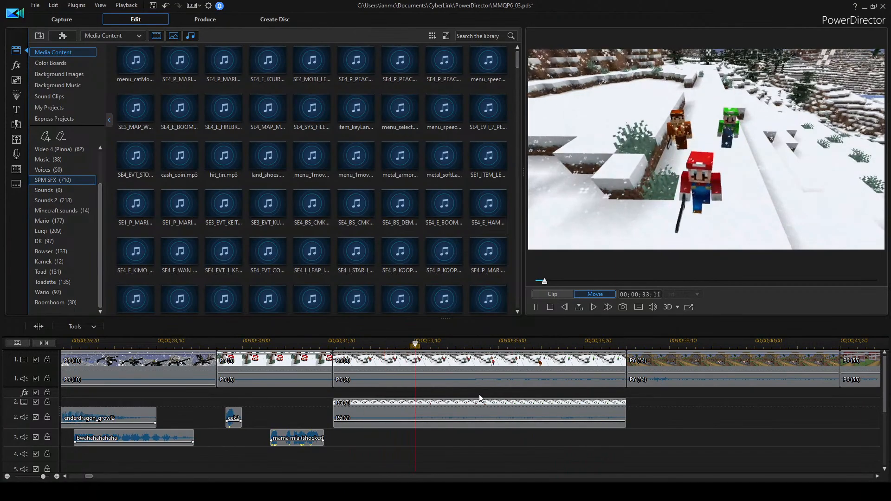
key(space)
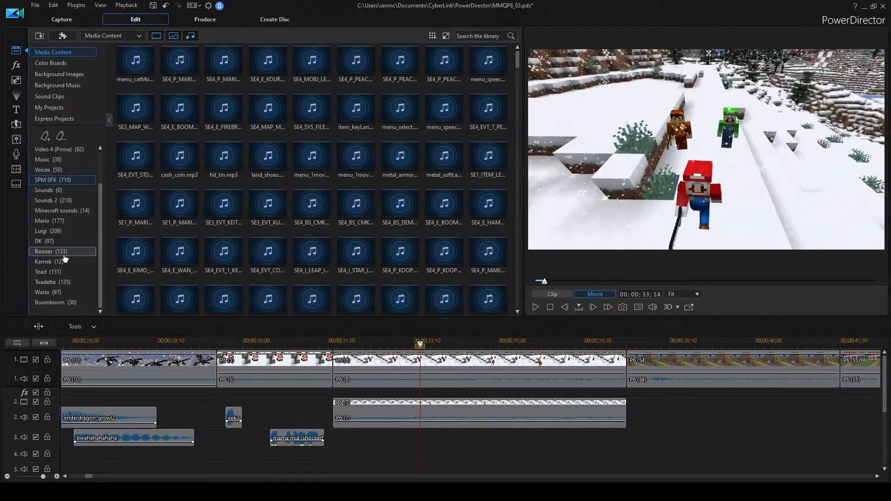
Audition Mario's voice clips, including heehee2, phew3, whoa2 and hohoo5, for a shout that suits P6 (8).
click(49, 221)
click(448, 210)
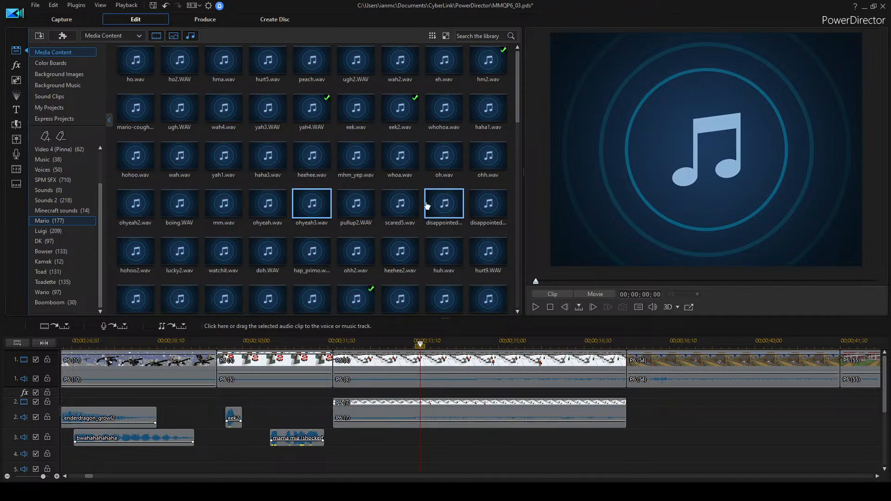
click(135, 155)
click(394, 257)
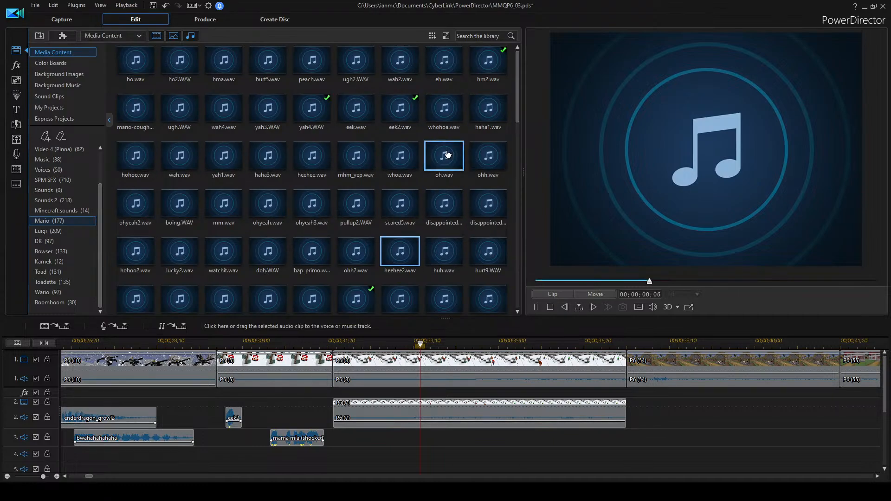
scroll(324, 186, down, 3)
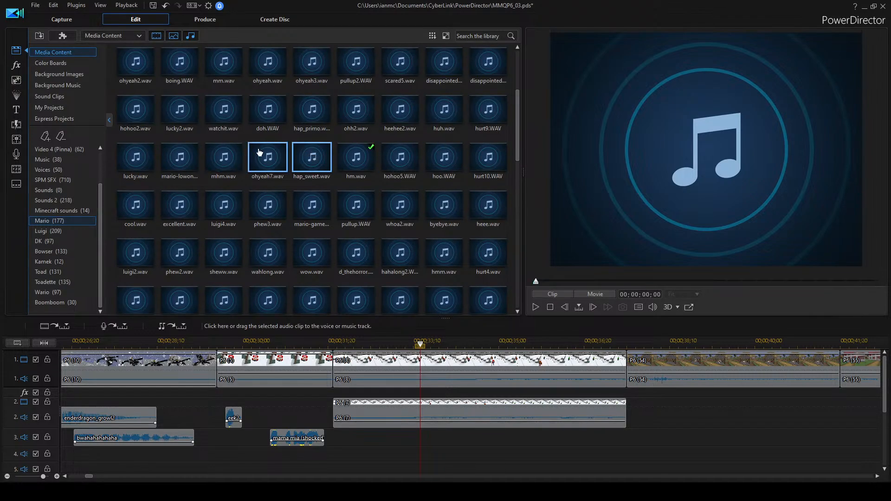
click(269, 205)
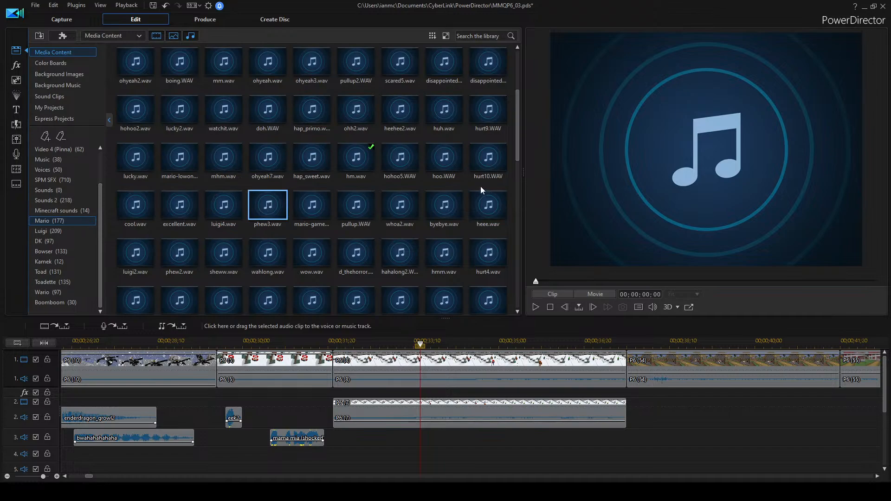
click(191, 198)
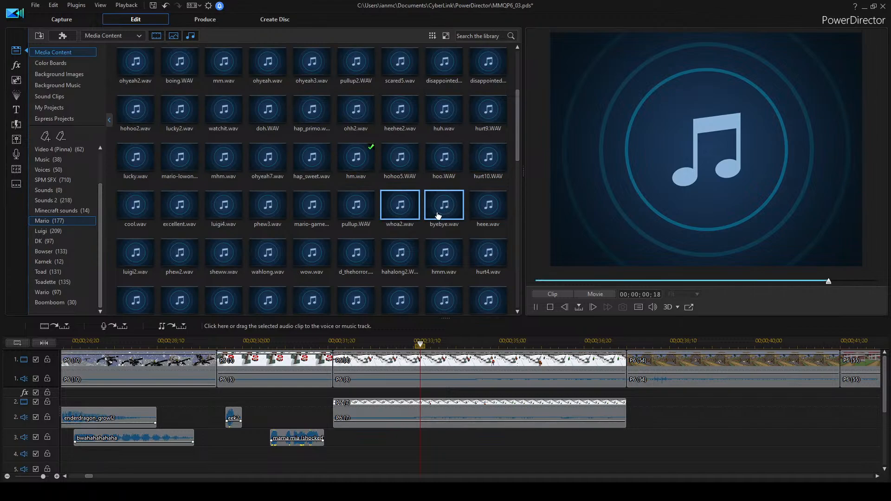
click(330, 212)
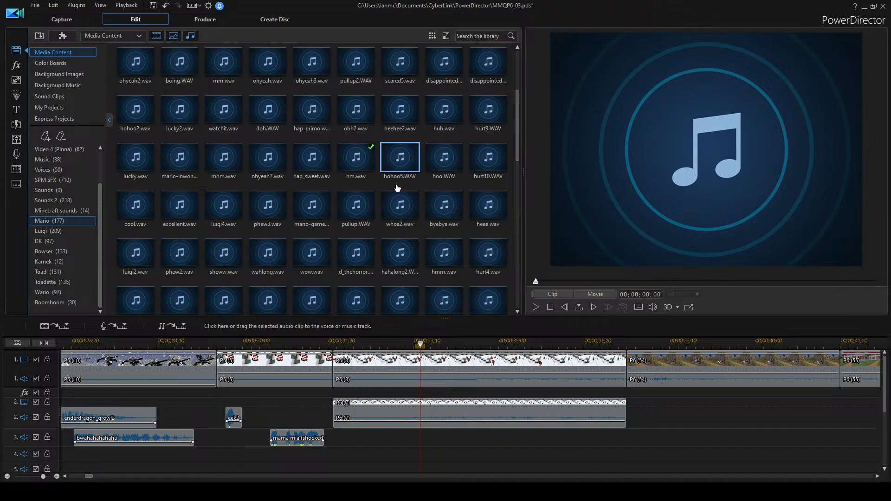
Place Mario's hoo clip on audio track 3 beneath P6 (8), play it back and shift it slightly later.
drag(446, 158, 403, 437)
click(374, 346)
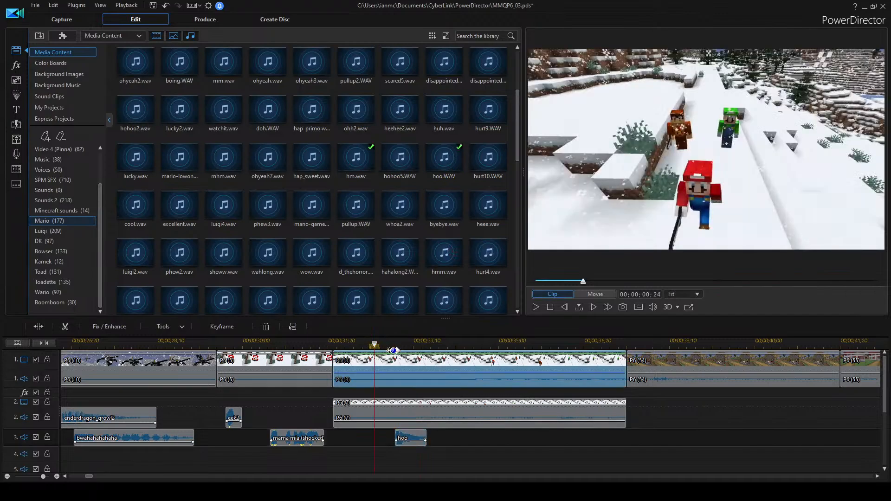
click(515, 392)
key(space)
drag(420, 440, 433, 442)
Replay the first half of P6 (8) to check the timing of the hoo clip.
click(535, 433)
key(space)
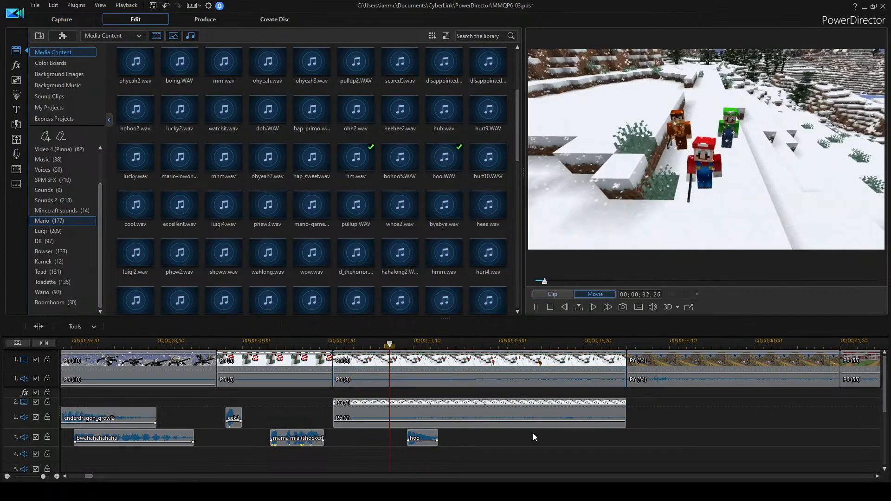
key(space)
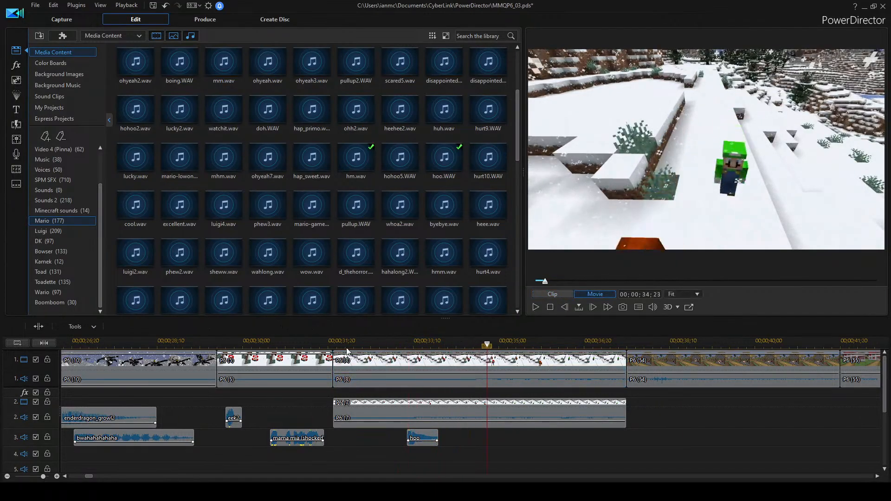
Audition DK's voice clips, place a VO_DK_JP clip on audio track 4 just after the hoo clip, and check it in playback.
click(45, 241)
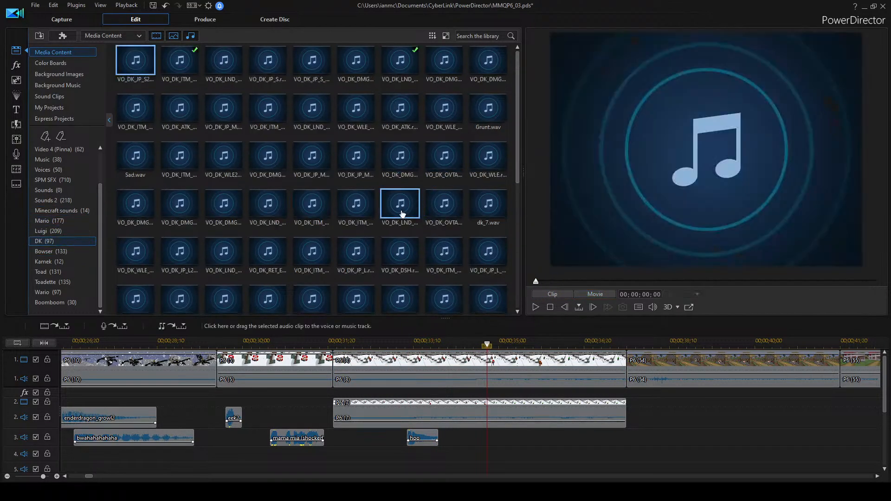
click(317, 208)
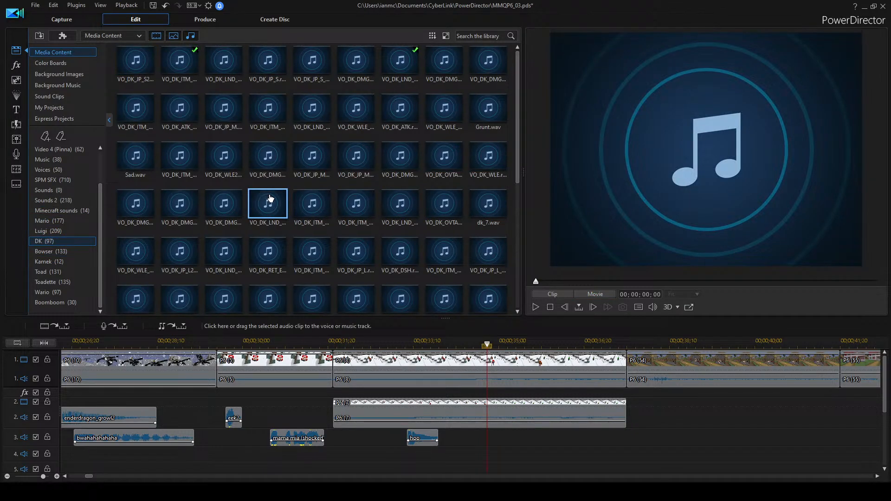
key(space)
click(152, 212)
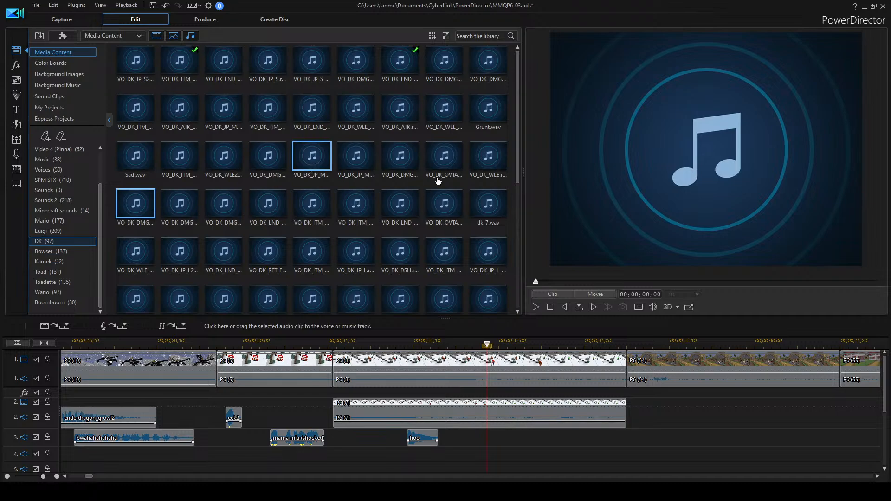
click(374, 159)
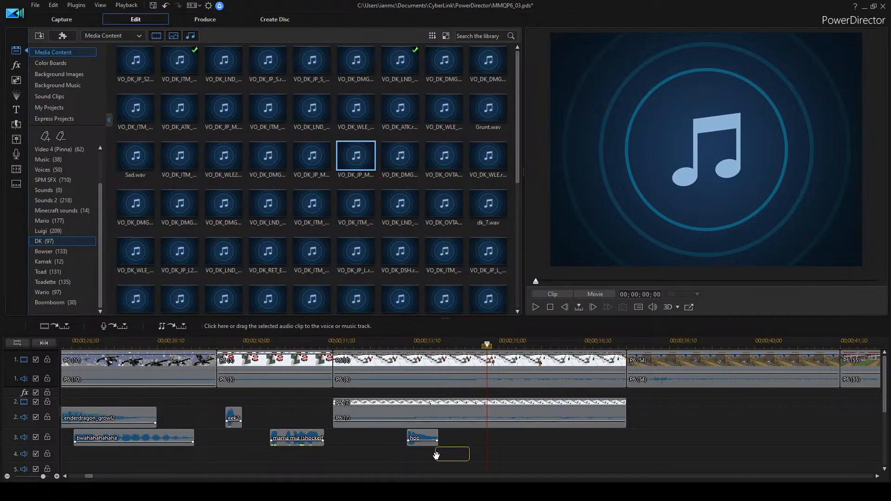
drag(445, 457, 445, 456)
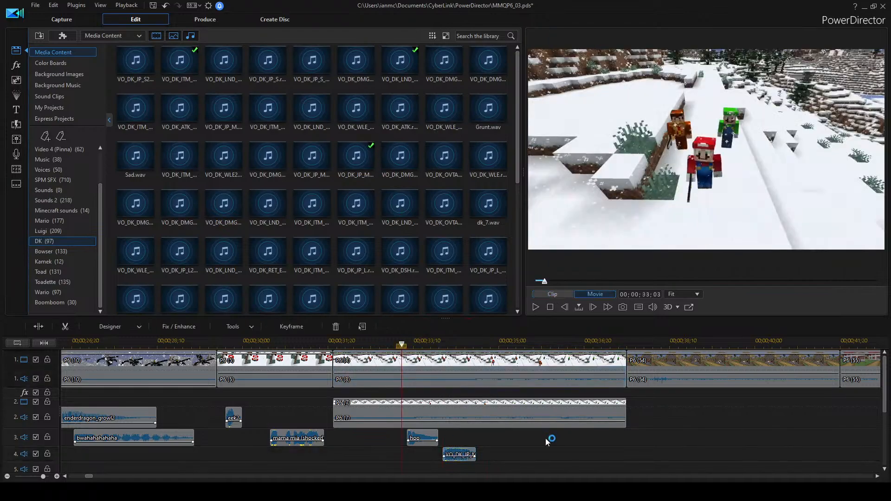
key(space)
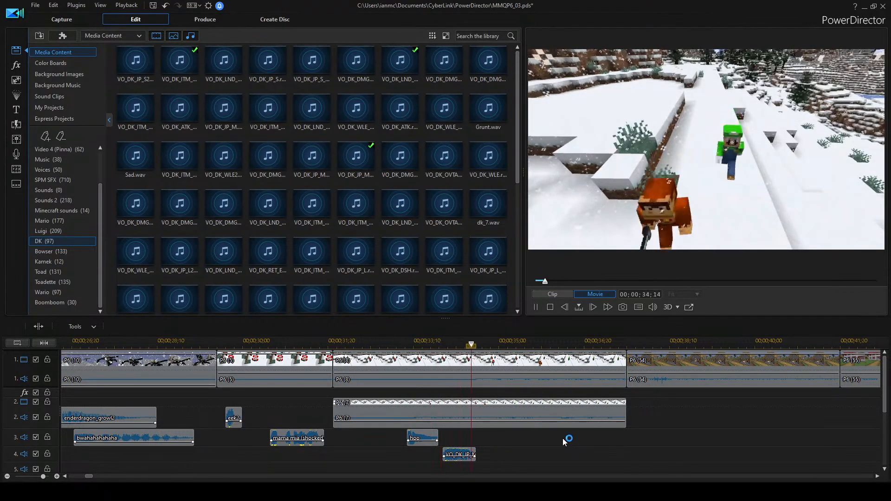
scroll(530, 452, right, 2)
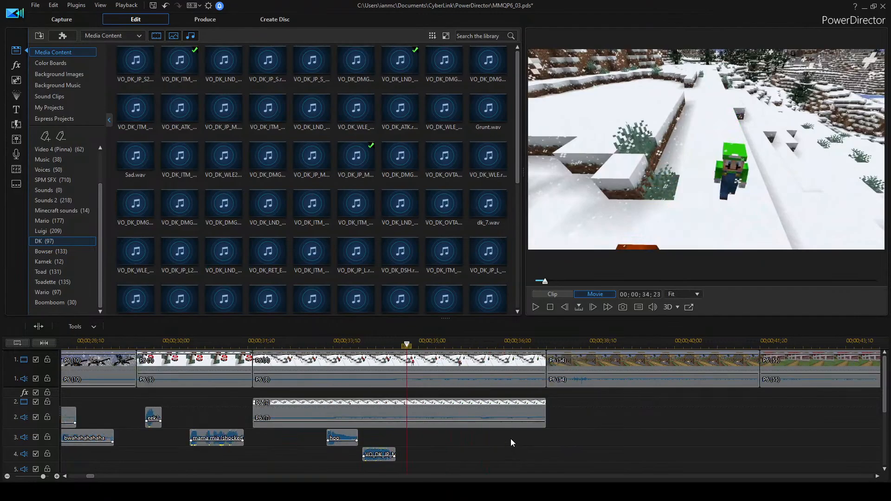
Audition Luigi's voice clips, including hwaa, and search them for "wah" to try the matches.
click(52, 231)
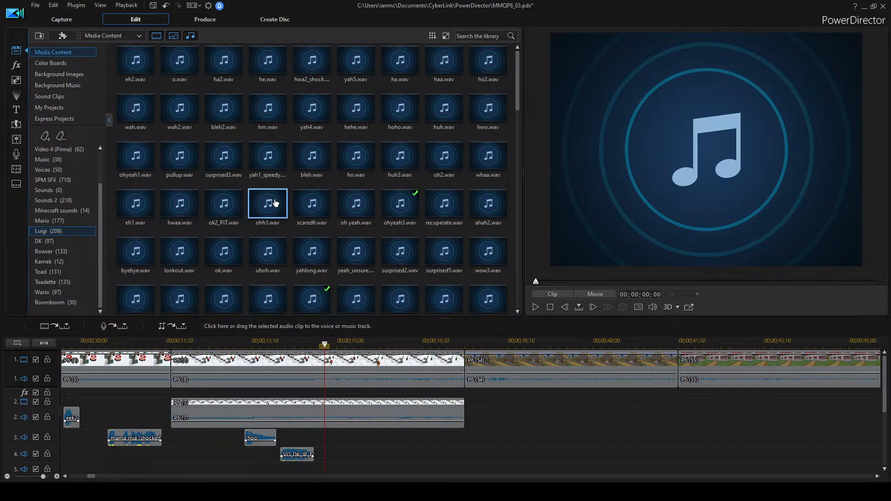
click(180, 207)
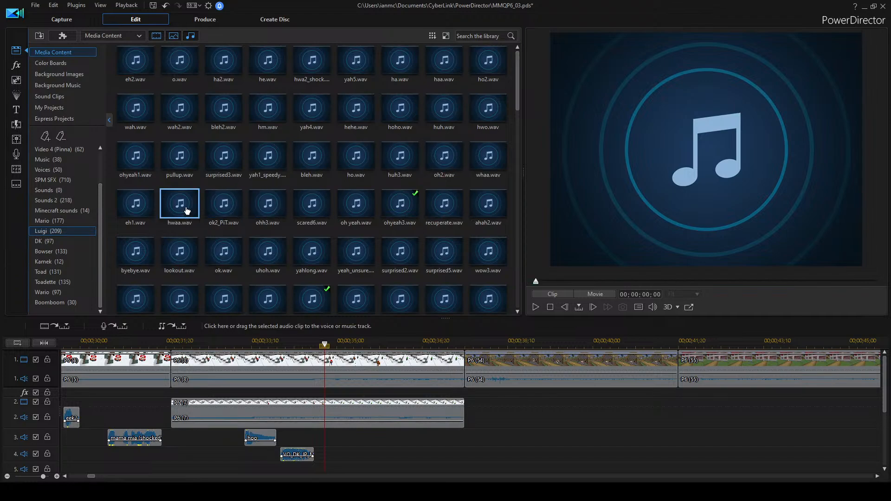
click(480, 37)
text(h)
key(BackSpace)
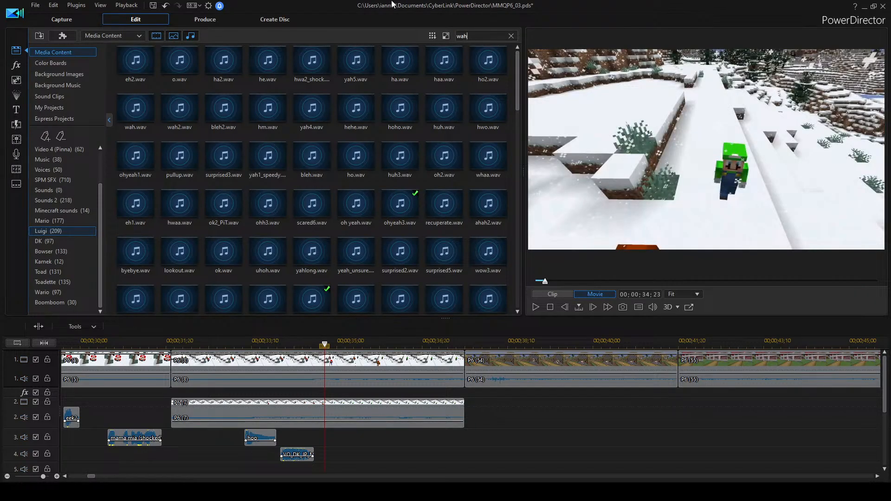
click(149, 69)
click(193, 69)
click(221, 66)
Browse more of Luigi's voice clips, such as whoh, uhoh and whaa, for a reaction that suits P6 (8).
scroll(443, 204, down, 3)
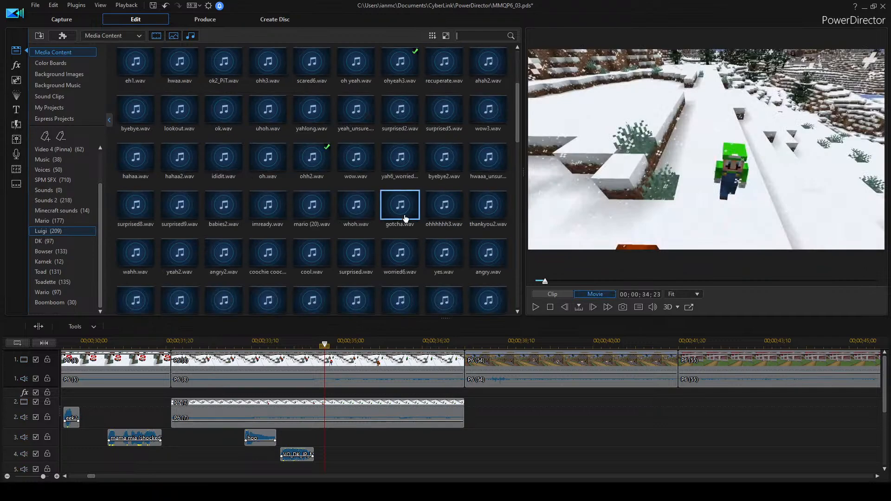
click(368, 203)
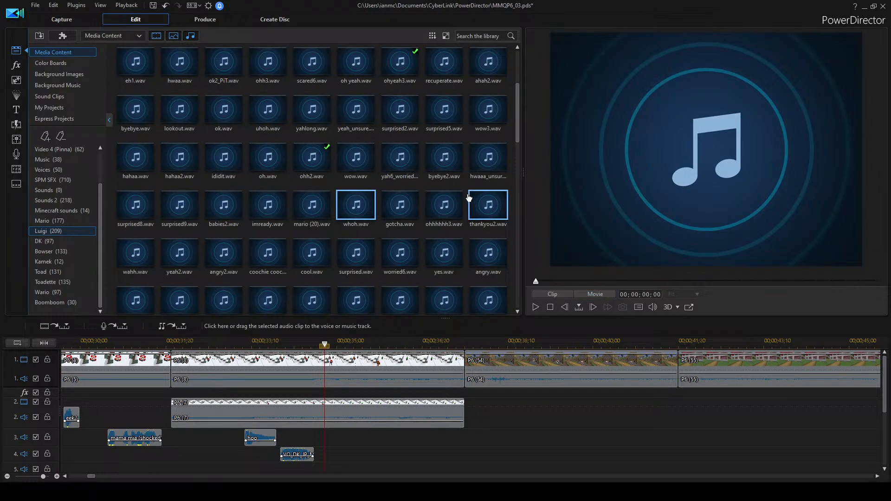
scroll(453, 253, down, 3)
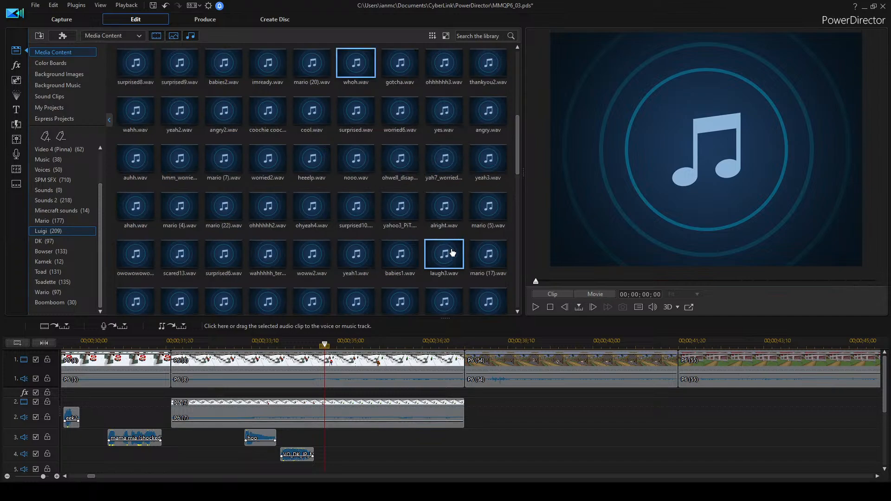
scroll(385, 193, up, 3)
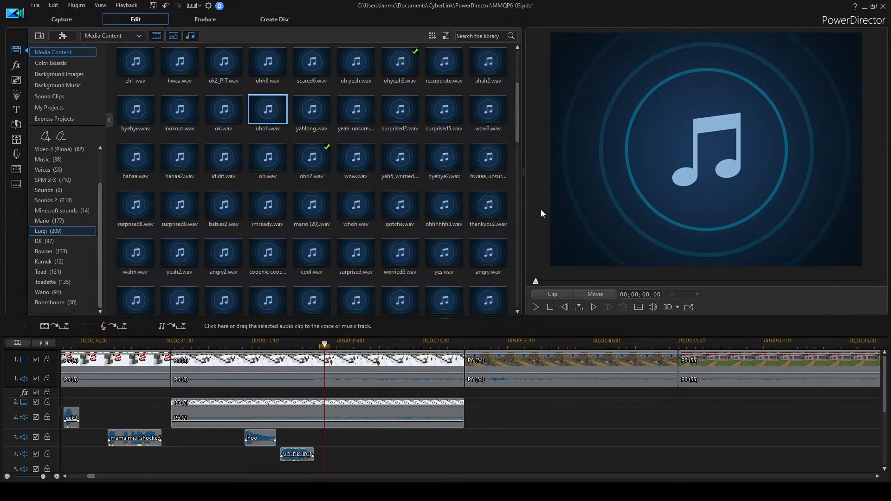
scroll(411, 160, up, 3)
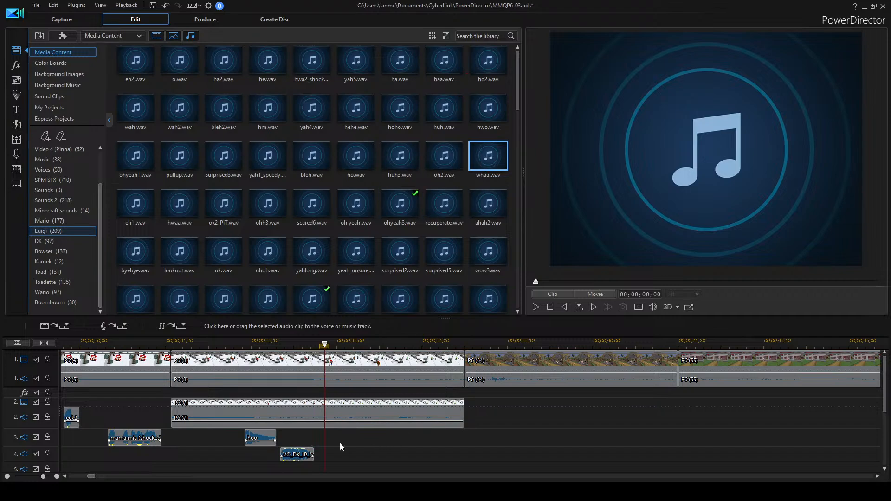
Replay P6 (8) around the hoo and DK clips and onward to find the moment for Luigi's reaction.
click(445, 438)
key(space)
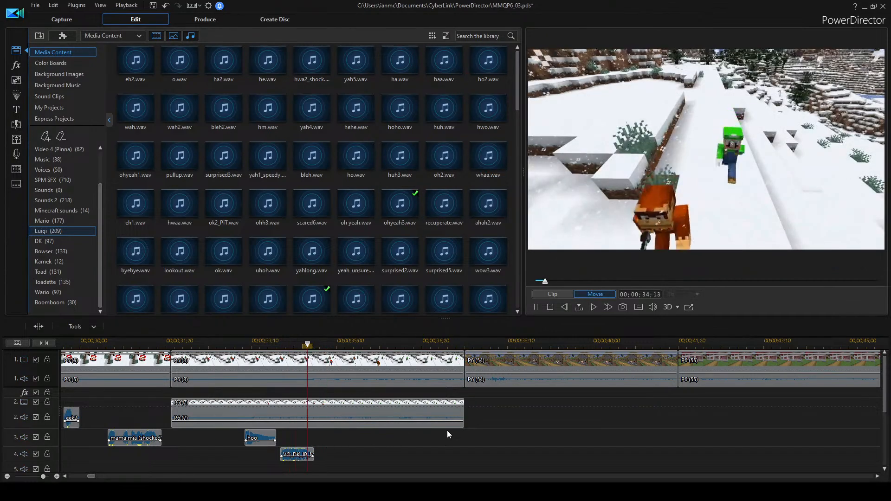
key(space)
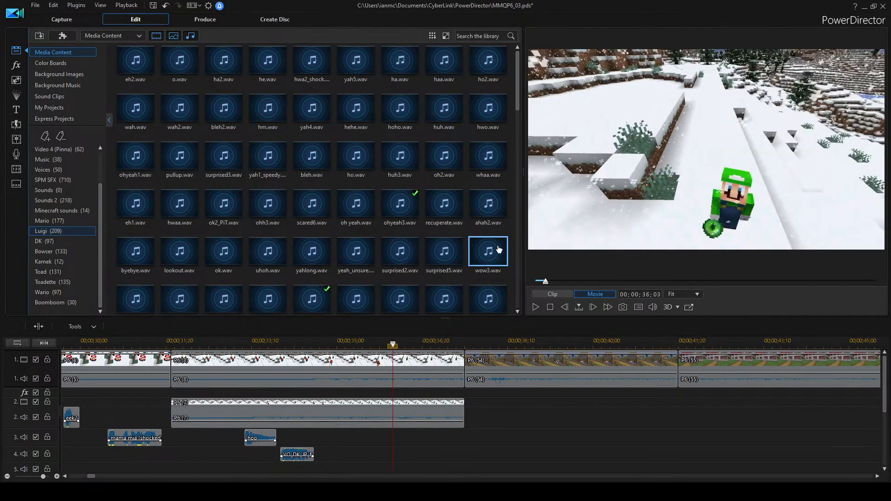
scroll(428, 257, down, 3)
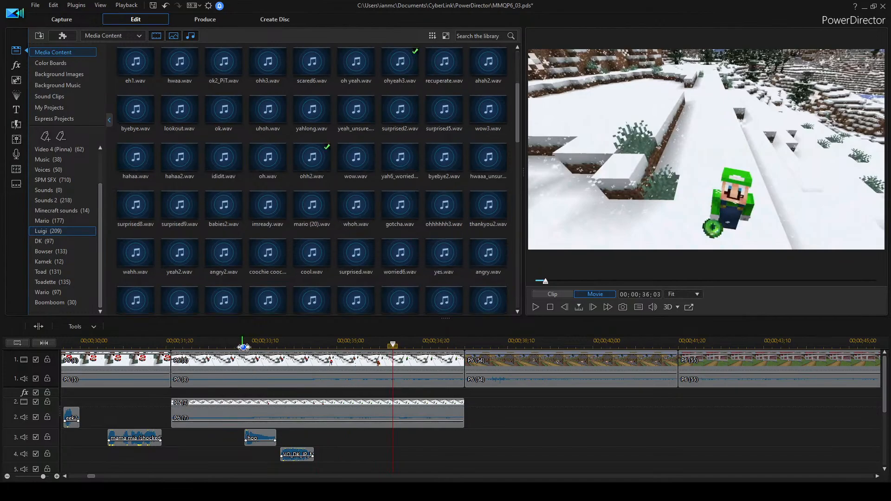
key(space)
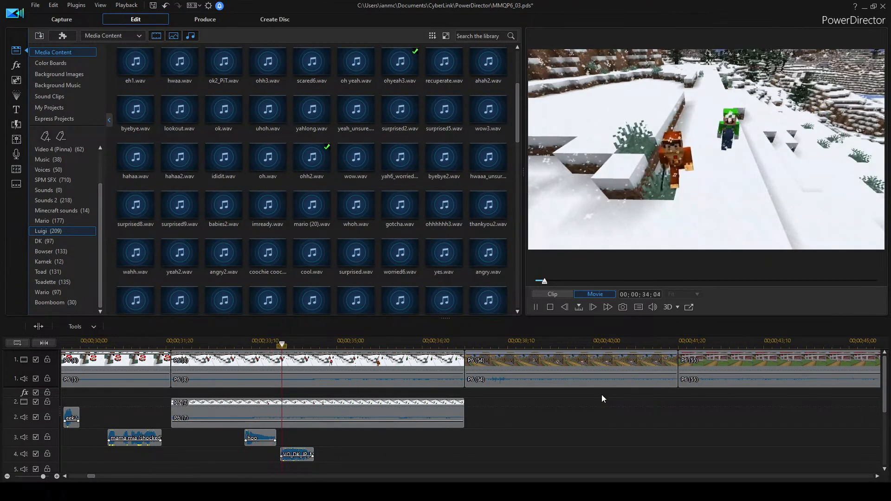
key(space)
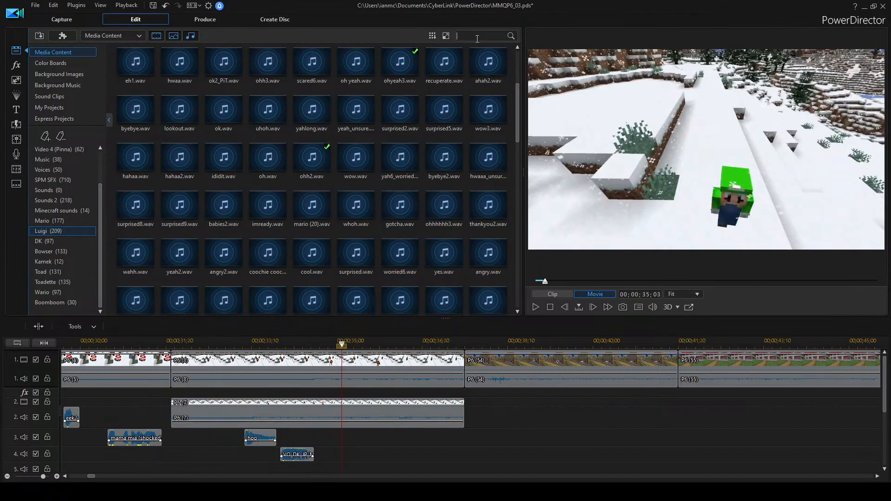
Search Luigi's clips for "eh", audition the matches and place eh1 on audio track 3 just after the DK clip.
key(Return)
click(136, 62)
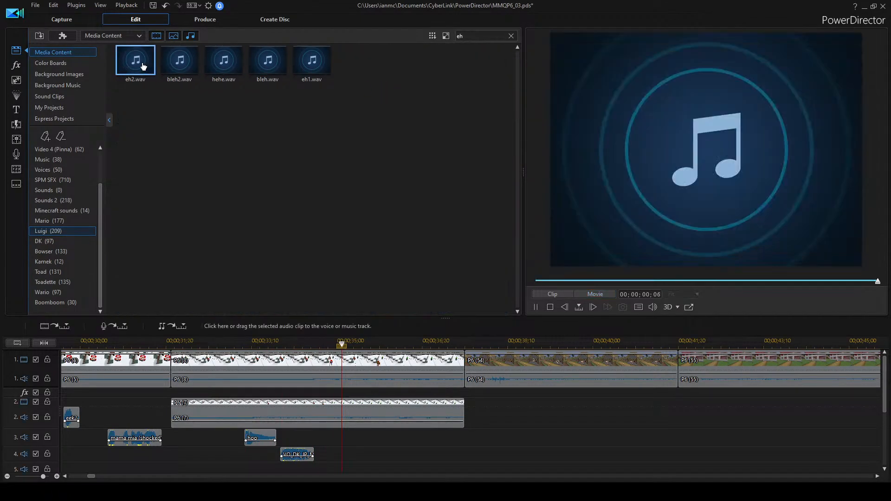
click(223, 65)
click(186, 70)
double_click(258, 65)
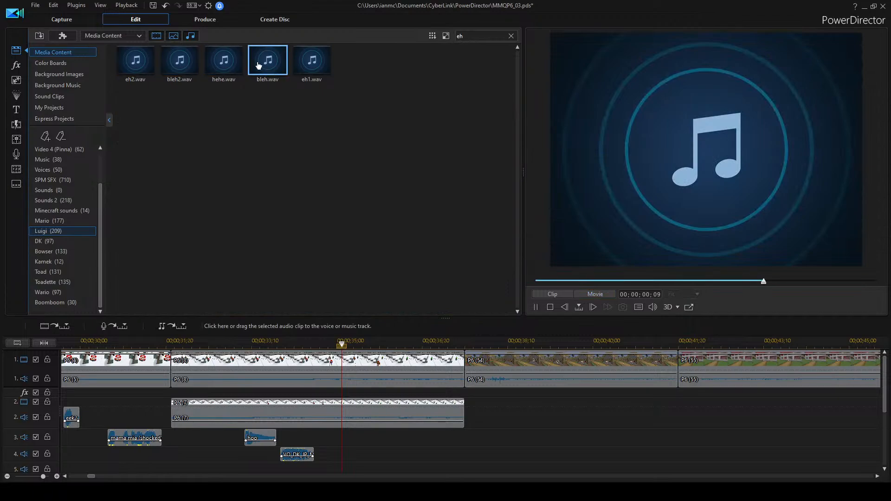
double_click(311, 64)
drag(307, 63, 324, 438)
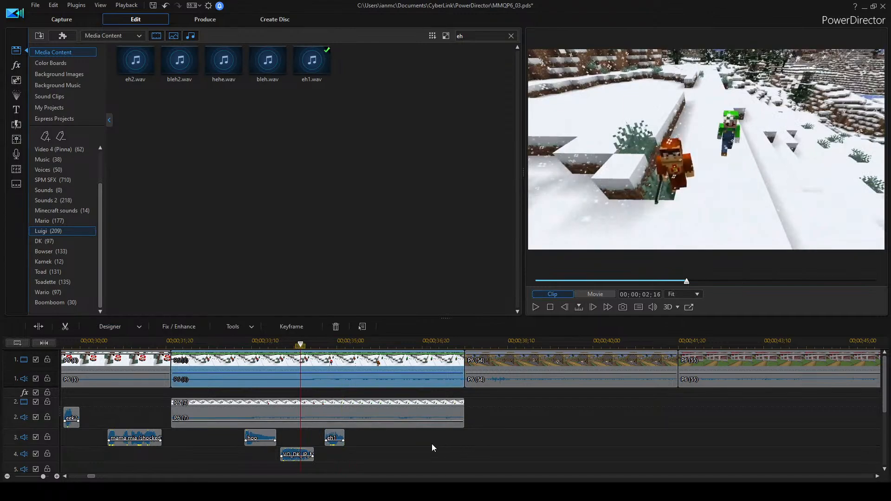
Play back P6 (8) from the DK clip to check the timing of Luigi's eh1 clip.
scroll(364, 439, up, 2)
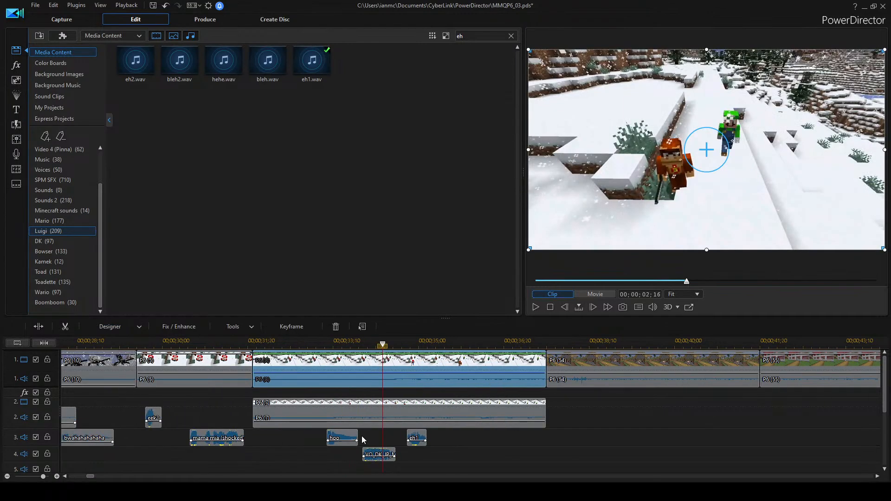
click(539, 447)
key(space)
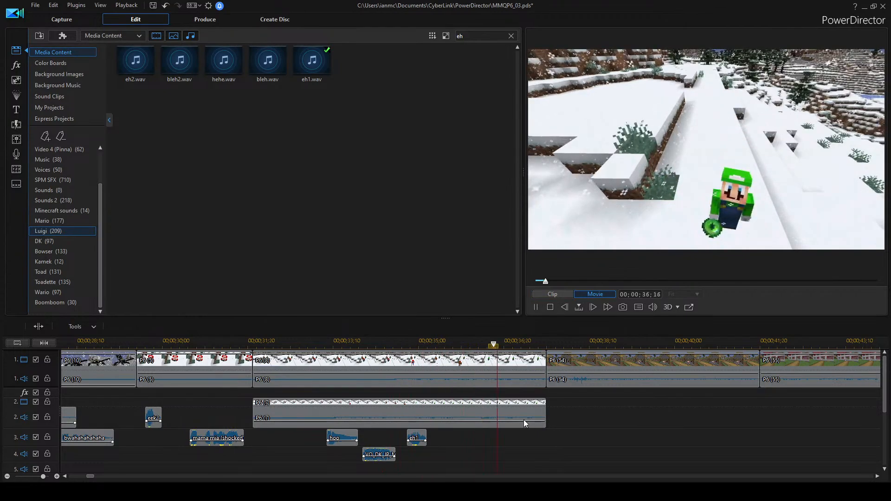
key(space)
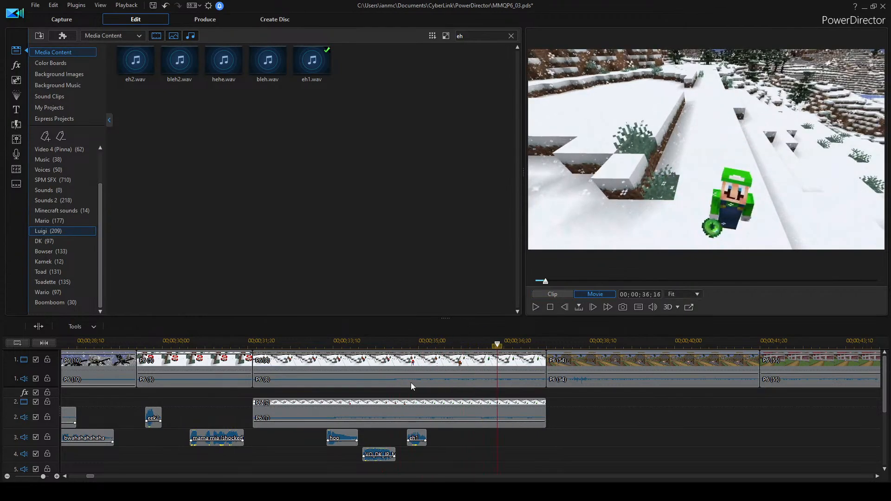
Search Luigi's clips for "mario" and audition several of the calls, including mario (7), mario (5) and mario (14).
click(510, 37)
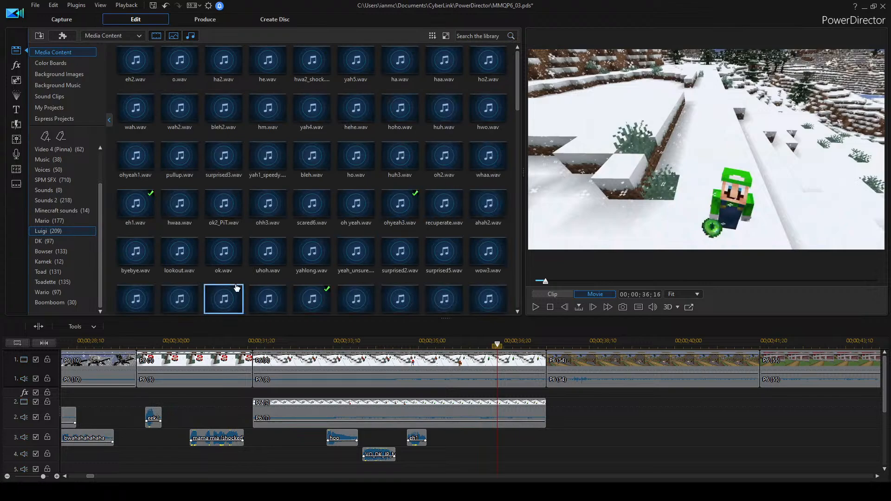
click(471, 41)
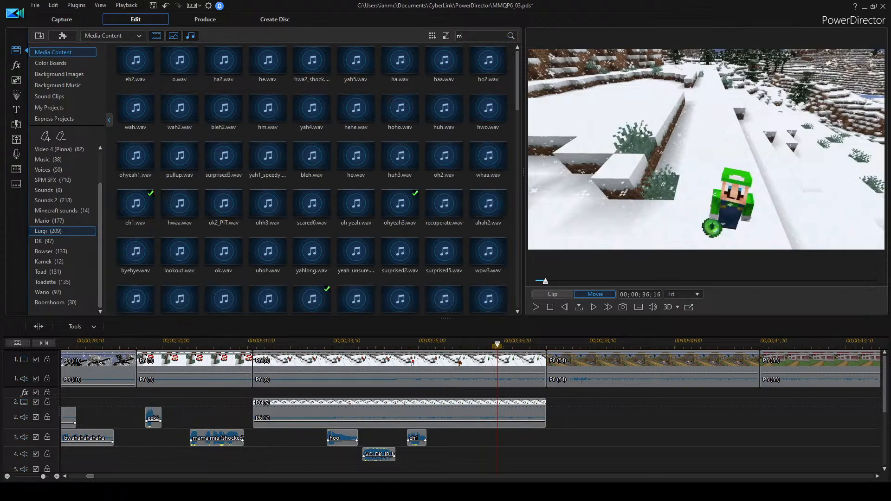
key(Return)
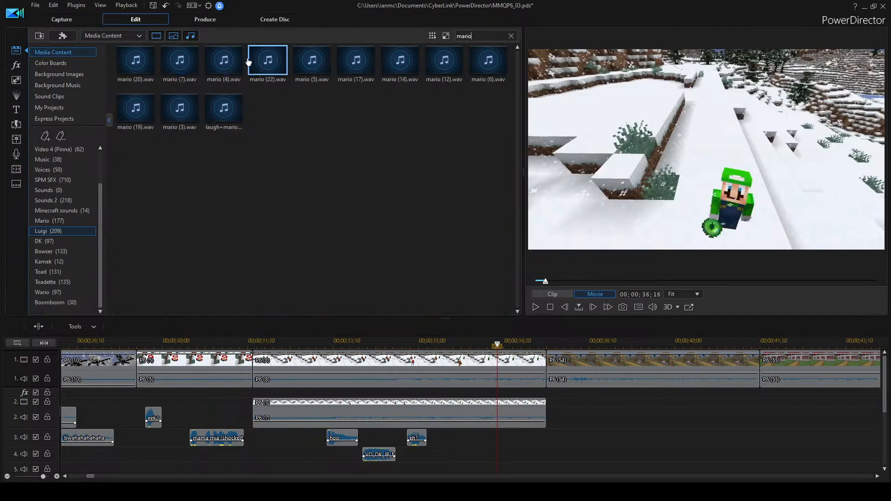
click(265, 61)
key(Left)
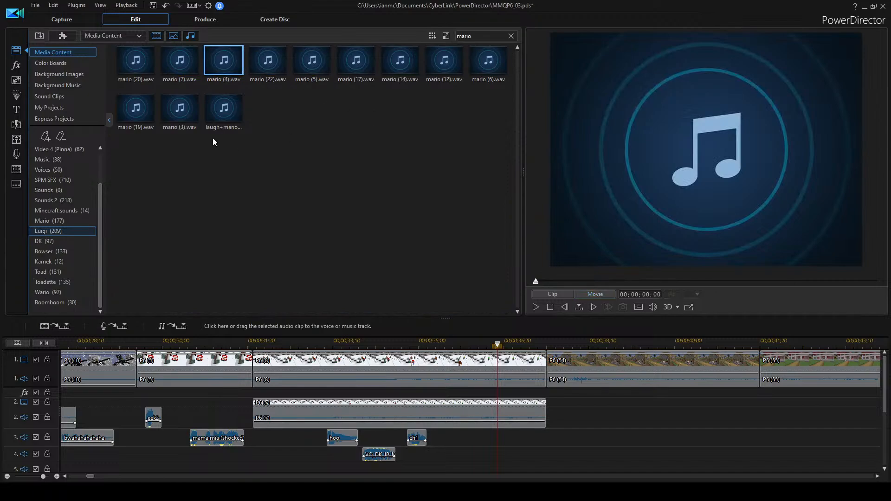
click(180, 62)
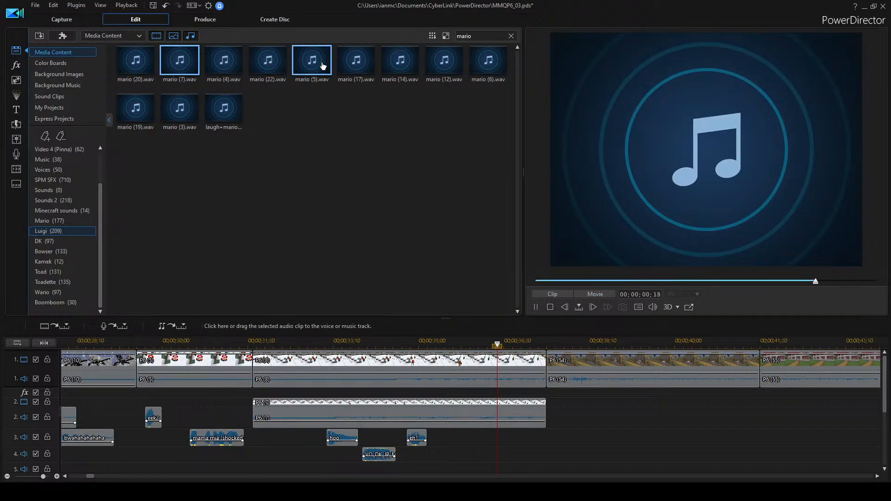
click(357, 61)
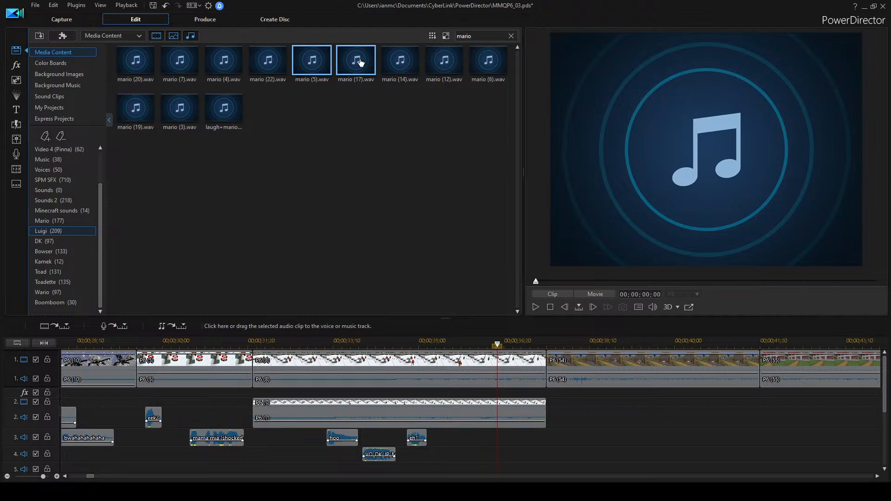
click(402, 65)
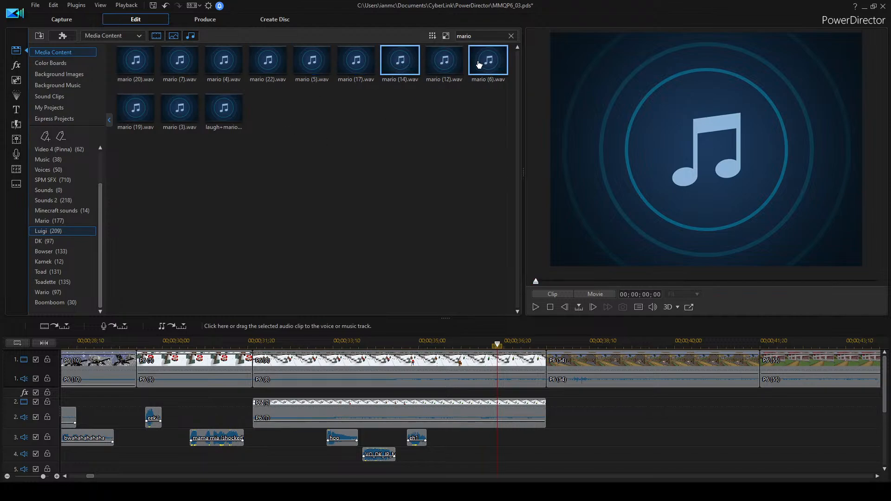
Compare the mario (14), mario (12) and mario (6) clips to choose Luigi's call for the end of P6 (8).
scroll(410, 378, down, 2)
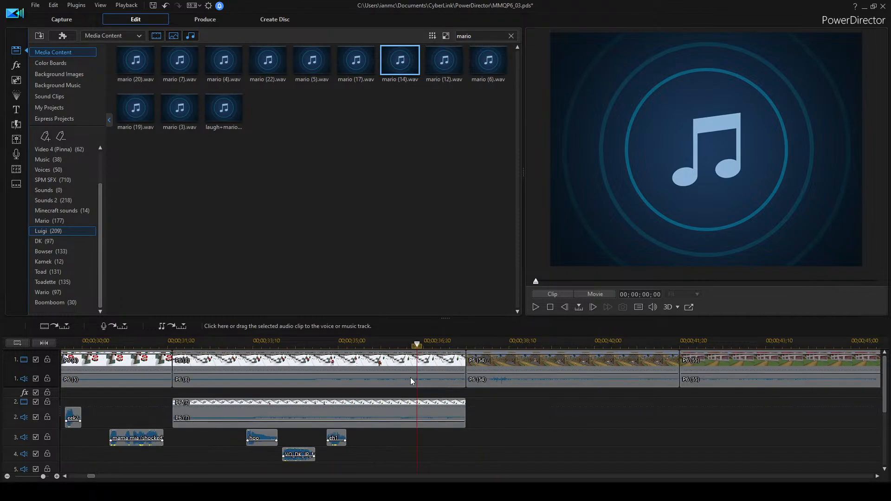
click(408, 65)
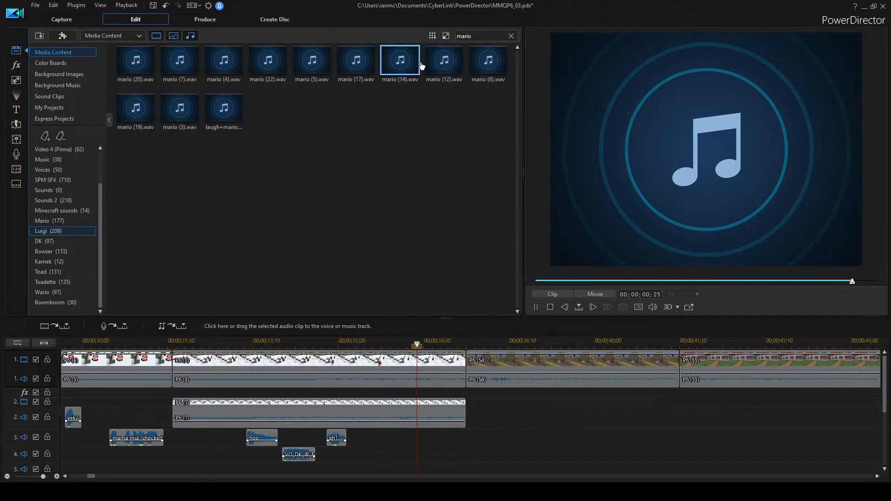
double_click(447, 59)
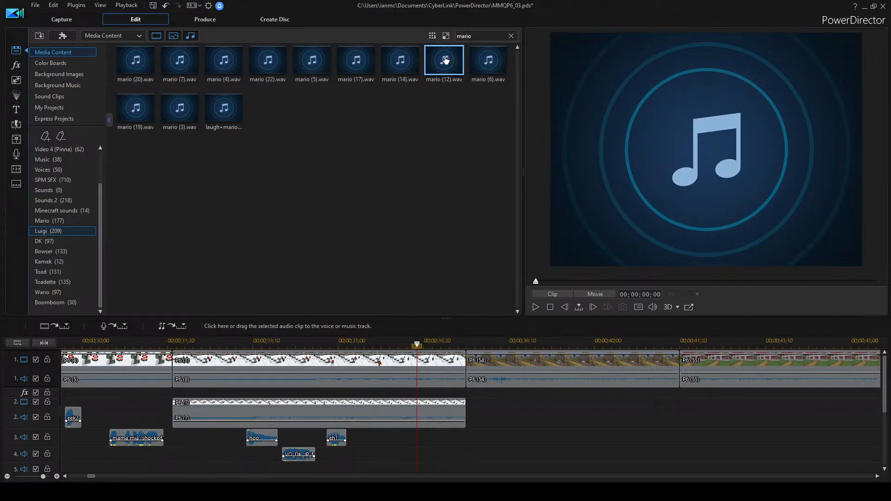
double_click(406, 64)
double_click(483, 61)
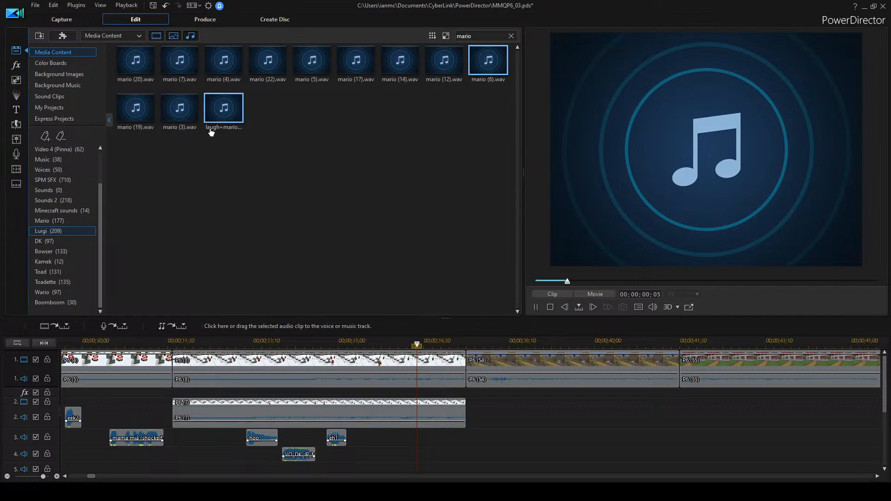
click(445, 59)
click(408, 61)
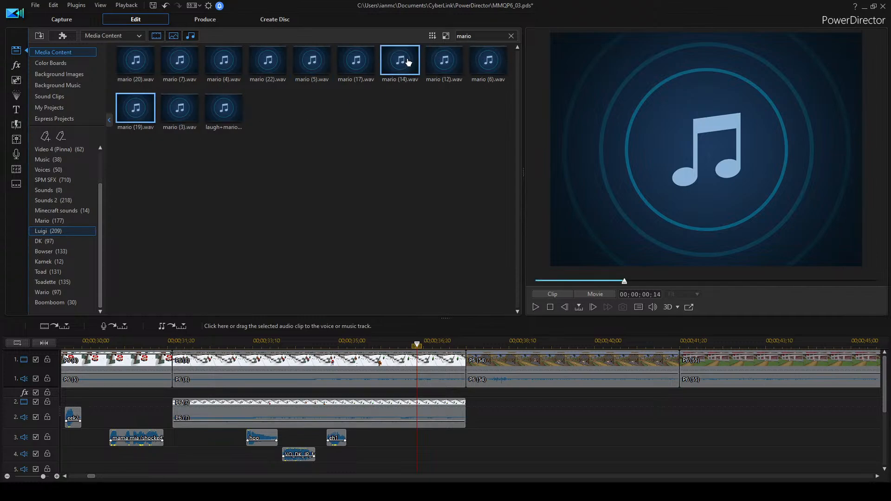
Place mario (14) on audio track 3 after eh1, shift it slightly later to match the action, and check it in playback.
drag(408, 64, 362, 438)
click(321, 345)
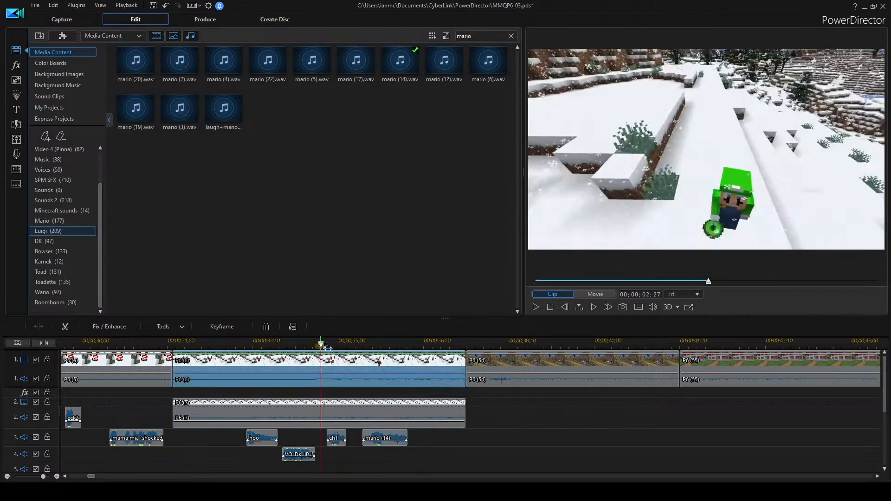
key(space)
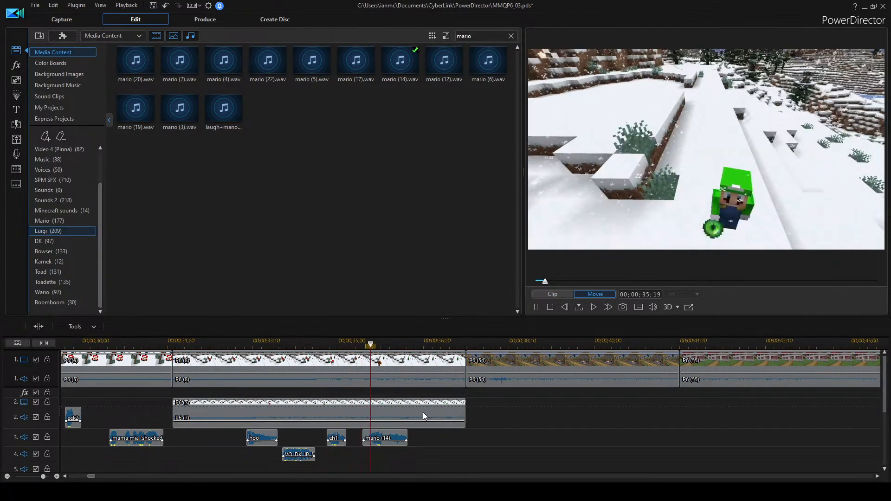
click(384, 437)
drag(384, 437, 408, 437)
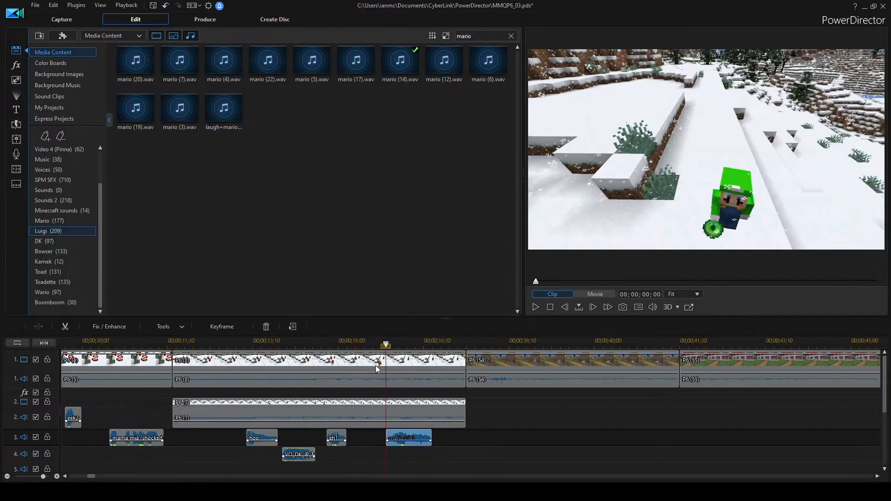
click(541, 415)
key(space)
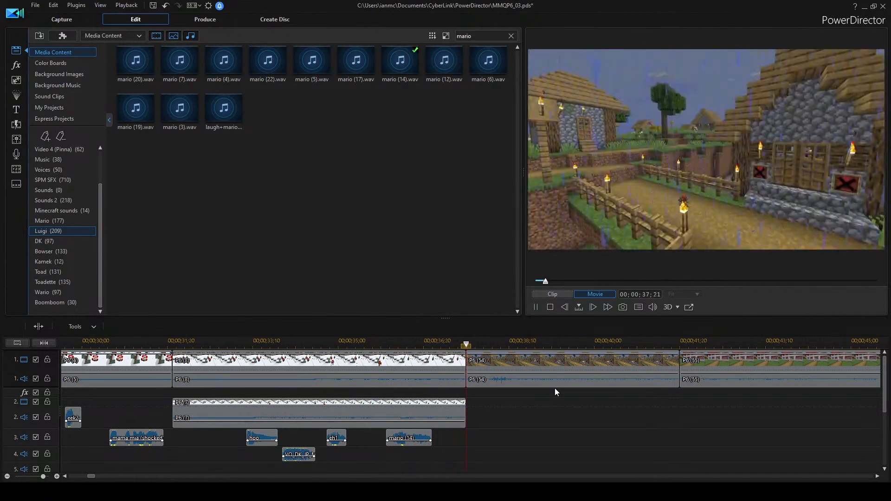
Play back the P6 (54) village clip from its start to review the action that needs voices.
key(space)
scroll(408, 419, up, 5)
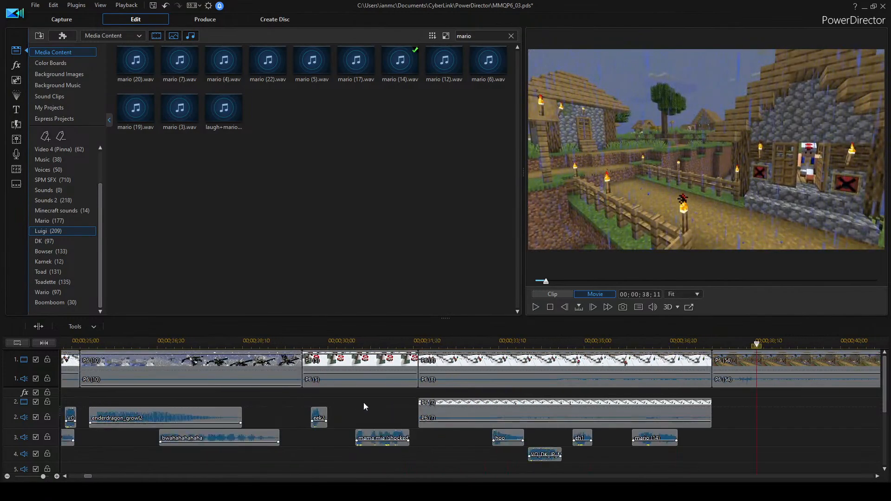
scroll(631, 400, down, 8)
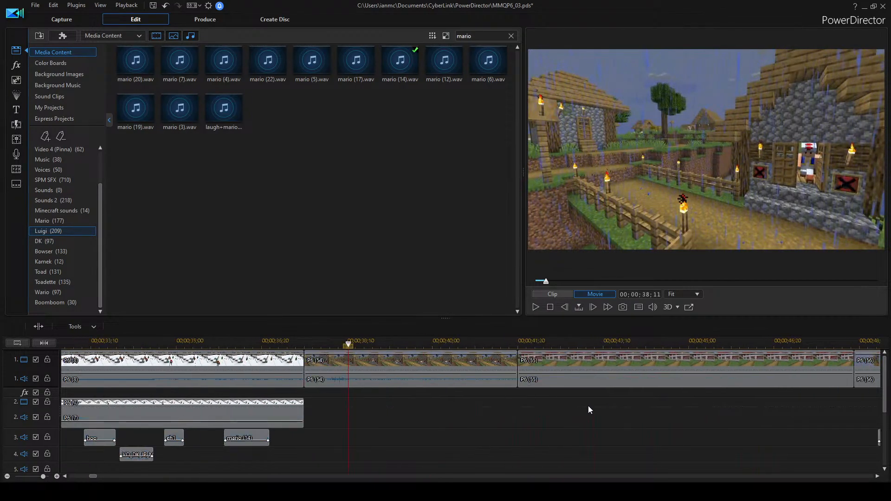
drag(311, 343, 315, 344)
click(304, 342)
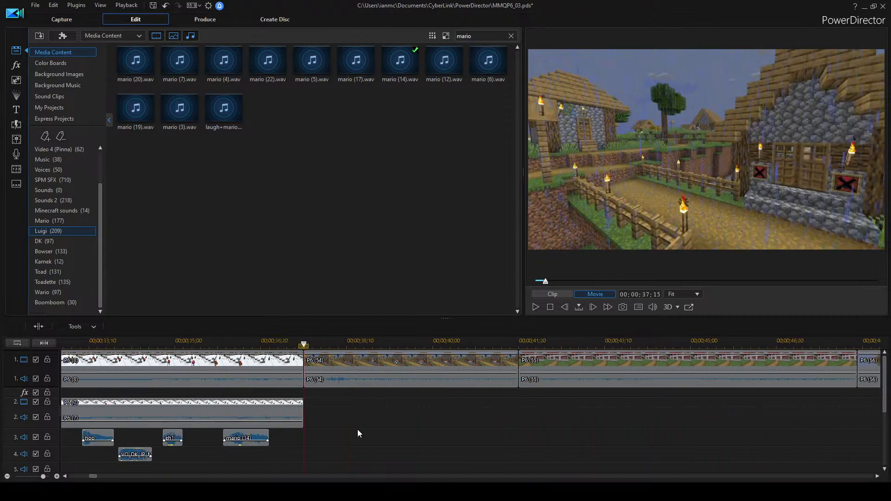
scroll(358, 401, down, 2)
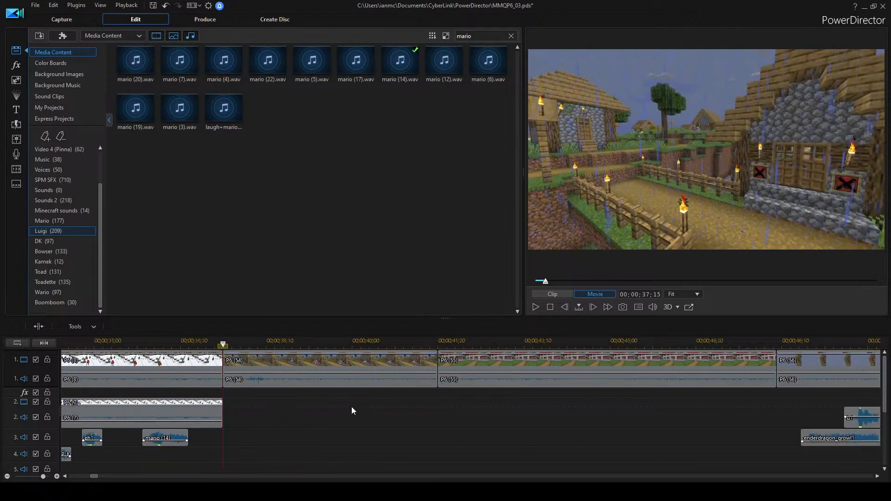
key(space)
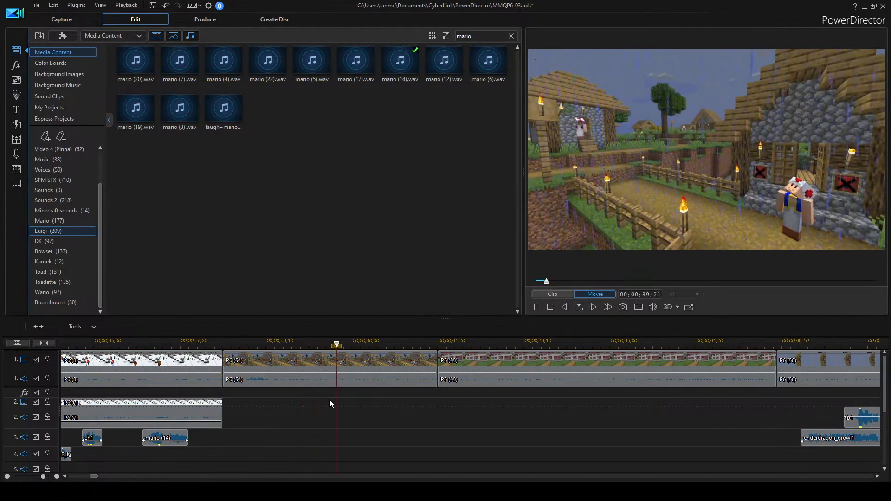
key(space)
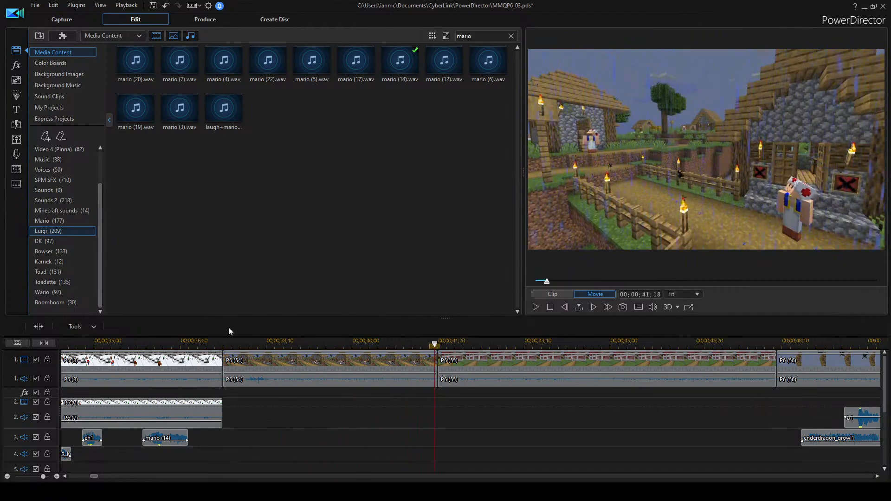
Replay P6 (54) through to the beginning of P6 (55) to judge where voice clips should fall.
click(228, 343)
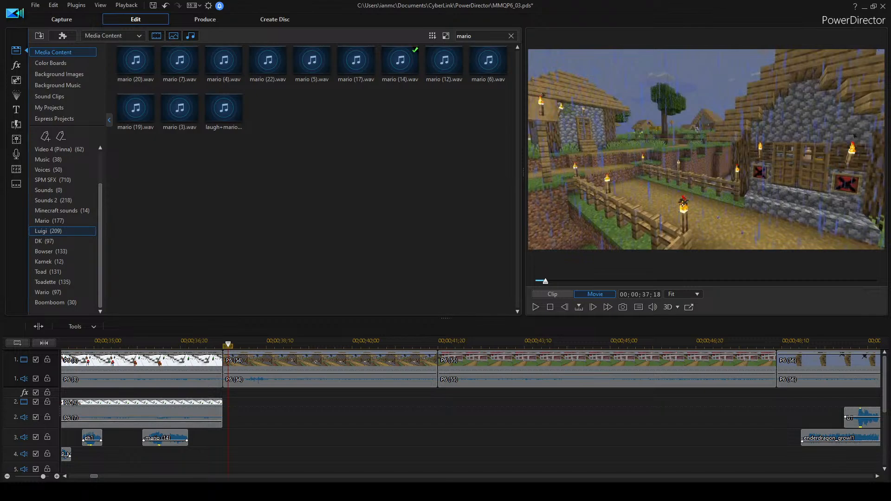
scroll(463, 413, left, 2)
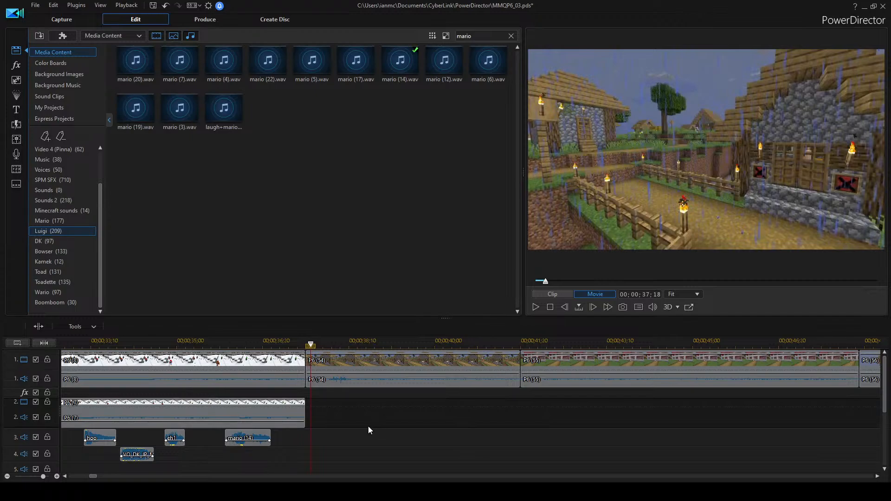
scroll(409, 416, left, 2)
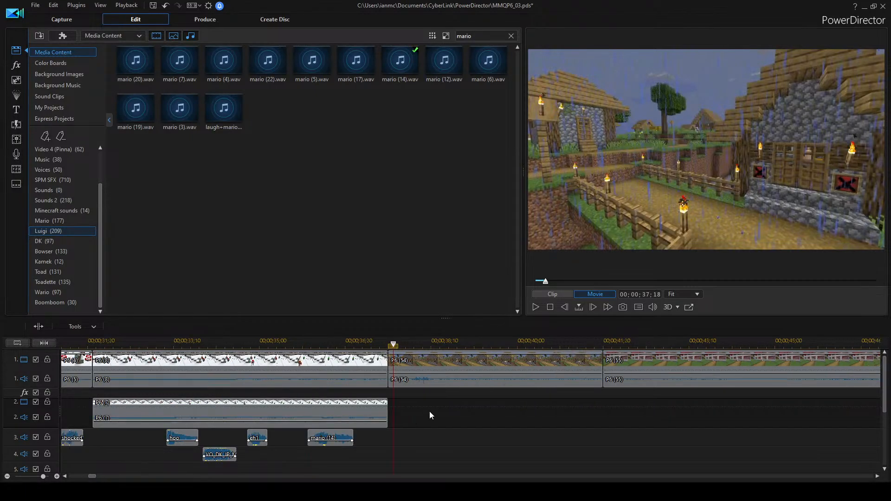
key(space)
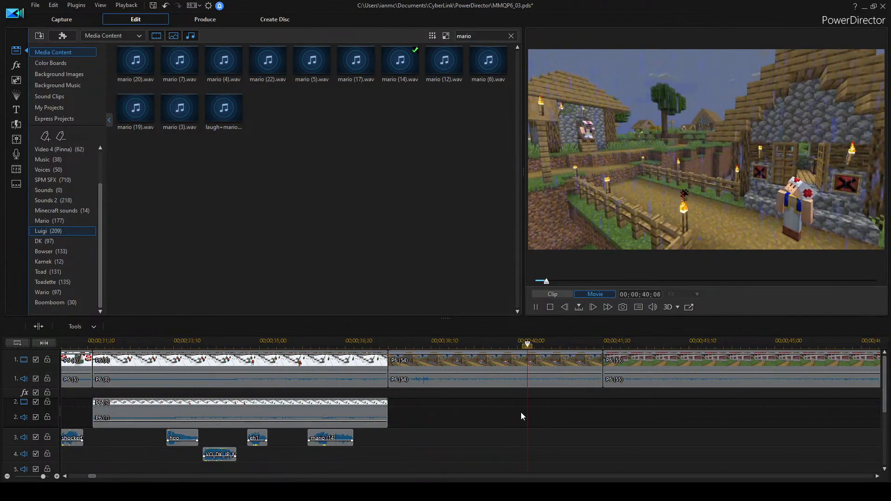
key(space)
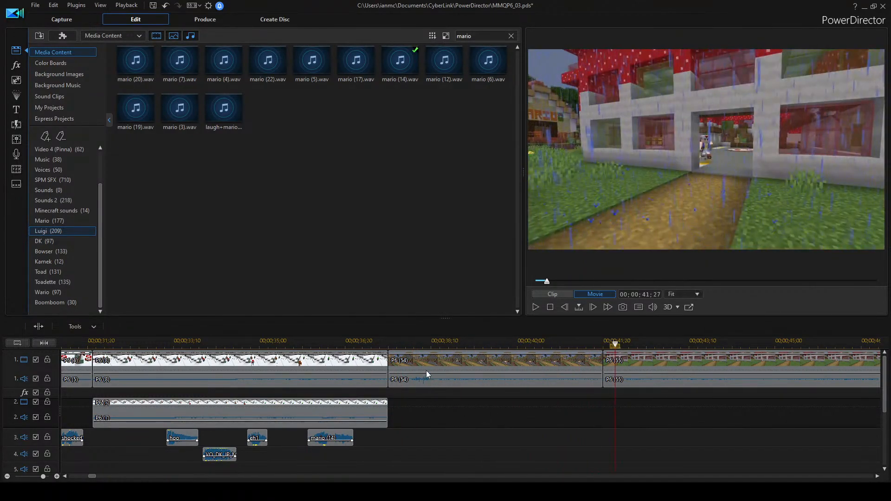
Open Toad's voice clips in the media library and play P6 (54) again from near its start.
click(399, 345)
click(47, 271)
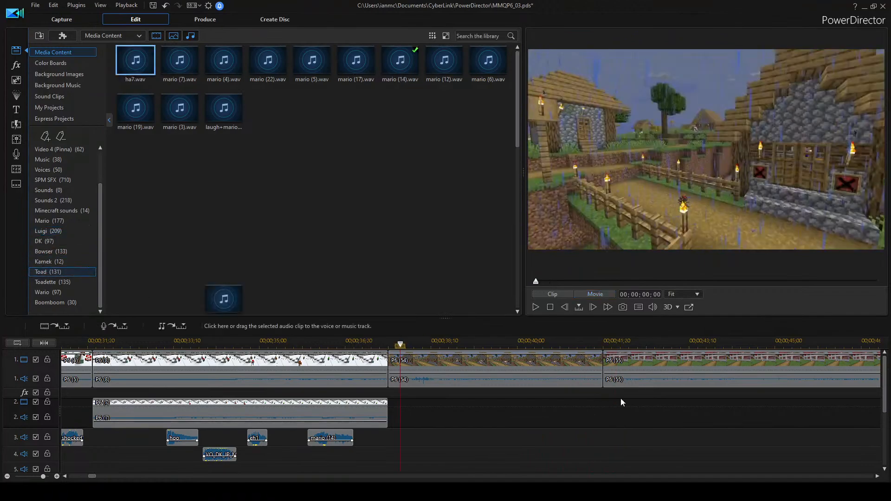
click(441, 417)
key(space)
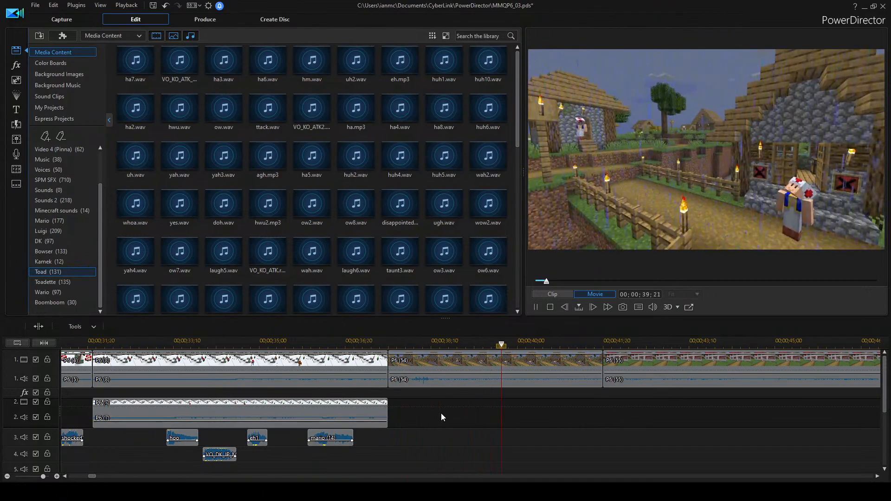
Audition Toad's ha.mp3, try it on audio track 2 near the start of P6 (54), and undo the placement.
click(354, 65)
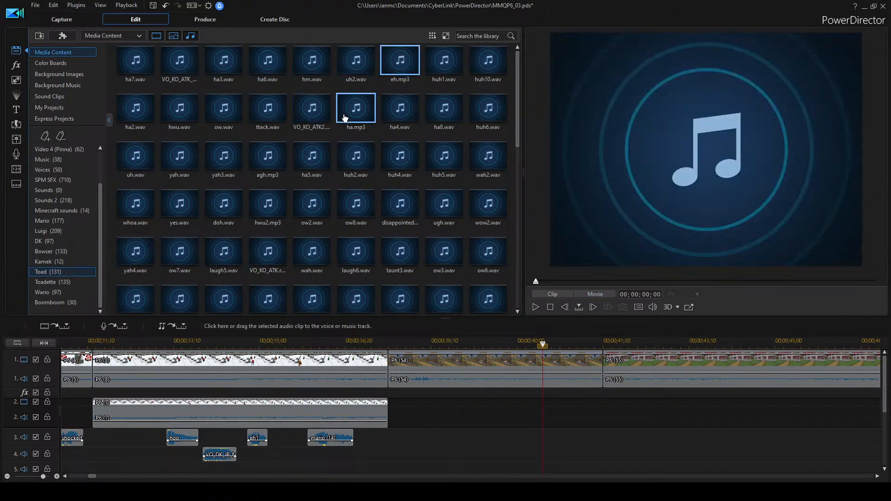
double_click(346, 117)
drag(352, 116, 417, 424)
key(space)
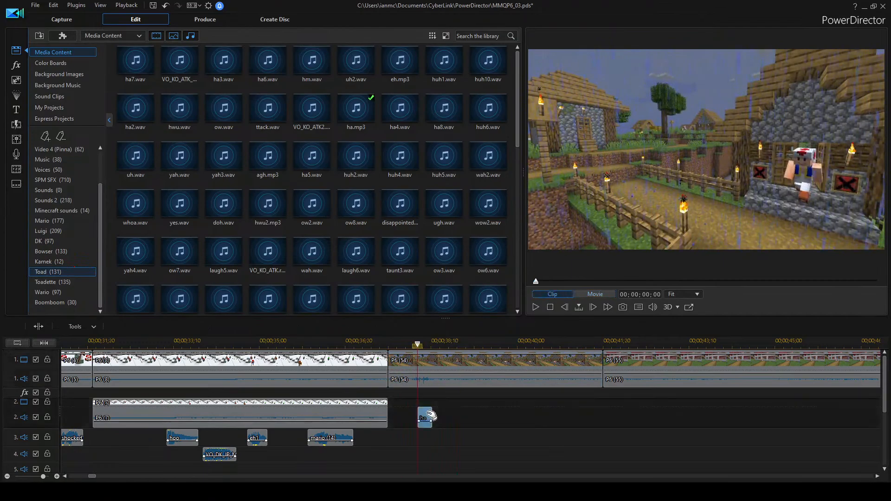
key(ctrl+z)
Place Toad's ha3.wav on audio track 2 near the start of P6 (54) and check it in playback.
click(392, 54)
click(235, 65)
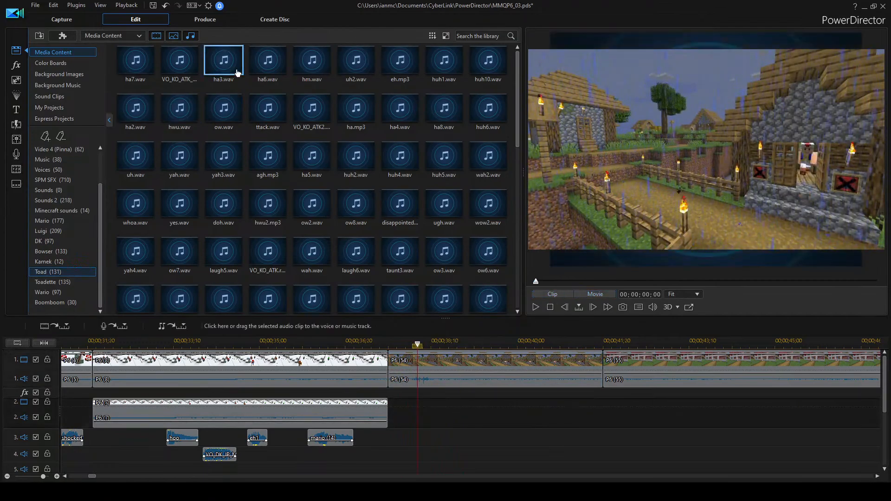
drag(443, 392, 419, 418)
click(506, 389)
click(545, 418)
key(space)
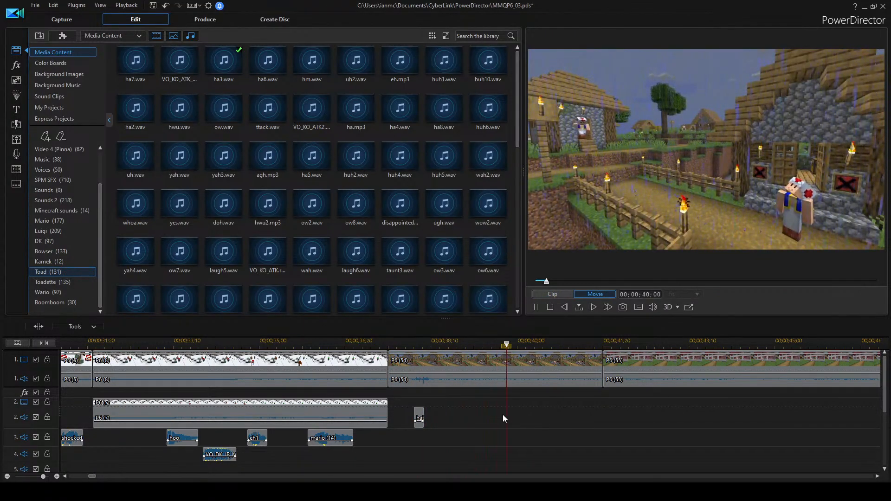
key(space)
Audition more Toad clips, including ugh.wav and wah.wav, and place wah.wav on audio track 2 after ha3.
click(433, 208)
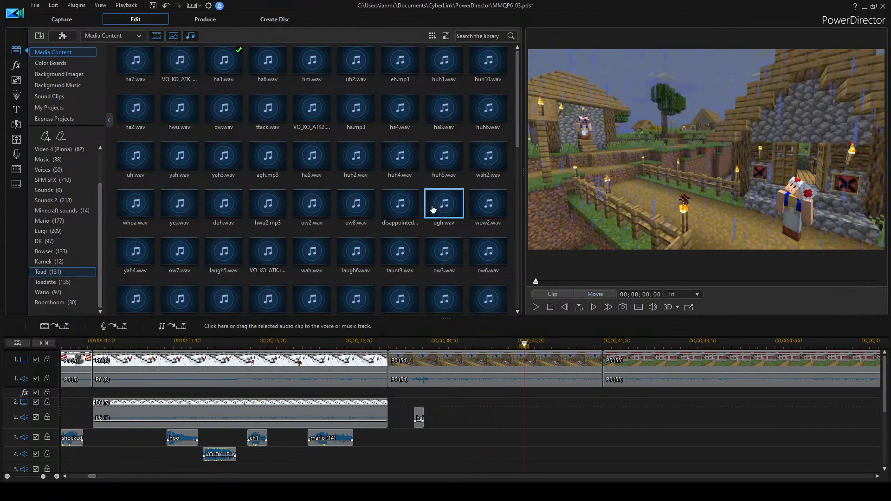
key(space)
click(317, 255)
scroll(388, 227, down, 3)
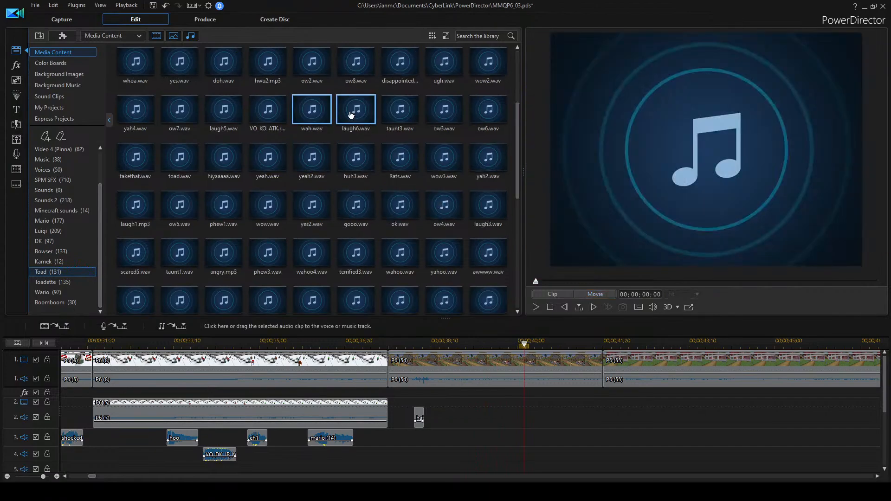
click(313, 160)
key(space)
click(308, 109)
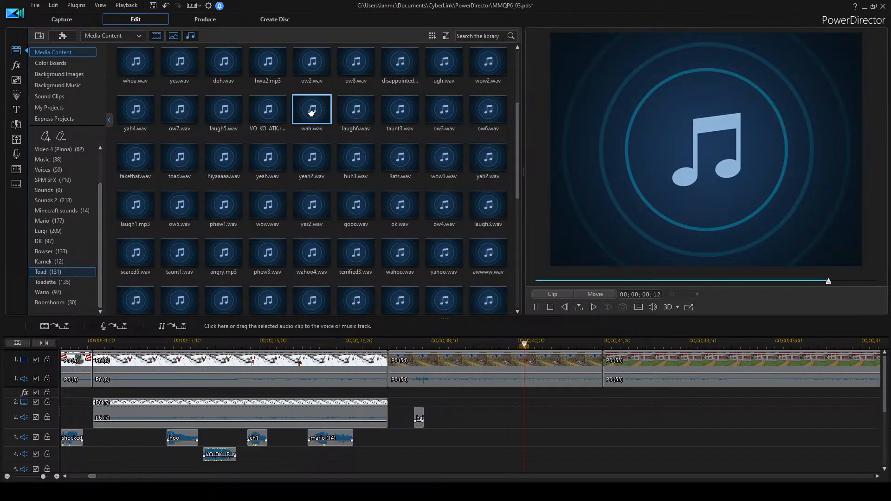
drag(308, 109, 471, 416)
Play back P6 (54) from just before the wah clip to check its timing.
click(448, 343)
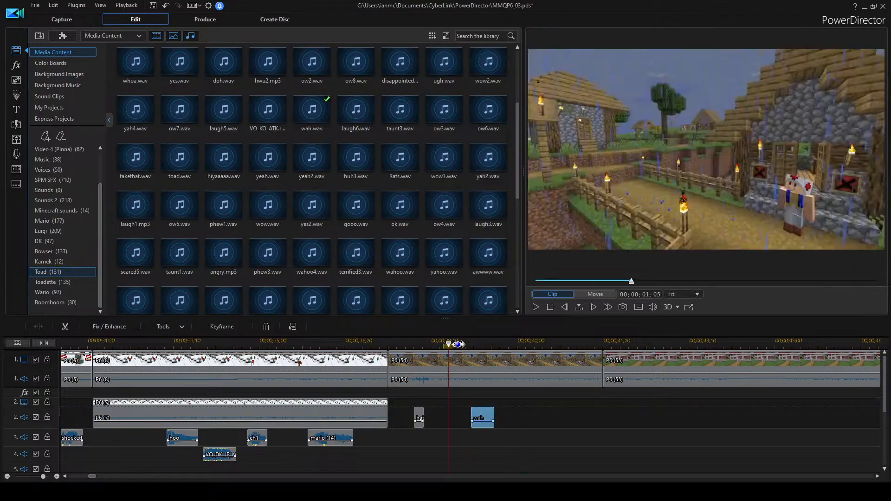
click(507, 371)
click(500, 408)
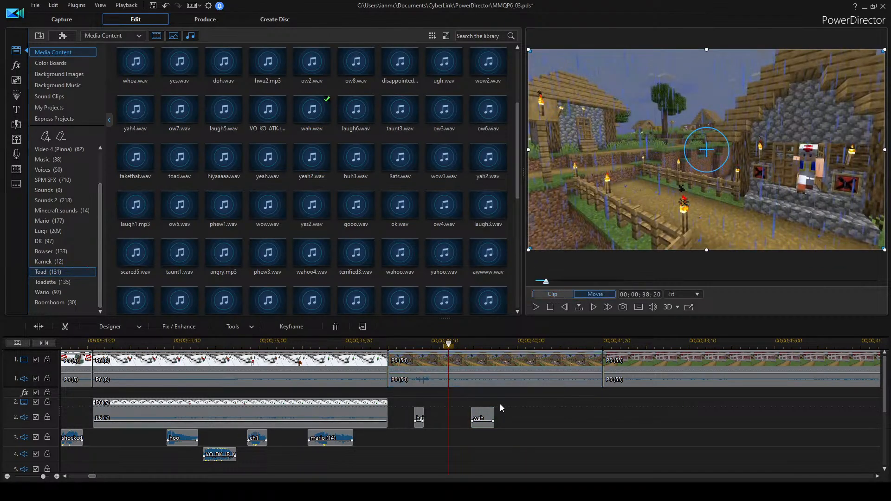
key(space)
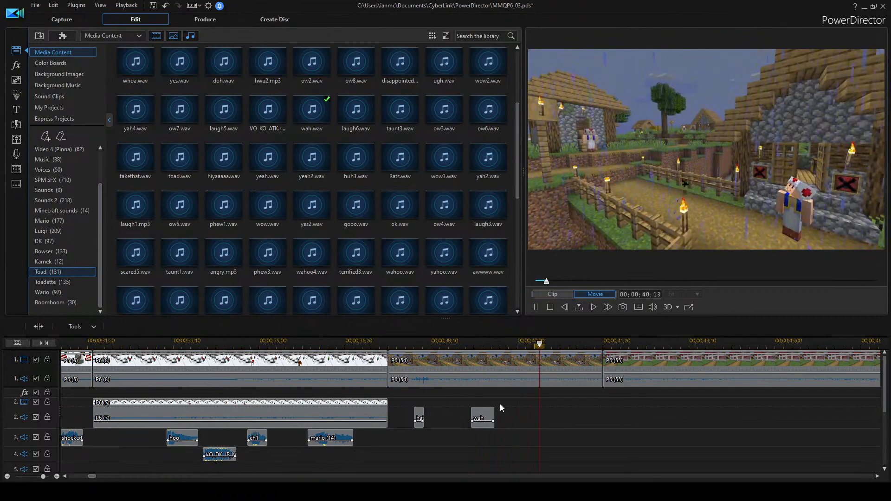
key(space)
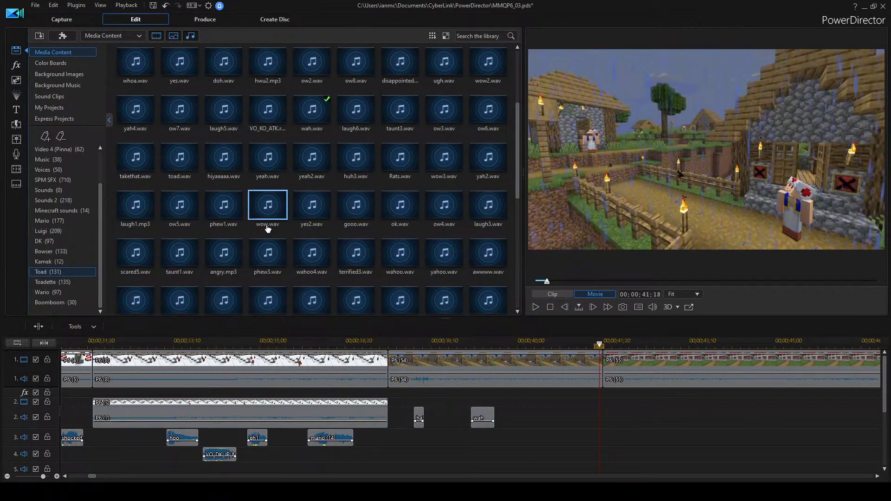
Compare Toad's wow, wah2 and whoa clips to choose a sound for the end of P6 (54).
click(266, 202)
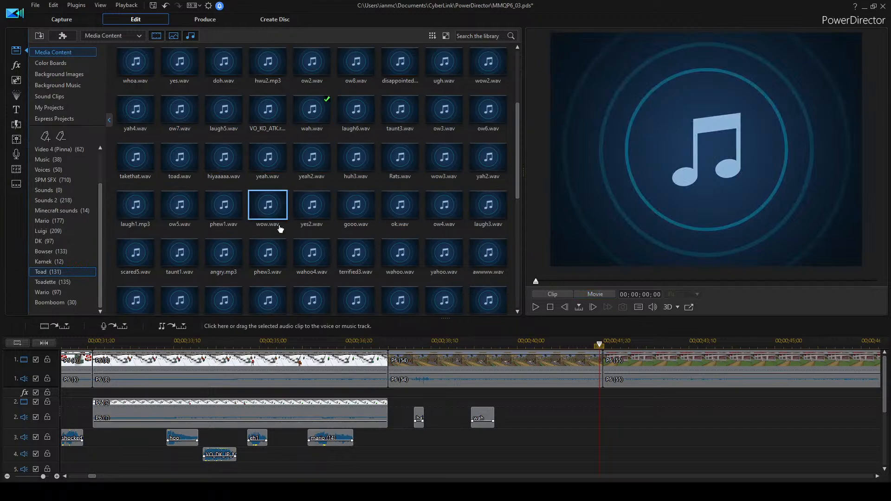
scroll(212, 205, up, 3)
click(133, 208)
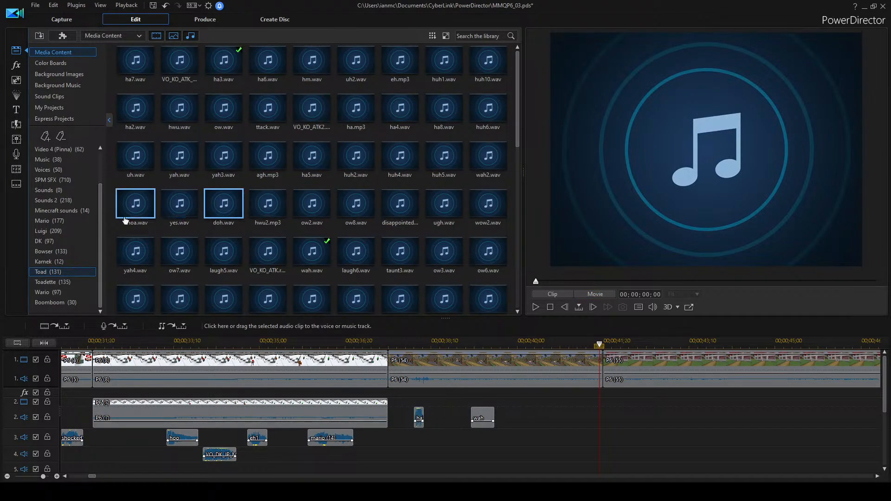
click(480, 156)
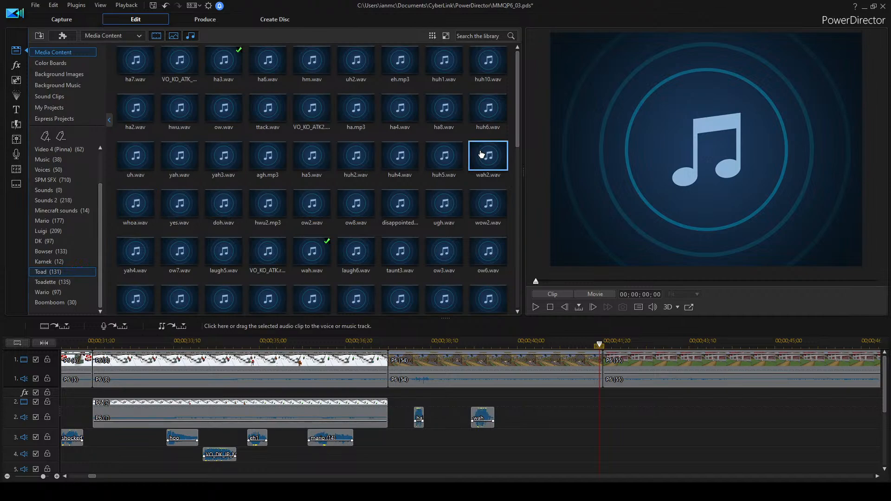
click(133, 200)
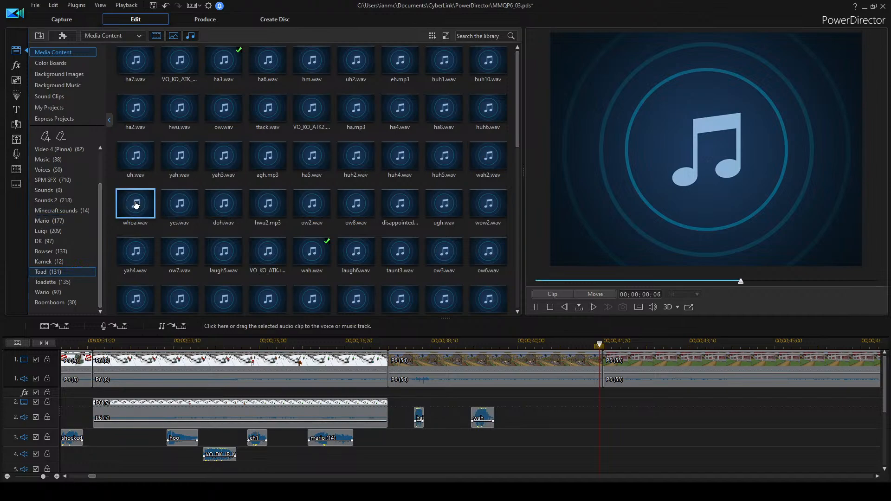
Place whoa.wav on audio track 2 just before the end of P6 (54) and check it in playback.
drag(133, 200, 577, 419)
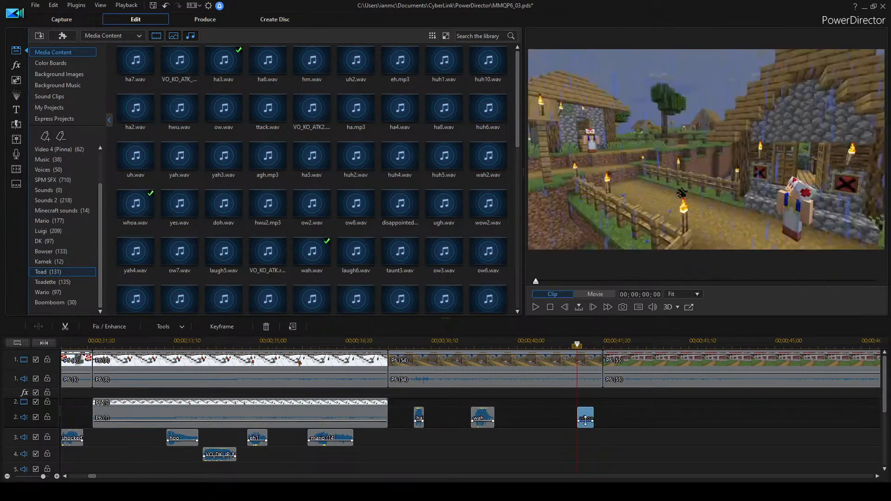
click(642, 403)
key(space)
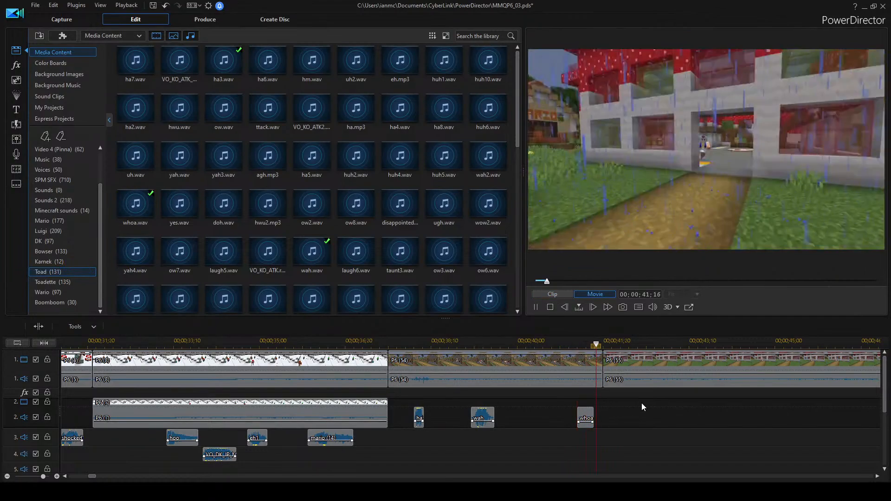
key(space)
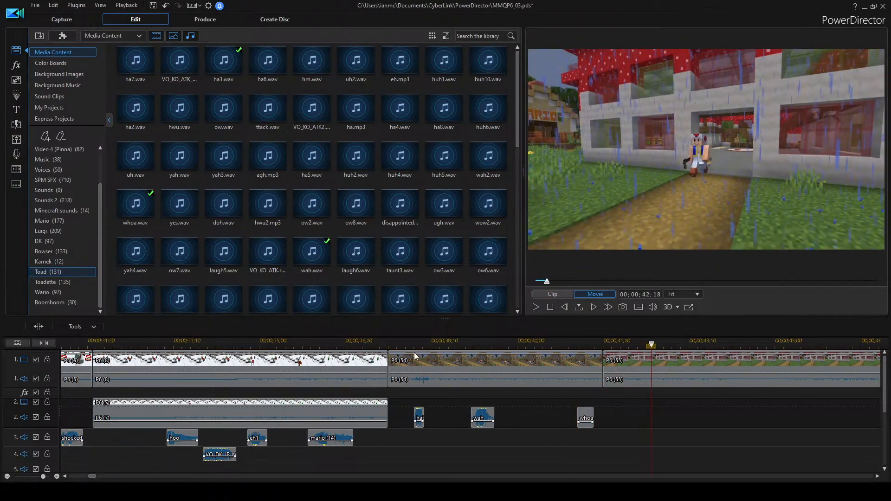
Shift the wah clip slightly later on audio track 2 to match the action and check it in playback.
key(space)
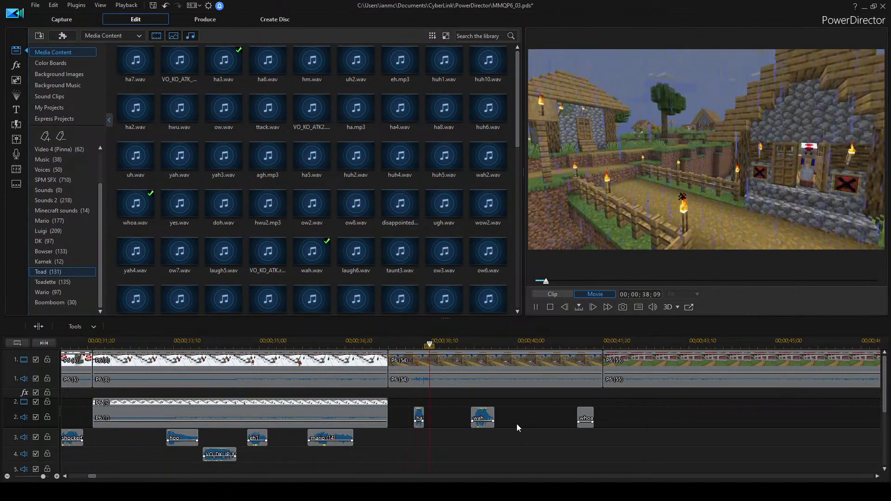
click(483, 416)
drag(484, 416, 484, 416)
click(460, 358)
click(557, 391)
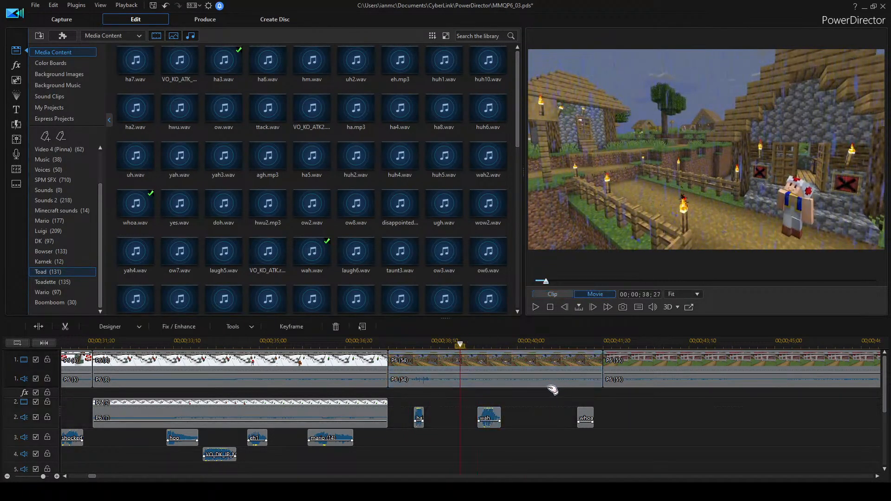
key(space)
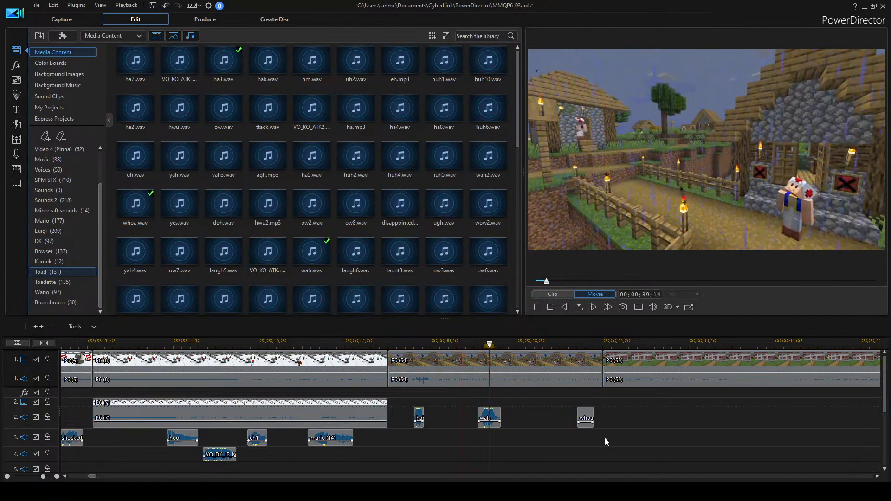
key(space)
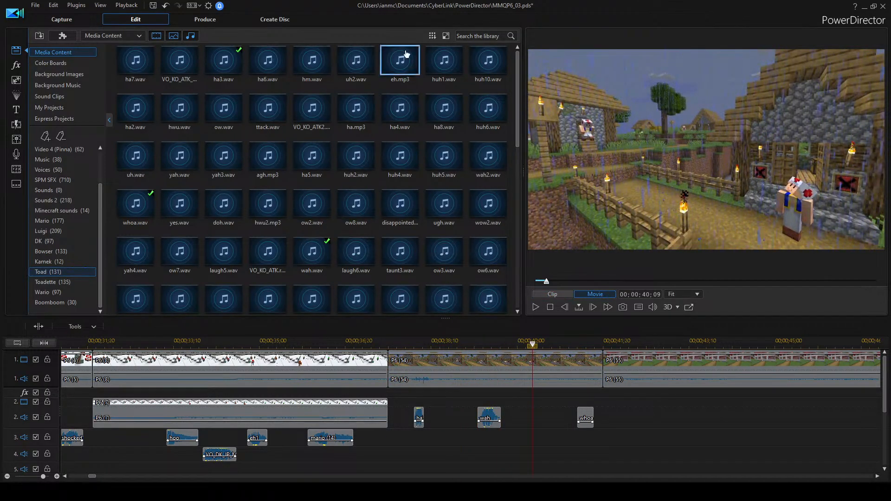
Place ha4.wav on audio track 2 between the wah and whoa clips and check it in playback.
click(404, 120)
drag(402, 120, 528, 417)
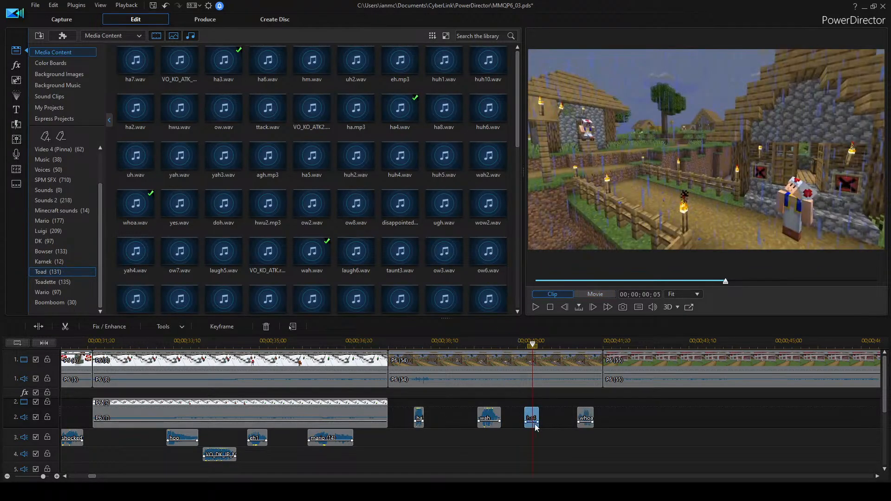
click(585, 423)
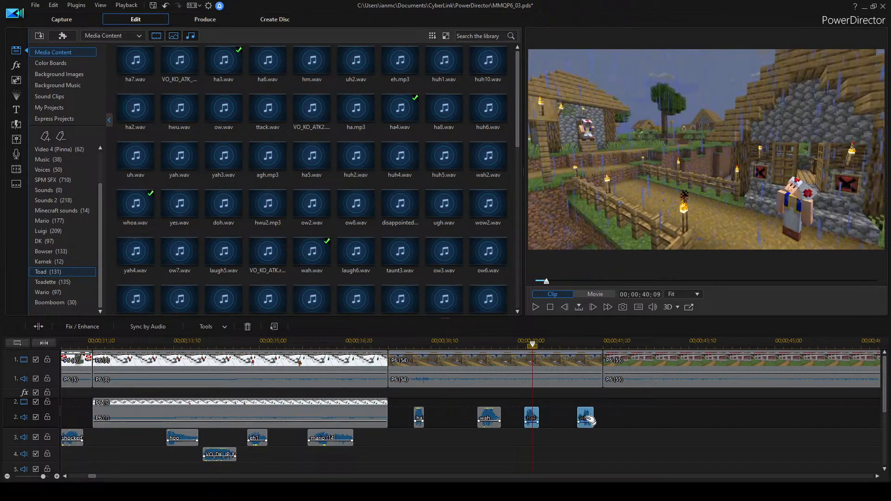
scroll(587, 420, up, 3)
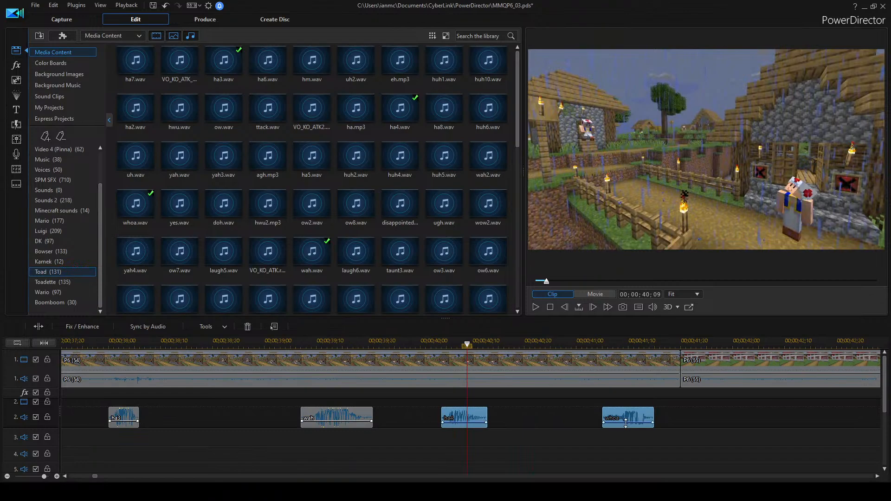
click(410, 346)
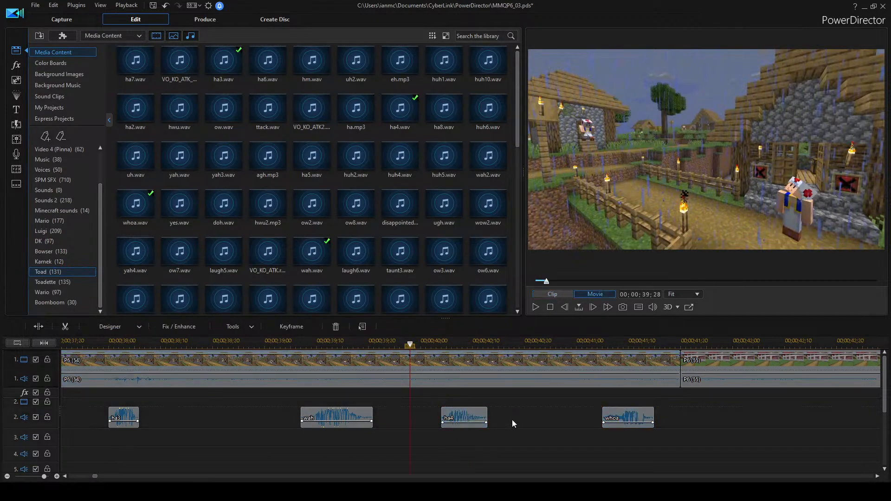
key(space)
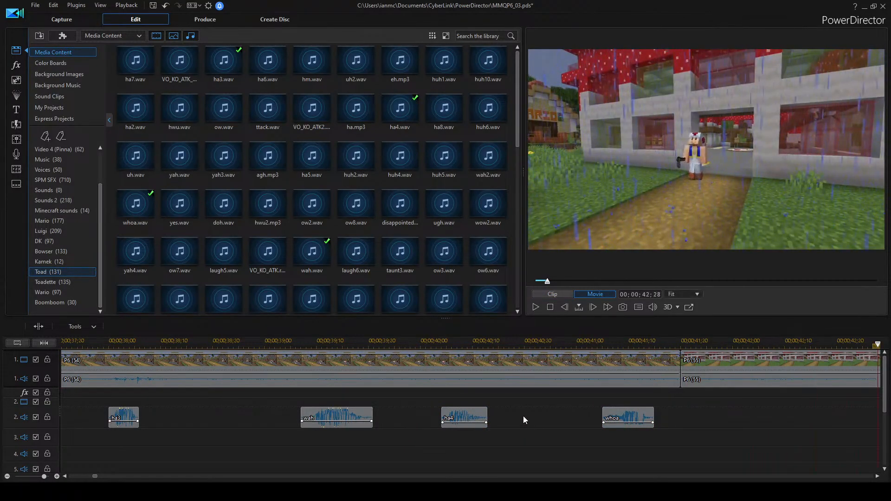
Select the ha4 and whoa clips together on audio track 2, fine-tune their volume level and check them in playback.
scroll(532, 413, down, 2)
click(252, 412)
ctrl+click(194, 411)
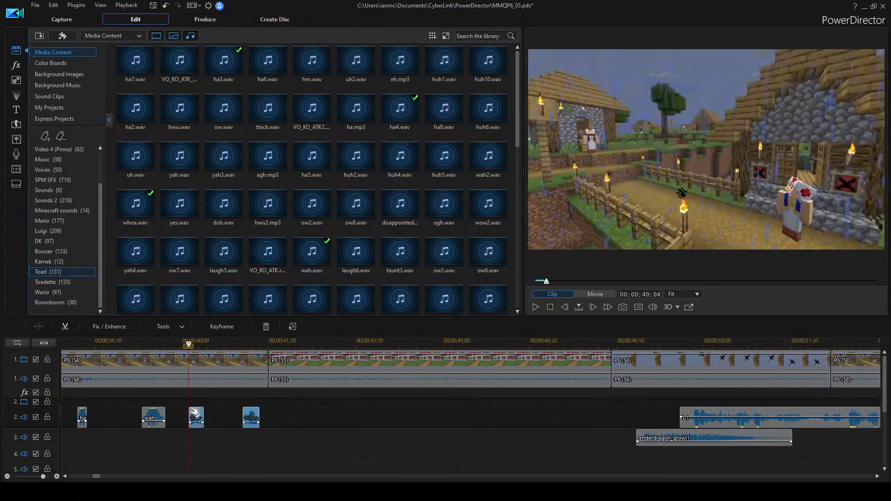
scroll(297, 418, up, 2)
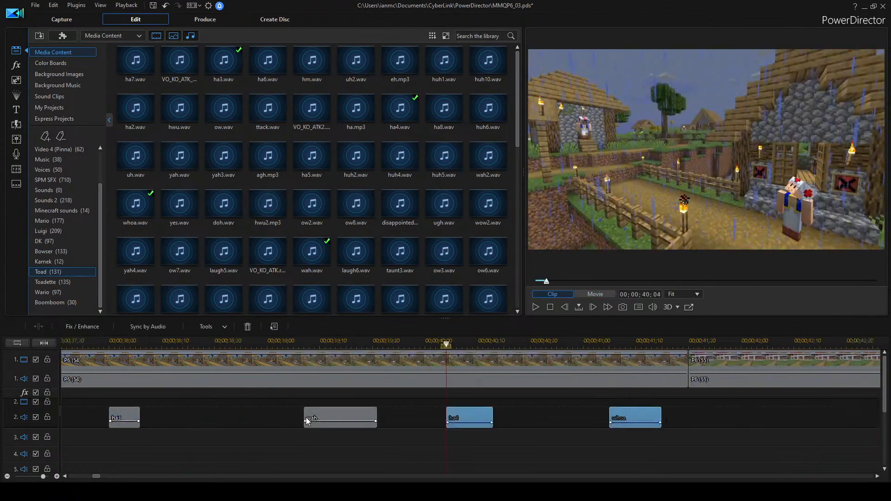
drag(474, 421, 474, 421)
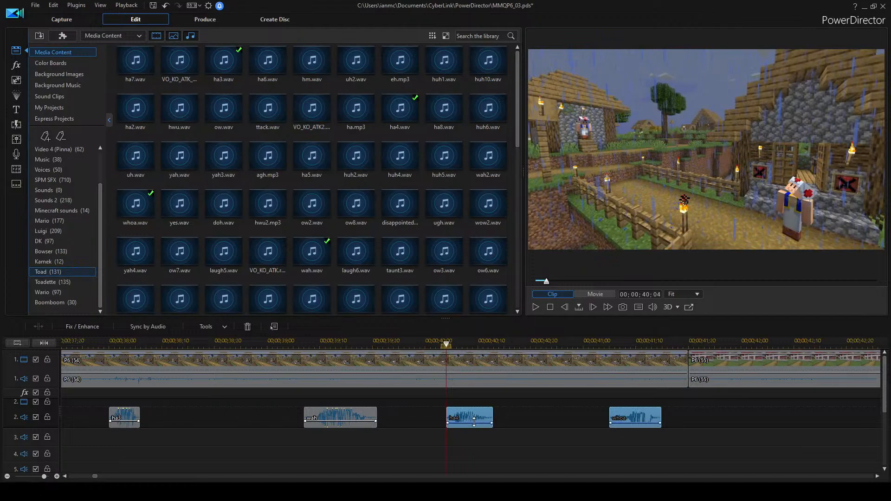
click(525, 419)
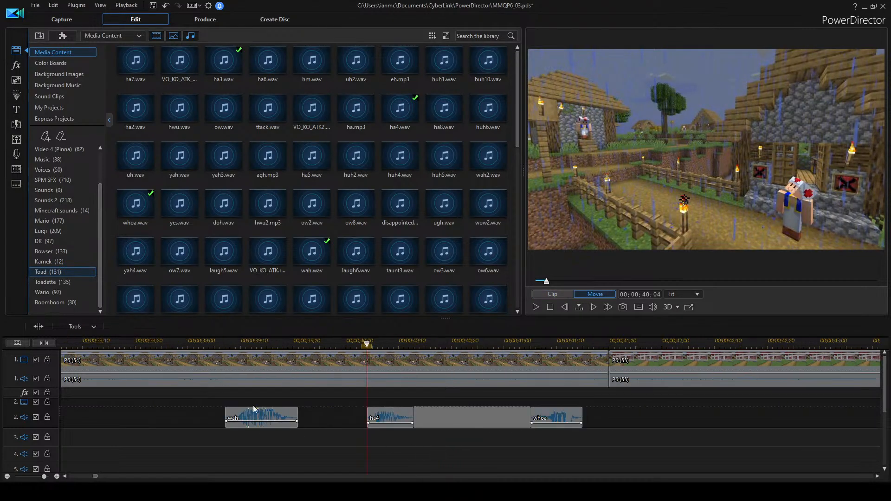
click(475, 400)
key(space)
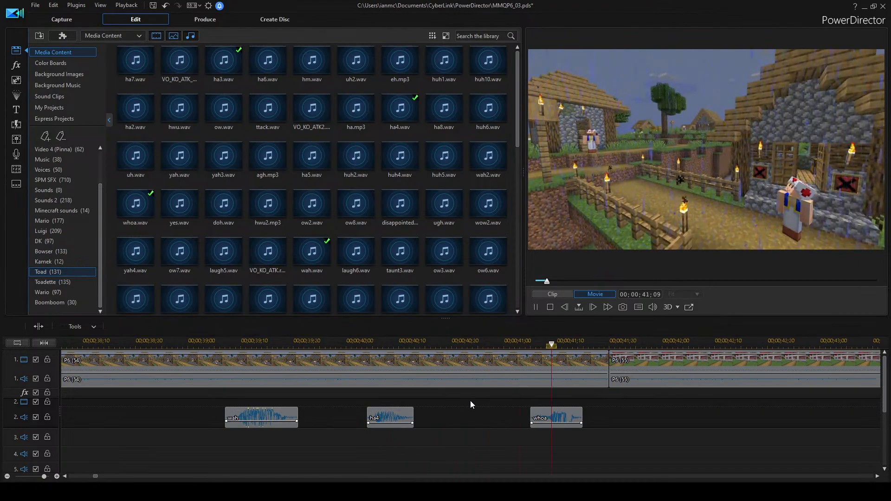
key(space)
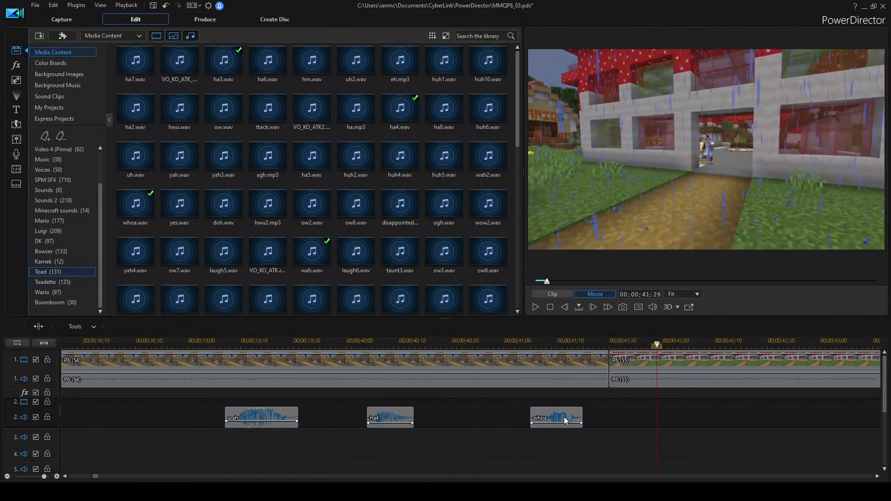
Play P6 (55) from its start to find the moments that need sounds.
scroll(594, 415, down, 2)
scroll(289, 403, down, 1)
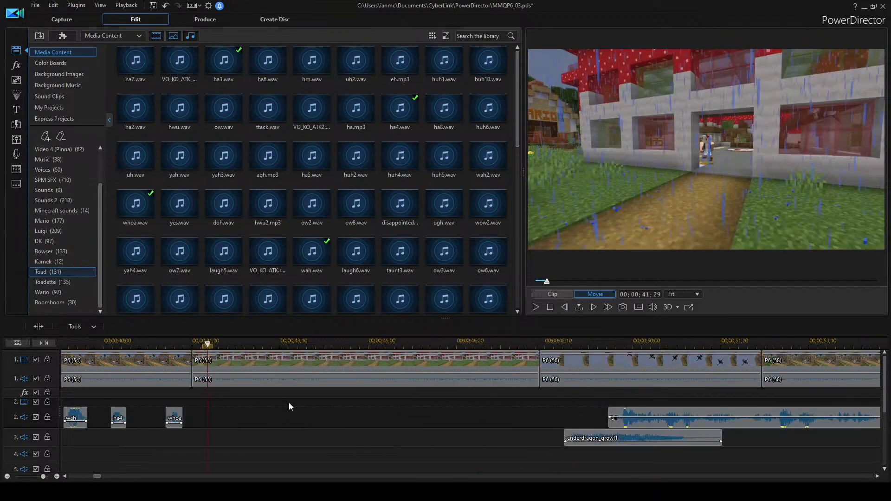
click(195, 343)
scroll(299, 406, down, 1)
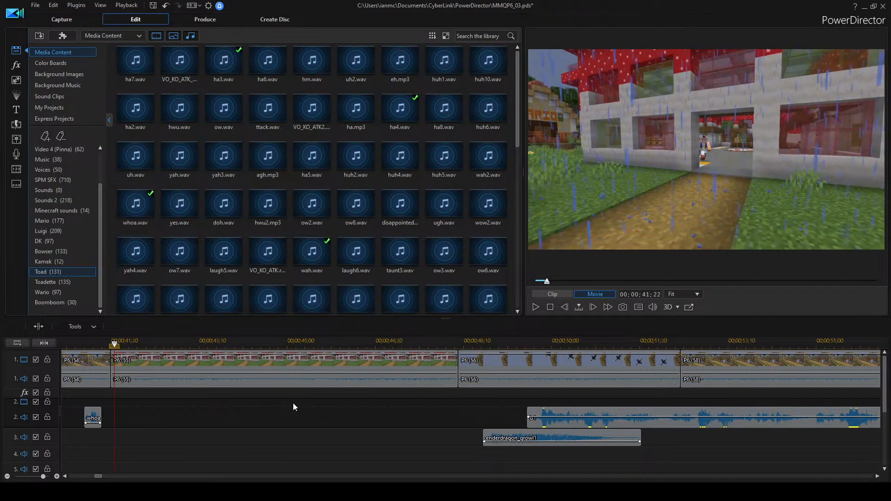
scroll(291, 409, up, 1)
scroll(300, 411, up, 1)
scroll(335, 409, down, 1)
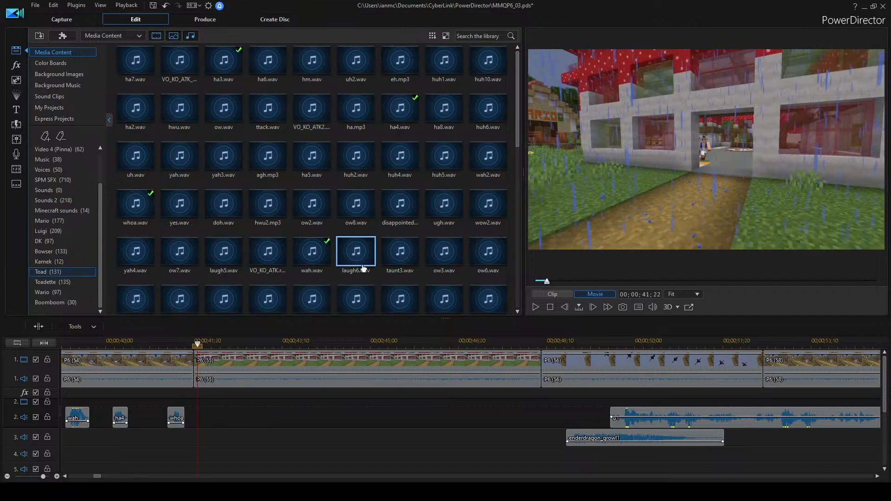
scroll(411, 423, up, 2)
scroll(411, 424, down, 2)
click(235, 363)
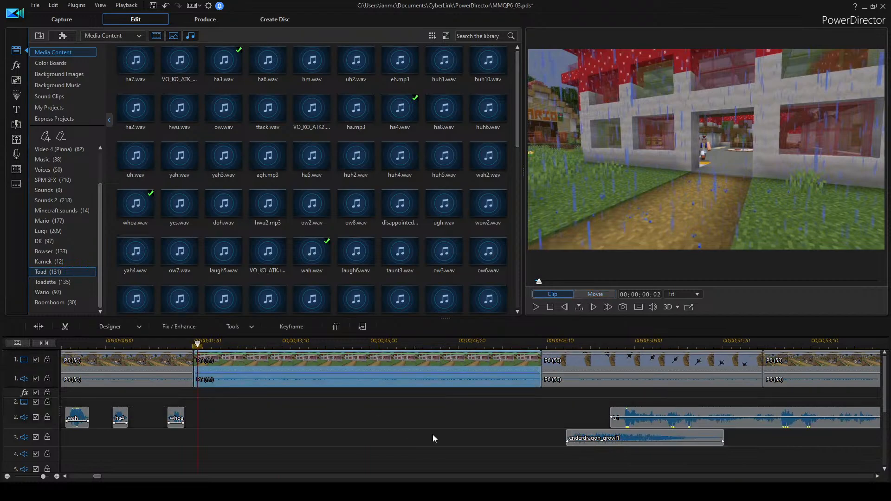
click(328, 412)
key(space)
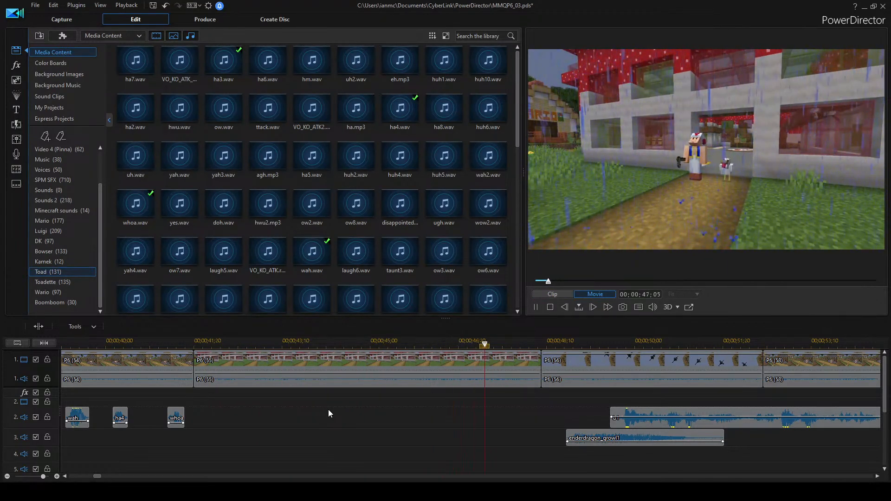
key(space)
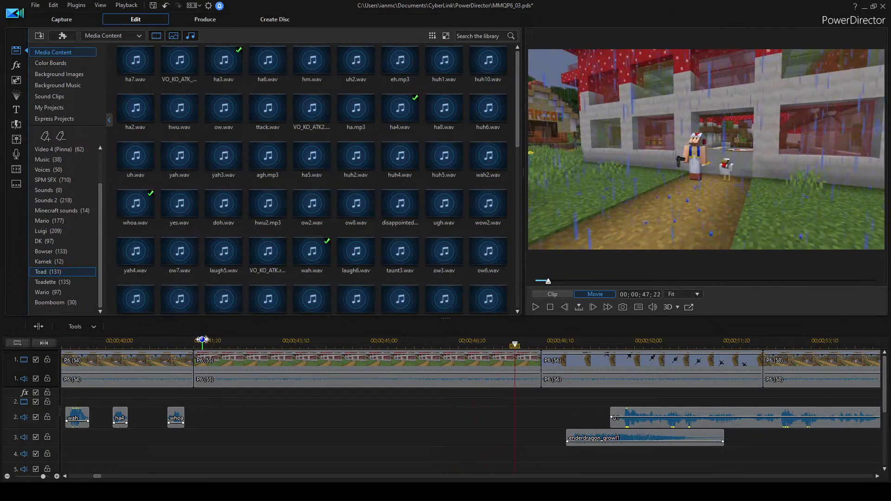
Replay the opening of P6 (55) to pinpoint where the character's next voice clip belongs.
click(203, 341)
key(space)
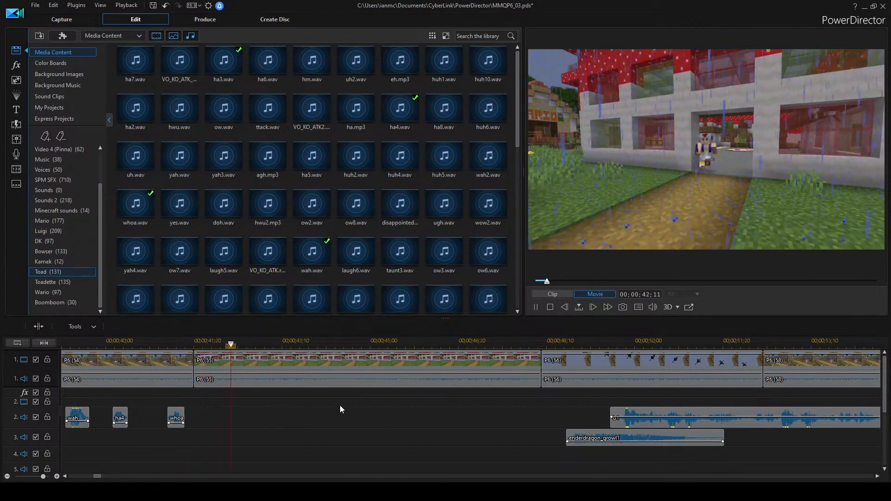
key(space)
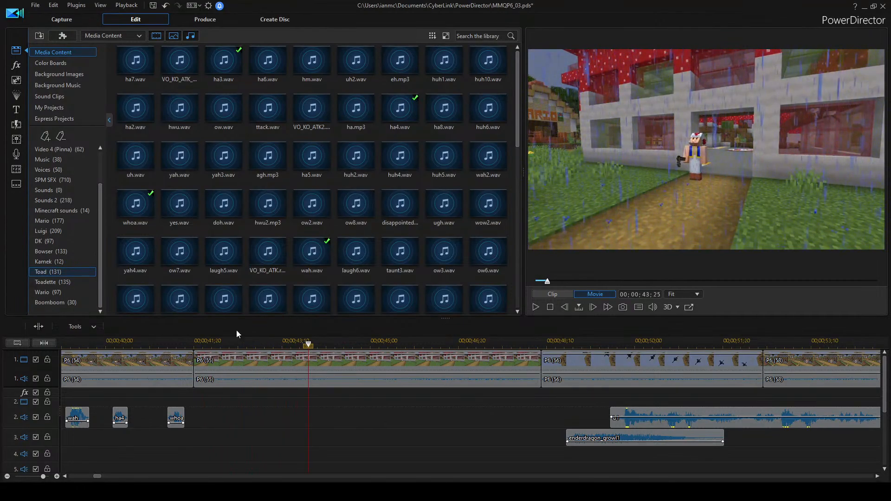
click(198, 341)
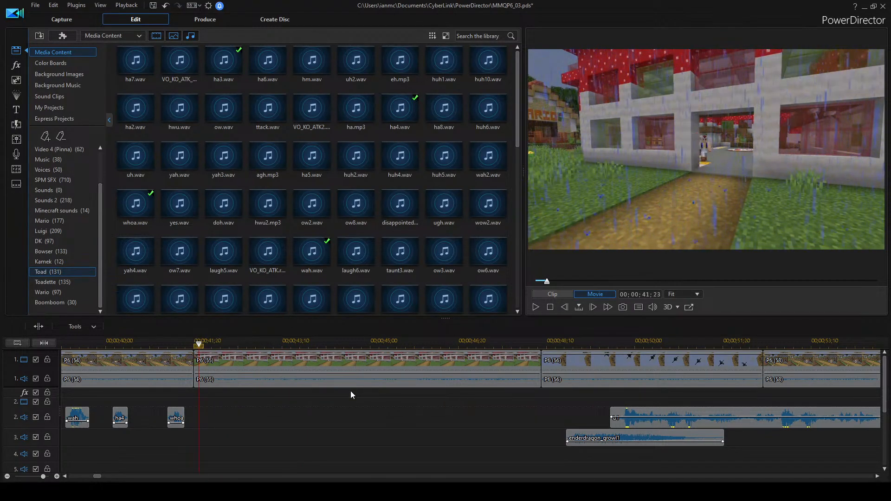
key(space)
key(space)
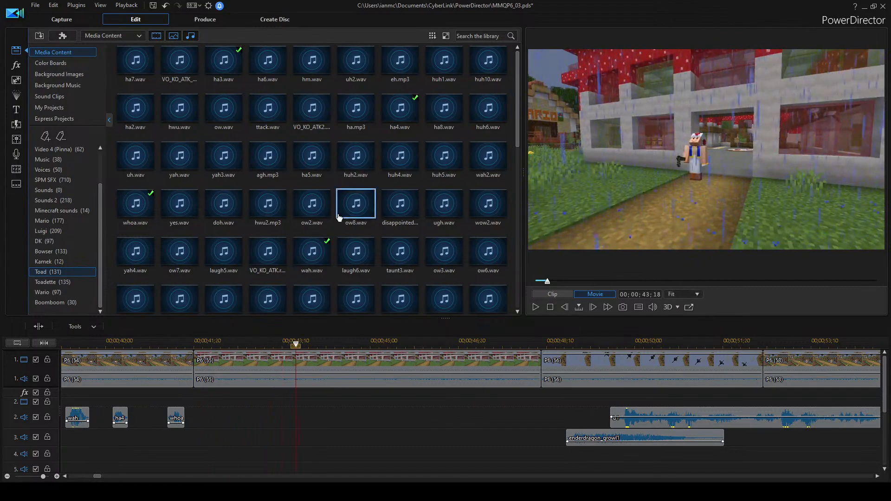
Compare Toad's huh, doh, yes, ow2, disappointed, ugh, ha5 and VO_KO_ATK2 clips to choose a sound for P6 (55).
click(355, 157)
click(409, 157)
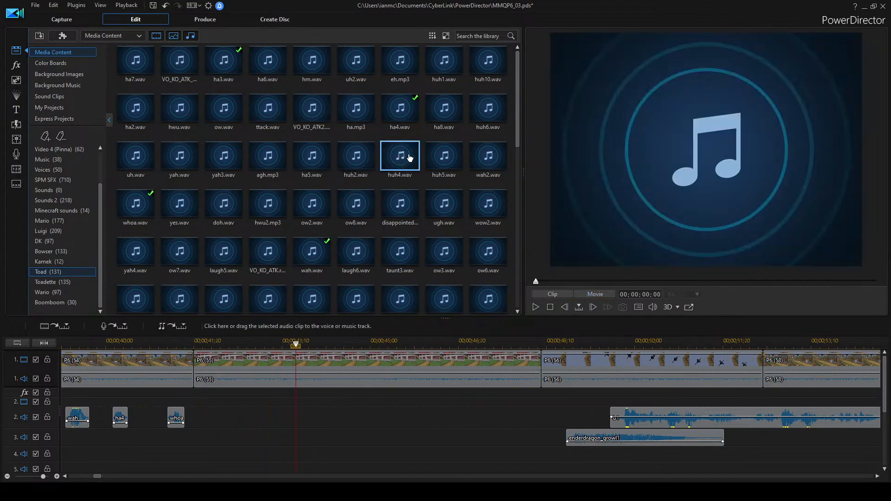
click(226, 207)
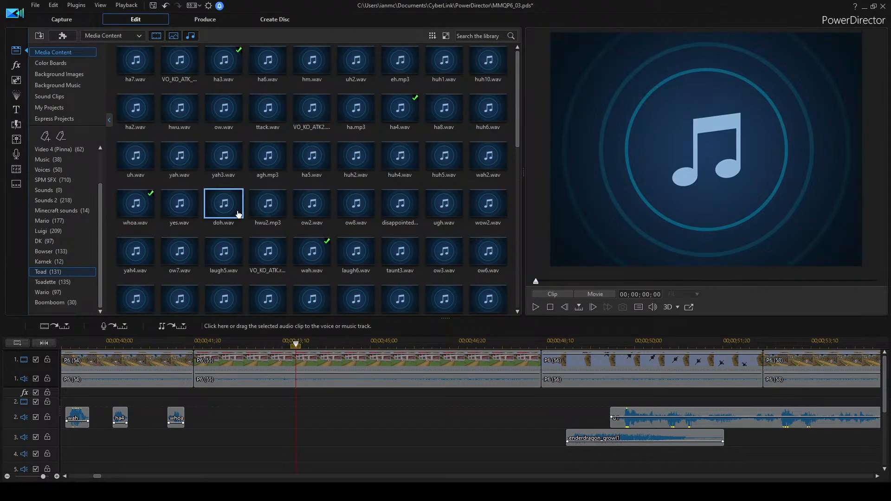
click(180, 218)
click(312, 216)
click(407, 205)
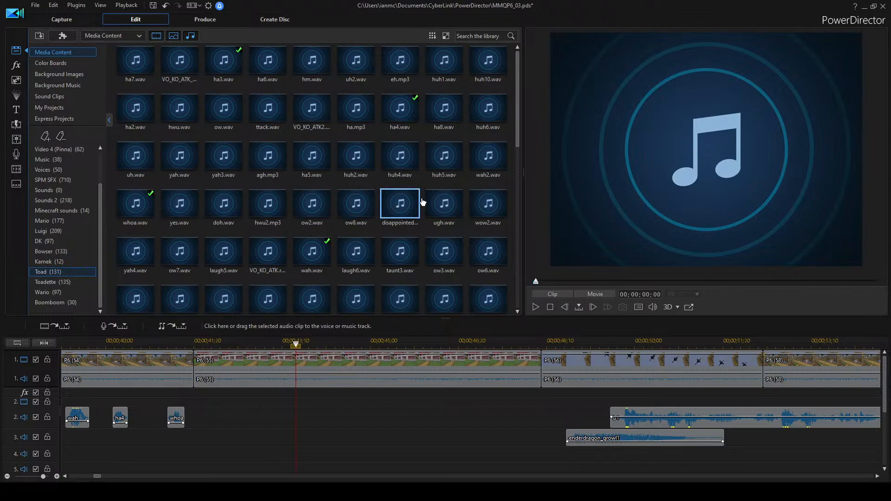
click(438, 202)
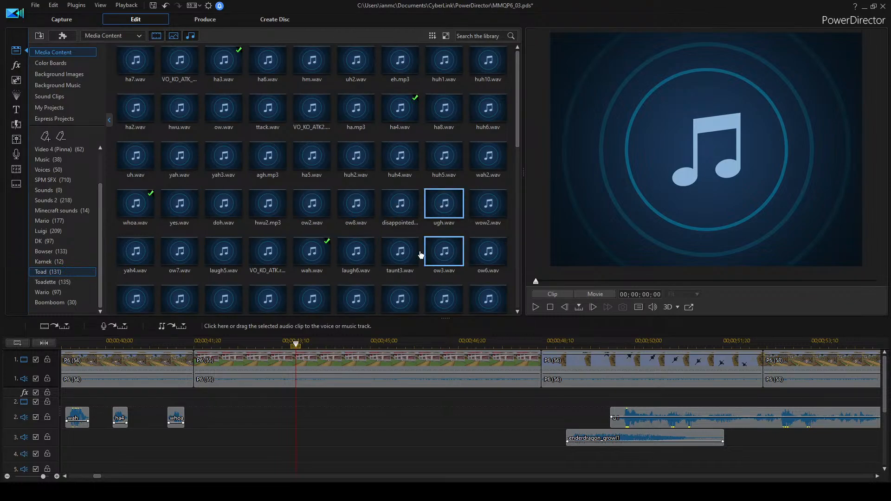
click(310, 161)
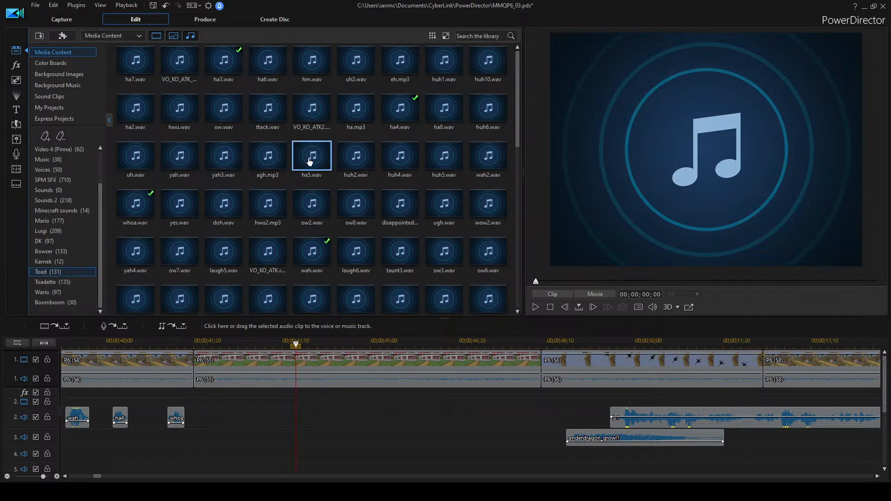
click(313, 111)
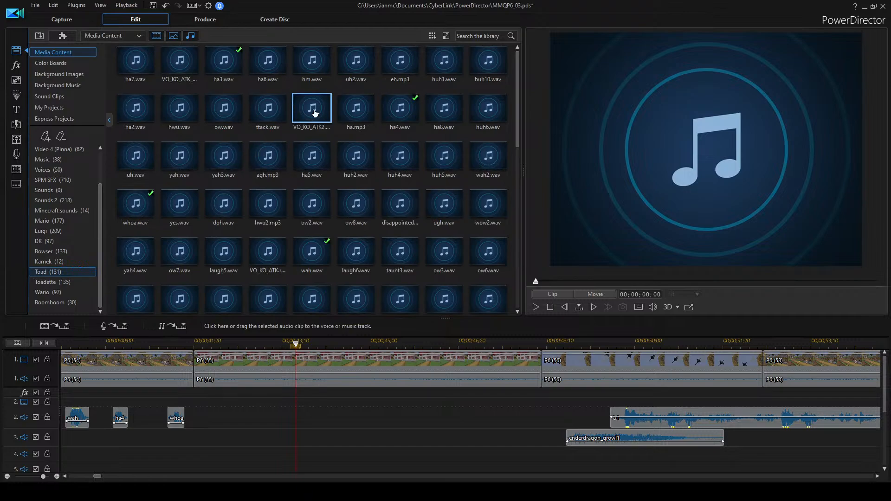
Place the VO_KO_ATK2 clip on audio track 2 in the first half of P6 (55) and check it in playback.
drag(314, 113, 292, 418)
click(269, 366)
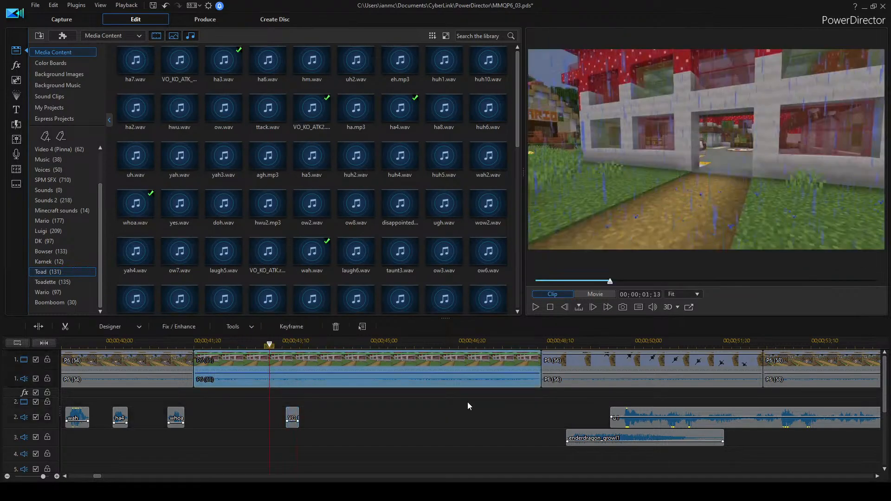
click(450, 395)
key(space)
key(space)
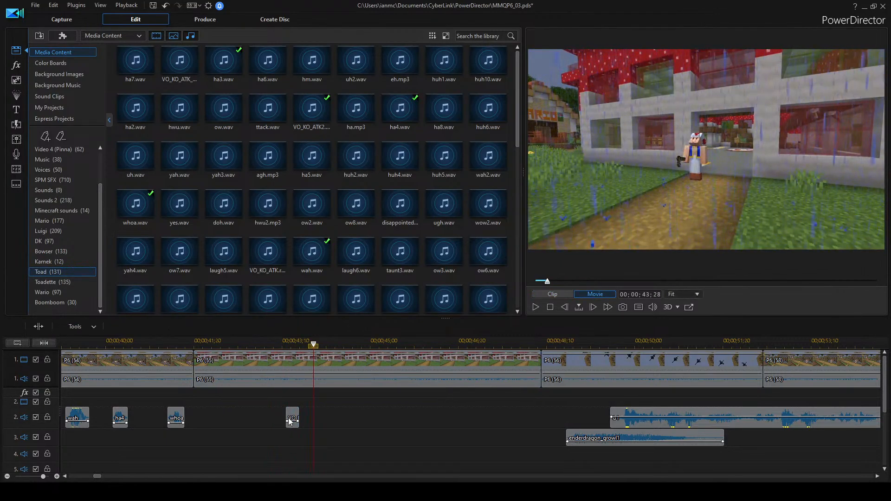
Shift the VO_KO_ATK2 clip slightly earlier on audio track 2 and check it in playback.
drag(288, 418, 280, 418)
click(259, 375)
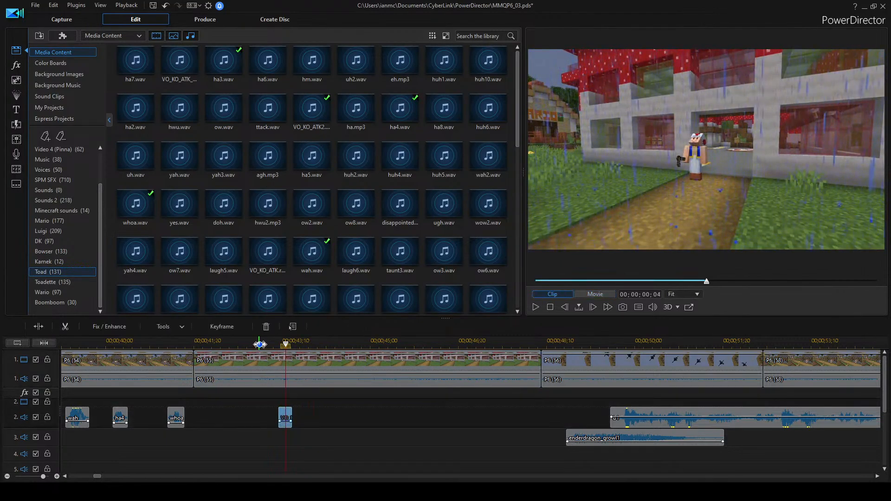
click(375, 436)
key(space)
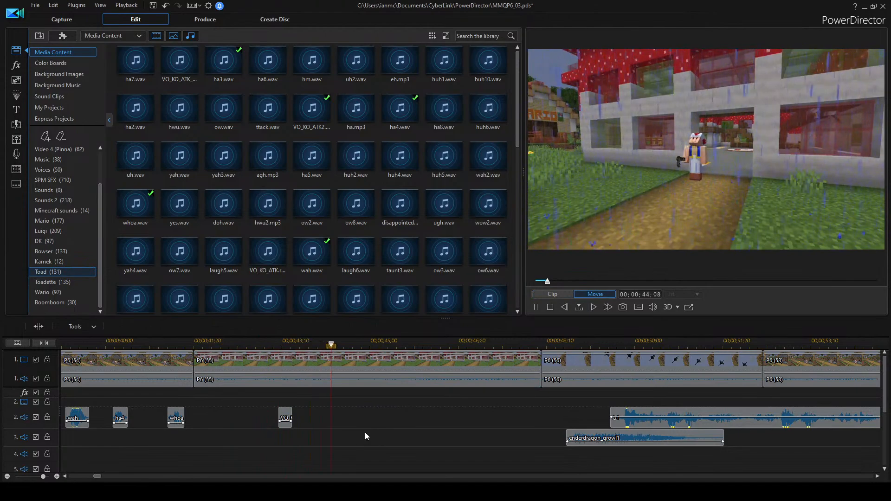
key(space)
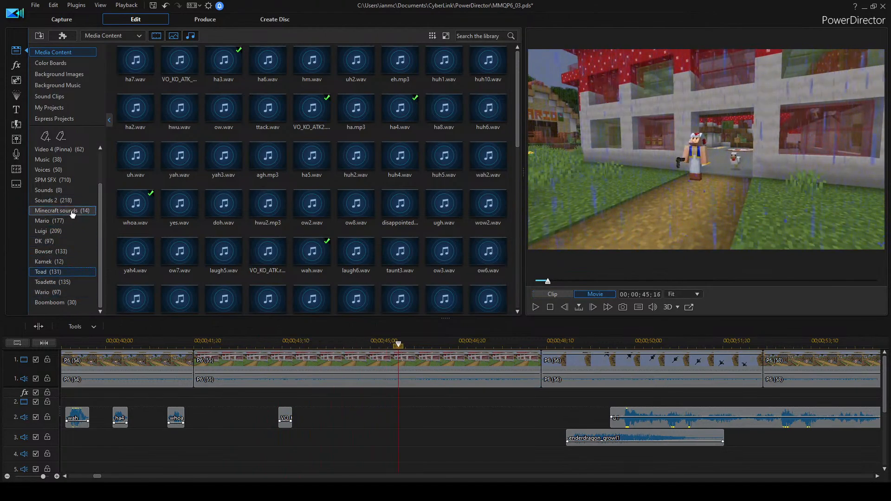
Add the chicken_say1, chicken_say2, chicken_say3, chicken_hurt and chicken_plop sounds to the Minecraft sounds library folder.
click(72, 211)
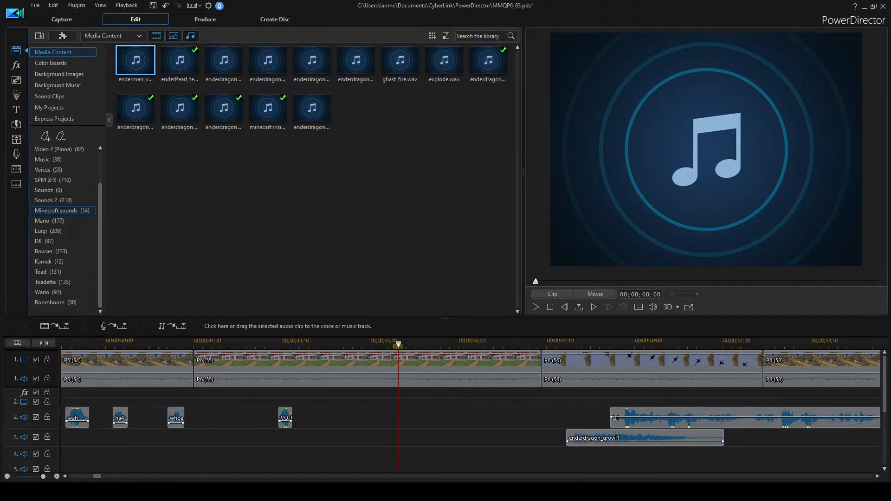
click(223, 65)
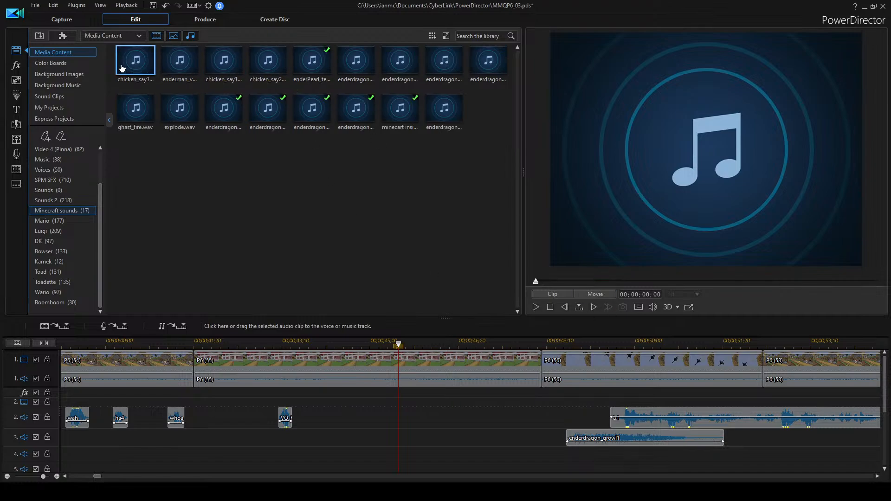
double_click(265, 62)
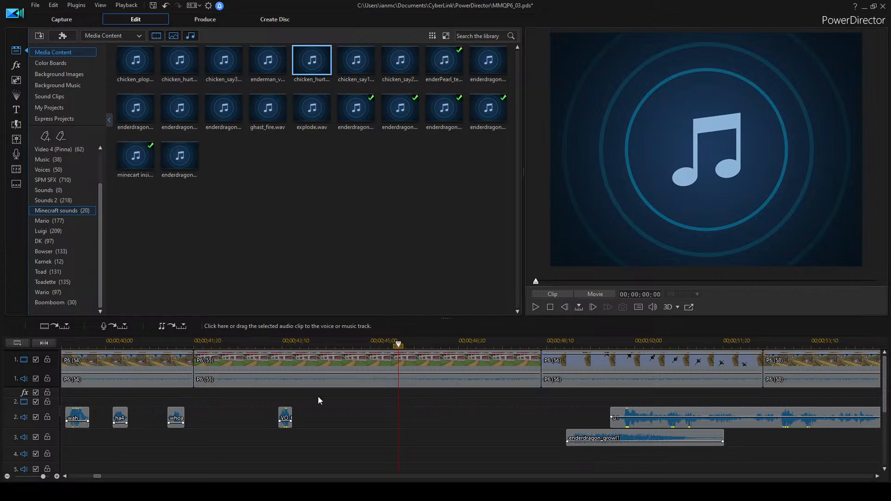
Compare the chicken_say3, chicken_plop and chicken_hurt sounds to choose one for the chicken in P6 (55).
double_click(236, 82)
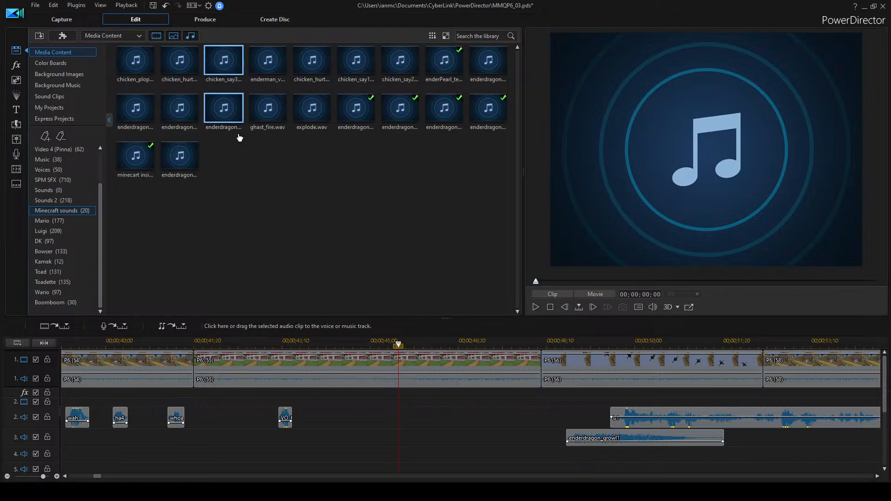
double_click(131, 62)
click(168, 64)
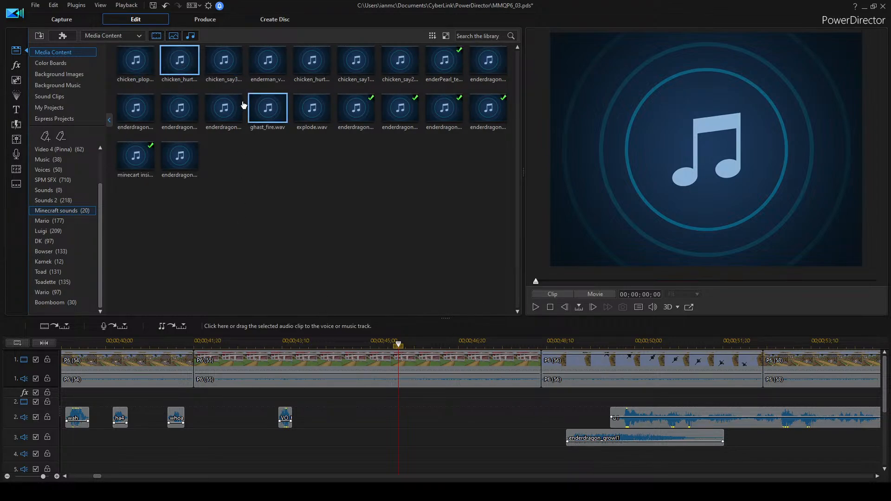
double_click(205, 68)
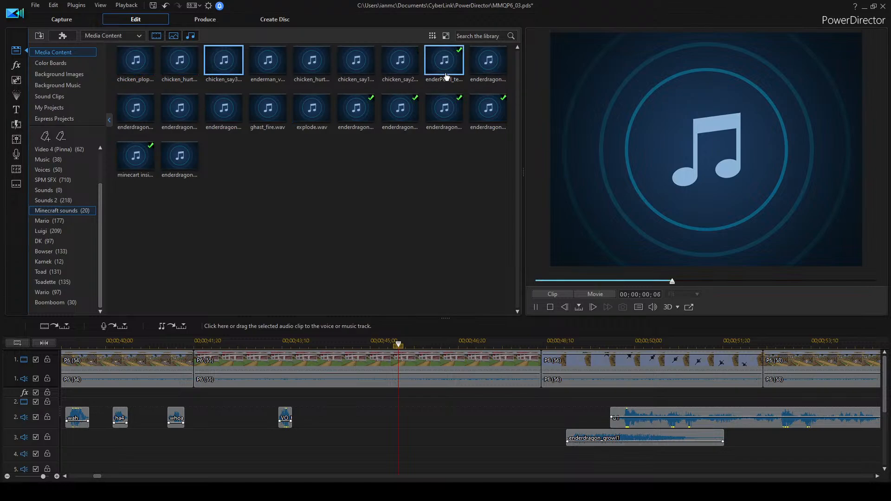
Place the chicken_say3 clip on audio track 2 near the middle of P6 (55) and check it in playback.
drag(232, 65, 368, 419)
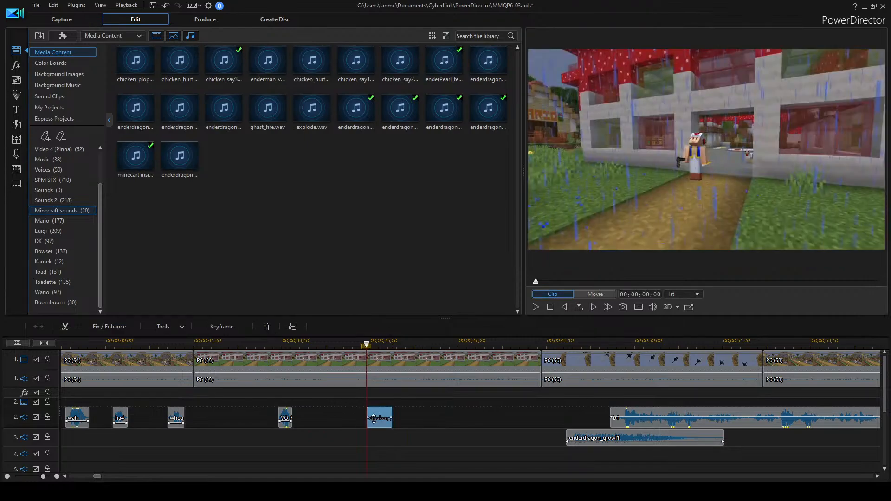
click(437, 416)
key(space)
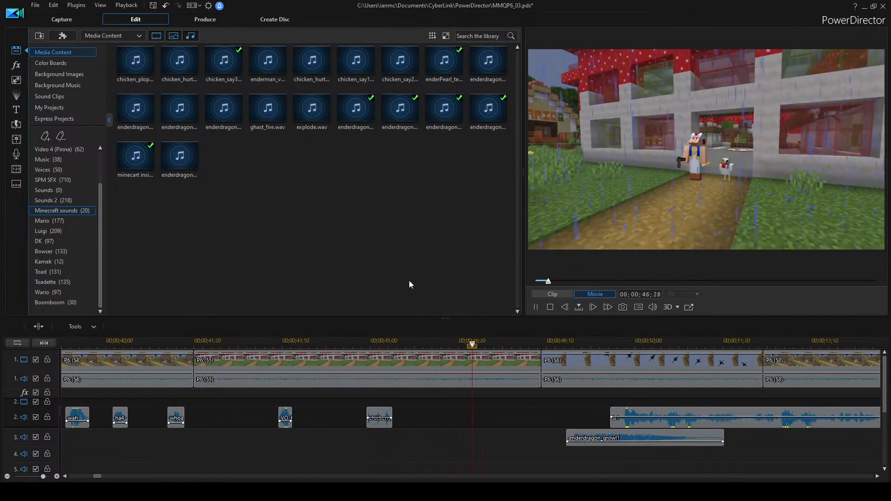
Preview the chicken_say1 and chicken_say2 sounds, and return the playhead to just before the chicken clip in P6 (55).
click(368, 60)
click(401, 61)
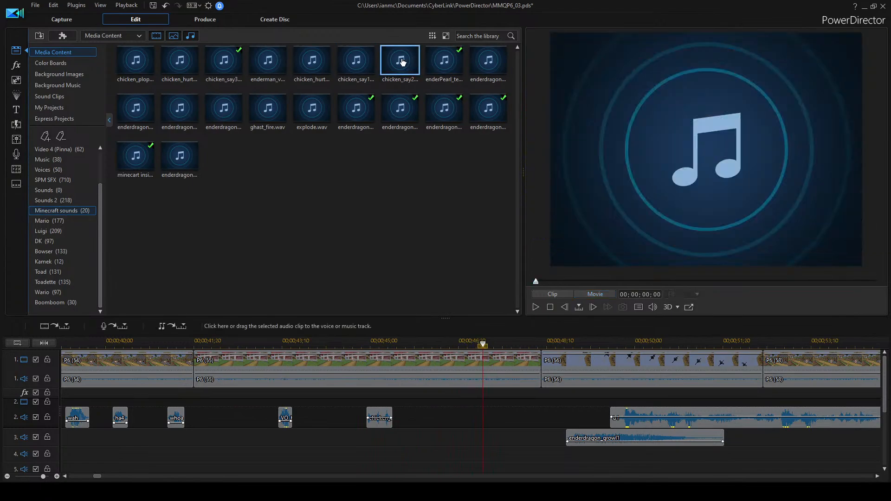
ctrl+click(352, 74)
click(357, 343)
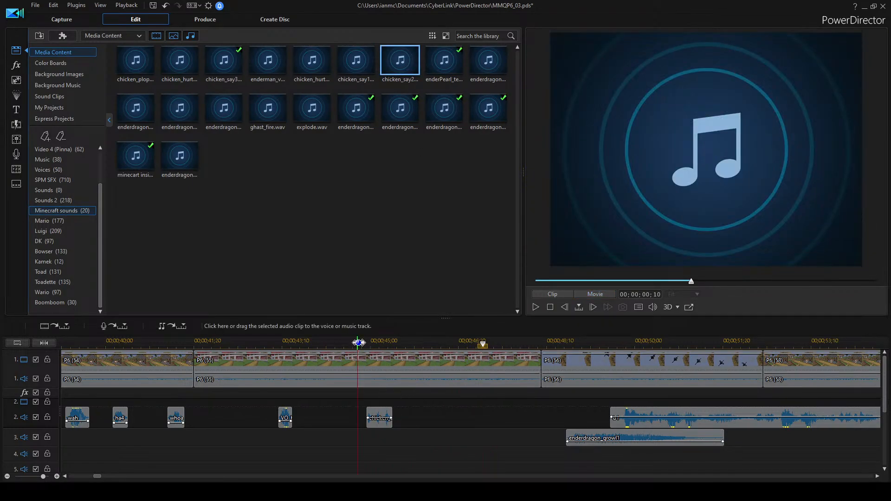
Play the scene where the chicken appears and audition the chicken_say1 and chicken_say2 sounds.
scroll(383, 417, right, 2)
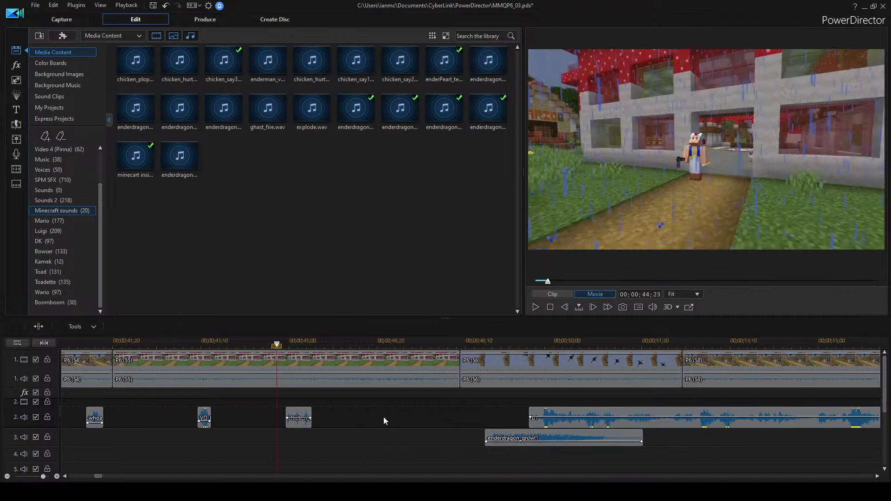
key(space)
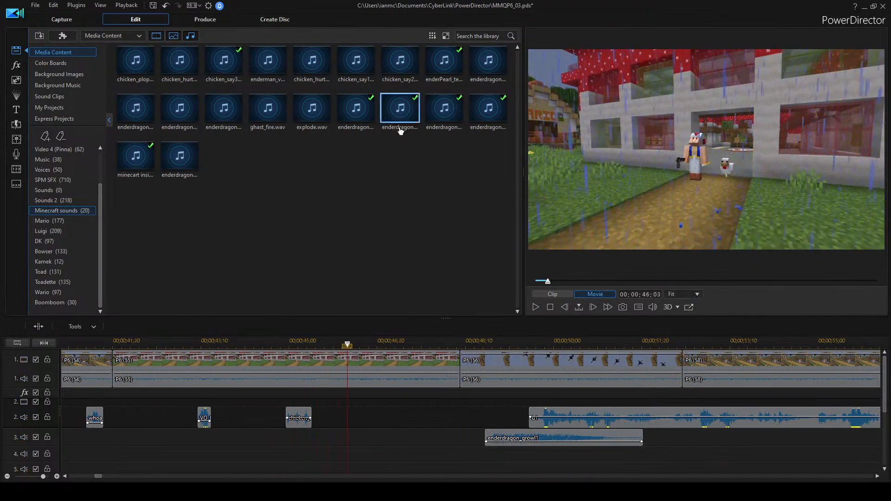
scroll(464, 396, up, 2)
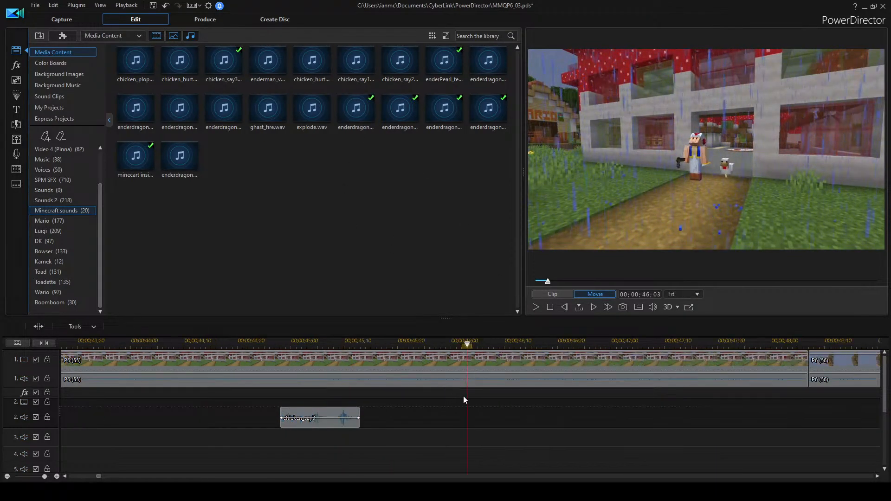
double_click(360, 68)
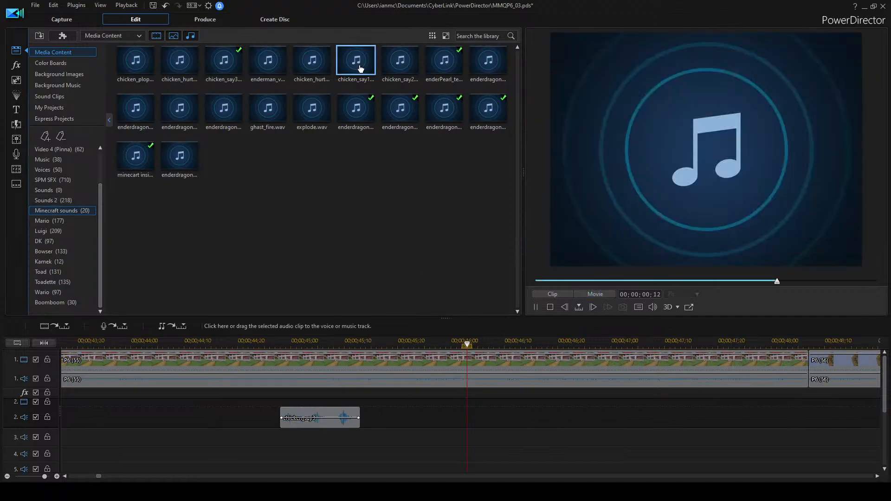
double_click(395, 73)
Copy the chicken_say3 clip and paste it on audio track 2 at 00;00;46;08.
click(323, 417)
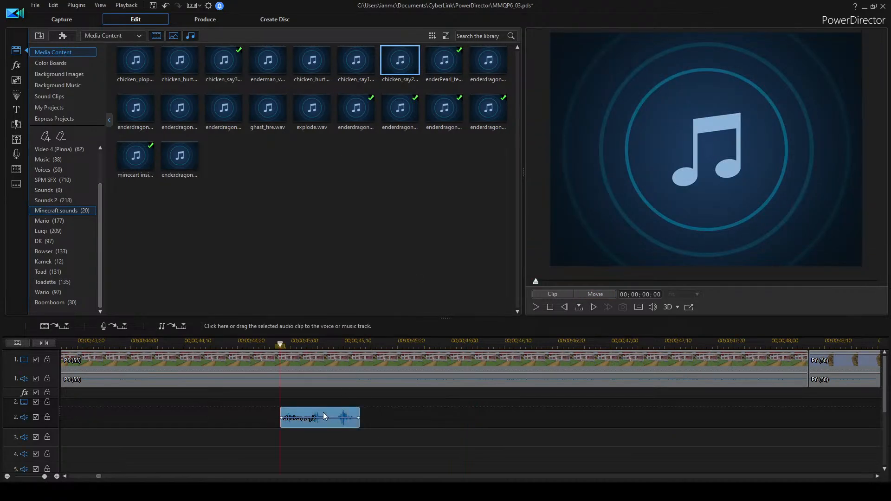
key(space)
click(310, 413)
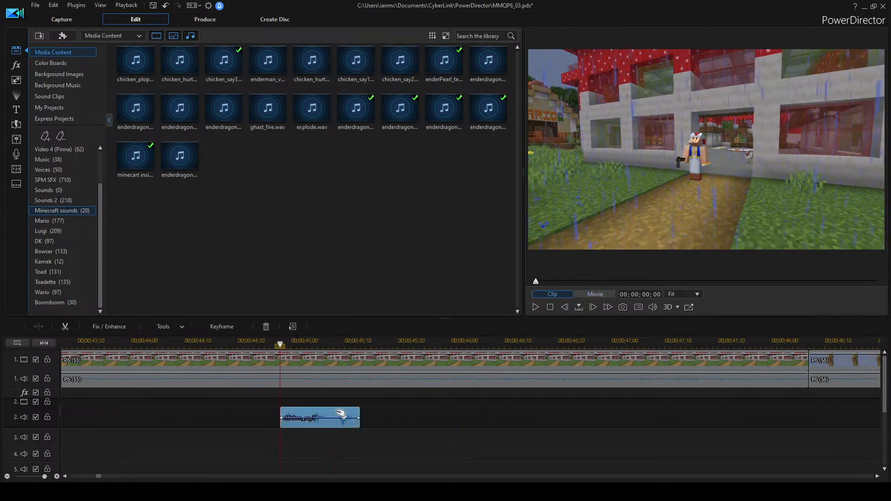
click(493, 341)
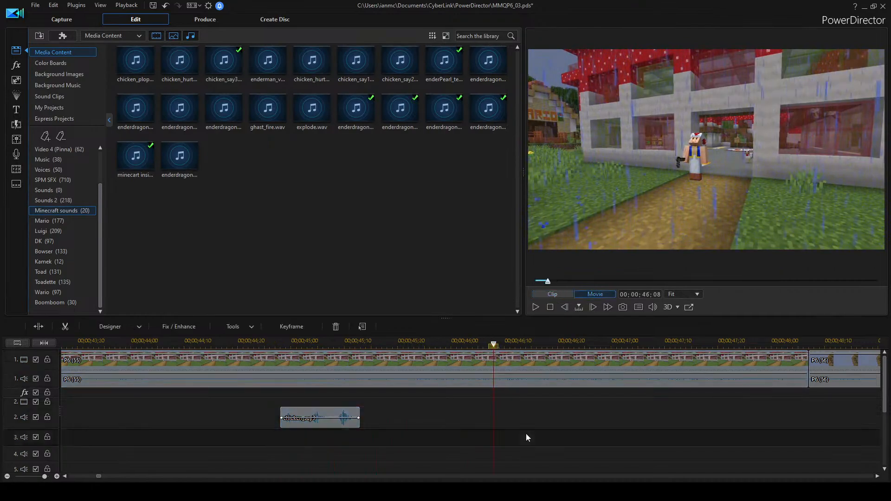
click(527, 422)
key(ctrl+v)
key(space)
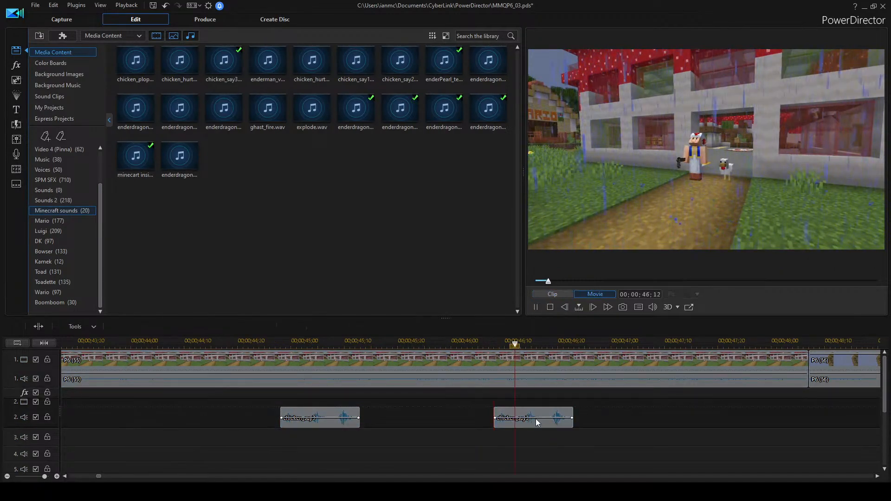
Cut the pasted chicken_say3 copy down to its first 5 frames and place it at about 00;00;46;19.
click(547, 417)
key(space)
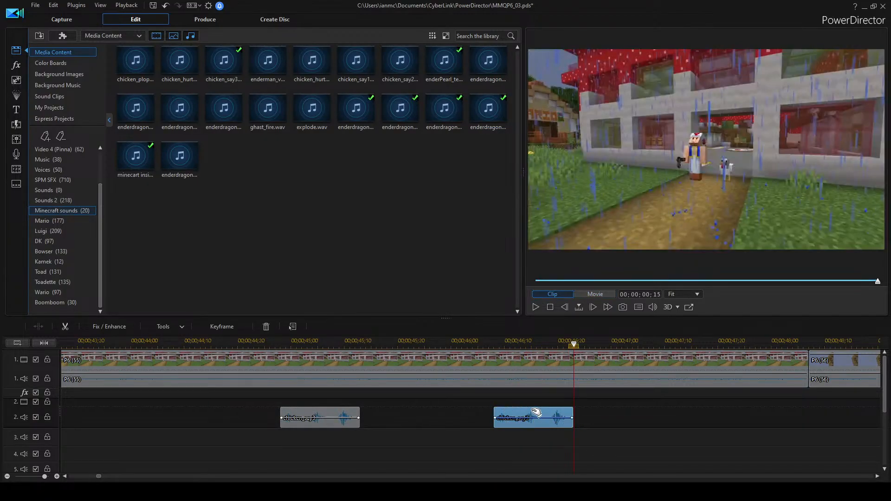
click(528, 422)
click(522, 425)
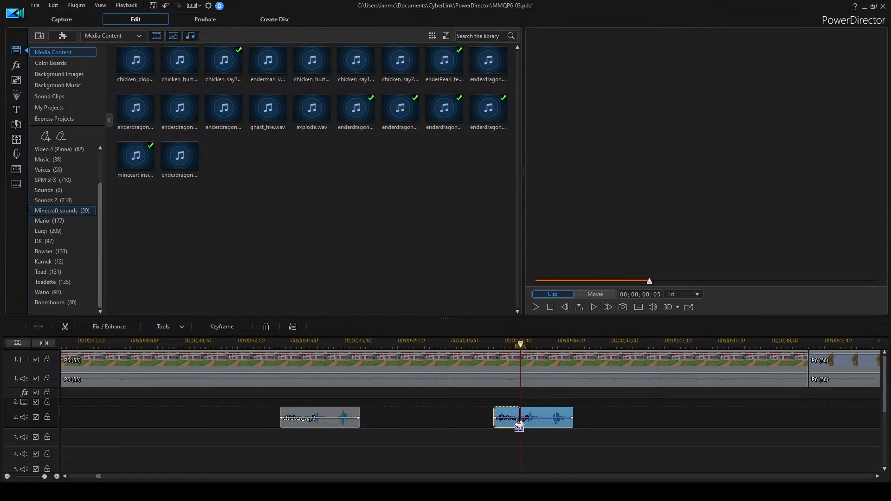
drag(508, 413, 566, 415)
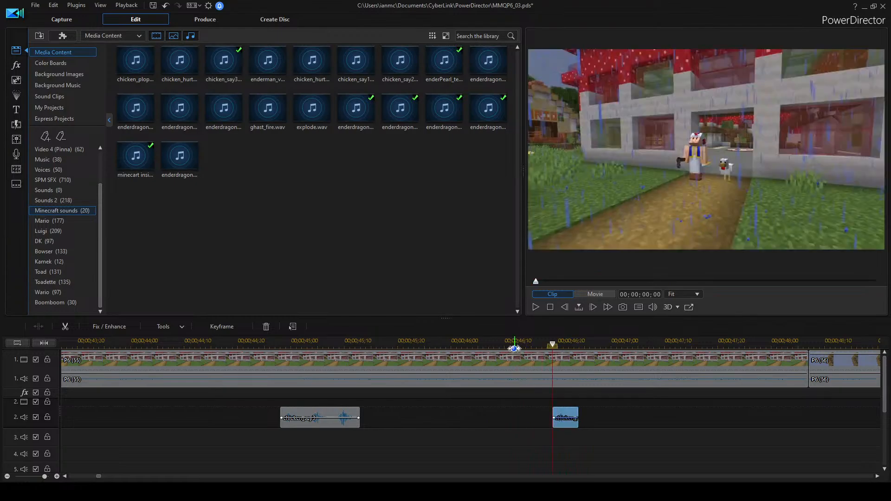
Shift the short chicken clip to about 00;00;47;06 and check its timing in playback.
click(519, 364)
click(655, 431)
key(space)
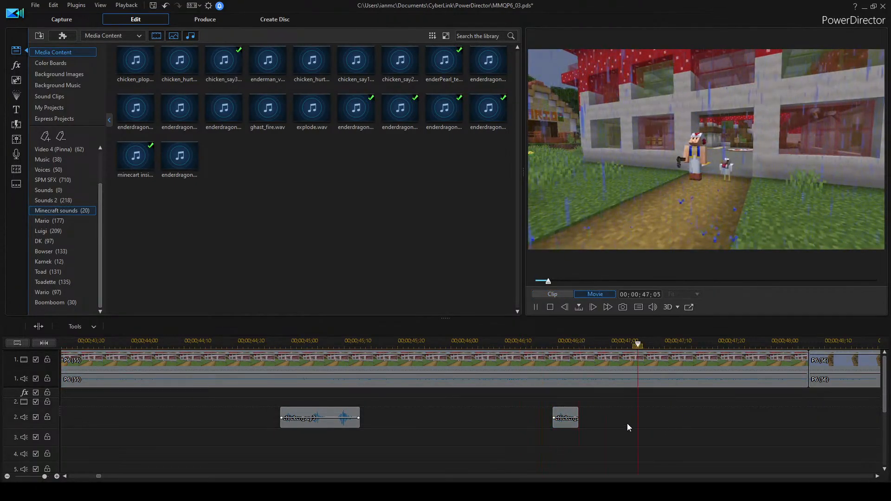
drag(570, 419, 660, 418)
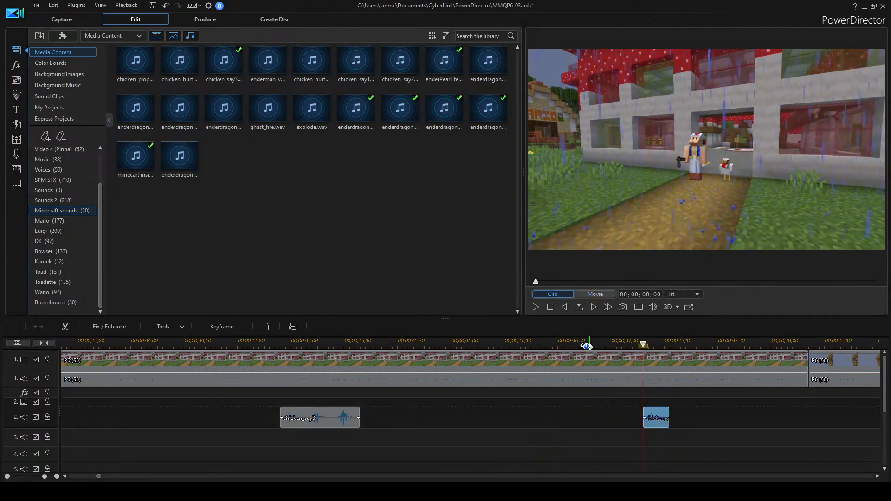
click(734, 433)
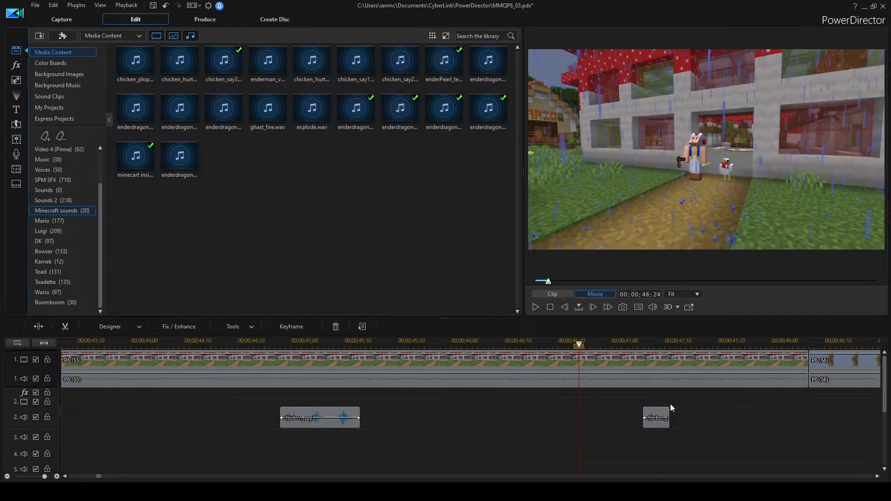
key(space)
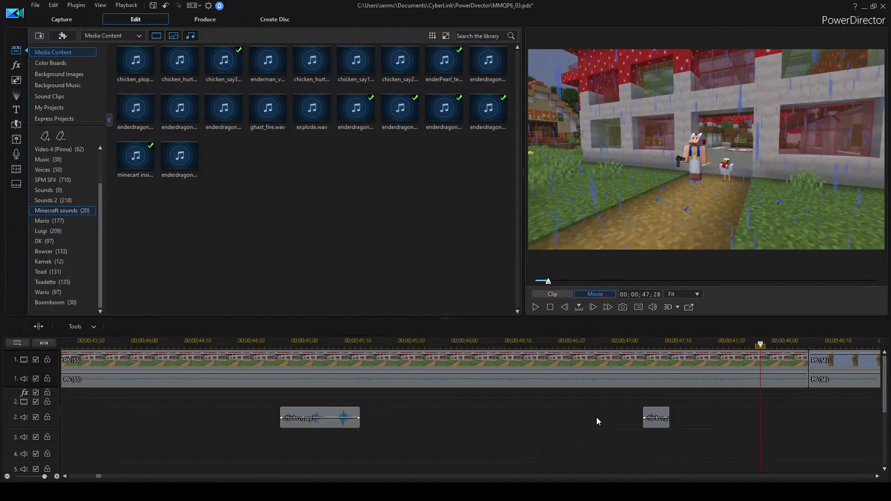
Raise the volume of both chicken clips together, and bring the first clip's volume partly back down.
click(656, 417)
ctrl+click(327, 423)
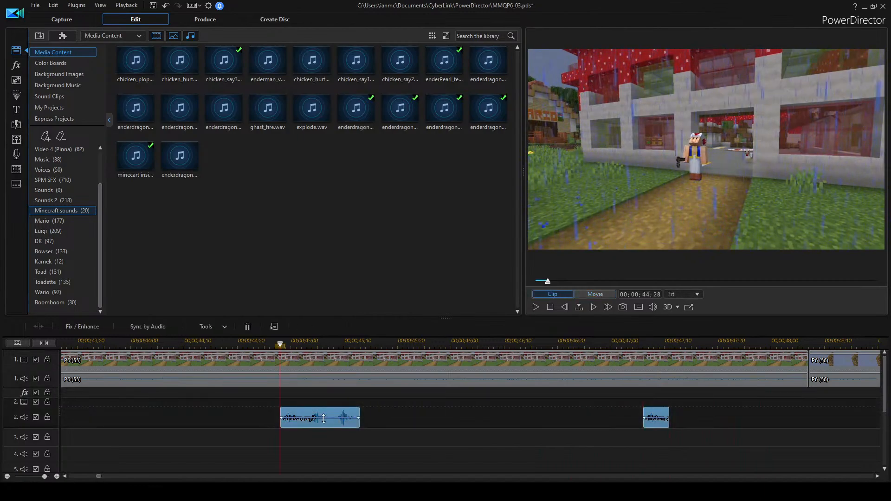
click(422, 413)
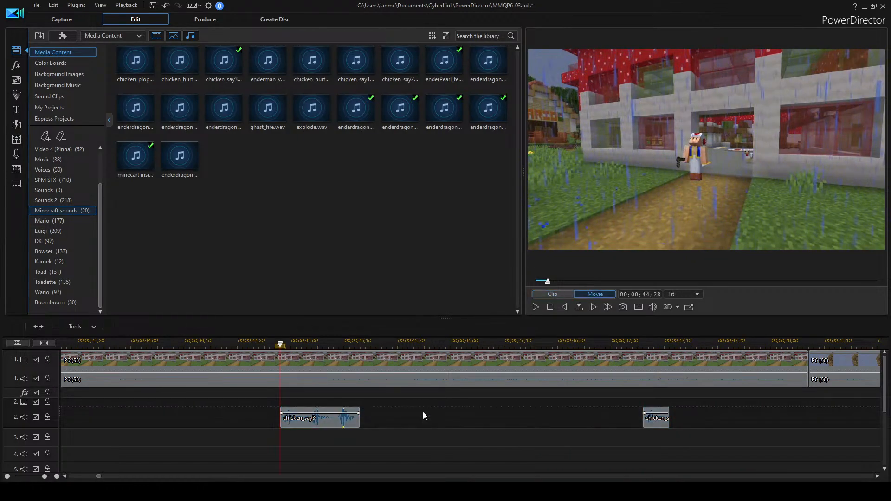
click(331, 421)
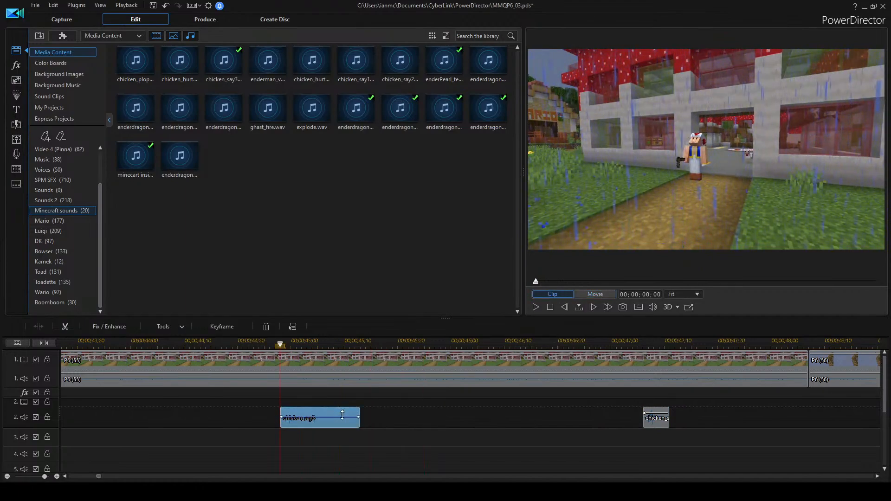
click(409, 410)
key(space)
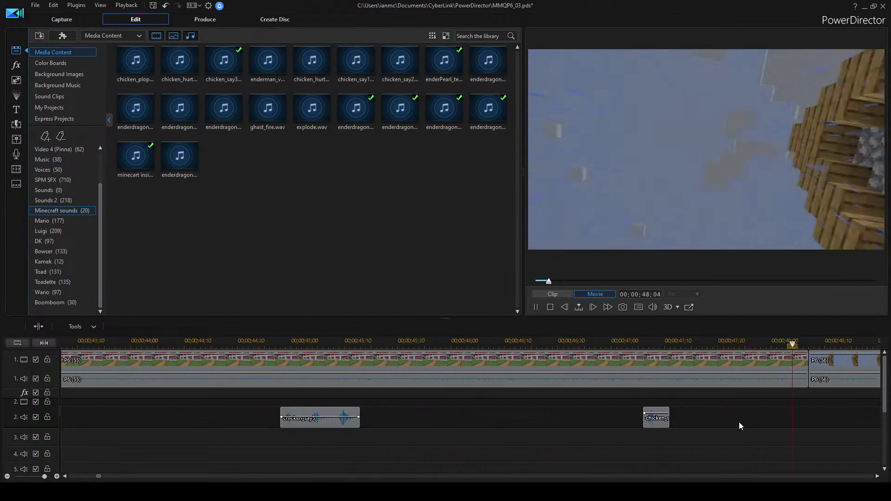
Nudge the short chicken clip to about 00;00;47;10 and play the scene from near the start of clip P6 (55).
drag(655, 422, 676, 418)
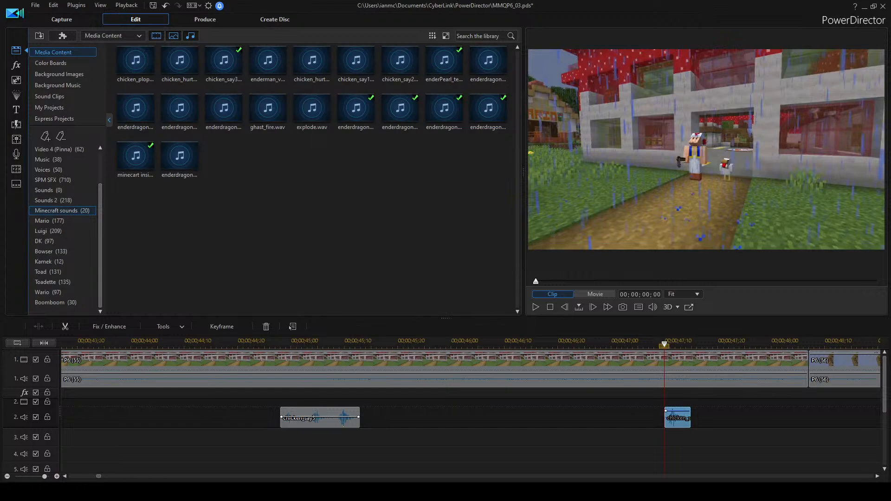
scroll(471, 413, down, 1)
scroll(470, 413, left, 3)
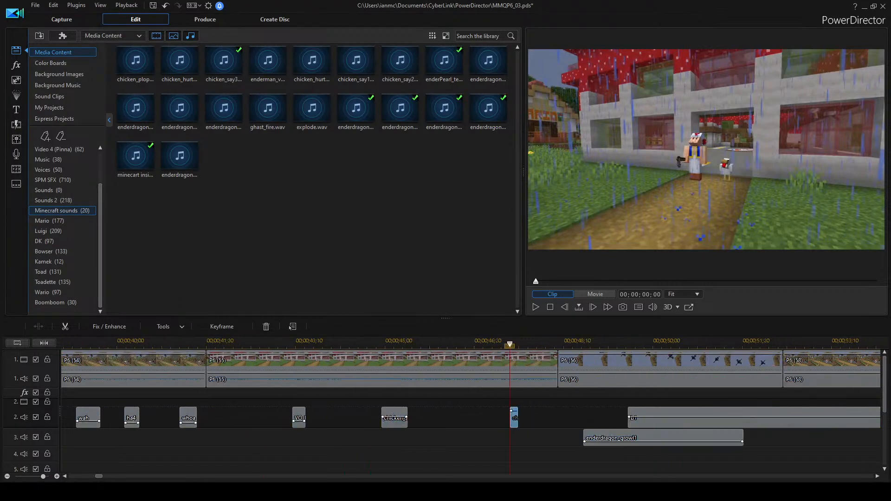
click(219, 344)
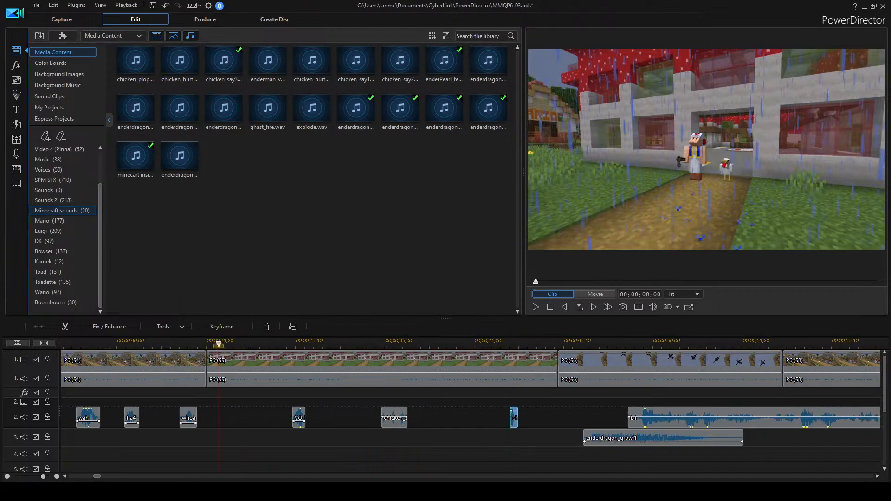
key(space)
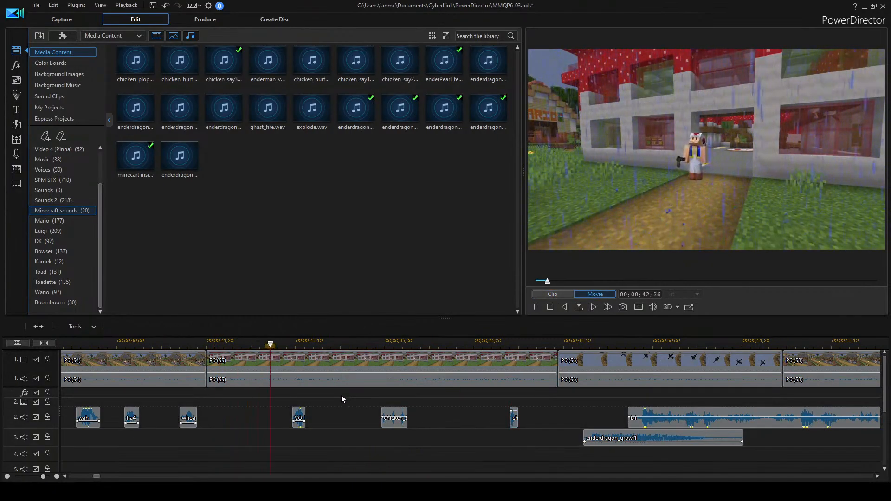
key(space)
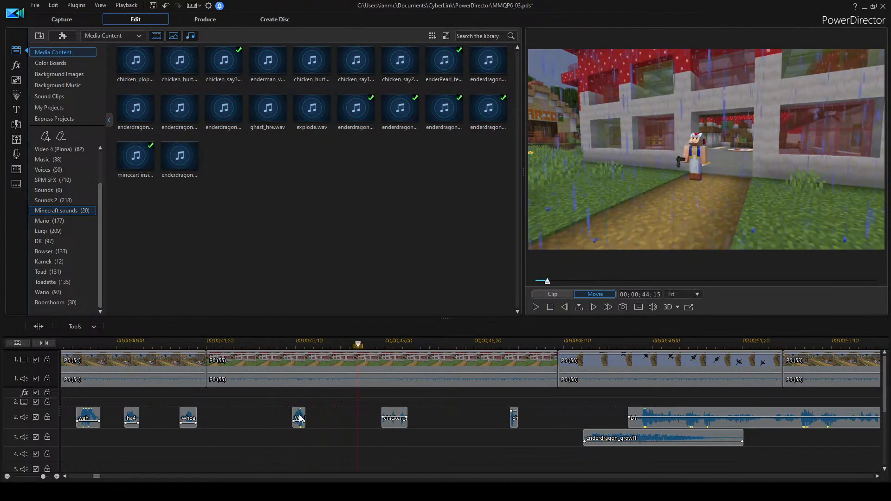
Move the VO voice clip on audio track 2 earlier to about 00;00;43;02 and replay that passage.
drag(299, 416, 288, 412)
click(278, 344)
click(383, 427)
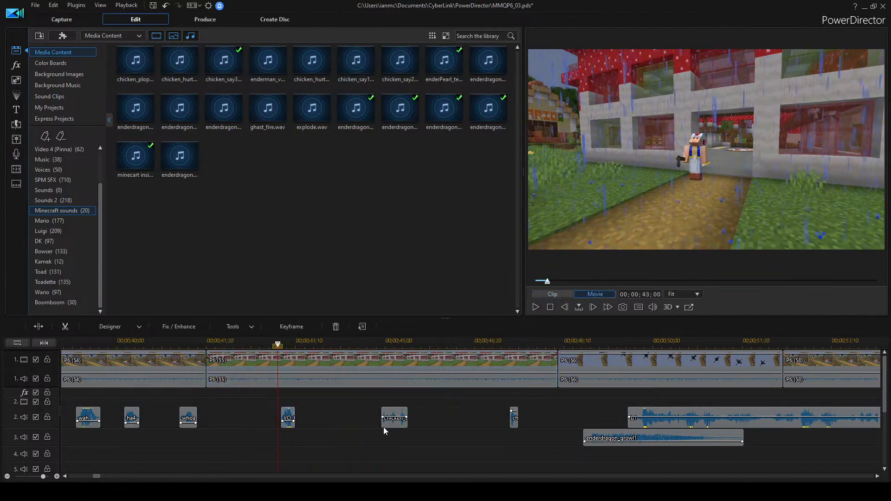
click(331, 449)
key(space)
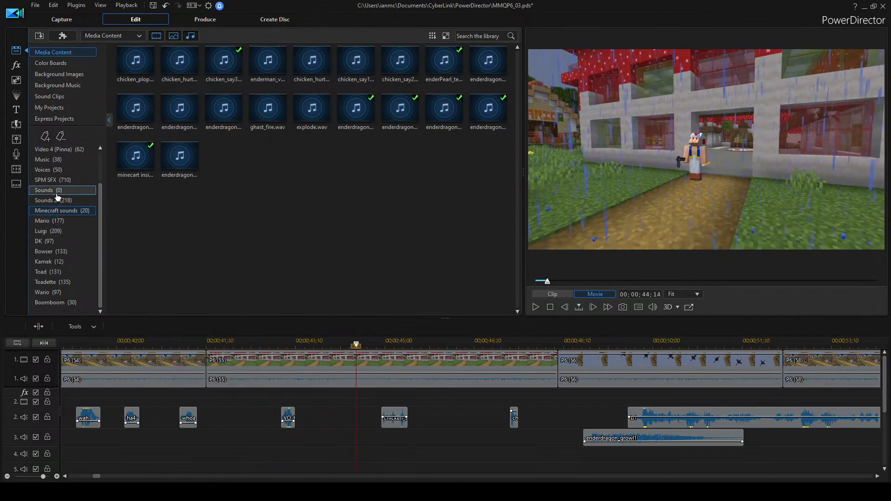
Browse the Toad sound collection for a frightened voice, checking terrified3.wav and scared5.wav.
click(55, 272)
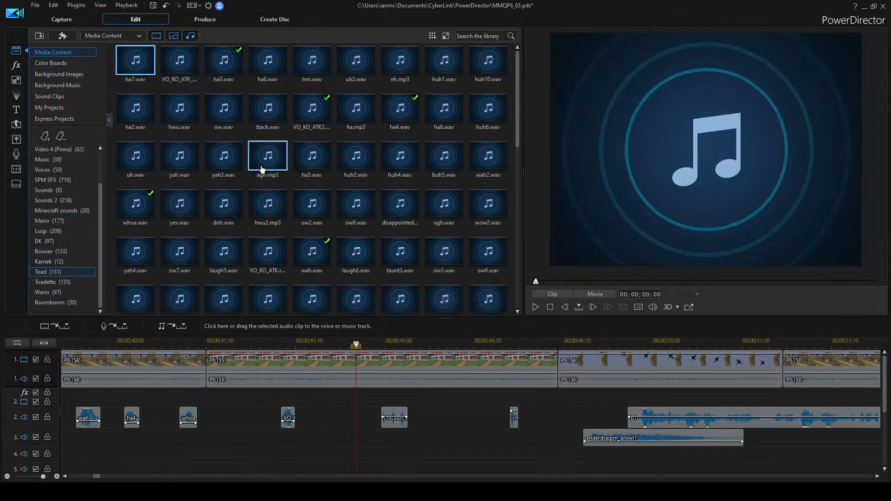
double_click(356, 206)
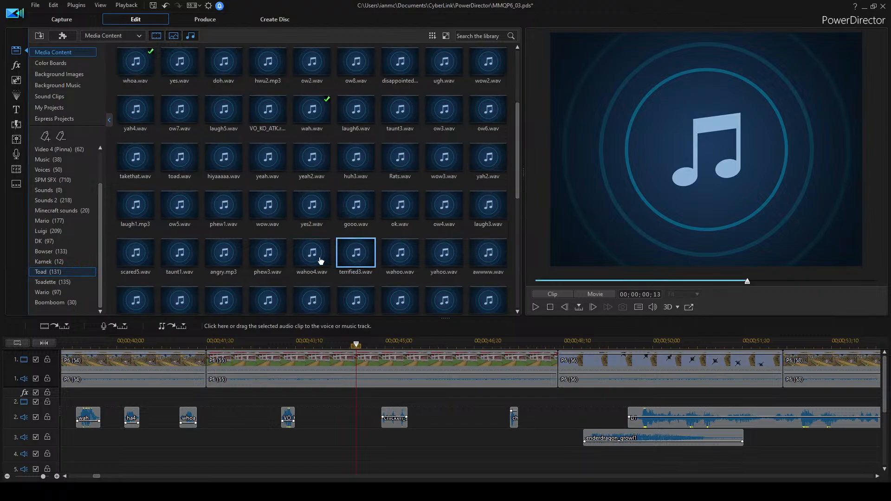
double_click(355, 257)
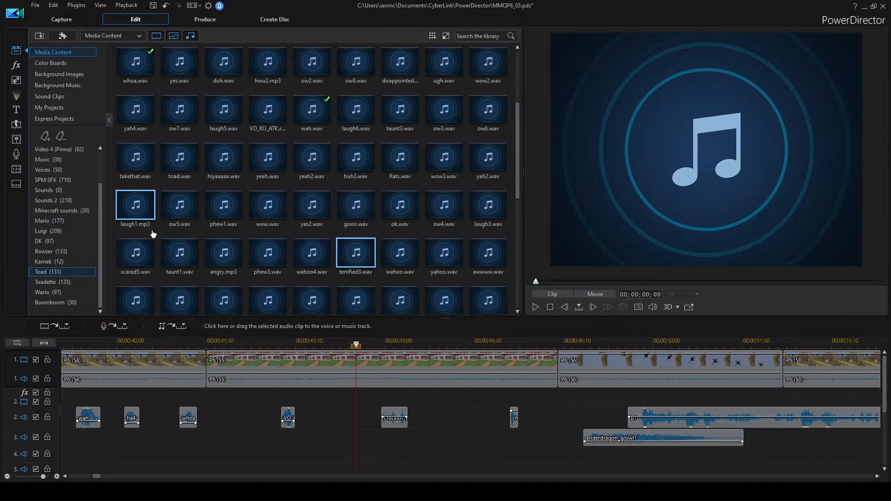
click(136, 255)
Search the Toad sounds for "scare" and audition scared3.mp3, scared4.wav and scared6.wav.
click(488, 36)
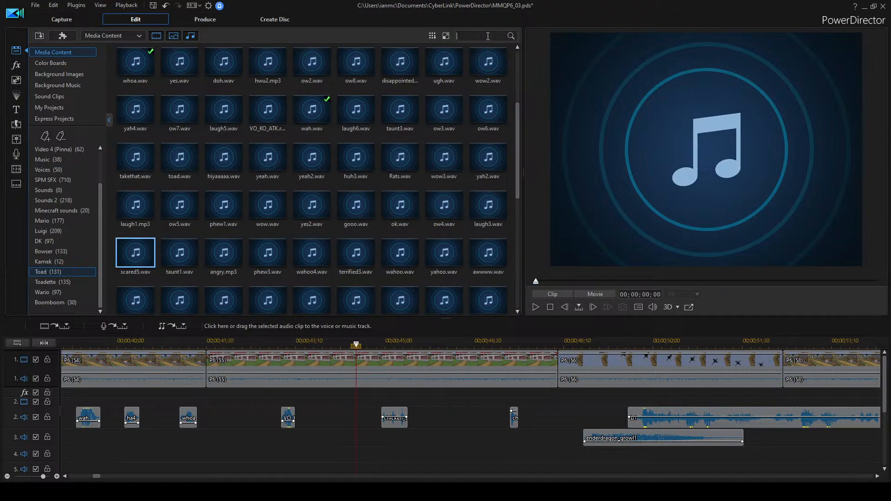
text(scare)
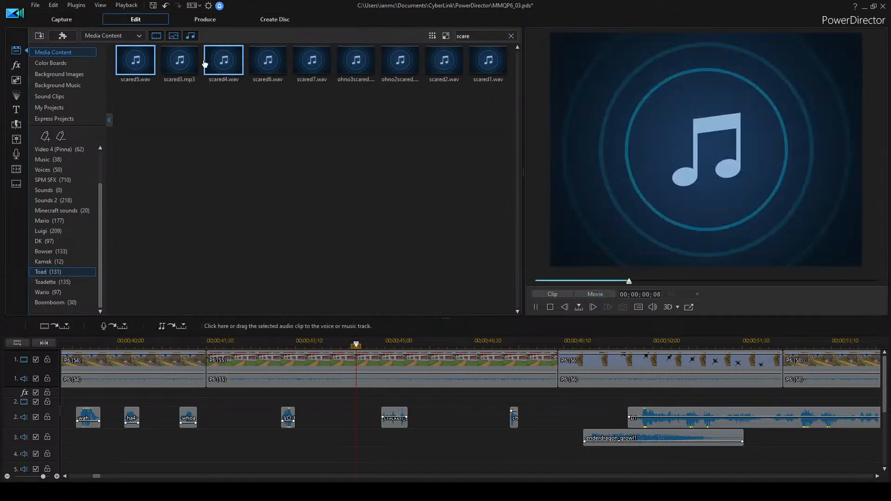
double_click(188, 71)
double_click(188, 70)
double_click(220, 69)
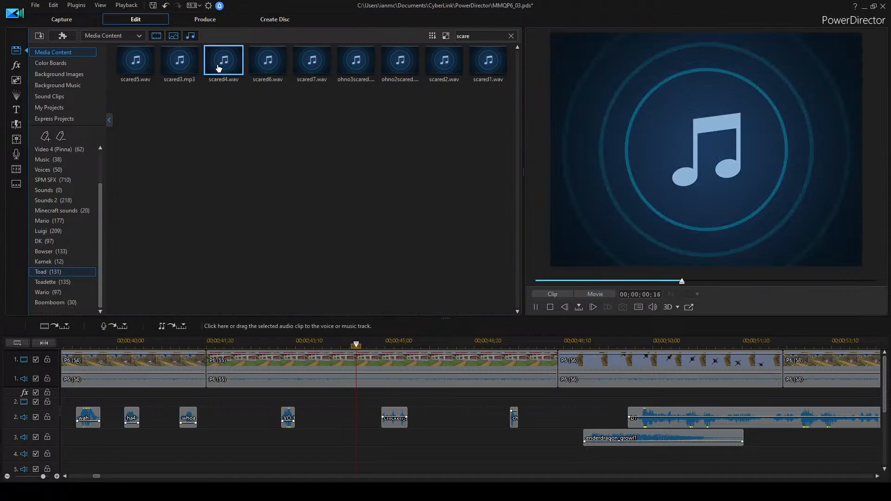
double_click(278, 70)
Add scared6.wav to audio track 2 after the VO voice clip, starting at about 00;00;43;18.
drag(268, 69, 303, 418)
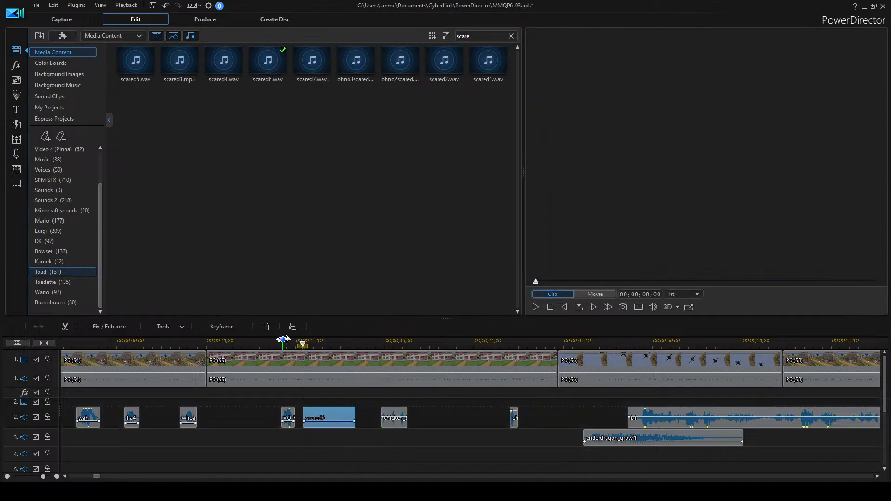
click(282, 339)
click(372, 391)
key(space)
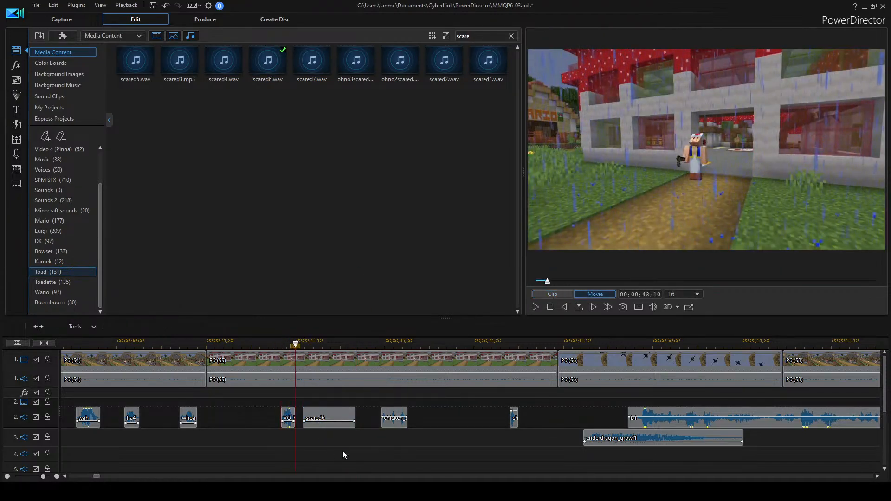
drag(327, 418, 334, 418)
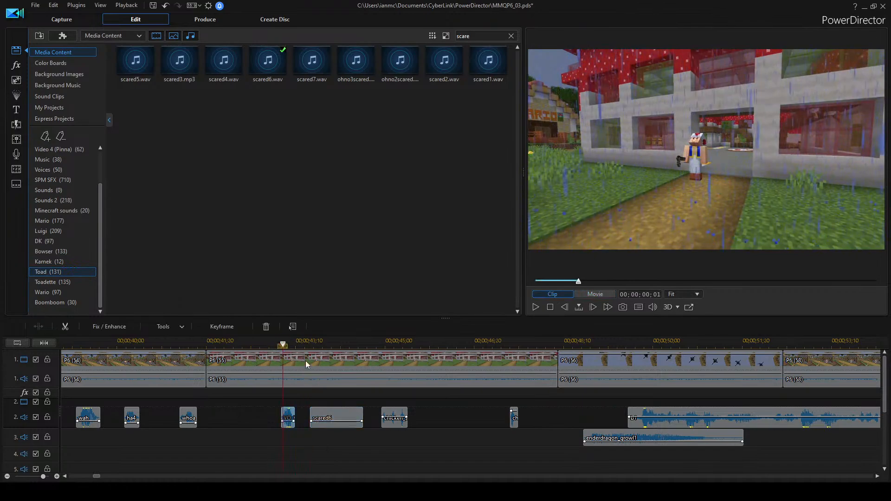
Move the scared6 clip on audio track 2 to start at about 00;00;43;26 and replay the passage.
click(351, 458)
key(space)
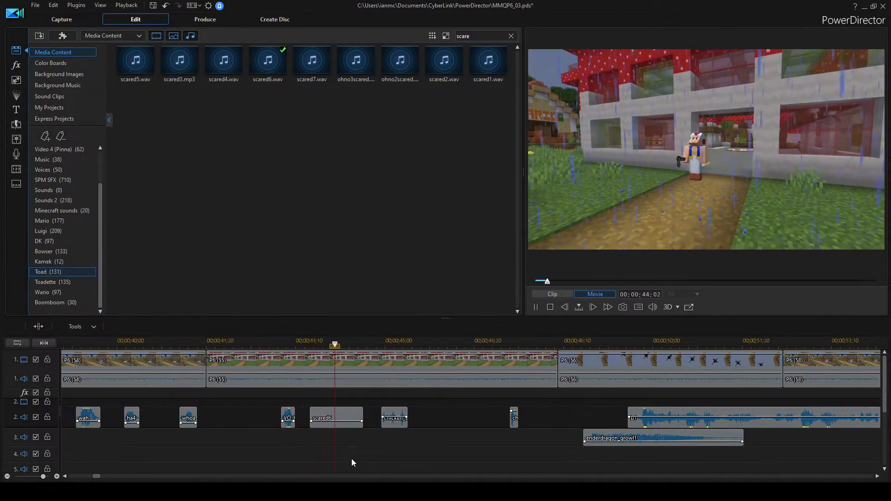
drag(319, 417, 334, 417)
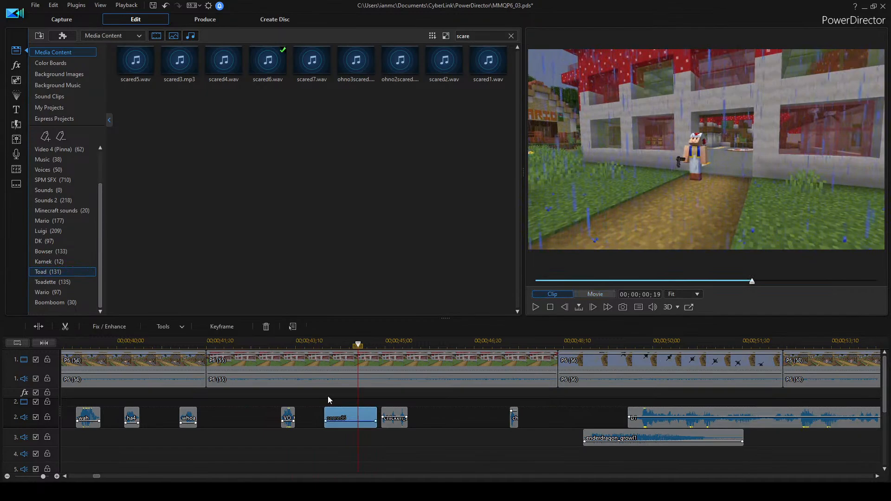
click(279, 348)
click(476, 436)
key(space)
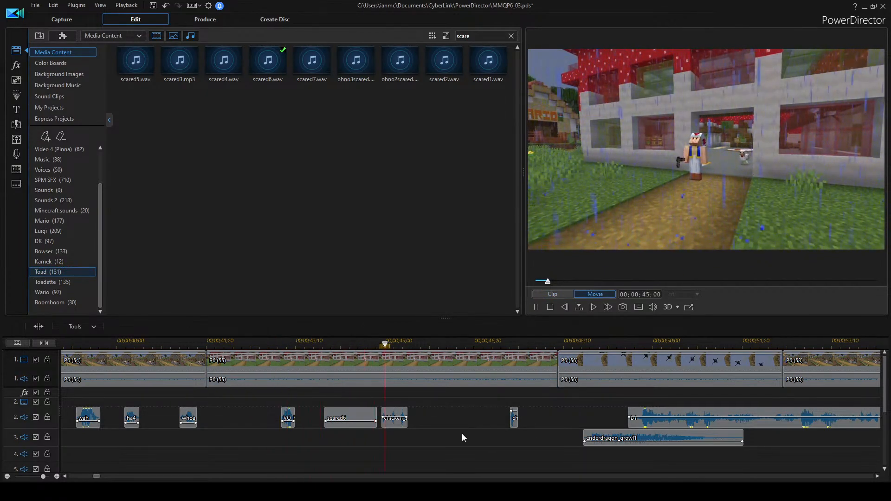
Shift the chicken sound right after scared6 to start at about 00;00;45;00 and play through to the dragon shot.
click(401, 416)
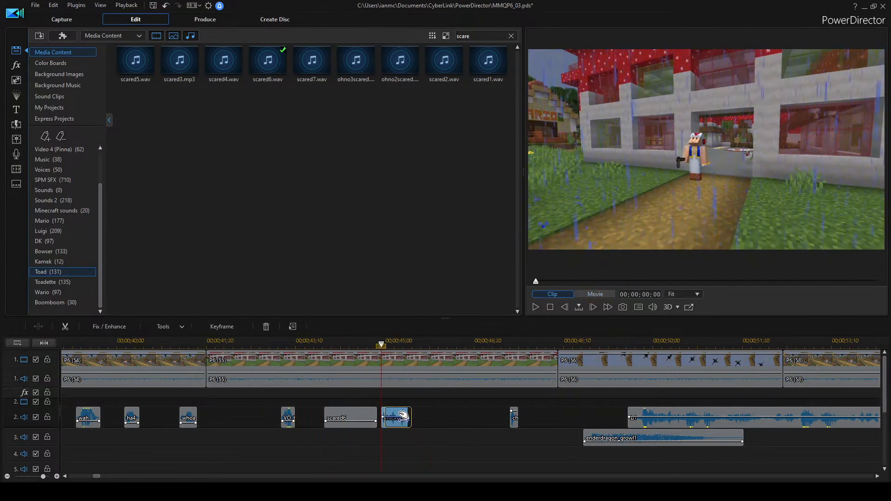
drag(403, 416, 403, 416)
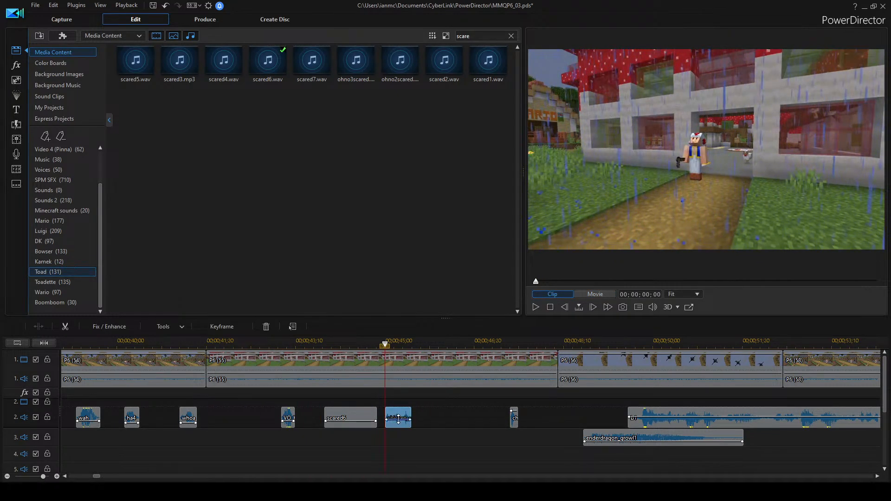
click(347, 338)
key(space)
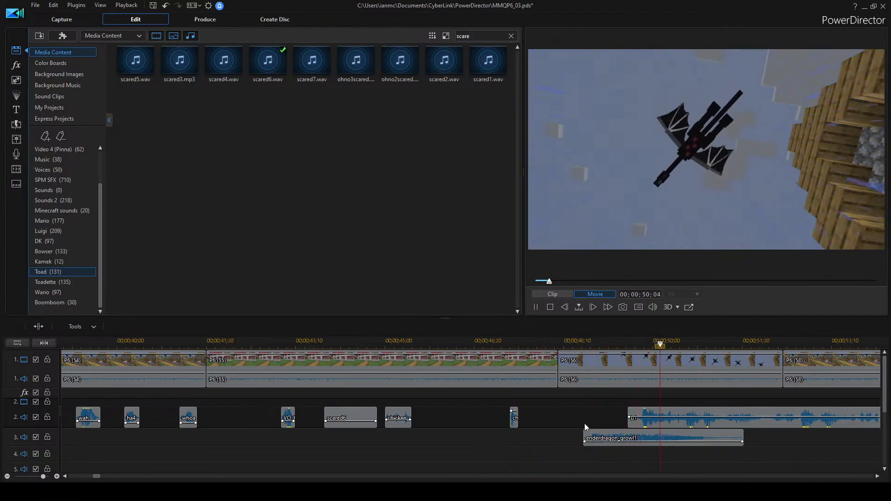
key(space)
Examine the audio placement around the dragon shot and the chicken sound at 00;00;48;14 and 00;00;44;29.
scroll(551, 414, down, 2)
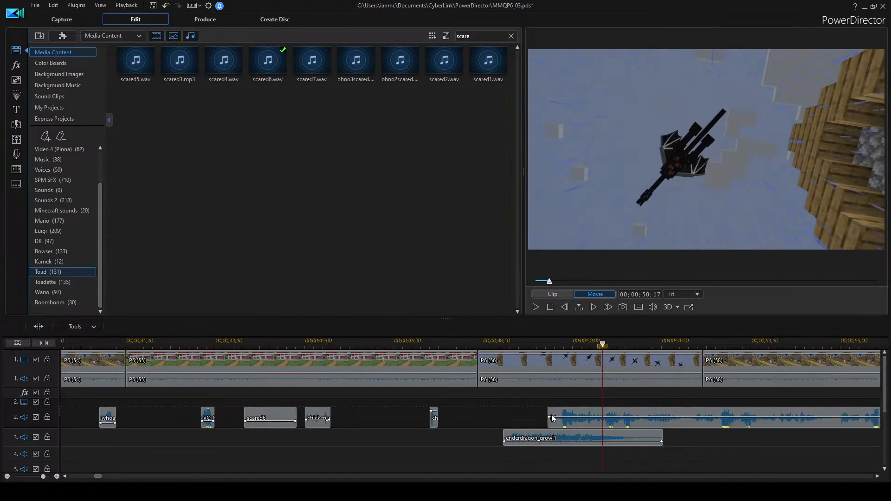
scroll(551, 413, down, 2)
scroll(551, 414, up, 2)
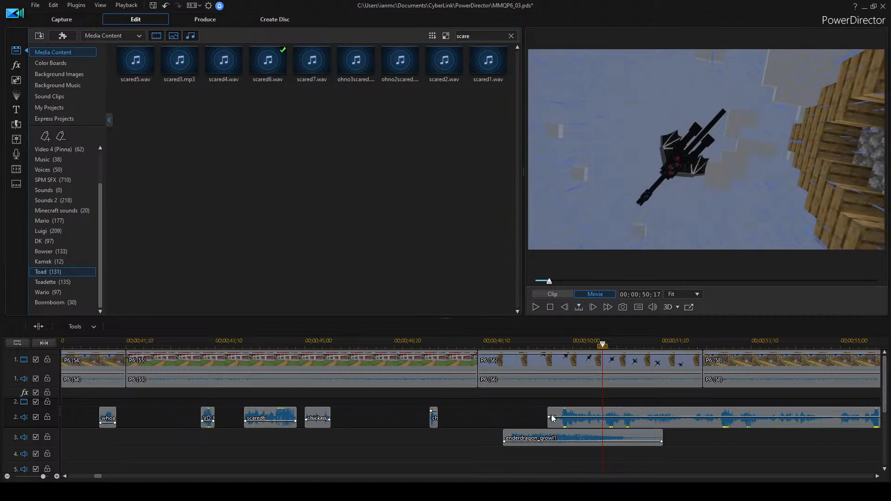
drag(497, 342, 490, 342)
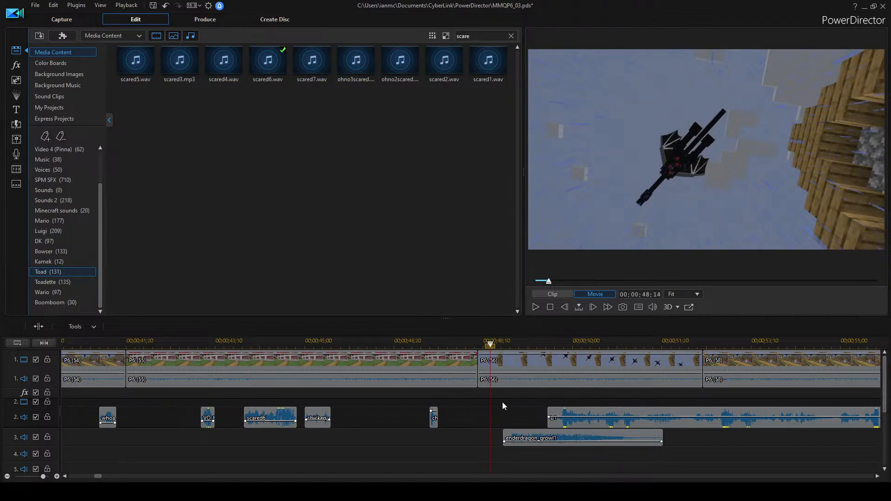
scroll(517, 381, down, 1)
scroll(515, 381, up, 1)
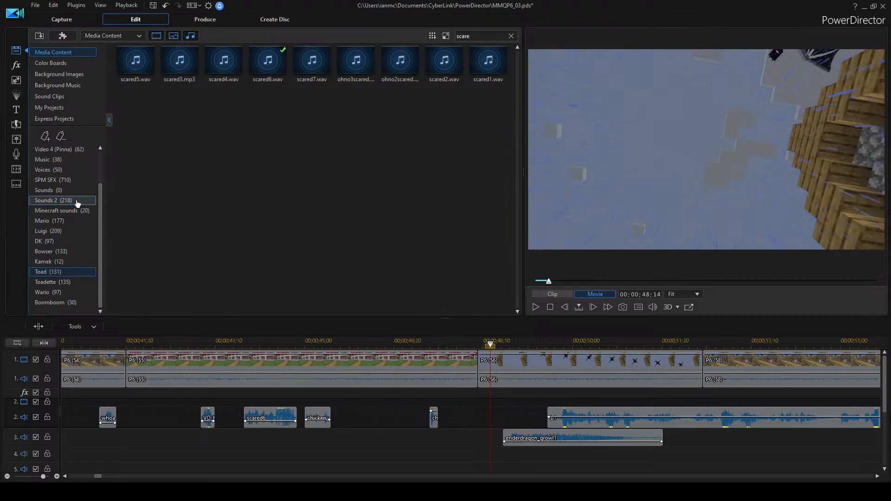
click(302, 348)
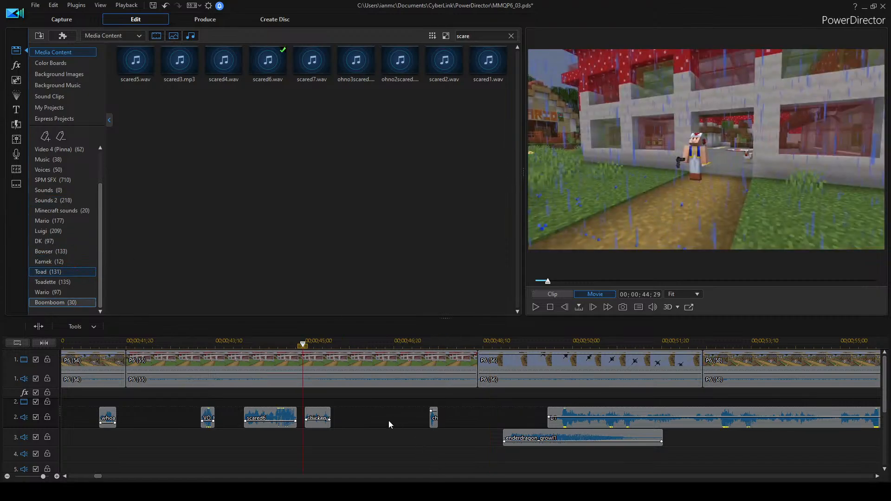
scroll(388, 420, down, 1)
scroll(296, 407, up, 1)
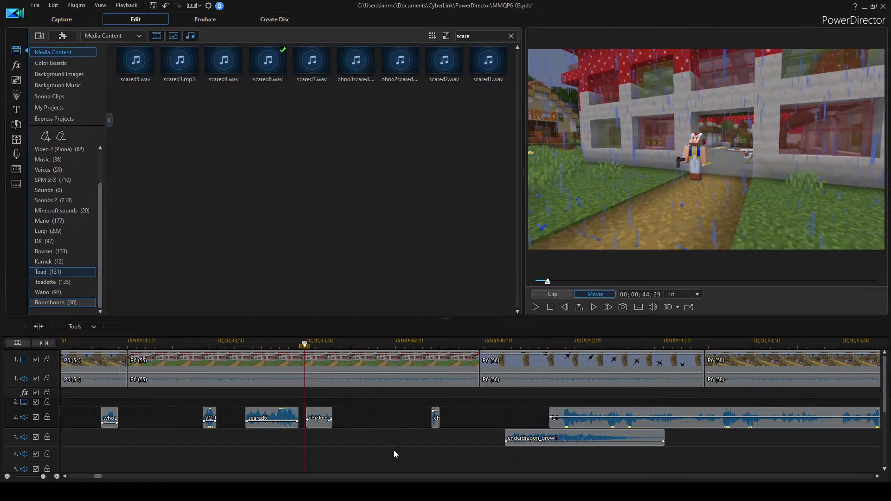
Play the dragon shot and the village shot following it, checking the long audio clip on audio track 2.
scroll(405, 435, right, 3)
click(425, 377)
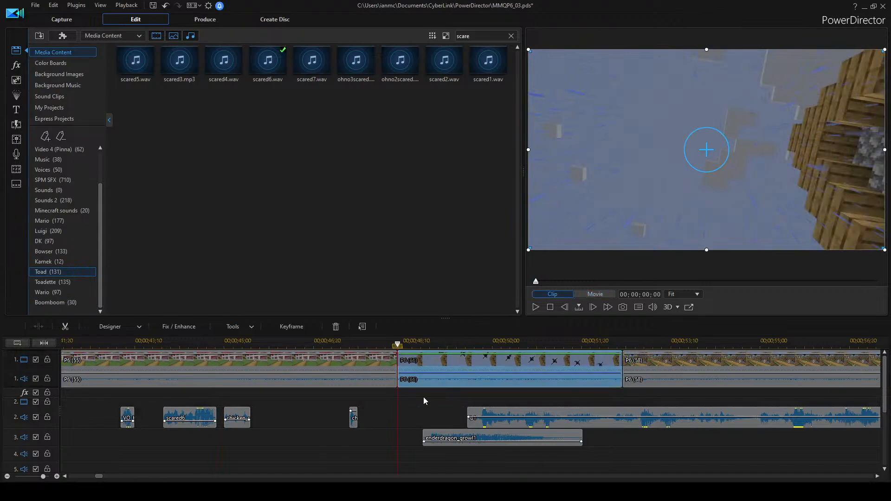
scroll(423, 397, right, 3)
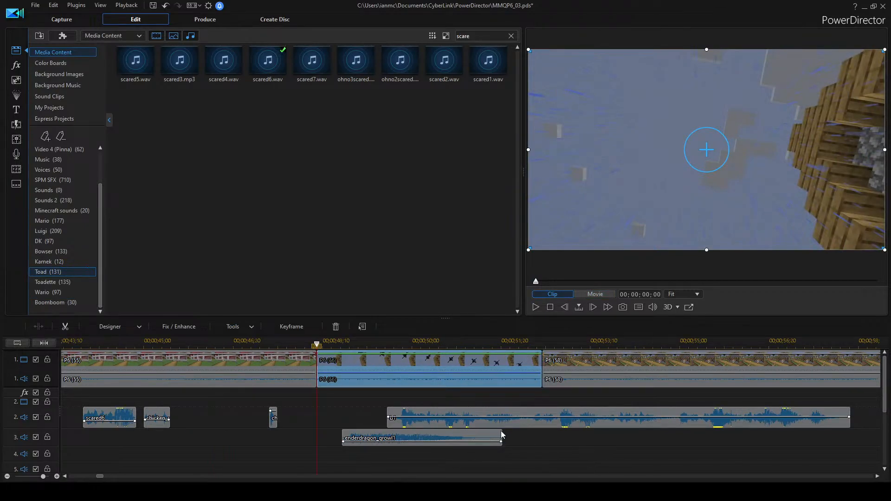
scroll(363, 411, right, 3)
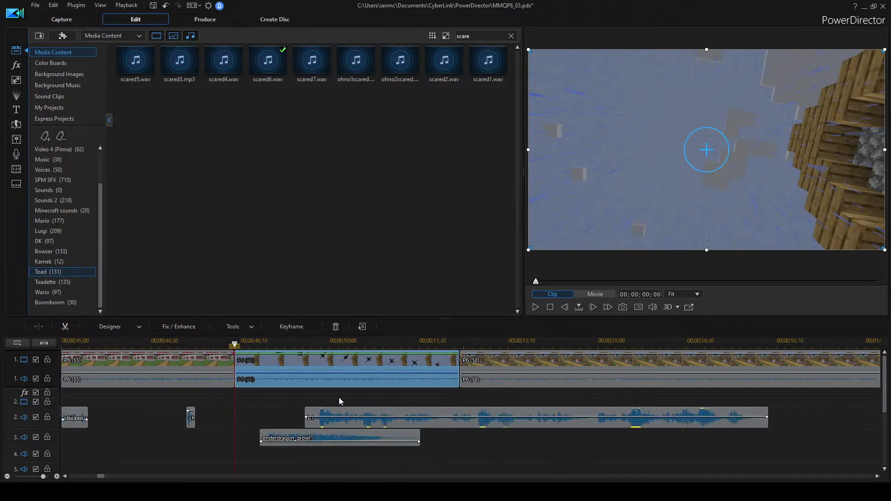
click(279, 400)
key(space)
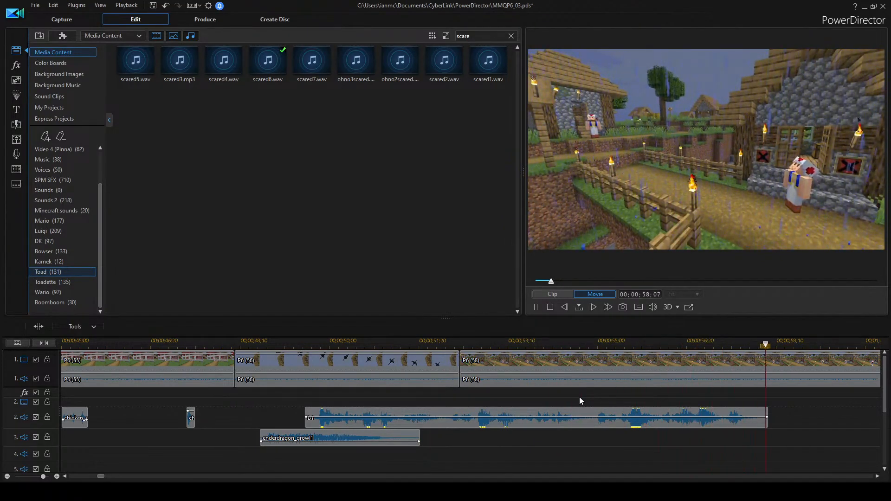
key(space)
scroll(579, 397, down, 2)
click(372, 345)
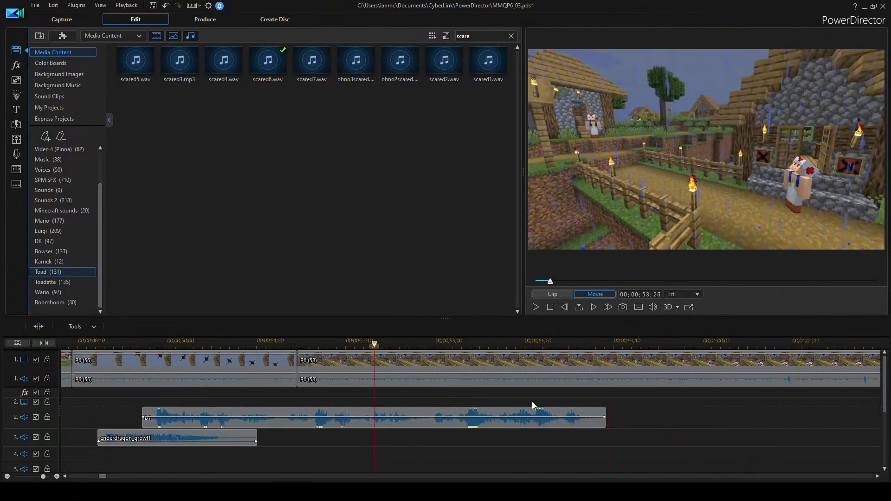
key(space)
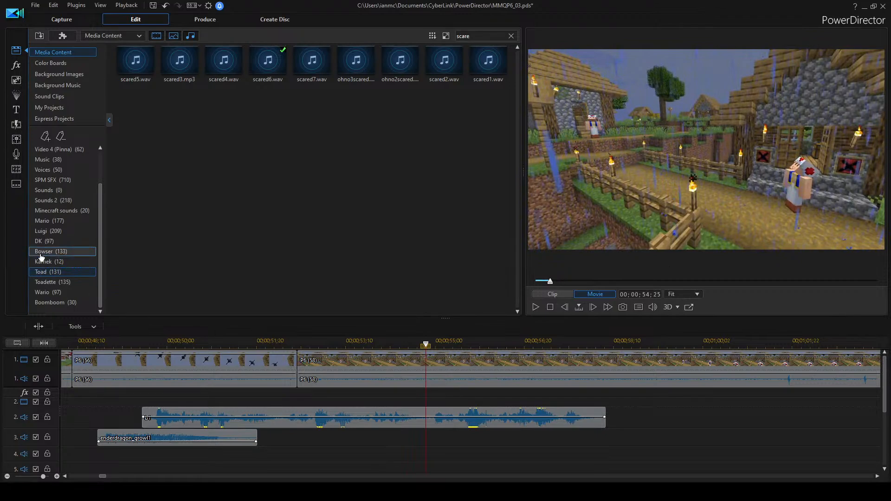
Clear the library search, audition ha6.wav and hm.wav from the Toad sounds, and replay the village shot.
click(511, 36)
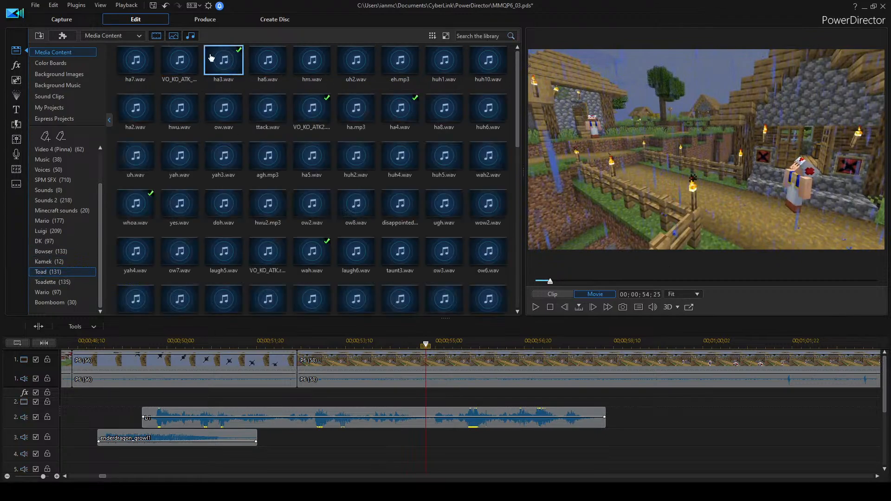
click(187, 68)
click(269, 70)
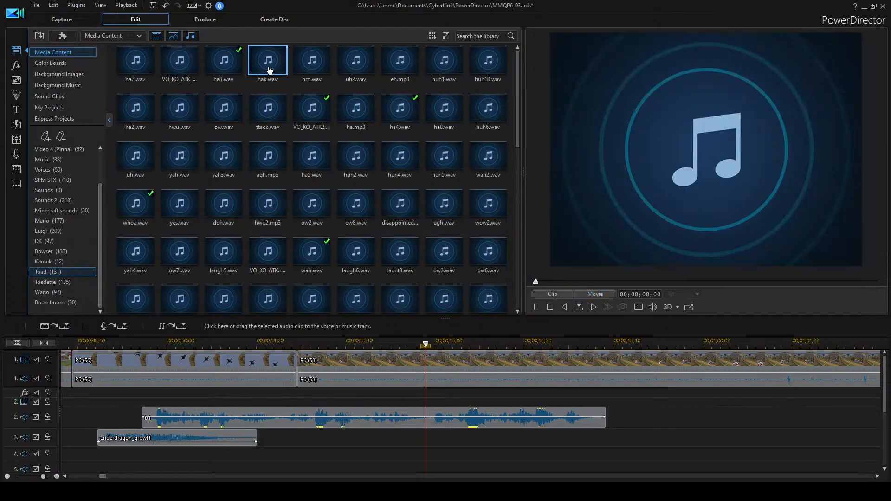
click(319, 70)
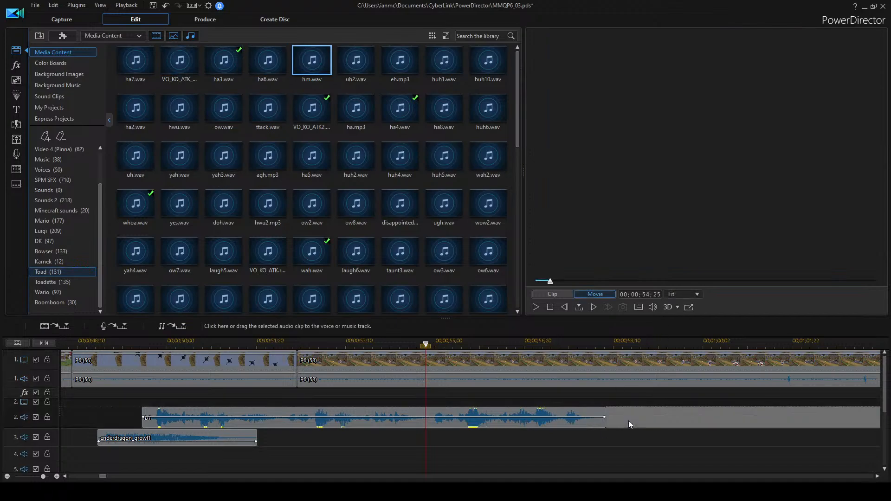
click(629, 420)
key(space)
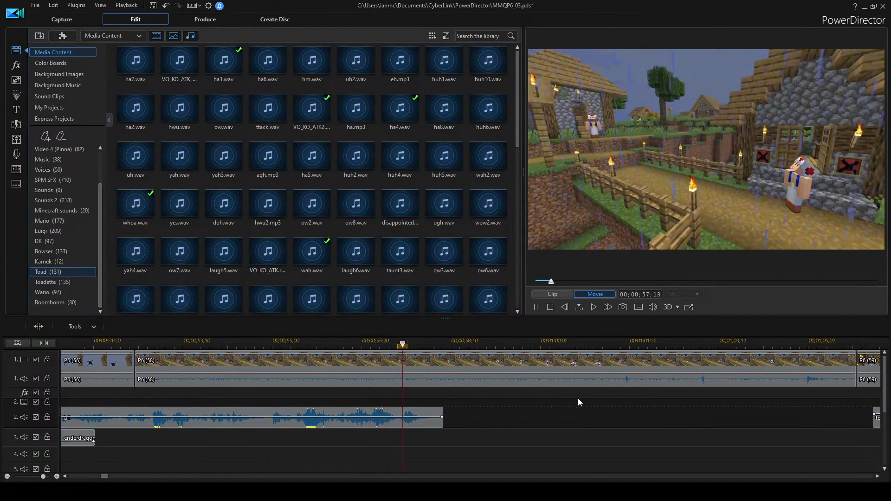
Search the Toad sounds for "terr" and audition terrified2.wav, terrified4.wav, terrified3.wav and terrified1.wav.
click(473, 202)
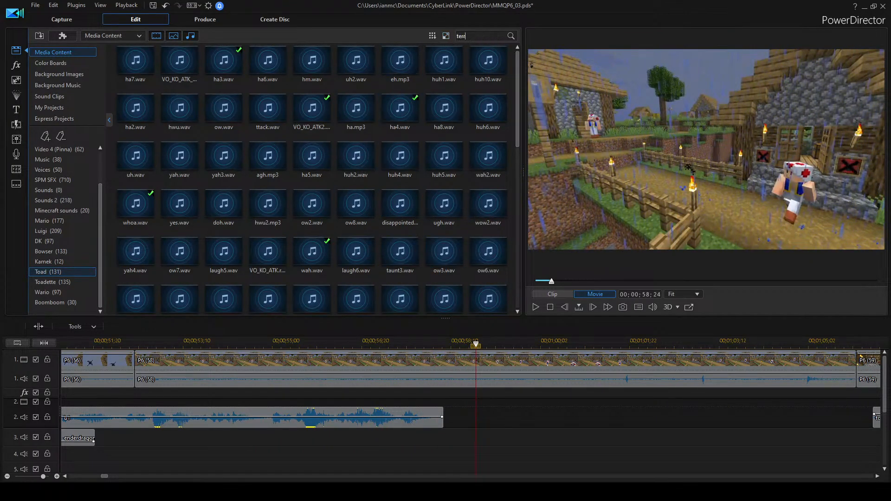
text(terr)
click(180, 60)
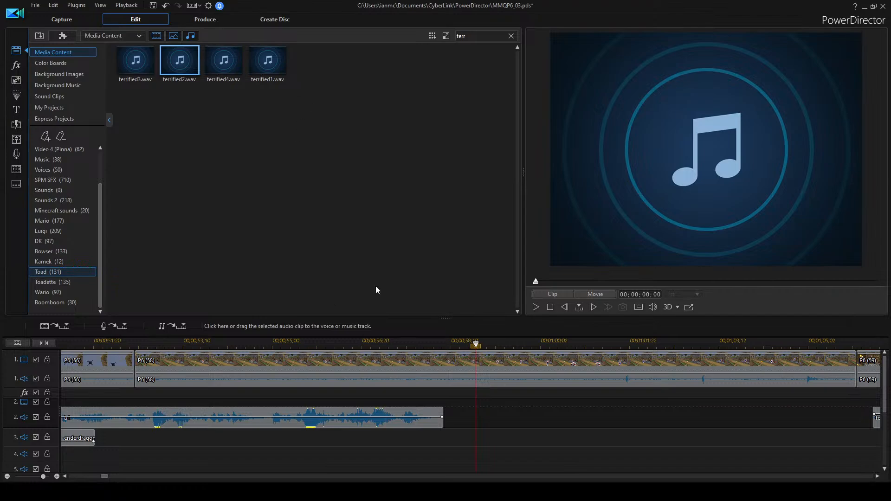
click(230, 53)
click(134, 64)
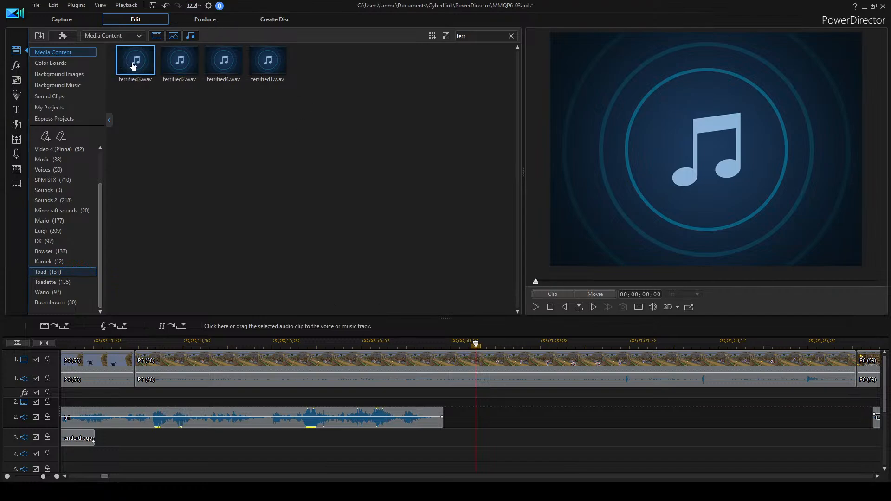
click(273, 61)
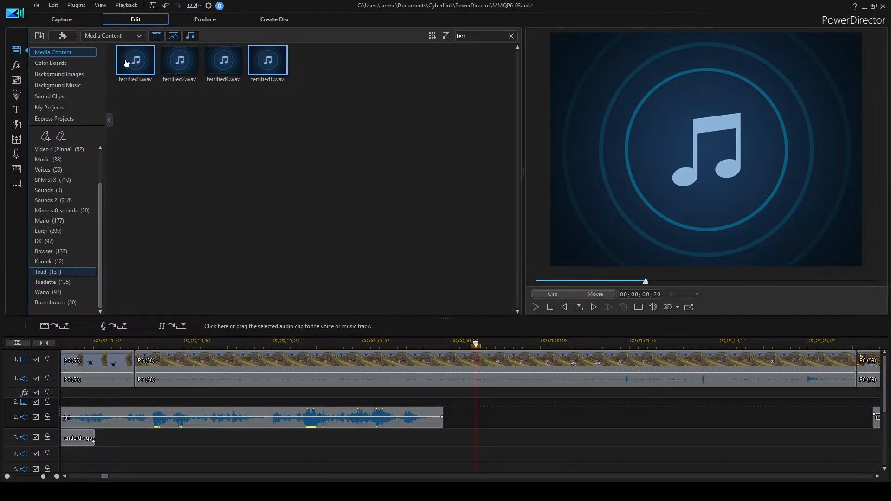
Add terrified3.wav to audio track 3 at about 00;00;57;28 and play that passage from 00;00;57;11.
click(139, 65)
drag(138, 64, 445, 438)
click(454, 360)
key(Escape)
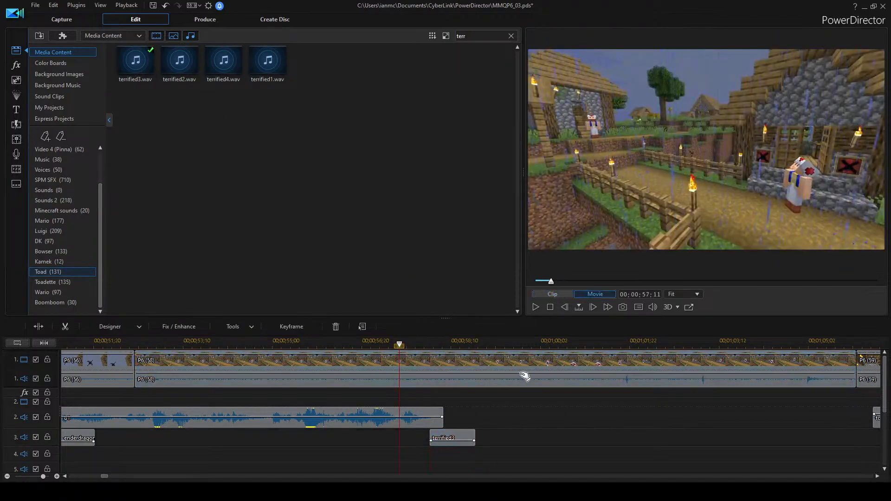
key(space)
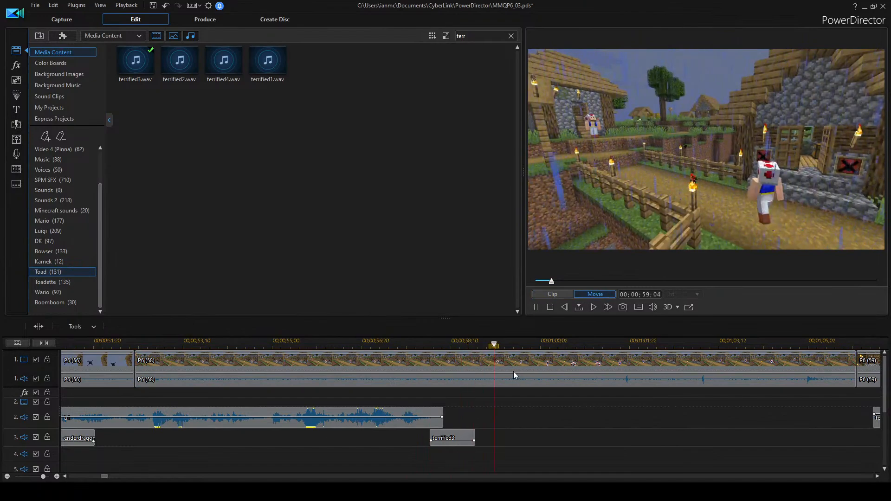
key(space)
Play on through the village shot and replay it from 00;00;58;00 to check where Toad needs more voice sounds.
key(space)
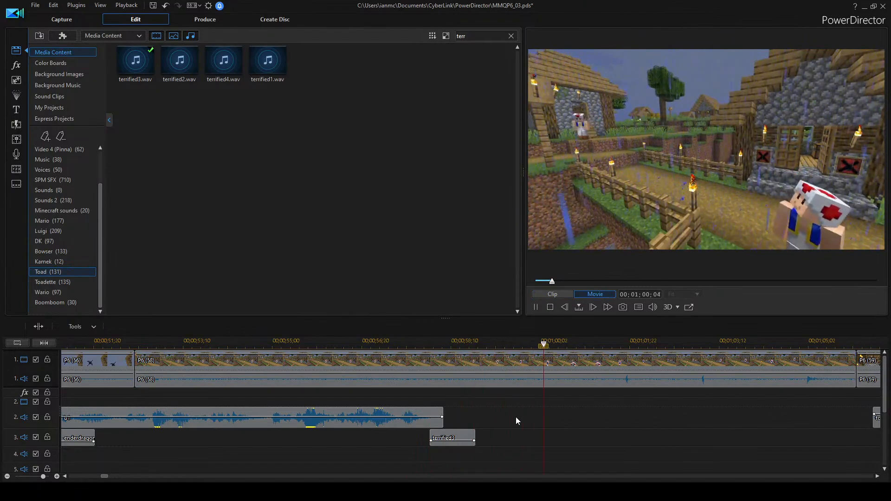
key(space)
scroll(483, 444, down, 5)
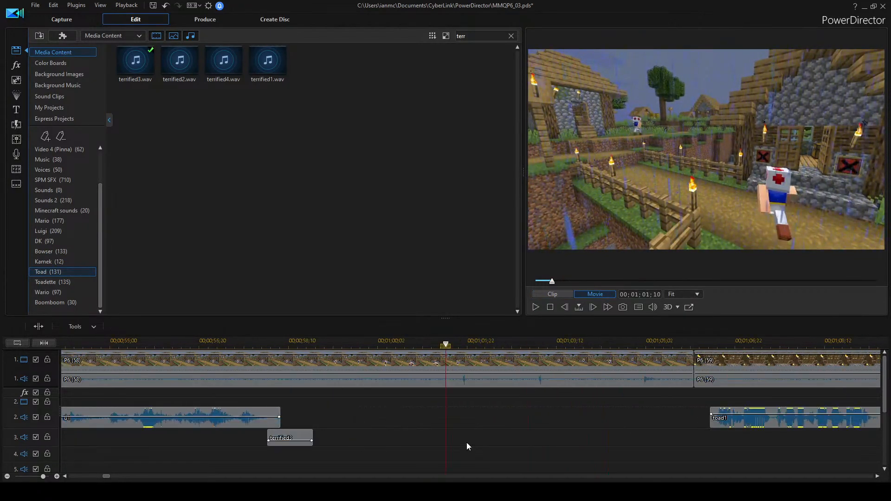
click(188, 344)
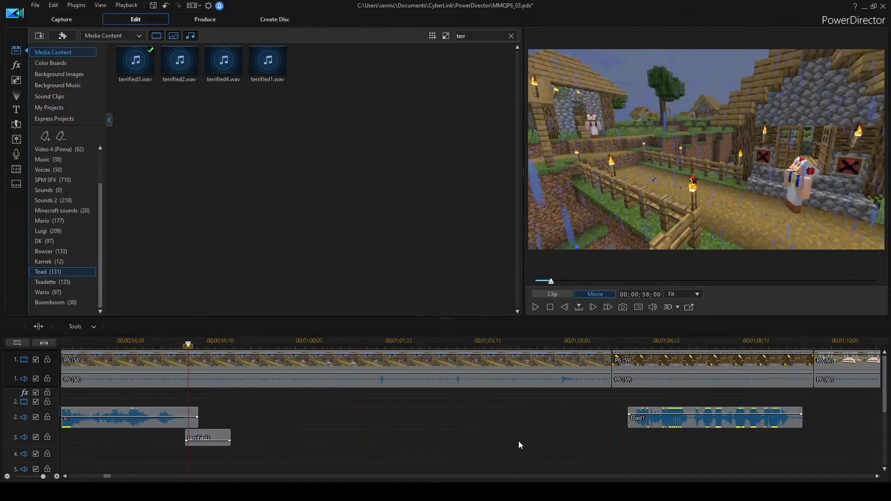
key(space)
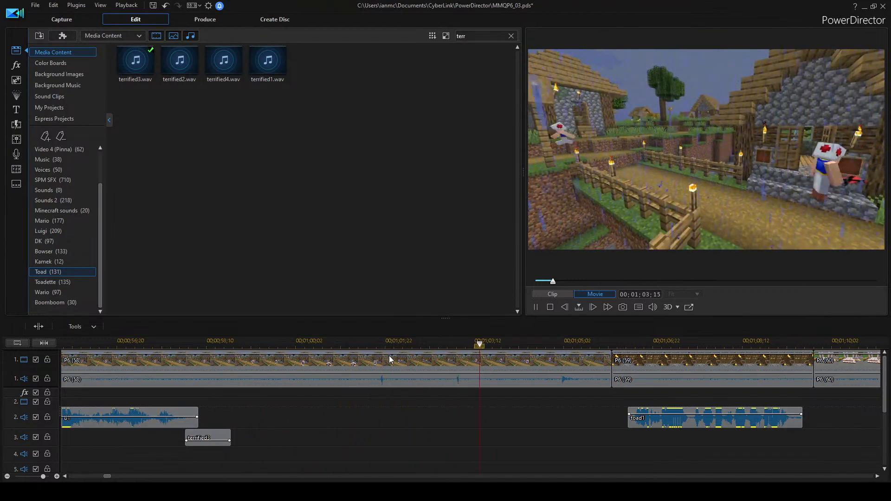
key(space)
Clear the library search, browse the Toad sounds and add scared7.wav to audio track 2 at about 00;01;02;06.
click(511, 36)
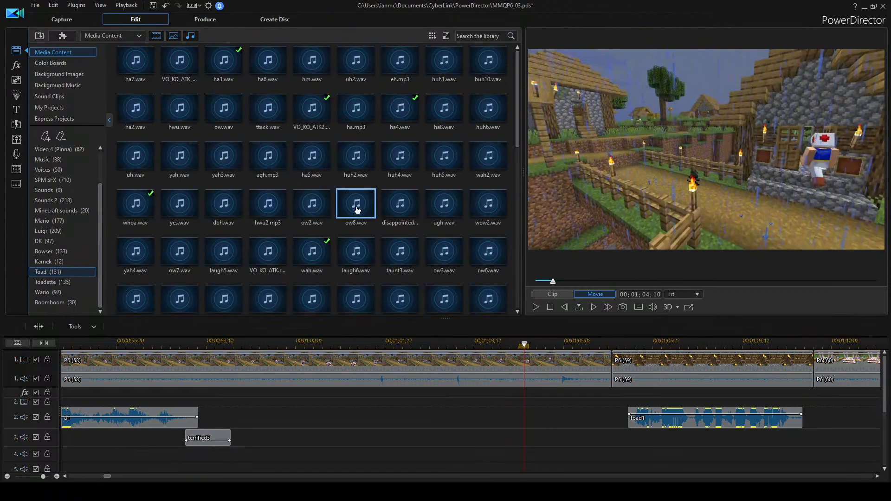
click(399, 249)
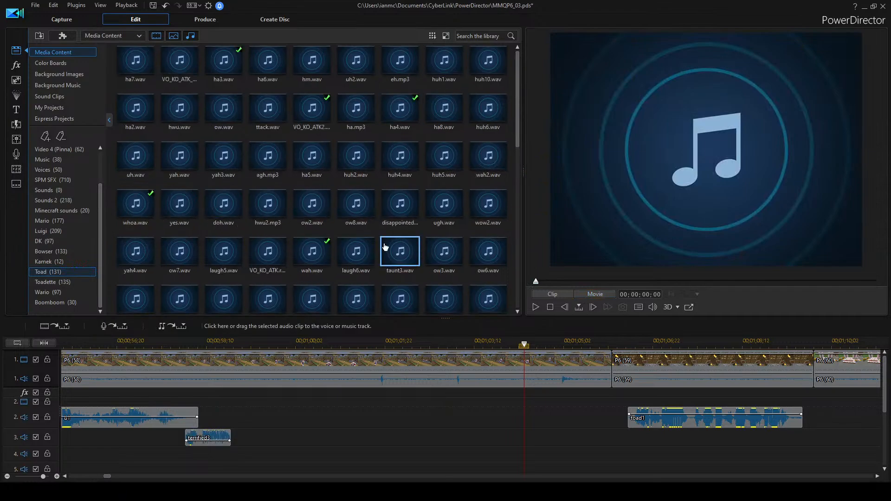
scroll(318, 254, down, 3)
scroll(318, 253, down, 6)
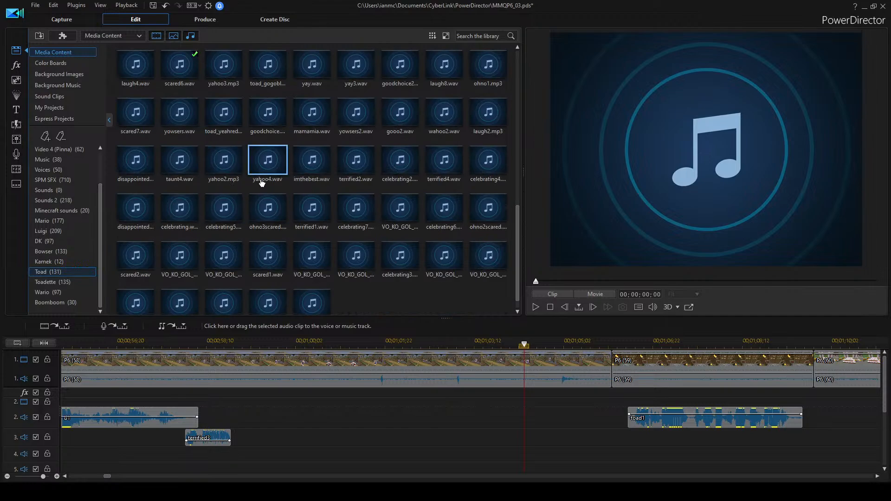
scroll(201, 210, up, 3)
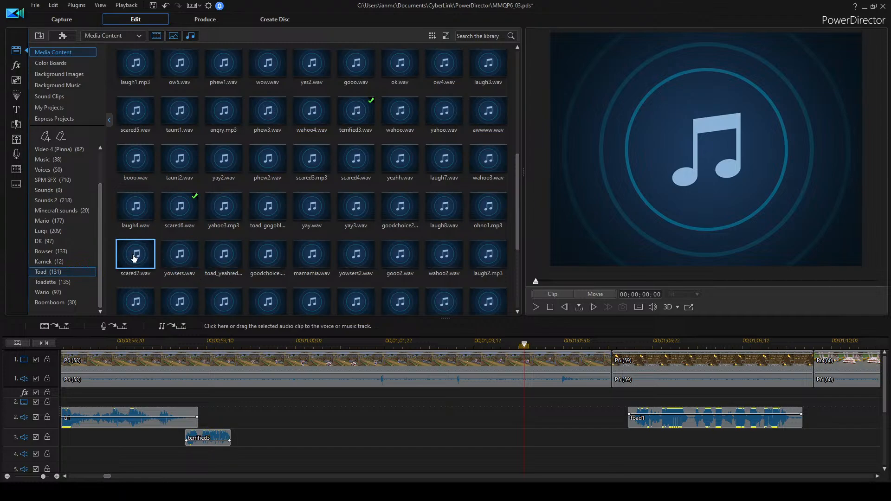
drag(134, 259, 411, 418)
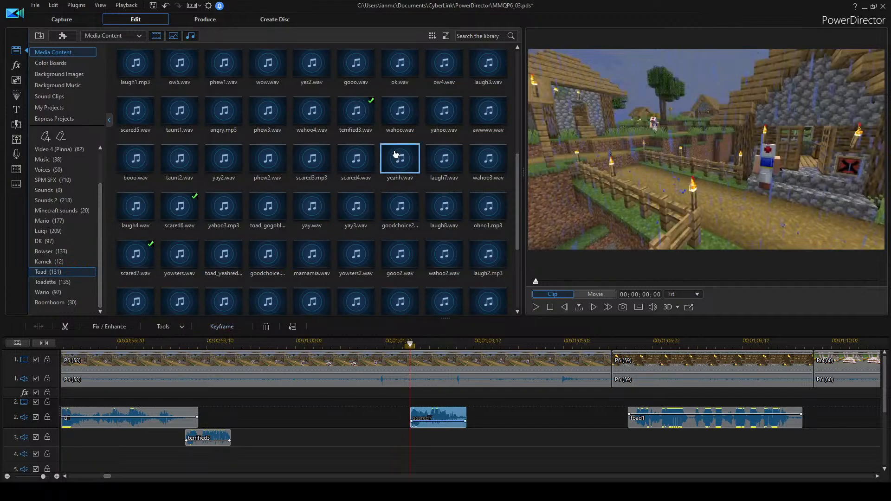
Audition scared3.mp3 and scared4.wav, and add scared4.wav to audio track 2 at about 00;01;04;09, between scared7 and toad1.
click(311, 164)
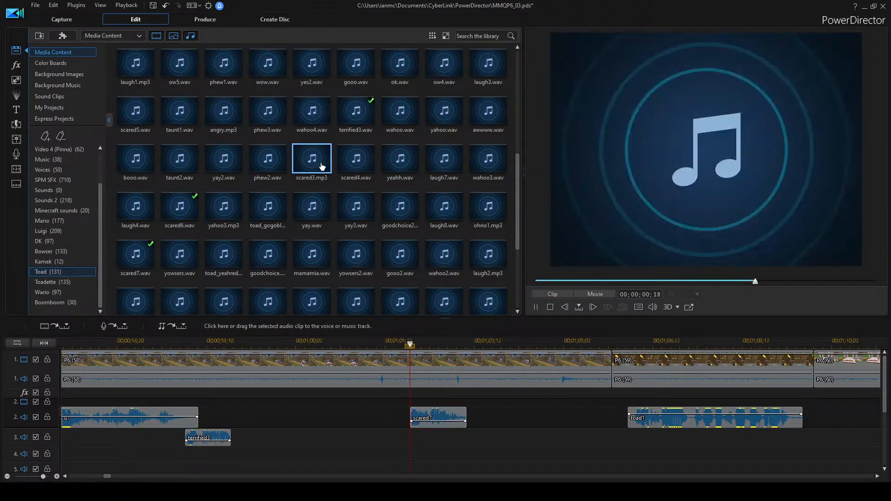
double_click(366, 172)
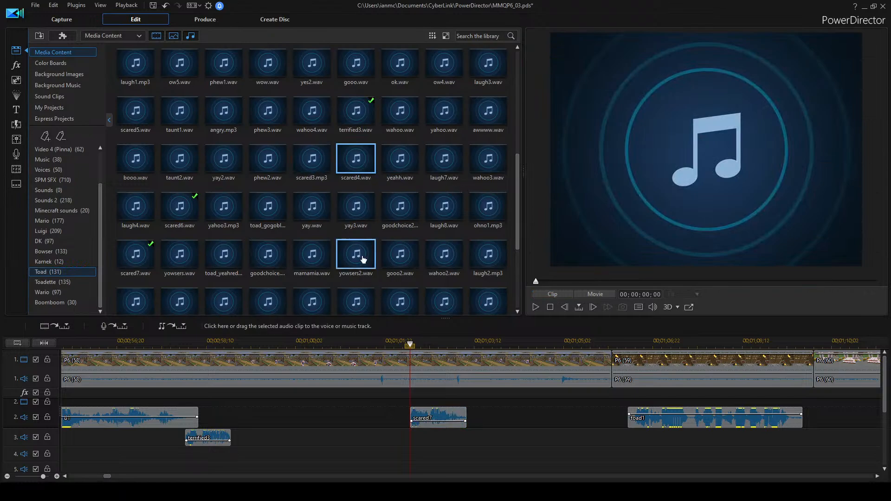
drag(522, 405, 522, 405)
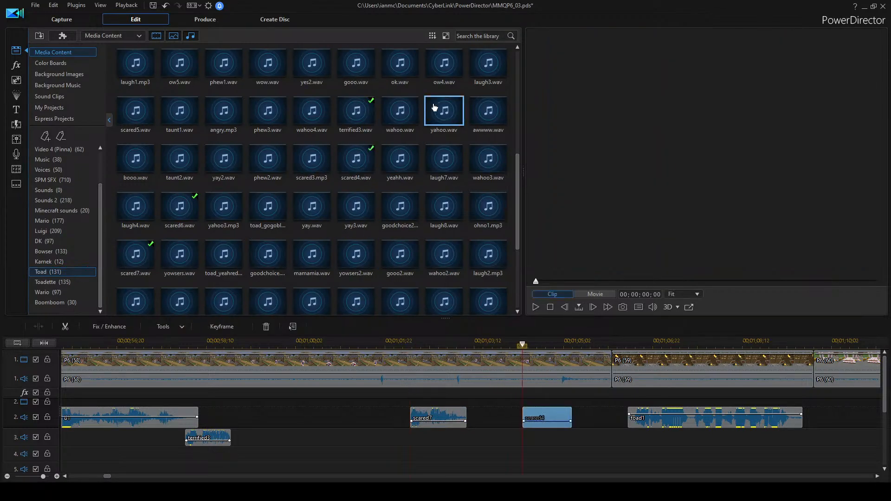
Search the Toad sounds for "scare" and audition the two "ohno" scared clips and scared2.wav.
scroll(357, 160, up, 3)
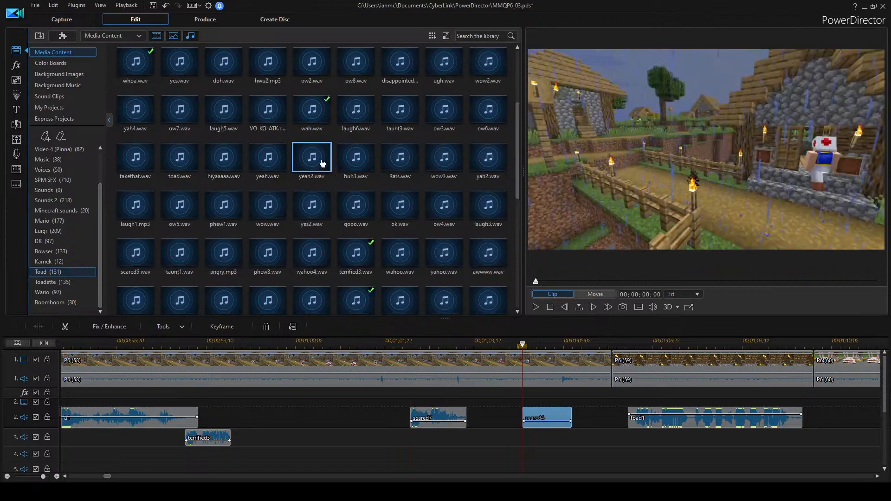
text(scare)
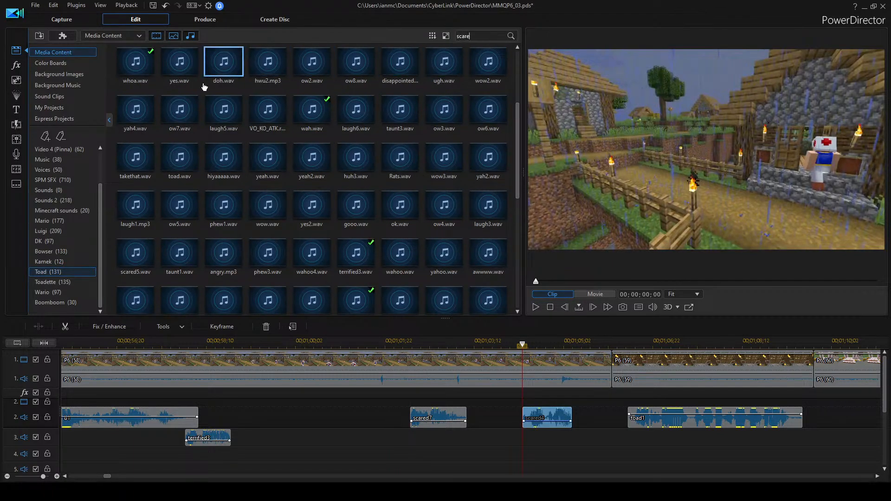
click(366, 73)
key(space)
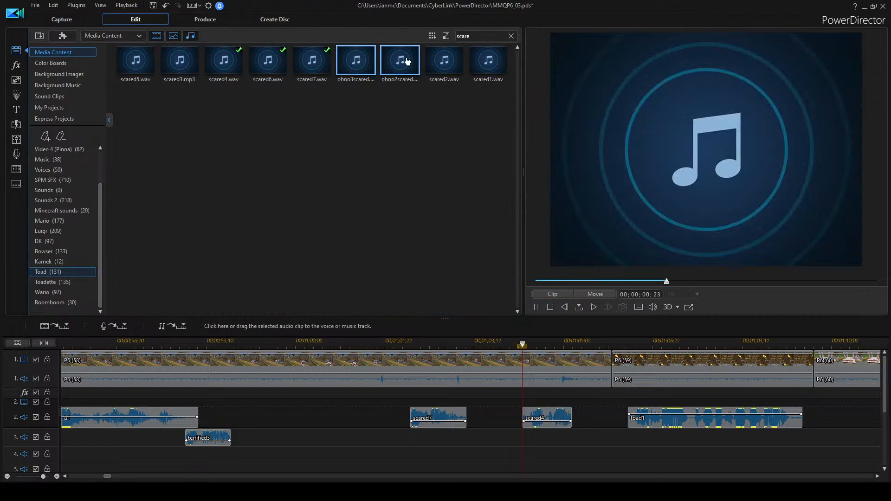
click(444, 60)
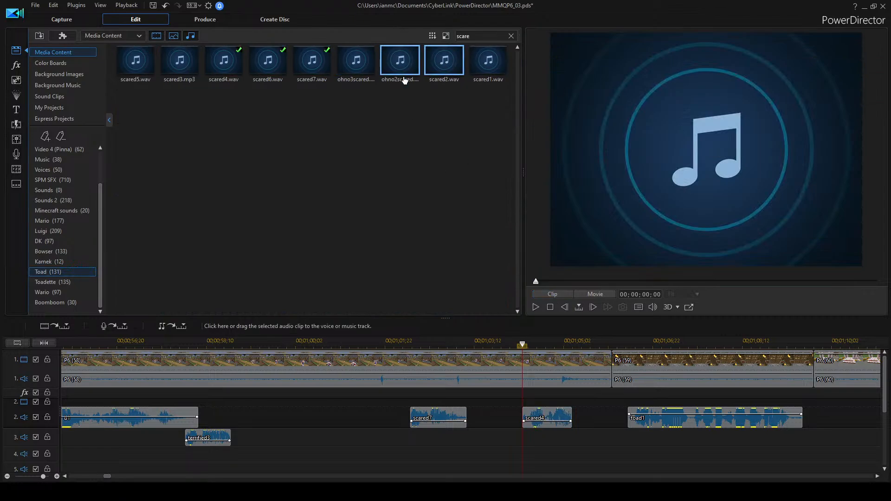
key(space)
Audition scared3.mp3 and scared5.wav, and add scared5.wav to audio track 2 under shot P6 (60) at about 00;01;13.
click(179, 69)
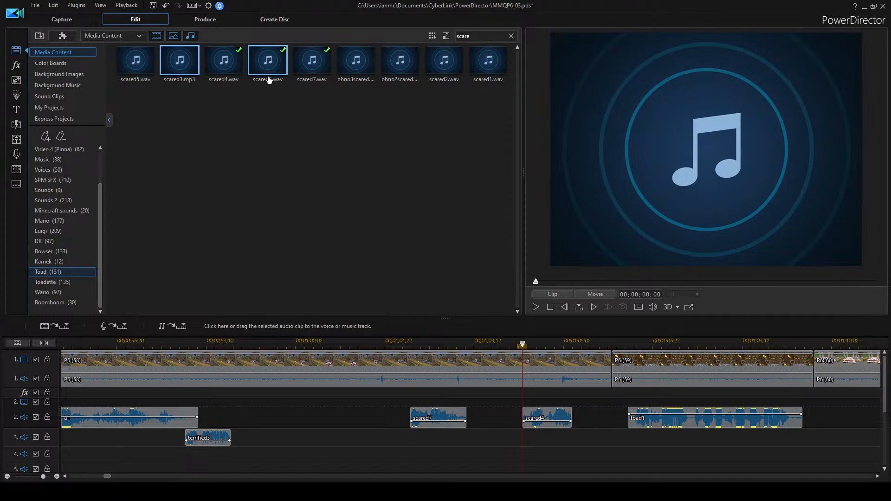
key(Left)
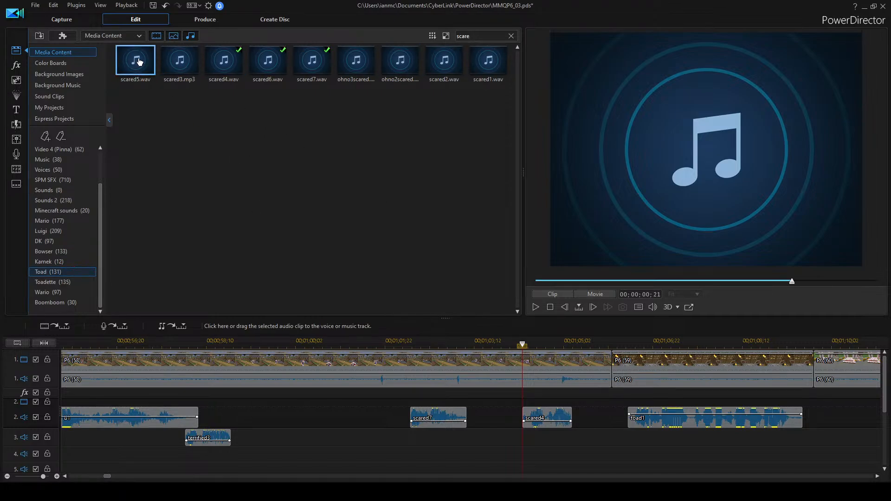
key(space)
scroll(499, 406, down, 5)
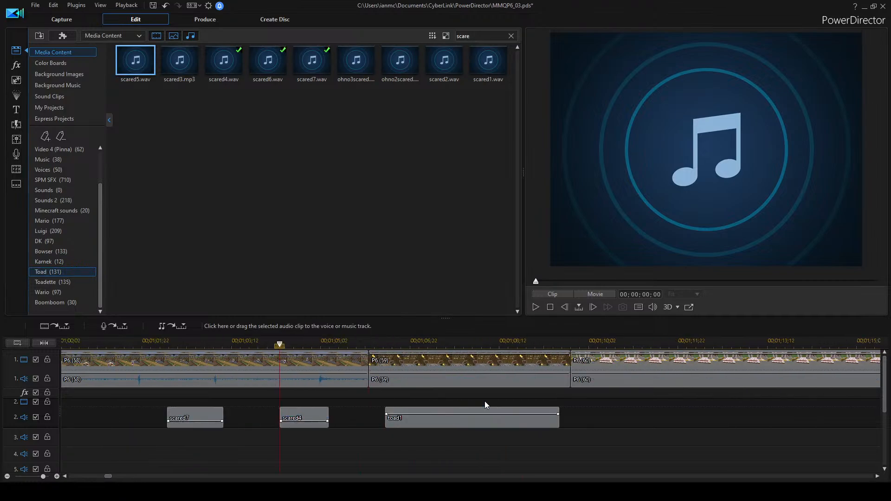
drag(132, 54, 759, 417)
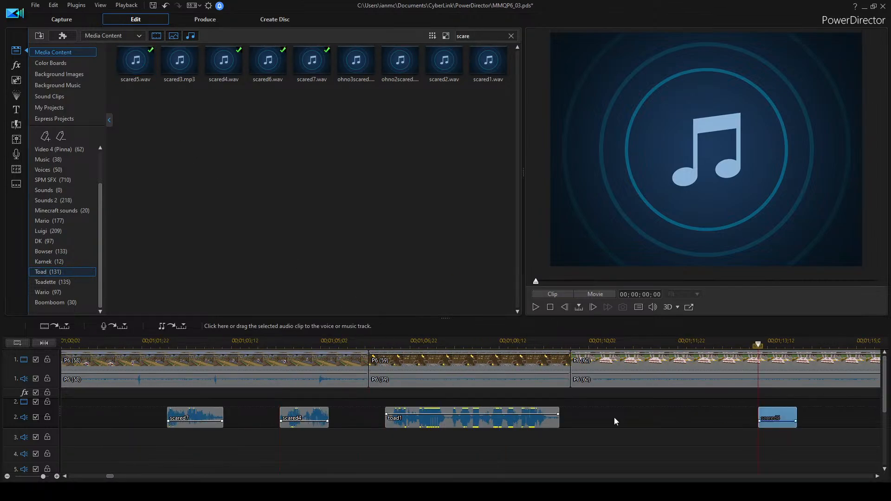
Replay the village shot from 00;00;57;28 to about 00;01;01;14 to check the gap before scared7.
scroll(308, 404, up, 4)
click(188, 341)
click(297, 429)
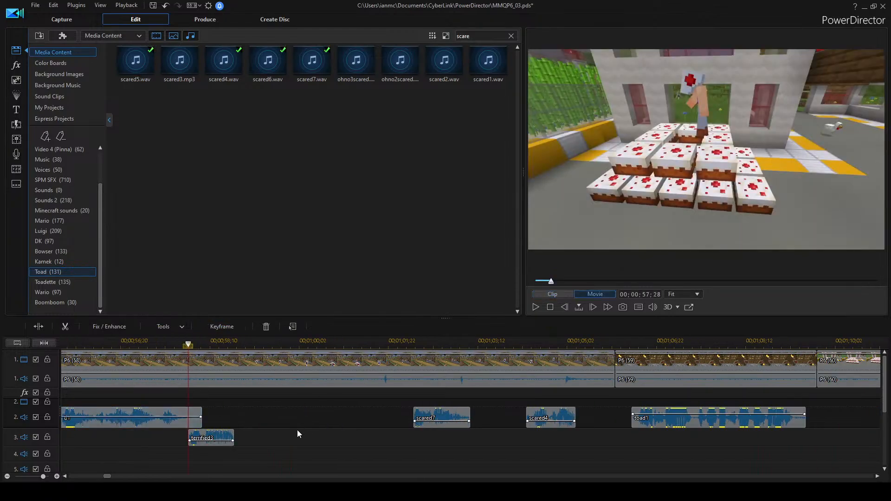
key(space)
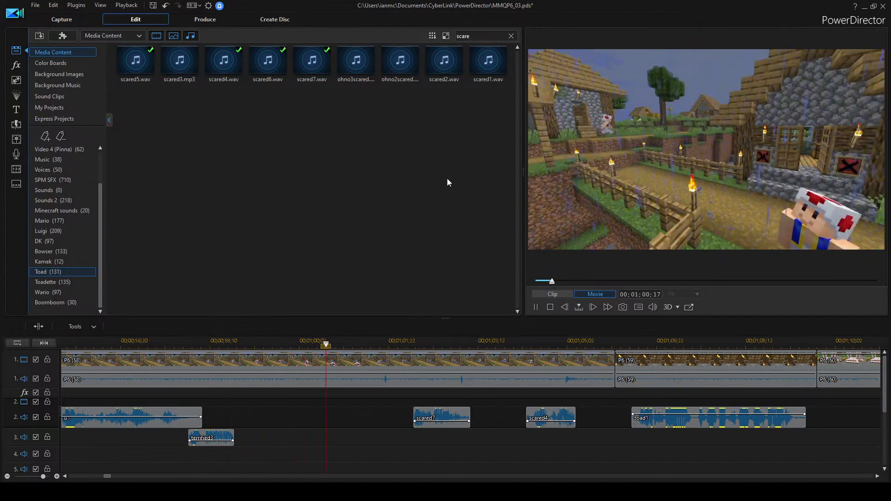
key(space)
Search the Toad sounds for "terr", audition terrified1.wav and terrified4.wav, and add terrified4.wav to audio track 2 at about 00;00;59;07.
click(511, 36)
text(te)
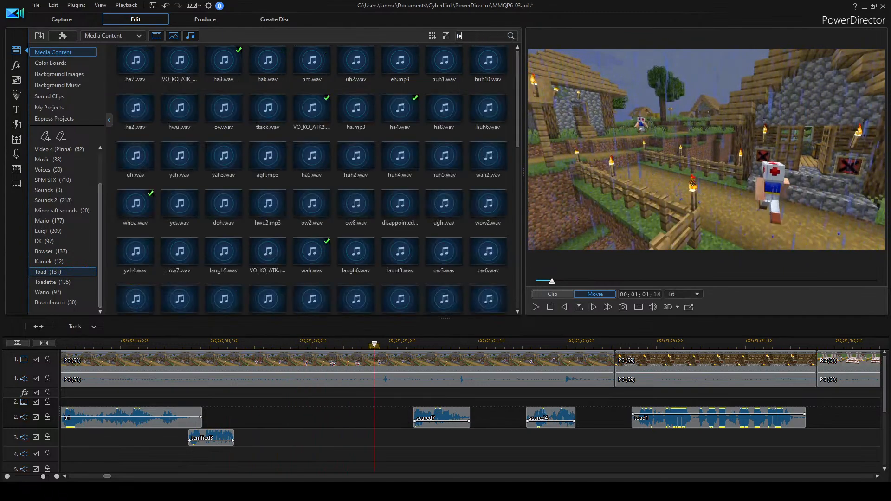
text(rr)
double_click(265, 60)
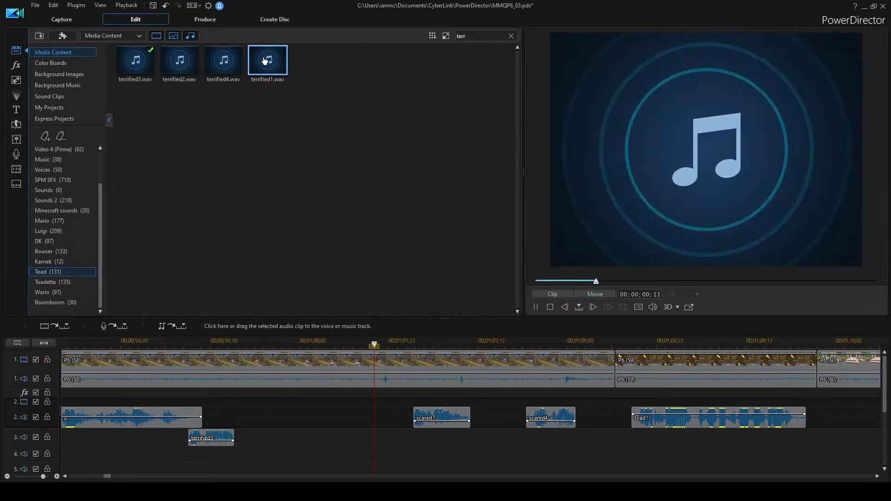
click(210, 71)
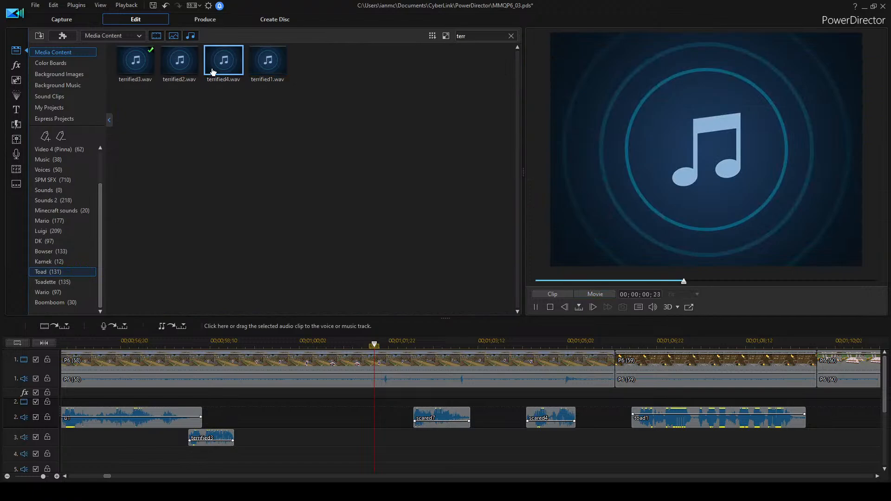
drag(213, 72, 259, 419)
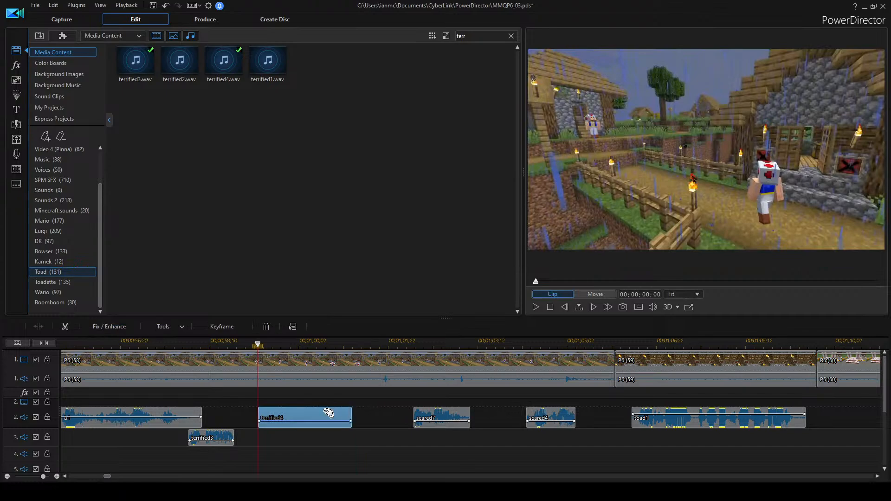
Split terrified4 at about 00;01;00;17, remove its tail and shift the remaining part to start at about 00;00;58;29.
key(space)
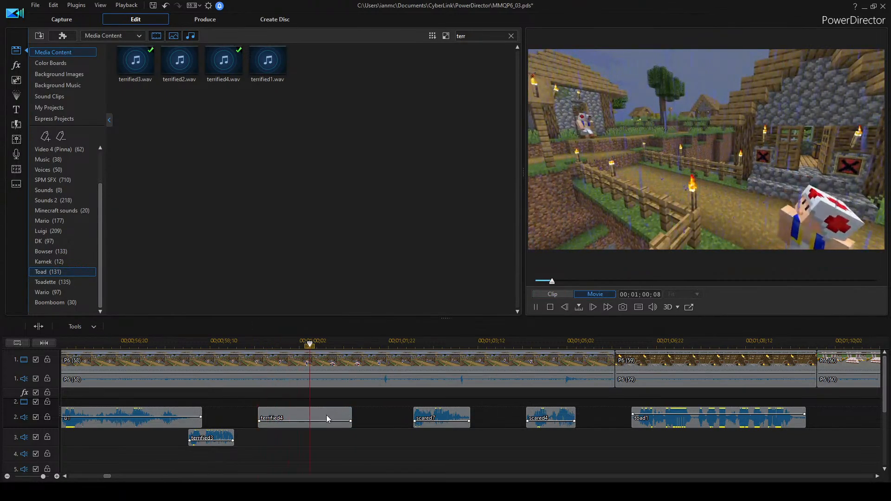
click(327, 415)
click(38, 327)
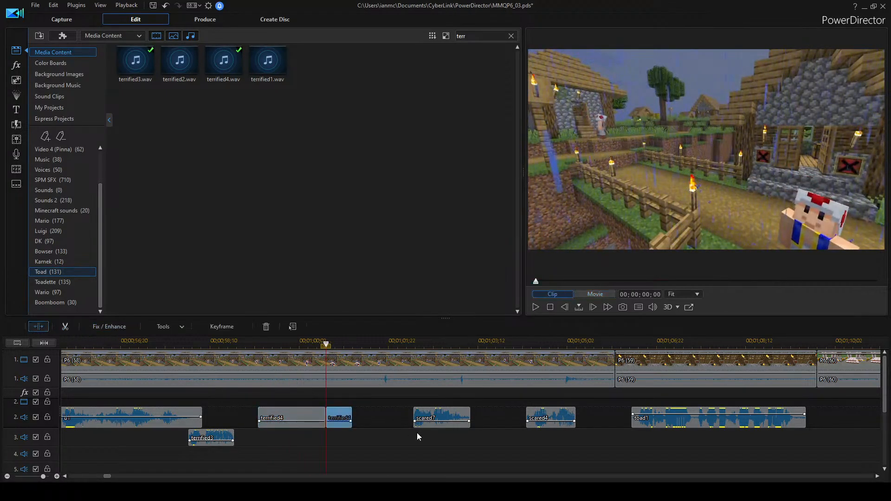
mouse_move(301, 411)
mouse_down()
mouse_move(276, 418)
mouse_move(286, 418)
mouse_up()
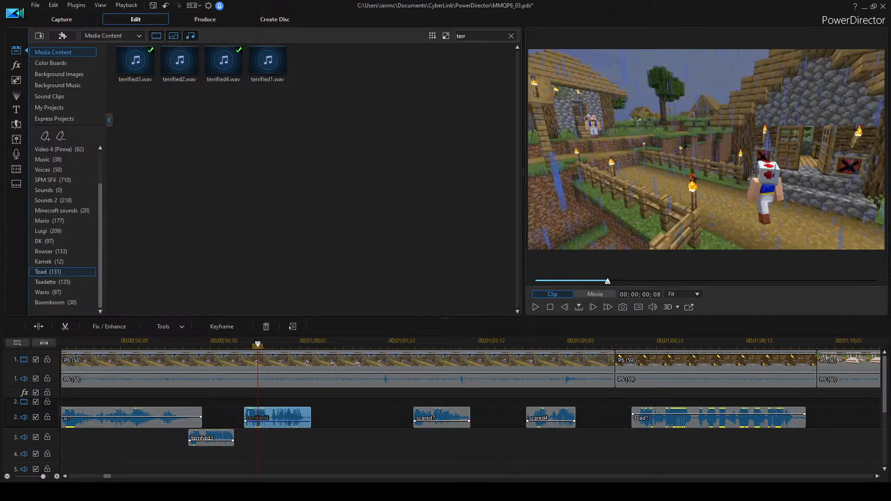
Open the Kamek sounds and audition two of the magikoopa clips.
scroll(444, 439, left, 3)
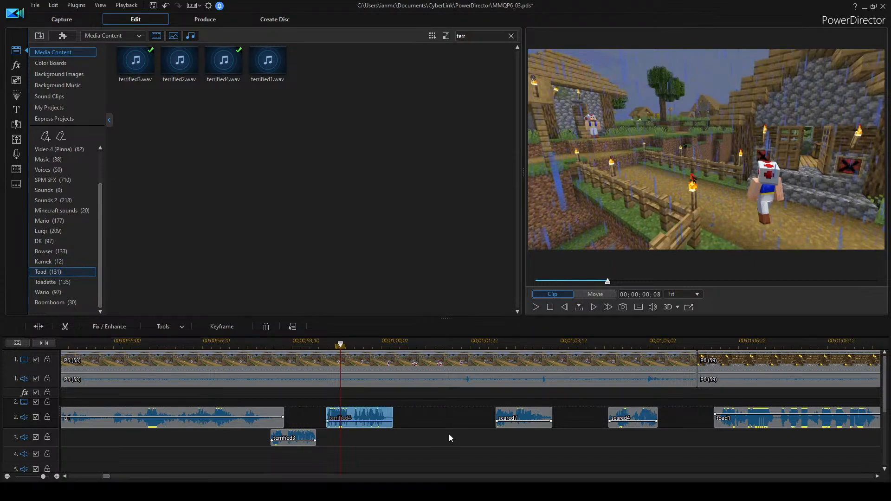
click(69, 262)
click(278, 67)
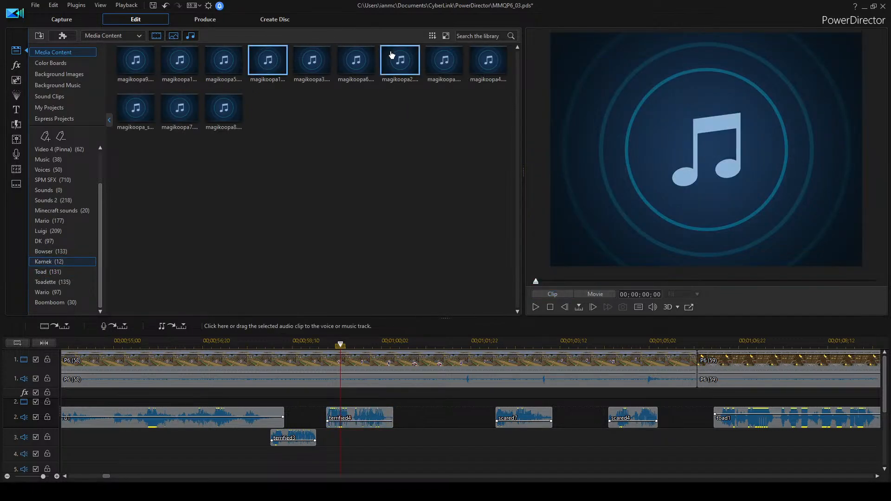
double_click(397, 67)
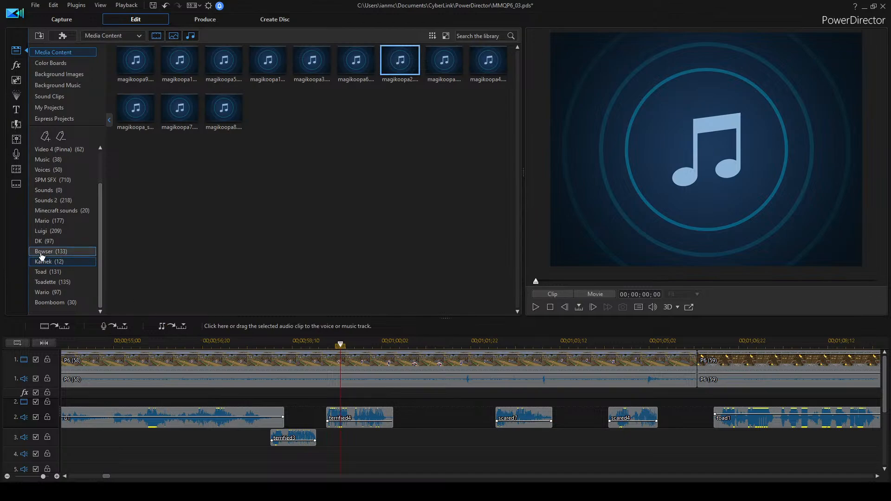
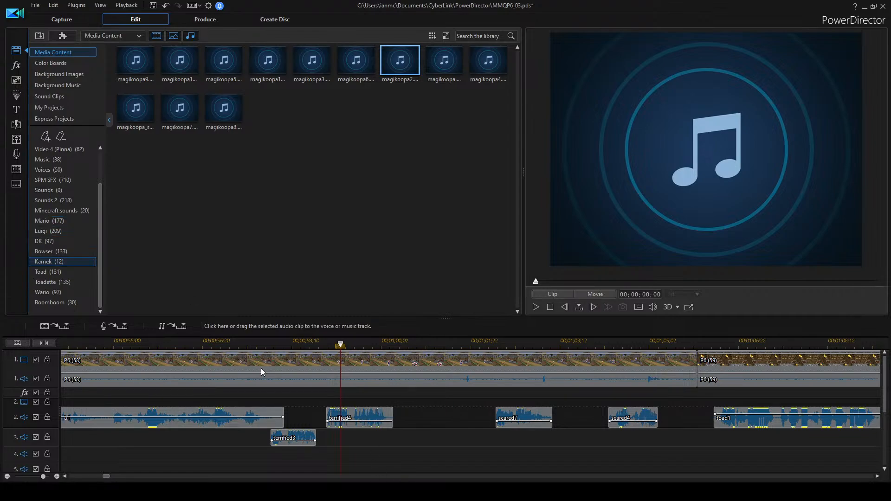
Review the dragon shot position and play the village shot through terrified3 to check the voice timing.
click(243, 348)
scroll(422, 430, up, 5)
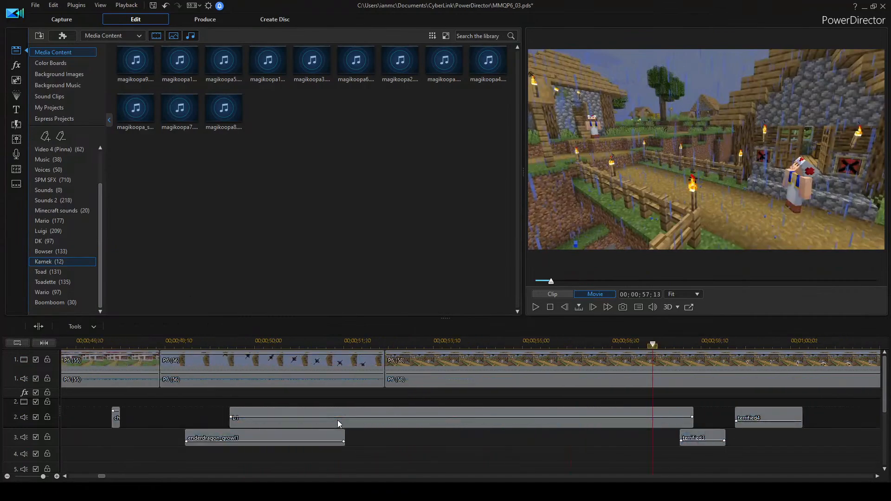
click(253, 347)
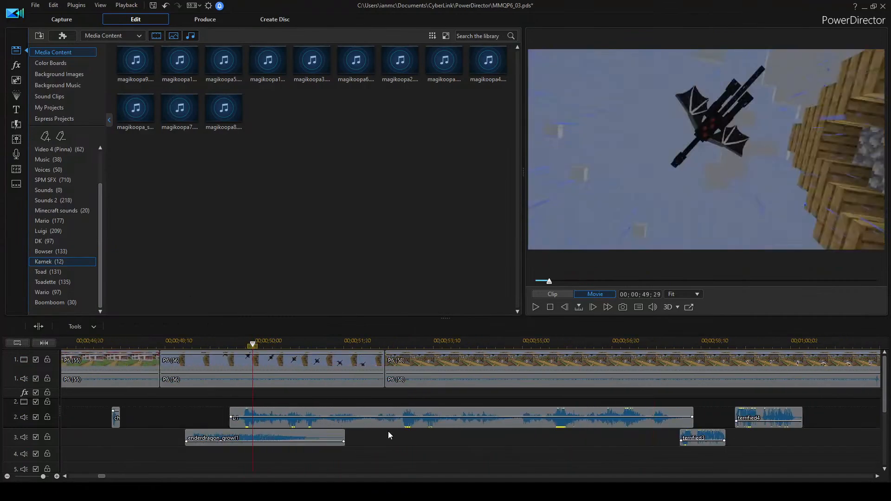
click(591, 347)
scroll(564, 430, down, 3)
key(space)
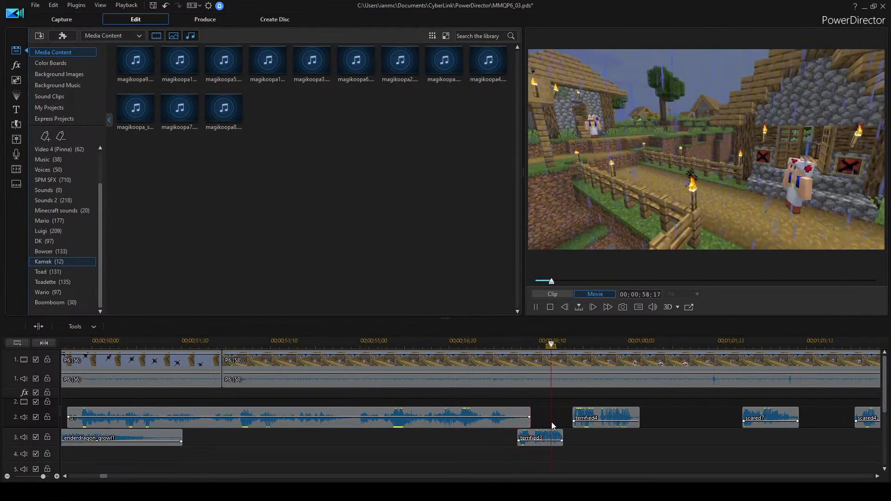
Shift terrified3 to about 00;00;57;22, replay the passage, and shift terrified4 to about 00;00;58;22.
drag(545, 438, 533, 439)
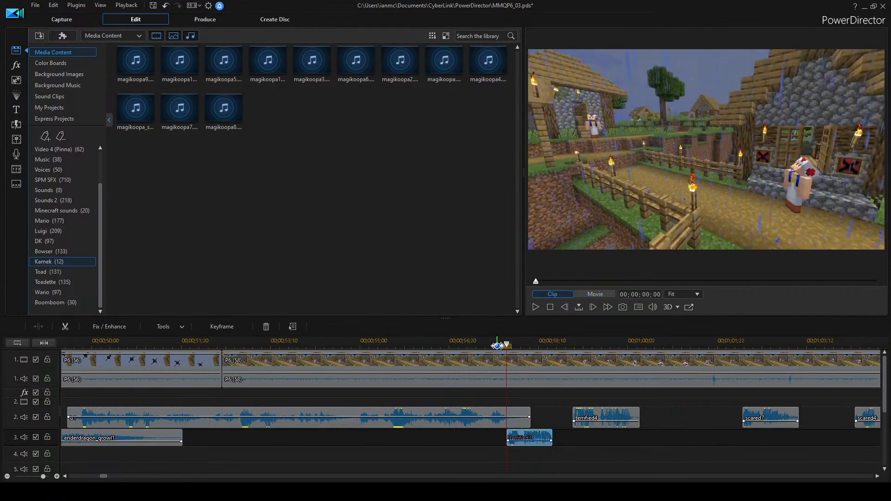
key(space)
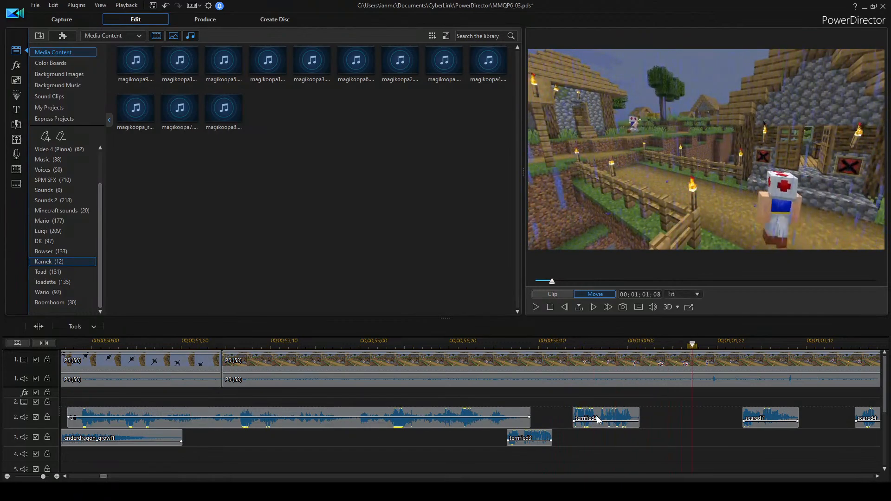
drag(598, 418, 585, 417)
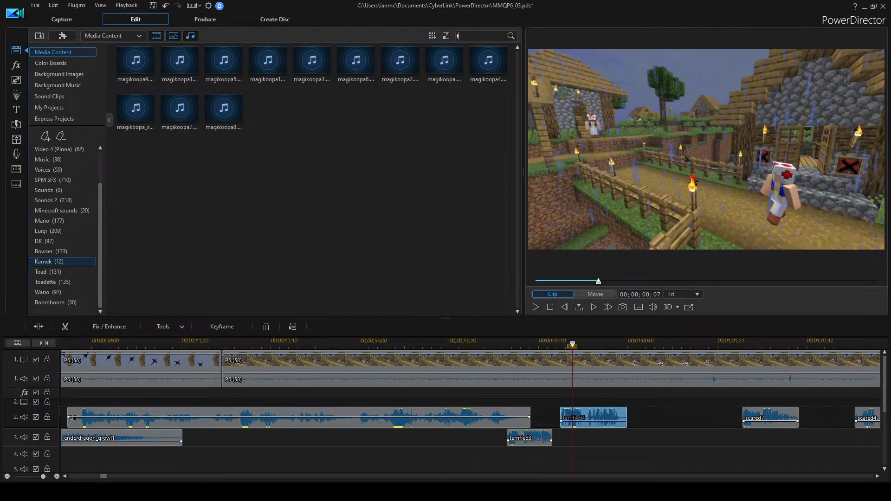
Search the Toad sounds for "err", audition terrified2 and place it on audio track 3 at about 00;00;58;22.
click(60, 273)
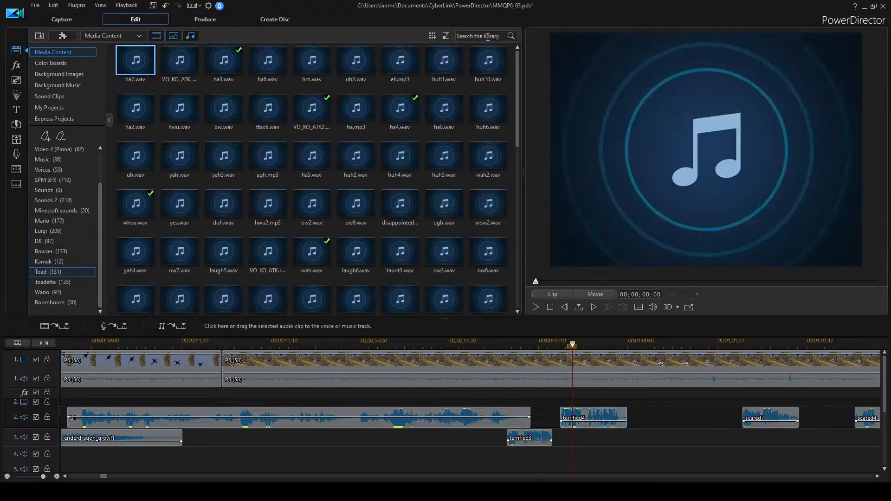
key(Return)
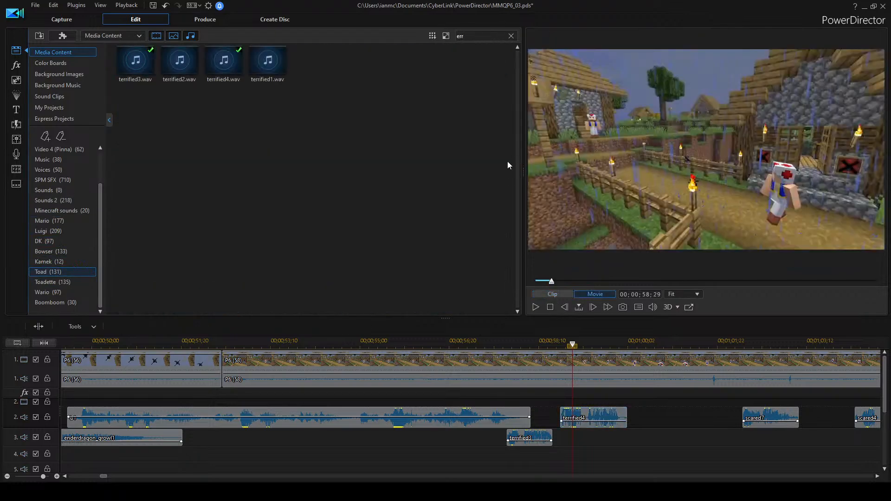
double_click(184, 65)
scroll(600, 417, down, 2)
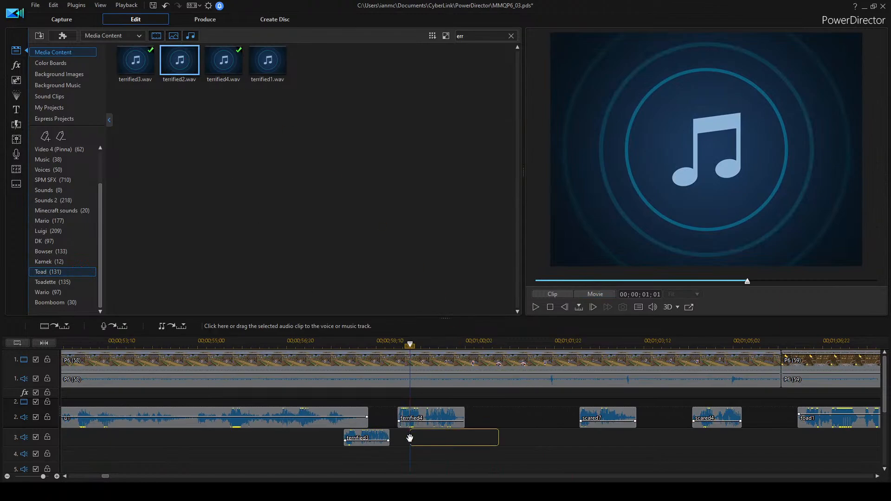
mouse_move(410, 438)
mouse_down()
mouse_move(445, 439)
mouse_move(419, 429)
mouse_up()
Shift terrified4 to start at about 00;01;00;04 and play the passage to check it against terrified2.
drag(437, 419, 509, 420)
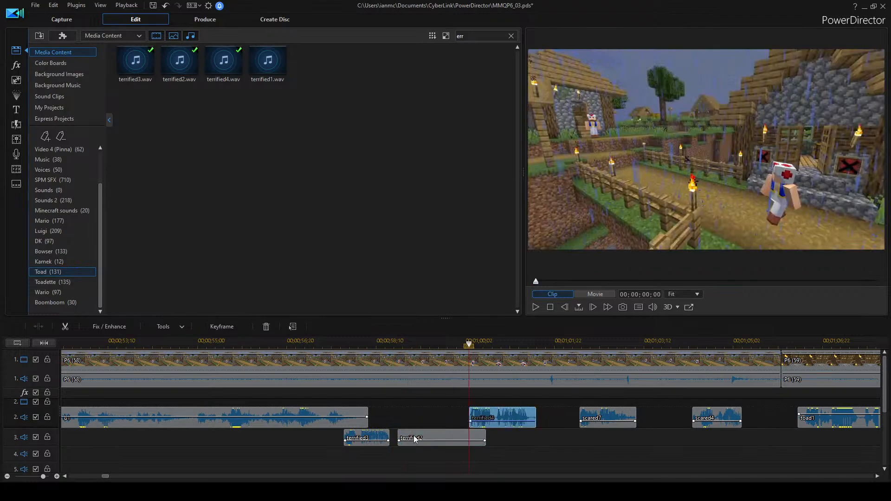
click(410, 437)
mouse_move(408, 438)
mouse_down()
mouse_move(399, 415)
mouse_move(422, 438)
mouse_up()
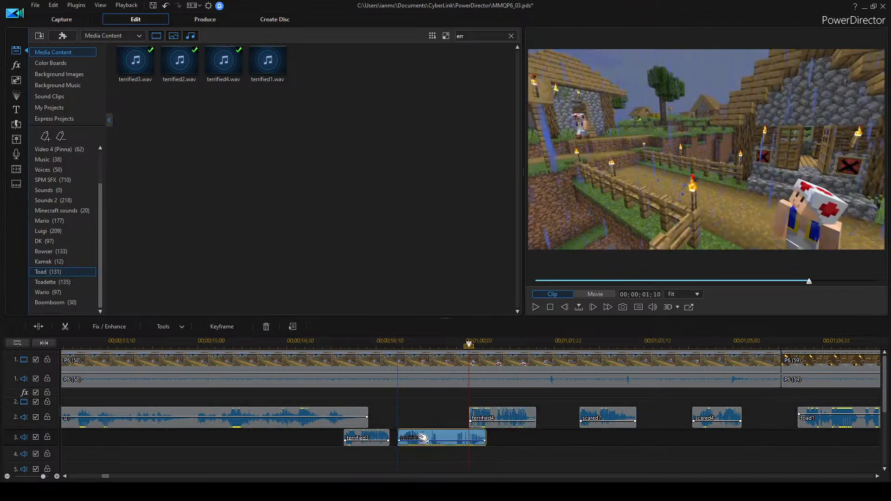
click(347, 340)
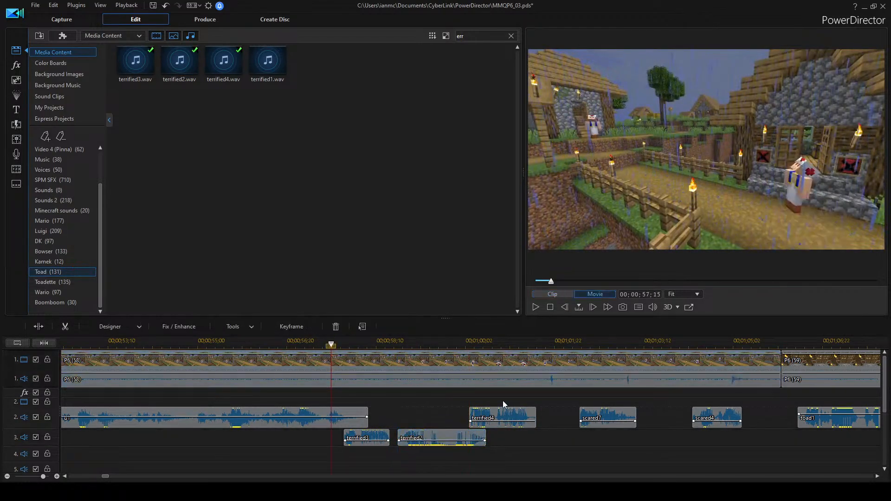
key(space)
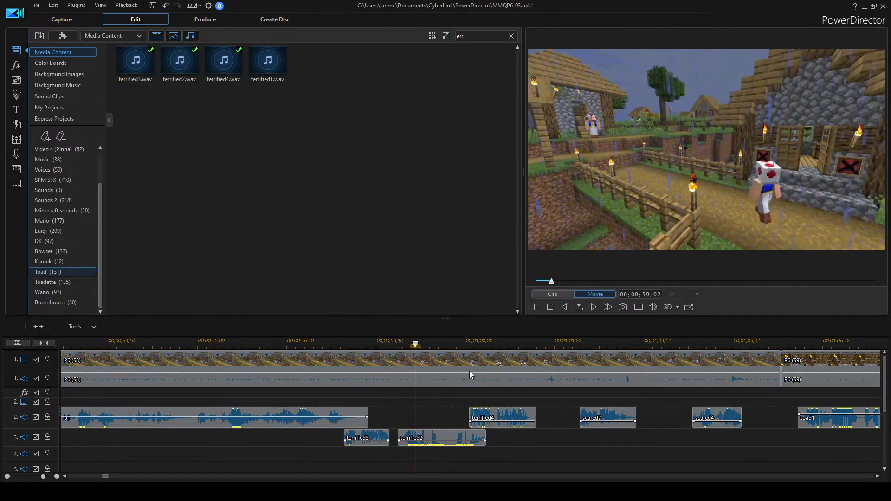
Shift terrified2 to about 00;00;58;25 and terrified4 to about 00;01;00;07, and replay them.
drag(449, 436, 412, 437)
click(390, 344)
click(465, 408)
key(space)
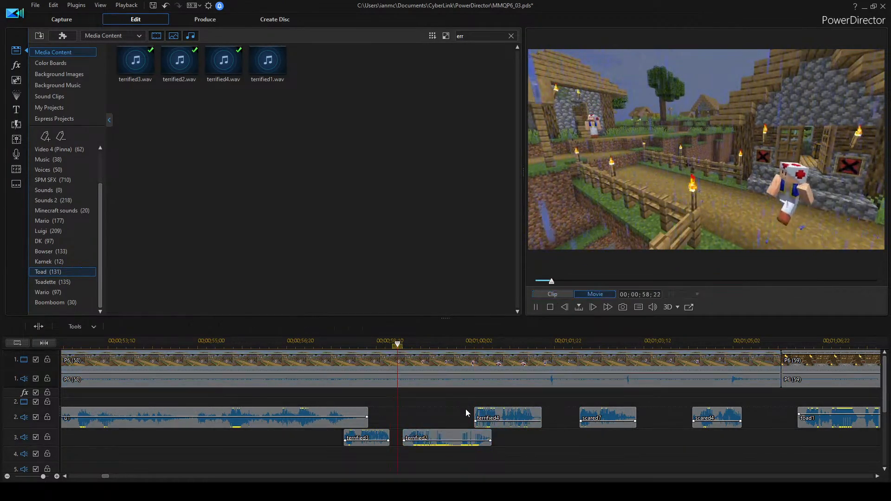
Shift terrified4 to start at about 00;00;59;28, overlapping terrified2, and replay the passage.
mouse_move(501, 420)
mouse_down()
mouse_move(487, 417)
mouse_move(502, 422)
mouse_up()
click(554, 424)
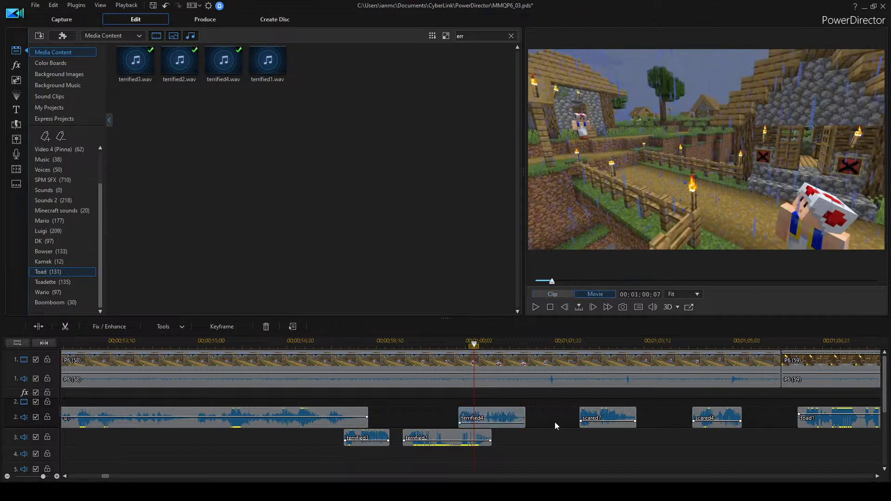
key(space)
click(429, 345)
key(space)
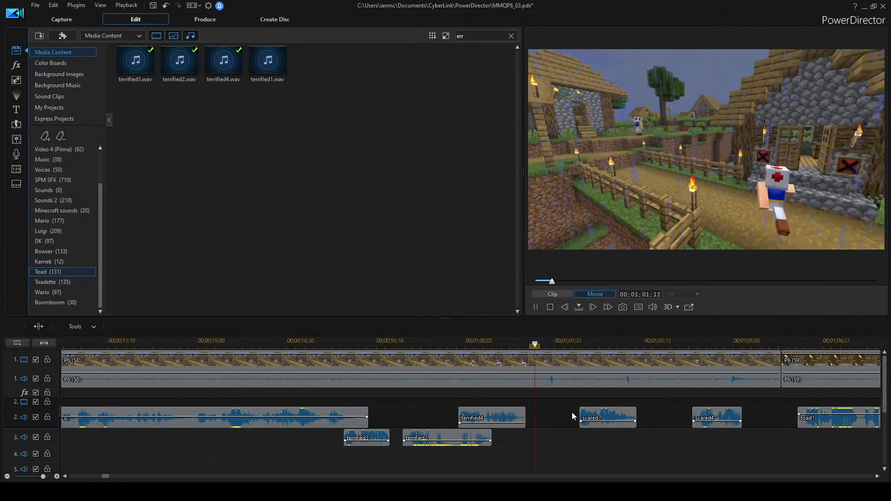
key(space)
Play the village shot from terrified4 through scared7 and scared4 to check the remaining voice timing.
scroll(538, 400, down, 5)
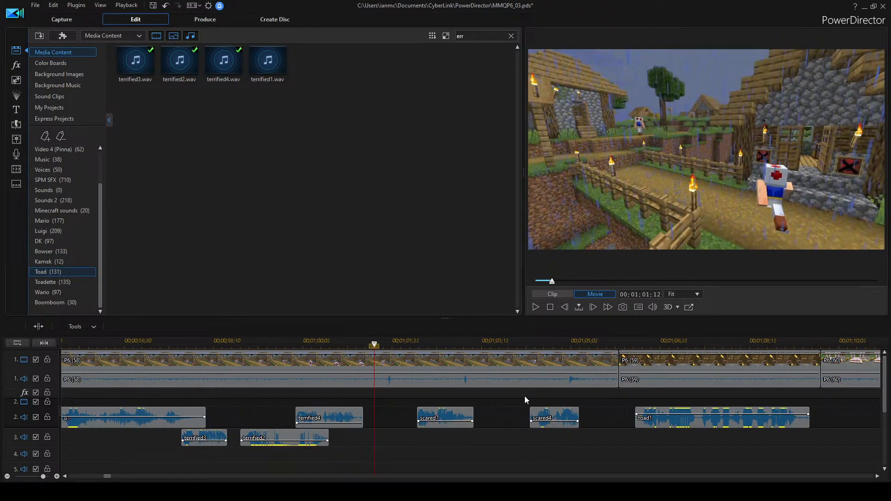
scroll(392, 408, up, 2)
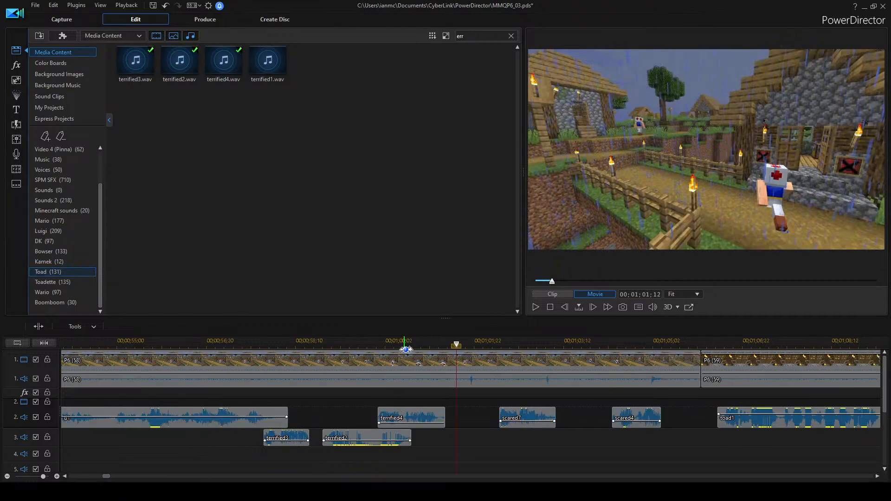
key(space)
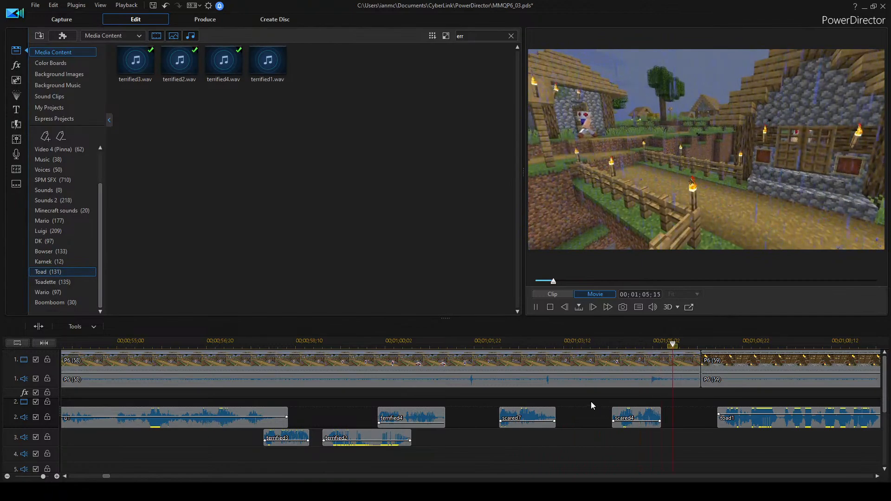
key(space)
scroll(490, 394, up, 1)
scroll(491, 400, down, 2)
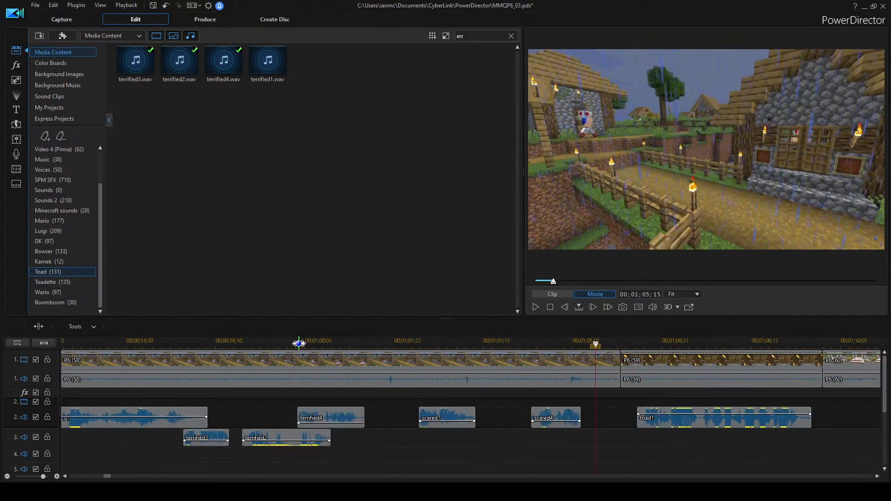
key(space)
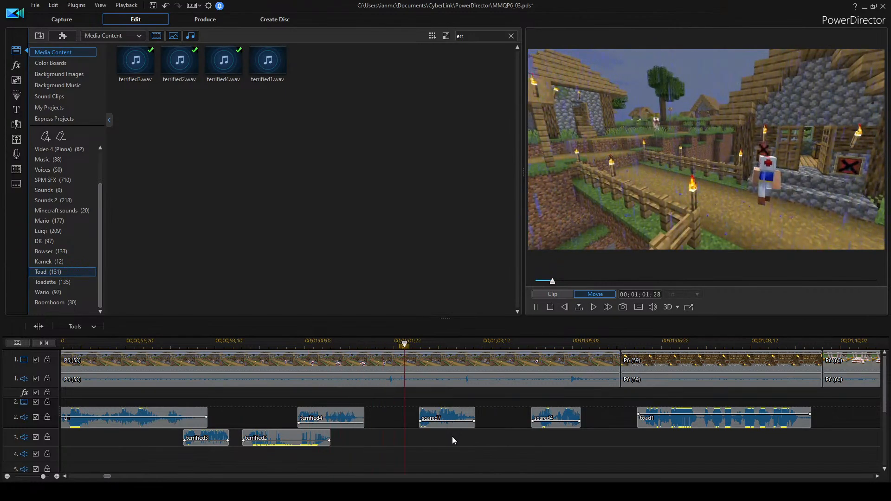
key(space)
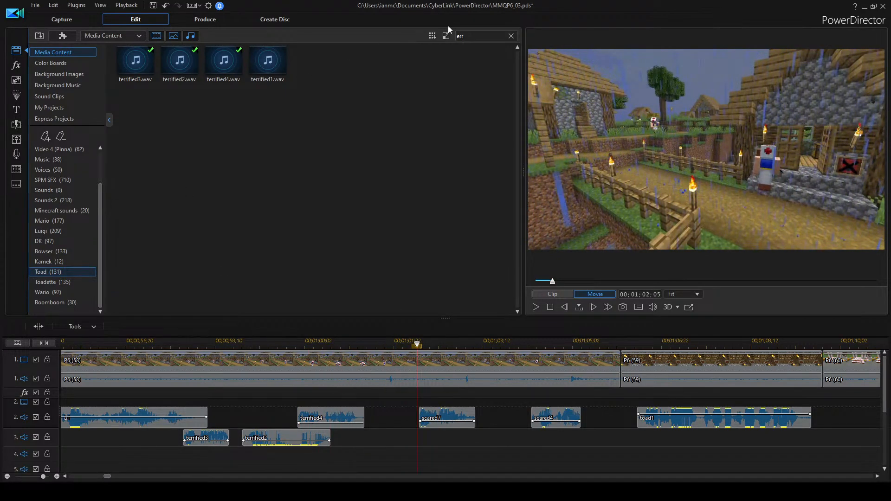
Clear the library search, move scared7 to audio track 3 at about 00;01;01;01 and replay the passage.
click(510, 36)
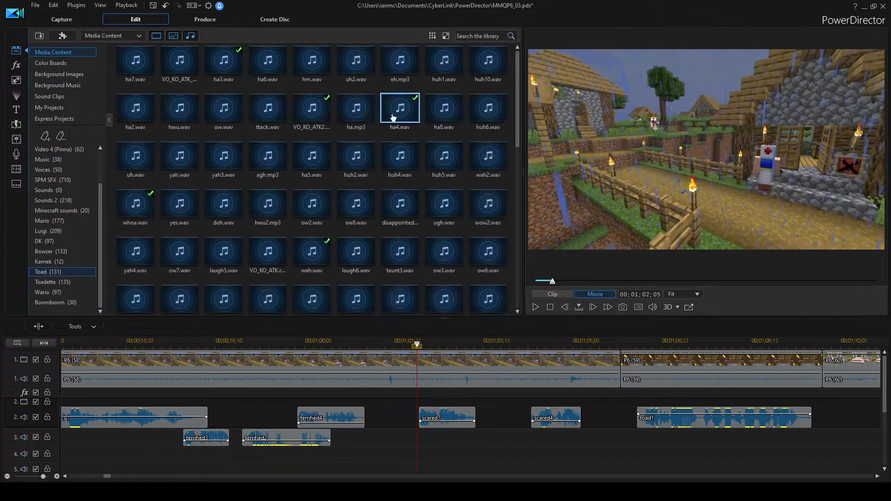
click(432, 421)
key(space)
key(space)
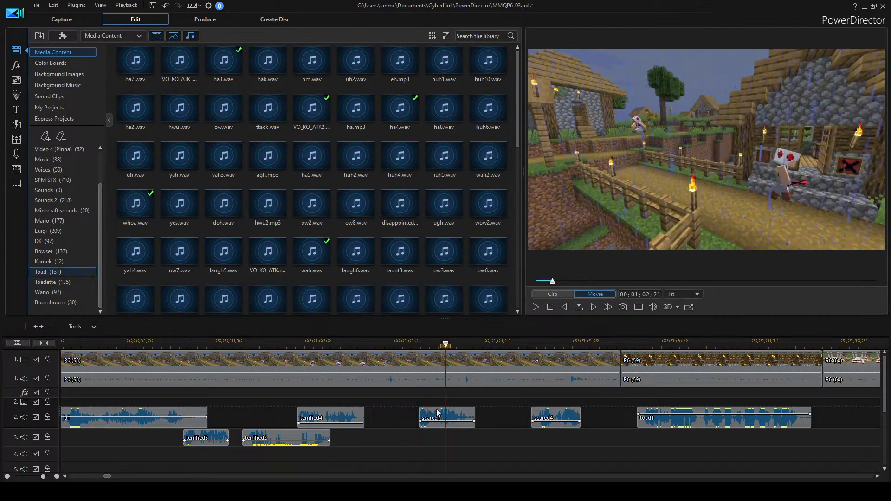
drag(438, 413, 375, 434)
click(314, 343)
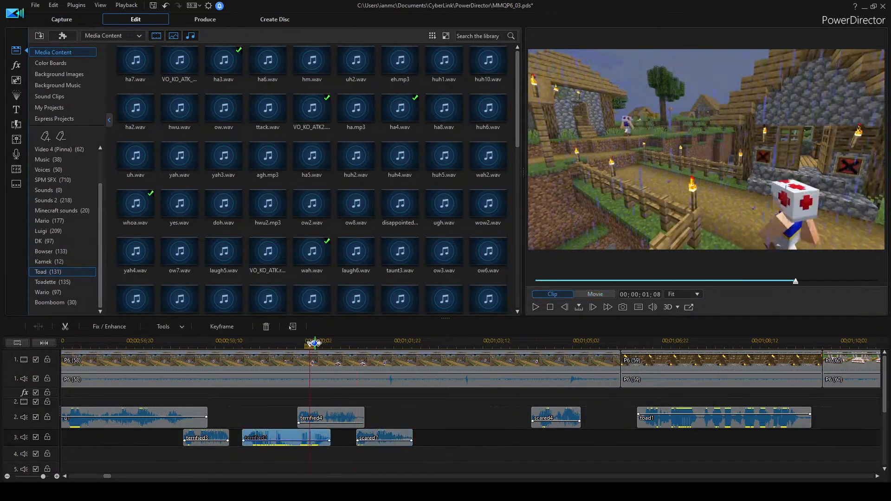
click(499, 394)
key(space)
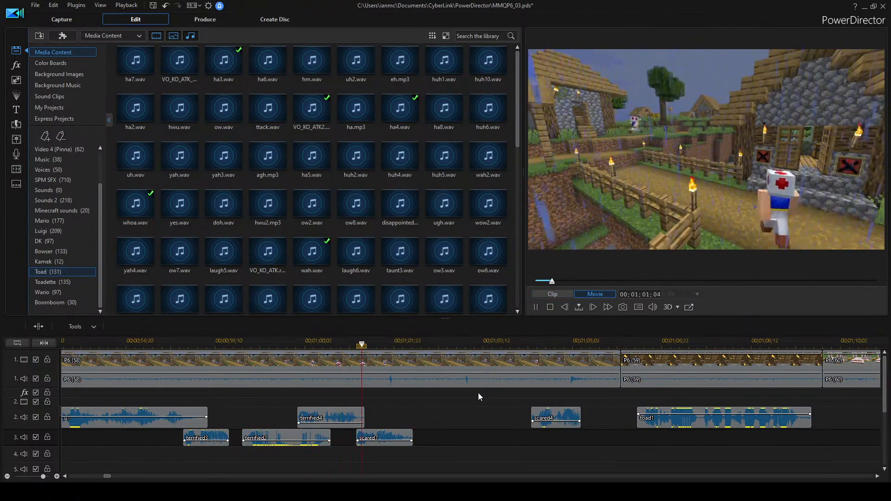
key(space)
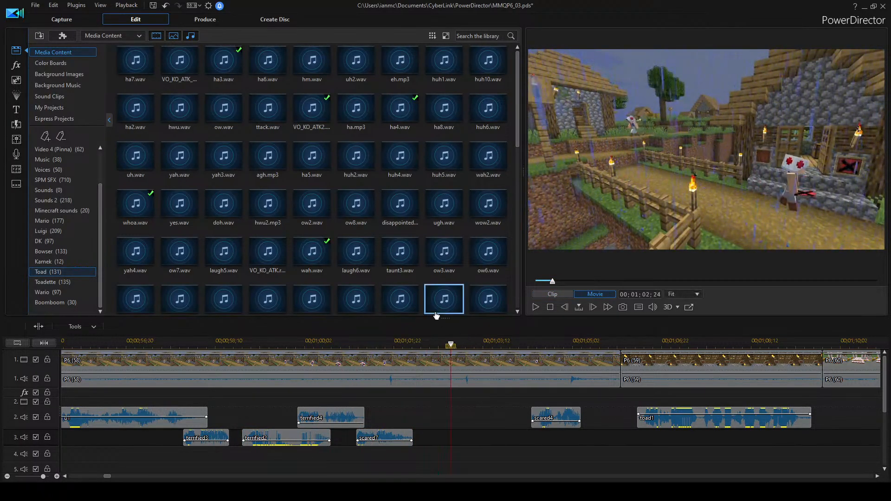
Try scared4 at about 00;01;04;12 and at about 00;01;04;06, replaying the end of the village shot each time.
key(space)
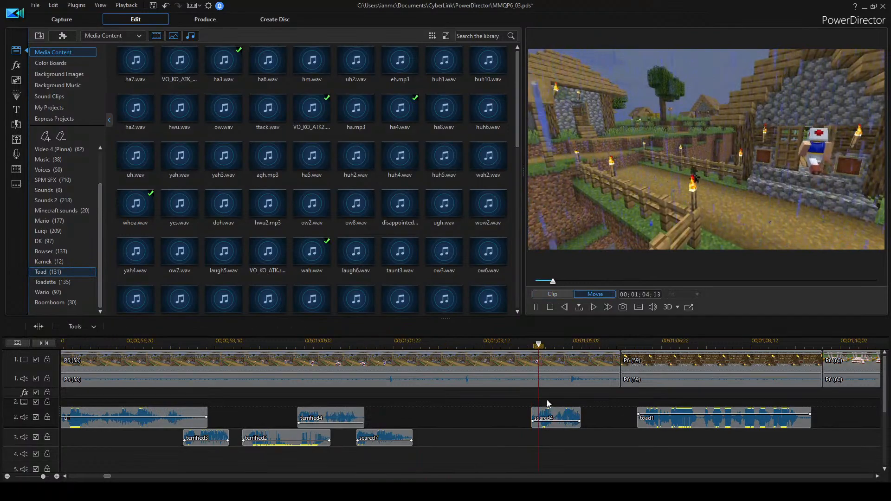
drag(548, 407, 554, 408)
click(512, 337)
key(space)
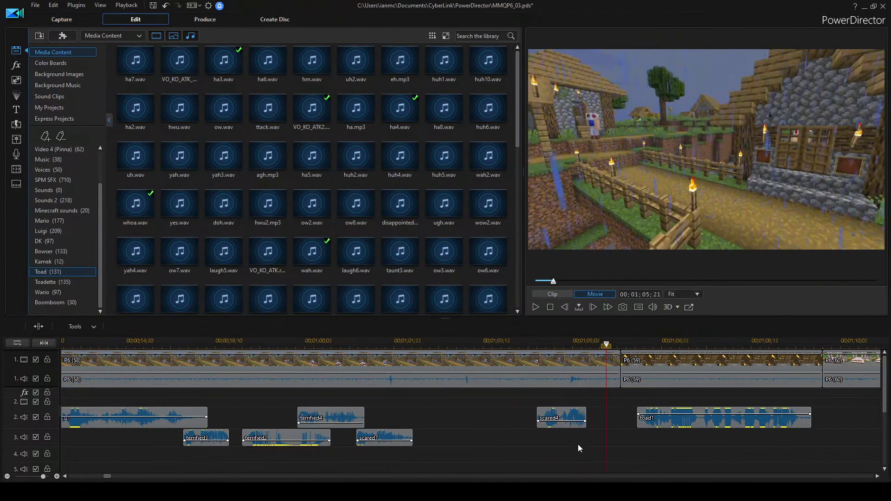
drag(573, 418, 561, 417)
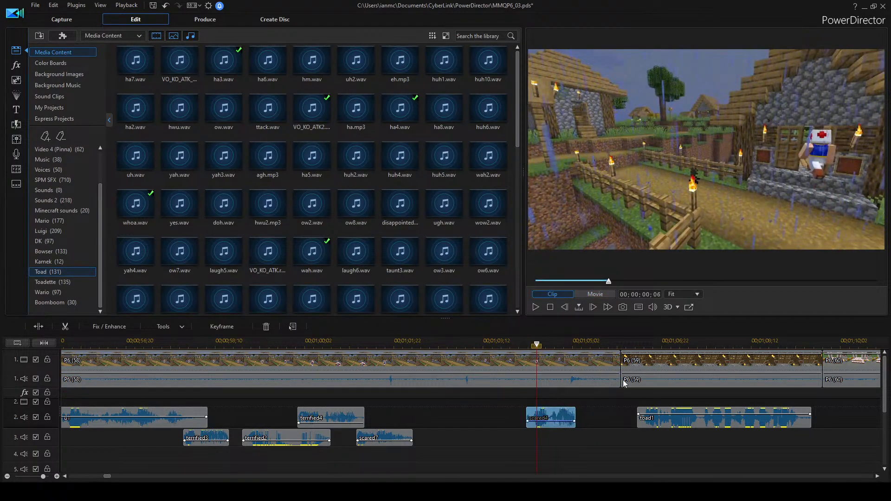
click(616, 394)
key(space)
Shift scared4 to start at about 00;01;04;03 and play from 00;01;03;29 through the toad1 clip.
click(557, 417)
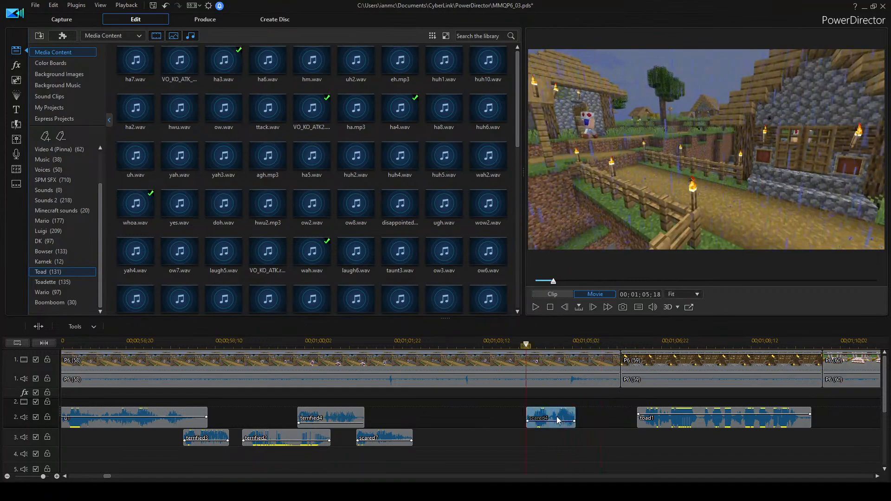
drag(557, 417, 551, 417)
click(513, 343)
click(555, 372)
click(625, 433)
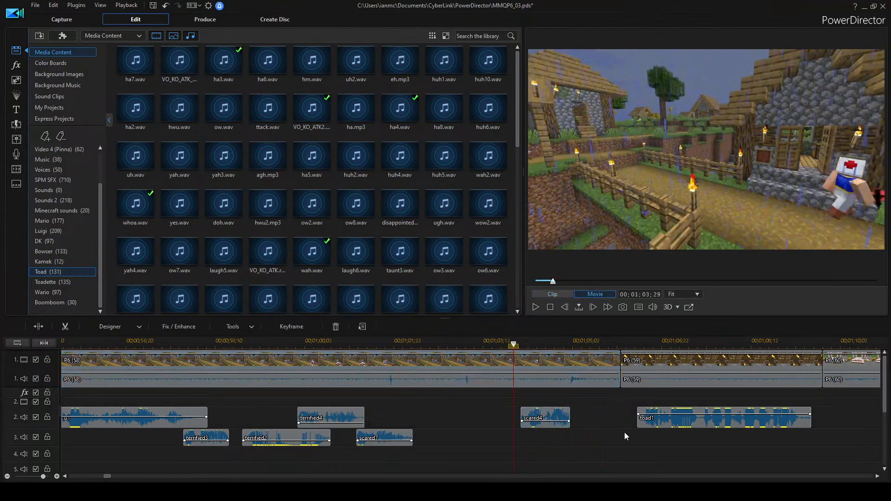
key(space)
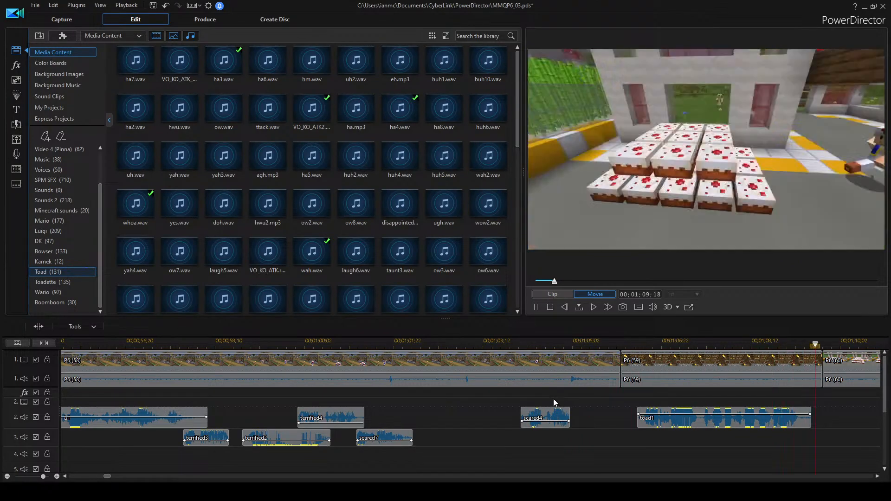
key(space)
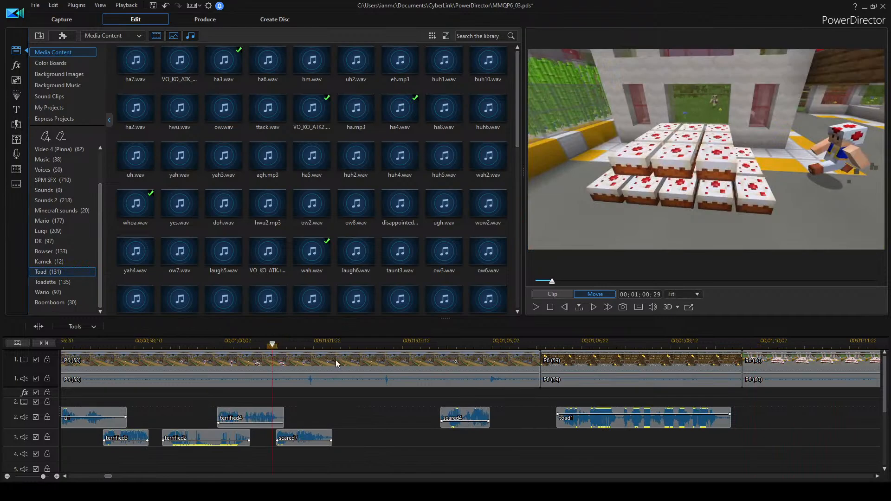
Replay the village shot from terrified4 past scared7 to examine the stretch without voices before scared4.
key(space)
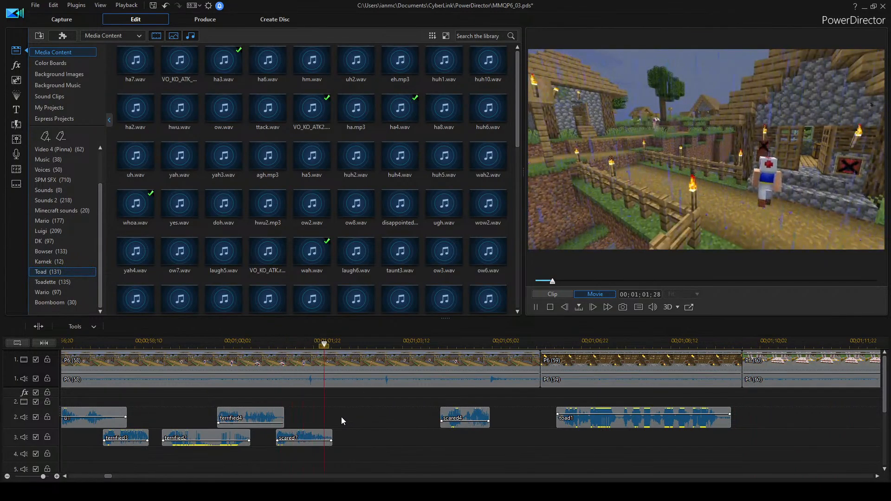
key(space)
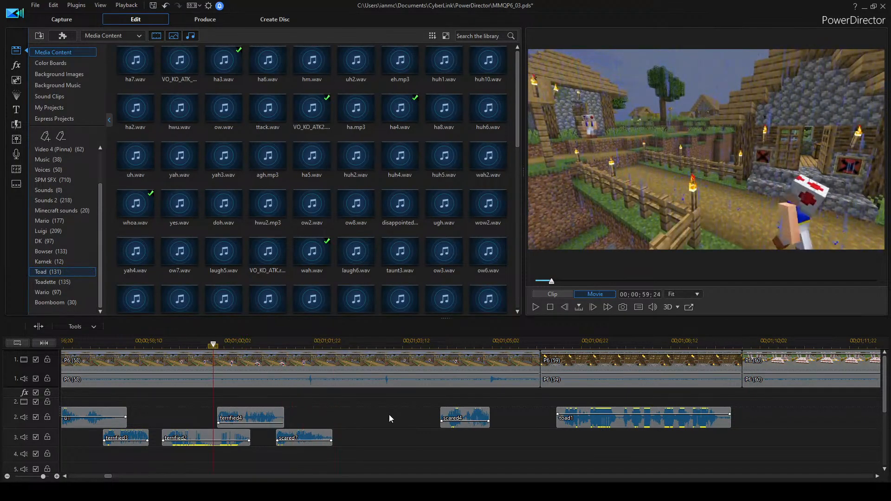
key(space)
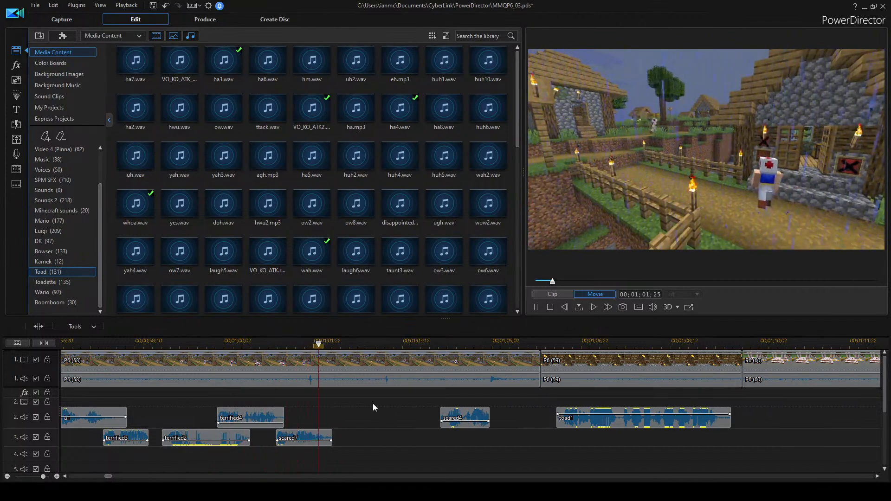
key(space)
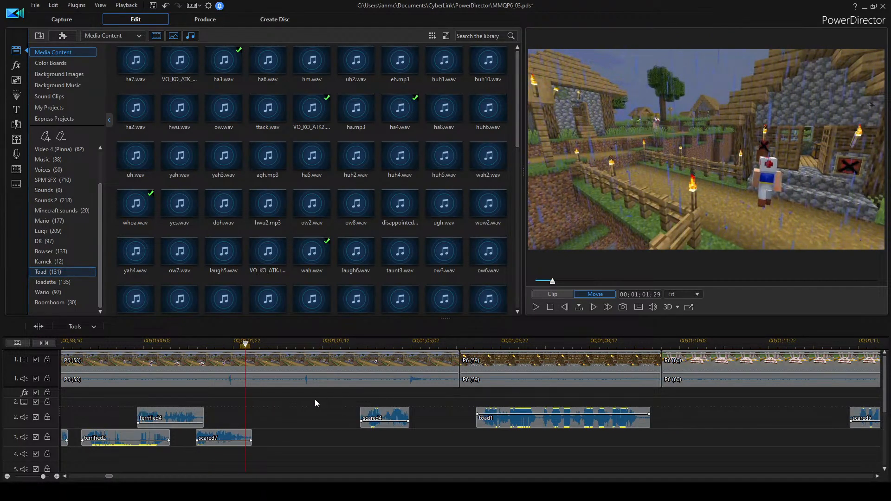
key(space)
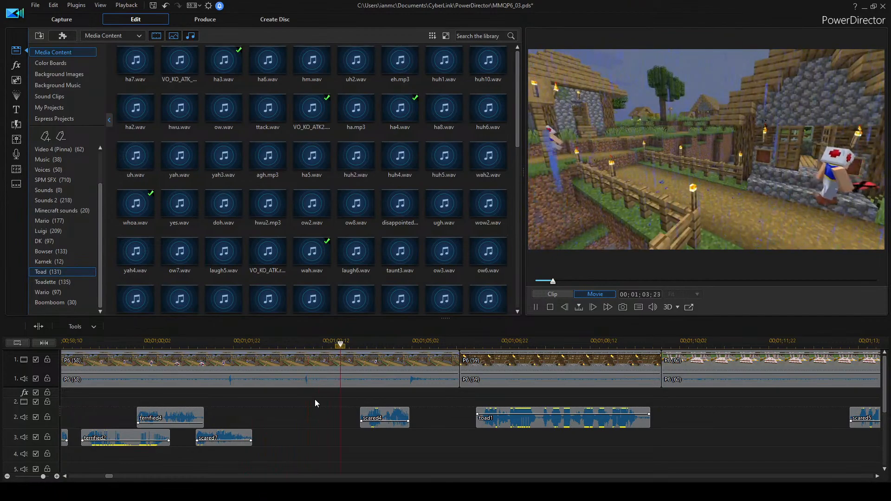
key(space)
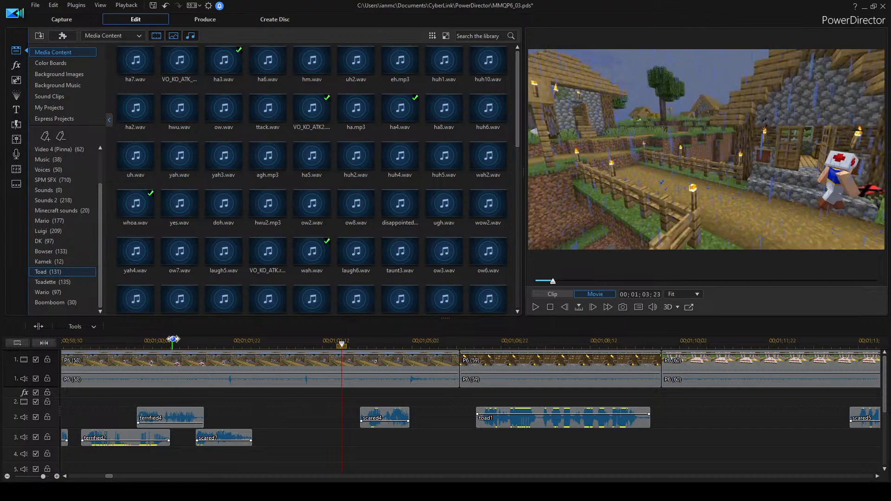
click(149, 342)
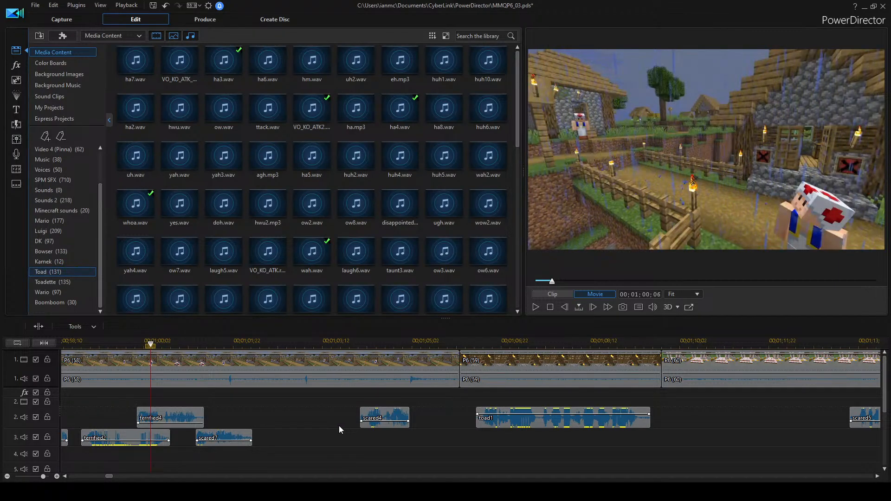
Replay the village shot from about 00;00;57;06 through the terrified clips and scared7 up to about 00;01;02;25.
scroll(338, 425, up, 3)
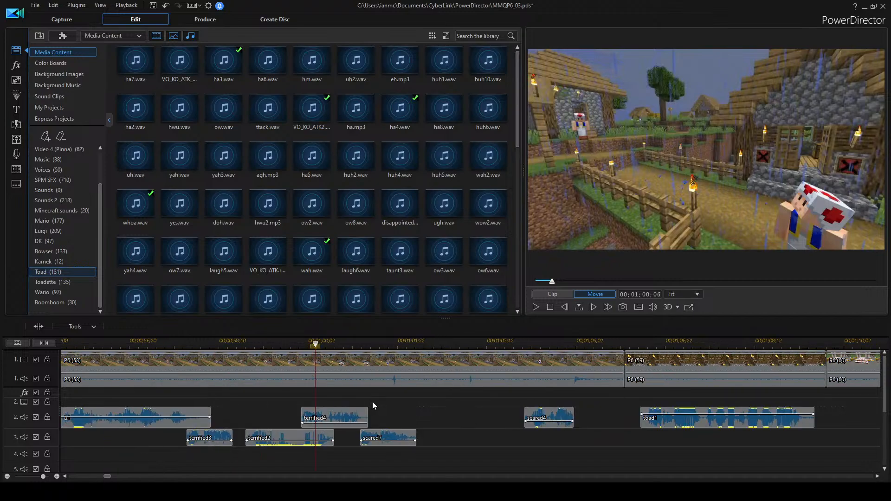
scroll(372, 405, down, 2)
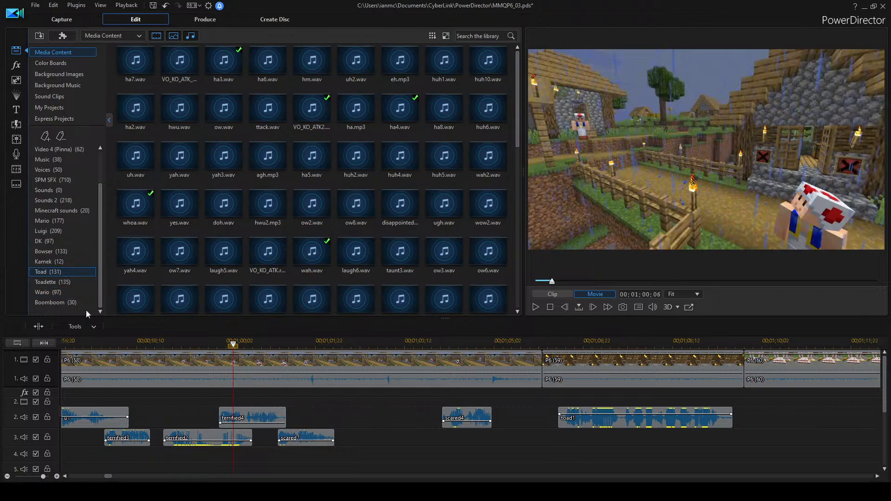
click(110, 340)
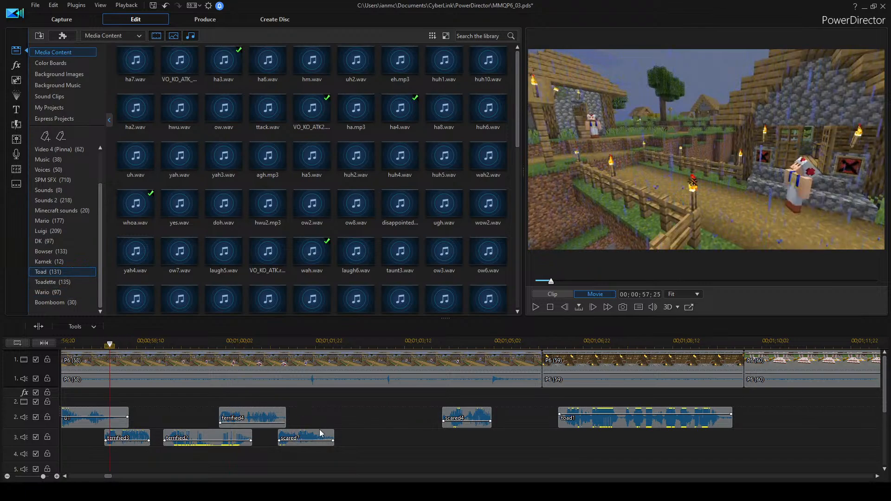
scroll(318, 430, up, 2)
scroll(403, 424, down, 2)
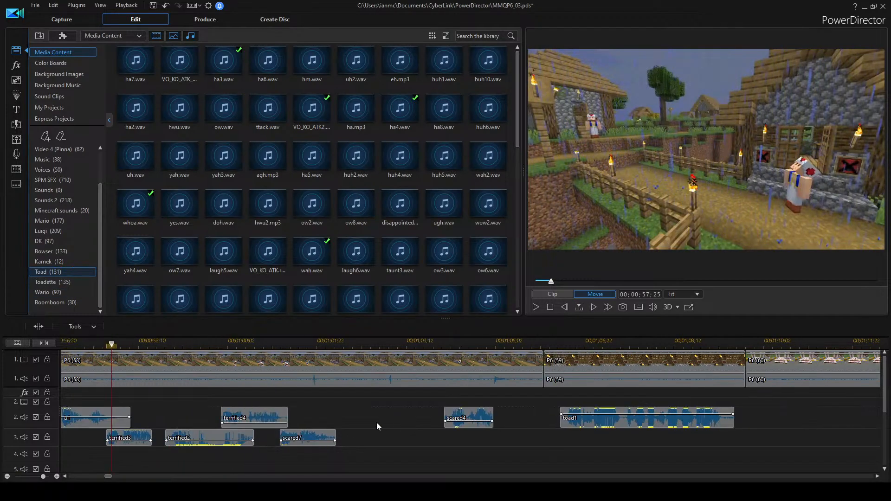
scroll(374, 421, up, 4)
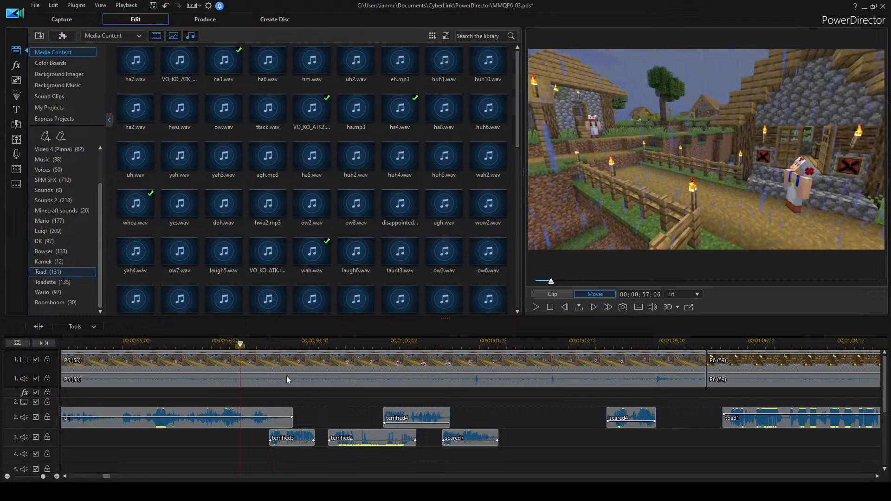
key(space)
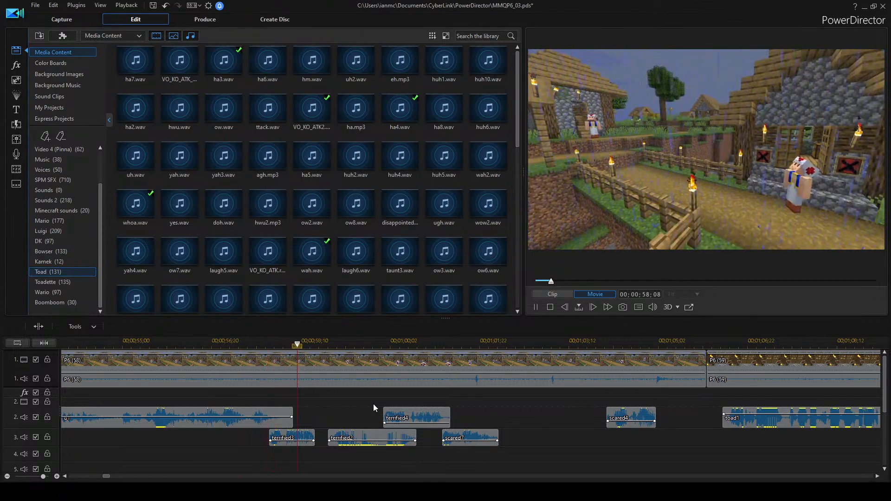
click(360, 436)
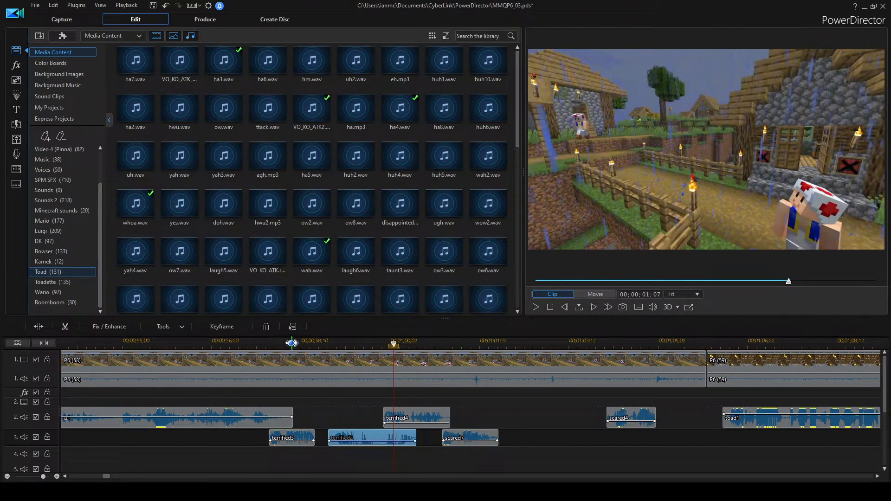
click(292, 342)
key(space)
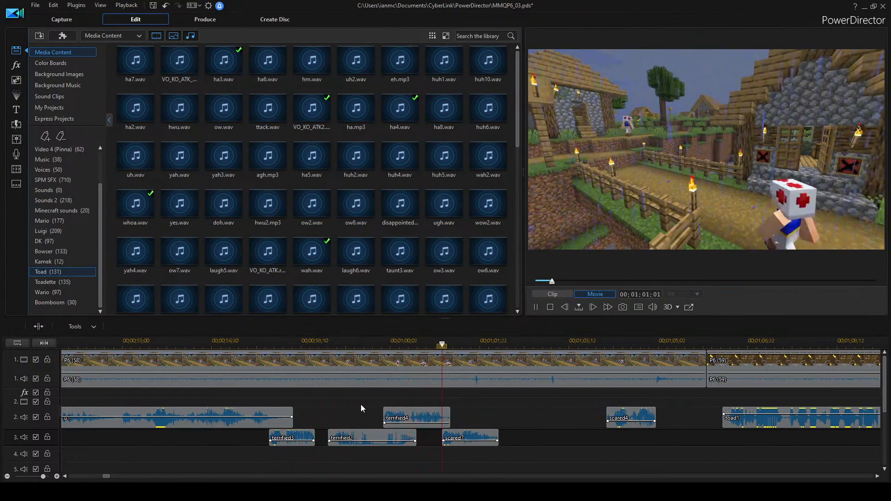
key(space)
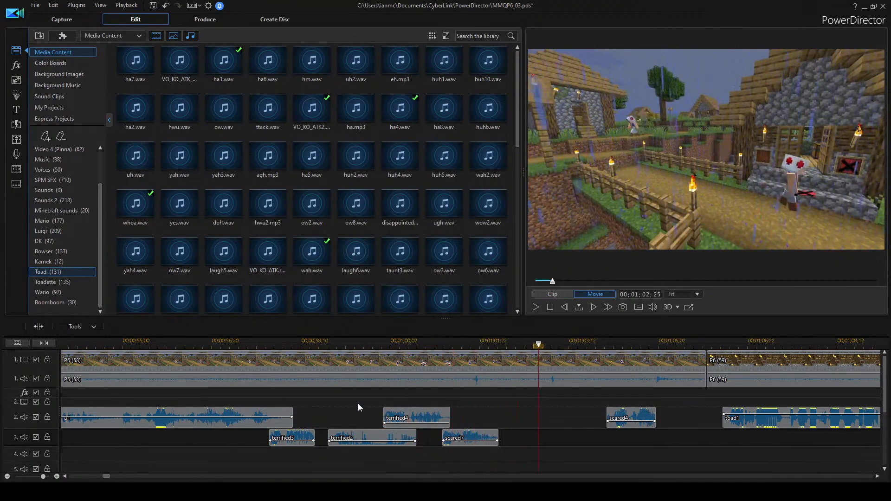
Add huh4.wav to audio track 2 at about 00;01;02;11, between terrified4 and scared4.
click(399, 156)
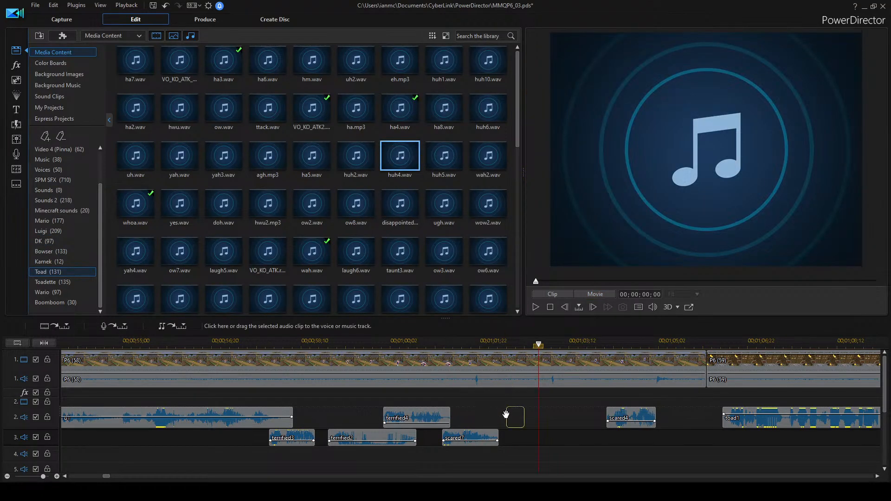
drag(513, 410, 513, 410)
click(511, 369)
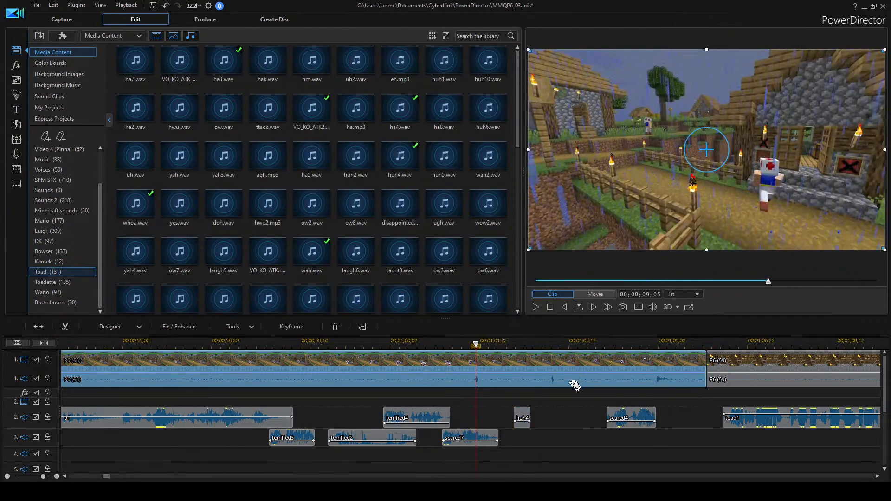
Replay the village shot from 00;01;01;05 and from about 00;01;02;01 to check huh4's timing against scared7 and scared4.
click(449, 345)
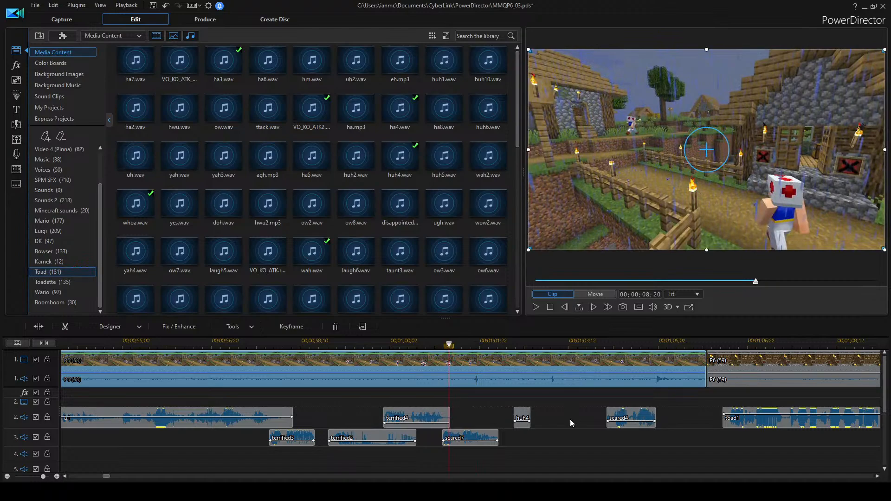
scroll(566, 418, down, 2)
scroll(424, 415, down, 2)
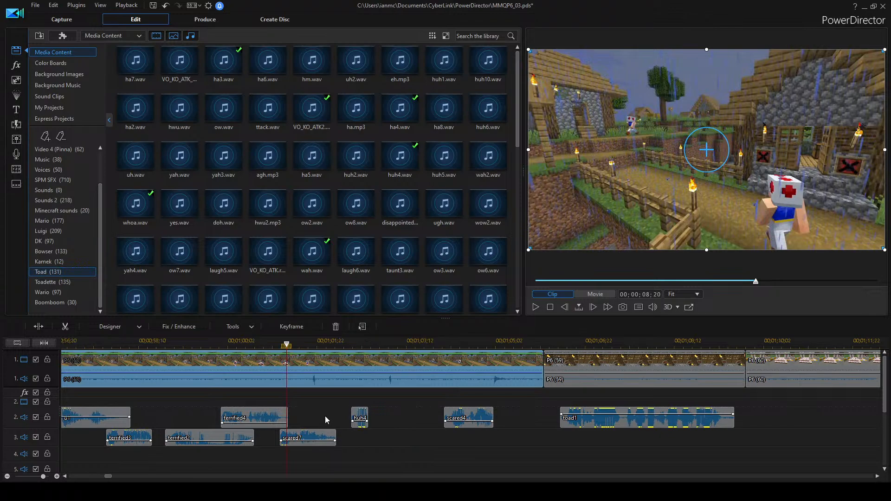
click(396, 413)
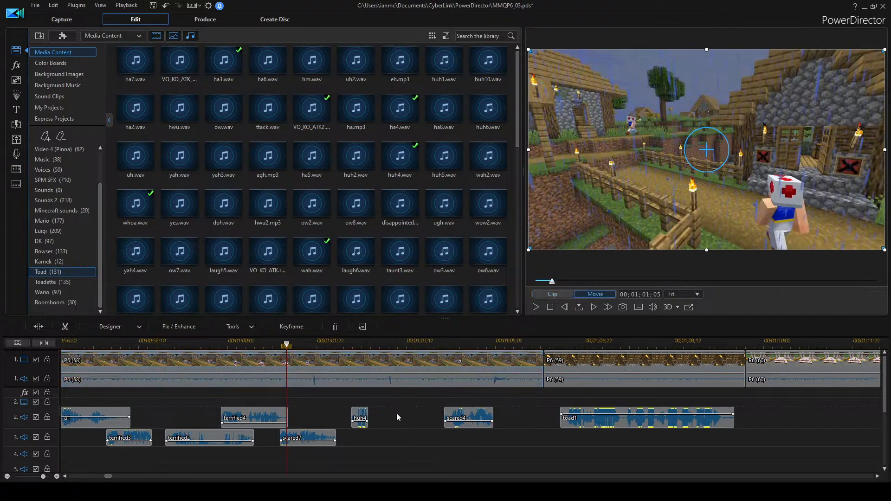
key(space)
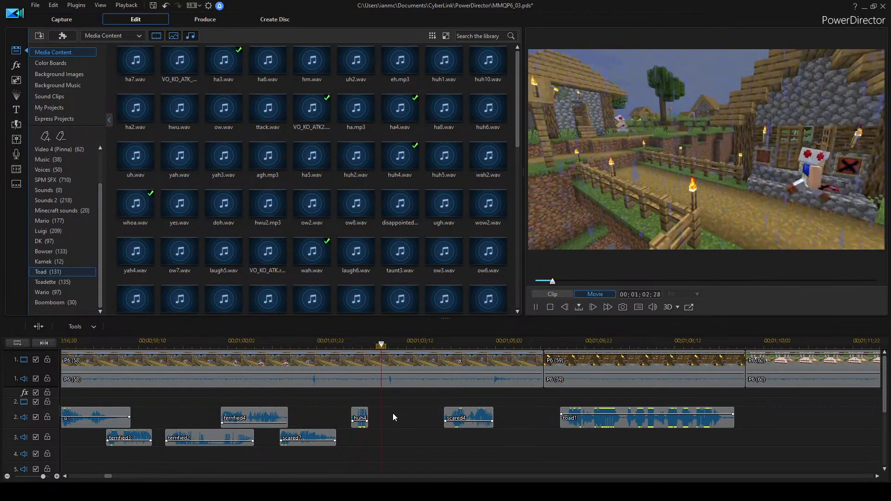
key(space)
scroll(288, 417, down, 2)
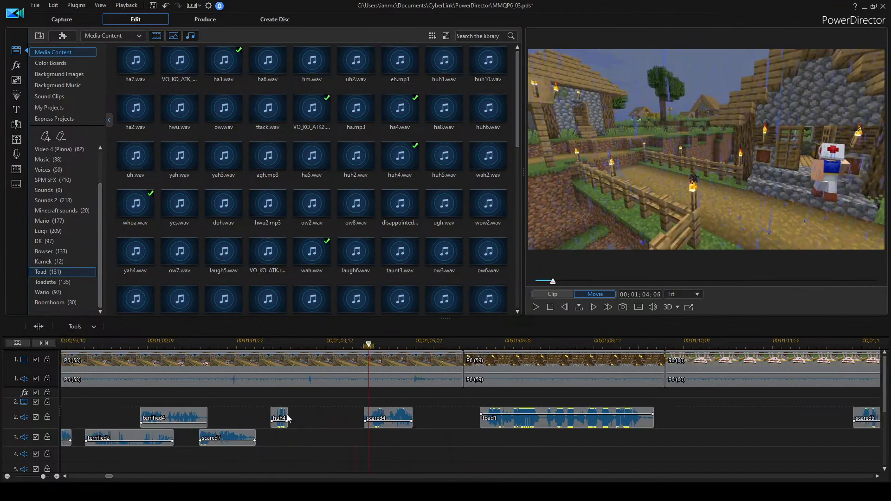
click(315, 419)
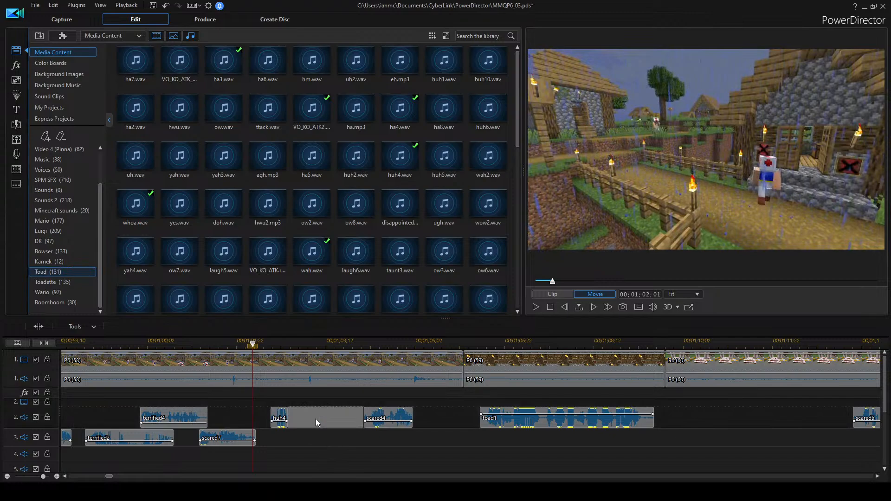
scroll(315, 418, down, 2)
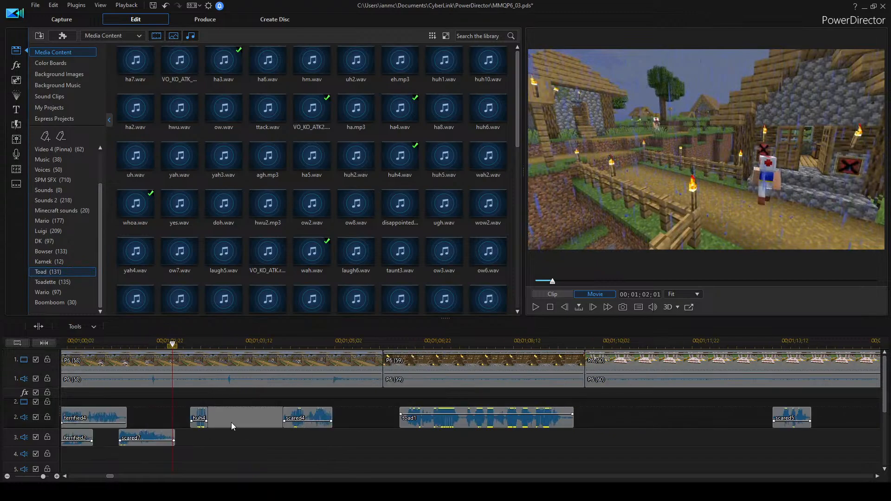
key(space)
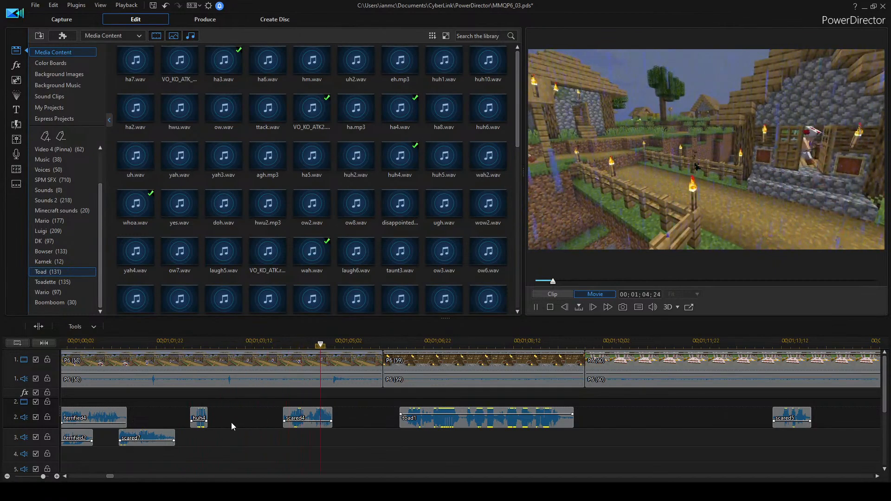
key(space)
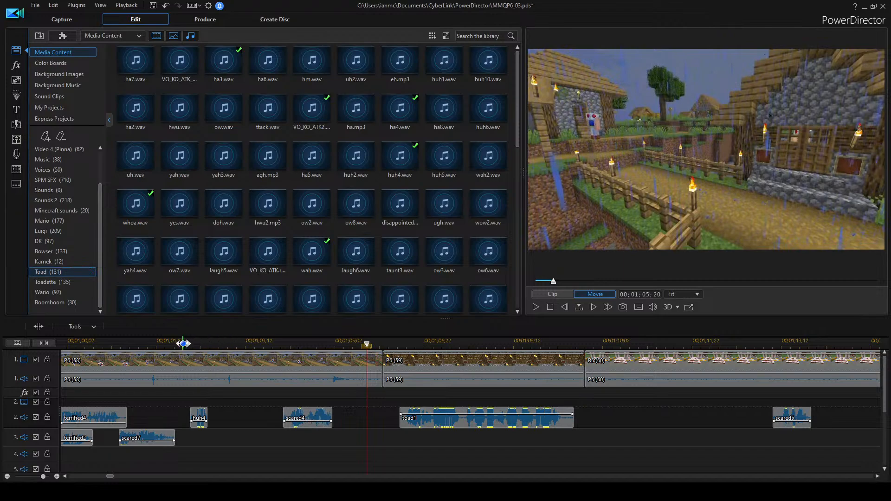
key(space)
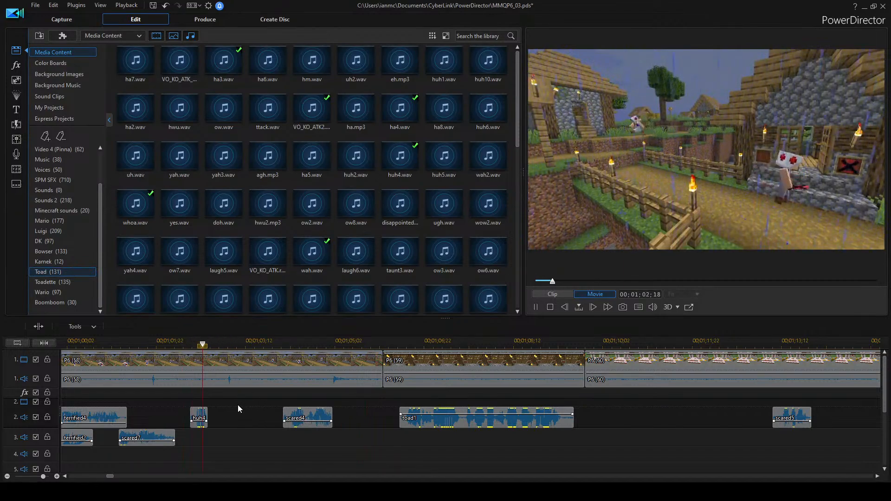
key(space)
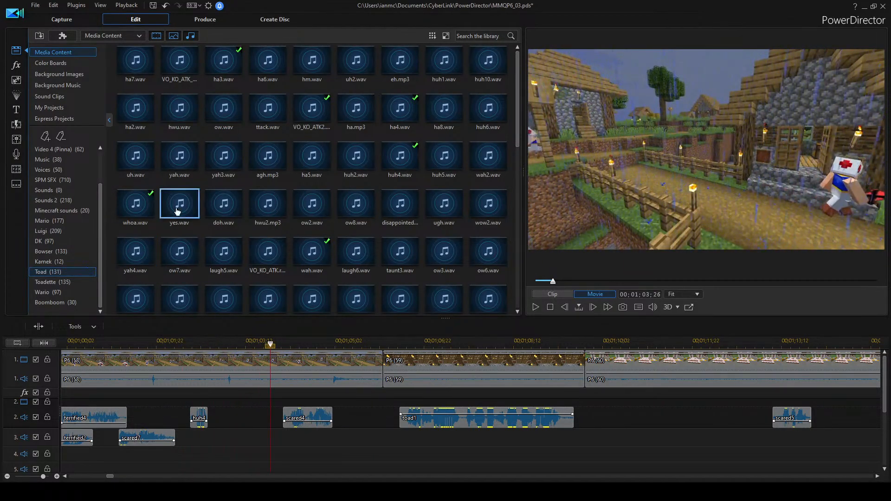
Browse the Toad voice clips for another frightened sound and preview scared3.mp3.
scroll(383, 232, down, 3)
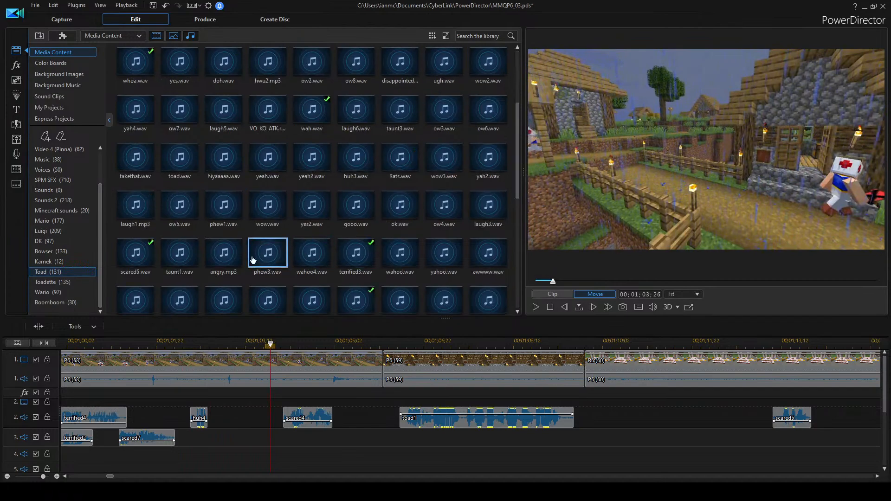
scroll(209, 255, down, 3)
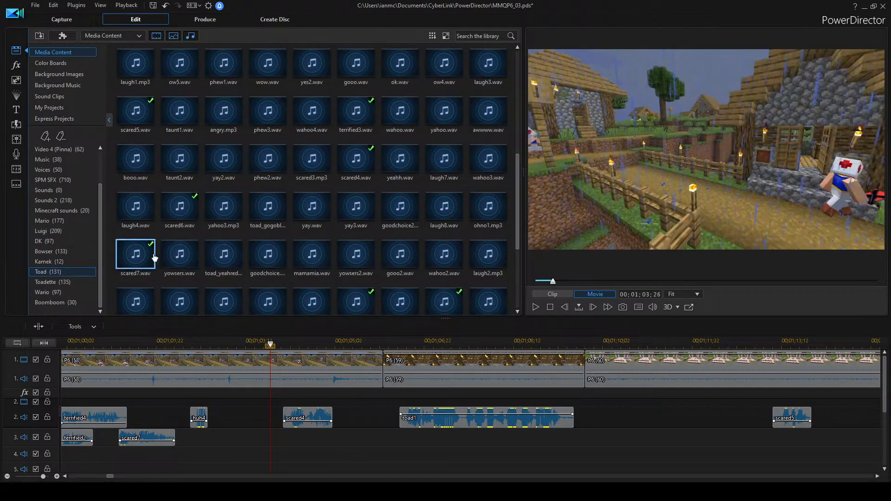
click(446, 156)
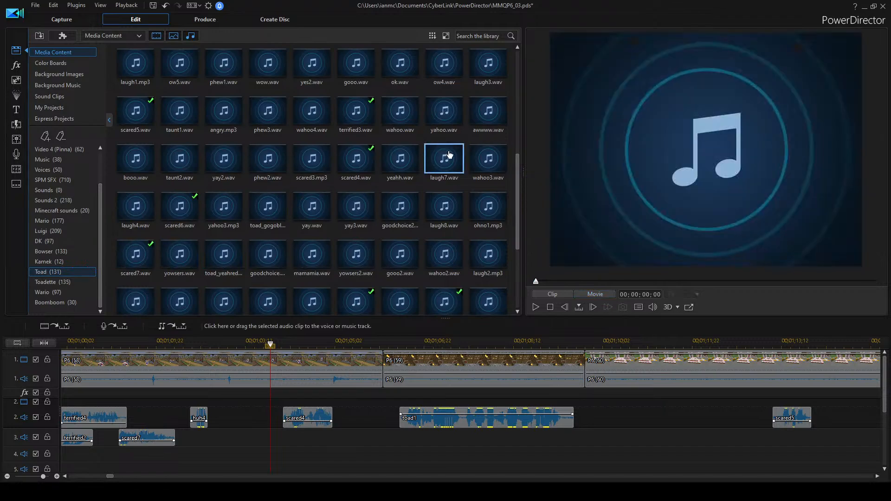
click(396, 162)
click(323, 169)
key(space)
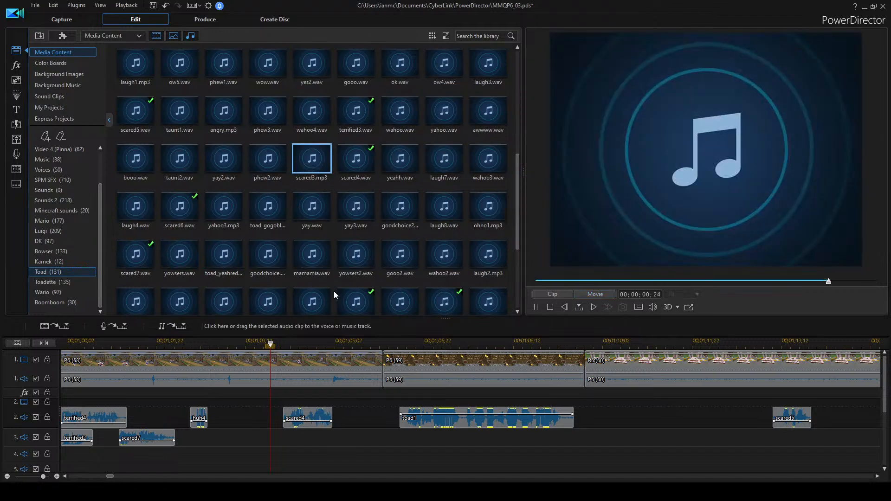
click(341, 267)
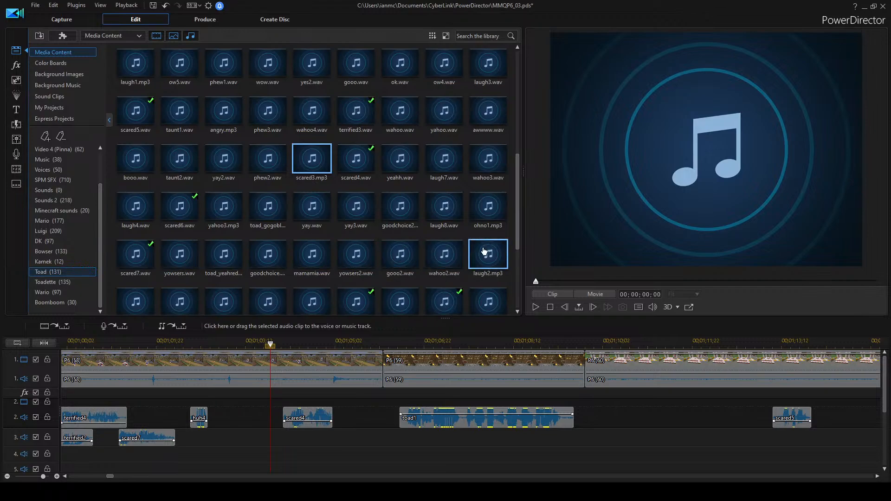
Preview scared2.wav and add it to audio track 3 at about 00;01;02;25, after scared7.
scroll(489, 255, down, 3)
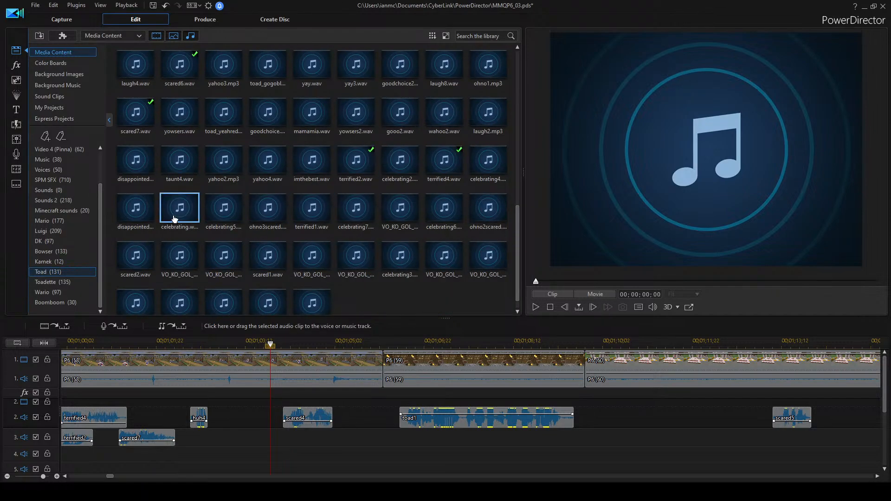
double_click(133, 256)
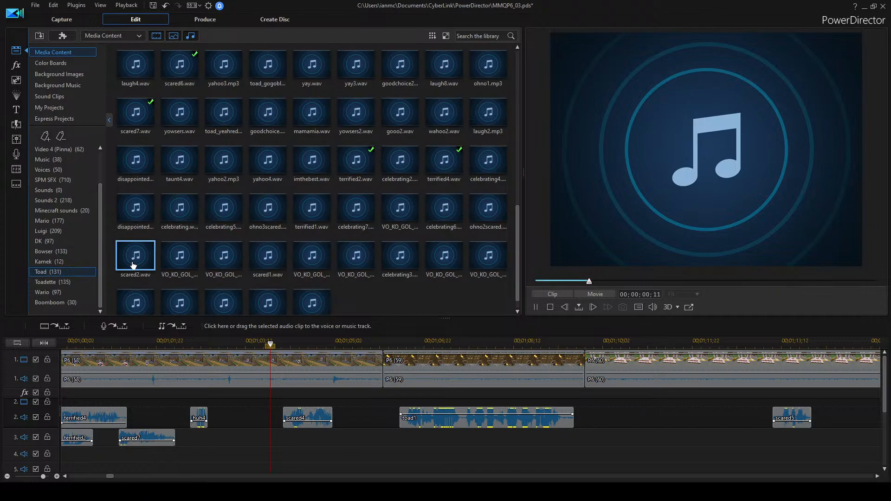
drag(134, 258, 213, 437)
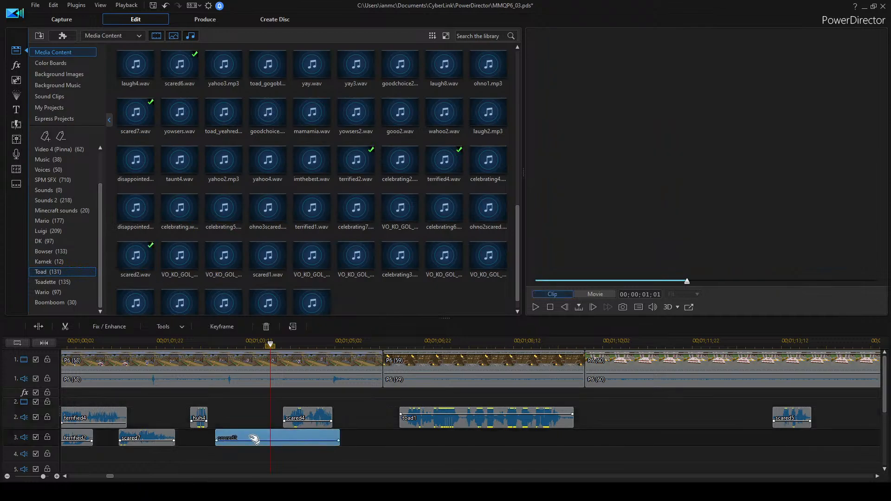
Preview scared1.wav and replay the end of the village shot from about 00;01;02;08 with scared2 in place.
double_click(281, 267)
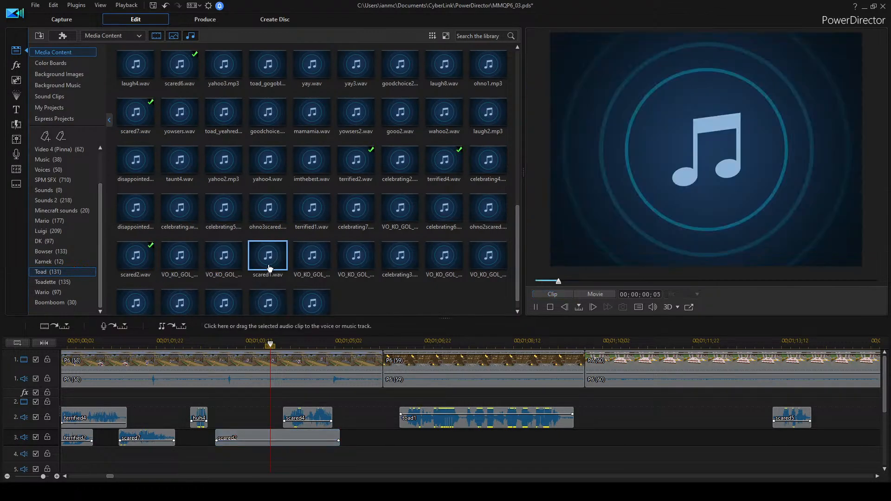
click(256, 439)
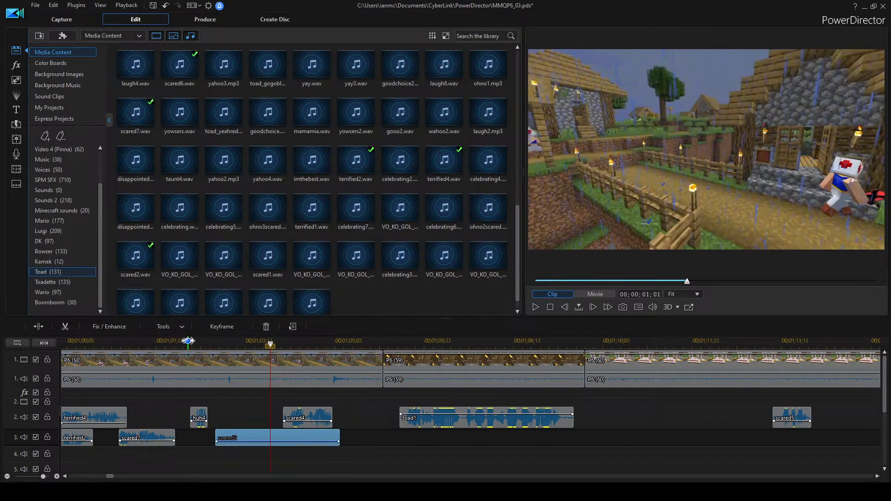
click(185, 342)
key(space)
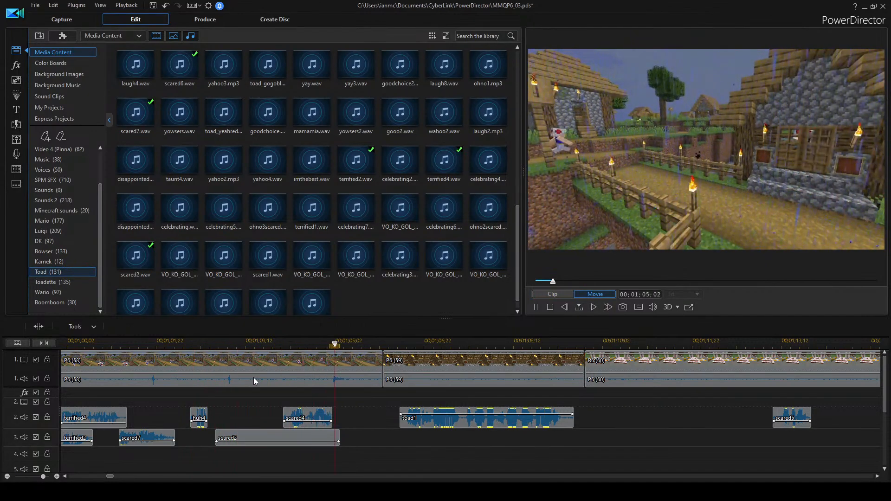
key(space)
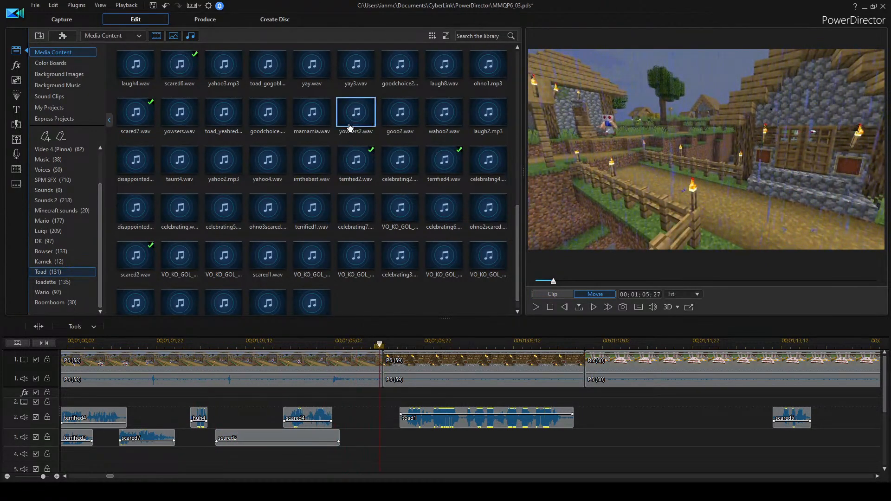
Browse the Toad voice clips and preview short reaction sounds such as agh.mp3, ow2.wav, laugh5.wav, laugh6.wav and ha5.wav.
scroll(357, 118, up, 5)
scroll(309, 234, up, 3)
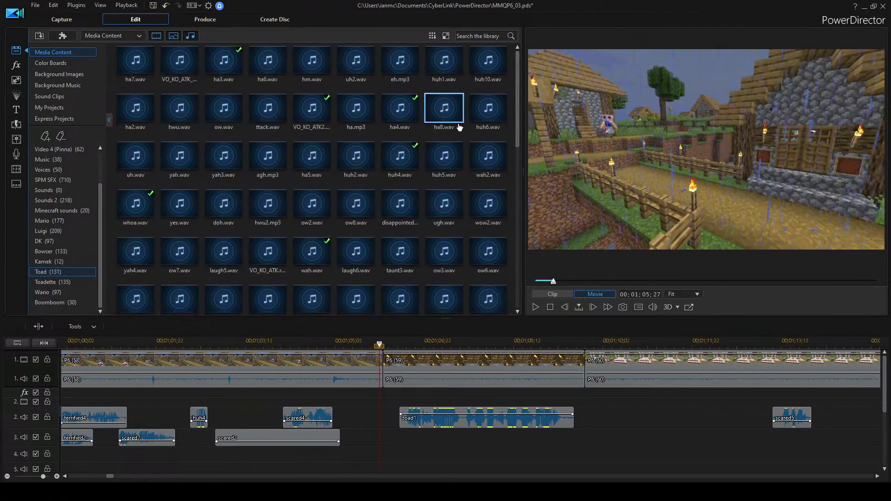
click(283, 173)
key(space)
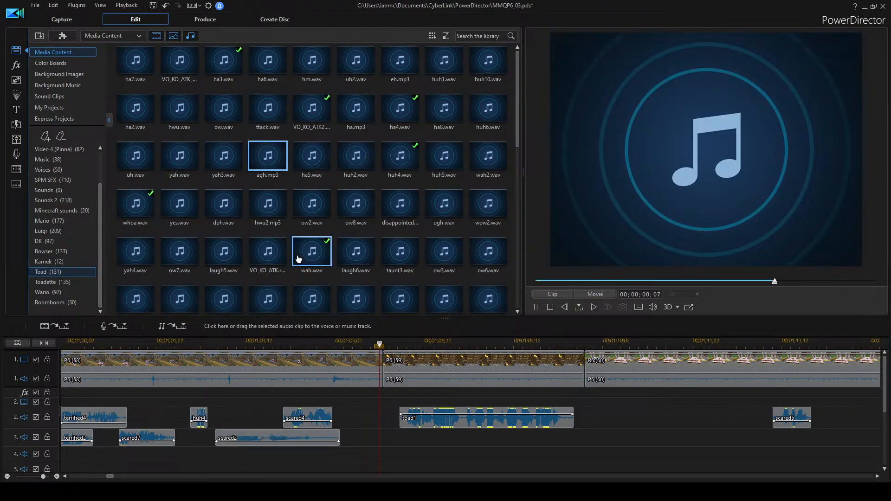
click(302, 221)
click(390, 218)
key(space)
click(223, 251)
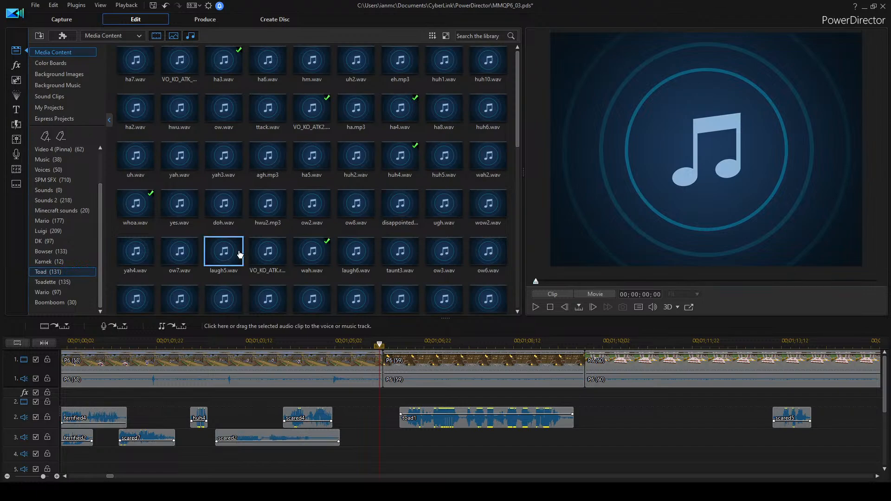
scroll(399, 204, down, 3)
click(355, 120)
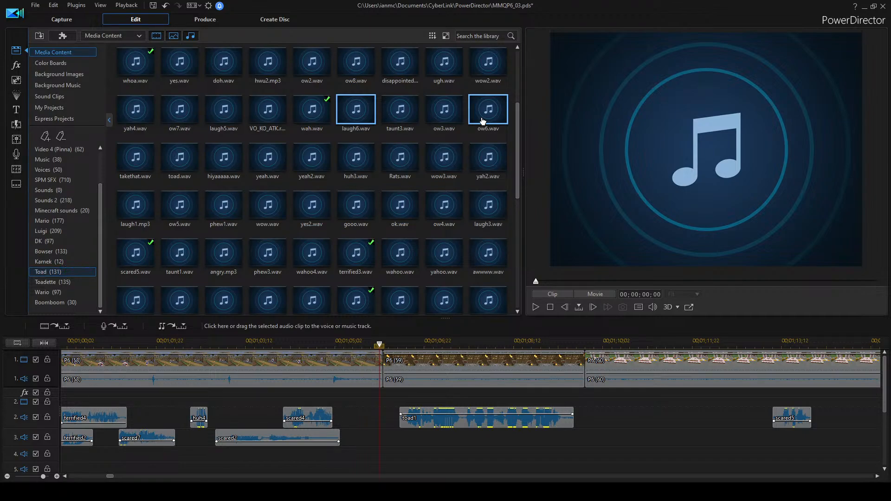
scroll(427, 179, up, 3)
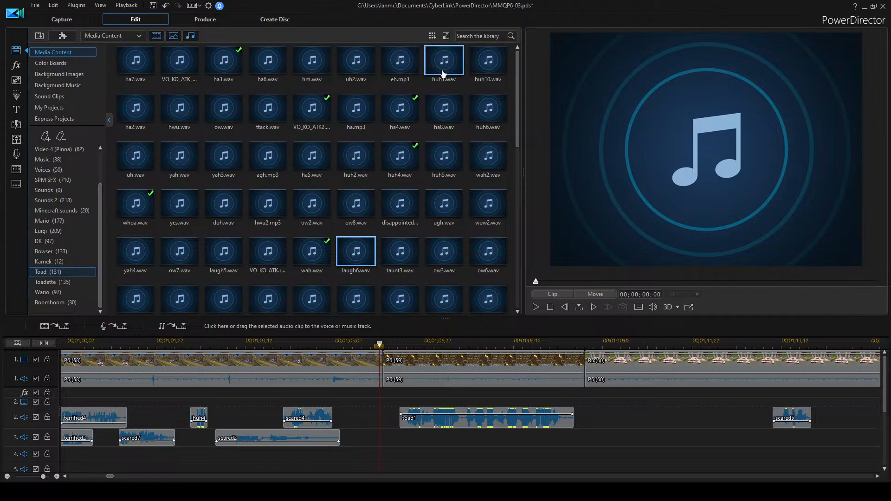
click(334, 156)
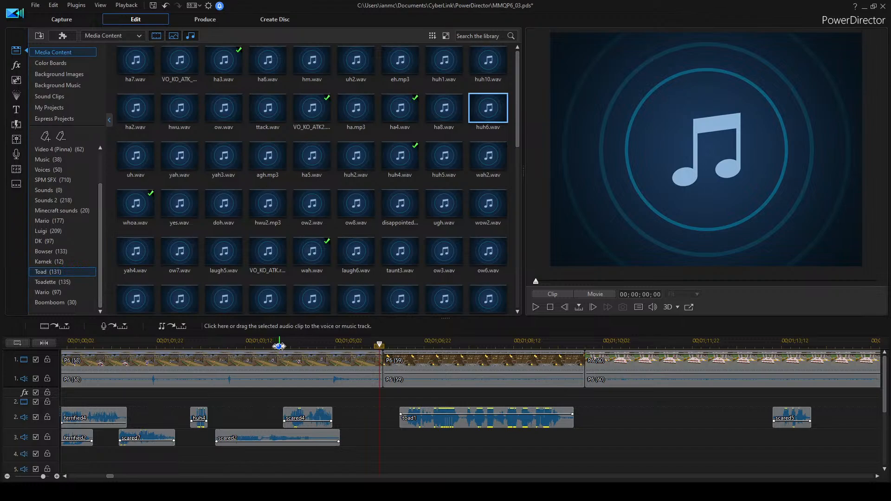
Replay the village shot from 00;01;02;06 through the end of scared4 and scared2.
click(259, 345)
click(181, 342)
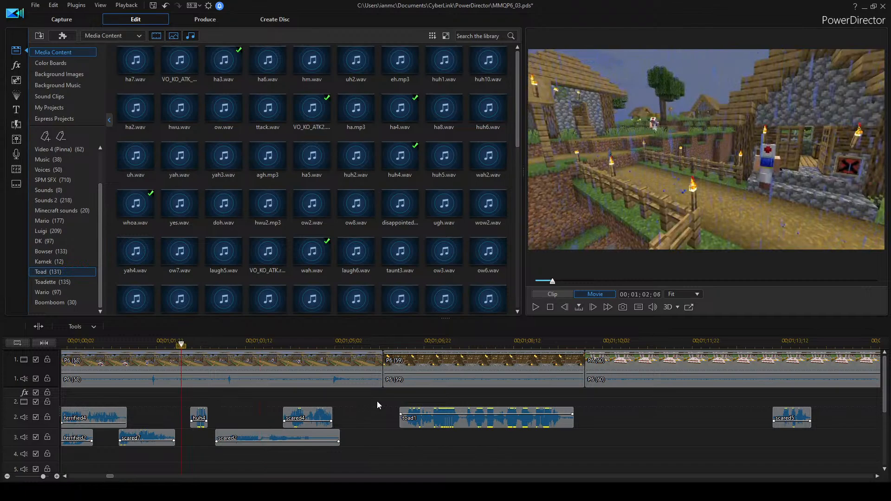
key(space)
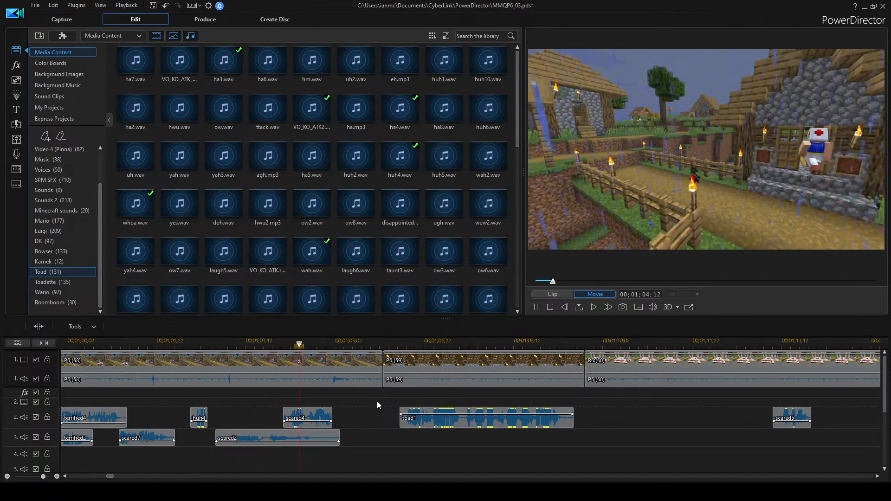
key(space)
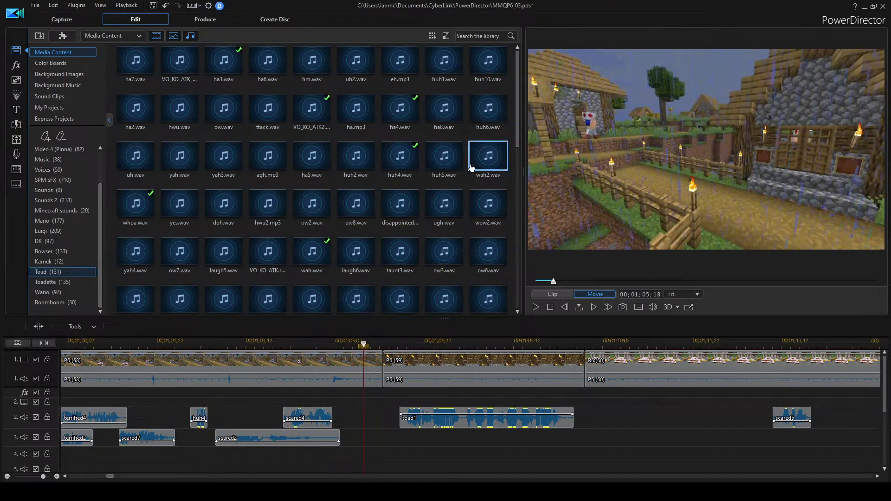
Preview huh6.wav, search the Toad clips for "scar", preview scared3.mp3 and scared4.wav, and clear the search.
double_click(491, 116)
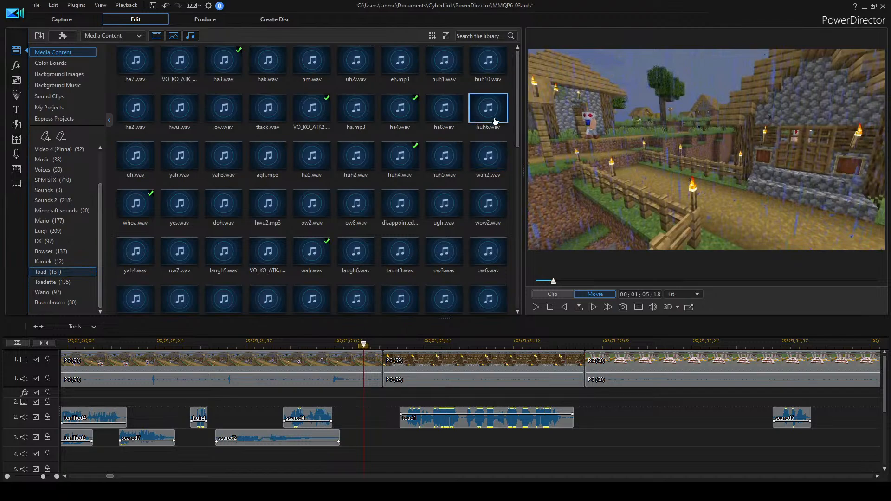
double_click(398, 211)
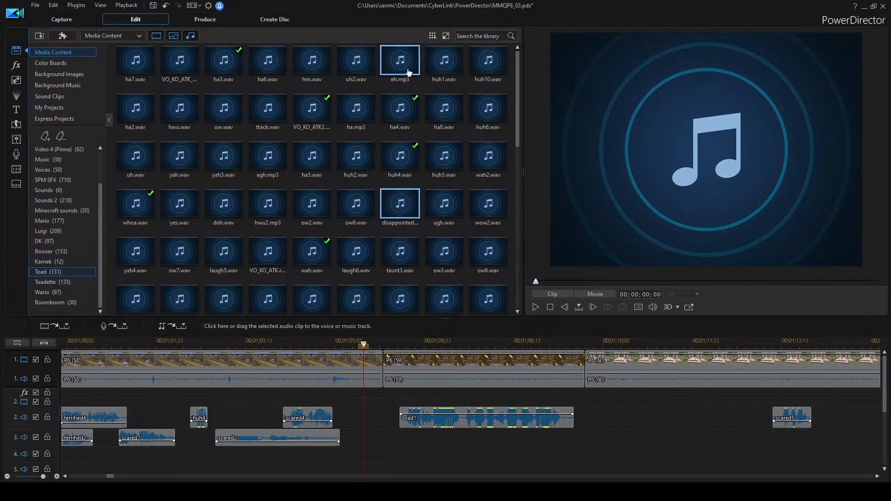
text(scar)
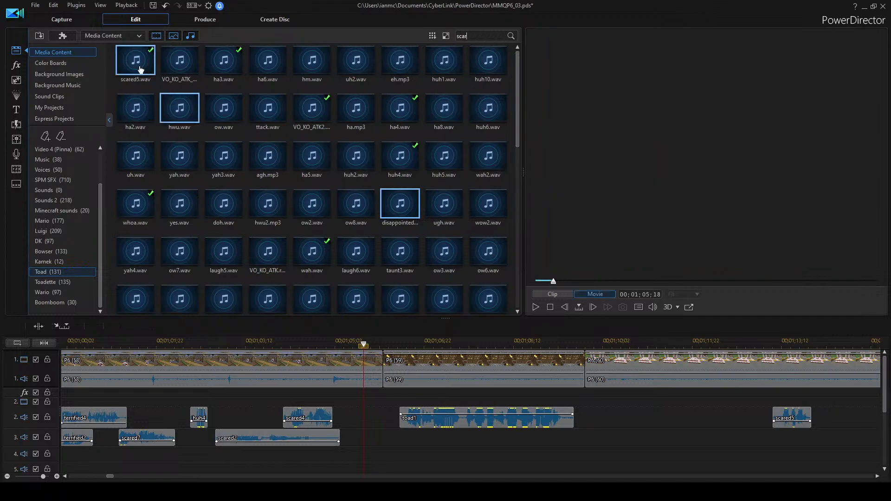
key(Return)
double_click(164, 64)
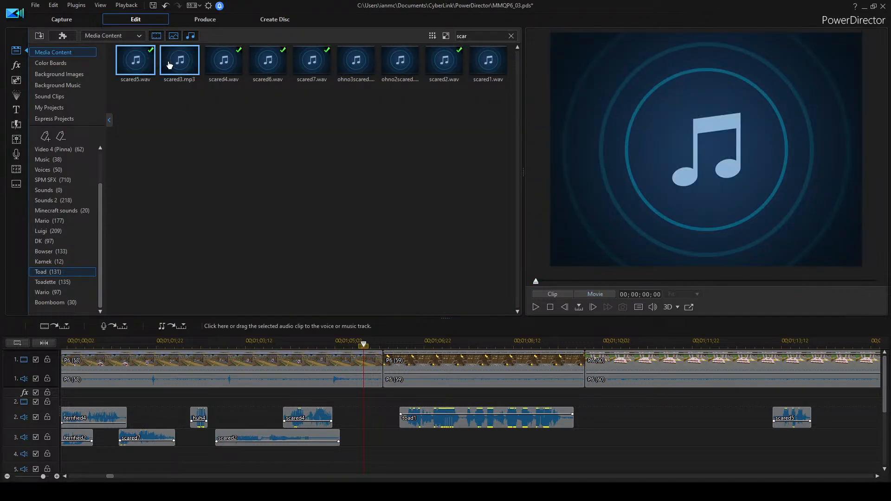
double_click(242, 66)
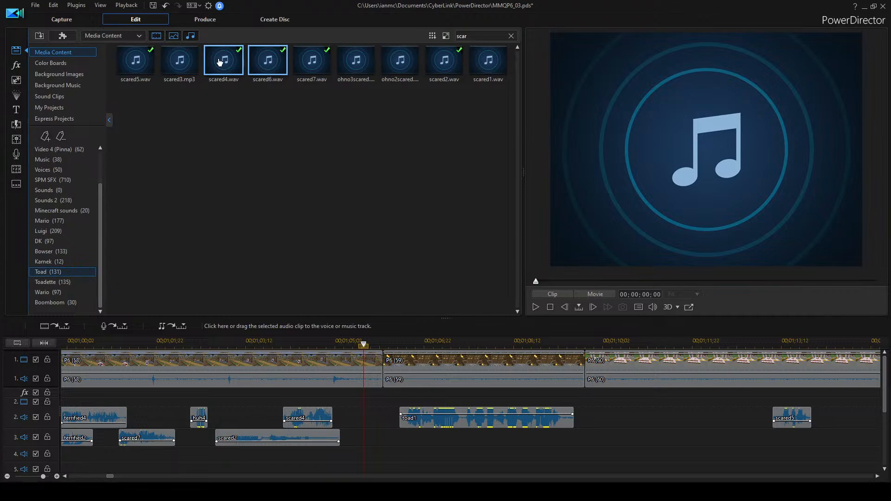
click(511, 37)
Preview short Toad grunts for the end of the village shot, including wow2, ugh, huh5, huh6, agh, ha5, huh10, hwu, ttack, ha2, eh and yah3.
click(487, 214)
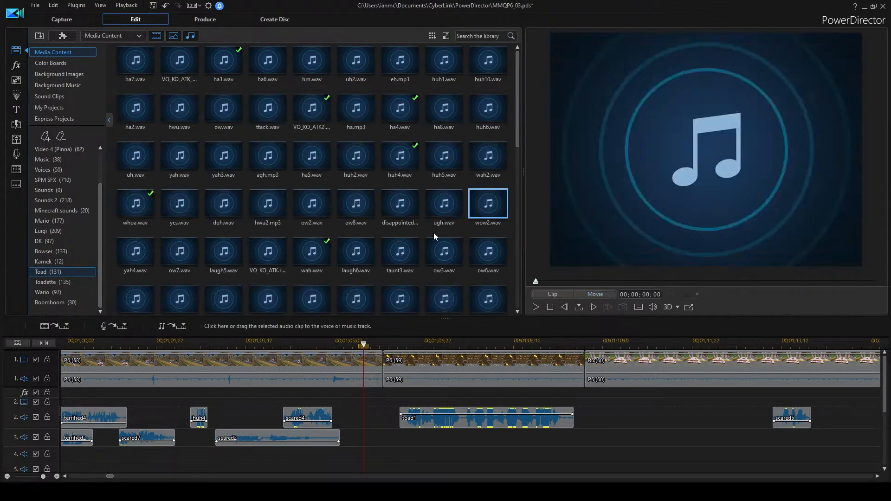
click(435, 213)
click(441, 153)
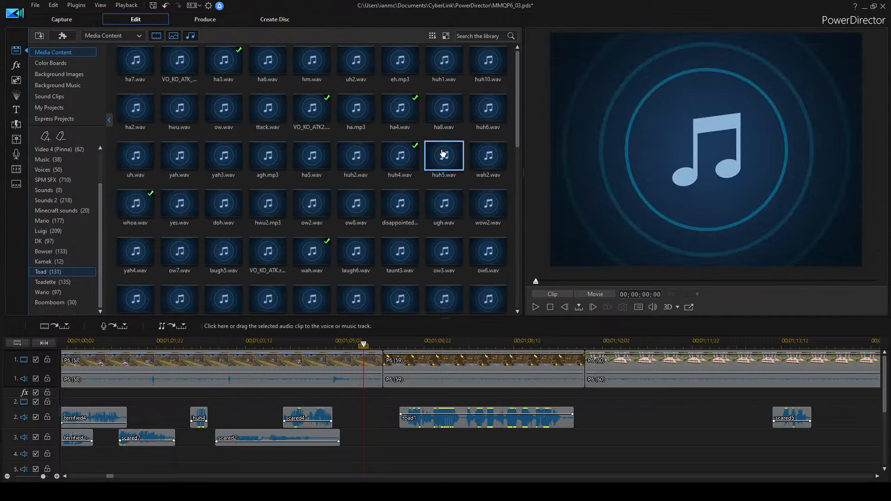
click(474, 115)
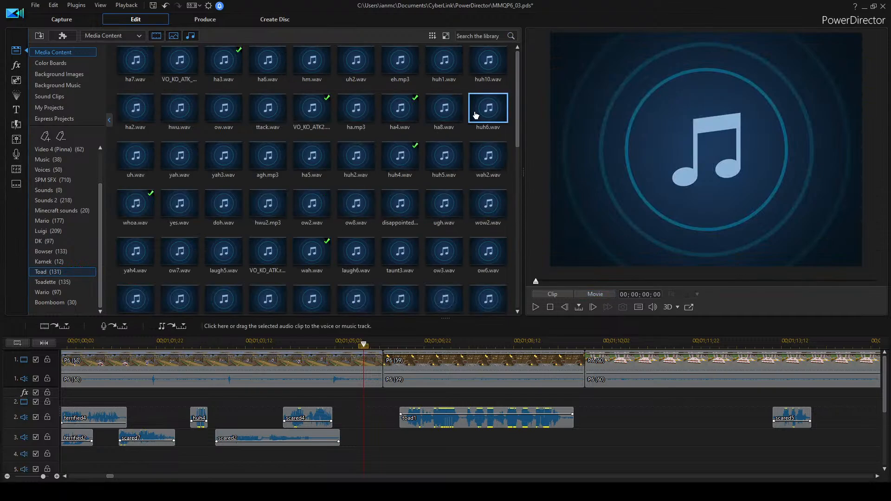
click(279, 162)
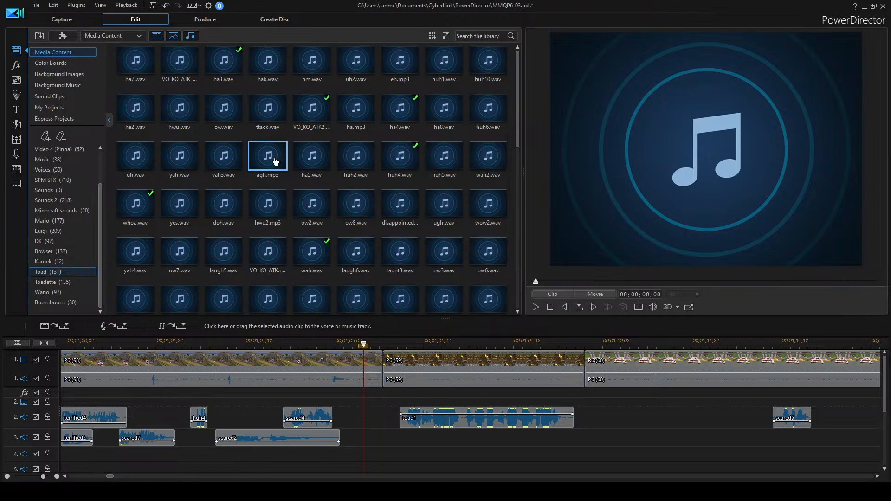
click(327, 163)
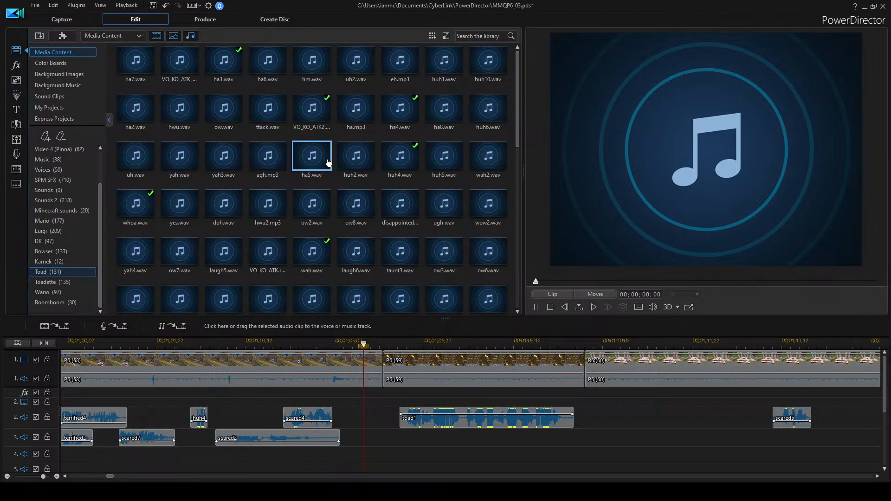
click(485, 58)
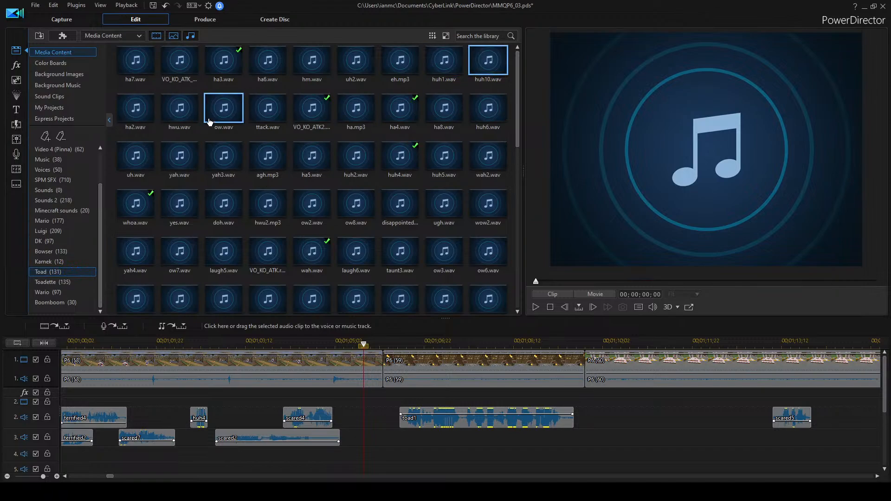
click(192, 121)
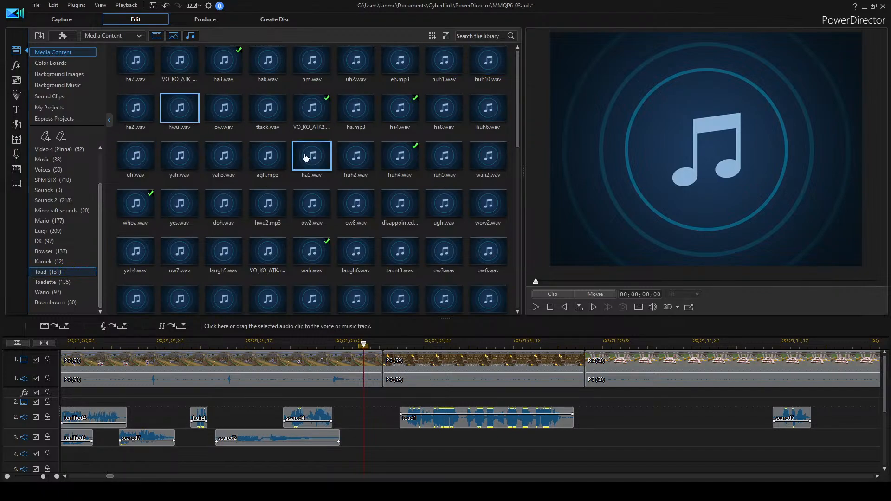
click(273, 119)
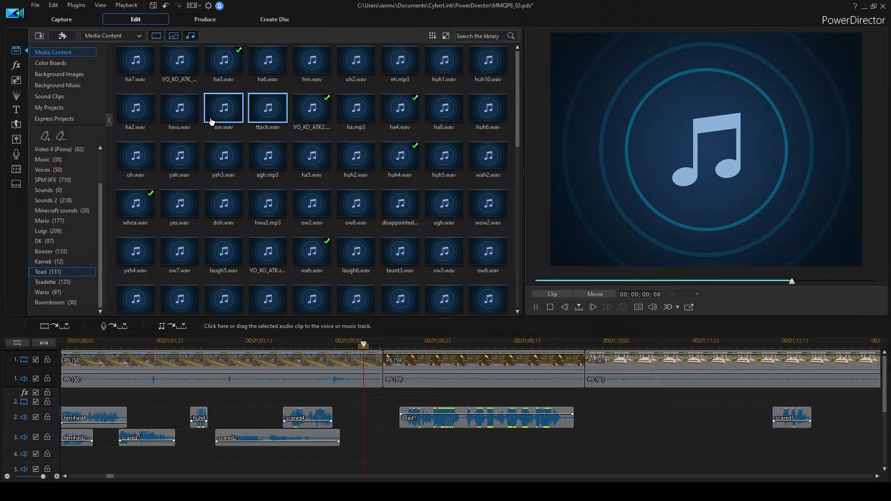
click(135, 115)
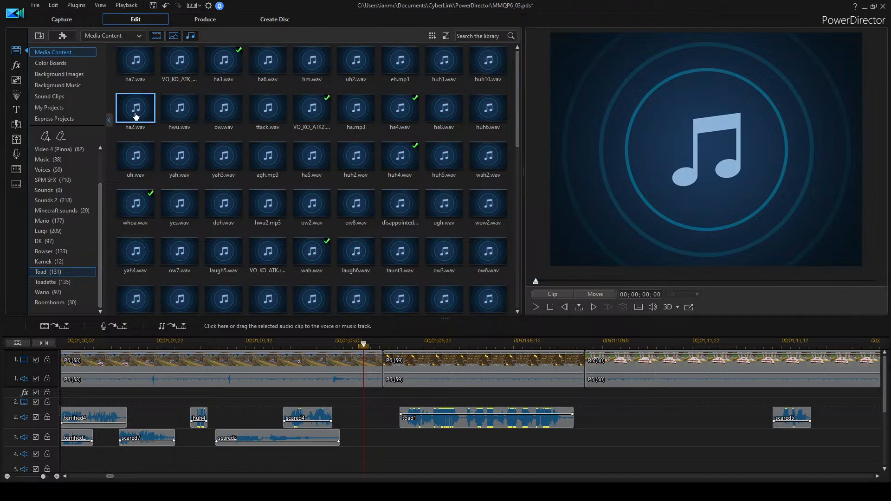
click(390, 75)
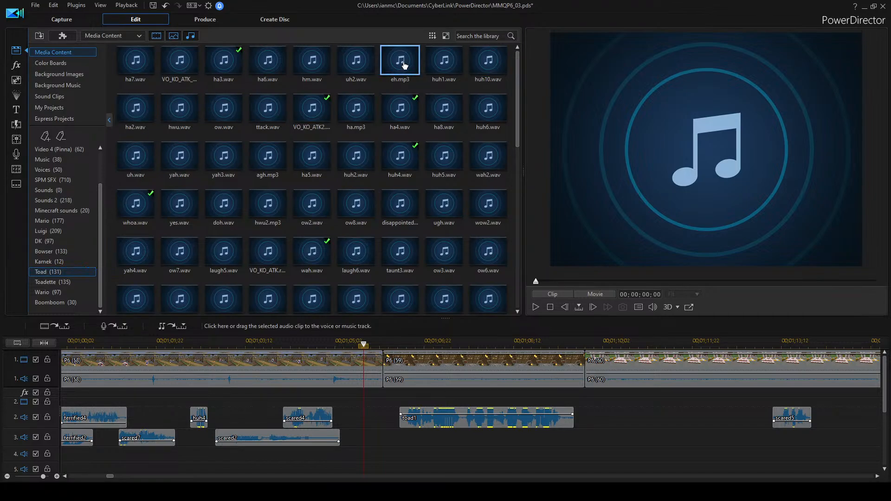
click(227, 171)
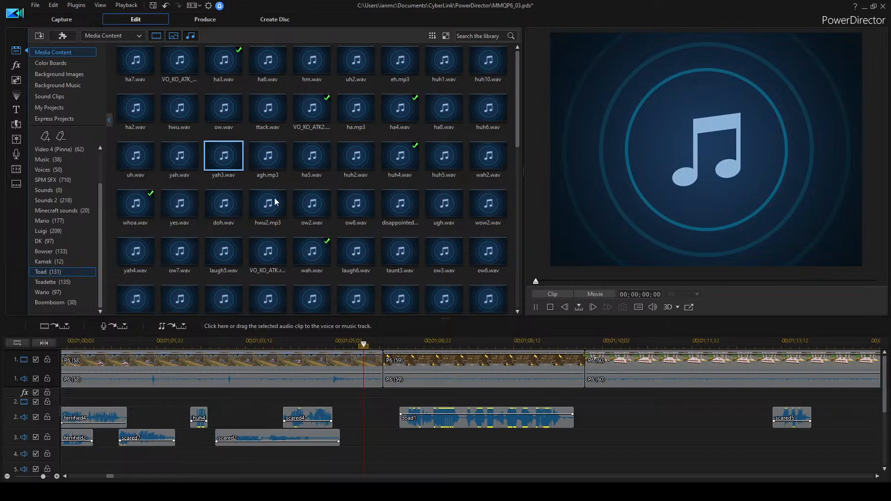
Try hwu2.mp3 on audio track 2 after scared4, replay the shot, and shift the clip earlier to about 00;01;05;08.
click(271, 199)
drag(281, 198, 363, 419)
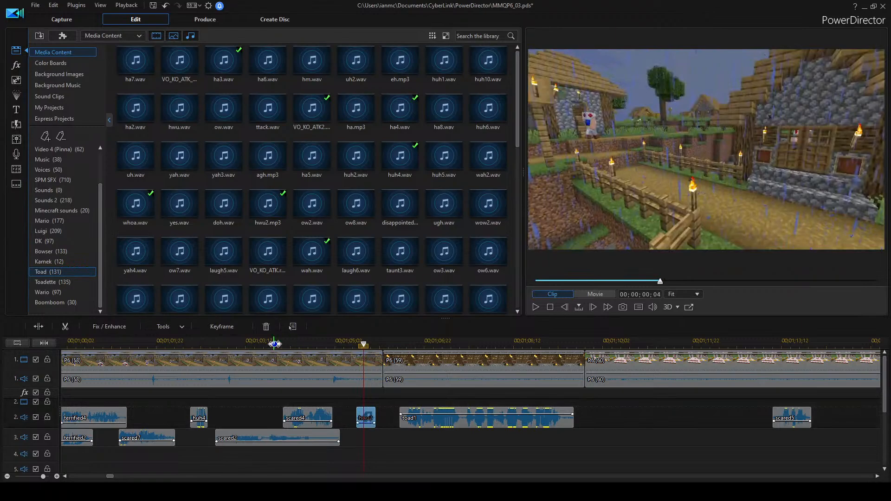
click(274, 342)
key(space)
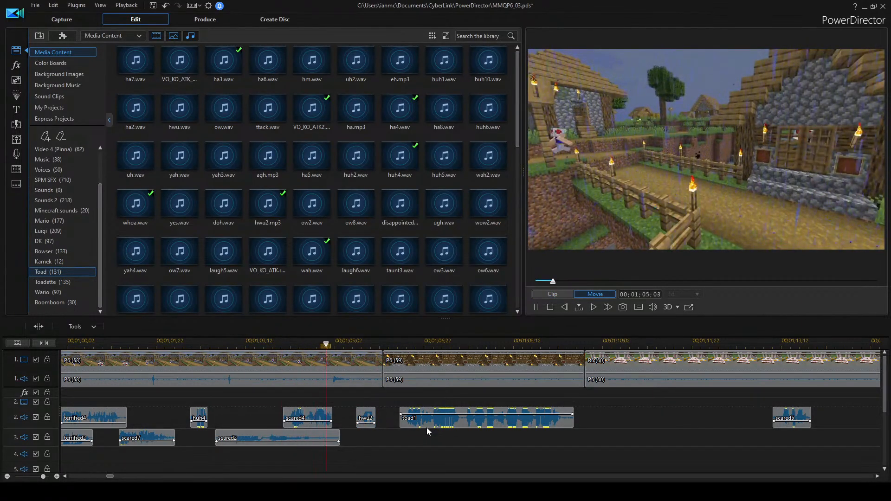
drag(366, 418, 355, 418)
click(290, 340)
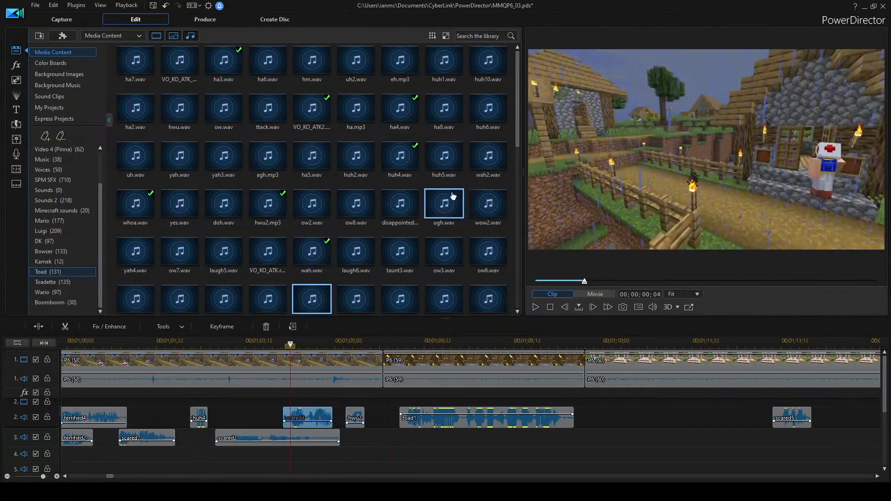
Preview more Toad clips, add ow3.wav to audio track 3 at about 00;01;05;08, and delete hwu2 from audio track 2.
click(224, 253)
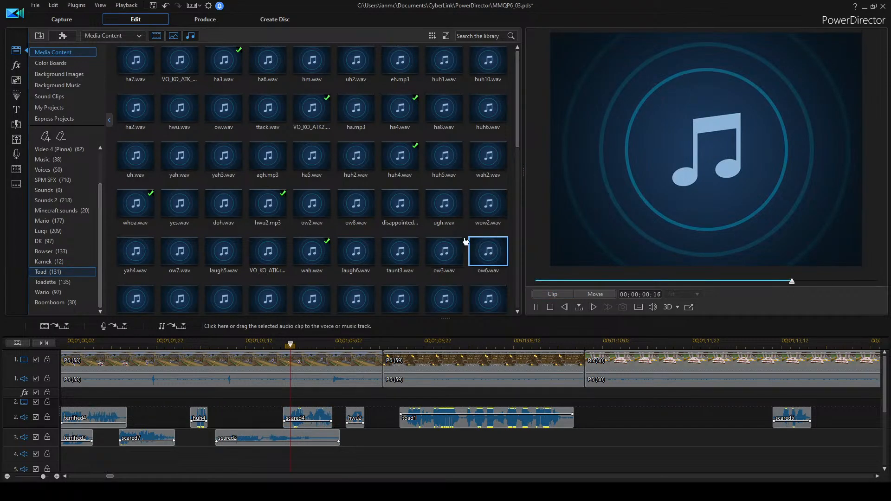
scroll(436, 185, down, 3)
drag(442, 114, 344, 437)
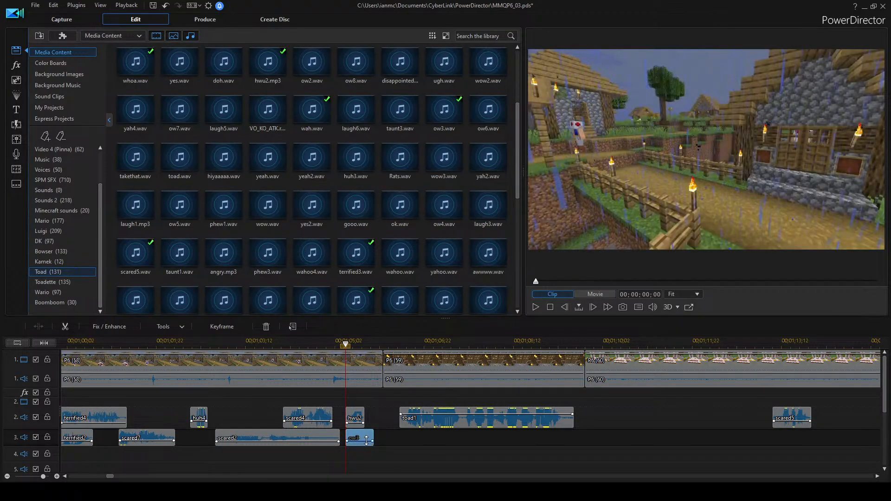
click(351, 413)
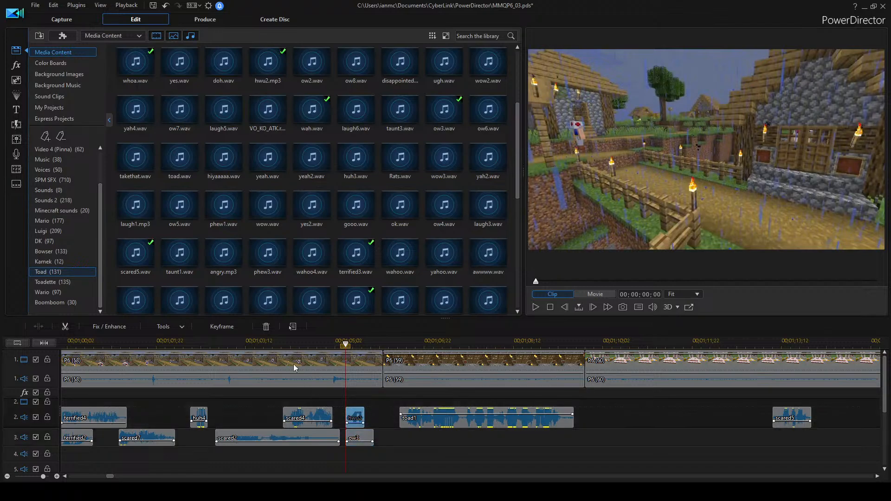
key(Delete)
Move ow3 to audio track 4 at about 00;01;05;01, replaying the end of the village shot before and after the move.
click(272, 341)
key(space)
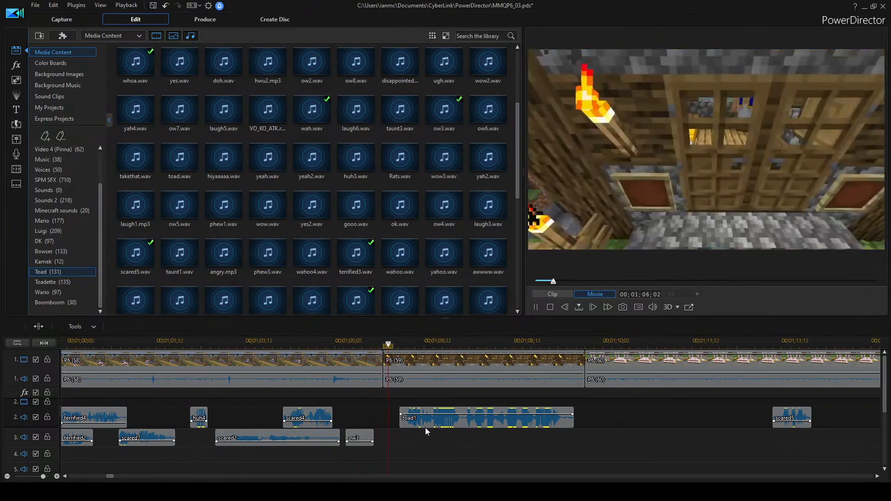
drag(371, 437, 352, 454)
click(268, 341)
key(space)
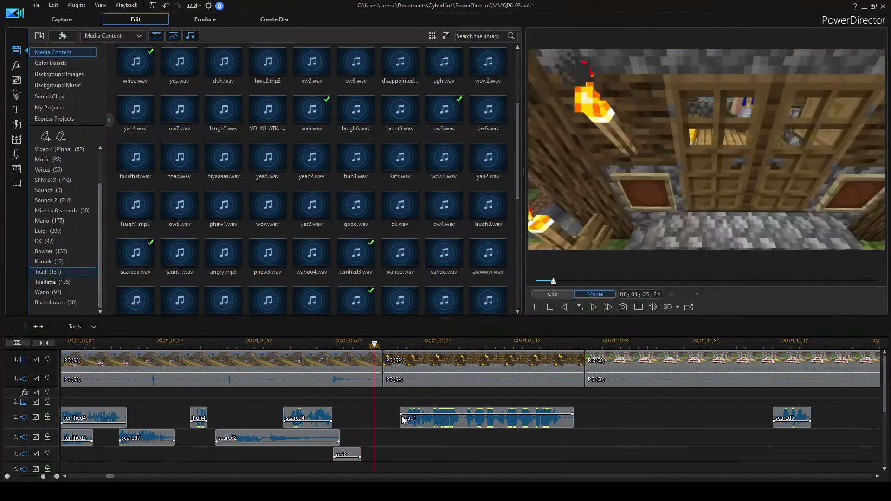
Examine the start of the cake shot and the spacing between toad1 and scared5 on audio track 2.
click(616, 365)
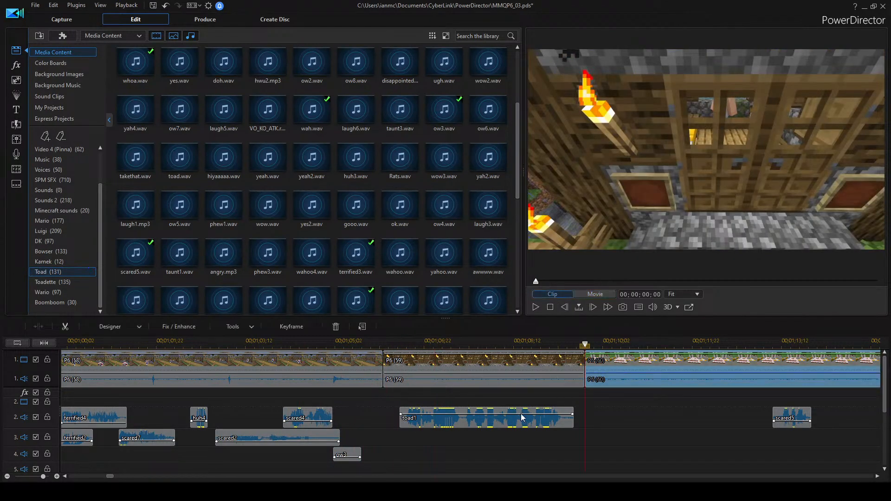
scroll(511, 406, down, 3)
scroll(377, 383, down, 3)
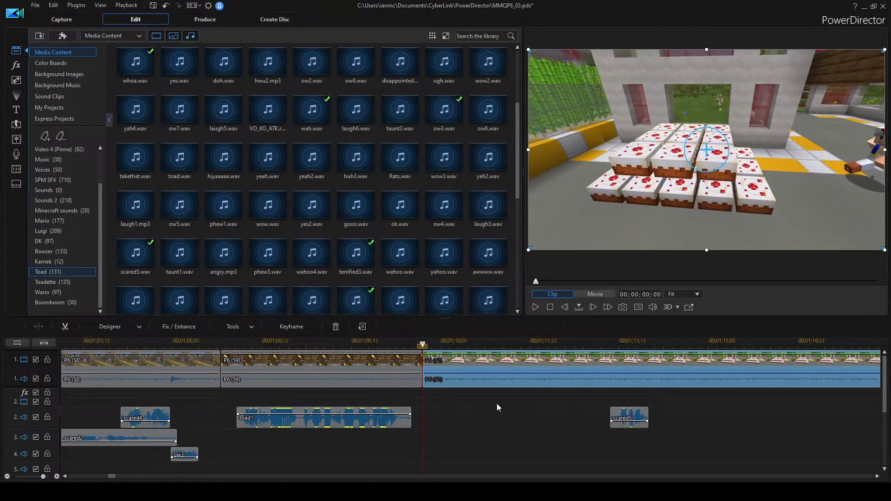
scroll(442, 403, down, 3)
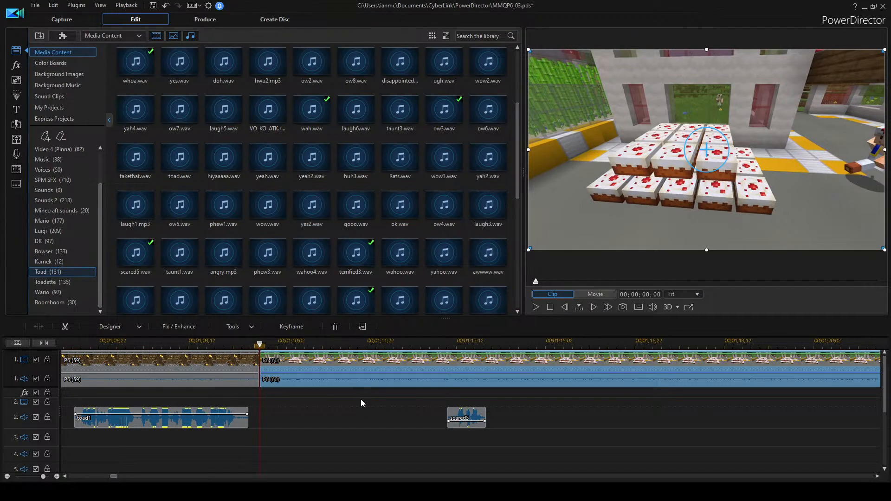
scroll(361, 399, up, 2)
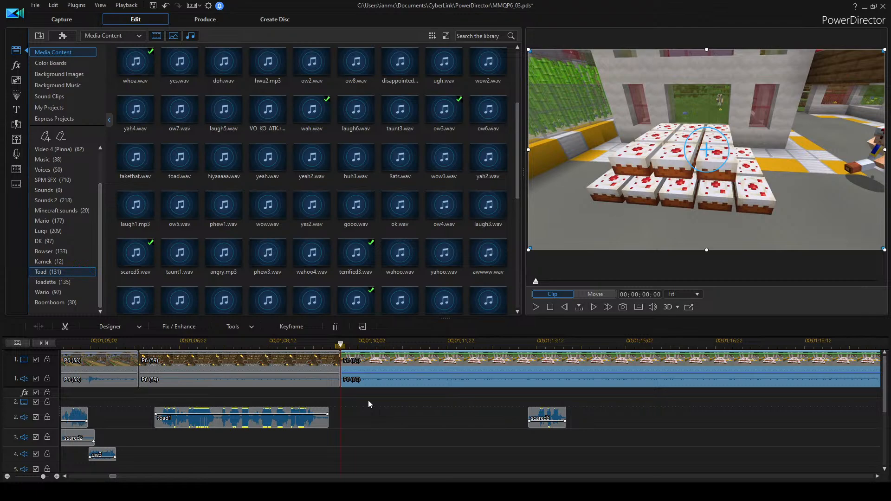
scroll(368, 399, down, 4)
scroll(374, 402, up, 2)
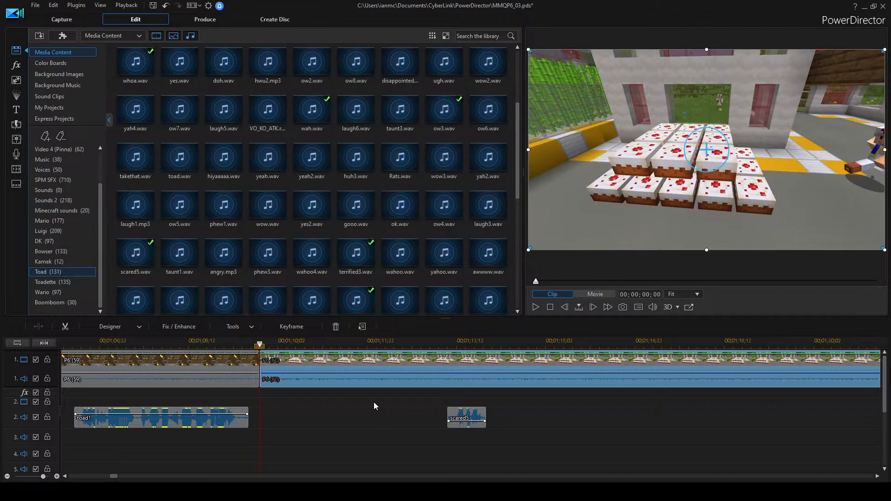
scroll(370, 402, right, 2)
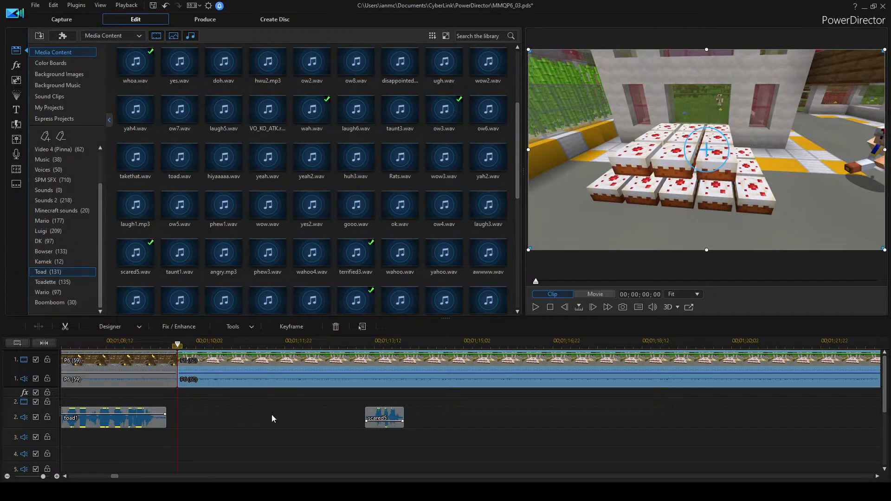
scroll(207, 424, up, 2)
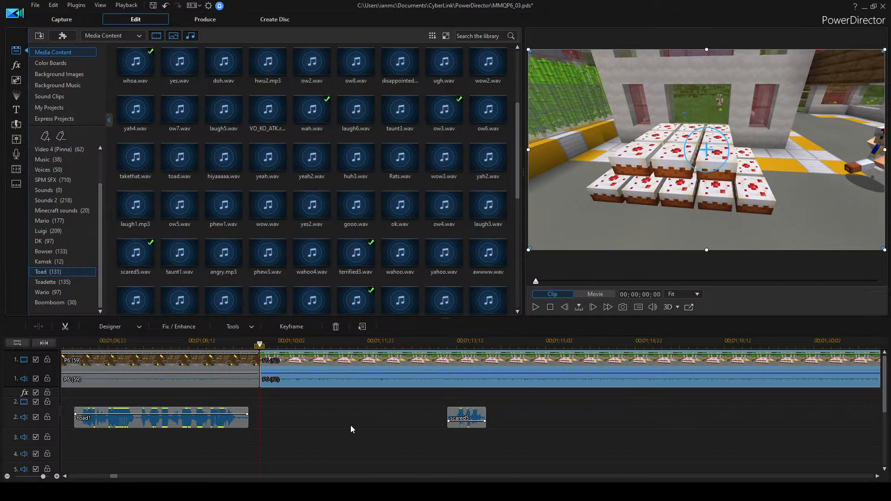
scroll(351, 425, up, 4)
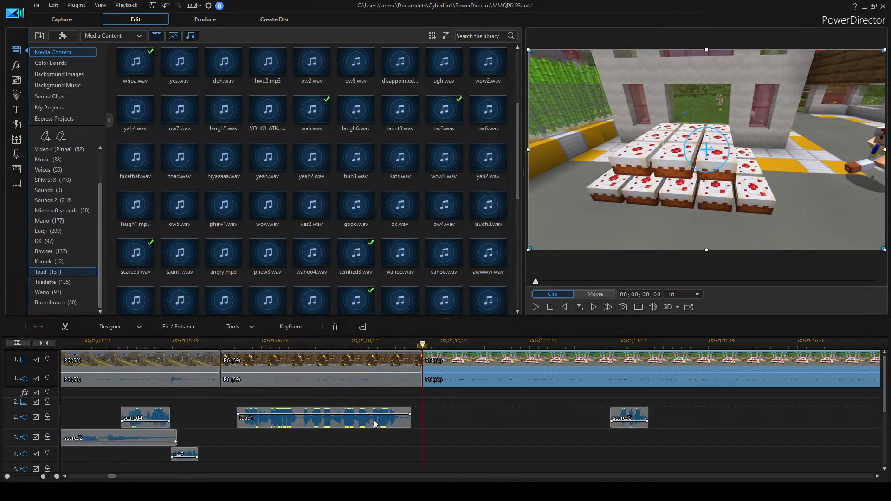
scroll(374, 419, down, 4)
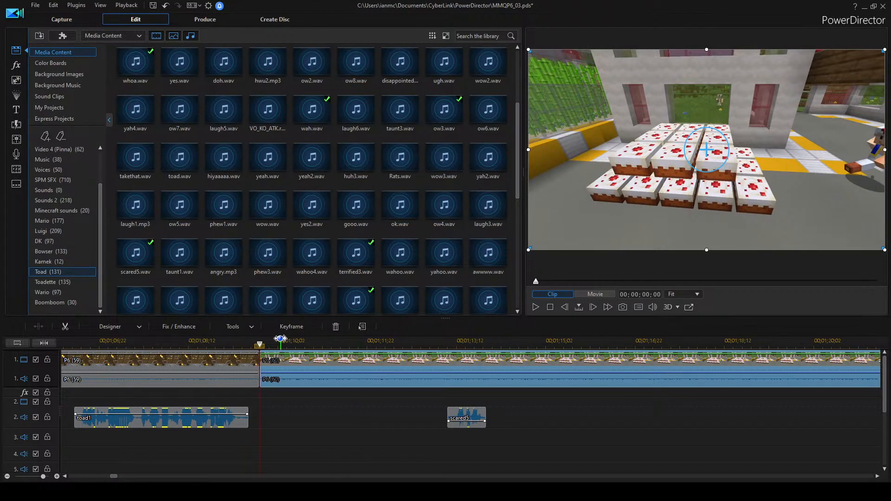
scroll(281, 339, up, 2)
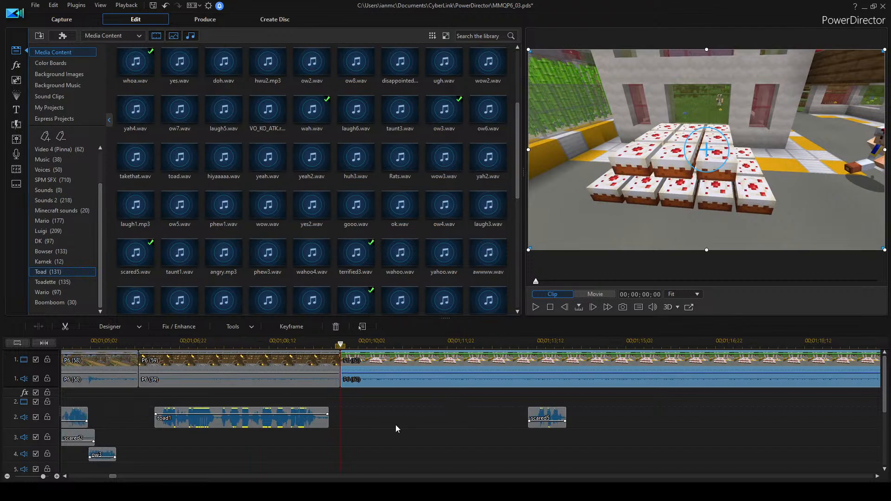
Play the cake shot to about 00;01;17;01, pausing at 00;01;15;20, to find gaps for more Toad voice clips.
click(422, 399)
key(space)
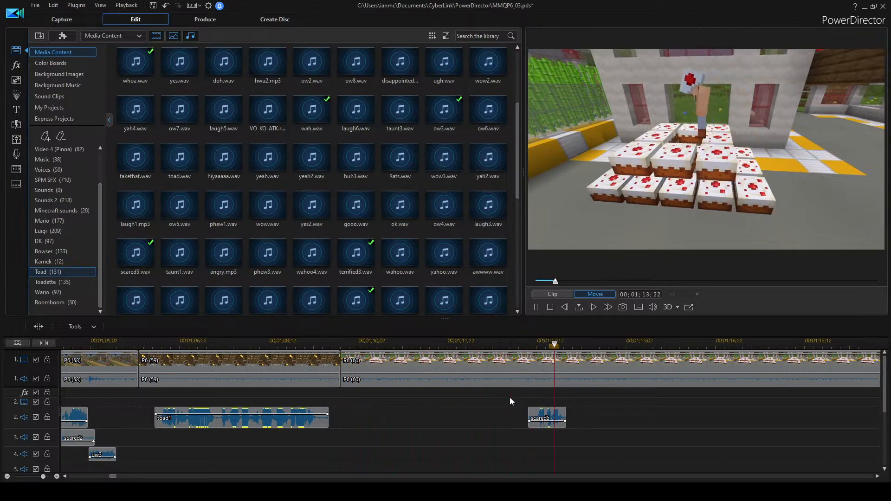
key(space)
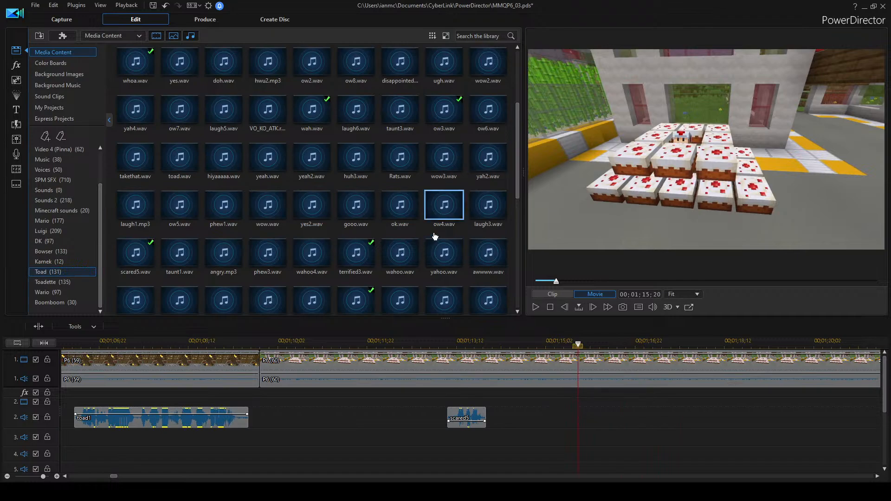
key(space)
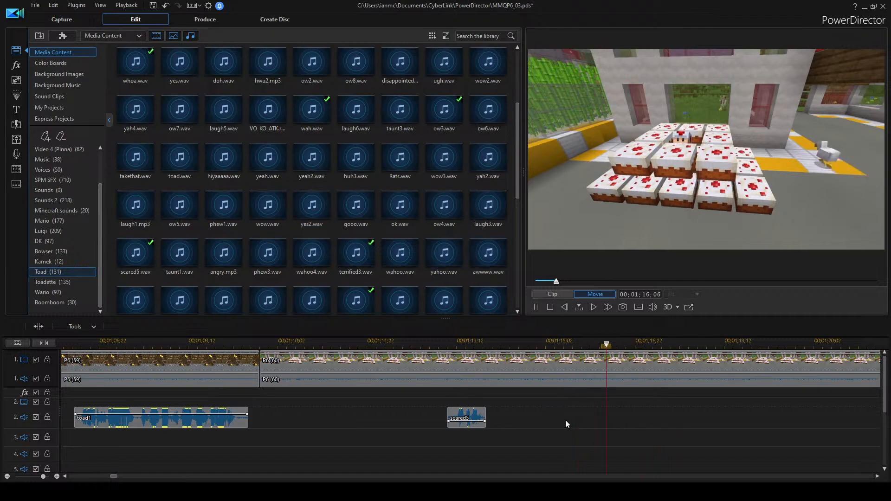
key(space)
Preview short Toad clips for the cake shot, including ttack, ha, huh6, eh, ow, ha6, huh10, ha2, hwu and hm.
scroll(379, 158, up, 3)
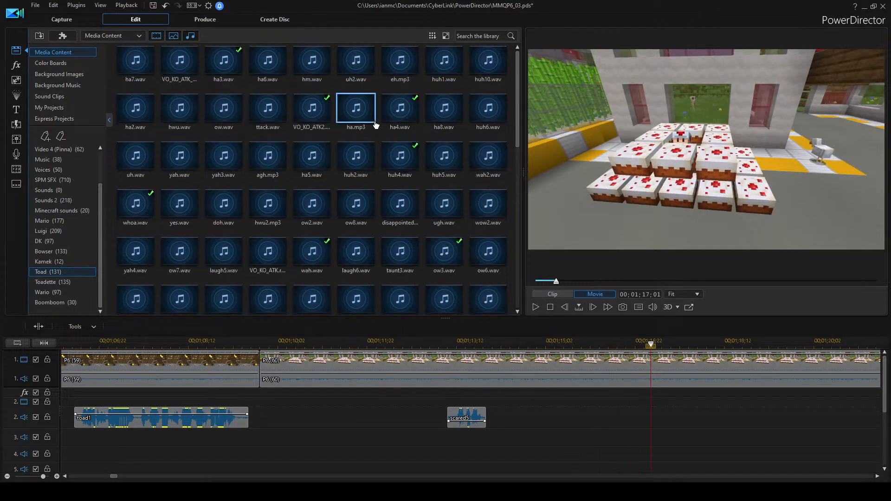
click(179, 128)
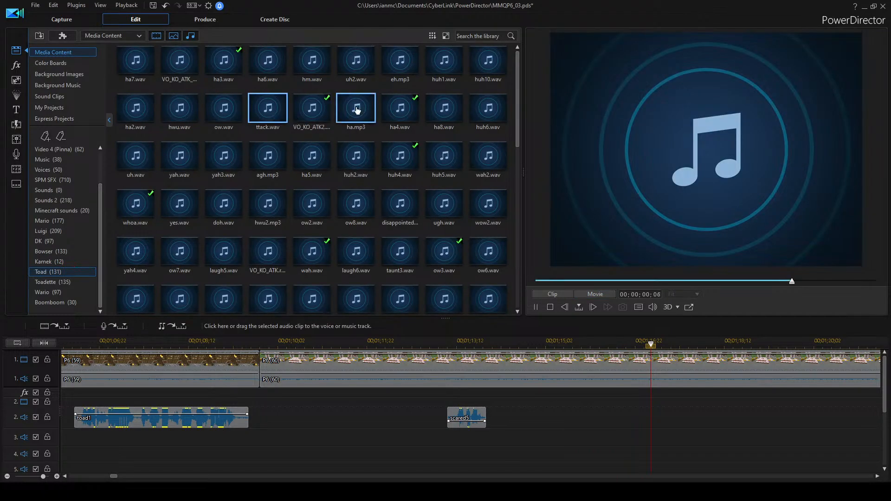
click(500, 114)
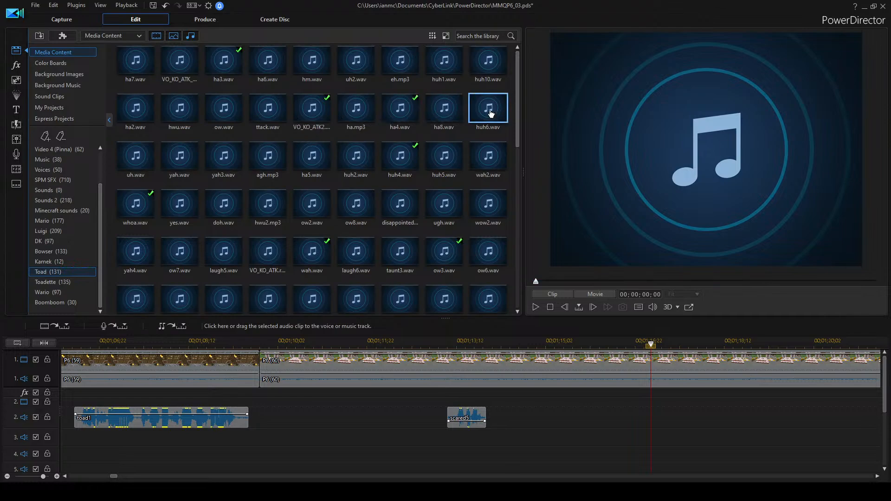
click(343, 149)
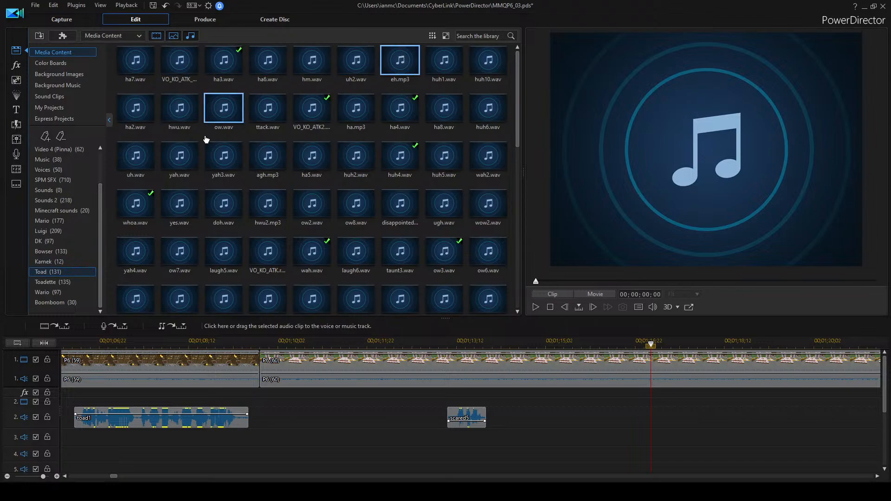
click(142, 76)
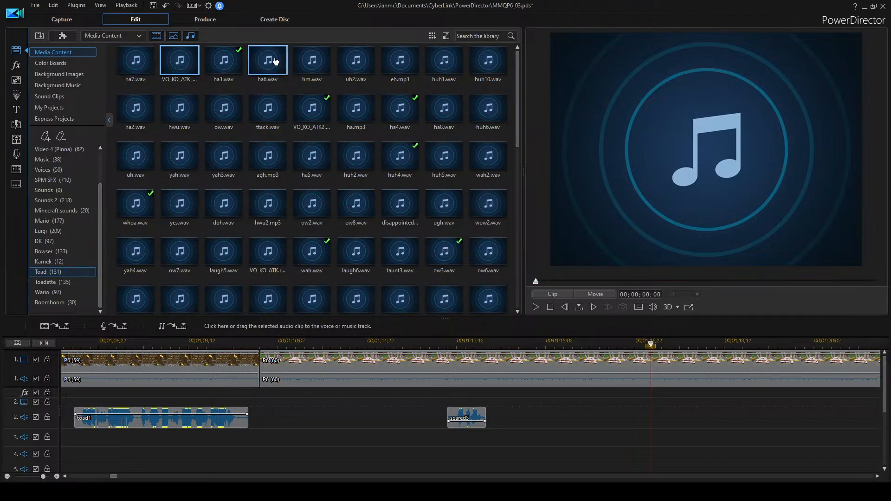
click(312, 59)
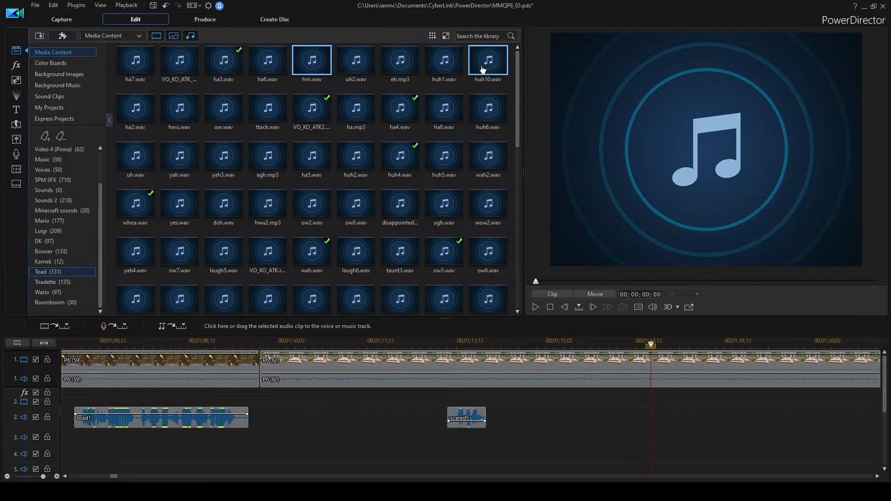
click(353, 109)
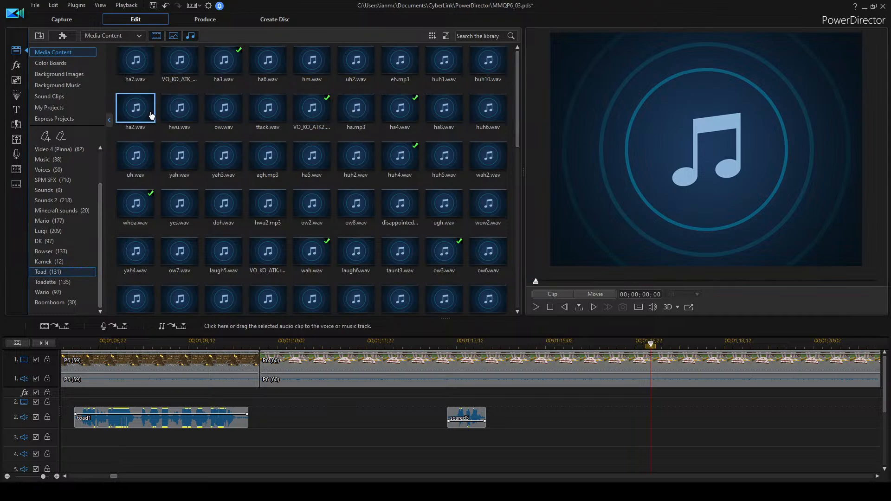
click(179, 110)
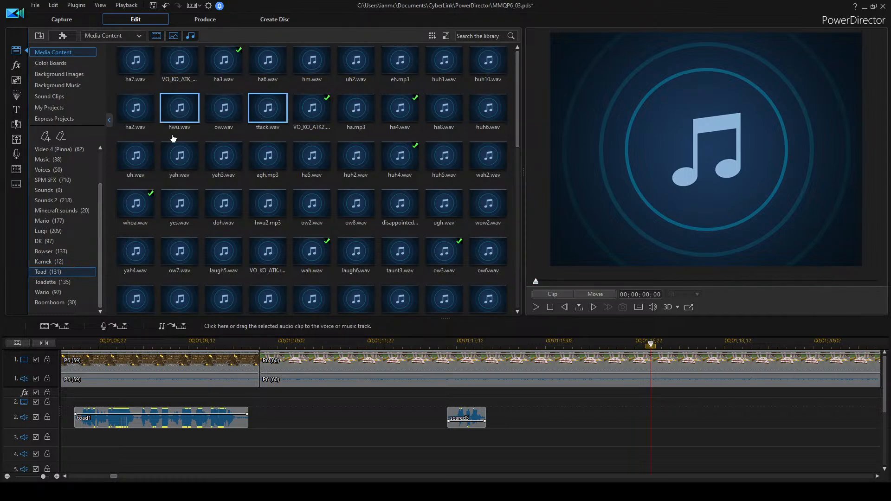
click(179, 61)
click(280, 59)
click(299, 60)
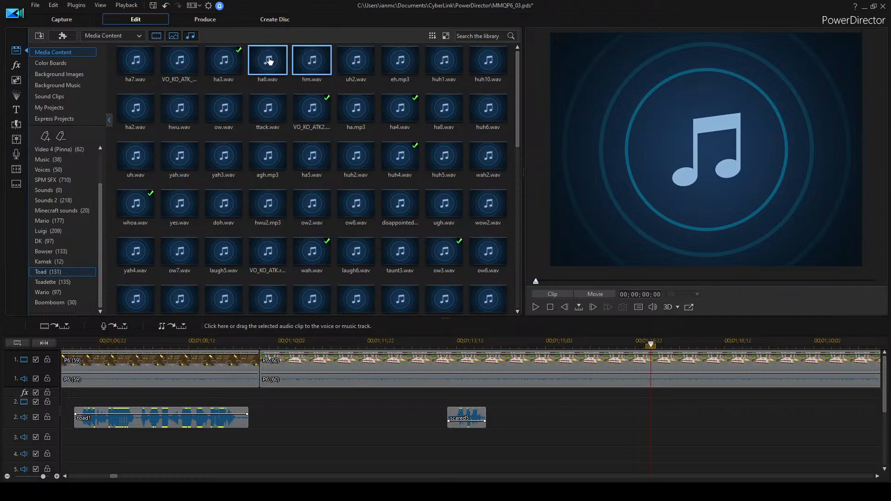
click(225, 60)
click(304, 66)
Add hm.wav to audio track 2 after scared5, shift it earlier to about 00;01;15;23, and replay the moment.
drag(311, 63, 613, 412)
key(space)
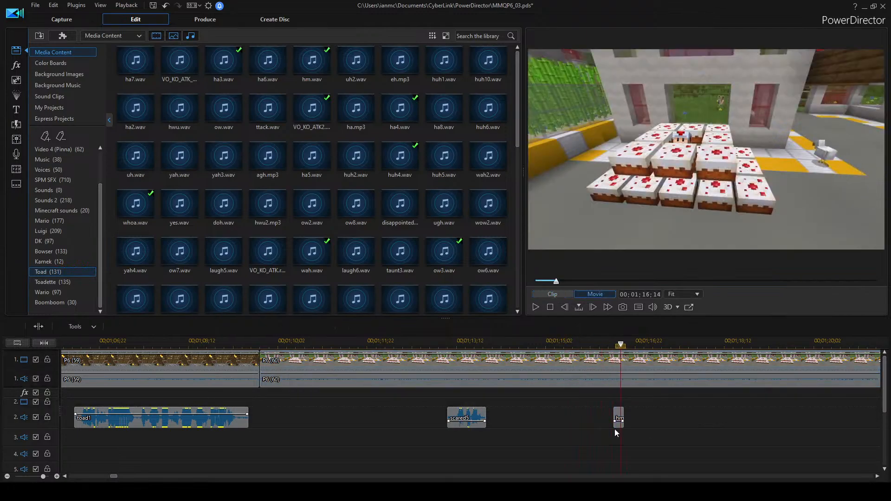
drag(616, 420, 584, 420)
drag(533, 343, 536, 343)
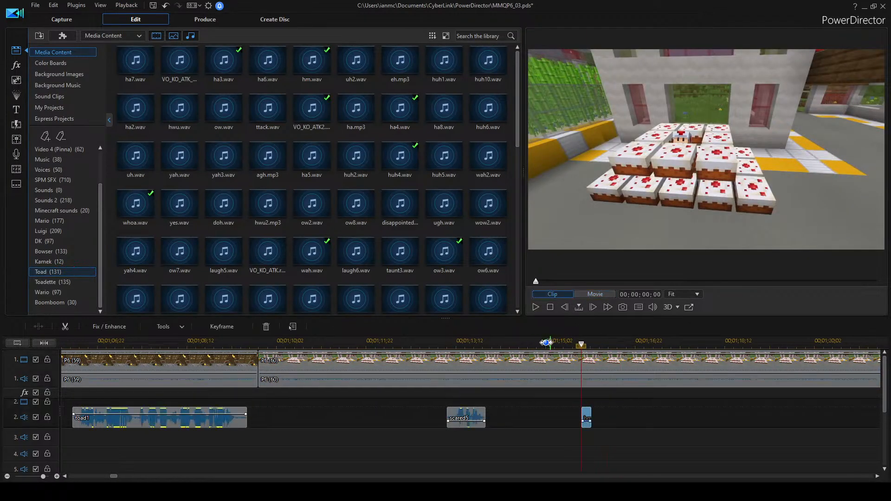
click(537, 343)
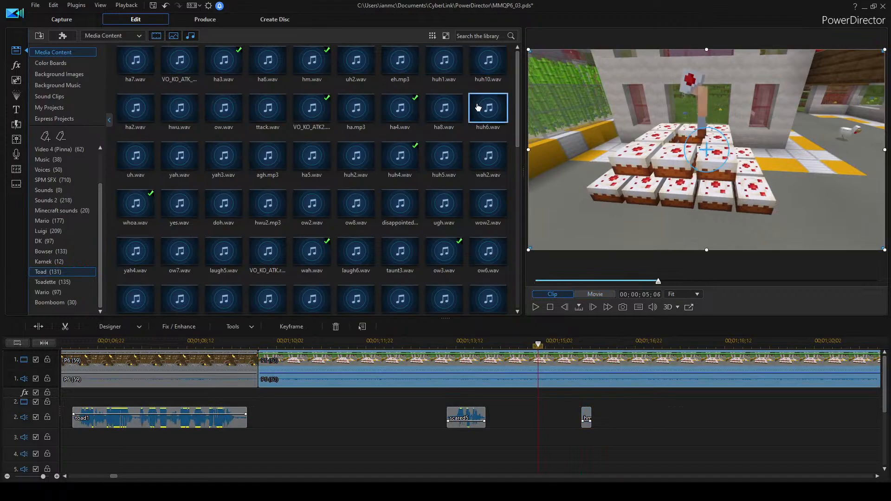
Preview huh2 and uh, and add uh.wav to audio track 2 at about 00;01;19;17 in the cake shot.
click(335, 162)
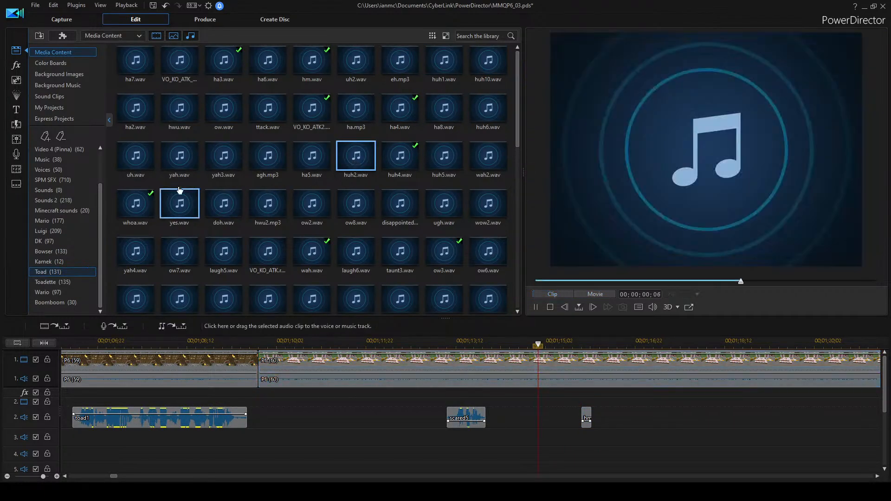
double_click(137, 172)
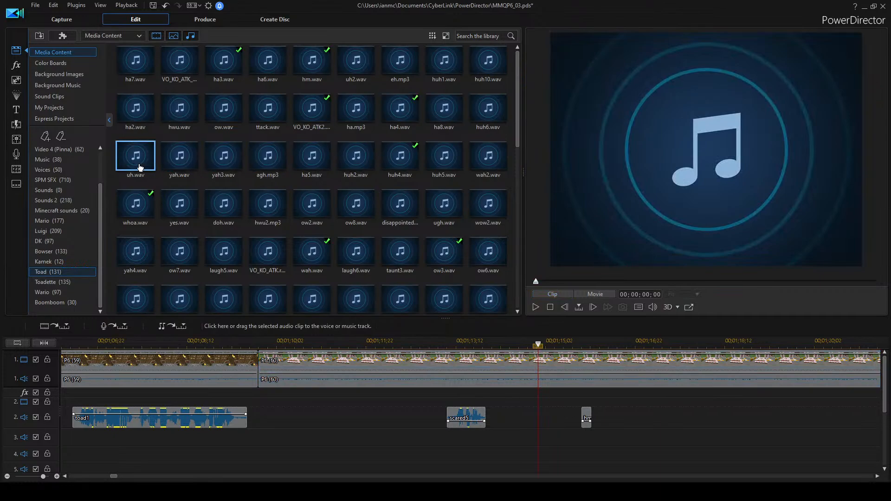
drag(135, 168, 785, 420)
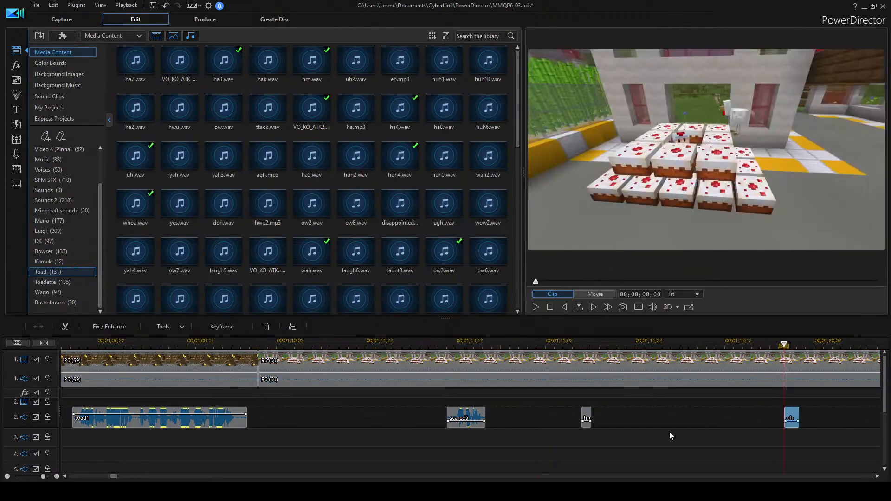
Preview more Toad clips for the cake shot, including ha.mp3 and ttack.wav.
scroll(669, 431, down, 3)
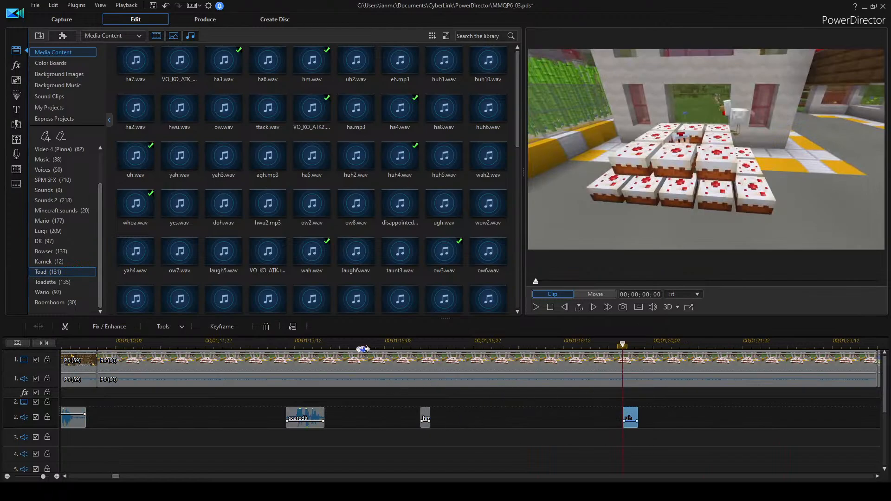
click(199, 169)
click(358, 111)
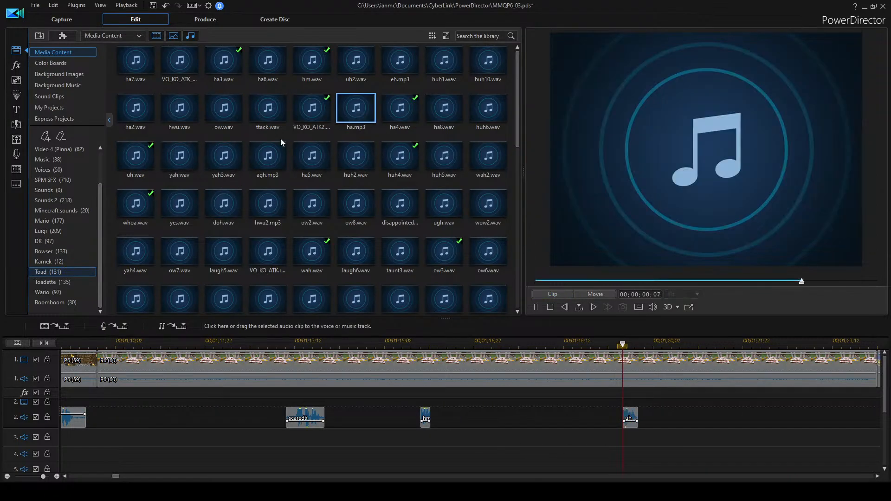
click(267, 116)
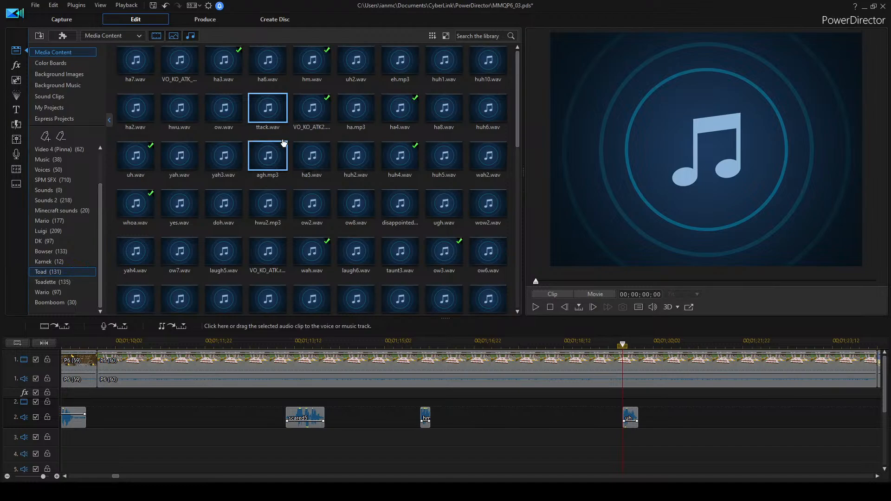
Set the playhead to 00;01;09;26 near the cake shot's start and review the surrounding voice clips on the timeline.
scroll(436, 422, up, 2)
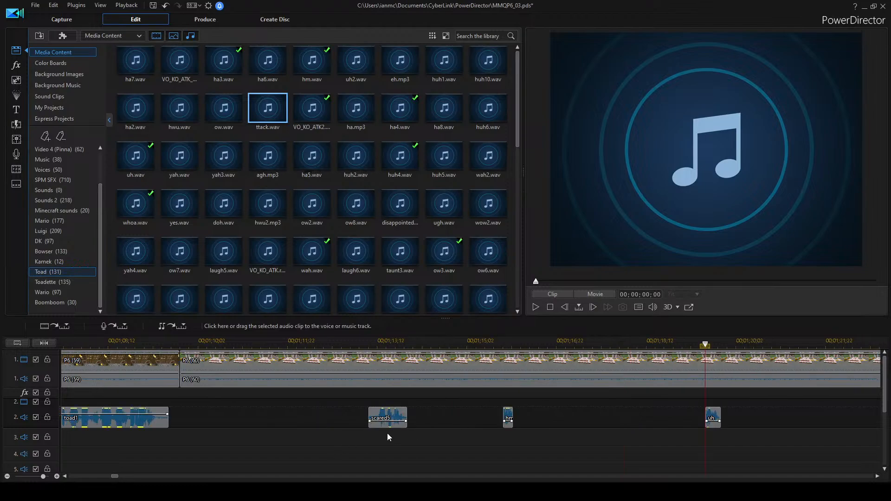
click(187, 345)
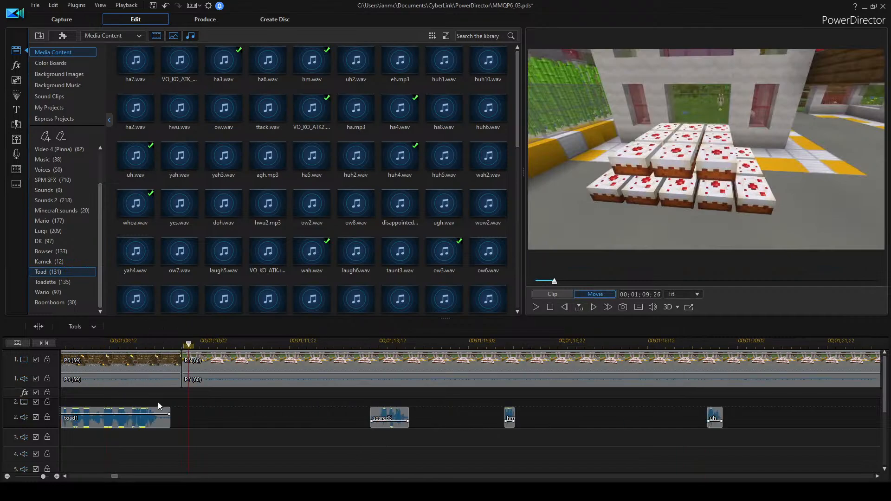
scroll(369, 440, up, 2)
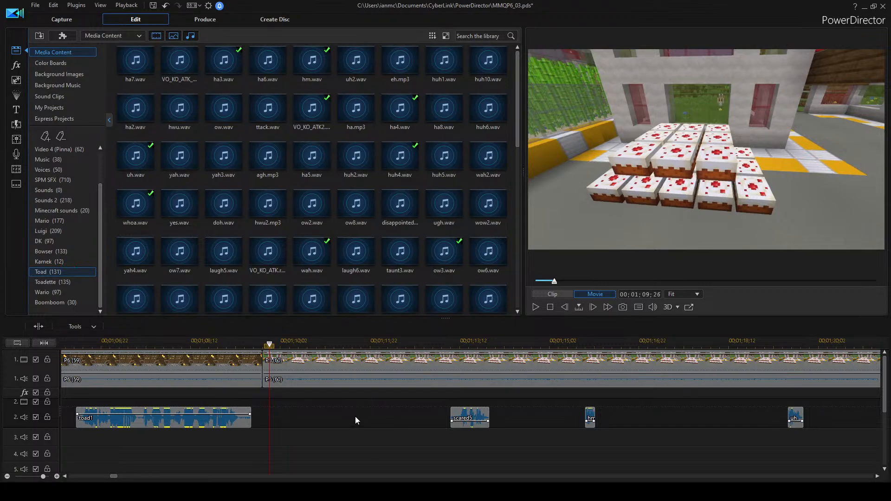
scroll(340, 409, up, 1)
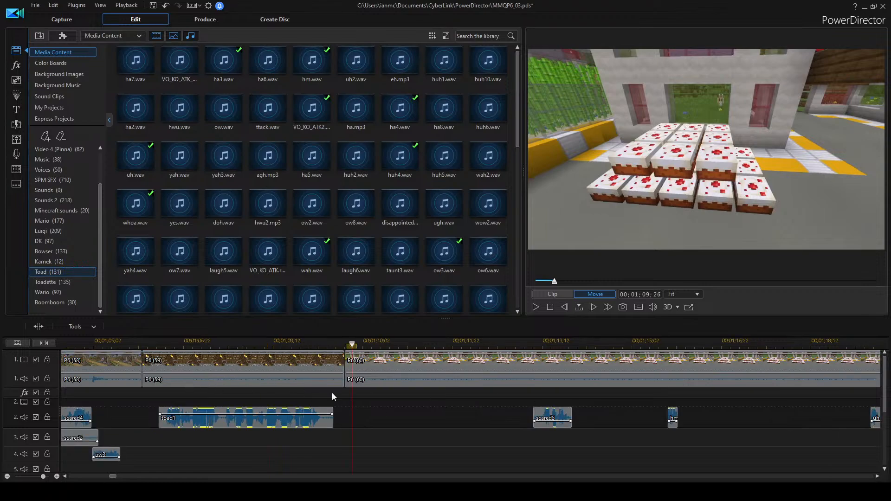
Examine the spacing of the voice clips on the timeline from scared4 and toad1 through the cake shot.
scroll(332, 393, down, 2)
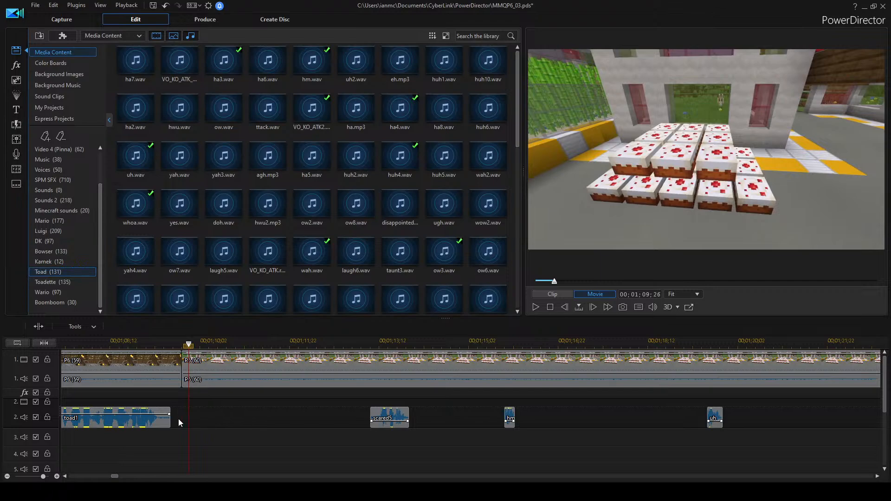
scroll(282, 411, left, 3)
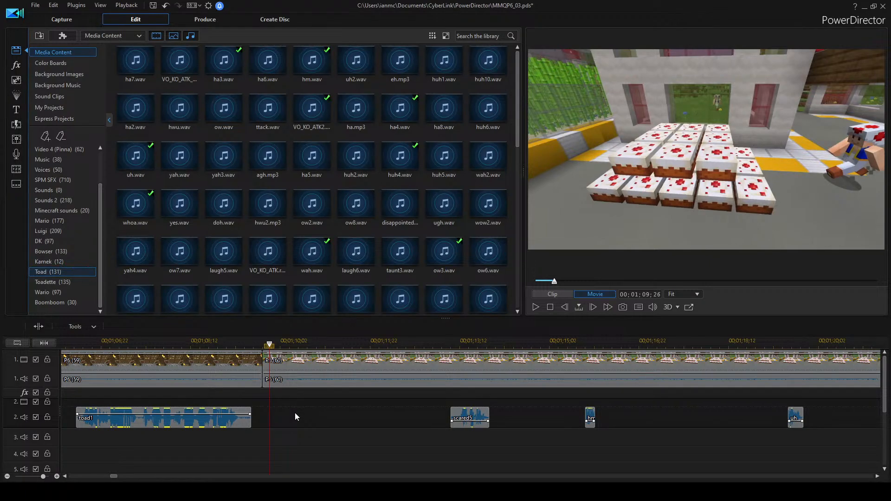
scroll(294, 413, up, 2)
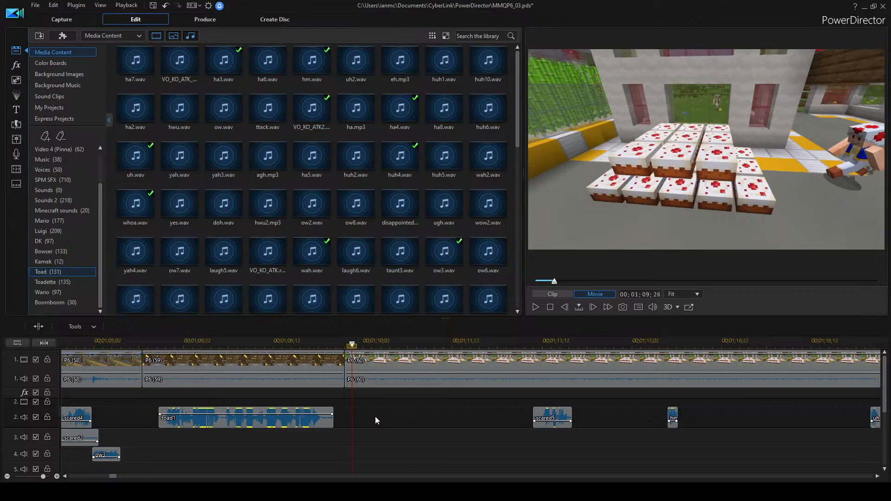
scroll(371, 416, left, 4)
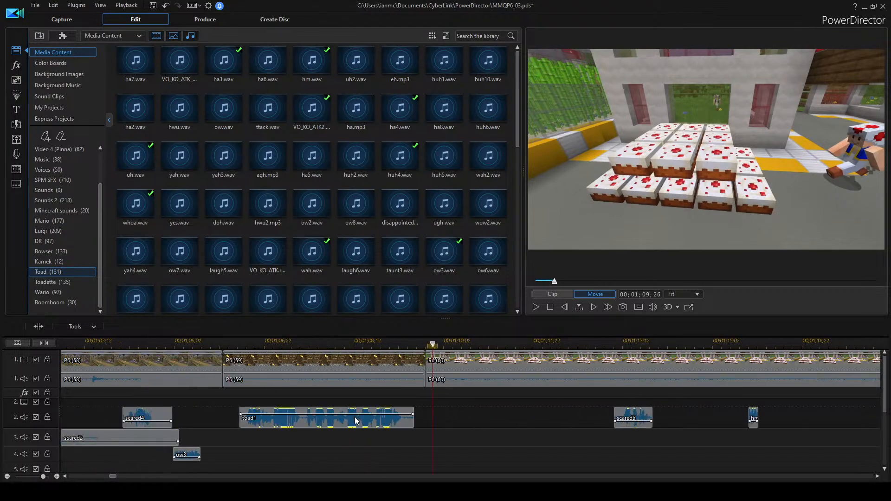
scroll(408, 411, right, 3)
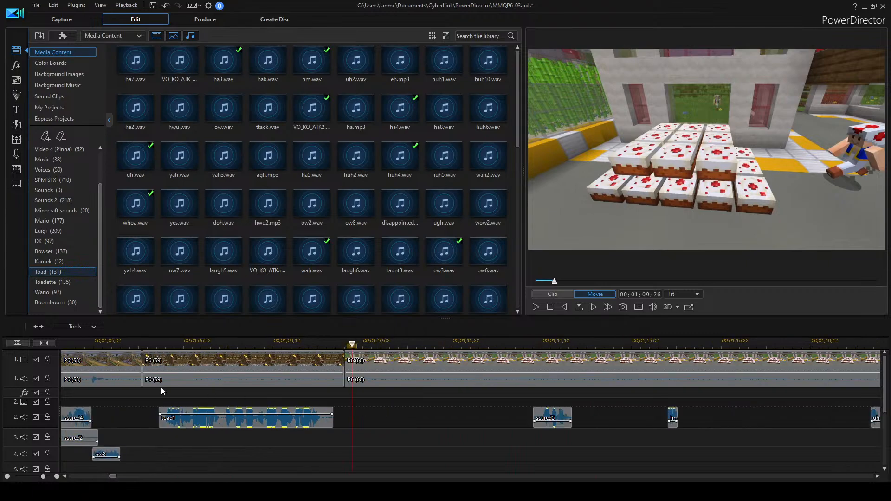
scroll(345, 417, left, 2)
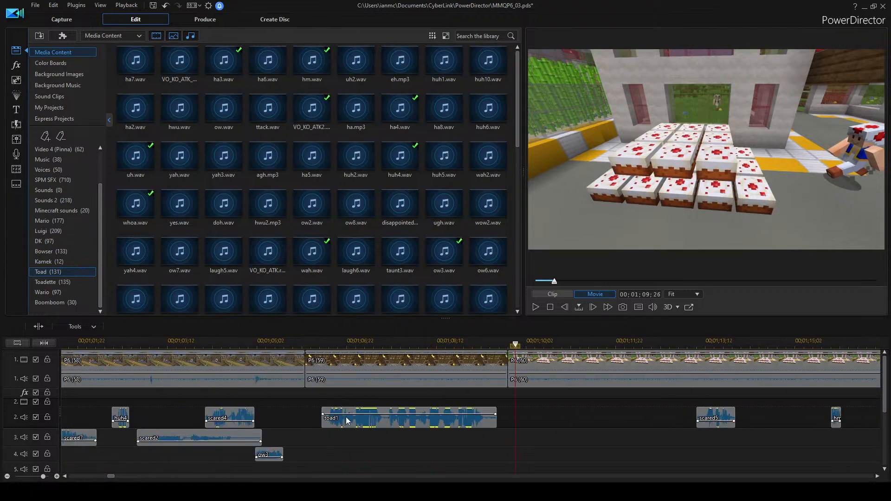
scroll(506, 432, right, 1)
scroll(506, 431, right, 1)
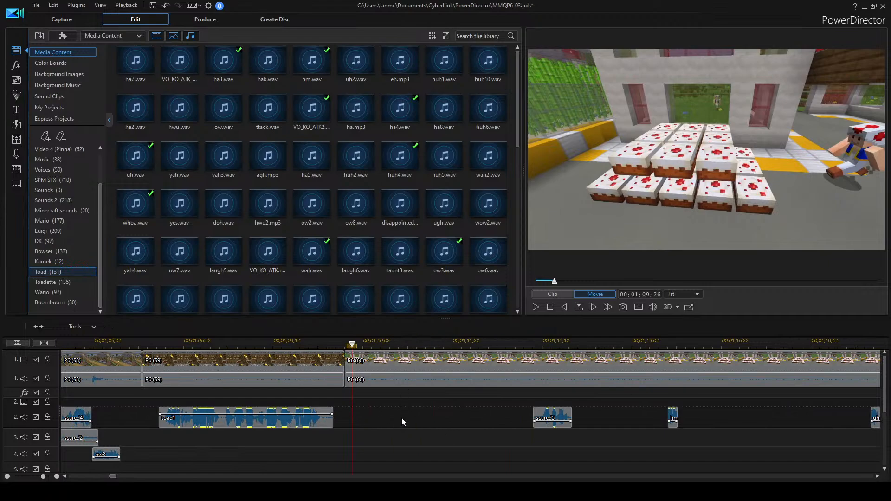
scroll(390, 415, right, 2)
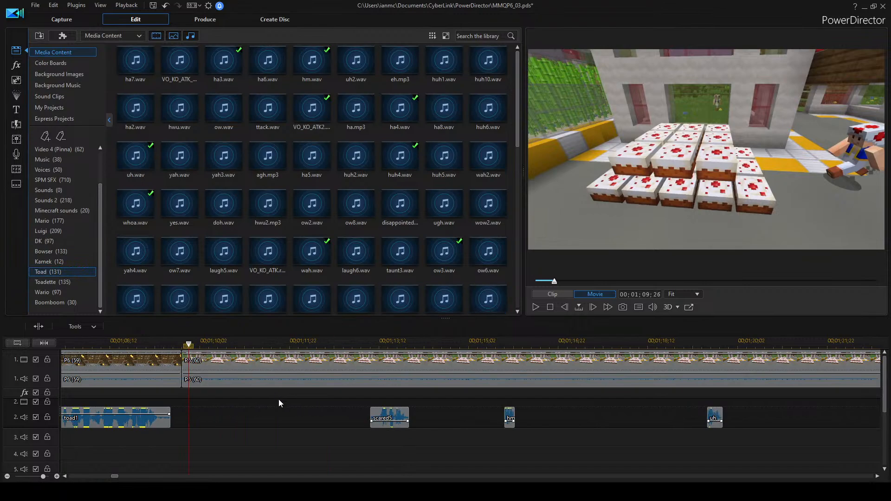
Play the opening of the cake shot from 00;01;09;26 twice and stop at the moment that needs a voice clip.
key(space)
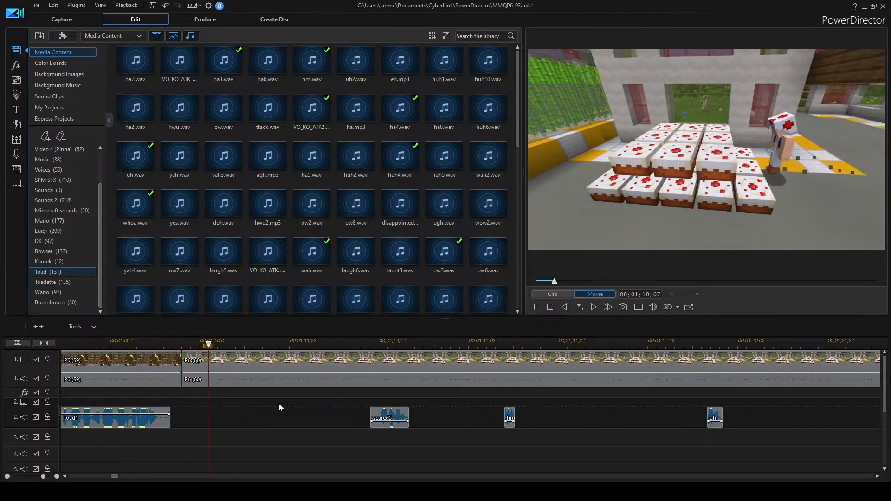
key(space)
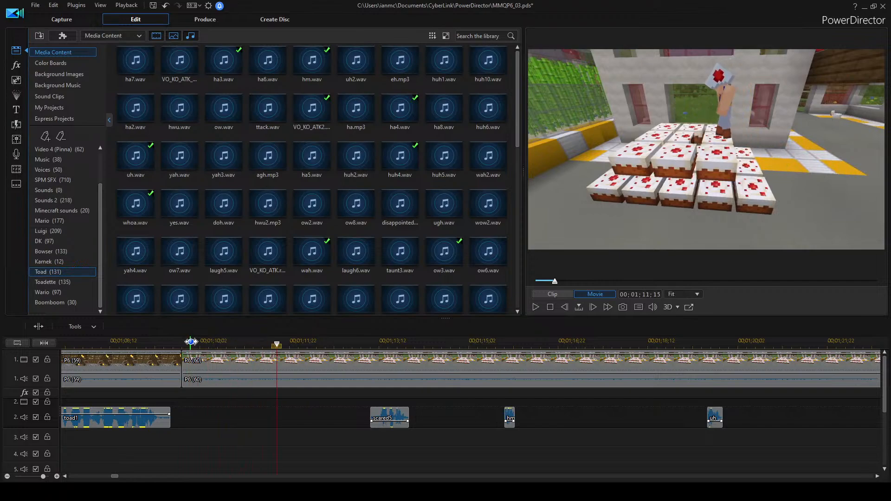
key(space)
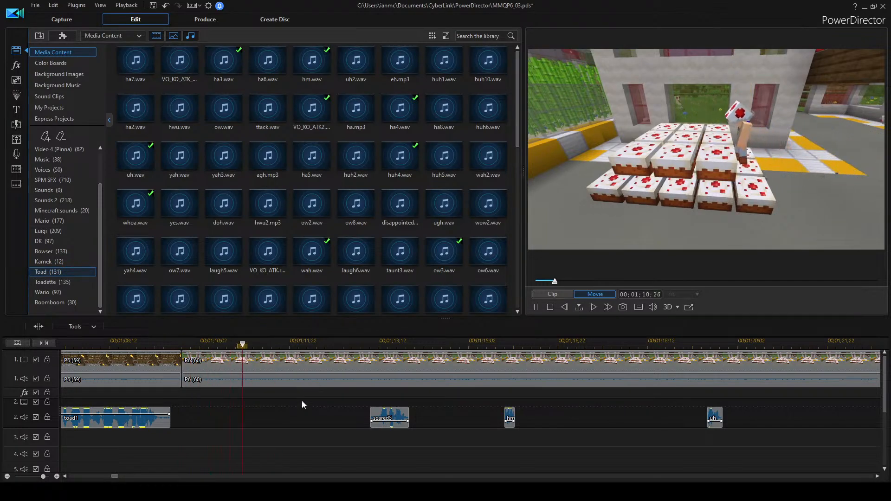
key(space)
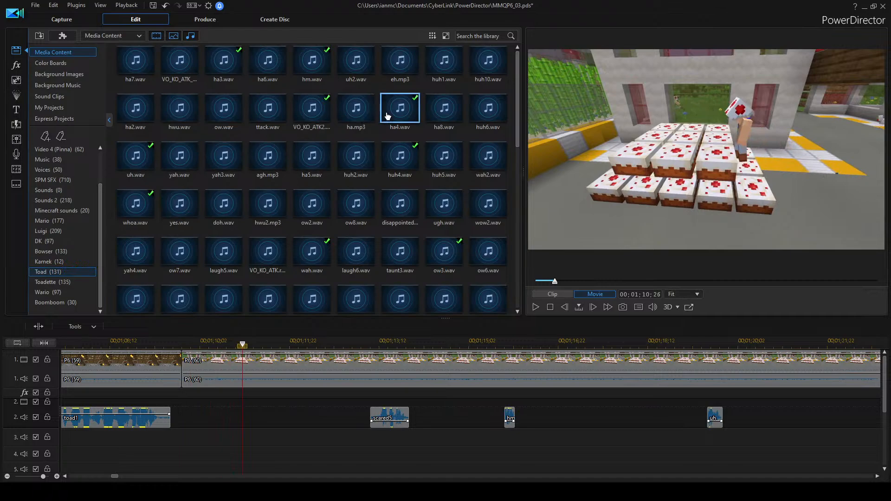
Preview the Toad clips laugh6.wav, taunt1.wav, scared5.wav and laugh3.wav for the cake shot.
click(355, 251)
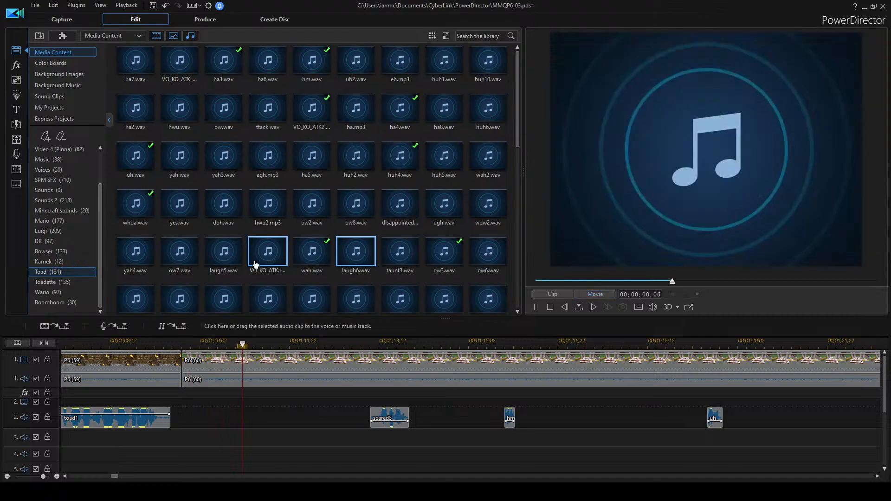
scroll(253, 218, down, 3)
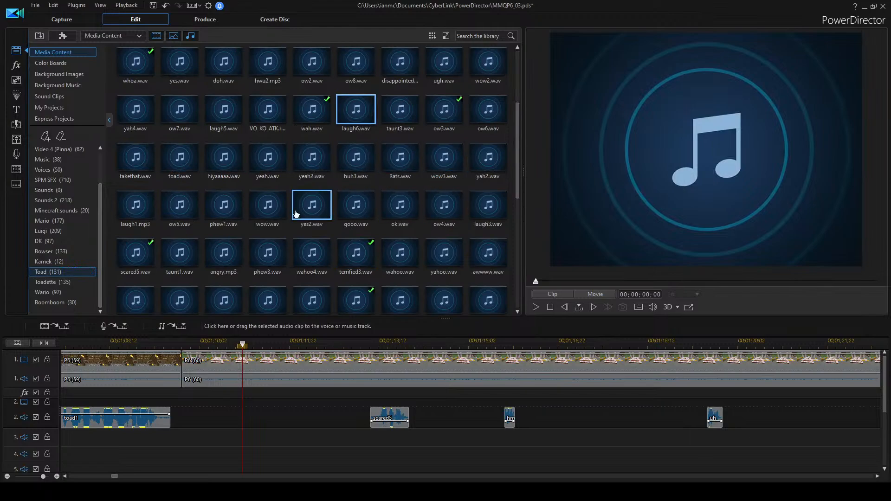
click(187, 254)
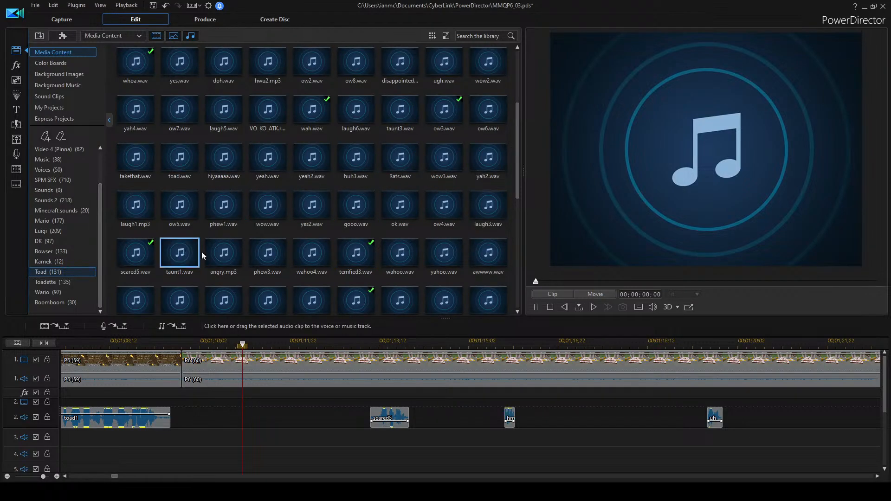
click(488, 205)
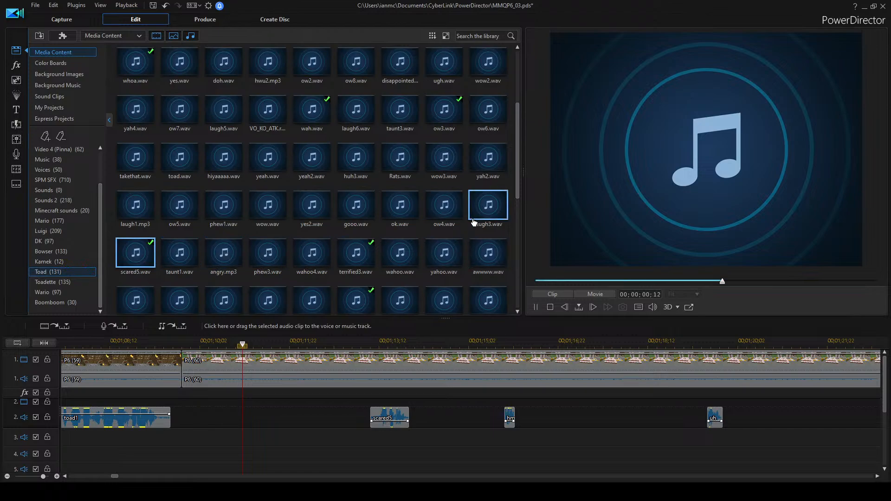
Shift the scared5 clip on audio track 2 earlier to about 00;01;10;02, near the cake shot's start, and replay it.
scroll(312, 386, up, 4)
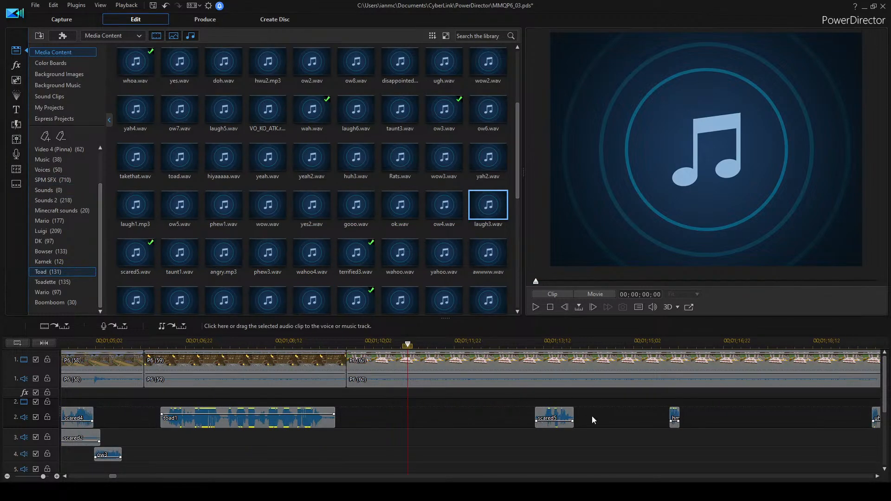
drag(568, 419, 398, 418)
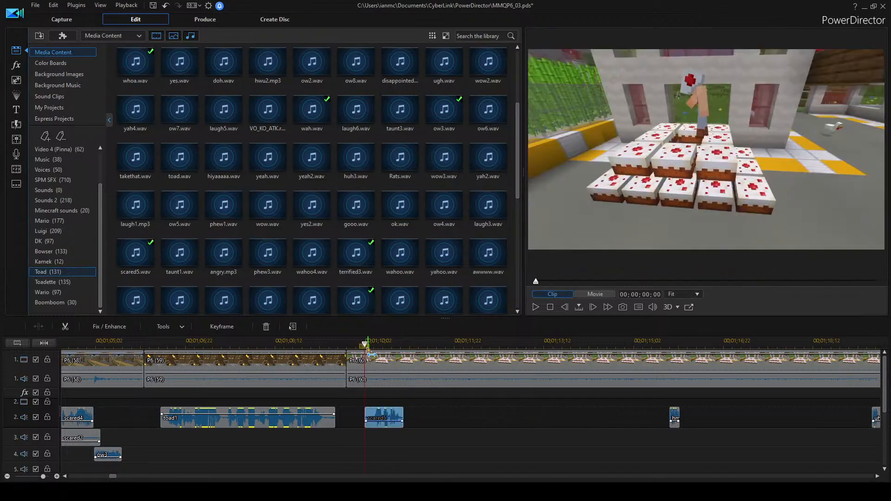
click(487, 432)
key(space)
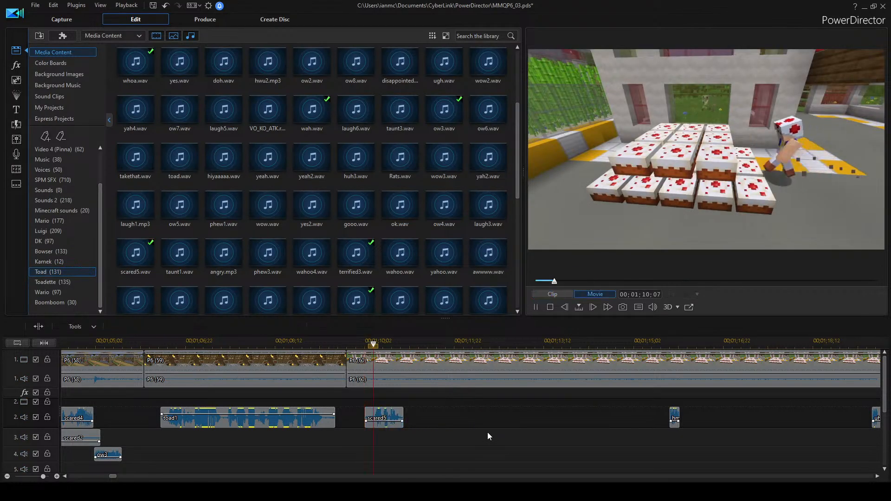
Preview short Toad clips to follow scared5, including uh2.wav, ha3.wav, ha7.wav, eh.mp3 and huh1.wav.
scroll(372, 109, up, 3)
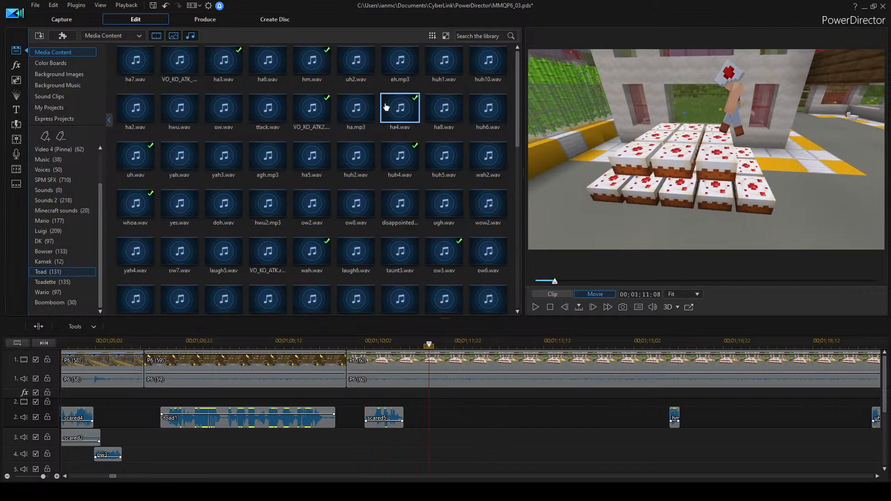
click(356, 60)
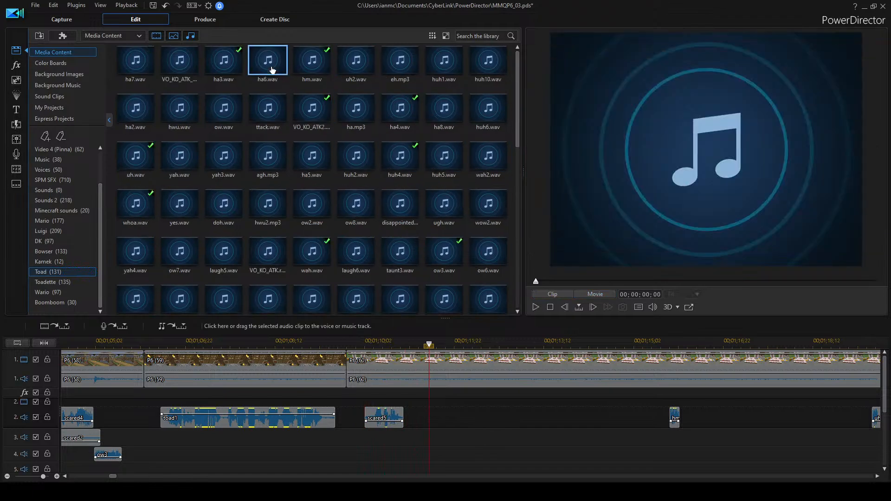
click(209, 69)
key(space)
click(179, 62)
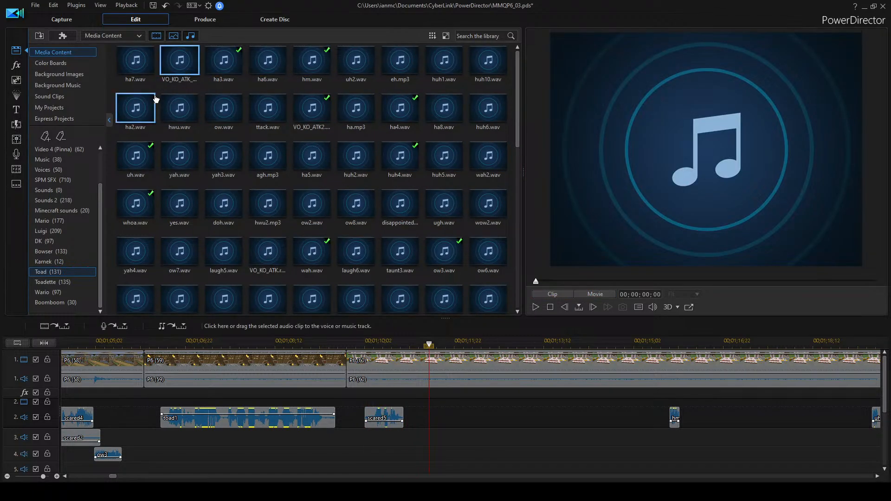
click(139, 65)
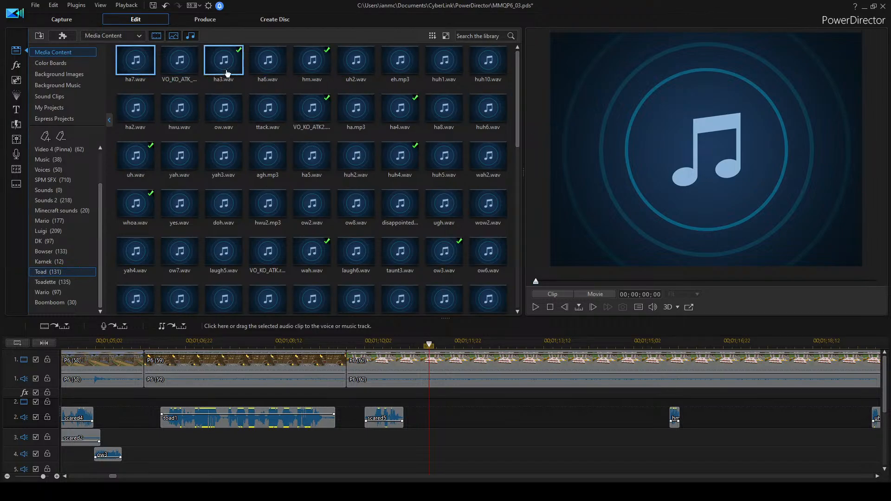
scroll(443, 355, down, 1)
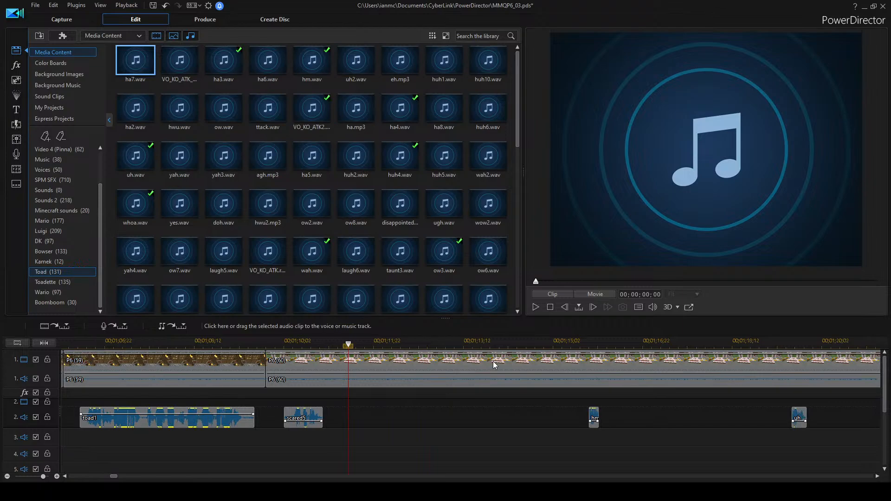
click(356, 61)
click(413, 69)
click(441, 58)
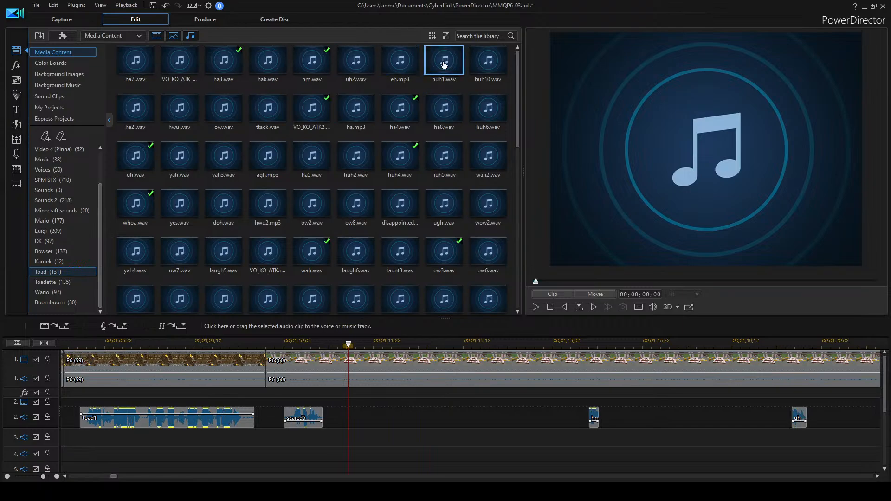
Try ha2.wav on audio track 2 right after scared5 at about 00;01;11;00, preview hwu.wav, and delete the ha2 clip from the timeline.
click(133, 119)
drag(133, 120, 339, 419)
click(316, 418)
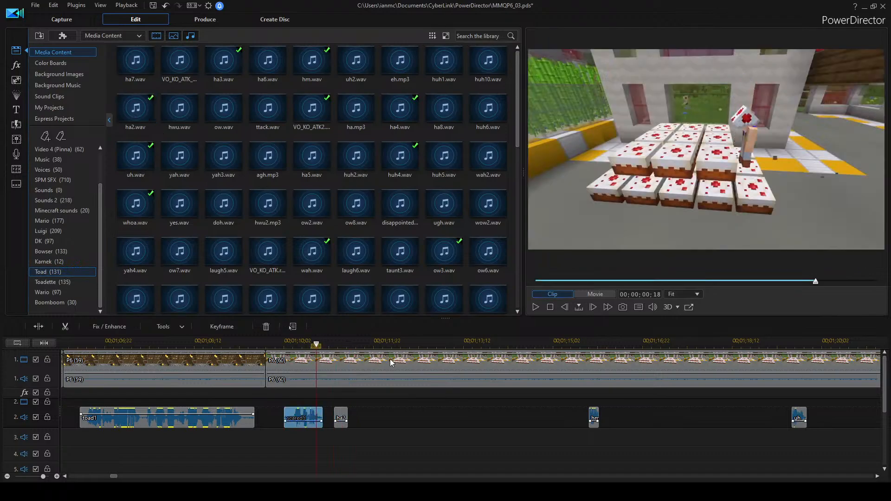
click(178, 113)
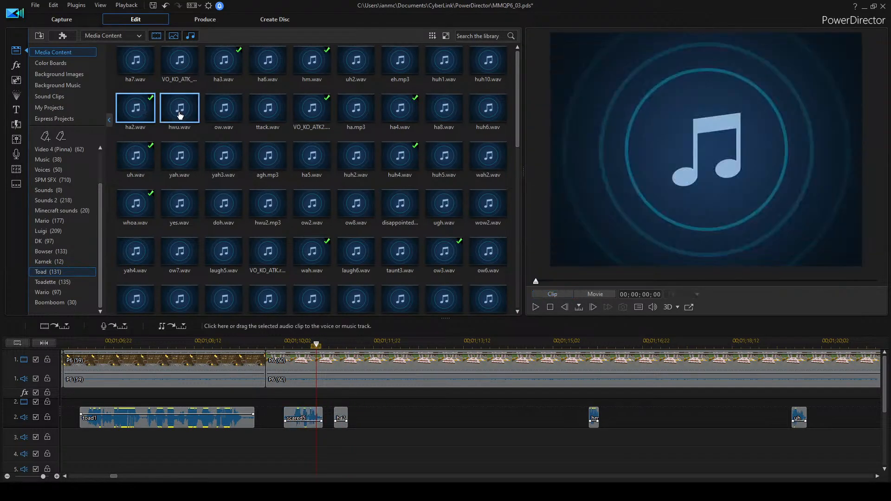
click(341, 420)
key(Delete)
Preview more Toad clips for the moment after scared5, including ow.wav, ttack.wav, ha6.wav, hm.wav, uh2.wav, eh.mp3 and huh1.wav.
click(215, 114)
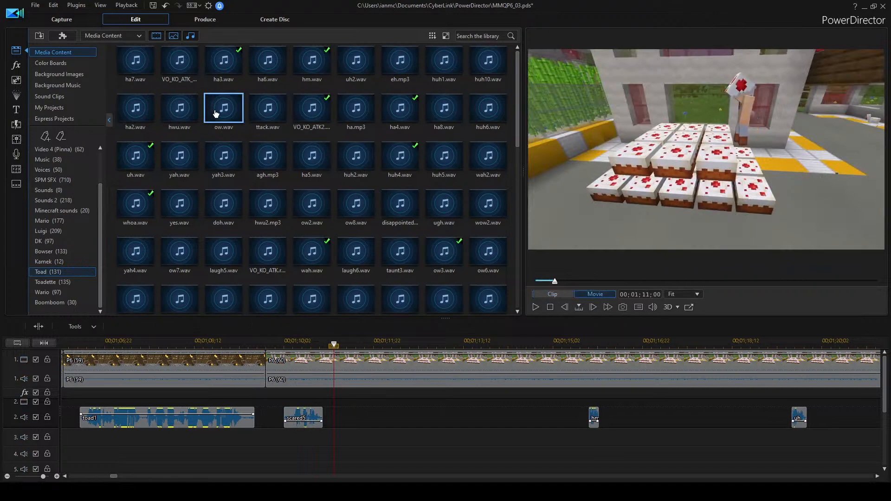
ctrl+click(257, 111)
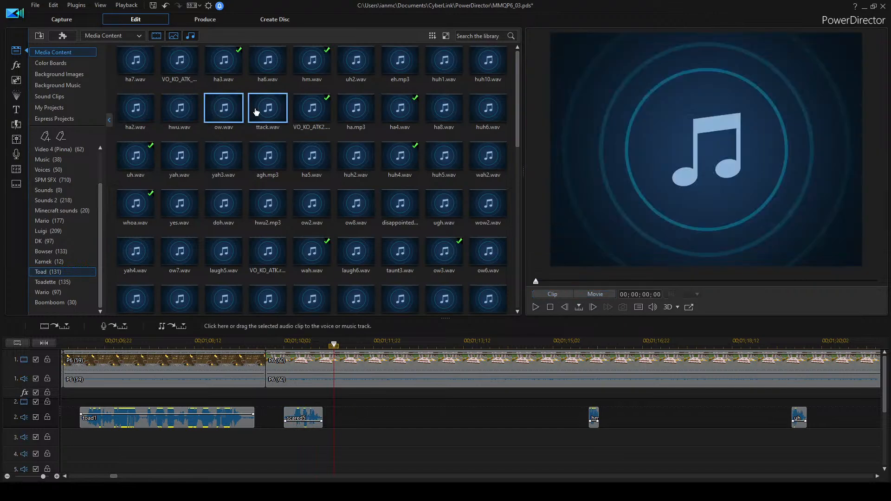
click(181, 60)
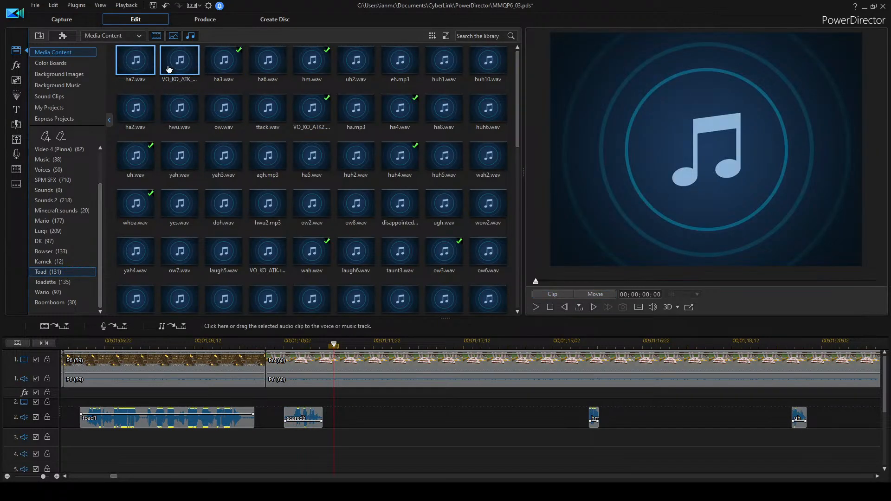
click(267, 60)
click(304, 60)
click(354, 60)
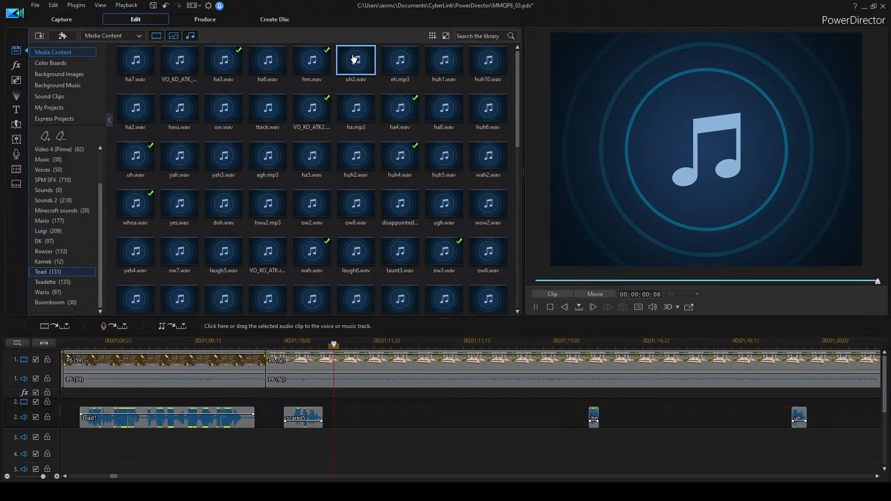
click(400, 60)
click(434, 59)
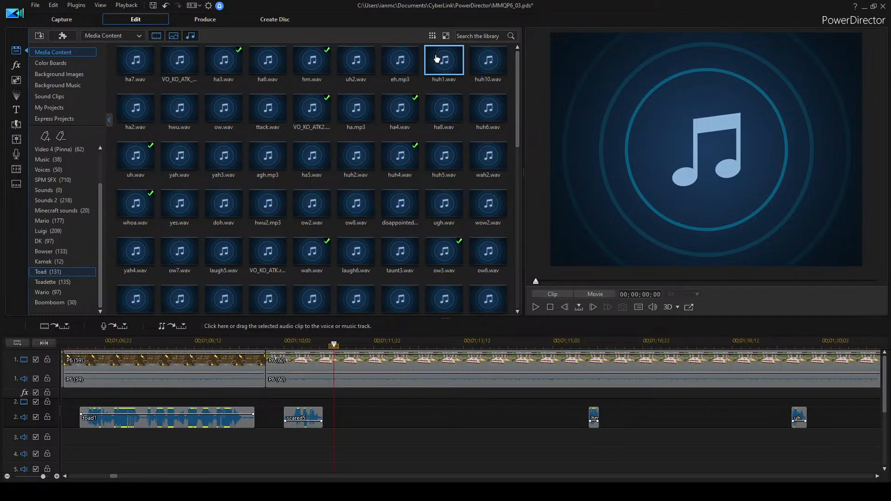
Preview huh10.wav and remove it from the Toad media folder, and preview ow.wav and ha.mp3.
click(482, 60)
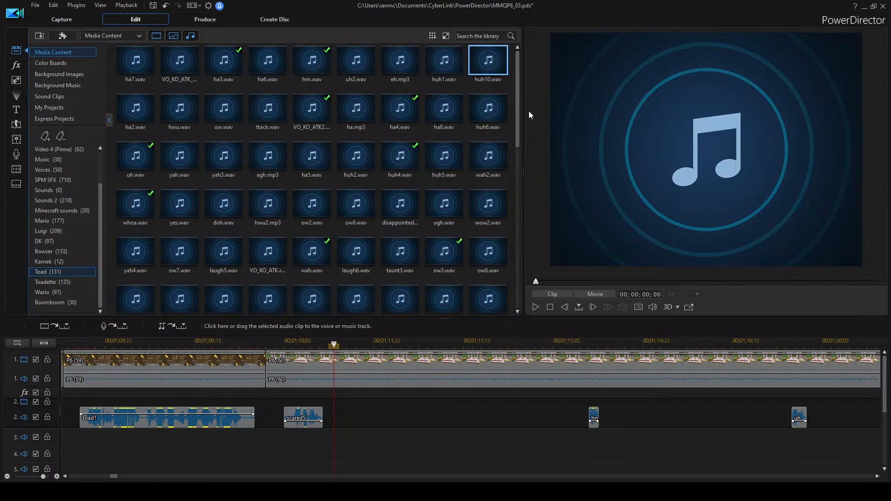
key(Delete)
double_click(177, 107)
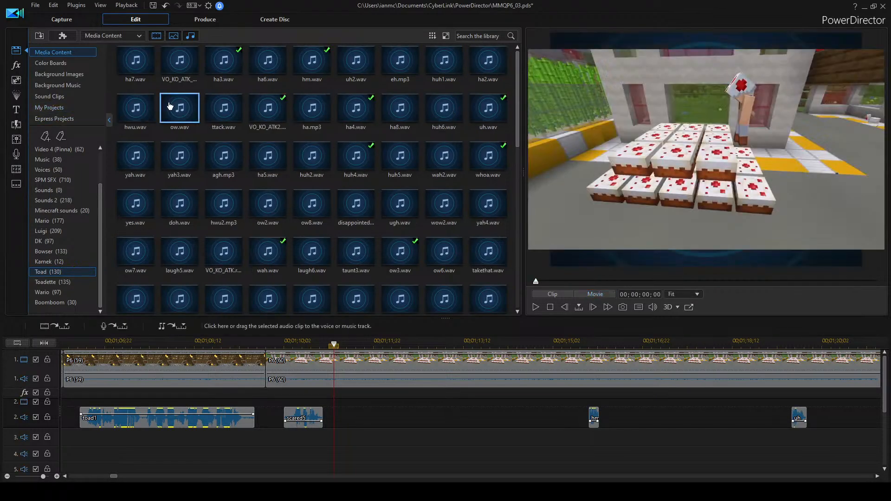
click(312, 111)
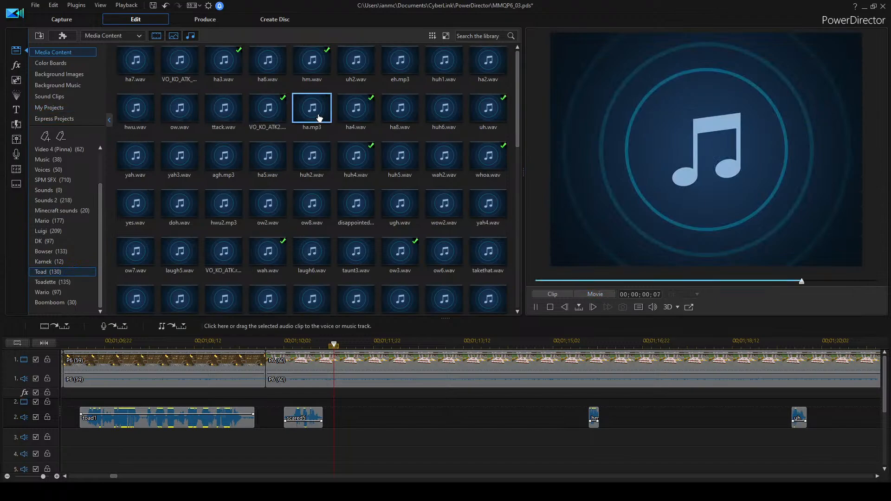
Preview ha4.wav, the VO_KO_ATK clip and ha7.wav, and place ha7.wav on audio track 2 right after scared5.
click(352, 111)
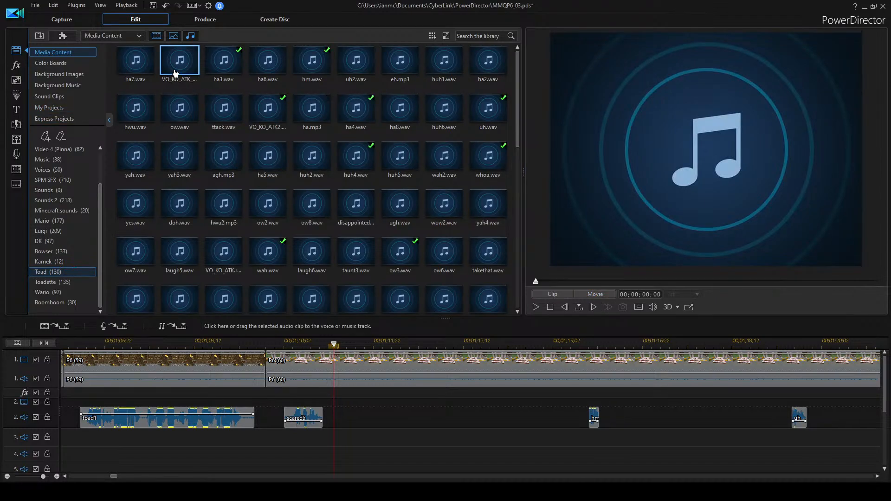
click(138, 63)
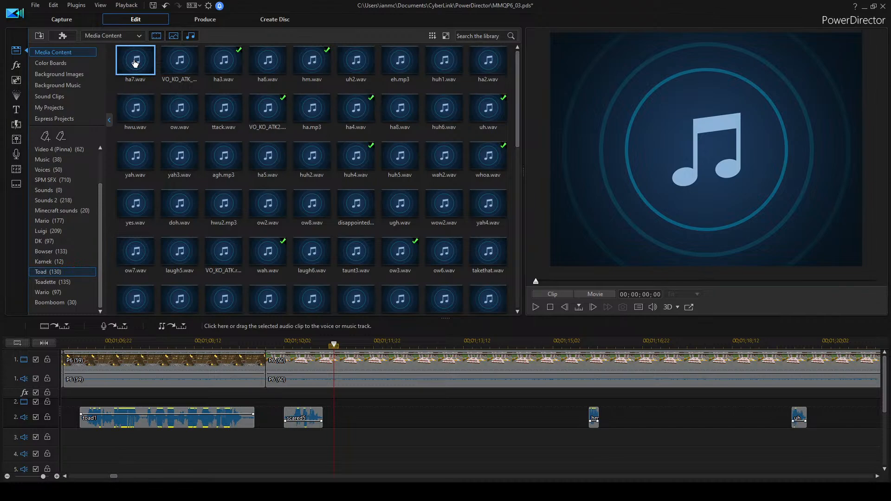
drag(136, 64, 329, 421)
key(space)
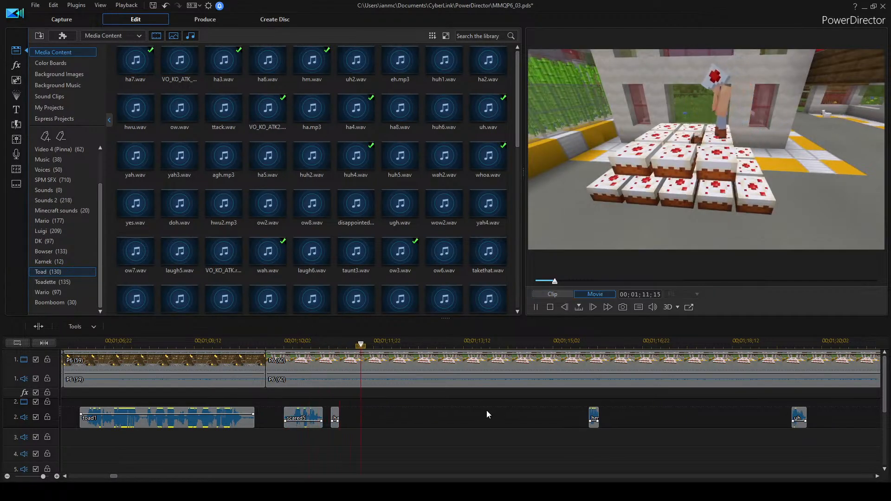
Play back the cake scene from about 00;01;11;00 several times to check the ha7 clip and the moment following it.
key(space)
key(space)
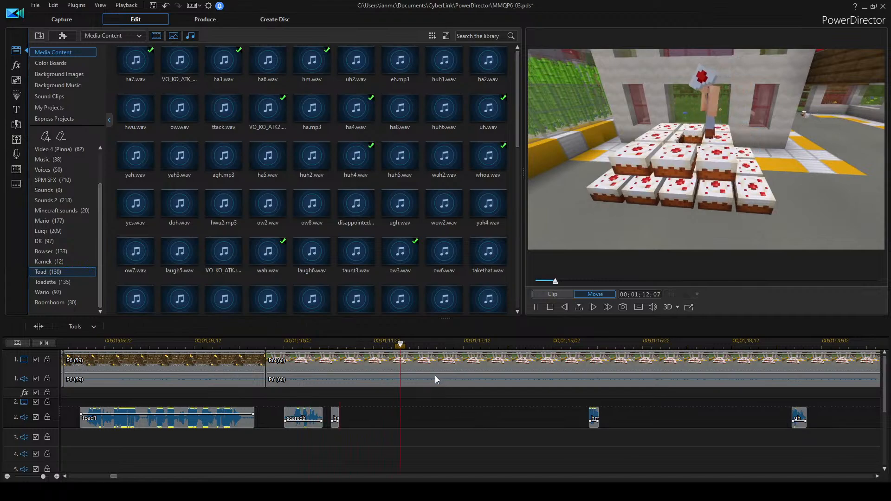
click(376, 344)
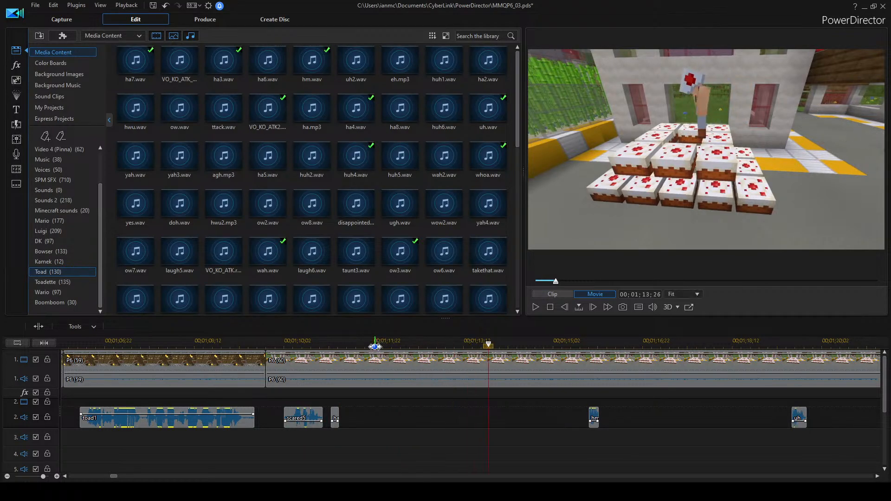
key(space)
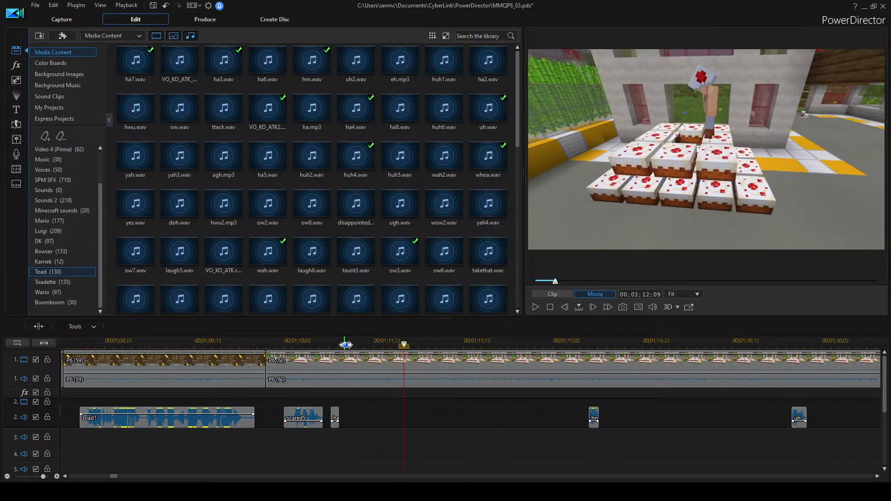
click(344, 343)
key(space)
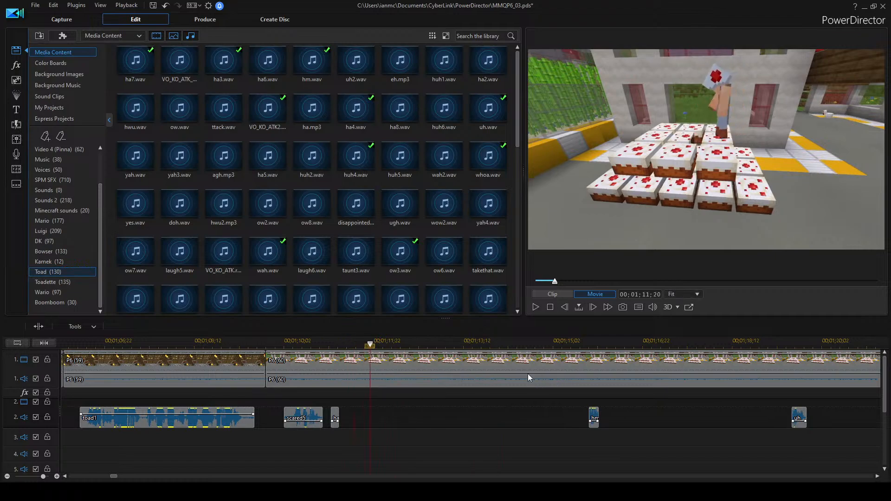
key(space)
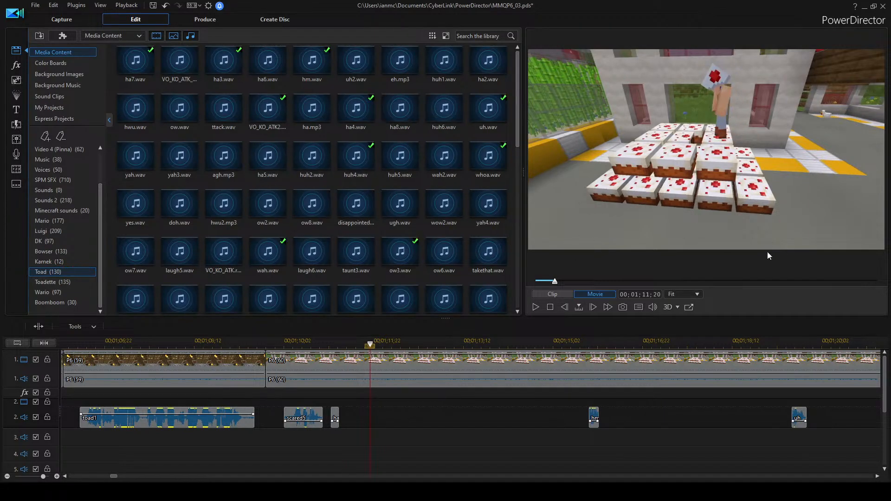
Clear the library search and preview longer Toad clips, including wahoo2.wav, yowsers2.wav, the disappointed clip and the ohno3scared clip.
click(461, 37)
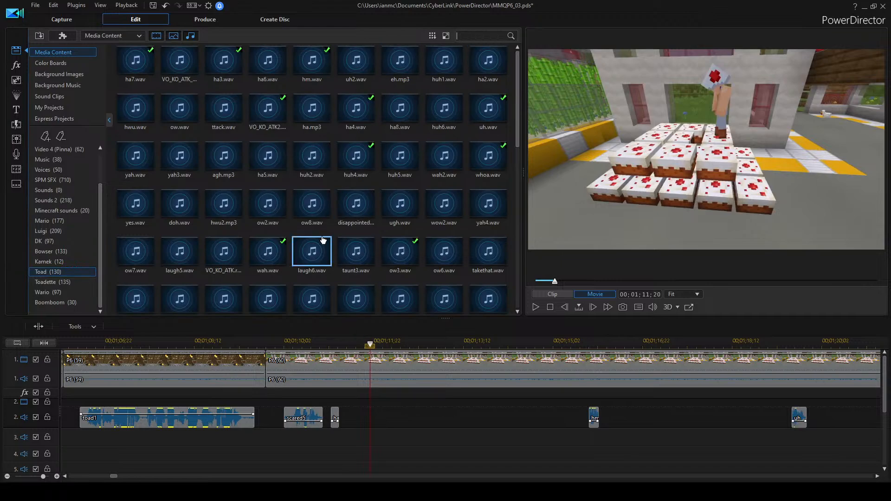
scroll(353, 241, down, 5)
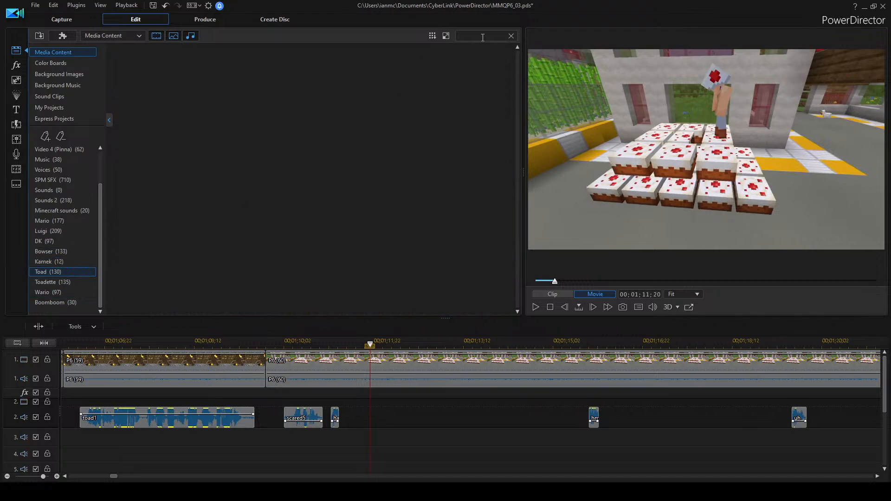
click(511, 35)
click(398, 255)
scroll(399, 254, down, 3)
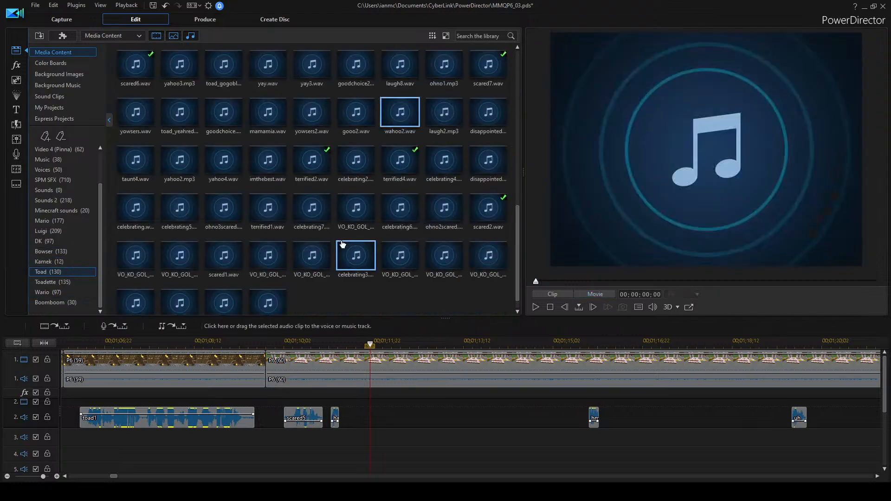
double_click(308, 113)
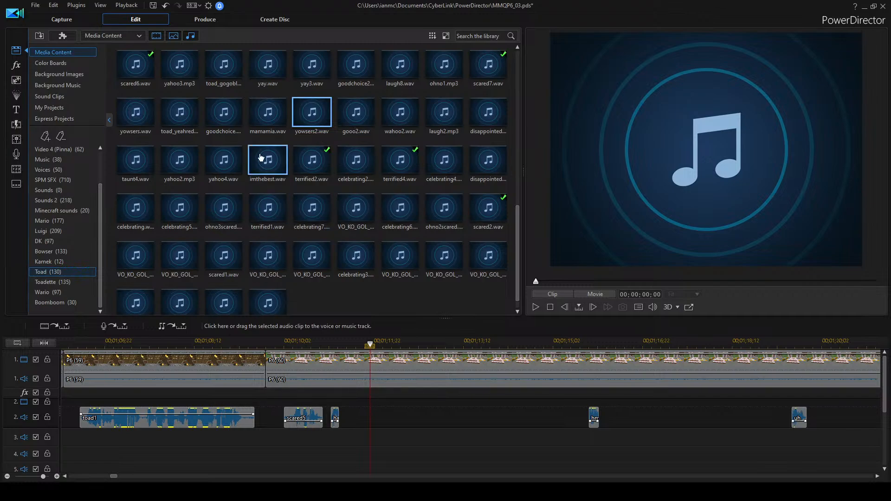
click(408, 115)
click(482, 108)
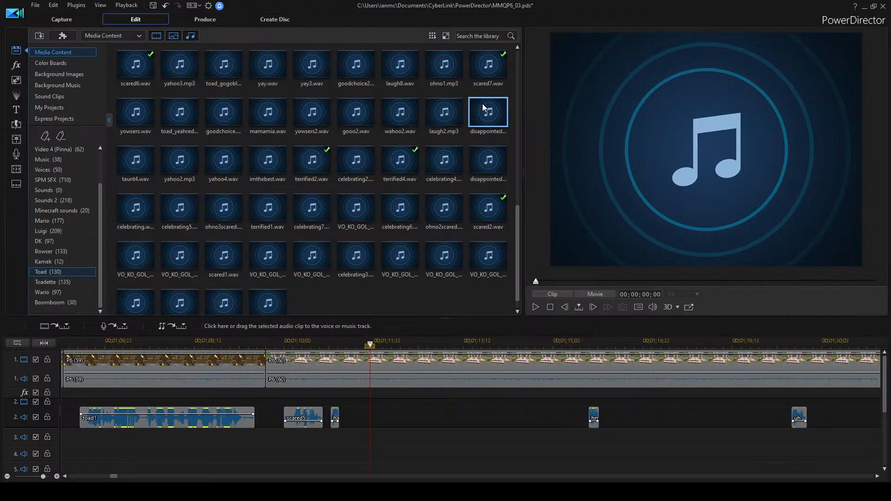
click(215, 204)
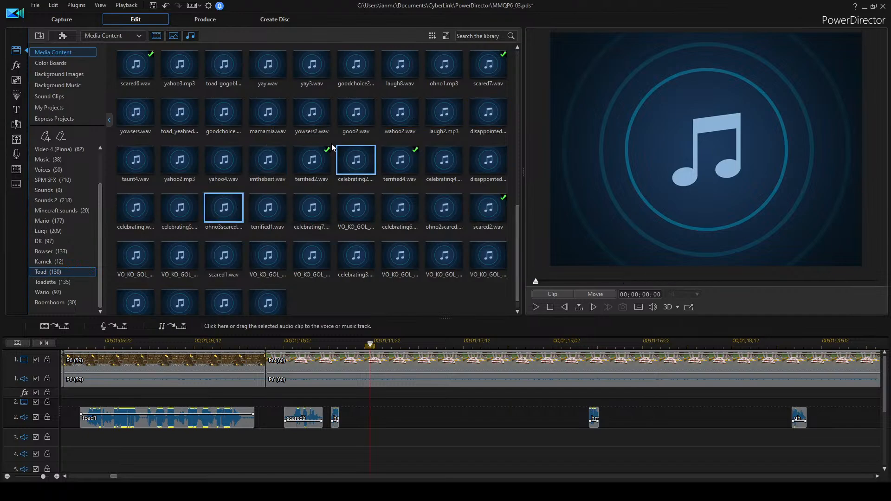
Preview more Toad clips for the cake scene, including mamamia.wav, yowsers2.wav, laugh2.mp3, taunt4.wav and the ohno3scared clip.
double_click(267, 119)
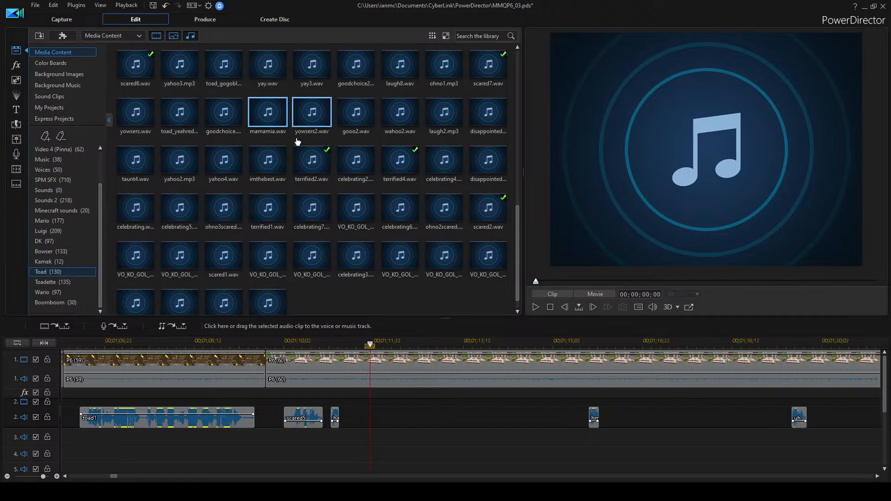
double_click(320, 123)
click(435, 116)
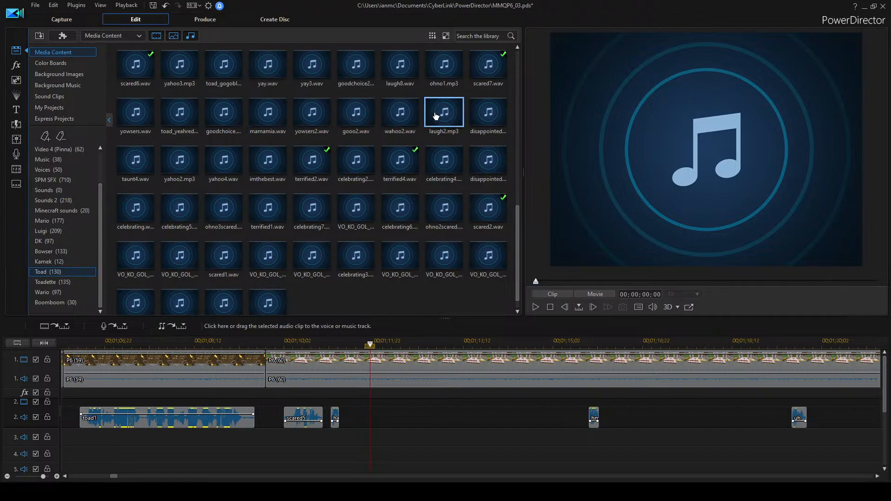
double_click(436, 116)
double_click(138, 172)
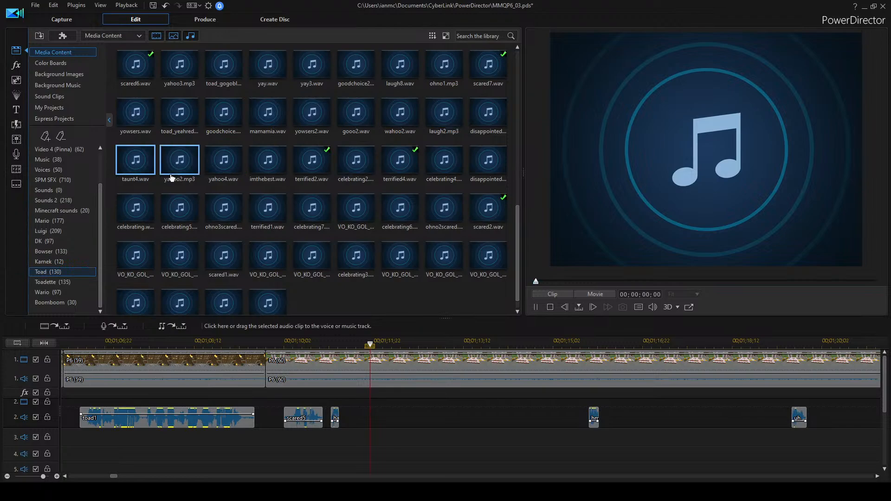
double_click(225, 209)
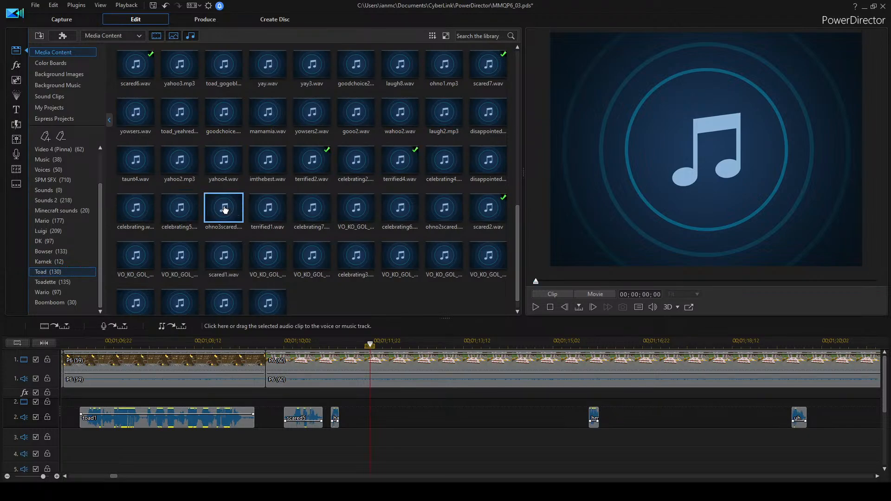
Preview yahoo4.wav, place it on audio track 2 shortly after ha7 at about 00;01;11;11, and play back the result from 00;01;11;05.
double_click(234, 163)
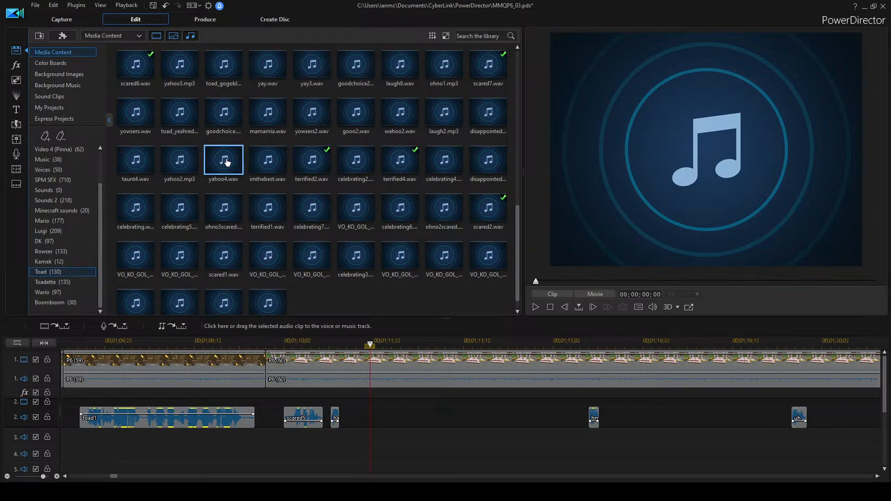
drag(227, 161, 355, 418)
click(344, 344)
click(399, 373)
click(499, 427)
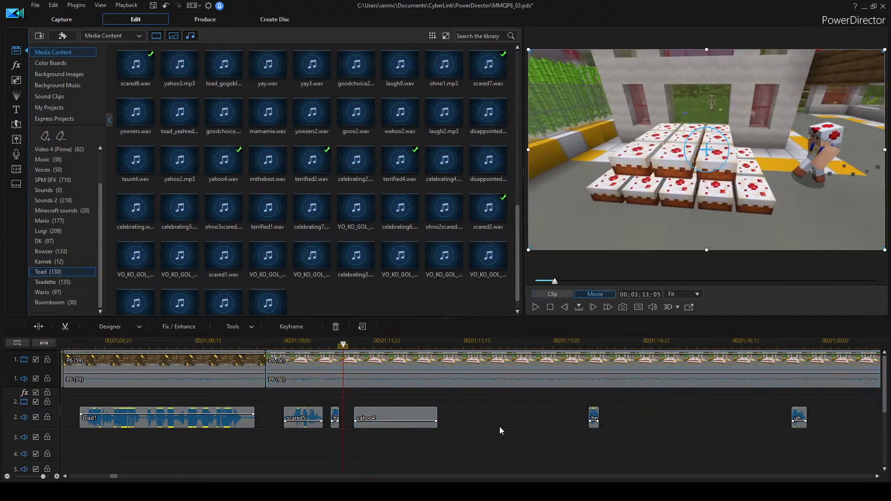
key(space)
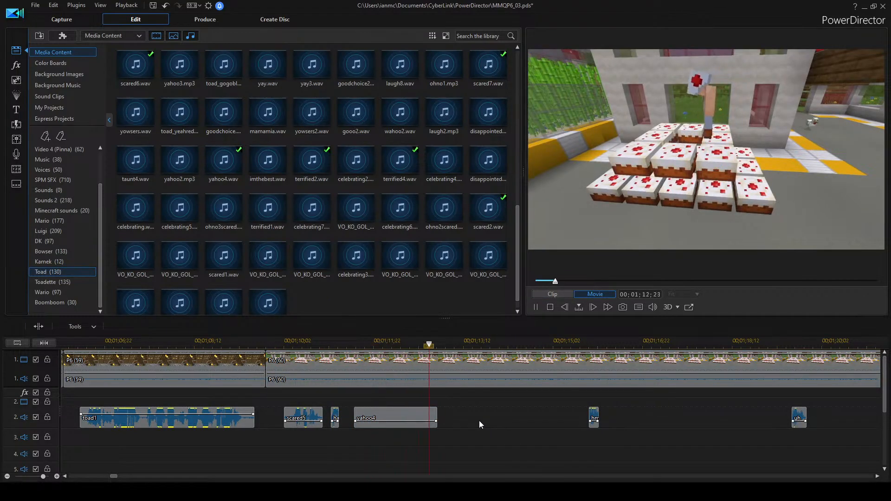
key(space)
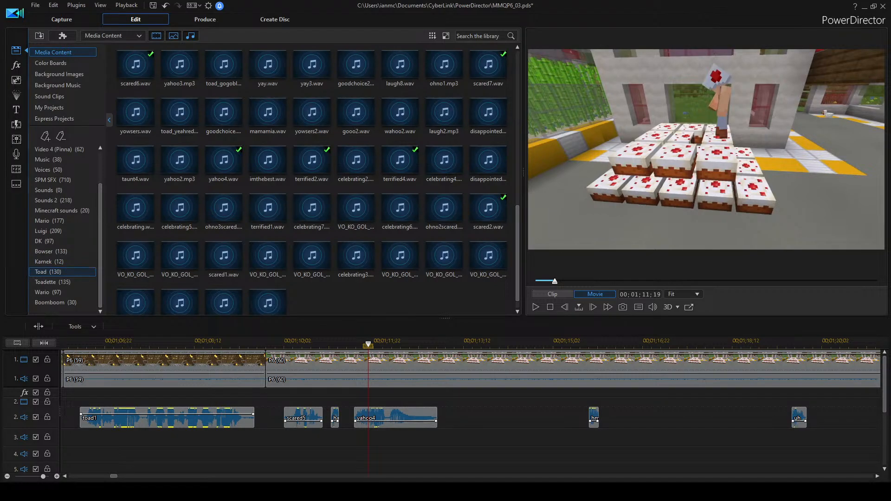
Check the tracks around the cake scene and move the playhead to the start of scared5 at 00;01;10;03.
scroll(471, 384, down, 1)
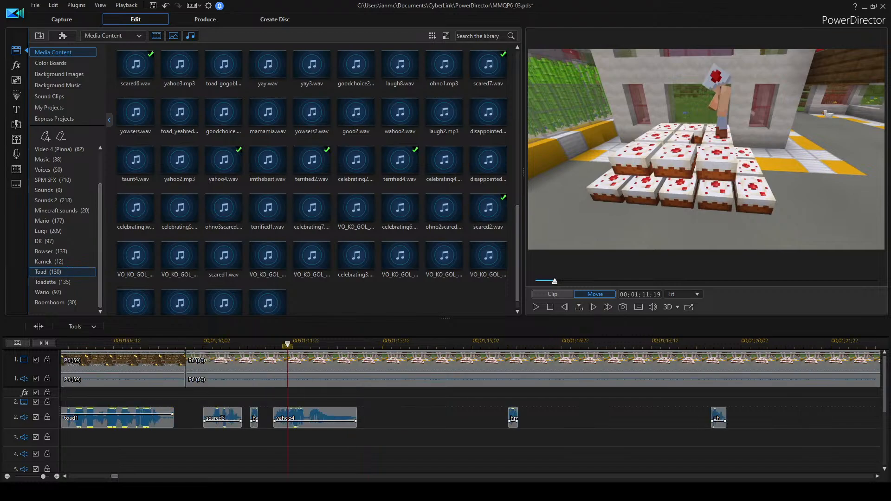
click(284, 402)
click(256, 344)
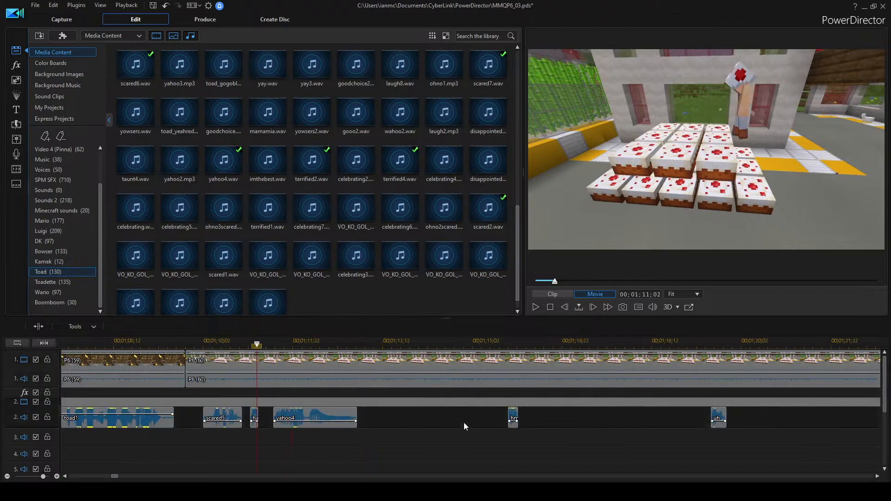
scroll(463, 422, up, 1)
scroll(461, 422, down, 1)
scroll(427, 420, down, 1)
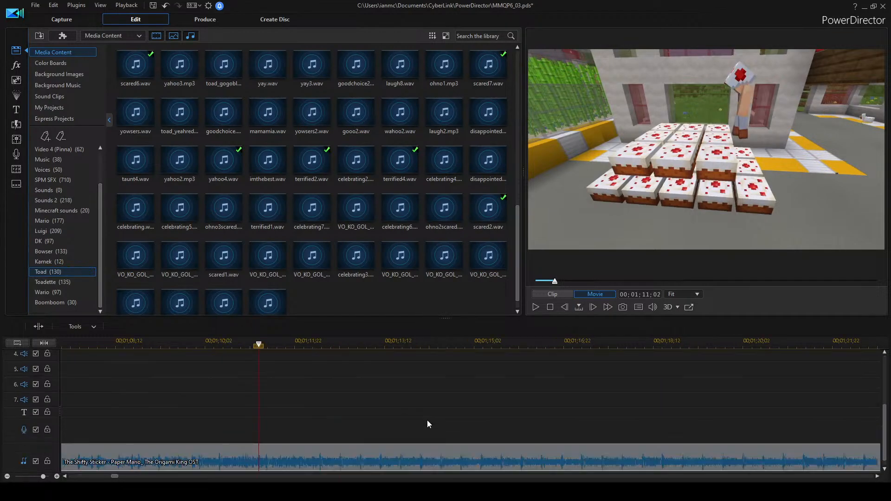
scroll(427, 419, up, 1)
click(207, 344)
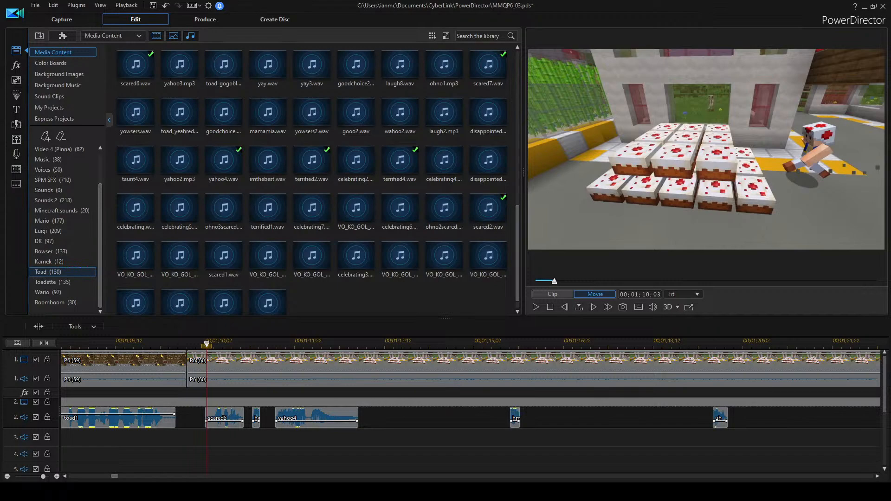
Examine the music clips along the timeline from The Shifty Sticker through The Great Tree to the World 2 Map - Desert track.
scroll(470, 411, down, 5)
scroll(471, 411, up, 5)
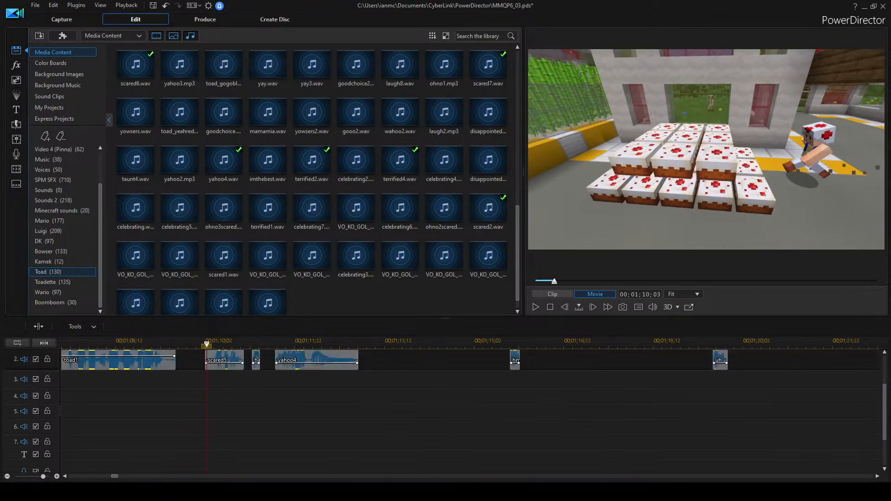
scroll(471, 411, left, 3)
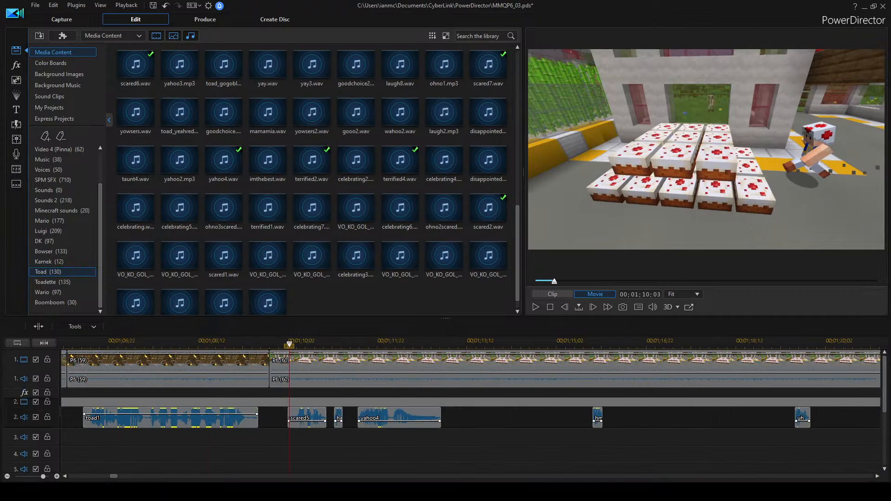
scroll(471, 412, down, 5)
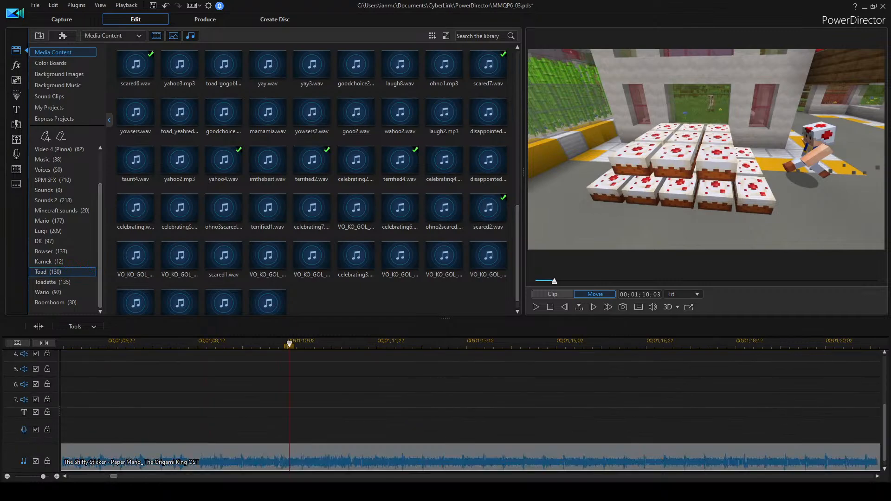
scroll(470, 412, down, 3)
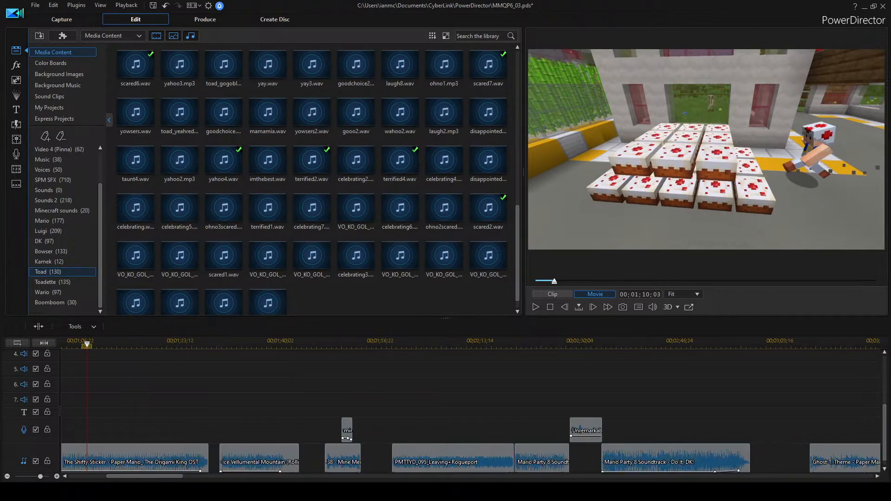
scroll(775, 456, down, 1)
scroll(775, 456, right, 5)
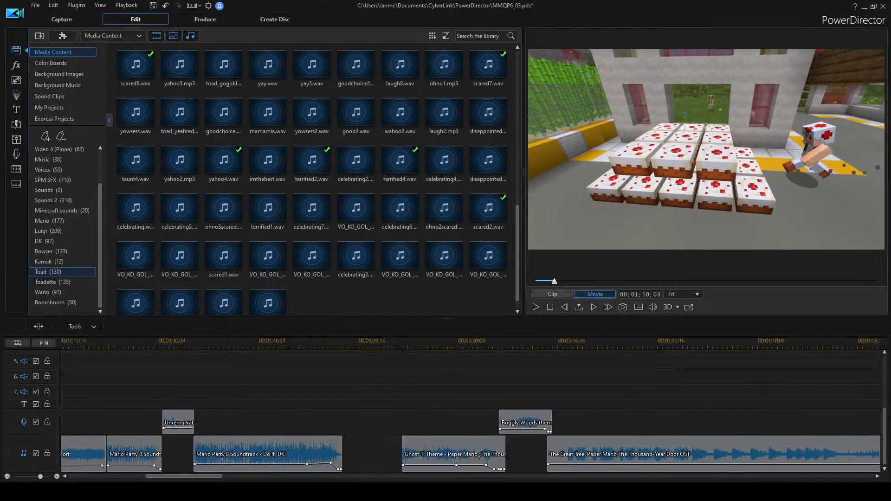
scroll(470, 454, right, 5)
scroll(471, 454, left, 3)
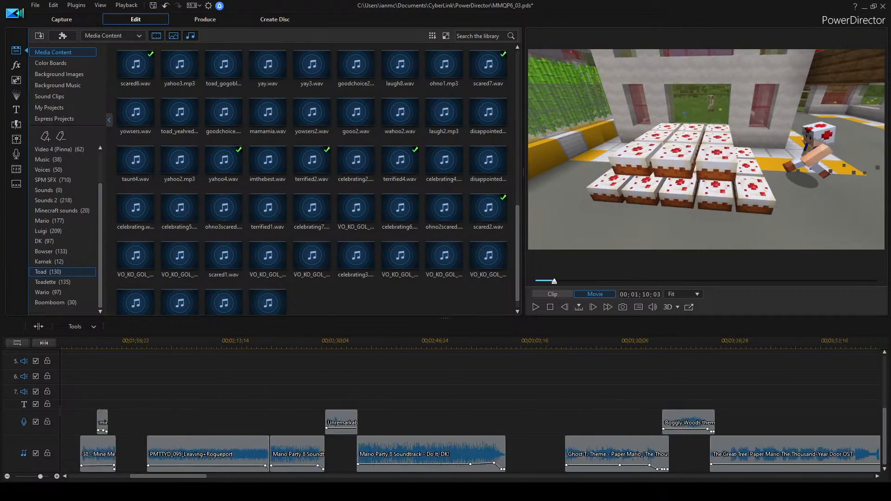
scroll(470, 454, right, 3)
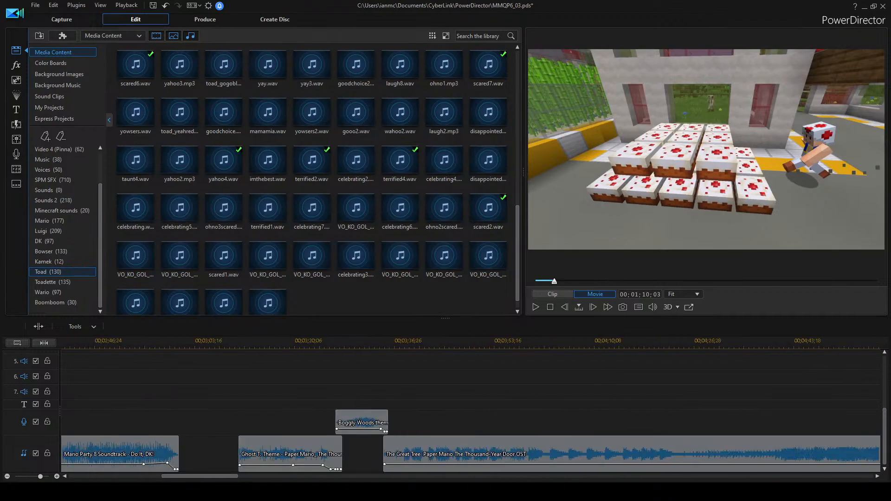
scroll(470, 453, right, 5)
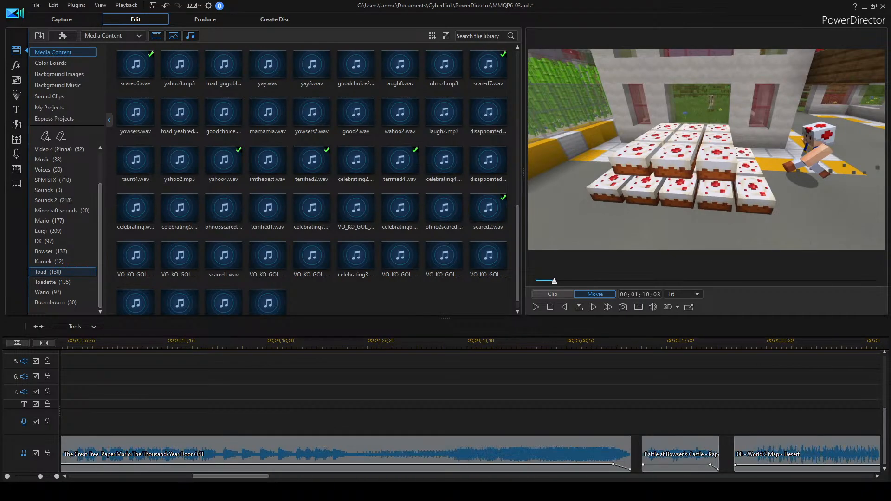
scroll(471, 454, left, 9)
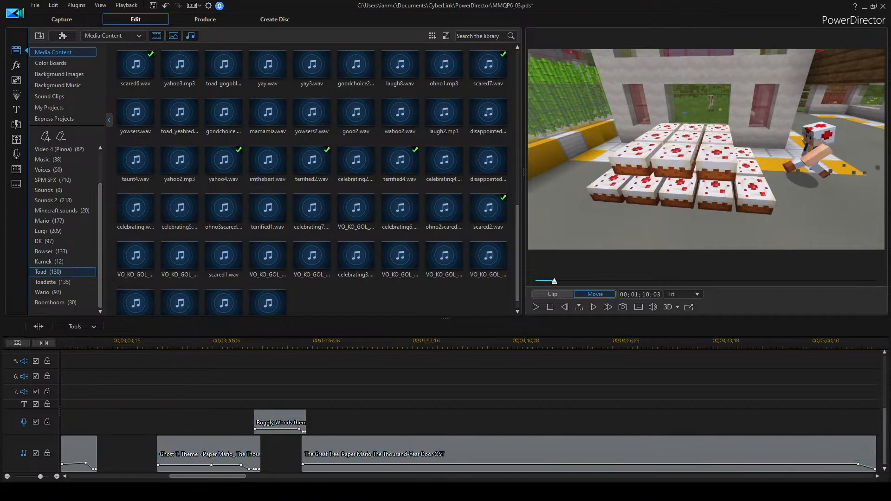
Play the cake scene from 00;01;10;03 and shift yahoo4 slightly later on audio track 2.
scroll(470, 454, left, 10)
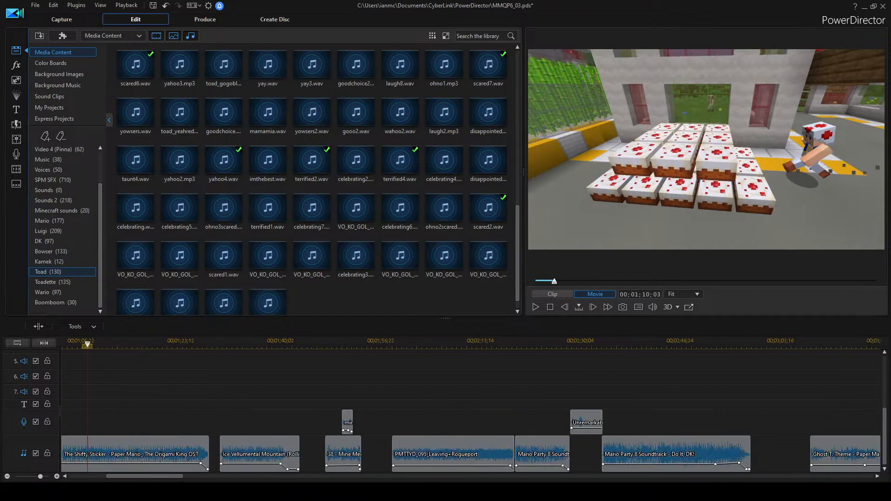
scroll(471, 453, up, 3)
scroll(470, 453, right, 2)
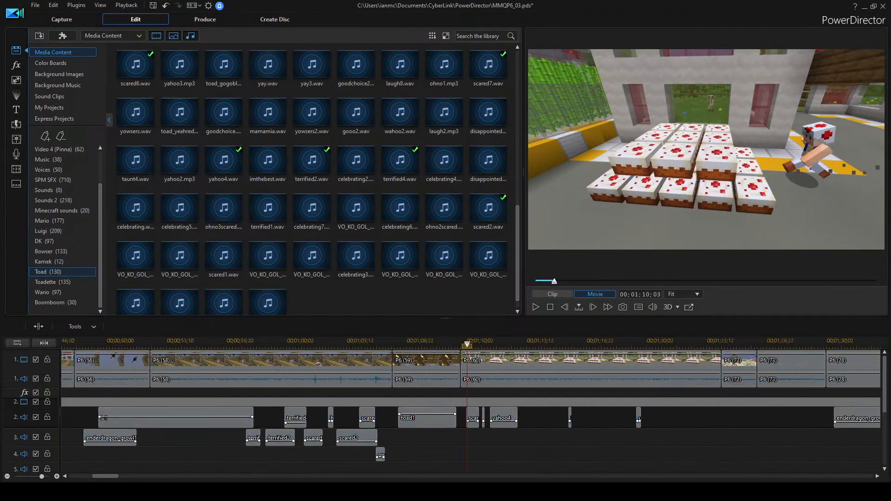
key(plus)
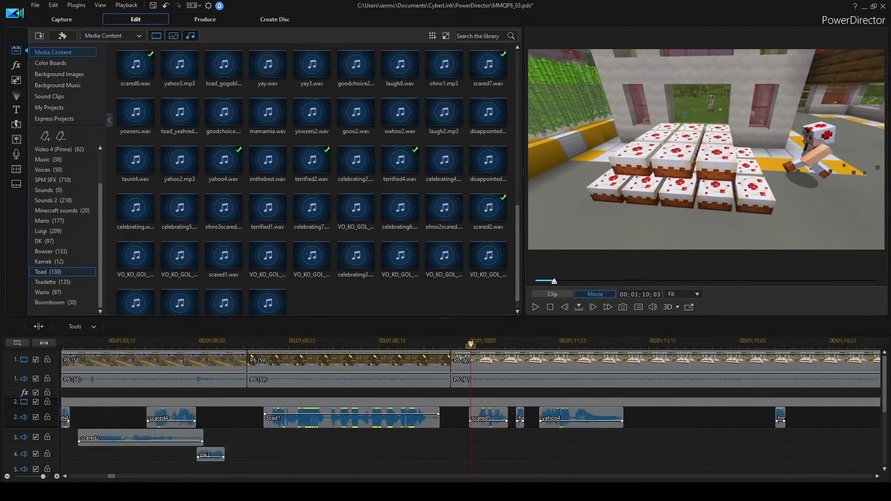
scroll(470, 411, right, 1)
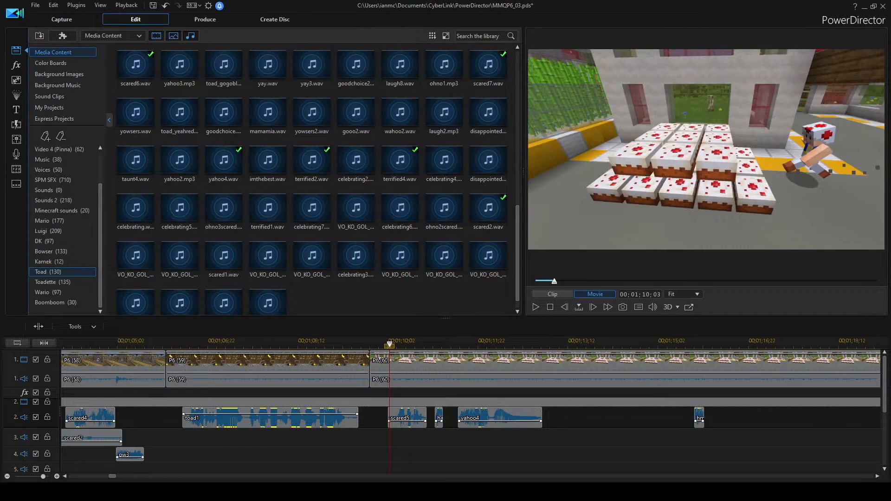
scroll(429, 447, right, 3)
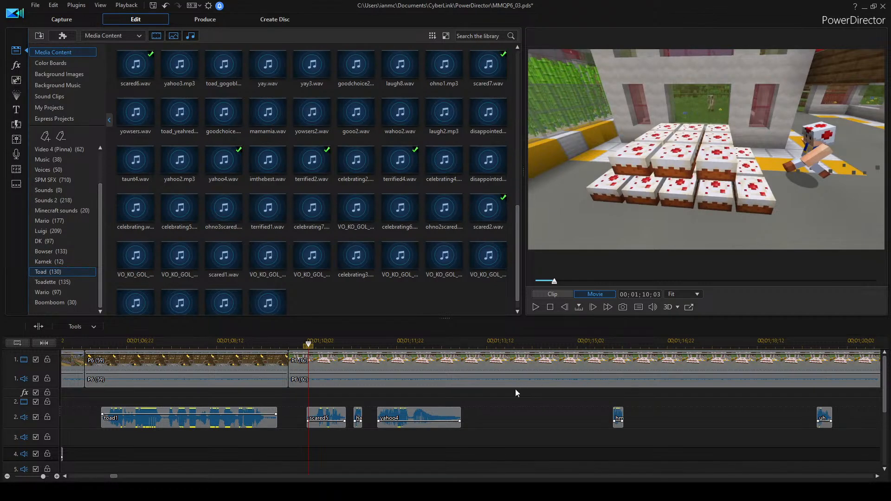
scroll(500, 409, down, 2)
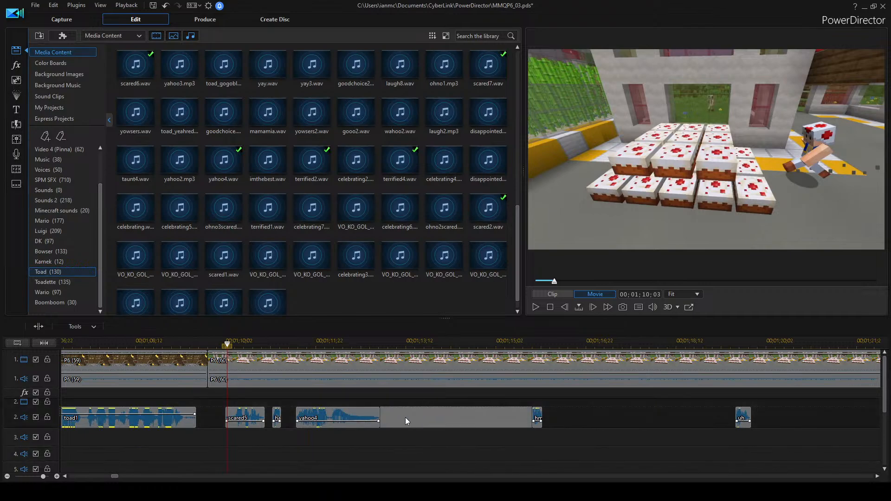
key(space)
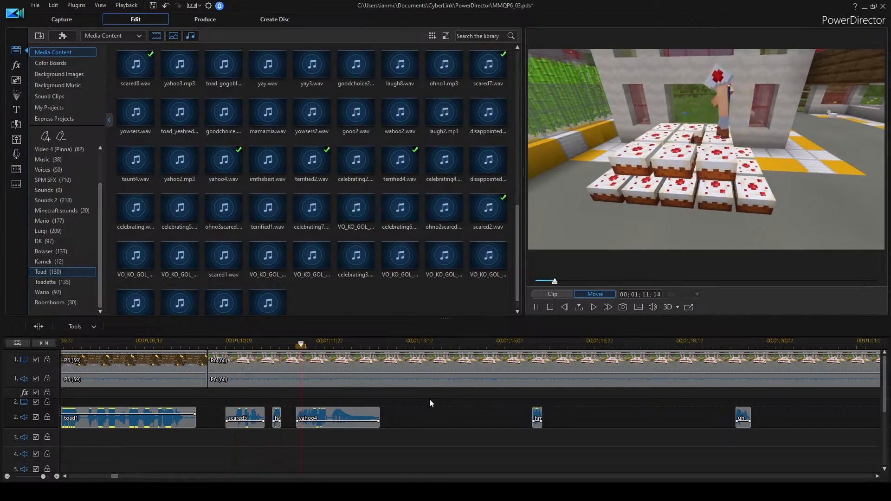
click(343, 421)
drag(346, 417, 349, 417)
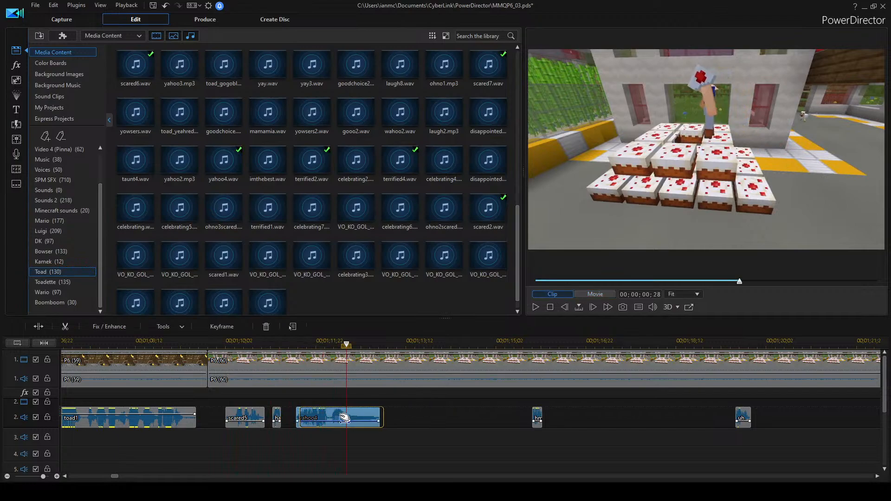
Play back the cake scene from the start of video clip P6 (60) to check the yahoo4 timing.
click(276, 417)
click(224, 355)
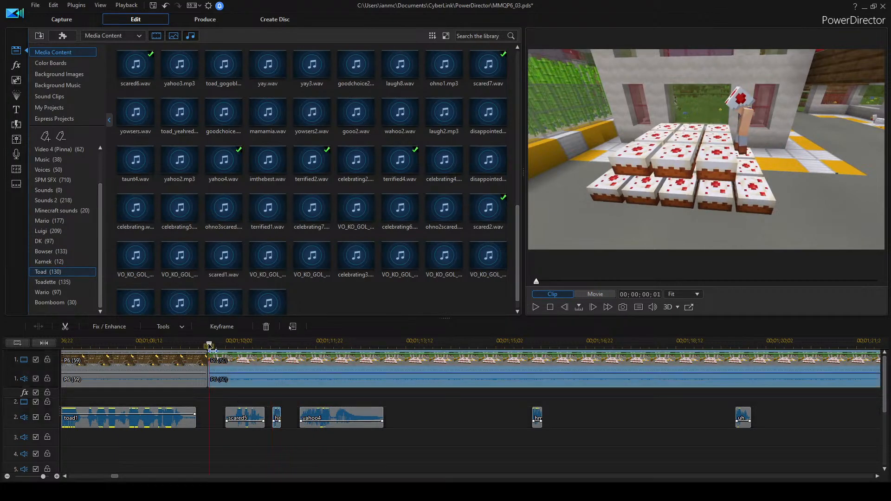
click(360, 441)
key(space)
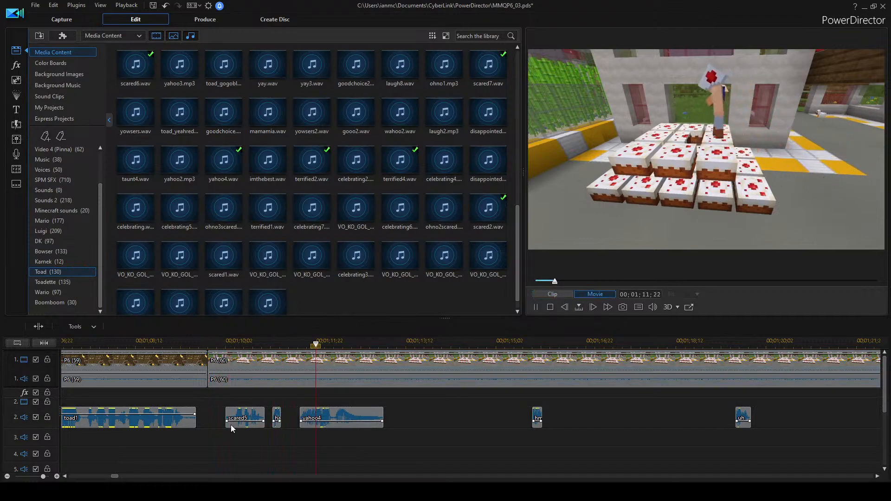
Place the VO_KO_ATK Toad clip on audio track 3 at about 00;01;10;26 and delete ha7 from audio track 2.
click(277, 417)
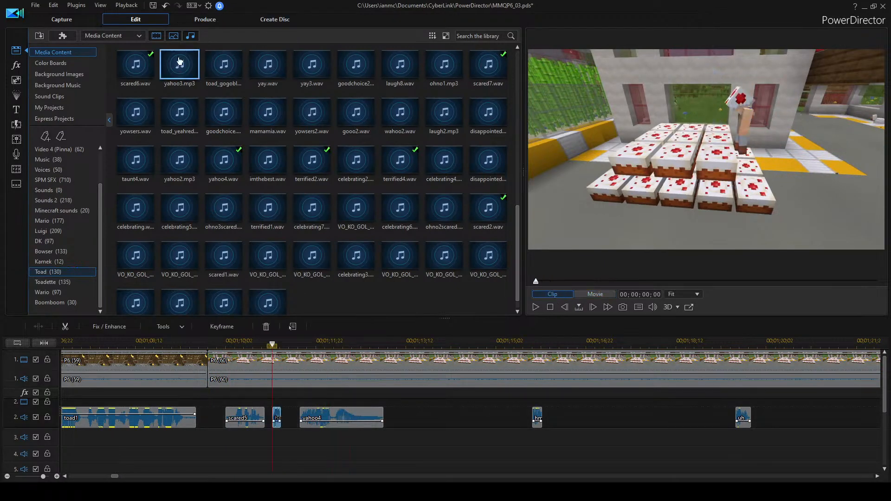
scroll(355, 153, up, 5)
drag(197, 65, 273, 437)
click(277, 421)
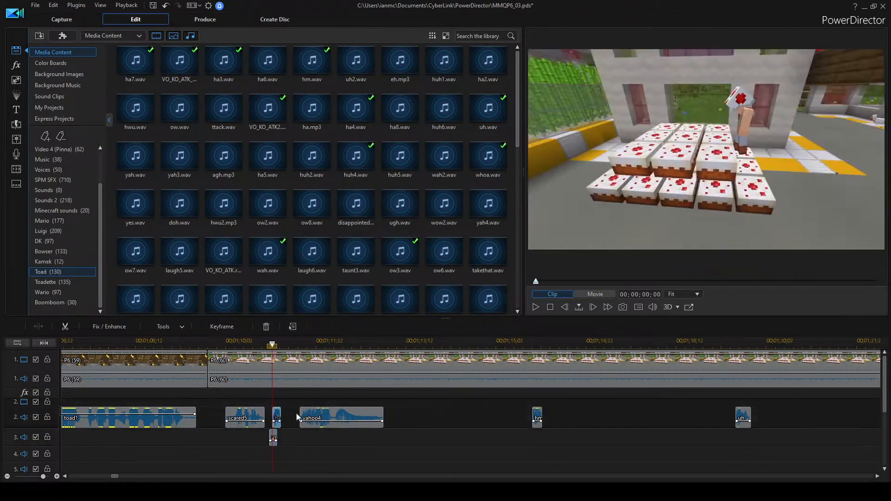
key(Delete)
Play from 00;01;09;23, move scared5 earlier to just after the start of P6 (60), and play the result.
click(208, 345)
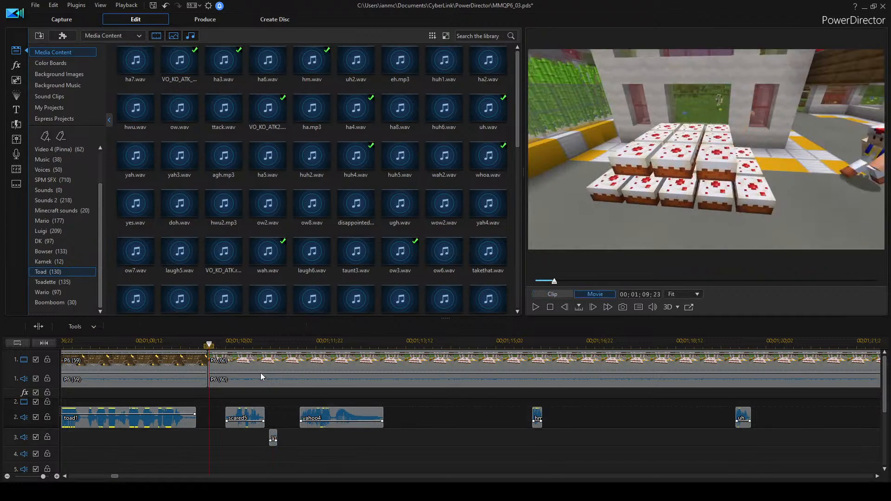
key(space)
click(242, 414)
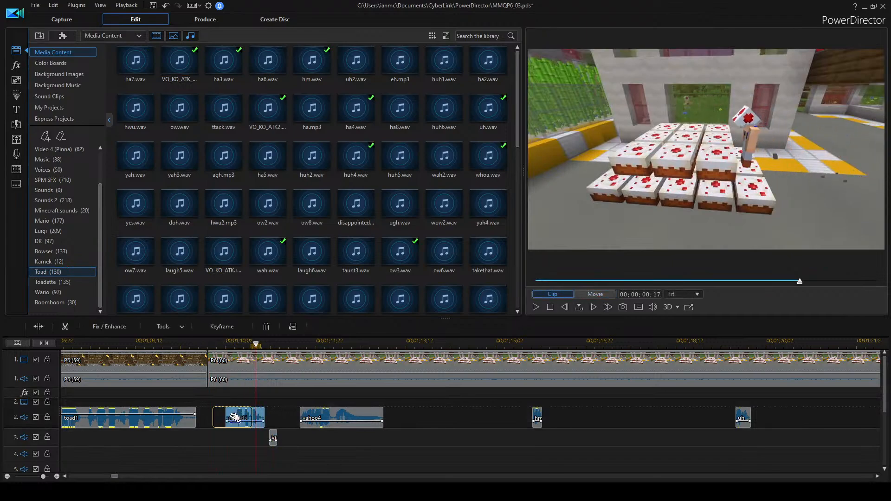
drag(241, 413, 231, 414)
key(space)
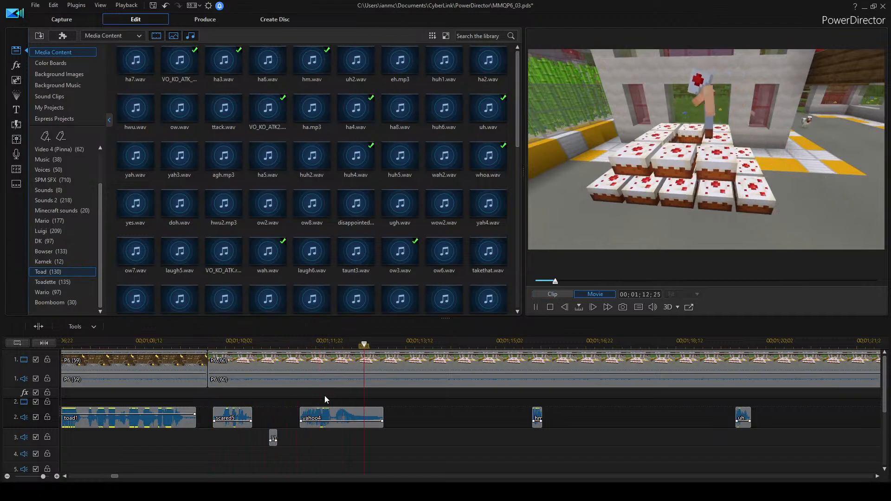
Examine the timing of the VO_KO_ATK clip on audio track 3 against scared5 and yahoo4.
click(275, 436)
scroll(633, 433, up, 3)
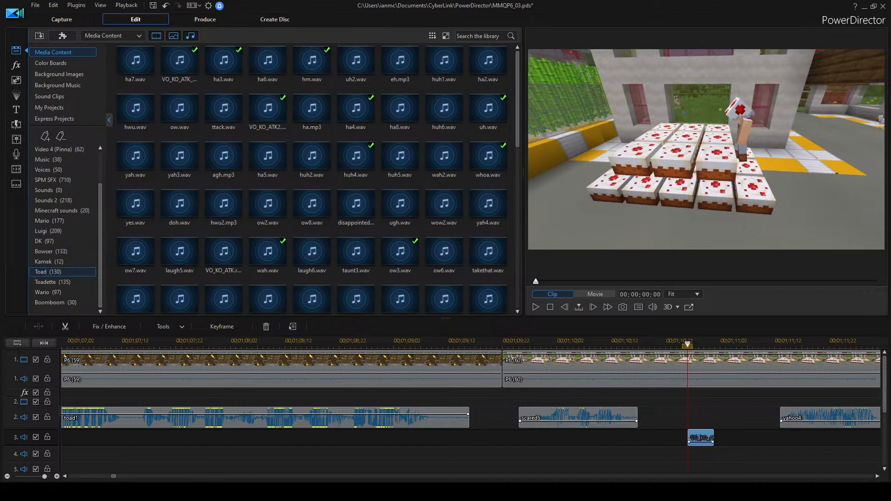
click(535, 400)
key(minus)
key(minus)
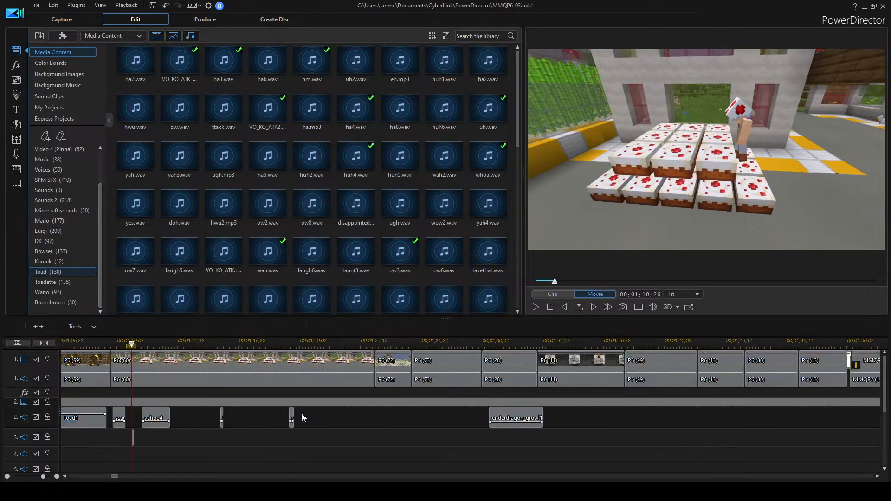
key(plus)
key(plus)
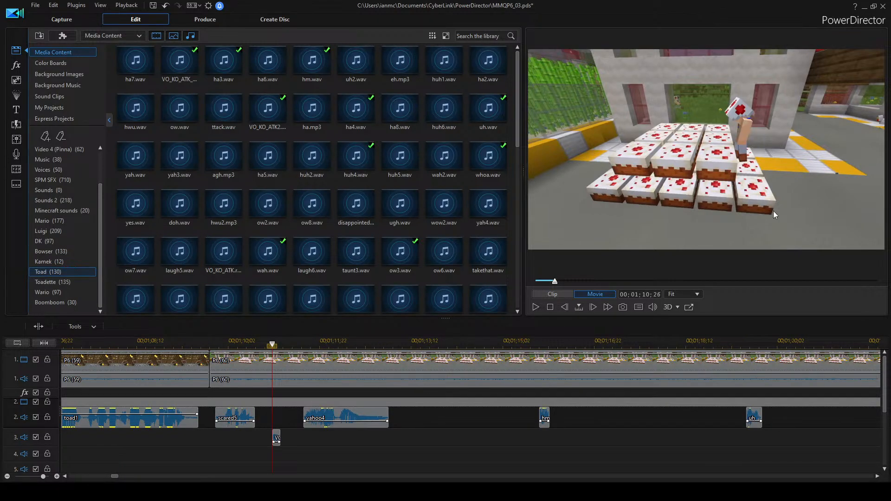
Check the voice tracks around the cake scene against The Shifty Sticker music and its neighbouring music clips.
scroll(56, 204, up, 2)
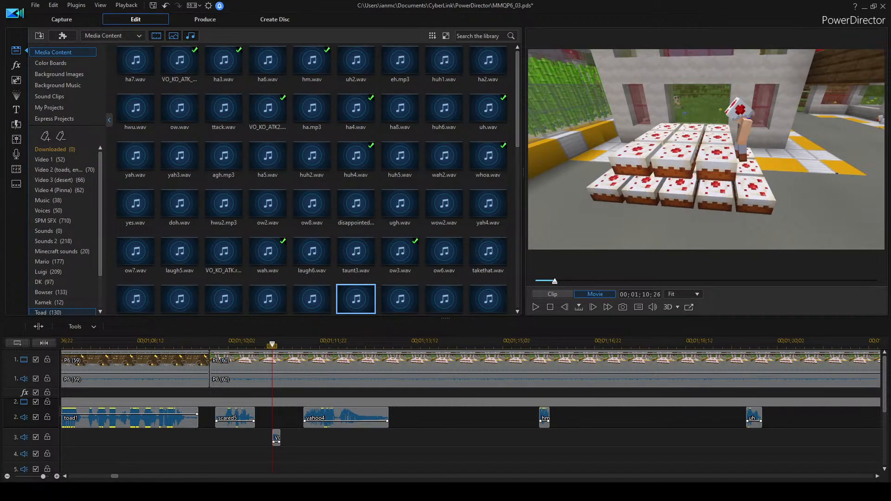
scroll(471, 410, down, 5)
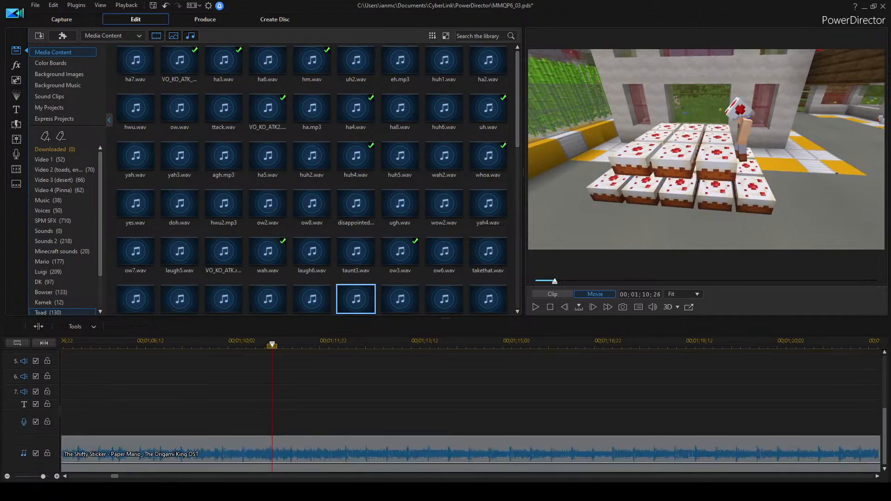
scroll(470, 411, up, 5)
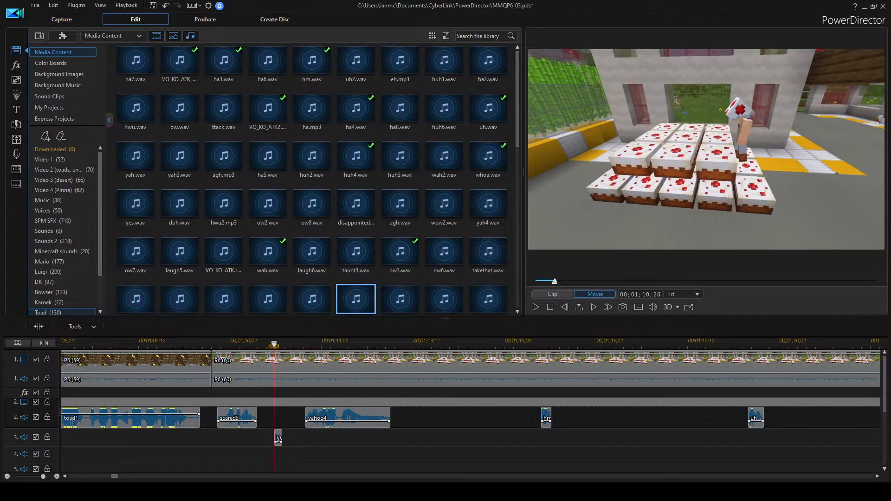
scroll(471, 411, down, 3)
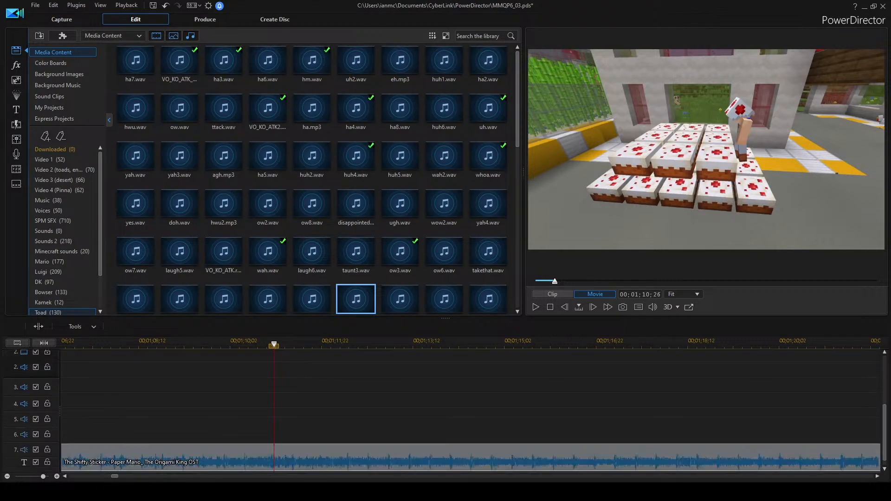
scroll(471, 410, up, 4)
scroll(471, 410, down, 3)
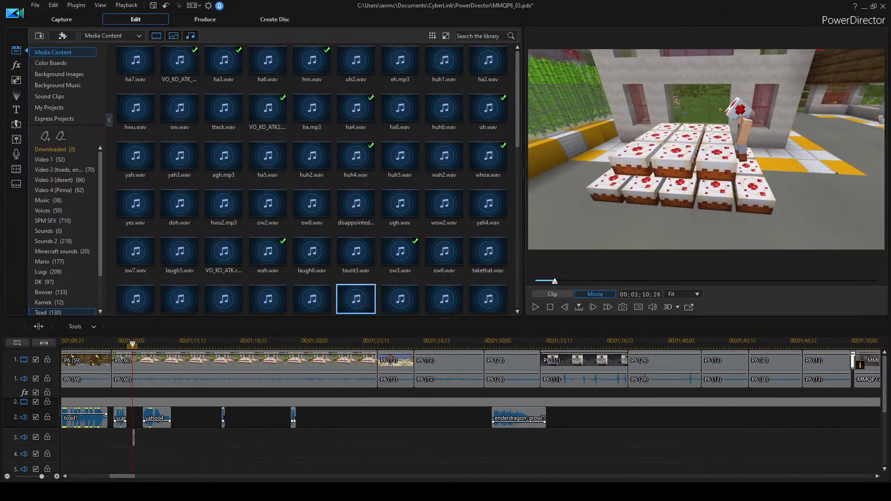
scroll(470, 411, up, 3)
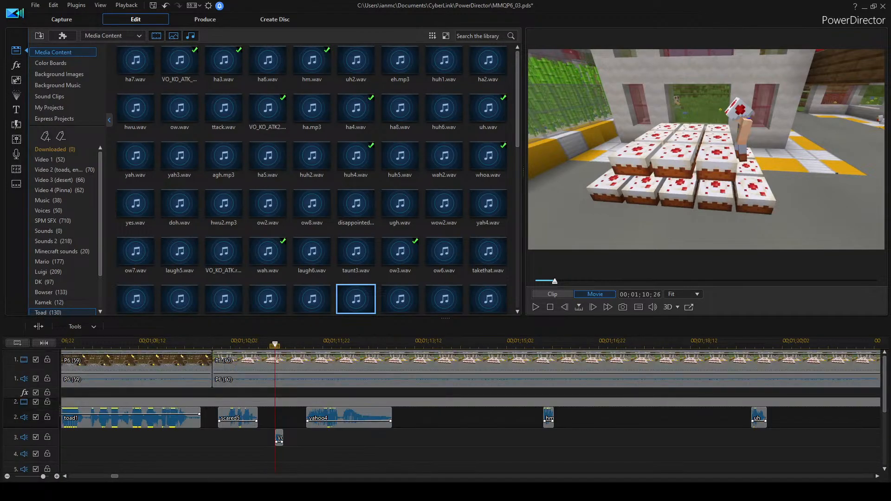
scroll(470, 411, down, 3)
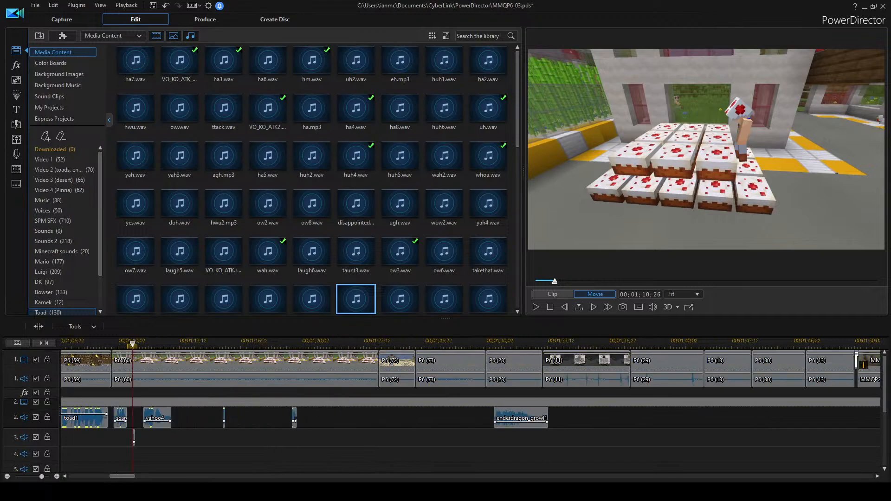
scroll(471, 410, down, 5)
scroll(471, 410, left, 3)
scroll(471, 411, right, 5)
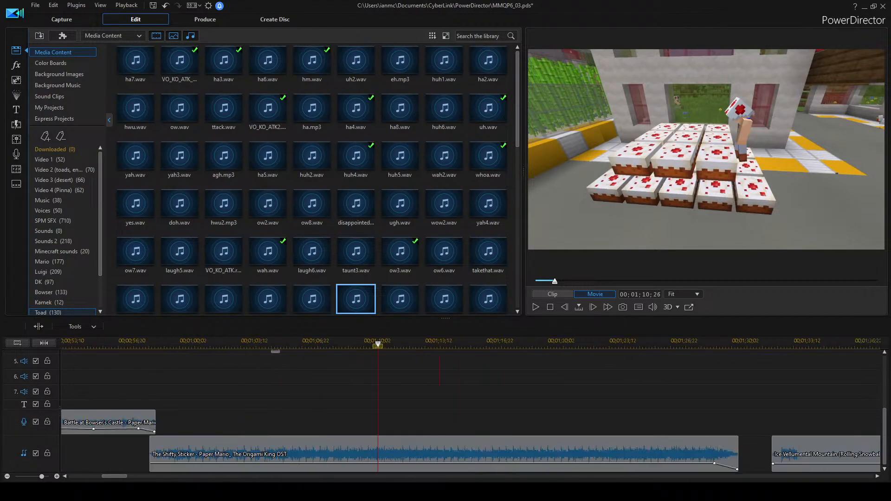
Survey the video and sound effect tracks across the whole project and return to the cake scene.
scroll(470, 411, up, 5)
scroll(471, 410, right, 3)
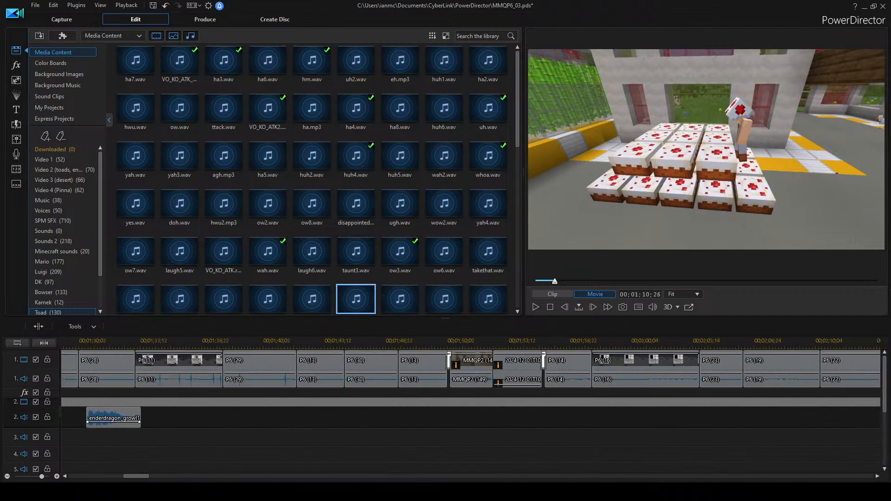
scroll(471, 411, down, 1)
scroll(470, 411, down, 1)
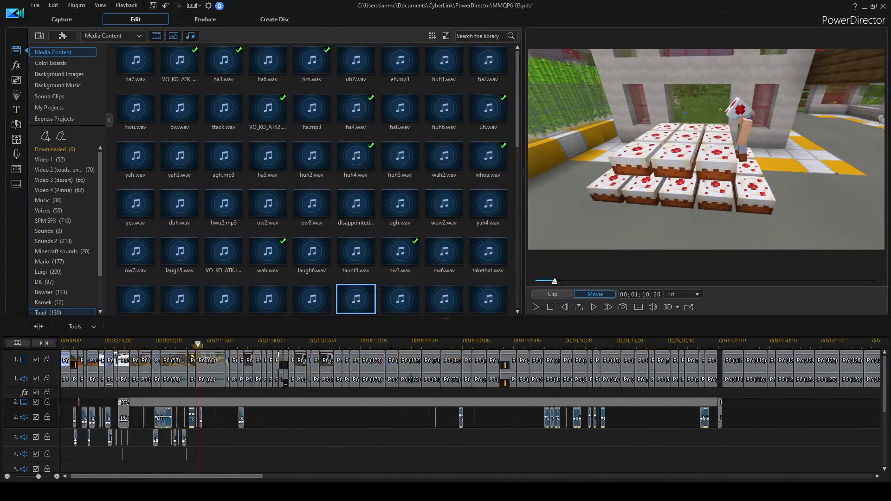
scroll(471, 411, down, 1)
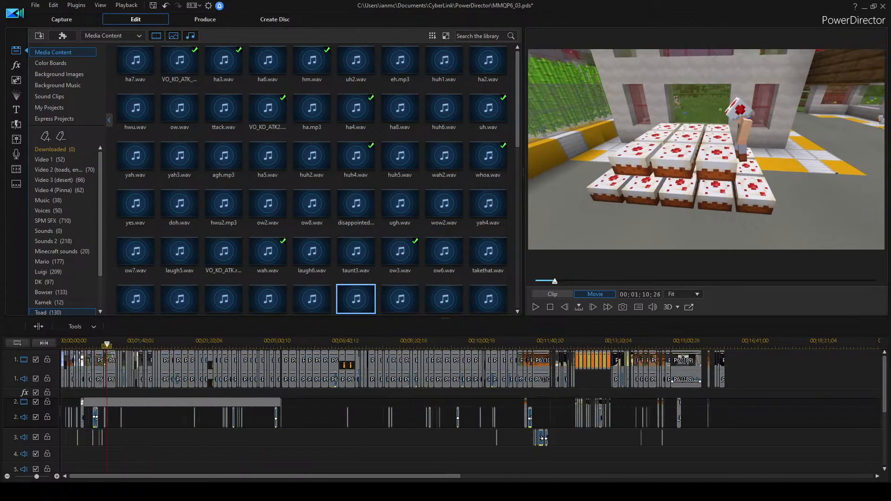
scroll(471, 410, up, 3)
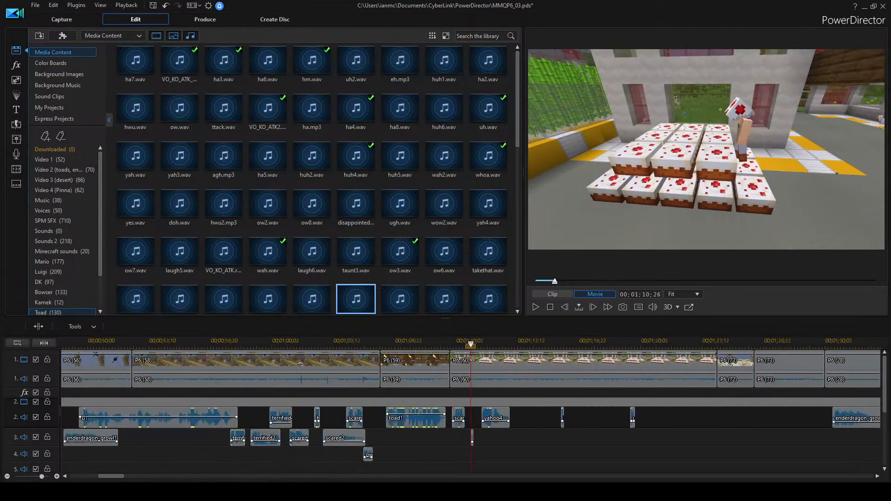
scroll(471, 410, right, 1)
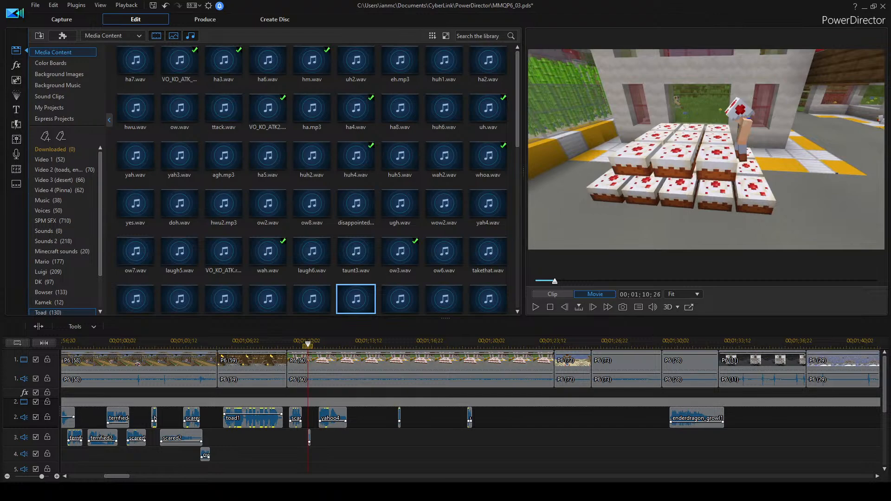
scroll(470, 411, right, 1)
Check the gap after yahoo4 on audio track 2 and move the playhead to 00;01;09;29 within scared5.
click(290, 417)
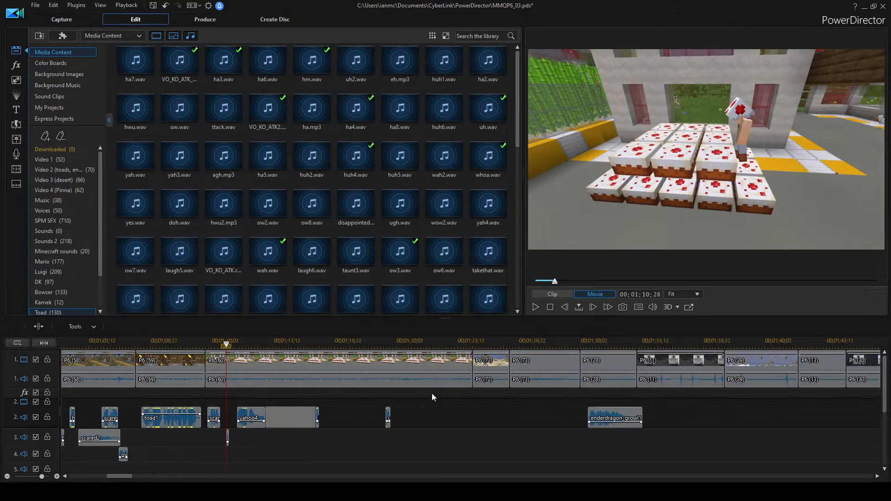
scroll(533, 385, up, 2)
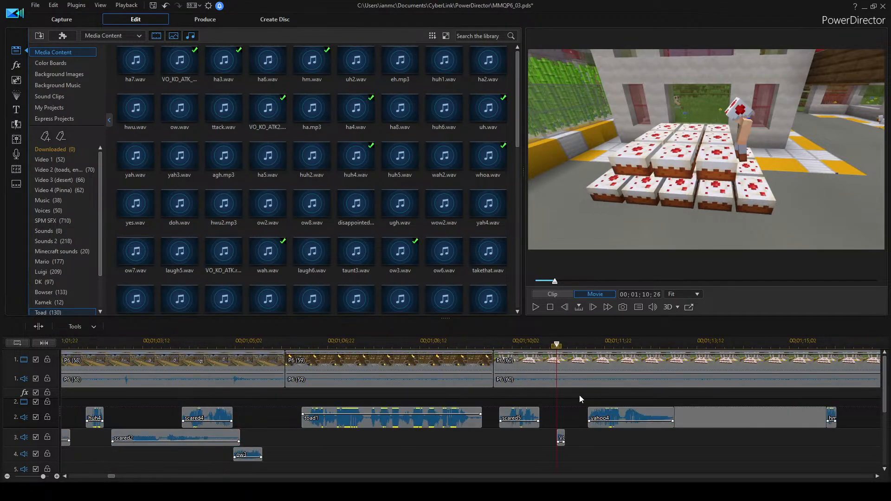
scroll(525, 390, right, 2)
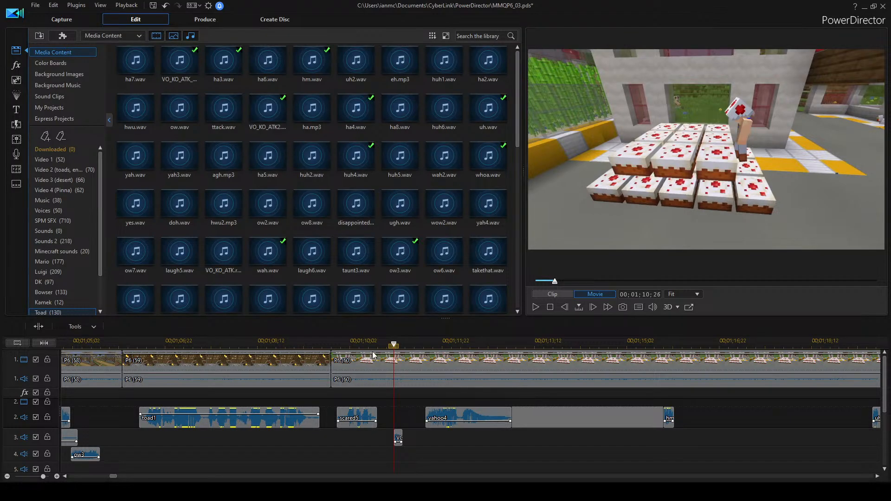
click(344, 344)
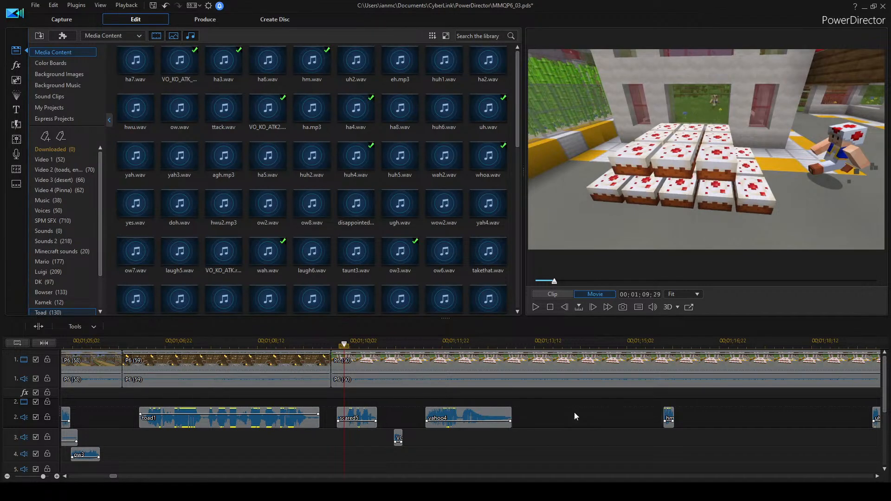
Play the cake scene around yahoo4 with audio track 2 and the music track muted.
drag(468, 345, 488, 345)
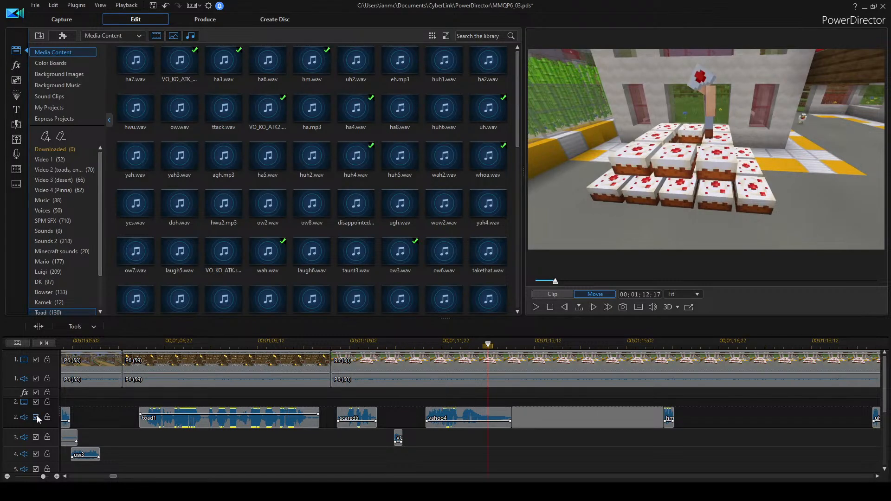
scroll(39, 419, down, 5)
scroll(503, 384, up, 5)
click(381, 345)
key(space)
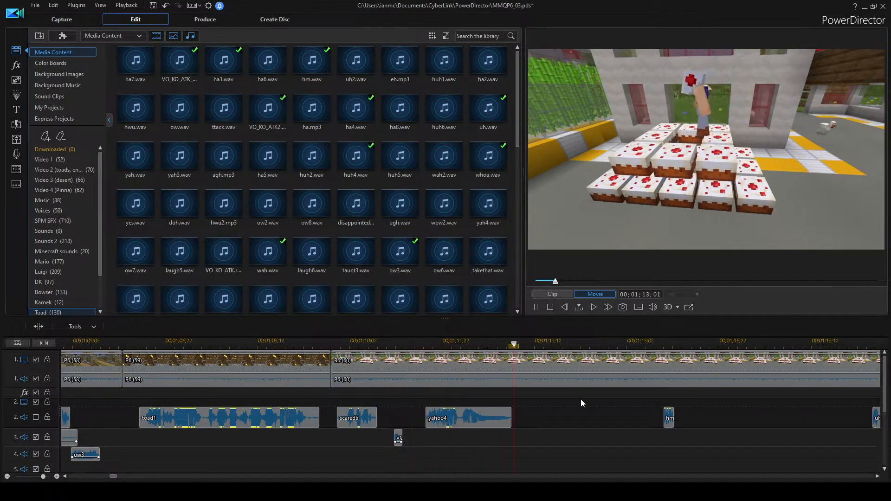
key(space)
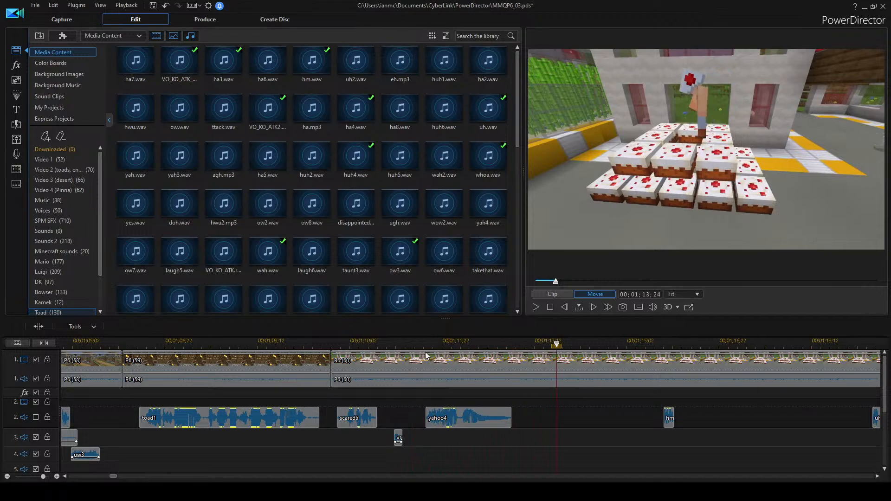
Turn audio track 2 and the music track back on and move the playhead to 00;01;11;05.
click(35, 416)
scroll(240, 407, down, 3)
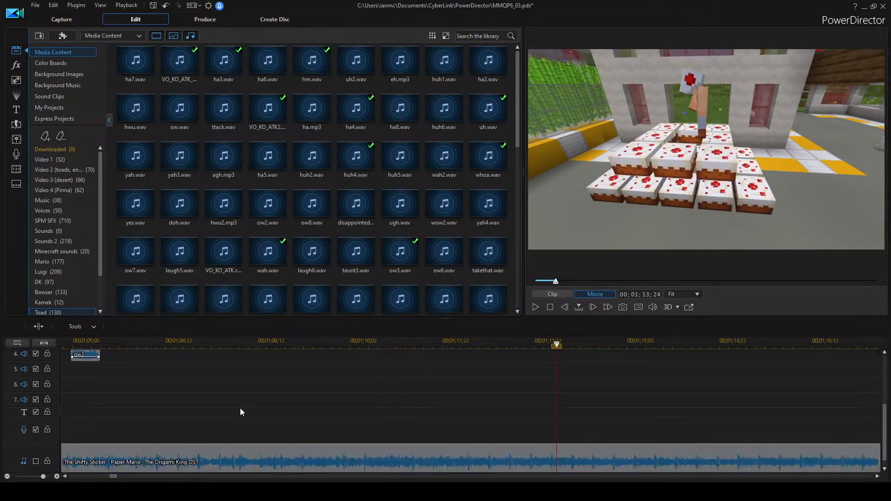
click(35, 453)
scroll(478, 387, up, 3)
scroll(478, 390, up, 1)
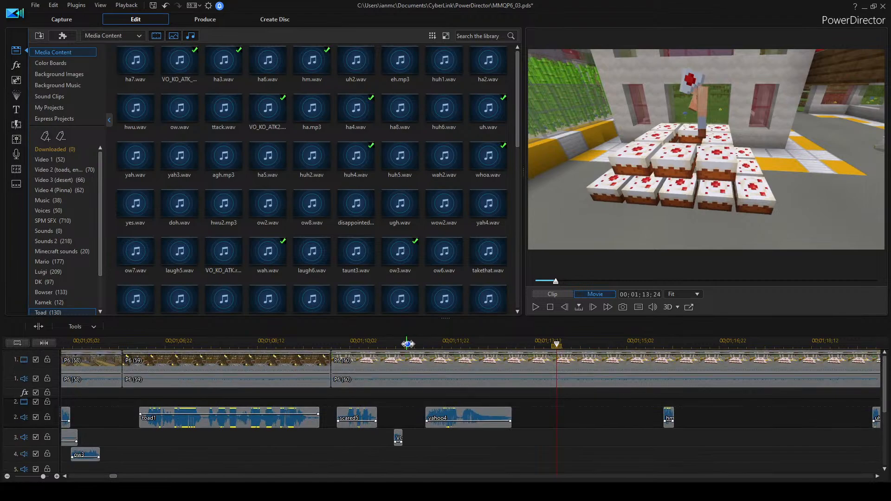
click(410, 344)
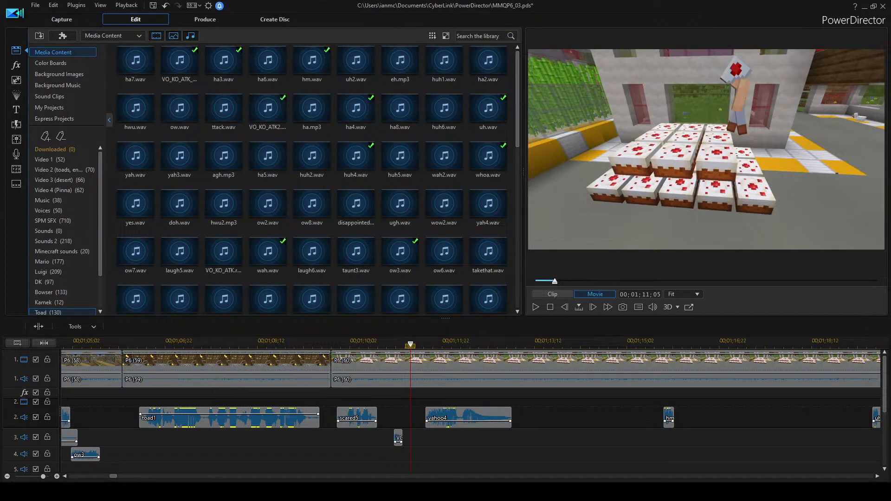
Import eat1.wav, eat2.wav and eat3.wav into the Minecraft sounds library folder and preview them.
scroll(62, 288, down, 2)
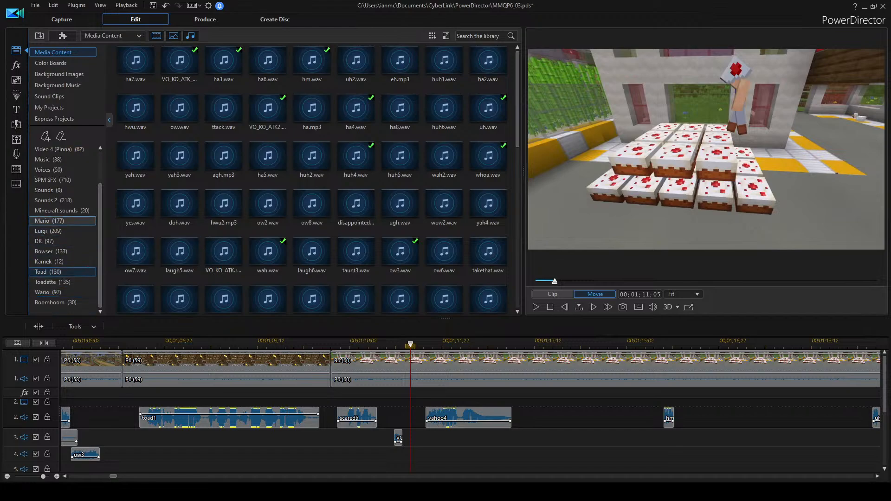
click(63, 210)
drag(277, 226, 322, 223)
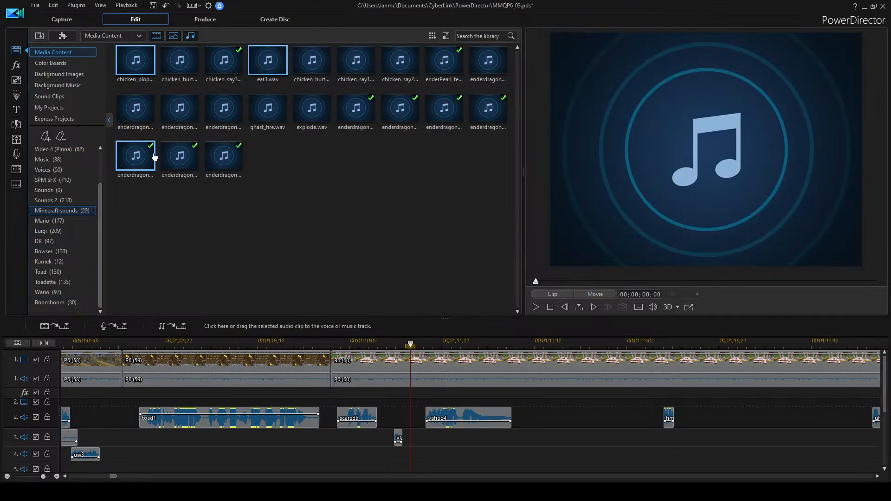
double_click(264, 69)
double_click(215, 69)
double_click(175, 70)
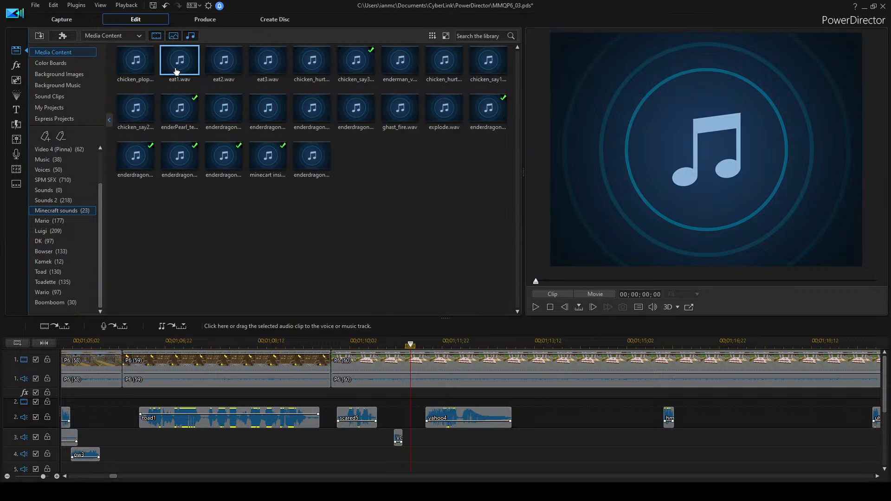
double_click(214, 64)
double_click(179, 60)
Place eat3.wav on audio track 3, aligned with the start of yahoo4.
scroll(433, 426, down, 3)
scroll(467, 393, up, 4)
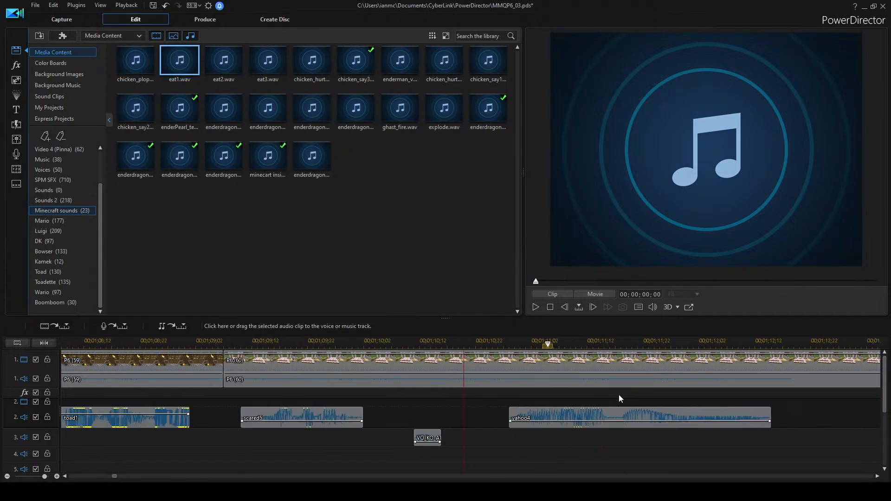
click(475, 408)
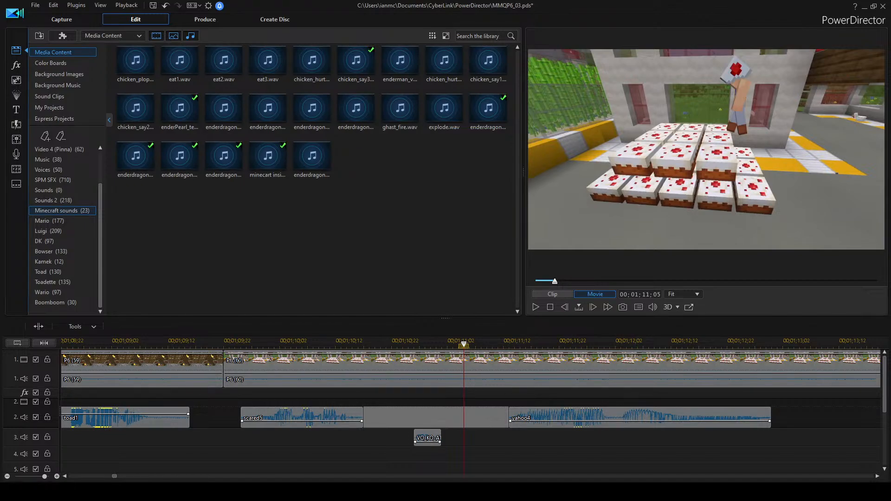
scroll(412, 398, down, 3)
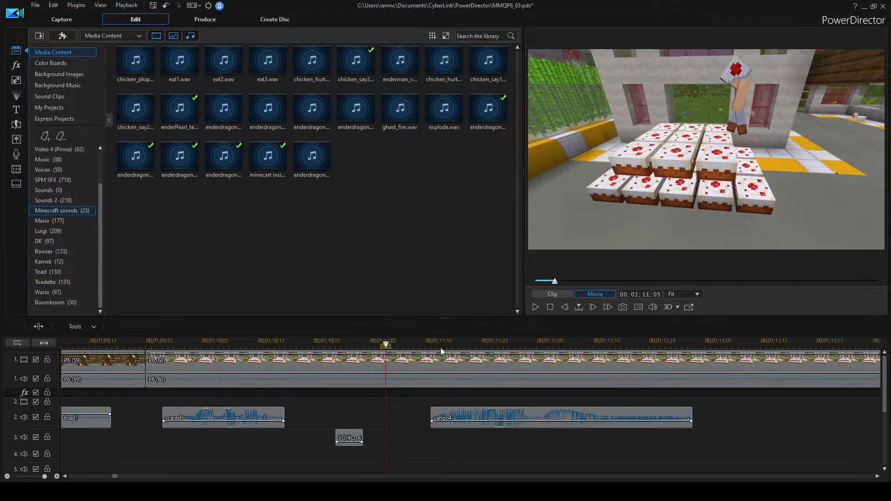
click(254, 64)
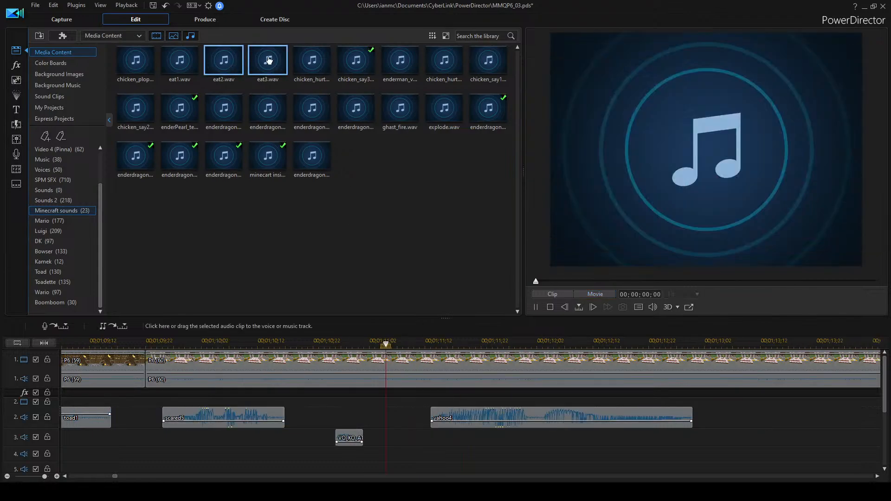
drag(258, 62, 429, 436)
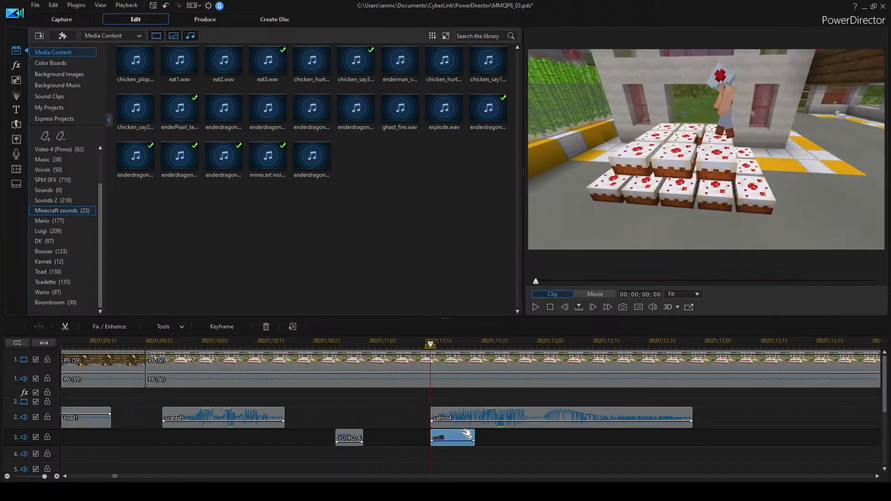
Shift eat3 to begin about two frames after the start of yahoo4 and play the cake scene to check its timing.
scroll(443, 422, right, 2)
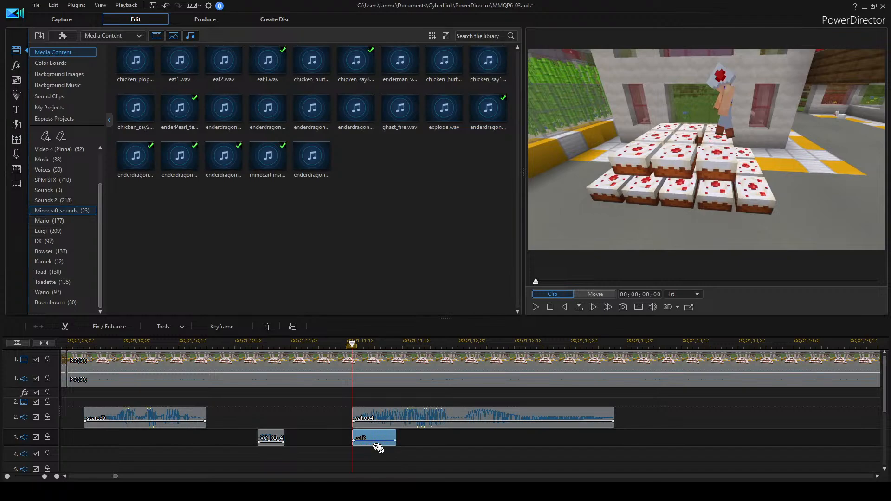
click(238, 358)
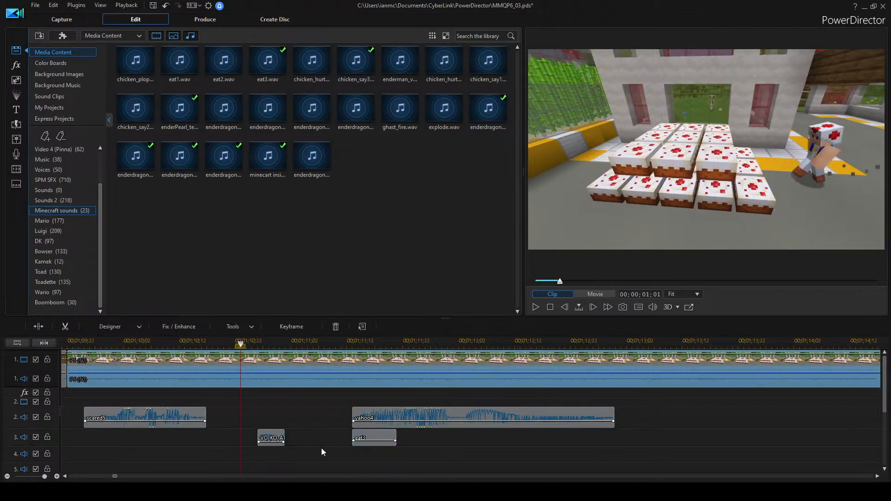
scroll(314, 437, up, 2)
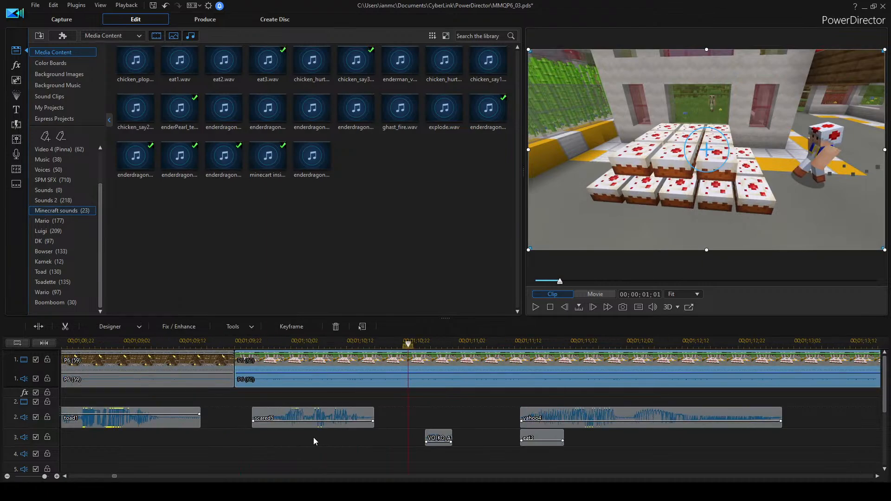
scroll(313, 437, down, 2)
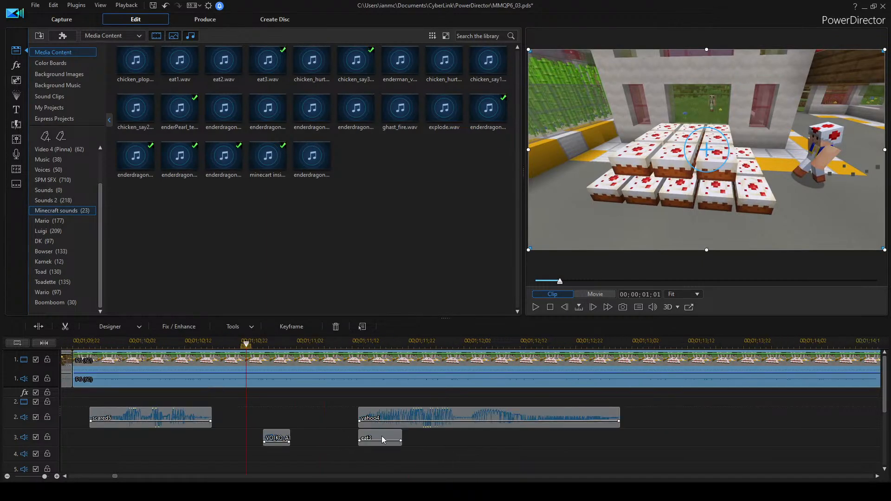
mouse_move(381, 436)
mouse_down()
mouse_move(409, 436)
mouse_move(388, 437)
mouse_up()
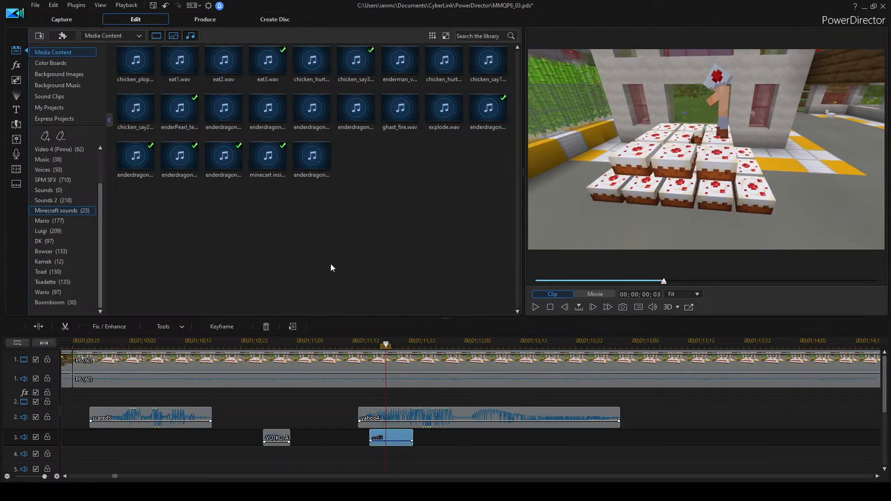
click(349, 341)
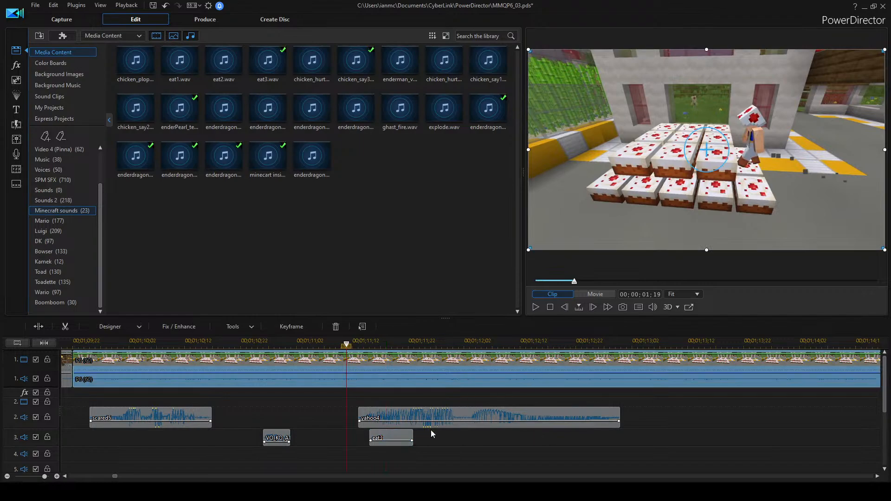
click(450, 436)
key(space)
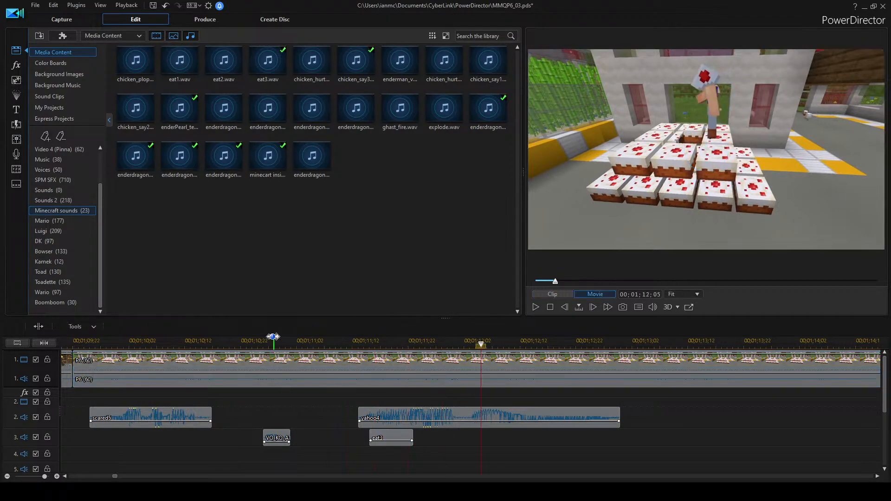
Add eat2, eat1, eat3, eat2 and eat1 after the first eat3, staggered alternately across audio tracks 4 and 3.
drag(223, 60, 408, 455)
drag(179, 59, 437, 441)
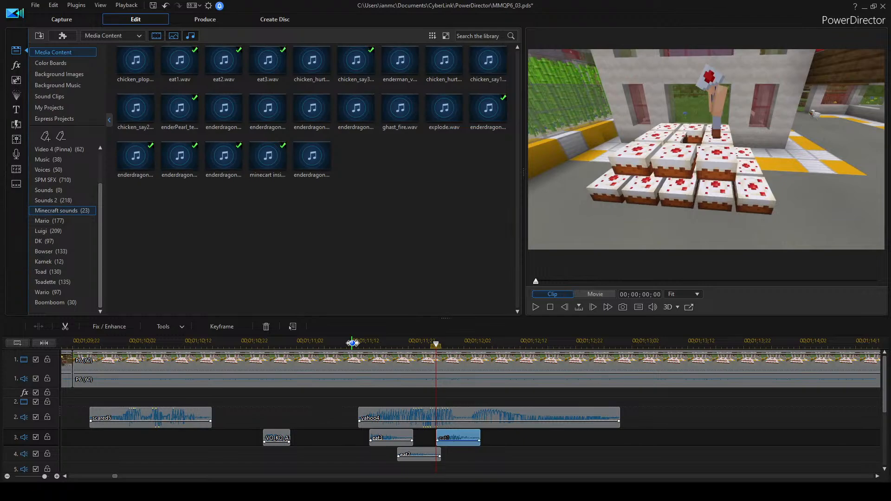
click(268, 59)
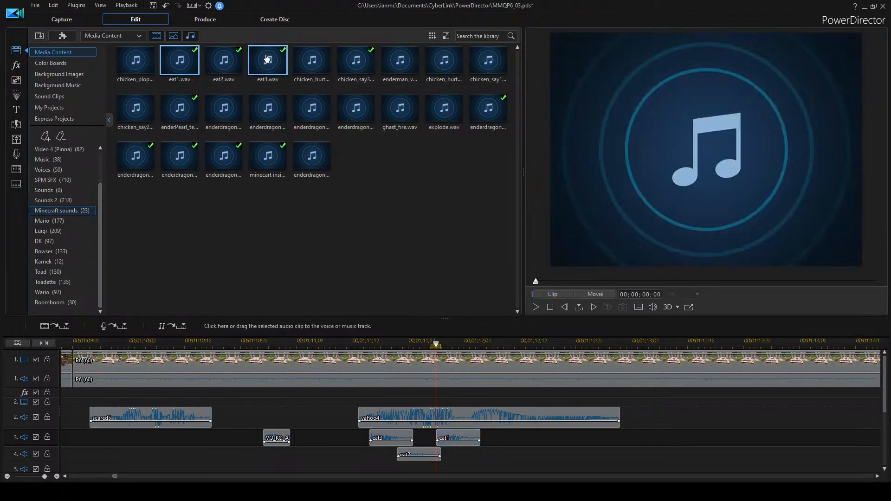
drag(266, 57, 476, 442)
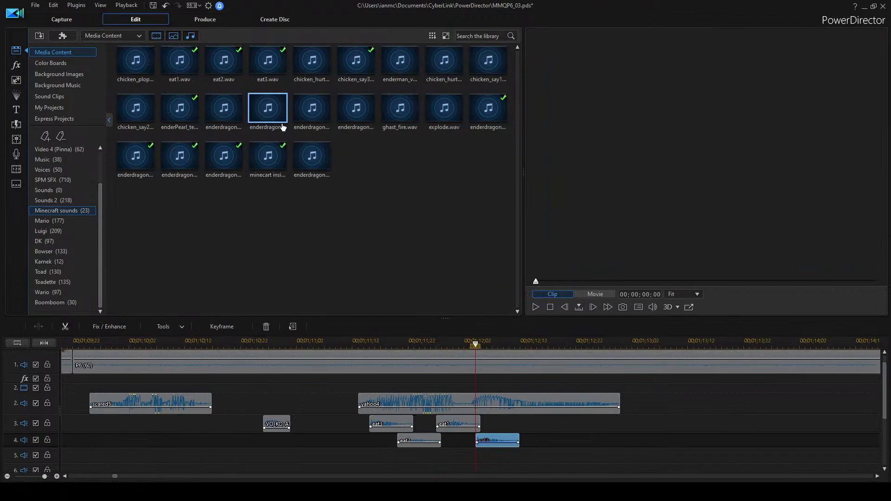
drag(224, 59, 514, 426)
drag(180, 59, 553, 439)
Play the cake scene from the start of yahoo4 to check the sequence of eating sounds.
click(358, 364)
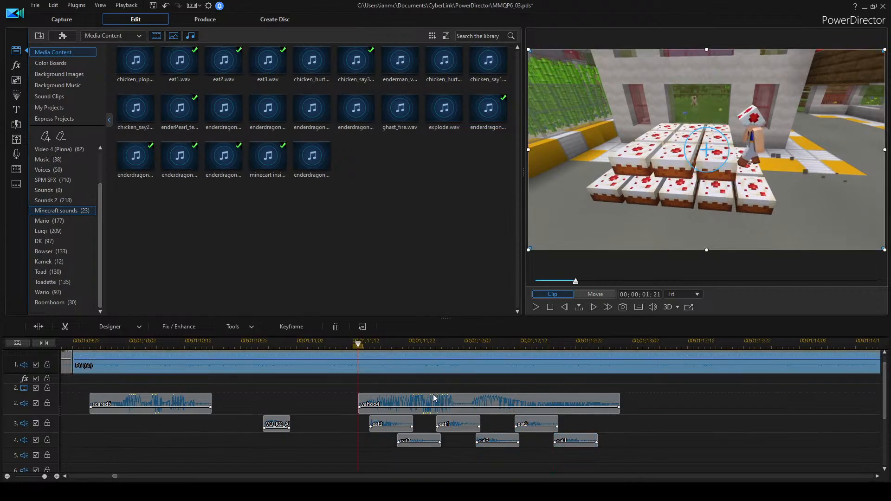
scroll(446, 394, down, 3)
scroll(478, 391, up, 2)
click(587, 405)
key(space)
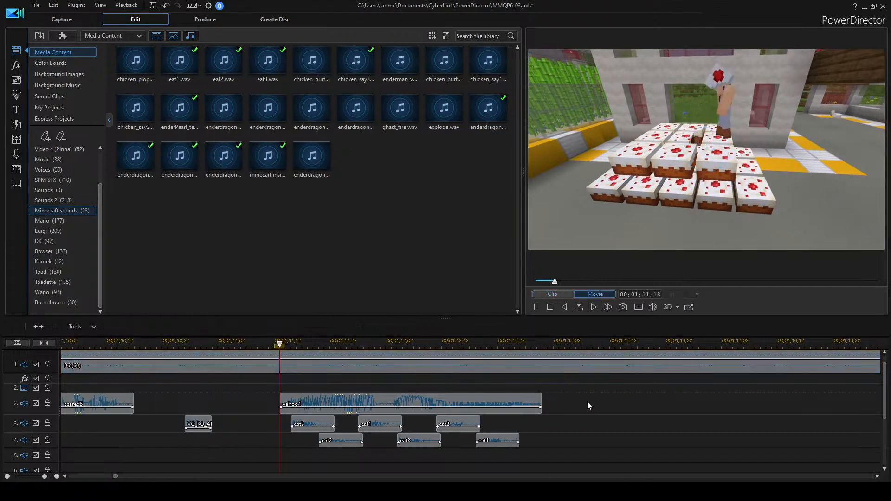
key(space)
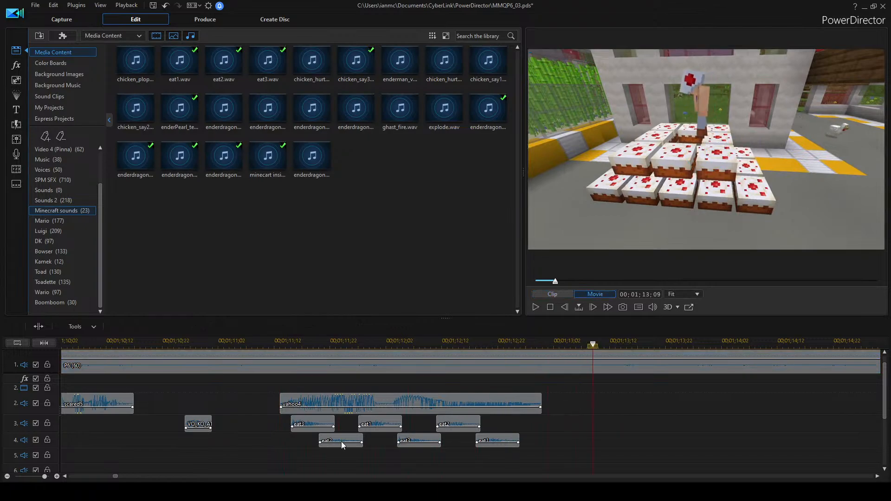
Delete the last three eating clips from audio tracks 3 and 4.
click(359, 439)
click(393, 426)
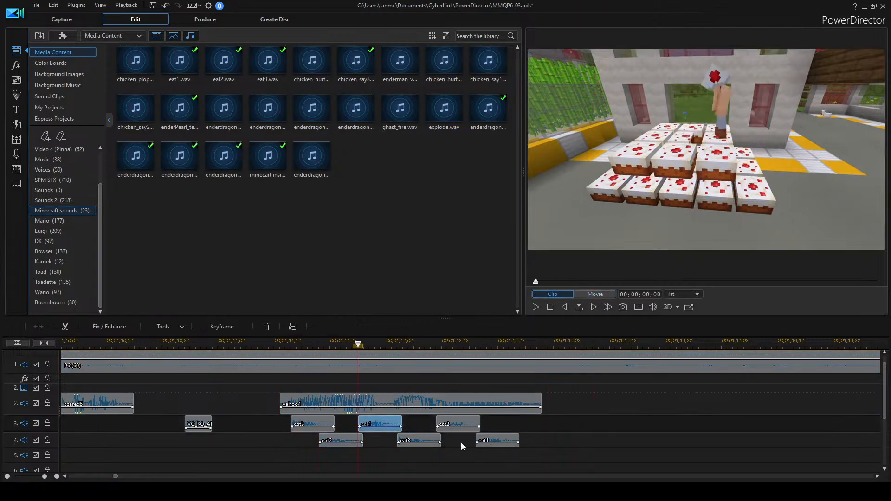
click(426, 438)
ctrl+click(467, 425)
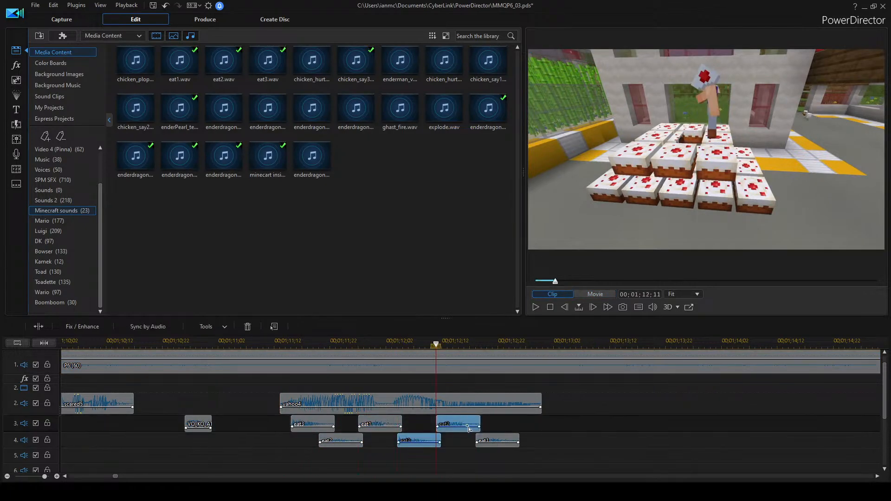
ctrl+click(492, 441)
key(Delete)
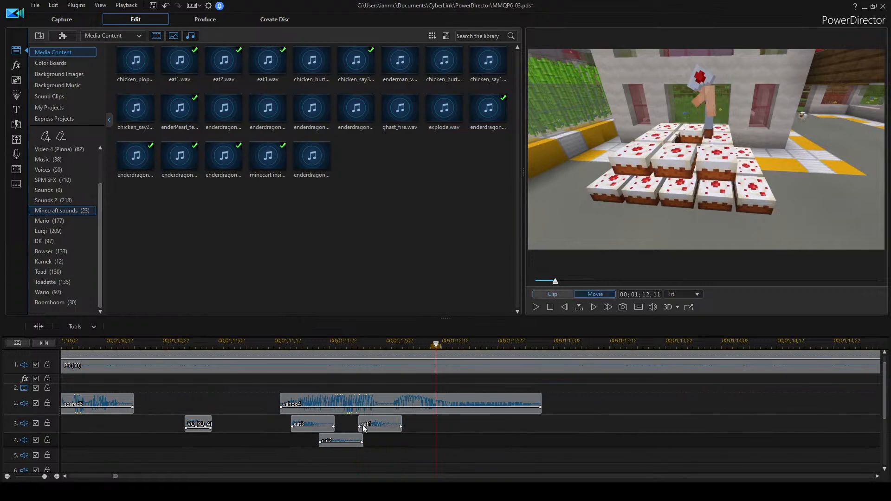
Delete eat2 from audio track 4 and move eat1 into its place, slightly overlapping the end of eat3.
click(349, 439)
key(Delete)
drag(375, 421, 343, 440)
Copy the eat3 and eat1 pair and paste it three times in succession on audio tracks 3 and 4, then return the playhead to just before yahoo4.
ctrl+click(324, 420)
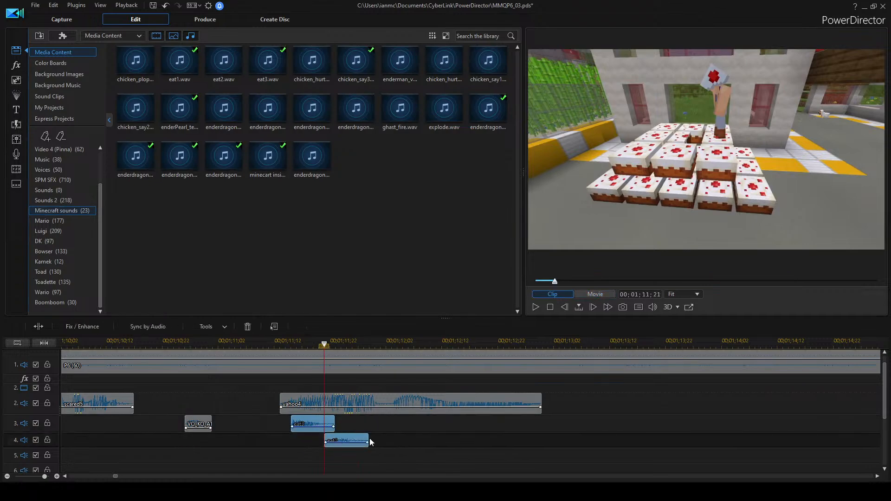
key(ctrl+c)
click(358, 344)
key(ctrl+v)
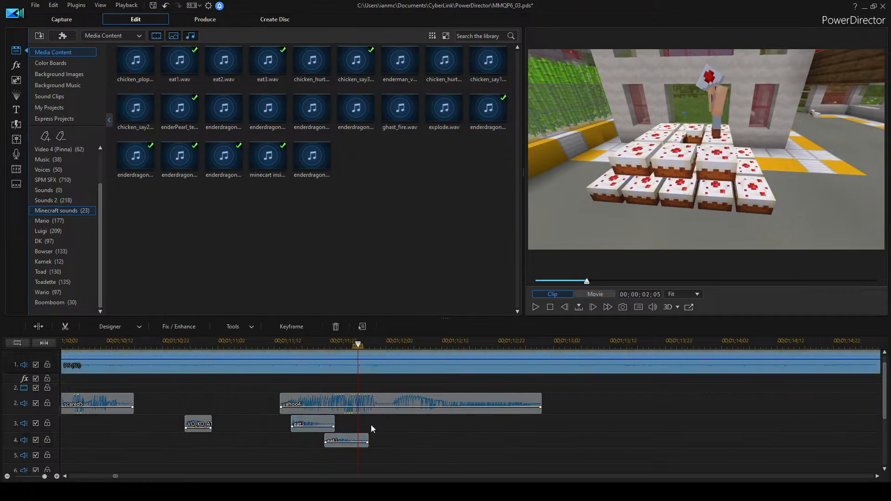
click(425, 351)
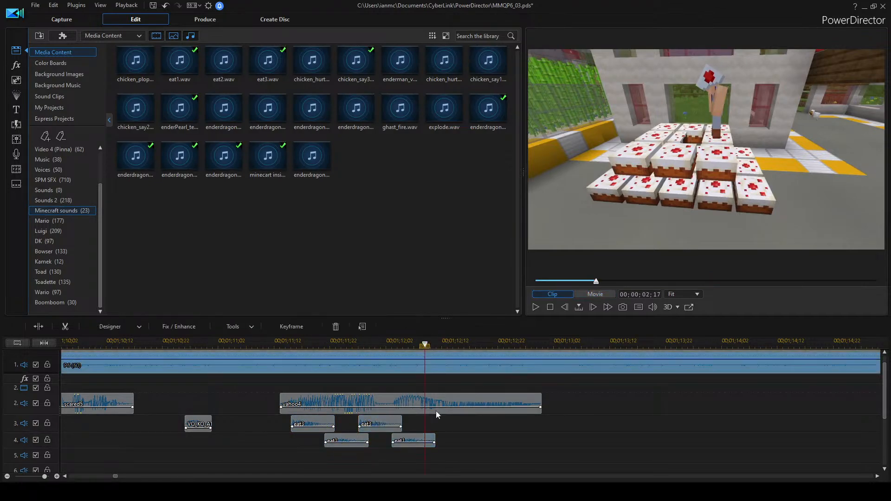
key(ctrl+v)
click(491, 348)
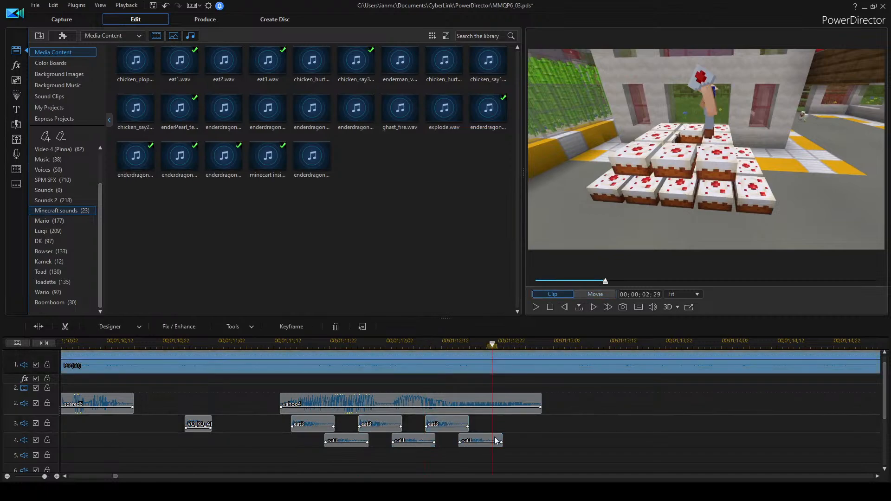
key(ctrl+v)
click(268, 347)
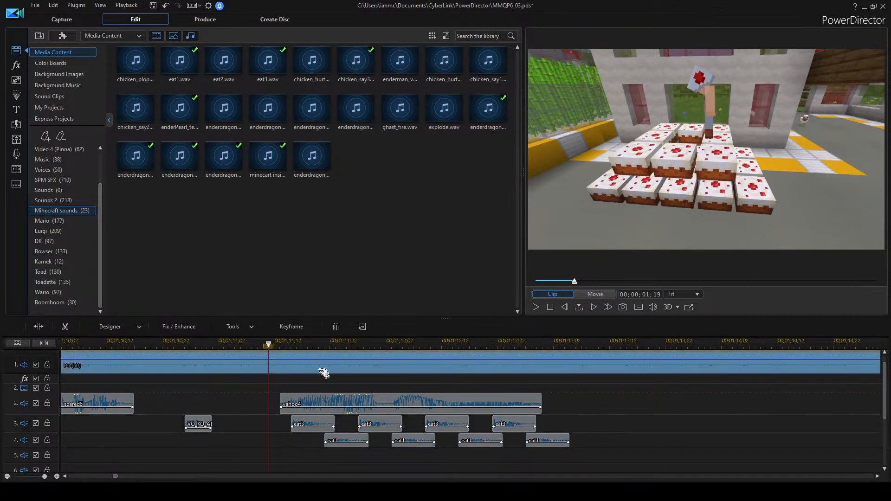
Play the cake scene twice to check the timing of the repeated eat3 and eat1 clips, then return the playhead to the beginning of yahoo4.
key(space)
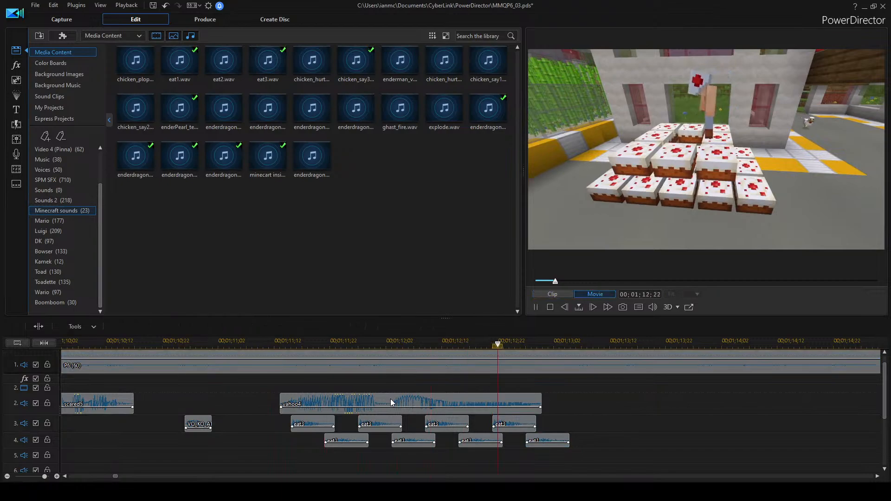
key(space)
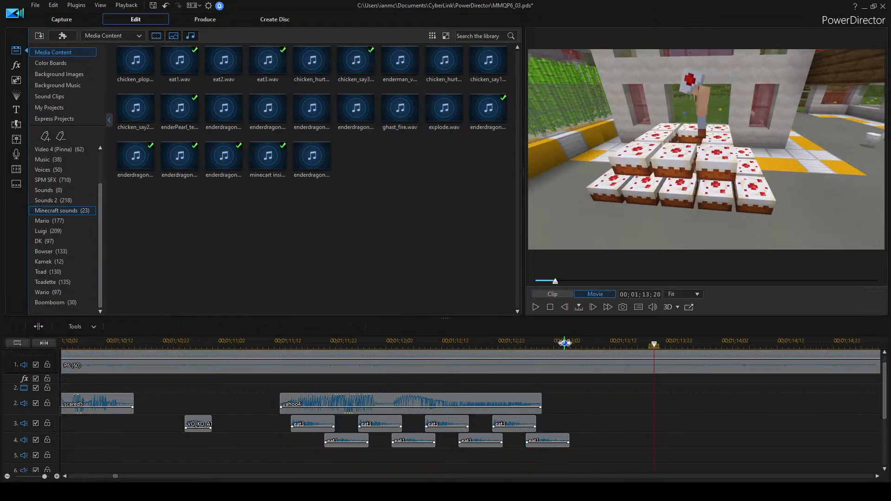
click(275, 343)
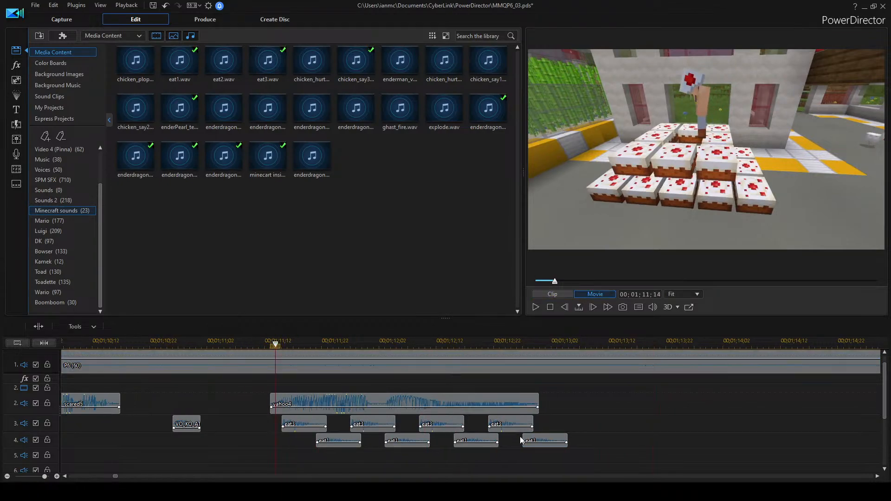
key(space)
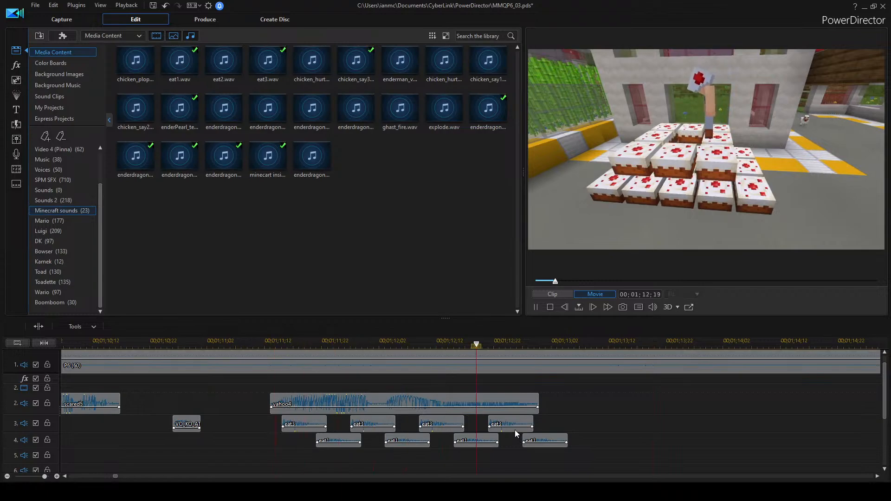
key(space)
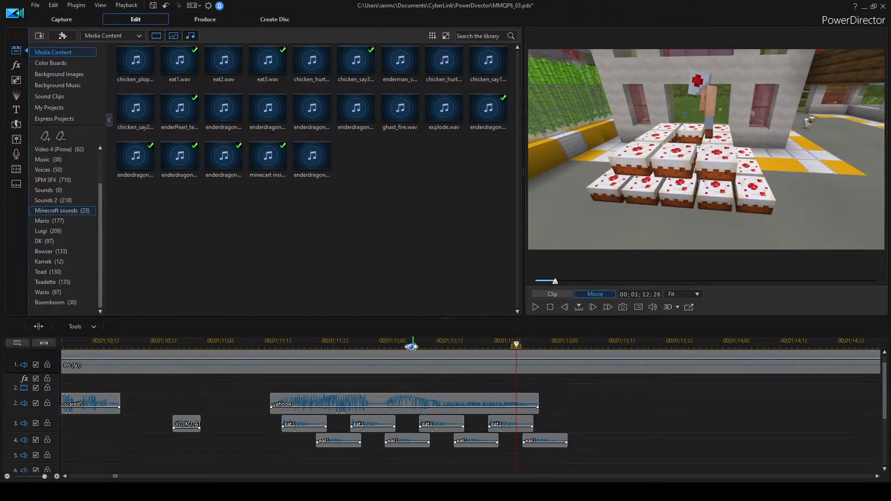
click(275, 343)
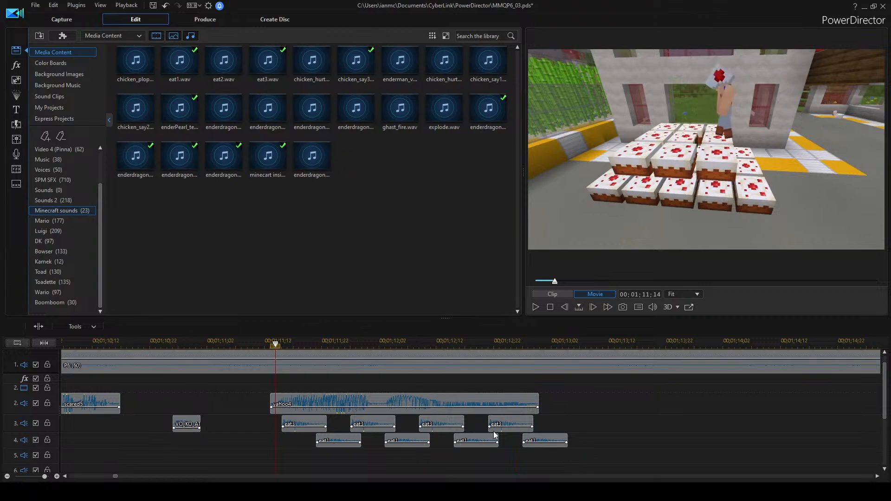
Shift all eight eat sound clips on tracks 3 and 4 earlier so they start at 00;01;11;12, just before the yahoo4 clip.
key(space)
key(space)
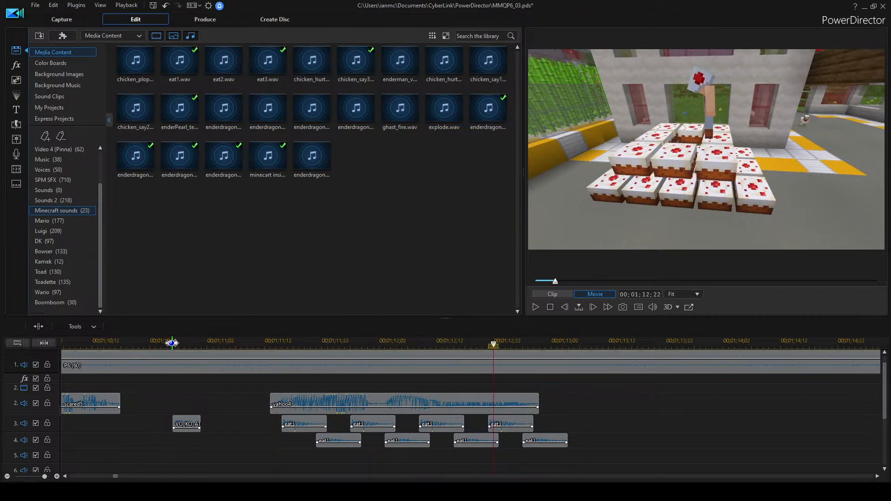
click(173, 343)
key(space)
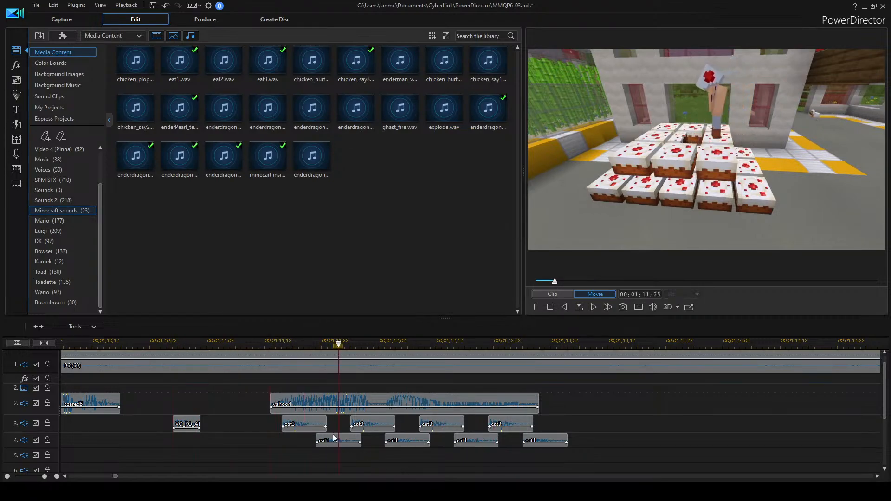
drag(280, 455, 566, 423)
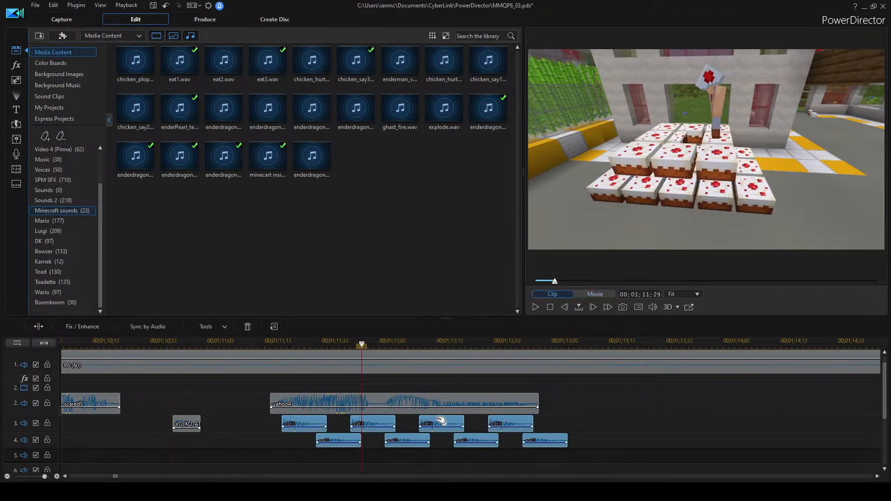
drag(439, 421, 427, 420)
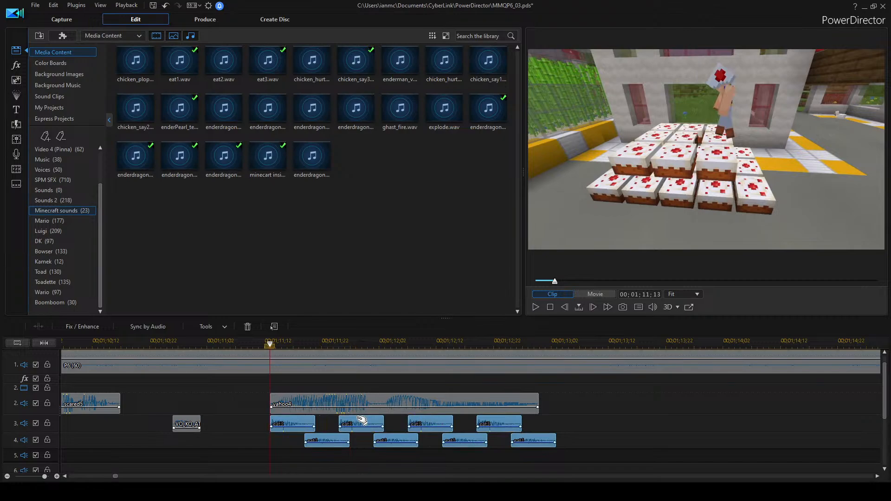
drag(361, 420, 356, 421)
click(235, 365)
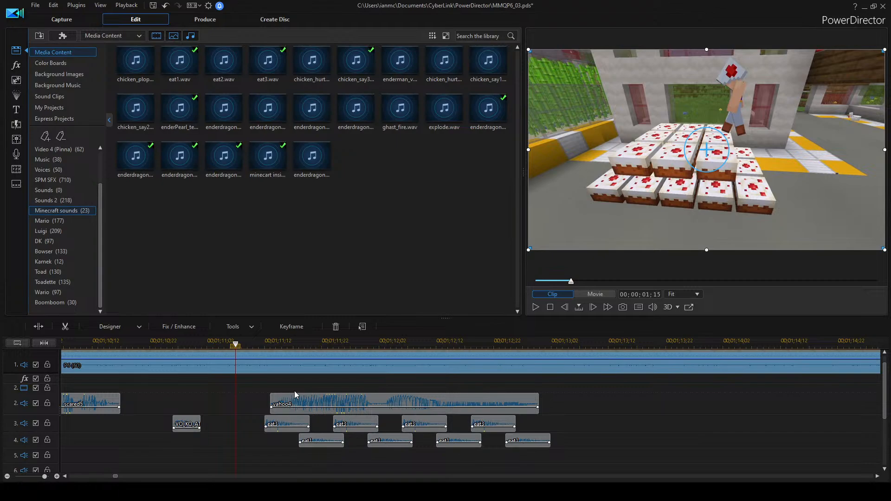
Play back the movie from about 00;01;10;27 to check the timing of the eat sounds against the video.
scroll(293, 394, up, 1)
scroll(296, 395, down, 1)
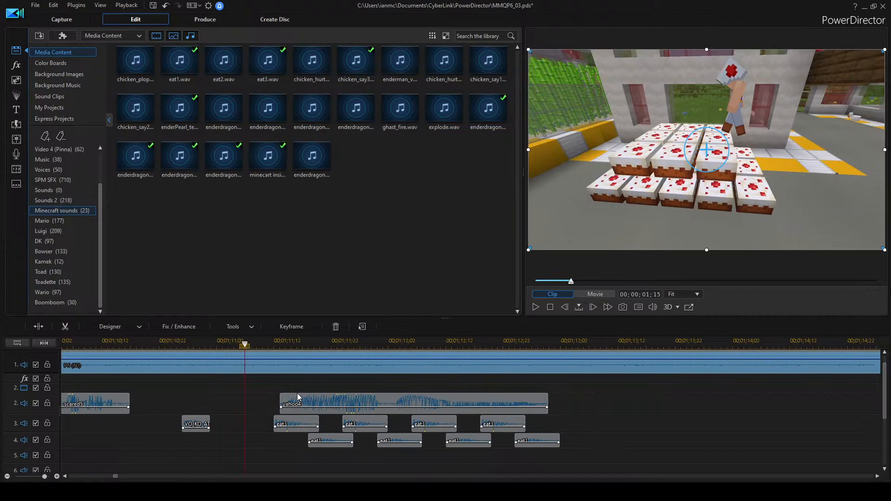
scroll(281, 407, up, 1)
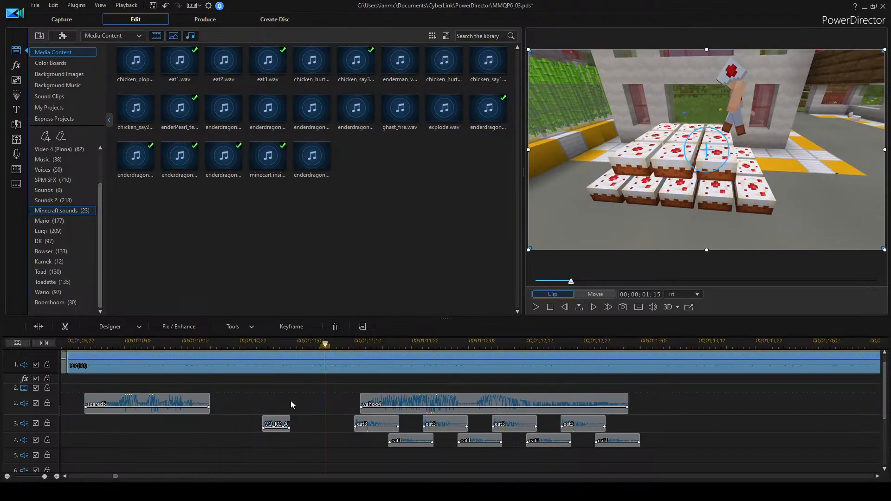
click(268, 343)
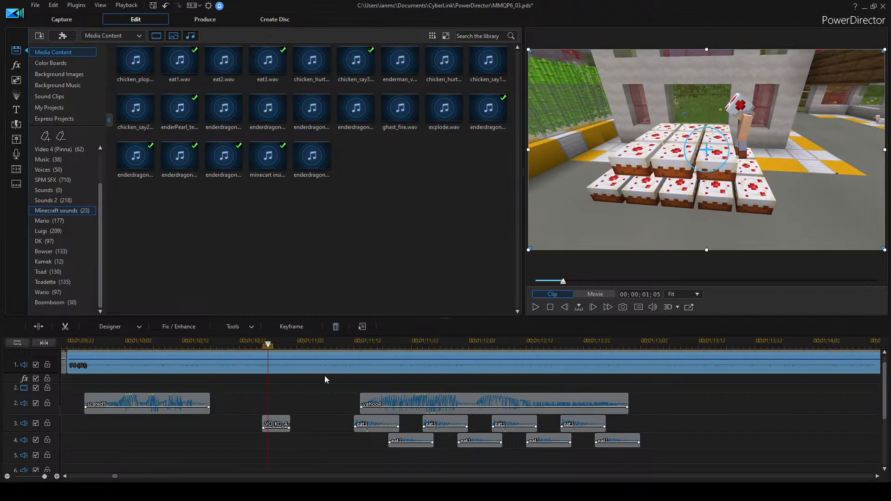
scroll(314, 400, up, 1)
scroll(420, 407, down, 1)
click(309, 404)
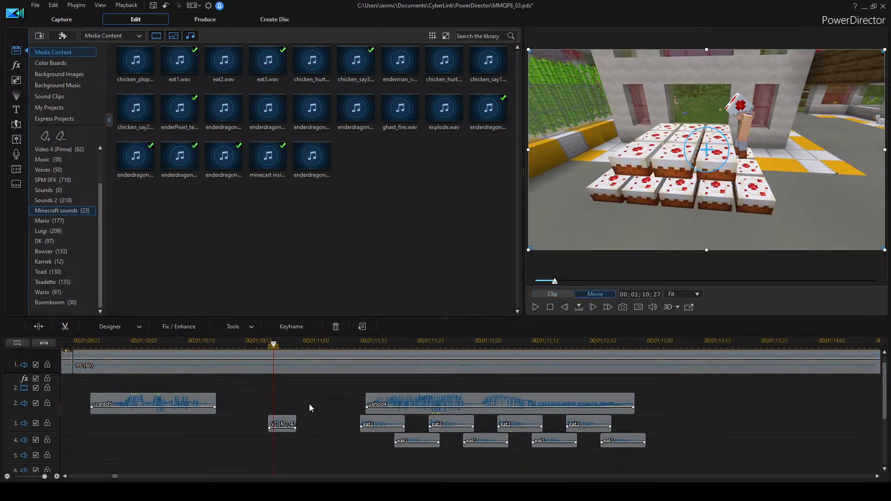
key(space)
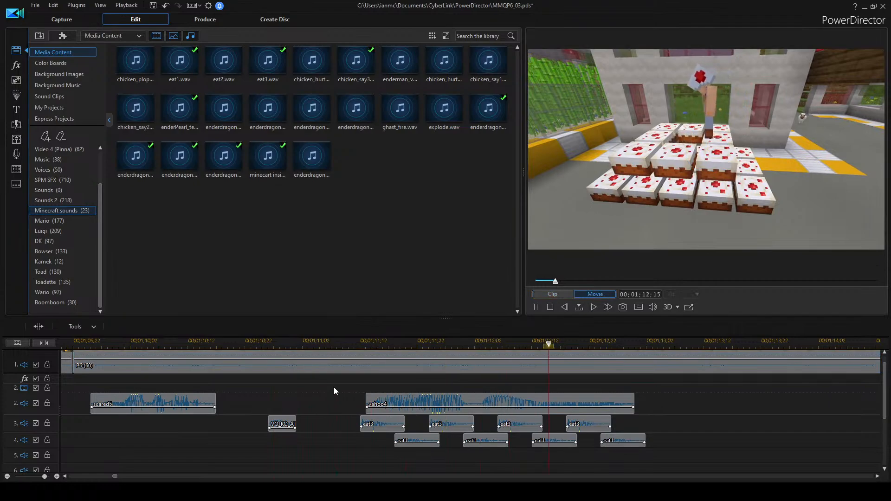
key(space)
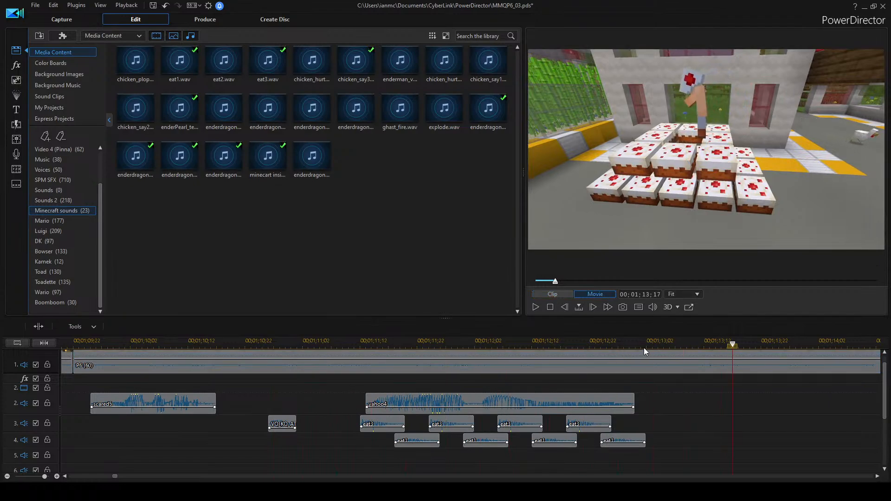
Paste two more pairs of eat sound clips on tracks 3 and 4, starting at 00;01;13;00 and 00;01;13;12.
click(644, 347)
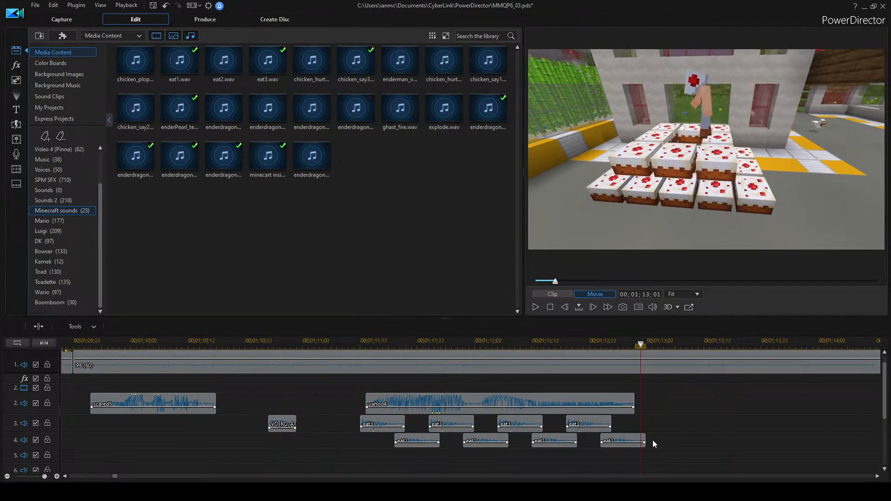
key(ctrl+v)
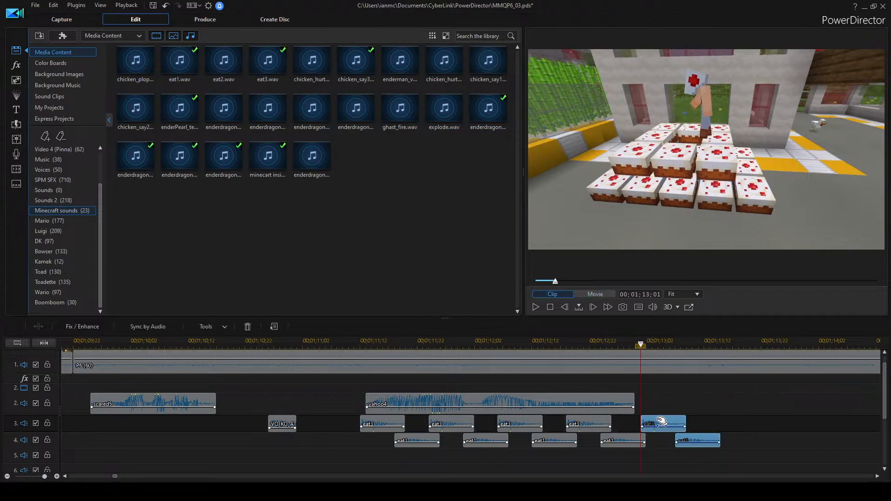
drag(663, 422, 656, 421)
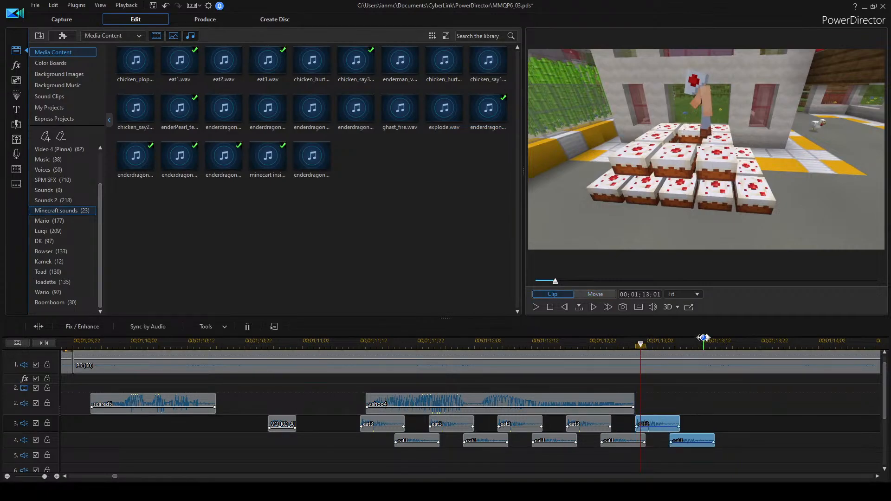
click(705, 342)
click(706, 428)
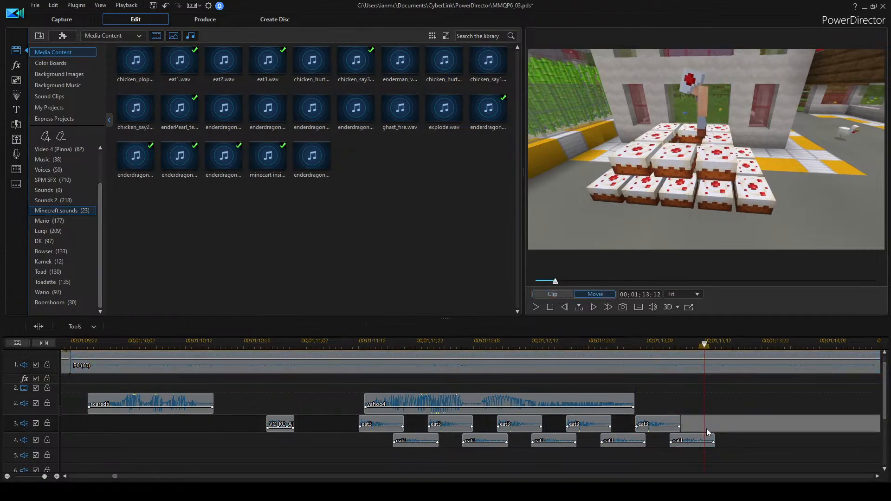
key(ctrl+v)
click(760, 408)
Replay the movie from the start of the eat sounds to check how the extended sequence matches the video.
key(space)
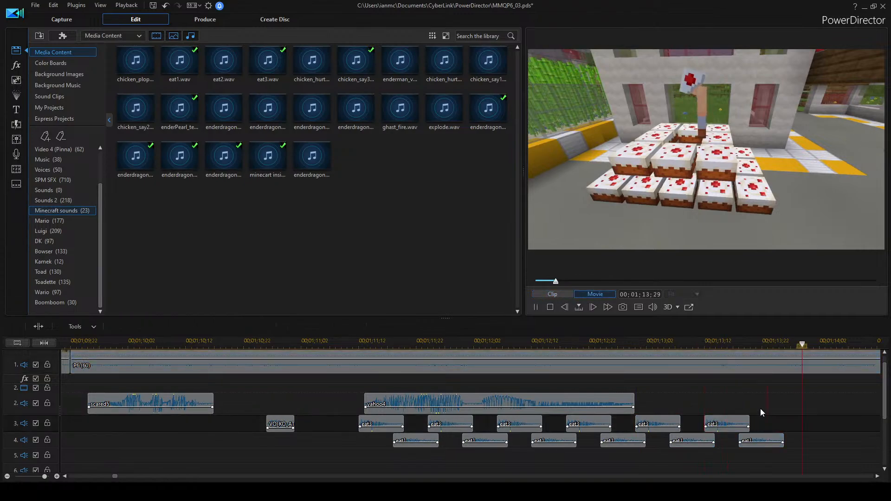
click(356, 342)
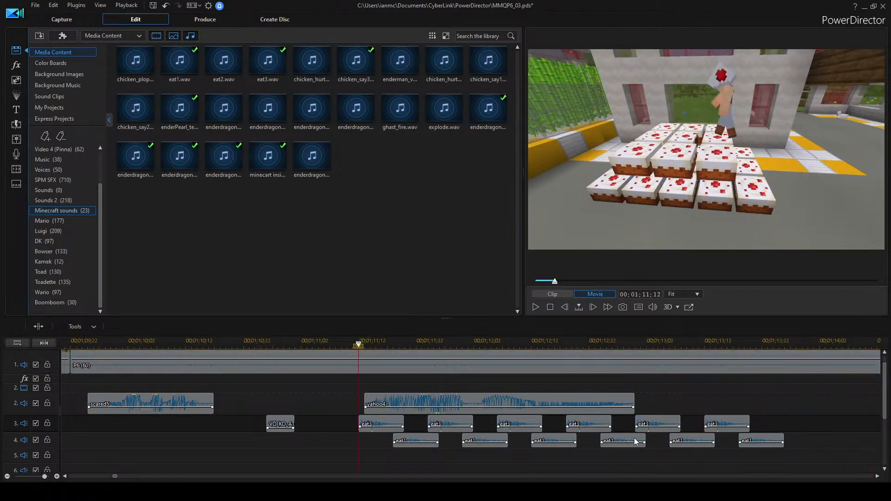
key(space)
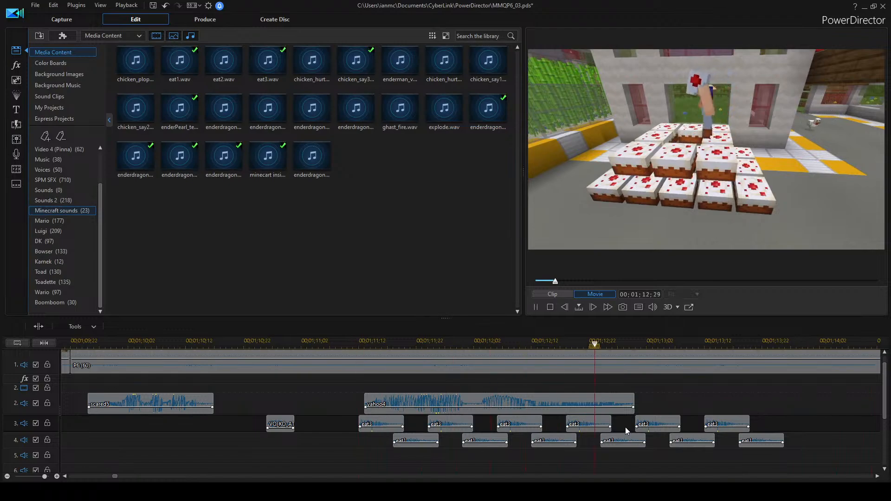
key(space)
click(363, 342)
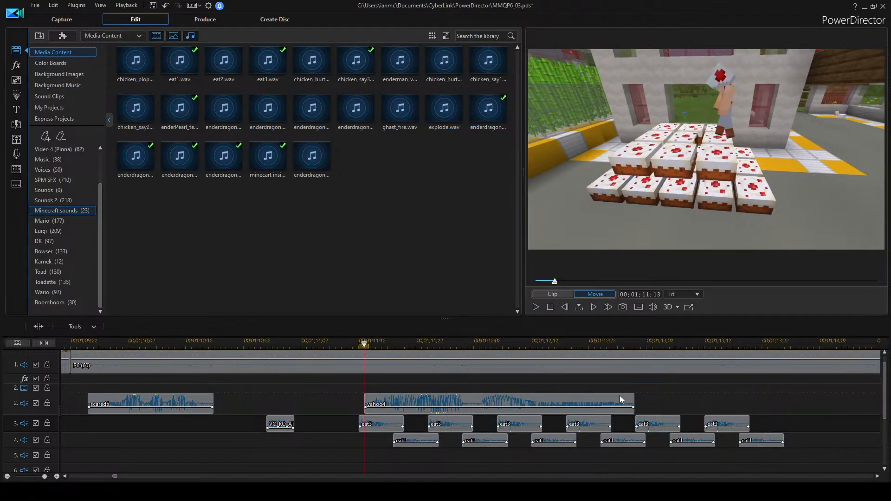
key(space)
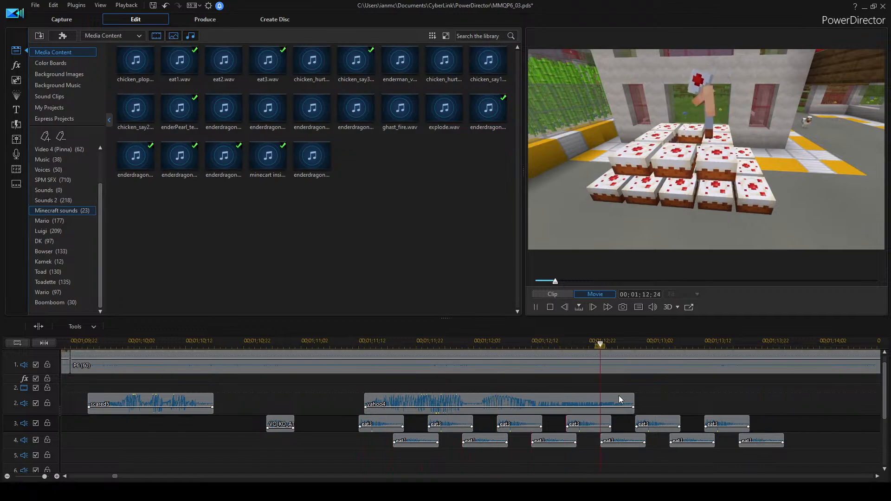
key(space)
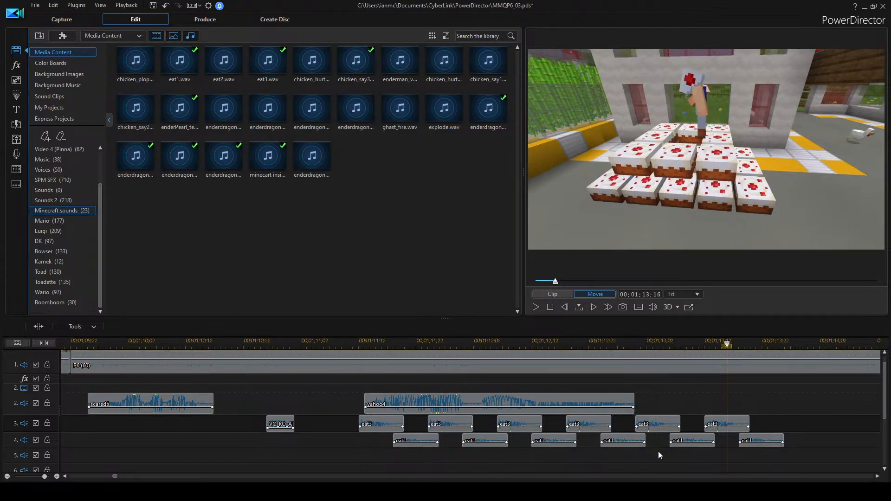
Shift the last five eat sound clips on tracks 3 and 4 about three frames later as a group.
click(632, 439)
ctrl+click(665, 423)
ctrl+click(679, 438)
click(753, 417)
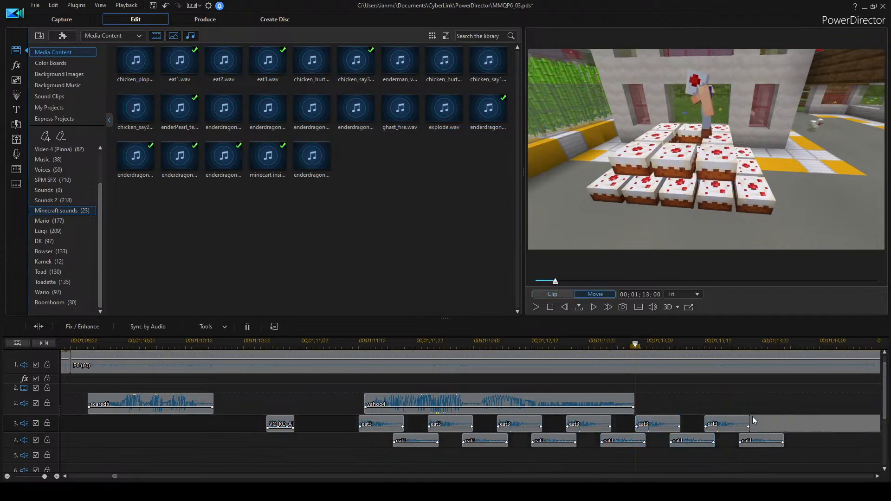
click(735, 417)
ctrl+click(761, 440)
ctrl+click(684, 436)
ctrl+click(667, 422)
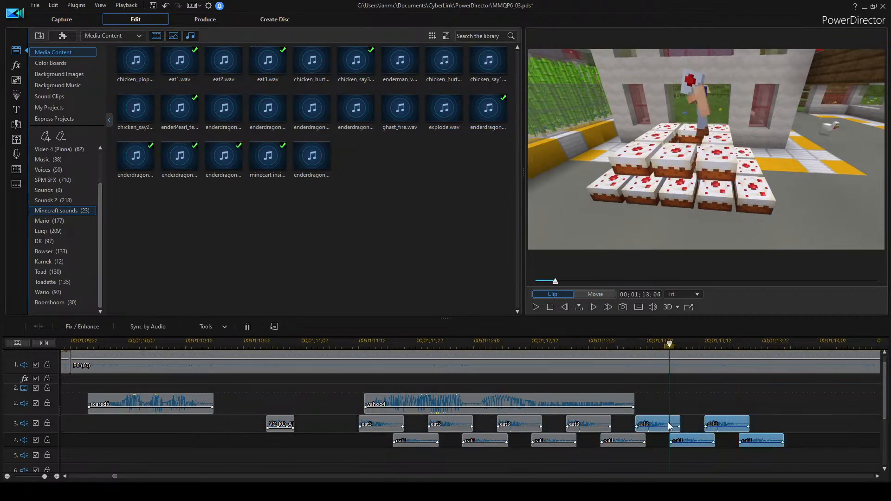
ctrl+click(629, 439)
drag(649, 420, 667, 420)
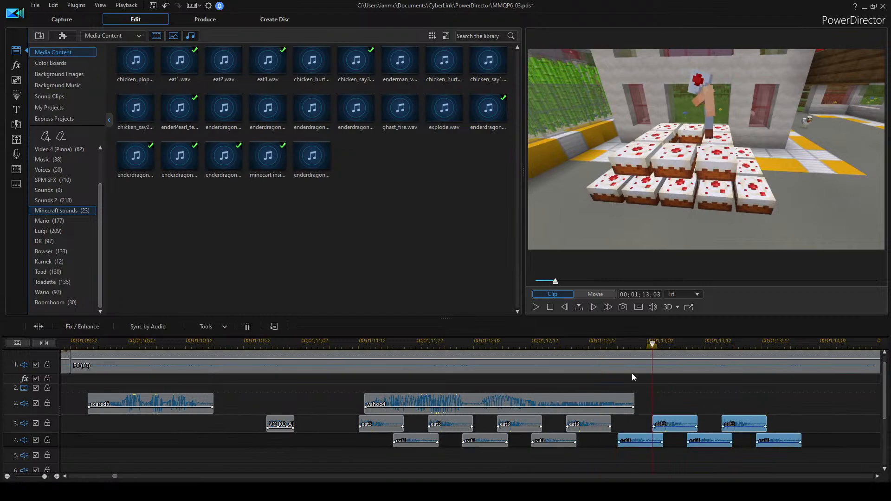
click(656, 393)
Preview the eat sounds and paste another pair of eat clips on tracks 3 and 4 at 00;01;13;27.
key(space)
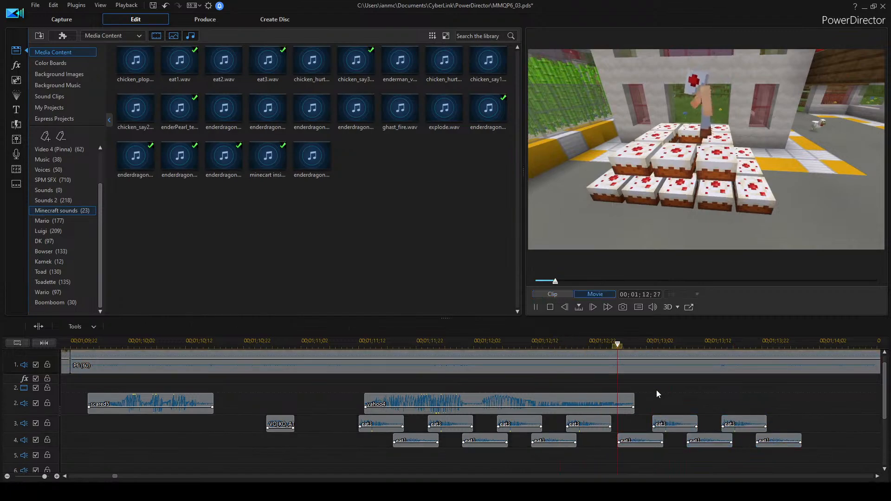
key(space)
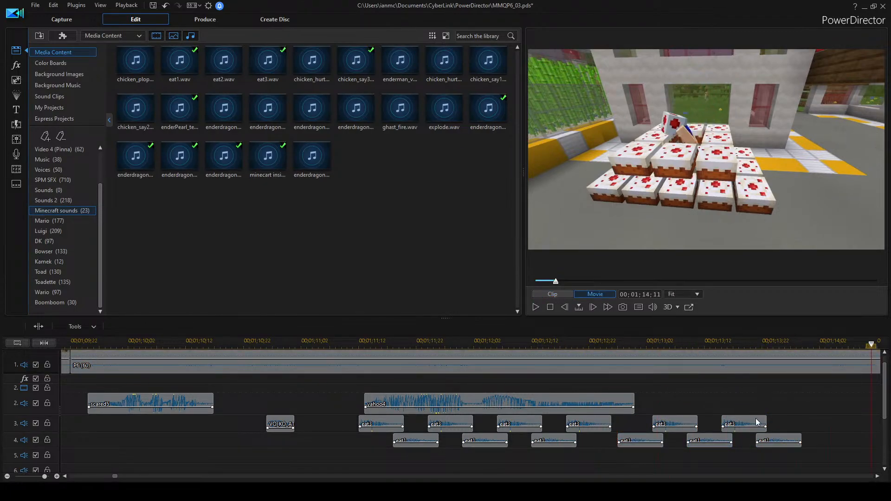
scroll(753, 416, right, 3)
click(632, 342)
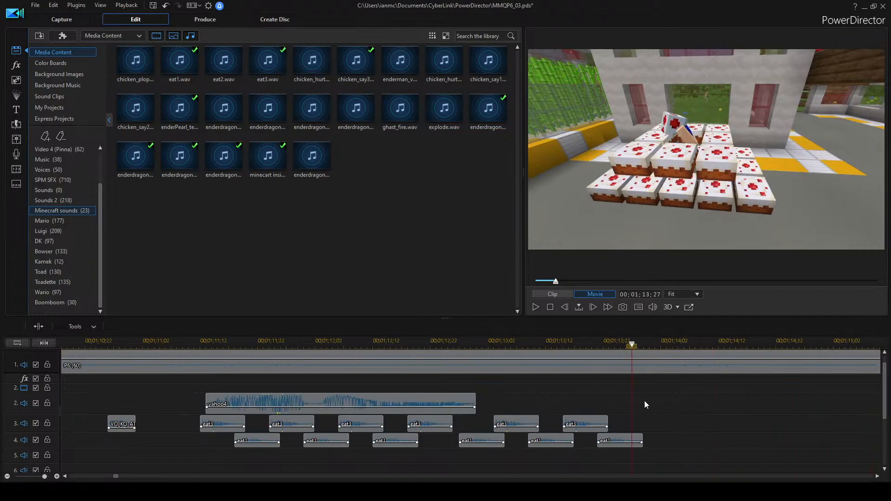
click(653, 423)
key(ctrl+v)
click(661, 423)
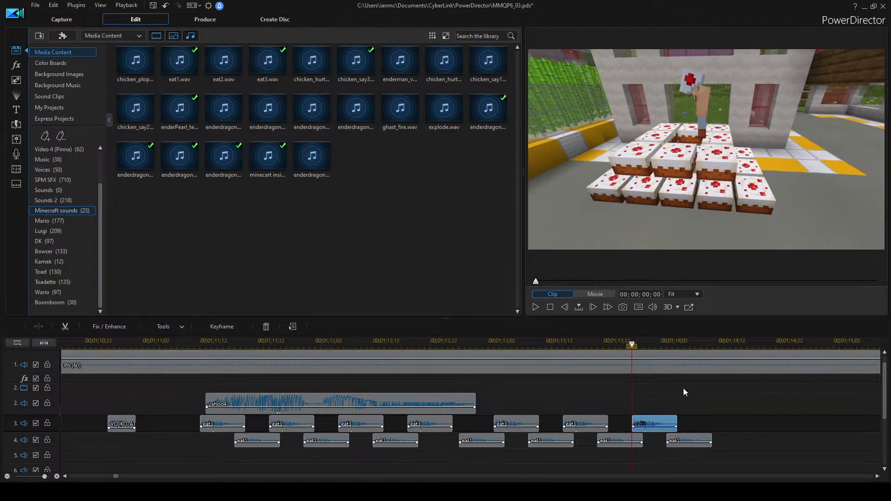
Play back the movie from 00;01;10;25, just before the short VO KO clip, to review the complete eat sound sequence.
scroll(649, 405, left, 1)
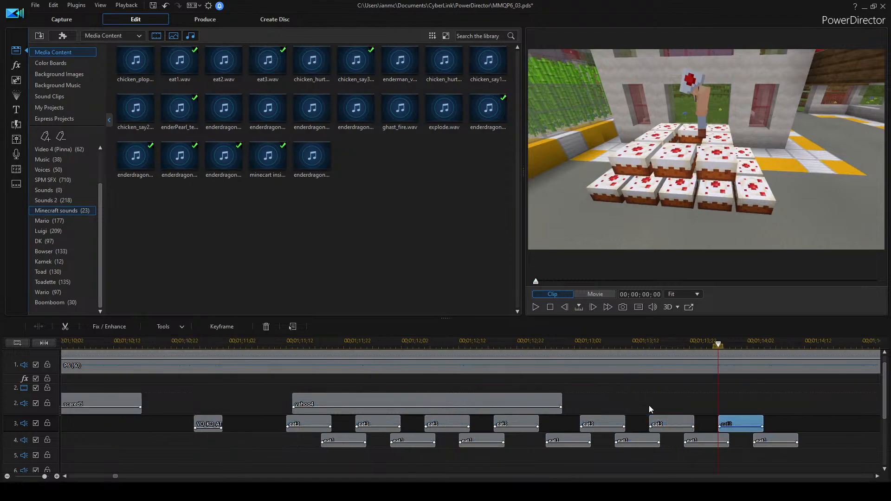
scroll(597, 395, right, 1)
click(199, 342)
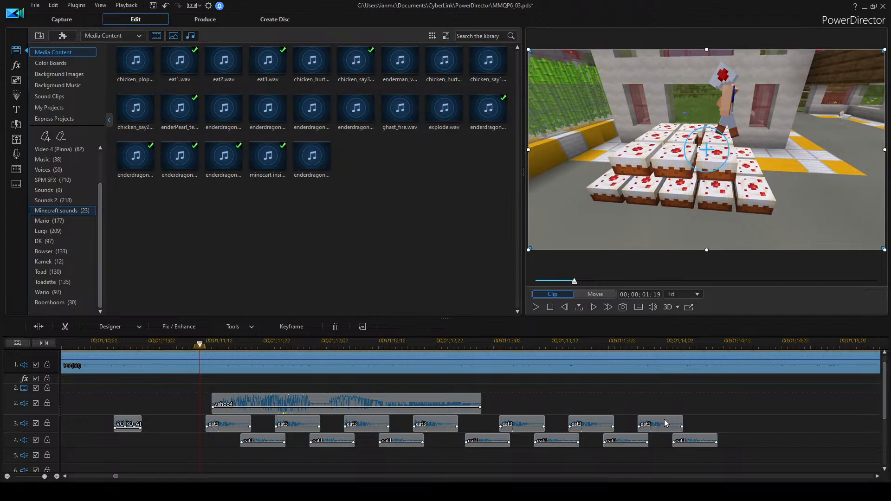
scroll(627, 409, left, 2)
scroll(628, 409, right, 1)
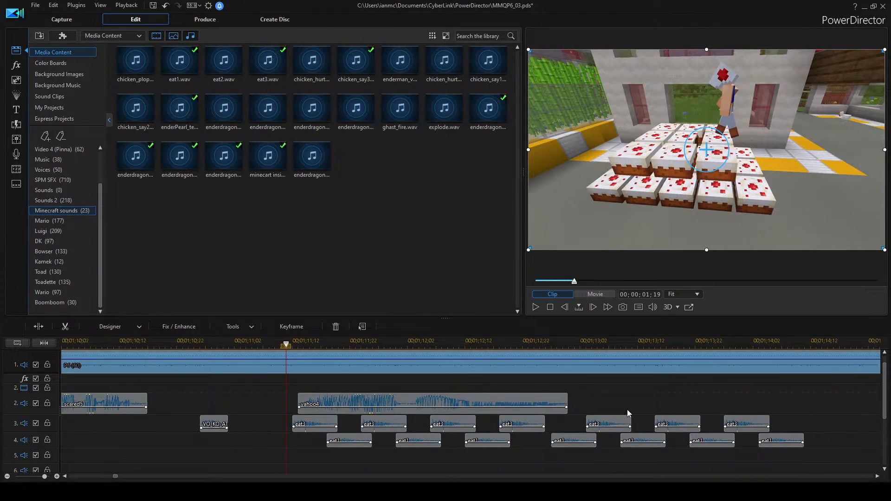
scroll(627, 409, left, 2)
click(353, 346)
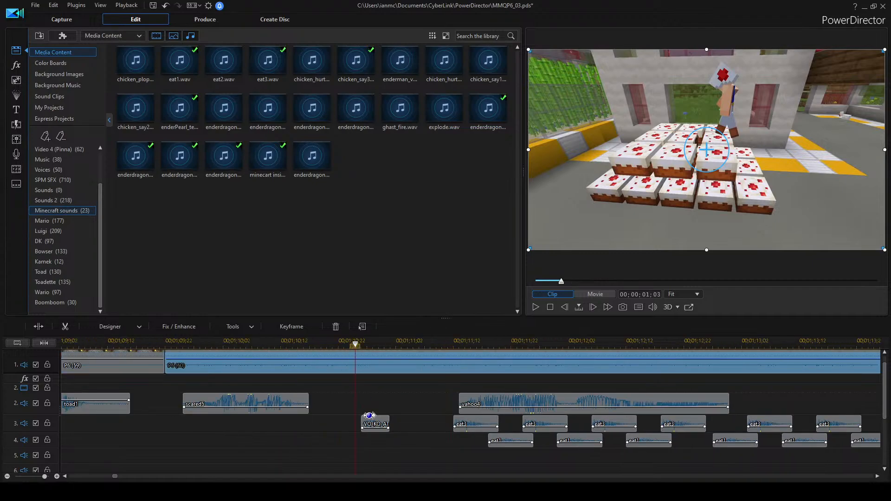
click(412, 404)
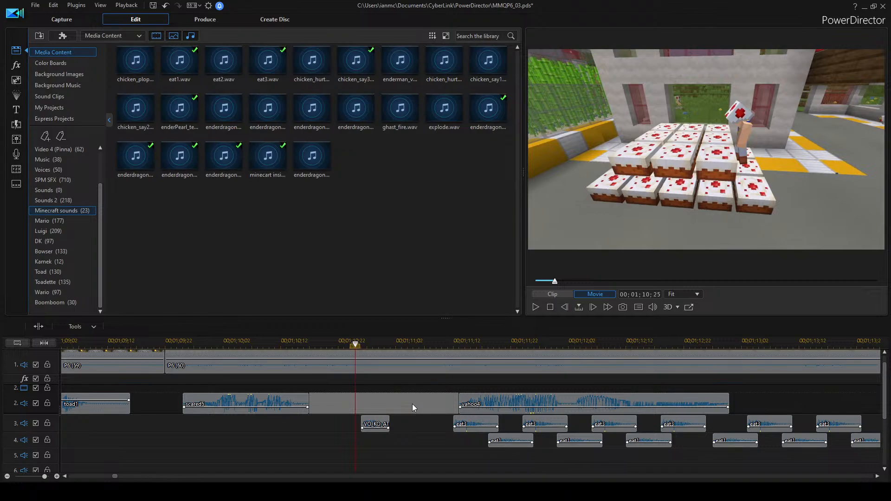
scroll(412, 404, right, 3)
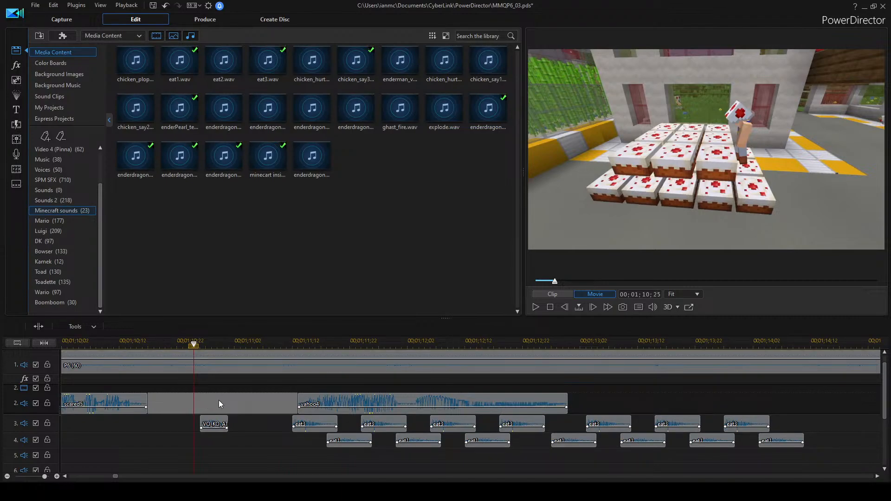
key(space)
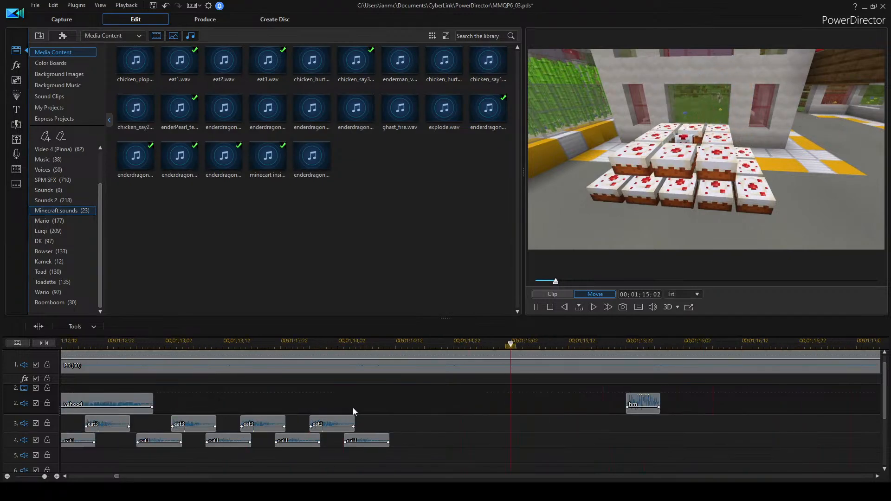
Shift the last seven eat clips on tracks 3 and 4 about one frame earlier as a group and preview the sequence.
click(362, 341)
drag(132, 453, 405, 432)
drag(326, 421, 321, 421)
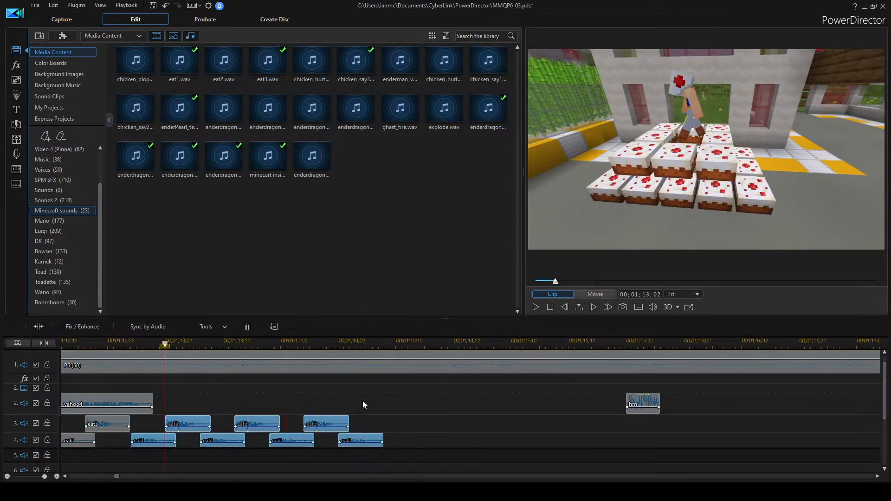
click(378, 407)
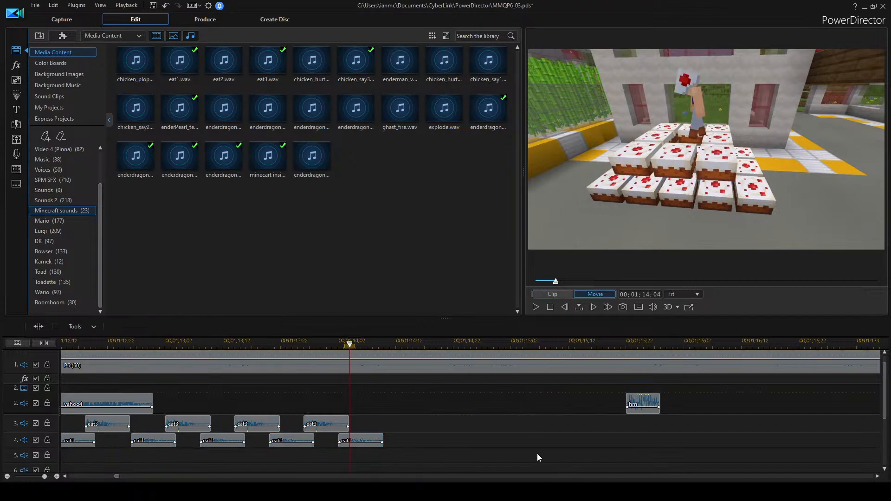
key(space)
key(space)
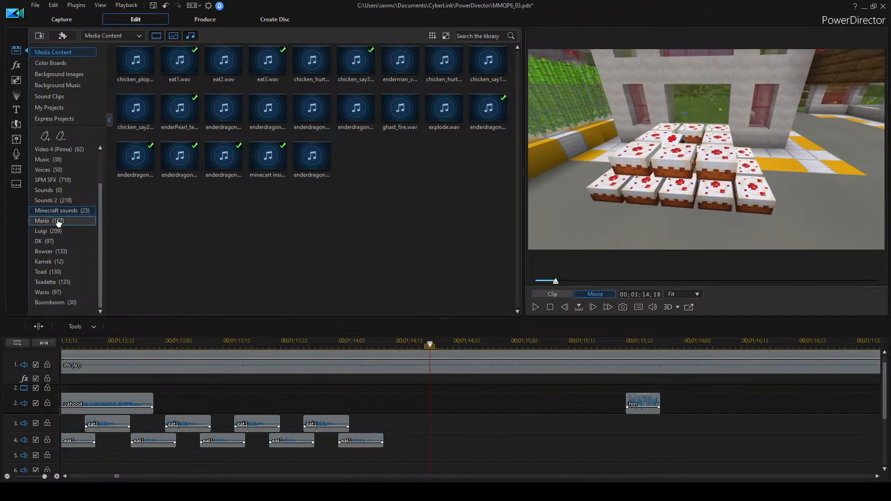
Open the Sounds folder in the media library and replay the movie from the final eat clip.
click(46, 190)
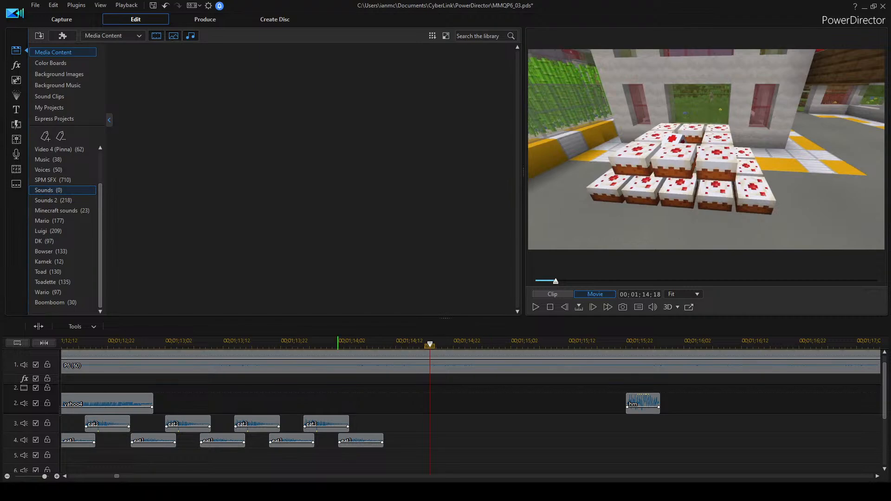
key(space)
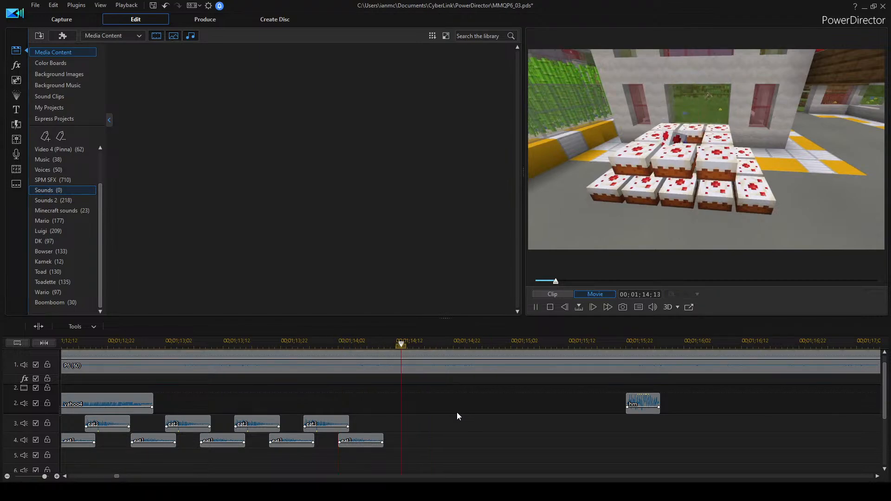
key(space)
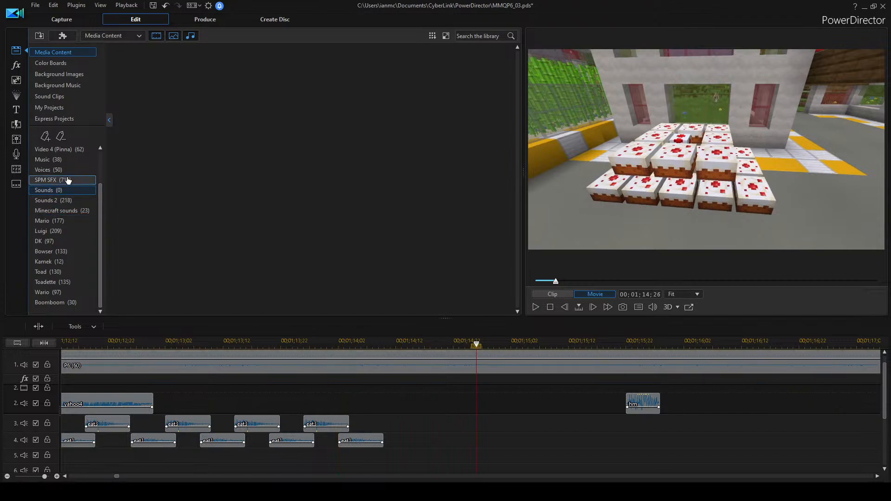
Search the SPM SFX folder for "fall" and audition fall2.mp3, fall1.mp3 and several SE4 event sounds.
click(52, 180)
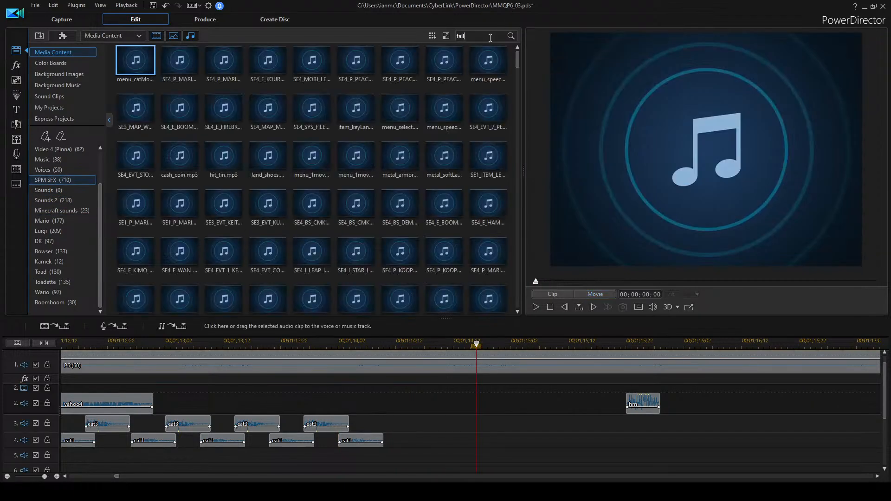
key(Return)
click(179, 65)
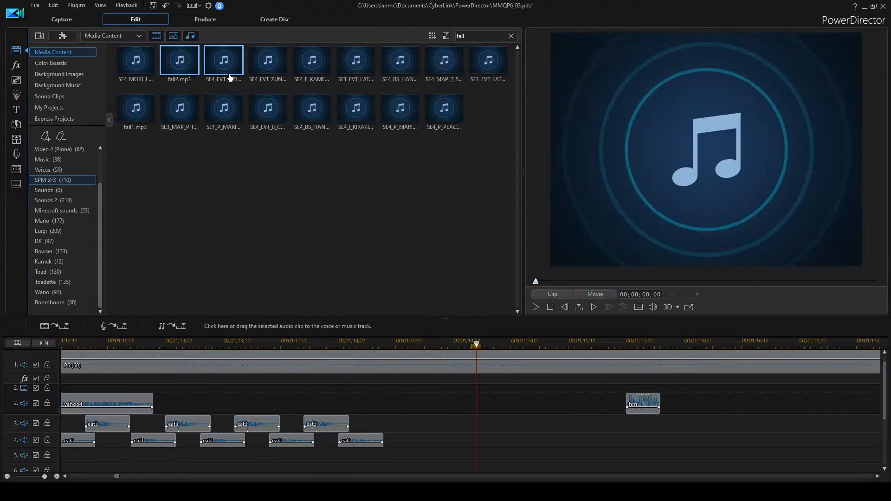
click(134, 118)
key(space)
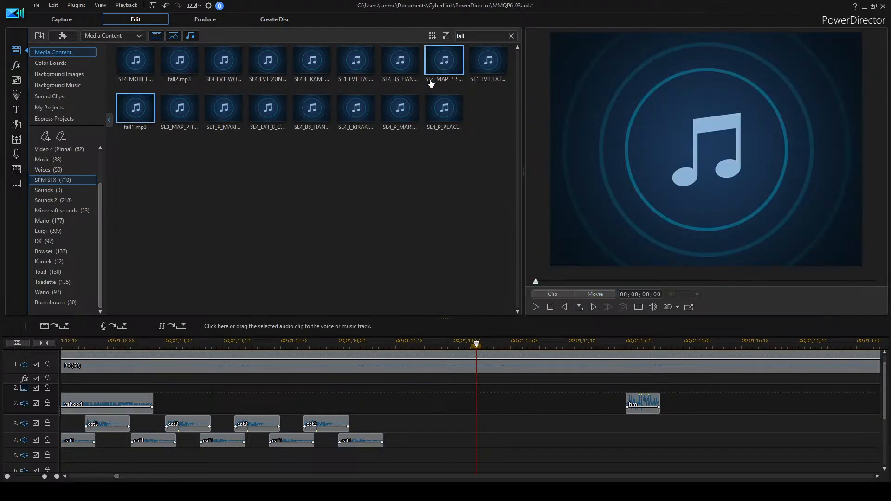
click(487, 60)
click(254, 67)
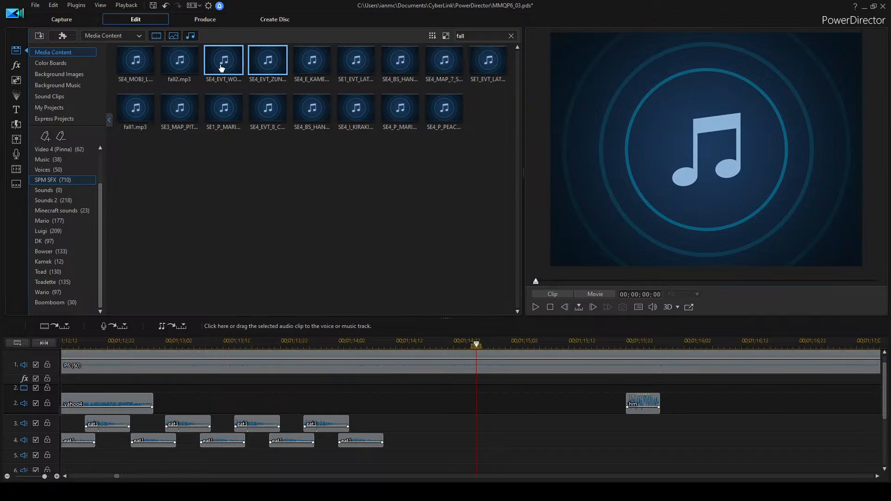
click(222, 68)
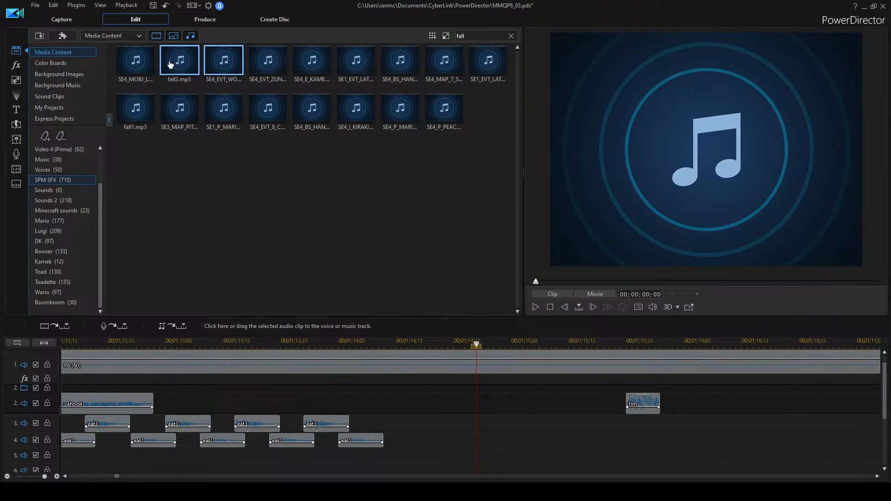
click(295, 64)
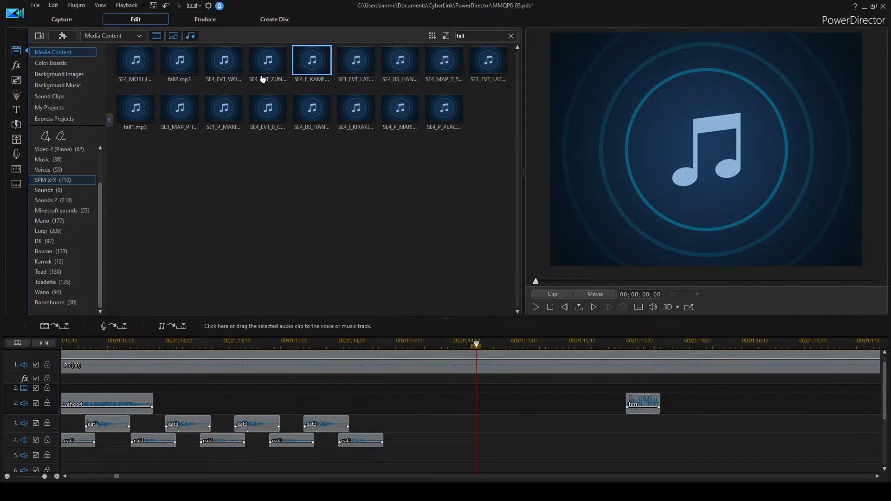
Audition 1up.wav, fly.wav, split.wav, eat.wav and spit.wav in the Sounds folder.
click(63, 189)
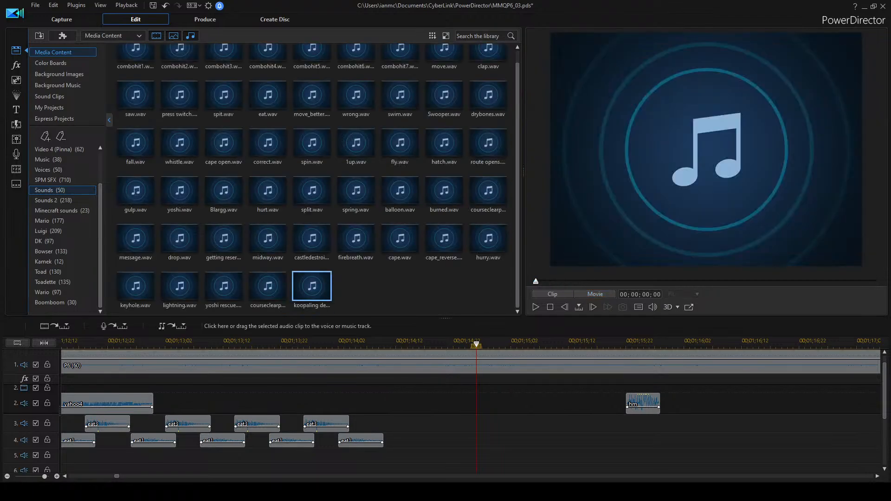
scroll(311, 103, up, 1)
click(355, 156)
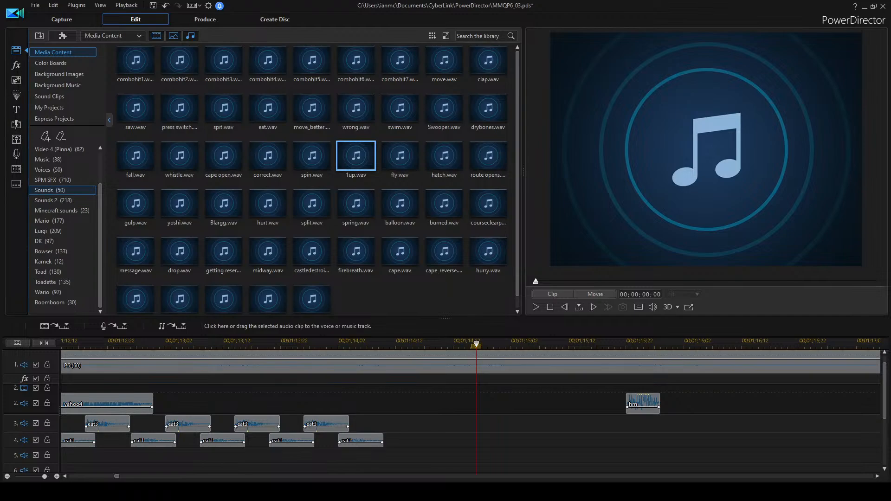
click(400, 156)
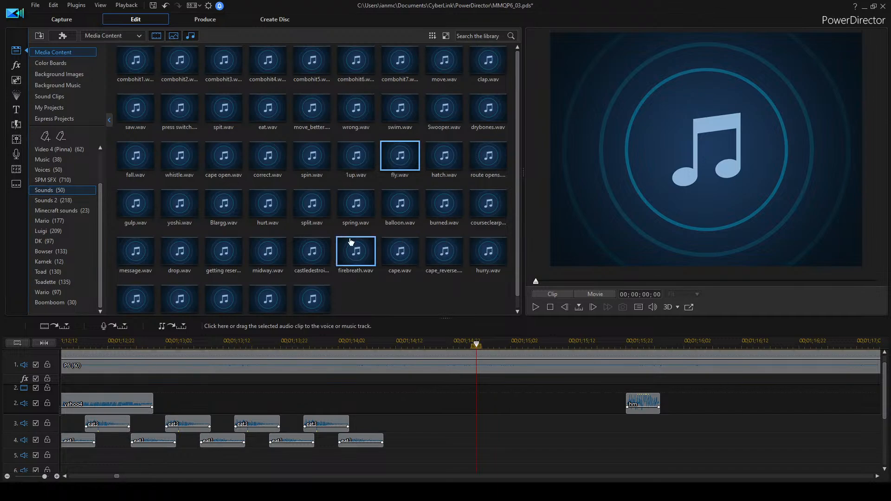
click(311, 207)
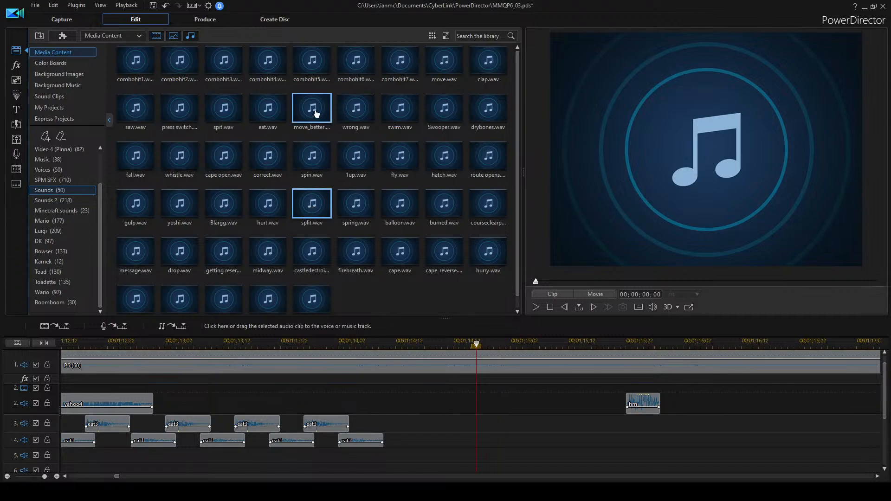
click(269, 110)
scroll(397, 217, down, 1)
scroll(397, 217, up, 1)
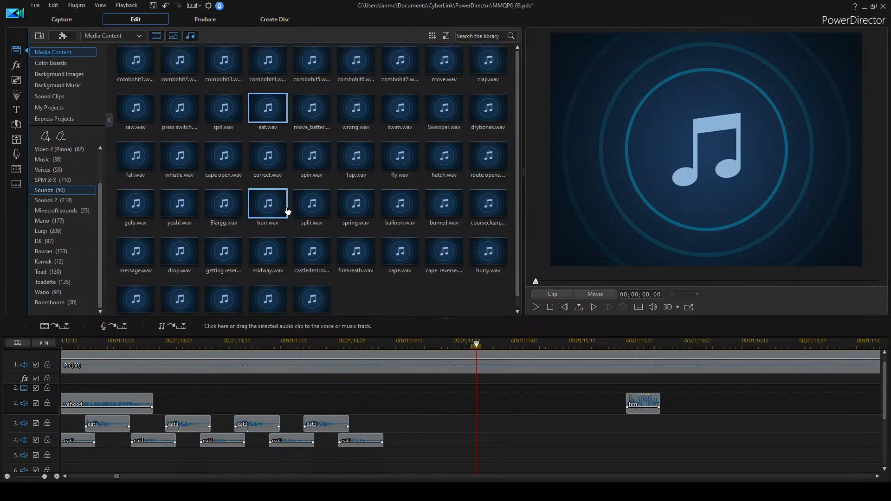
key(space)
click(238, 105)
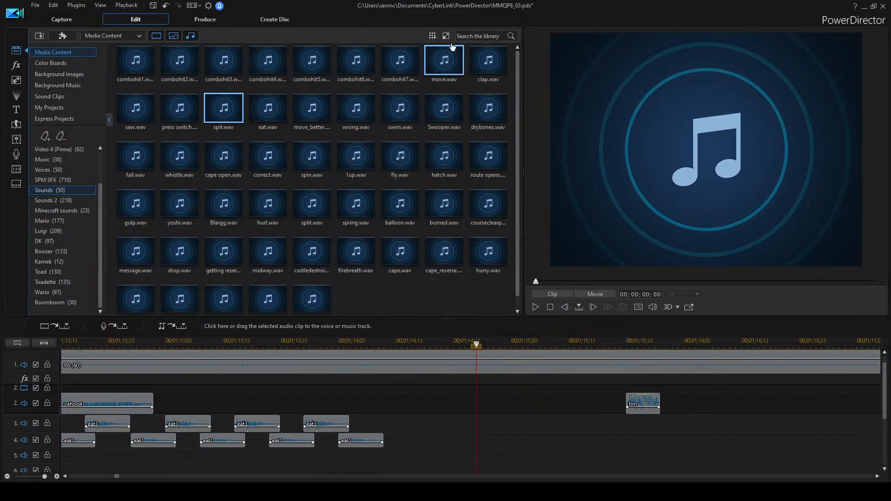
Find fall.wav in the Sounds folder by searching for "fa" and place it on track 3 at about 00;01;14;09.
click(464, 36)
text(fa)
click(135, 61)
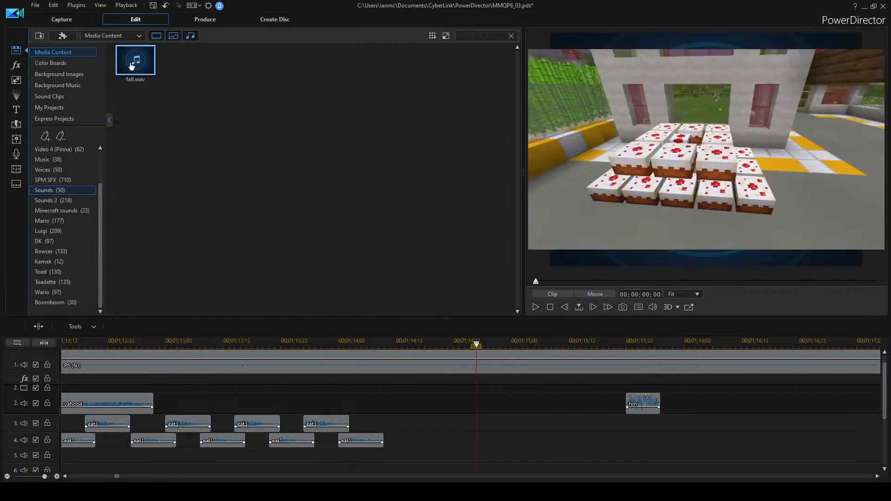
drag(136, 61, 392, 425)
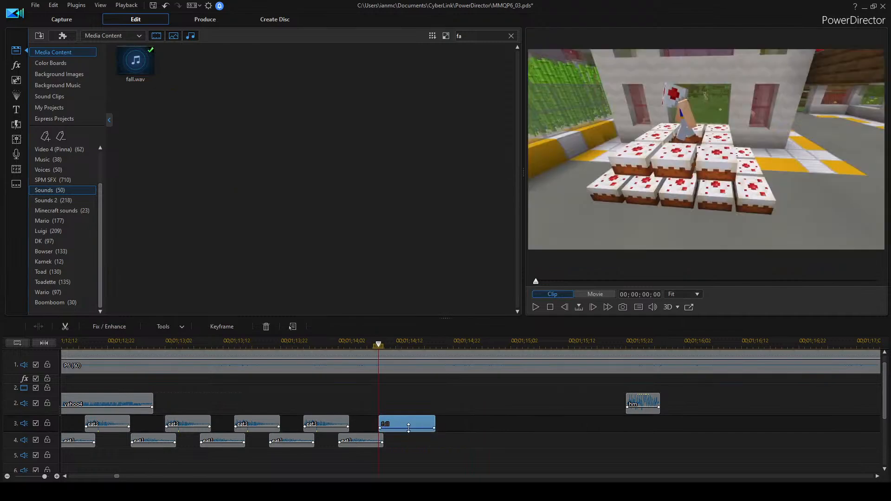
Preview the fall clip with the video and shift it about one frame later on track 3.
click(372, 368)
click(497, 404)
key(space)
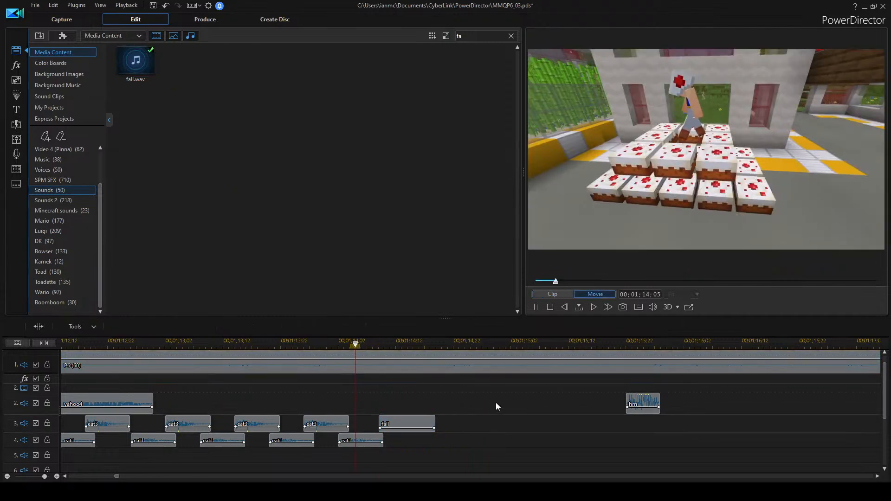
drag(407, 425, 413, 425)
Play back the movie from about 00;01;14;00 to check the fall sound's timing up to the hm clip.
drag(352, 346, 354, 346)
click(326, 347)
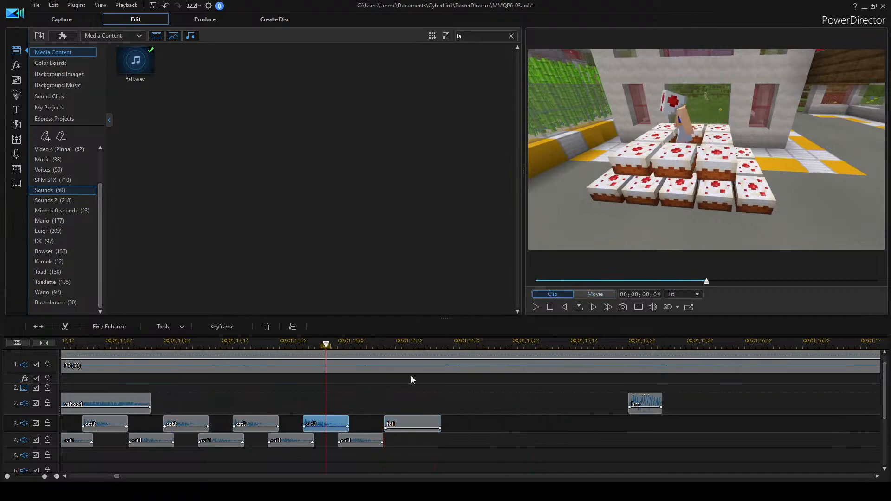
click(537, 425)
key(space)
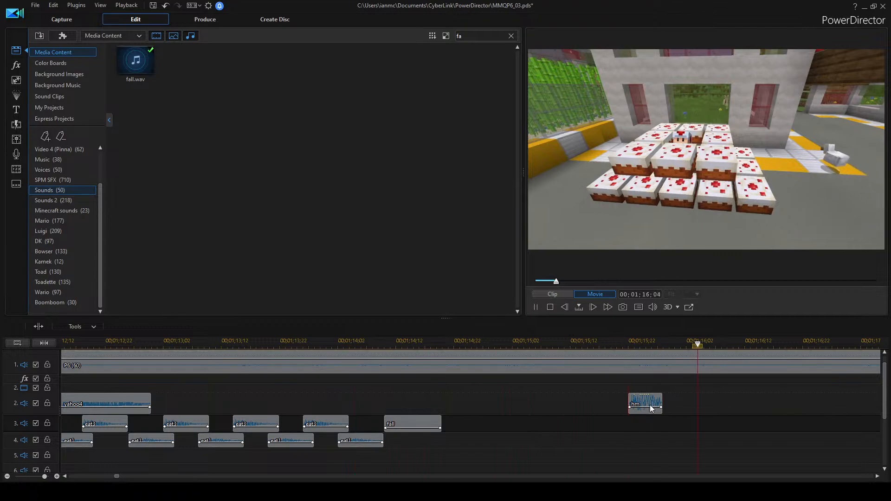
key(space)
Replay the movie from about 00;01;12;05 through the eat clips and the fall sound.
scroll(466, 388, down, 2)
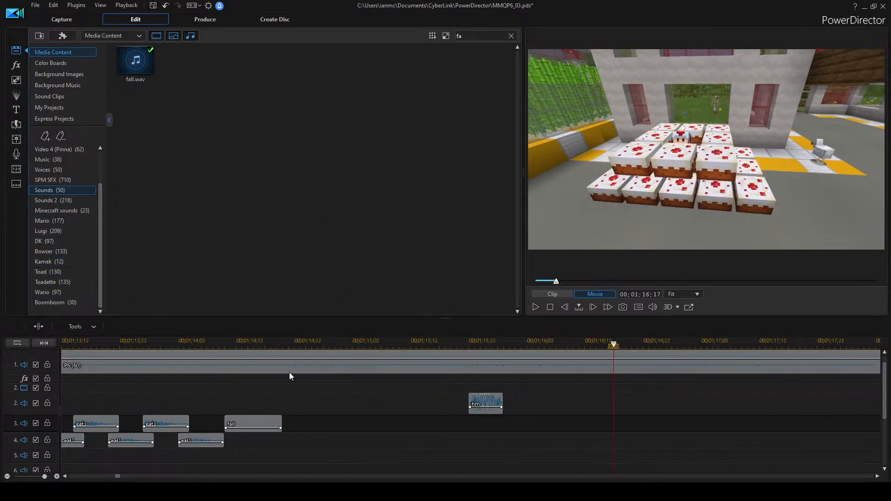
scroll(216, 378, up, 2)
scroll(215, 377, up, 1)
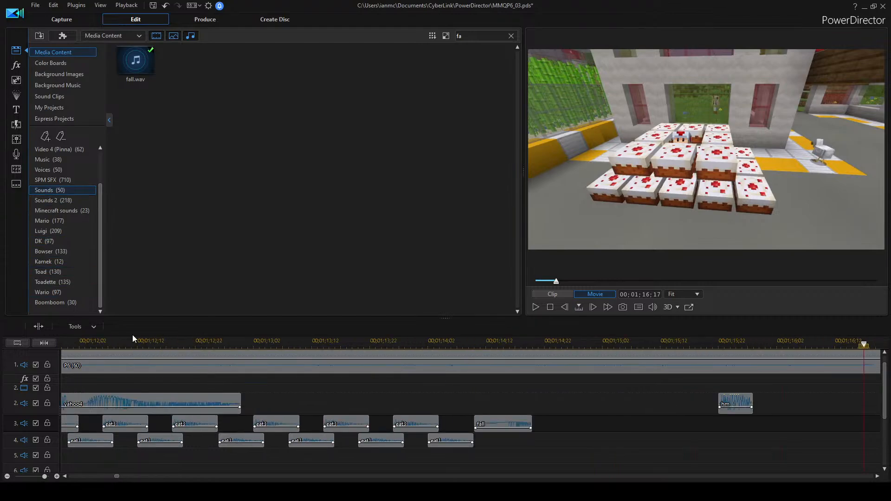
click(97, 345)
key(space)
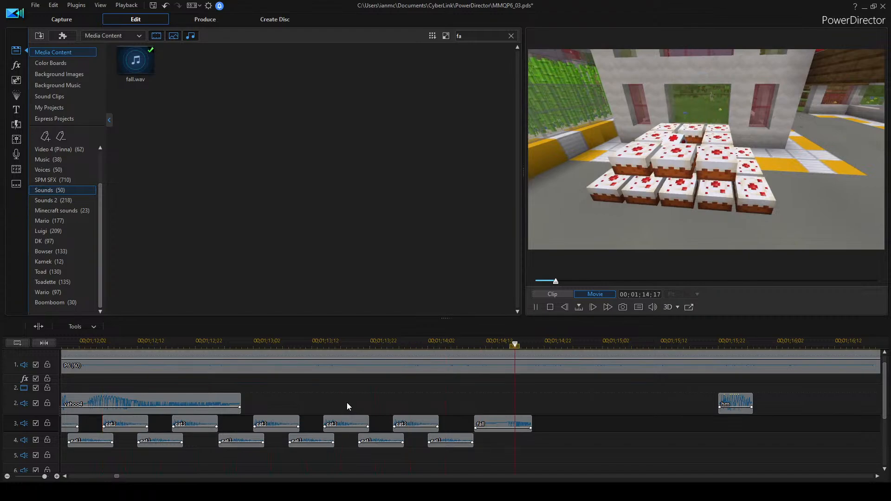
key(space)
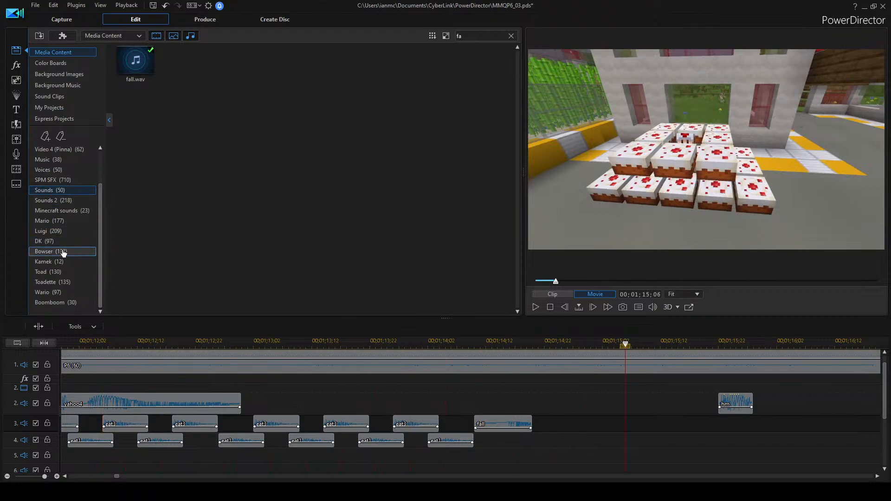
Audition voice clips in the Toad folder and place ha6.wav on track 2 at about 00;01;14;11, above the fall clip.
click(57, 272)
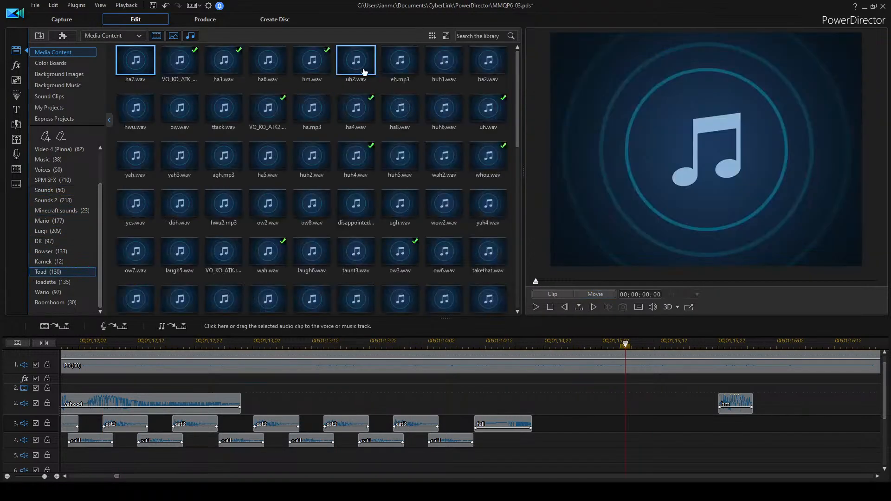
click(395, 65)
click(443, 60)
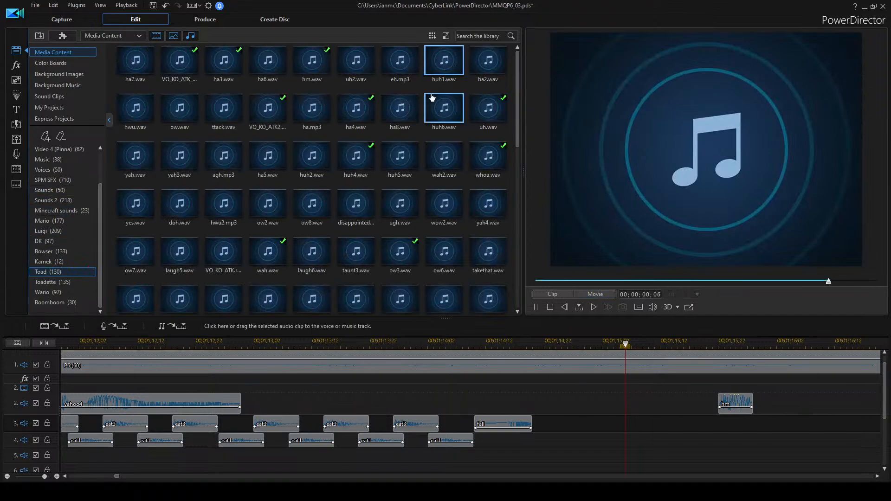
click(271, 69)
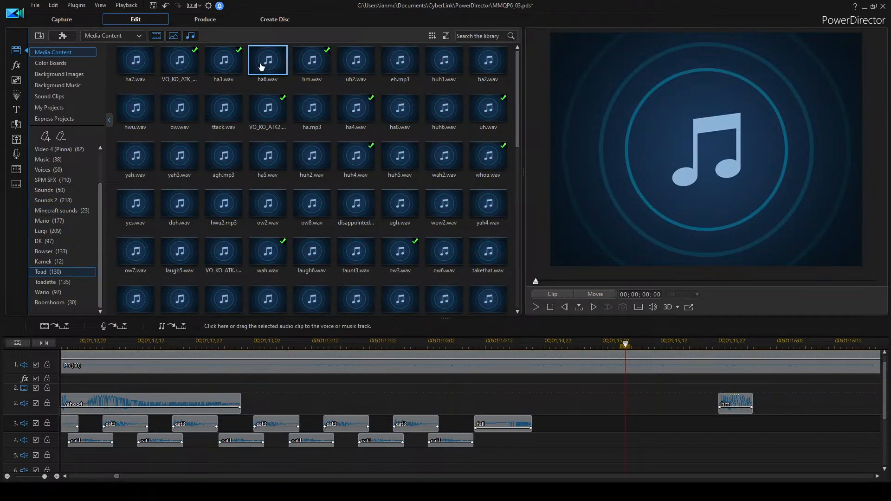
drag(264, 66, 480, 406)
Preview the ha6 clip and shift it about one frame earlier on track 2 to start with the fall clip.
key(space)
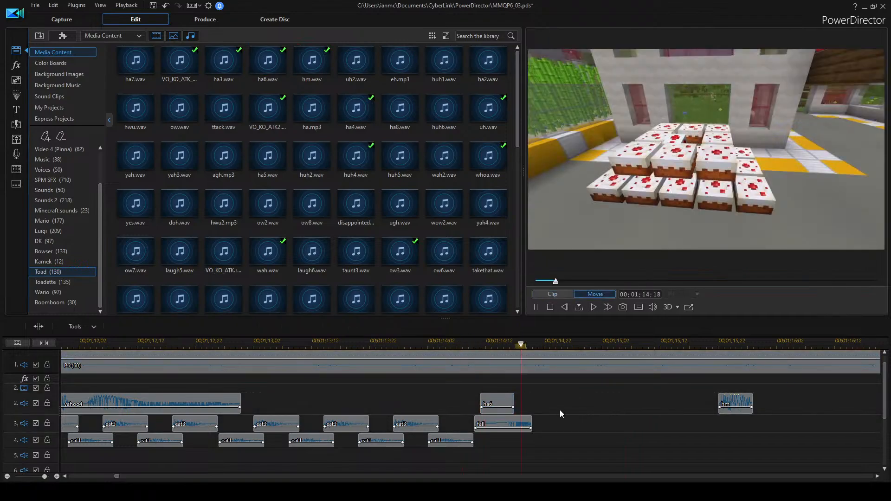
key(space)
drag(497, 406, 491, 404)
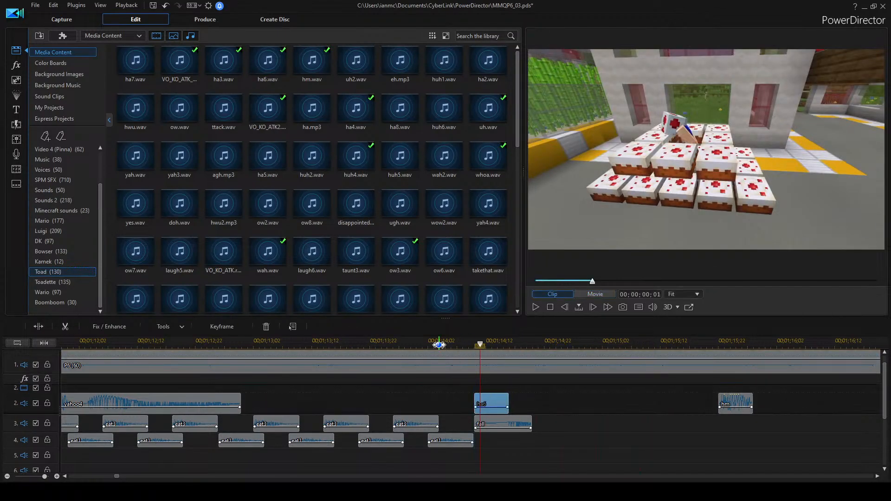
Play back the movie from about 00;01;13;20 to check the ha6 and fall sounds together through the hm clip.
click(439, 344)
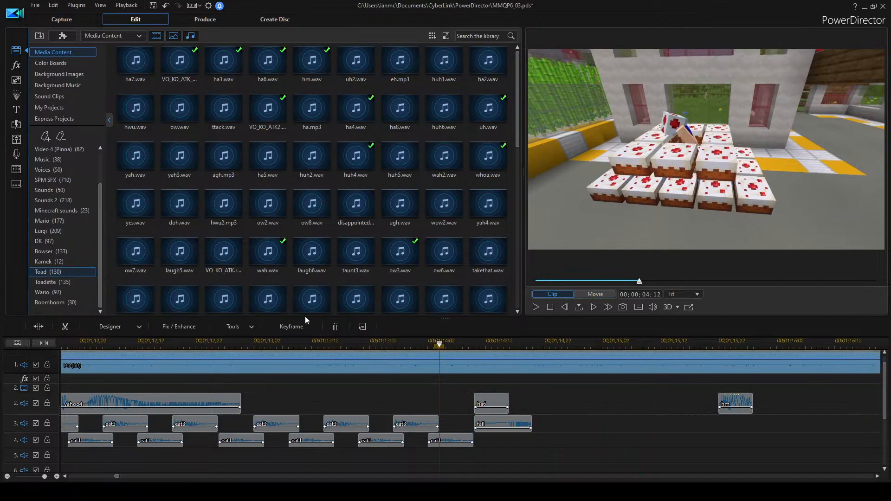
click(357, 344)
click(636, 416)
key(space)
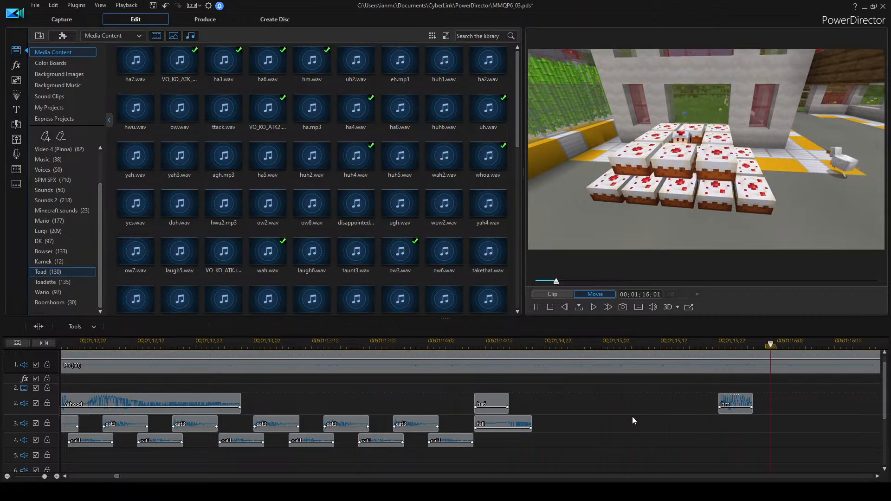
key(space)
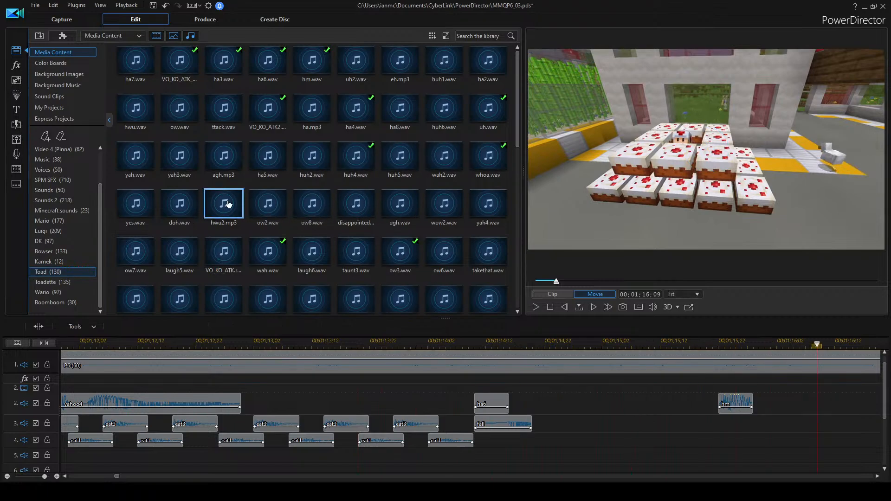
Audition Toad voice clips, place huh1.wav on track 3 at 00;01;15;22, and delete the hm clip above it on track 2.
click(310, 125)
click(267, 156)
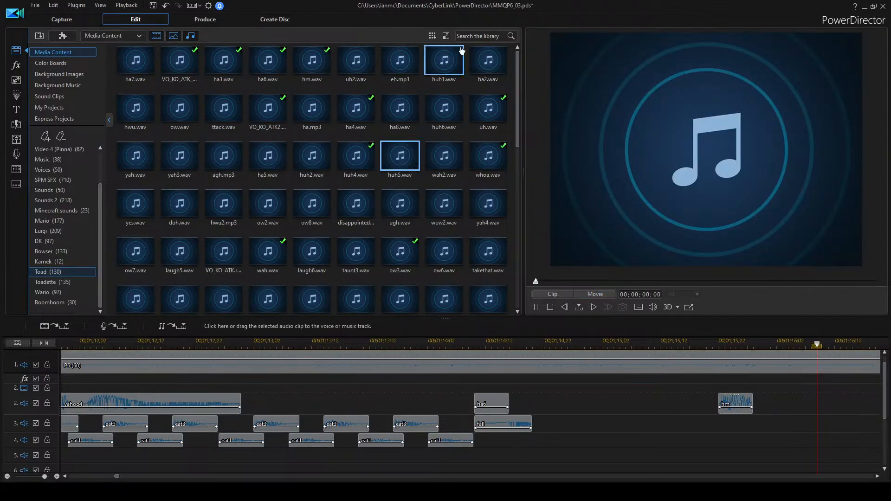
click(451, 63)
drag(452, 59, 738, 421)
click(731, 395)
key(Delete)
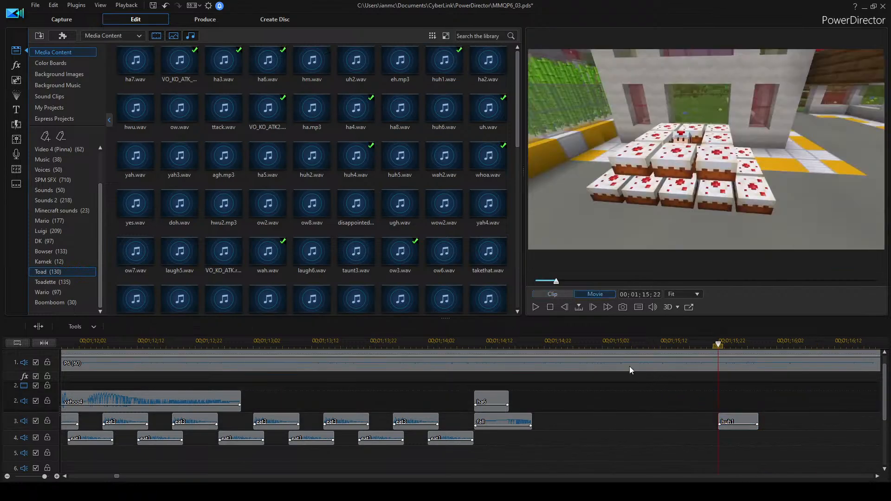
Play back the movie from about 00;01;14;08 and shift the huh1 clip about three frames earlier on track 3.
click(463, 344)
key(space)
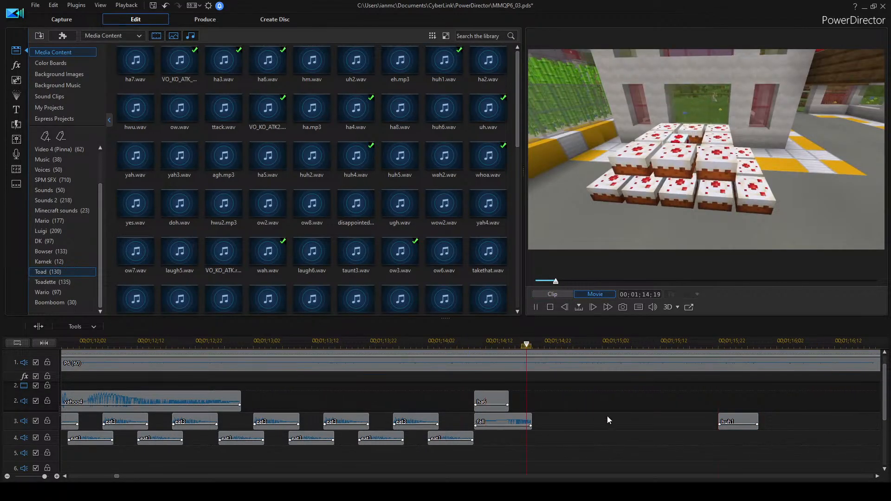
key(space)
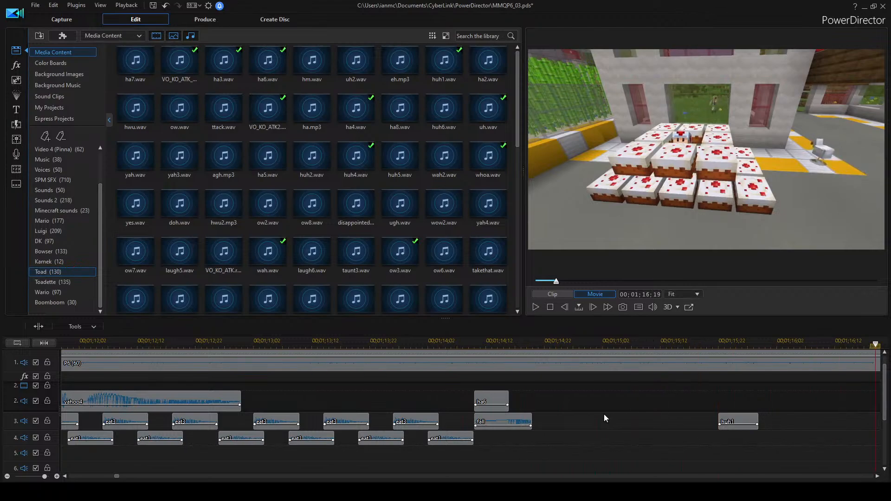
scroll(603, 418, down, 5)
drag(422, 421, 405, 422)
Replay the movie around the huh1 clip and review the timeline past it toward the uh clip on track 2.
click(525, 417)
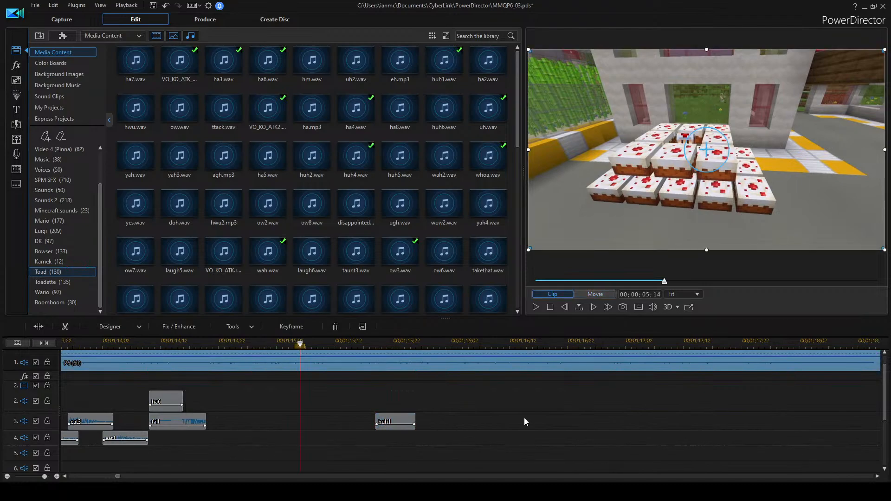
key(space)
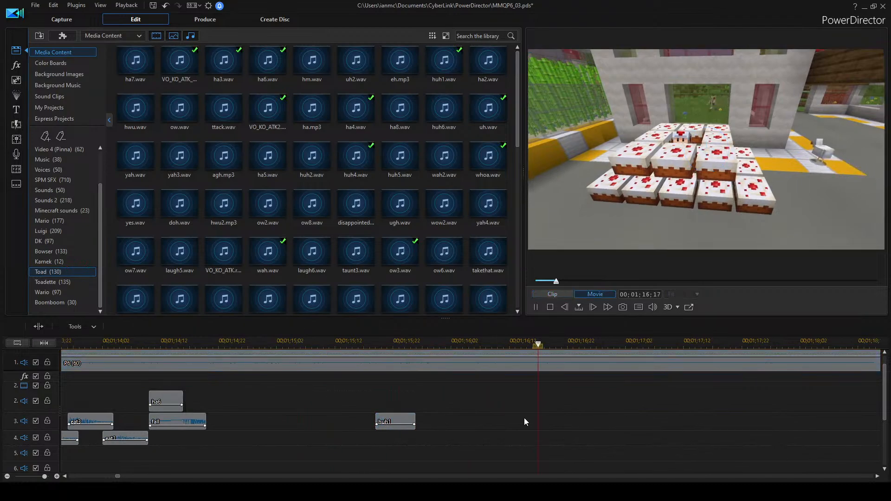
scroll(549, 413, down, 3)
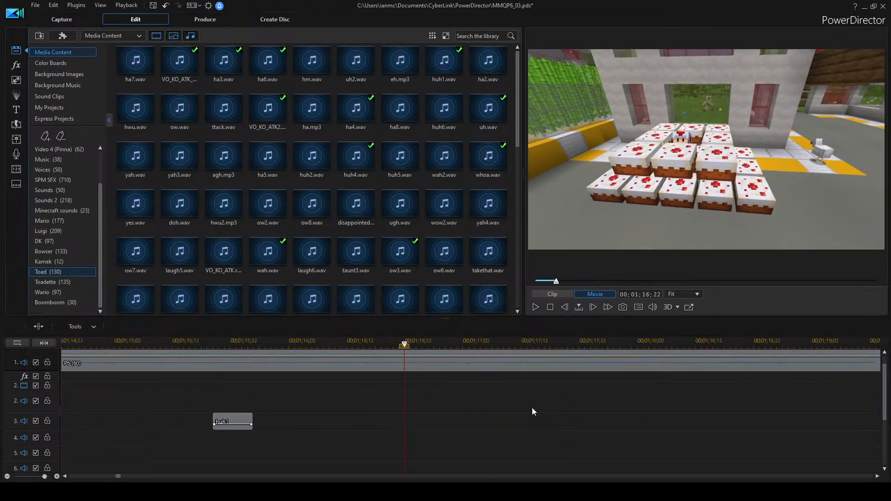
click(397, 341)
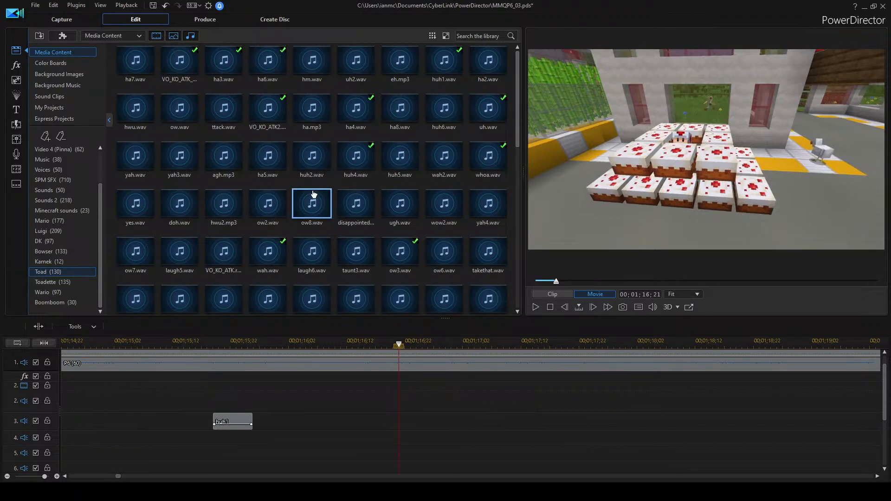
scroll(407, 395, down, 3)
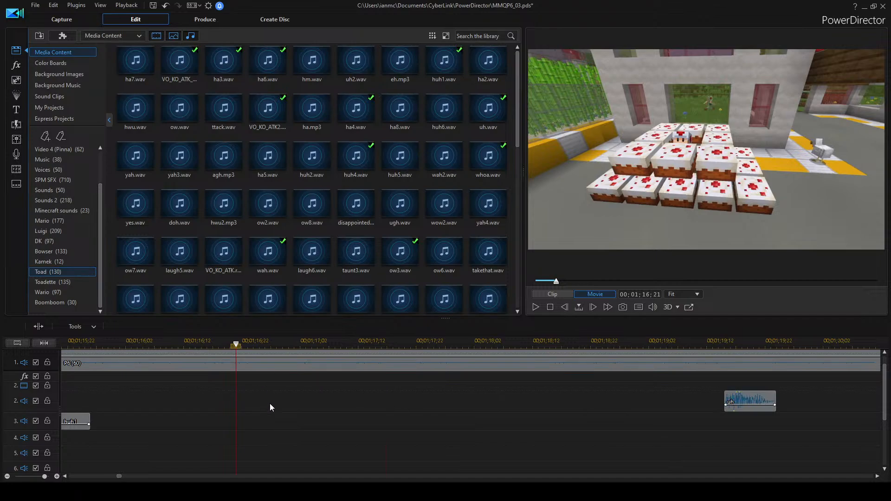
scroll(269, 404, down, 5)
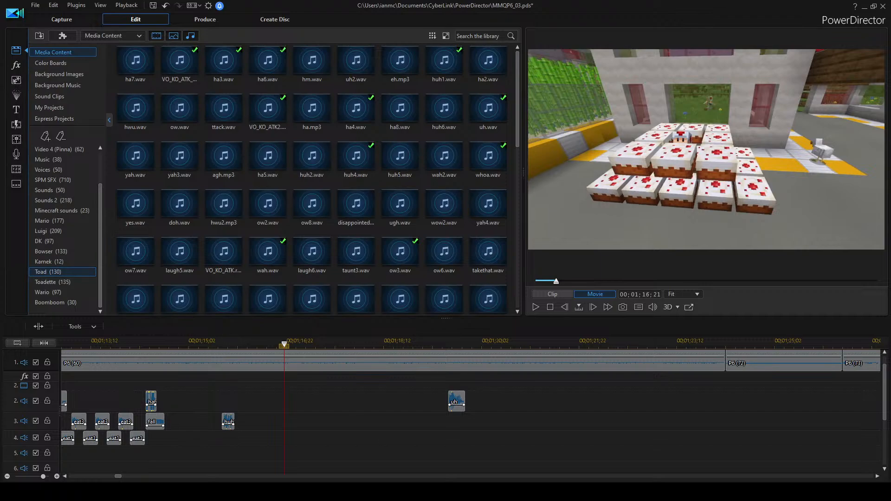
scroll(374, 430, up, 2)
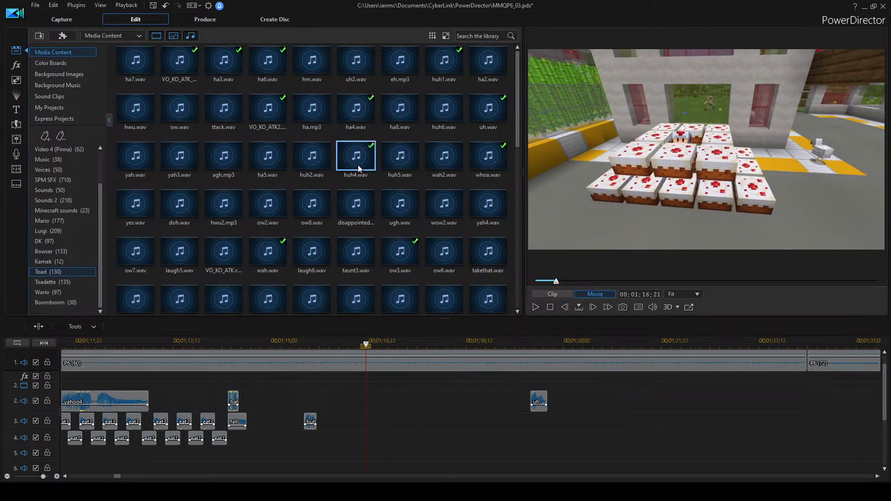
click(302, 341)
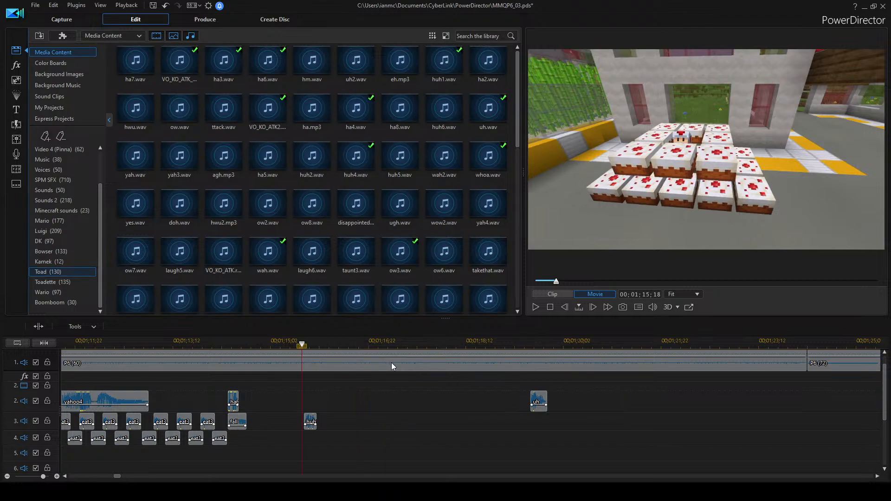
key(space)
key(space)
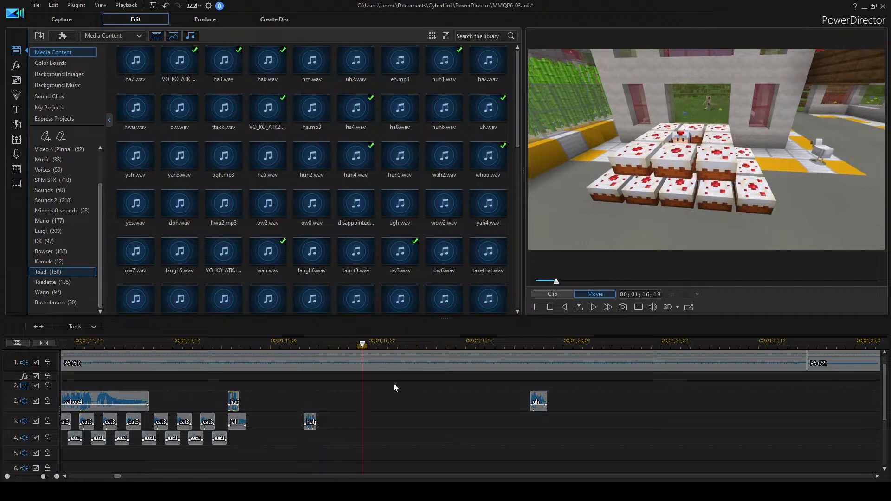
key(space)
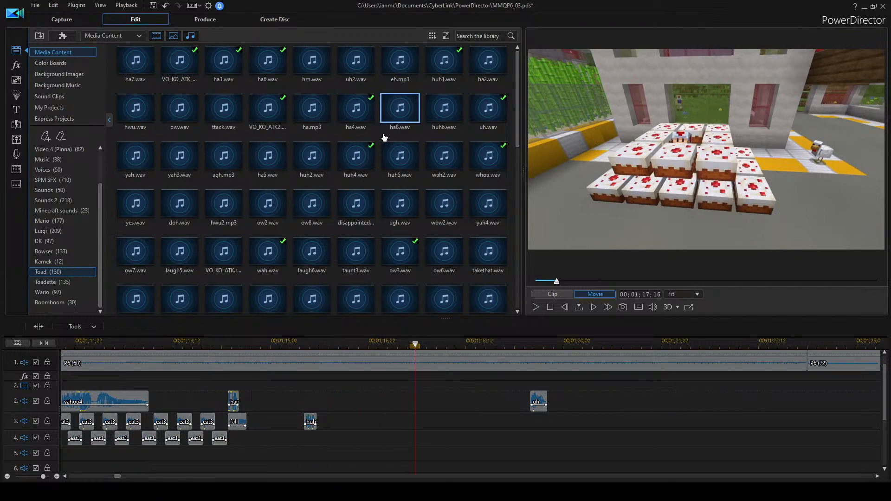
Look through the Toad voice clips and search the folder for "scare".
click(353, 211)
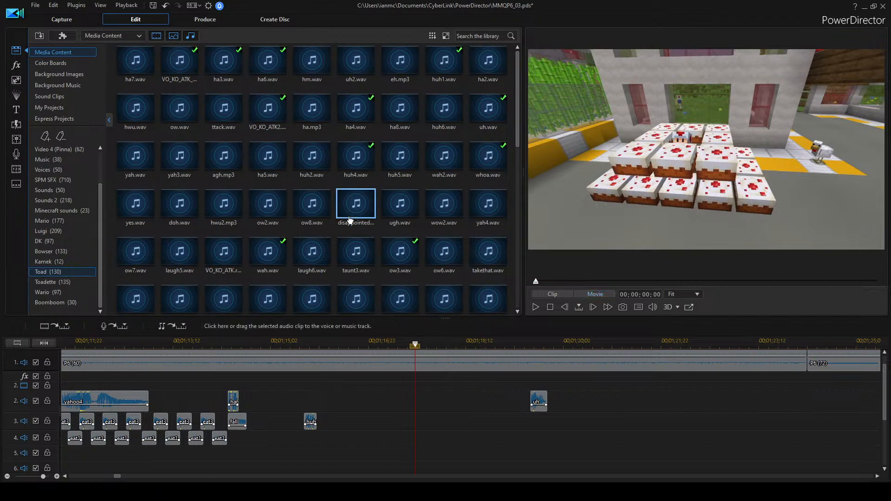
scroll(371, 250, down, 3)
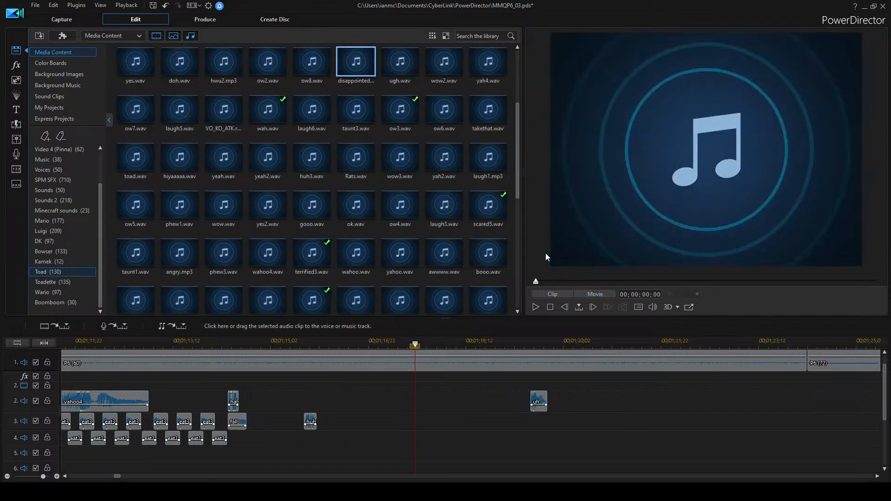
scroll(311, 255, down, 3)
scroll(316, 242, up, 6)
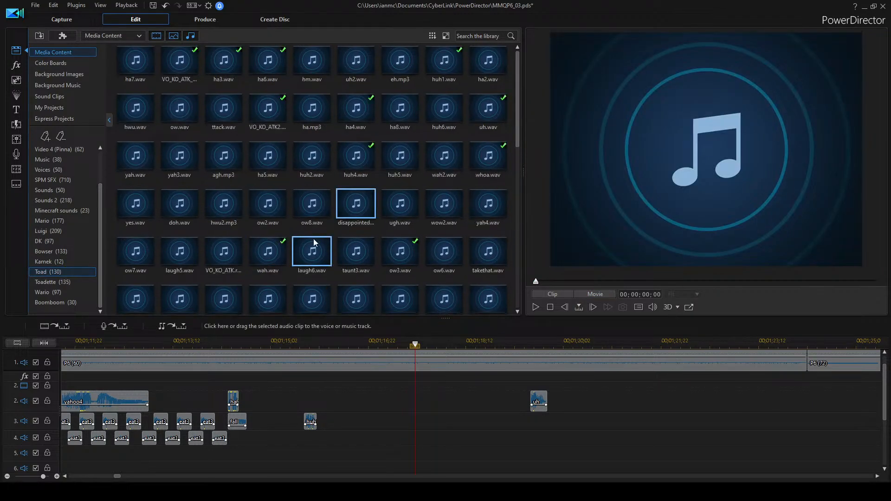
click(471, 34)
text(scare)
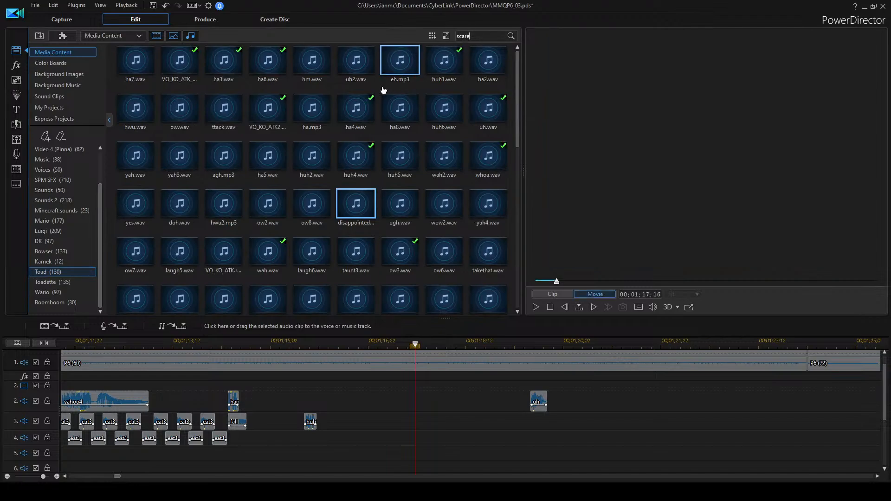
key(Return)
Audition the scared voice clips and place the ohno3scared clip on track 2 at about 00;01;16;18.
double_click(400, 63)
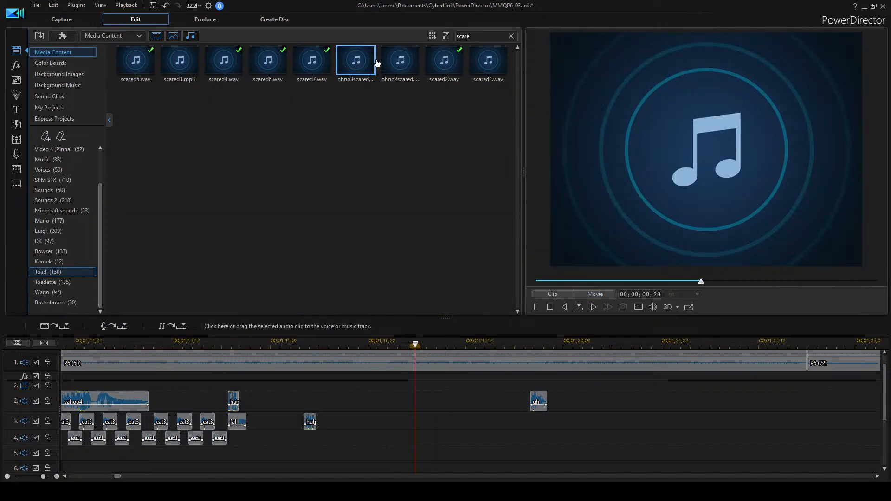
click(494, 67)
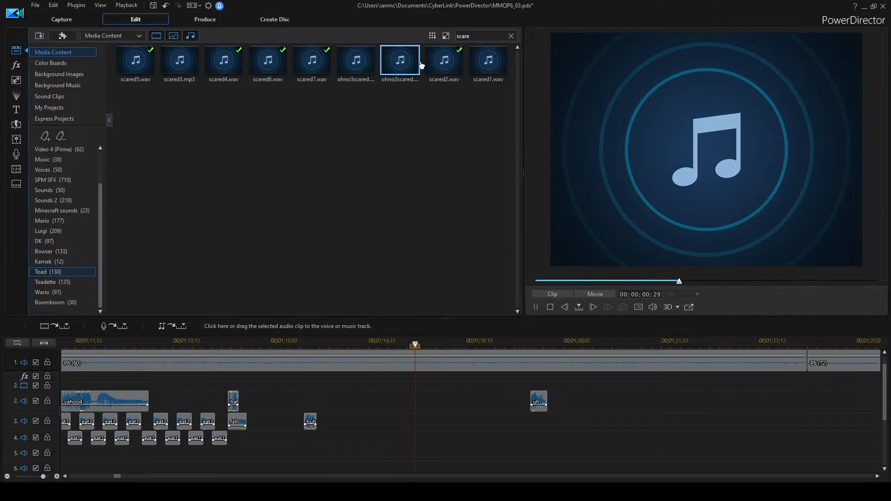
click(446, 64)
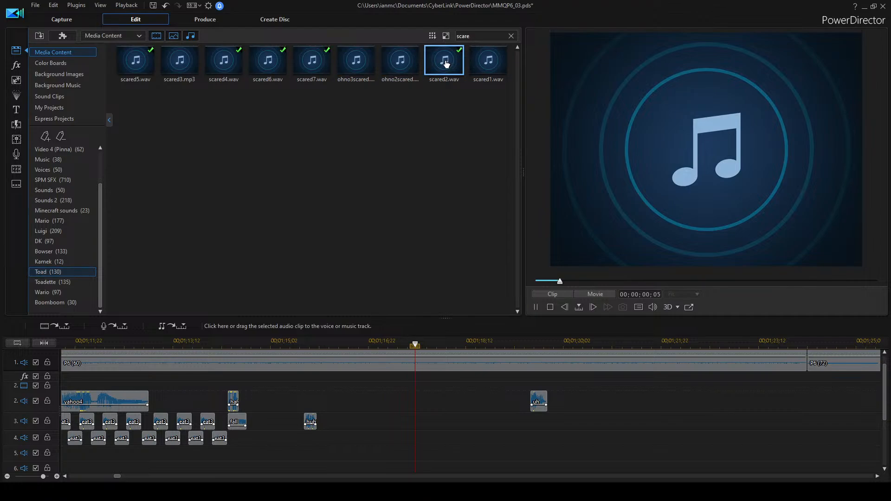
click(477, 63)
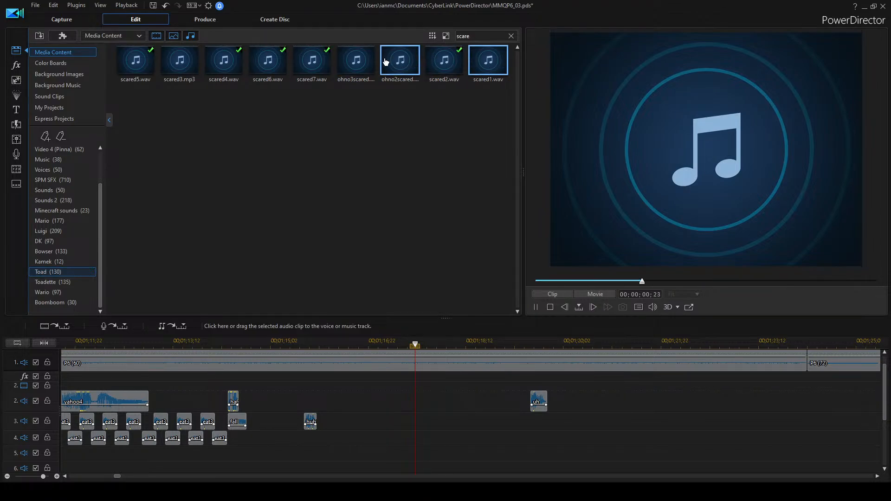
click(367, 62)
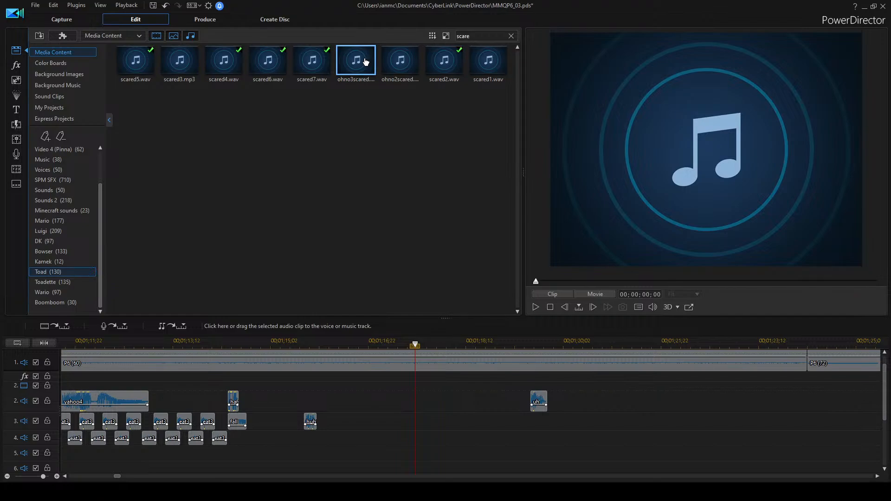
drag(361, 60, 362, 402)
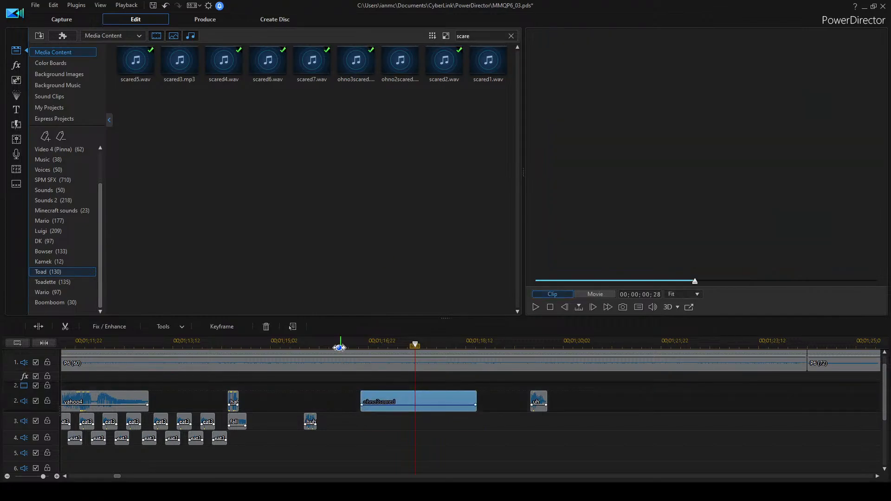
Play back the lead-in to the ohno3scared clip and shift the clip about nine frames earlier on track 2.
click(509, 427)
key(space)
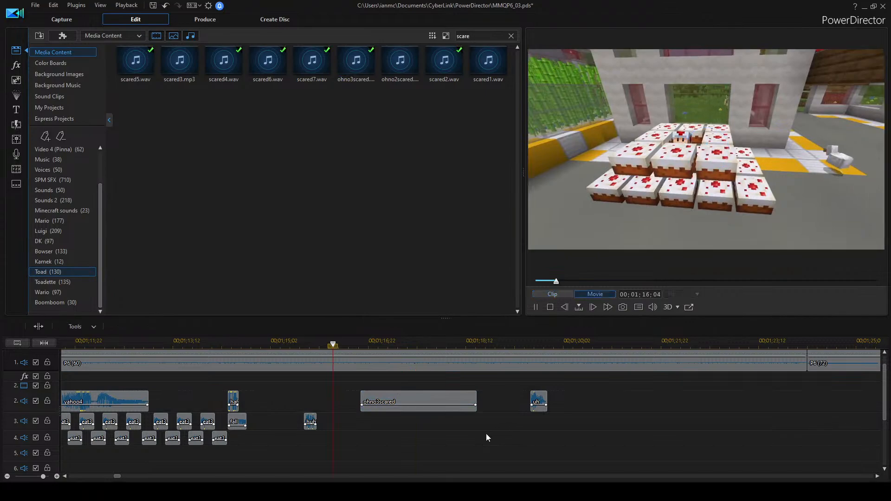
drag(413, 406, 396, 409)
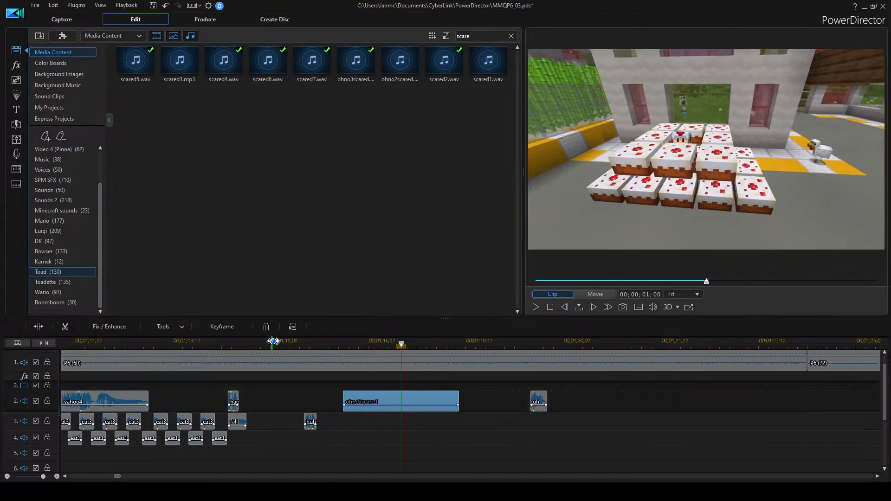
Play back the movie from about 00;01;15;17 and move the uh clip on track 2 to start at about 00;01;20;15.
click(300, 343)
click(446, 440)
key(space)
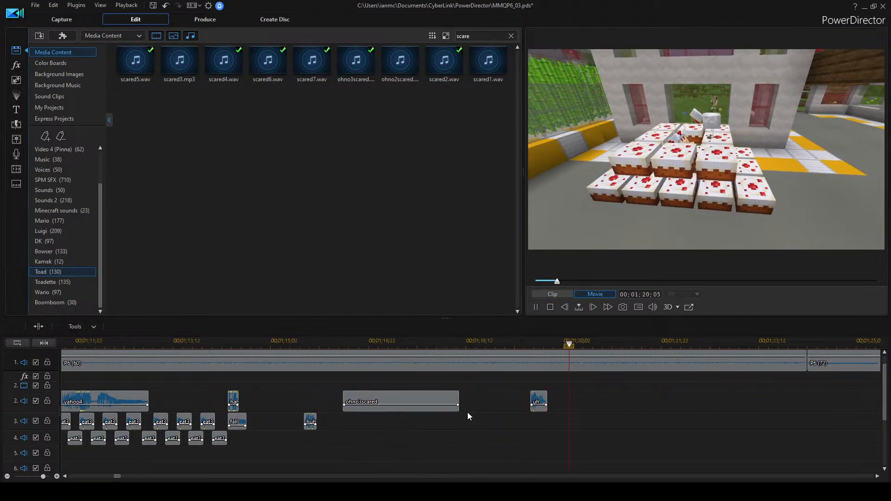
key(space)
drag(534, 401, 593, 401)
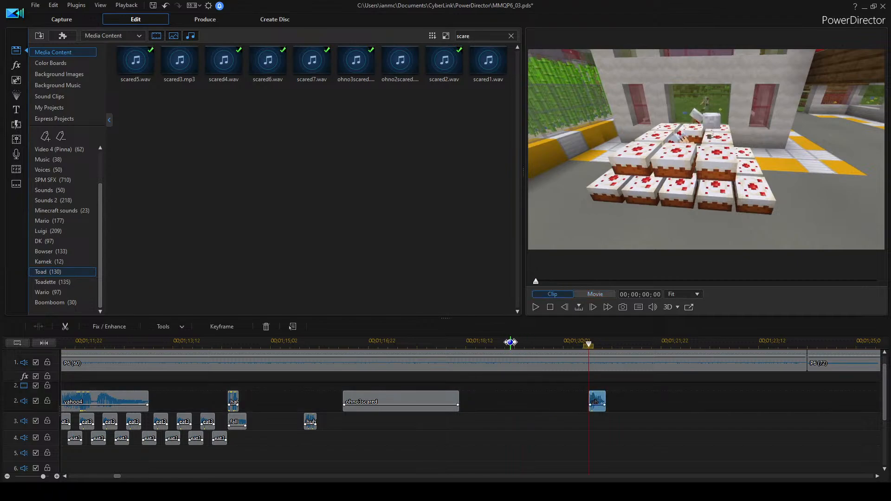
Set the playhead to about 00;01;19;06, clear the library search and audition short Toad voice clips such as ha8, ow and hwu.
click(510, 341)
click(511, 36)
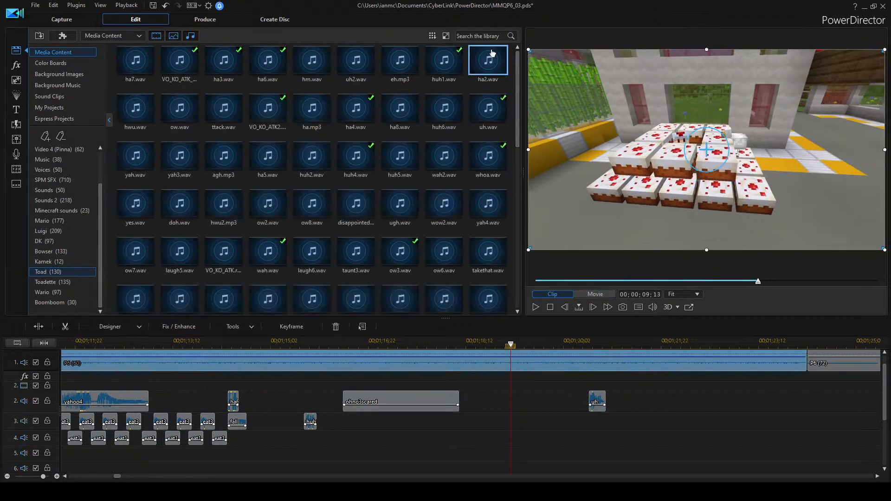
click(396, 74)
click(388, 118)
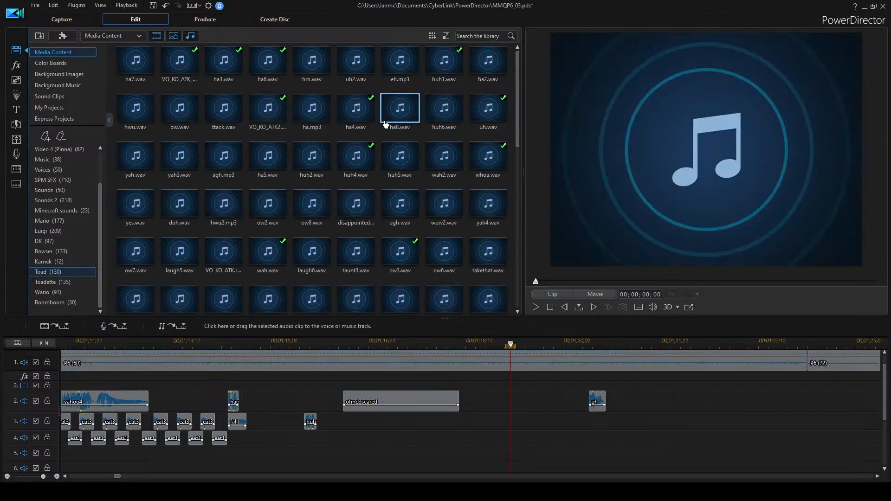
click(310, 119)
click(168, 114)
click(136, 117)
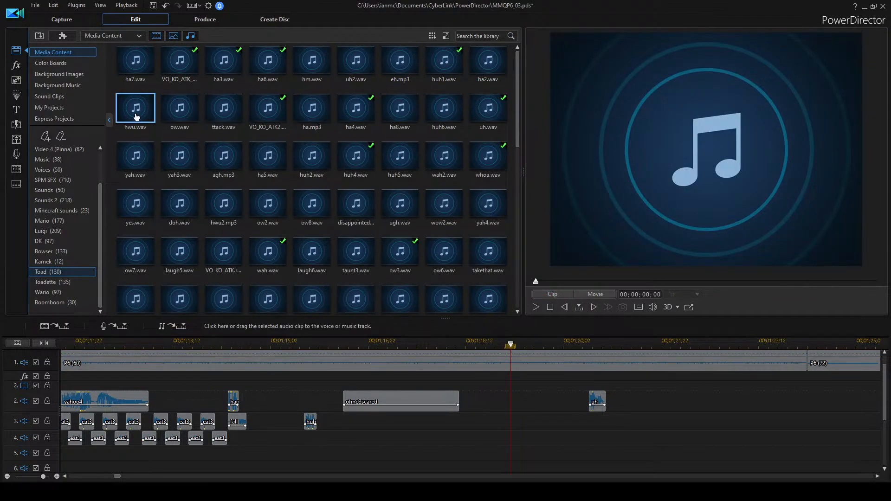
click(494, 71)
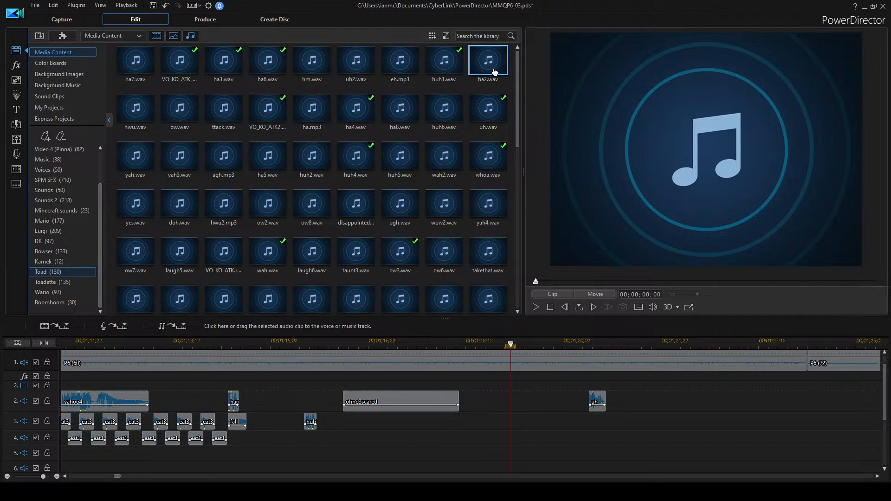
Audition more Toad clips such as eh, ha6 and yah3, and place the hwu clip on track 2 at about 00;01;19;06.
double_click(474, 65)
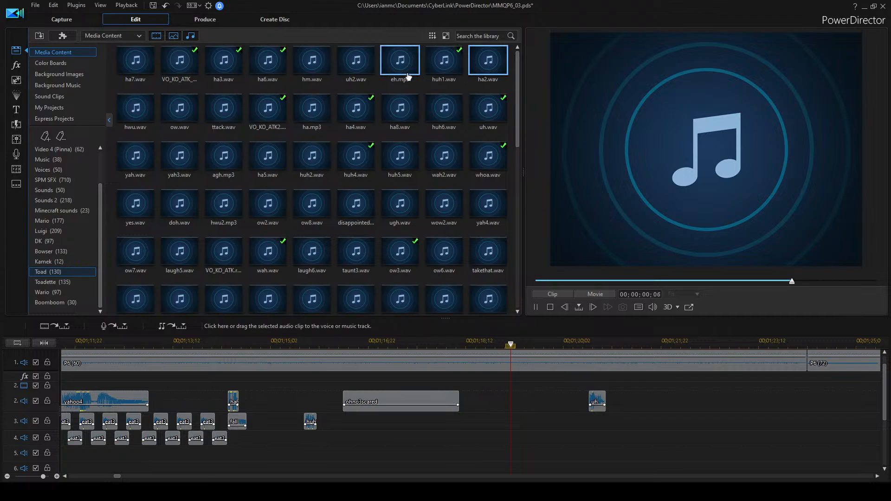
double_click(406, 68)
double_click(464, 62)
double_click(272, 68)
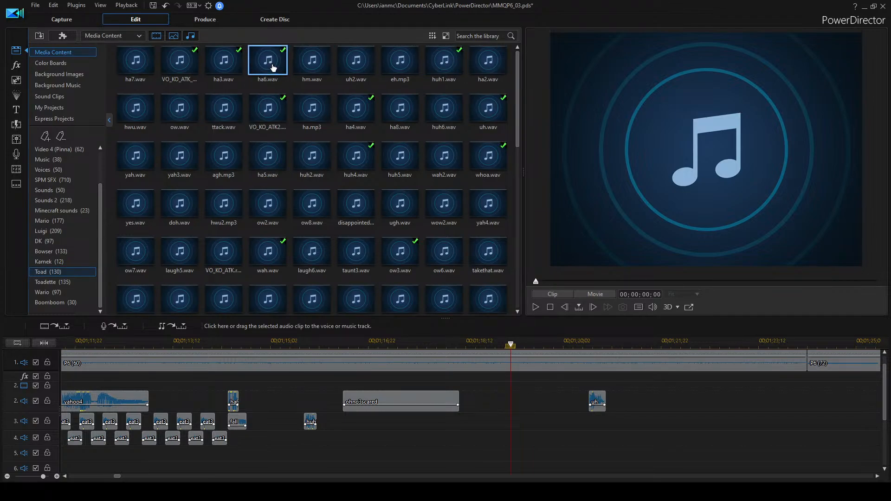
double_click(209, 70)
double_click(151, 106)
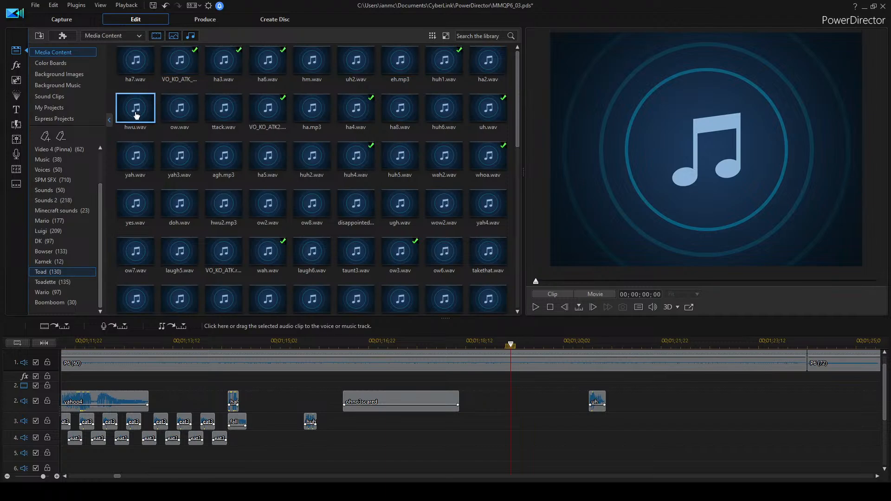
double_click(176, 156)
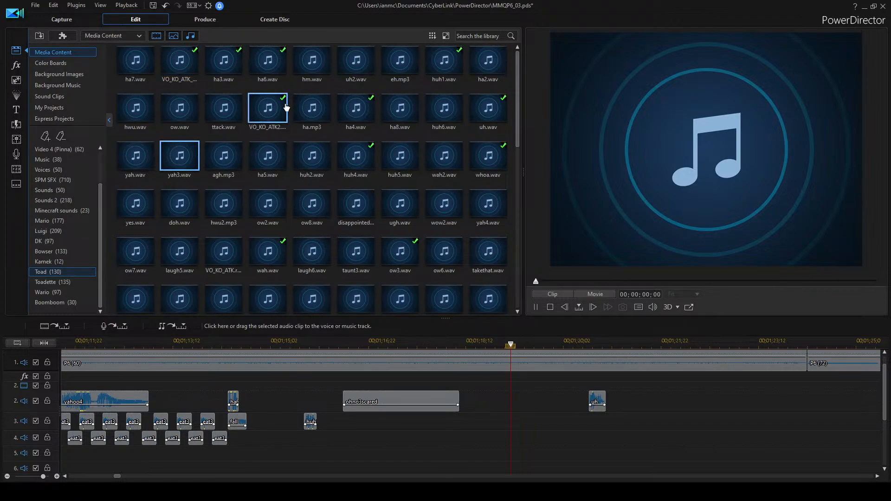
double_click(187, 115)
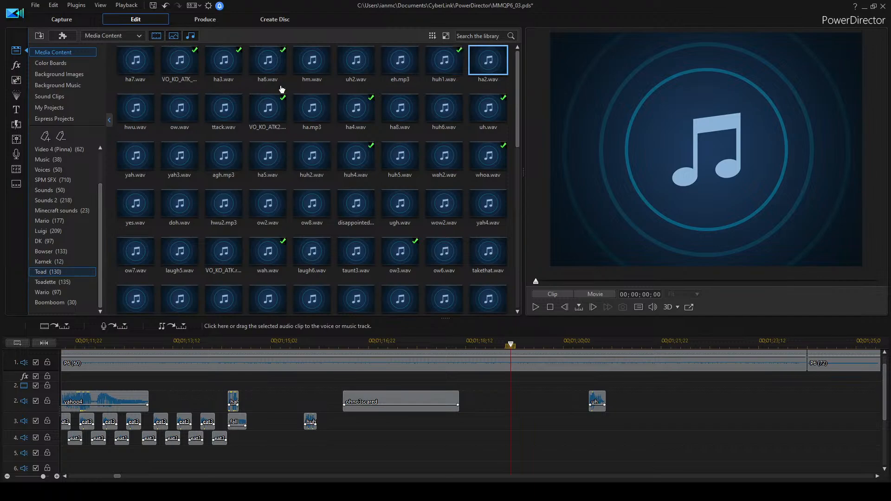
drag(380, 253, 510, 394)
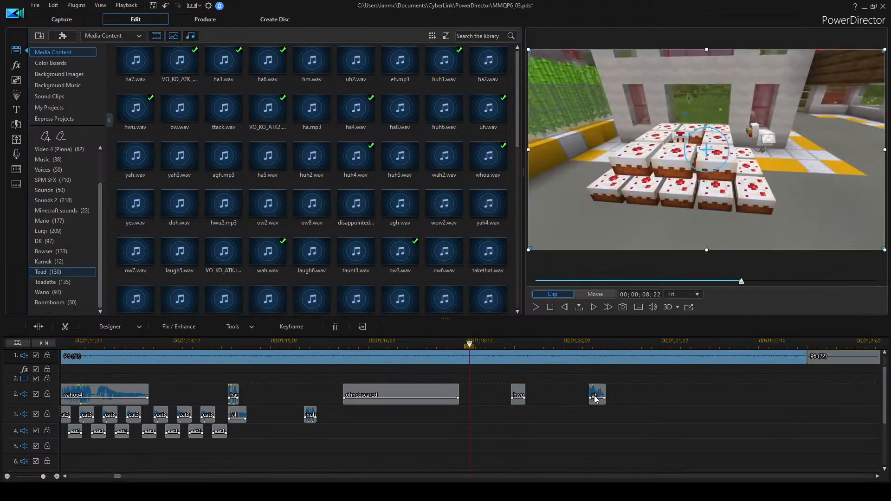
Play back the lead-in to the hwu clip and shift the clip about 12 frames later on track 2.
key(space)
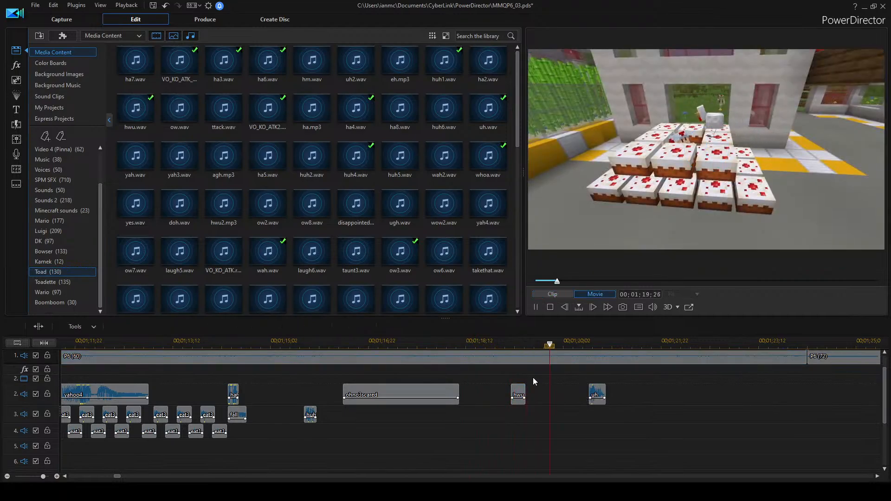
key(space)
drag(514, 391, 538, 392)
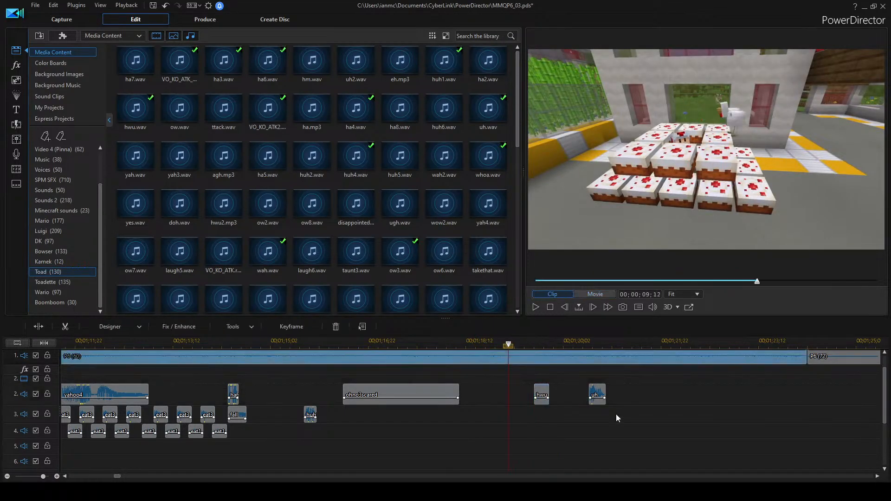
Play back the hwu and uh clips and move the uh clip on track 2 to start at about 00;01;21;00.
key(space)
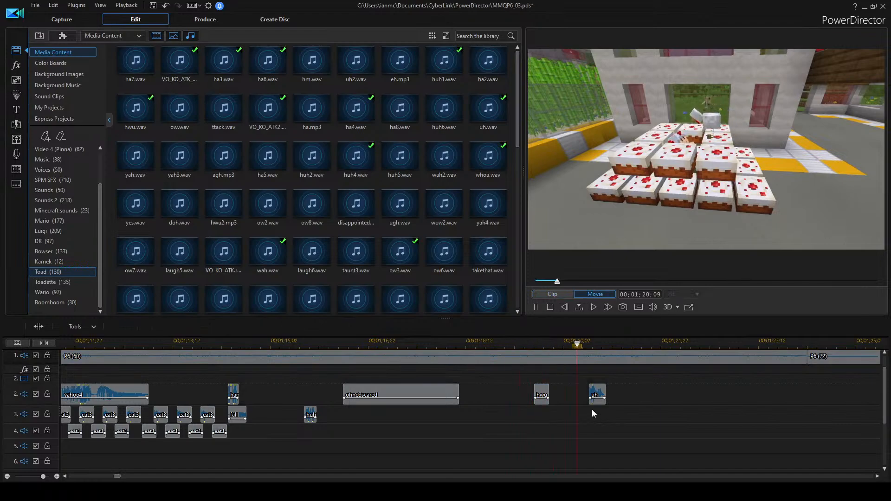
drag(596, 395, 626, 395)
click(529, 345)
click(568, 362)
Play back the cake scene from about 00;01;19;15 into the P6 (72) clip, and recheck the timing around the uh clip.
scroll(493, 422, down, 2)
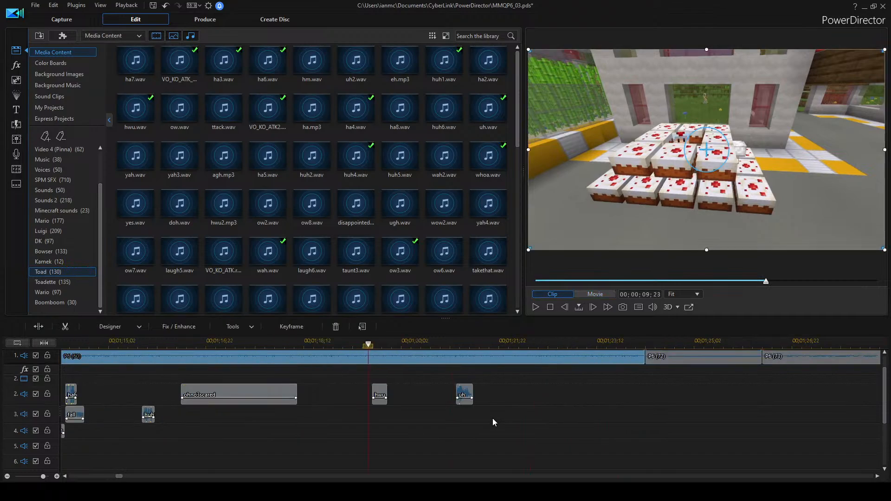
click(574, 373)
key(space)
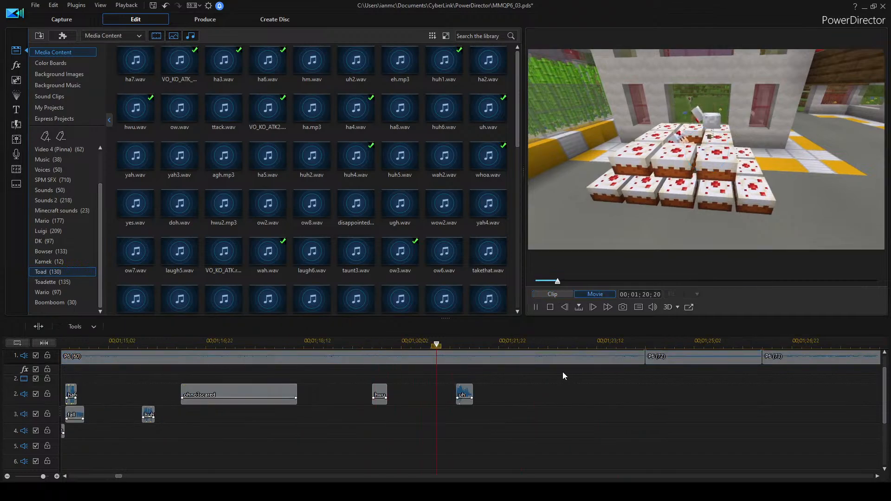
key(space)
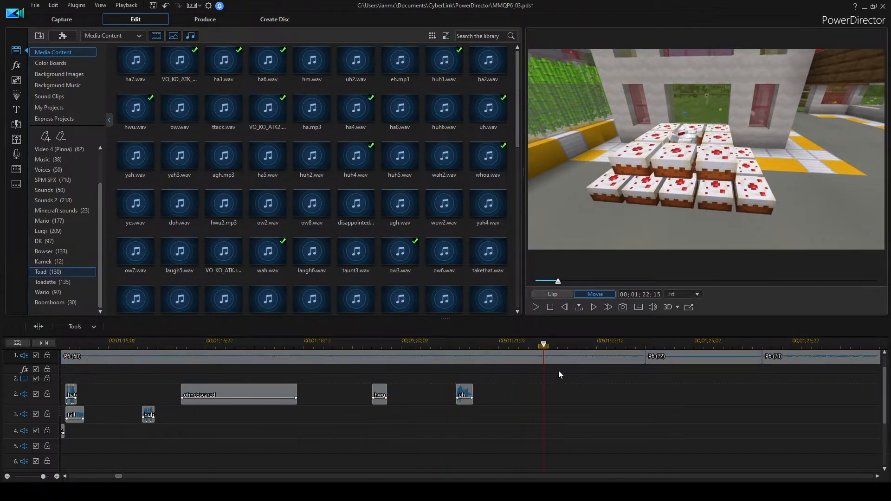
scroll(488, 364, down, 1)
key(space)
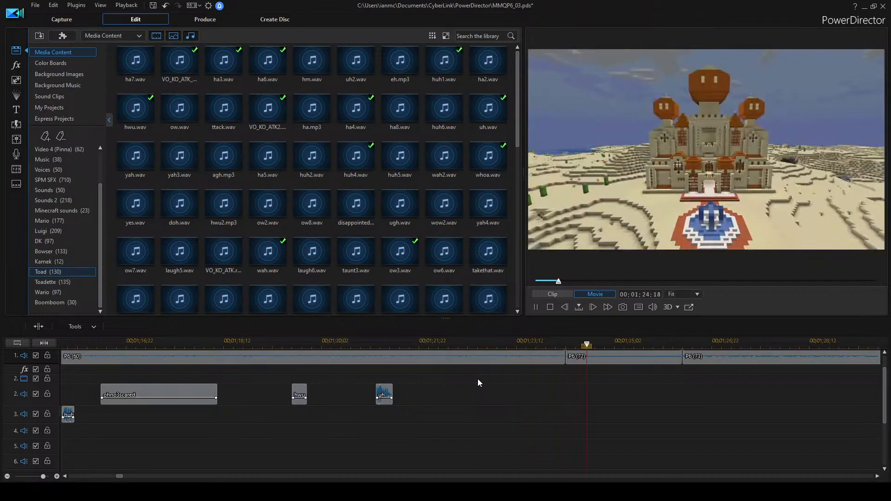
key(space)
scroll(565, 414, up, 1)
key(space)
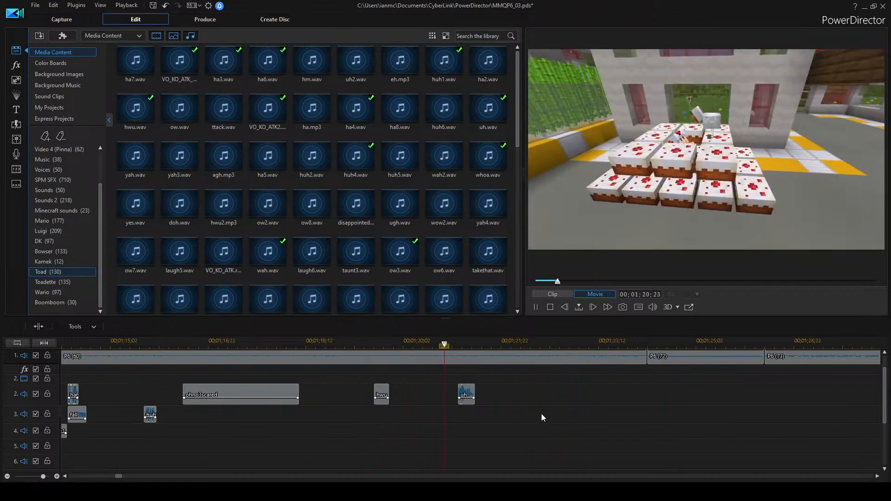
key(space)
Shift the uh clip about seven frames earlier on track 2 and play back from 00;01;20;06 to check its timing.
click(464, 396)
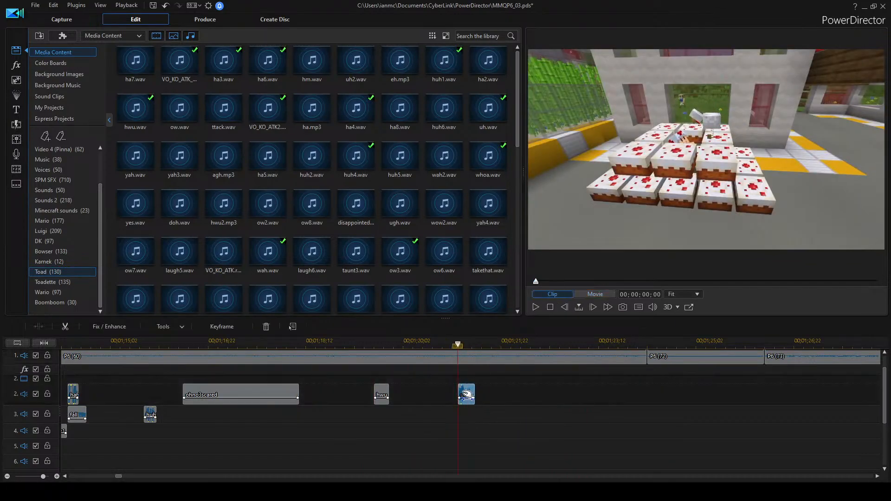
key(space)
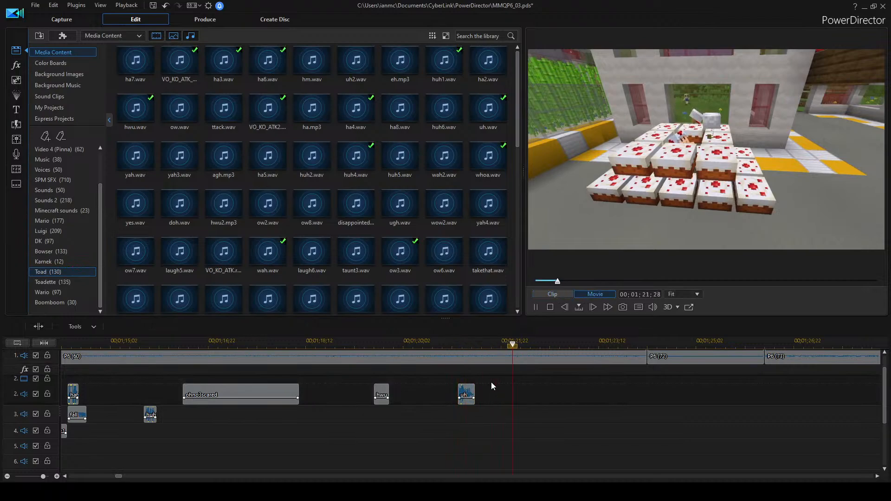
drag(466, 394, 453, 394)
click(411, 340)
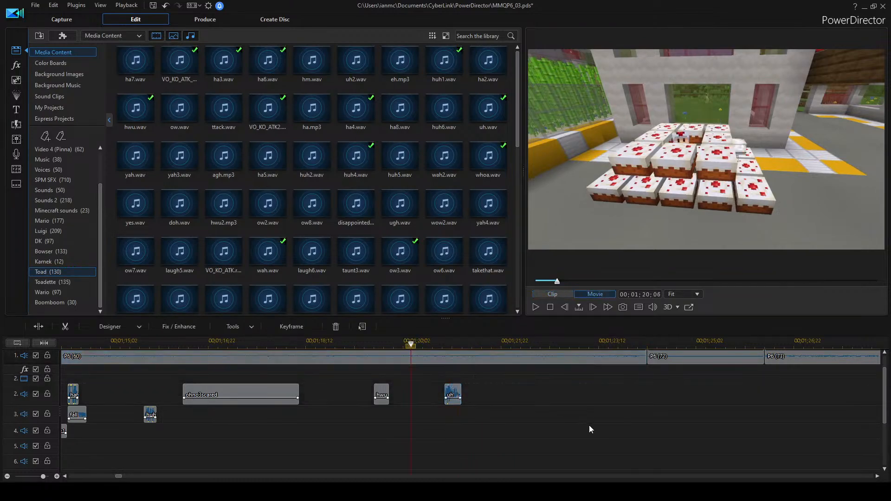
key(space)
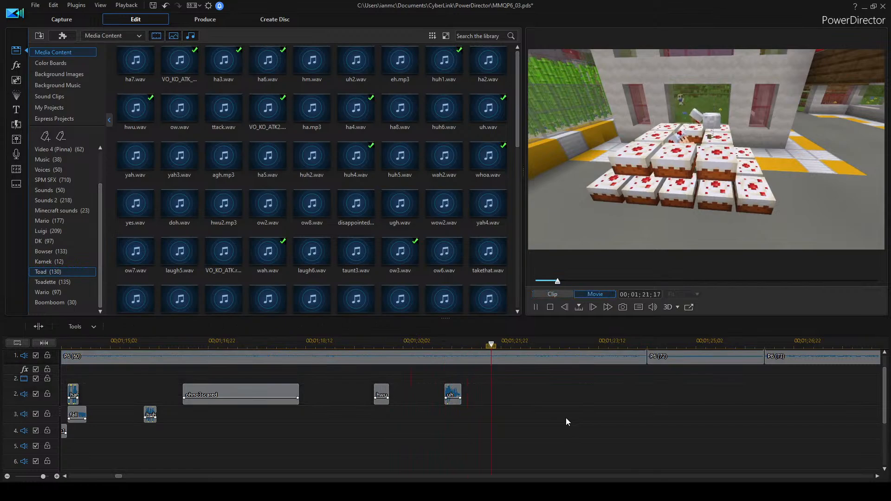
key(space)
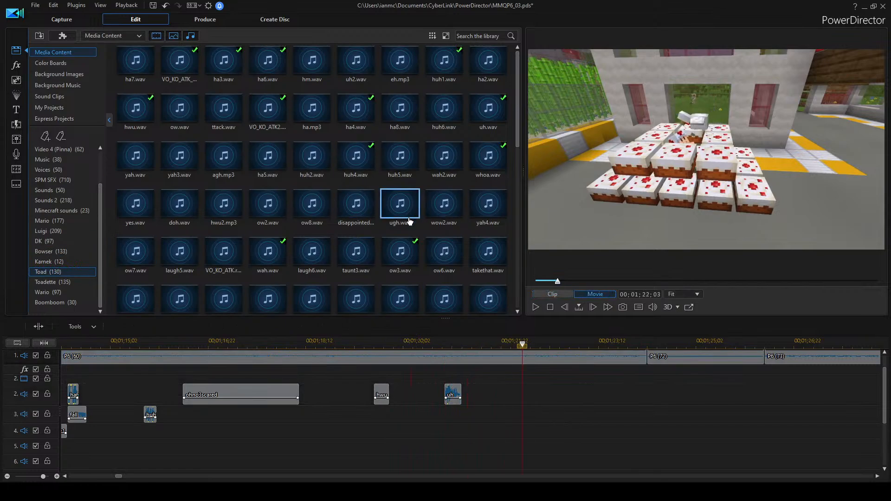
Audition the wow2 clip, add it to track 2 and, after playback, adjust it to start at about 00;01;22;23.
click(436, 205)
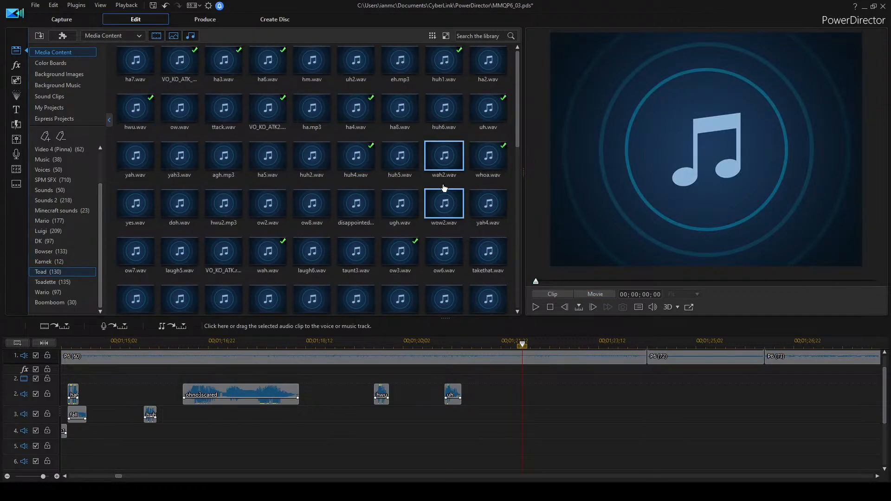
double_click(440, 205)
drag(514, 398, 518, 397)
click(488, 354)
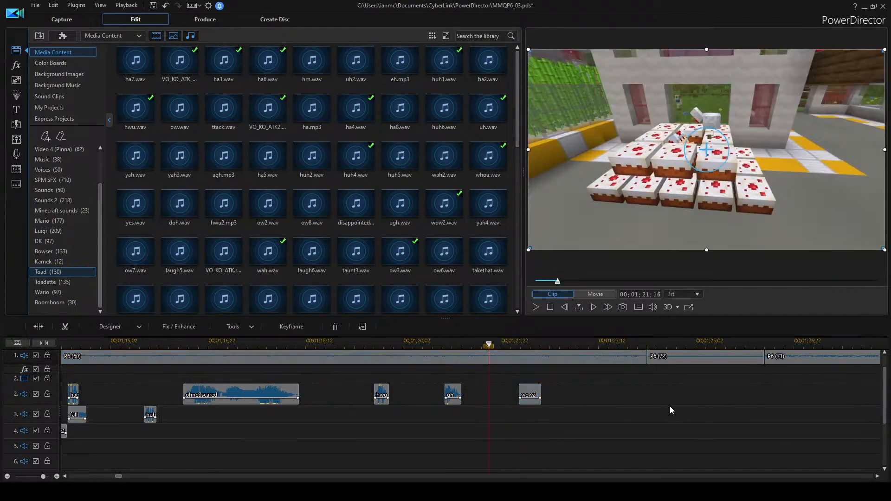
key(space)
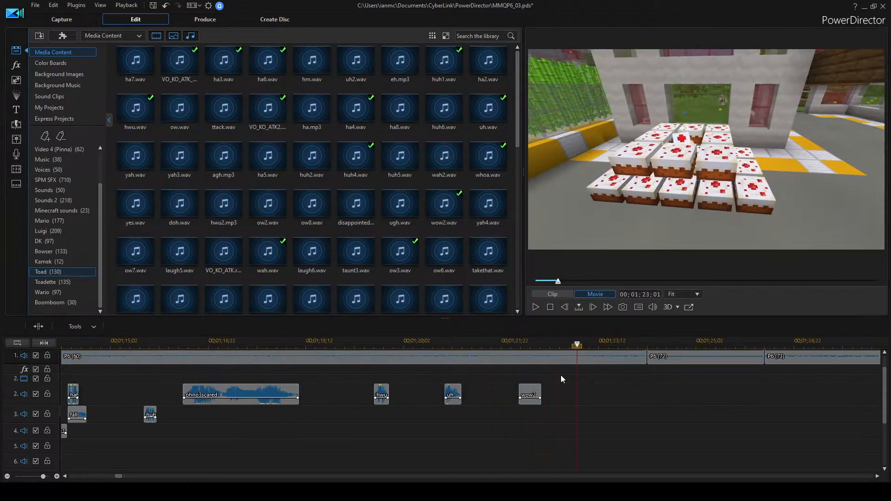
drag(529, 394, 571, 394)
Audition more Toad clips and place the VO_KO_ATK.r clip on track 2 at about 00;01;21;24, between the uh and wow2 clips.
click(513, 355)
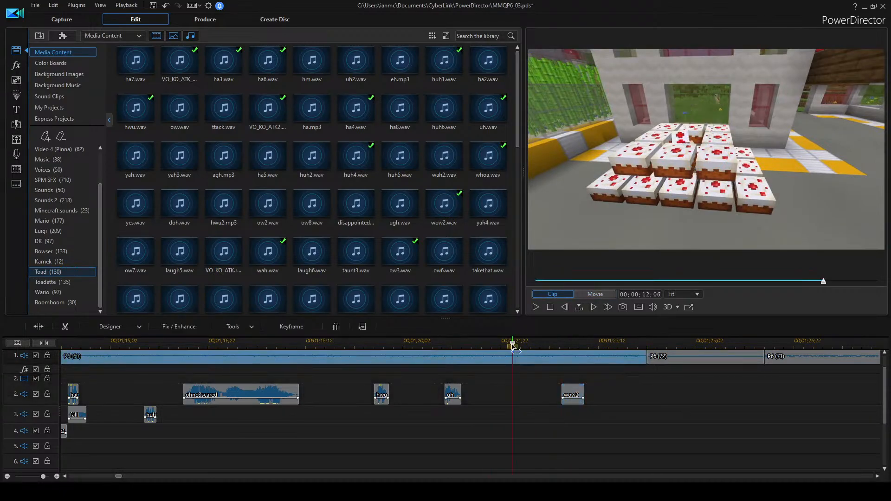
click(399, 83)
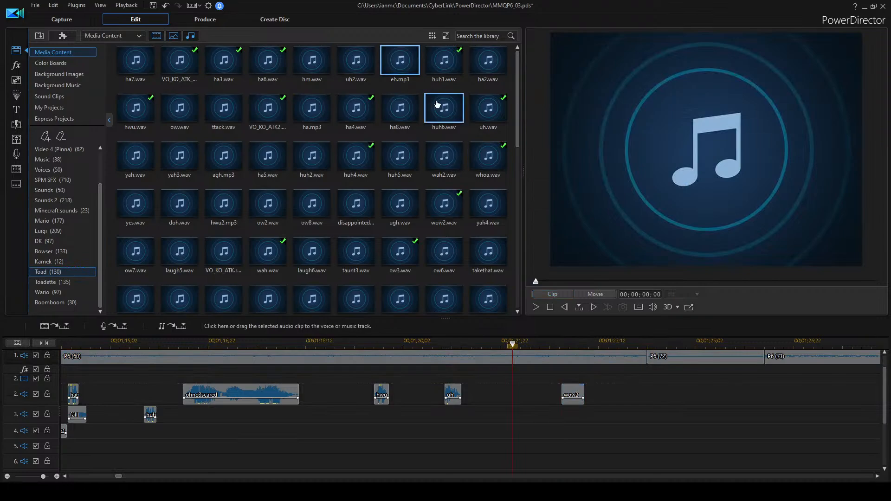
click(271, 155)
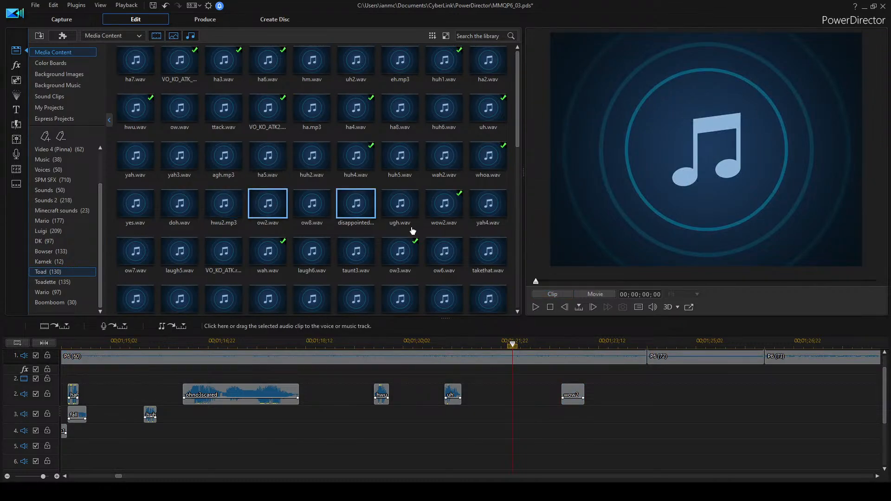
click(224, 251)
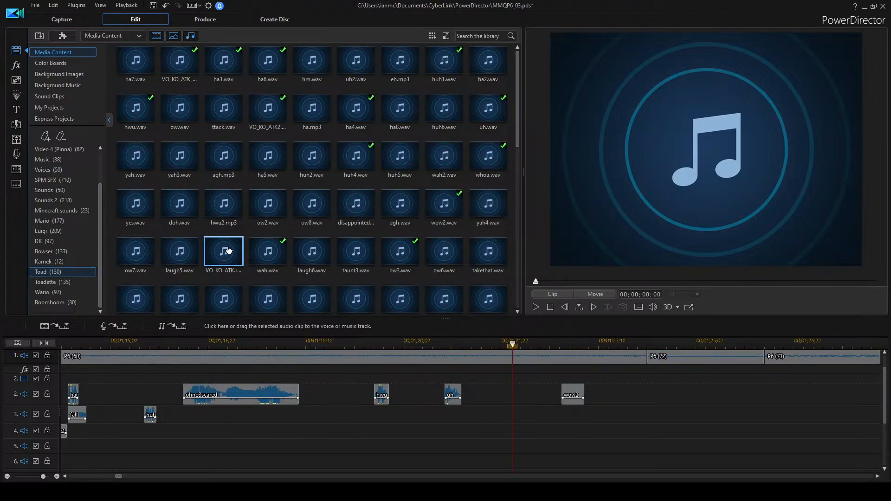
drag(504, 395, 505, 396)
click(483, 356)
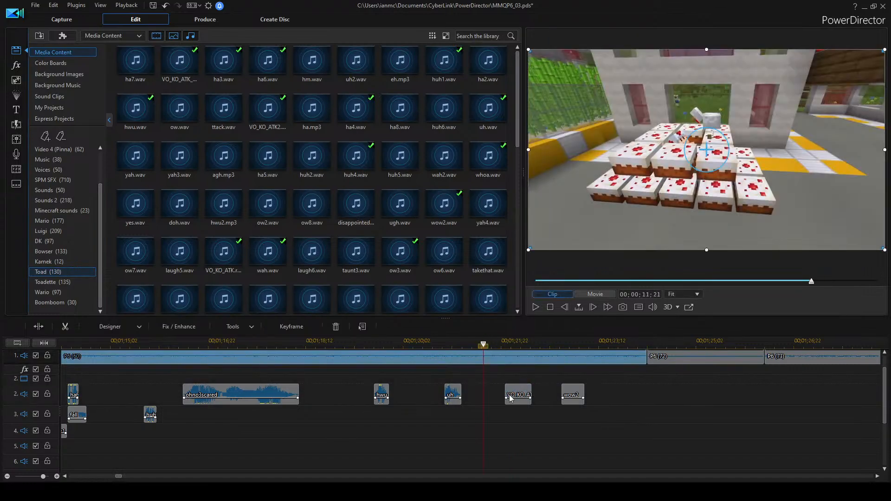
Play back the new clips, move wow2 to start at about 00;01;22;16 and shift the VO_KO_ATK.r clip about two frames earlier.
click(524, 430)
key(space)
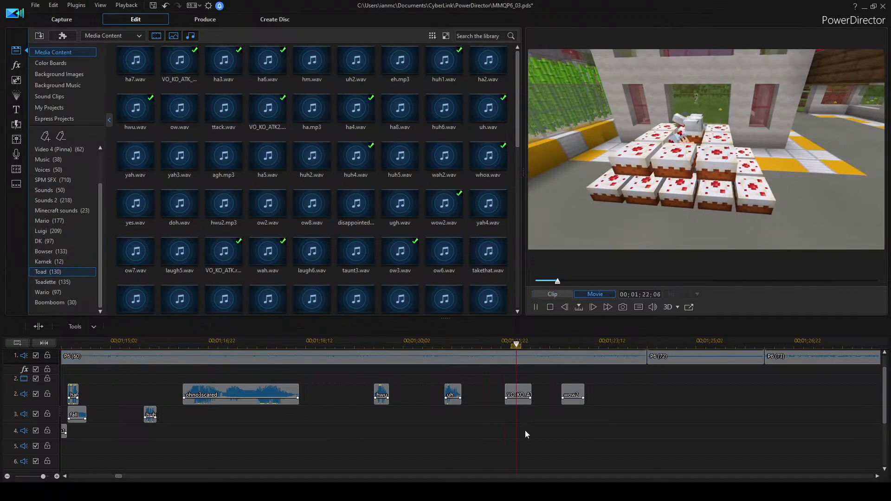
drag(574, 394, 515, 390)
click(519, 395)
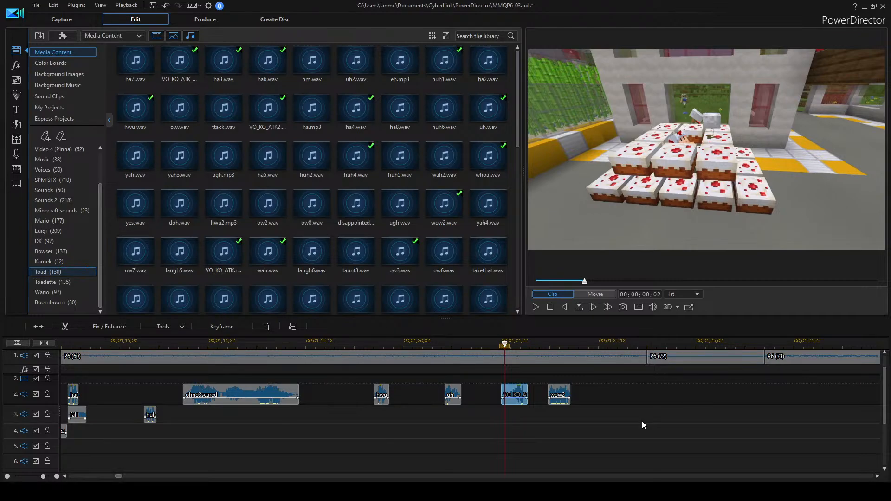
scroll(643, 420, up, 2)
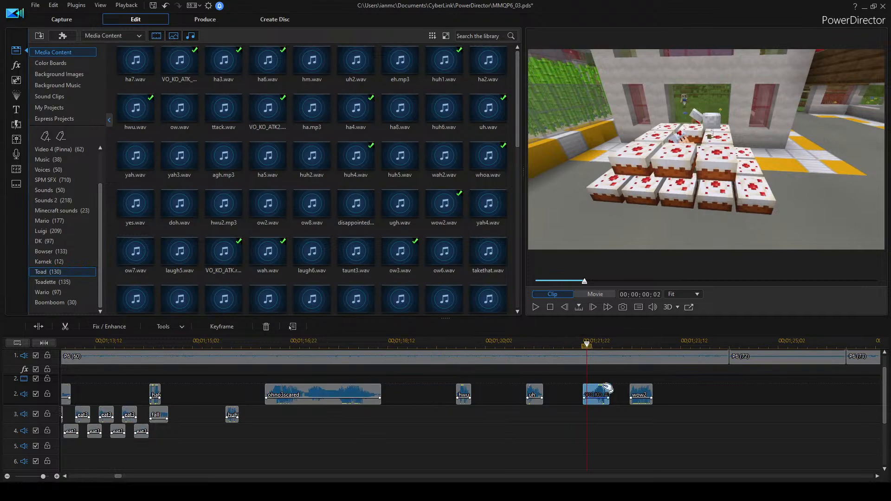
scroll(603, 394, down, 5)
scroll(207, 367, up, 1)
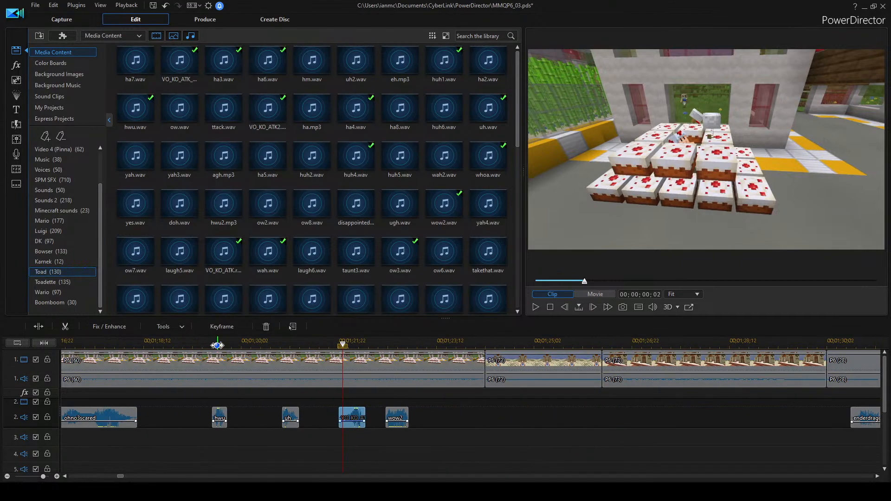
Play back the cake scene from just before the hwu clip to check the VO_KO_ATK.r and wow2 timing.
click(216, 346)
key(space)
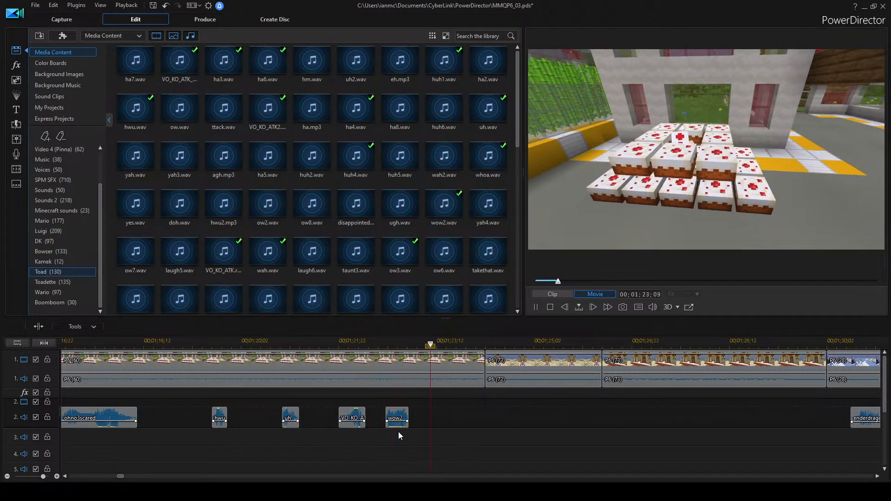
key(space)
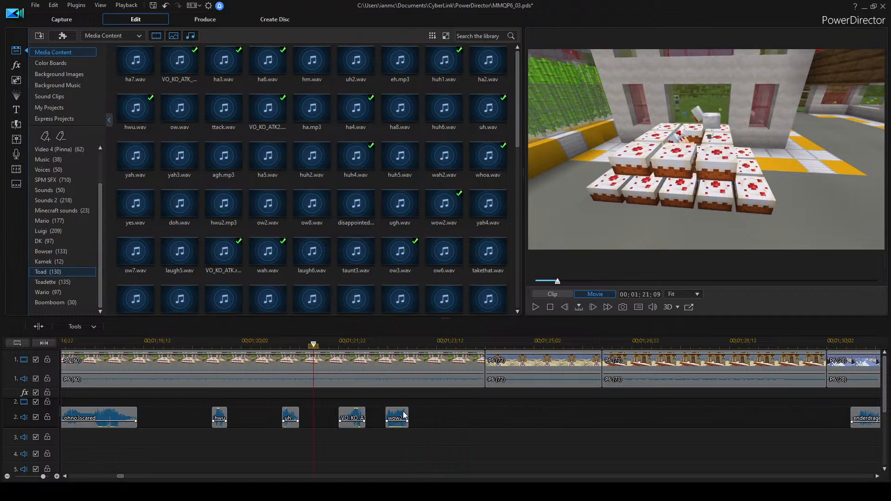
key(space)
key(space)
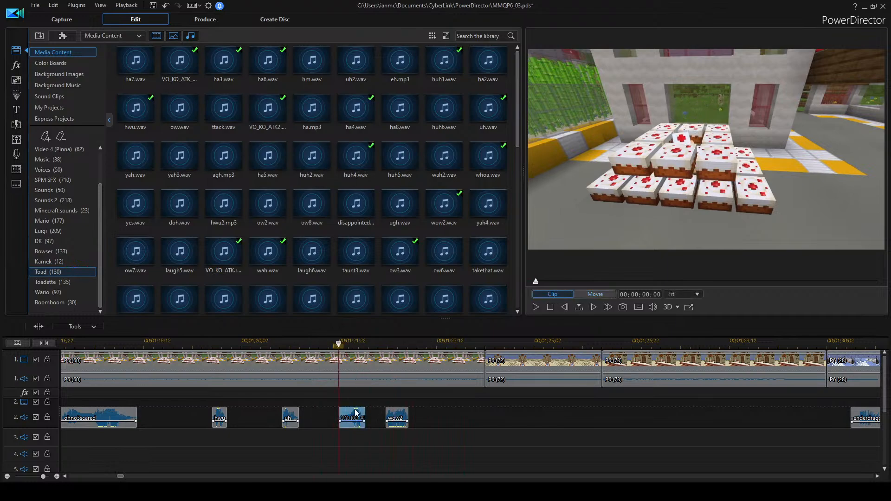
Replace the VO_KO_ATK.r clip with hm.wav on track 3 at about 00;01;21;24 and play back the result.
click(313, 58)
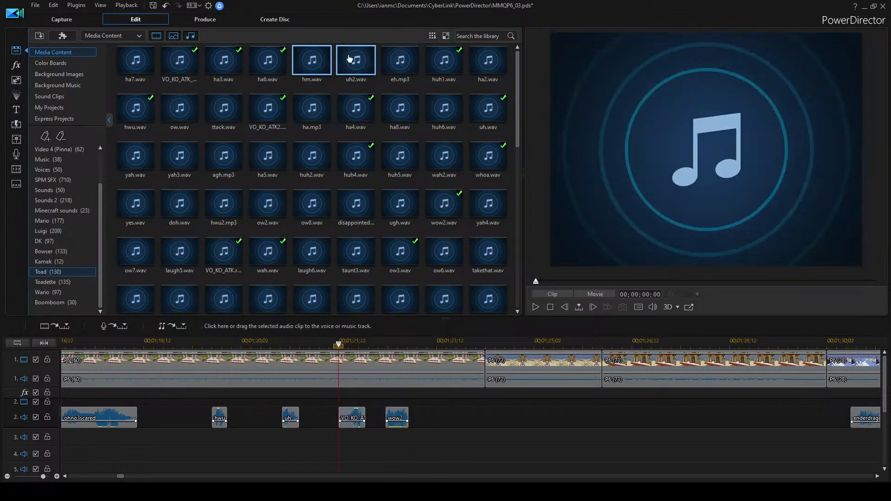
drag(351, 59, 347, 397)
drag(342, 432, 343, 434)
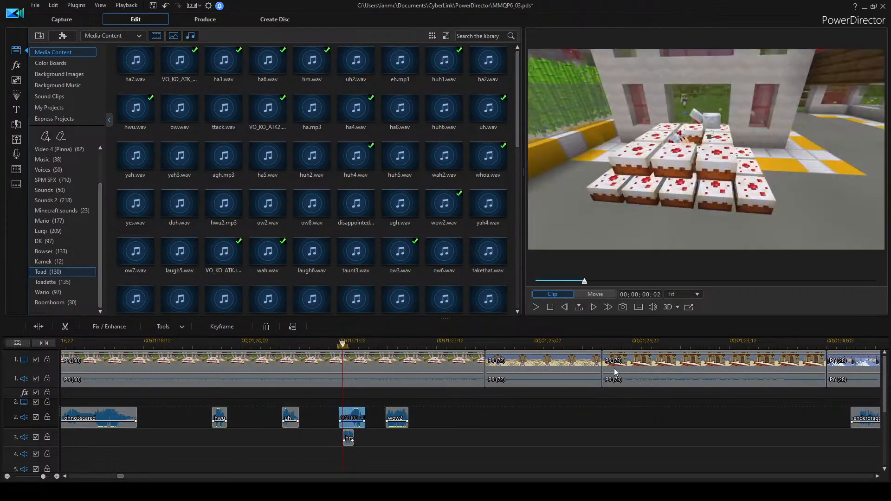
key(space)
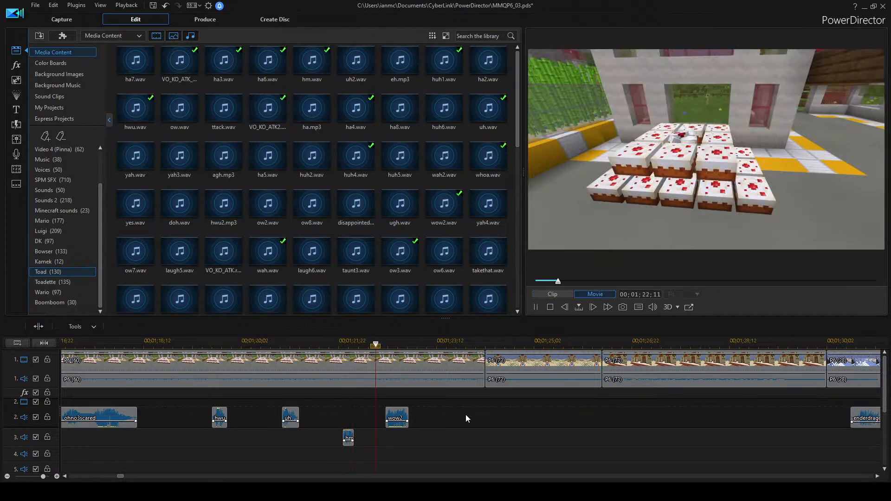
key(space)
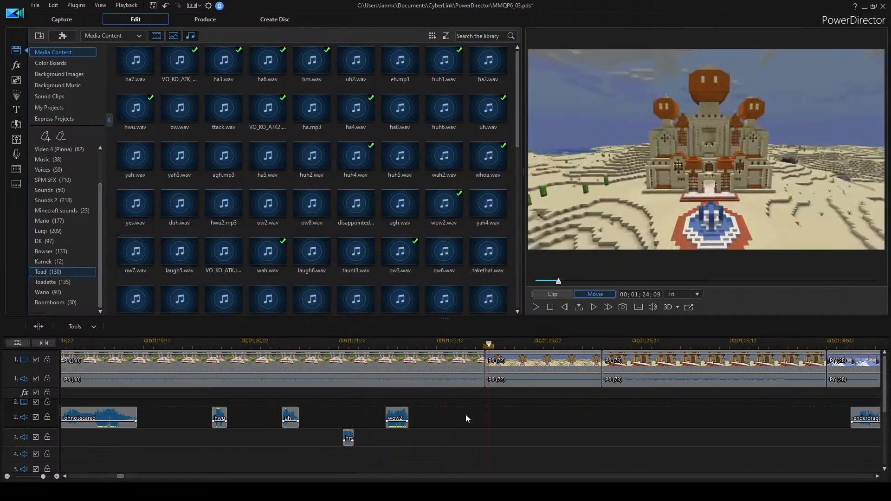
Audition more Toad clips and place the disappointed clip on track 2 at about 00;01;23;19, after wow2.
double_click(230, 209)
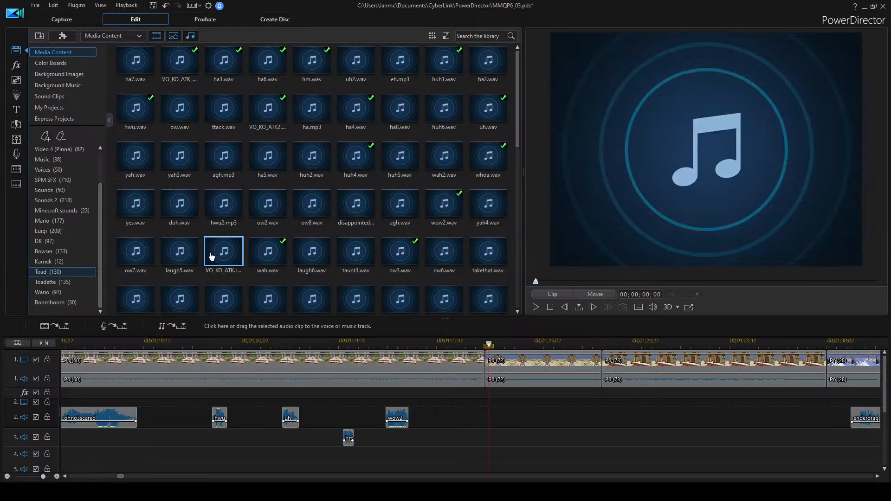
scroll(394, 237, down, 3)
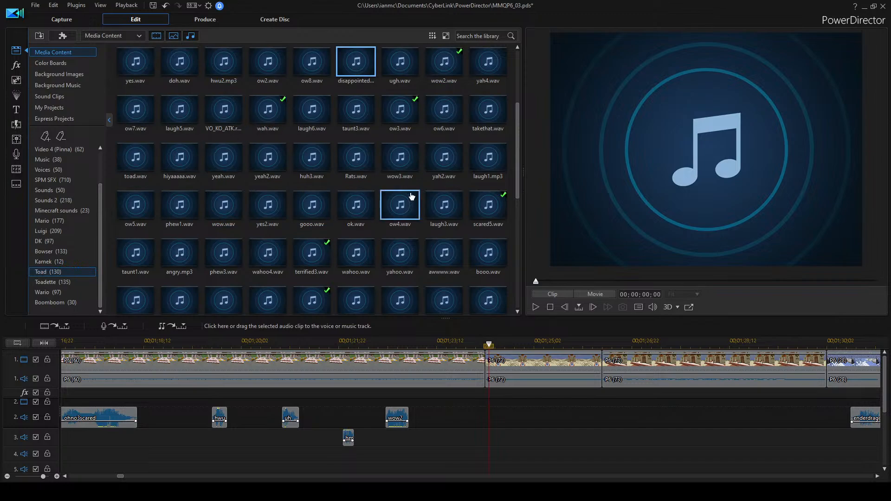
click(361, 158)
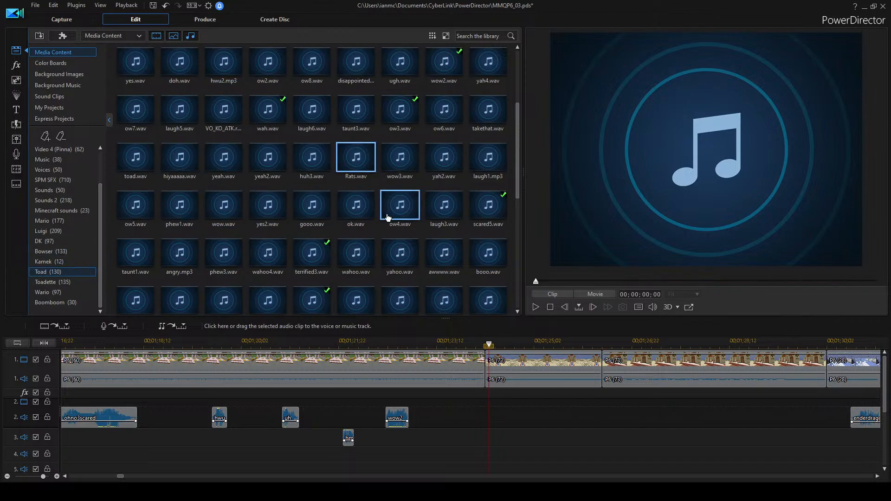
scroll(441, 248, up, 3)
scroll(472, 234, down, 3)
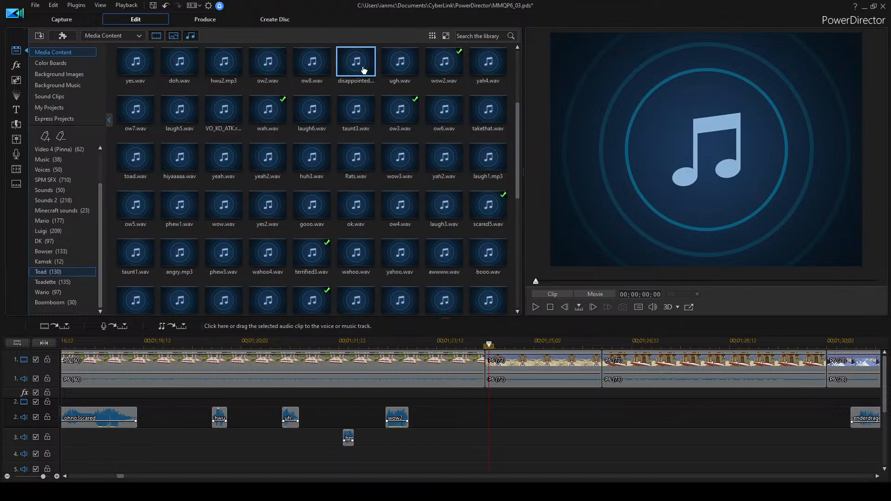
drag(454, 416, 454, 417)
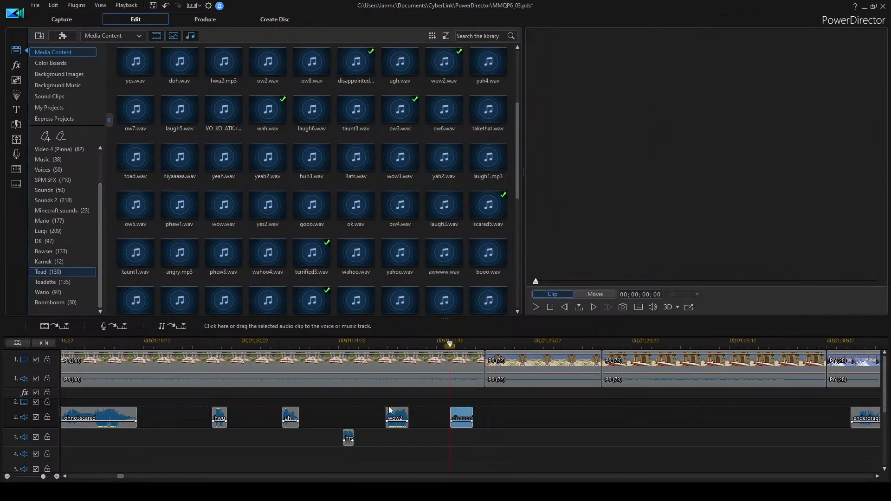
Play back the scene from 00;01;17;22 to check which moments still need sounds.
click(104, 344)
click(200, 427)
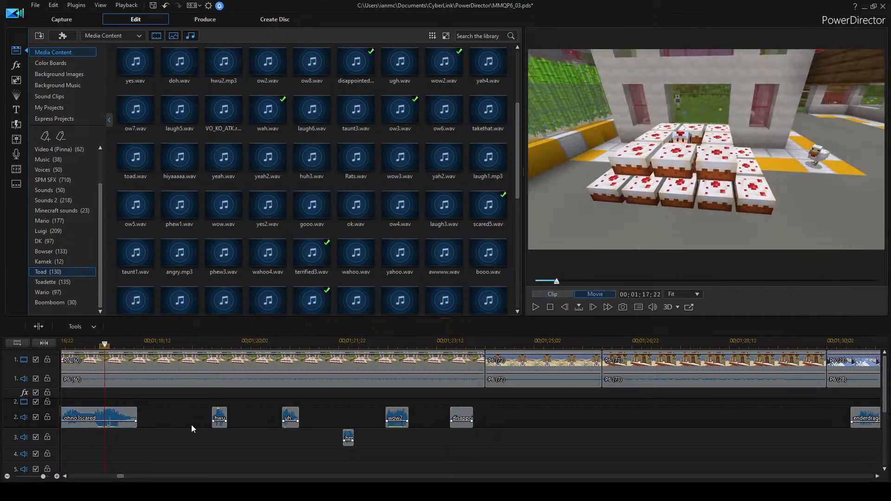
key(space)
scroll(167, 414, up, 2)
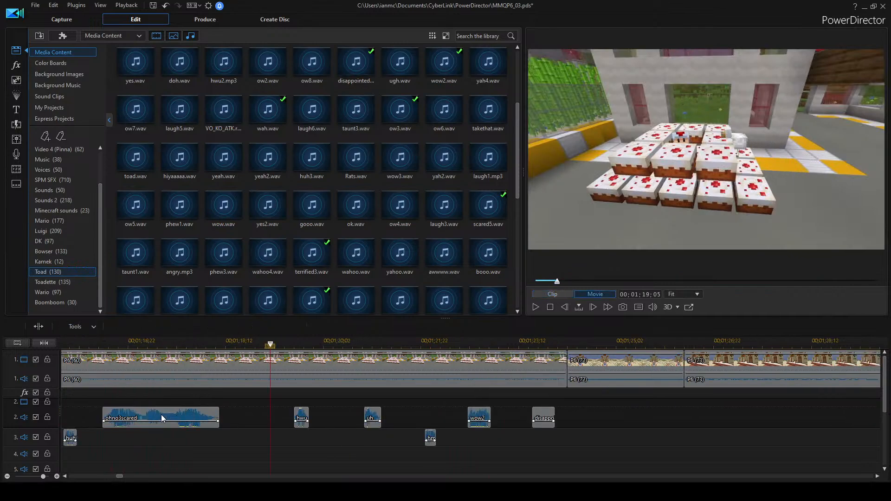
Search the Minecraft sounds for "chi", audition the chicken clips and add chicken_say2 to track 3 at about 00;01;18;17.
click(58, 211)
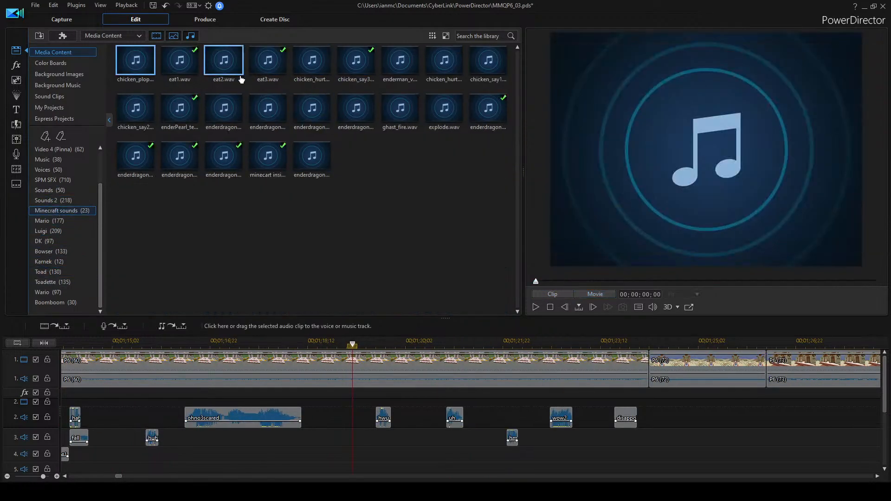
click(361, 60)
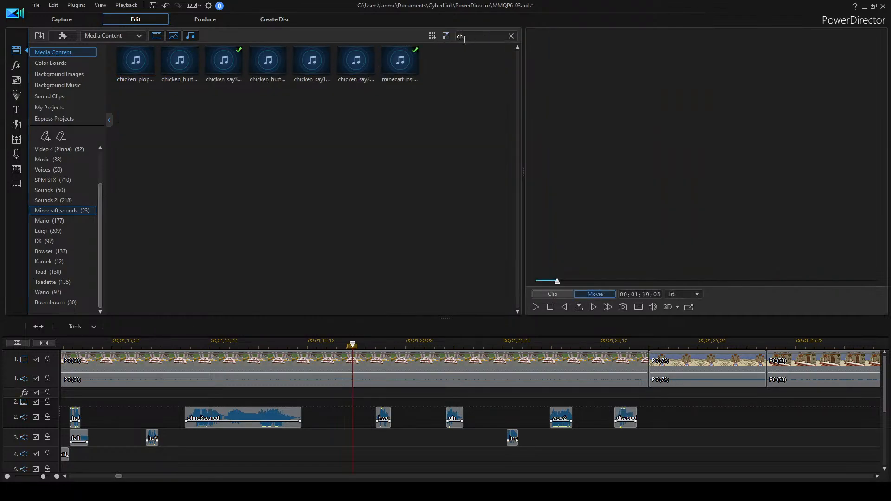
text(hi)
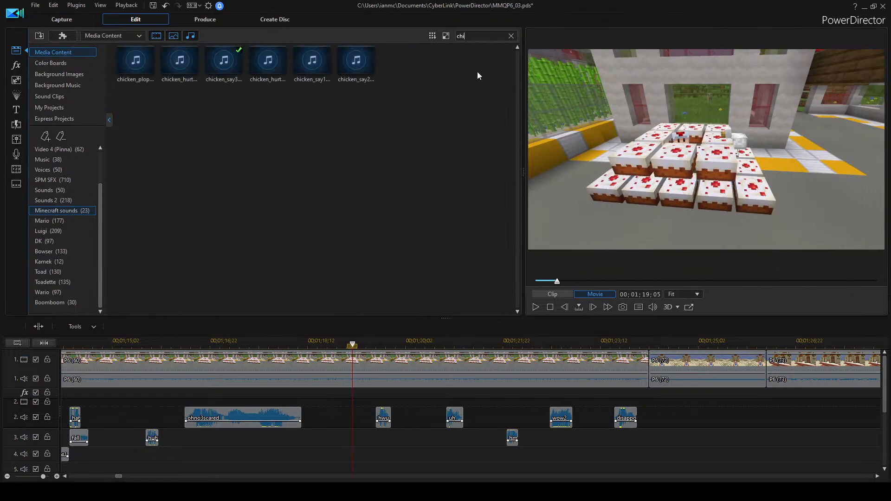
click(309, 61)
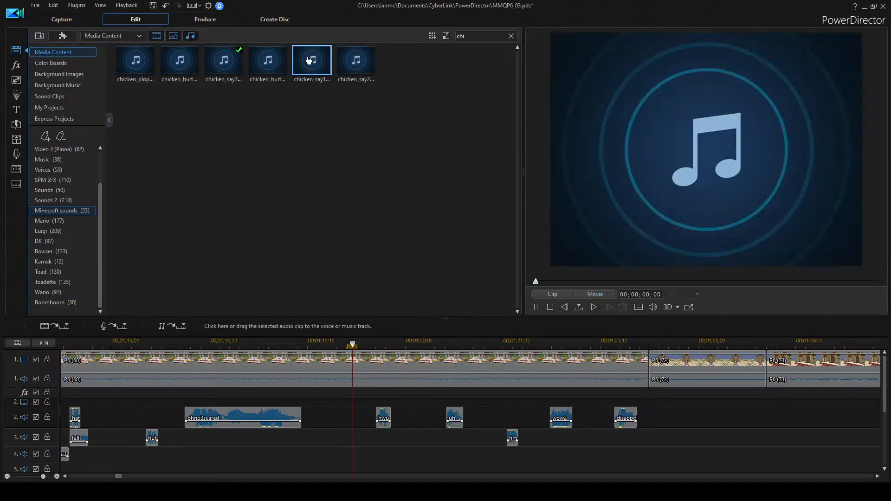
double_click(356, 64)
drag(356, 62, 319, 439)
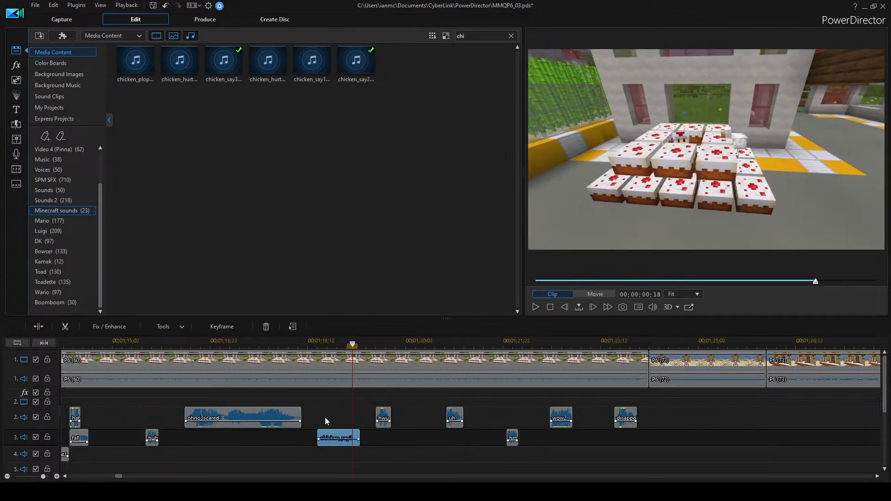
Play back from 00;01;17;24 to check the chicken_say2 timing and find the spot for another chicken sound.
click(272, 343)
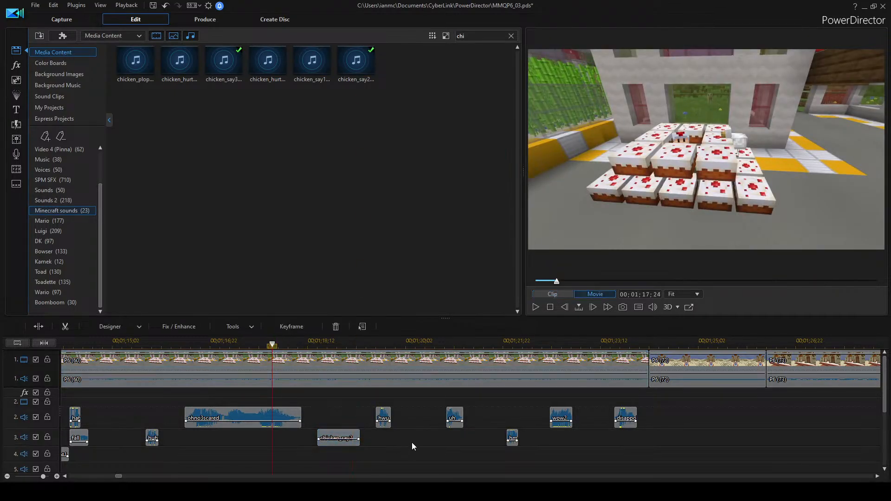
key(space)
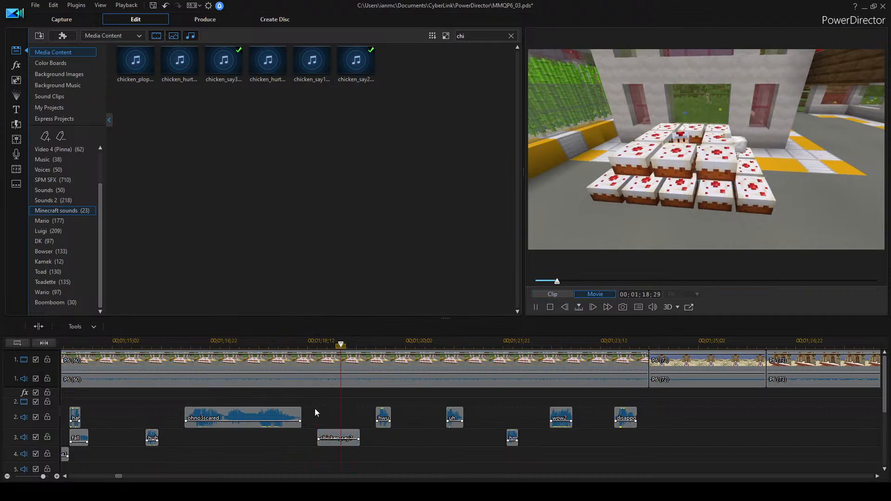
key(space)
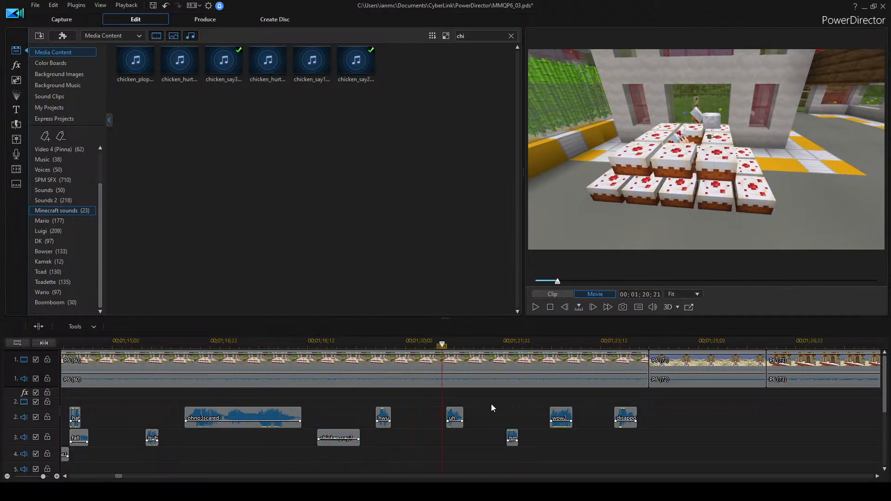
key(space)
key(space)
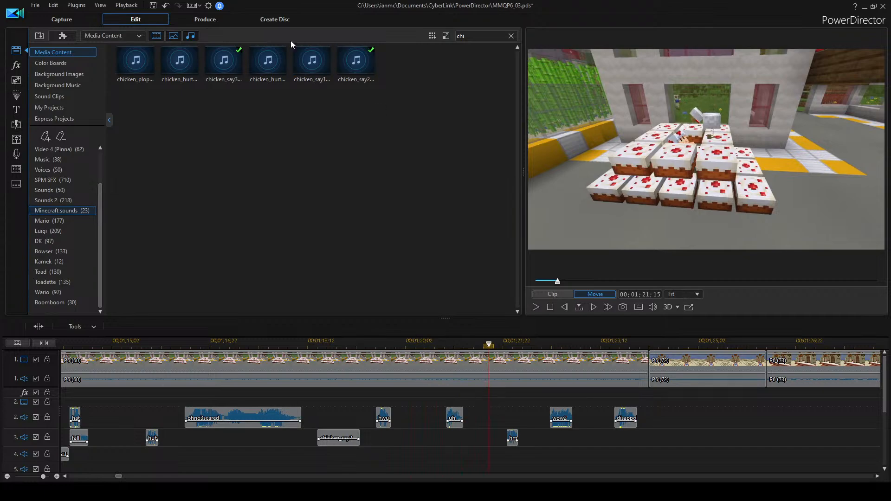
Add the chicken_say1 clip to track 2 at about 00;01;21;04, right after the uh clip, and play it back.
click(311, 60)
drag(312, 60, 470, 420)
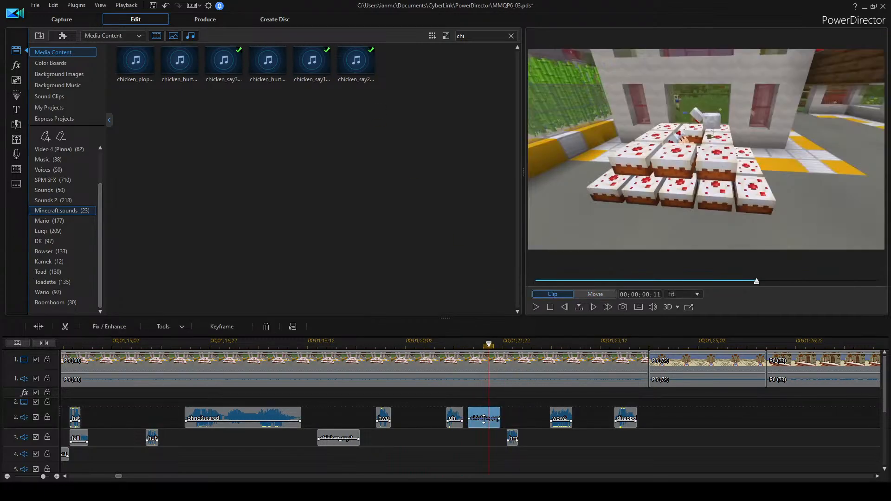
click(439, 343)
key(space)
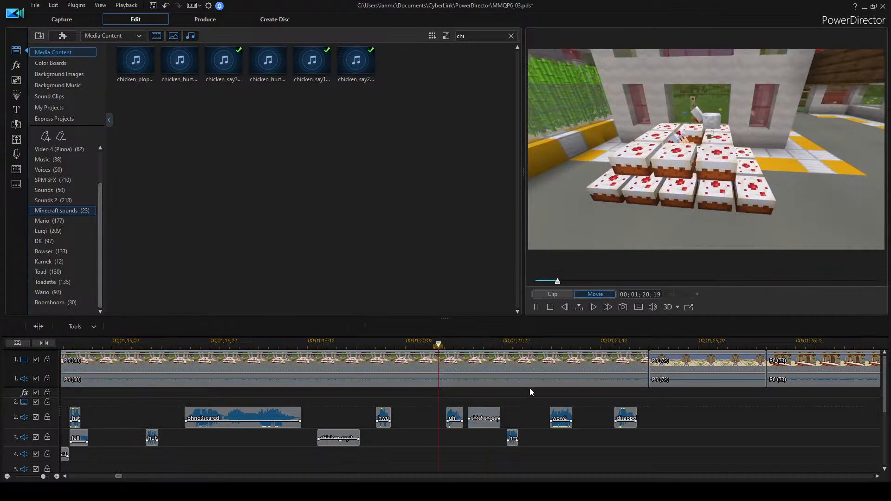
key(space)
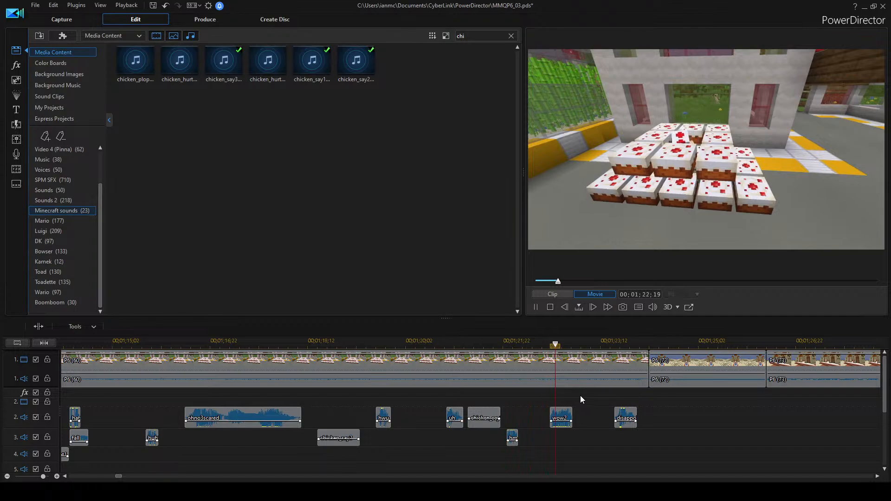
Shift the wow2 clip about two frames earlier on track 2 and play back the end of the scene.
click(560, 416)
drag(560, 417, 557, 417)
click(534, 344)
click(651, 433)
key(space)
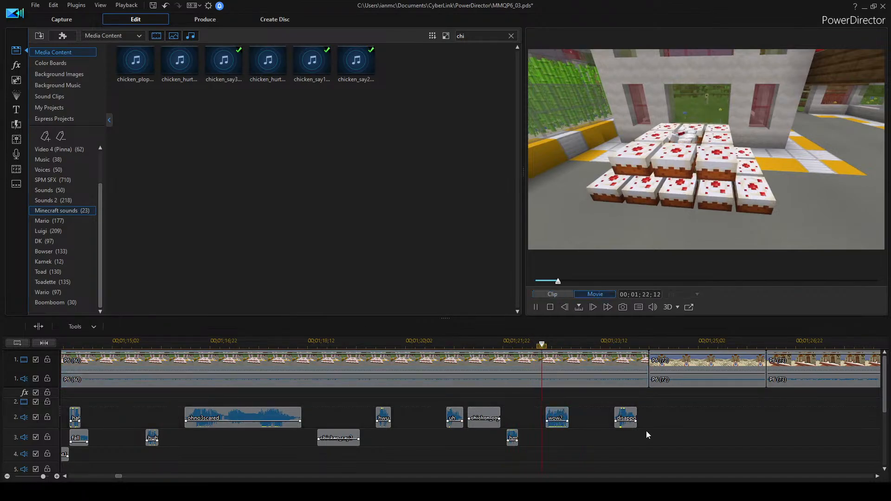
key(space)
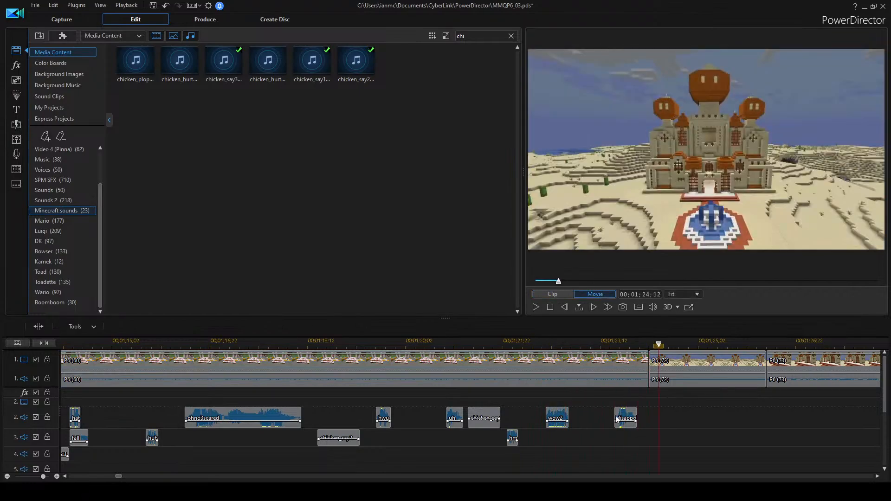
Play back the chicken and Toad sounds from 00;01;18;00 and locate the start of the uh clip.
click(285, 338)
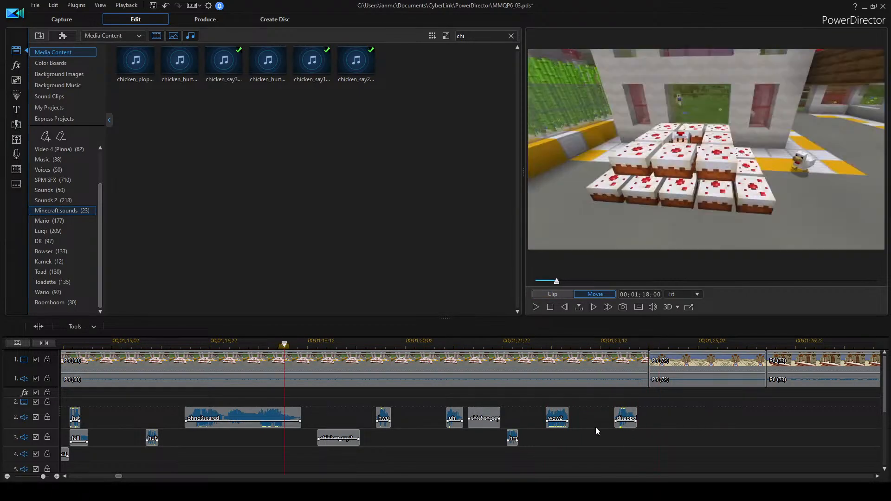
key(space)
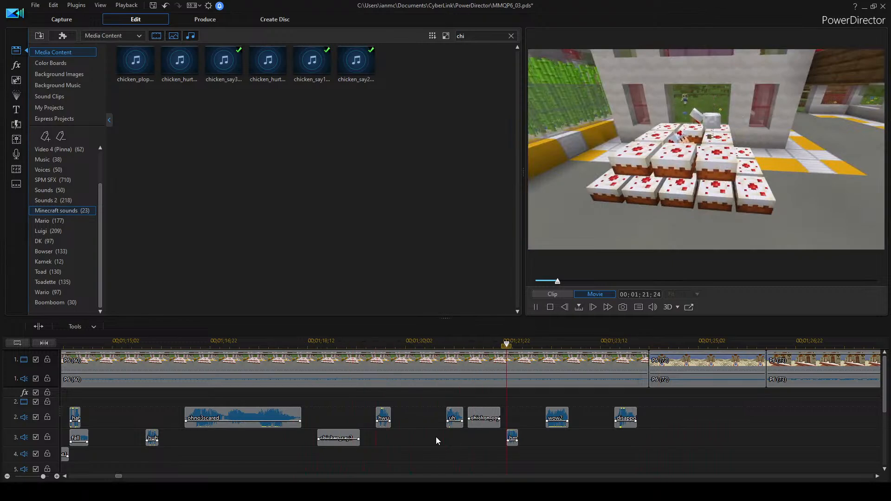
click(434, 342)
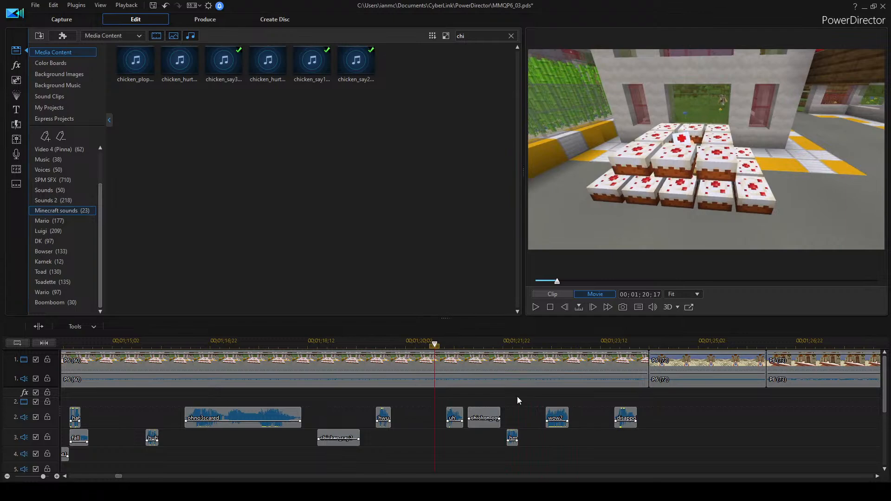
click(455, 413)
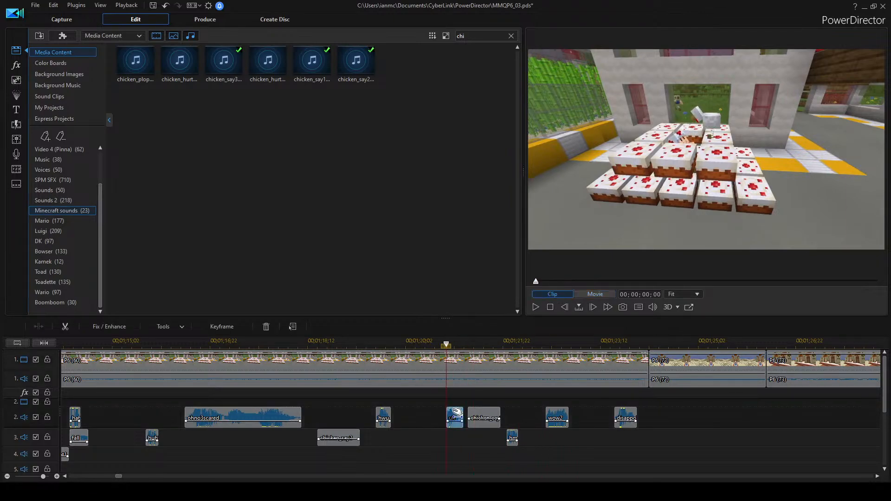
Play back the whole cake scene from the scared5 clip at its beginning to review all the sound effects.
scroll(160, 391, up, 3)
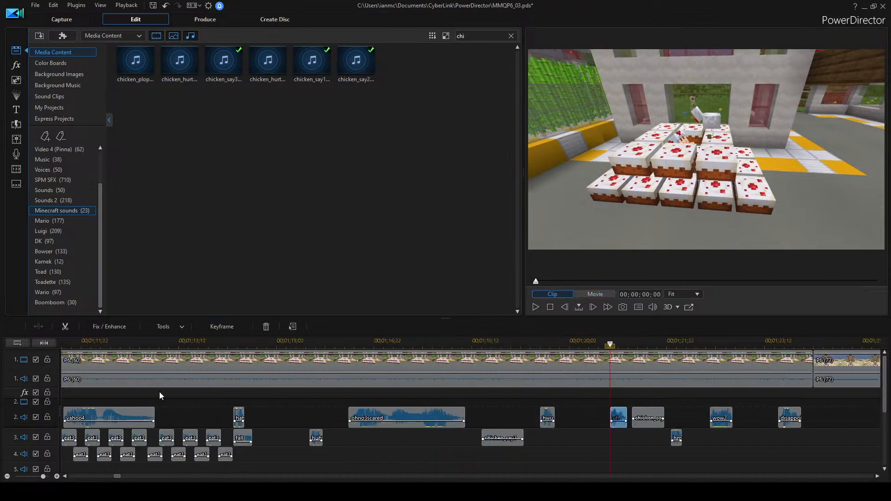
scroll(160, 391, up, 5)
click(237, 418)
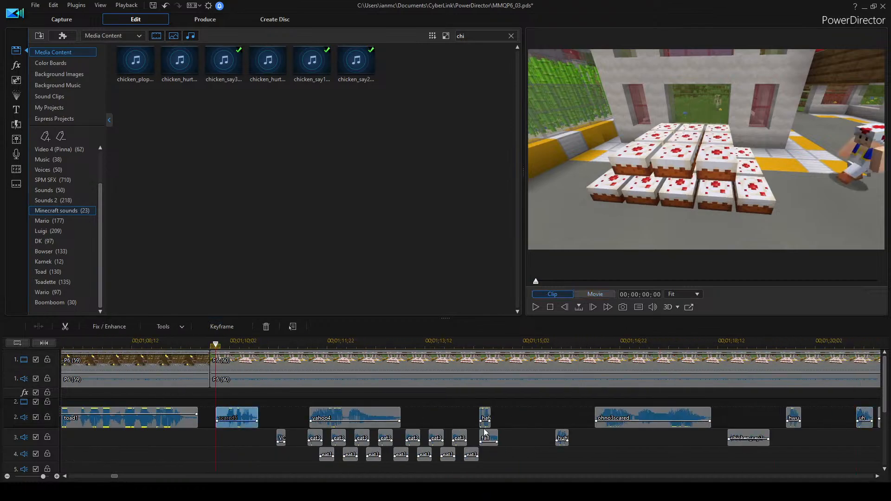
click(464, 406)
key(space)
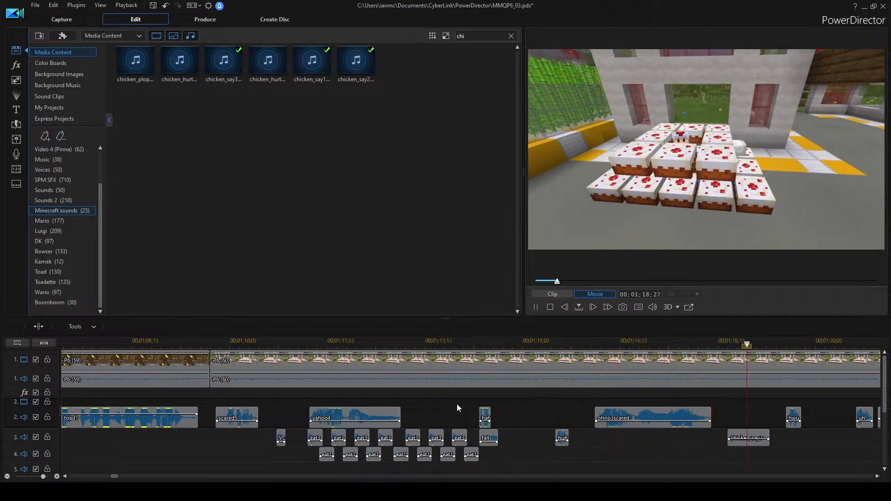
Copy the chicken_say2 clip on track 3 and paste the copy earlier on that track, beneath the ohno3scared clip.
click(536, 342)
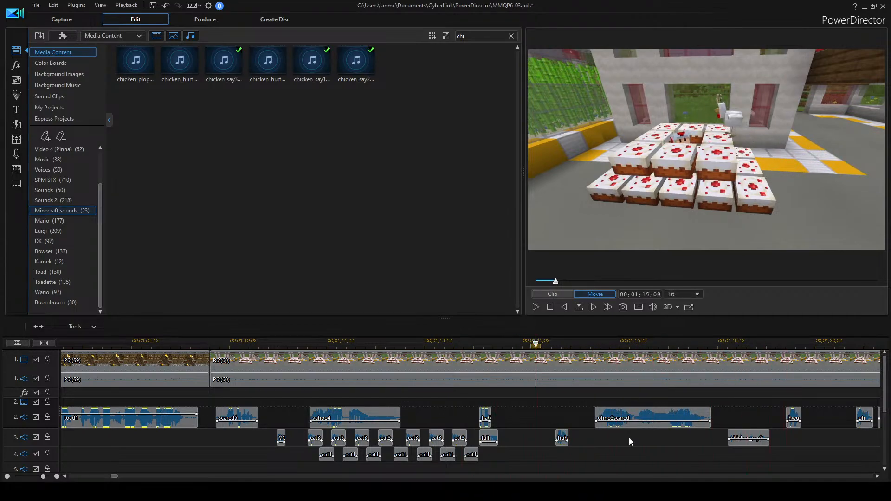
click(491, 344)
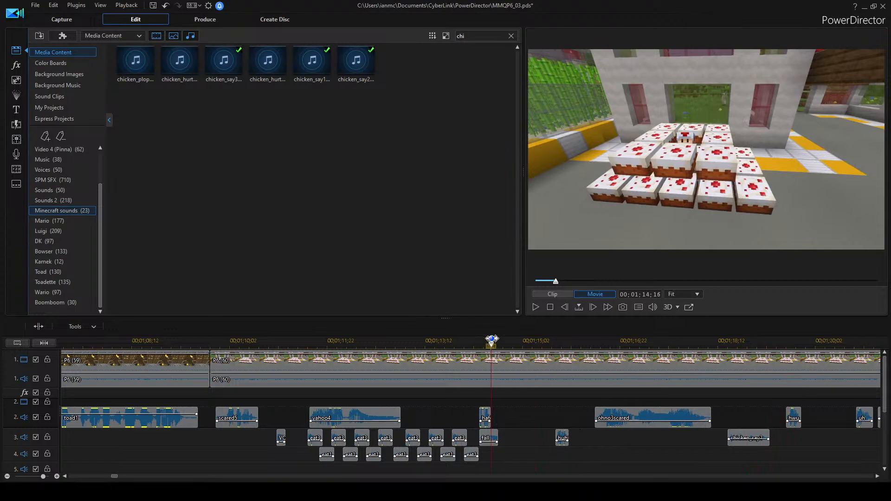
click(745, 434)
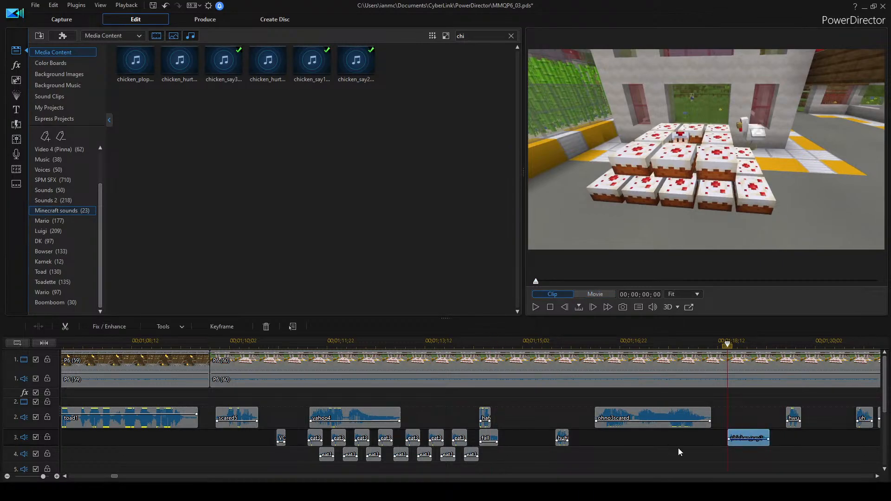
click(475, 356)
click(521, 434)
key(space)
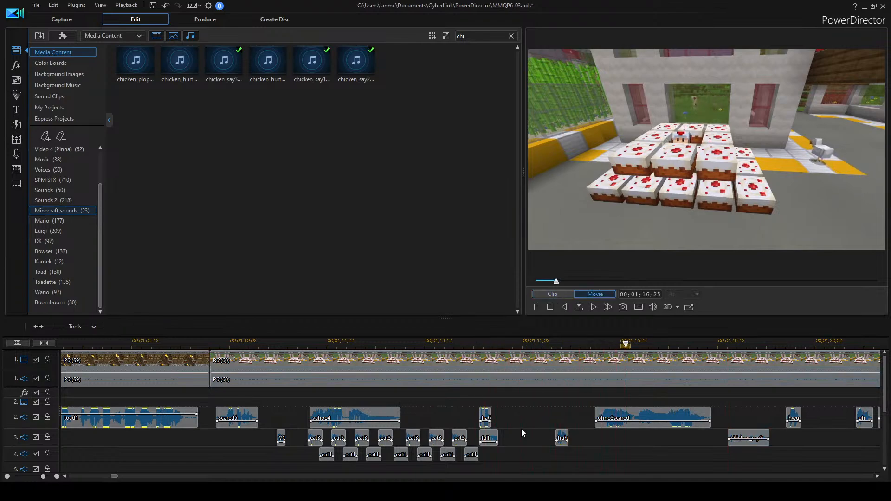
key(space)
click(698, 439)
key(ctrl+v)
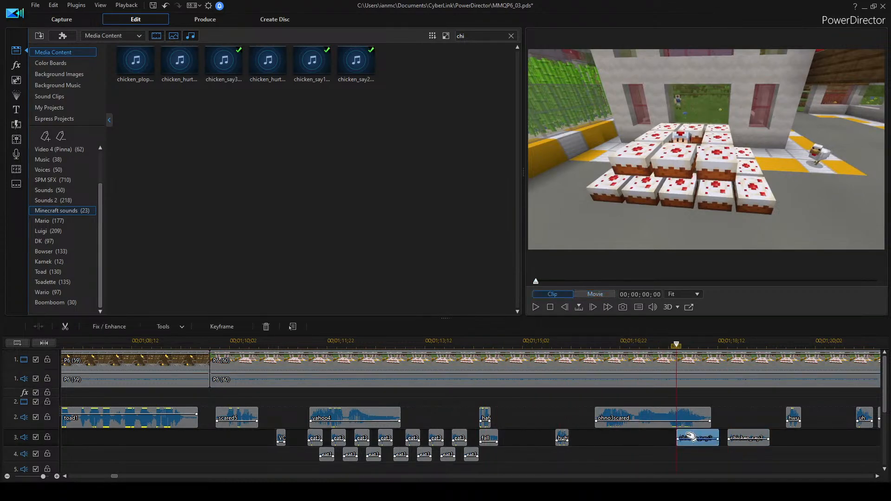
Move the pasted chicken clip to about 00;01;17;12, trim it to about four frames and check it in playback.
drag(689, 438, 672, 443)
click(639, 346)
click(713, 425)
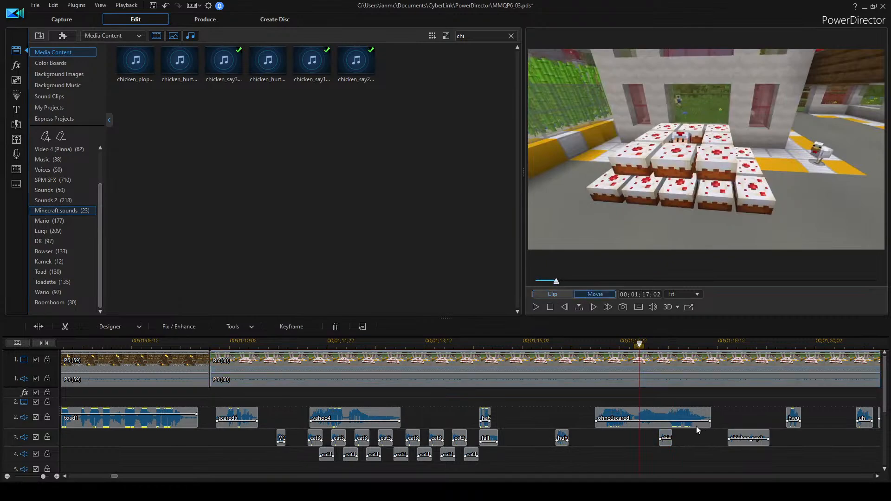
key(space)
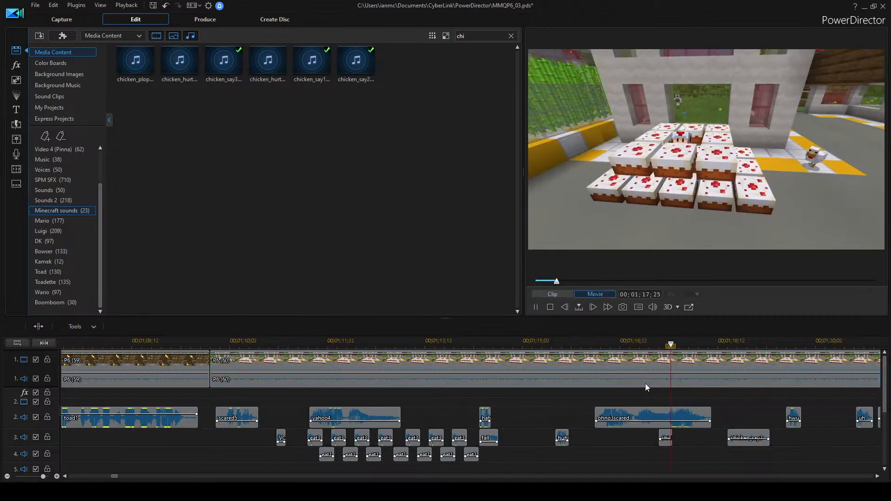
click(665, 436)
scroll(668, 434, up, 3)
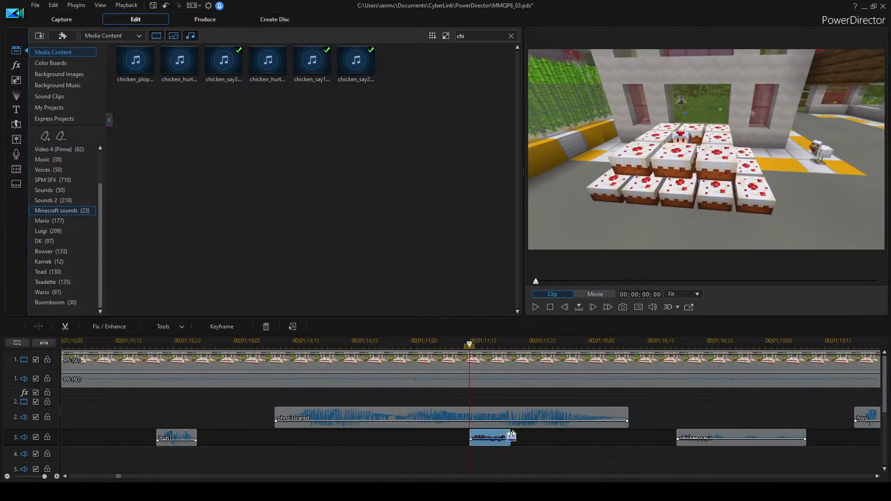
drag(511, 435, 492, 438)
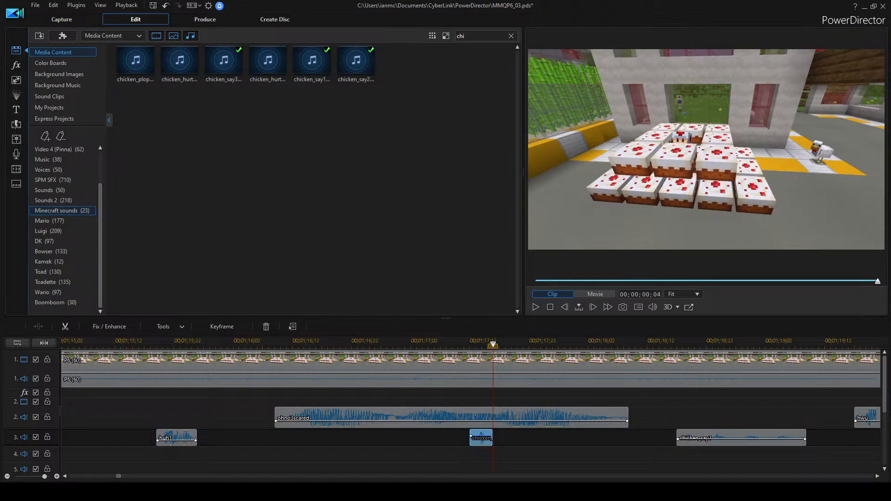
Play back the scene from just before the fall clip to the start of the ohno3scared clip.
click(262, 343)
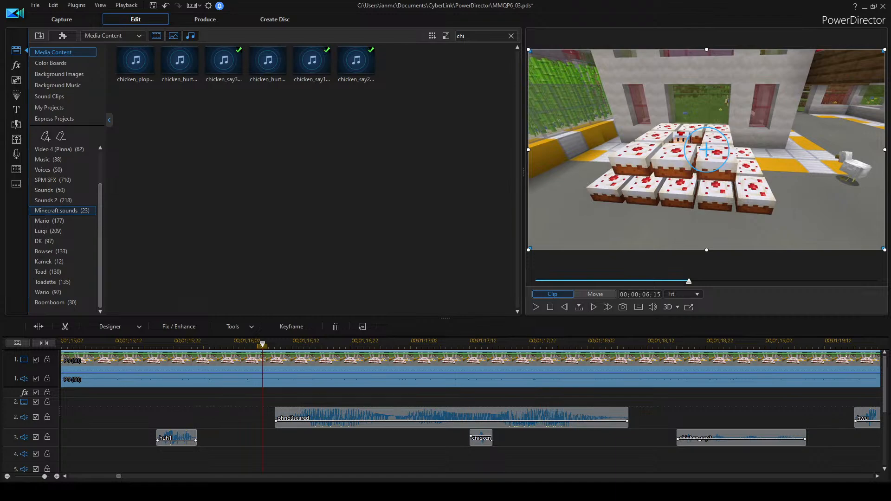
scroll(321, 408, left, 3)
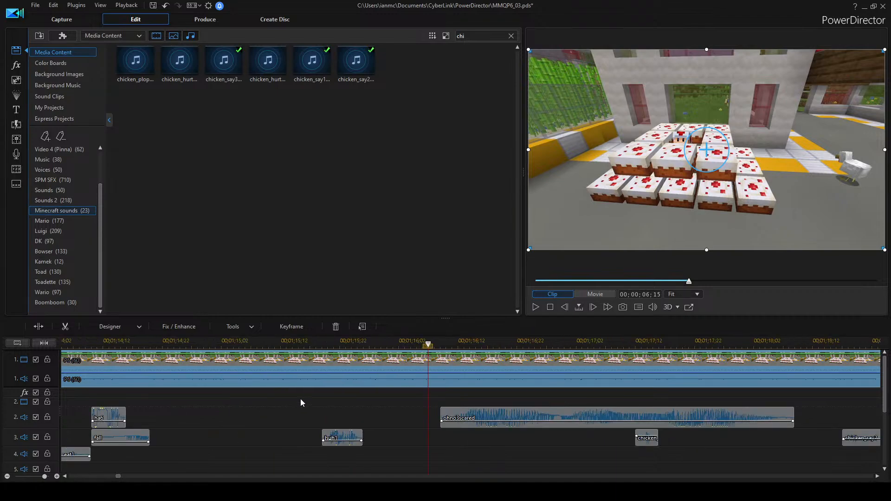
scroll(299, 398, right, 1)
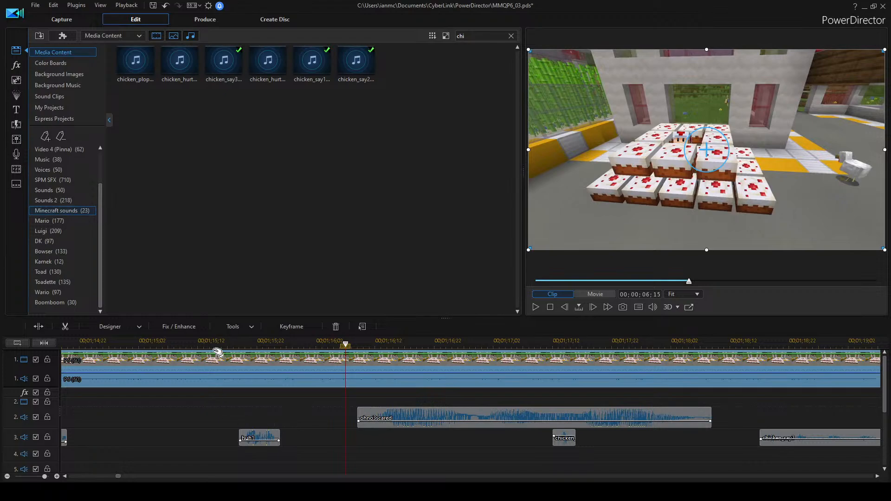
click(430, 454)
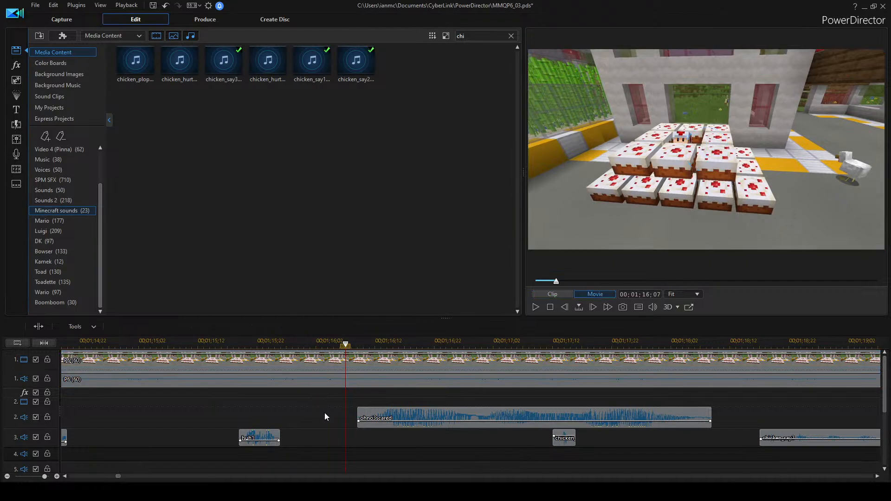
scroll(324, 416, up, 5)
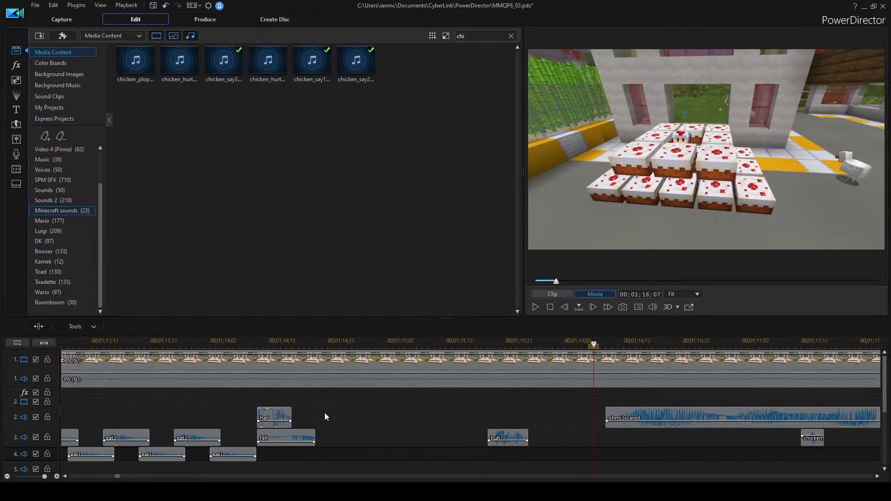
scroll(324, 416, down, 3)
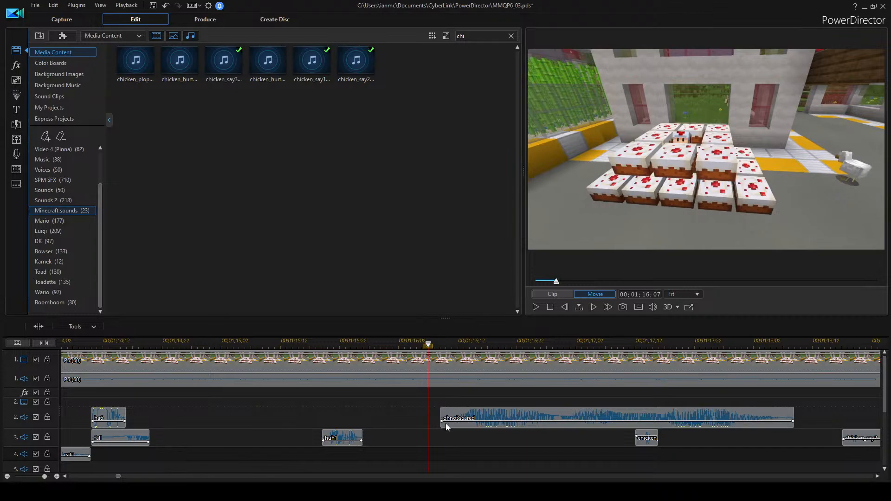
scroll(278, 412, up, 2)
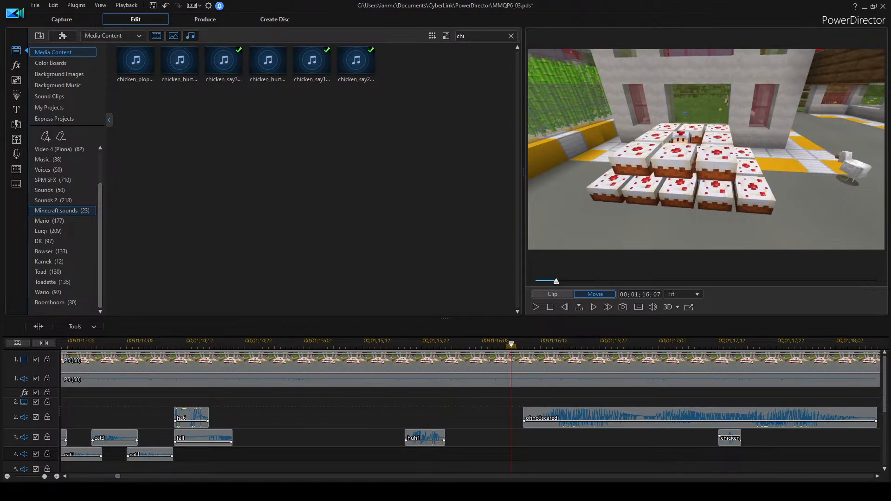
click(173, 342)
scroll(290, 403, up, 1)
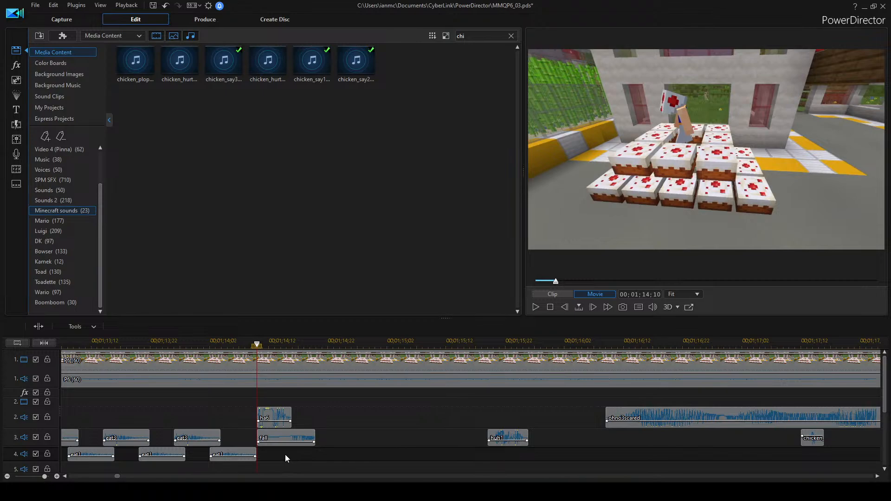
click(226, 344)
key(space)
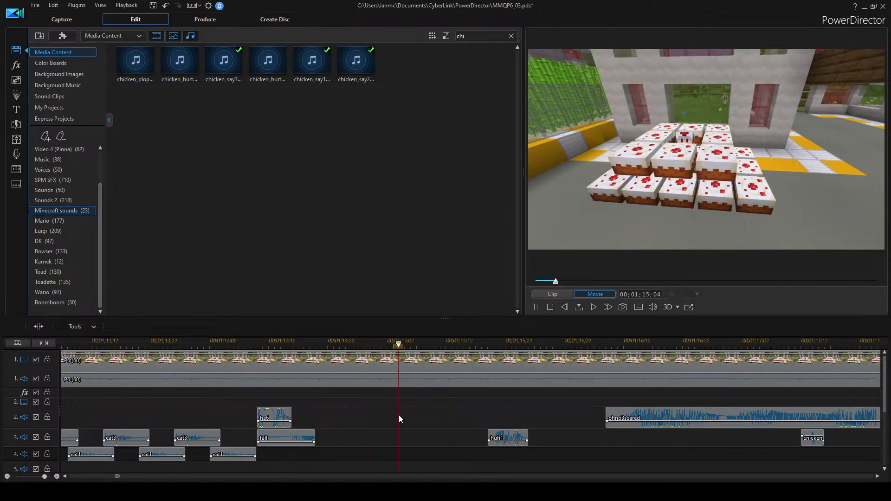
key(space)
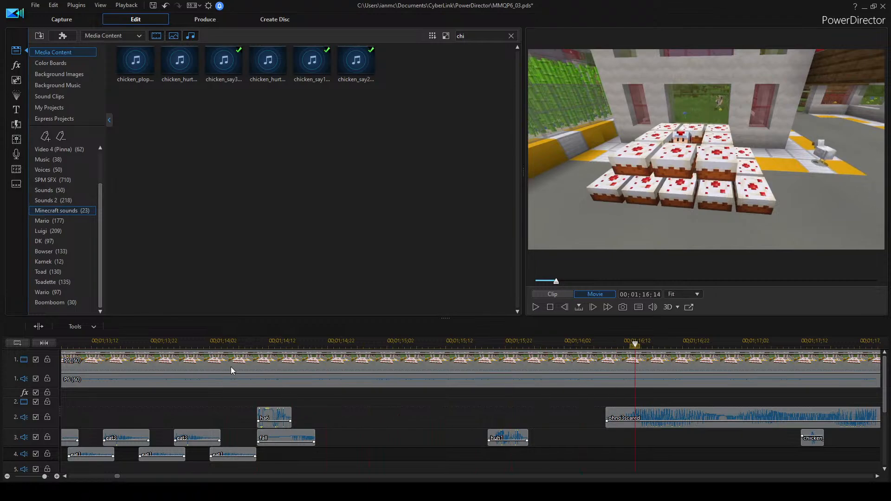
Lower the volume at the start of the fall clip on track 3 with volume keyframes, and play back the result.
scroll(230, 366, up, 1)
click(365, 439)
click(430, 437)
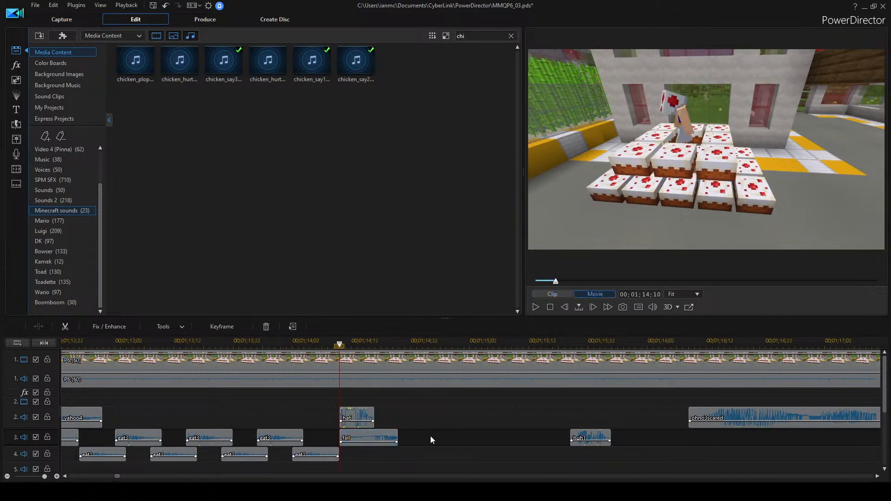
key(space)
click(346, 436)
scroll(427, 448, up, 1)
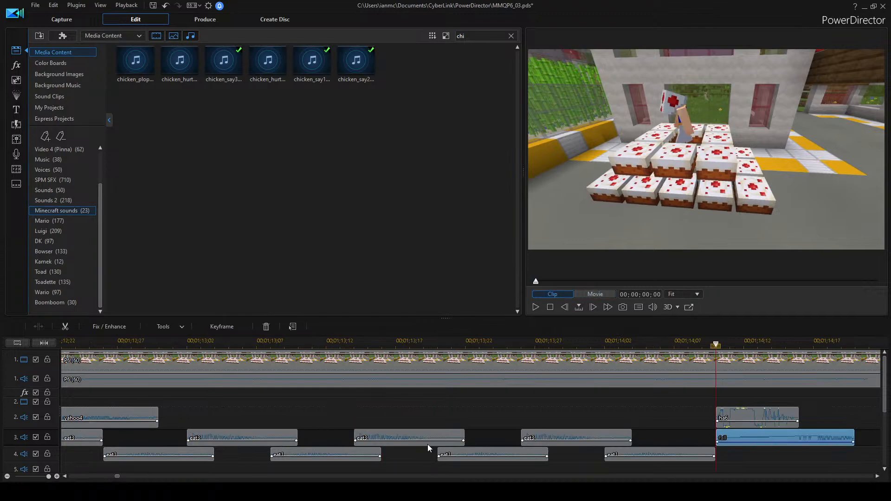
click(731, 442)
drag(731, 442, 729, 450)
click(646, 344)
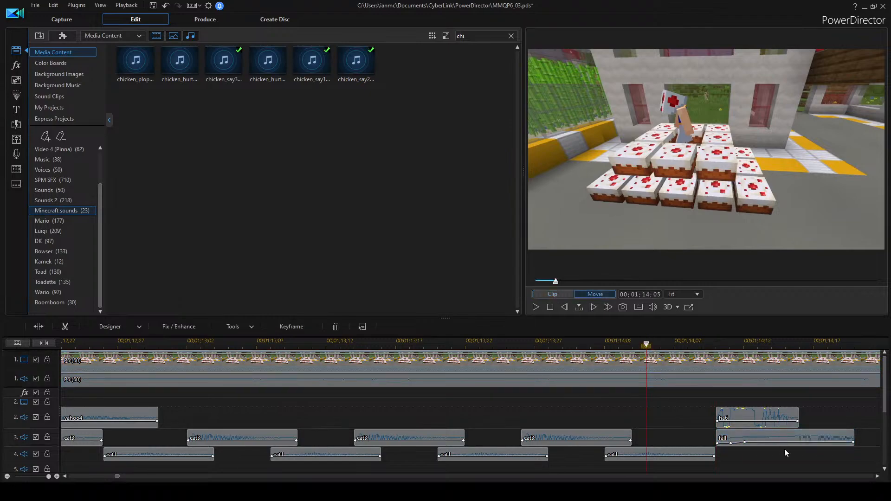
key(space)
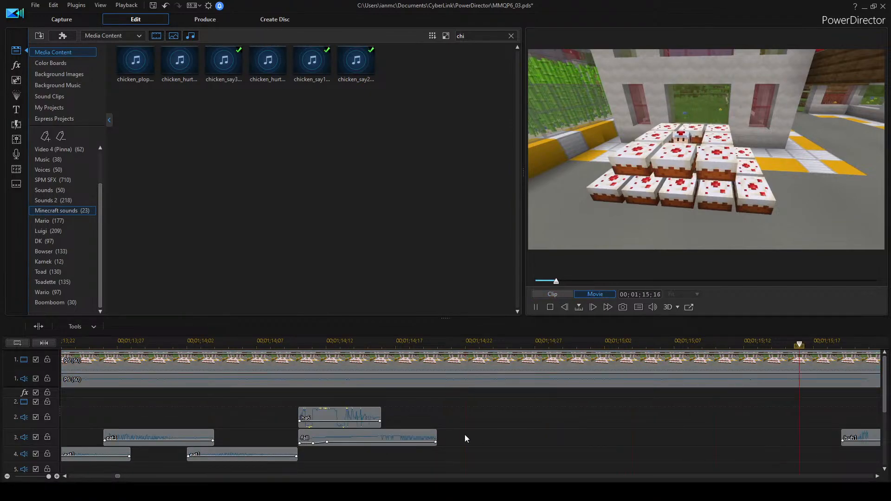
key(space)
Play back the rest of the cake scene from about 00;01;16;07 through the wow2 clip.
scroll(428, 429, down, 1)
scroll(374, 430, up, 2)
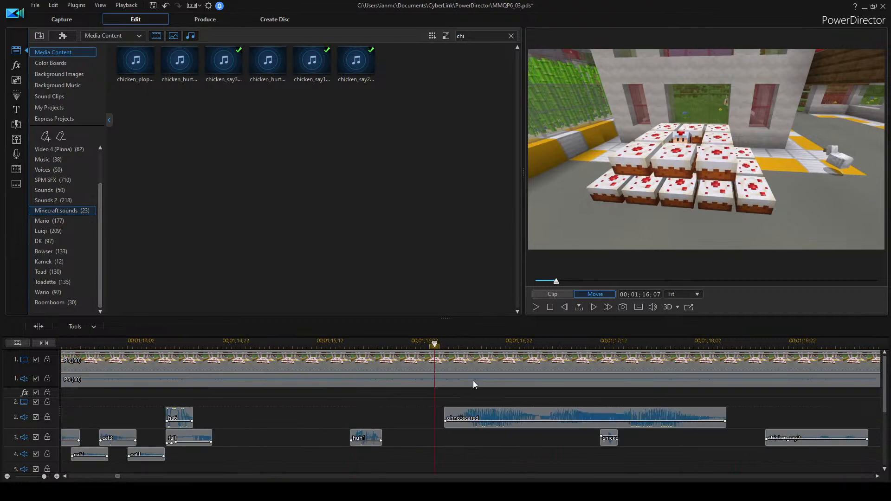
key(space)
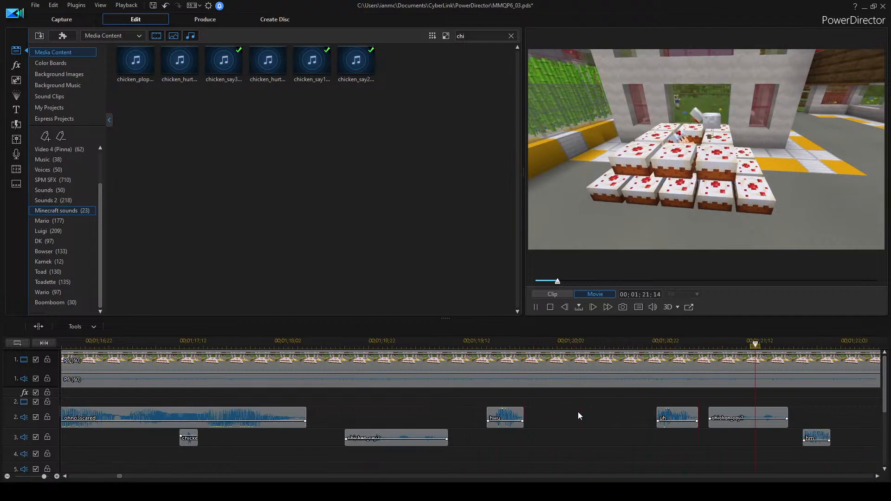
key(space)
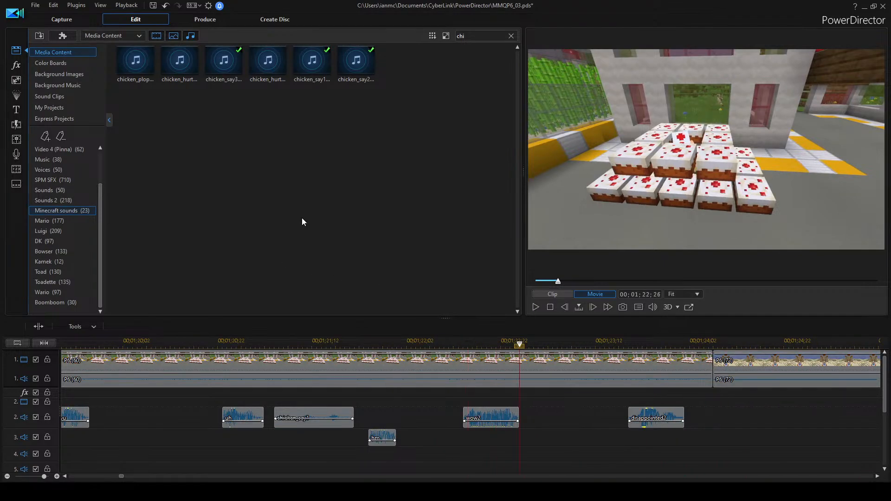
Add the chicken_say3 clip to track 3 at about 00;01;22;13, beneath the wow2 clip, and play it back.
click(312, 65)
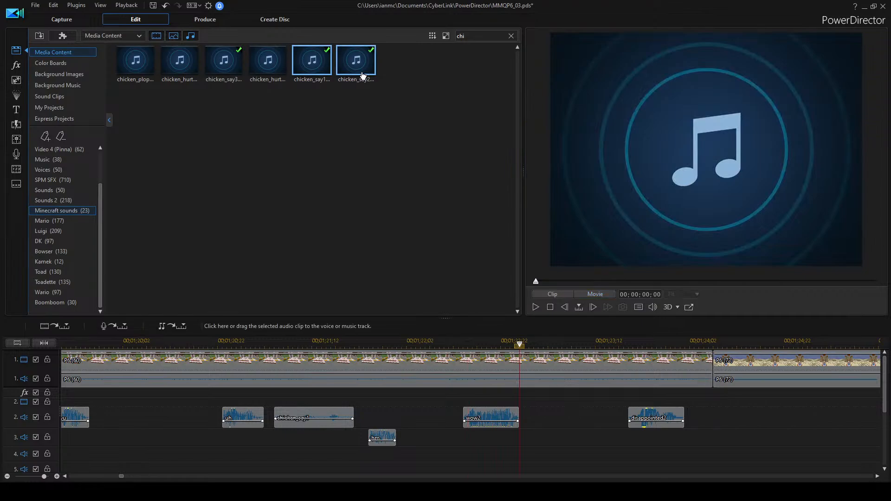
click(223, 70)
drag(223, 70, 474, 438)
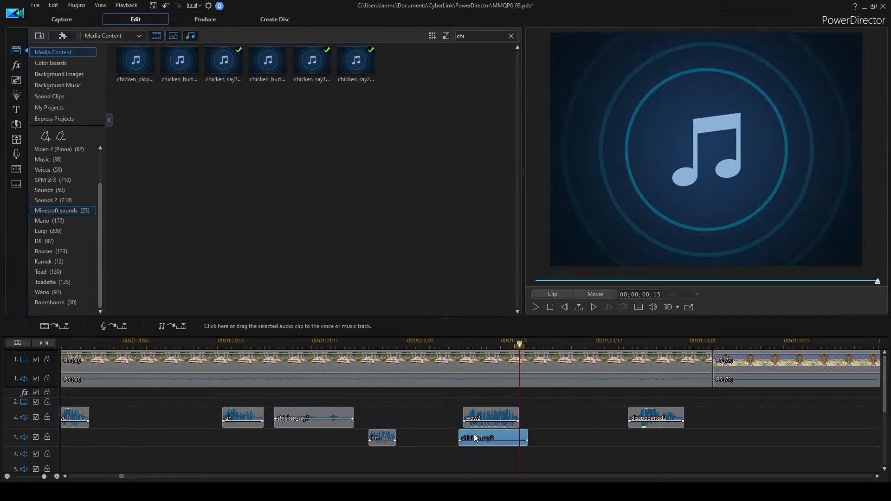
click(425, 343)
click(549, 408)
key(space)
key(space)
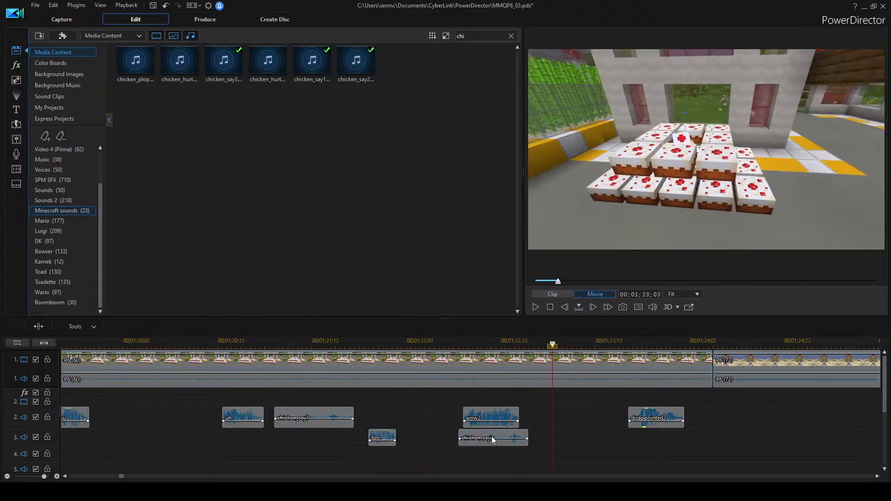
Shift the chicken_say3 clip about three frames earlier on track 3 and play back the section.
drag(492, 440, 477, 440)
click(518, 386)
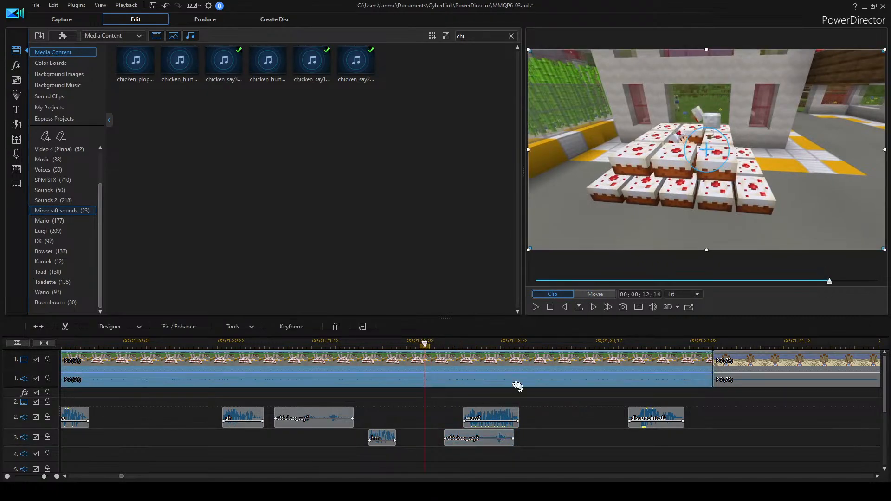
key(Escape)
key(space)
key(space)
click(354, 344)
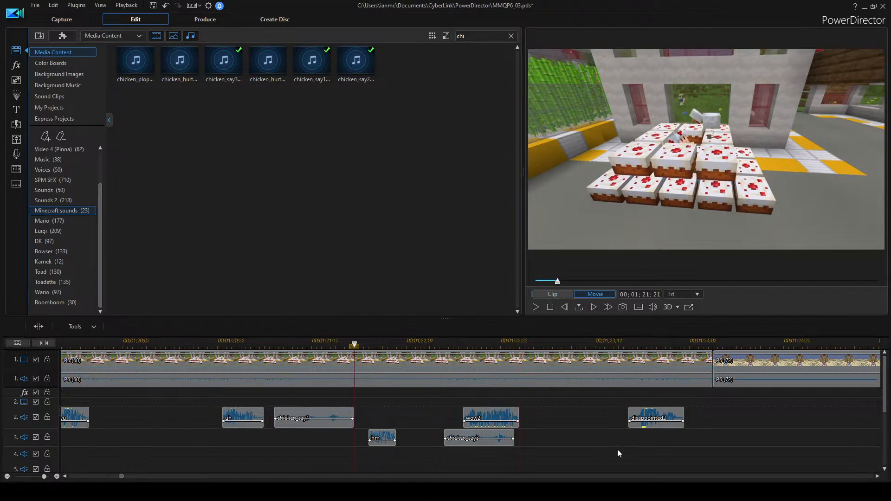
Move the chicken_say3 and wow2 clips together about two frames earlier and play back the end of the scene.
click(481, 438)
ctrl+click(481, 420)
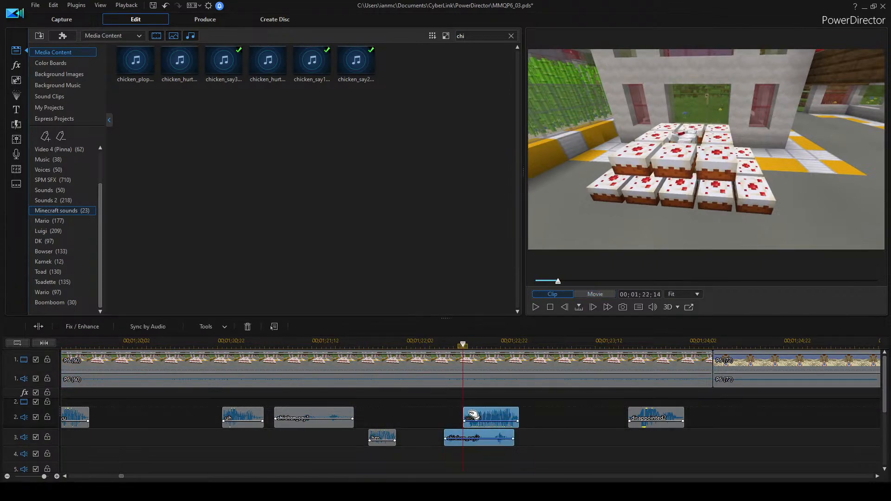
drag(499, 412, 489, 412)
click(359, 342)
key(space)
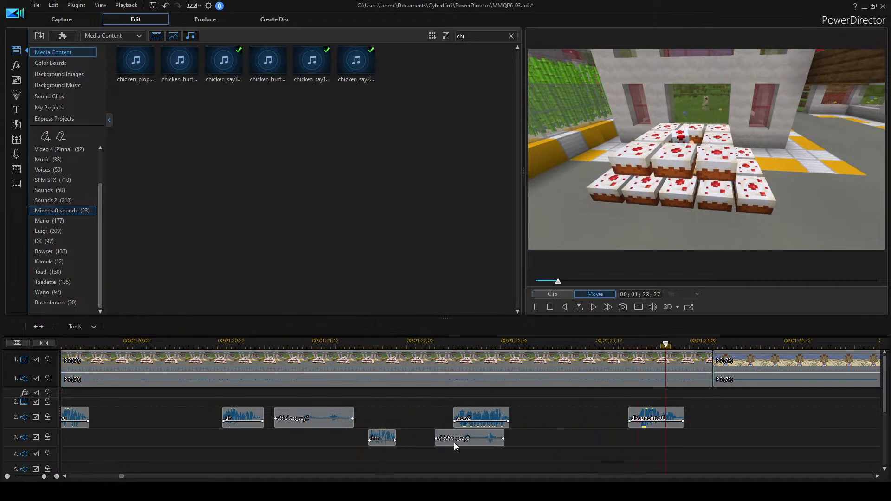
key(space)
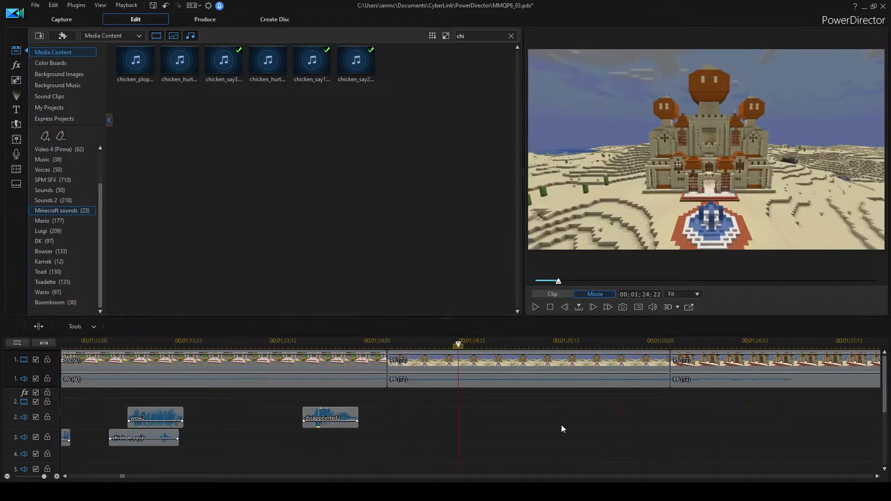
Play back the desert castle shots from about 00;01;24;22 to 00;01;29;01 to find where voice sounds are needed.
scroll(507, 356, right, 1)
key(space)
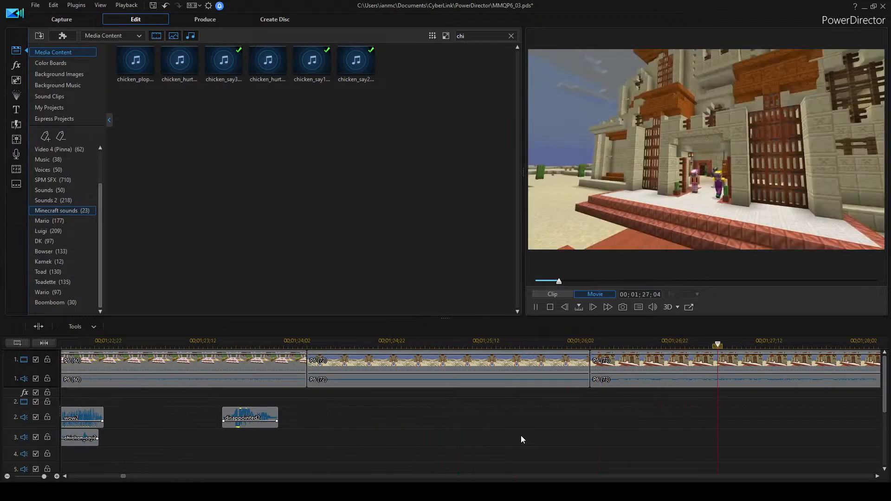
key(space)
scroll(520, 440, right, 3)
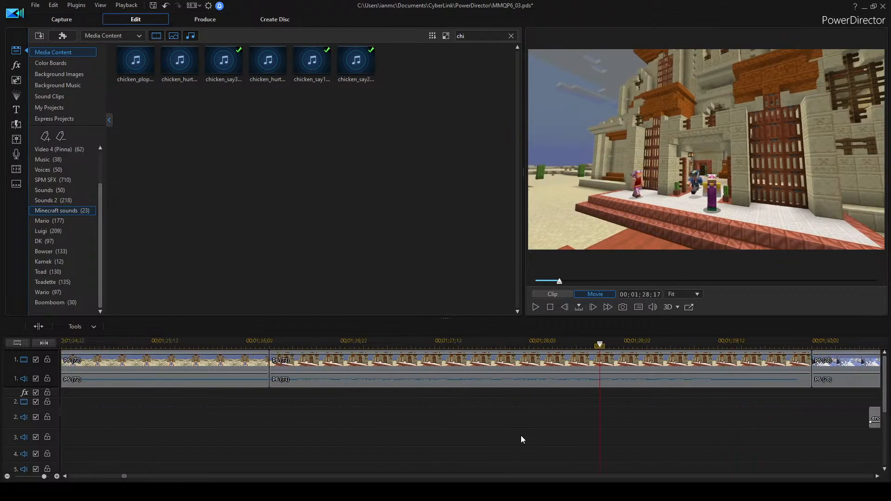
drag(245, 345, 210, 347)
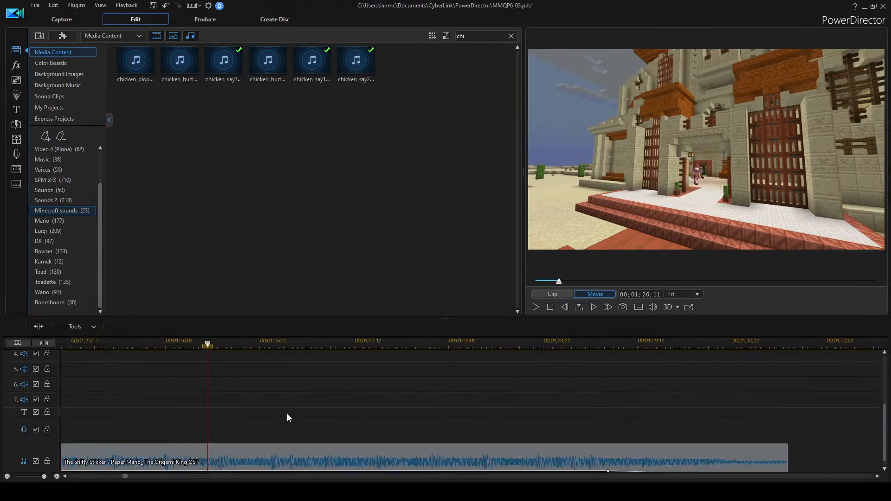
key(space)
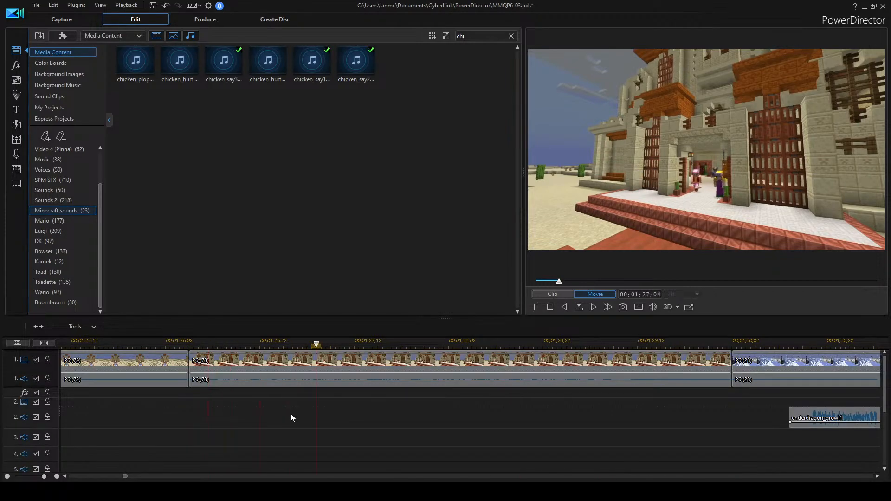
key(space)
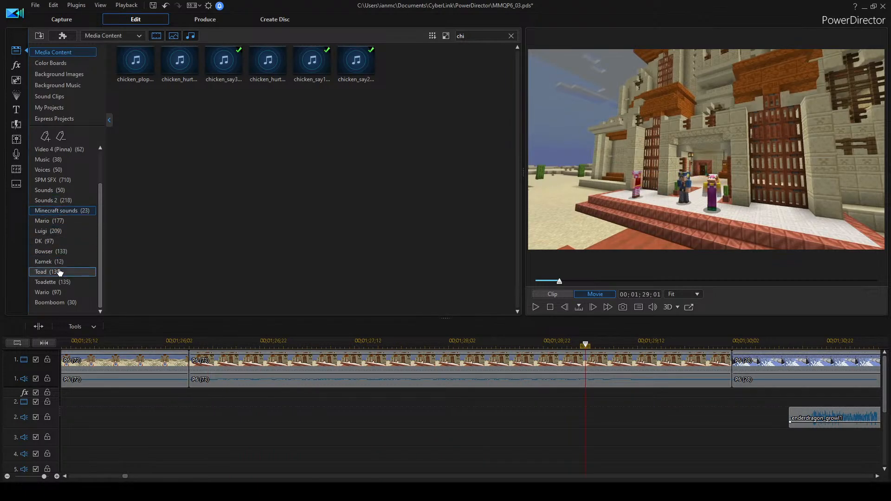
Audition the Wario voice clips in the media library to find one suited to the castle entrance shot.
click(56, 295)
click(357, 114)
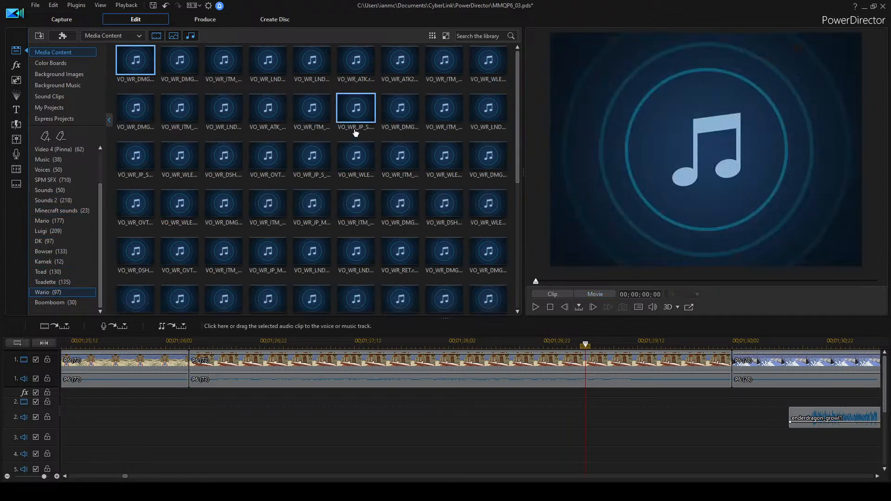
key(space)
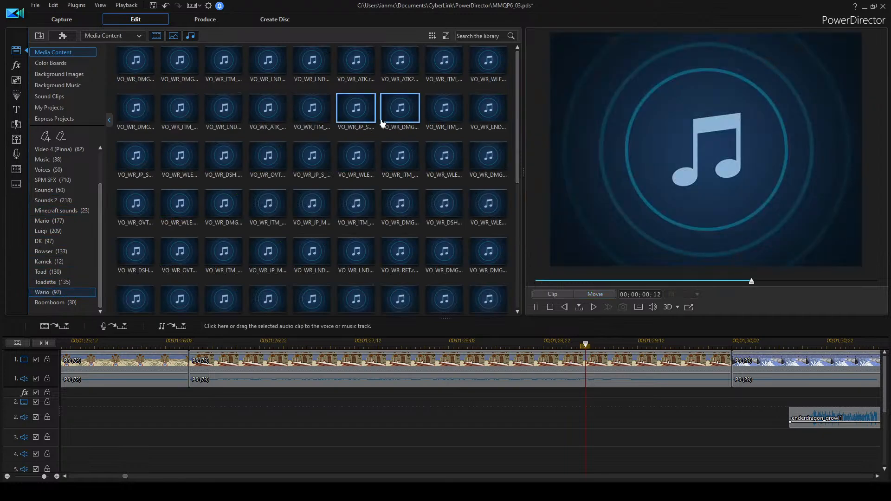
click(304, 117)
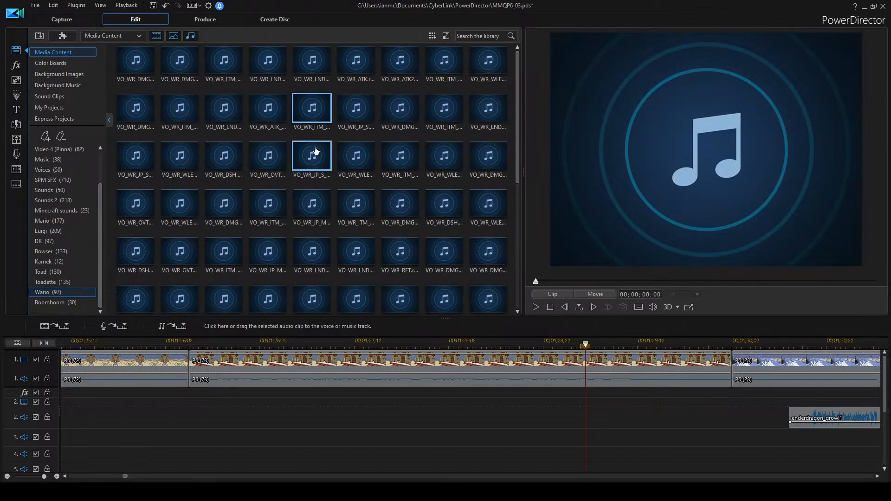
click(310, 162)
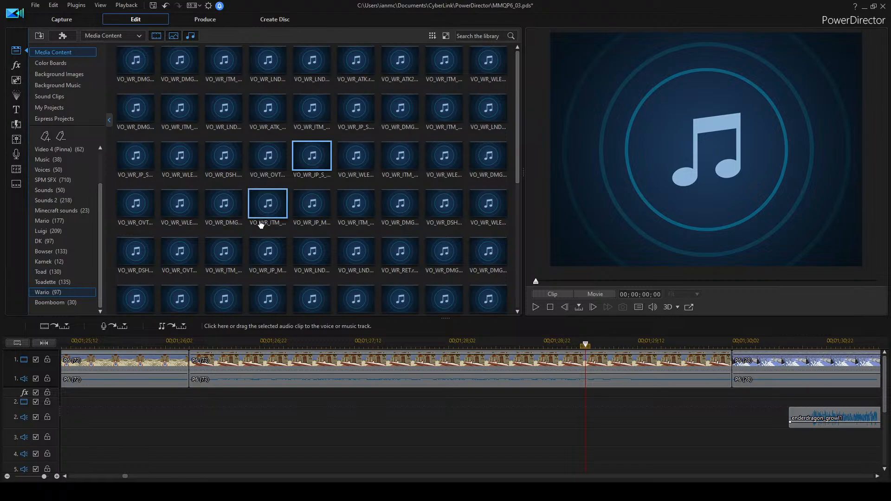
click(332, 436)
click(357, 156)
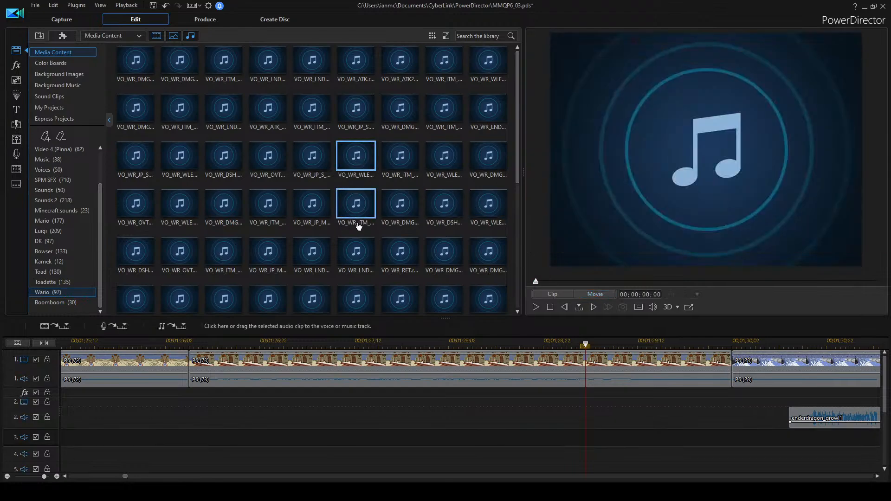
click(310, 224)
click(401, 161)
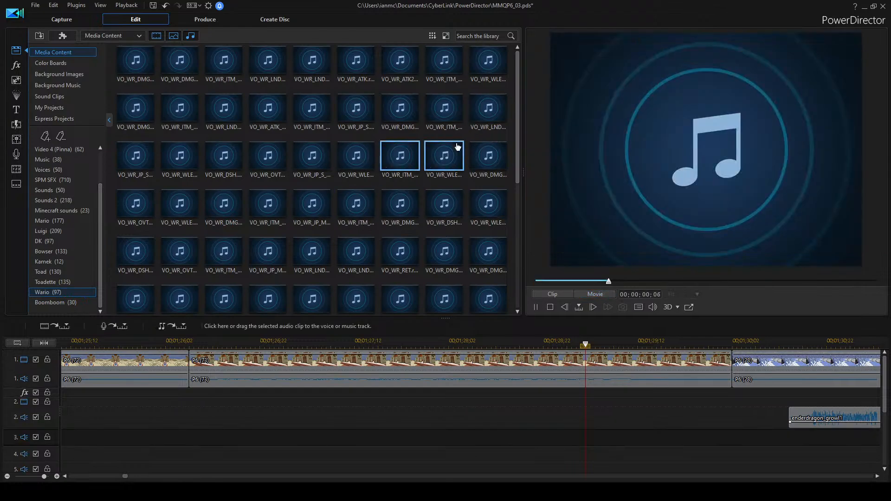
click(452, 118)
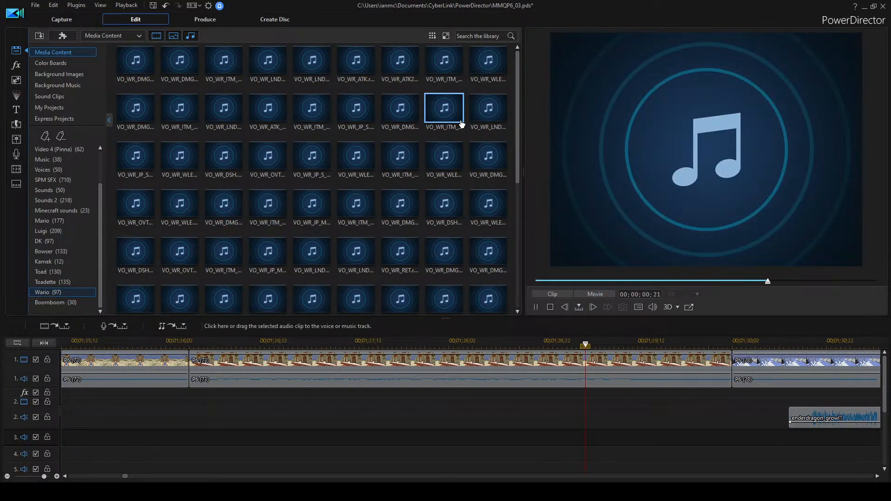
click(234, 159)
click(194, 159)
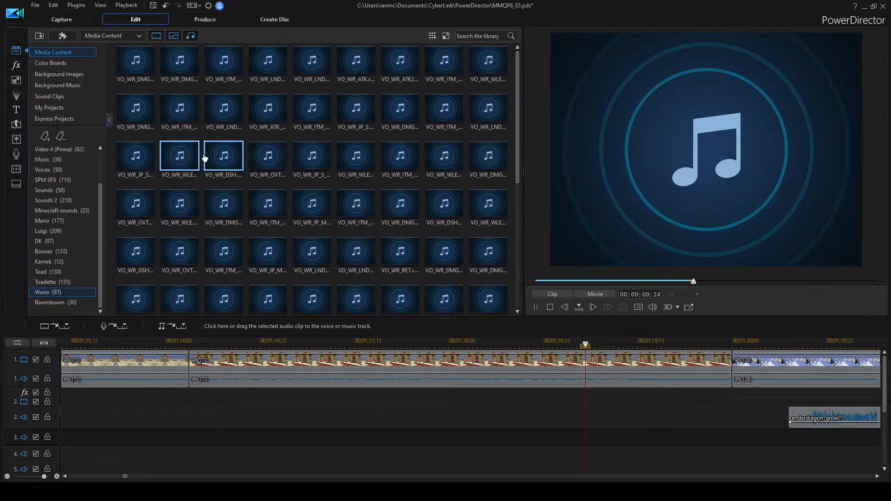
click(265, 116)
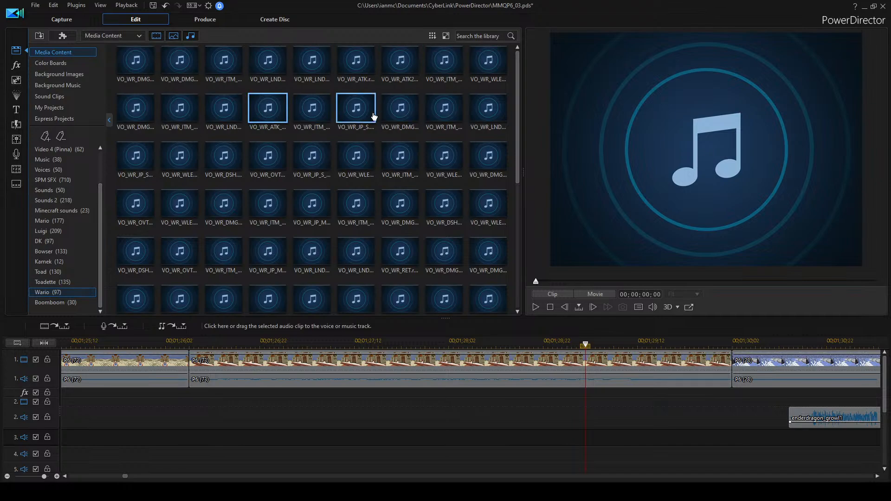
click(357, 116)
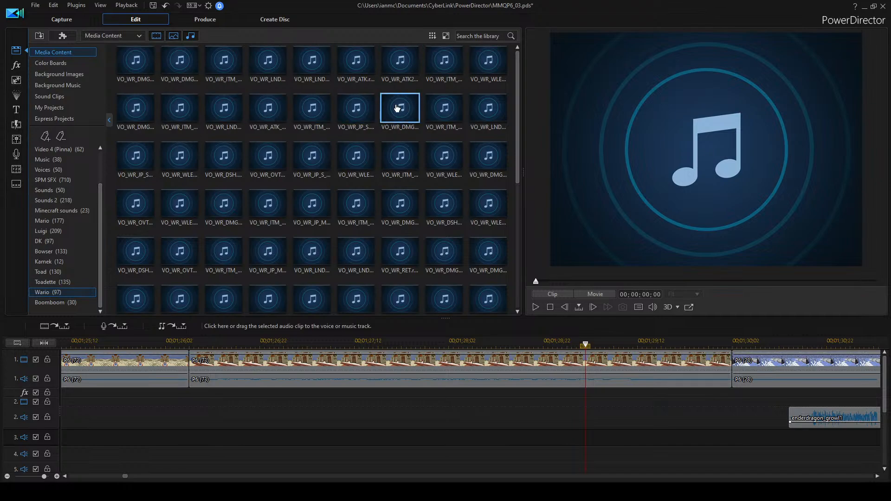
click(400, 62)
click(268, 116)
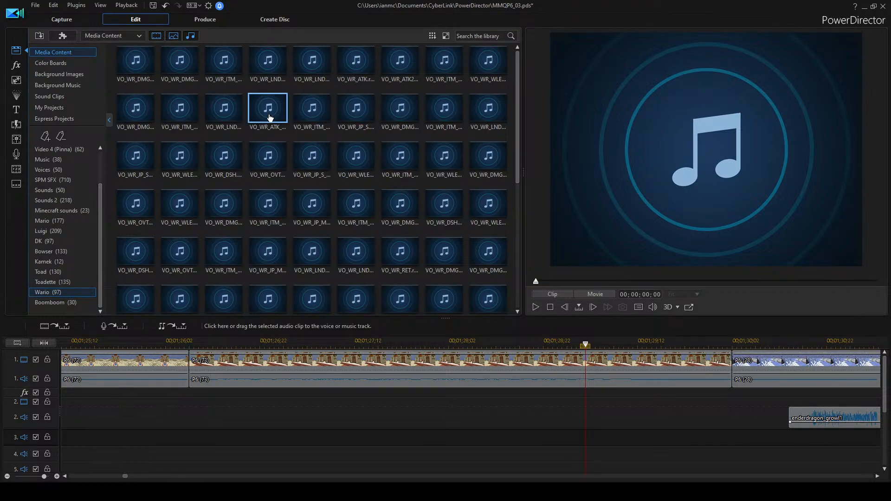
click(222, 122)
click(179, 122)
click(142, 120)
click(355, 104)
drag(355, 104, 312, 131)
Add the Wario VO_WR_DMG_S_END clip to track 2 at about 00;01;28;02 and play back the section.
drag(145, 126, 449, 419)
click(656, 428)
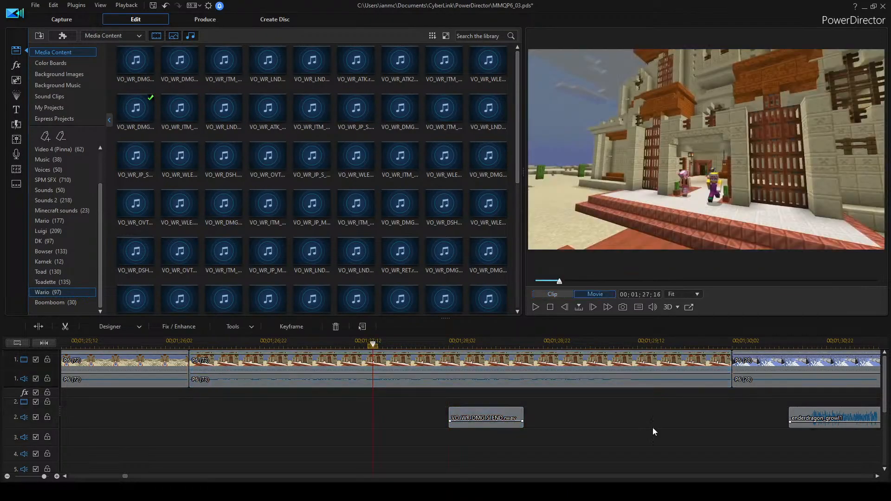
key(space)
Shift the VO_WR_DMG_S_END clip about four frames later on track 2 and play back the castle entrance shot.
drag(512, 420, 532, 419)
click(576, 413)
key(space)
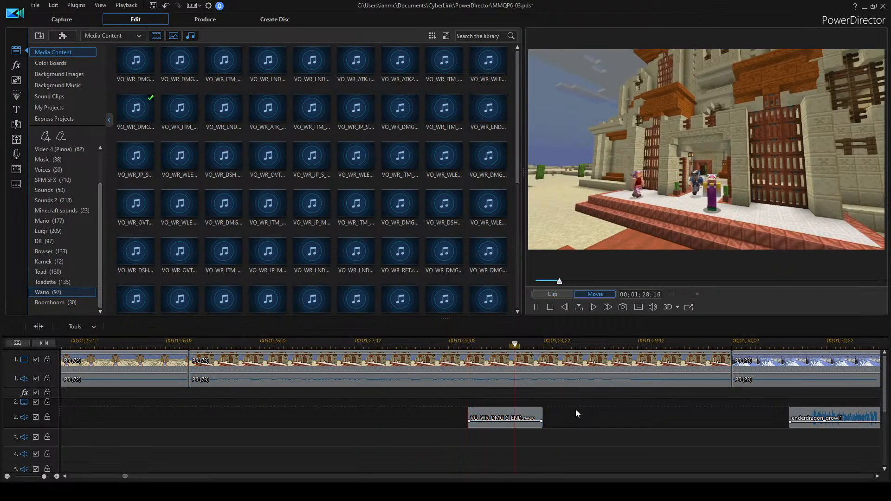
key(space)
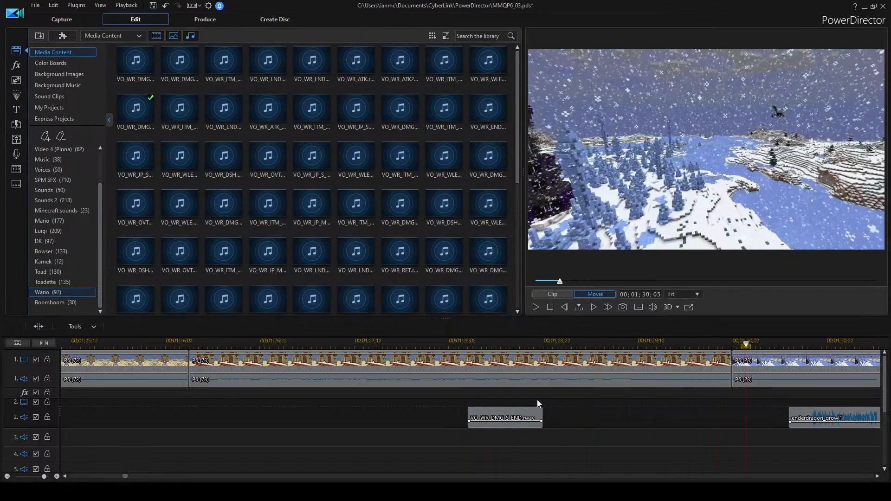
click(203, 346)
key(space)
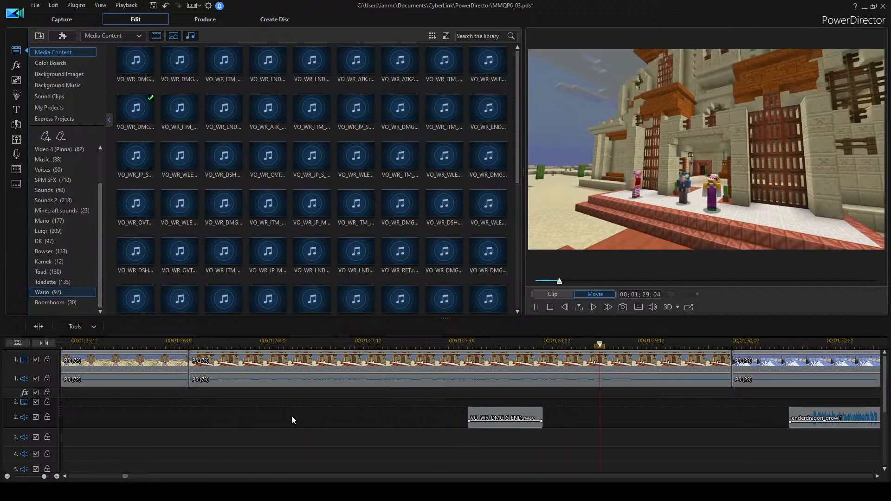
key(space)
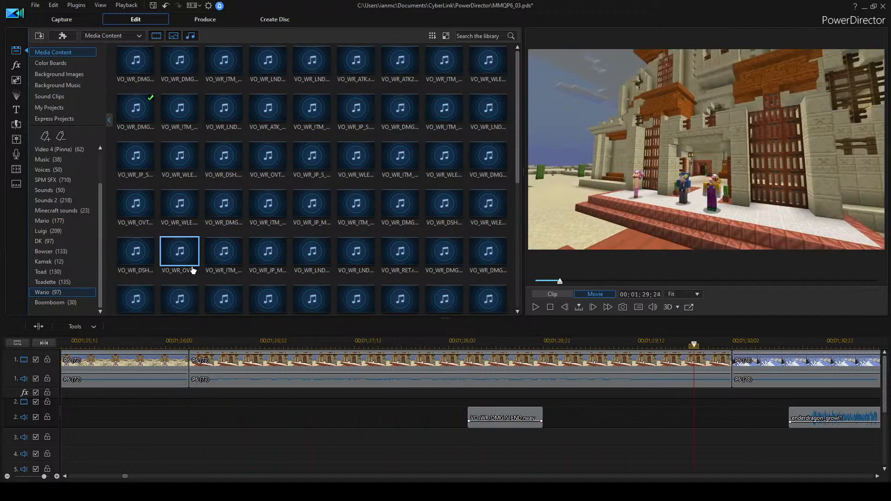
Add the Toadette VO_KK_WLE_END clip to track 2 at about 00;01;29;11, after the Wario clip.
click(51, 282)
click(368, 174)
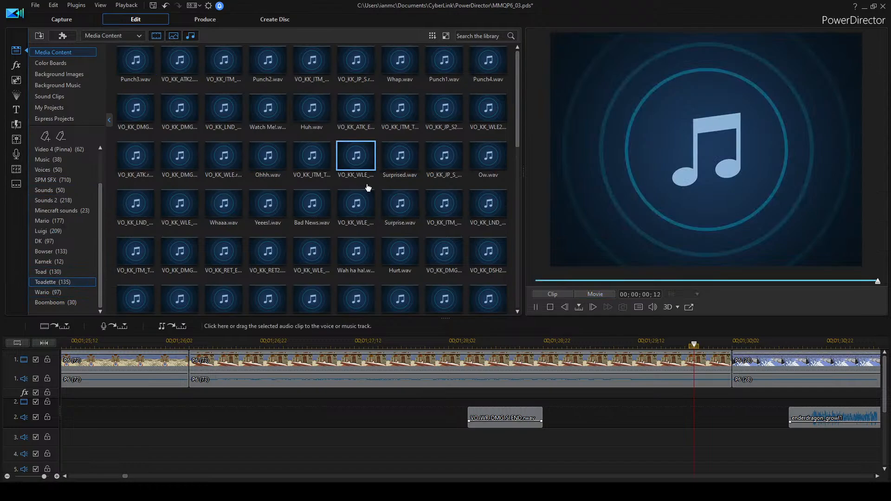
drag(370, 172, 635, 412)
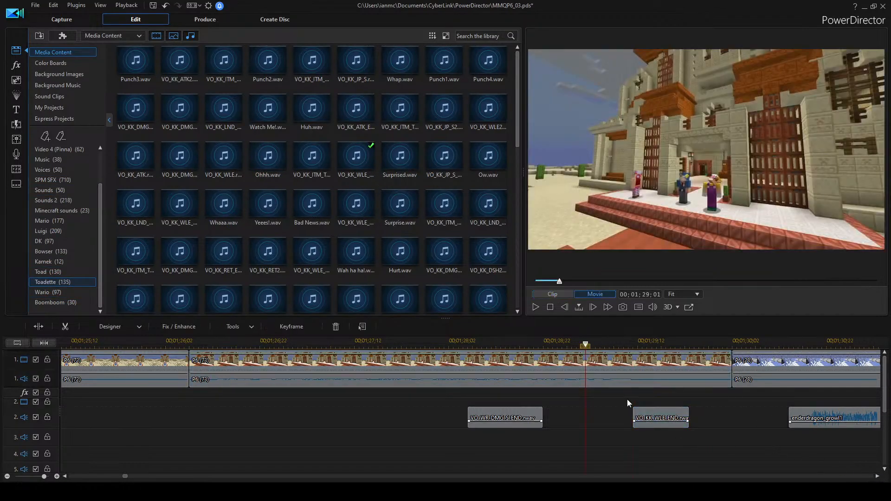
Shift the VO_KK_WLE_END clip about three frames later on track 2 and play back from 00;01;28;12.
click(668, 415)
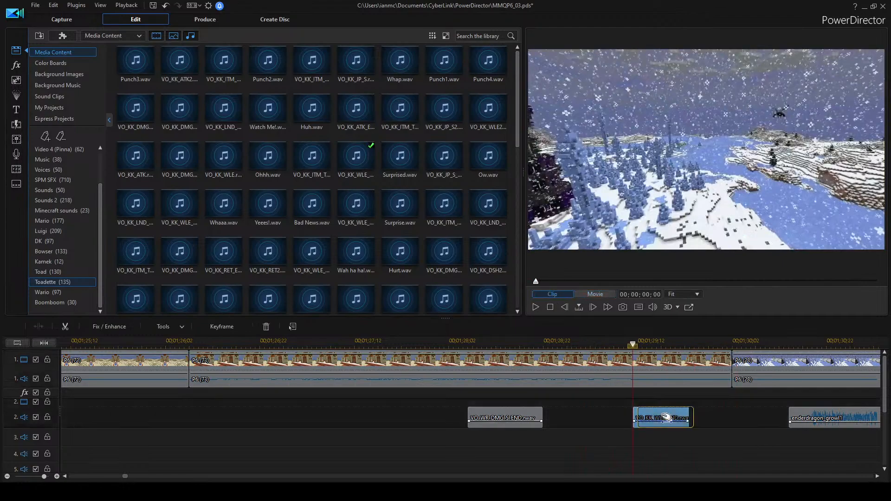
drag(666, 418, 680, 417)
click(496, 343)
click(606, 442)
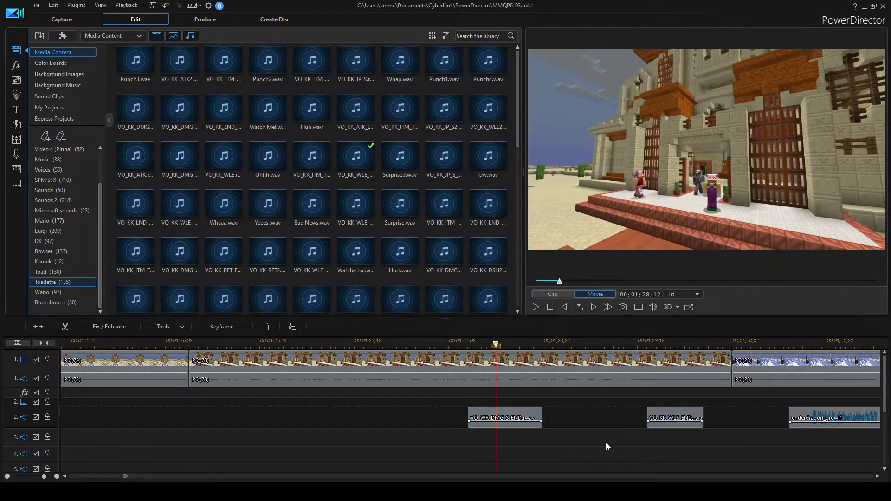
key(space)
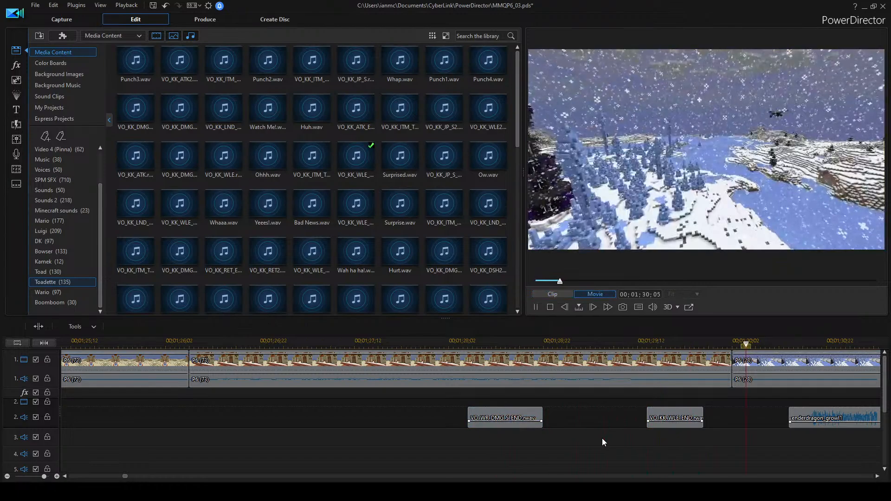
key(space)
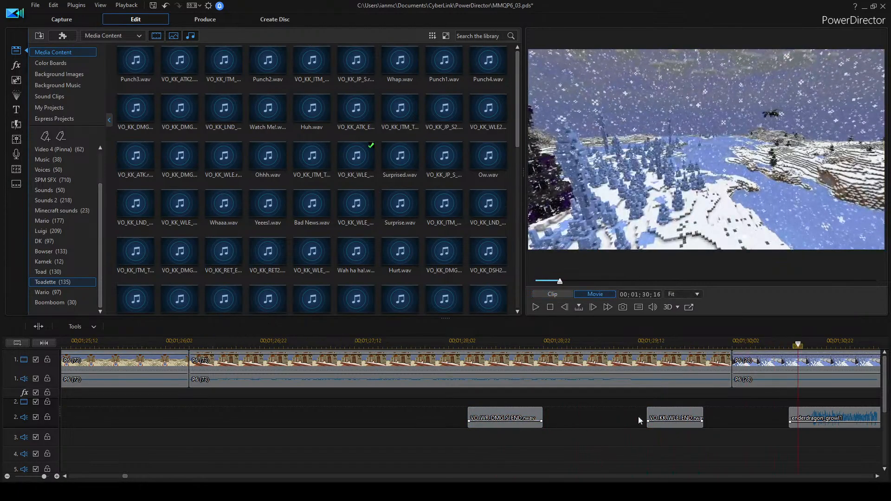
Move the VO_KK_WLE_END clip to start at about 00;01;29;10 on track 2 and play back the castle entrance shot.
drag(696, 419, 677, 419)
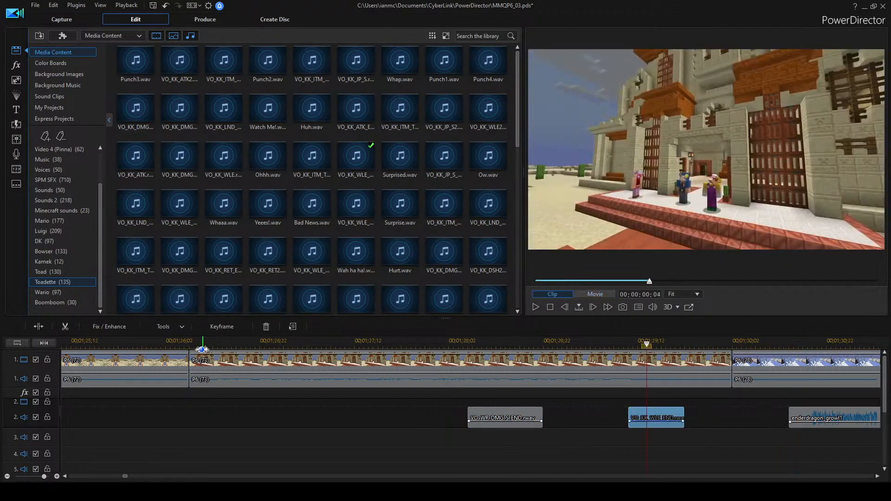
click(203, 347)
click(379, 454)
key(space)
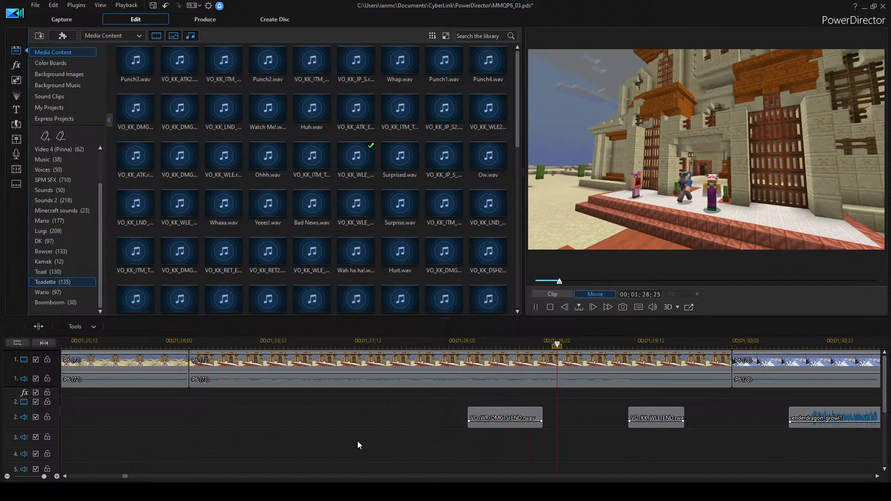
key(space)
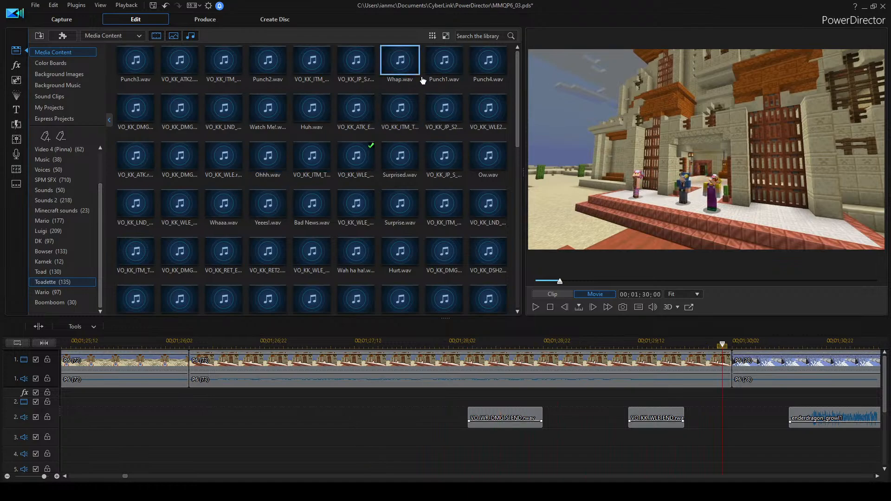
Play back the castle entrance shot from its beginning to judge where another Toadette voice line fits.
click(441, 110)
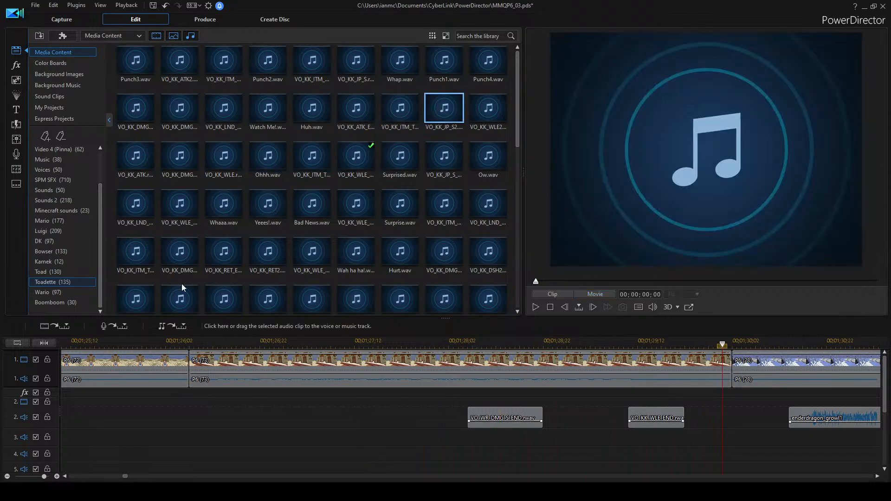
click(224, 343)
key(space)
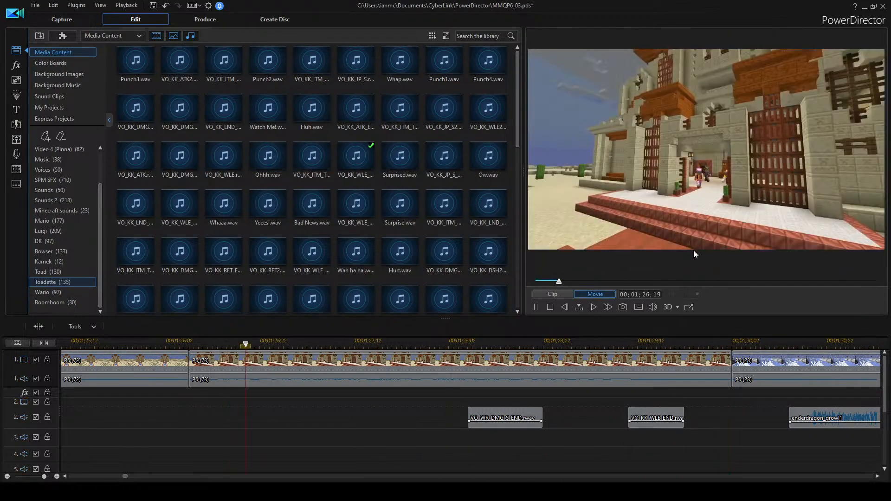
Preview the Toadette VO_KK damage, walla, landing, item and RET voice clips in the media library.
click(488, 109)
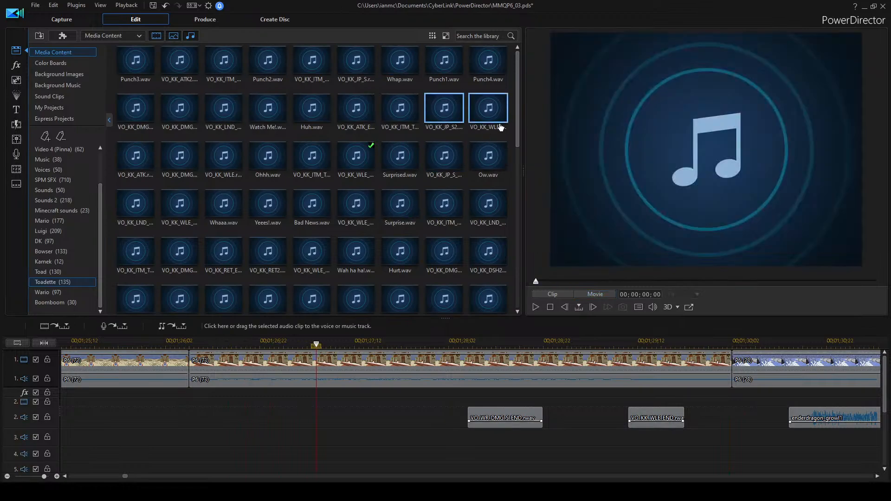
click(183, 167)
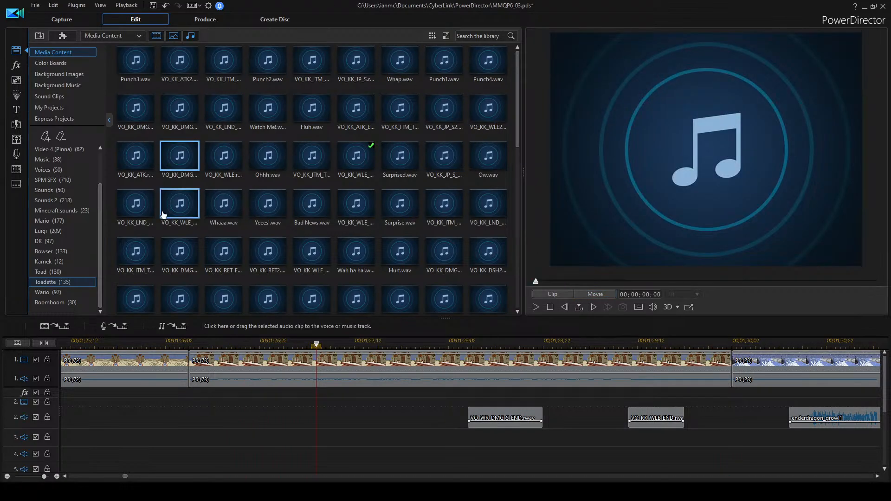
key(space)
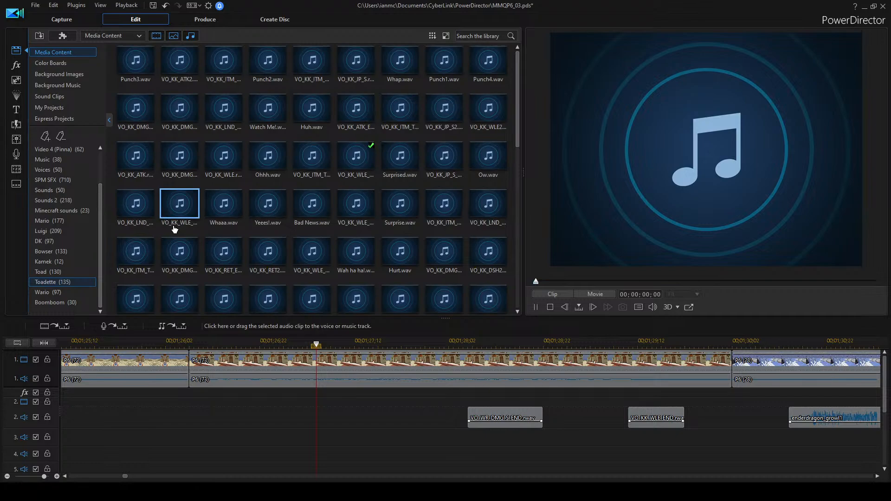
click(144, 215)
key(space)
click(355, 209)
key(space)
click(169, 253)
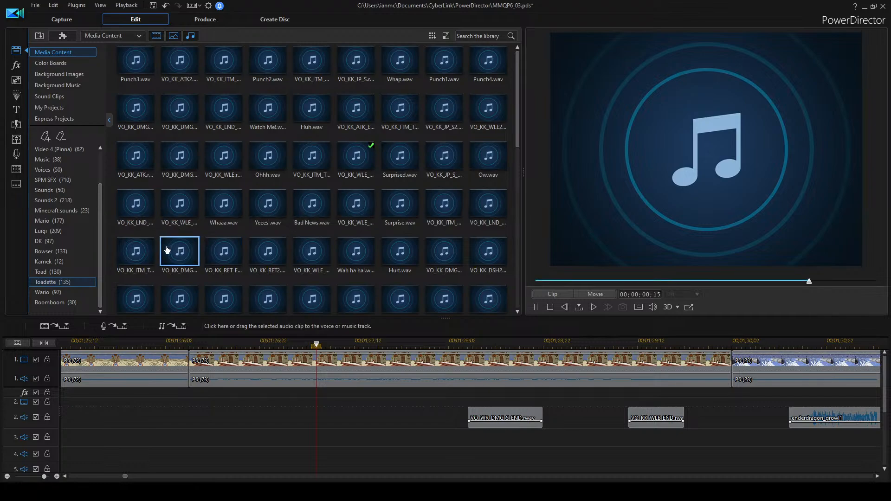
key(space)
click(228, 260)
key(space)
key(space)
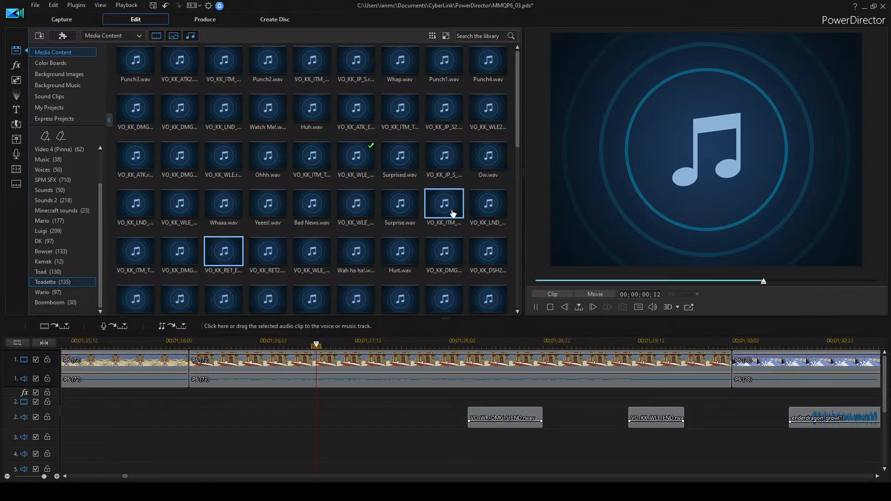
click(448, 213)
key(space)
click(480, 205)
key(space)
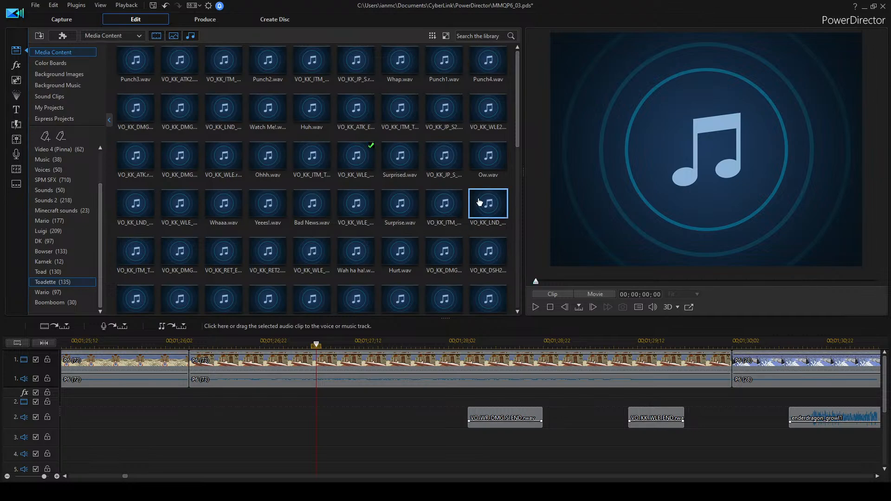
Preview further Toadette voice clips, including VO_KK_RET, VO_KK_RET2, VO_KK_WLE, Wah ha ha! and VO_KK_DSH2.
click(297, 260)
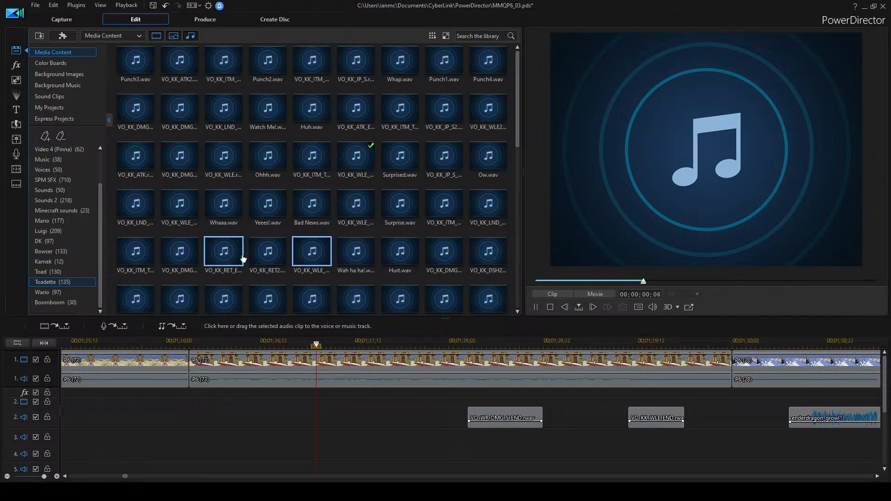
scroll(222, 227, down, 3)
double_click(221, 120)
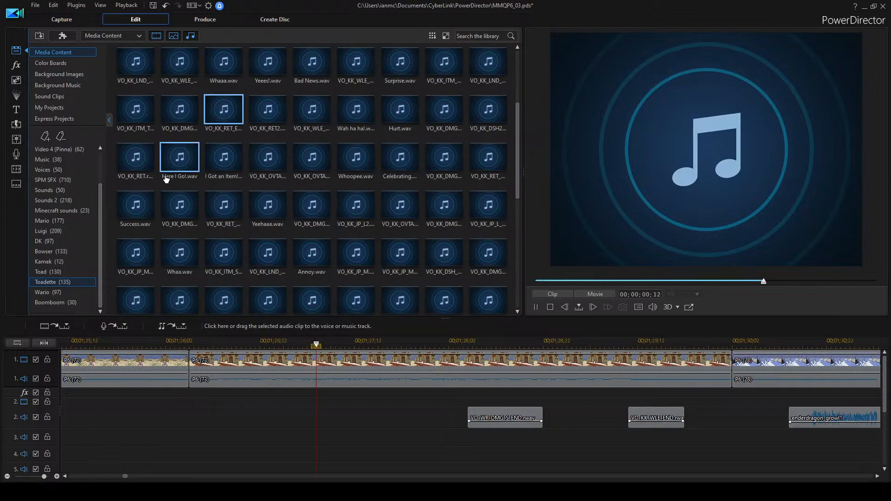
double_click(133, 173)
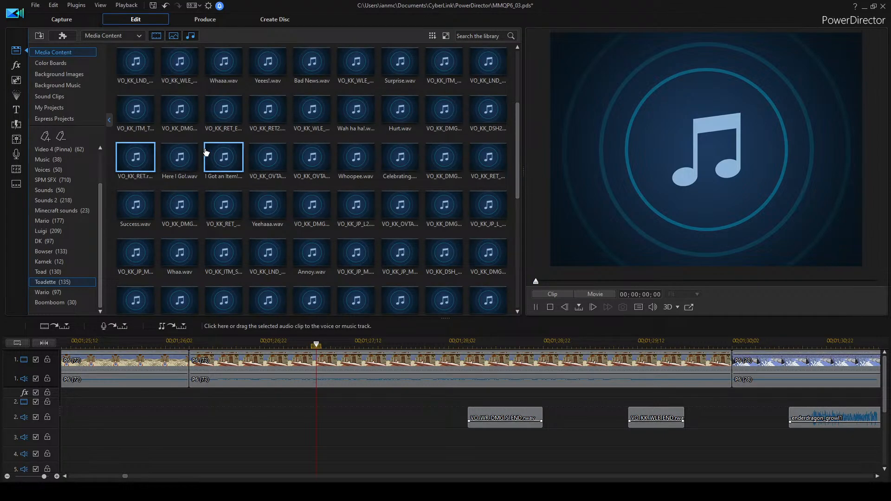
click(268, 114)
click(306, 110)
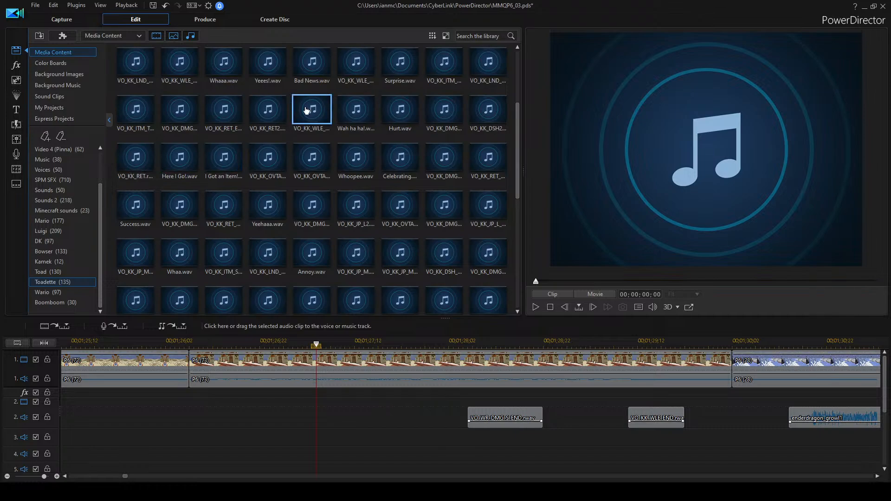
click(351, 114)
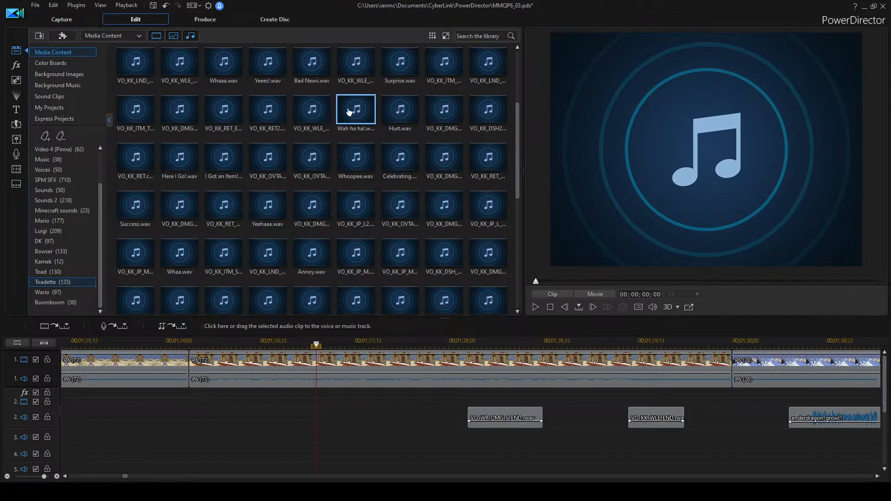
click(487, 110)
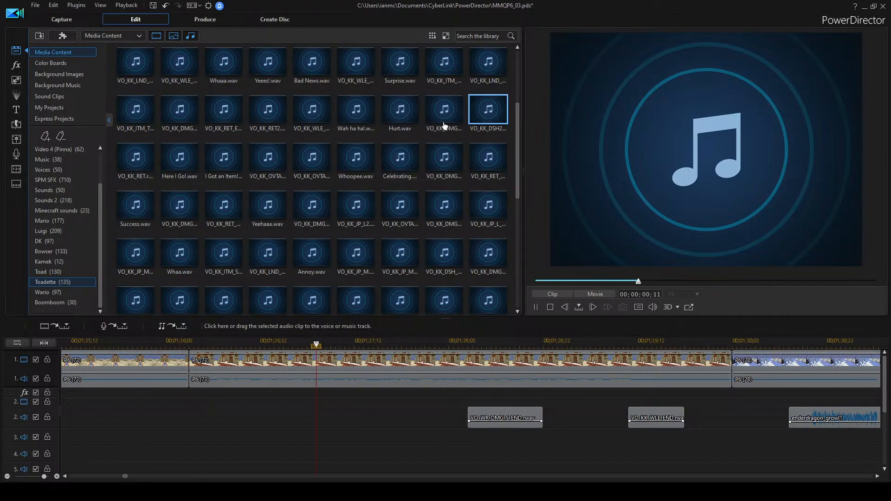
Preview Toadette's Here I Go!, I Got an Item!, VO_KK_OVTA and VO_KK_RET clips as candidates for the shot.
scroll(291, 191, up, 3)
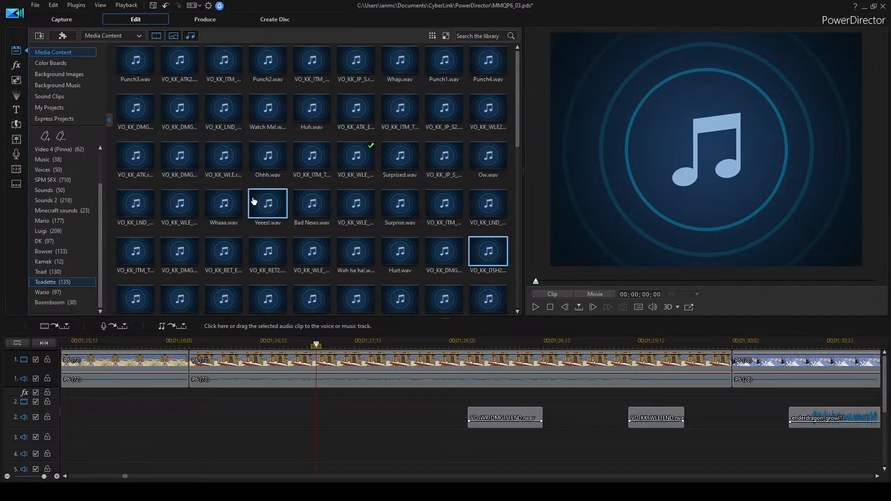
scroll(481, 224, down, 3)
key(space)
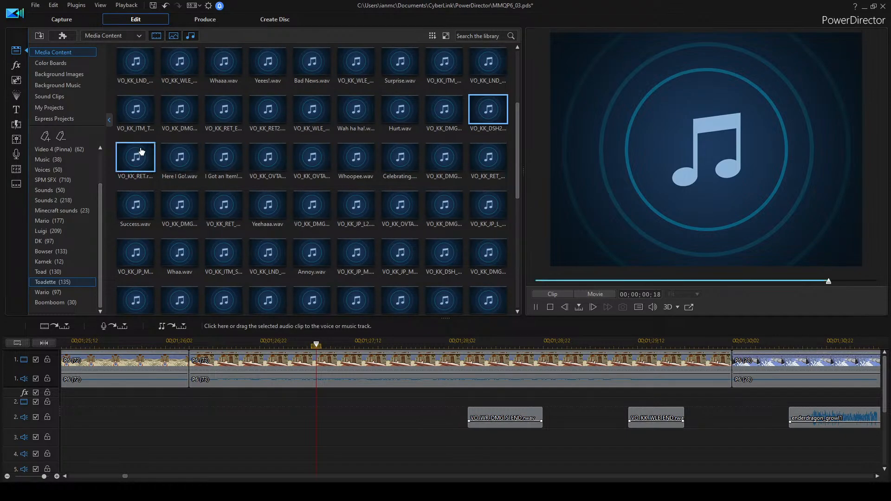
click(134, 151)
click(179, 154)
click(222, 156)
key(space)
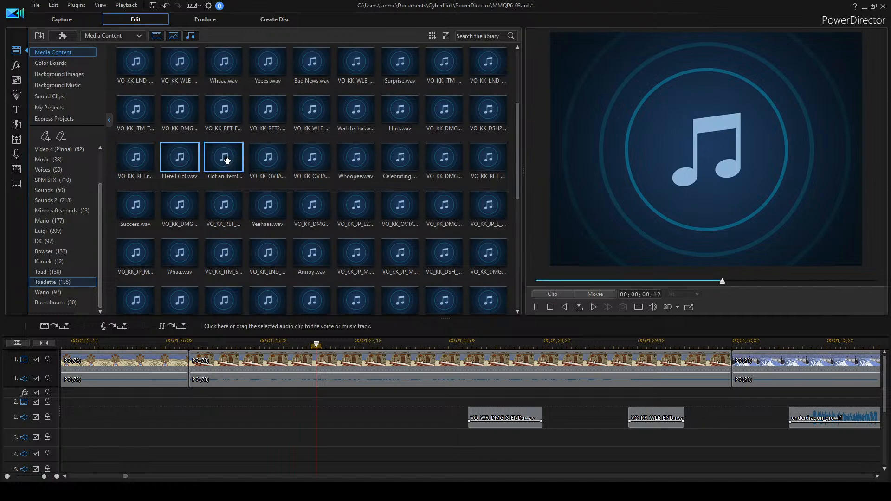
click(265, 157)
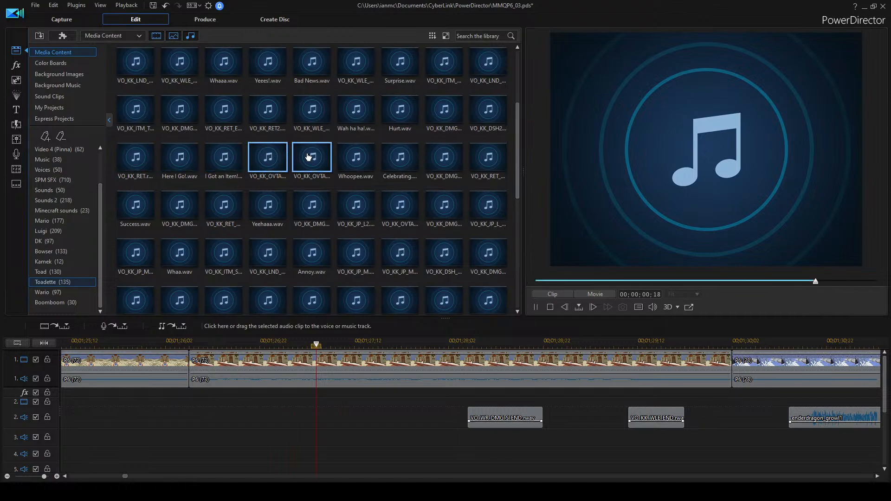
click(308, 157)
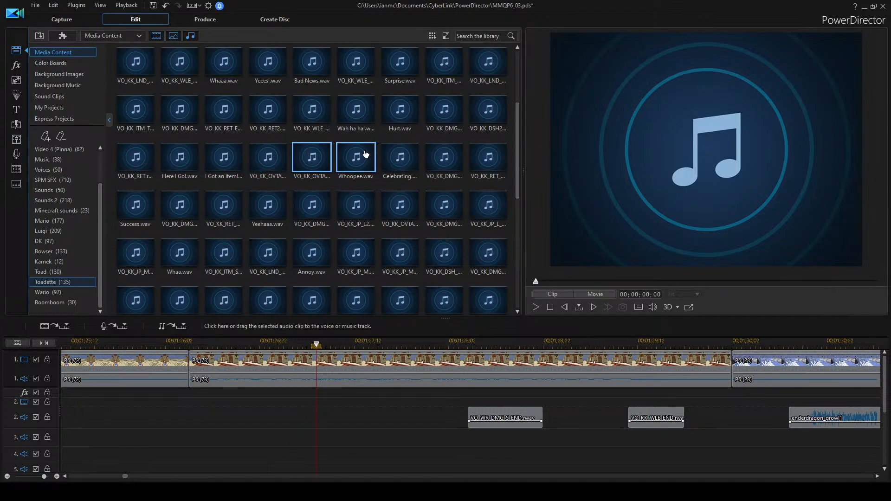
click(134, 156)
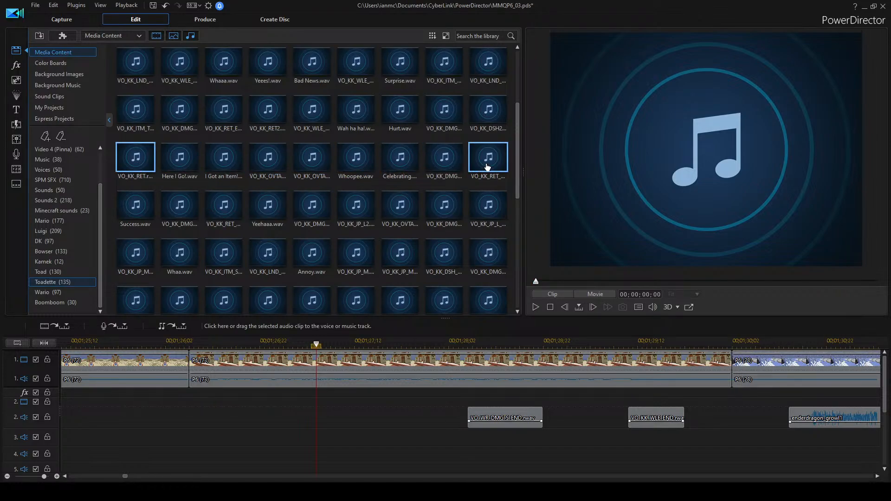
scroll(377, 230, up, 3)
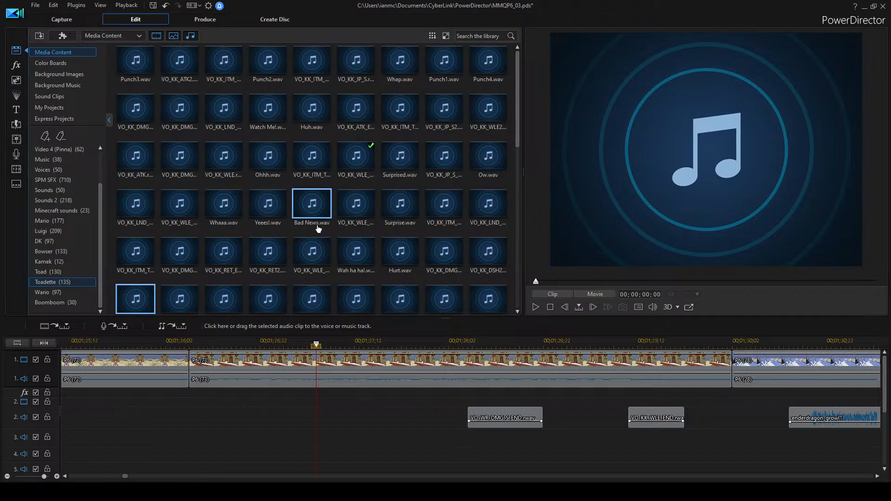
Preview the first Toadette clips in the library, including VO_KK_ATK2, VO_KK_DMG, VO_KK_LND, VO_KK_ITM and VO_KK_JP_S2.
click(485, 35)
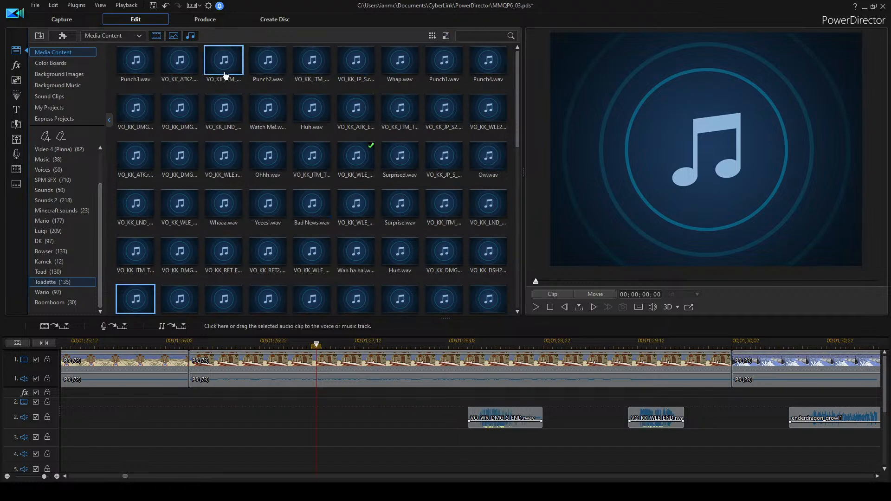
click(178, 77)
click(178, 118)
click(224, 122)
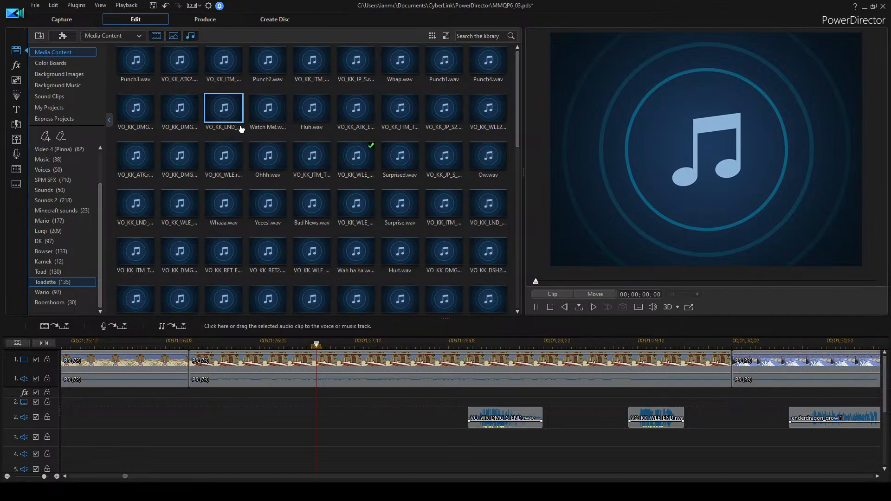
click(312, 65)
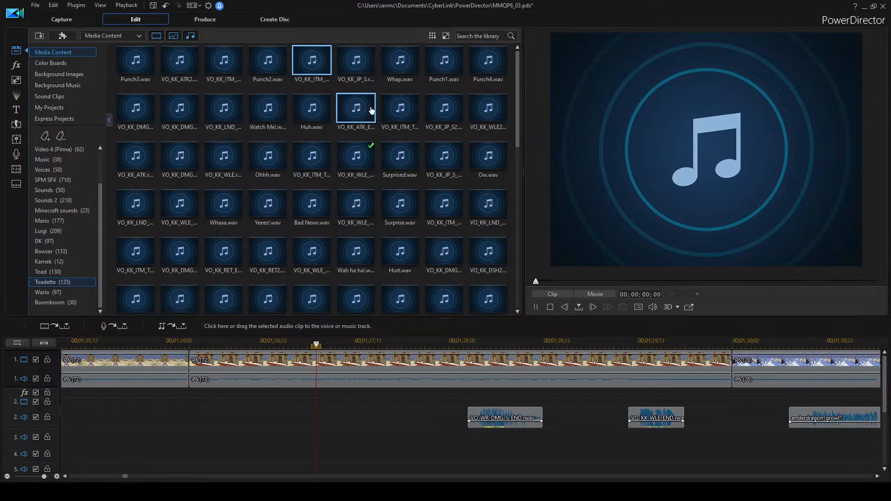
click(452, 117)
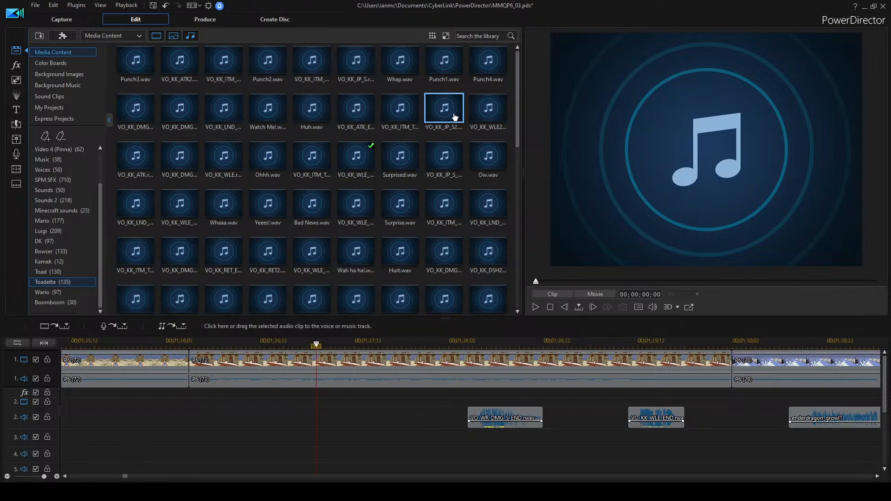
Play back the castle entrance shot from about 00;01;26;08 to check the gap before the Wario clip.
click(194, 344)
key(space)
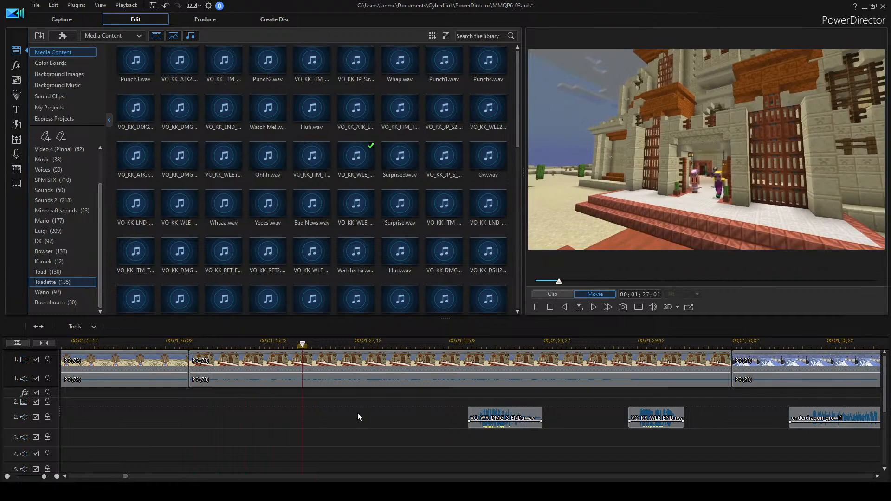
click(453, 215)
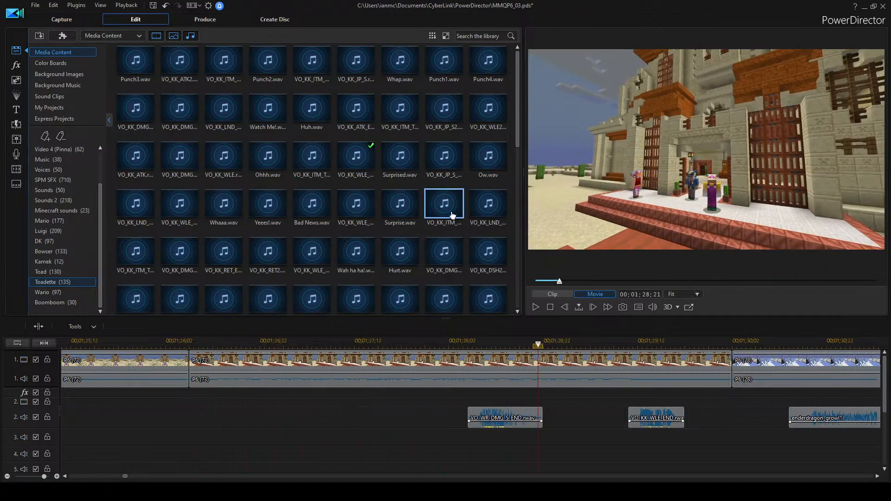
Add the Toadette VO_KK_WLE_FALL clip to track 2 at about 00;01;26;26, before the Wario clip.
click(268, 251)
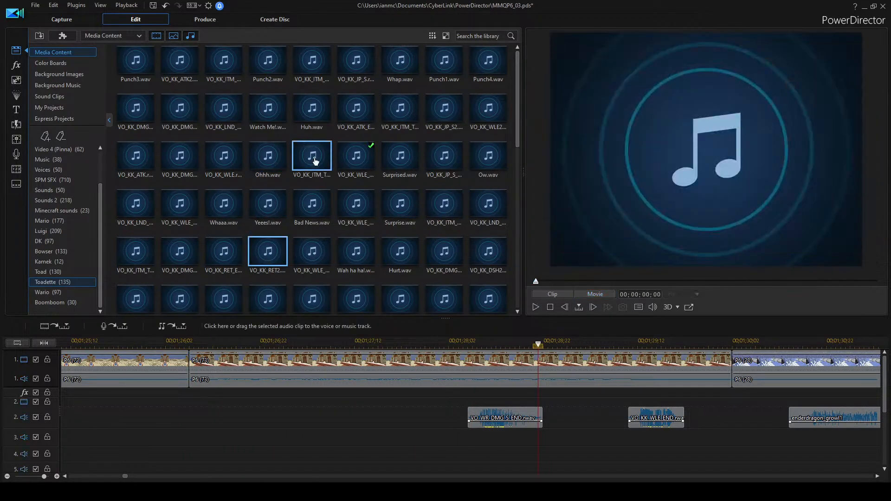
click(224, 252)
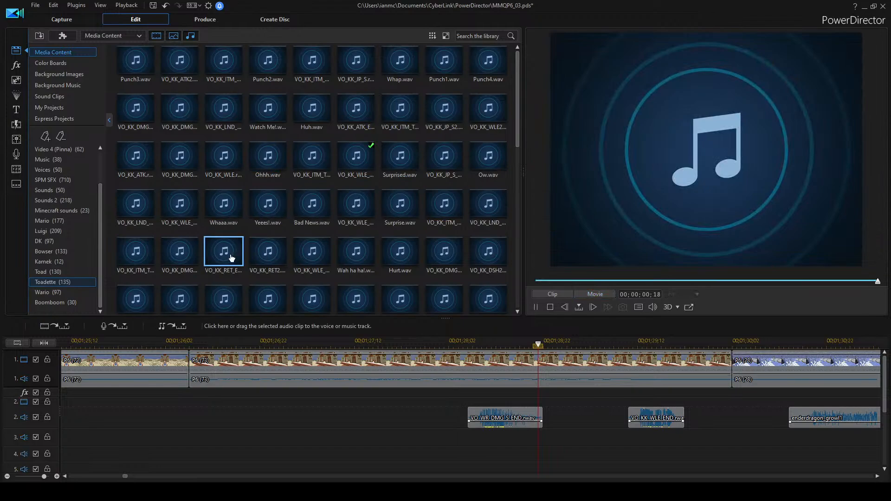
click(266, 259)
click(306, 253)
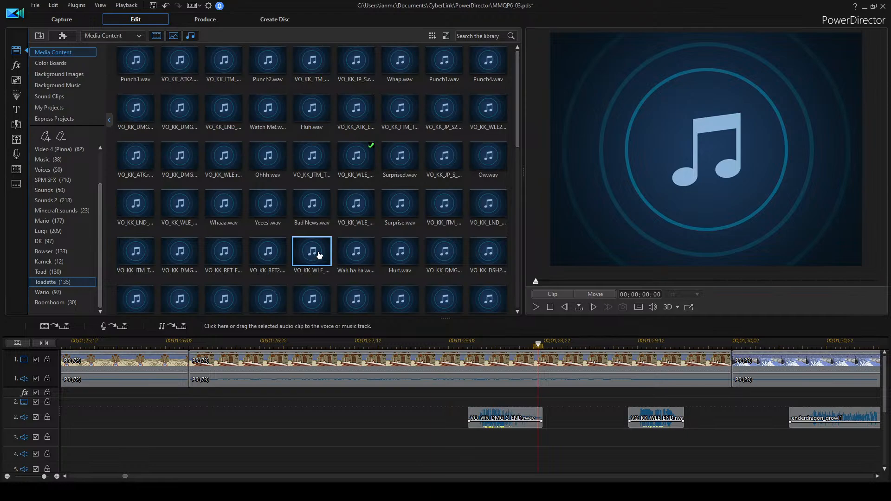
scroll(319, 254, down, 3)
drag(238, 395, 277, 411)
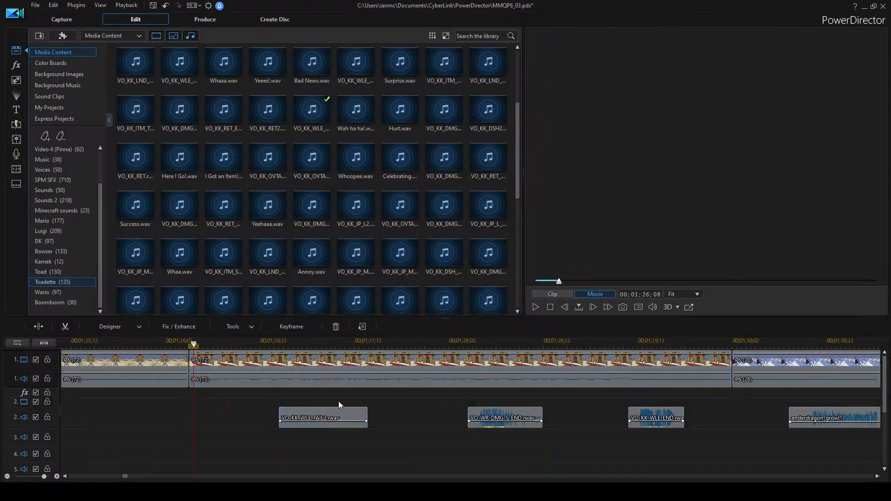
Play back the castle entrance shot with the VO_KK_WLE_FALL clip, replaying it from 00;01;27;10.
key(space)
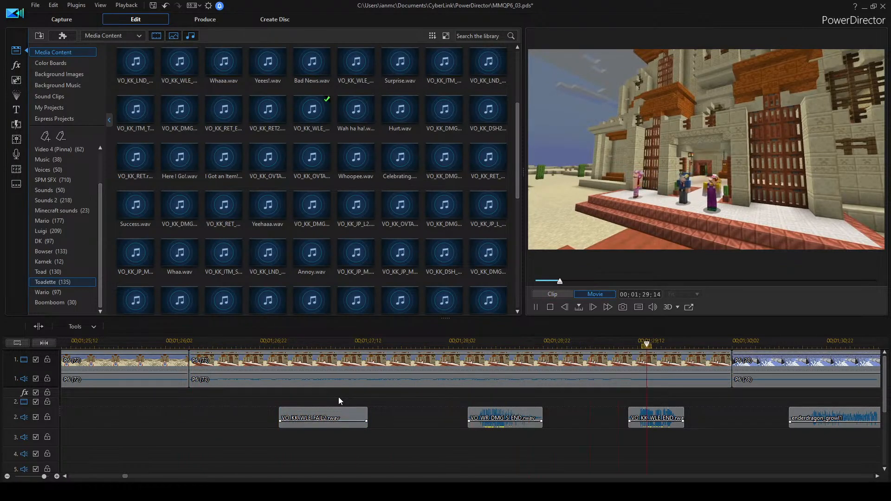
key(space)
click(346, 345)
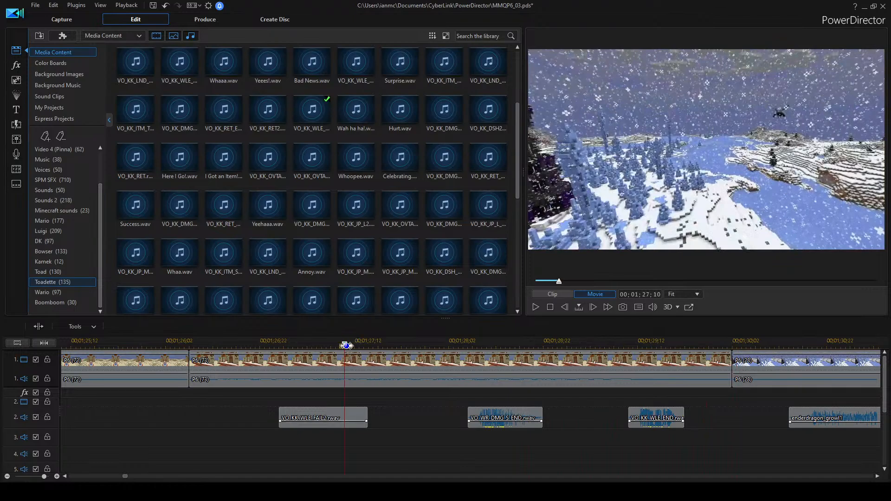
key(space)
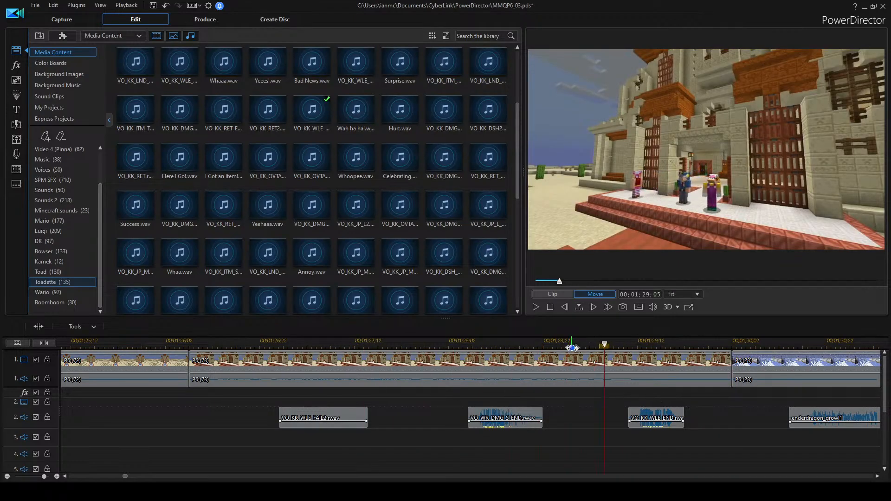
key(space)
Preview clips in the Toad library, including ha5, huh2, huh5, ow2, laugh5, VO_KO_ATK, laugh6 and yah4.
click(48, 272)
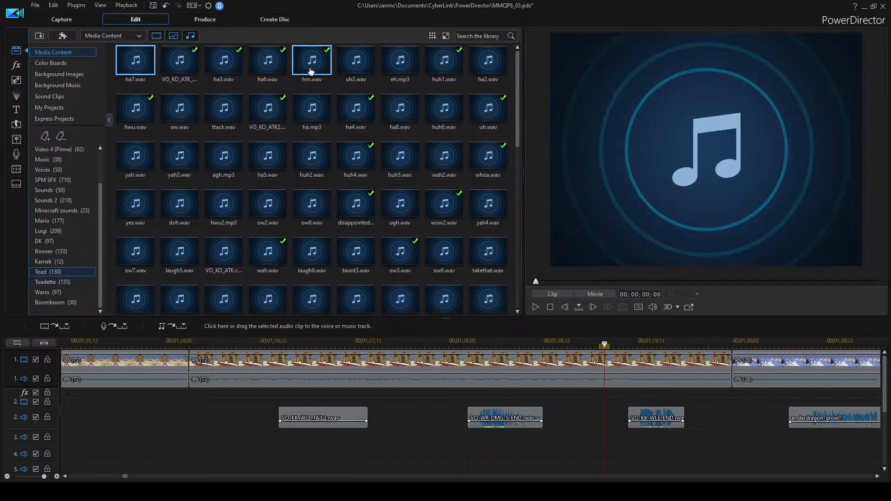
click(265, 162)
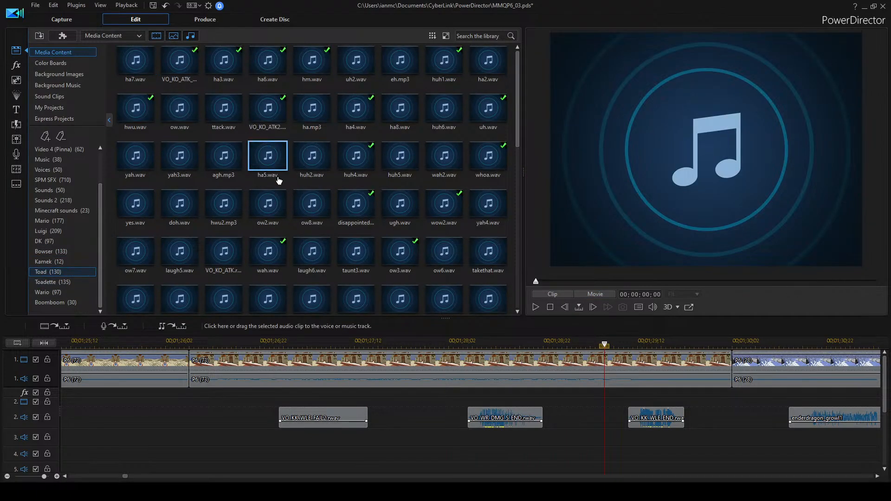
click(324, 160)
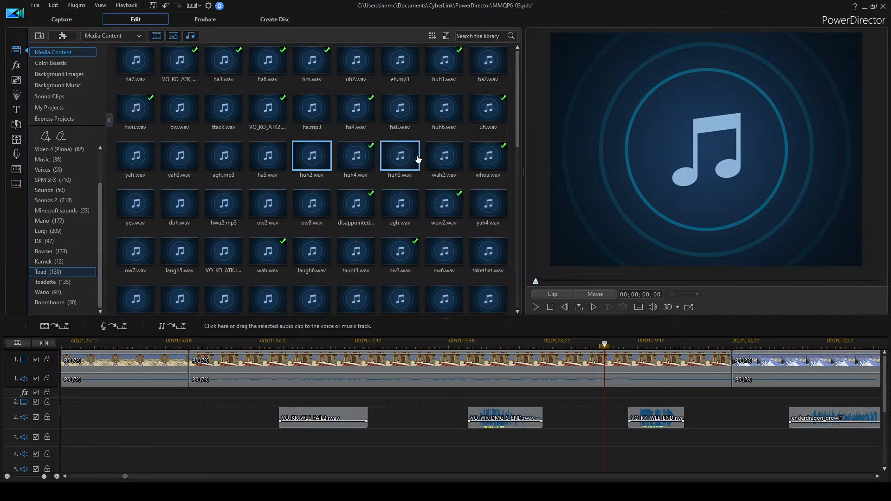
click(394, 164)
click(285, 219)
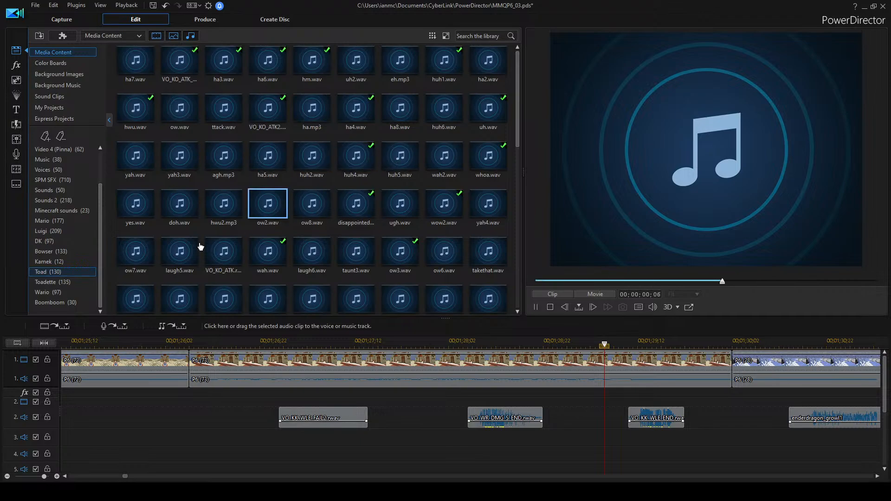
click(176, 252)
click(219, 252)
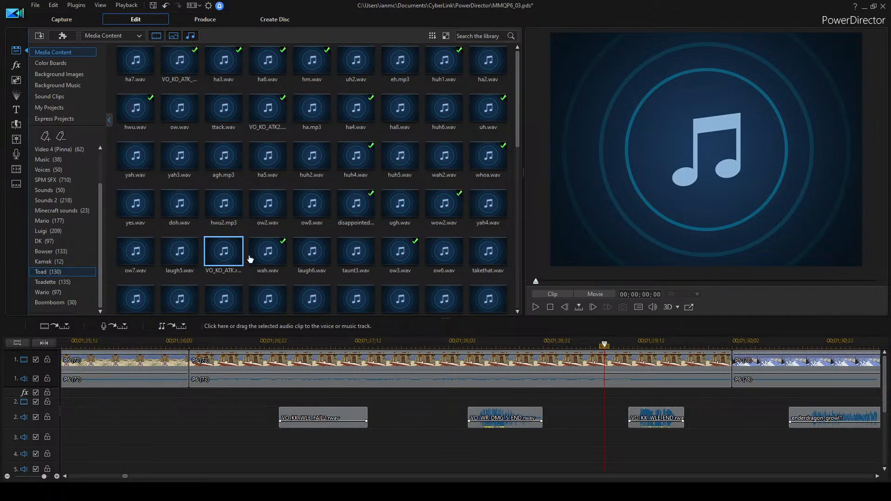
click(317, 258)
click(481, 214)
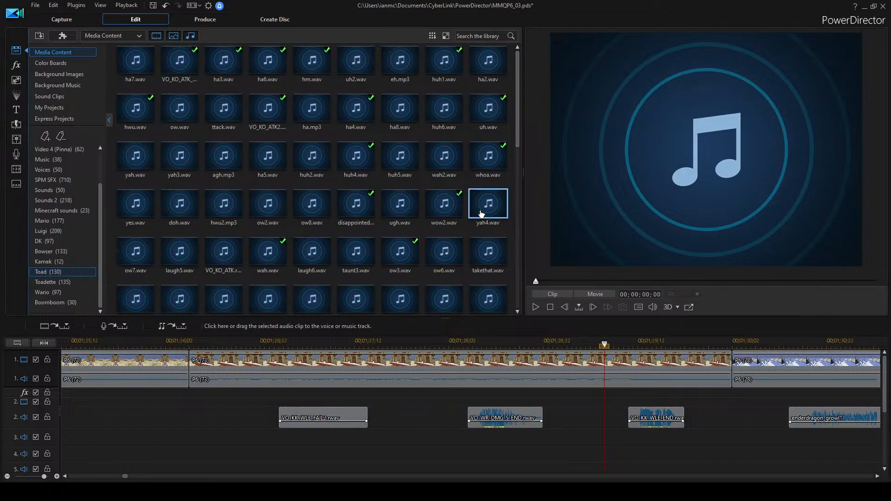
Preview further Toad clips, including wah, ow3, Rats, VO_KO_ATK2, yah and yah3.
scroll(442, 183, down, 3)
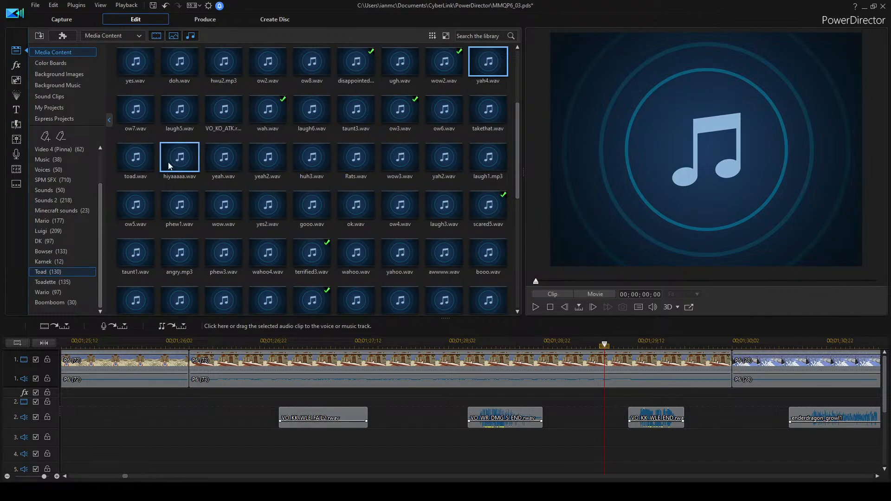
click(282, 128)
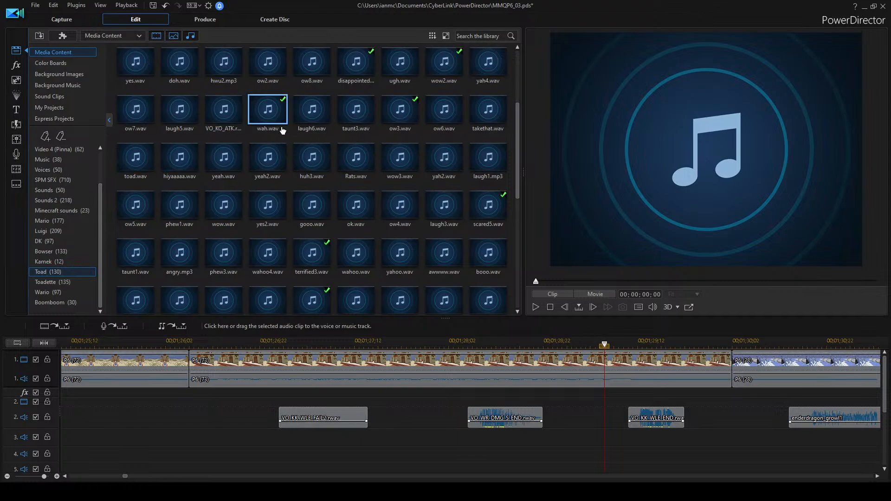
key(space)
click(397, 112)
key(space)
click(299, 162)
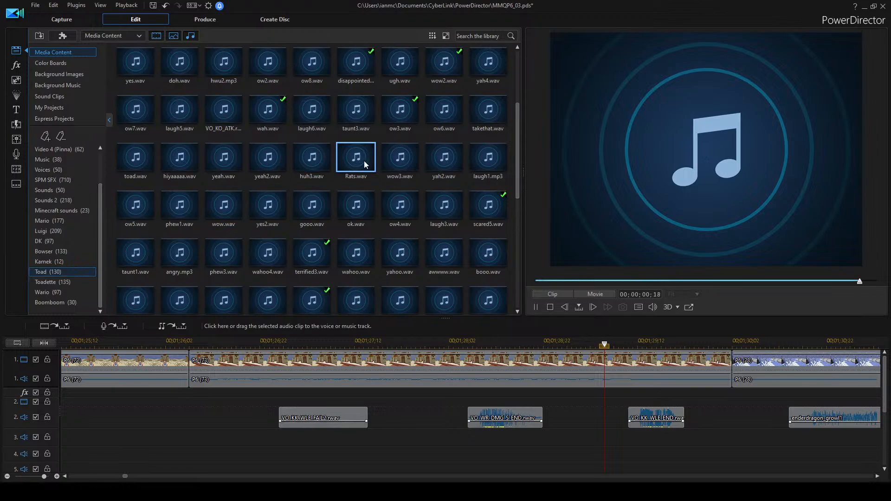
scroll(364, 158, up, 3)
click(270, 109)
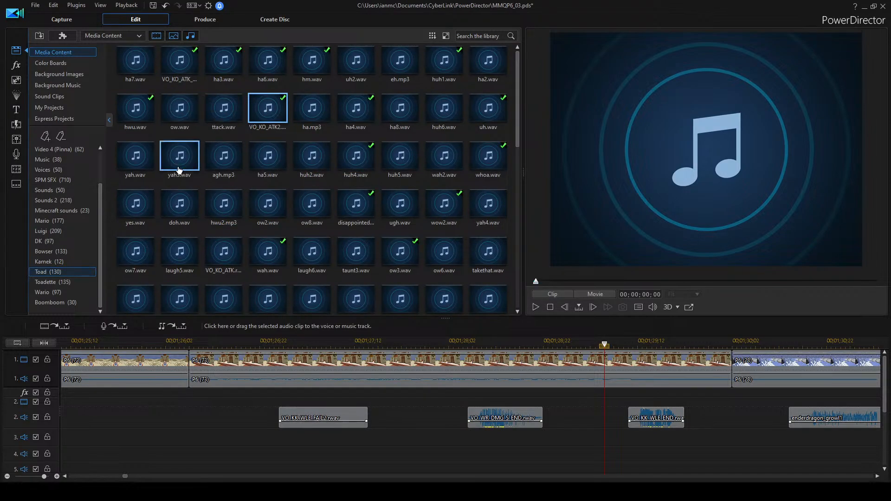
click(134, 165)
click(182, 154)
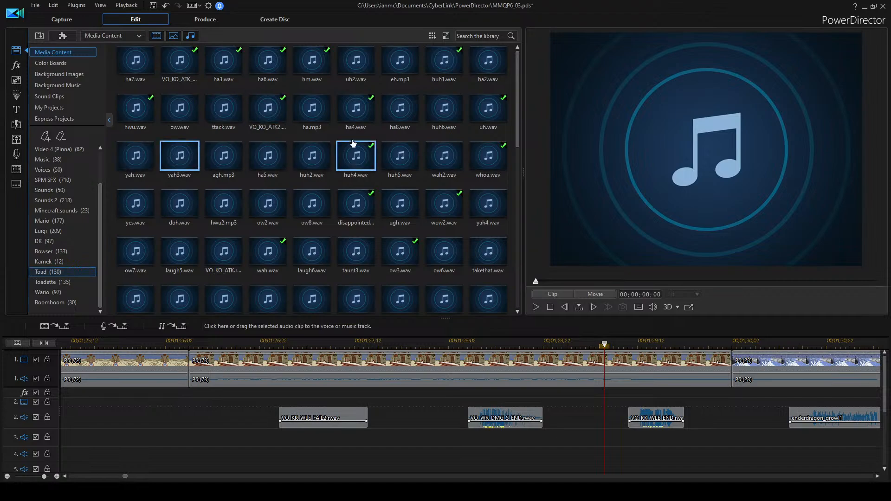
Compare the Toad huh clips and add huh2 to track 2 at about 00;01;28;26, between the Wario and VO_KK_WLE_END clips.
click(435, 111)
click(356, 153)
click(398, 156)
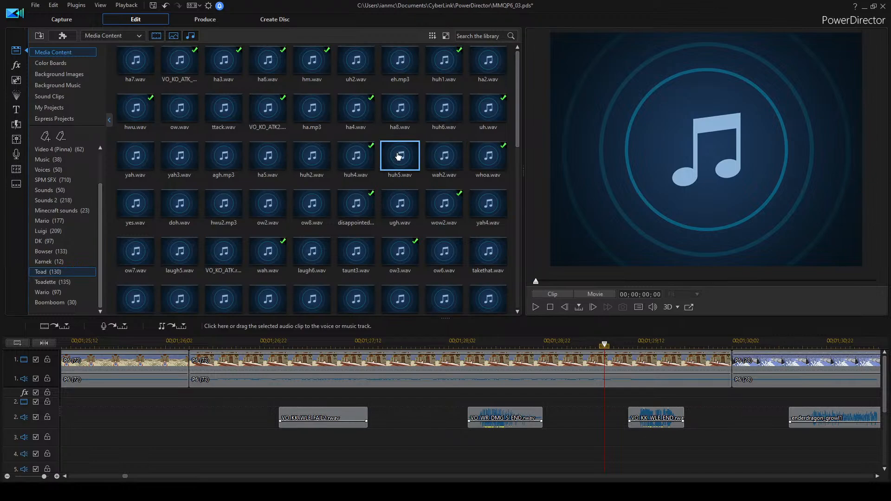
click(310, 158)
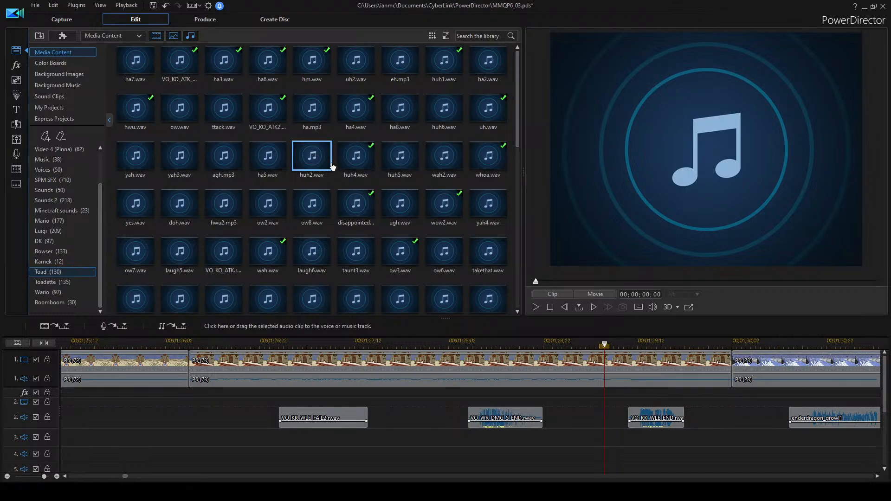
drag(561, 421, 562, 421)
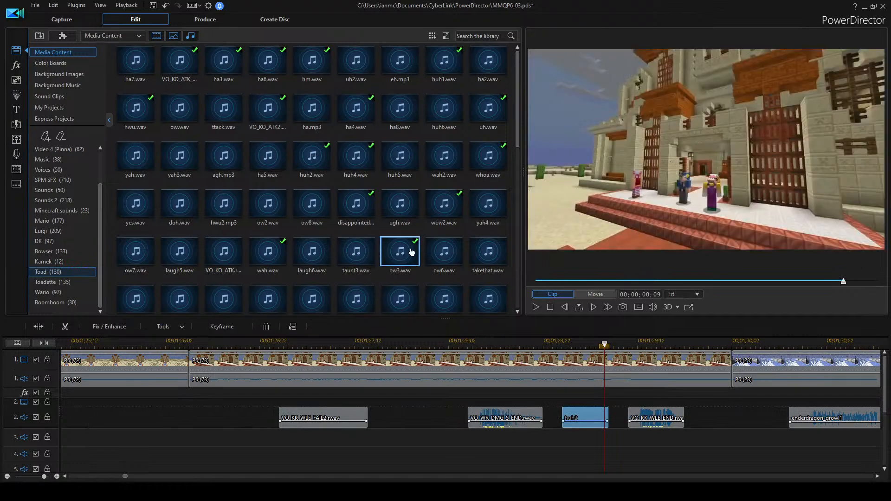
Preview Toad's huh6, doh and hwu2 clips and add hwu2 to track 2 at about 00;01;27;21, before the Wario clip.
click(436, 107)
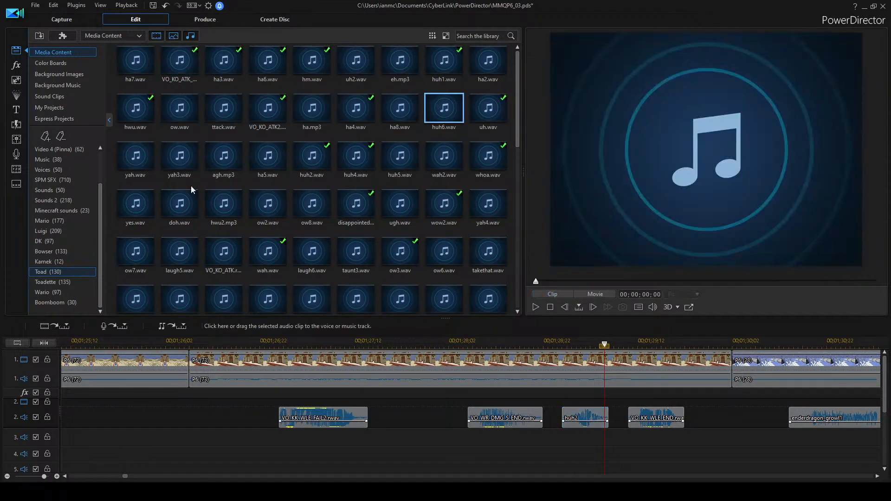
click(185, 214)
key(space)
click(228, 210)
key(space)
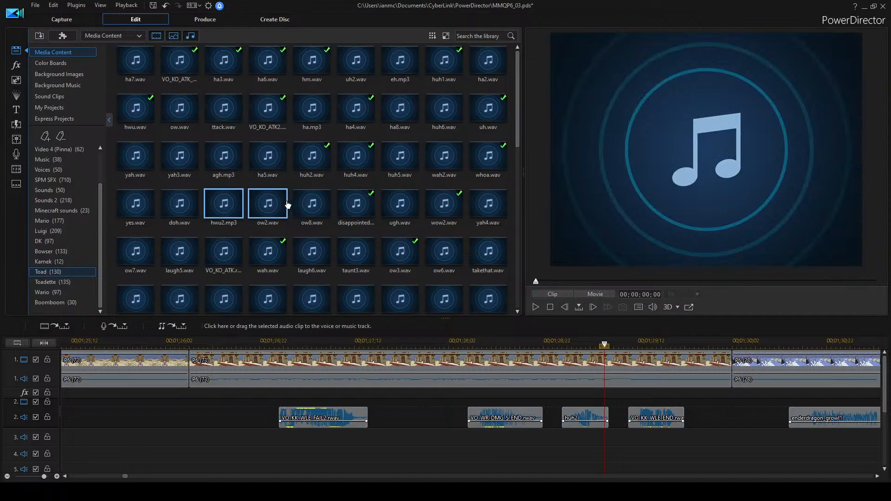
drag(220, 210, 398, 417)
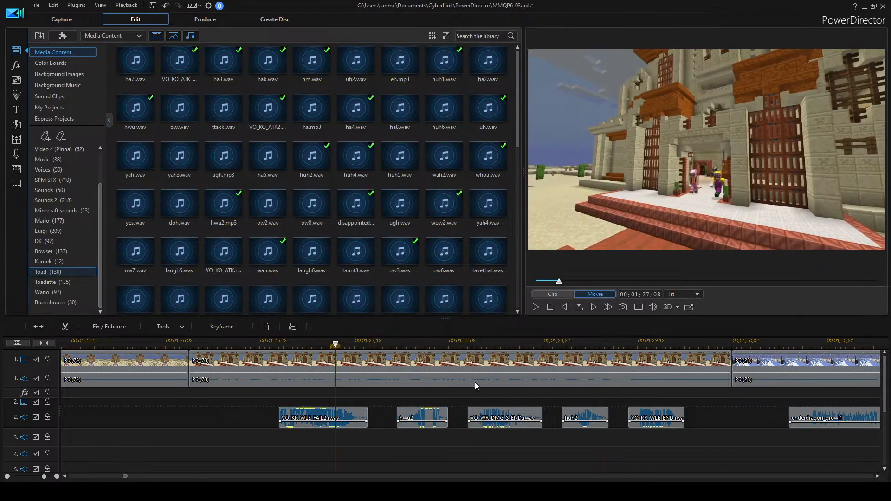
Play back the shot, move the hwu2 clip to track 3 at about 00;01;28;25, and delete the huh2 clip from track 2.
key(space)
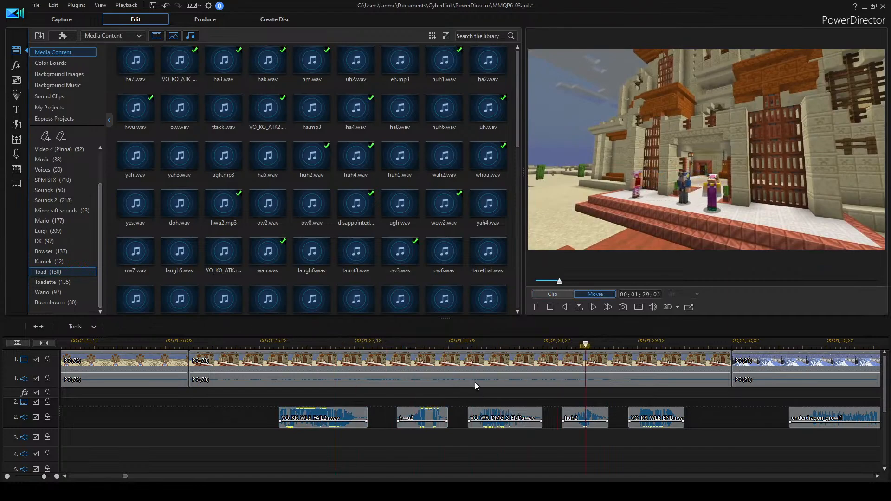
click(422, 417)
drag(569, 450, 579, 431)
click(585, 416)
key(Delete)
Replay the shot from about 00;01;28;04 and shift the hwu2 clip on track 3 to about 00;01;29;01.
click(457, 344)
key(space)
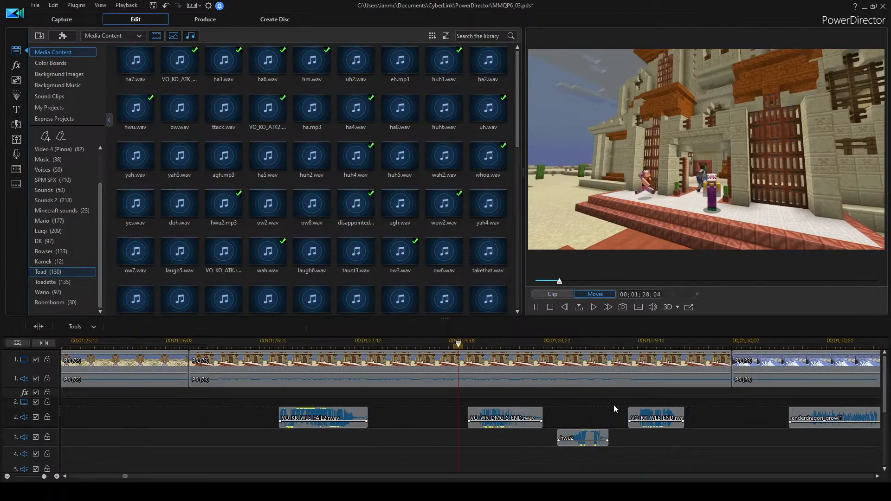
drag(585, 435, 613, 436)
click(722, 418)
key(space)
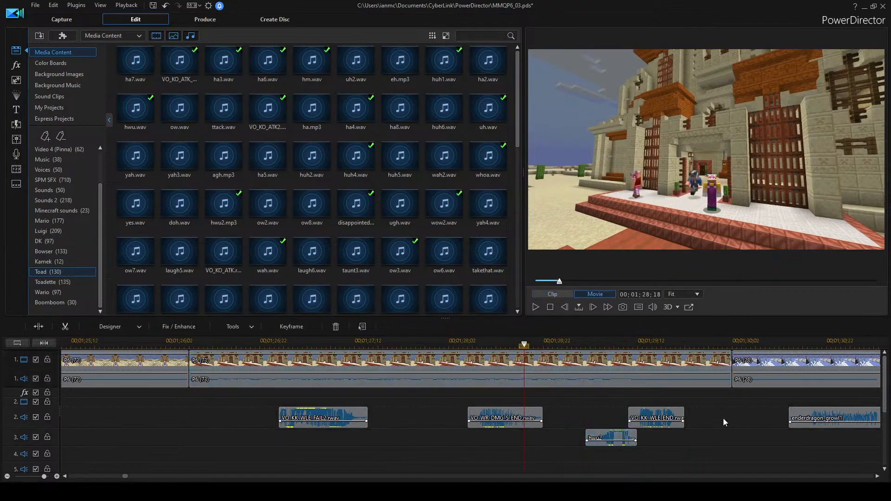
Shift the VO_KK_WLE_END clip to start where the hwu2 clip ends, and play back into the snowy dragon shot.
mouse_move(659, 417)
mouse_down()
mouse_move(688, 418)
mouse_move(664, 417)
mouse_up()
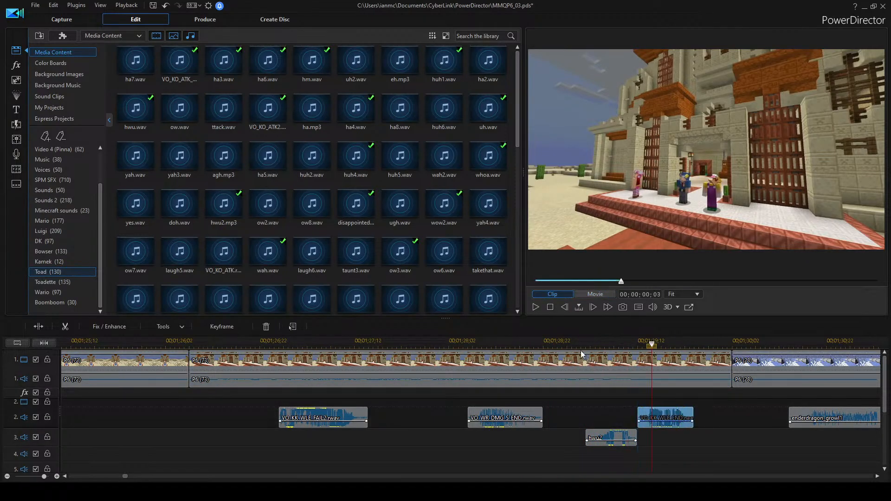
drag(577, 346, 579, 345)
click(566, 344)
click(714, 445)
key(space)
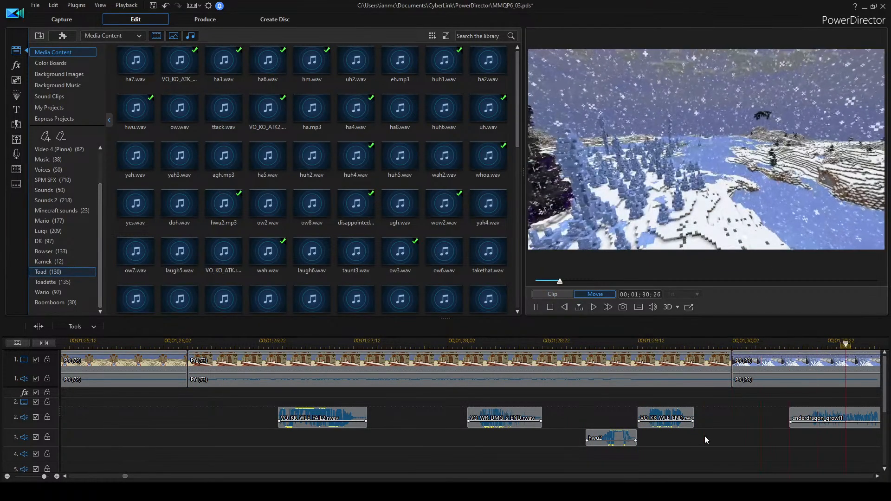
key(space)
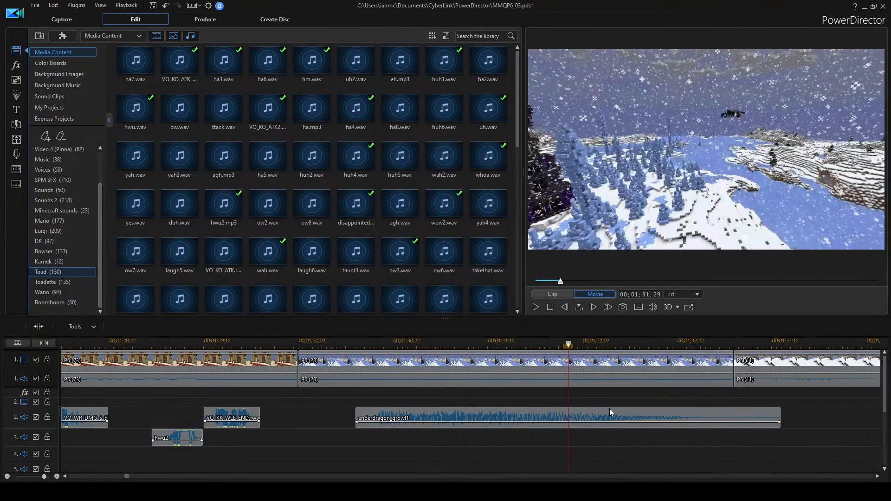
Examine the dragon shot and the following snow running shot on the timeline, including the audio after the enderdragon growl.
scroll(608, 408, down, 3)
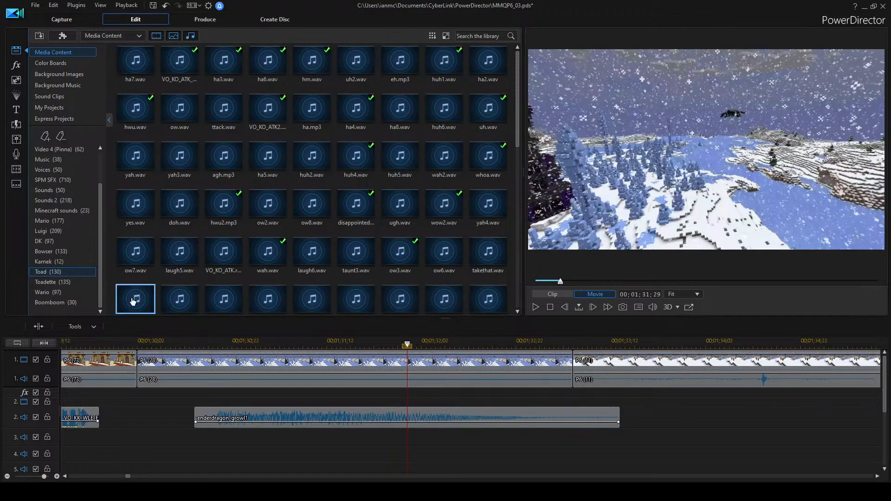
click(147, 343)
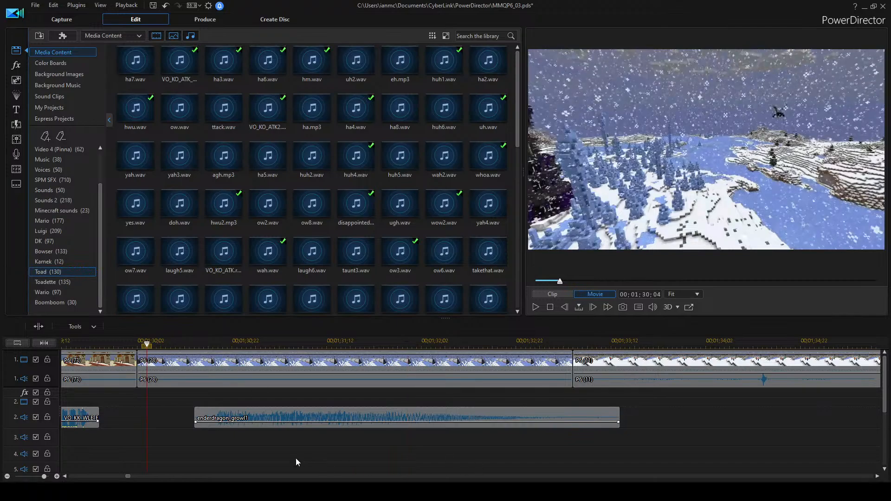
scroll(296, 458, up, 2)
scroll(296, 458, down, 3)
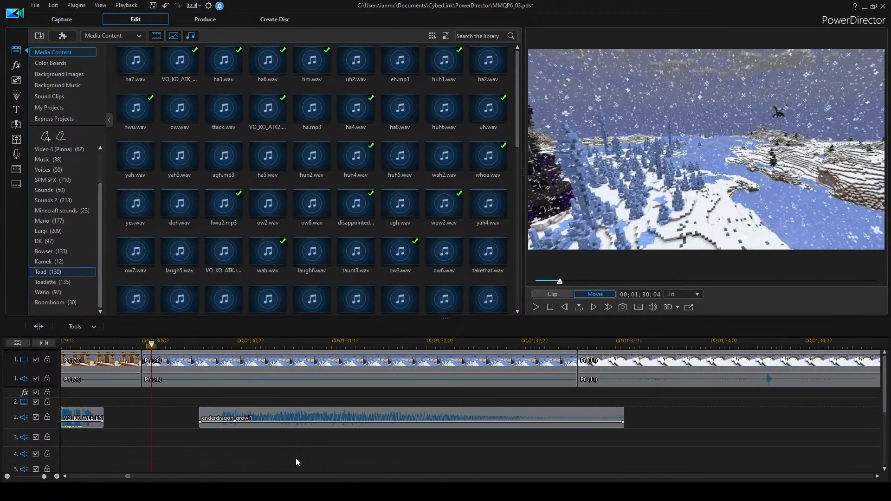
click(512, 364)
scroll(498, 424, down, 1)
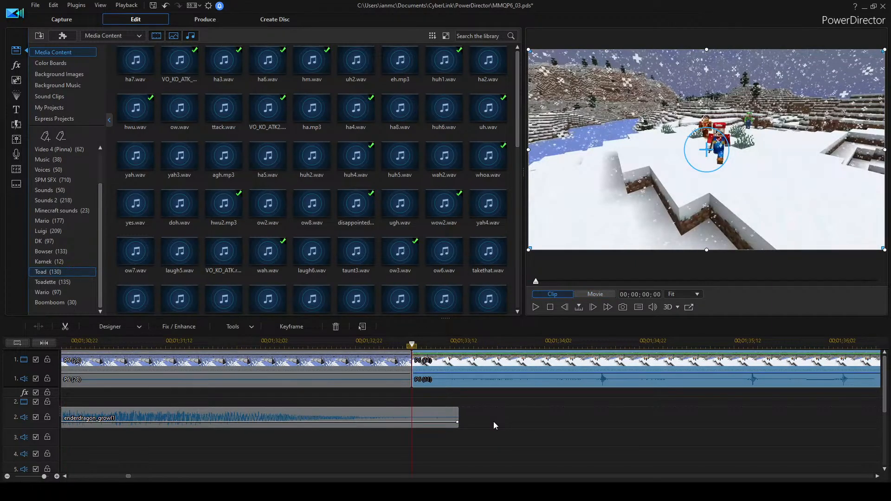
scroll(493, 421, down, 2)
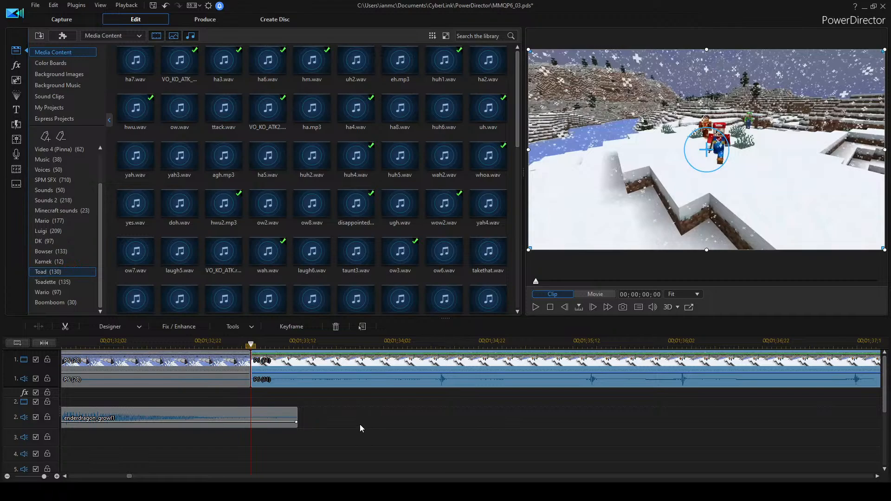
scroll(336, 418, down, 3)
scroll(336, 418, up, 3)
scroll(335, 418, down, 5)
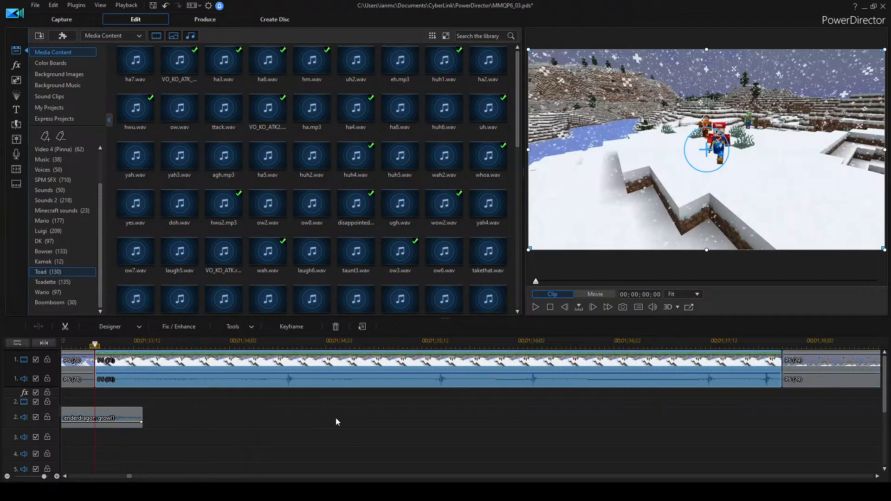
scroll(335, 417, up, 2)
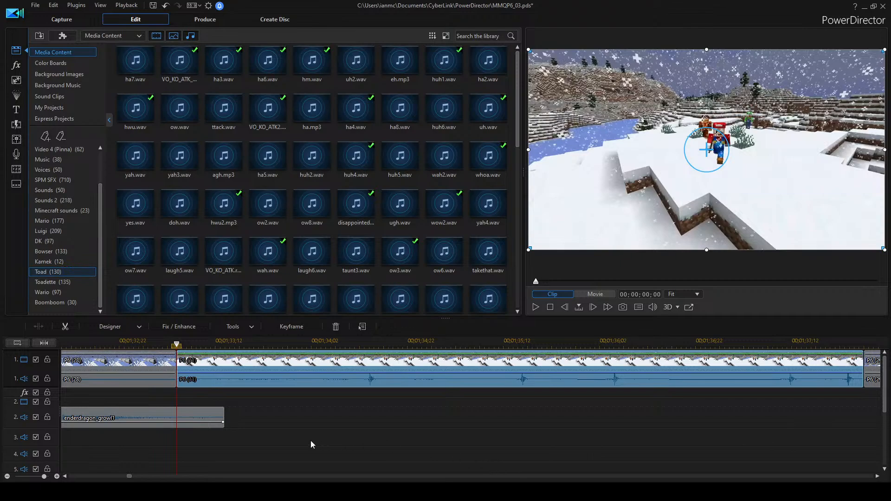
Remove the snapshot image from the Voices library folder.
click(47, 170)
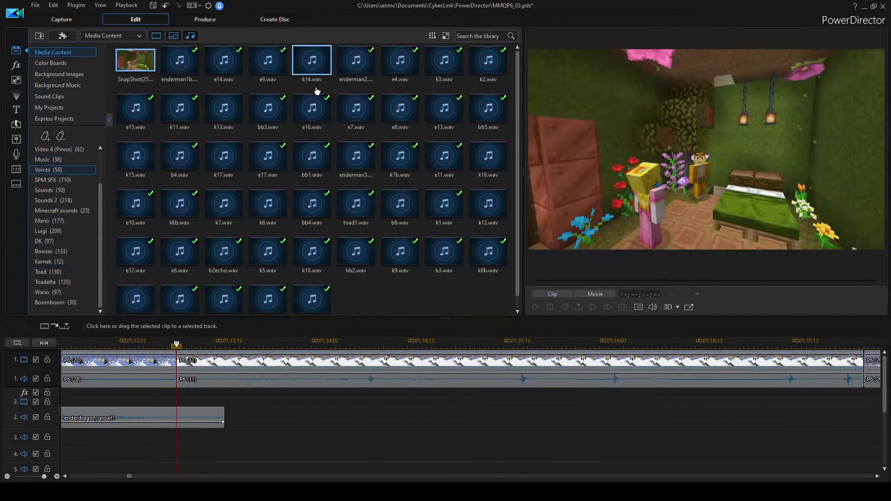
click(176, 60)
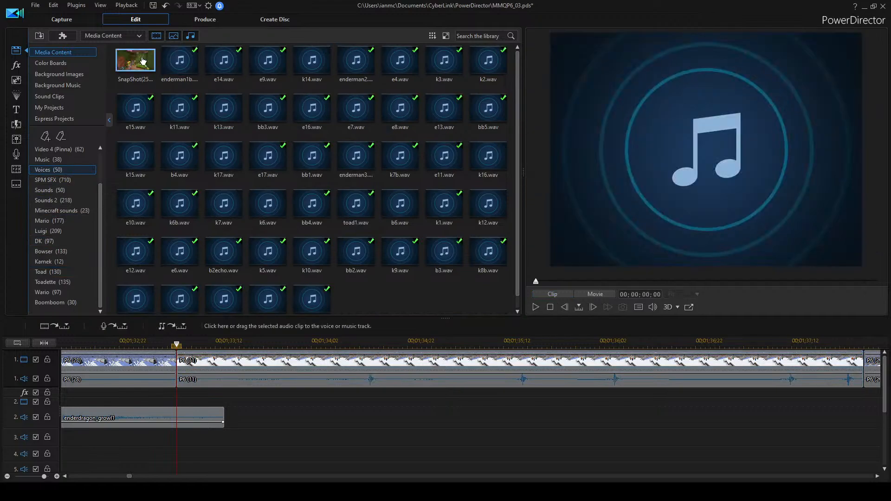
key(Delete)
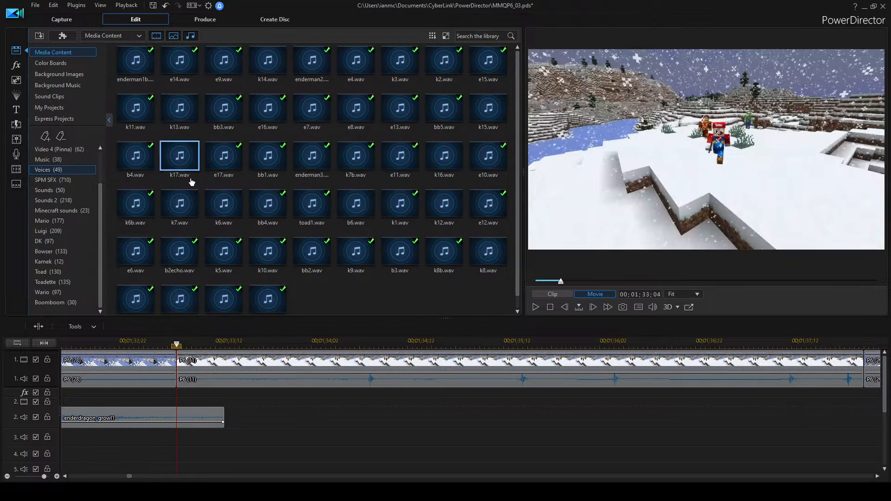
Preview the b4.wav voice clip and return to the start of the snow running shot on the timeline.
double_click(139, 160)
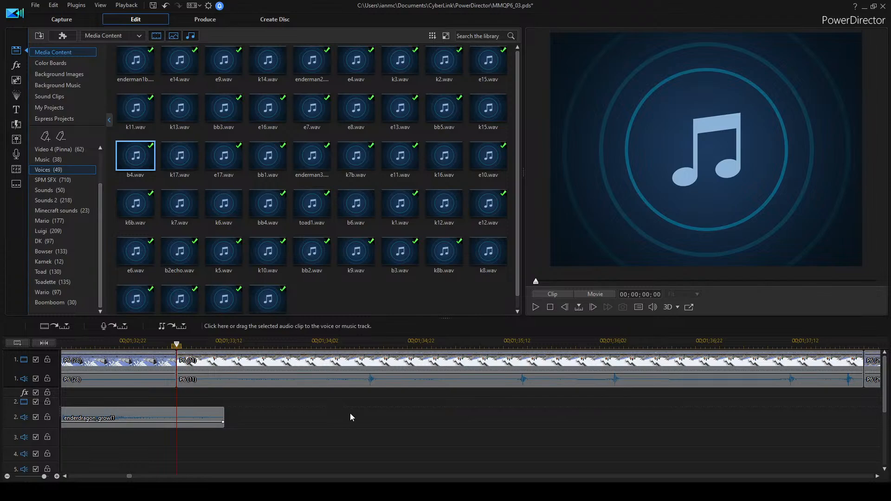
scroll(340, 431, up, 2)
click(415, 425)
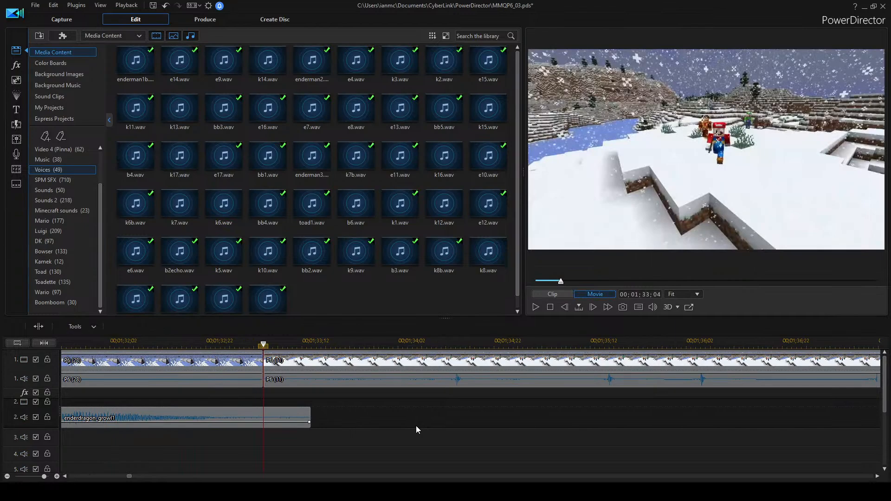
scroll(415, 425, down, 2)
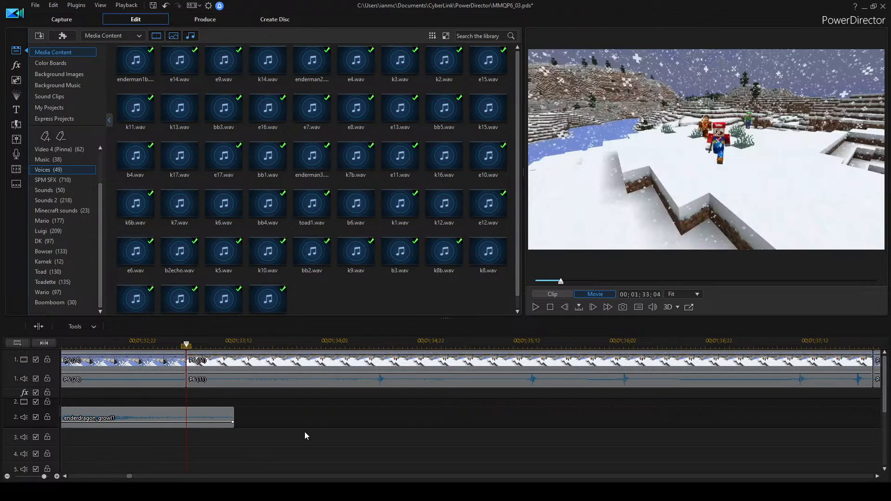
scroll(305, 435, up, 6)
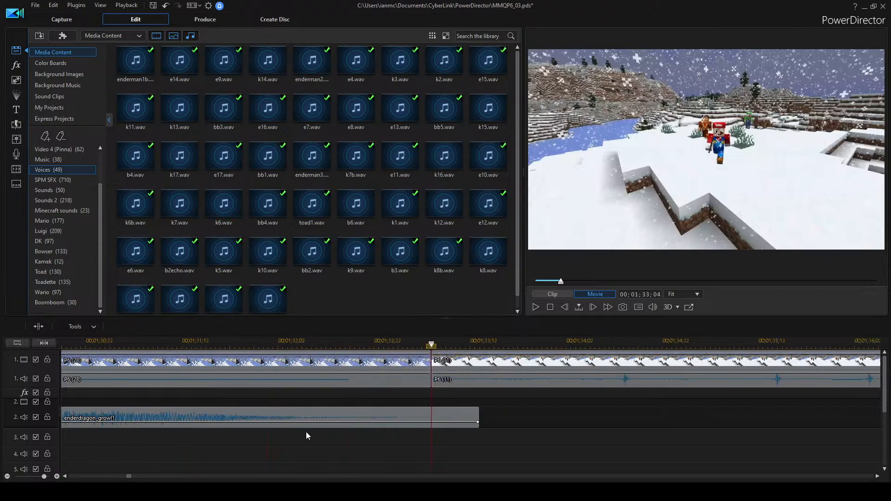
scroll(305, 434, down, 4)
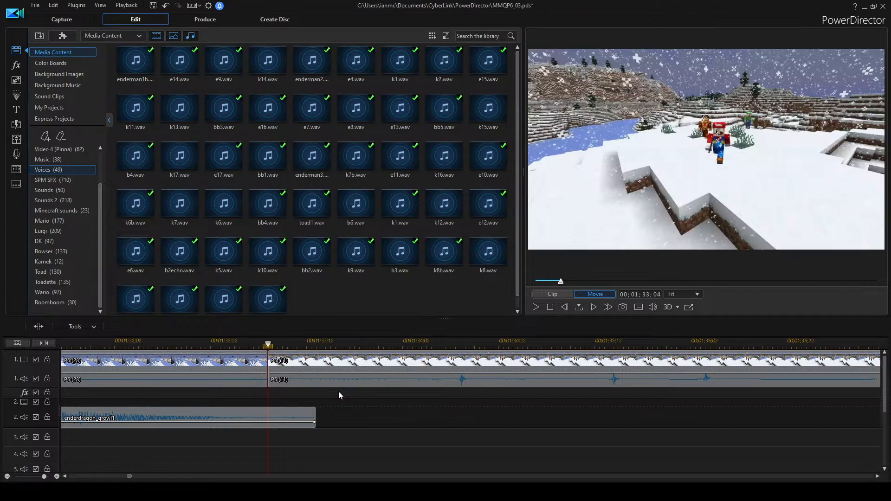
scroll(337, 404, down, 2)
scroll(337, 403, up, 1)
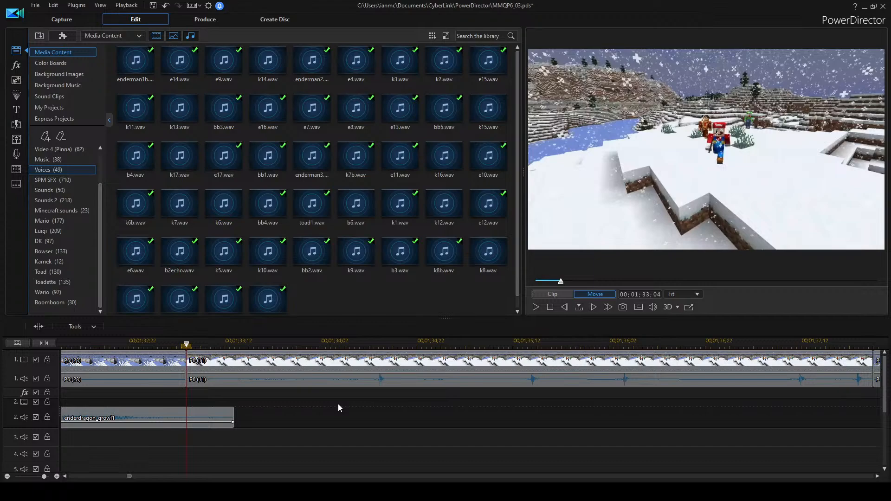
scroll(321, 404, down, 1)
scroll(320, 404, up, 1)
Preview the b3.wav, b1.wav and b4.wav clips in the Voices library folder.
double_click(399, 251)
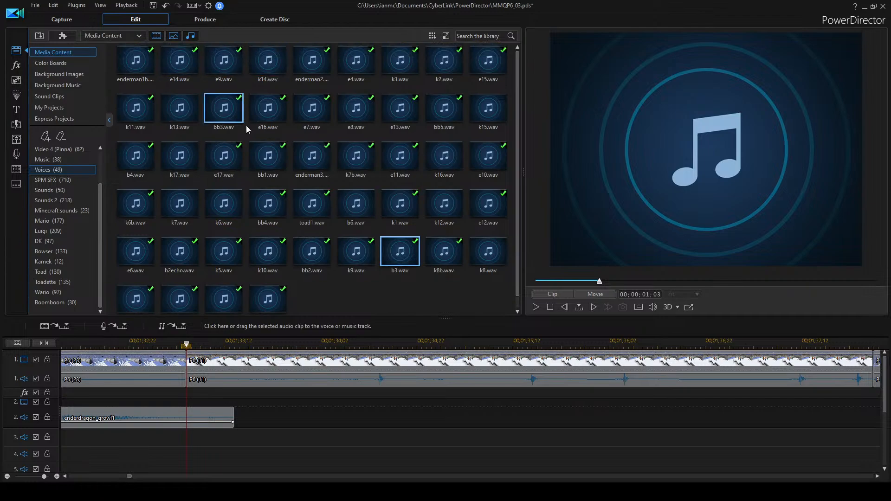
scroll(310, 204, down, 1)
double_click(135, 288)
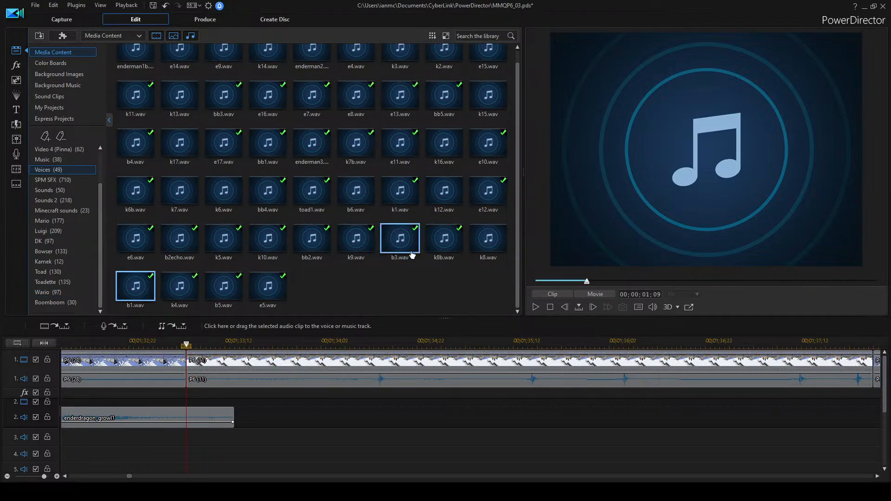
scroll(408, 249, up, 1)
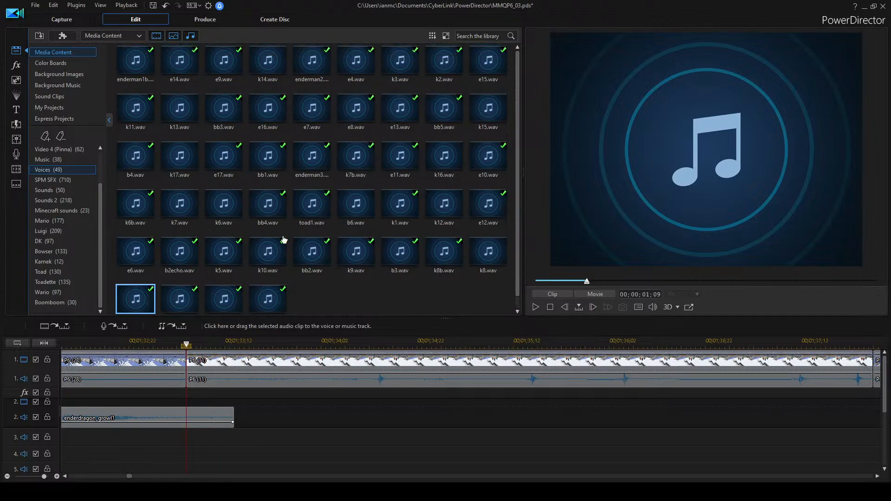
double_click(149, 158)
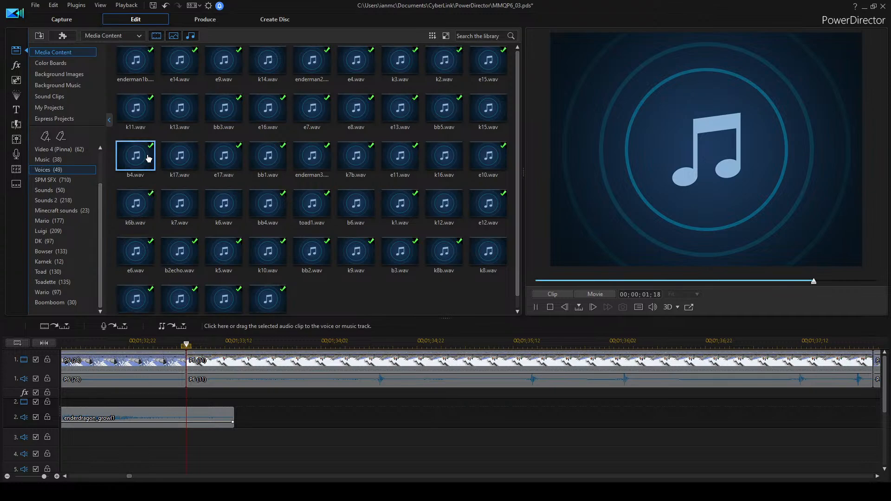
Play the snow running shot from near its start until the three characters have stopped.
click(205, 342)
scroll(255, 419, down, 1)
click(256, 418)
scroll(384, 412, up, 1)
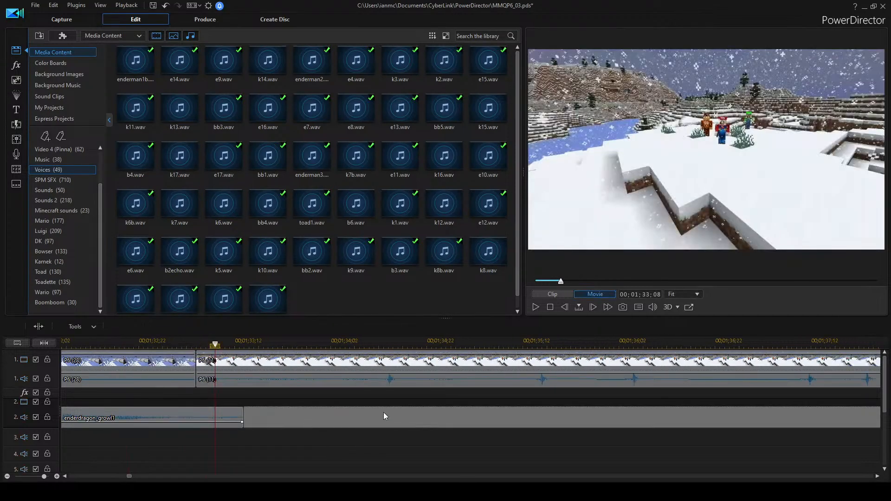
scroll(392, 428, up, 1)
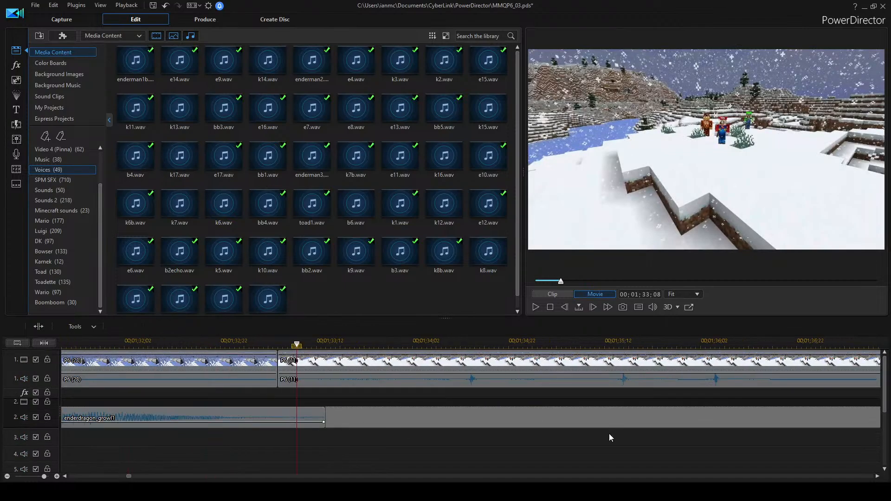
key(space)
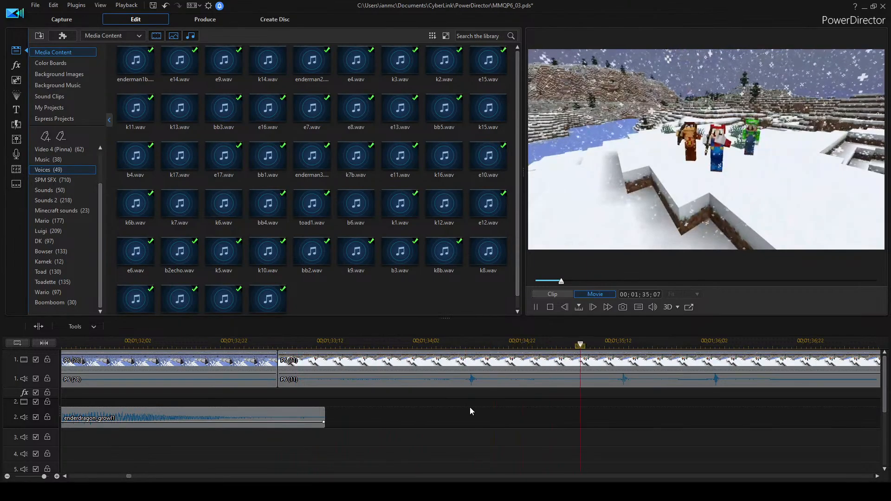
key(space)
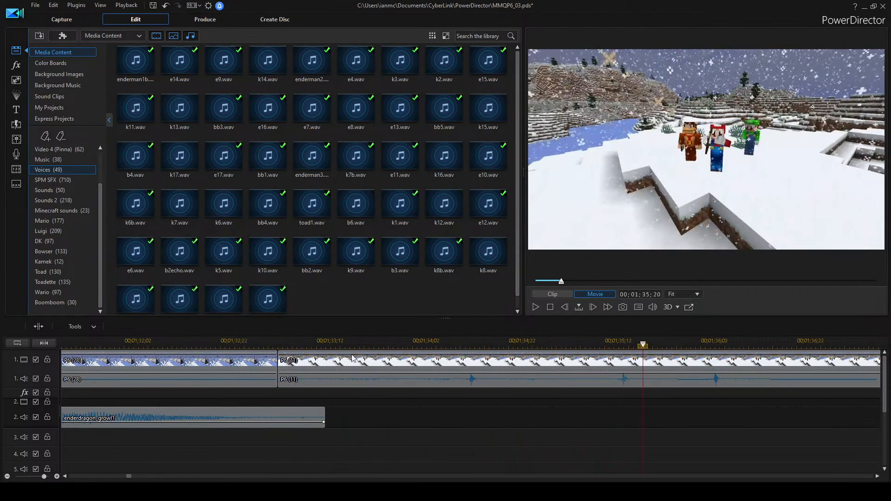
Replay the snow running shot twice from its beginning to judge where a voice clip fits.
click(298, 365)
click(284, 348)
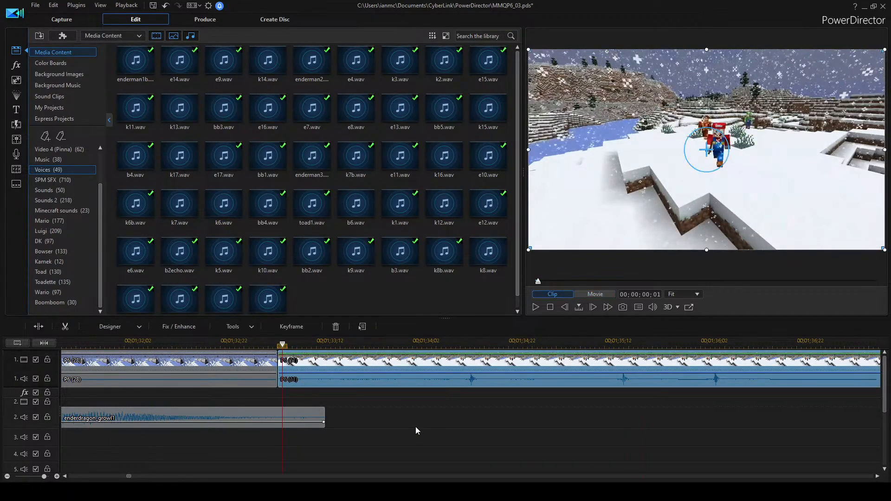
click(420, 423)
key(space)
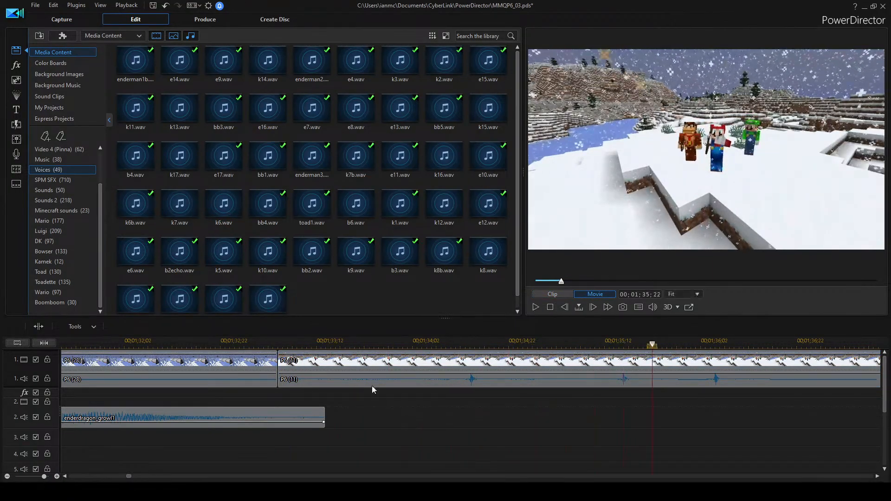
key(space)
click(302, 376)
click(478, 413)
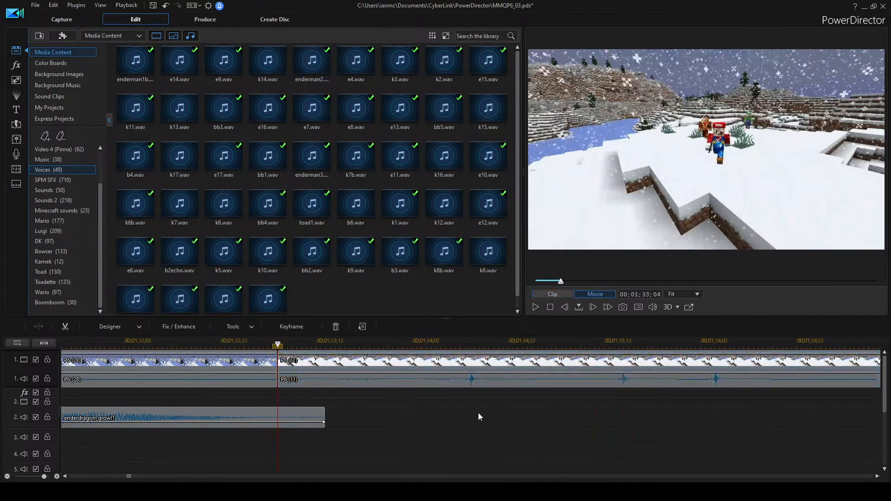
key(space)
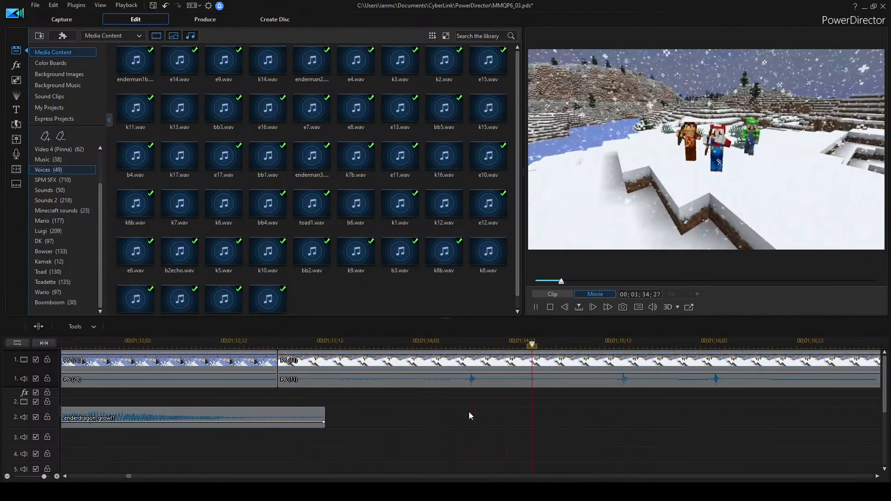
key(space)
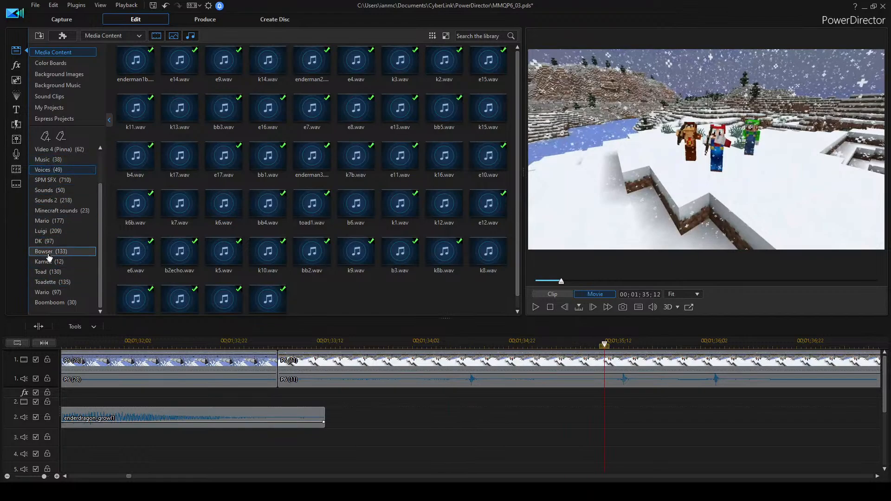
Open the Mario sound folder and audition clips such as hap_primo, watchit.wav and whohoa.wav.
click(55, 221)
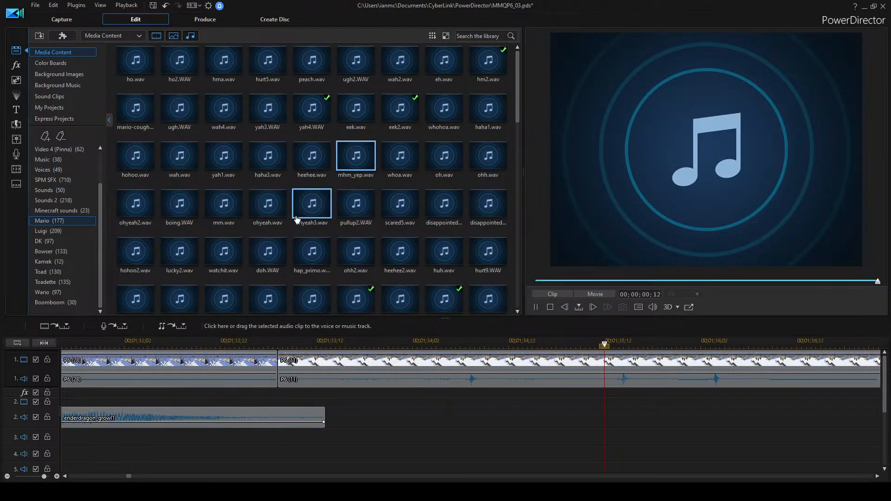
click(321, 255)
scroll(297, 253, down, 3)
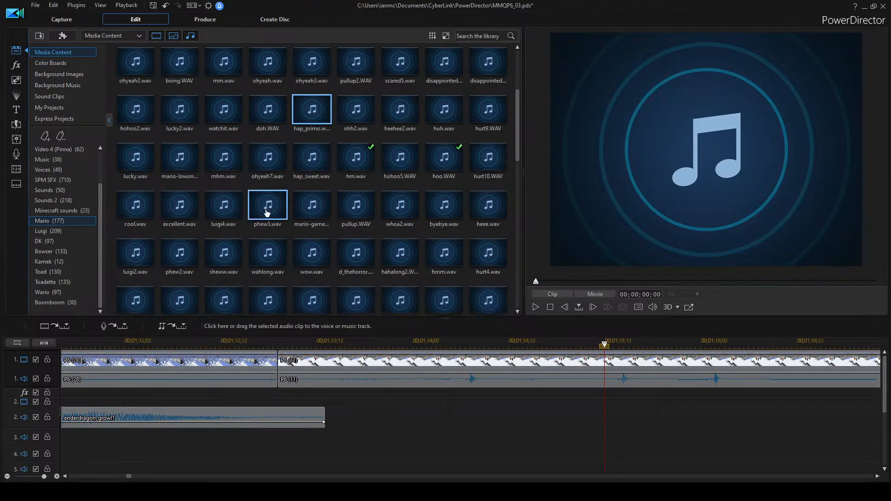
click(221, 116)
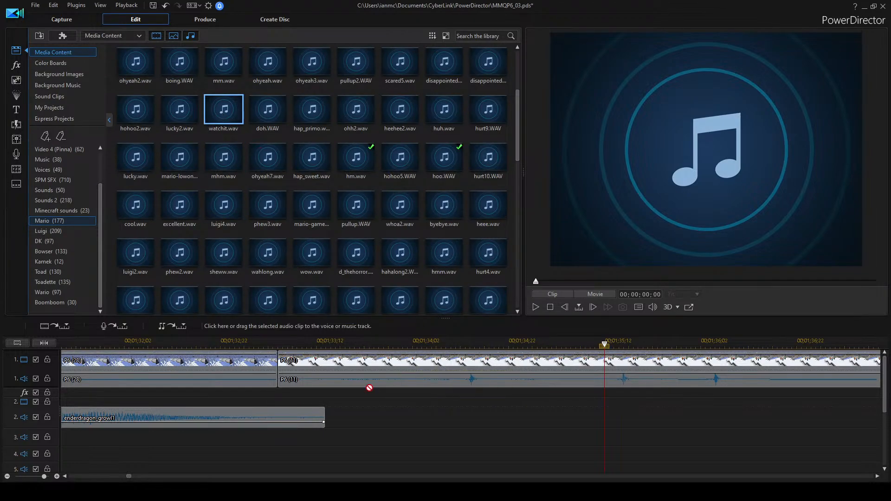
drag(369, 388, 218, 131)
scroll(423, 225, up, 3)
click(439, 111)
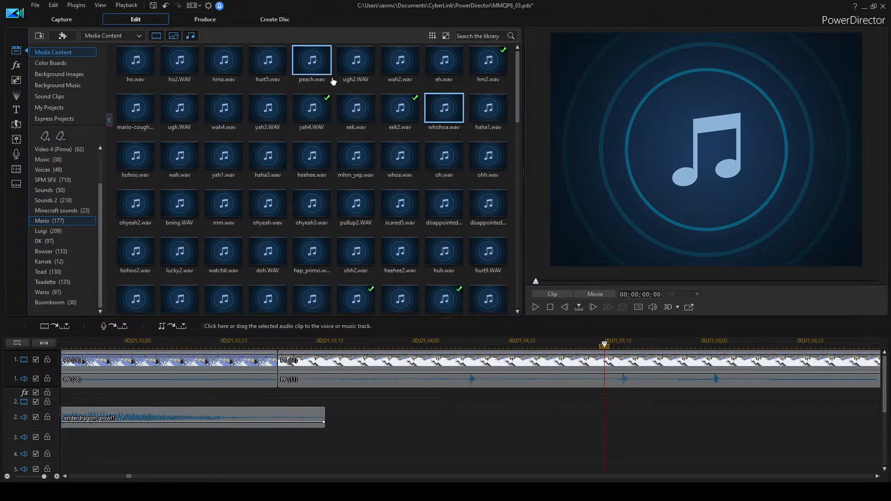
Audition the Mario clips wah.wav, yah1.wav, haha3.wav, heehee.wav and oh.wav.
click(179, 164)
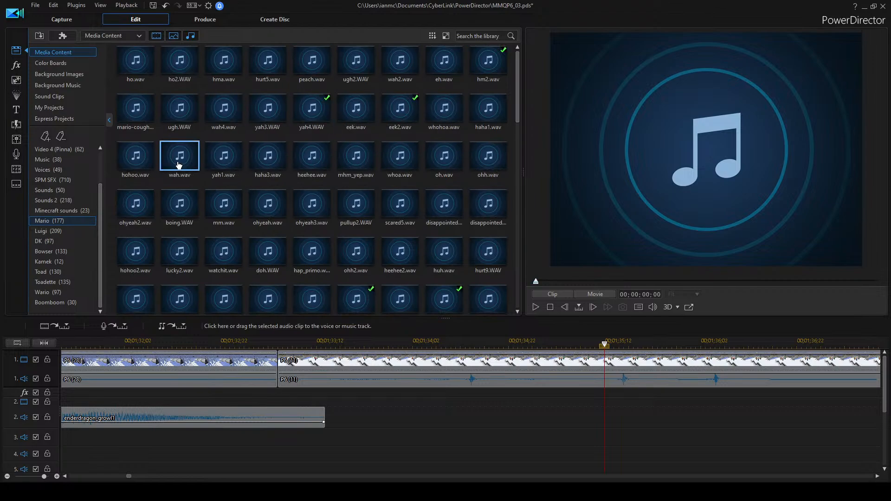
drag(384, 274, 191, 169)
double_click(229, 155)
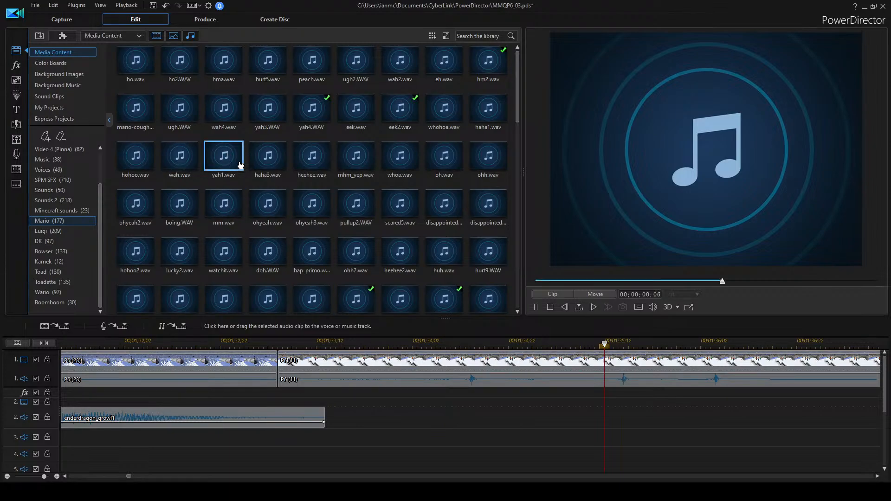
click(196, 158)
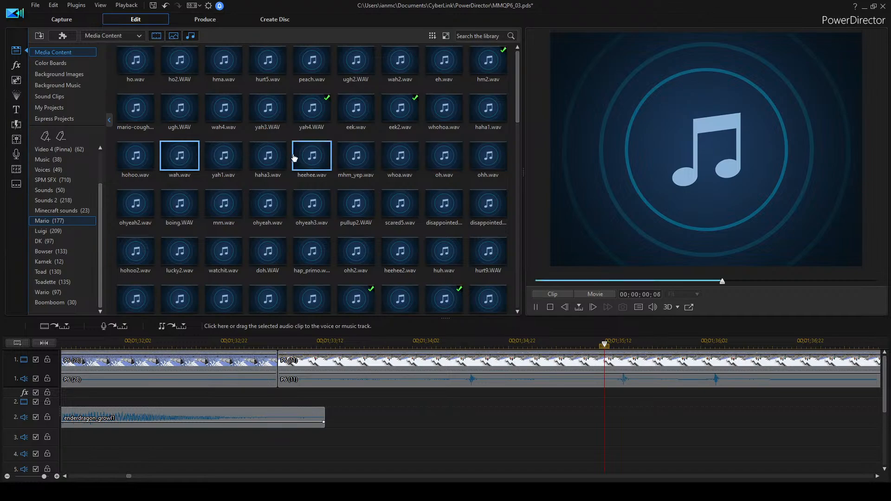
double_click(229, 165)
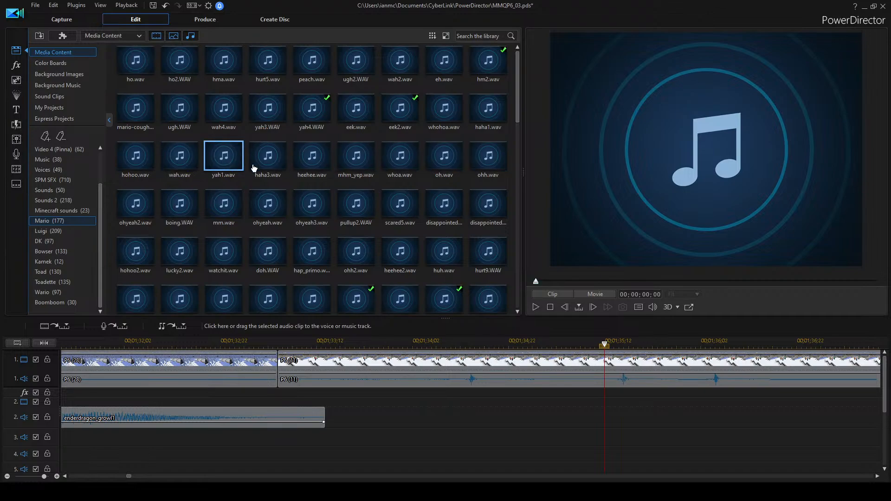
double_click(275, 167)
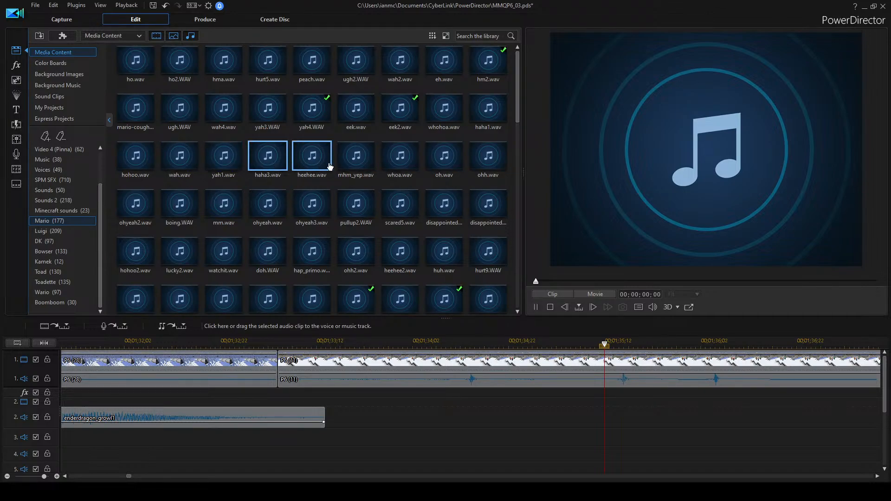
double_click(306, 163)
click(426, 166)
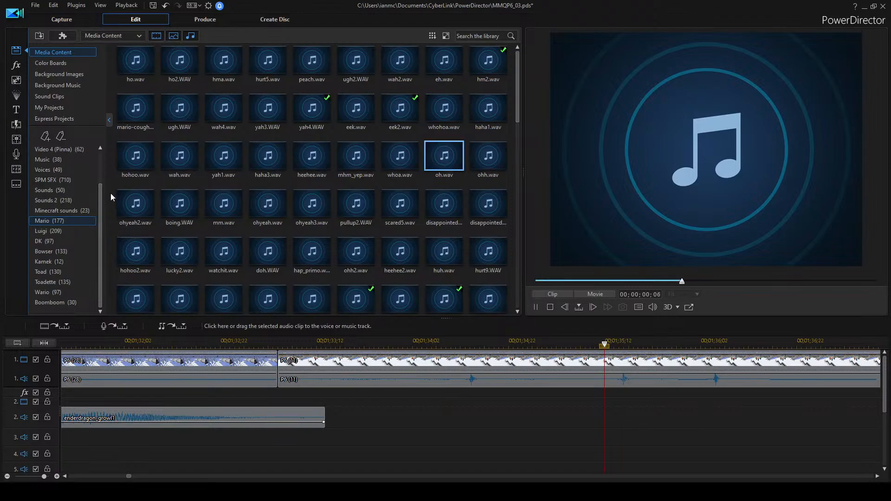
Audition further Mario clips, including ohyeah2.wav, boing.WAV, the cough clip, hurt5.wav, peach.wav, ugh2.WAV and wah2.wav.
click(145, 195)
double_click(175, 201)
double_click(143, 115)
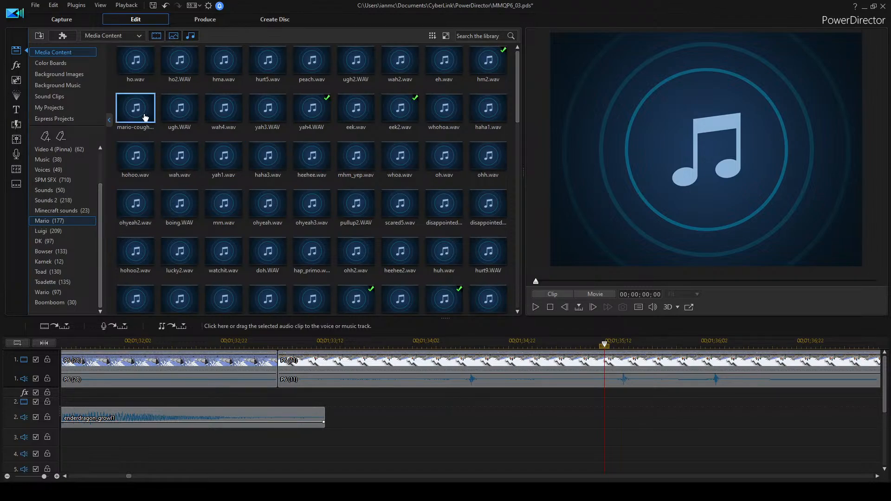
click(266, 65)
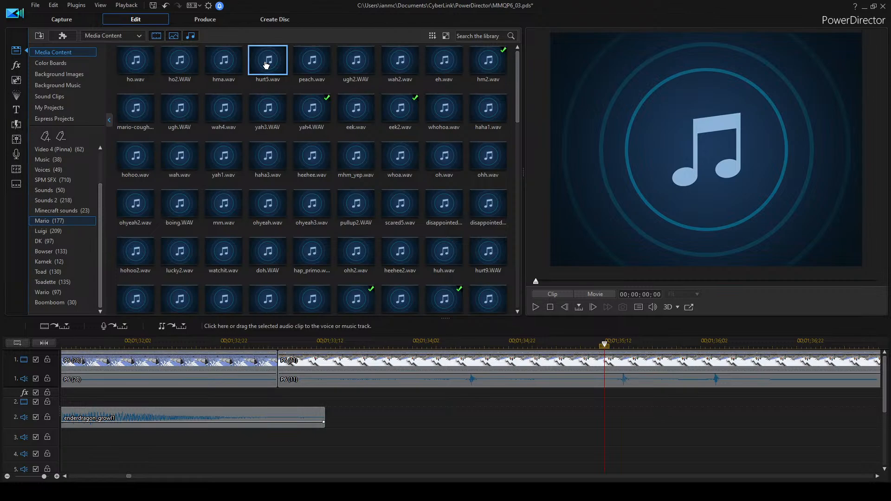
click(312, 65)
double_click(360, 65)
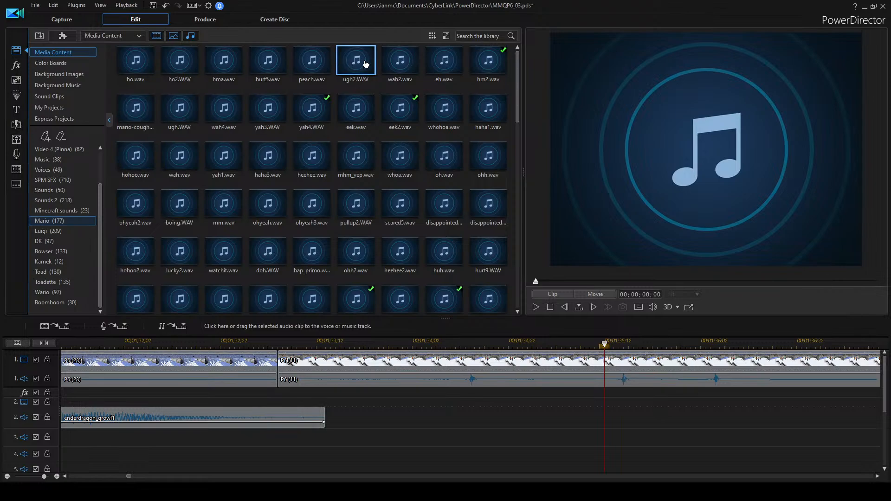
click(312, 69)
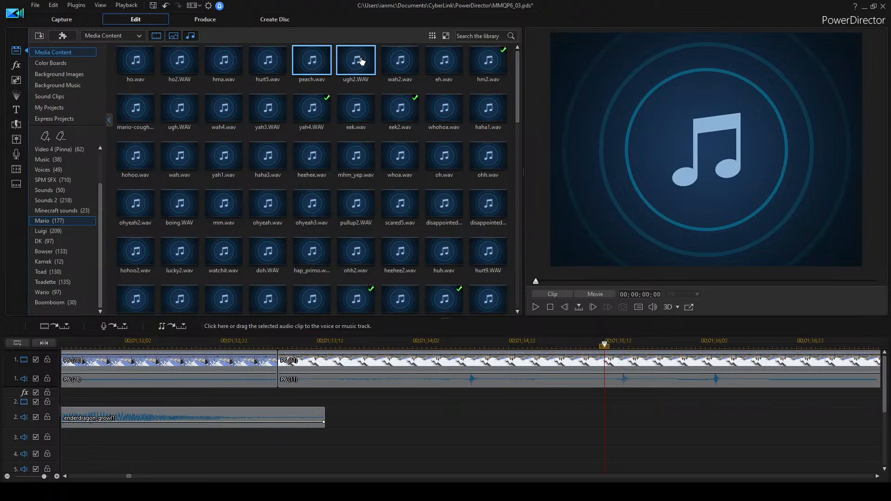
click(398, 60)
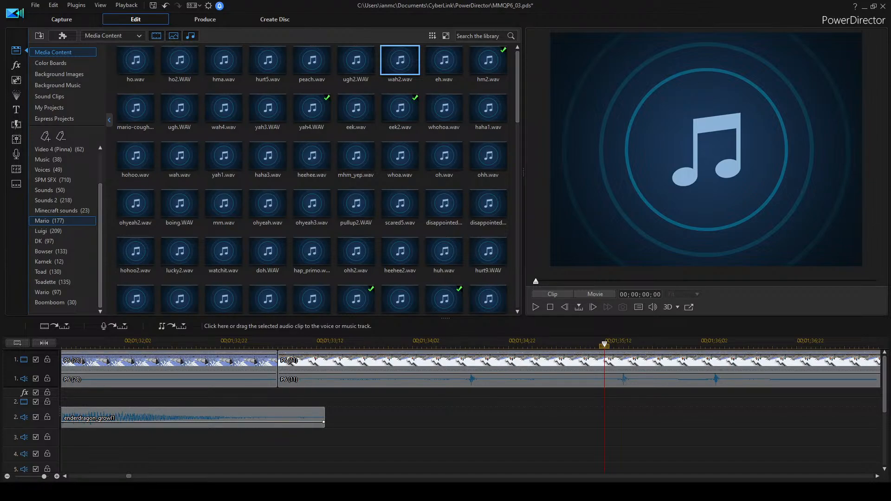
Return the playhead to the start of the snow running shot and examine the enderdragon growl clip around the cut.
click(381, 419)
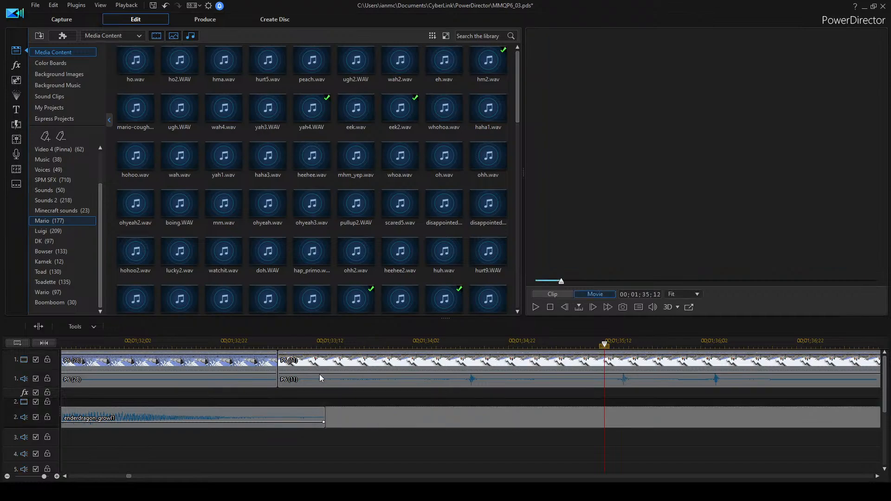
click(278, 346)
scroll(386, 416, up, 5)
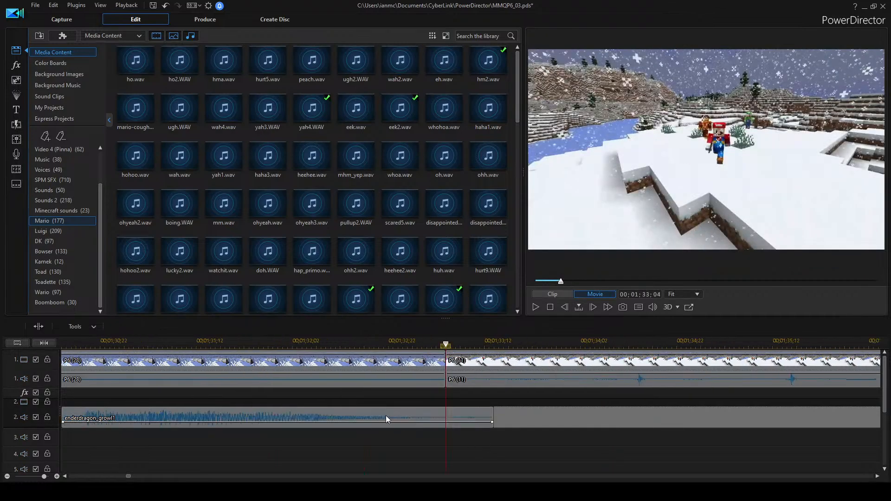
click(591, 393)
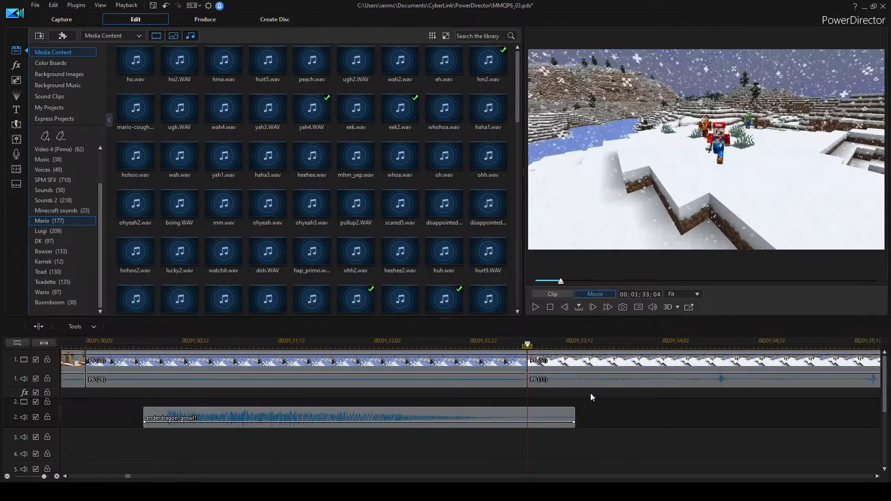
Search the Mario sounds for "lon", place yahlong.wav on audio track 2 at about 00;01;34 in the snow shot and play it back.
key(space)
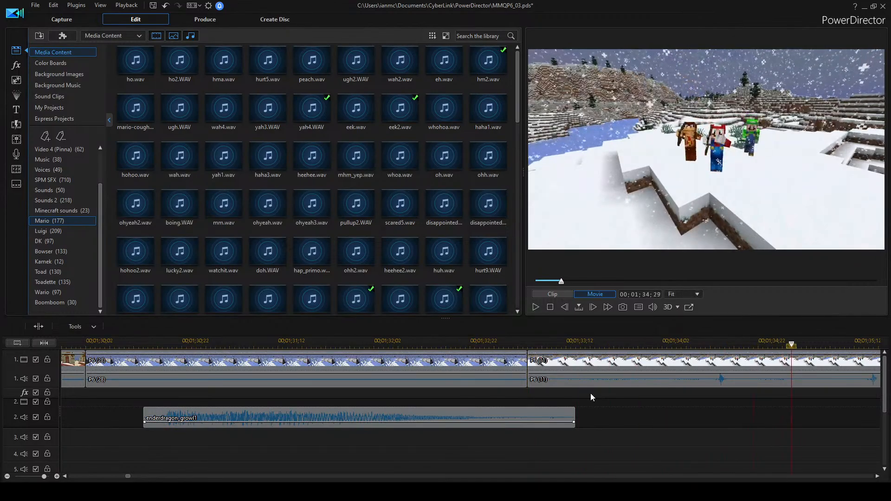
key(space)
scroll(555, 392, down, 3)
click(481, 35)
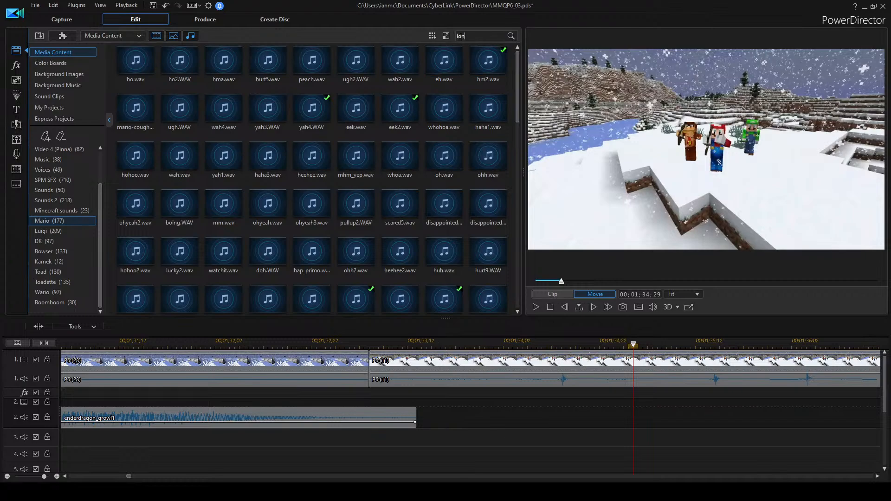
text(lon)
key(Return)
click(231, 63)
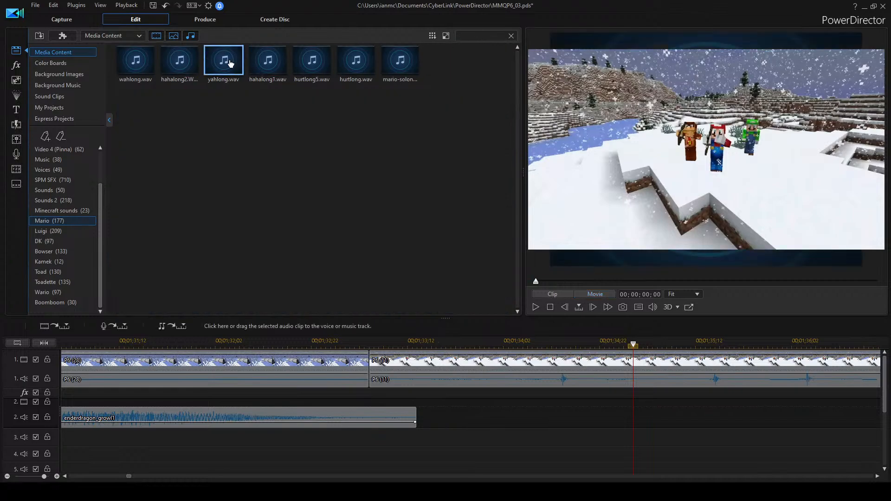
drag(229, 63, 538, 419)
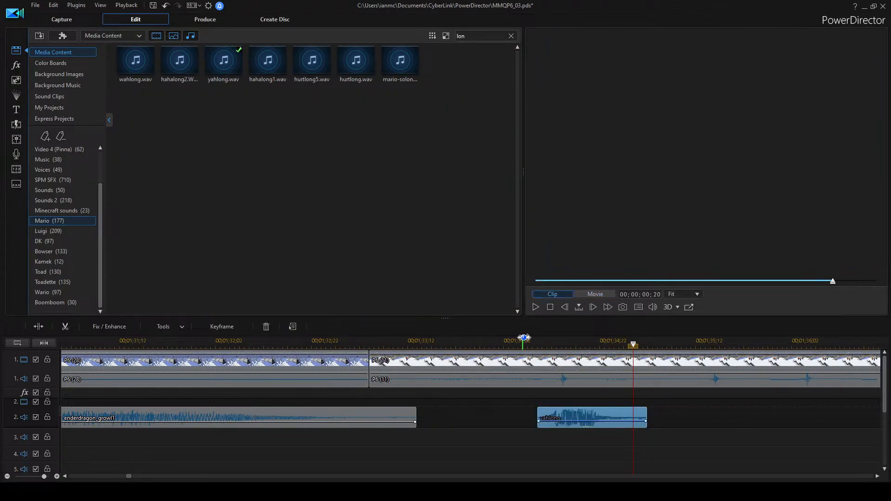
click(524, 338)
click(574, 368)
key(space)
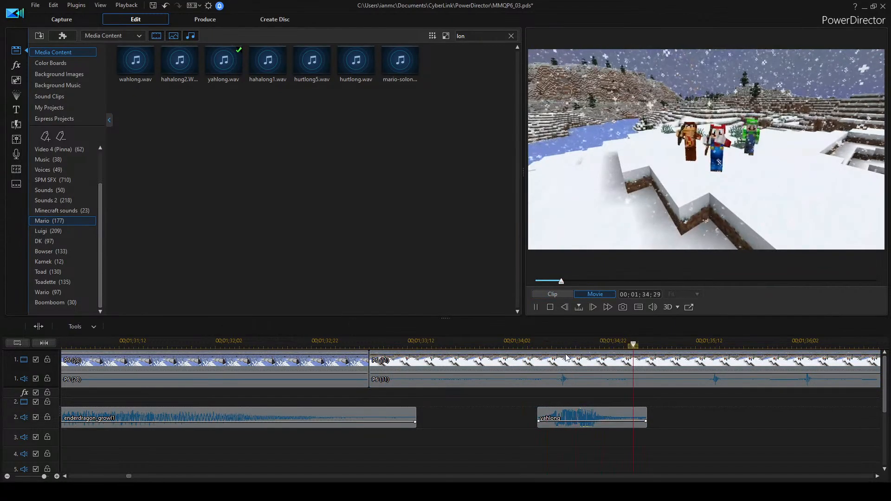
key(space)
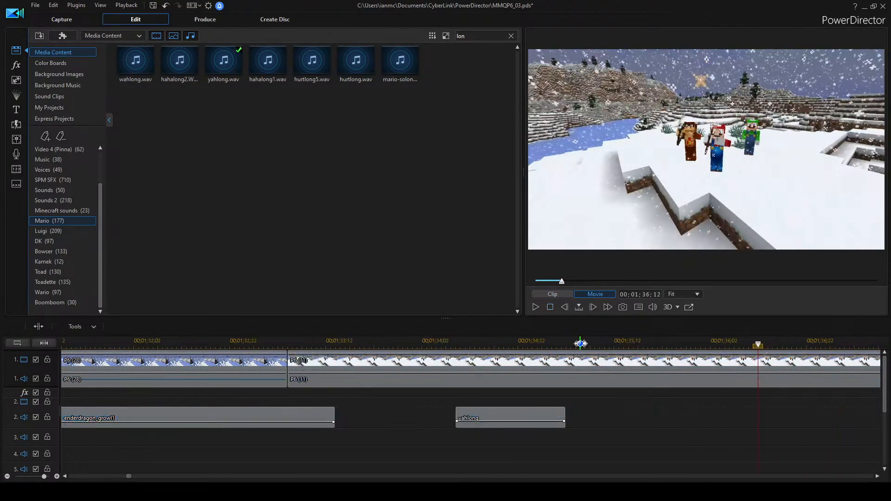
Audition yah1.wav and hap_primo from the full Mario list, and filter for "ha" to audition haha3.wav, hahalong2 and hahalong1.wav.
scroll(580, 344, down, 2)
click(511, 37)
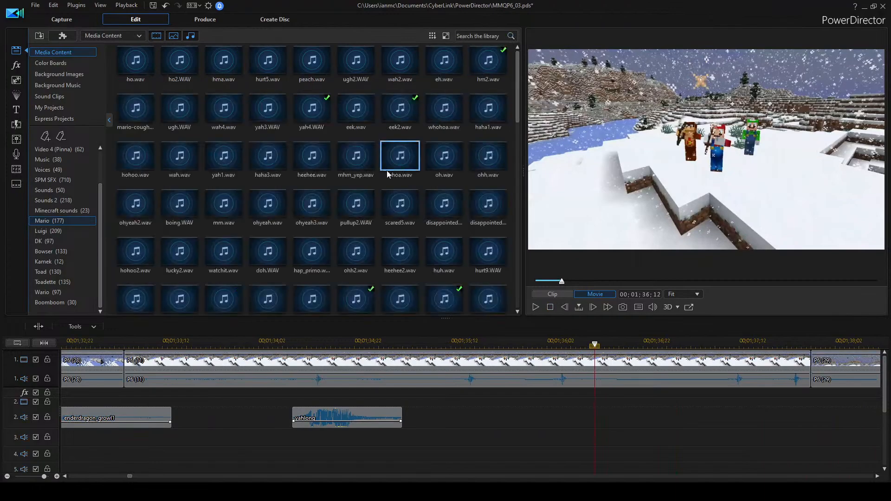
click(214, 165)
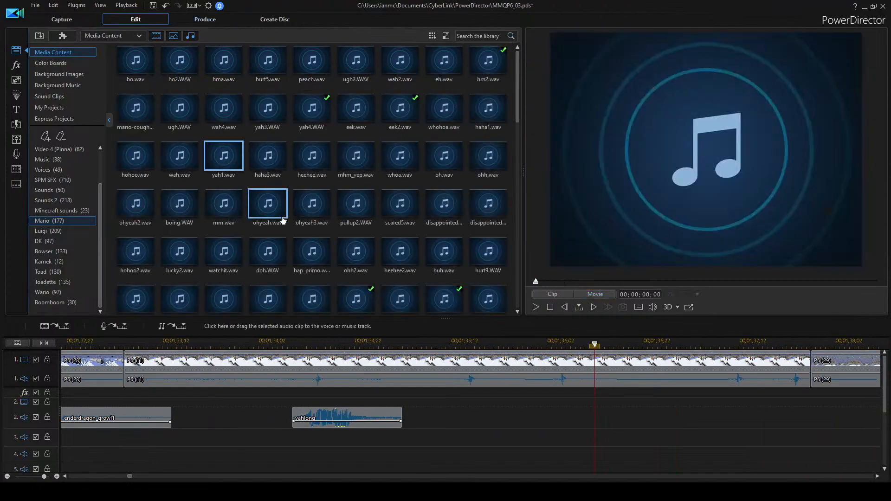
scroll(380, 179, down, 3)
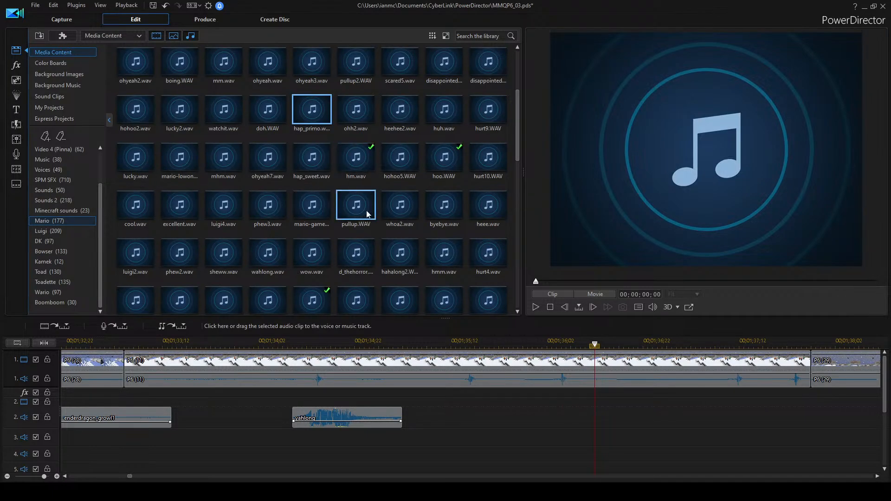
click(477, 36)
key(Return)
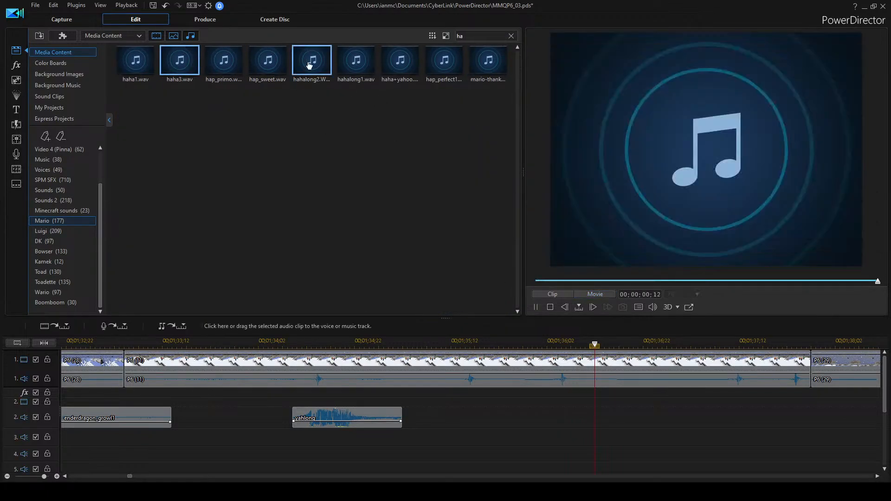
click(271, 59)
click(360, 58)
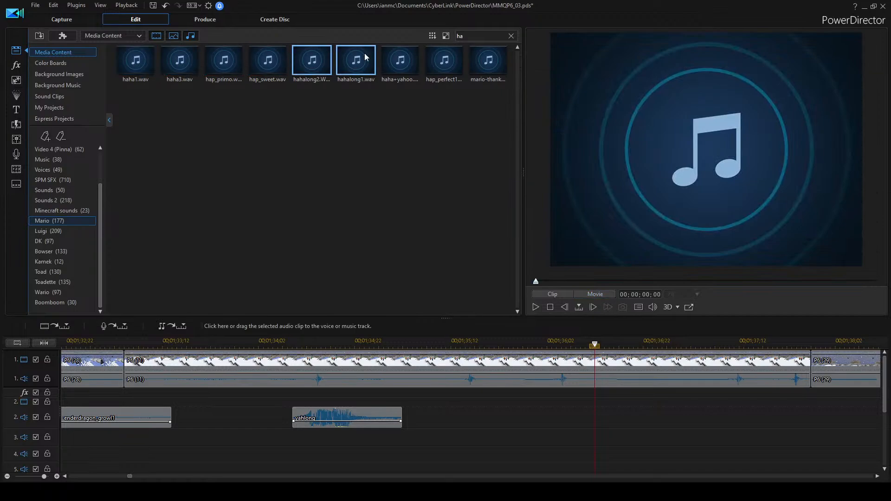
Clear the library search and place ho2.WAV on audio track 2 just before the cut at the end of the snow shot.
click(511, 35)
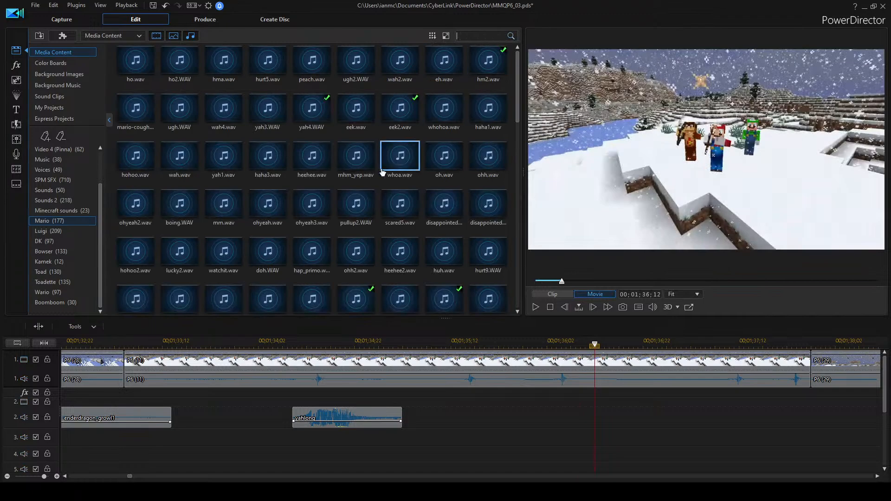
click(142, 65)
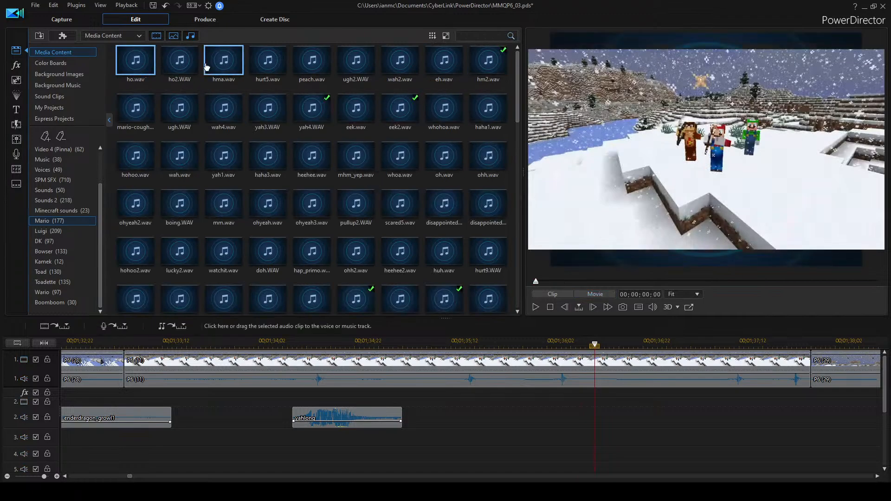
click(180, 70)
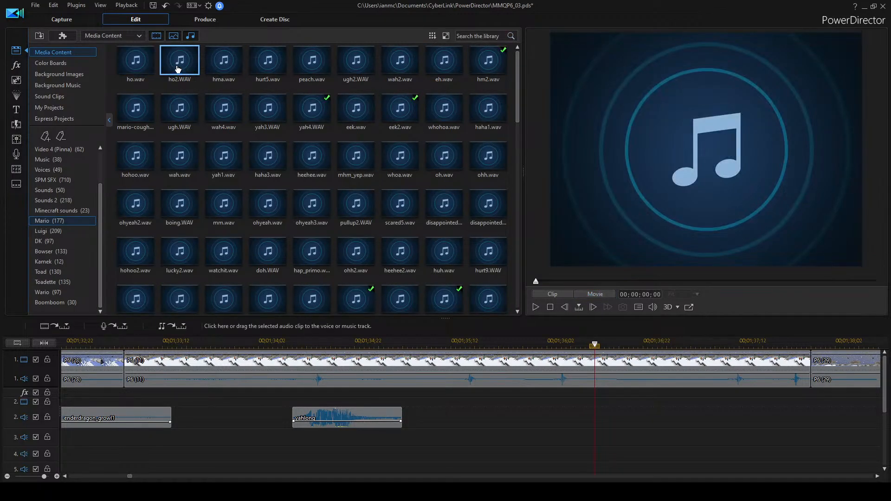
drag(178, 69, 576, 415)
key(space)
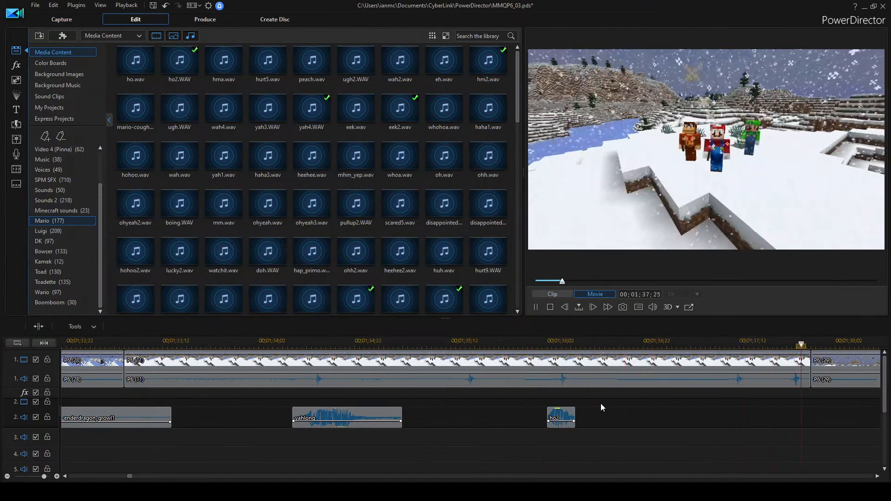
key(space)
scroll(600, 400, down, 3)
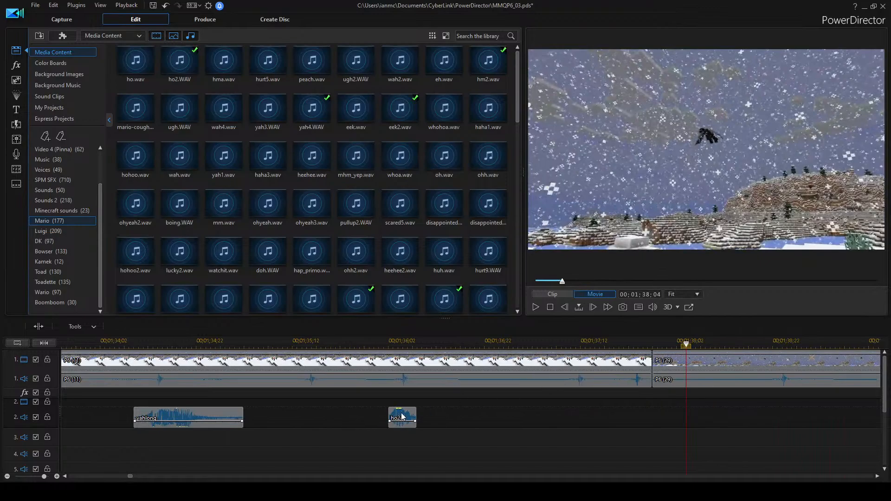
drag(402, 416, 632, 416)
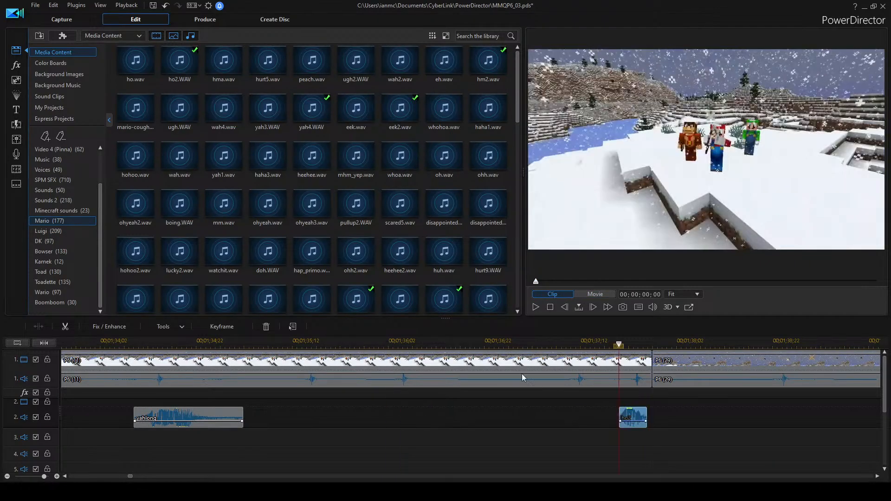
Audition Mario clips such as whoa.wav and hoo.WAV for the gap between the yahlong and ho2 clips, replaying that part of the shot.
click(388, 343)
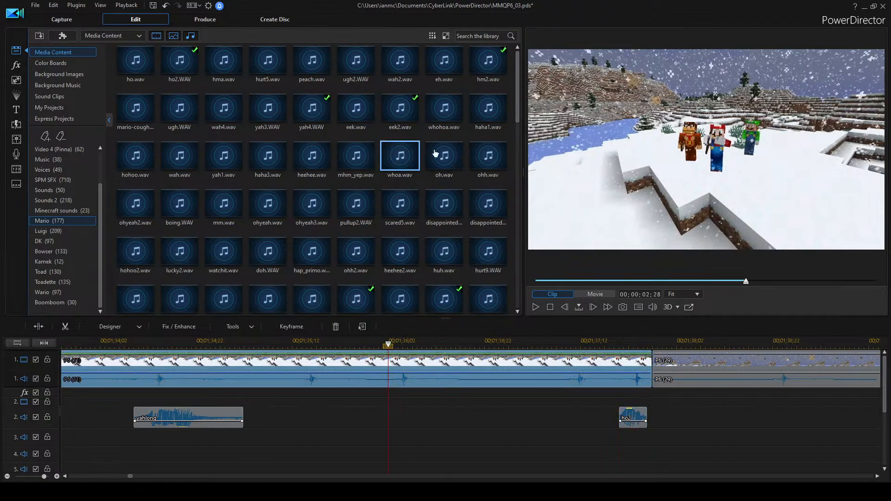
click(273, 191)
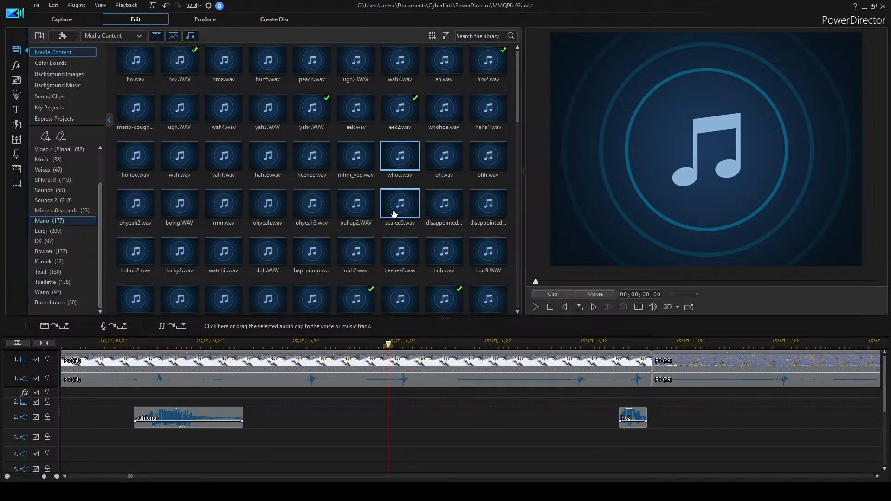
scroll(394, 214, down, 3)
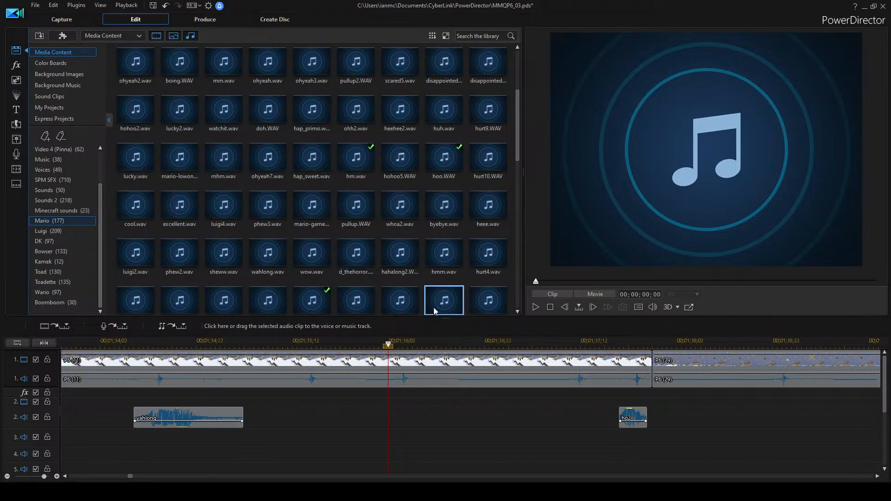
scroll(318, 400, up, 2)
click(253, 342)
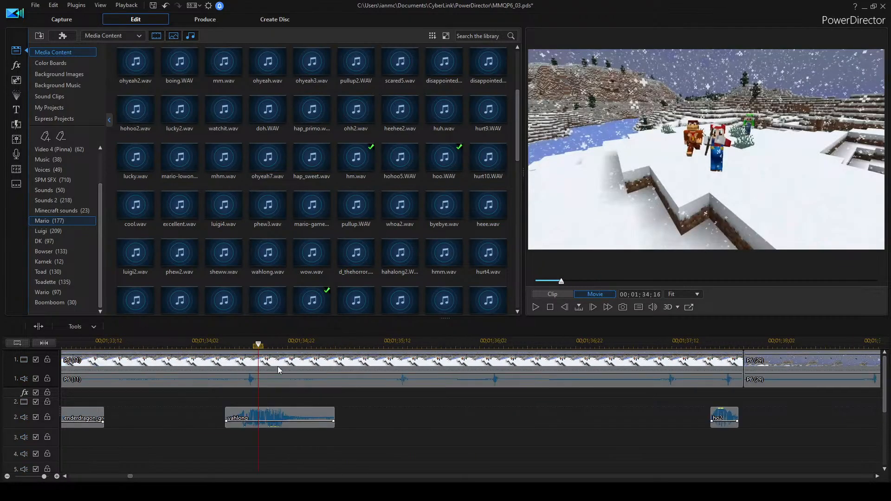
click(330, 342)
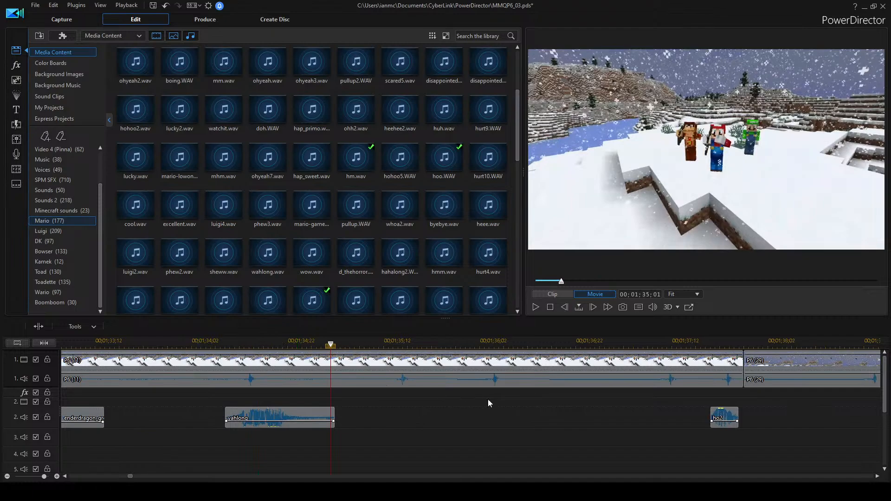
key(space)
click(449, 171)
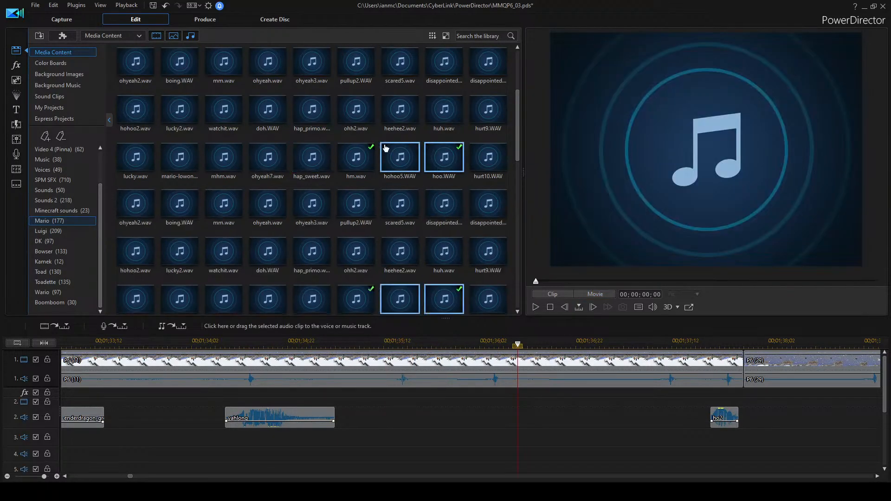
scroll(385, 147, up, 3)
Audition wah.wav, ho2.WAV and wah2.wav, place wah2.wav on audio track 2 at about 00;01;36 and play it back.
double_click(190, 168)
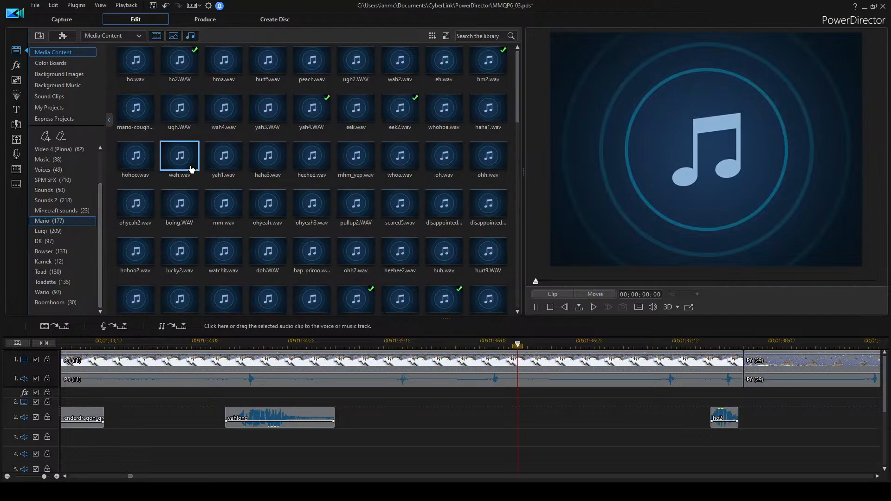
click(246, 78)
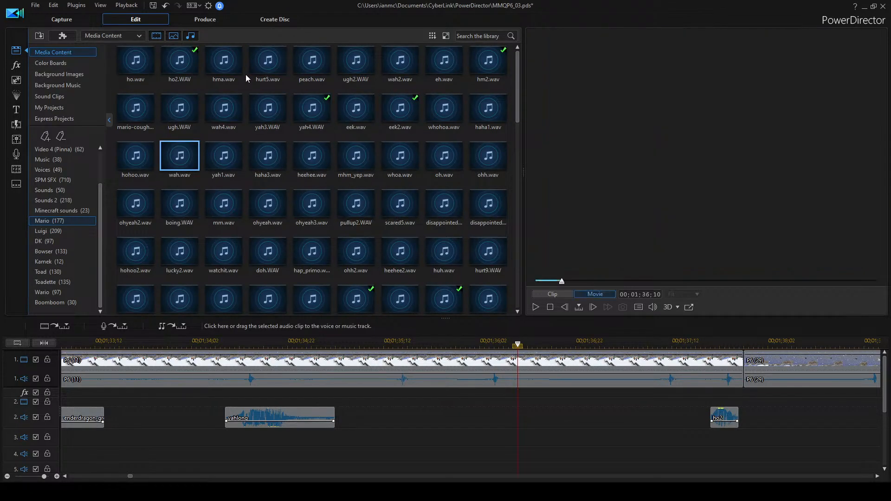
double_click(180, 62)
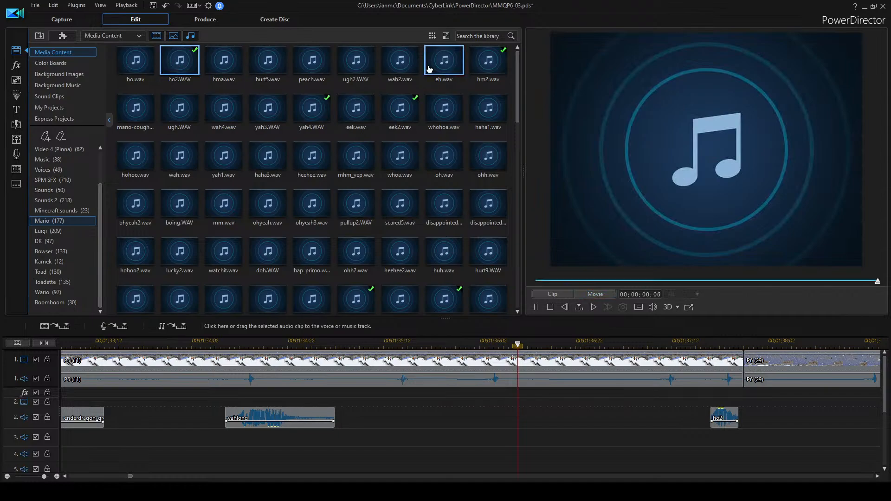
double_click(404, 63)
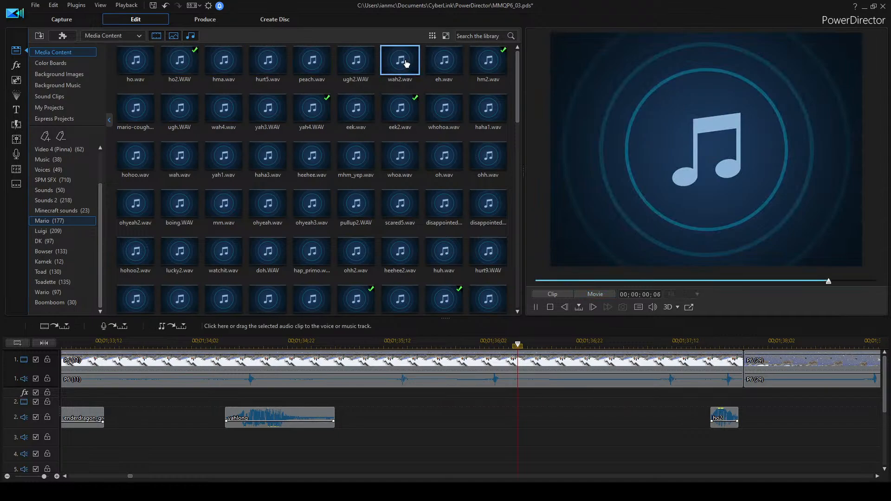
drag(400, 61, 485, 402)
click(461, 345)
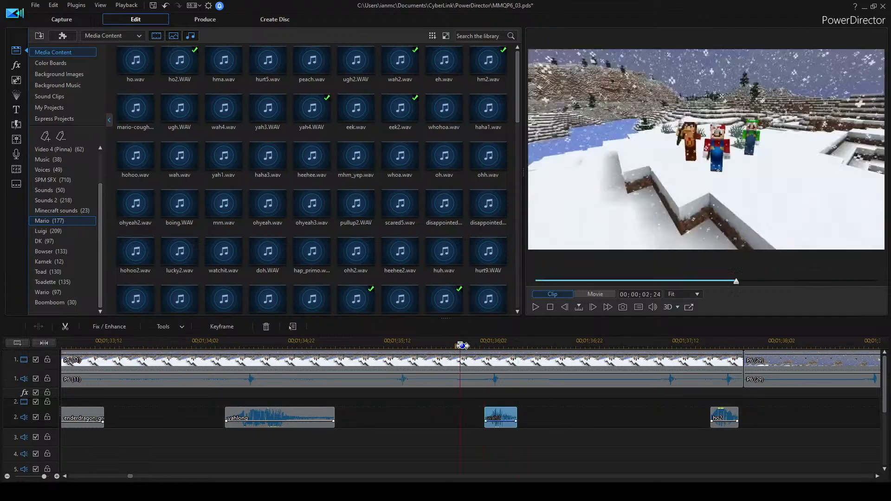
click(589, 381)
key(space)
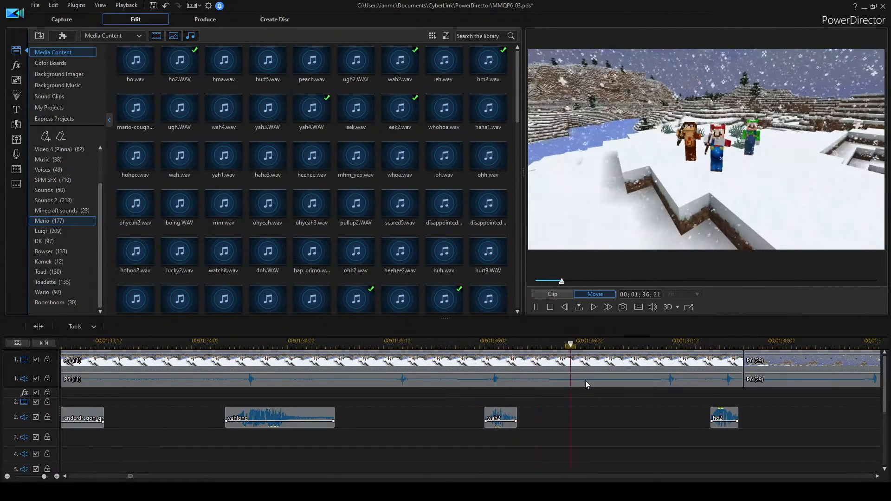
Move the ho2 clip slightly later to start at 00;01;37;22 and play through the cut into the flying dragon shot.
drag(731, 417, 741, 400)
click(768, 383)
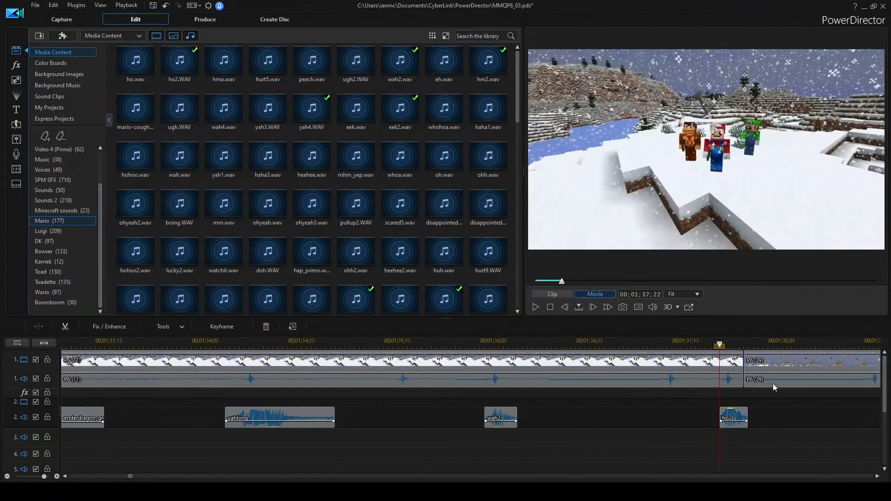
key(space)
key(space)
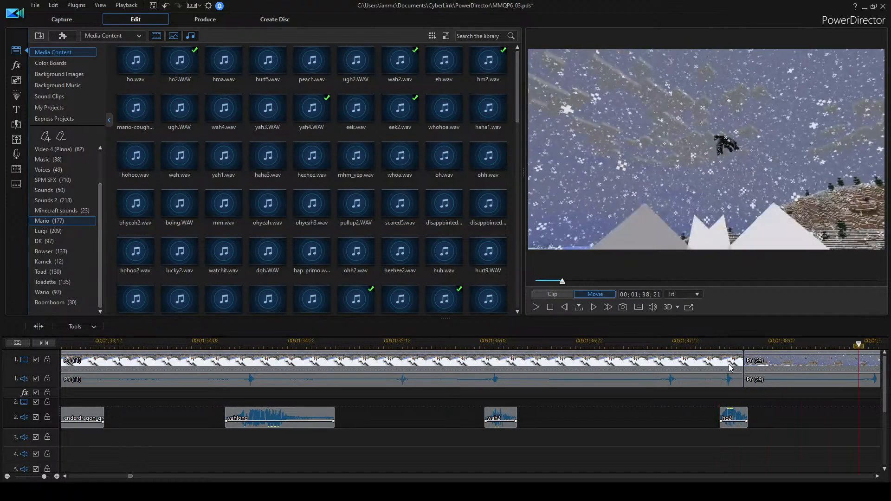
Extend the end of the snow shot on video track 1 to line up with the end of the ho2 clip.
click(730, 412)
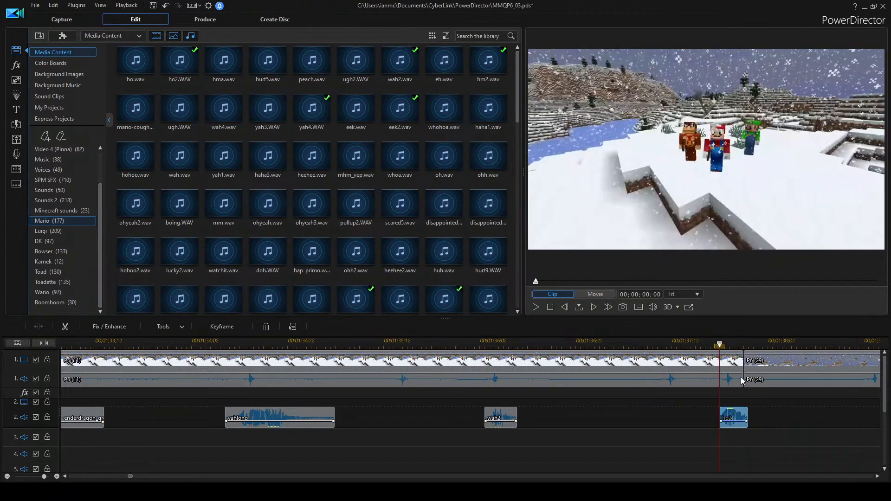
click(740, 377)
scroll(689, 424, down, 5)
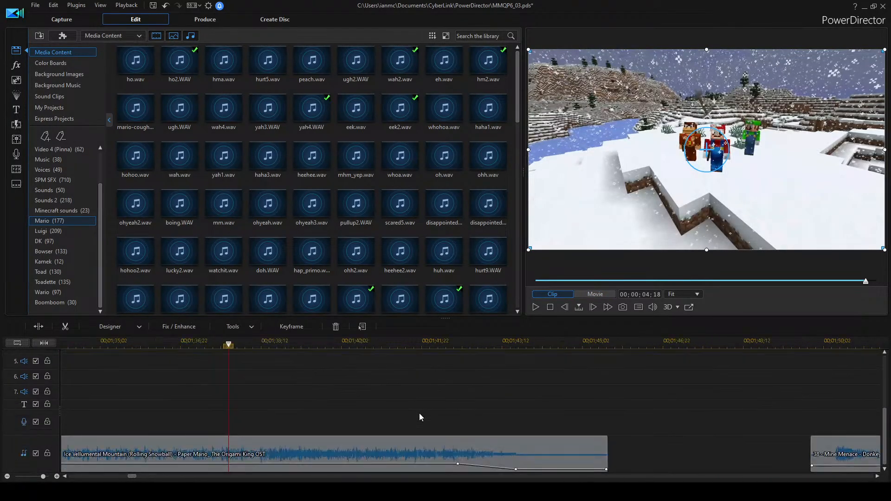
scroll(293, 396, up, 5)
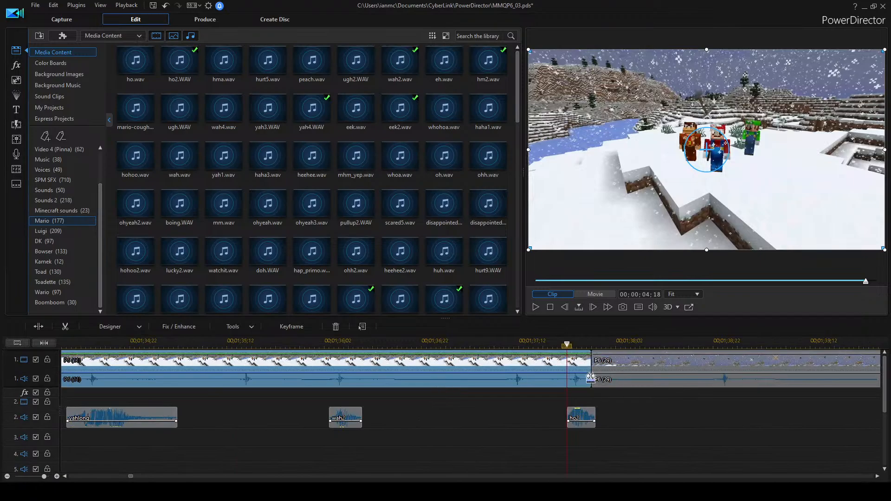
drag(591, 381, 595, 381)
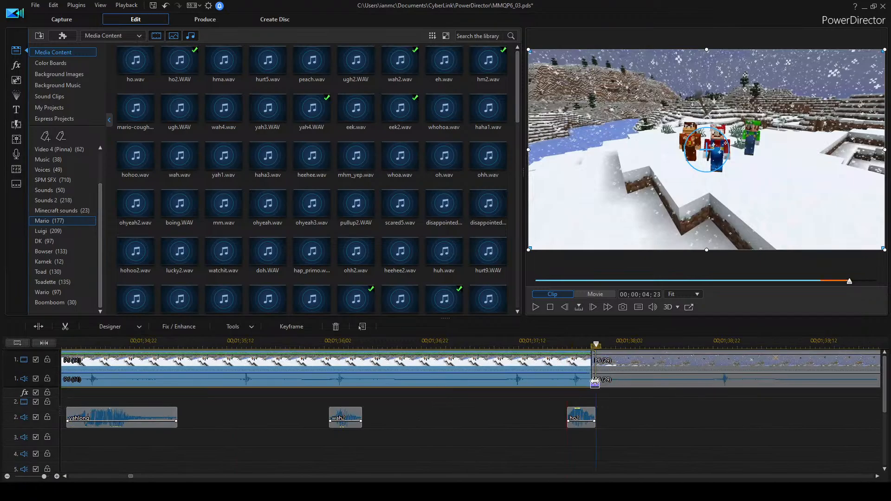
Play back the end of the snow shot through the cut into the flying dragon shot.
click(552, 341)
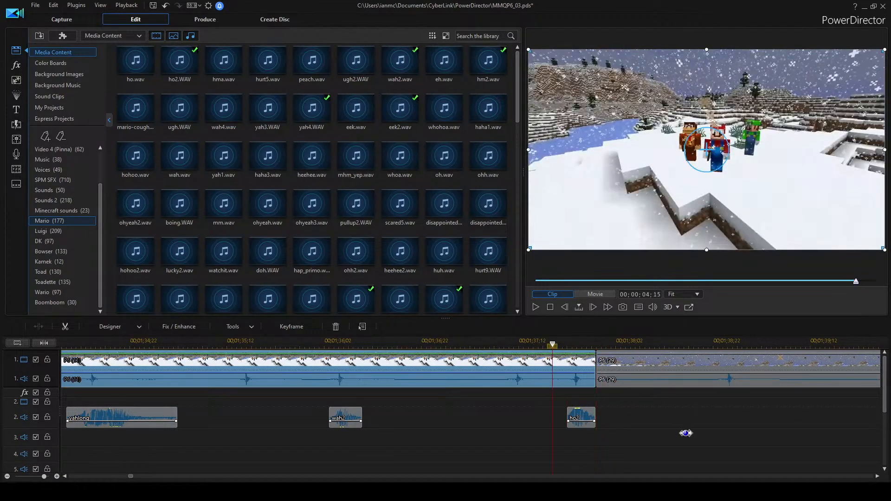
click(678, 436)
key(space)
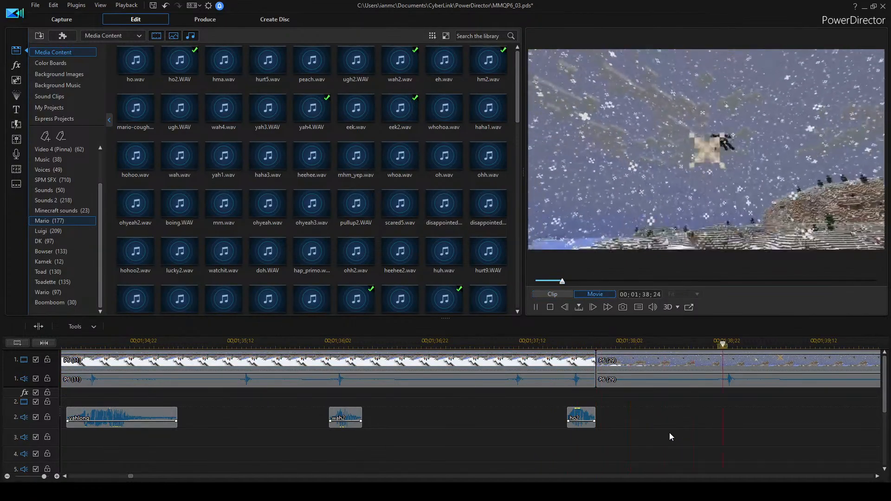
Replay the snow shot from about 00;01;33;07 and pause at 00;01;35;22, between the yahlong and wah2 clips.
scroll(364, 408, up, 5)
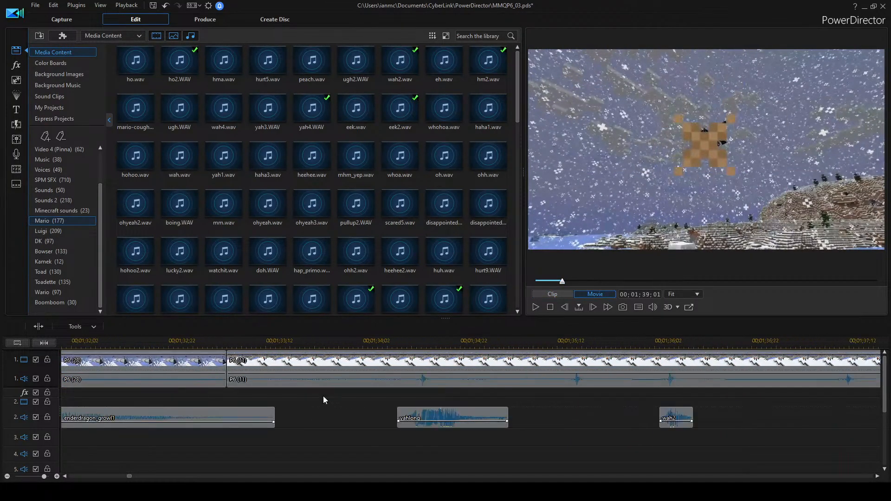
click(250, 342)
scroll(319, 425, down, 3)
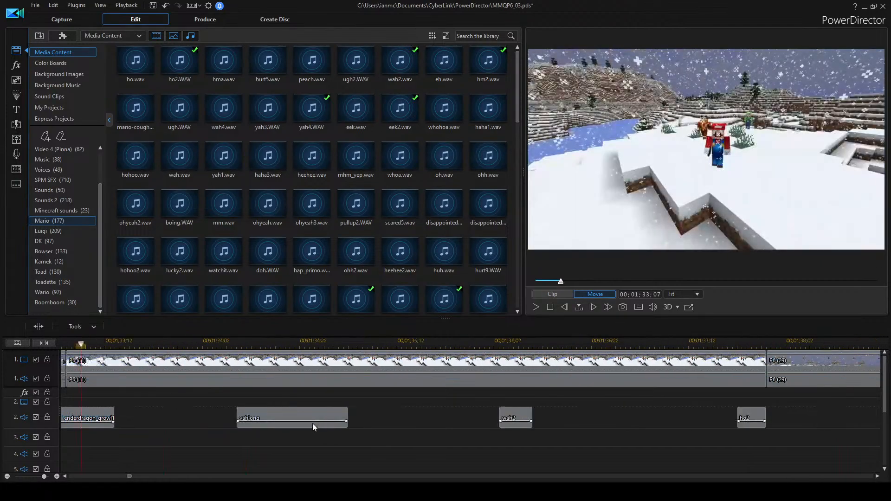
key(space)
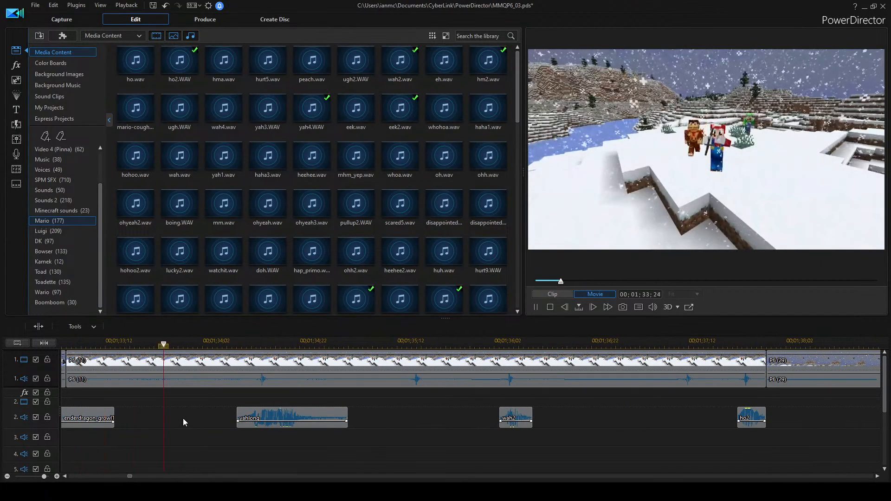
key(space)
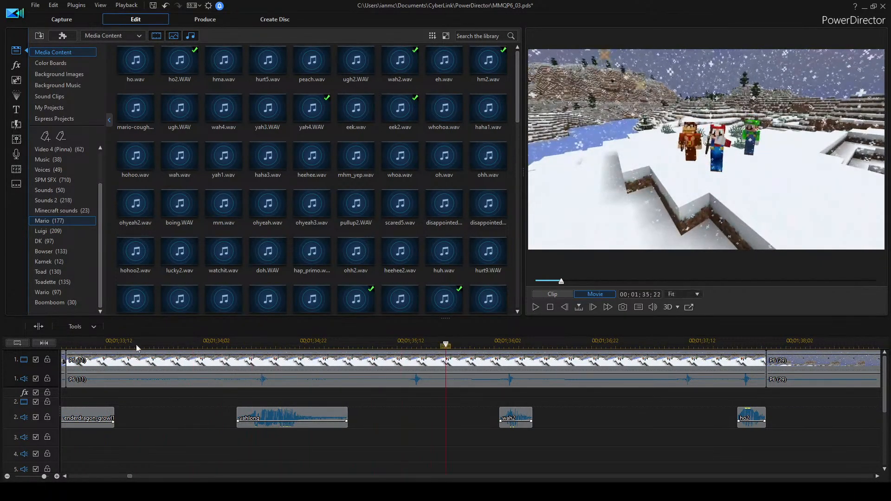
Open the DK sound library and audition several voice clips, including VO_DK_LND, VO_DK_JP_M and VO_DK_ATK sounds.
click(57, 241)
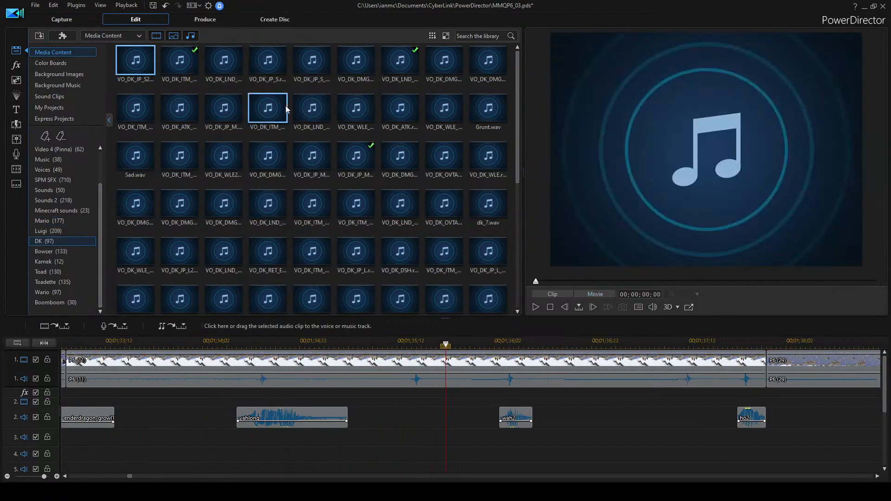
click(315, 116)
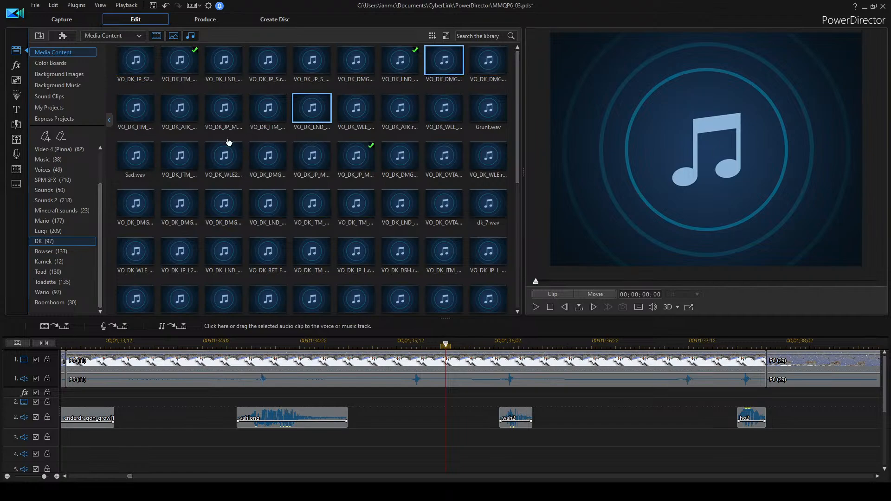
click(348, 148)
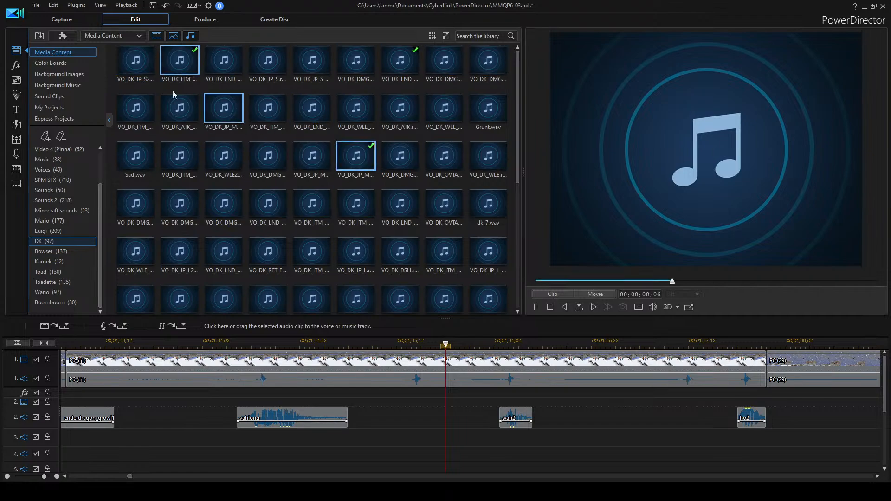
click(179, 112)
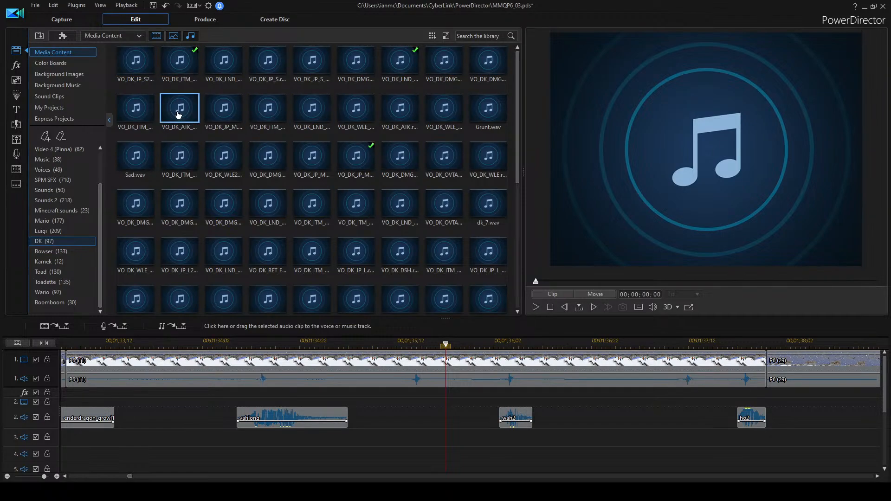
Search the DK library for "atk" and audition the matching VO_DK_ATK clips, replaying VO_DK_ATK2.
click(478, 36)
text(atk)
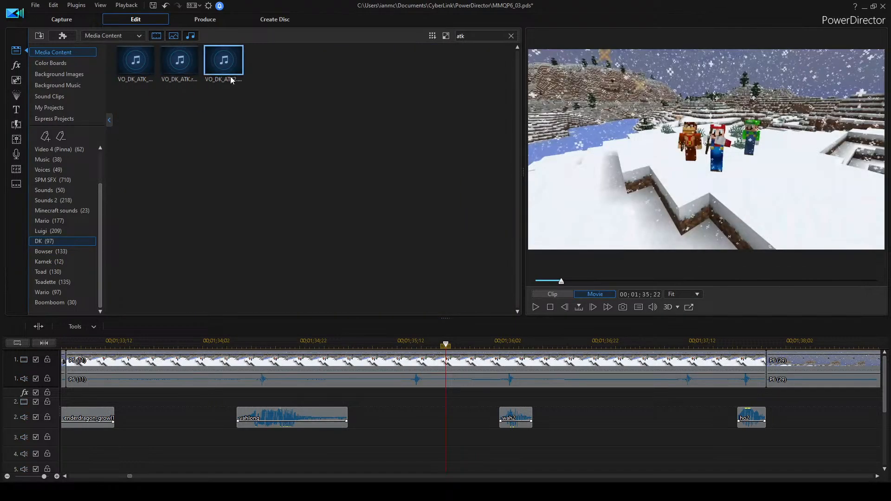
double_click(188, 62)
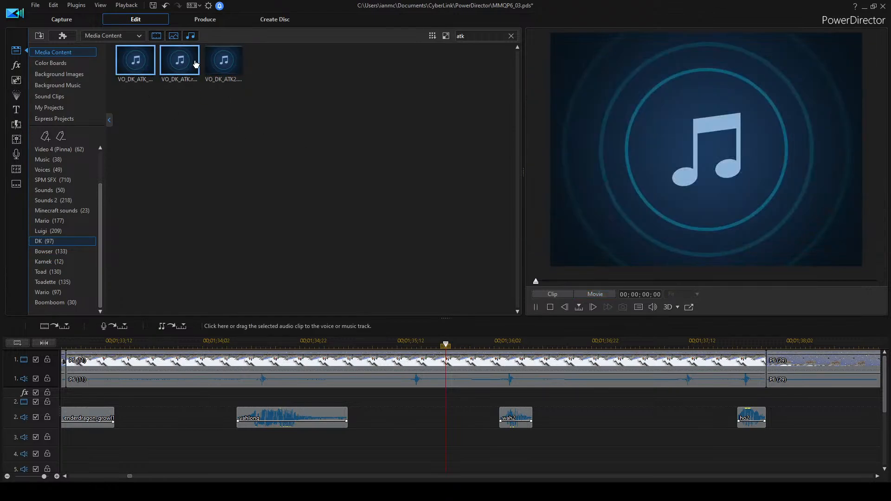
double_click(213, 74)
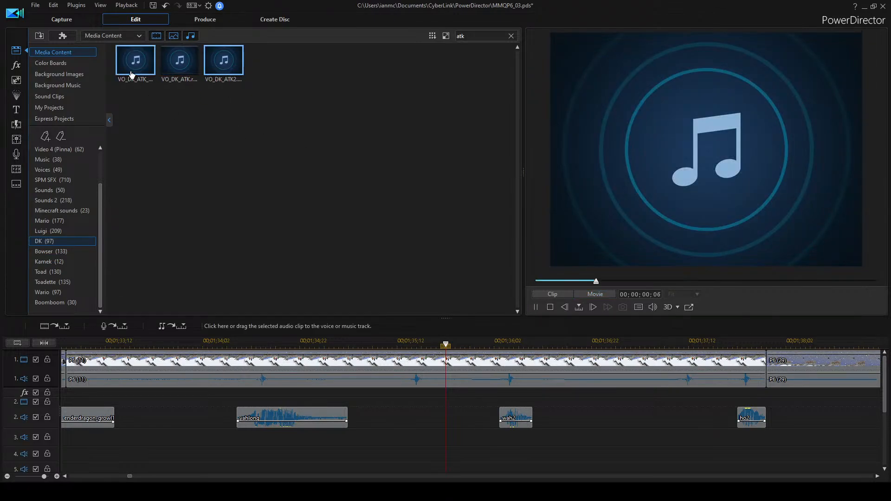
double_click(229, 65)
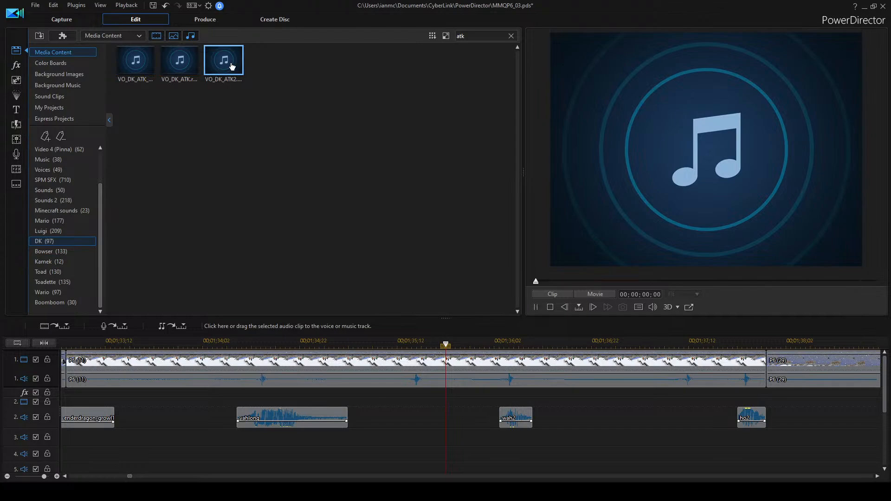
Preview VO_DK_ATK_END.rwav, place it on audio track 2 between the yahlong and wah2 clips, and play it back.
click(137, 65)
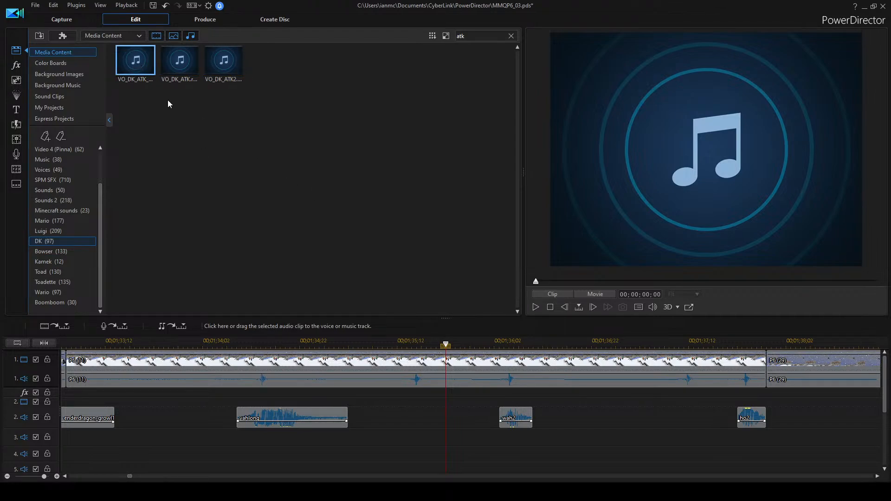
scroll(402, 376, left, 1)
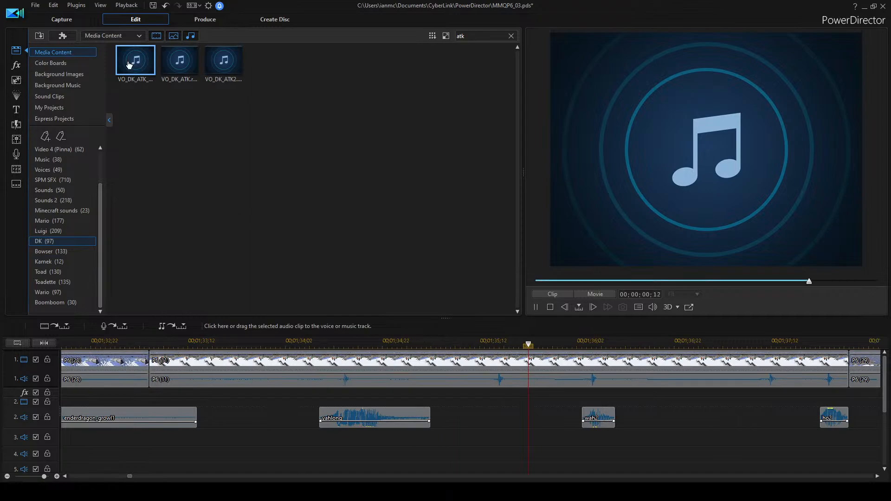
drag(145, 63, 448, 418)
drag(512, 426, 507, 425)
key(space)
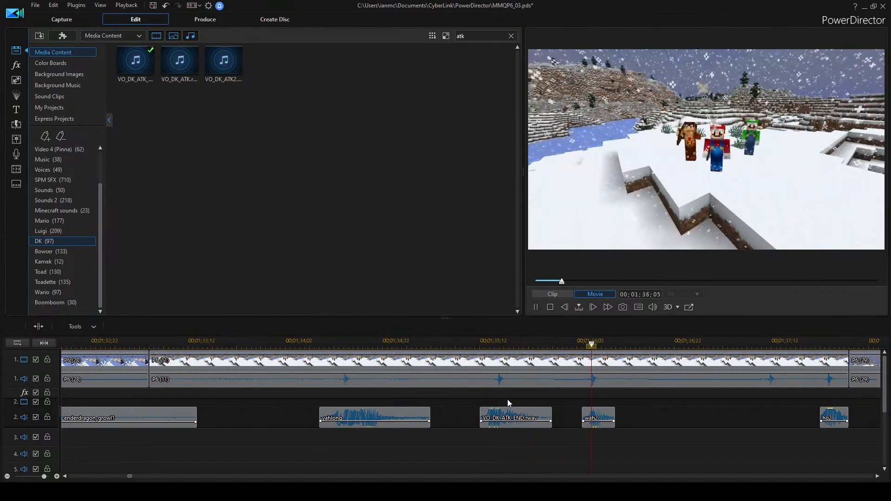
Place the VO_DK_ATK.rwav voice clip on audio track 3, slightly before the ho2 clip.
click(191, 68)
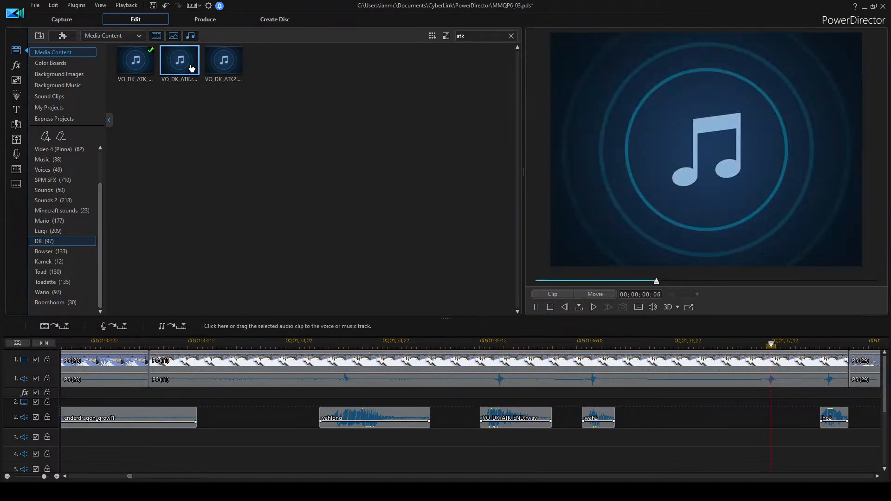
scroll(604, 391, down, 5)
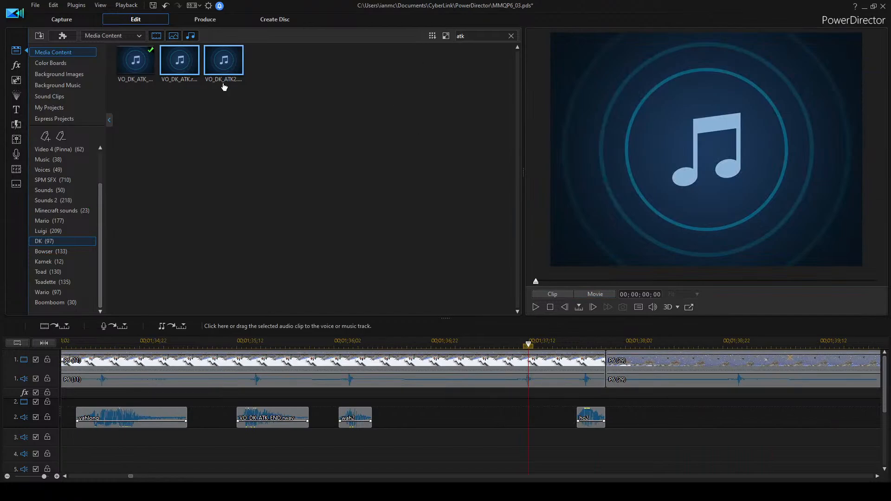
drag(178, 69, 508, 440)
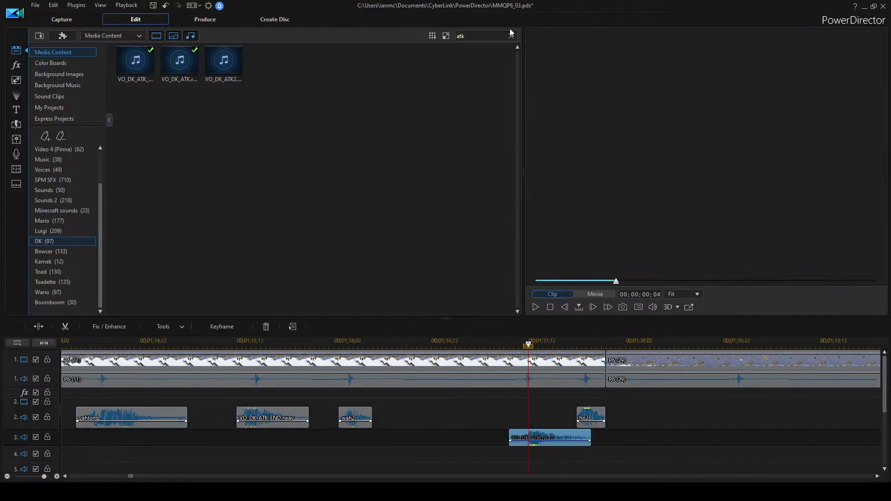
Clear the library search and audition the DK voice clips in the first two rows for a suitable sound.
click(511, 36)
click(299, 69)
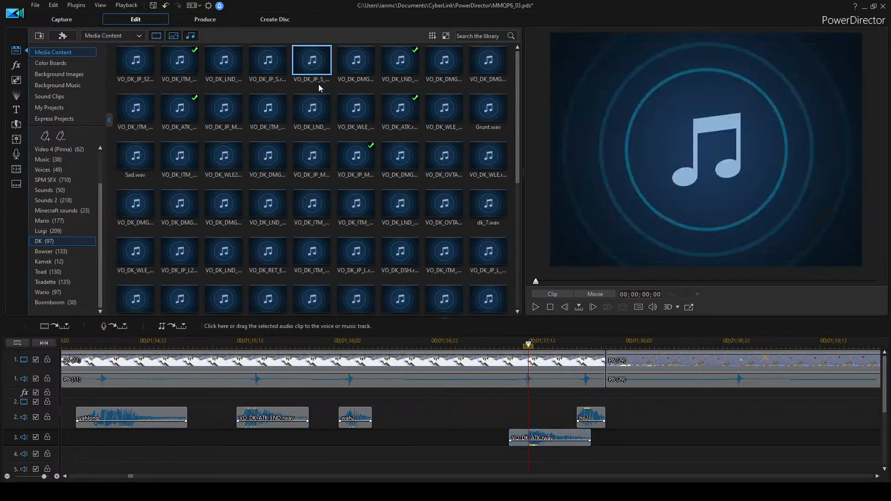
click(269, 122)
click(312, 109)
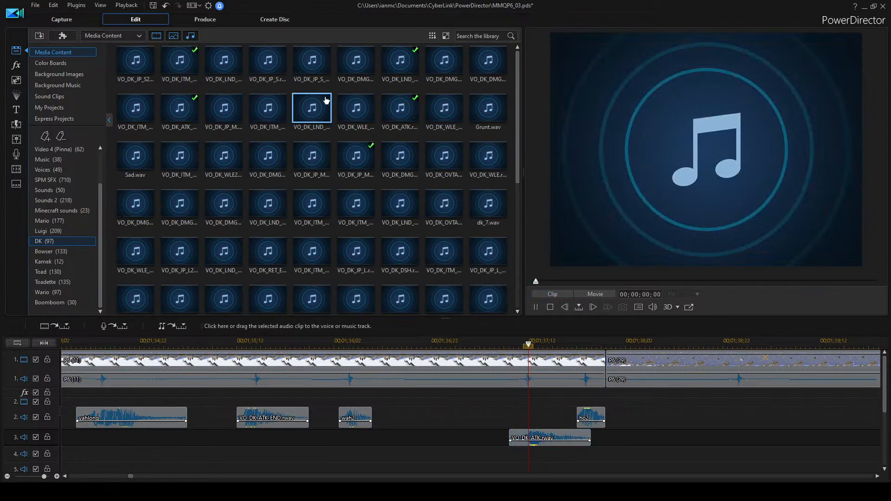
click(223, 60)
click(132, 119)
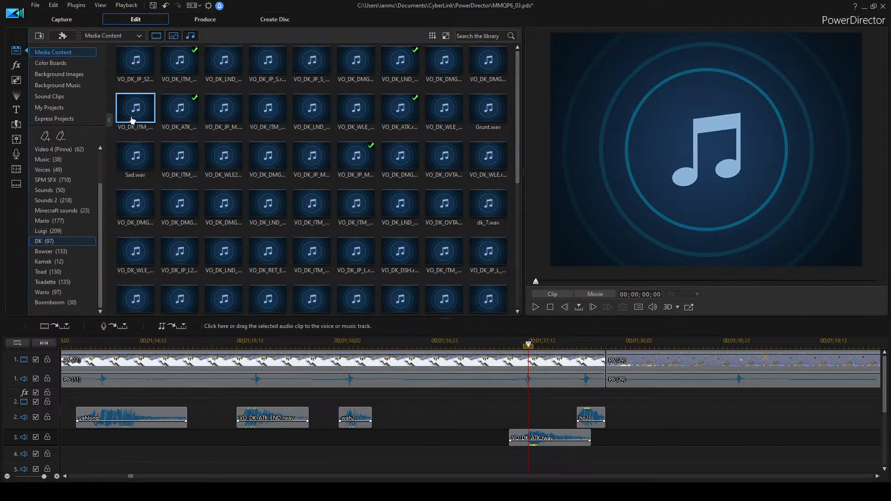
click(135, 63)
click(195, 69)
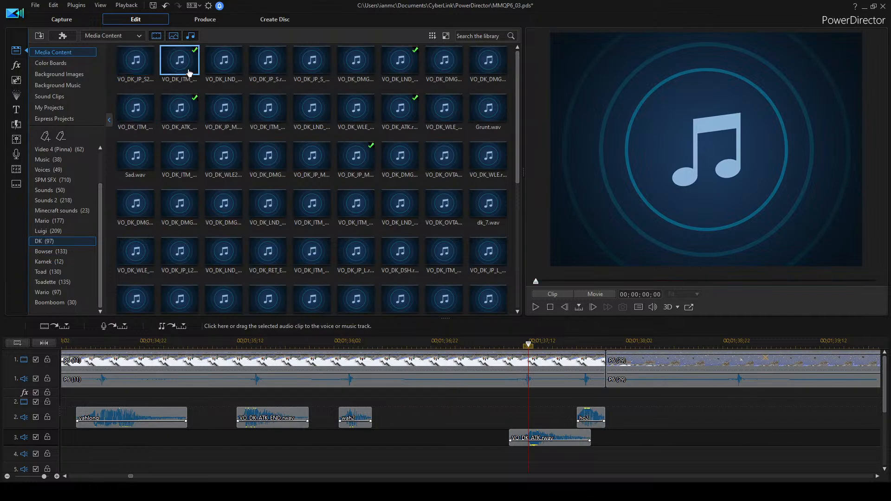
click(358, 59)
click(400, 61)
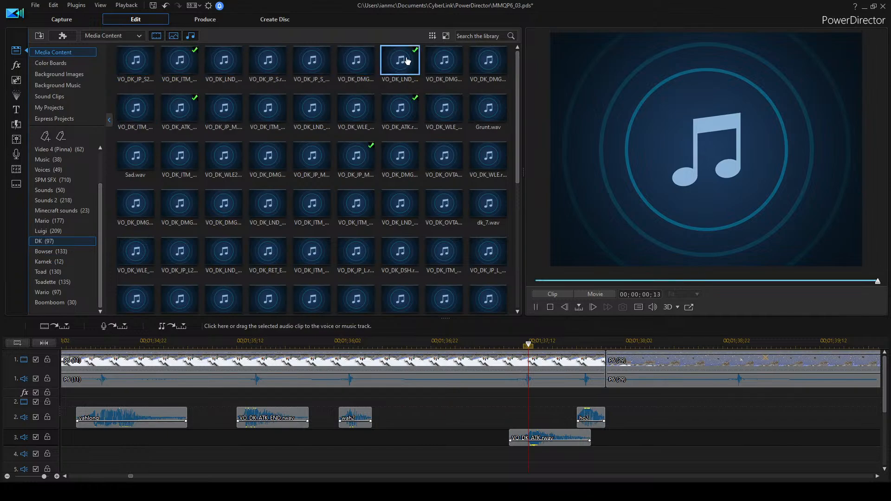
click(453, 60)
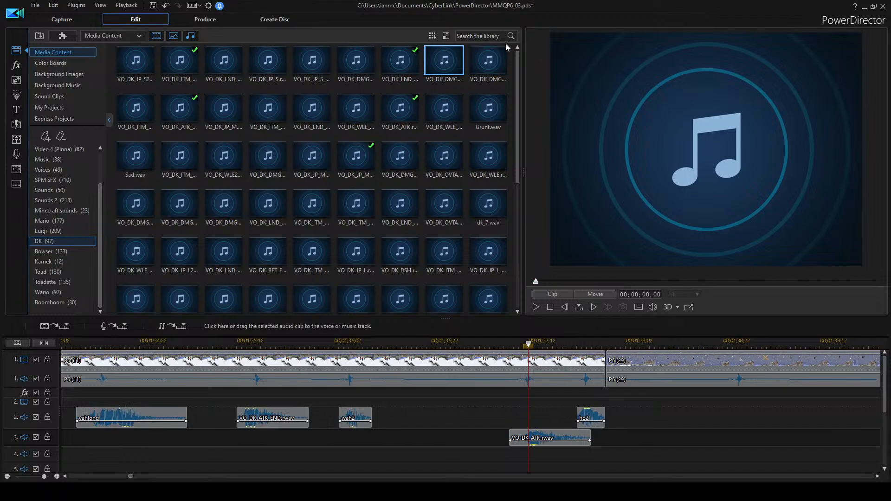
click(490, 342)
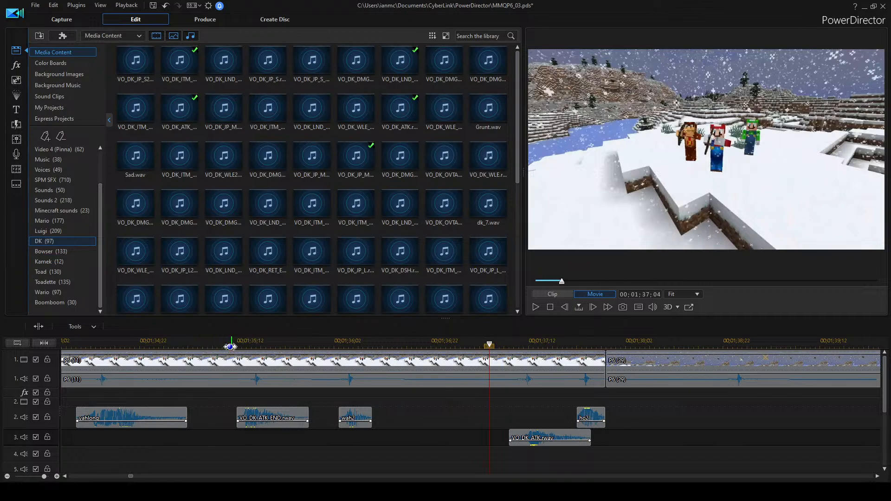
click(232, 344)
scroll(499, 424, up, 3)
scroll(498, 417, down, 2)
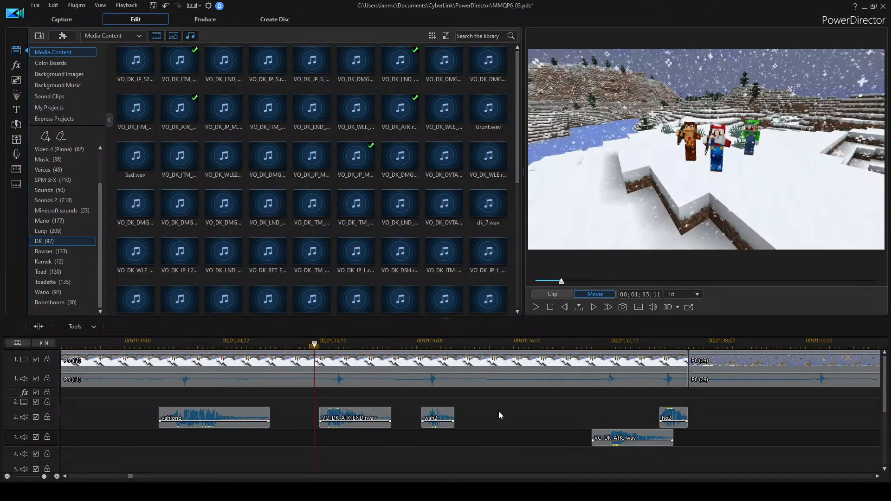
scroll(457, 464, up, 3)
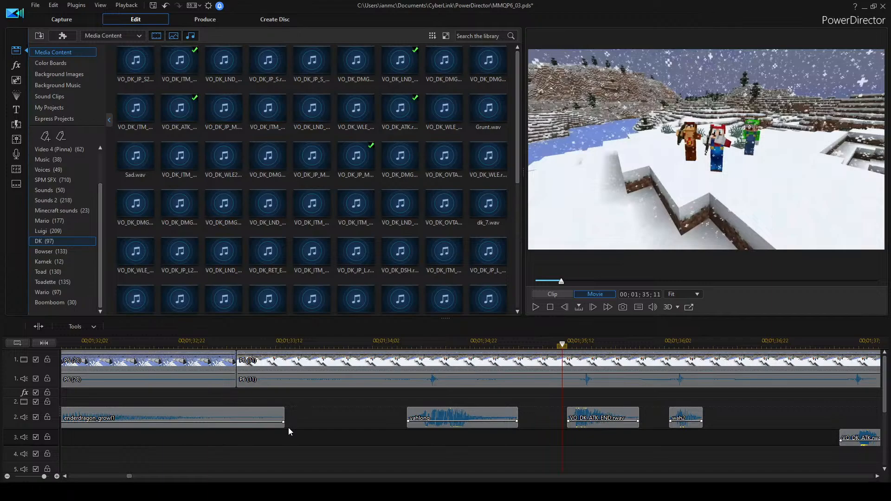
scroll(288, 427, down, 3)
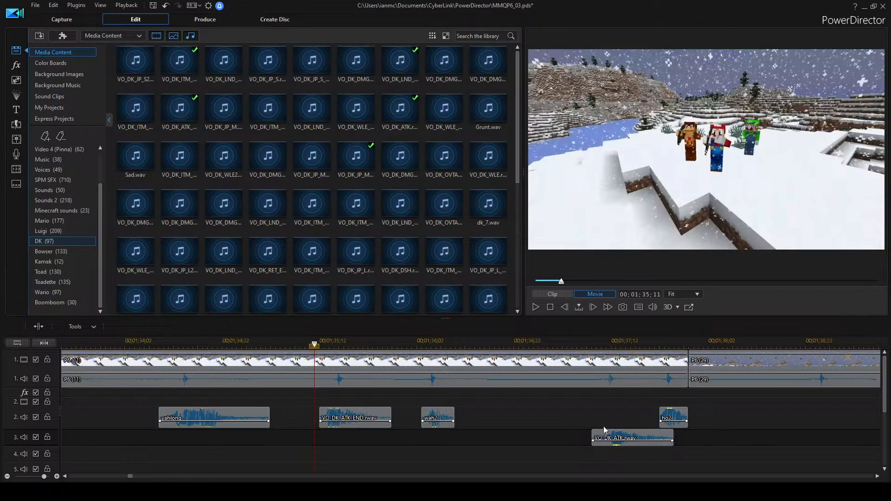
Replace the VO_DK_ATK clip on audio track 3 with VO_DK_JP_S_END.rwav on audio track 2 before ho2, and play it back.
click(300, 81)
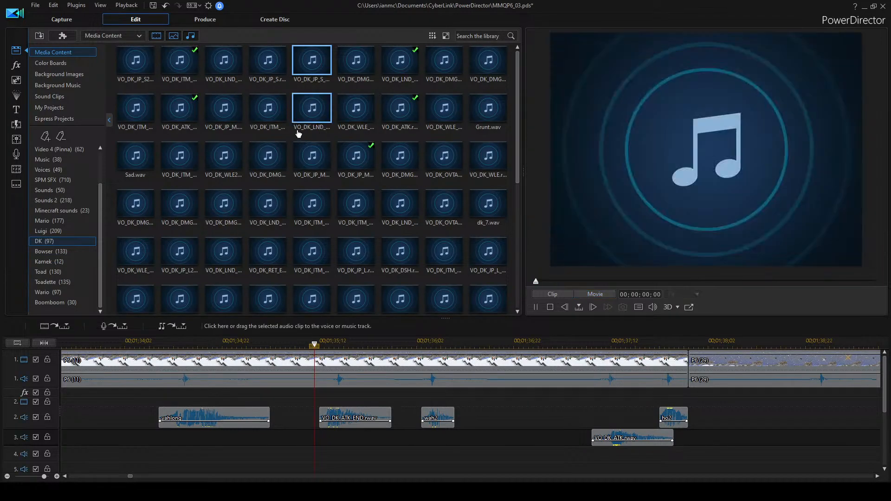
click(251, 114)
click(307, 62)
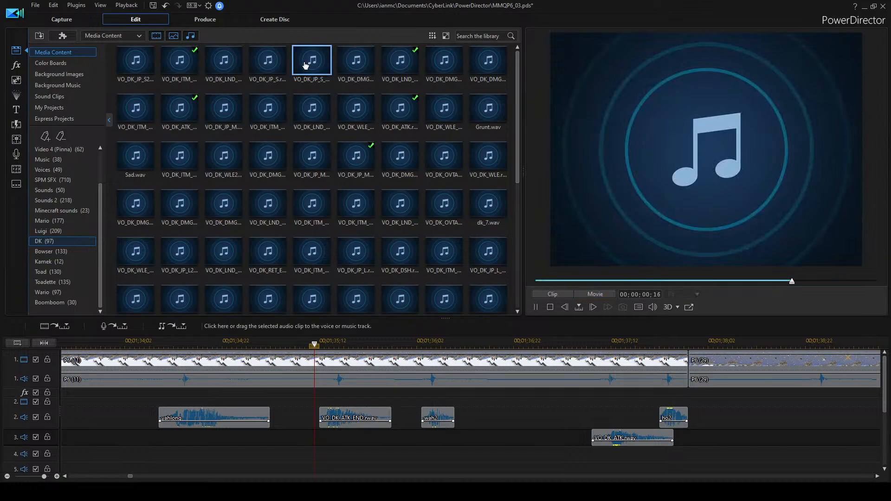
drag(305, 65, 490, 288)
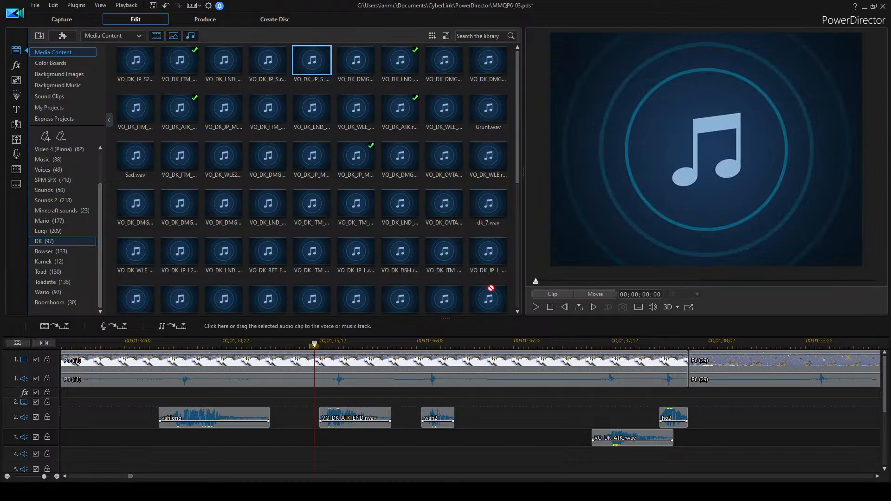
drag(573, 431, 613, 414)
key(Delete)
click(618, 414)
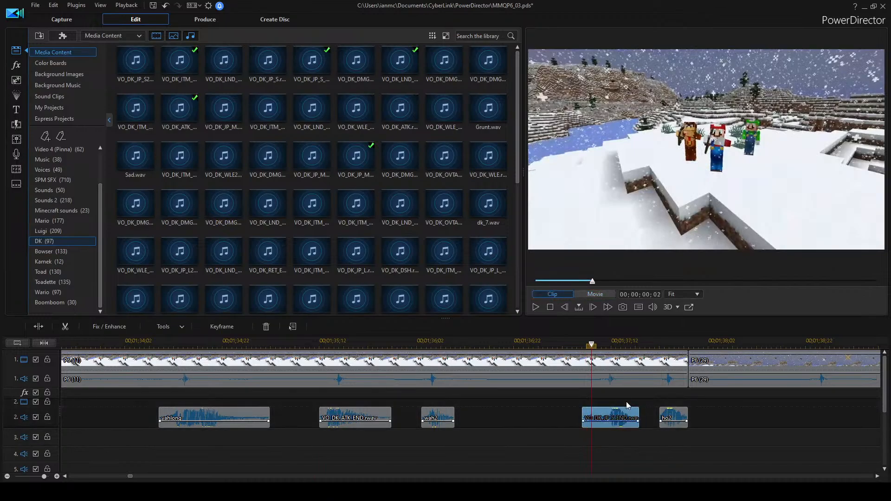
click(628, 394)
key(space)
key(space)
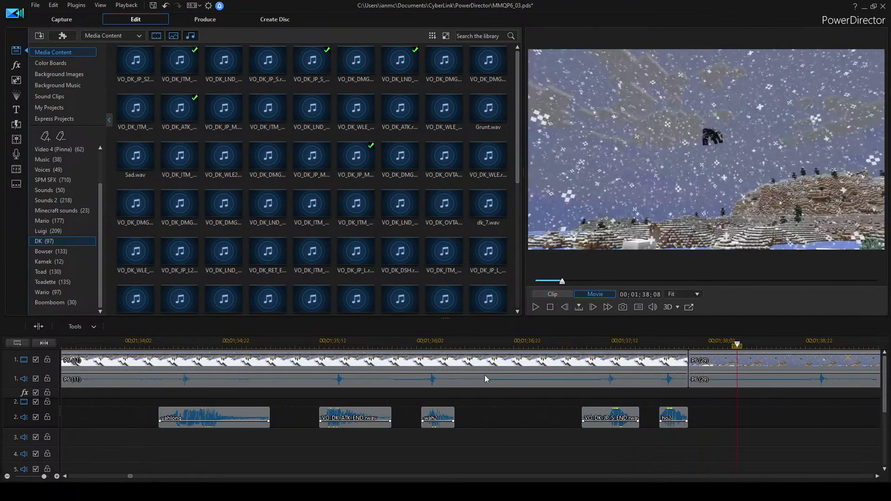
Audition further DK voice clips in the library and compare them with the clips placed on the timeline.
click(306, 103)
click(389, 118)
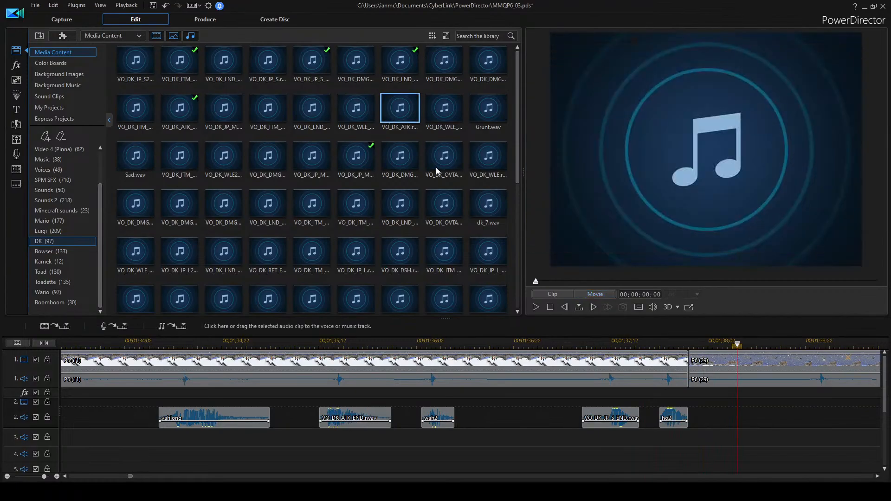
click(314, 155)
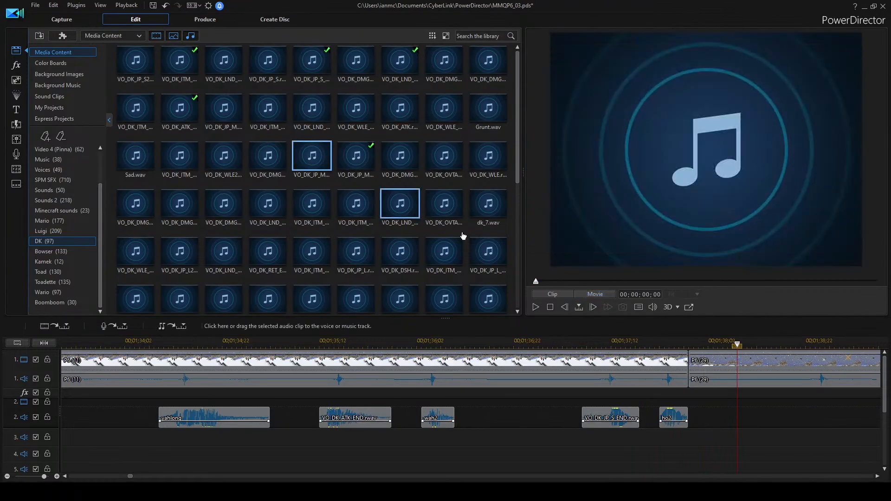
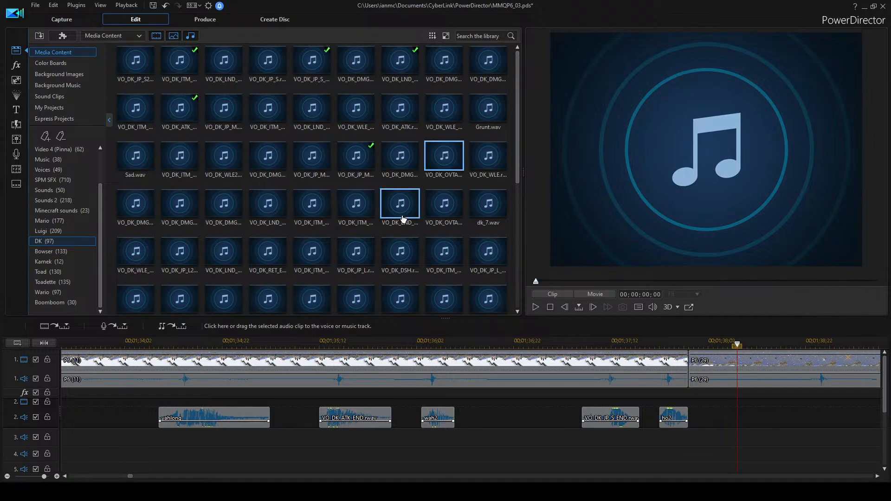
scroll(317, 280, down, 3)
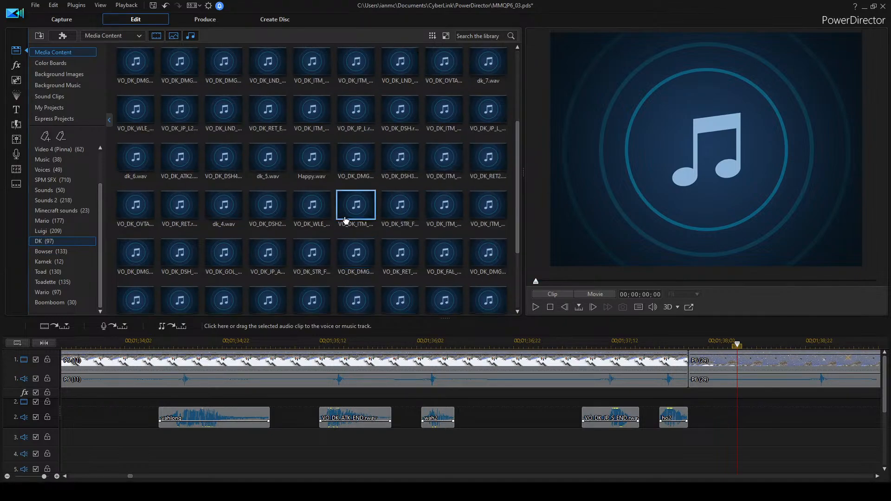
click(357, 211)
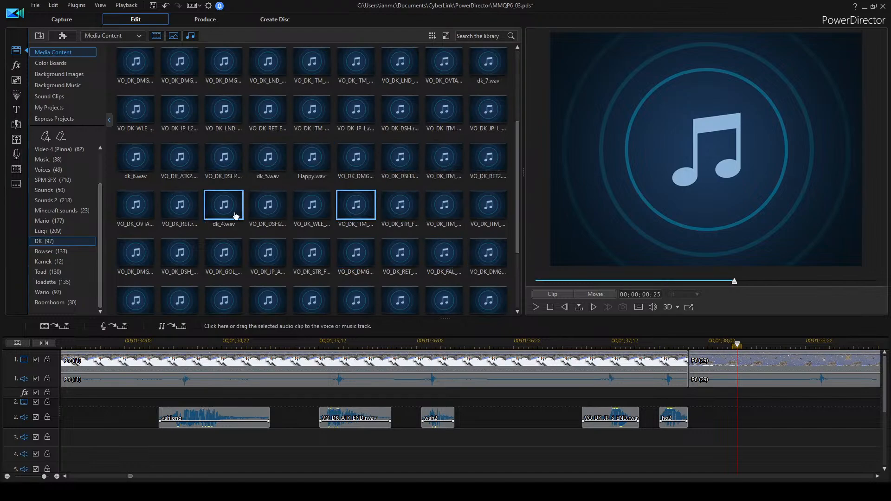
click(278, 214)
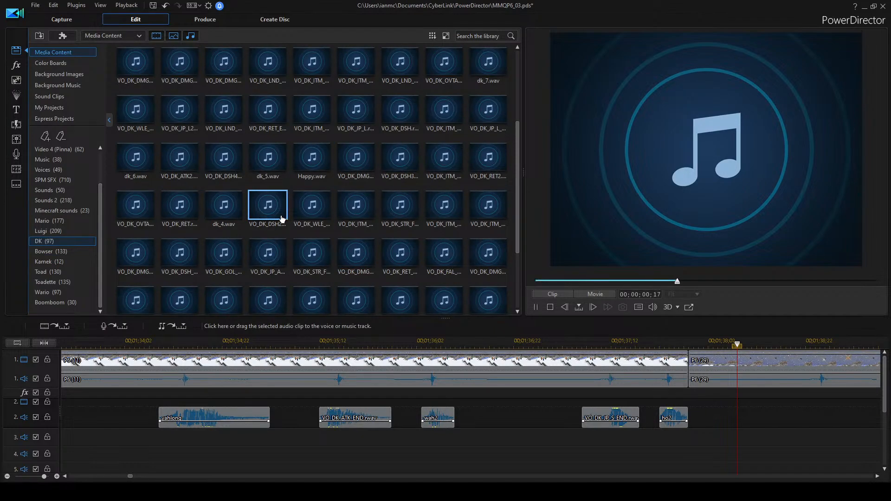
click(179, 252)
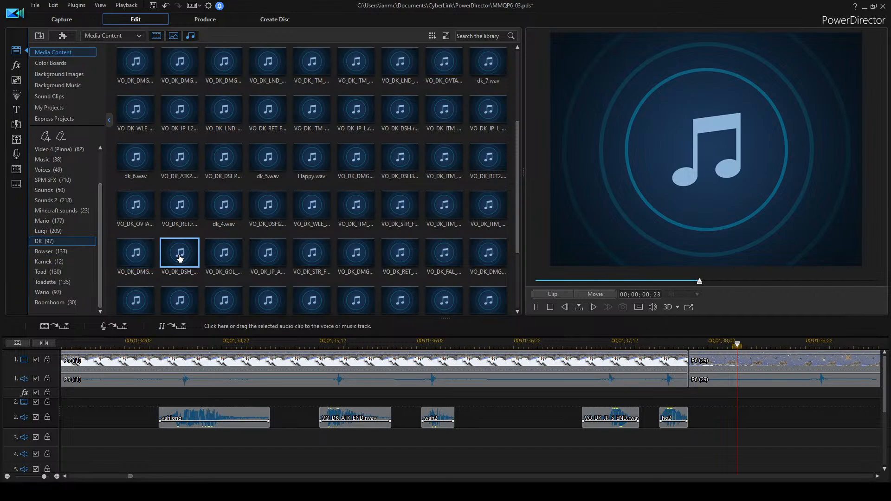
click(416, 252)
scroll(419, 417, right, 3)
scroll(230, 385, left, 6)
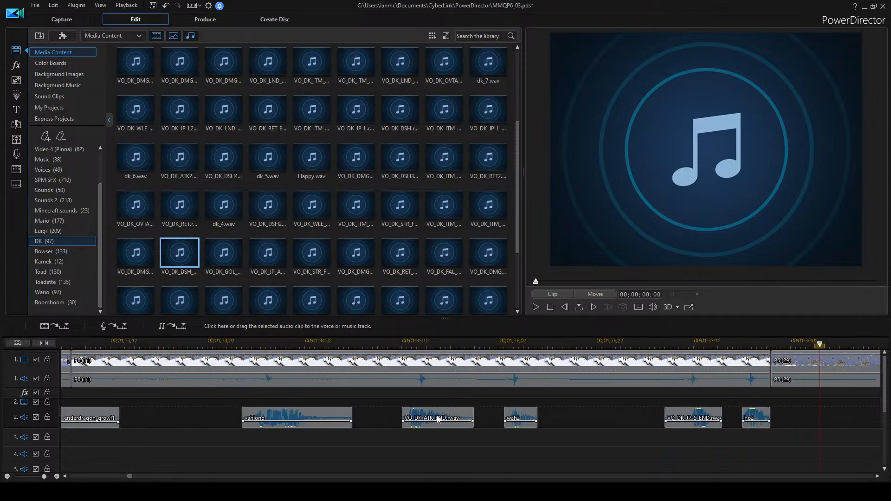
scroll(436, 415, right, 12)
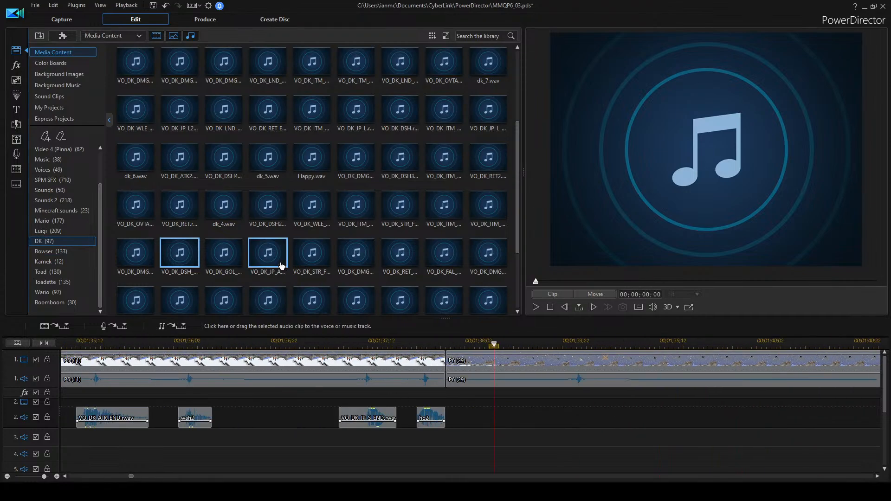
scroll(268, 404, left, 6)
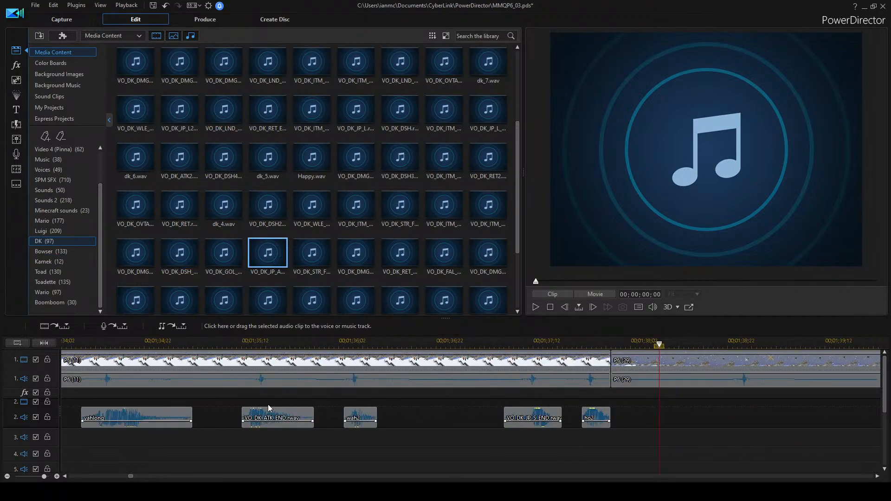
Play back the voice clips on the timeline from 00:01:34:08, just before the yahlong clip.
click(76, 346)
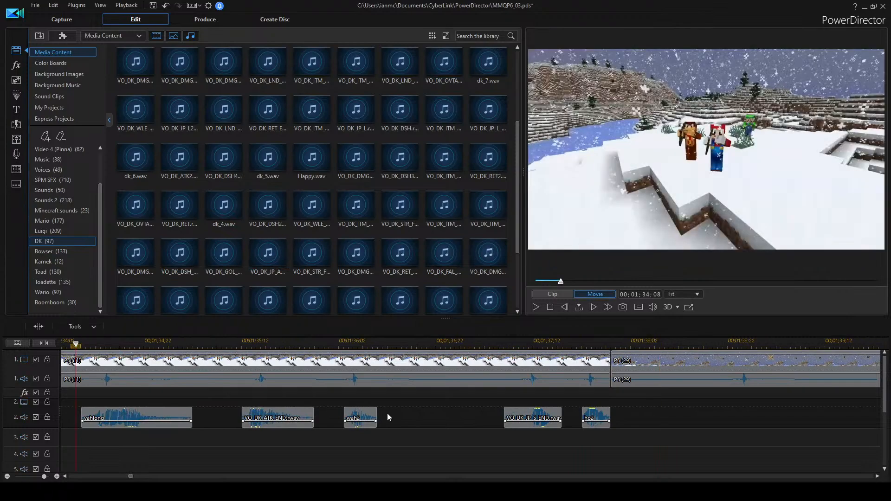
key(space)
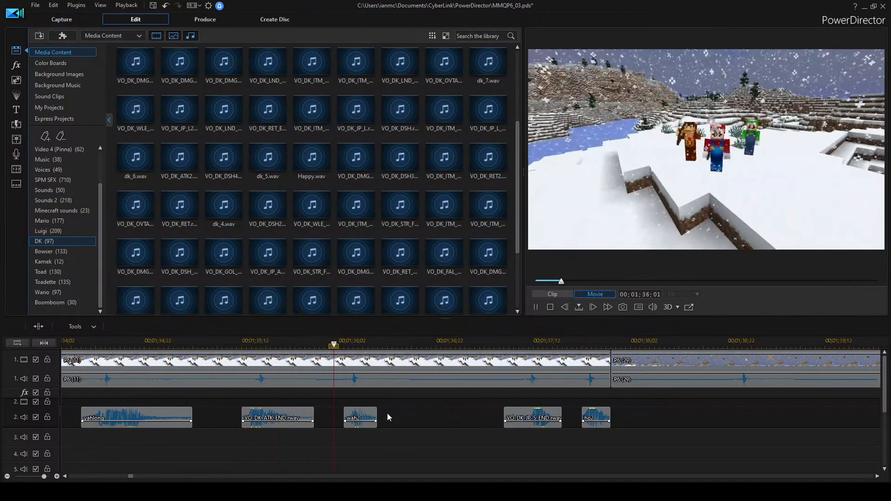
key(space)
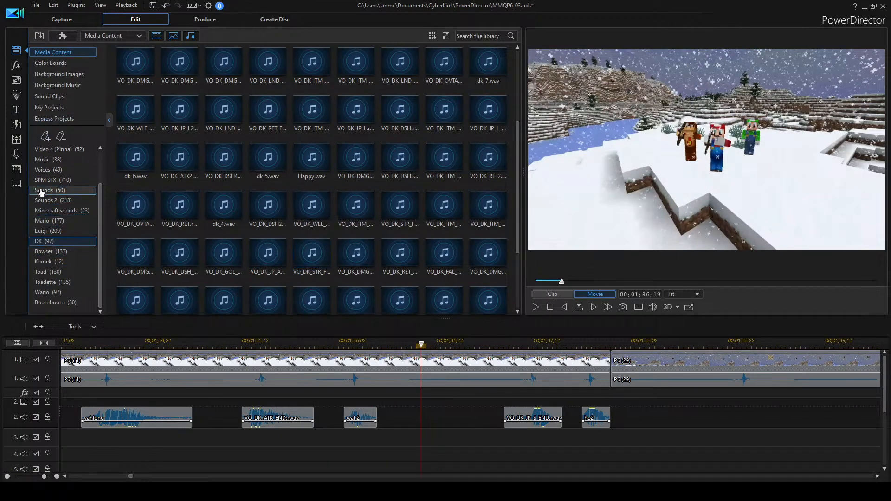
Show the Luigi voice clips in the library and audition yah4, hwo, ha2, wah, wah2, hoho and neighbouring clips.
click(58, 232)
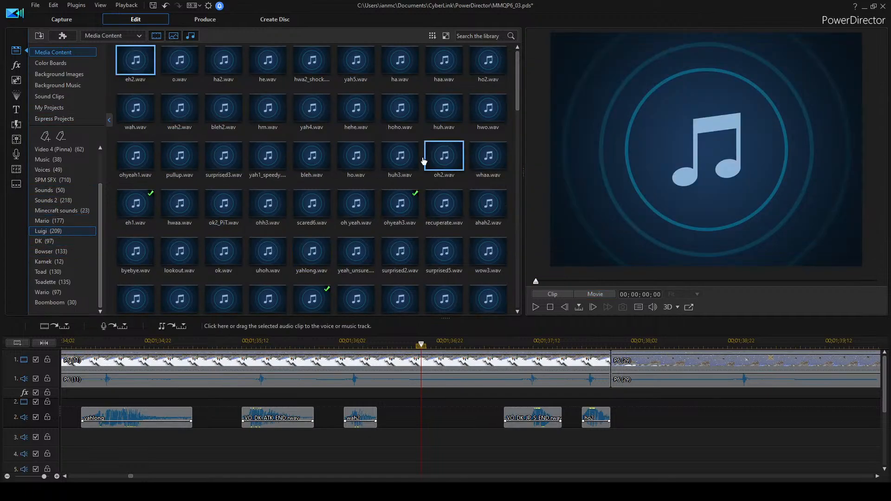
click(397, 122)
click(308, 112)
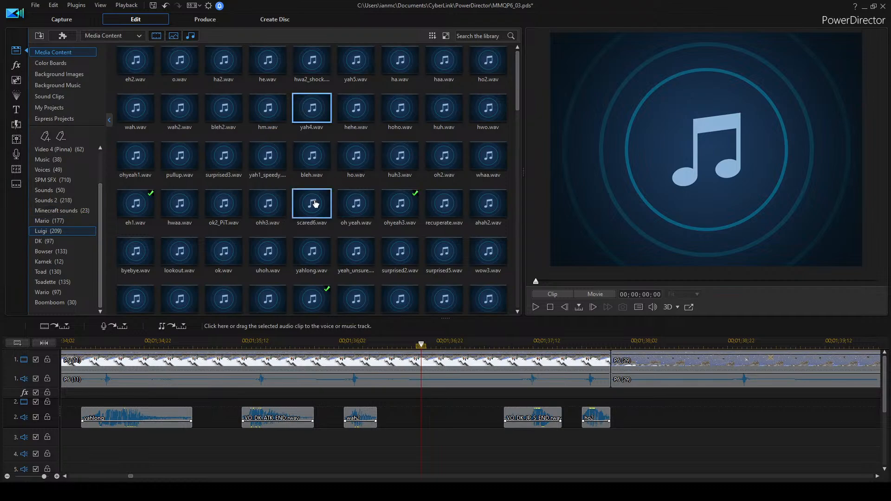
click(450, 217)
click(485, 111)
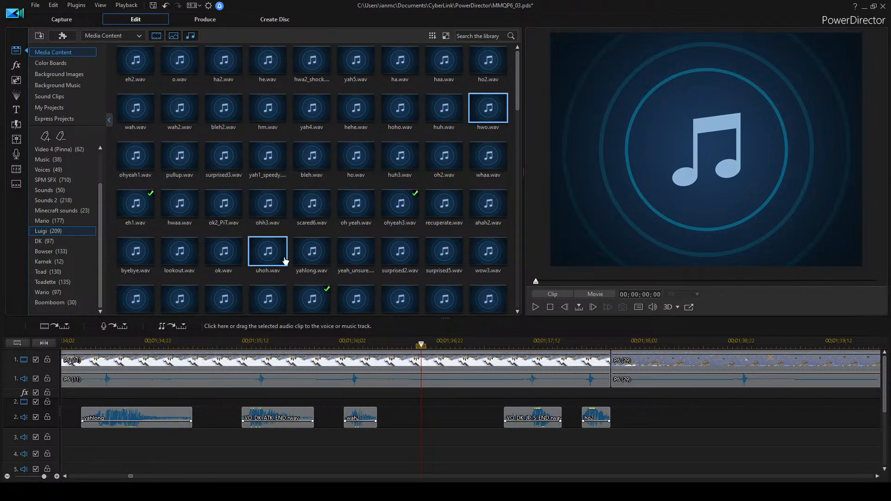
click(230, 81)
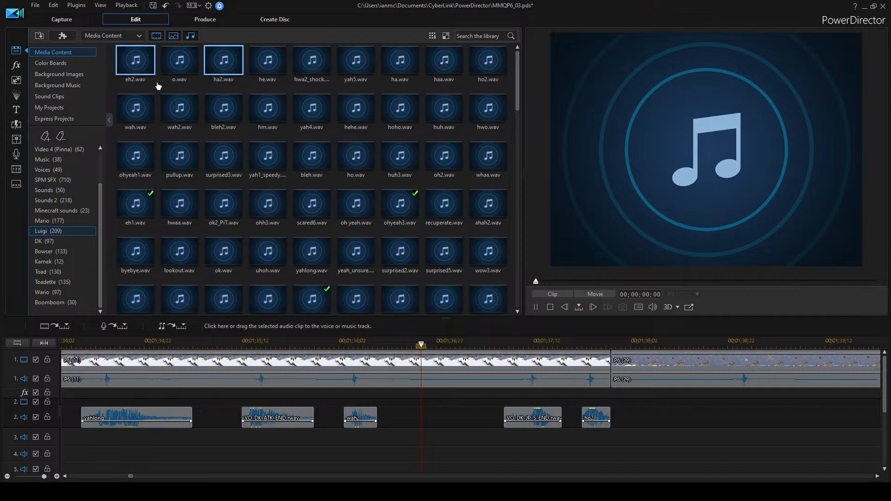
click(173, 65)
click(172, 110)
click(135, 108)
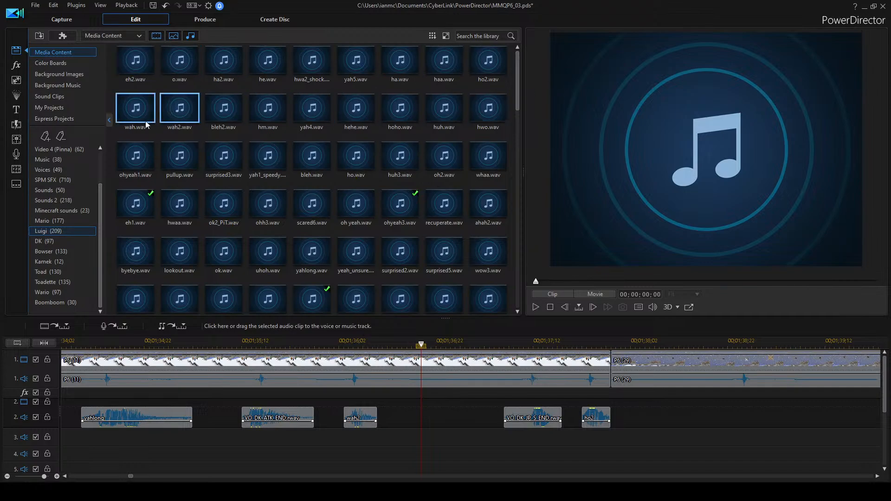
click(413, 104)
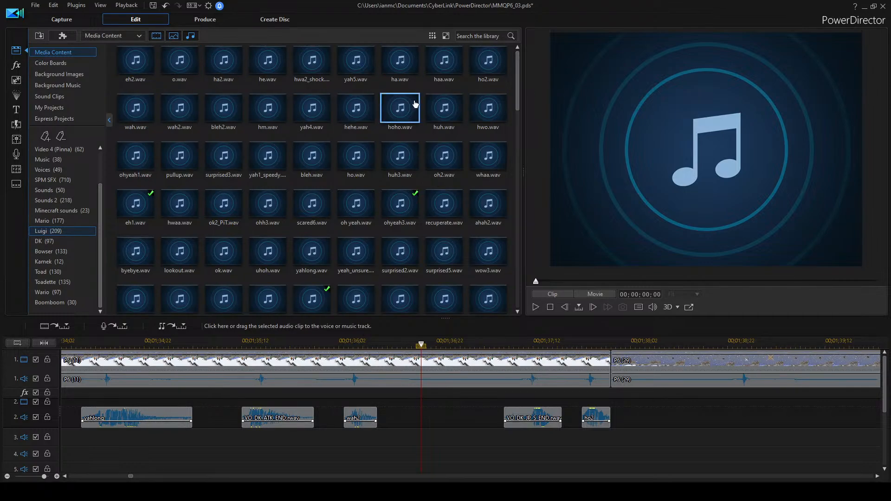
click(465, 105)
click(445, 111)
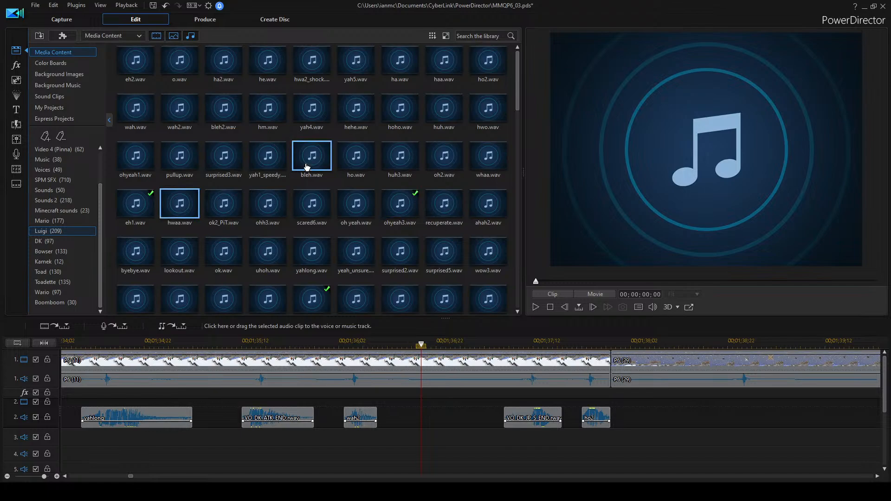
Audition more Luigi clips, including ho, ho2, bleh2, hwa2_shock and yah5, for the gap after wah2.
scroll(345, 187, down, 3)
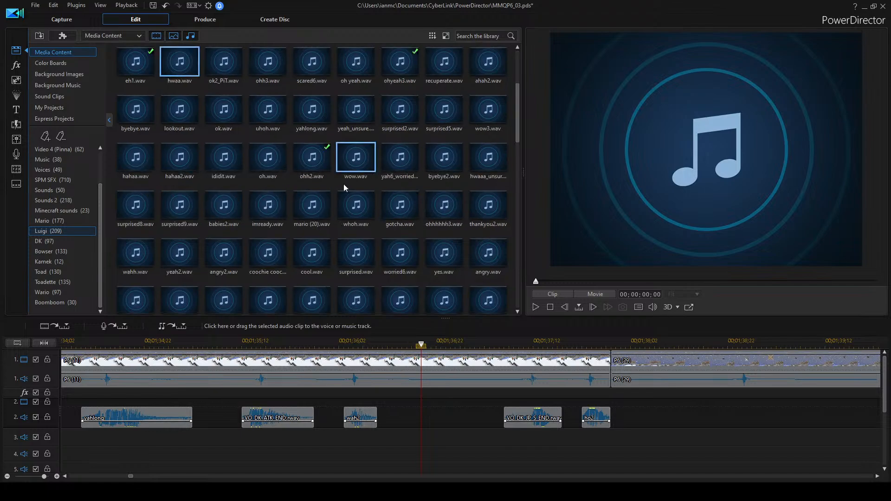
scroll(425, 214, up, 3)
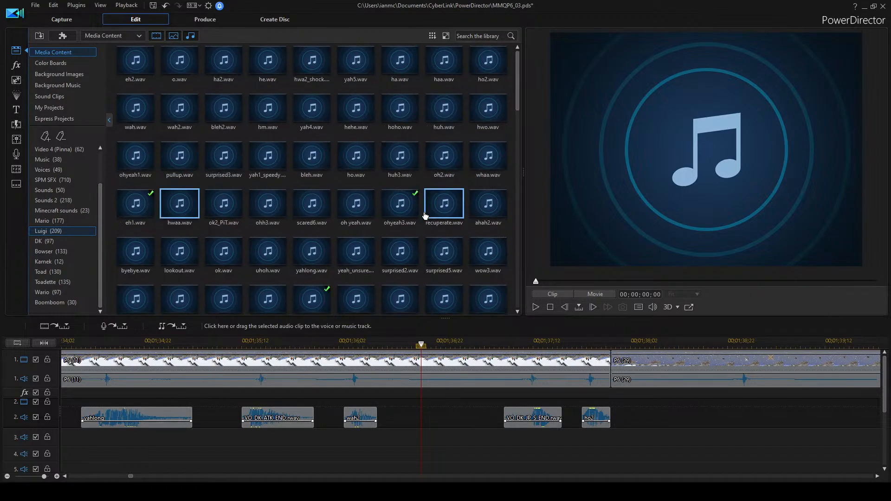
click(488, 109)
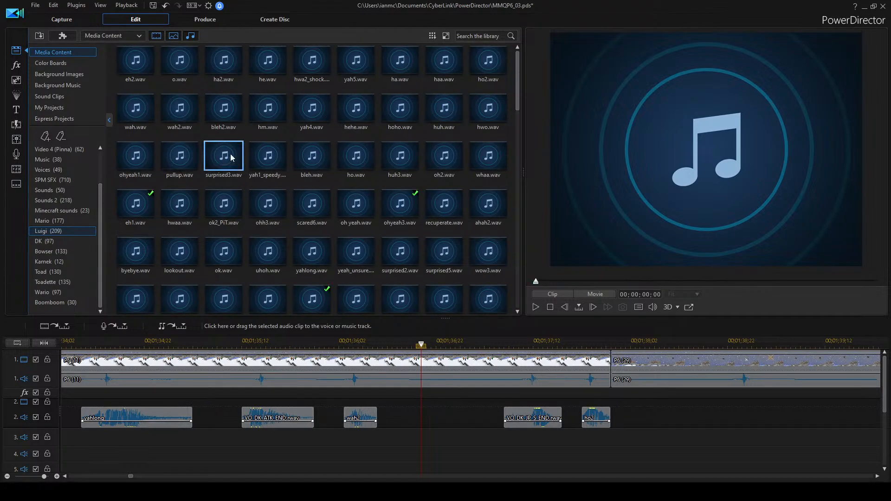
click(351, 157)
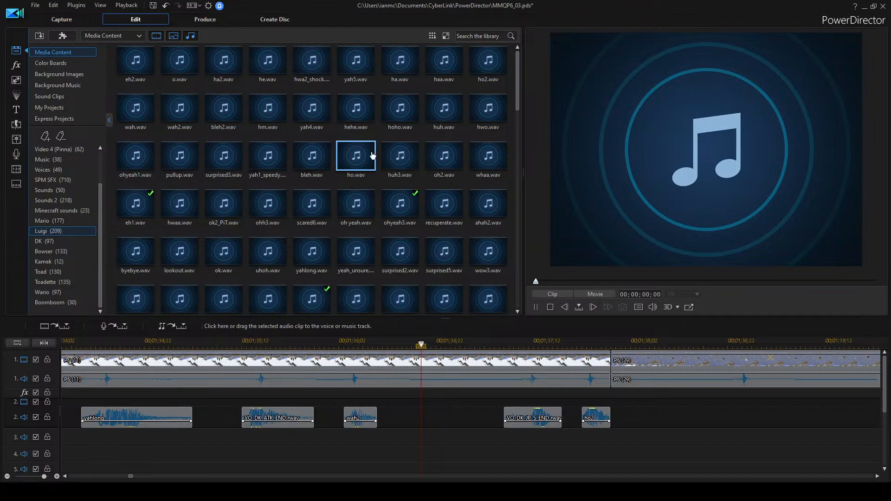
click(354, 116)
click(486, 157)
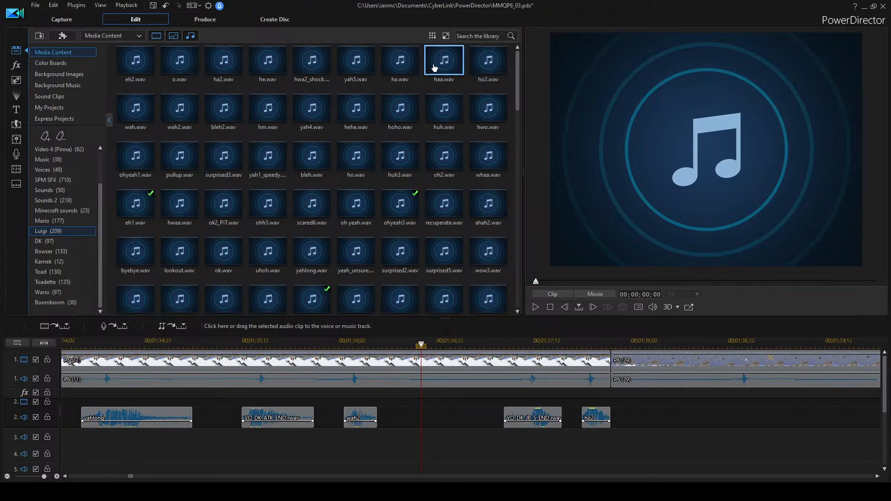
click(493, 63)
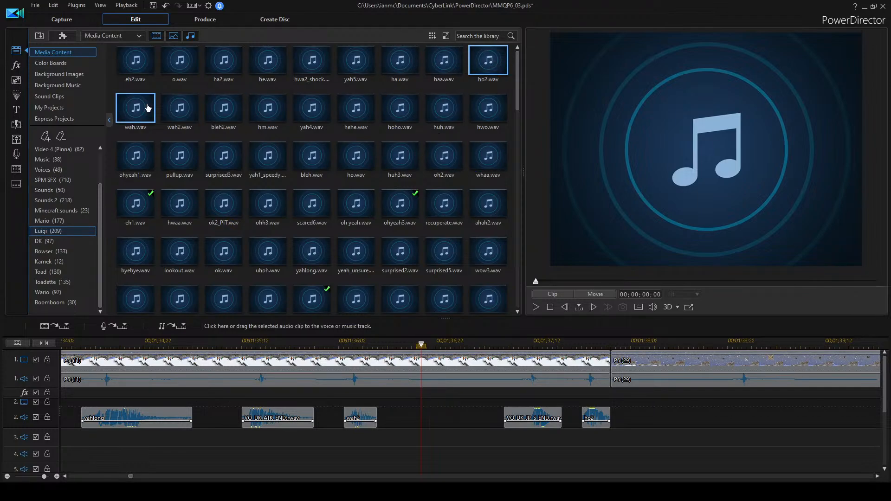
click(186, 106)
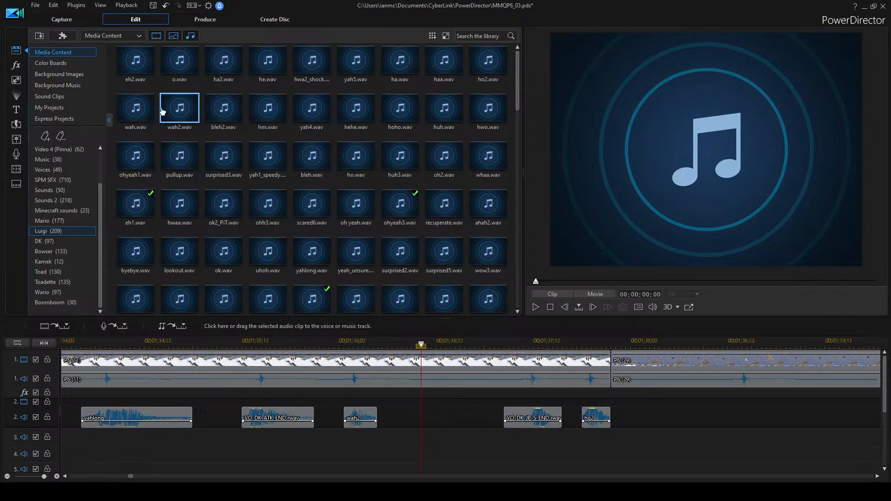
click(135, 110)
click(219, 107)
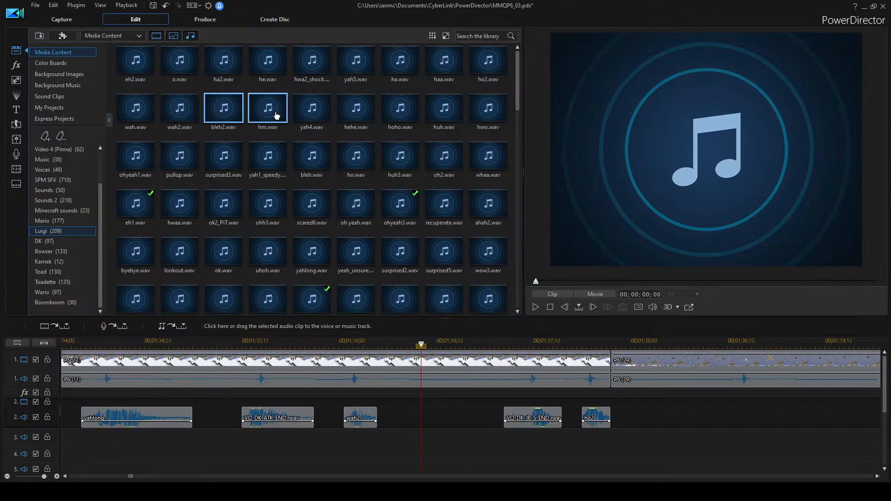
key(space)
click(297, 60)
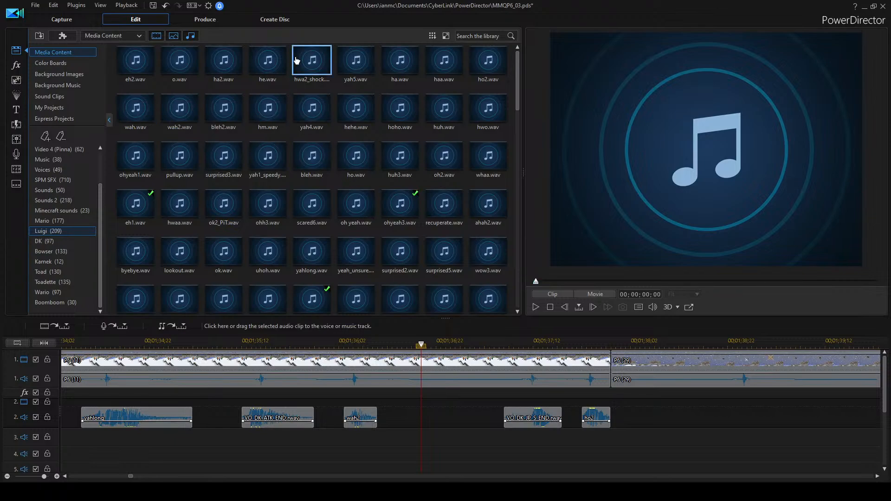
click(354, 62)
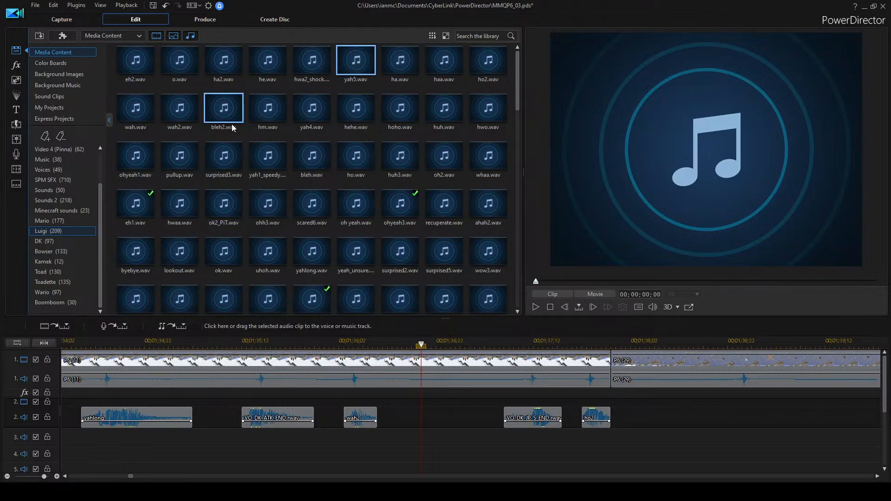
Try wah.wav on audio track 2 between wah2 and VO_DK_JP_S_END.rwav, play it back, and remove it.
drag(135, 110, 417, 415)
key(space)
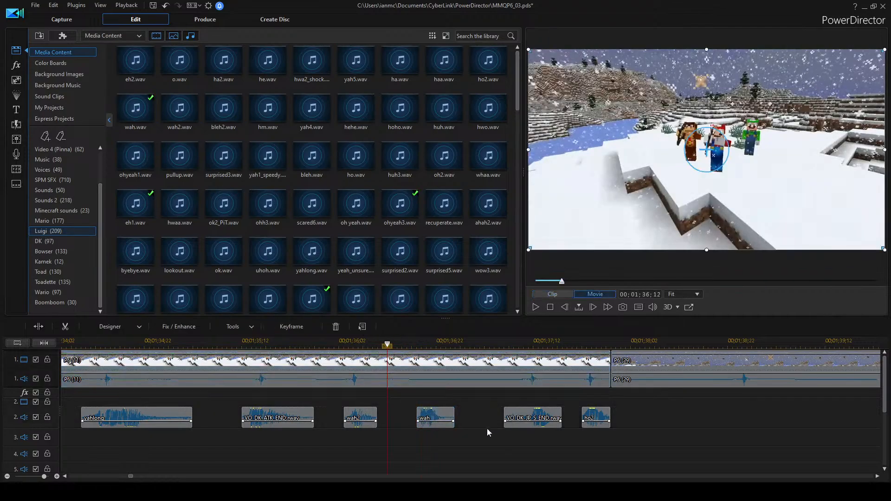
drag(445, 423, 431, 422)
click(227, 344)
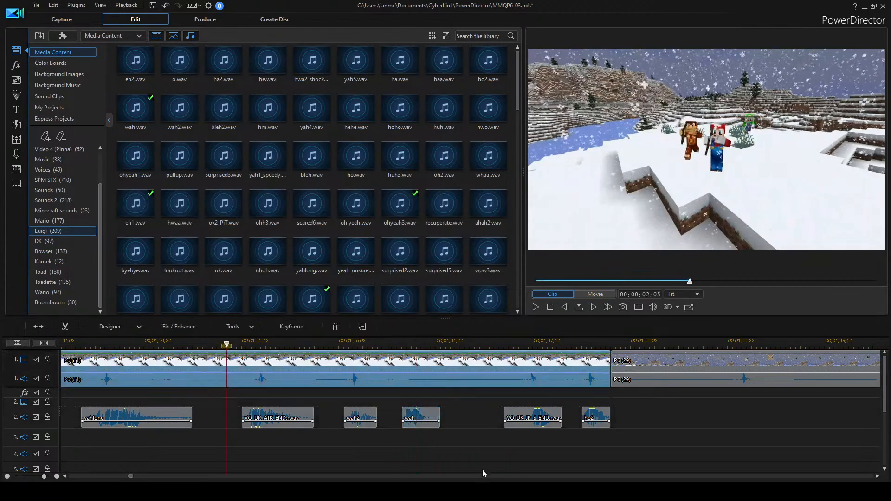
key(space)
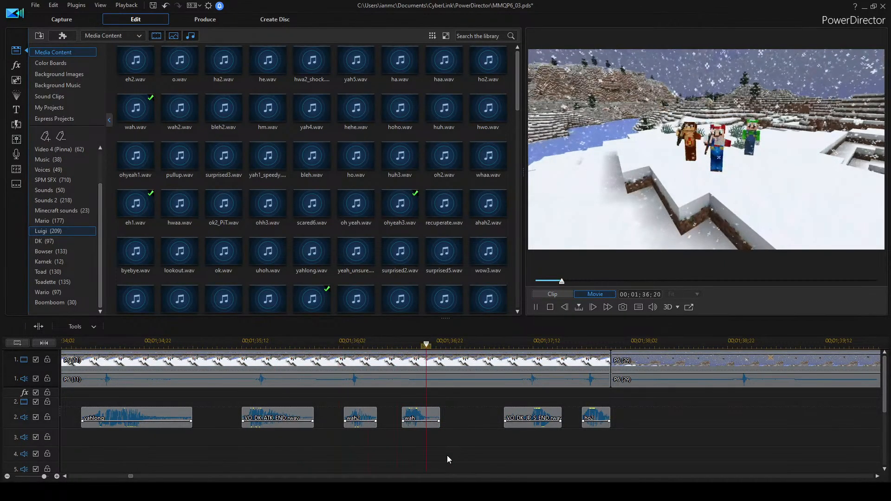
click(423, 420)
key(Delete)
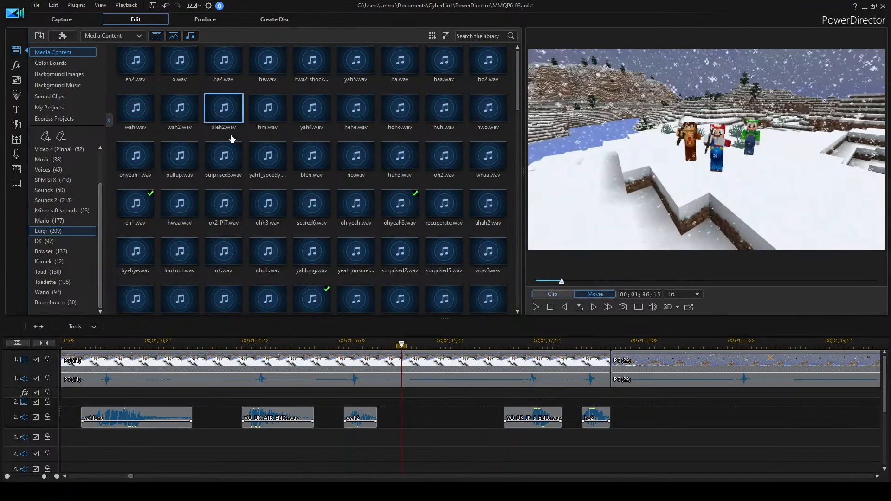
Audition he.wav, hwa2_shock and eh2.wav, and place eh2.wav on audio track 2 between wah2 and VO_DK_JP_S_END.rwav.
click(279, 65)
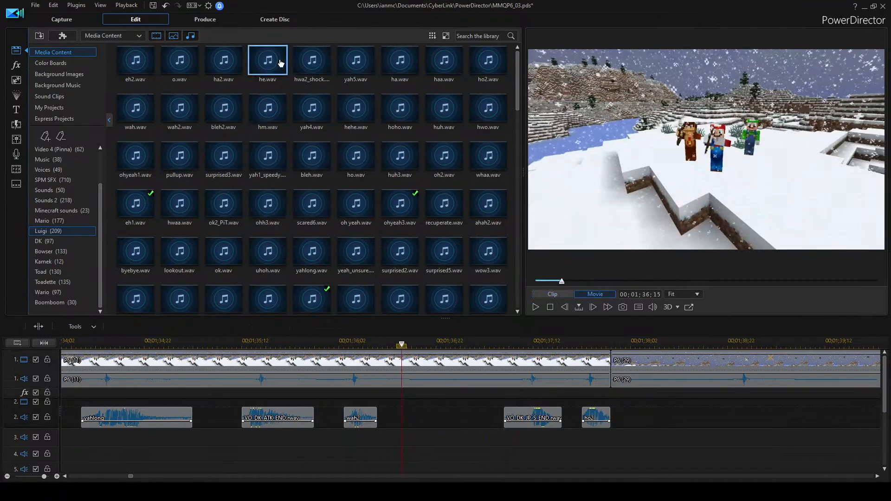
key(space)
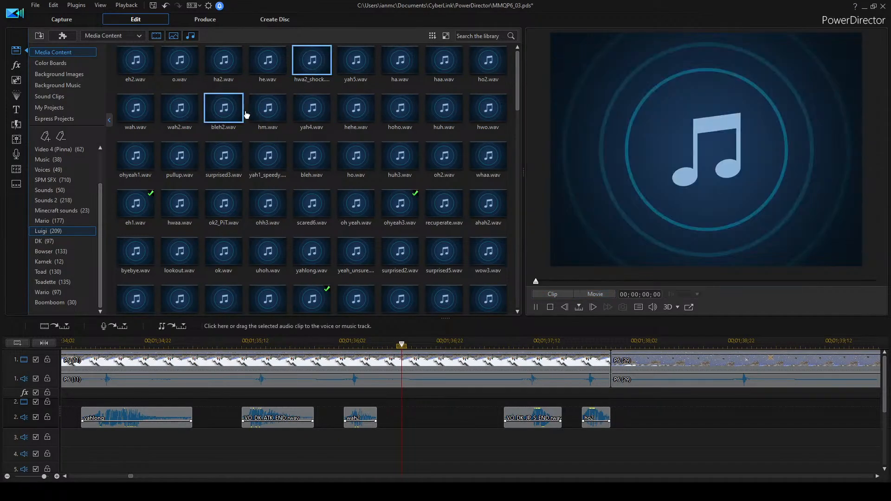
key(space)
click(152, 69)
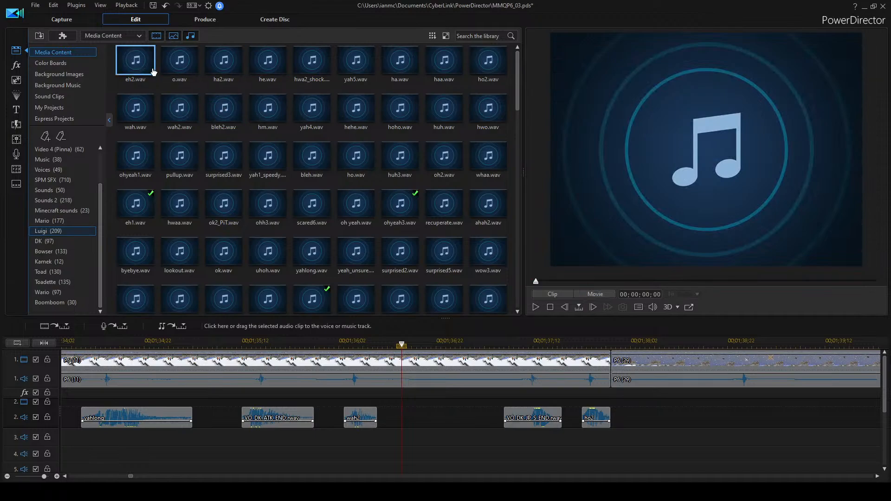
key(space)
drag(426, 420, 425, 420)
Play back the voice clips on audio track 2 from just before VO_DK_ATK_END.rwav through the P6 (29) shot.
click(345, 342)
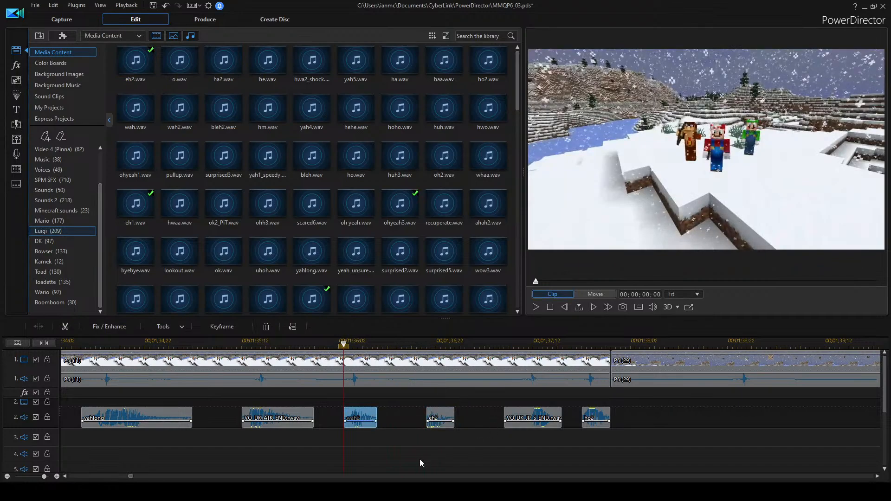
click(202, 362)
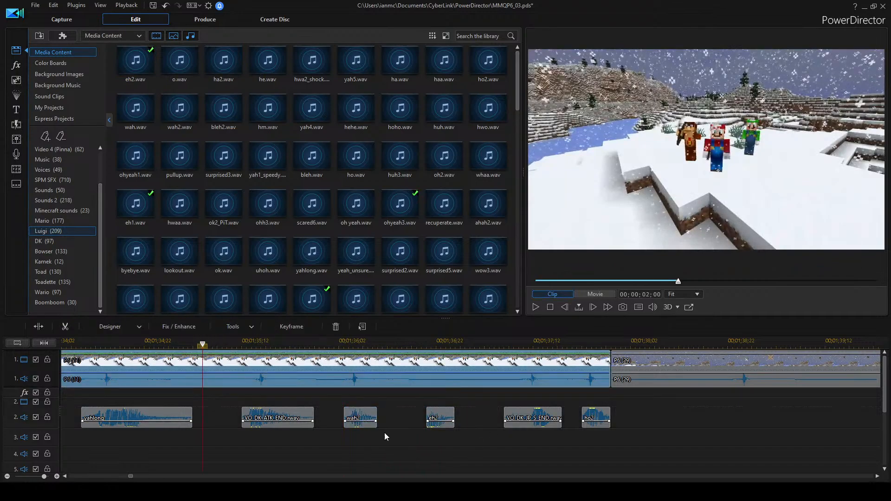
click(347, 455)
key(space)
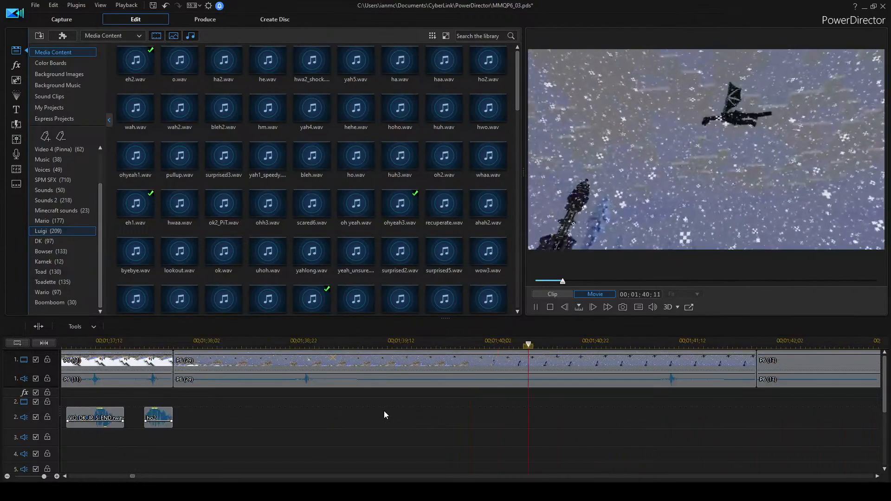
Replay the flying dragon shot in P6 (29) from 00:01:38:08.
key(space)
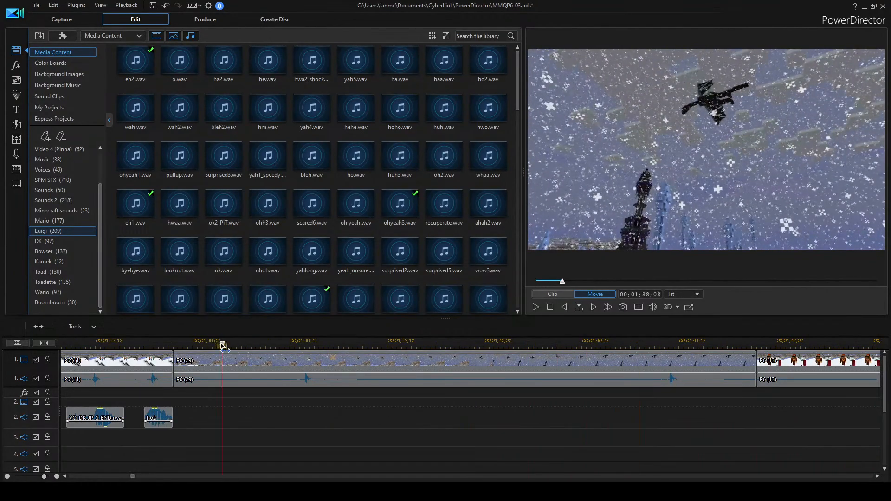
key(space)
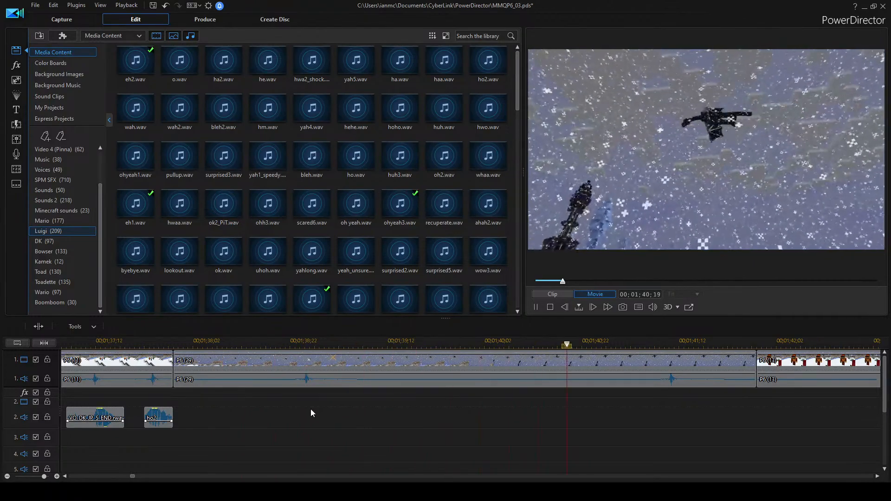
key(space)
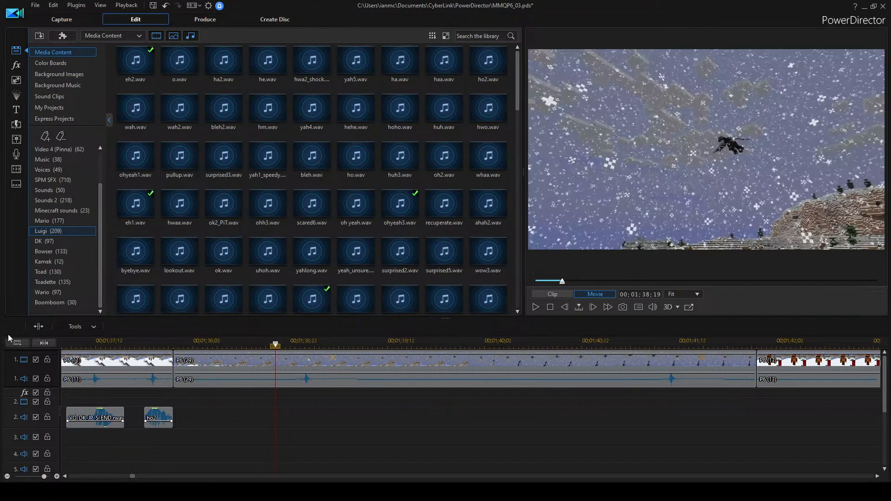
Audition the Luigi clips scared6.wav and yeah_unsure, and replay the dragon shot from 00:01:38:04.
click(314, 203)
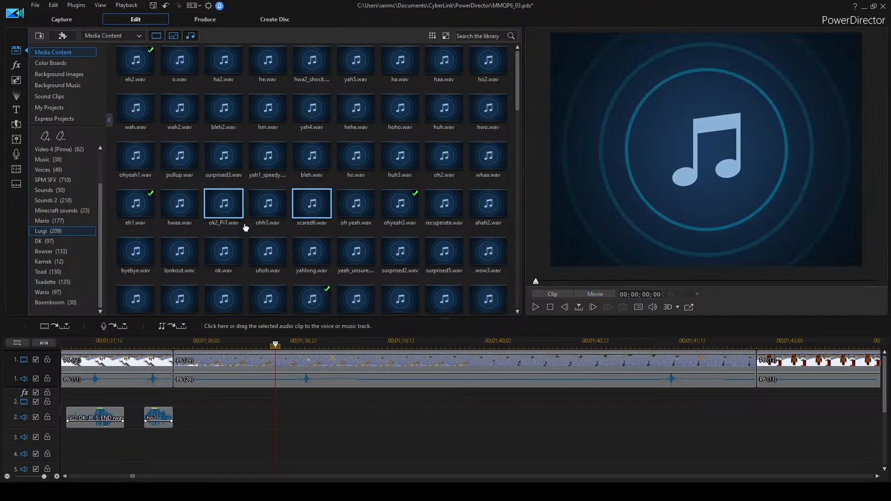
click(359, 253)
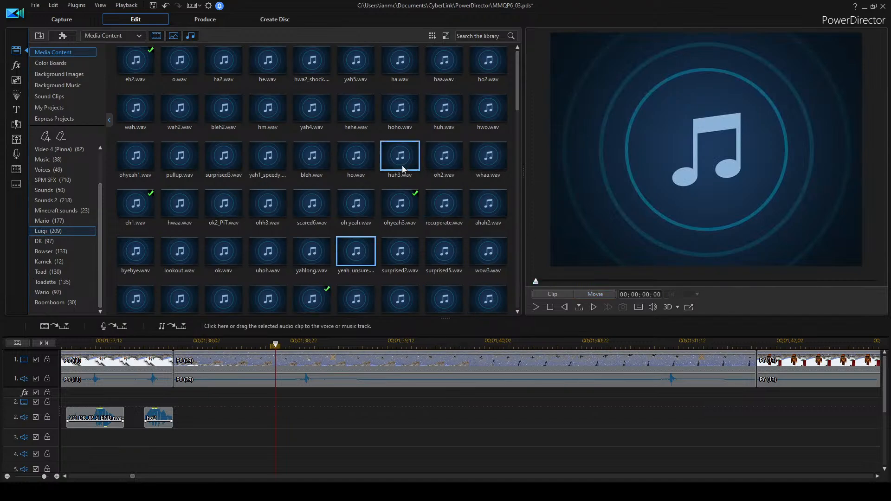
scroll(363, 155, down, 3)
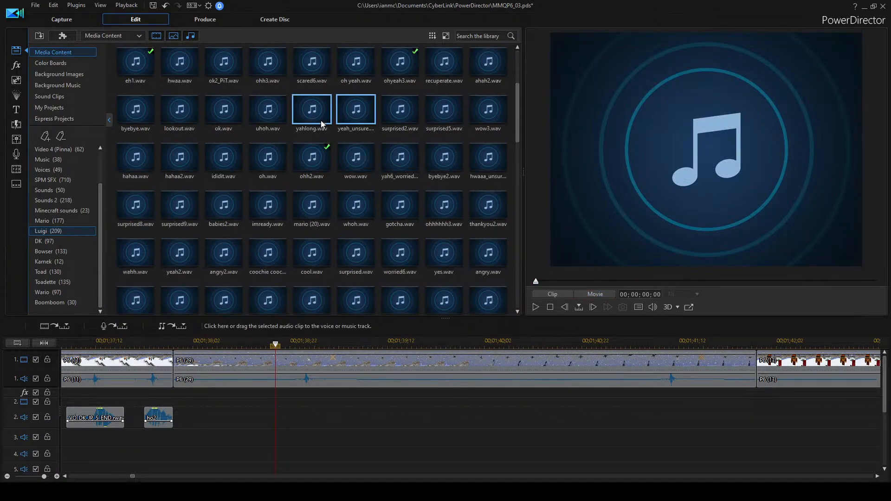
click(203, 341)
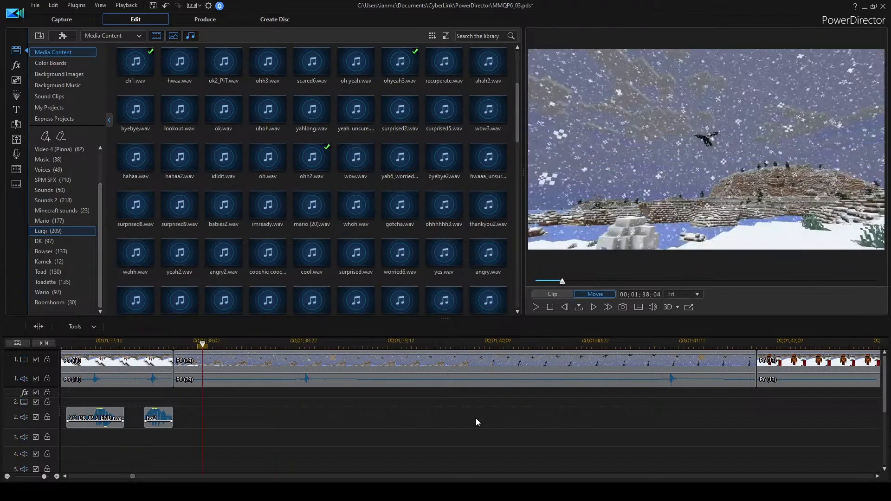
key(space)
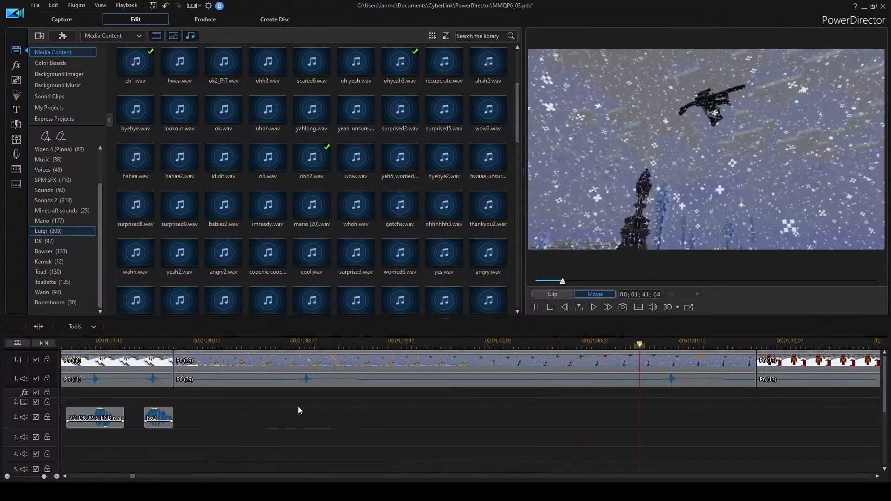
Search the Mario clips for "pul", audition pullup2.WAV and pullup.WAV, and place pullup.WAV on audio track 2 in the second half of P6 (29).
key(space)
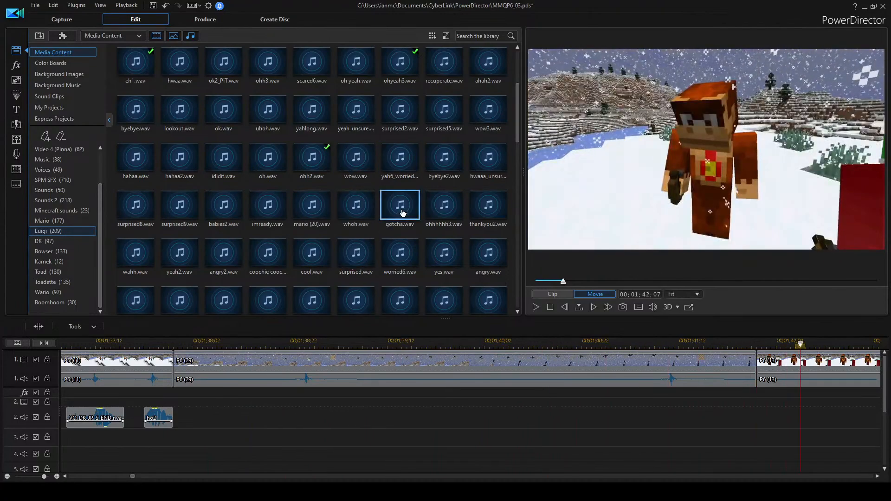
click(51, 221)
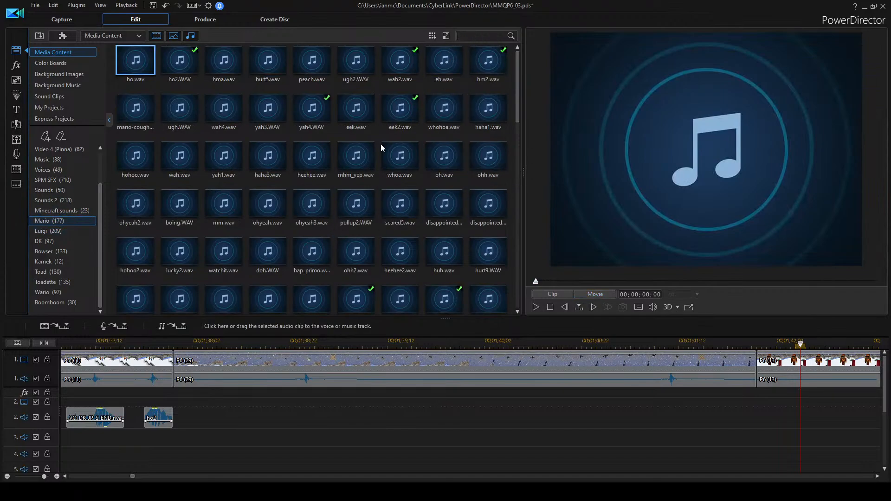
scroll(219, 388, up, 2)
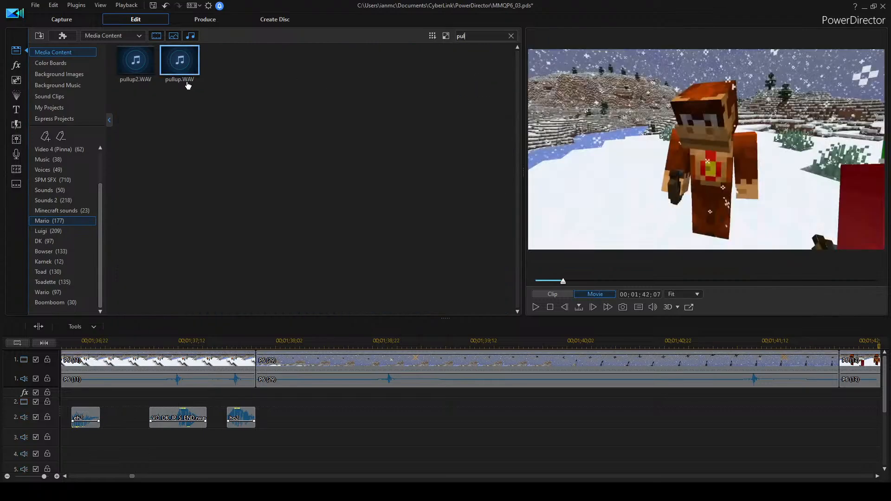
click(131, 66)
key(space)
click(188, 68)
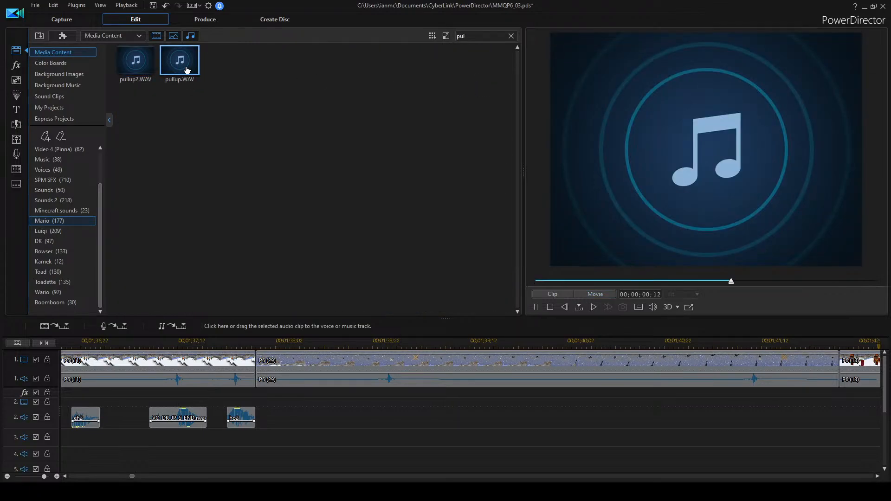
drag(187, 70, 626, 417)
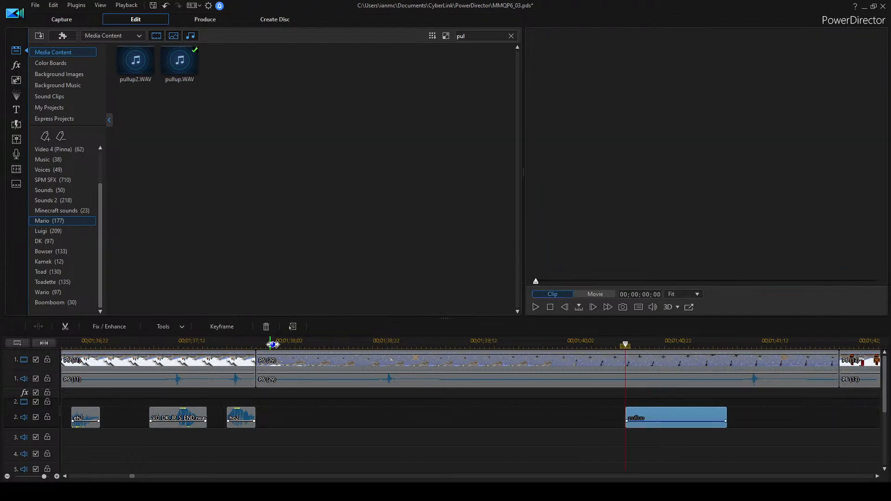
Play back the P6 (29) shot, trim the end of the pullup clip on audio track 2, and shift the clip later.
click(272, 344)
click(511, 36)
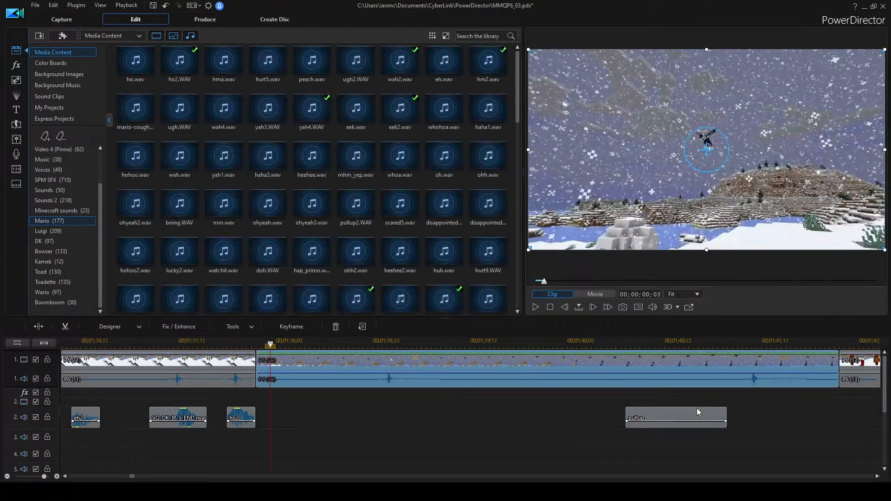
click(683, 417)
key(space)
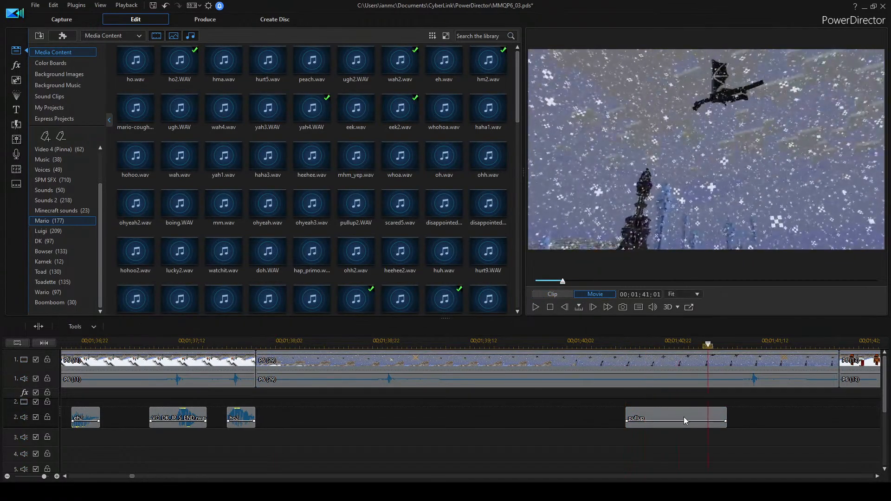
click(683, 417)
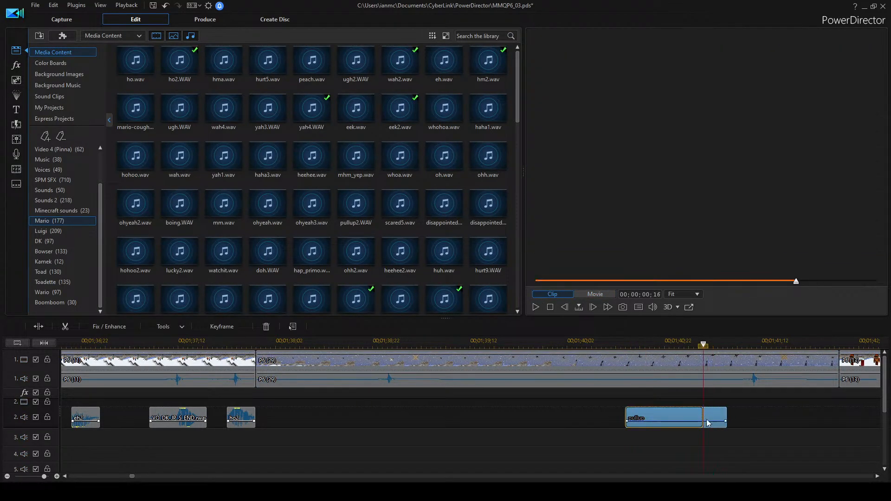
drag(704, 418, 710, 416)
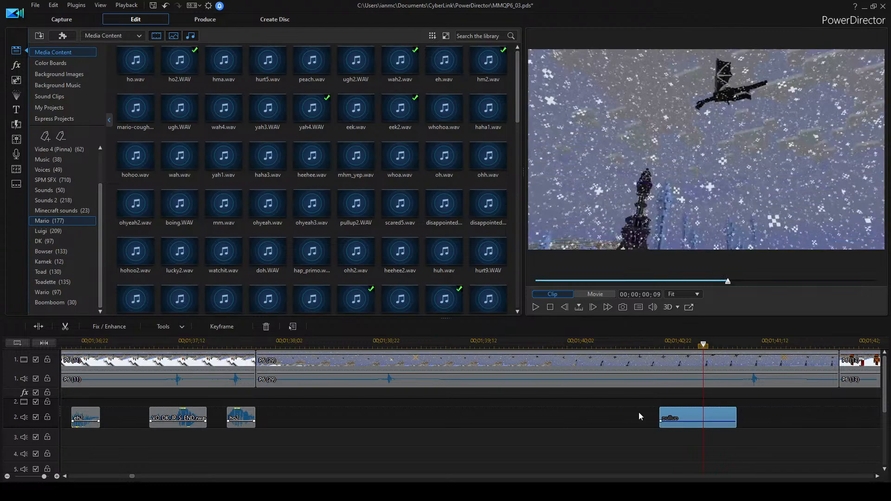
Replay the flying dragon shot in P6 (29) from 00:01:38:05.
click(290, 341)
click(302, 384)
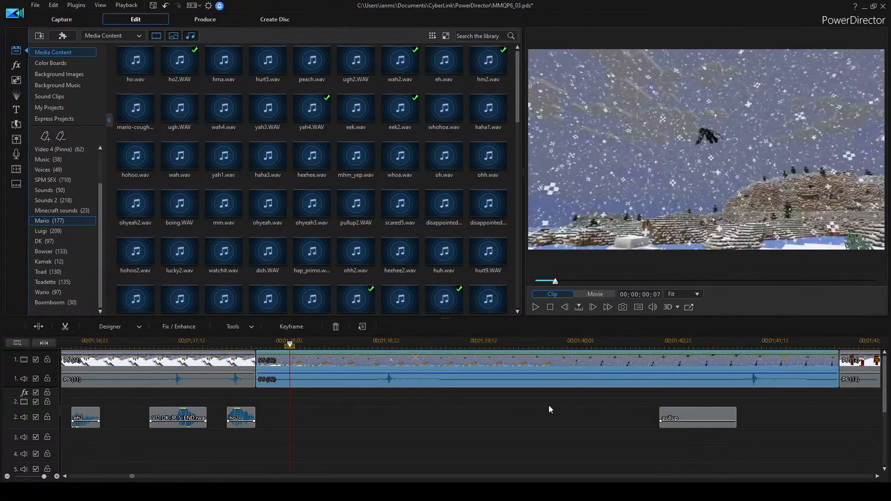
click(340, 405)
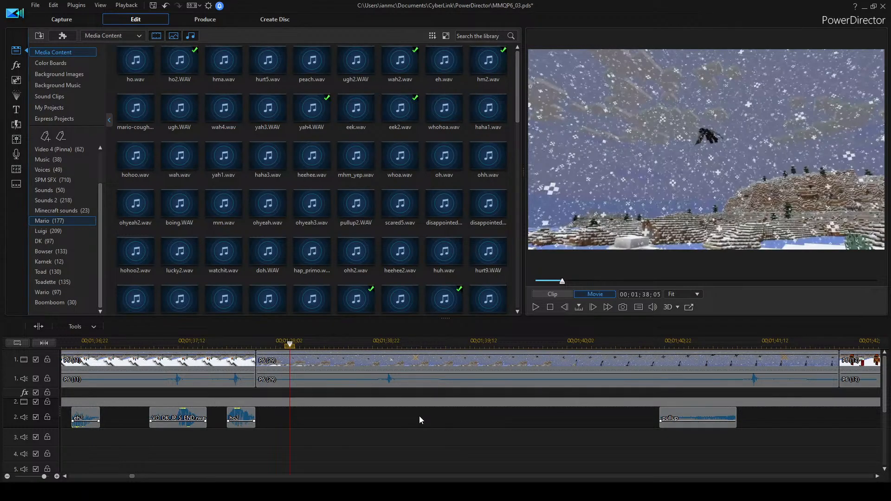
key(space)
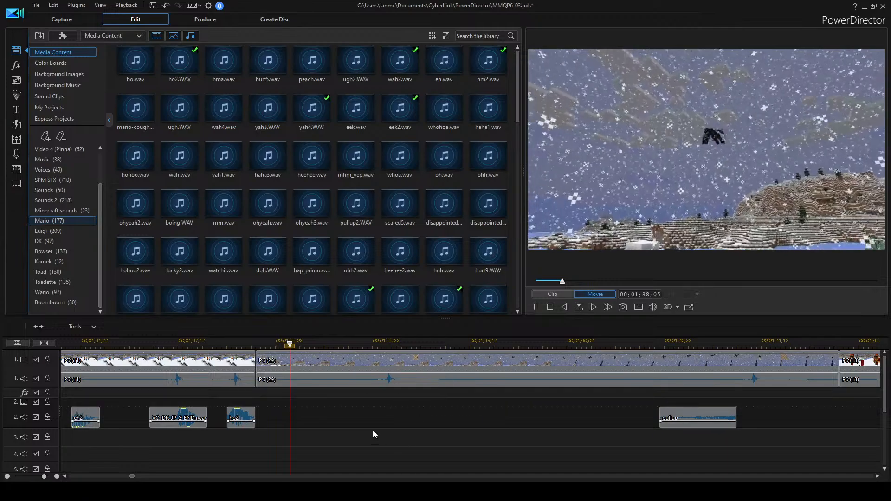
key(space)
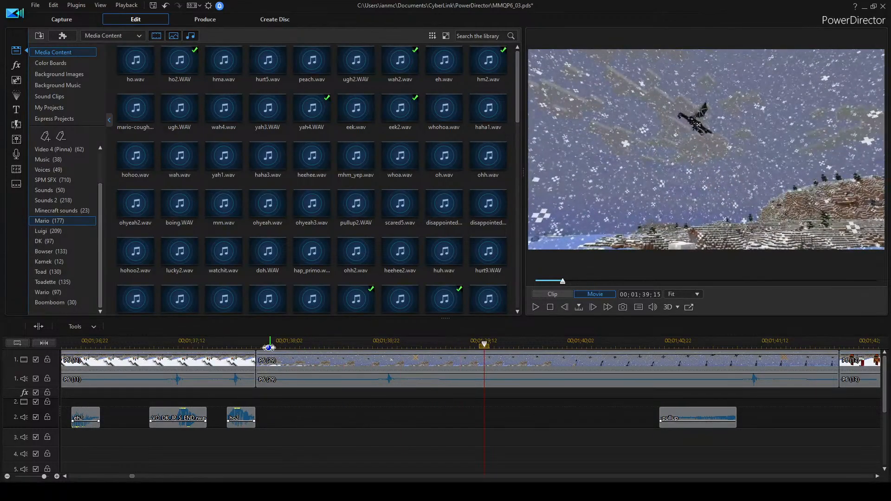
key(space)
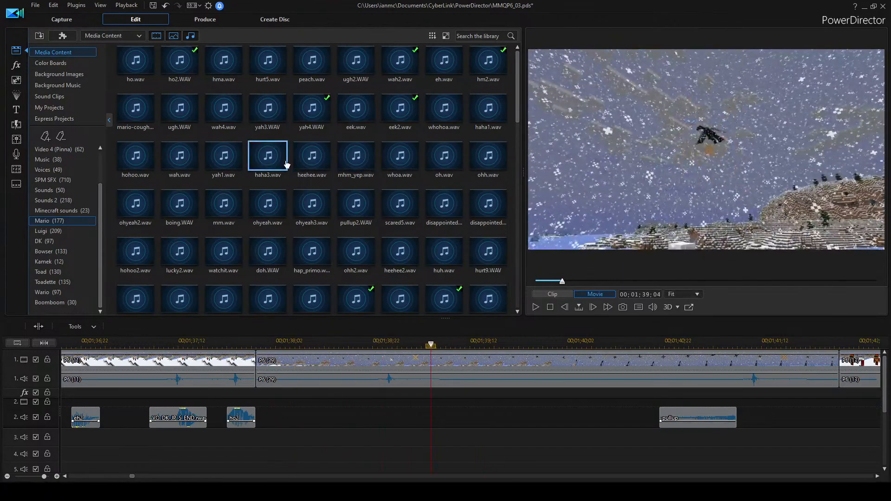
Audition Mario clips including wahlong.wav and wah.wav, and place yah1.wav on audio track 2 by the first sound spike in P6 (29).
double_click(319, 217)
scroll(393, 247, down, 3)
click(267, 259)
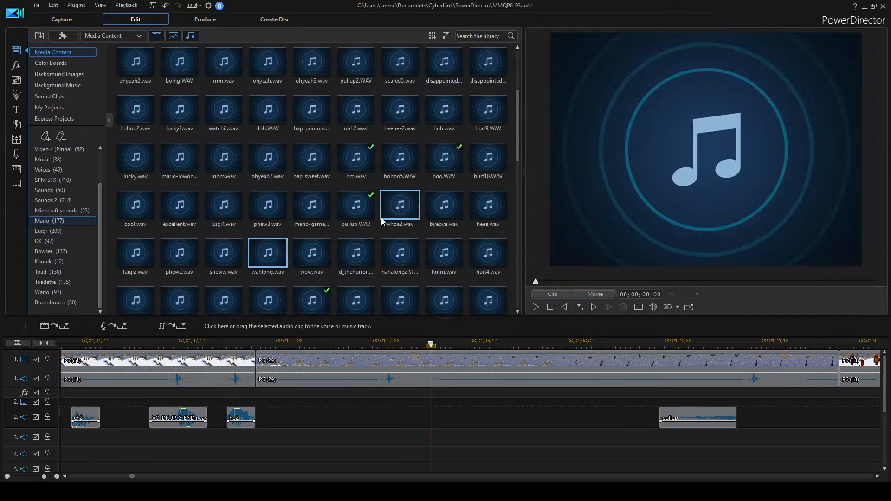
scroll(444, 186, up, 3)
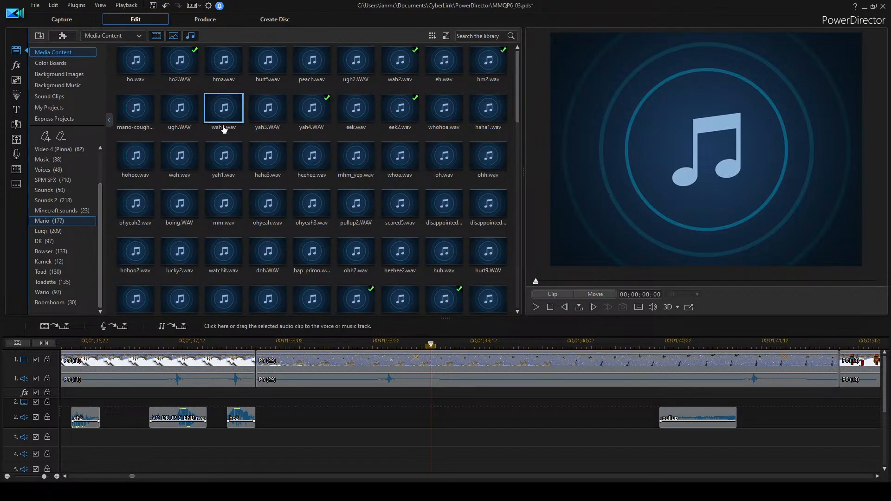
double_click(197, 167)
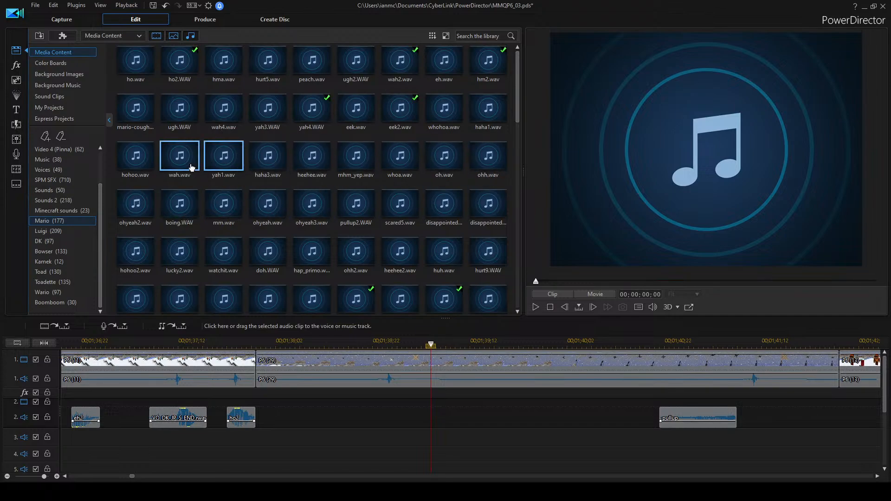
drag(225, 152, 361, 419)
click(346, 350)
key(space)
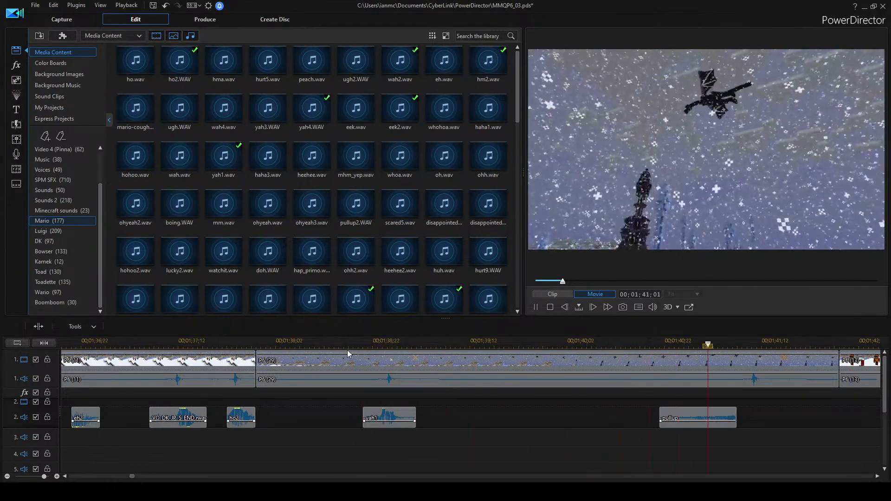
key(space)
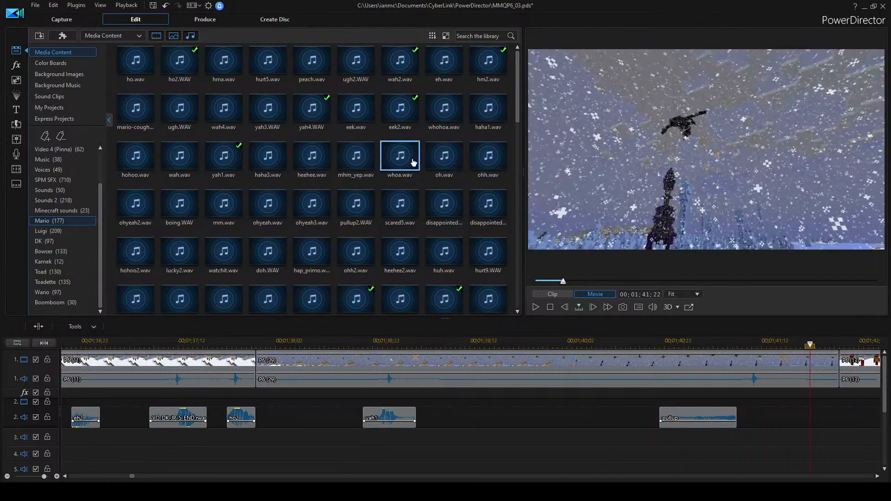
Move the yah1 clip to audio track 3 at the second sound spike, overlapping the end of pullup, and play it back.
double_click(223, 158)
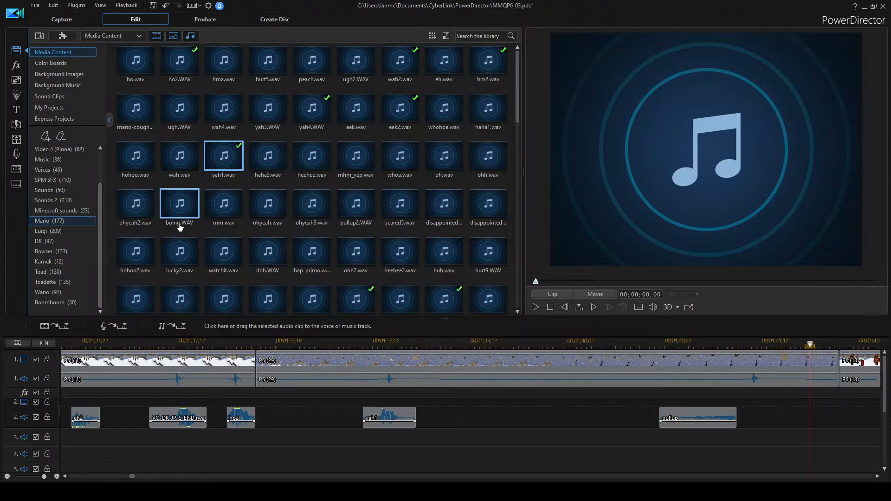
drag(389, 417, 753, 438)
click(644, 357)
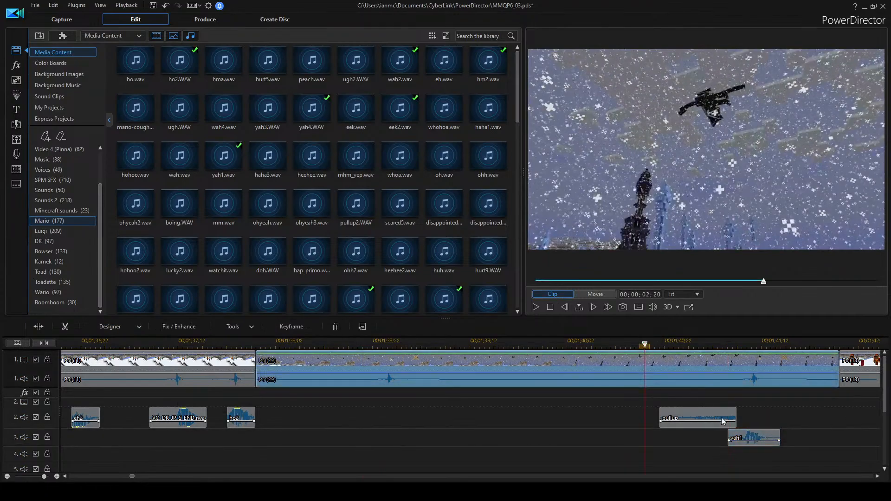
key(space)
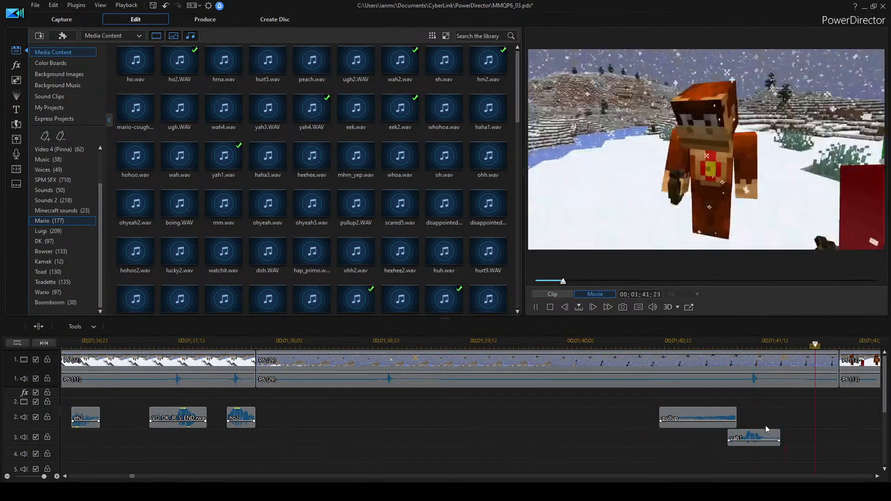
key(space)
Nudge the pullup clip slightly later on audio track 2 and play back its overlap with yah1 into the P6 (13) shot.
drag(731, 420, 736, 420)
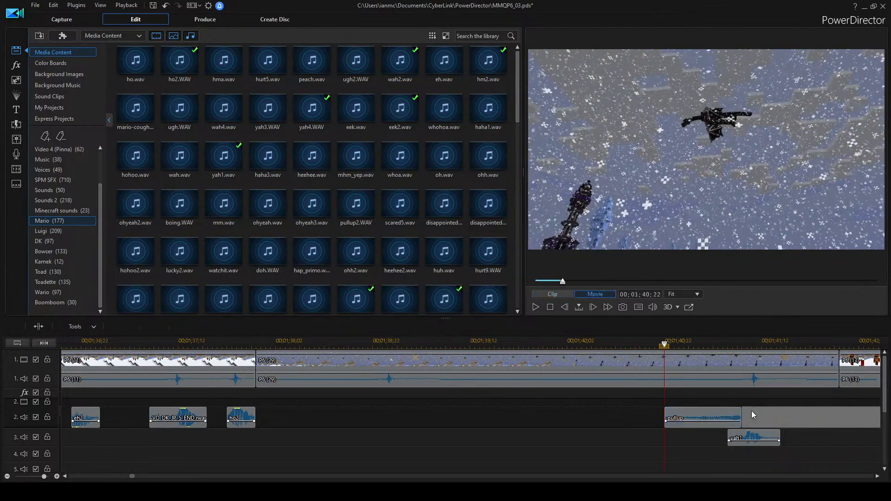
drag(723, 420, 729, 420)
key(space)
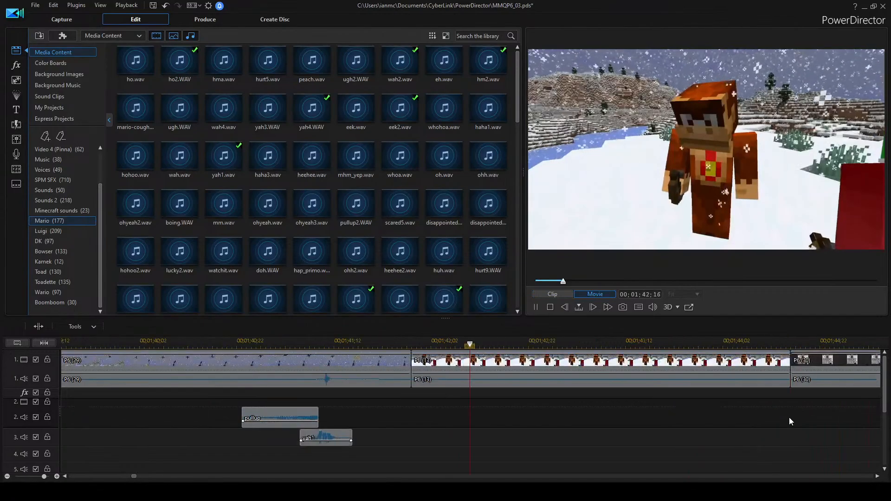
key(space)
Replay the opening part of the P6 (29) dragon shot before the pullup clip.
scroll(279, 429, up, 3)
scroll(255, 422, up, 2)
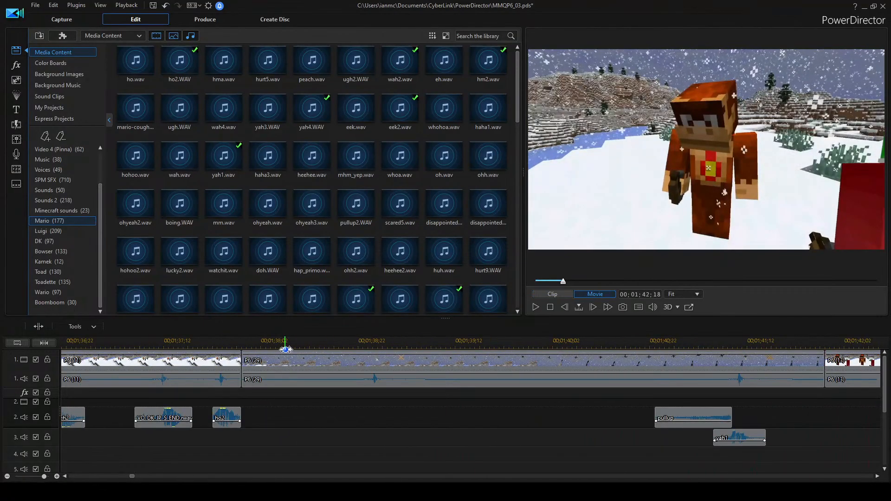
scroll(371, 405, down, 2)
key(space)
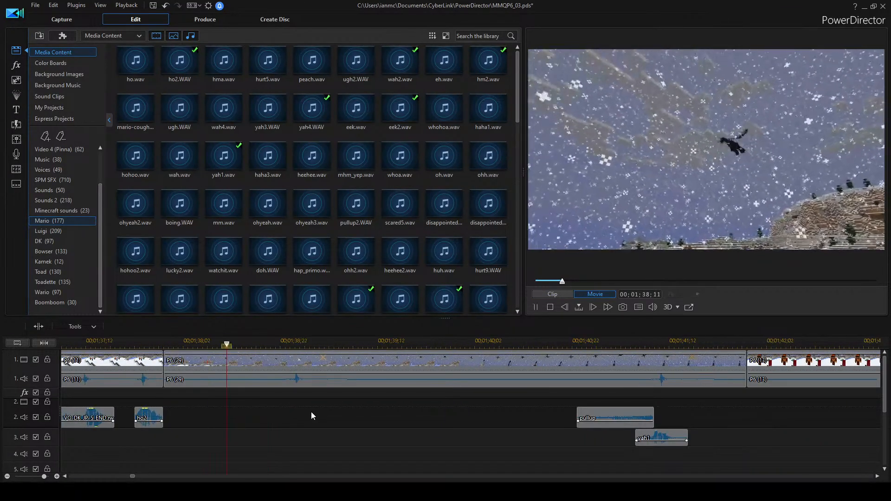
key(space)
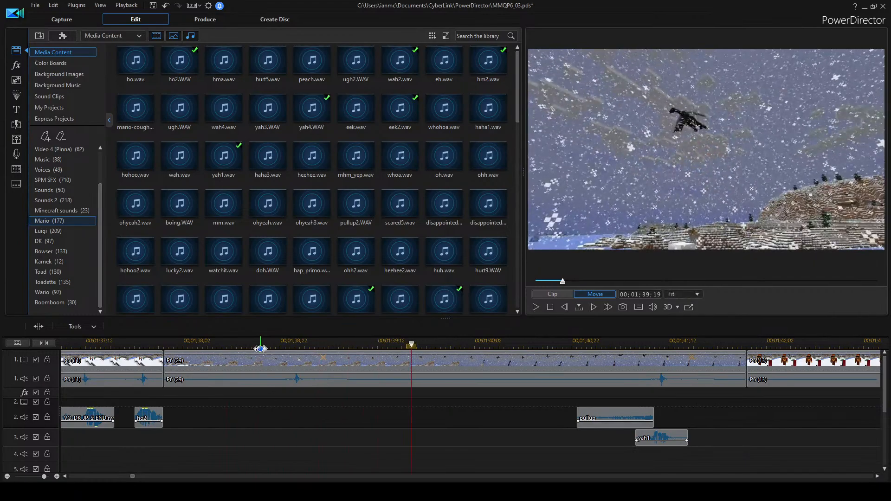
Play back the scene from the start of the enderdragon_growl1 clip into the P6 (11) shot.
scroll(212, 416, up, 5)
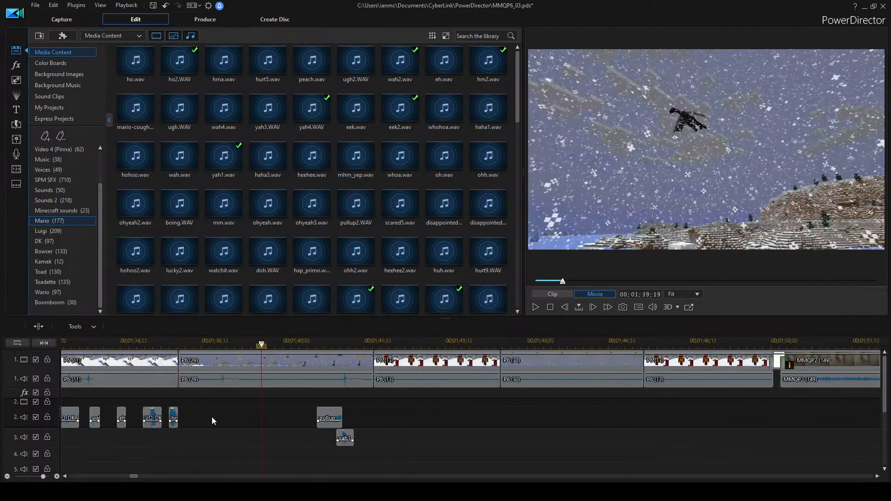
click(264, 415)
click(414, 429)
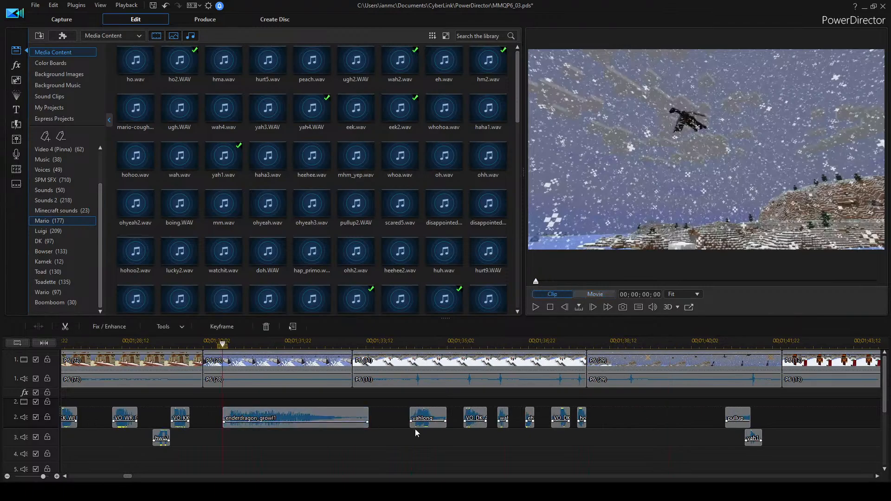
key(space)
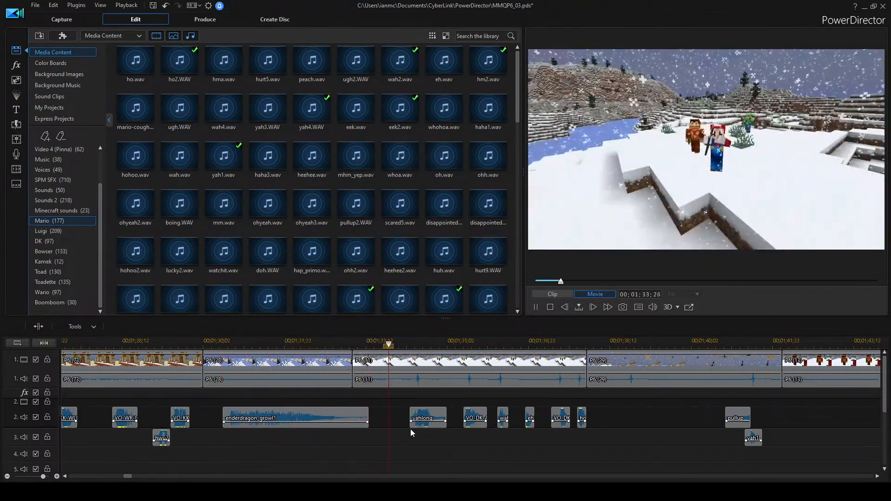
scroll(410, 429, down, 2)
scroll(410, 429, up, 2)
key(space)
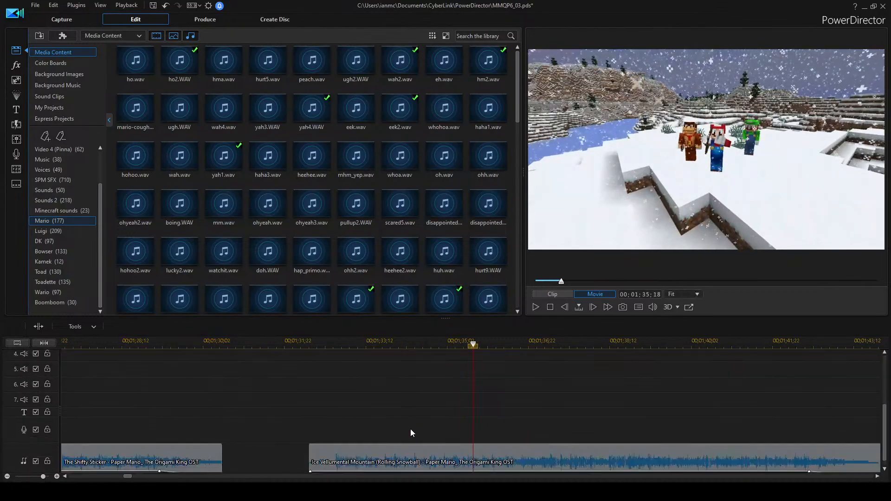
Shift the Ice Vellumental Mountain music clip slightly later on the music track and play back the start of the P6 (11) shot.
click(344, 454)
scroll(360, 430, down, 2)
scroll(360, 430, down, 3)
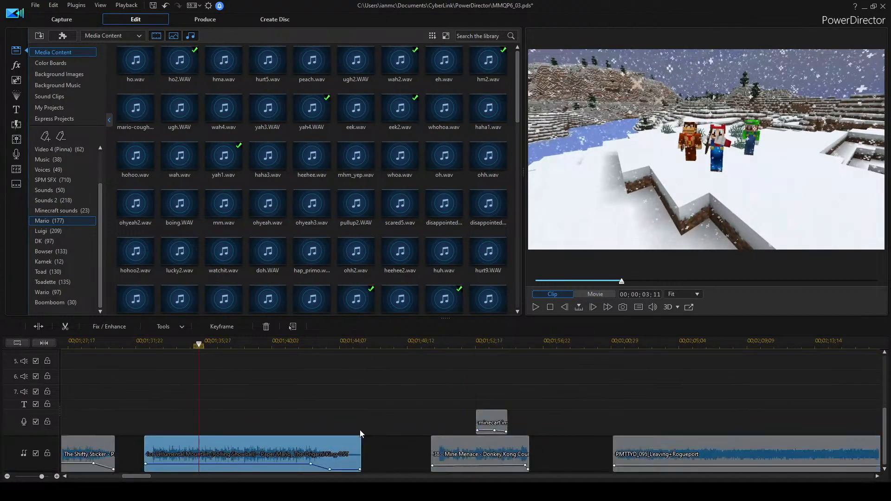
scroll(360, 430, up, 4)
scroll(343, 433, down, 2)
scroll(335, 435, left, 3)
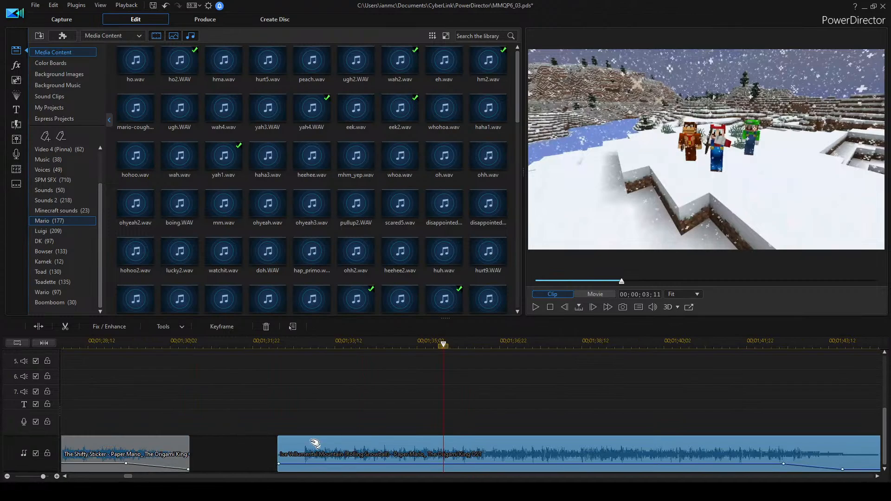
scroll(313, 409, up, 2)
click(341, 362)
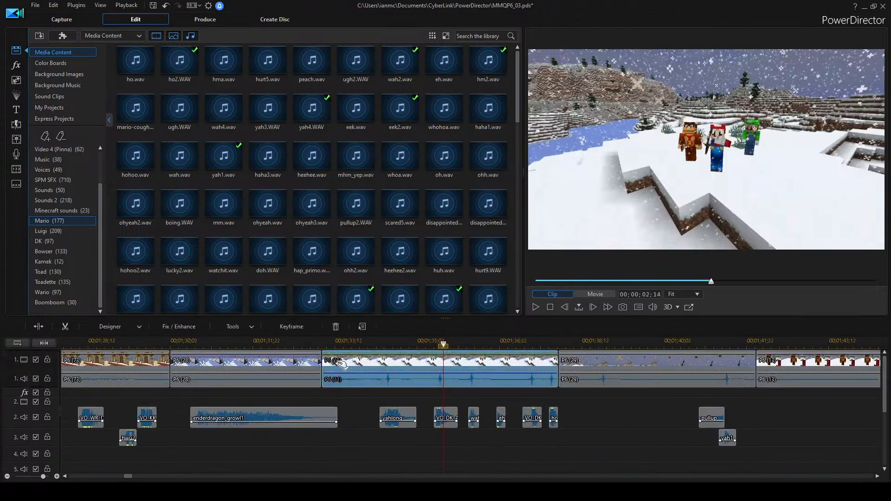
scroll(336, 412, down, 2)
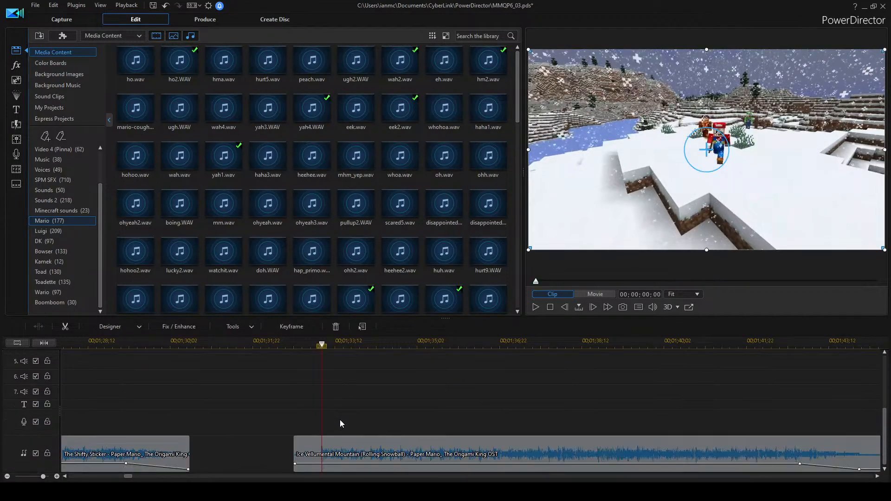
key(space)
scroll(353, 417, up, 3)
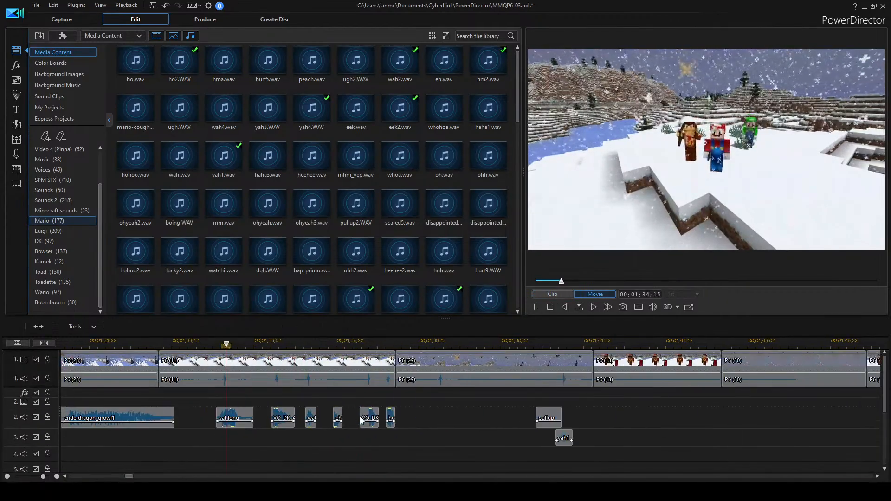
Play back the P6 (29) dragon shot from its beginning up to the pullup clip.
click(400, 377)
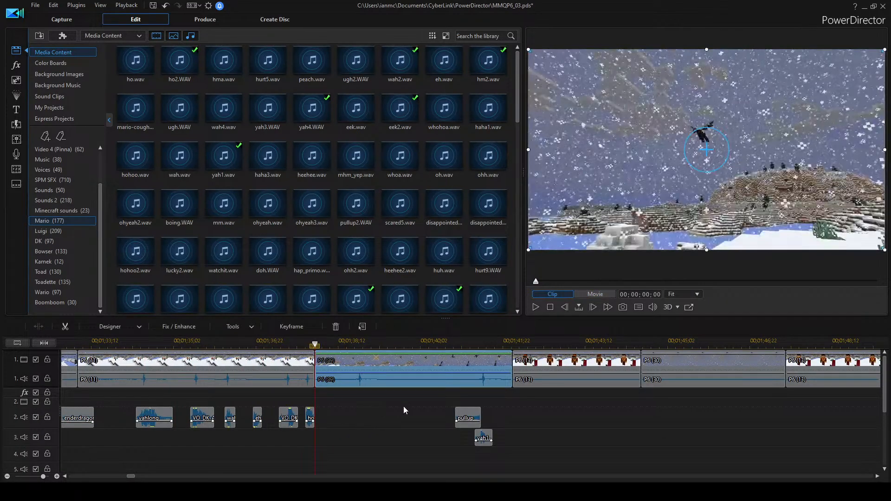
click(402, 410)
key(space)
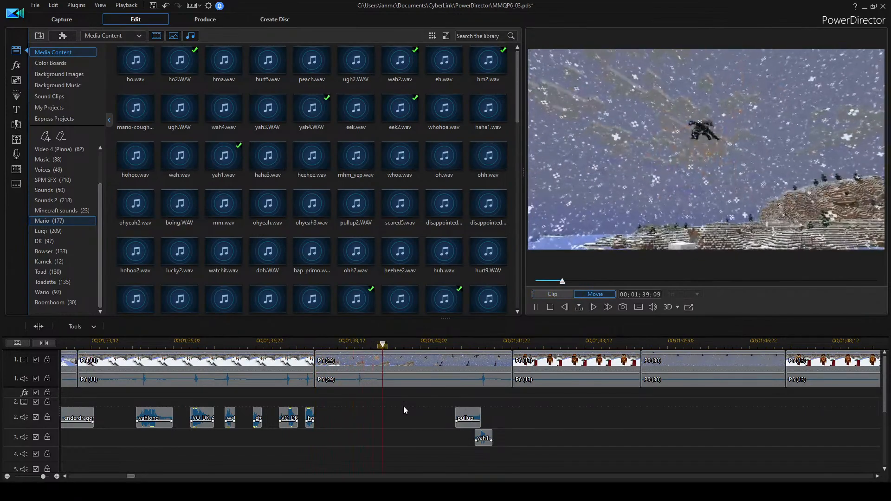
key(space)
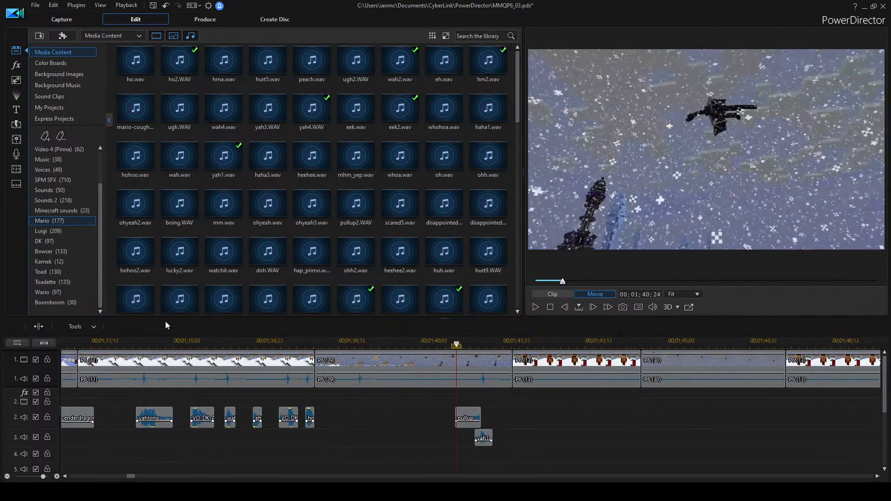
Audition Mario voice clips, place wah.wav on audio track 2 at the first sound spike of the P6 (29) shot, and play it back.
click(342, 155)
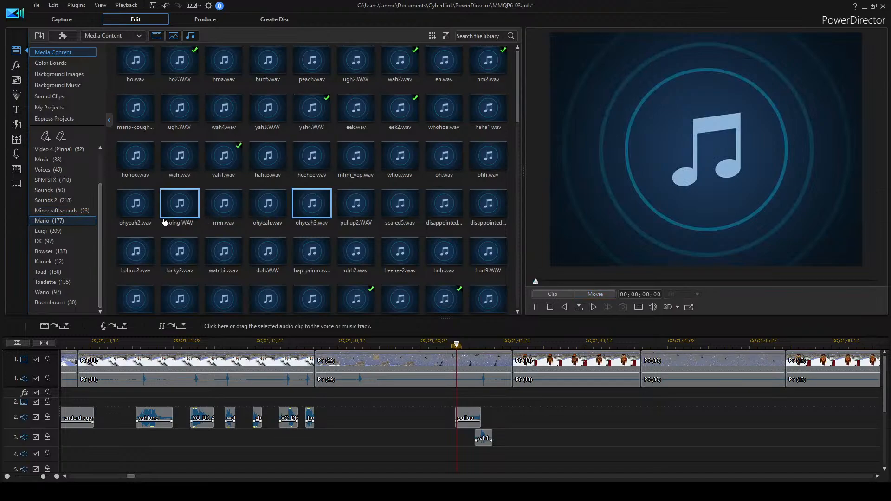
click(179, 166)
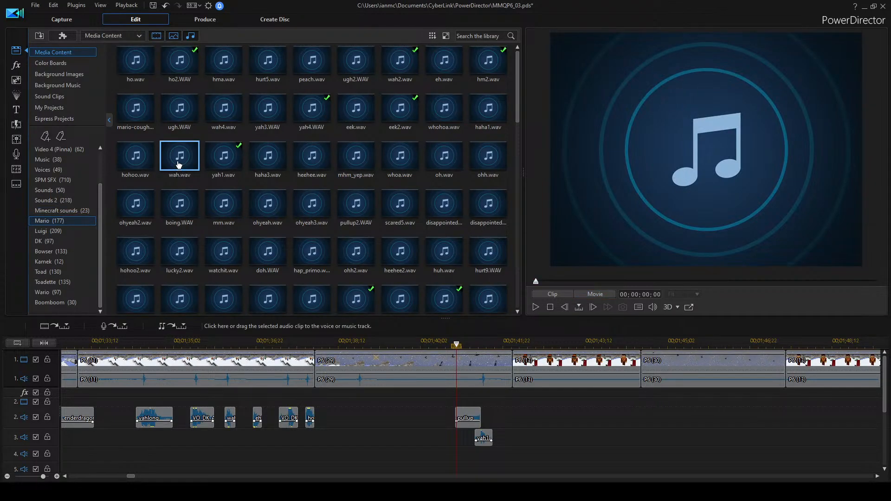
drag(353, 424, 354, 423)
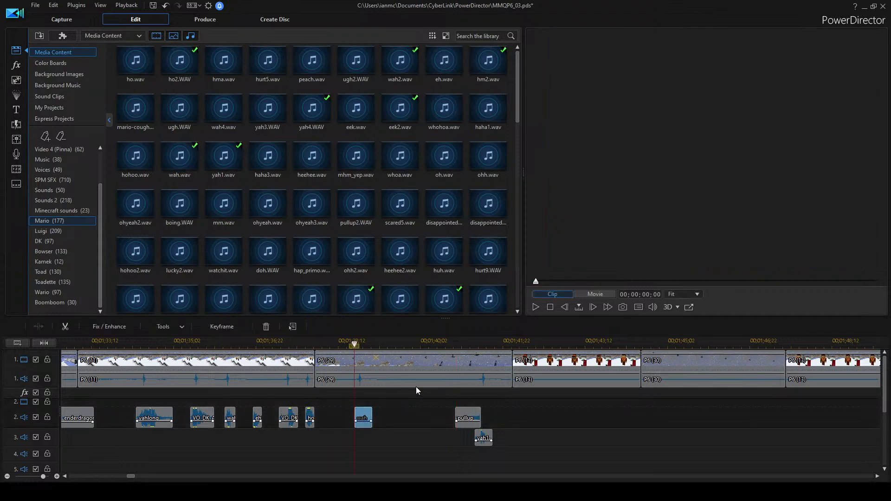
key(space)
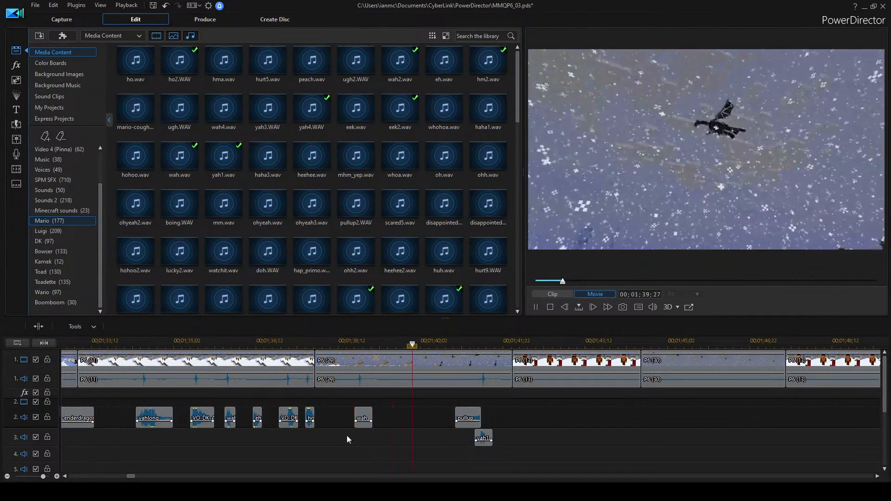
key(space)
Play back from the wah2 clip into the P6 (29) shot and check the wah clip's alignment with the first sound spike.
click(231, 414)
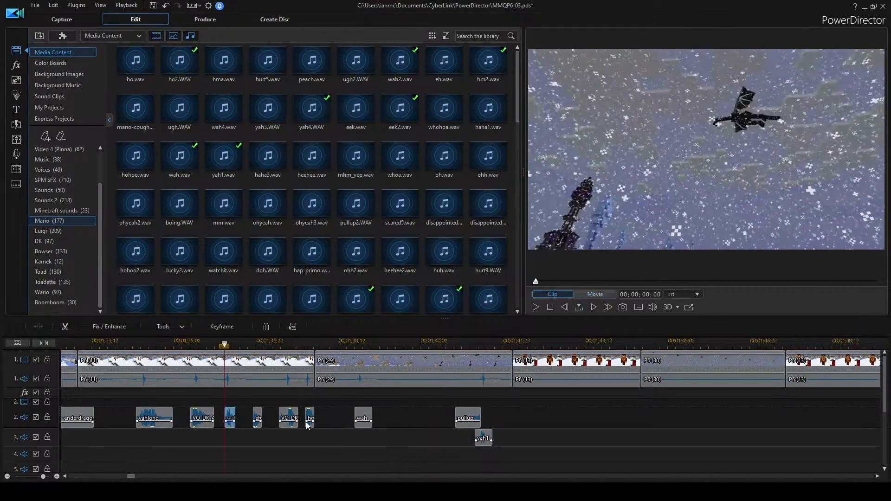
click(382, 408)
key(space)
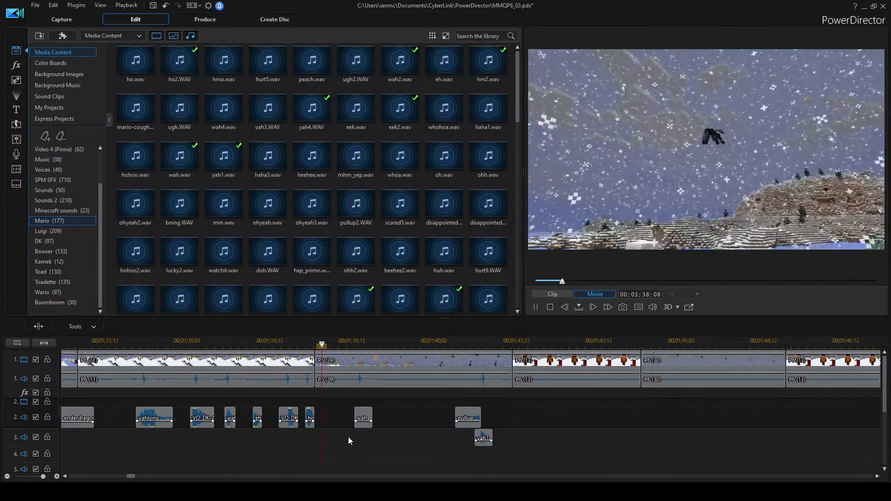
key(space)
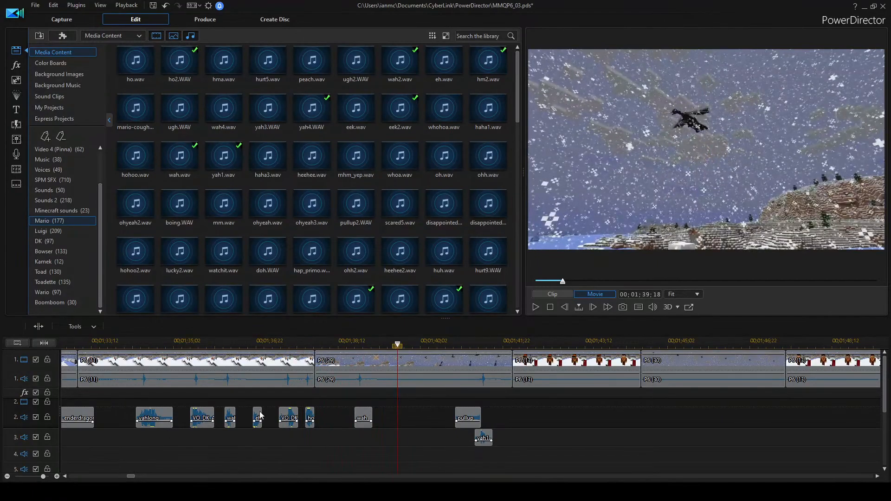
scroll(386, 427, up, 4)
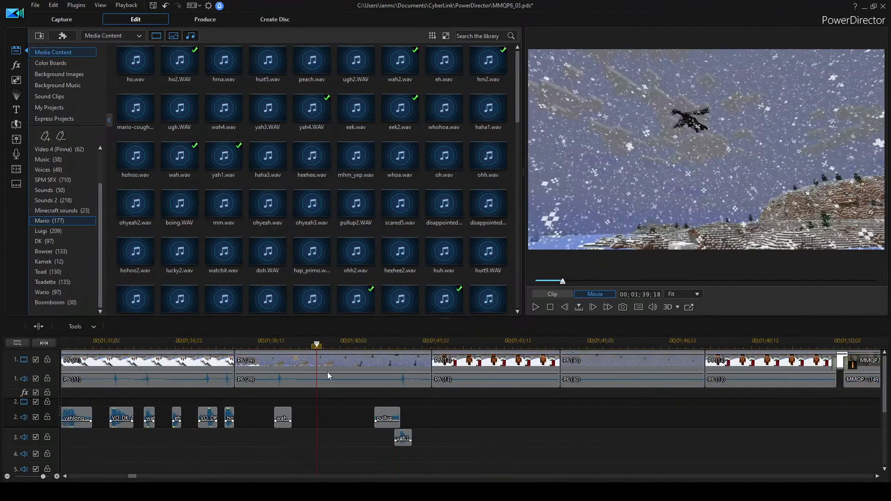
scroll(601, 391, right, 5)
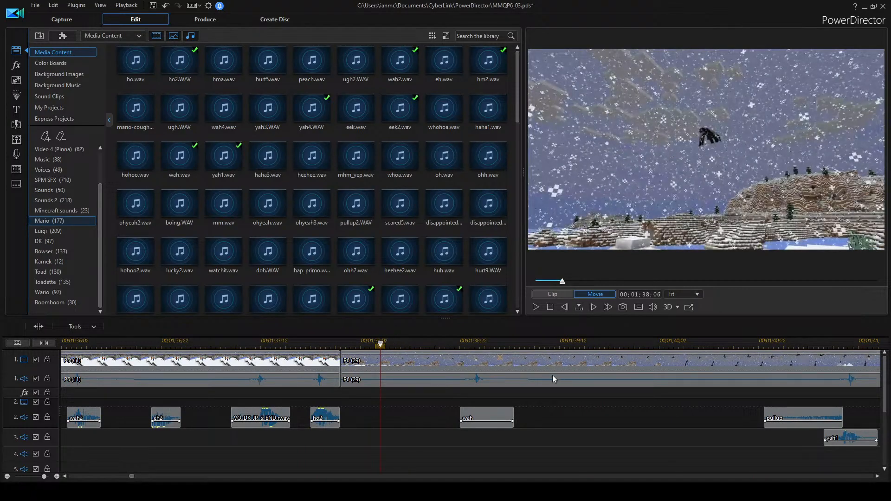
scroll(552, 379, right, 4)
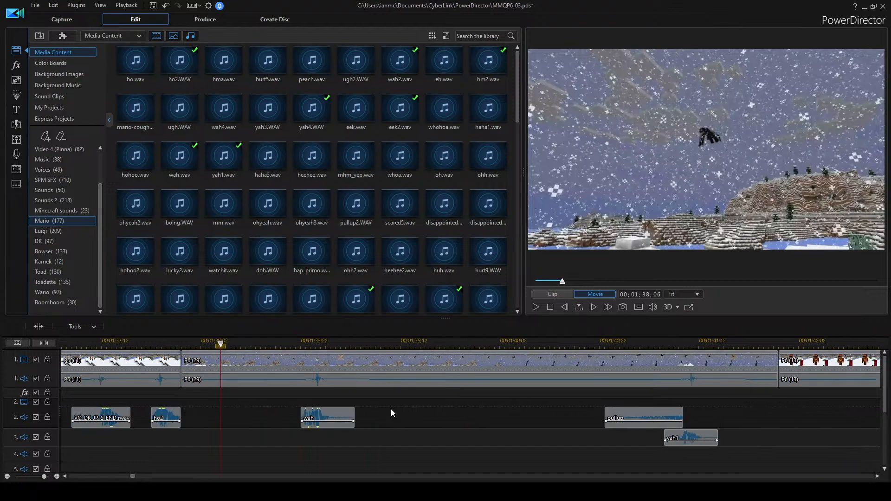
scroll(361, 416, down, 4)
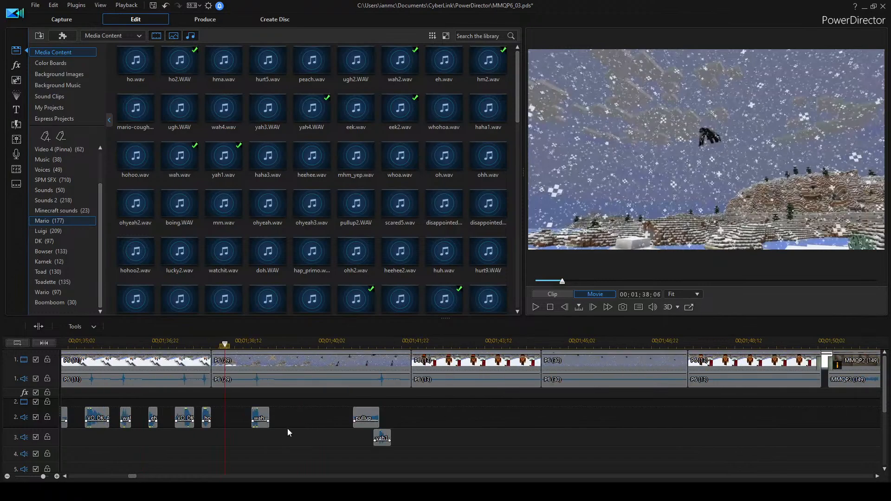
scroll(296, 426, left, 2)
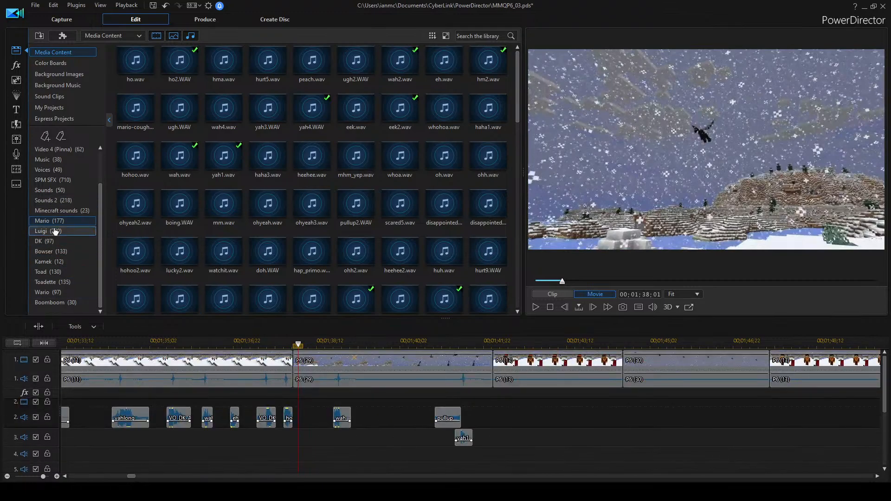
Audition the ender dragon sounds in the Minecraft sounds library to find a growl for the P6 (29) dragon shot.
scroll(62, 191, up, 2)
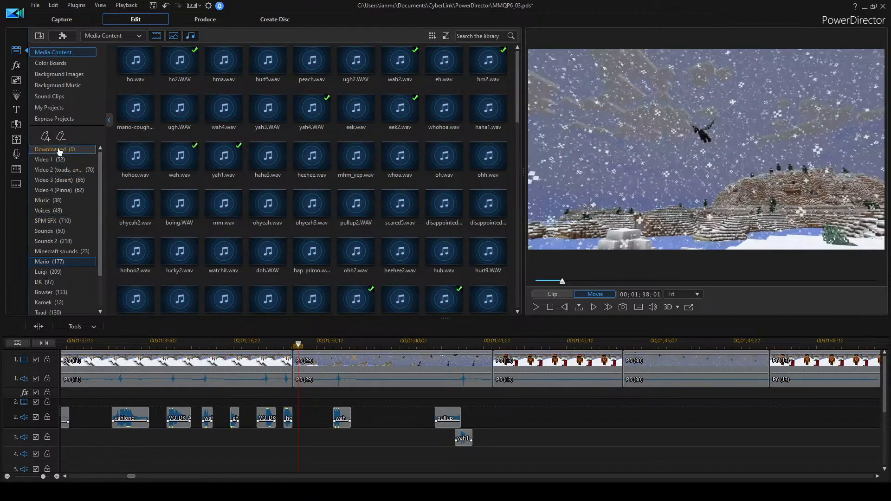
click(65, 251)
click(260, 100)
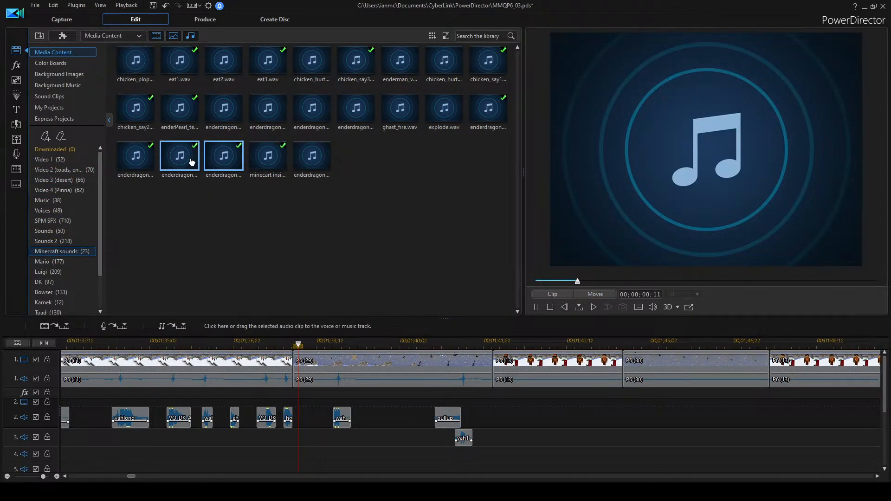
scroll(269, 374, up, 3)
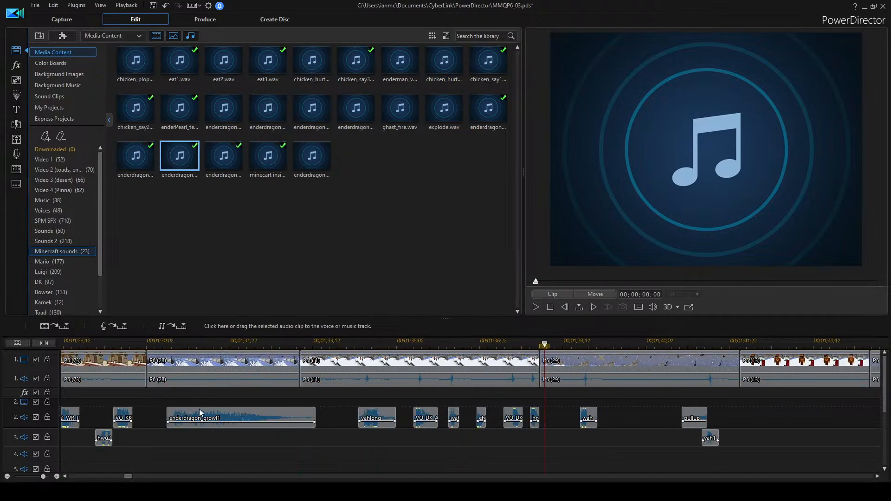
double_click(137, 167)
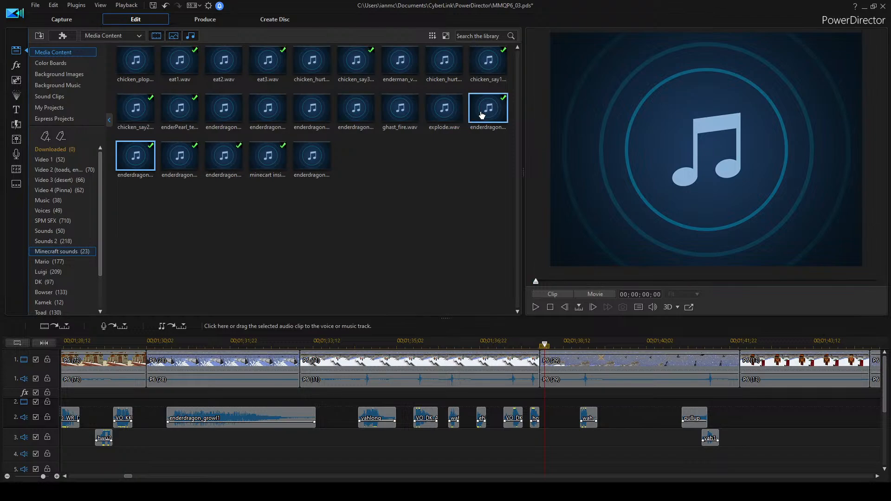
click(224, 158)
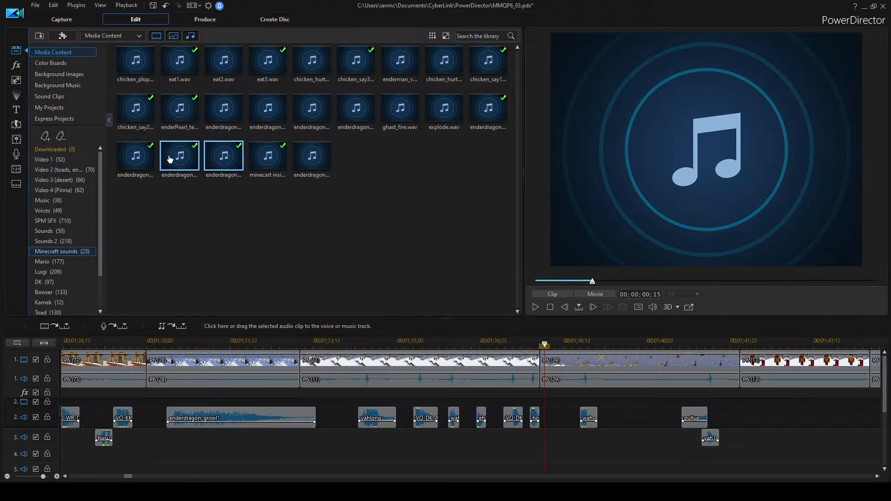
Place the enderdragon_growl2 clip on audio track 4, starting just before the wah clip, and play back the passage.
click(127, 160)
drag(128, 160, 564, 427)
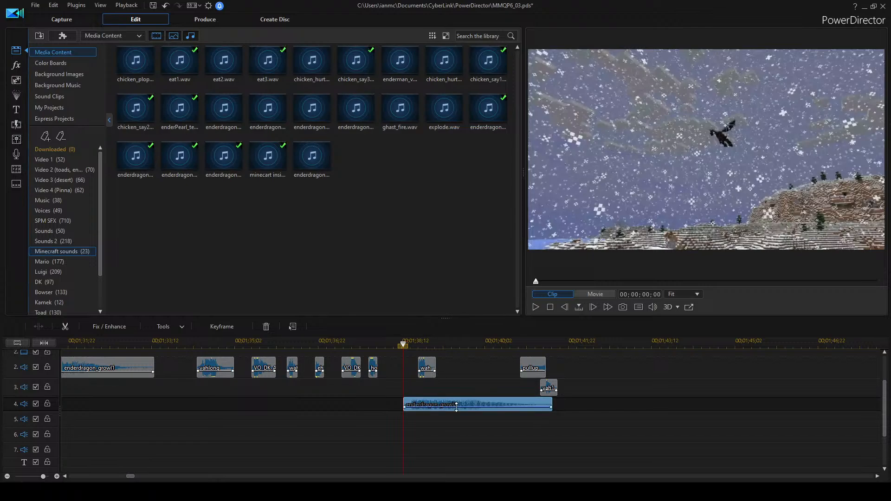
click(469, 377)
key(space)
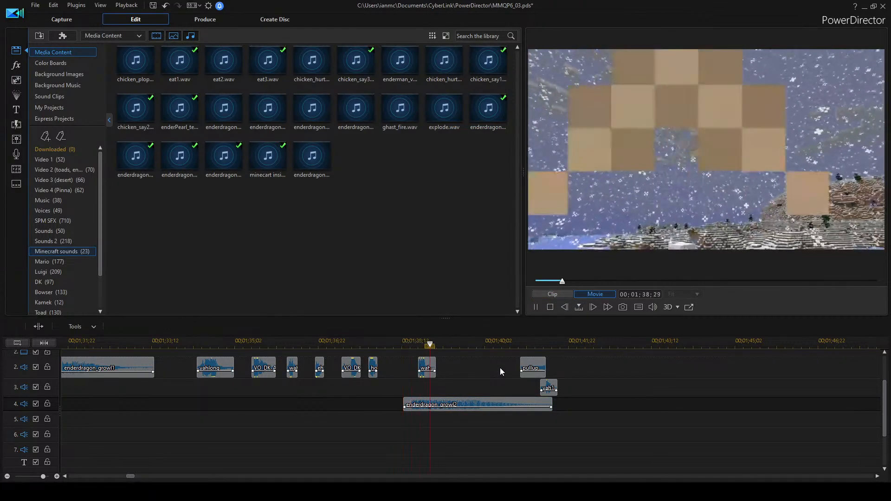
key(space)
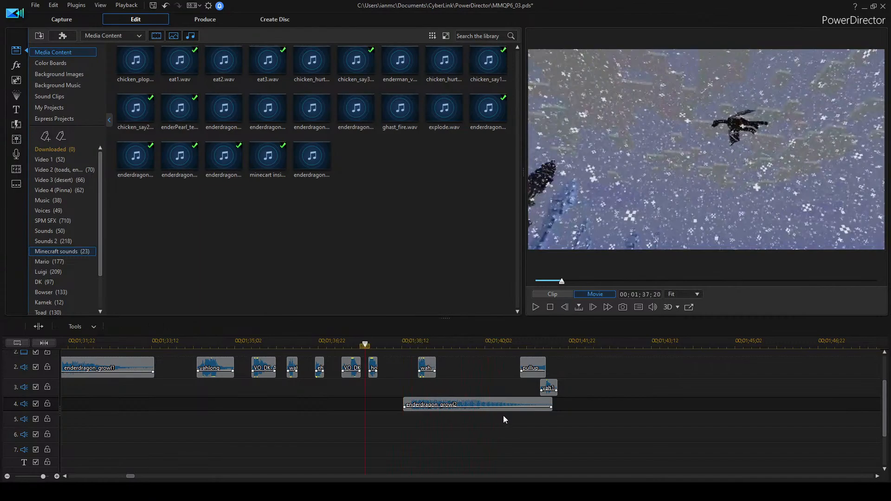
key(space)
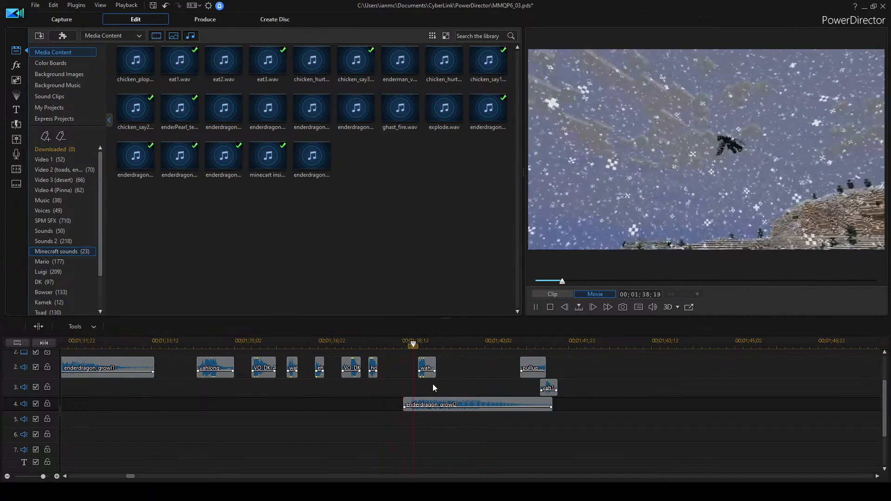
Move enderdragon_growl2 later on audio track 4 so it starts at the end of the wah clip, and play it back.
drag(415, 393, 449, 394)
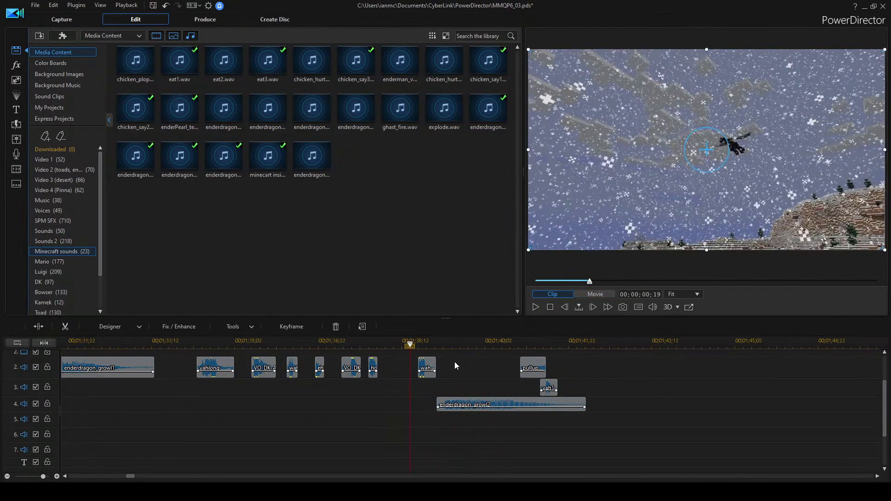
key(space)
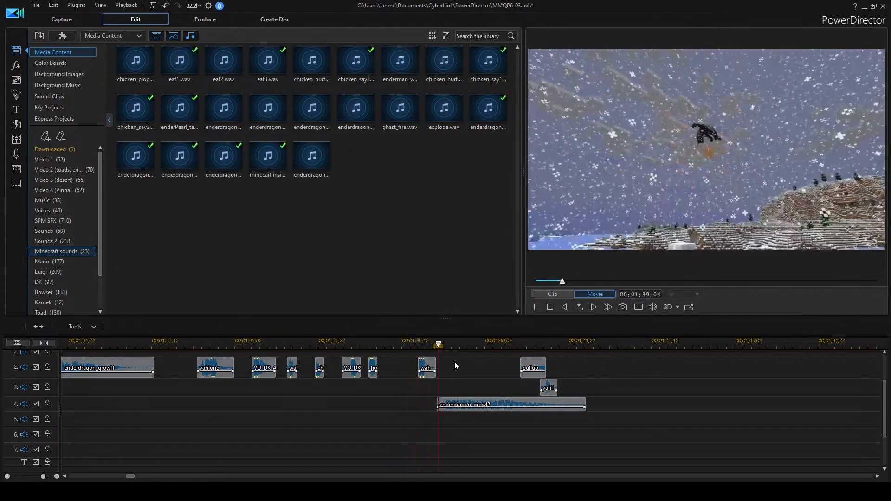
click(505, 407)
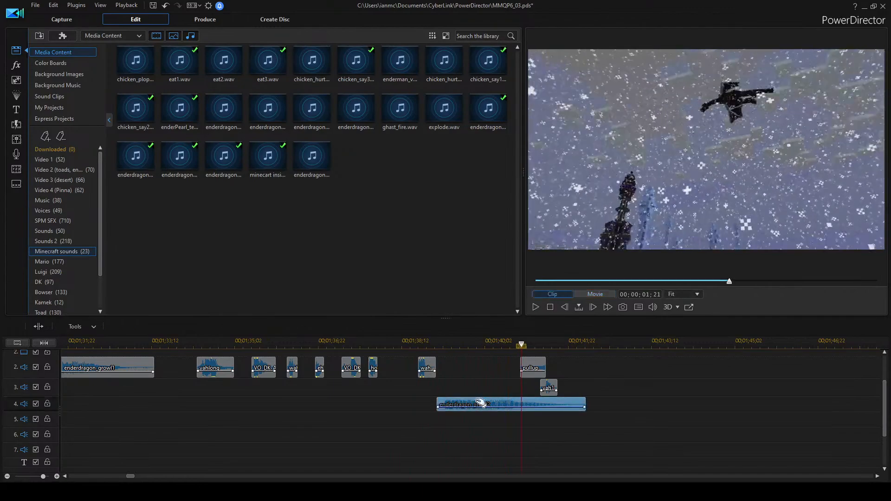
Make audio track 4 slightly taller and play back from the wah clip past the end of enderdragon_growl2.
key(plus)
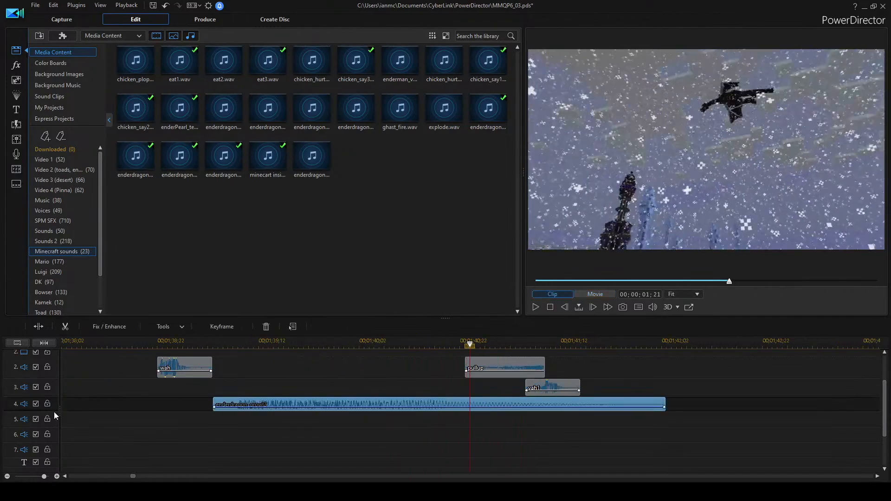
drag(55, 412, 57, 416)
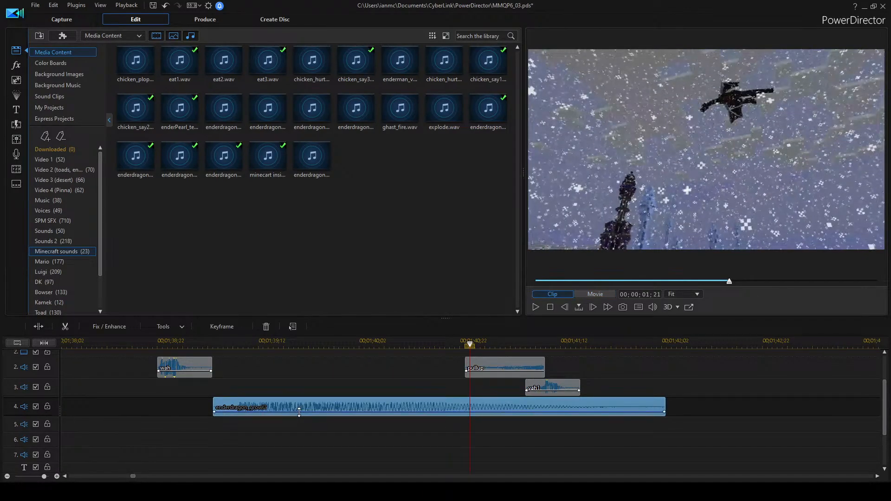
click(191, 341)
key(space)
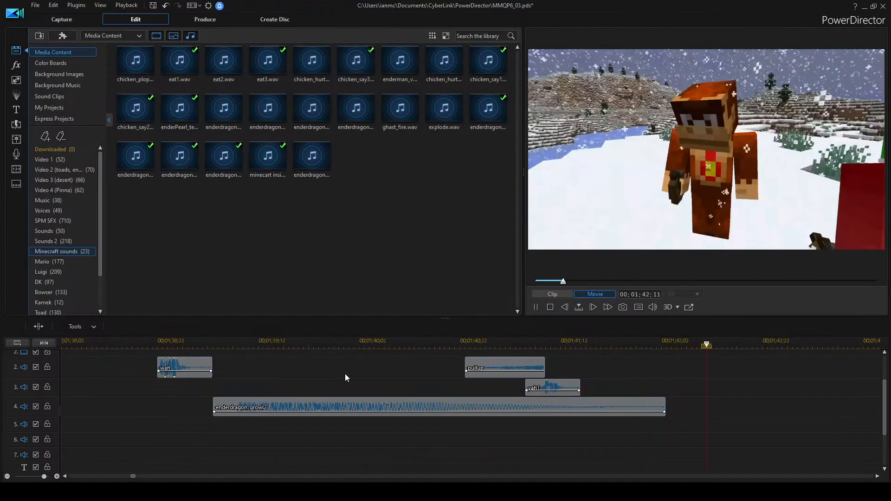
Stop the playback and show the Mario sounds in the media library.
key(space)
scroll(567, 409, up, 2)
scroll(568, 409, down, 2)
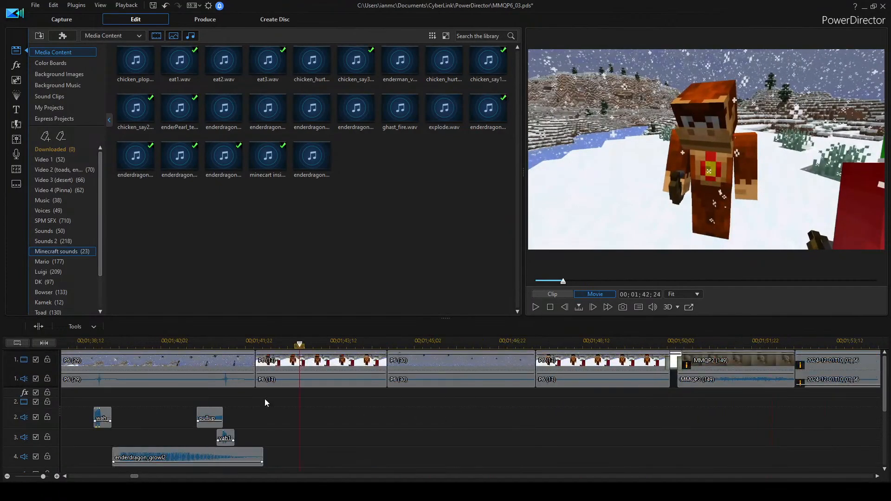
scroll(301, 397, left, 1)
scroll(300, 398, right, 1)
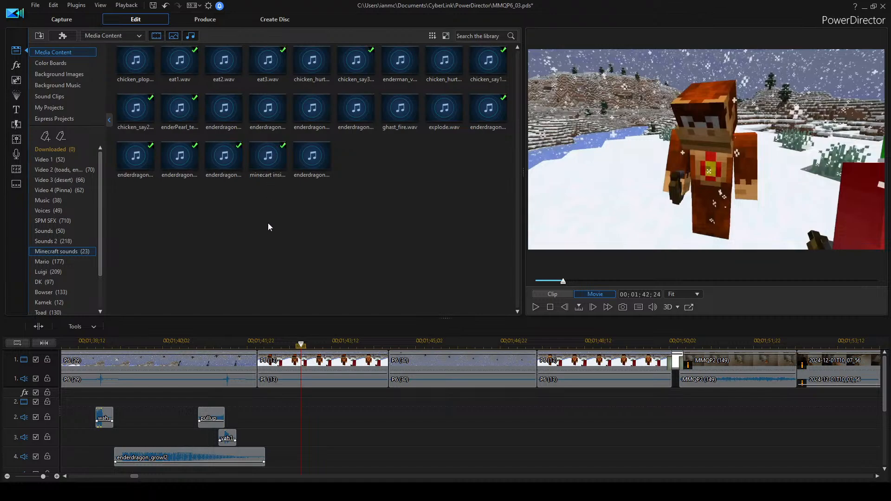
scroll(236, 404, down, 3)
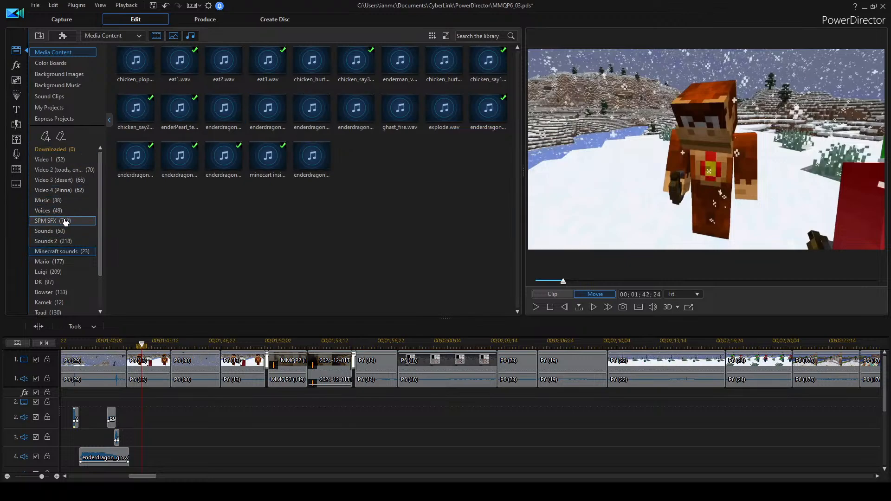
click(51, 262)
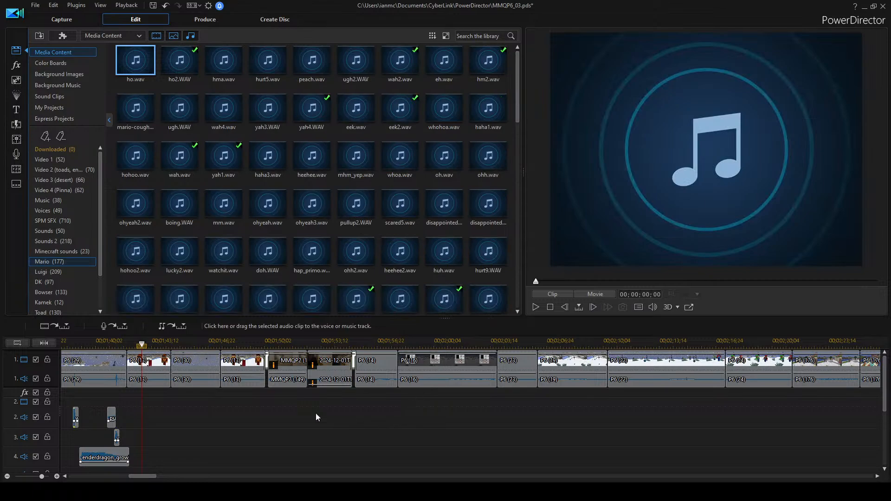
scroll(265, 407, up, 3)
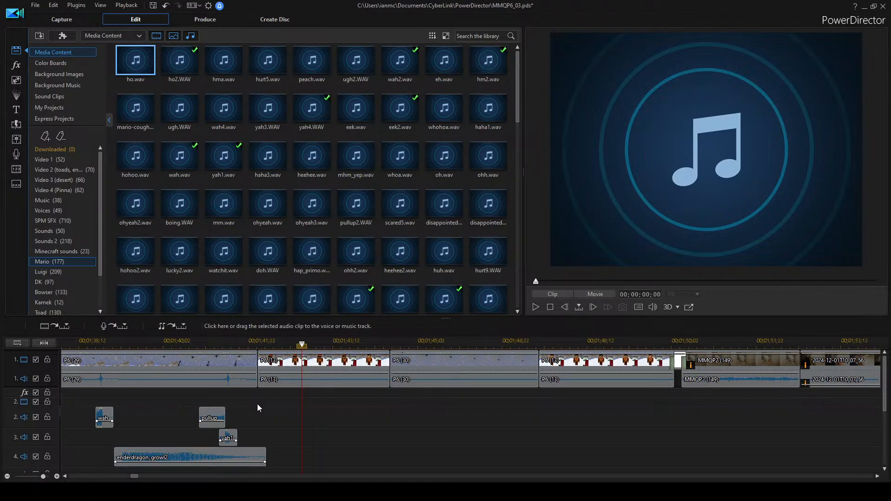
Play back the first P6 (13) shot from its start to judge where a voice clip fits.
click(264, 343)
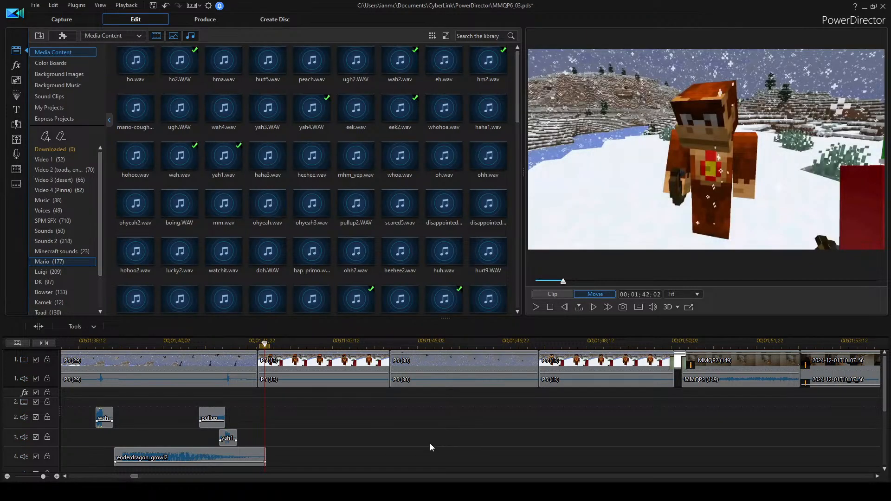
scroll(361, 439, left, 2)
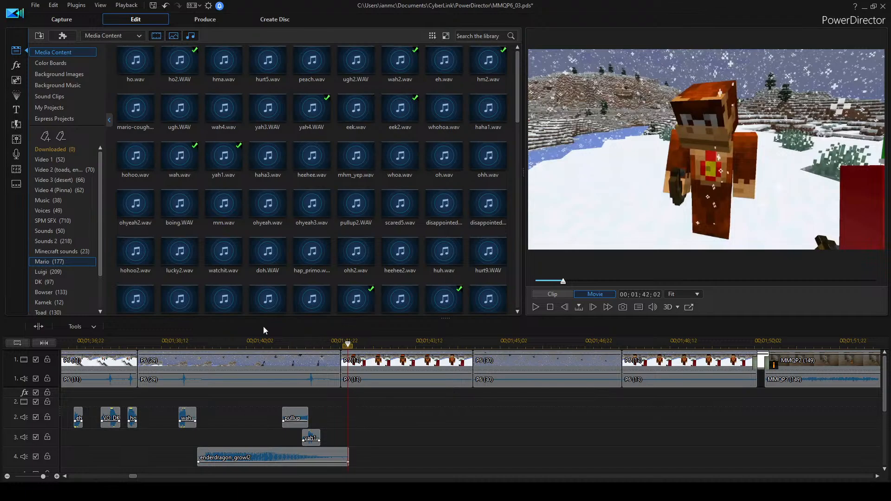
click(287, 340)
scroll(396, 428, right, 2)
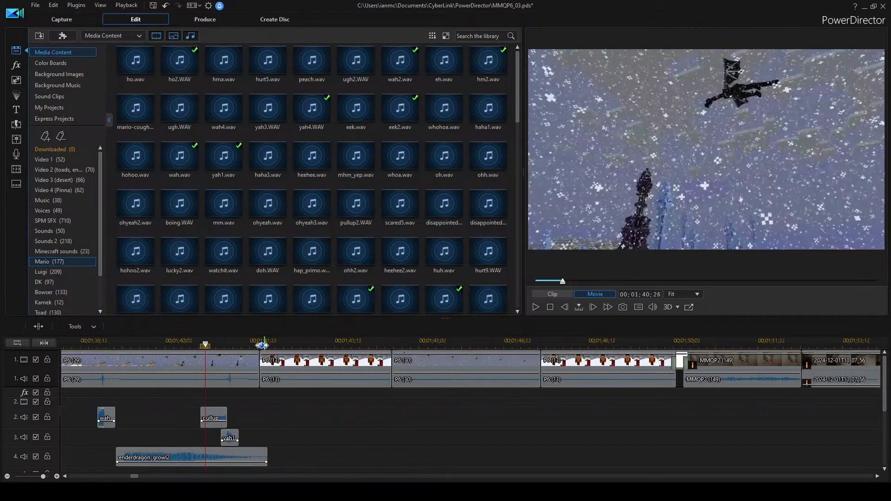
click(287, 367)
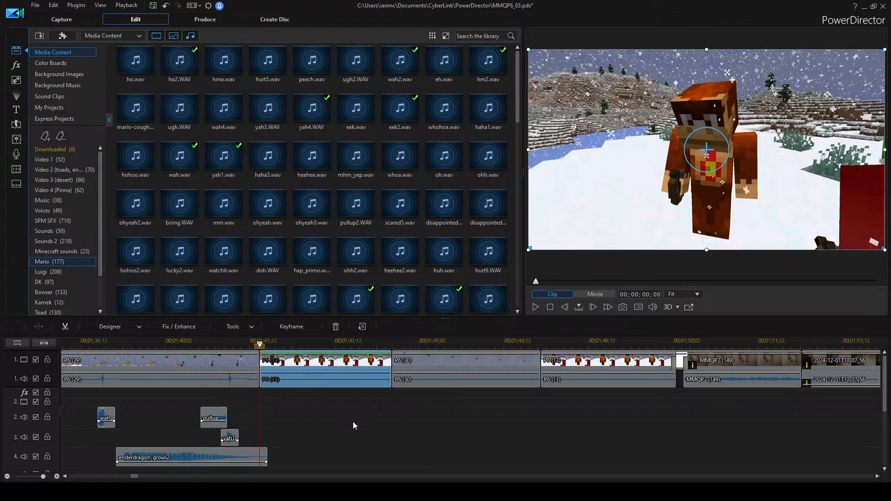
click(353, 421)
key(space)
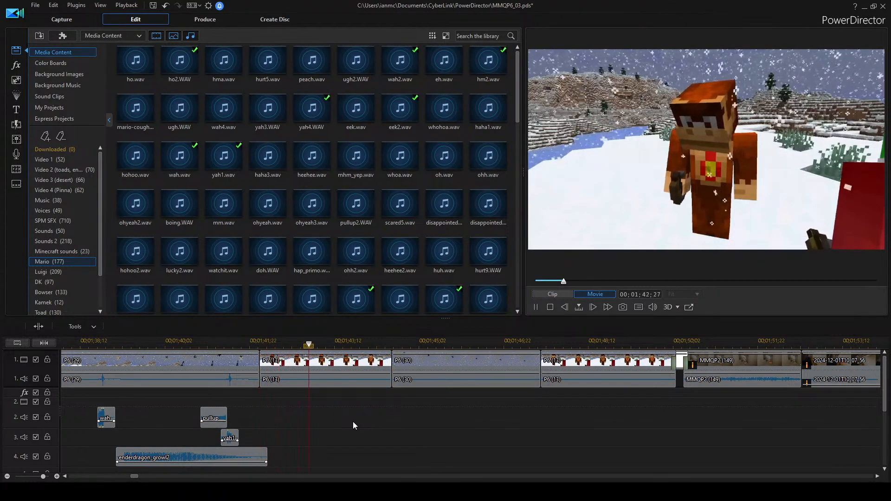
key(space)
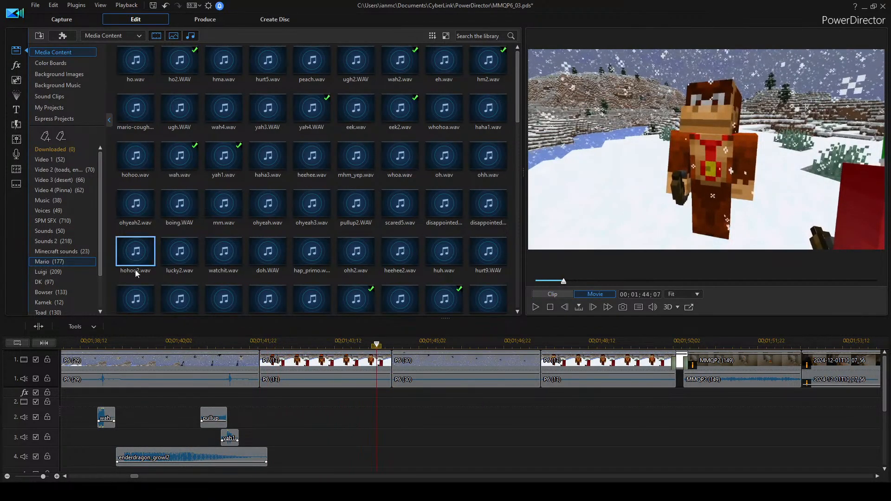
Audition voice clips in the DK library to find one for the first P6 (13) shot.
click(60, 282)
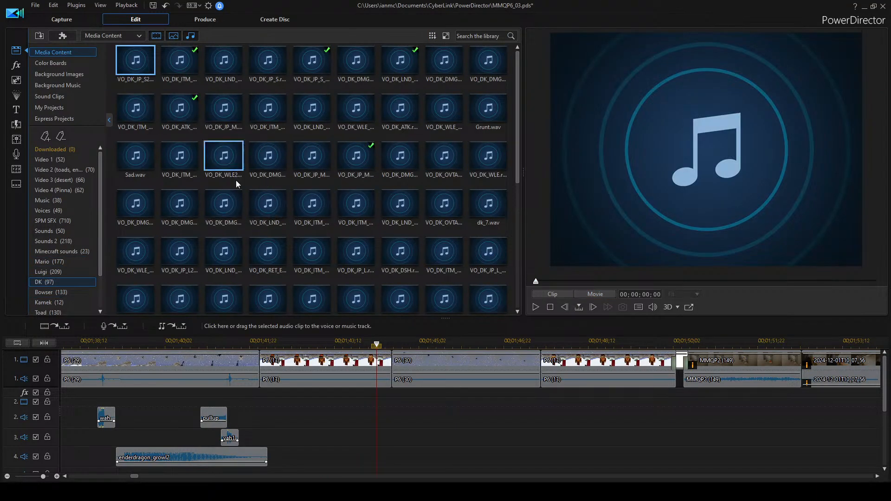
click(267, 158)
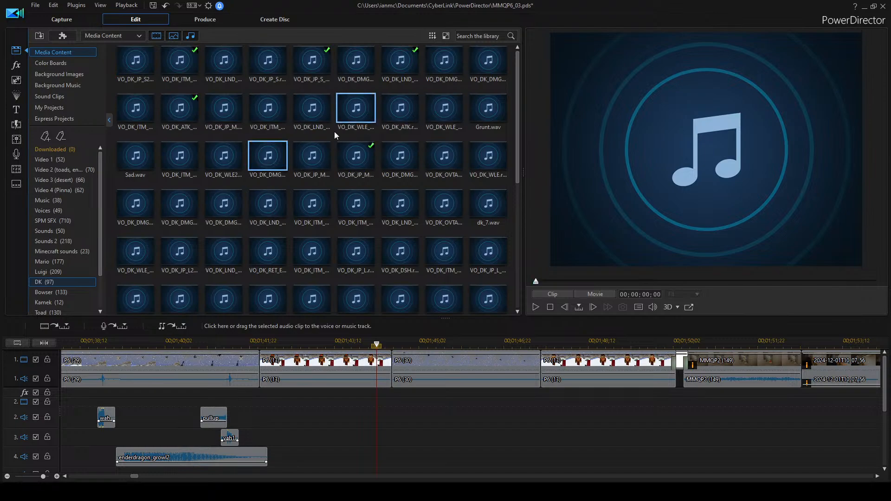
click(355, 60)
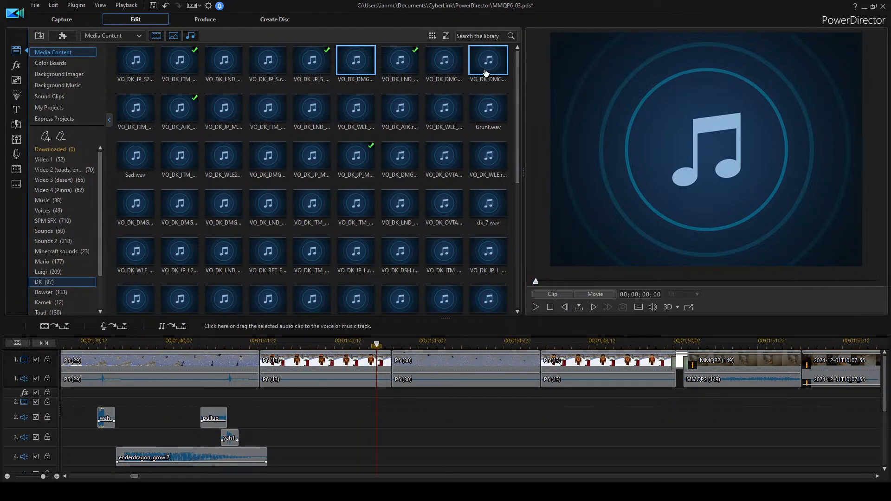
click(304, 63)
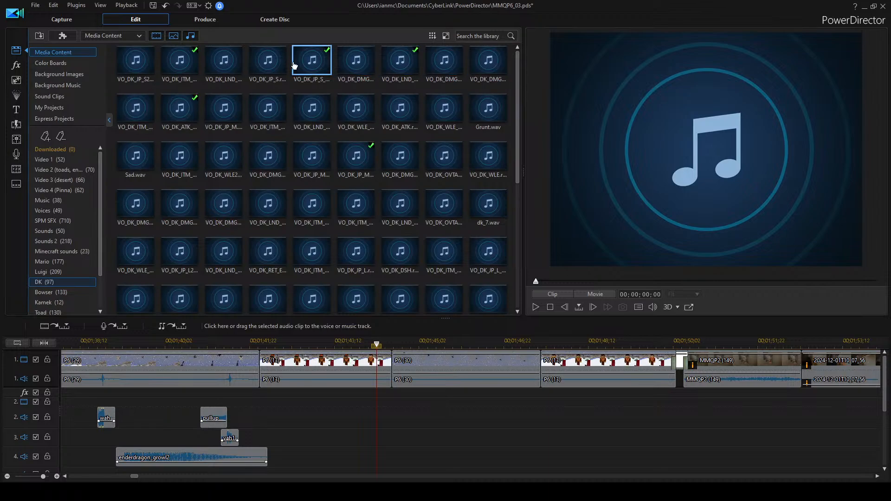
click(259, 69)
click(220, 72)
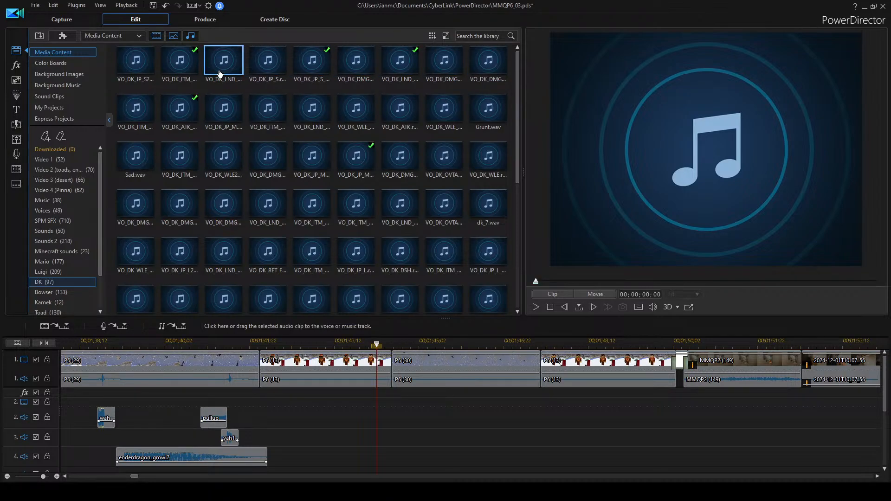
Place the VO_DK_JP_S clip on audio track 2 near the end of the first P6 (13) shot and play it back.
drag(264, 58, 368, 417)
click(346, 362)
key(space)
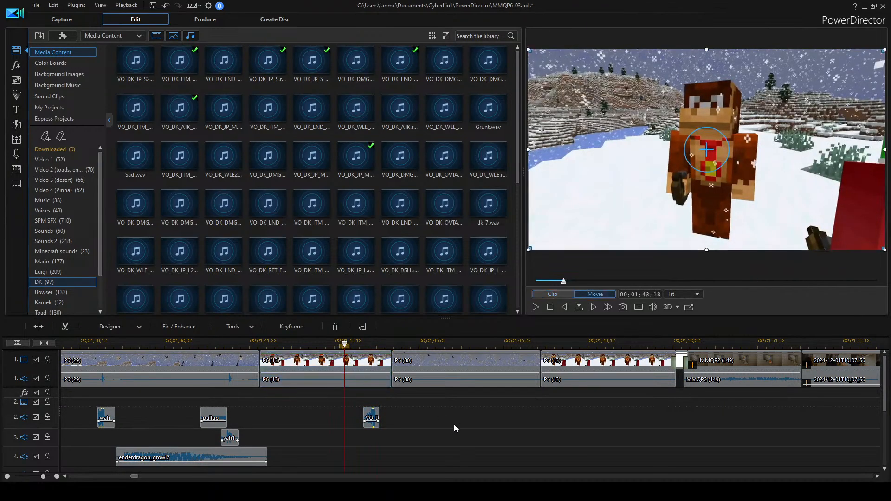
Nudge the DK voice clip on audio track 2 earlier within the first P6 (13) shot, checking its timing through P6 (30).
click(371, 417)
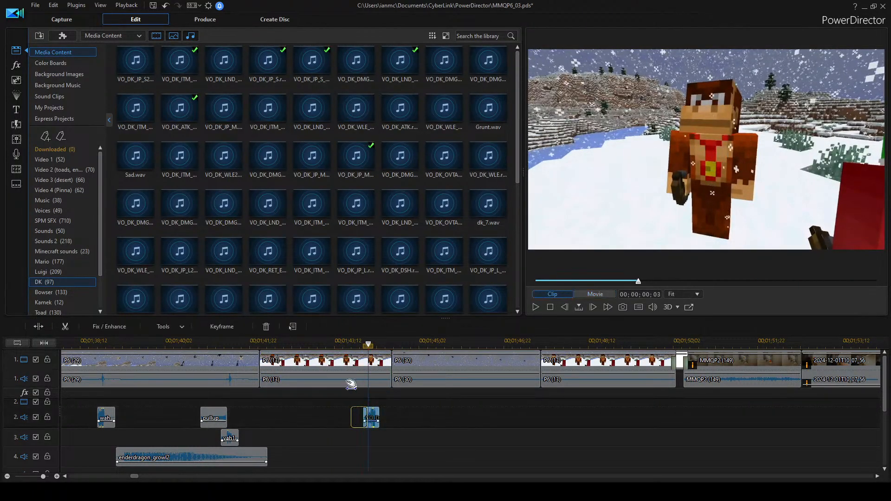
drag(371, 418, 359, 418)
click(474, 419)
key(space)
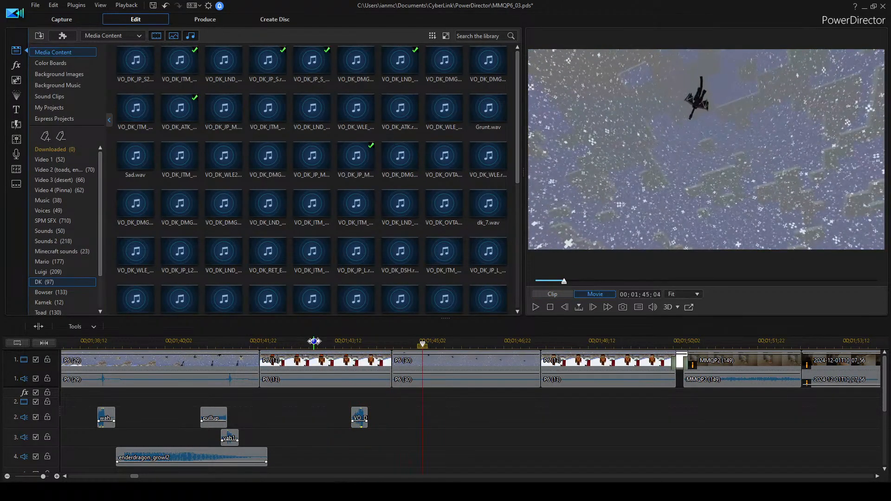
click(314, 343)
key(space)
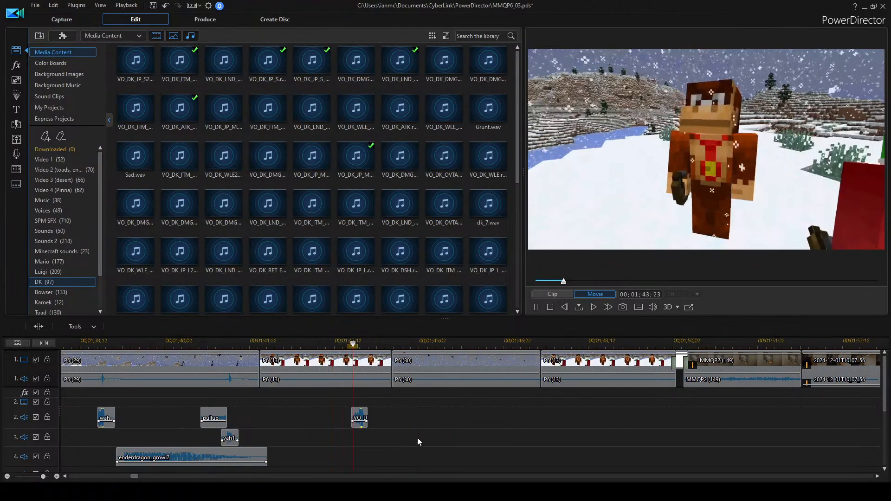
click(360, 417)
drag(360, 417, 353, 418)
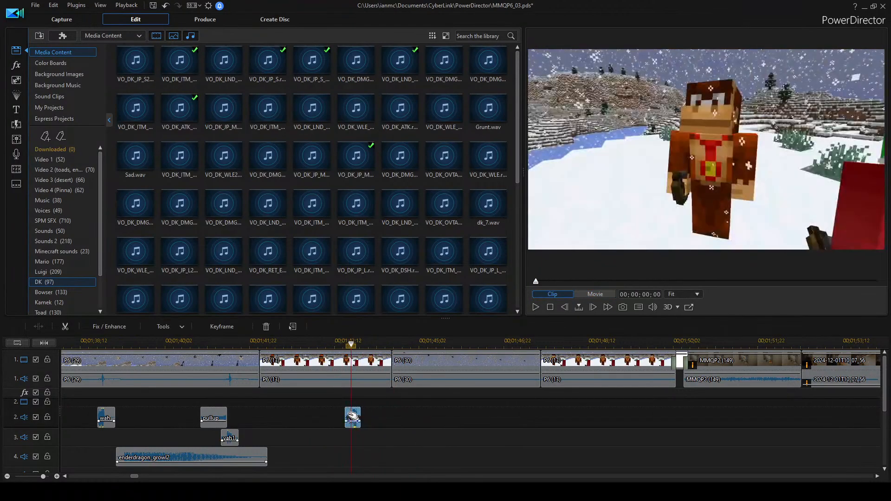
click(514, 436)
key(space)
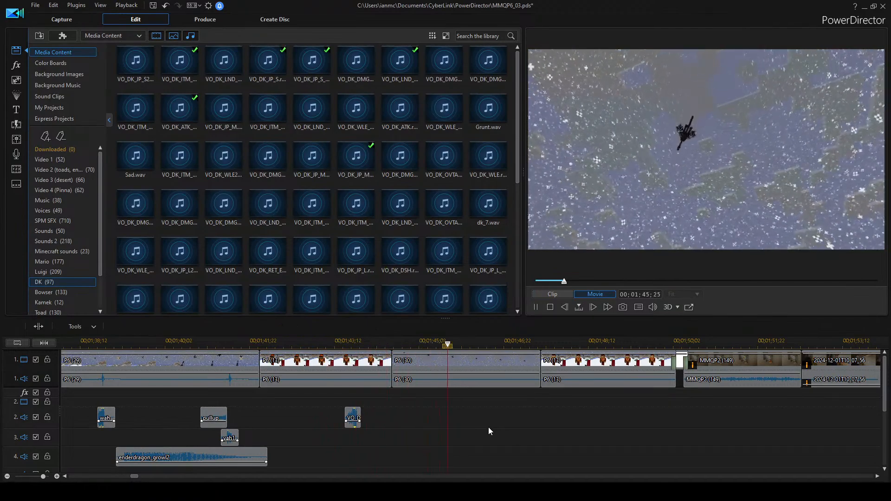
key(space)
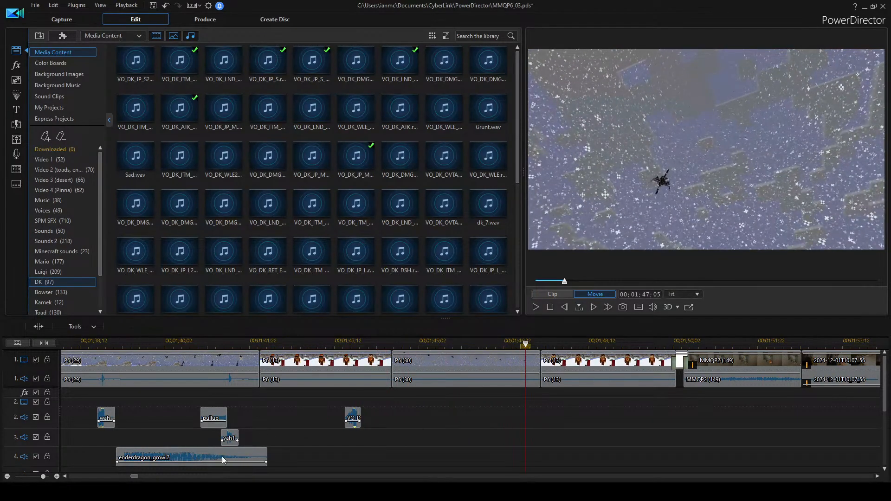
Audition the ender dragon sounds in the Minecraft sounds library for the P6 (30) dragon shot.
scroll(455, 412, down, 2)
scroll(329, 408, left, 3)
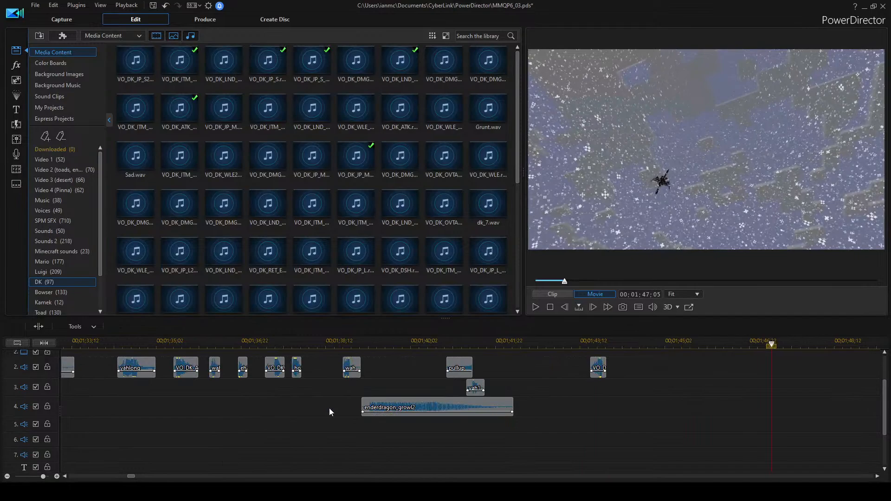
scroll(330, 409, right, 3)
click(56, 251)
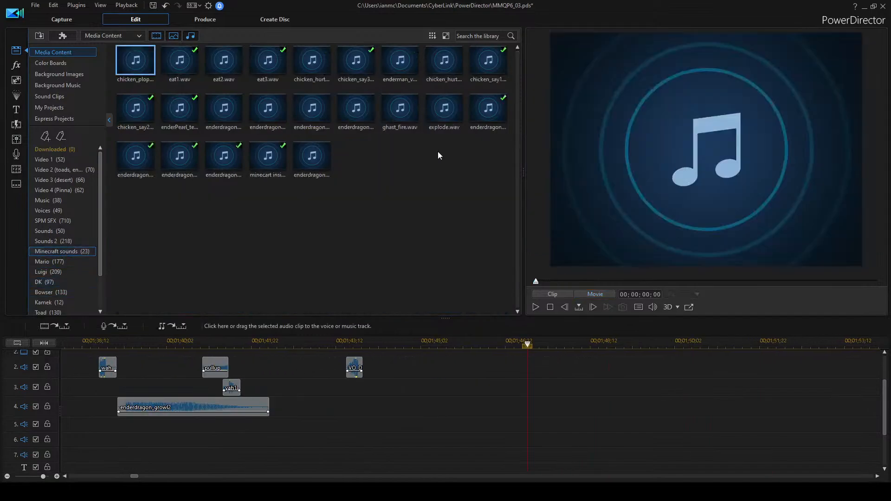
click(353, 114)
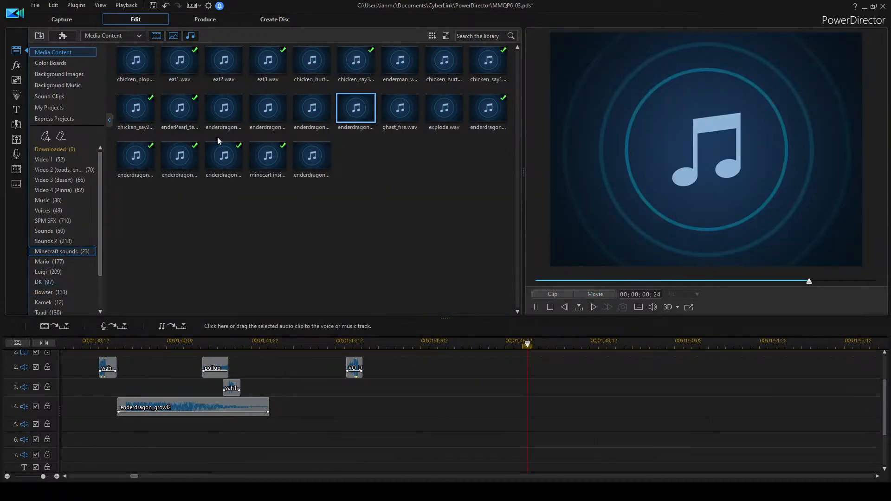
click(193, 166)
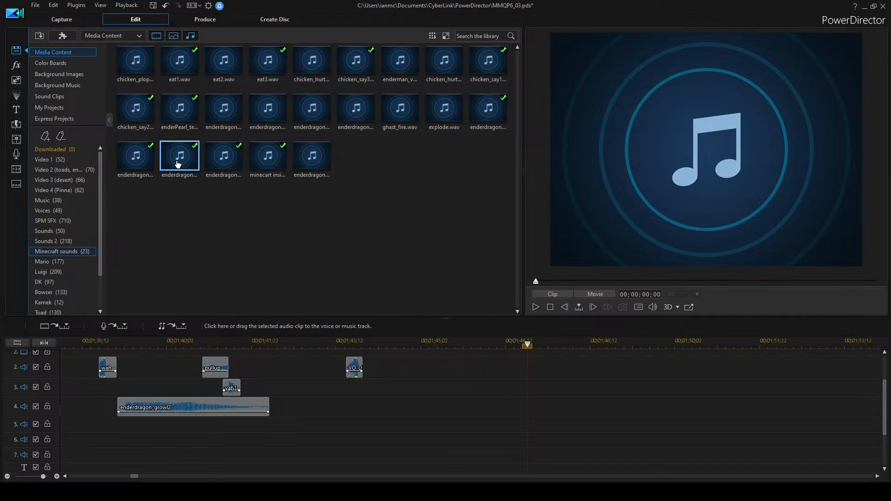
Place enderdragon_growl3 on audio track 2 at the start of the P6 (30) shot and play it back.
mouse_move(178, 164)
mouse_down()
mouse_move(506, 410)
mouse_move(494, 393)
mouse_move(405, 422)
mouse_up()
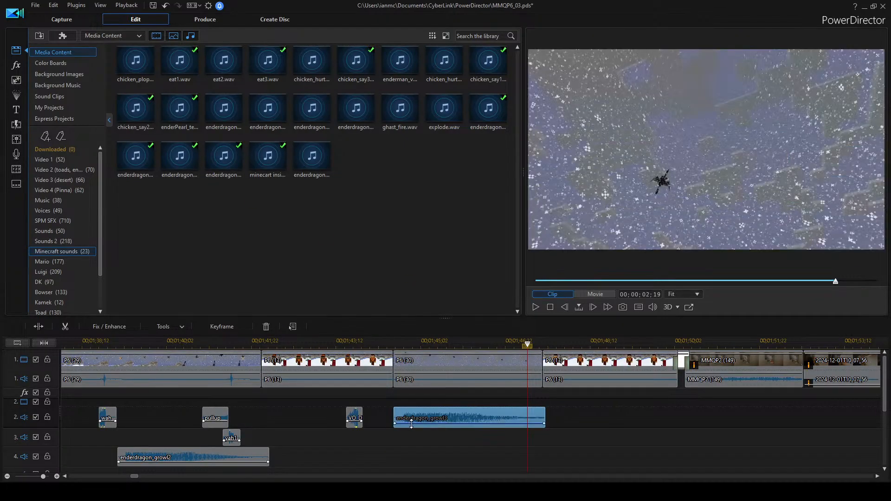
click(393, 343)
click(496, 400)
key(space)
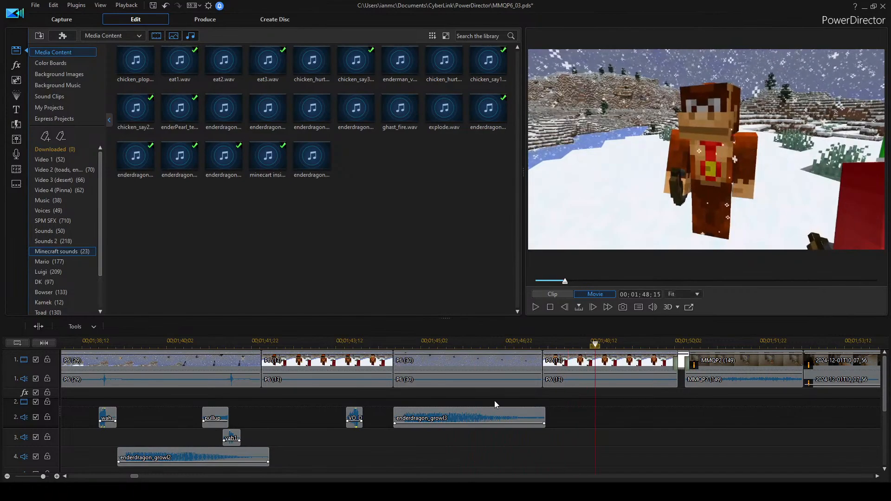
key(space)
Audition voice clips in the DK library for the start of the first P6 (13) shot.
click(269, 345)
click(44, 282)
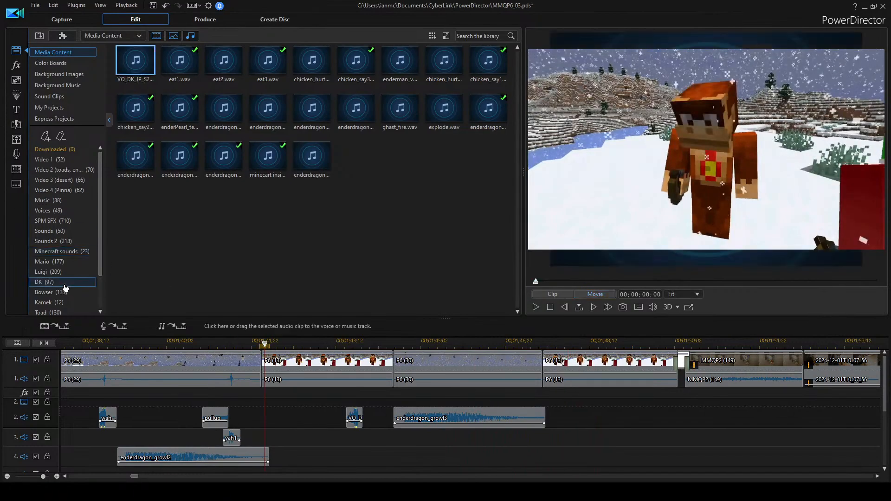
click(312, 116)
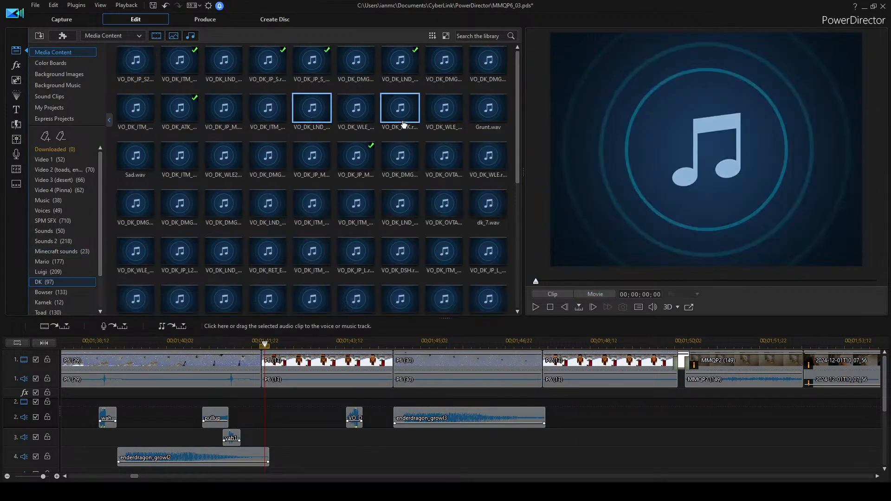
key(space)
click(278, 117)
key(space)
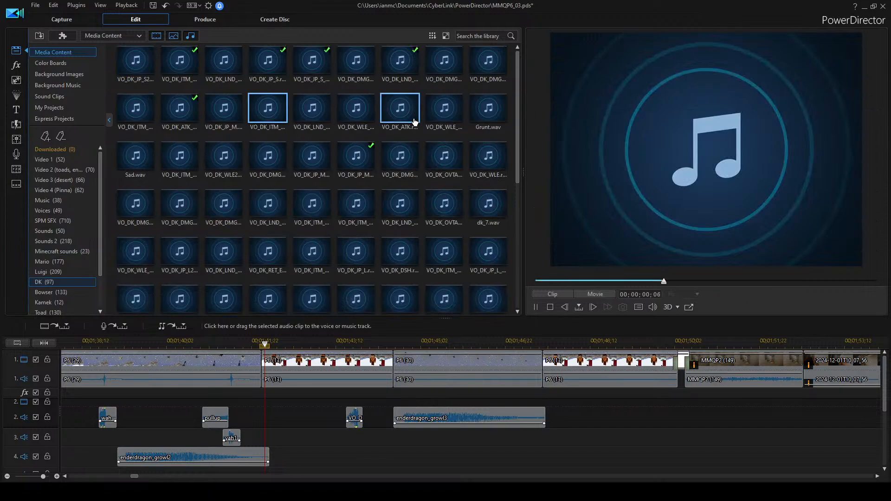
click(370, 113)
key(space)
click(440, 79)
key(space)
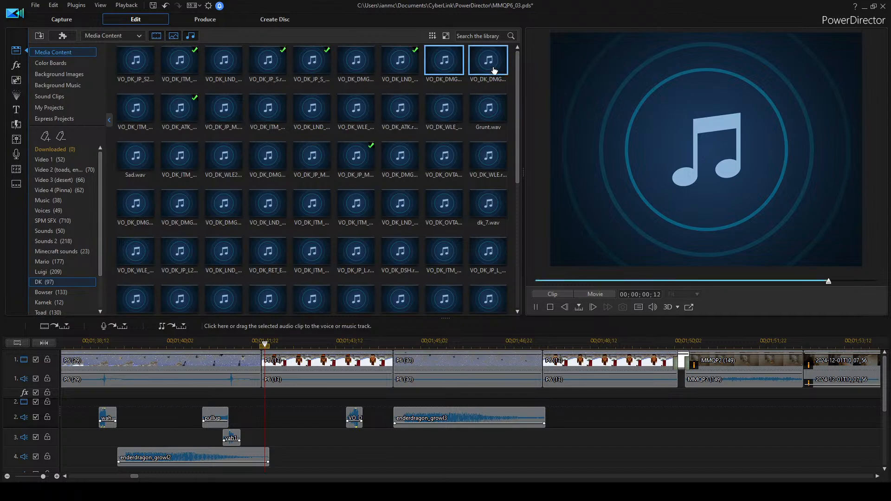
click(487, 77)
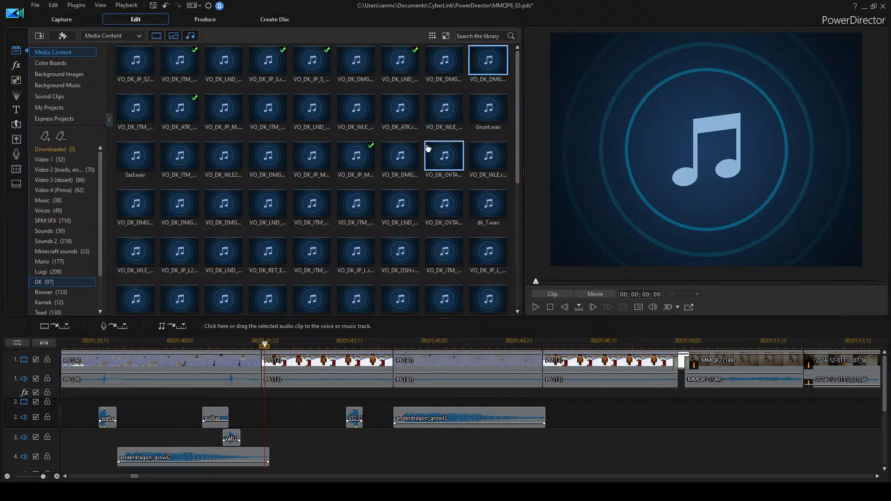
click(369, 59)
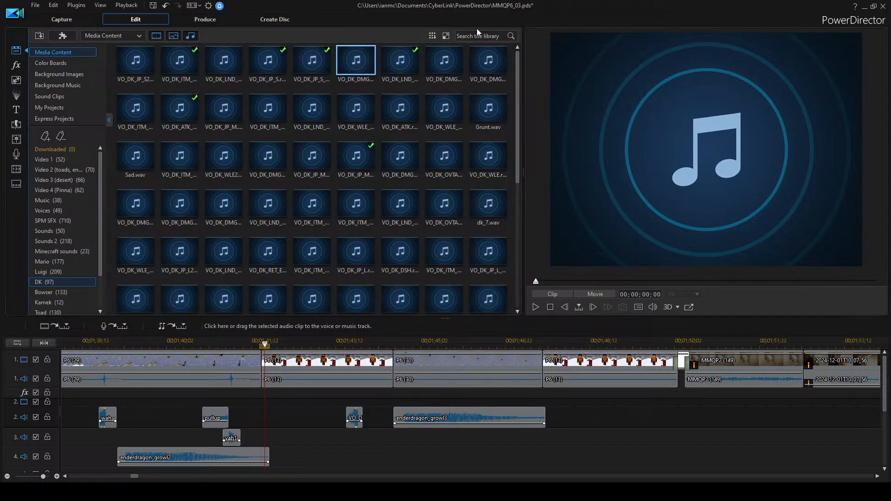
Filter the DK library by "dmg" and audition the damage voice clips.
key(Return)
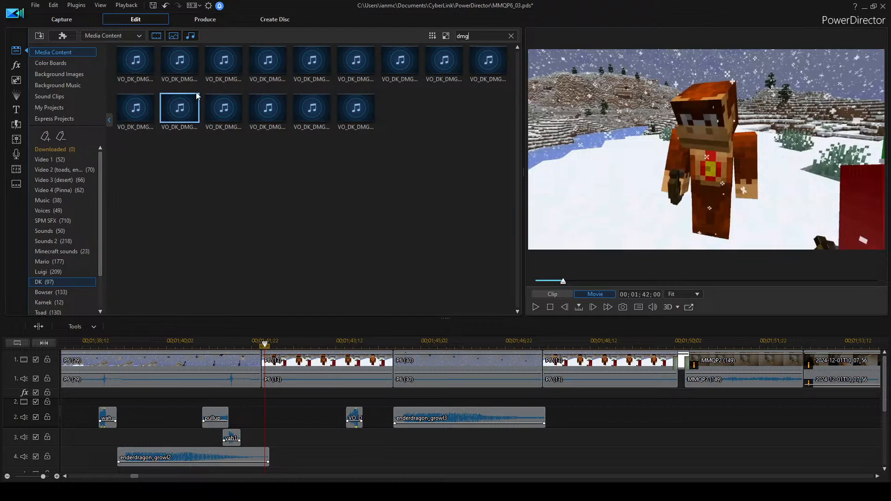
click(151, 61)
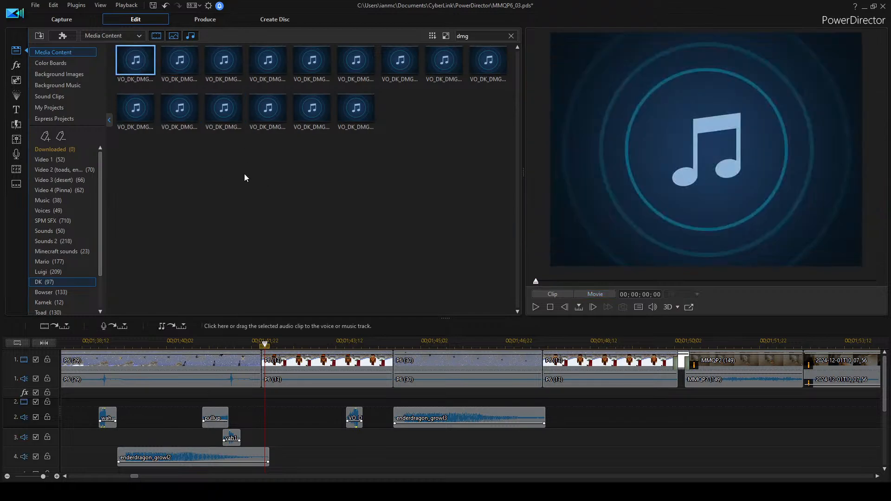
click(189, 64)
click(225, 62)
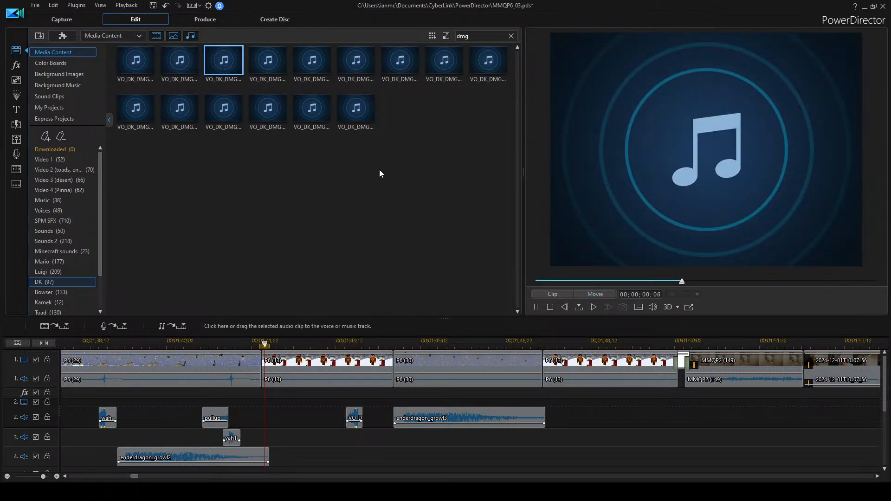
click(266, 67)
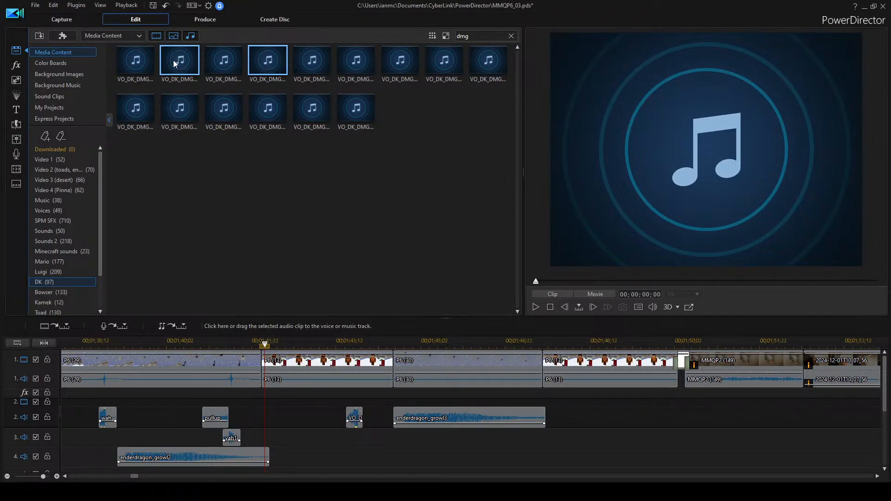
click(219, 64)
click(309, 113)
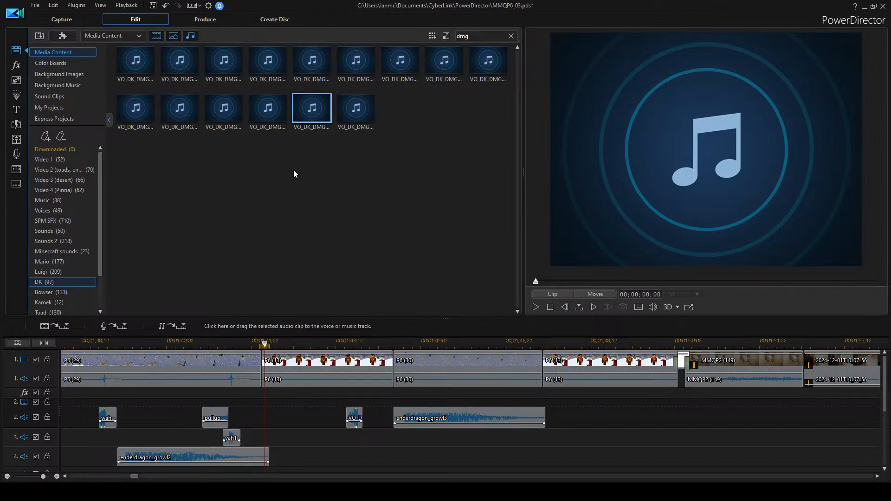
click(215, 111)
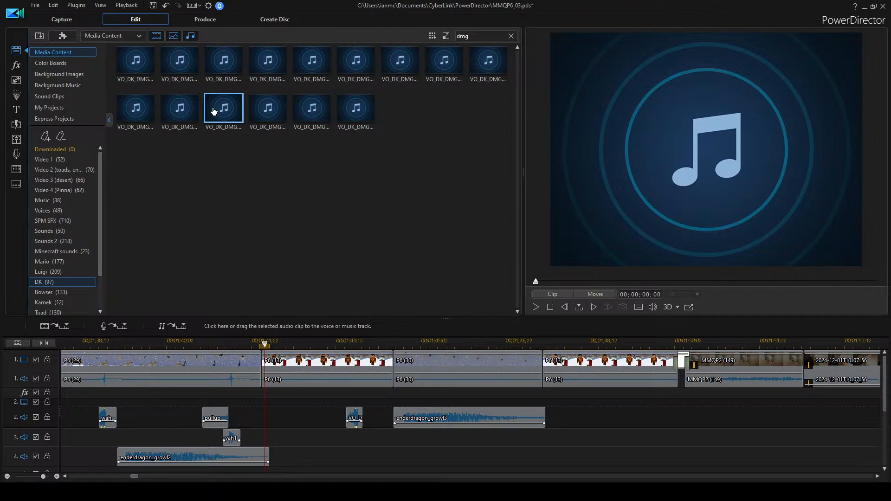
key(space)
click(177, 116)
Filter the DK library by "fre", audition the matching voice clips, and clear the search.
double_click(477, 41)
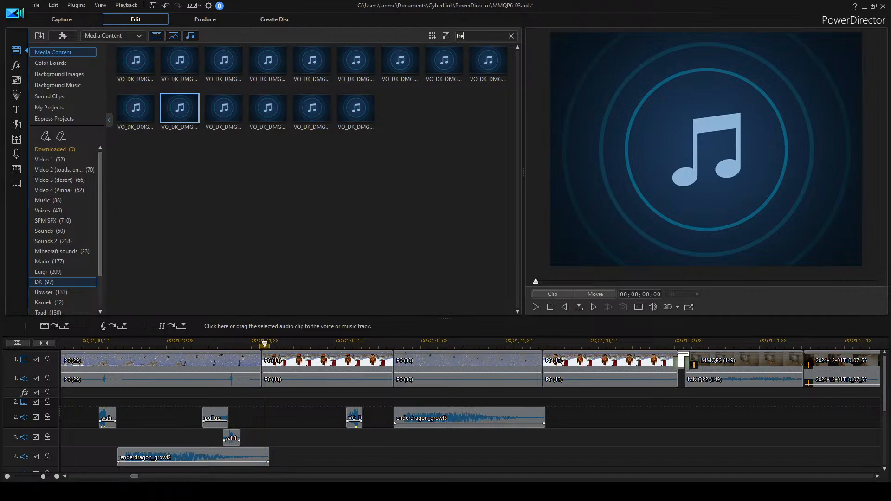
double_click(149, 70)
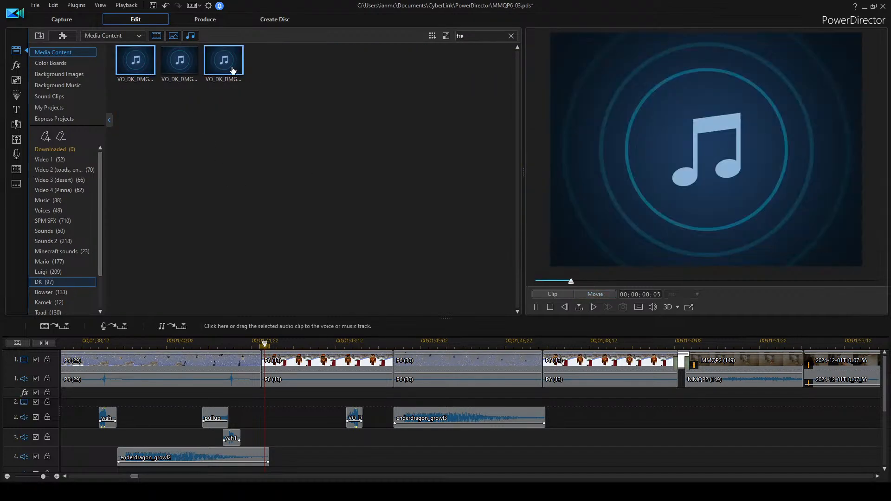
double_click(233, 70)
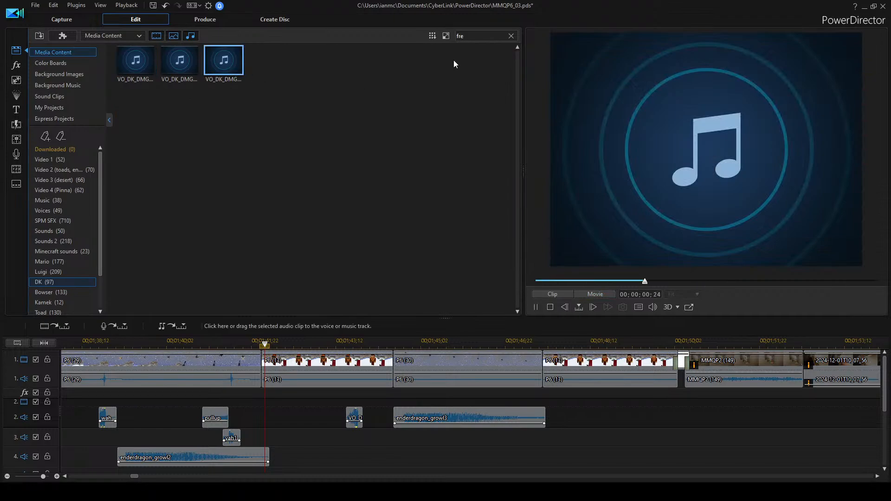
click(510, 36)
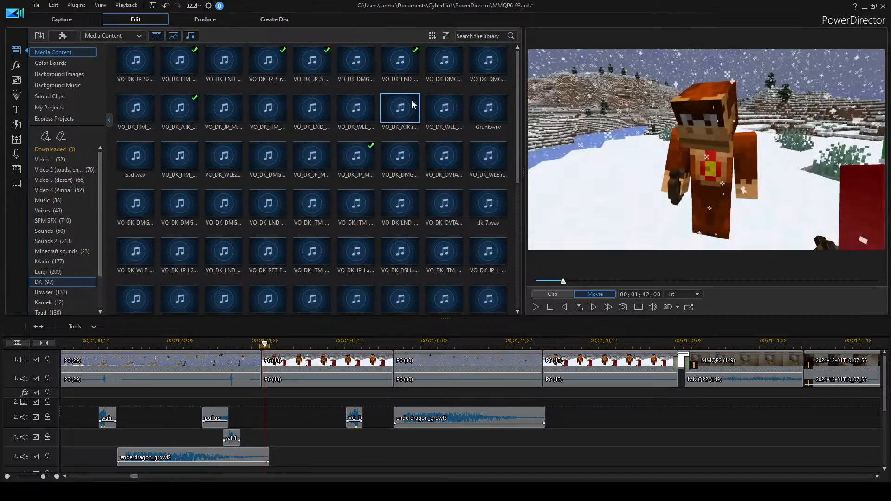
Search the DK library for "dmg" again and compare the first few damage clips.
click(469, 36)
key(Return)
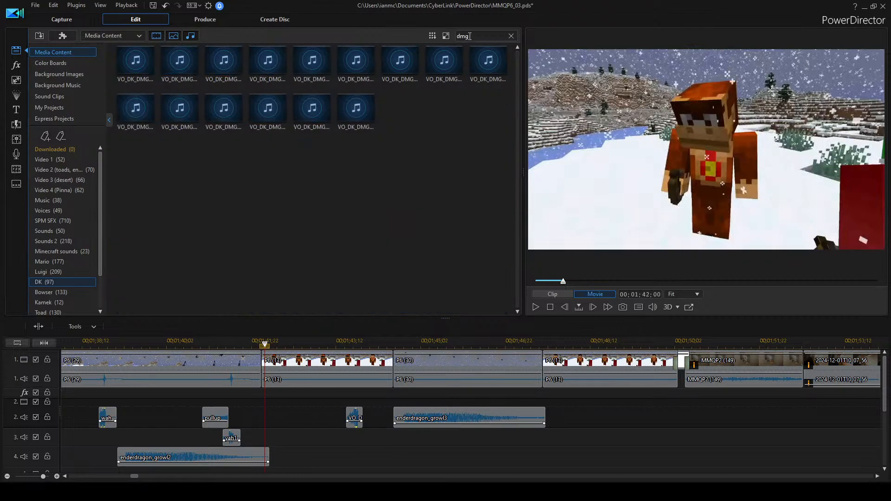
click(189, 70)
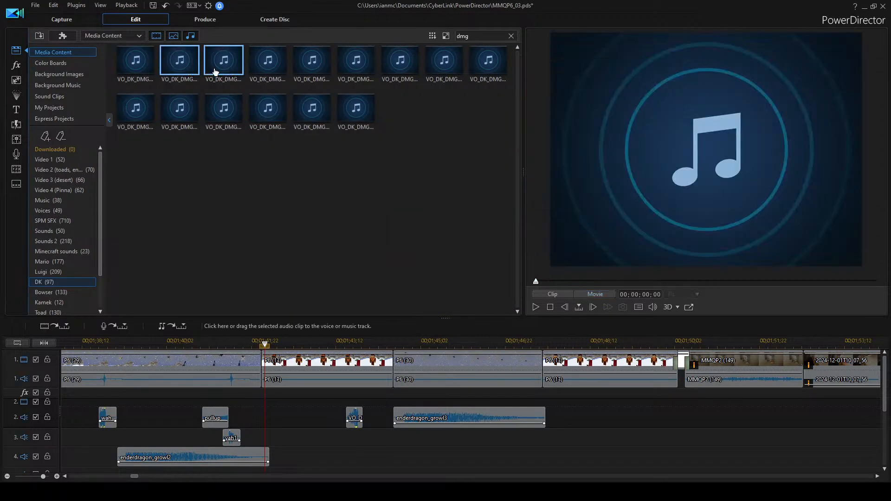
click(269, 70)
key(space)
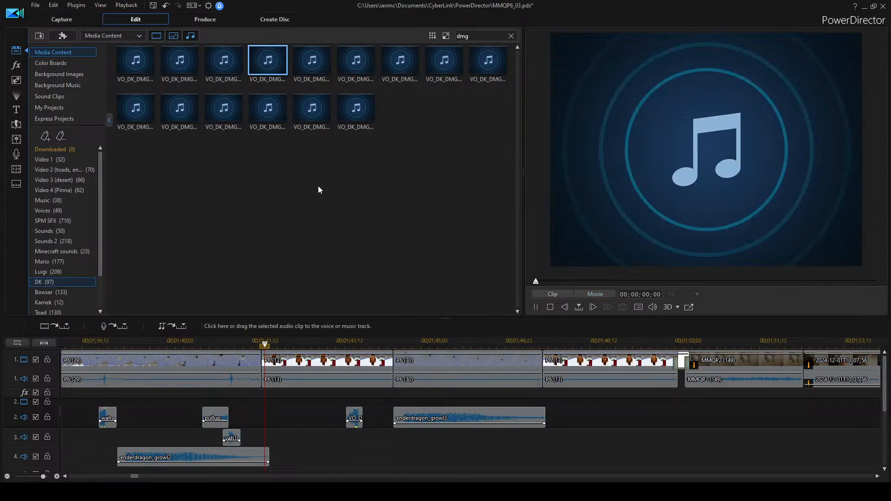
click(136, 72)
key(space)
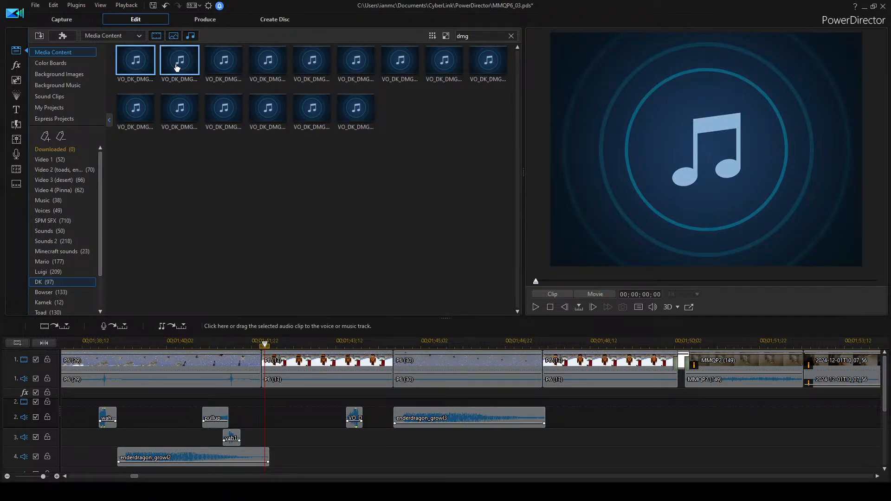
Place the second VO_DK_DMG clip on audio track 2 at about 00;01;42;06 in the first P6 (13) shot and play it back.
click(170, 77)
drag(170, 77, 279, 417)
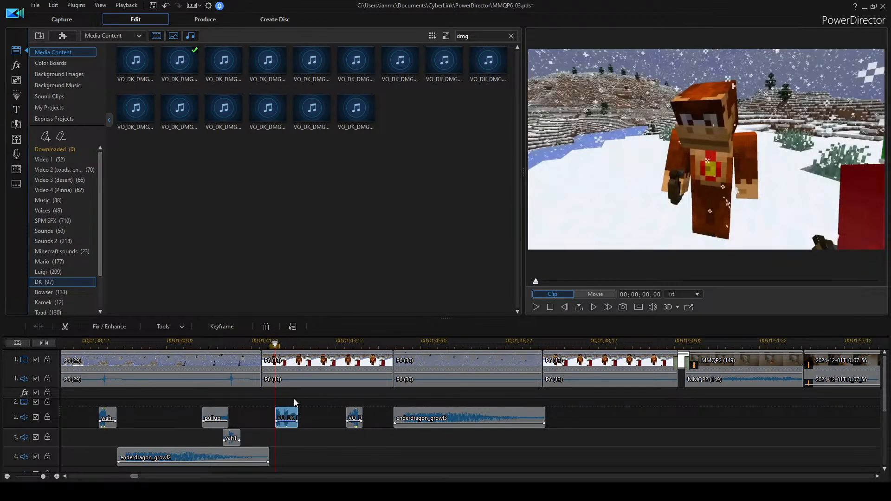
scroll(294, 399, up, 1)
scroll(394, 398, down, 1)
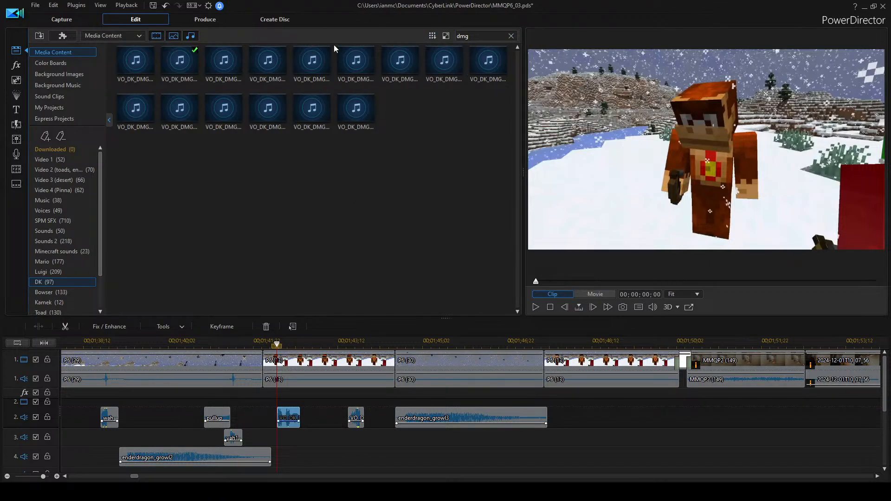
scroll(447, 419, down, 2)
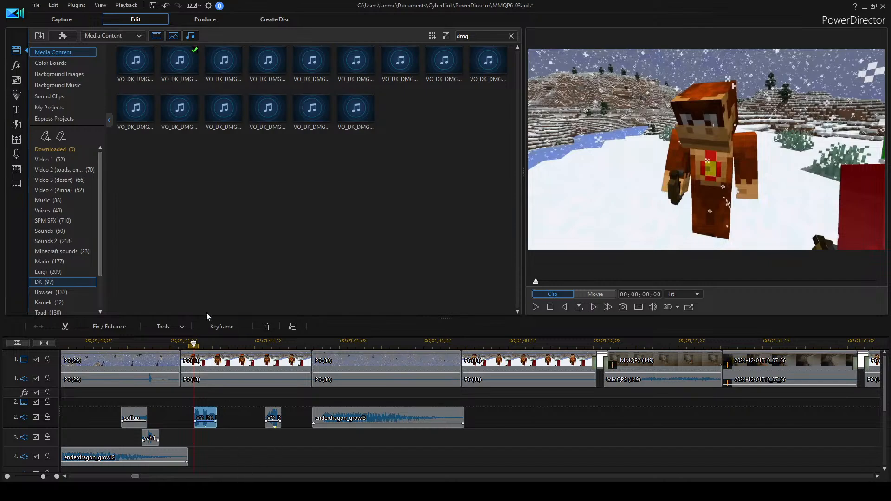
click(260, 433)
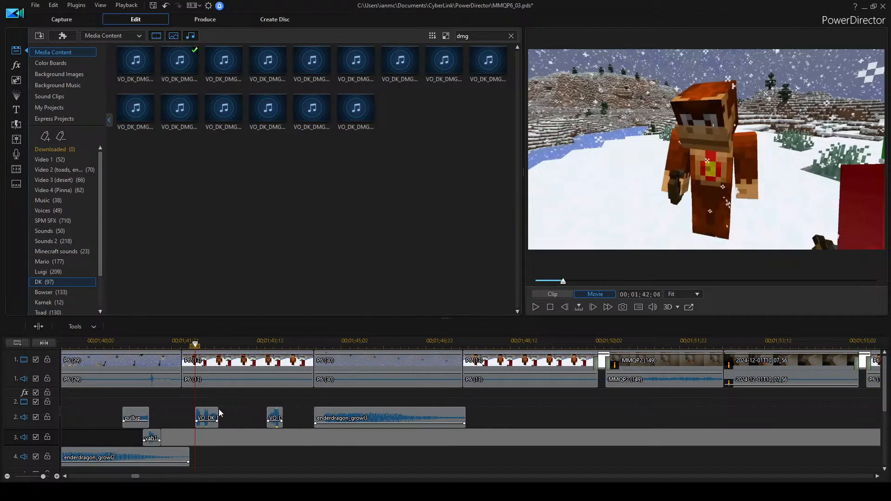
key(space)
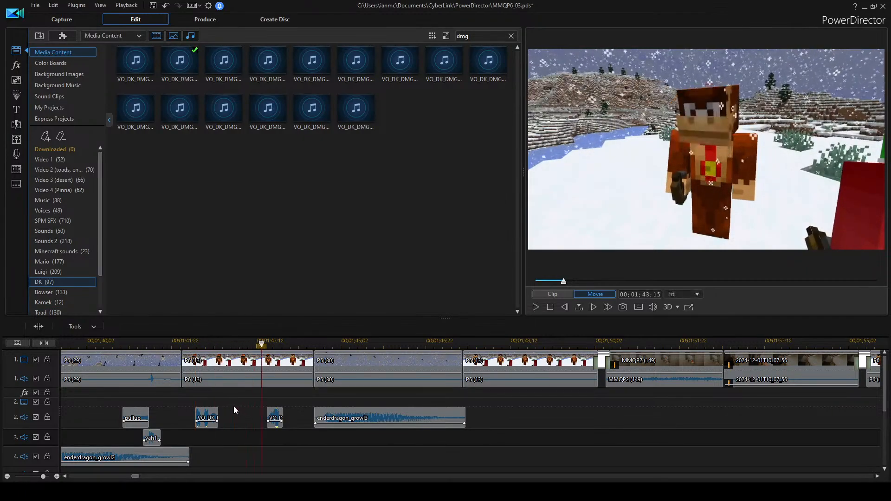
Move the VO_DK_DMG clip on audio track 2 slightly later in the first P6 (13) shot and play the shot through.
click(207, 415)
drag(207, 415, 224, 416)
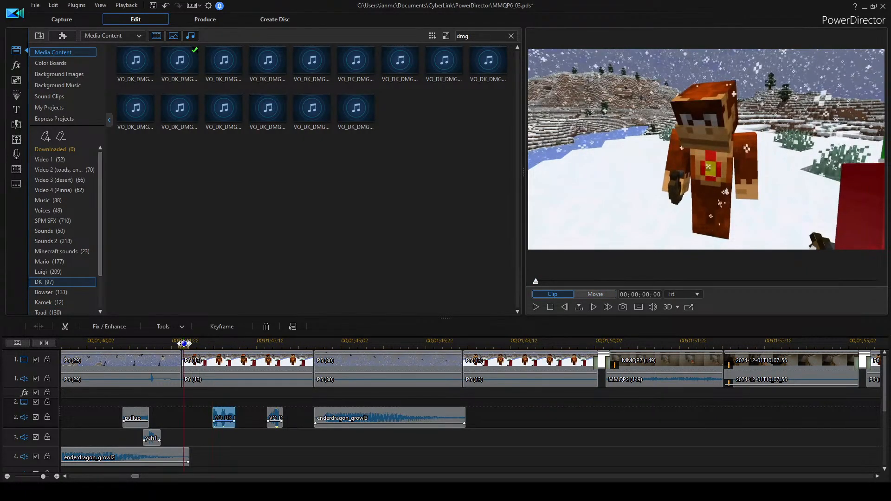
click(340, 402)
key(space)
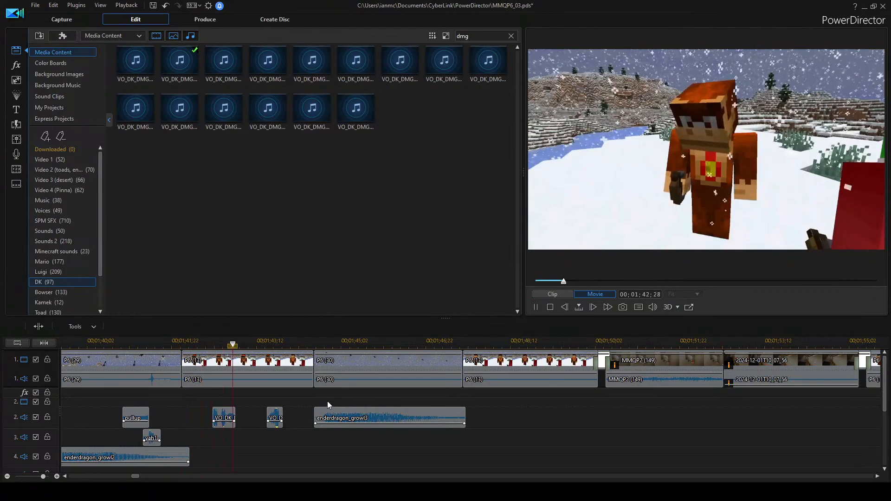
key(space)
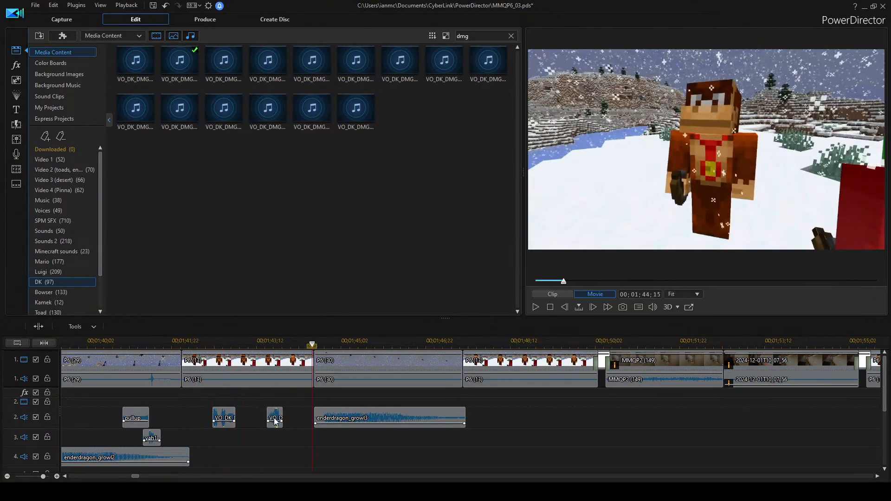
Nudge the second DK voice clip in the first P6 (13) shot slightly later and play back both clips.
click(276, 421)
drag(280, 416, 281, 415)
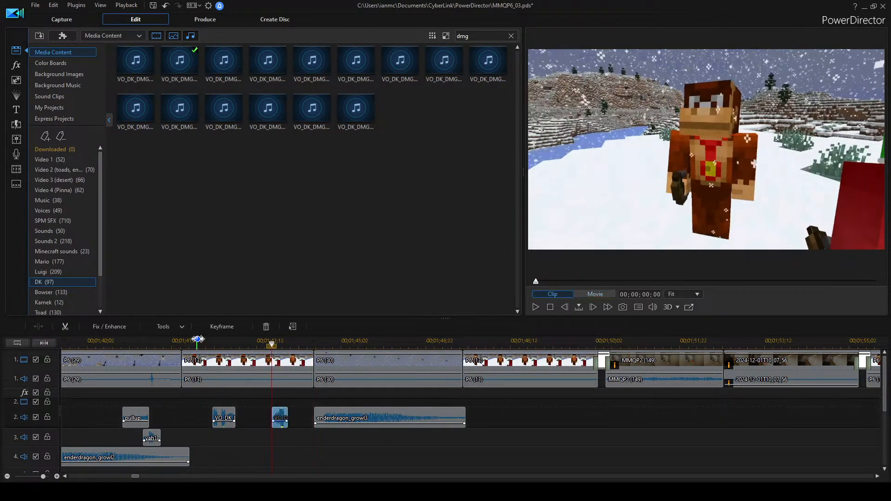
click(198, 341)
click(304, 441)
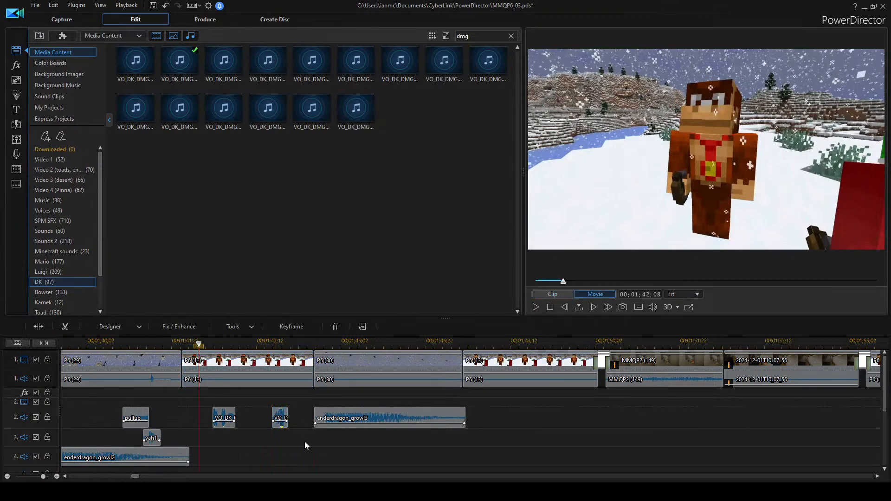
key(space)
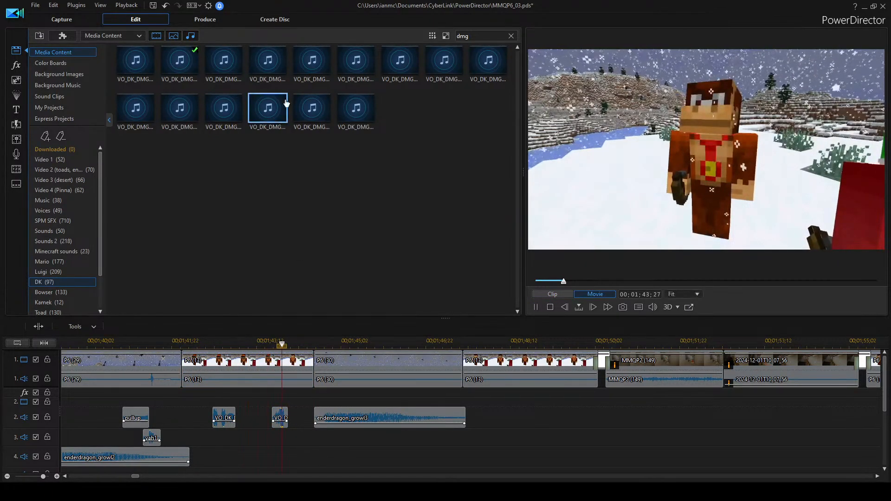
Preview more of the DK damage voice clips in the filtered library results.
click(313, 80)
key(space)
click(350, 64)
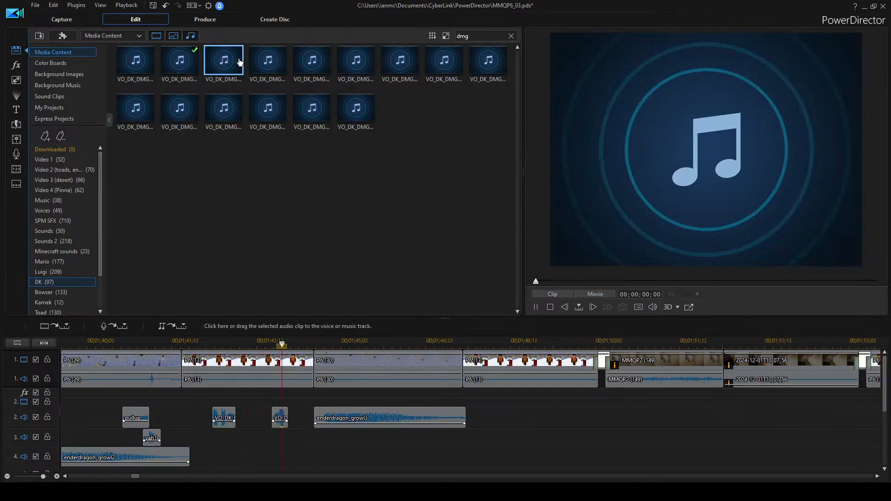
click(269, 65)
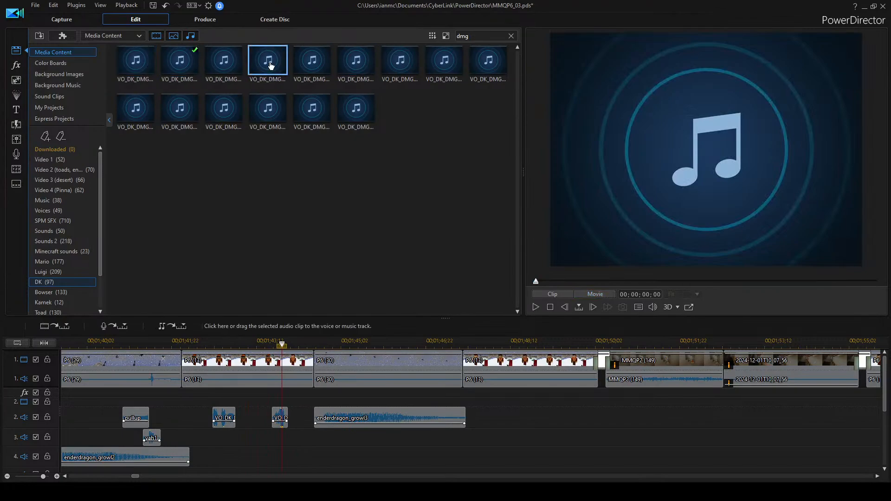
click(324, 60)
Clear the library search and preview the DK voice clips in the first two rows of the full DK collection.
click(512, 36)
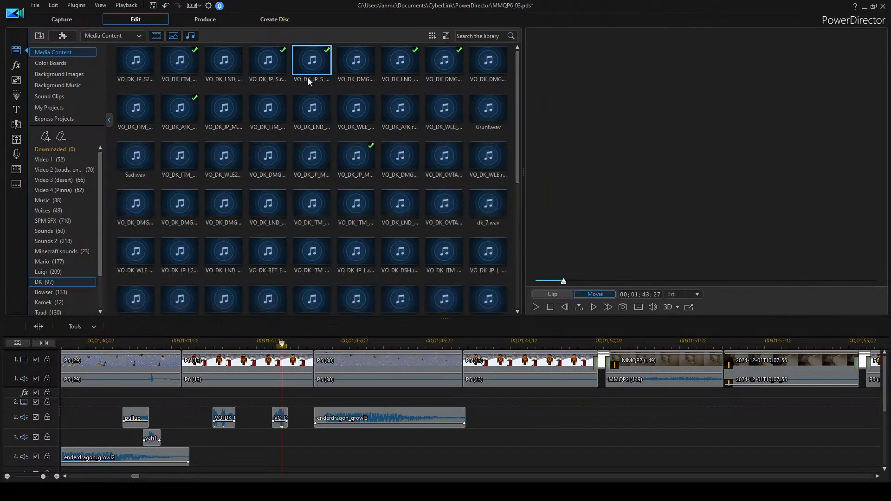
click(224, 63)
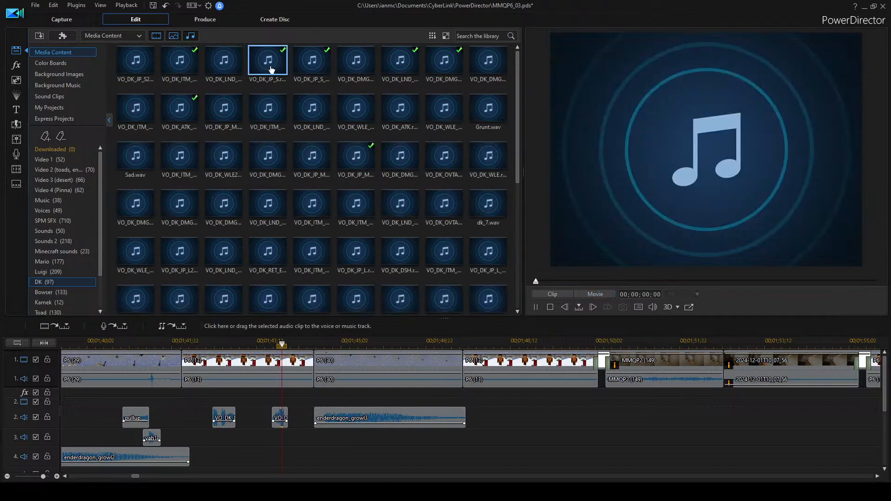
click(133, 70)
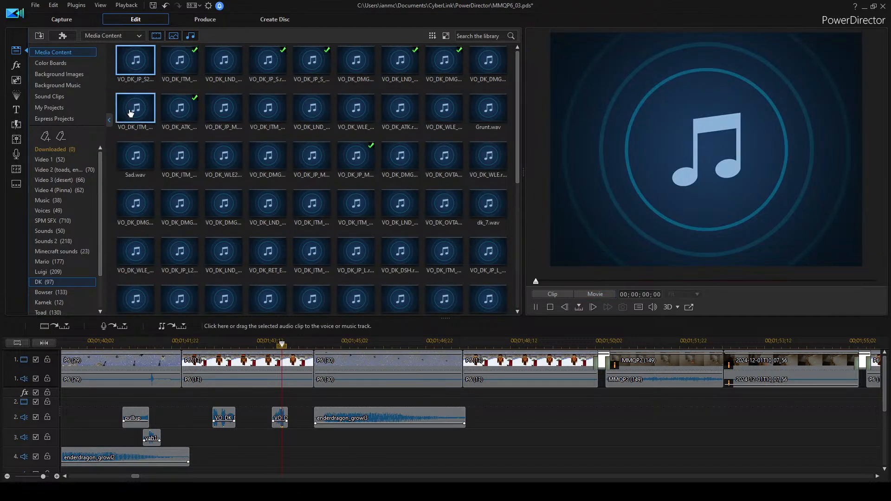
click(449, 63)
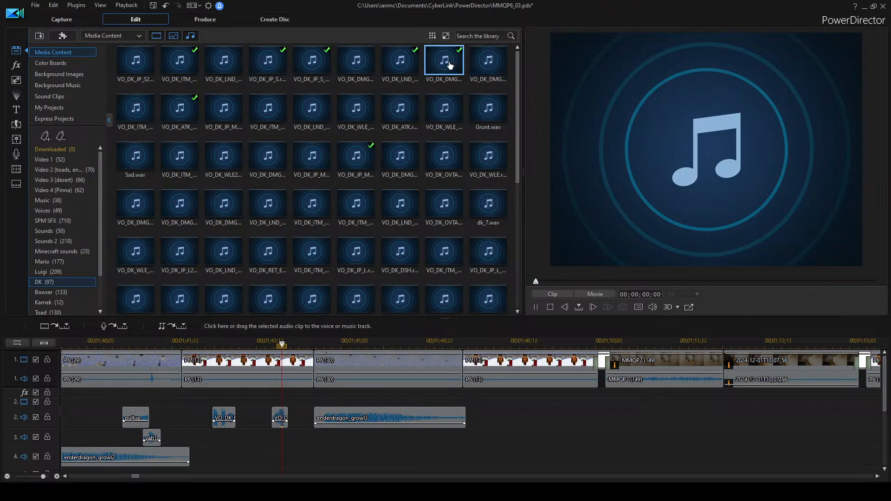
click(400, 62)
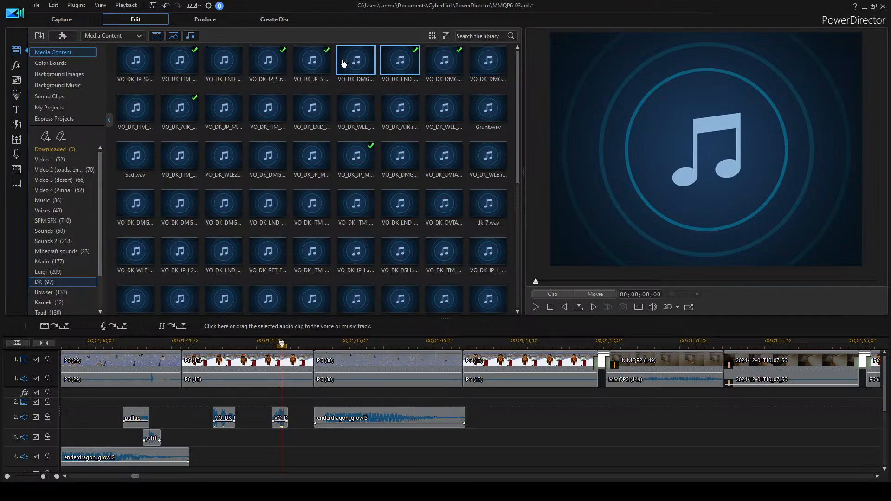
click(311, 65)
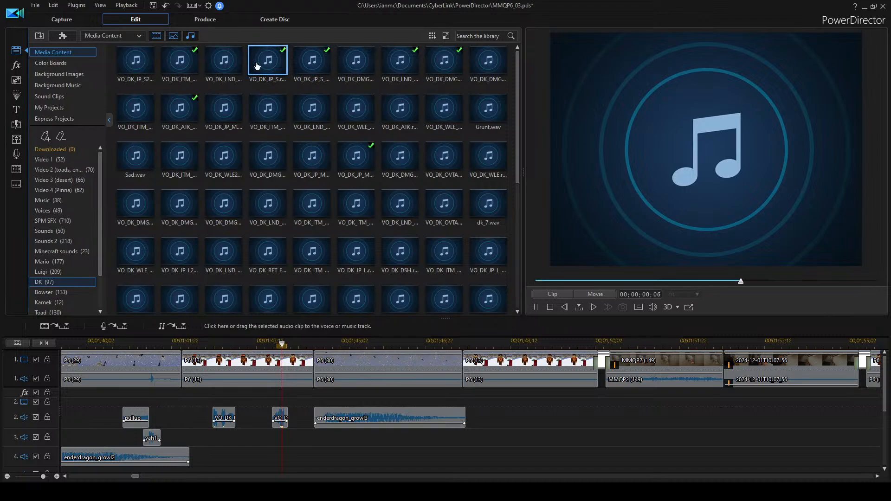
click(223, 62)
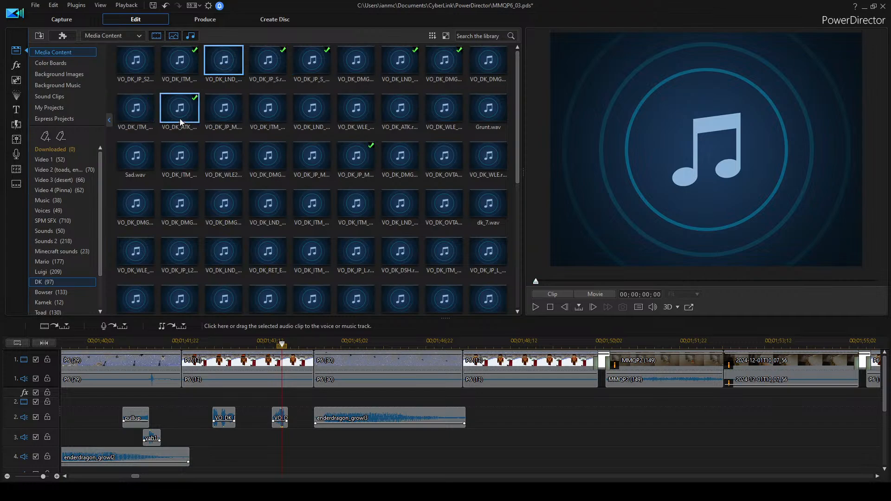
click(225, 113)
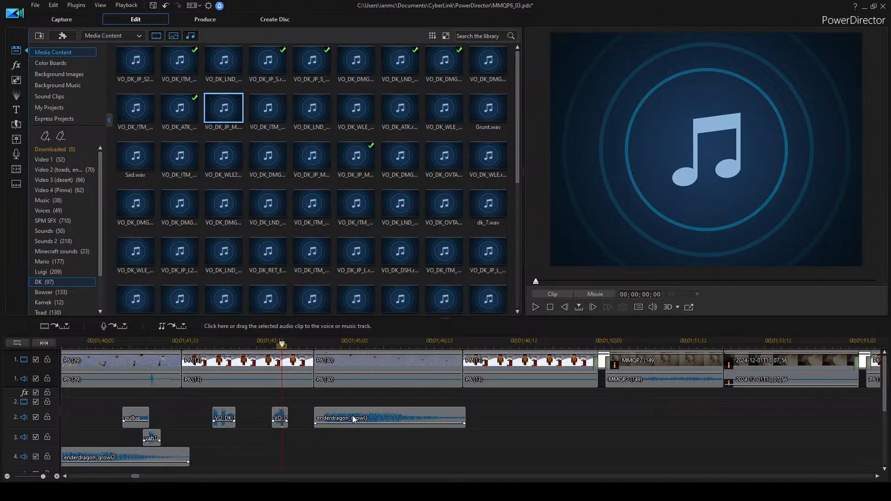
Play the sequence from about 00;01;42;11 through the second P6 (13) shot to check the DK clips and the dragon growl.
click(203, 343)
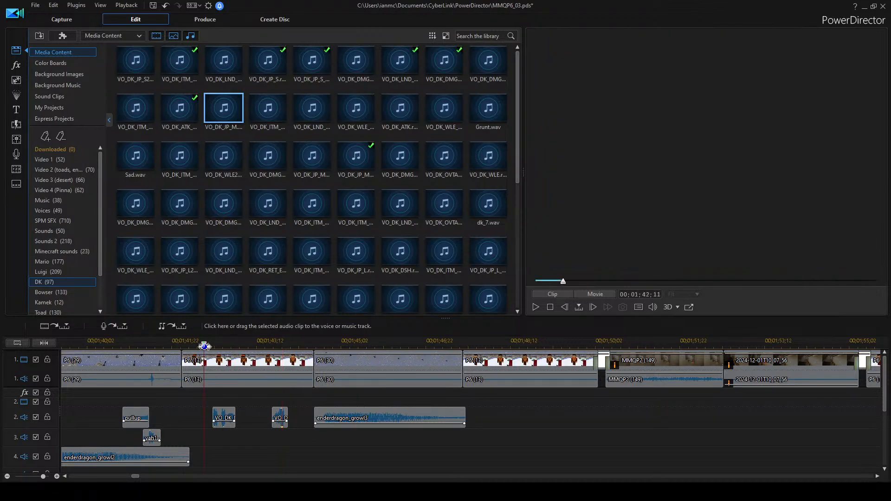
click(257, 410)
scroll(257, 410, down, 1)
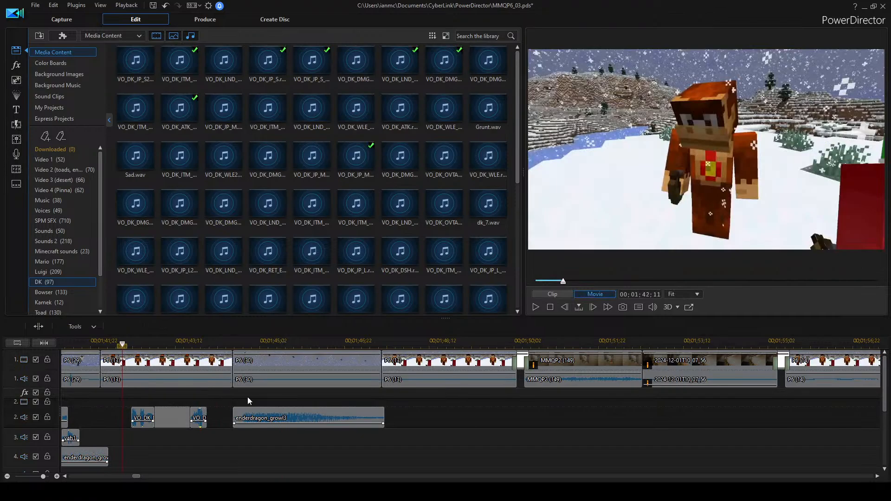
scroll(207, 400, up, 1)
scroll(224, 400, down, 1)
click(223, 400)
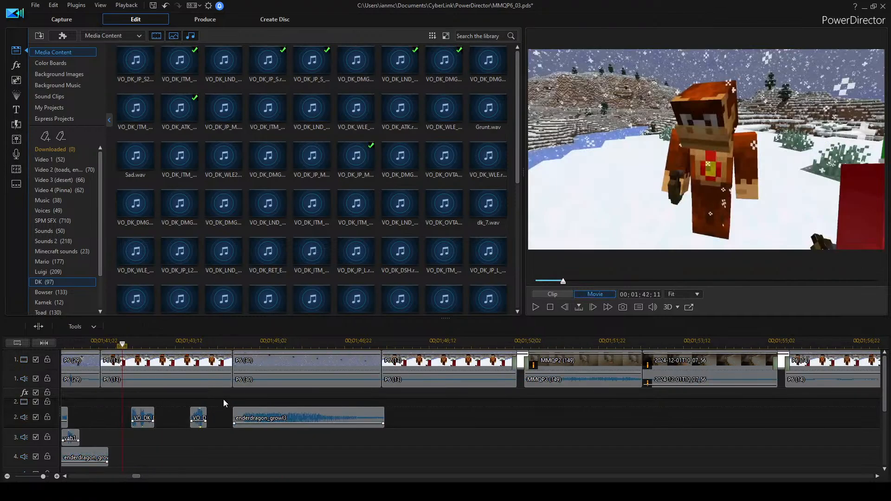
key(space)
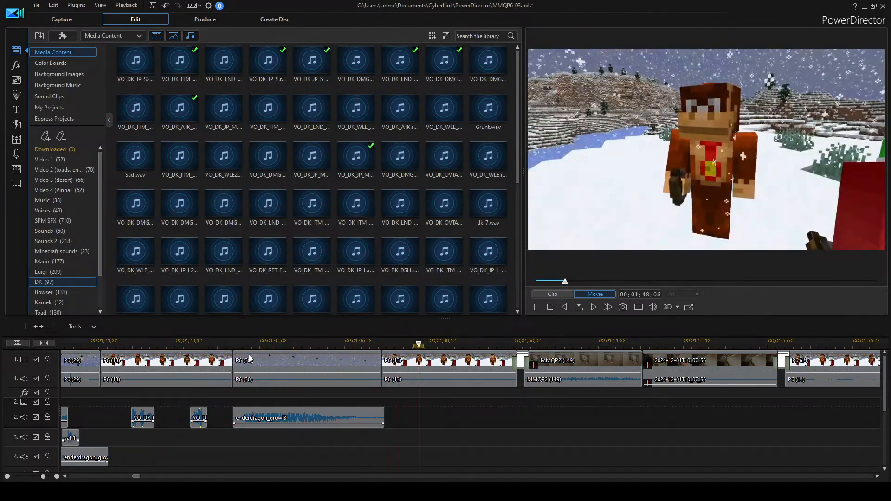
key(space)
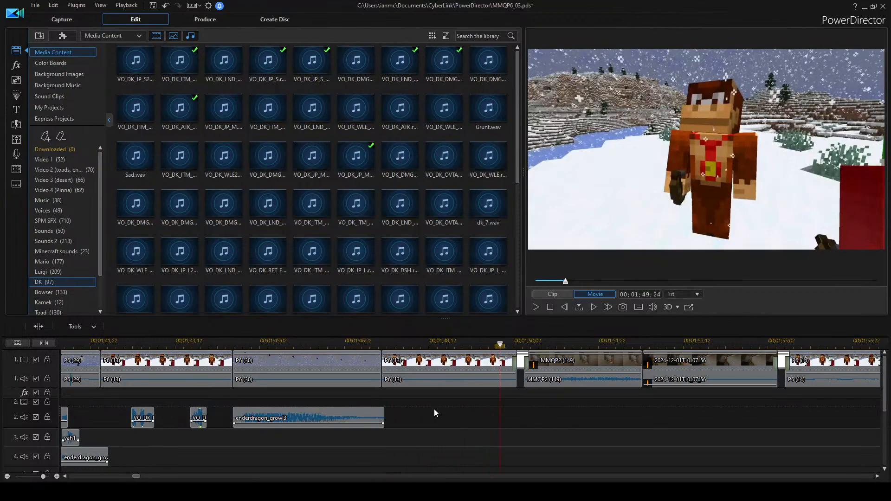
Play the opening of the second P6 (13) shot from about 00;01;47;19 to find the spot for a DK voice clip.
scroll(433, 409, down, 2)
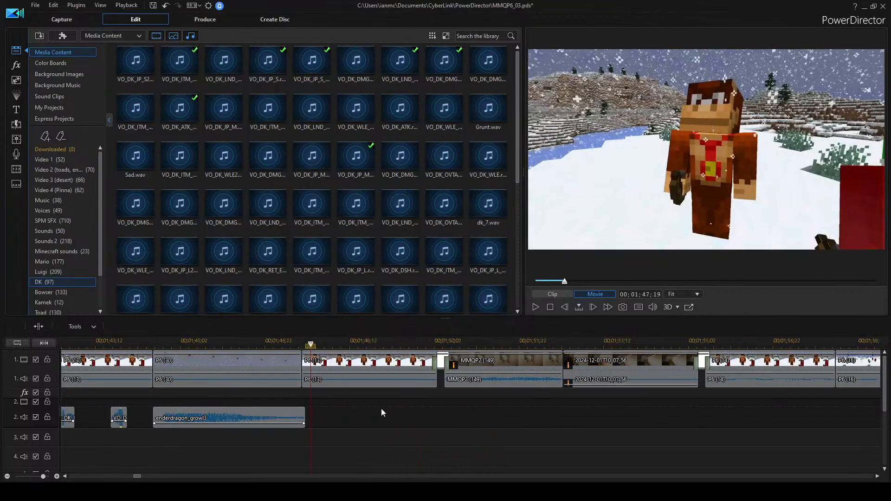
key(space)
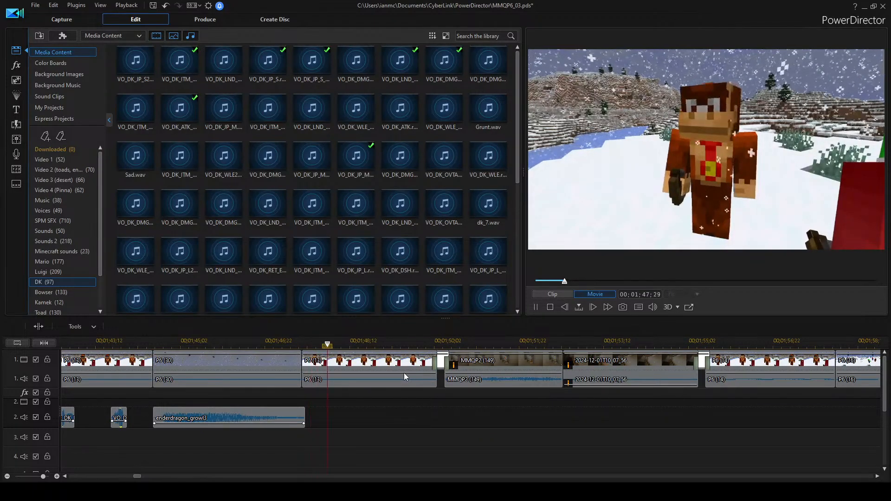
key(space)
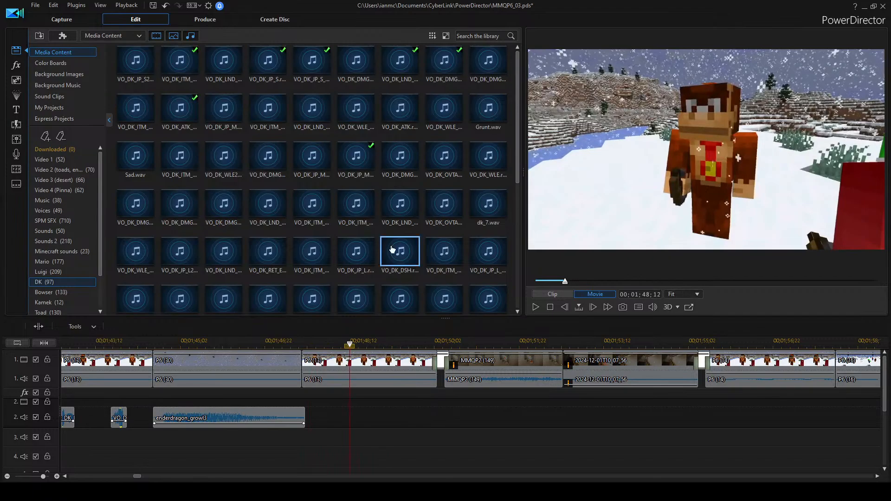
Preview DK jump, attack, well and damage voice clips in the library to find one for the second P6 (13) shot.
click(355, 213)
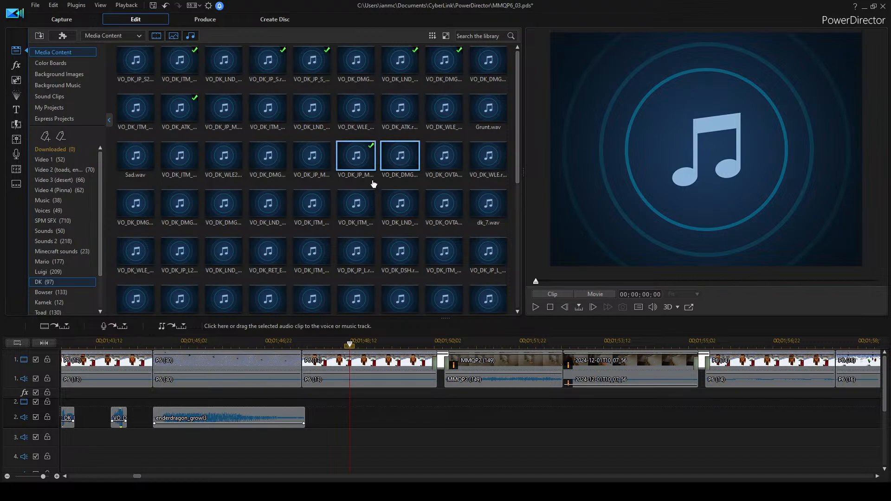
click(442, 110)
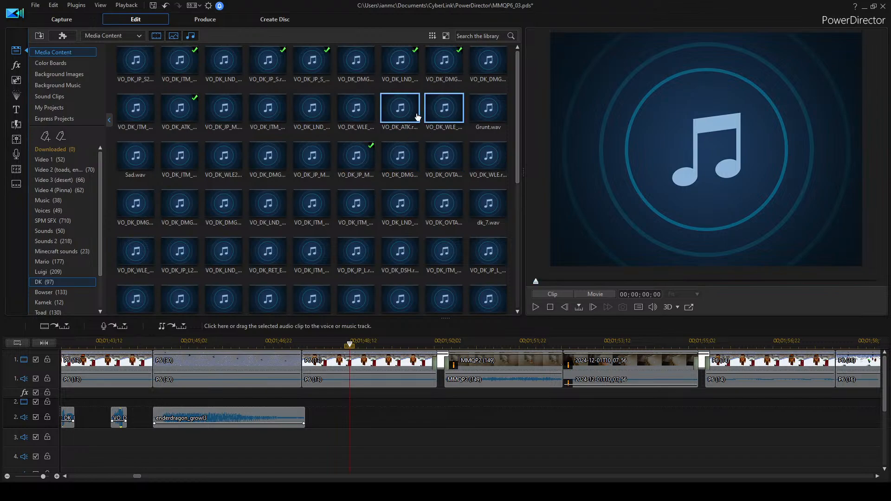
click(396, 115)
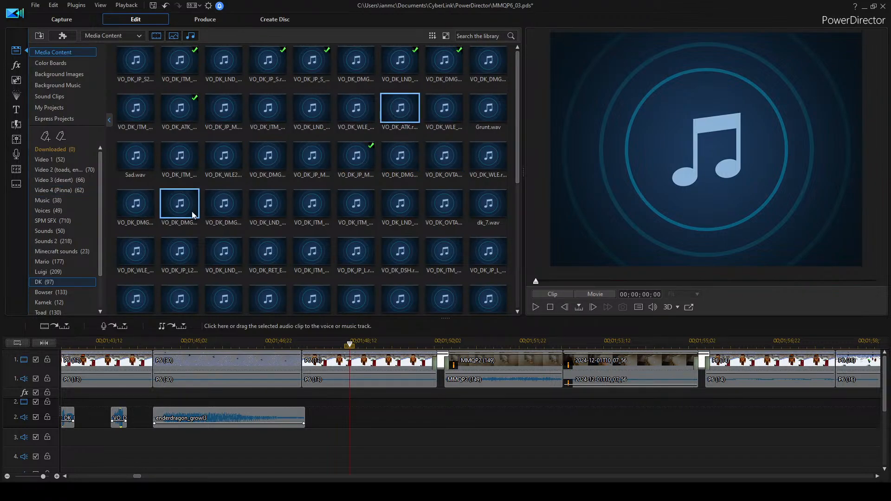
click(173, 253)
scroll(306, 241, down, 5)
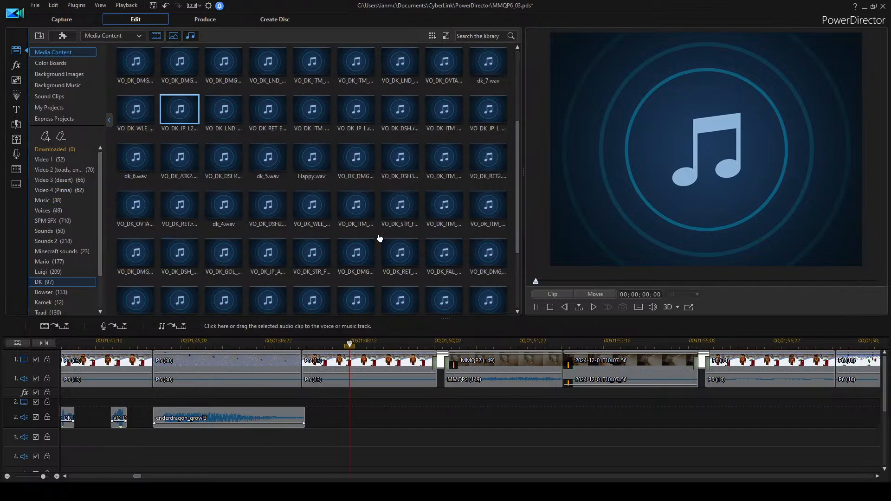
scroll(330, 203, up, 3)
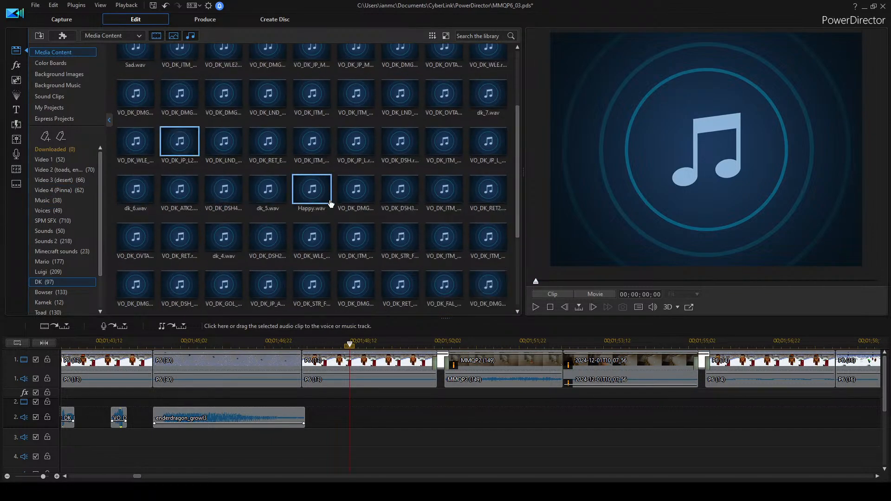
scroll(240, 243, up, 2)
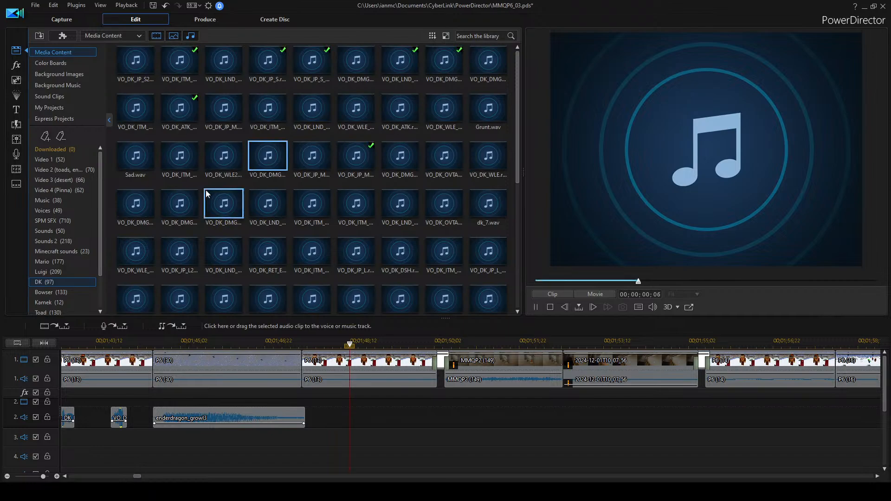
click(179, 204)
click(135, 216)
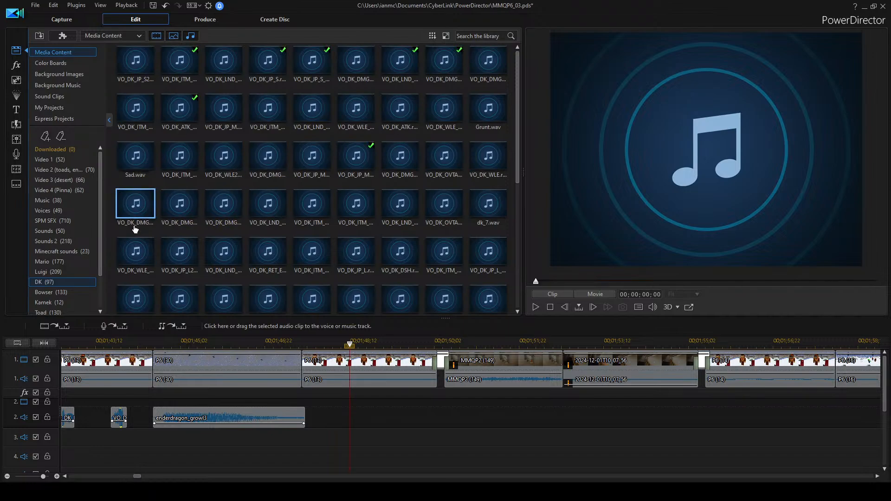
click(135, 242)
key(space)
Place the VO_DK_DMG clip from the library's third row on audio track 2 at about 00;01;49;03 and play back the second P6 (13) shot.
click(260, 160)
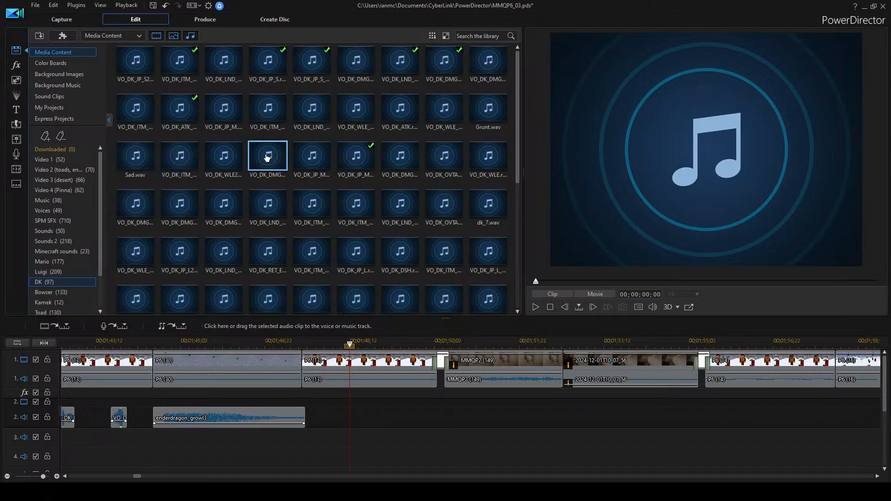
drag(376, 394, 385, 417)
key(space)
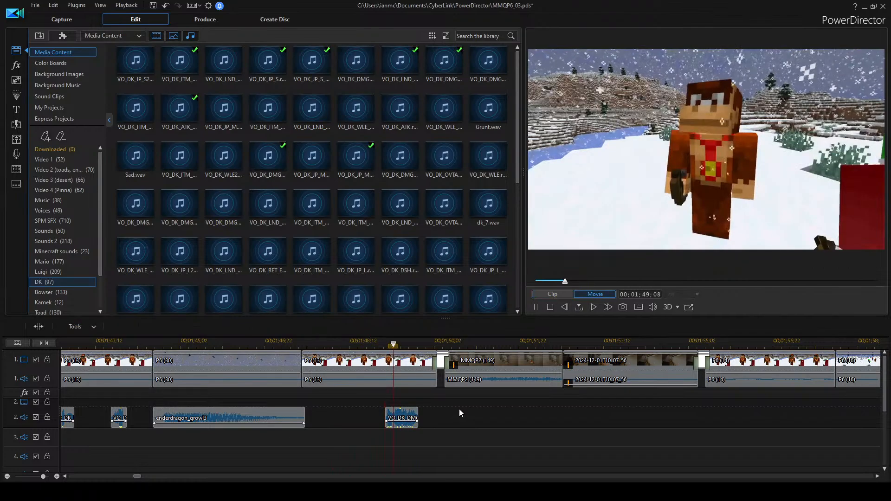
key(space)
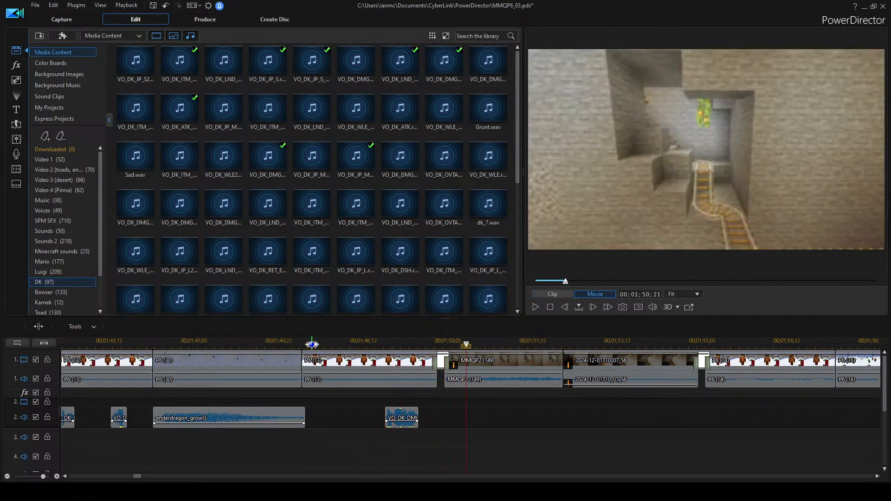
key(space)
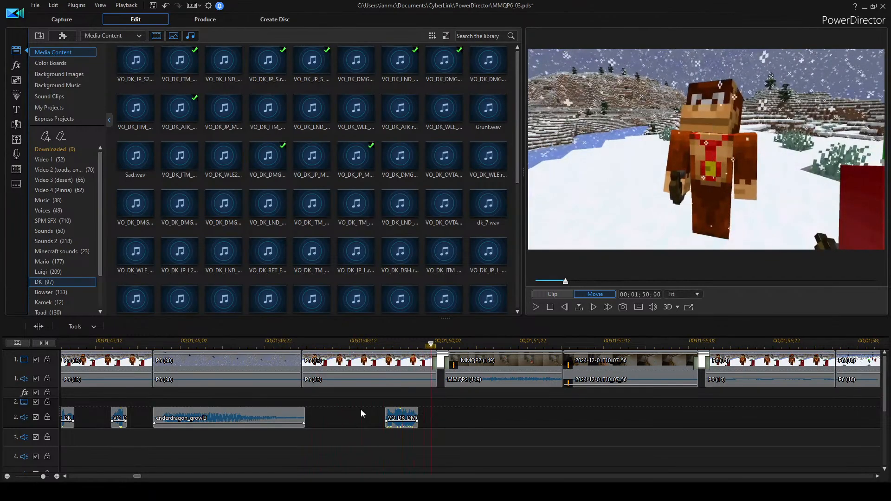
key(space)
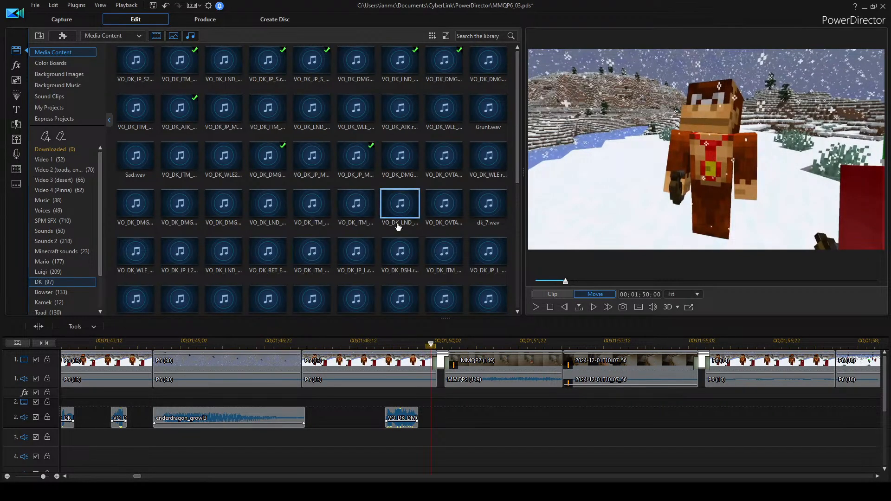
Preview DK landing, attack, item, damage and overtake voice clips in the library to find another one for the second P6 (13) shot.
double_click(408, 214)
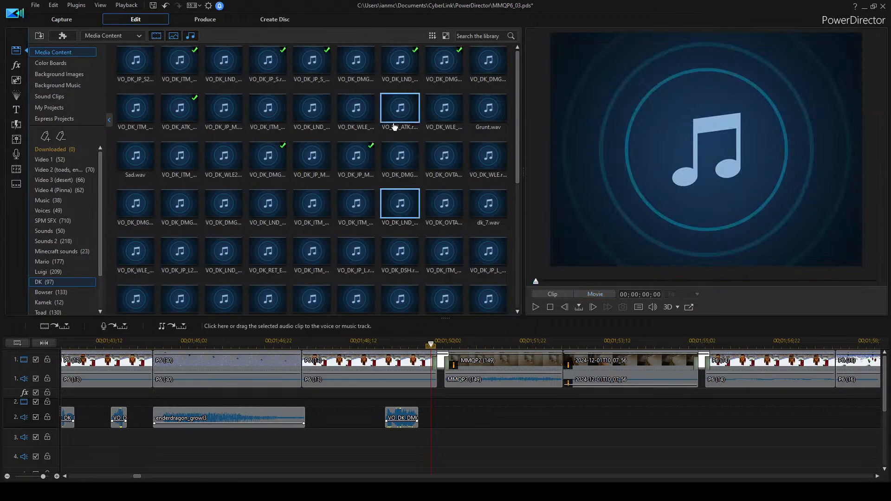
click(447, 120)
double_click(187, 155)
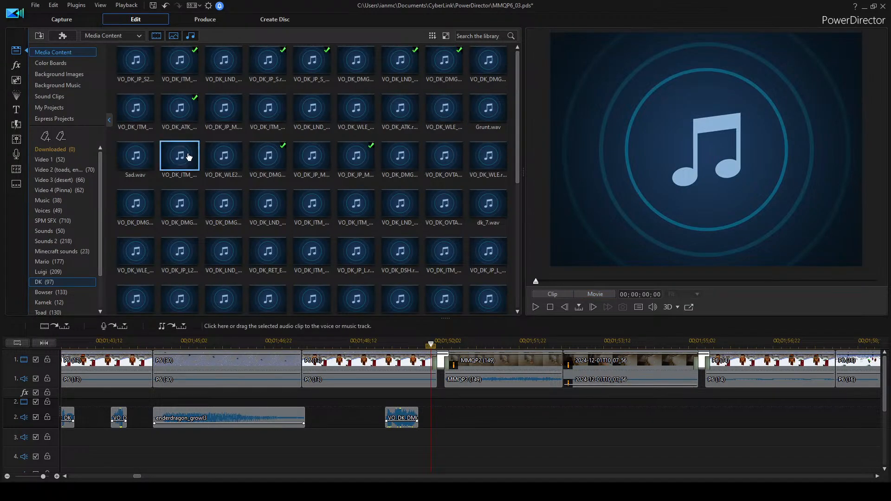
double_click(219, 158)
double_click(142, 202)
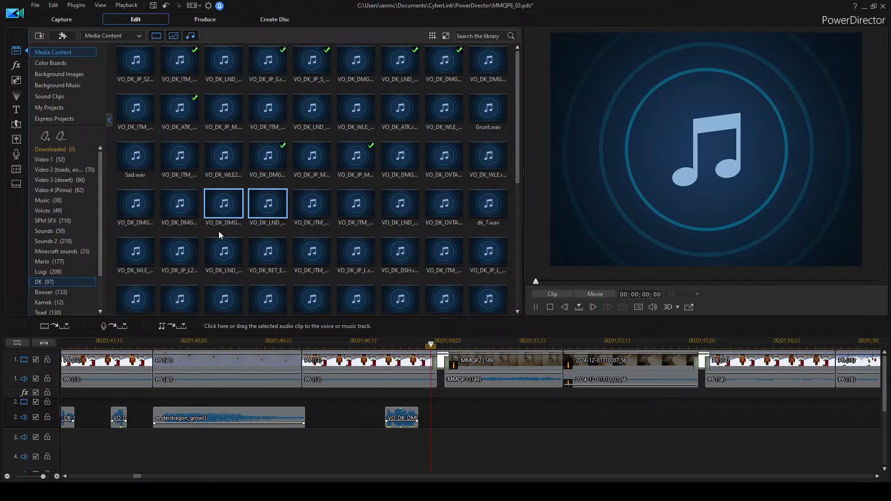
double_click(133, 253)
double_click(269, 252)
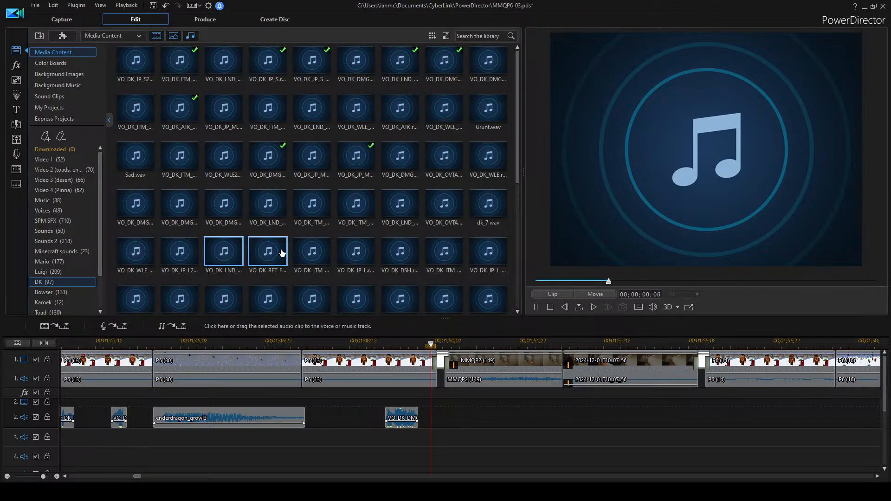
click(396, 203)
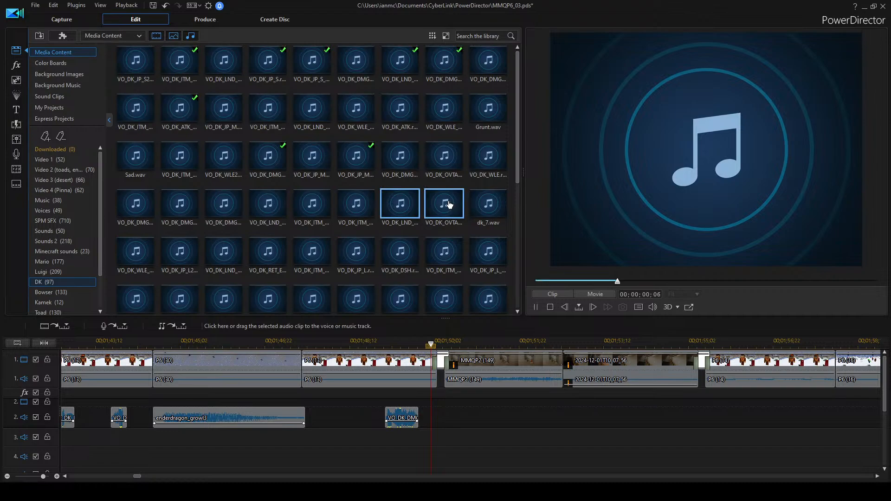
click(369, 203)
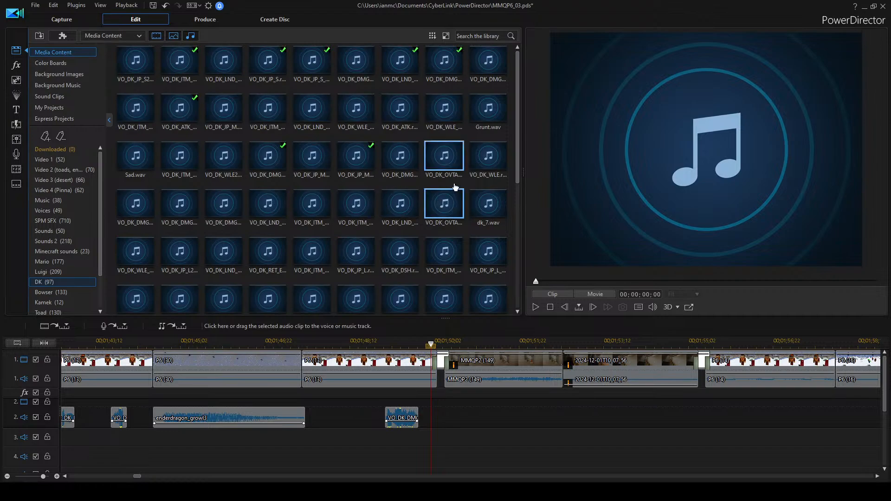
click(452, 157)
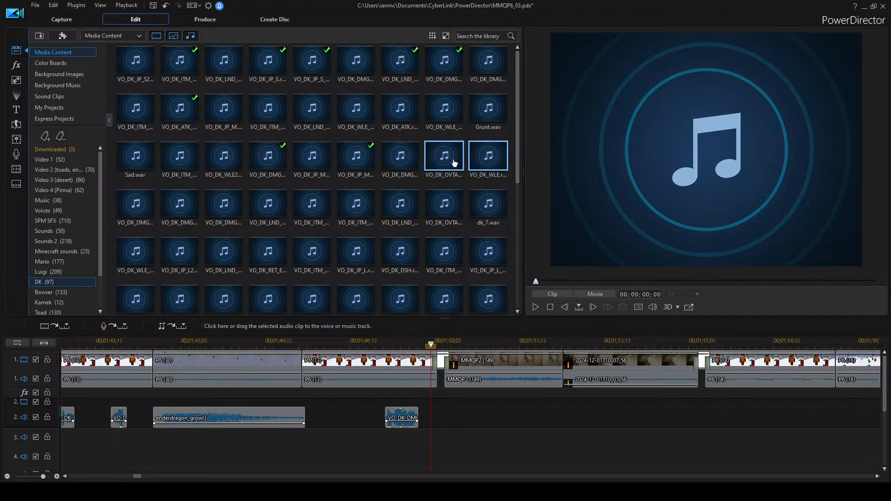
click(364, 194)
Place the VO_DK_ITM clip from the library's fourth row on audio track 2 near the second P6 (13) shot's start and play it back.
click(306, 208)
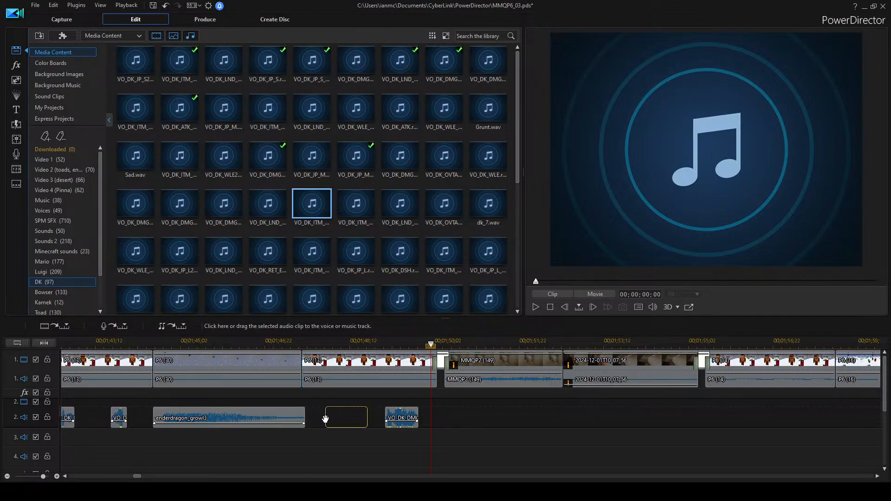
drag(316, 419, 316, 419)
click(302, 417)
click(381, 408)
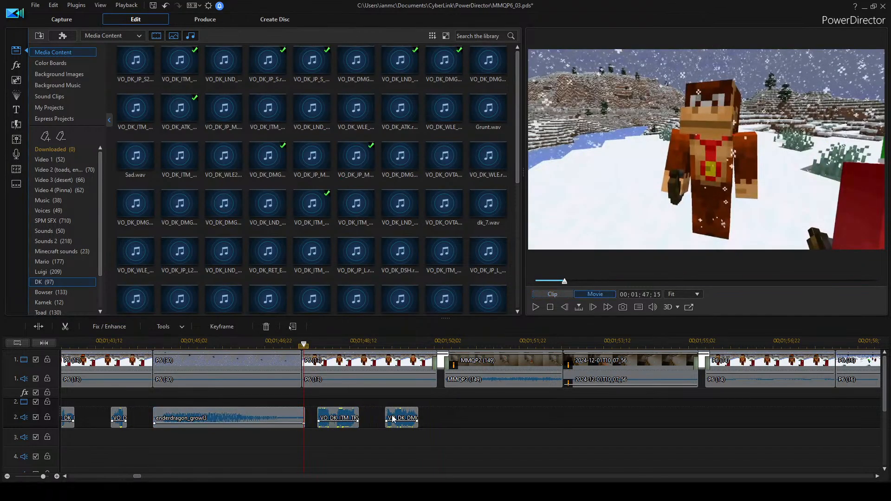
key(space)
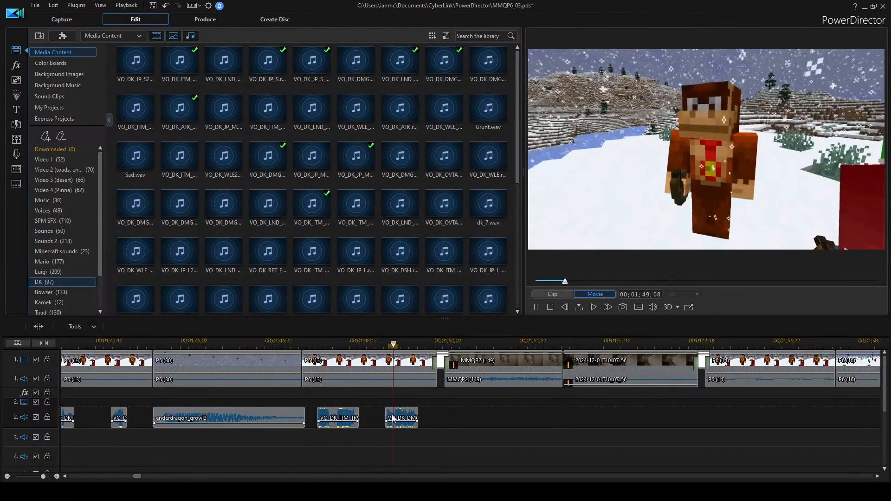
key(space)
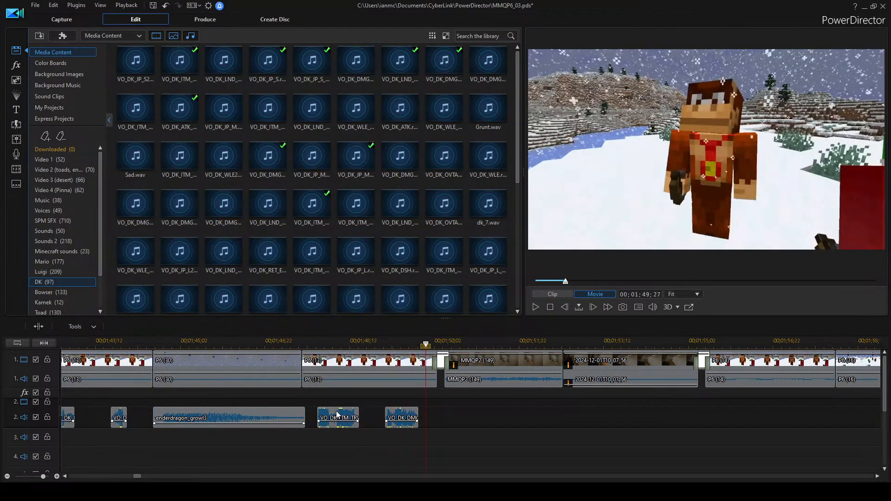
Delete the VO_DK_DMG clip and move the VO_DK_ITM clip into its place at about 00;01;49;00 on audio track 2.
click(392, 415)
key(Delete)
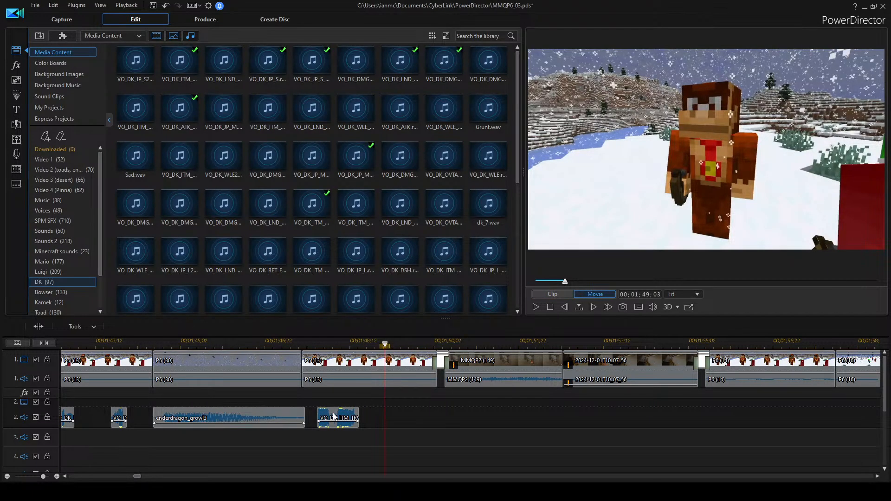
drag(345, 421, 407, 421)
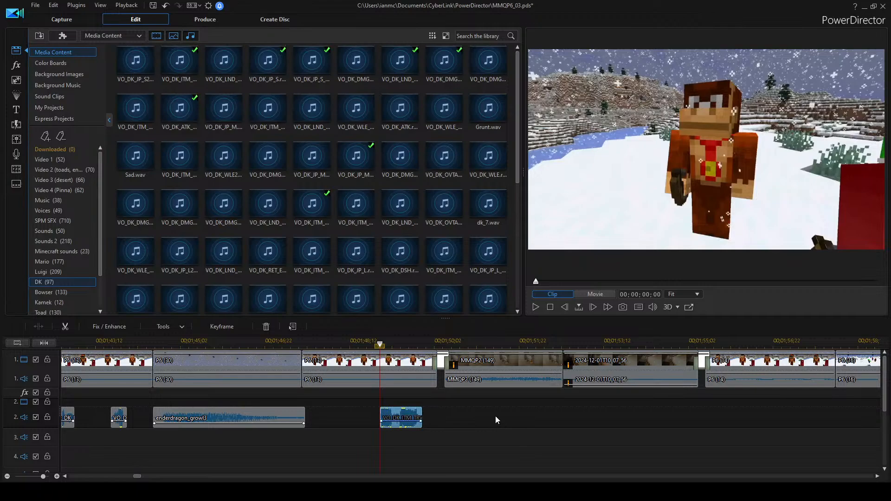
Play the second P6 (13) shot from near its start to check the timing of the moved VO_DK_ITM clip.
scroll(601, 440, up, 2)
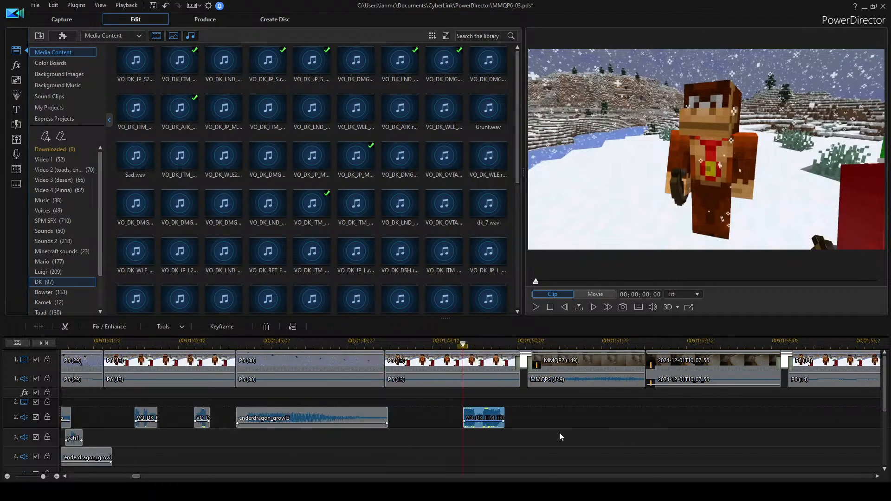
scroll(557, 436, down, 2)
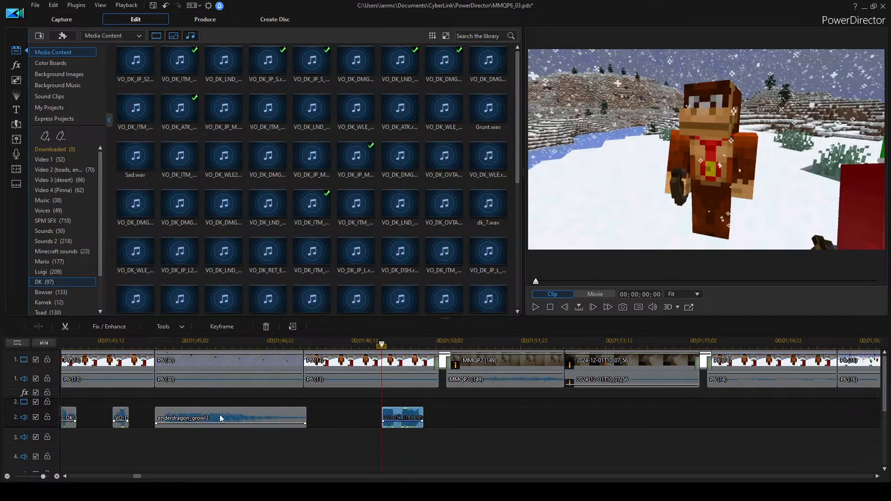
click(315, 346)
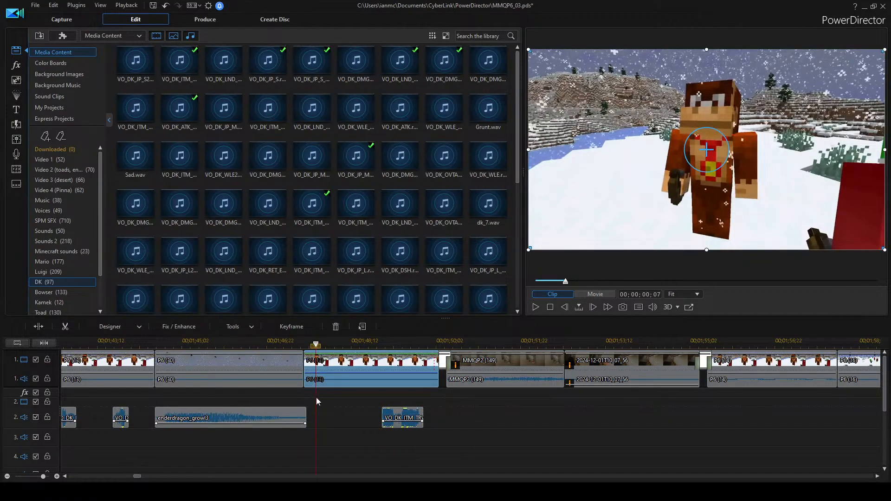
click(319, 402)
key(space)
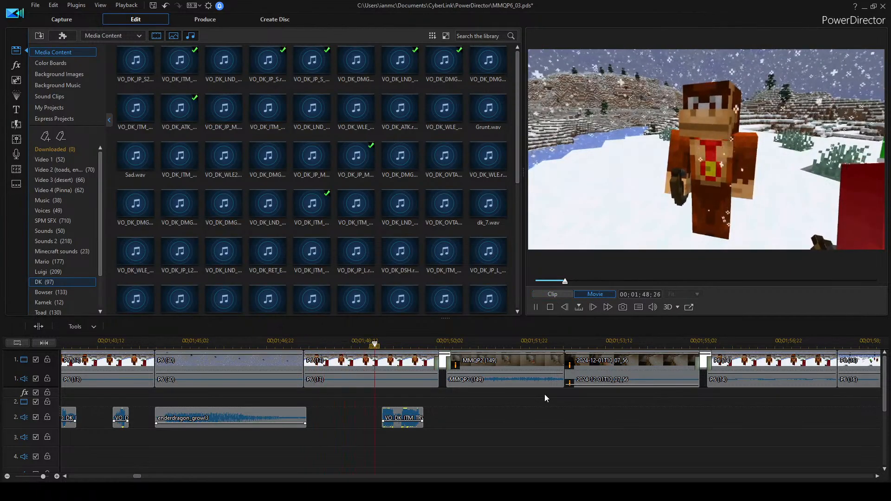
key(space)
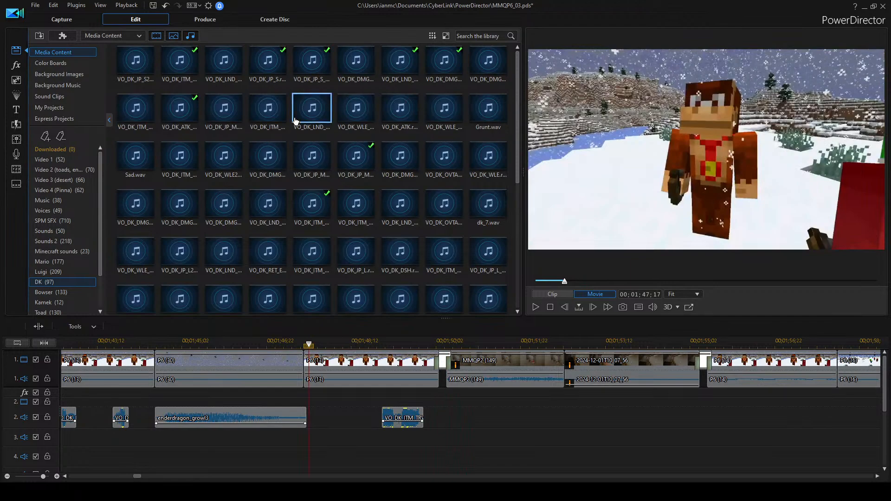
Preview voice clips in the first three rows of the DK library to find one for the opening of the second P6 (13) shot.
click(310, 111)
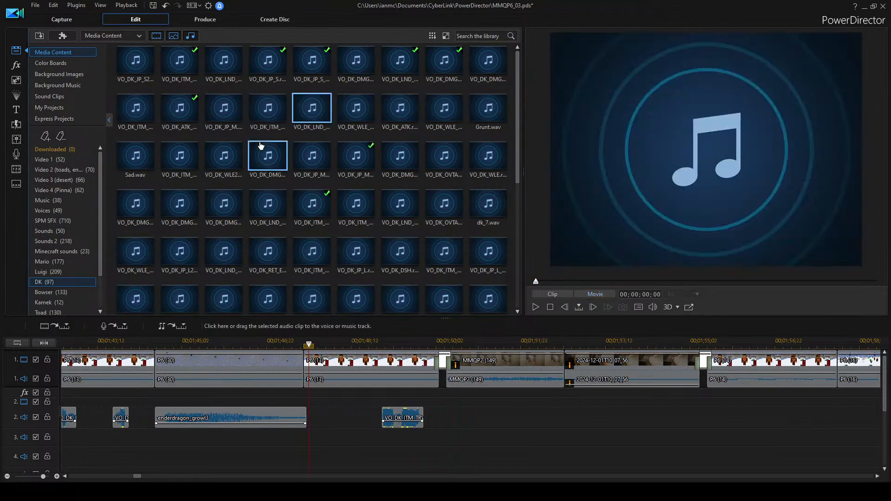
key(space)
click(346, 118)
click(390, 113)
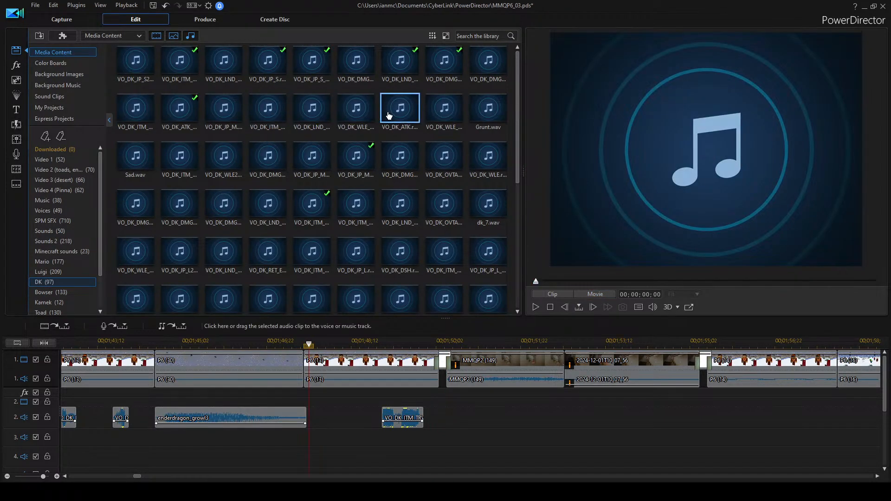
click(221, 110)
click(135, 118)
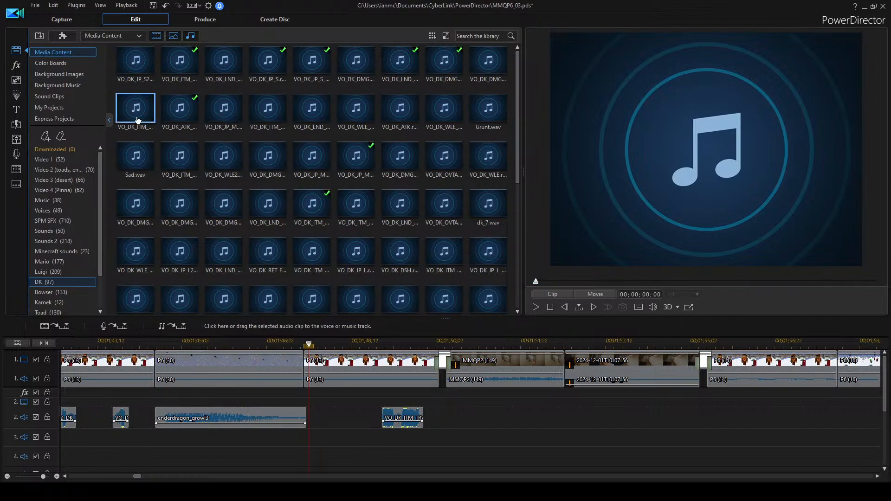
click(488, 61)
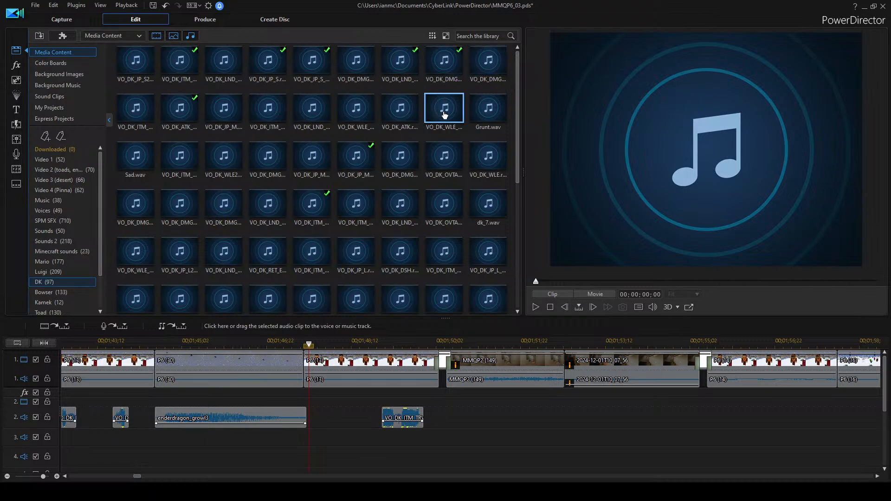
click(391, 111)
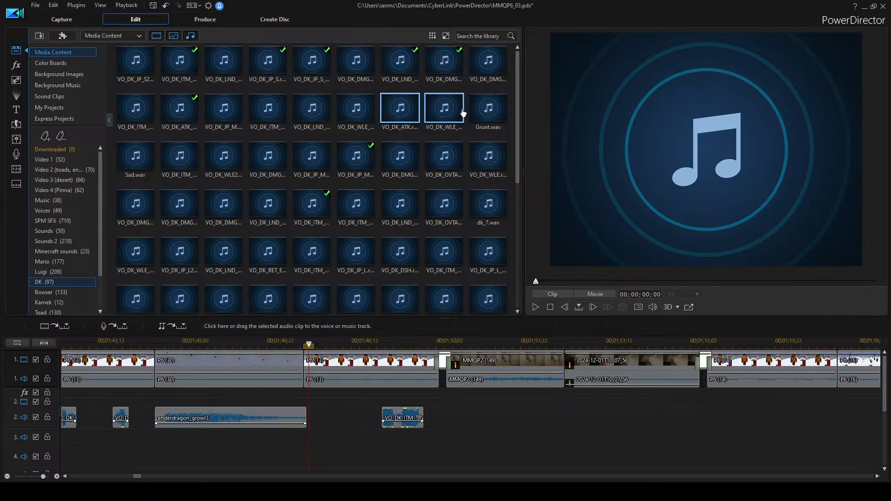
click(486, 112)
click(133, 165)
click(179, 156)
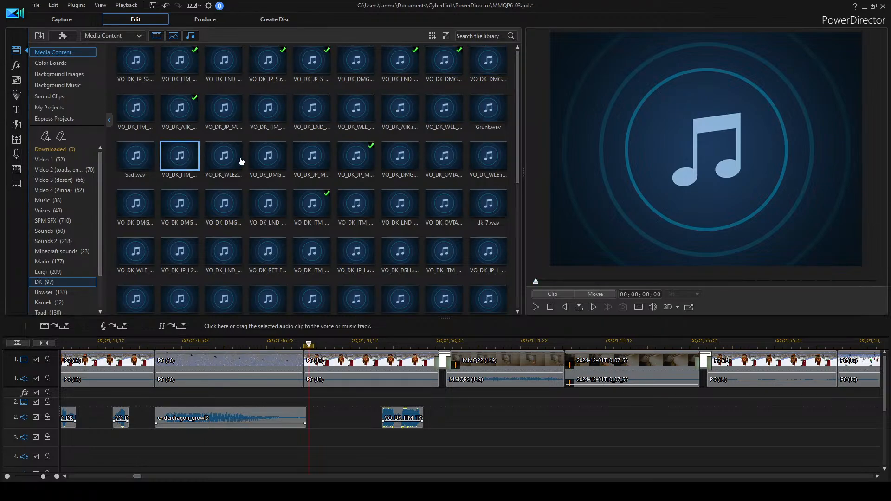
click(222, 152)
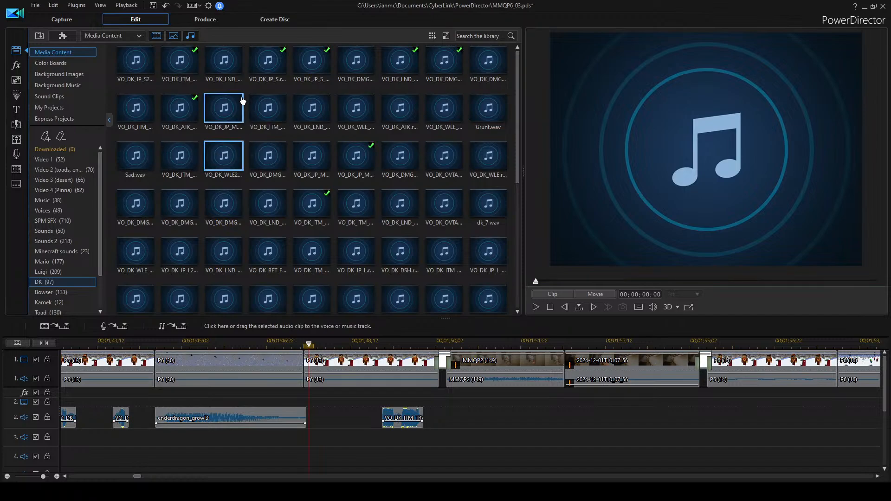
click(261, 156)
click(313, 154)
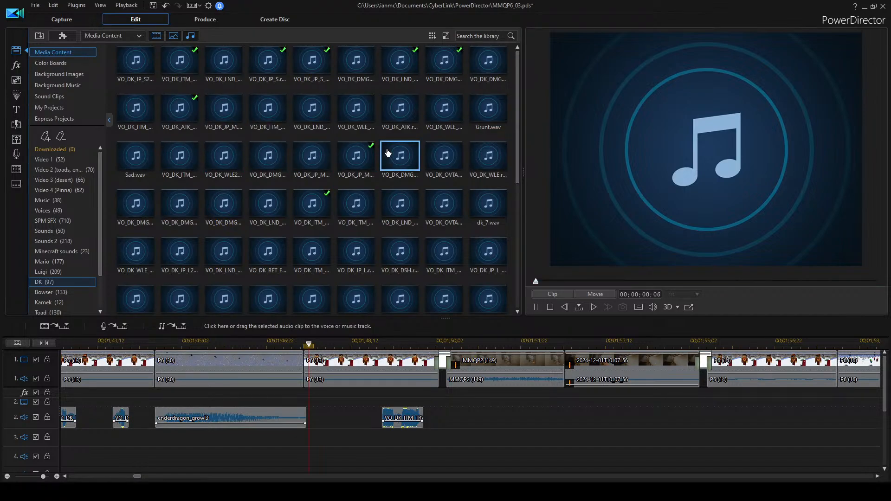
click(441, 149)
click(483, 148)
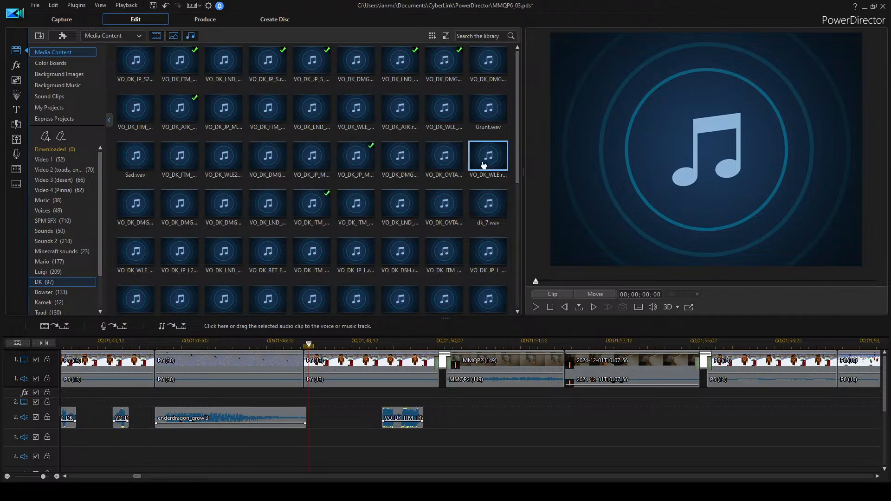
Try the VO_DK_WLE clip from the library's third row near the second P6 (13) shot's start, play it back, and delete it.
drag(484, 165, 319, 416)
key(space)
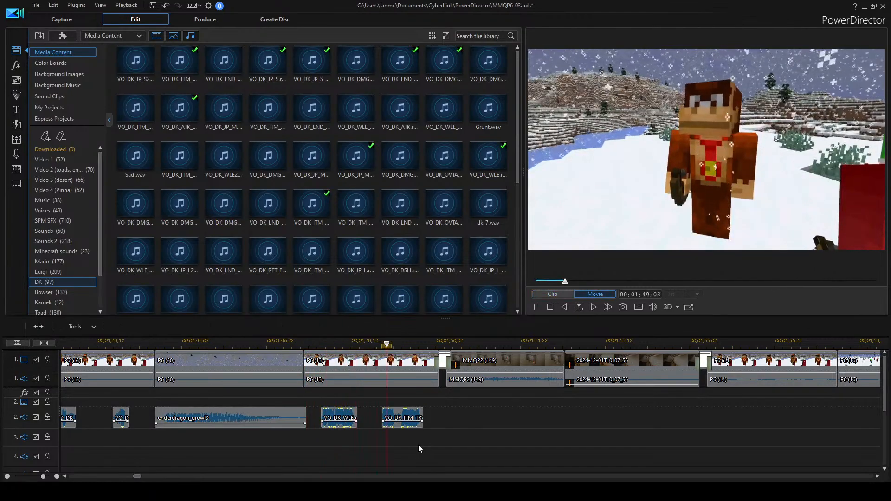
click(349, 413)
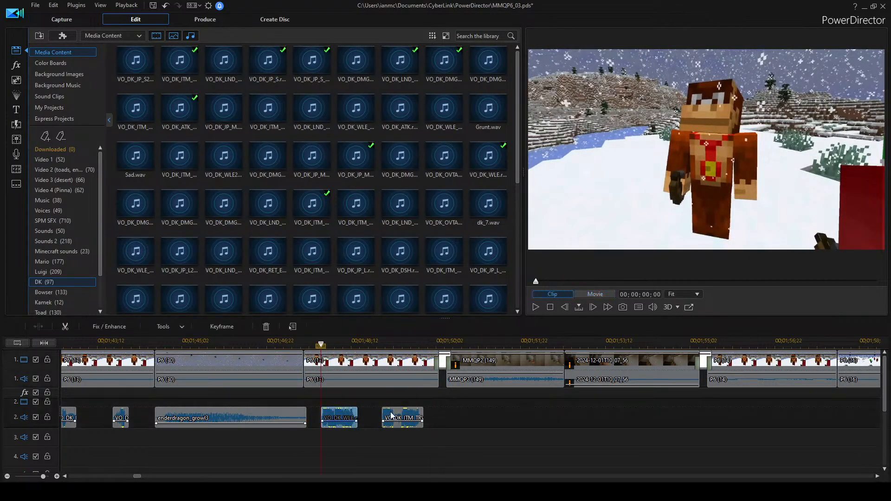
key(Delete)
Preview DK voice clips in the library's first two rows for a replacement near the second P6 (13) shot's start.
click(356, 60)
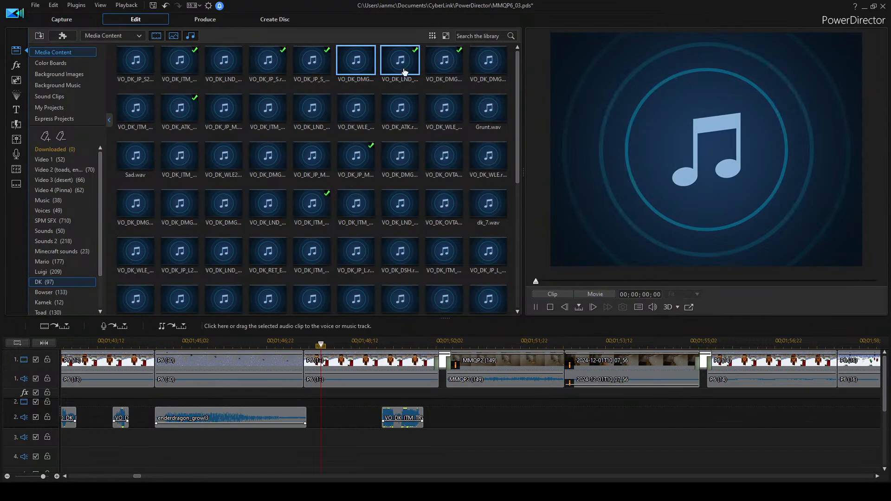
click(240, 70)
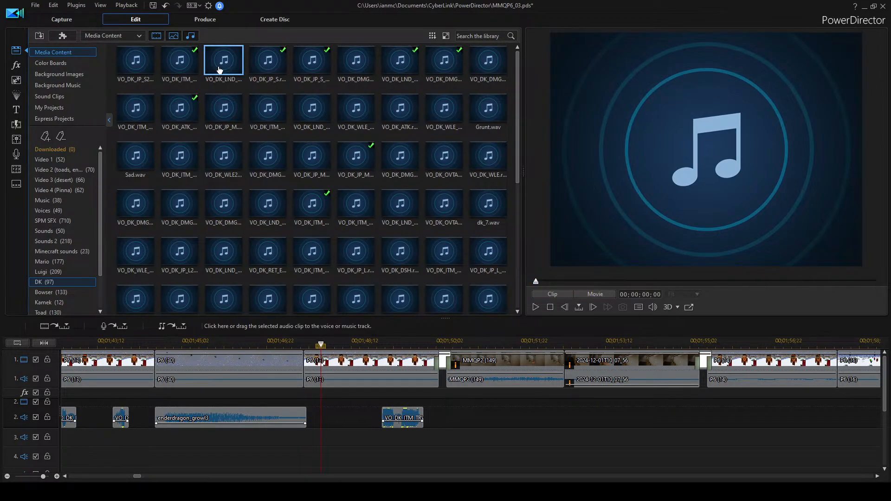
key(space)
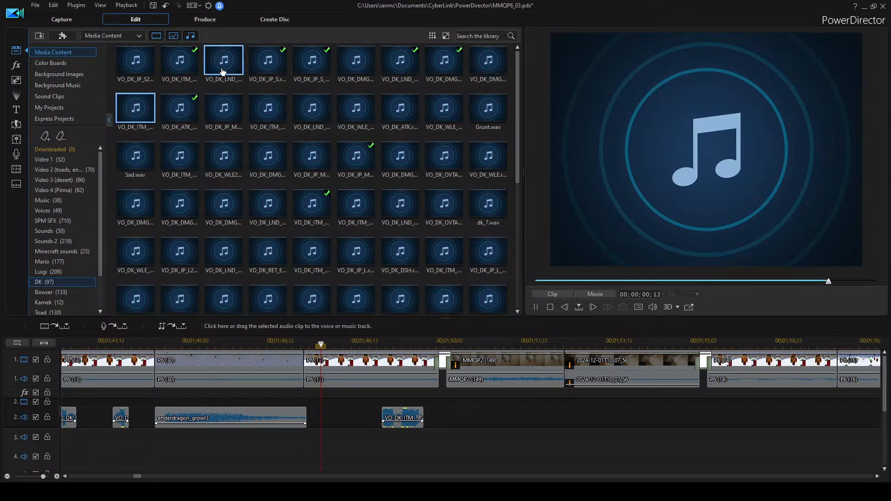
Place the VO_DK_LND clip from the library's first row on audio track 2 at about 00;01;47;28 and play through into the MMQP2 (149) shot.
drag(223, 70, 329, 418)
key(space)
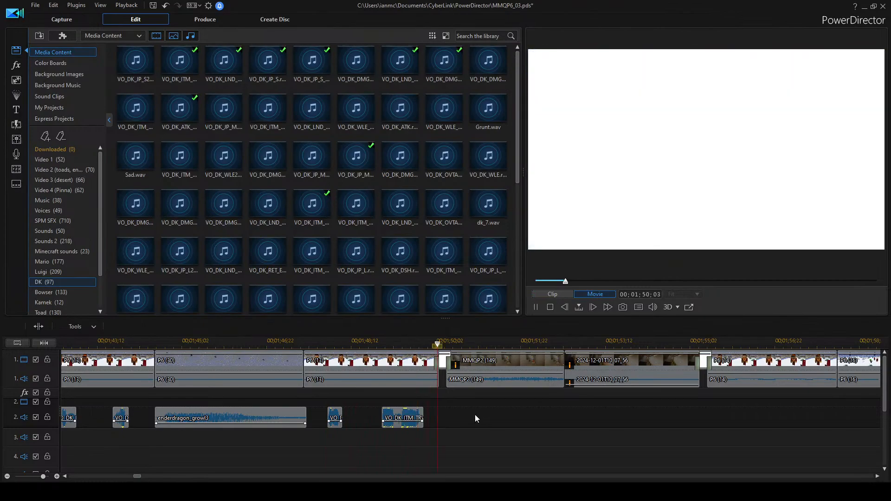
key(space)
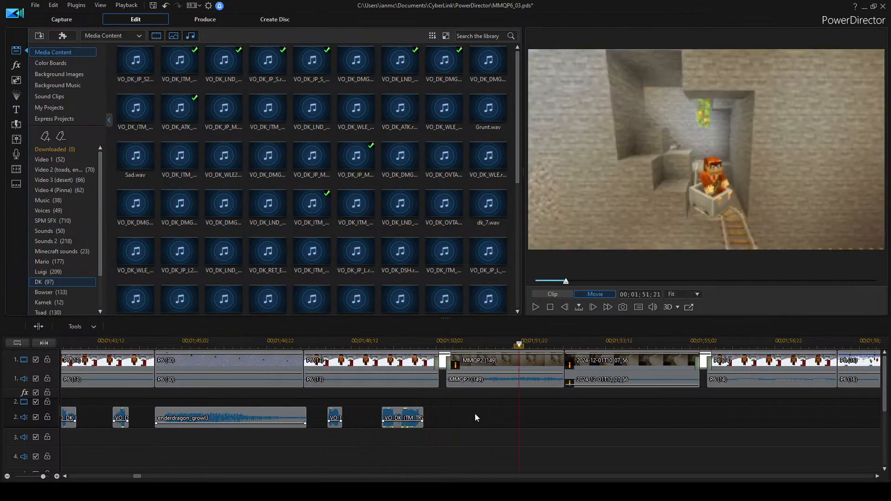
scroll(475, 415, down, 2)
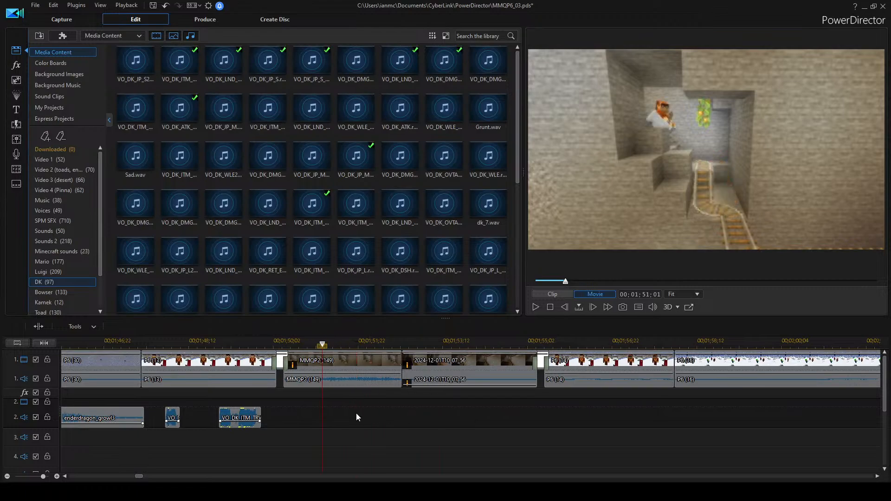
Play back the MMQP2 (149) and 2024-12-01T10_07_56 minecart shots to judge where DK voice clips fit.
key(space)
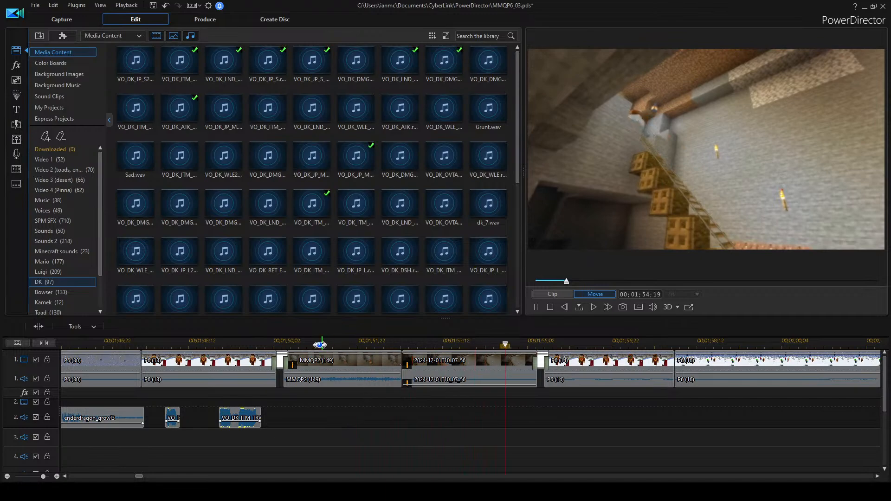
key(space)
scroll(377, 430, down, 1)
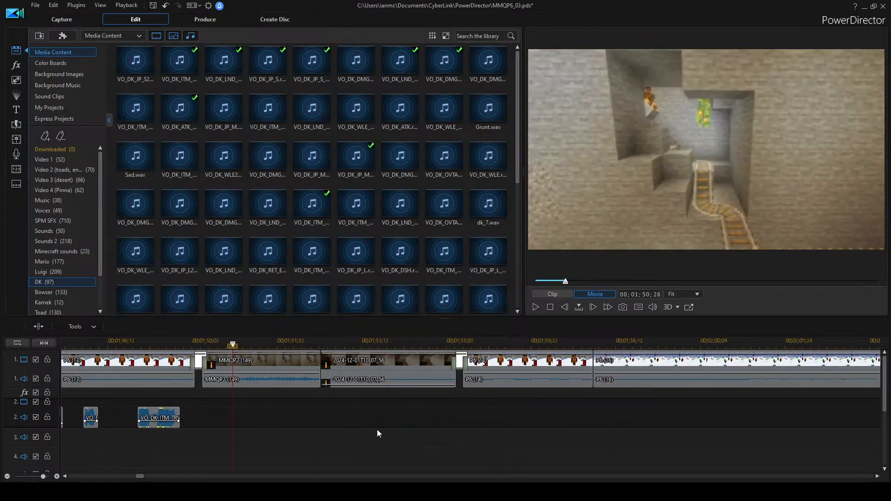
key(space)
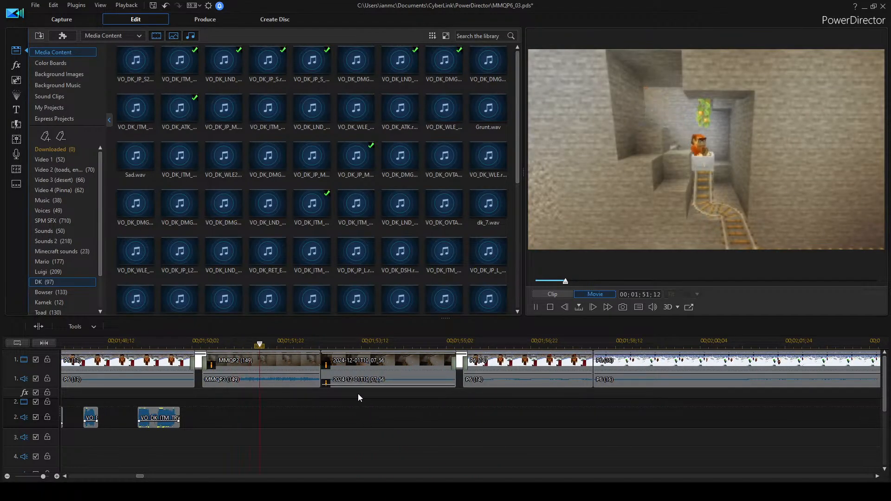
Preview DK voice clips in the library's fifth row to find one for the 2024-12-01T10_07_56 shot.
double_click(371, 125)
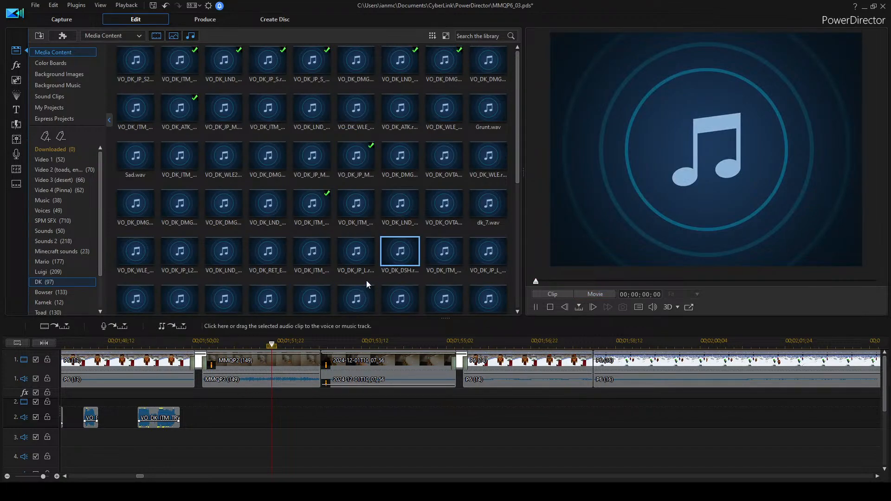
click(434, 251)
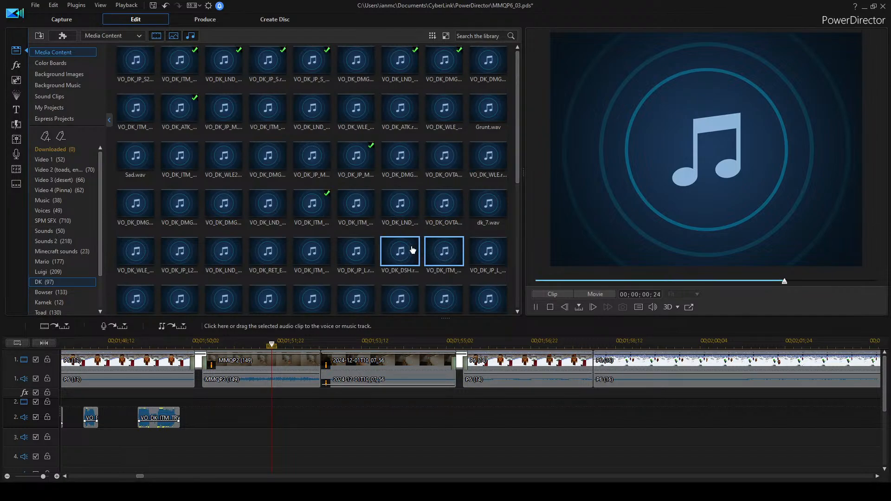
click(357, 254)
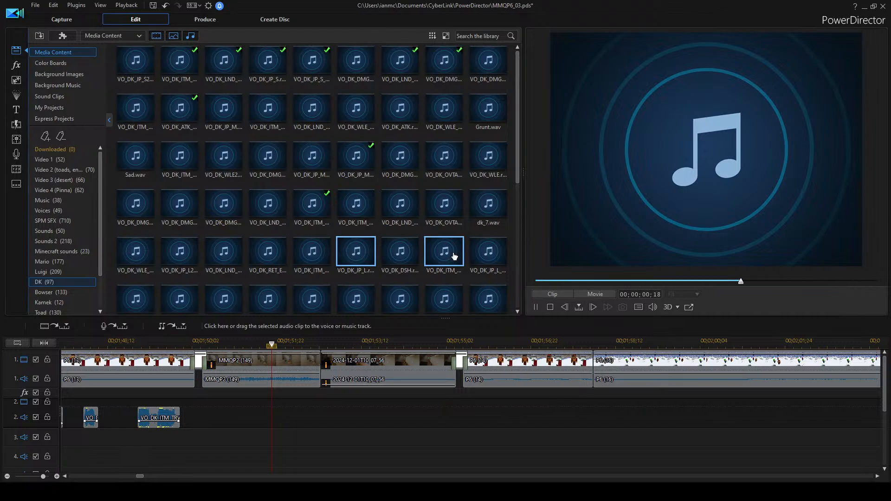
click(311, 253)
click(404, 265)
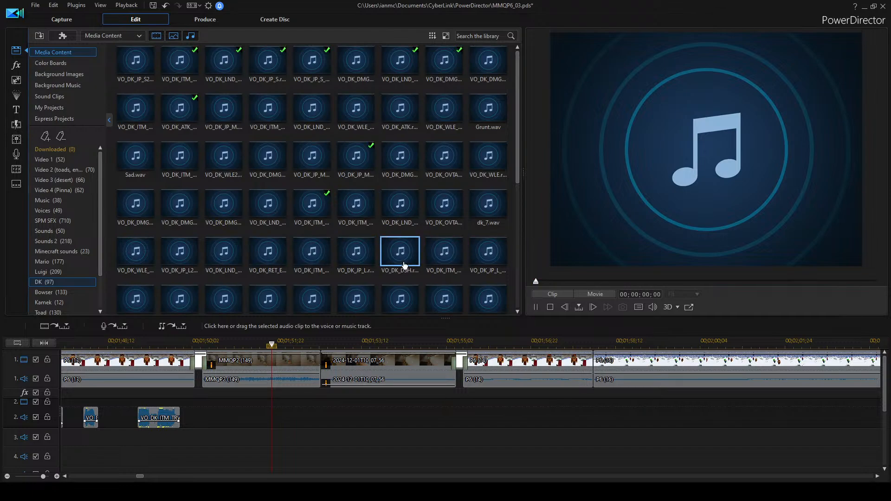
click(448, 259)
Place the VO_DK_ITM_SCES clip on audio track 2 near the start of the 2024-12-01T10_07_56 shot and play it back.
drag(447, 260, 435, 273)
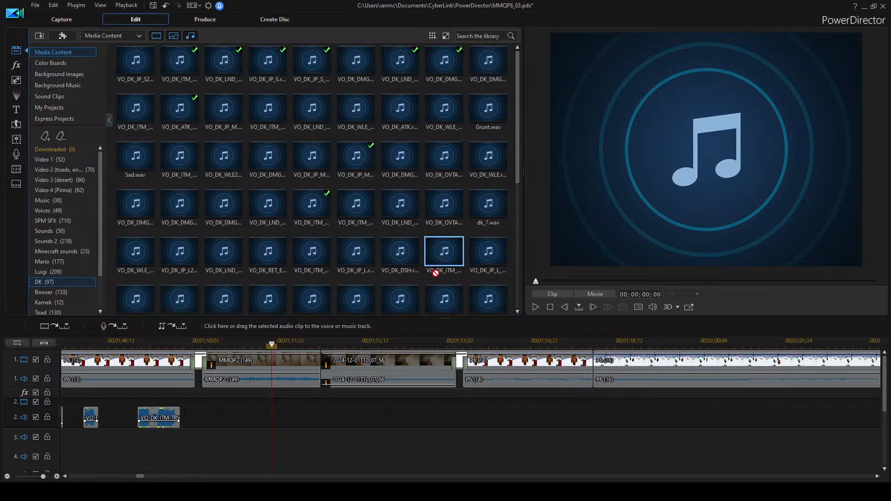
drag(340, 421, 340, 420)
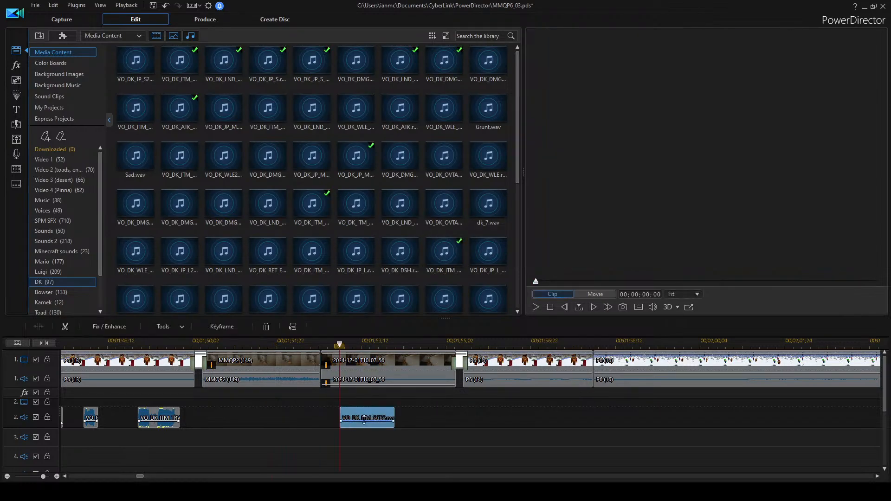
key(space)
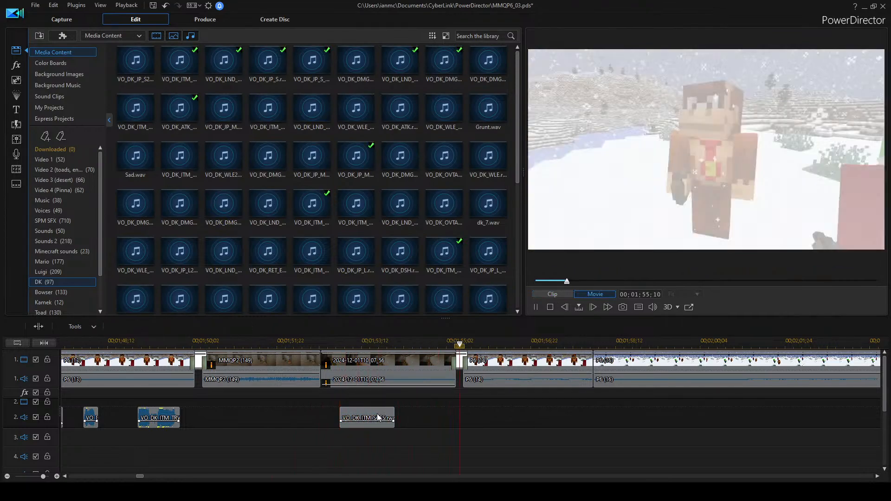
key(space)
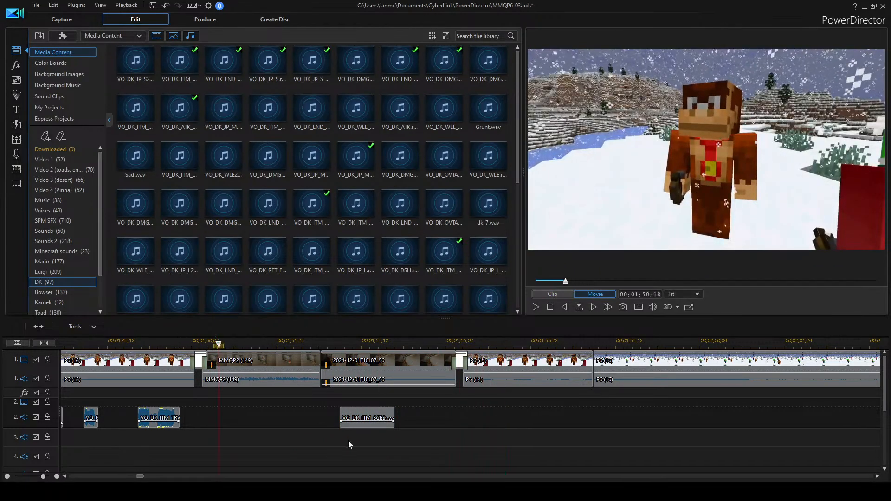
Replay the opening of the MMQP2 (149) shot and preview DK voice clips in the library's second to fourth rows.
key(space)
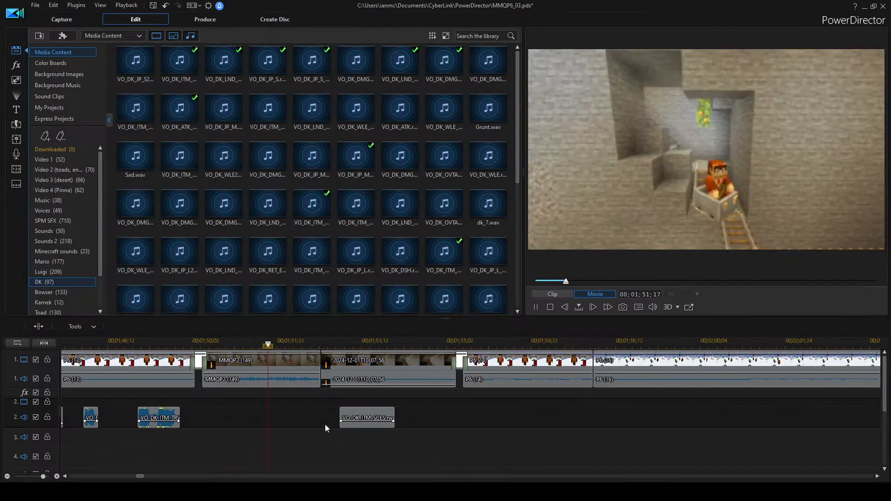
key(space)
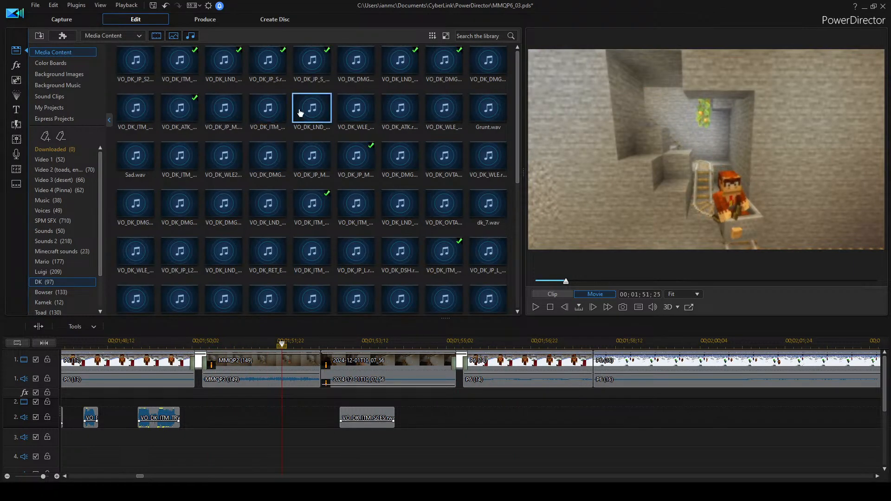
click(300, 113)
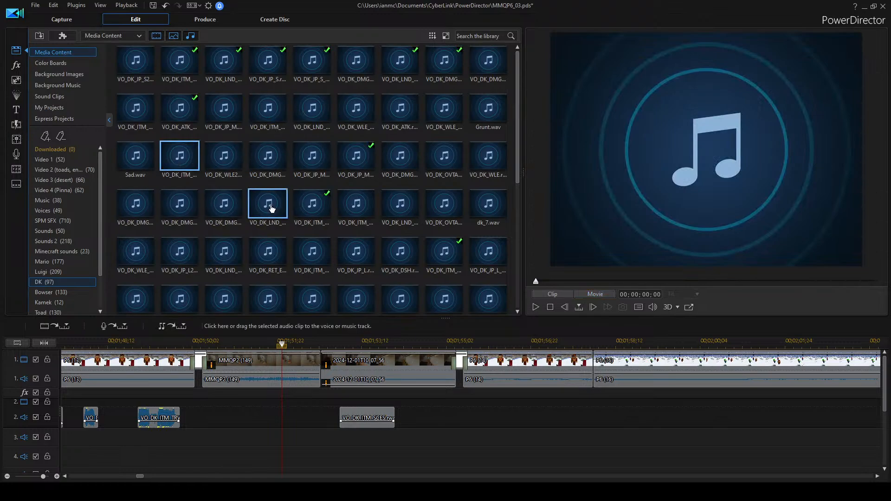
Search the DK library for "itm" and preview the matching voice clips for the MMQP2 (149) shot.
click(481, 37)
text(itm)
key(Return)
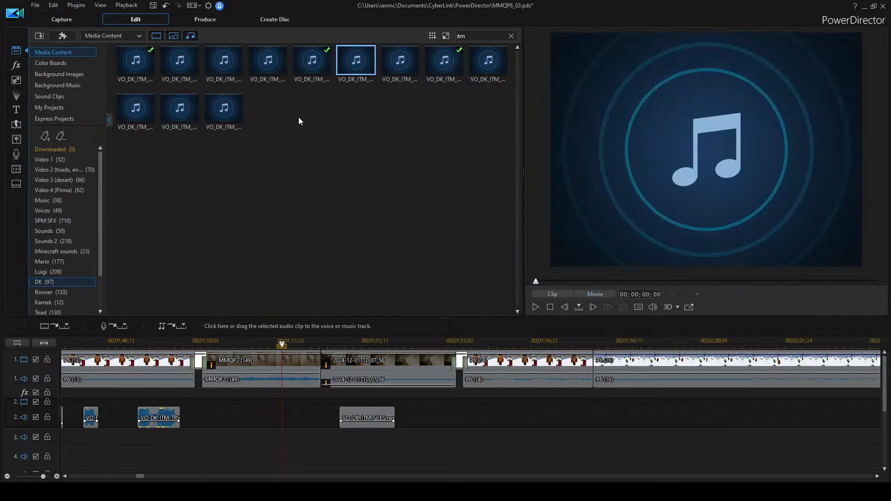
click(302, 61)
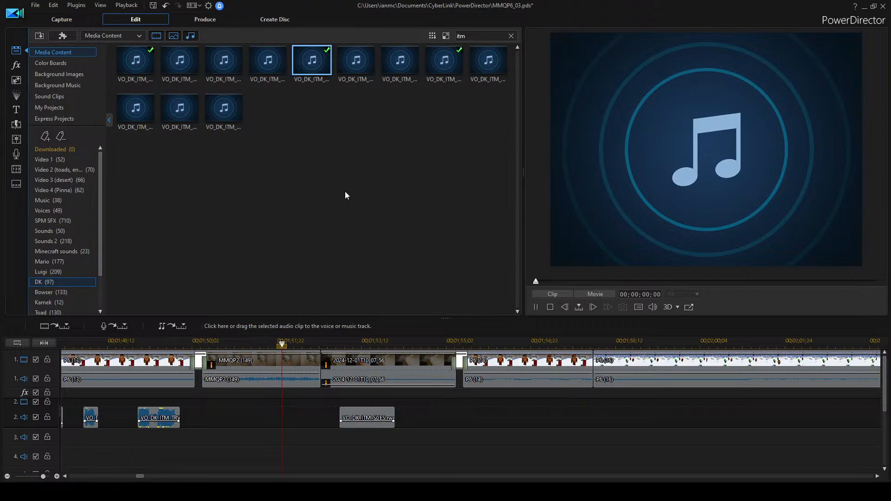
click(262, 68)
key(space)
click(259, 71)
key(space)
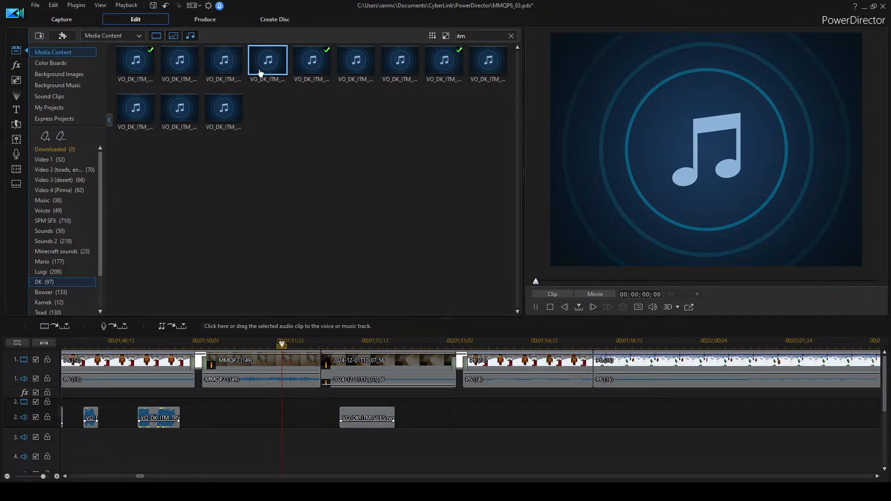
click(224, 66)
Place the fourth VO_DK_ITM clip on audio track 2 near the start of the MMQP2 (149) shot and play through into P6 (14).
click(278, 61)
drag(227, 416, 235, 416)
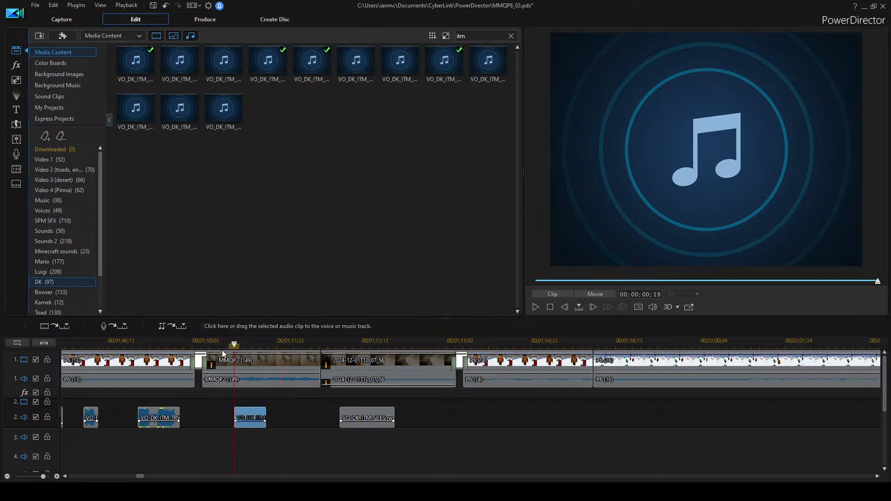
click(229, 361)
click(322, 407)
key(space)
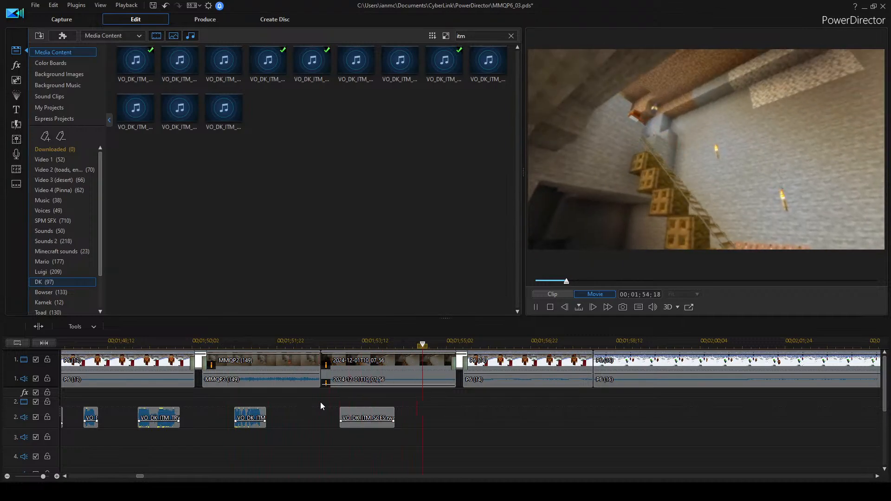
key(space)
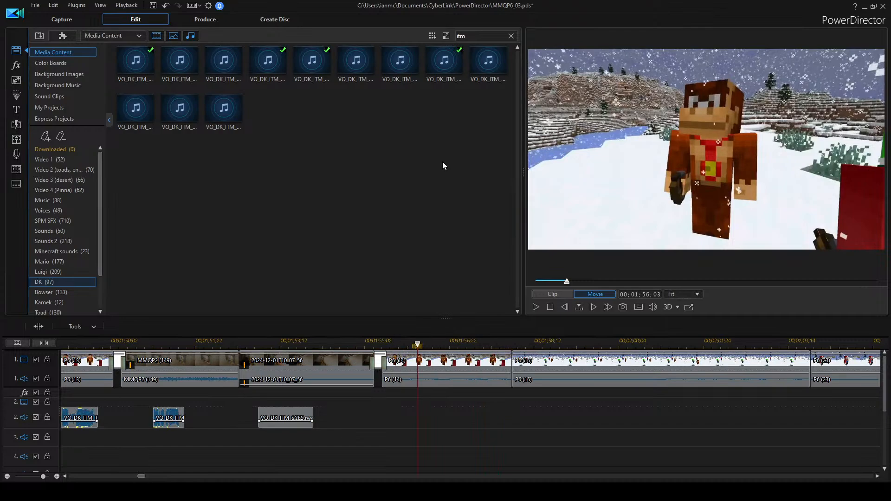
Clear the library search and preview DK voice clips in the lower rows to find one for the P6 (14) shot.
click(511, 35)
double_click(354, 241)
scroll(392, 204, down, 3)
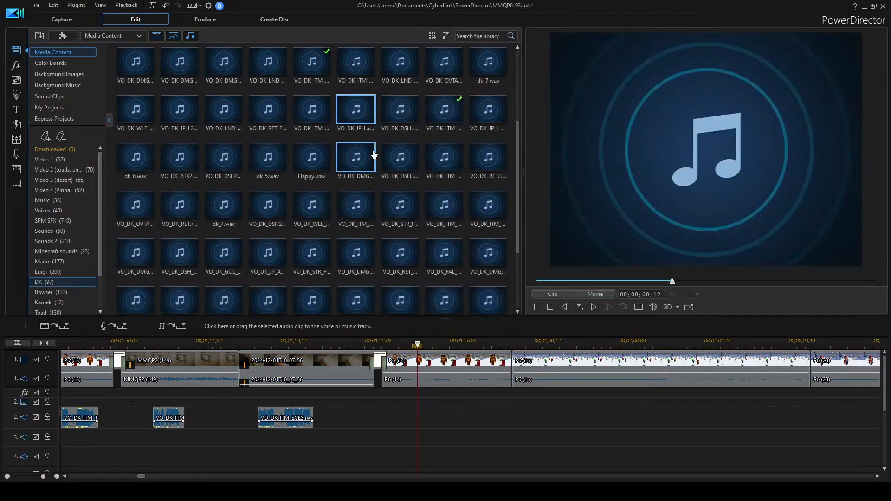
double_click(223, 158)
double_click(269, 222)
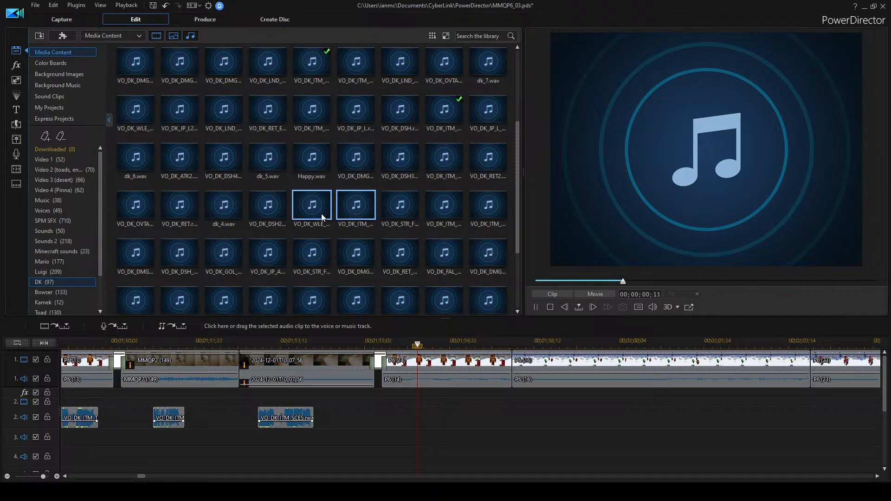
double_click(408, 206)
double_click(447, 206)
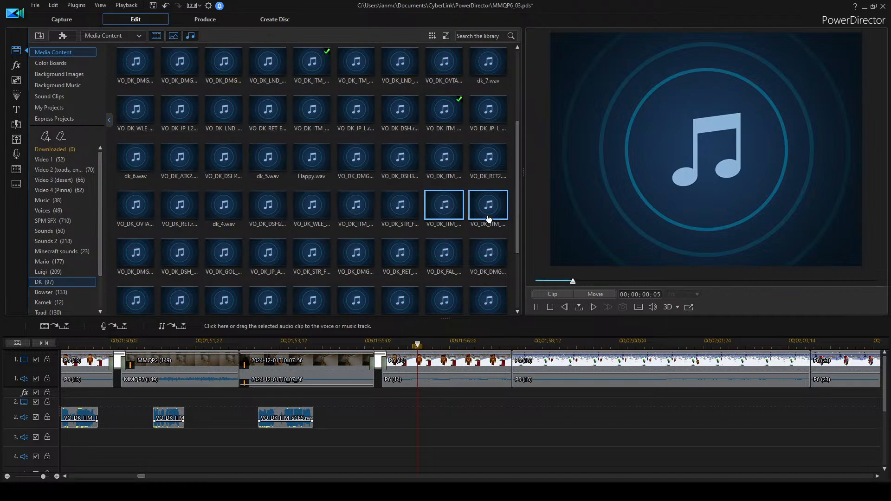
double_click(488, 218)
scroll(337, 164, down, 3)
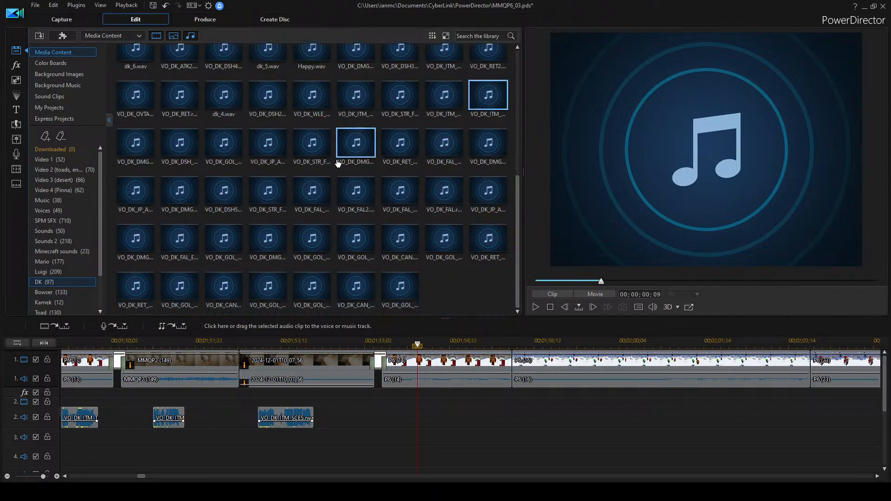
click(303, 149)
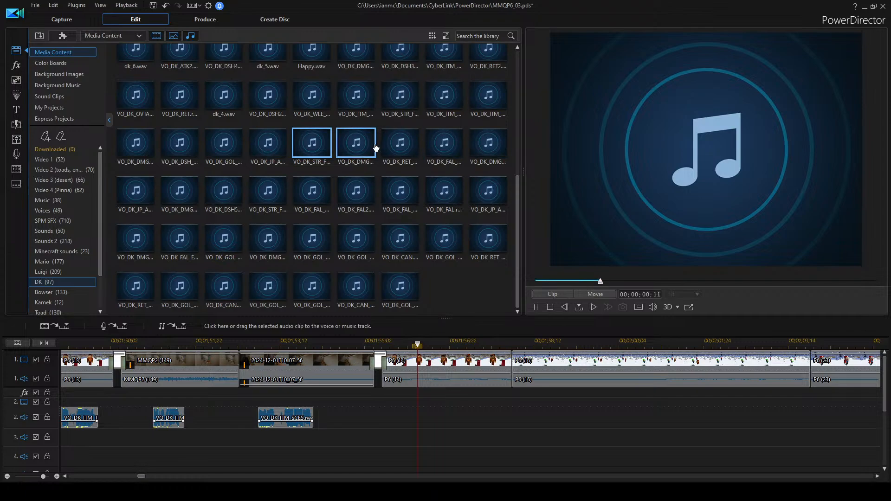
click(137, 197)
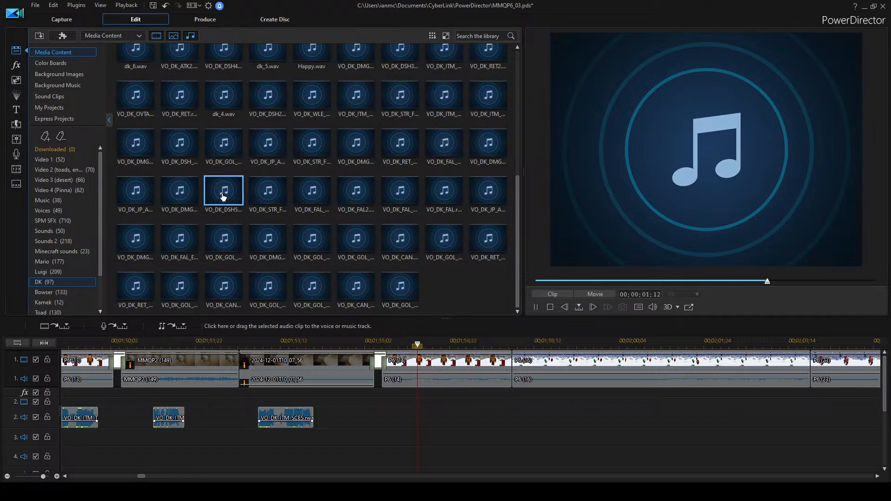
Place the VO_DK_DSH5 clip on audio track 2 near the start of the P6 (14) shot and play through into P6 (16).
drag(402, 314, 392, 416)
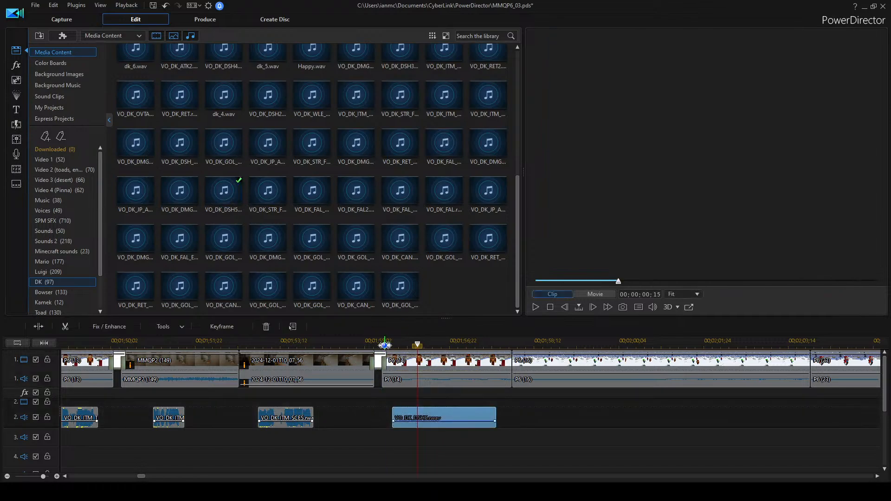
click(384, 343)
click(557, 434)
key(space)
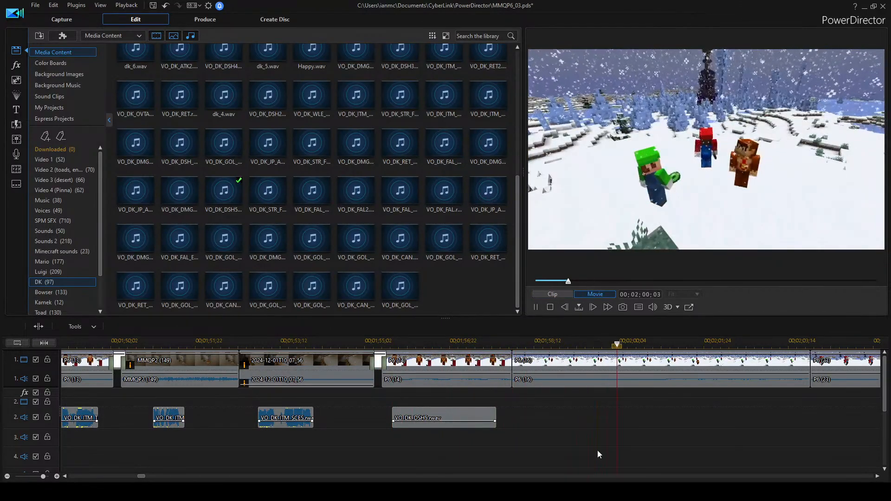
key(space)
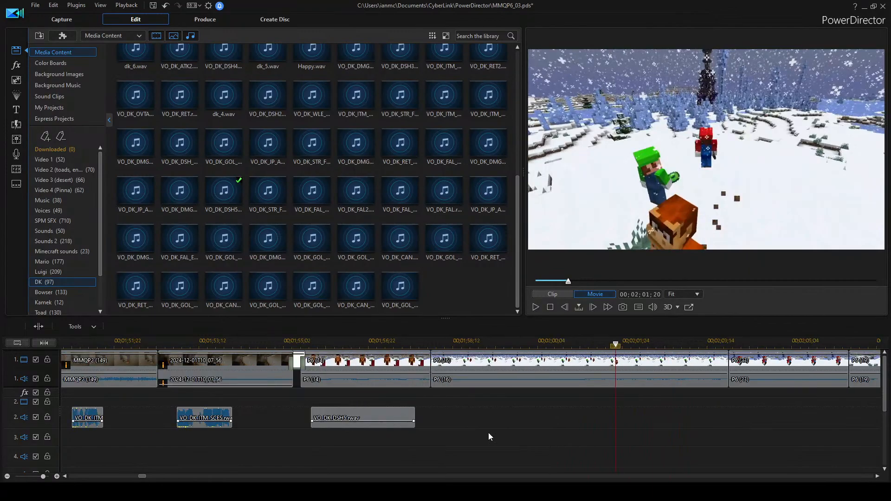
Move the VO_DK_DSH5 clip to about 00;02;01;20 under the P6 (16) shot and replay the opening of P6 (14).
drag(342, 413, 650, 412)
click(313, 360)
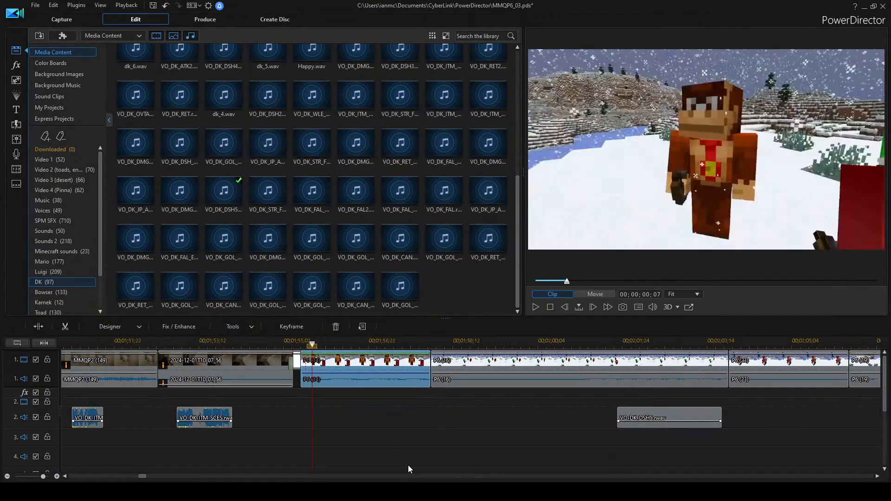
click(408, 465)
key(space)
key(space)
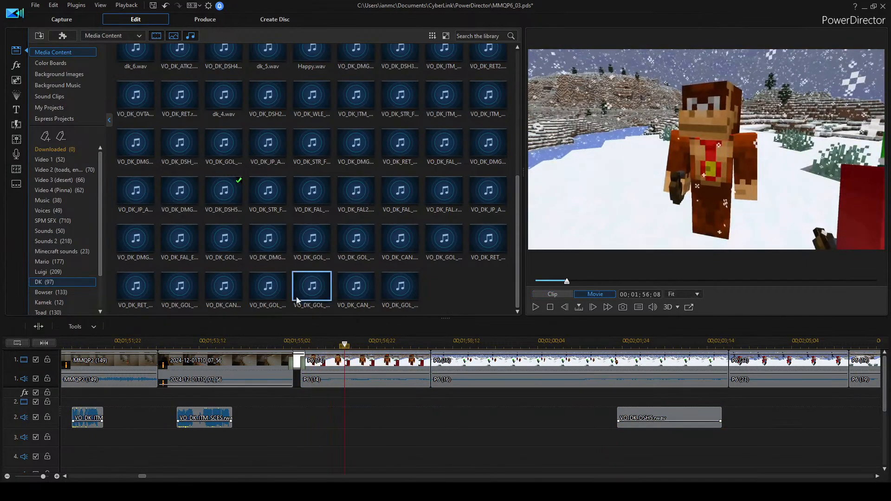
Search the DK clips for "dsh" and preview the matching voice clips, including VO_DK_DSH4, VO_DK_DSH3 and VO_DK_DSH2.
double_click(352, 107)
scroll(411, 199, up, 3)
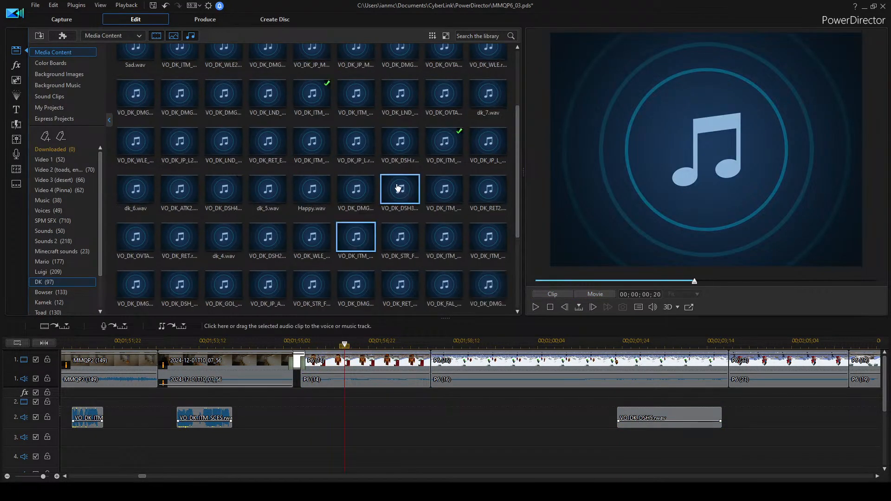
double_click(398, 188)
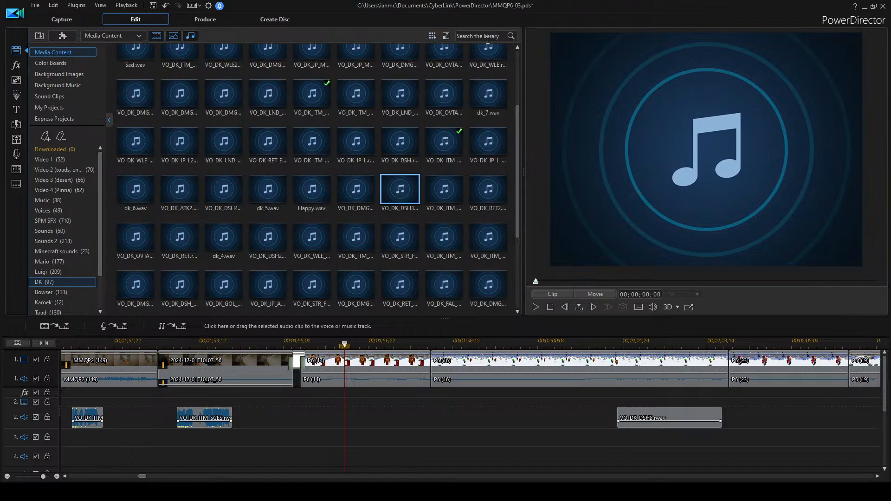
text(h)
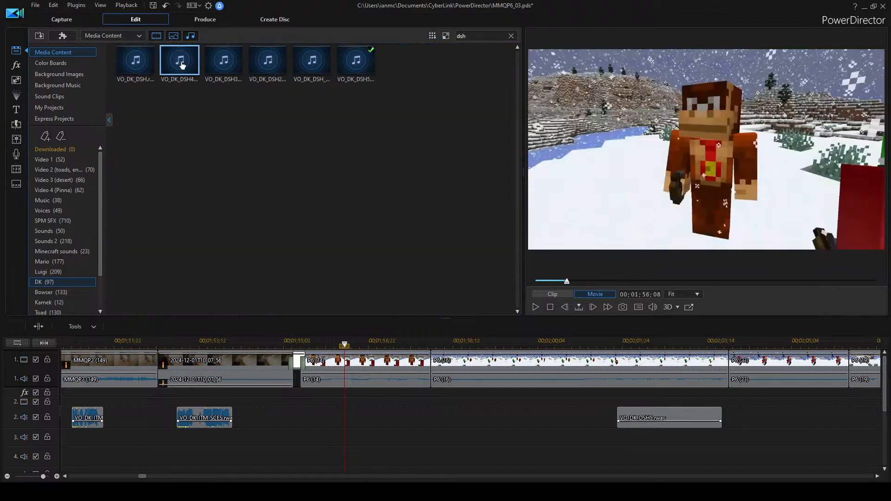
double_click(188, 69)
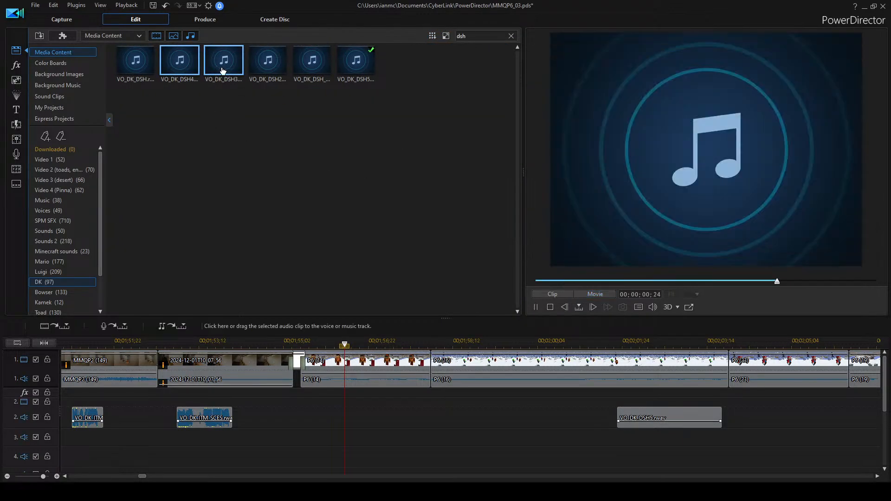
click(268, 59)
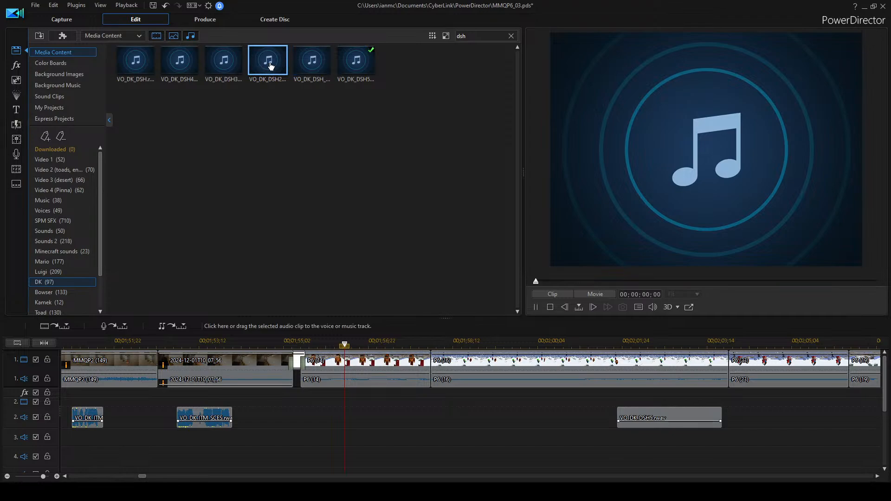
Place the VO_DK_DSH2 clip on audio track 2 at about 00;01;55;27 under the P6 (14) shot.
drag(272, 63, 327, 415)
click(303, 361)
Preview the VO_DK_DSH3, VO_DK_DSH4 and VO_DK_DSH clips as alternatives for the P6 (14) shot.
click(229, 69)
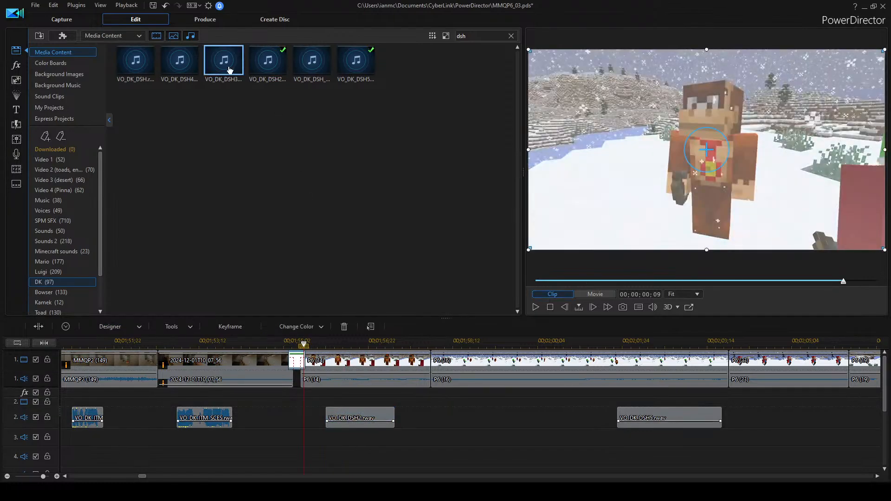
click(176, 63)
ctrl+click(145, 65)
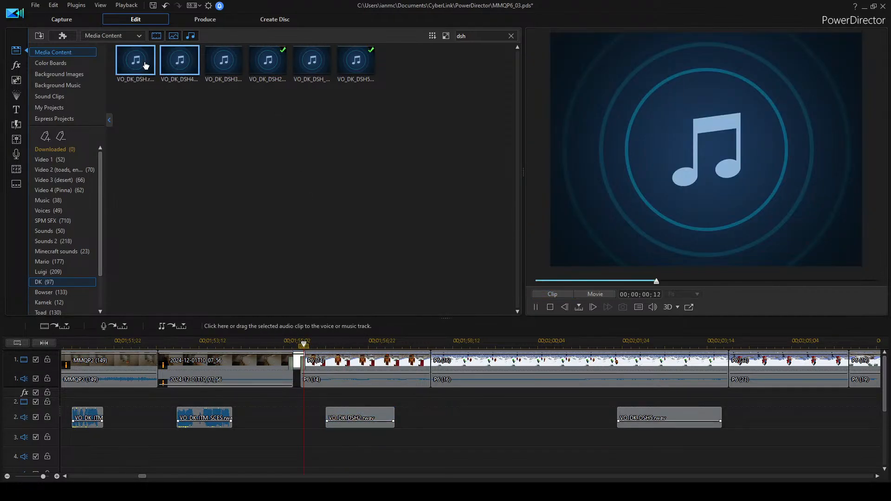
click(221, 59)
click(146, 70)
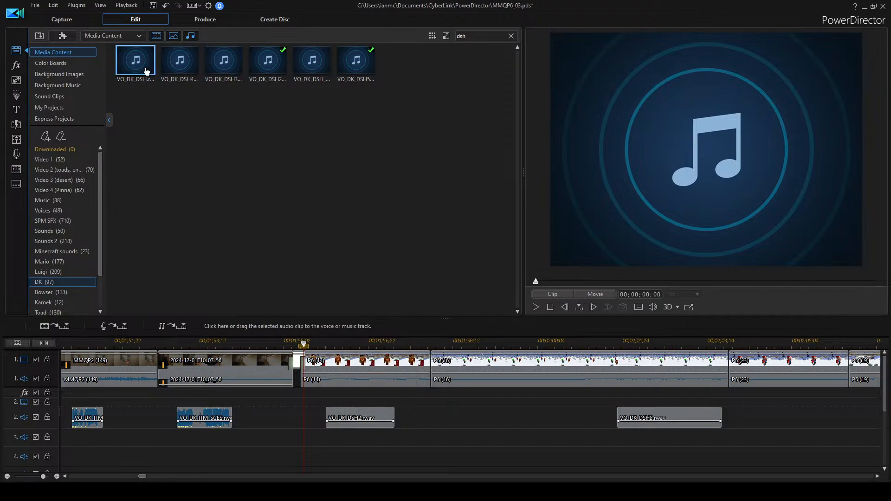
Replace the VO_DK_DSH2 clip with VO_DK_DSH on audio track 3 at about 00;01;55;27 and play through P6 (14).
drag(138, 68, 323, 442)
click(356, 414)
key(Delete)
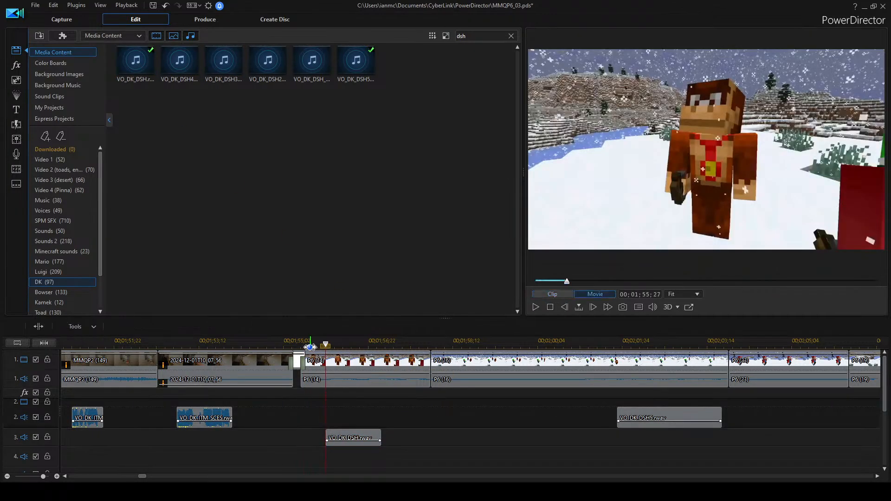
key(space)
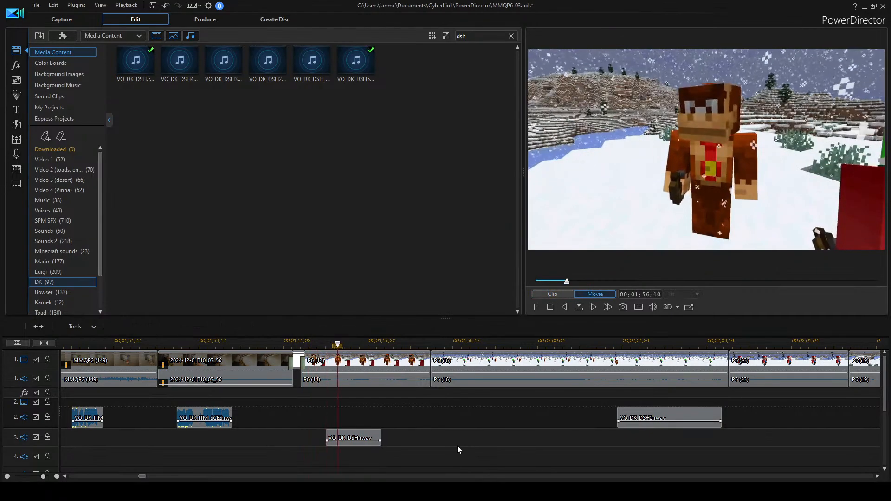
key(space)
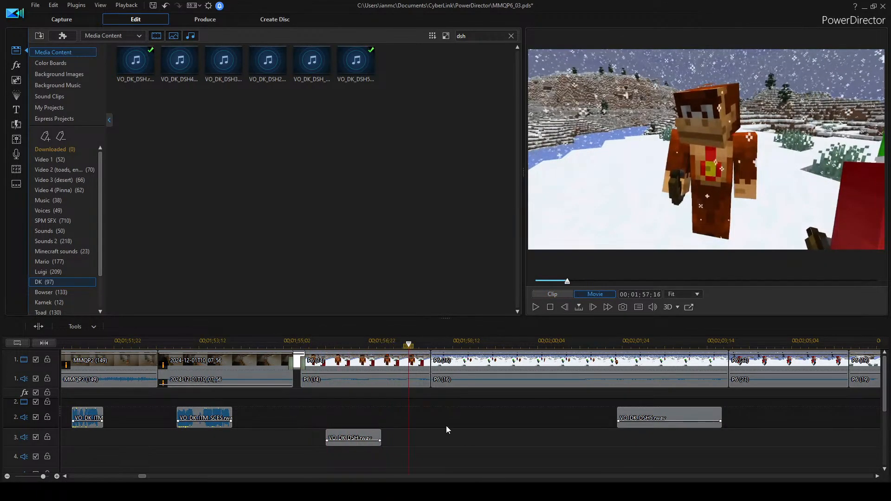
Trim the end of the P6 (14) shot to about 00;01;57;18, close the gap and play through into P6 (16).
click(417, 366)
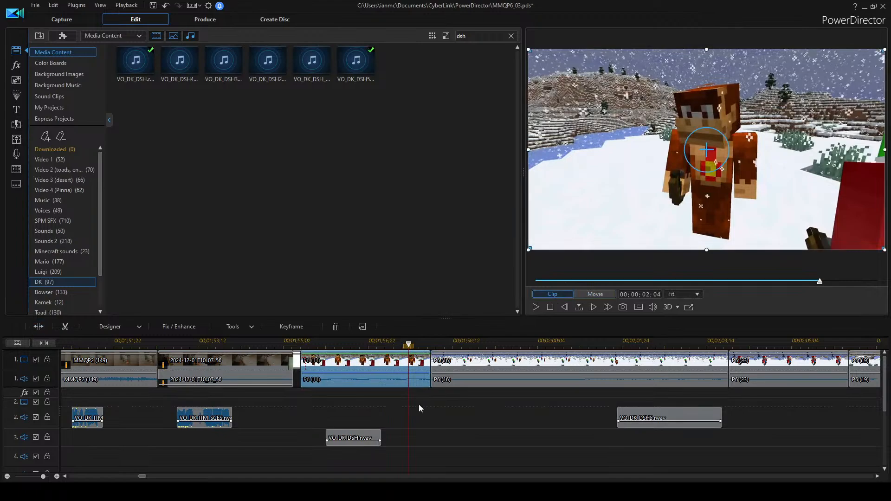
drag(430, 366, 411, 366)
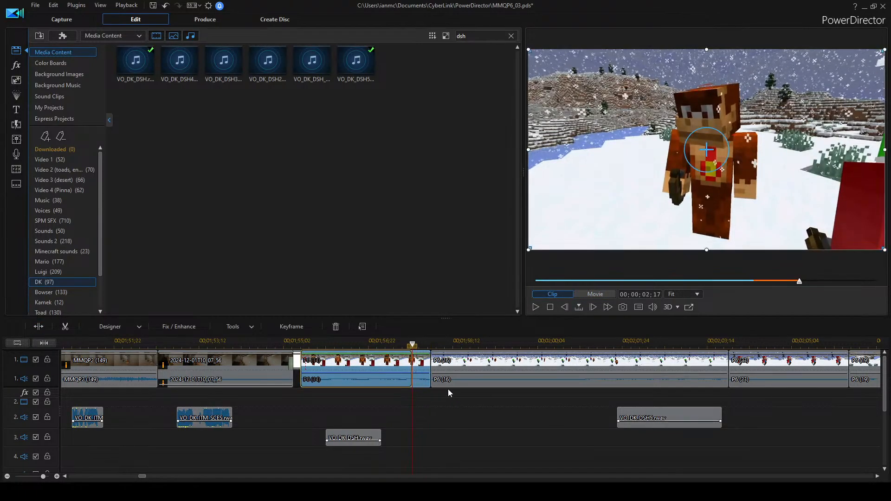
click(361, 345)
click(487, 410)
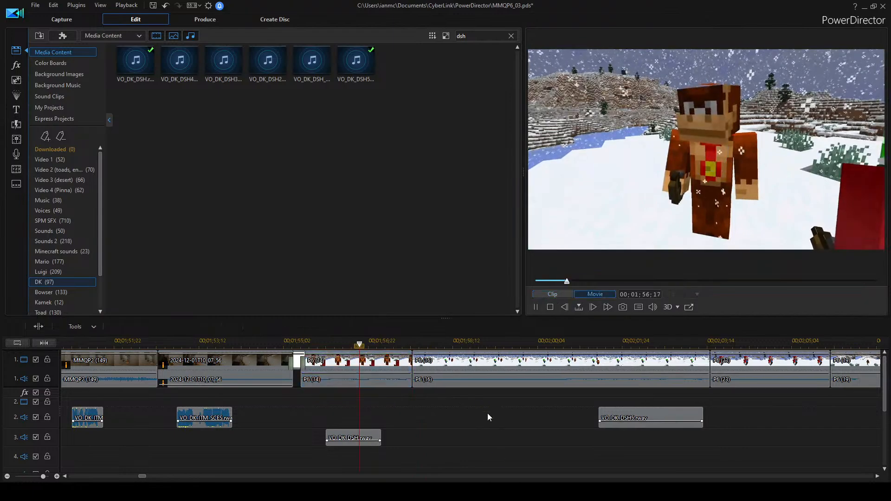
key(space)
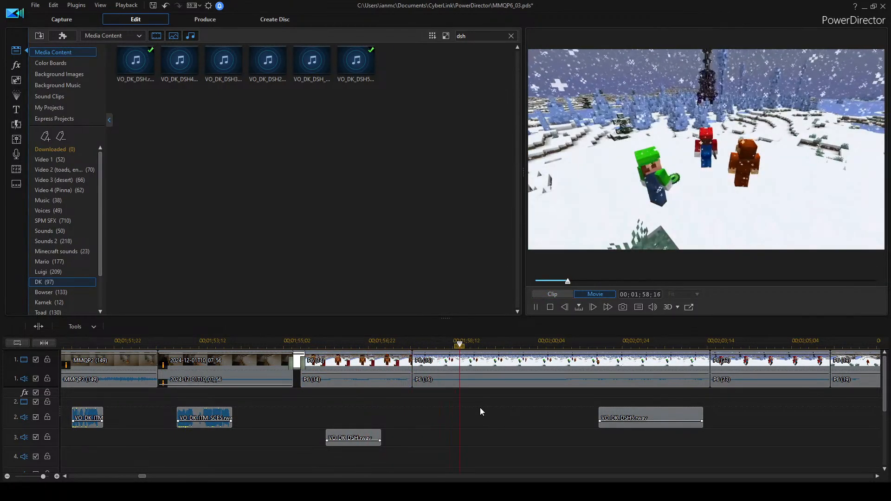
key(space)
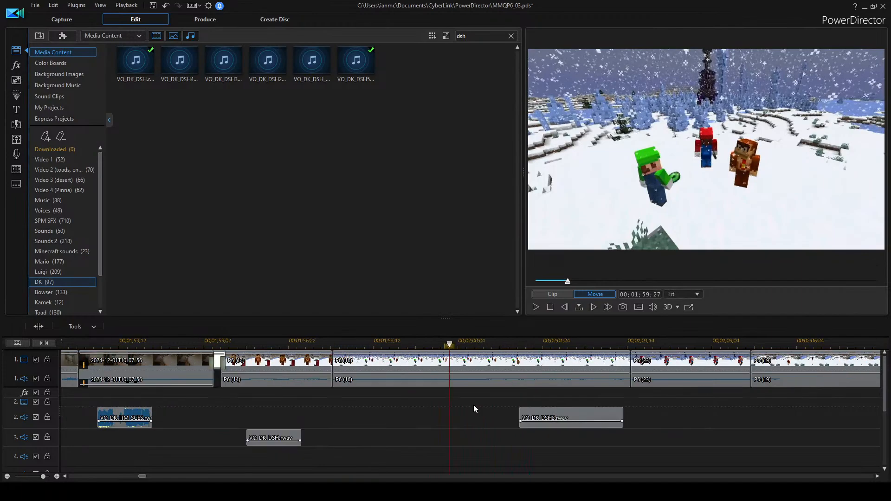
Clear the library search and preview DK voice clips in the second to fourth rows for the P6 (16) shot.
click(511, 36)
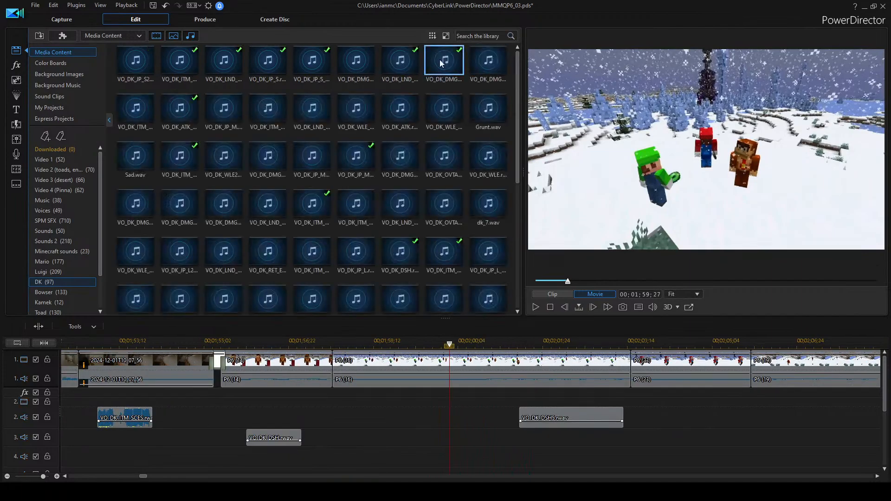
click(327, 114)
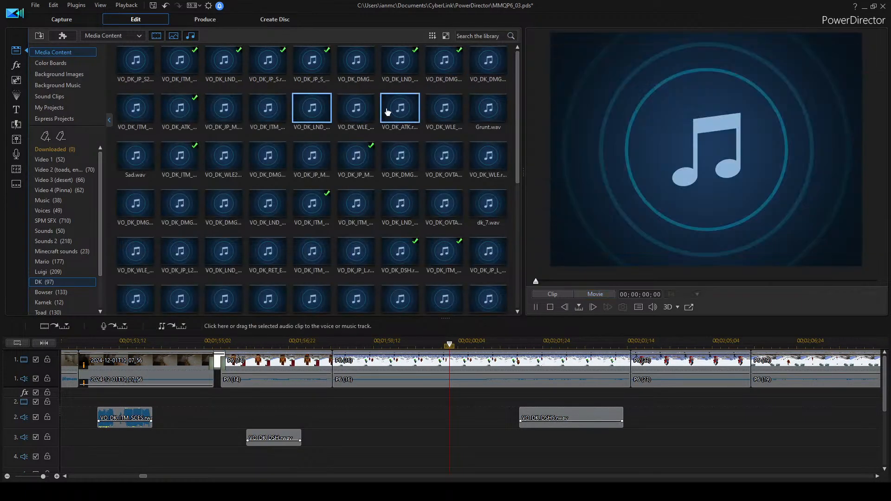
key(space)
click(365, 114)
key(space)
click(404, 114)
key(space)
click(440, 112)
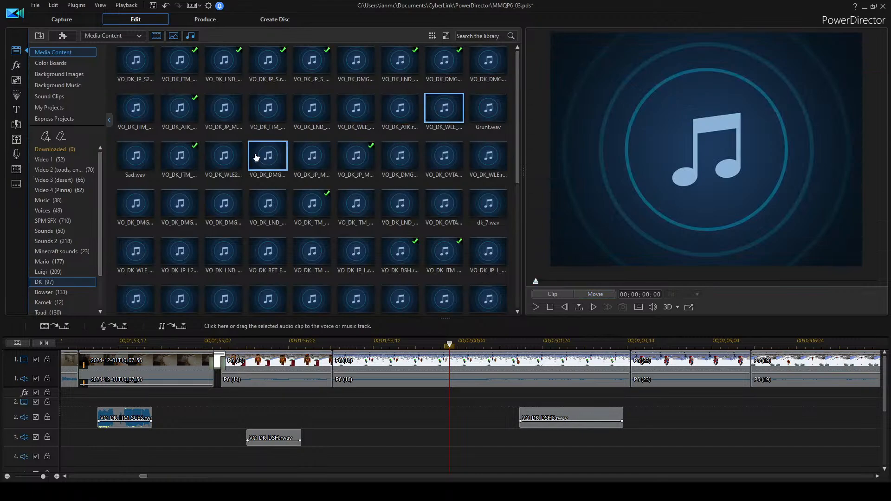
key(space)
click(253, 157)
key(space)
click(314, 155)
key(space)
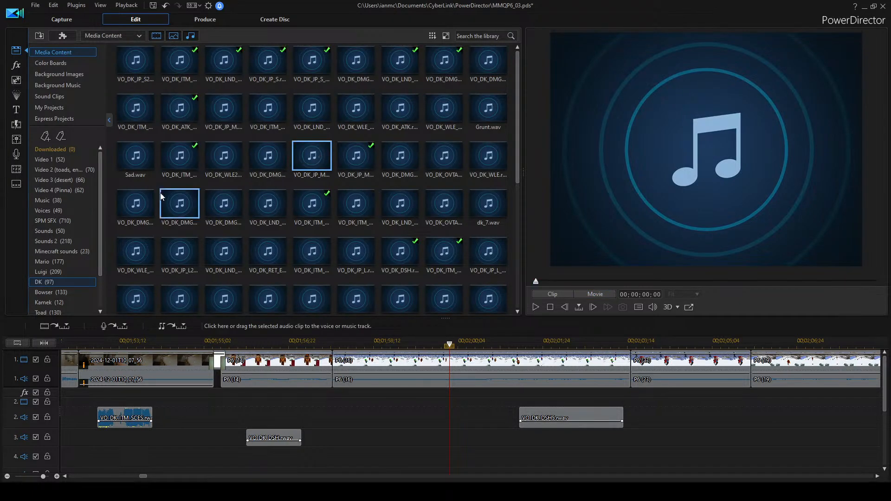
click(175, 208)
key(space)
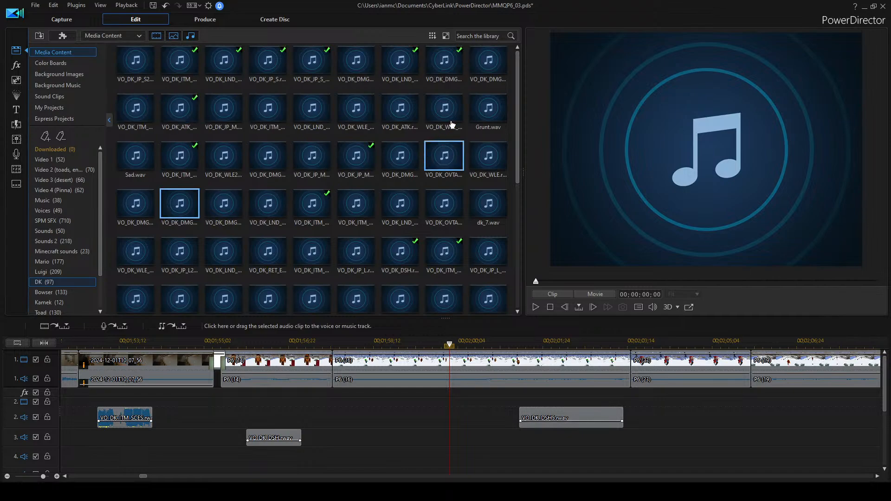
Preview more DK voice clips in the first two library rows, including VO_DK_JP_S2, for the P6 (16) shot.
click(132, 108)
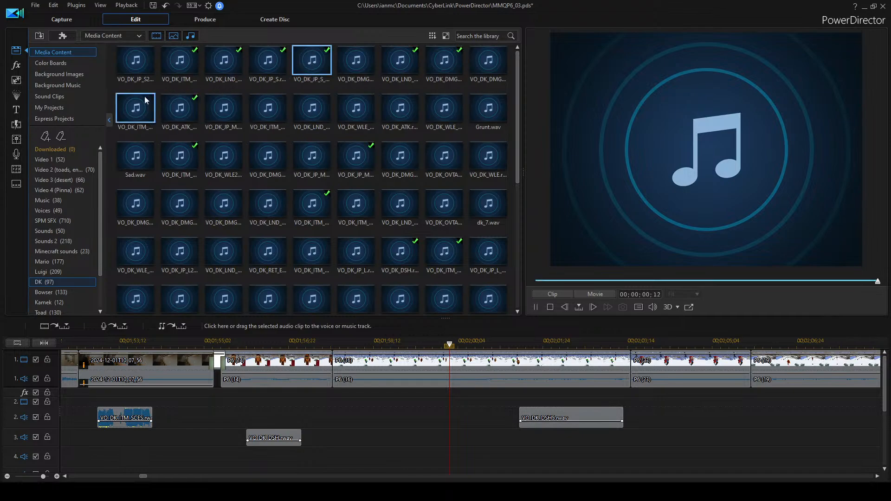
key(space)
click(135, 65)
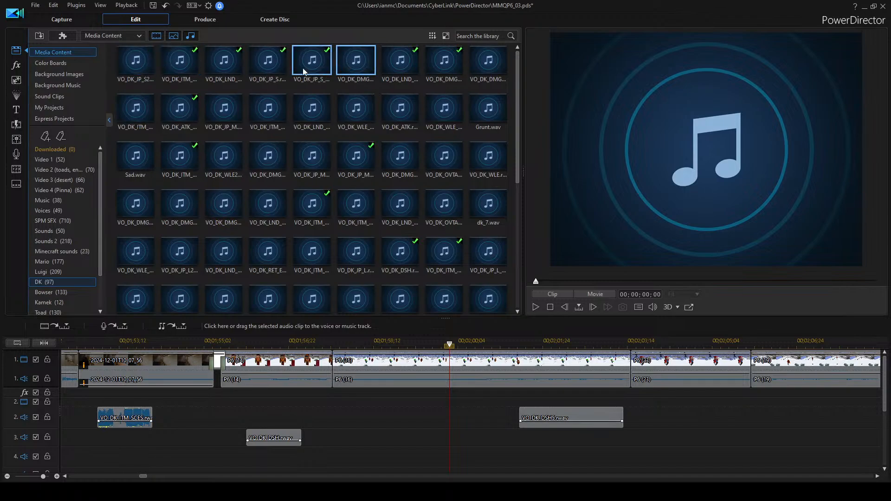
key(space)
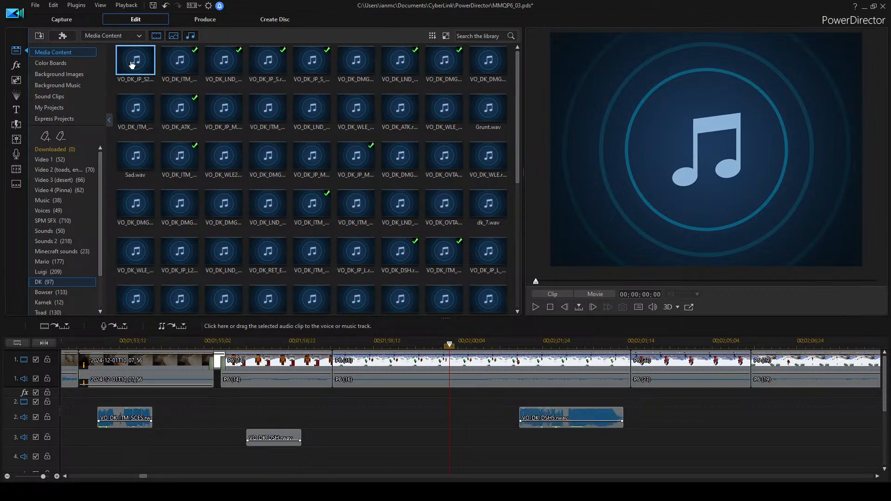
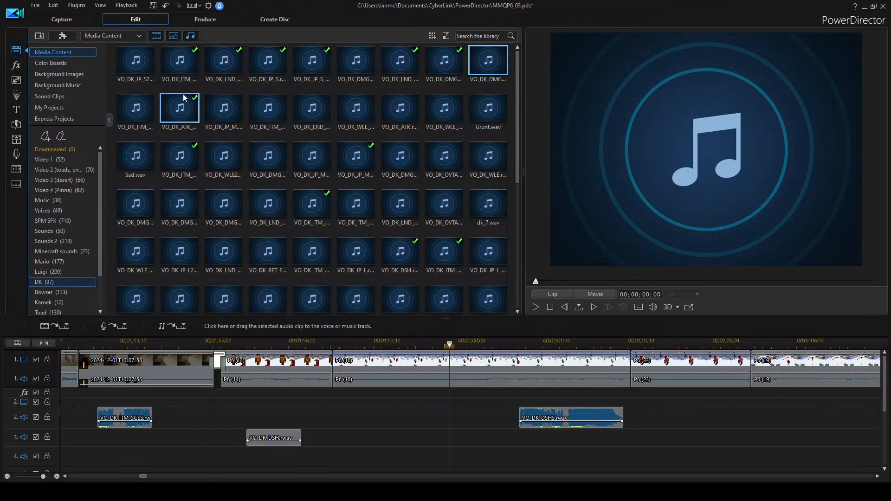
click(153, 109)
key(space)
click(133, 67)
key(space)
Place the VO_DK_JP_S2 clip on audio track 2 at about 00;01;59;25 under P6 (16) and play that part.
drag(134, 62, 494, 382)
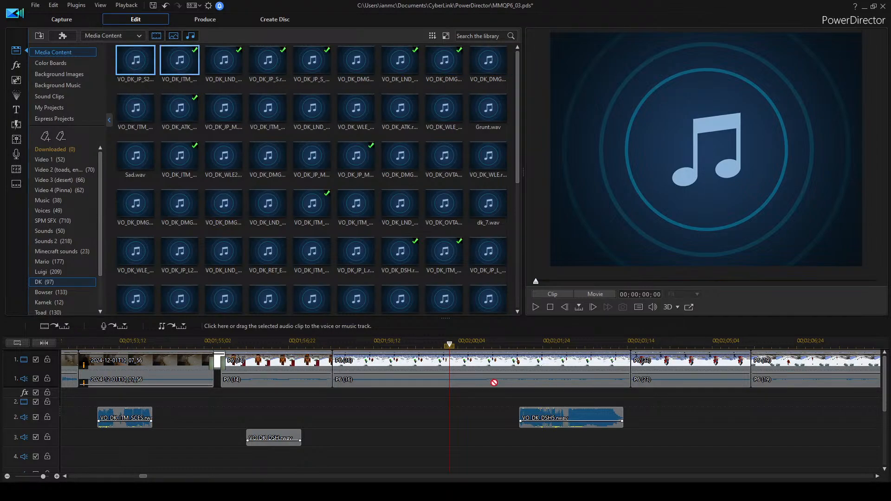
click(419, 347)
key(space)
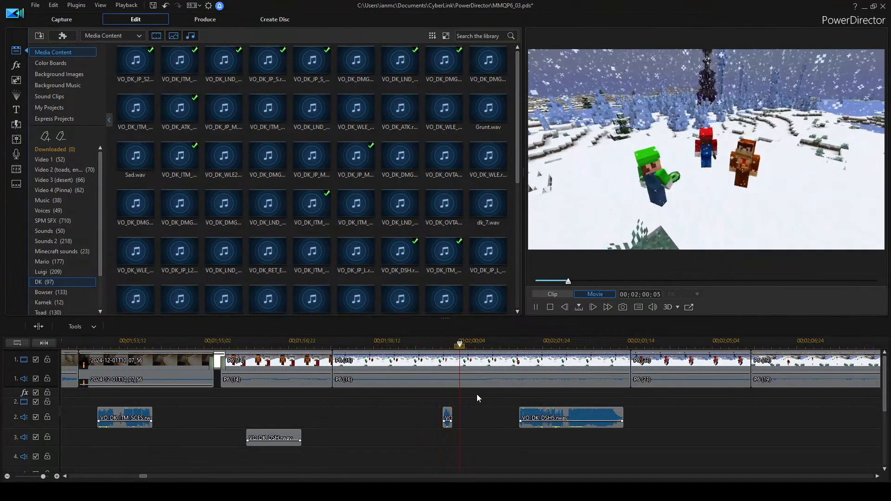
Swap the two DSH clips so VO_DK_DSH5 sits under P6 (14) on audio track 2, and extend P6 (14) to about 00;00;02;14.
drag(560, 418, 532, 421)
click(322, 365)
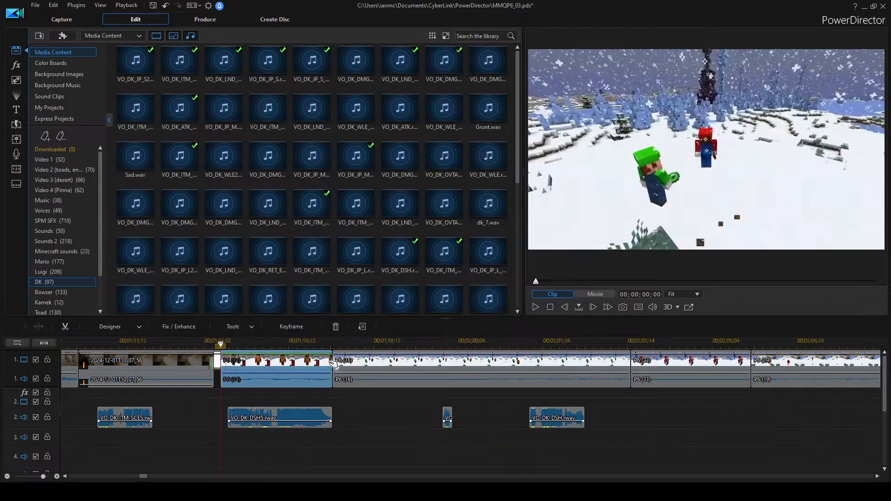
drag(332, 365, 371, 365)
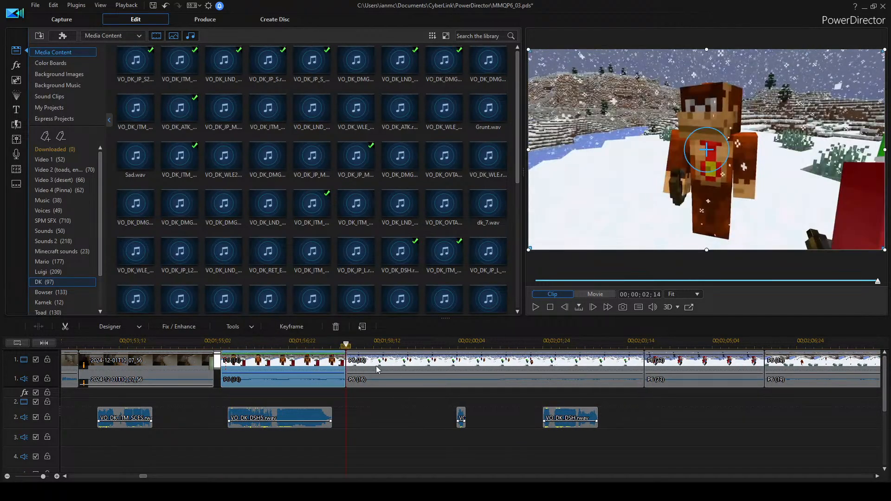
click(378, 369)
key(space)
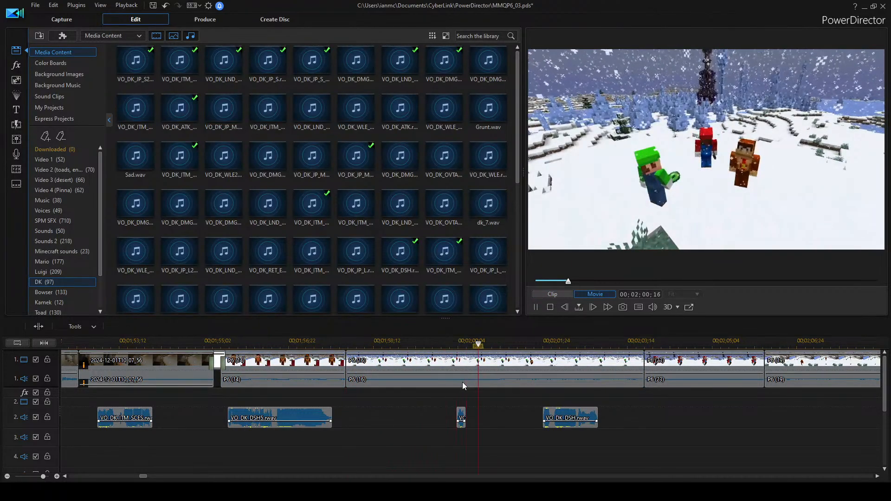
key(space)
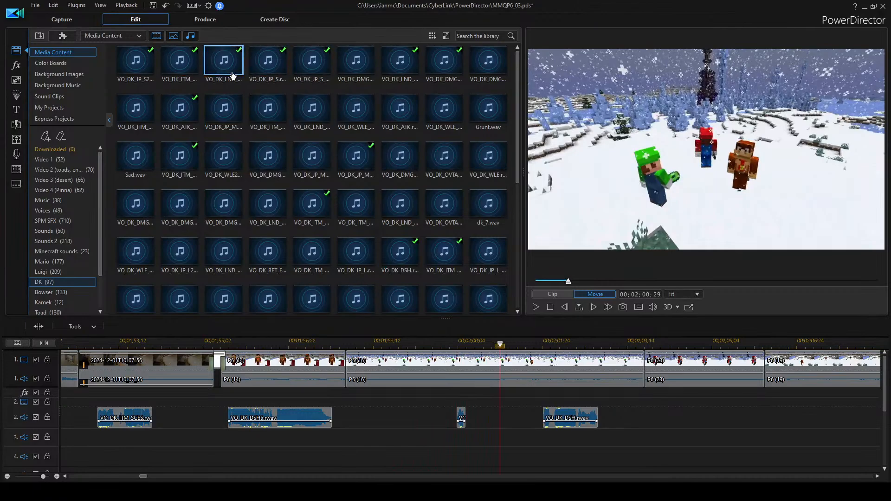
Place the fifth first-row clip, VO_DK_JP_S_, on audio track 3 at about 00;02;00;00 and move VO_DK_JP_S2 to about 00;01;58;25.
click(266, 62)
click(302, 60)
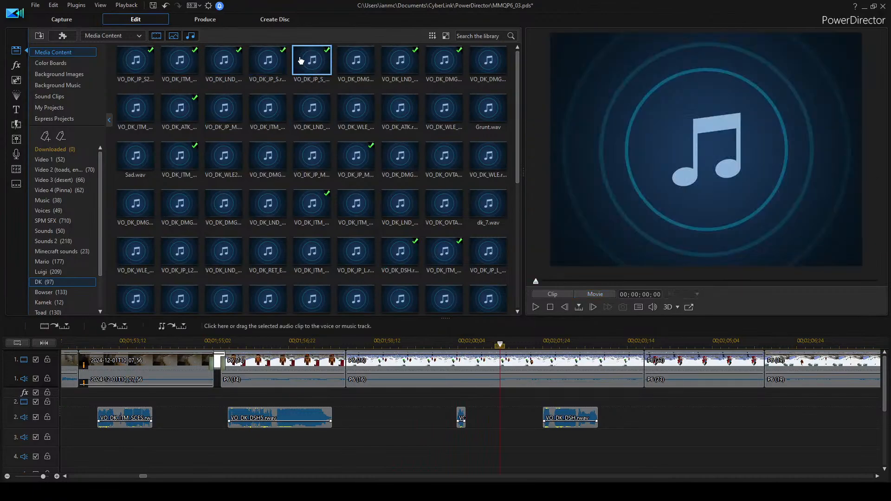
drag(302, 60, 398, 411)
key(space)
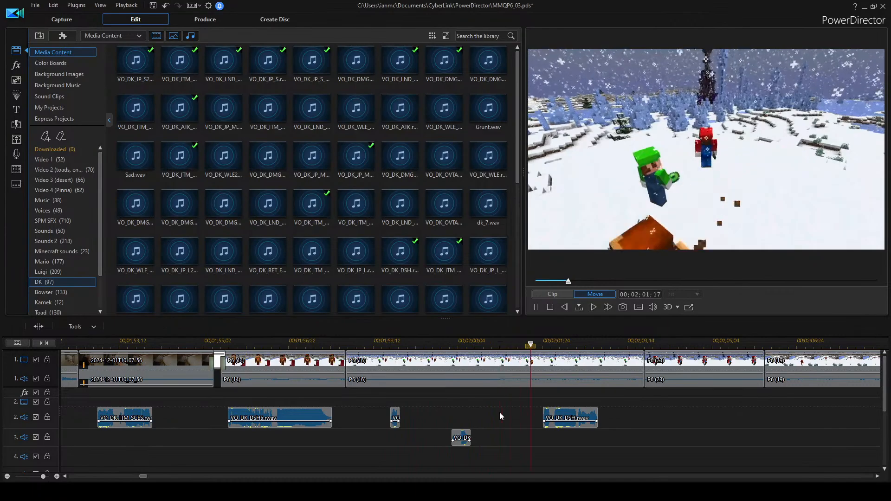
Move the VO_DK_DSH clip on audio track 2 to about 00;02;01;05 and play the end of P6 (16).
key(space)
drag(559, 417, 526, 418)
click(568, 426)
key(space)
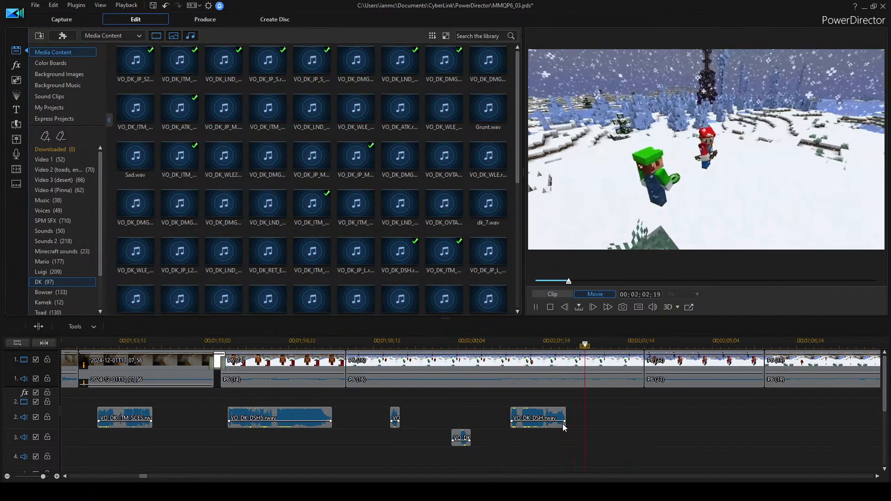
key(space)
scroll(562, 424, down, 5)
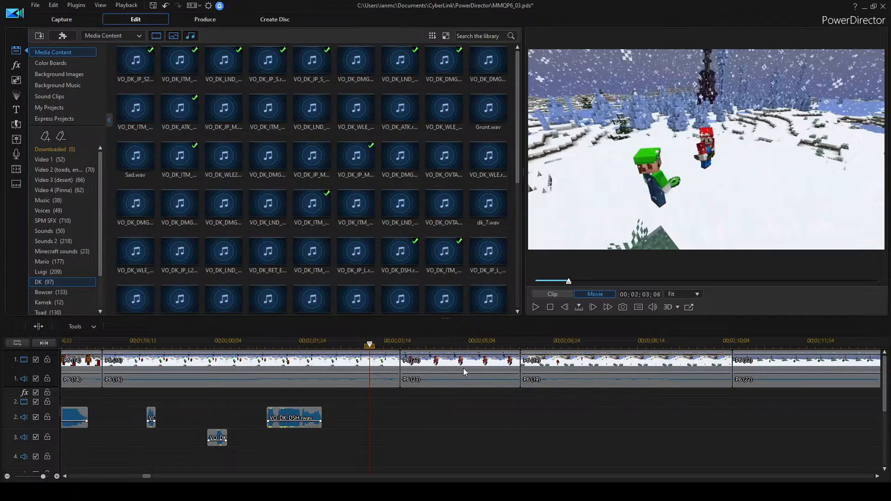
Look over the audio and music tracks before and after P6 (16), up to the shots following P6 (179).
scroll(463, 372, down, 1)
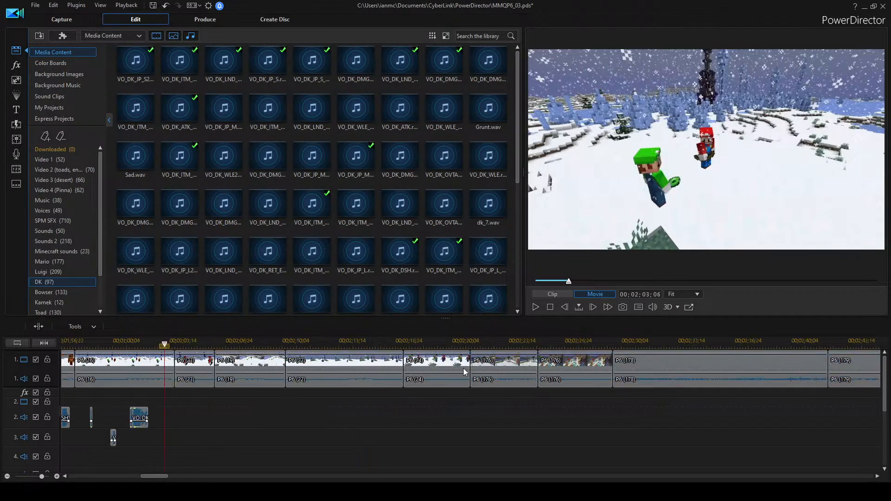
scroll(303, 439, left, 2)
scroll(304, 439, down, 3)
scroll(358, 411, up, 3)
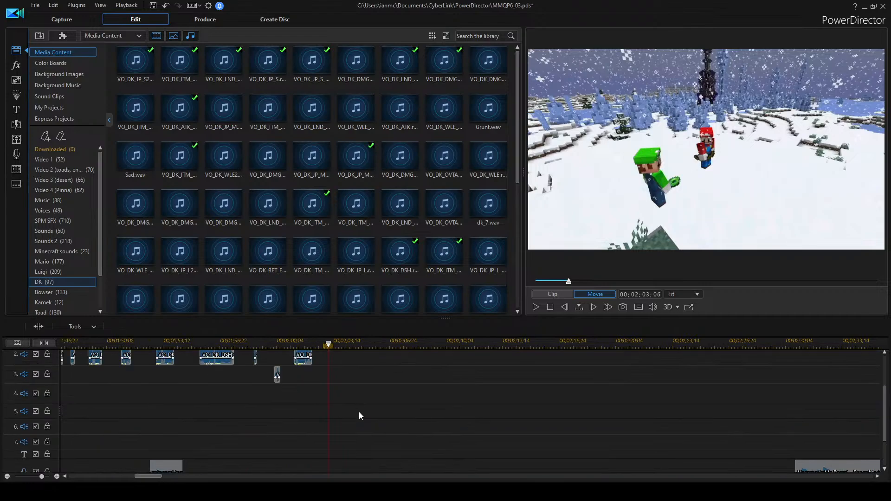
scroll(359, 411, left, 3)
scroll(362, 411, down, 3)
scroll(393, 411, up, 3)
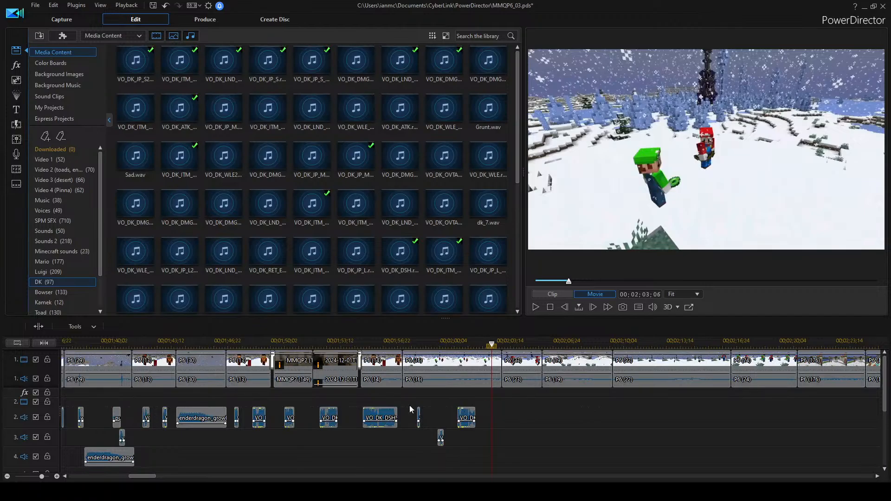
scroll(277, 416, down, 5)
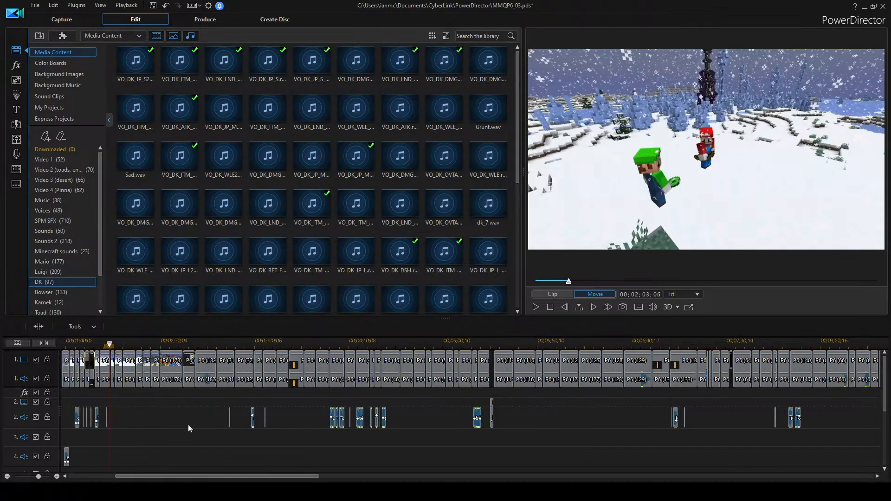
scroll(179, 424, up, 4)
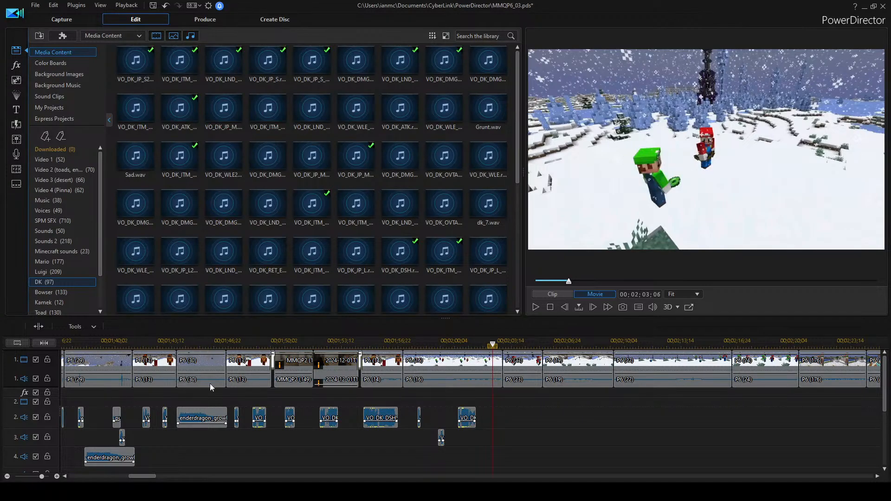
scroll(219, 386, down, 1)
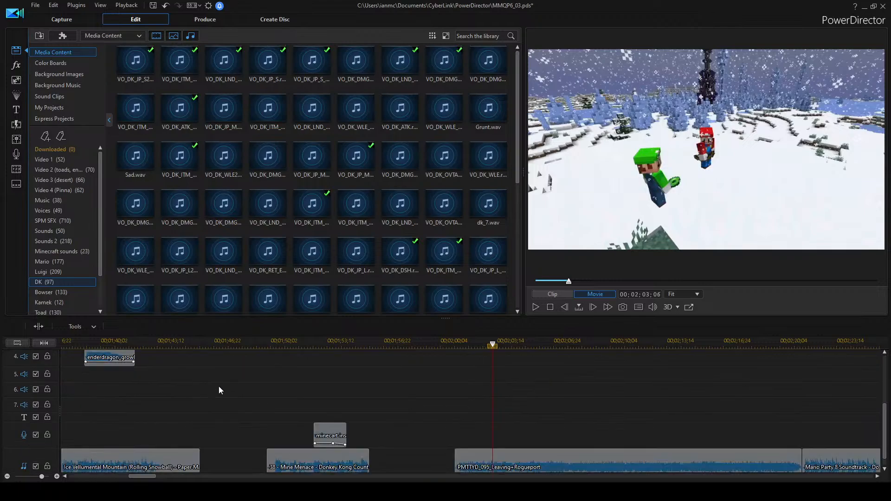
scroll(555, 363, up, 1)
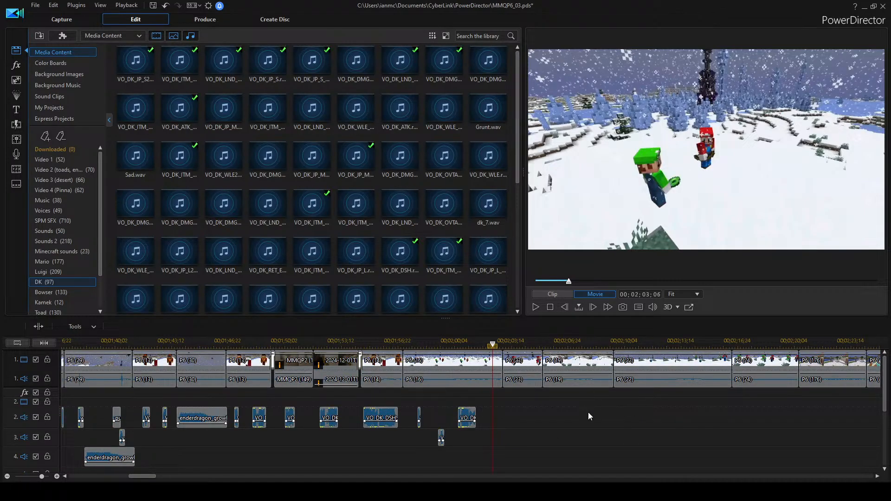
key(minus)
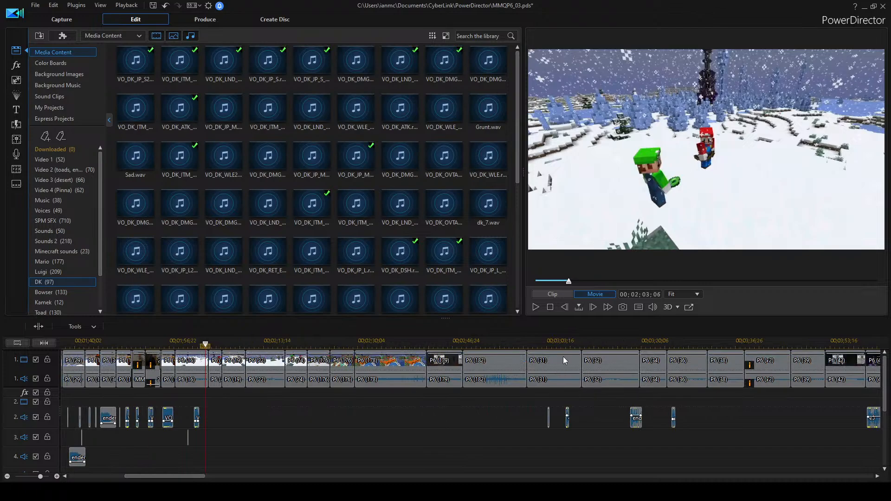
scroll(536, 405, down, 5)
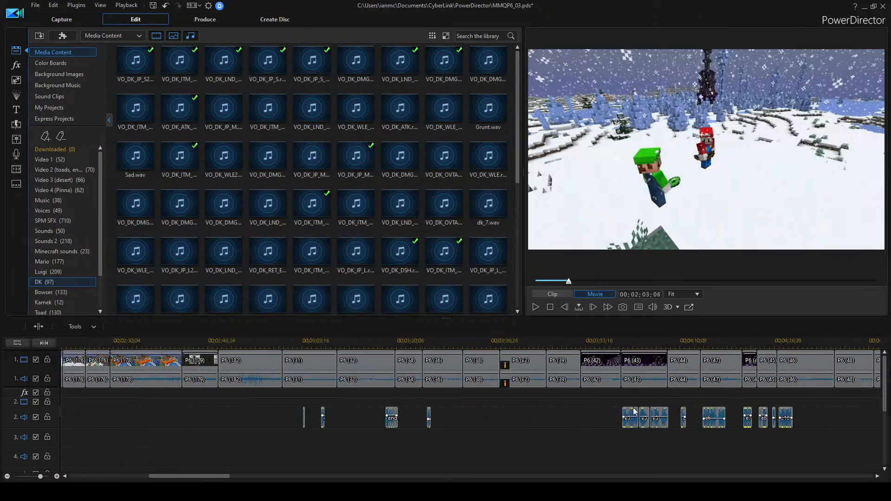
Jump ahead to P6 (43) and play part of its voice audio.
click(500, 428)
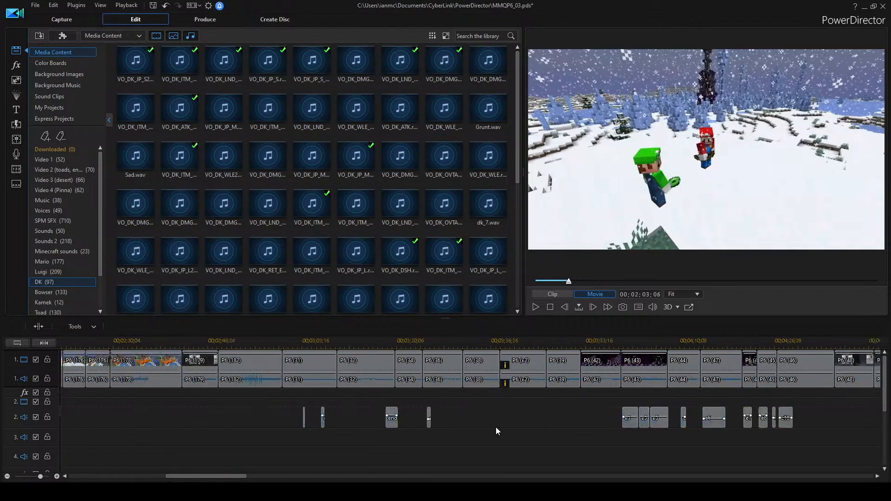
scroll(495, 426, up, 2)
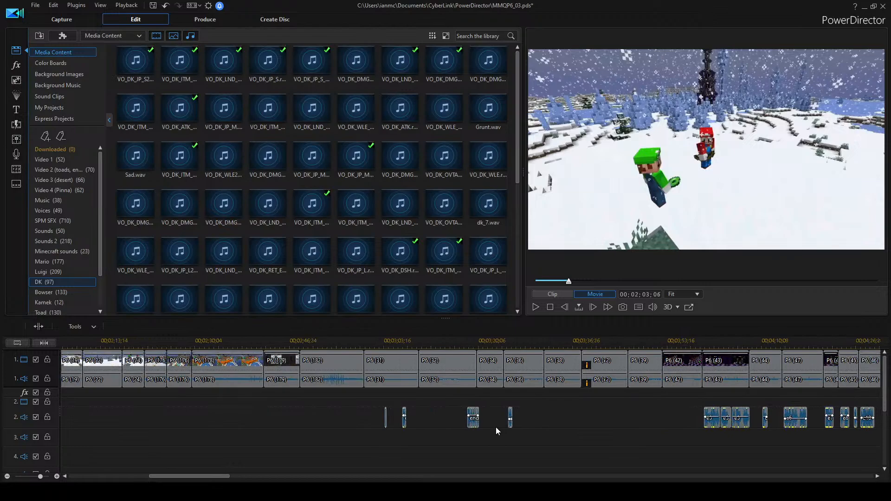
click(707, 365)
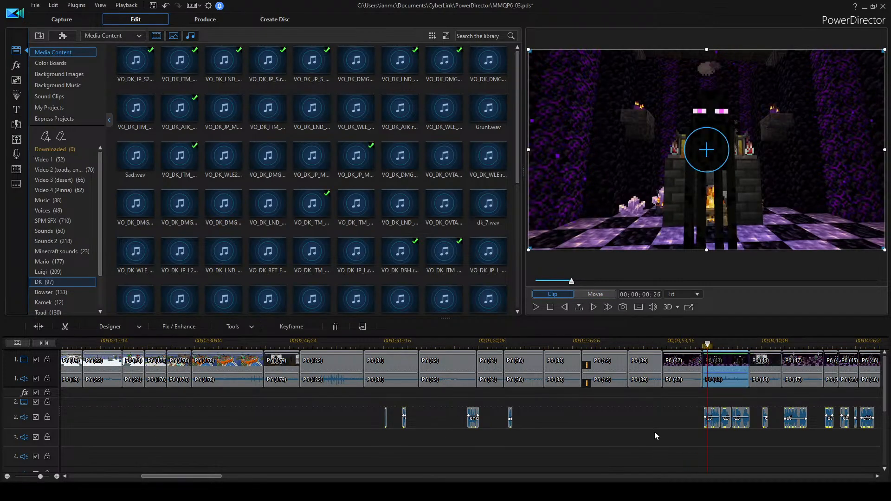
key(space)
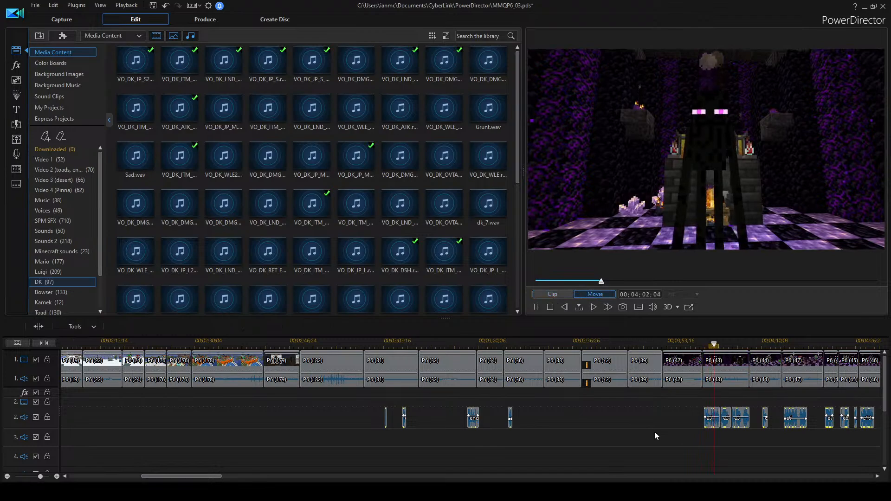
key(space)
scroll(293, 382, up, 2)
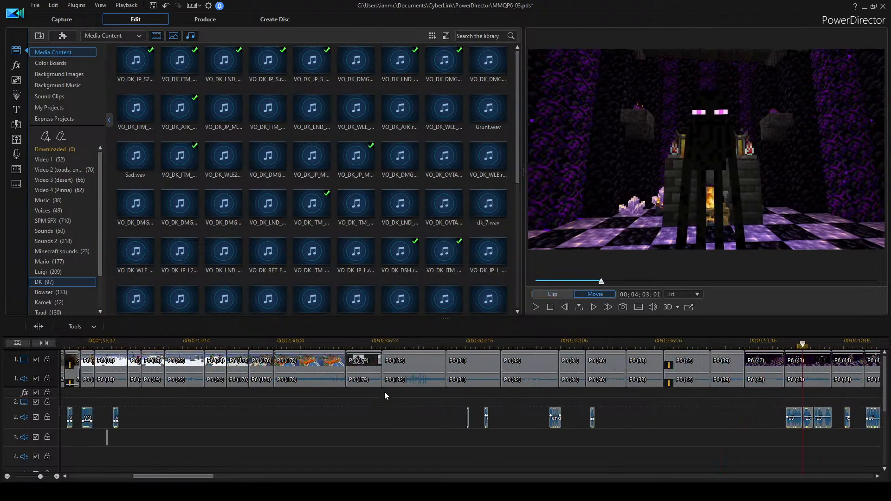
Return to P6 (23) and examine how the music clips are laid out around that shot.
scroll(384, 392, left, 1)
click(217, 362)
scroll(391, 440, down, 3)
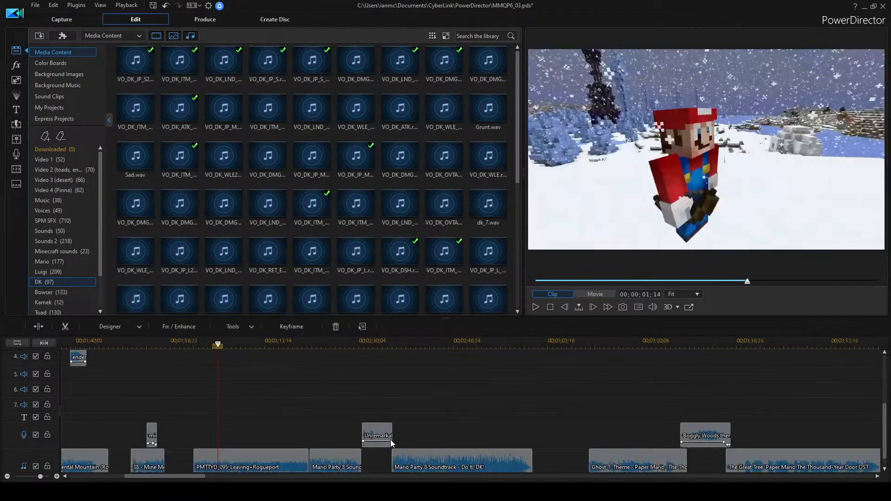
scroll(366, 427, down, 1)
scroll(345, 448, left, 3)
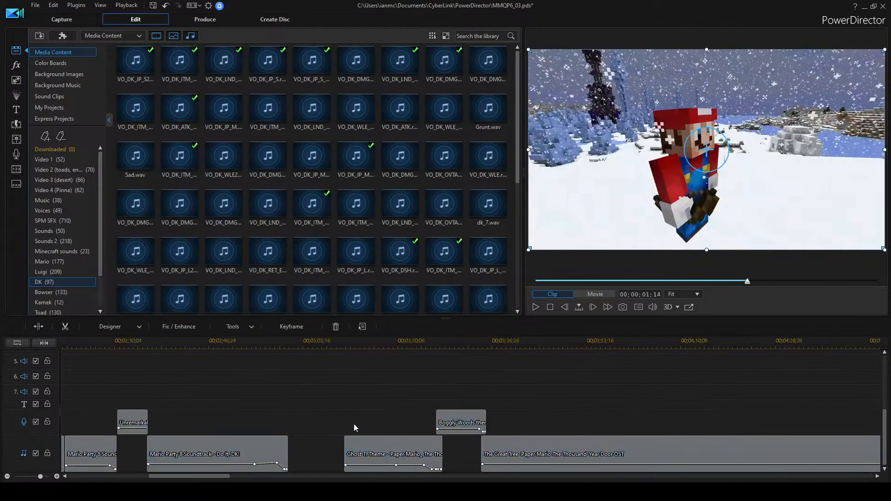
scroll(354, 424, left, 3)
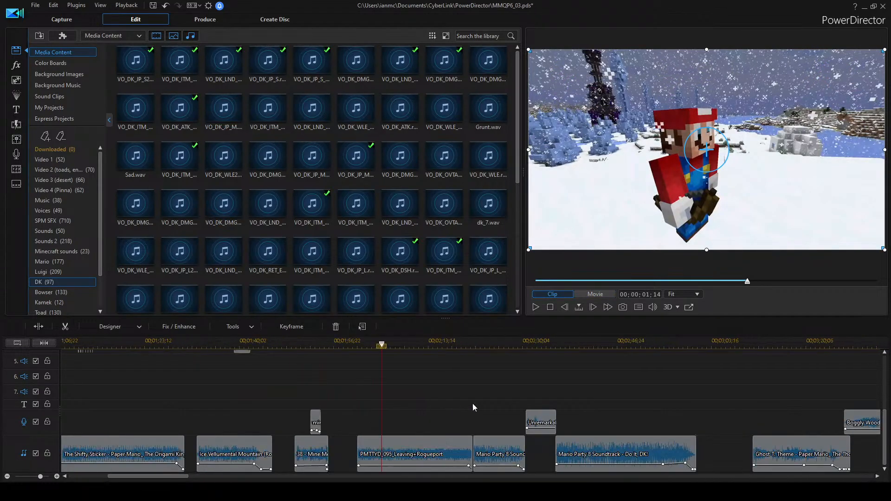
scroll(475, 403, up, 5)
scroll(521, 395, up, 3)
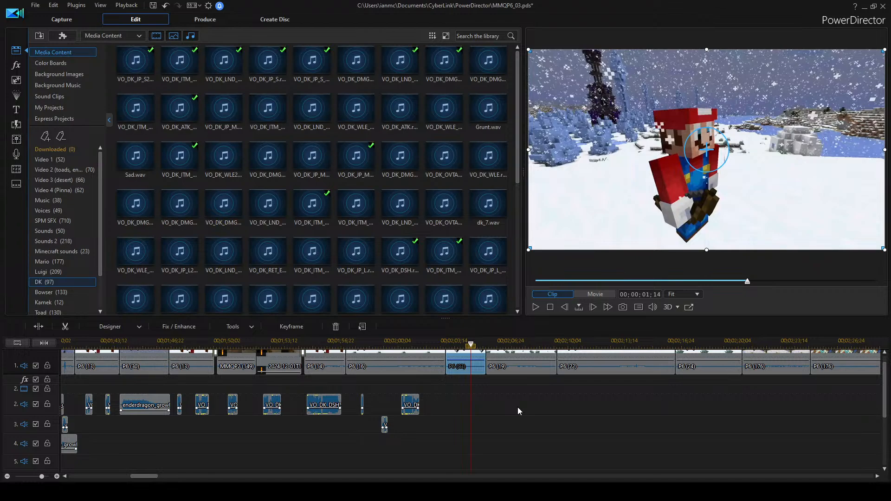
Play from the VO_DK_DSH clip under P6 (16) into the start of P6 (23), stopping at 00;02;04;08.
click(360, 344)
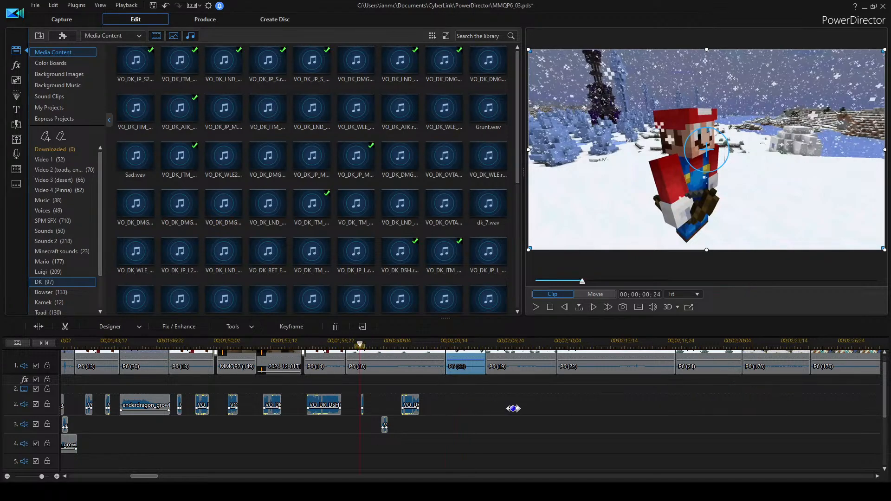
scroll(492, 408, up, 5)
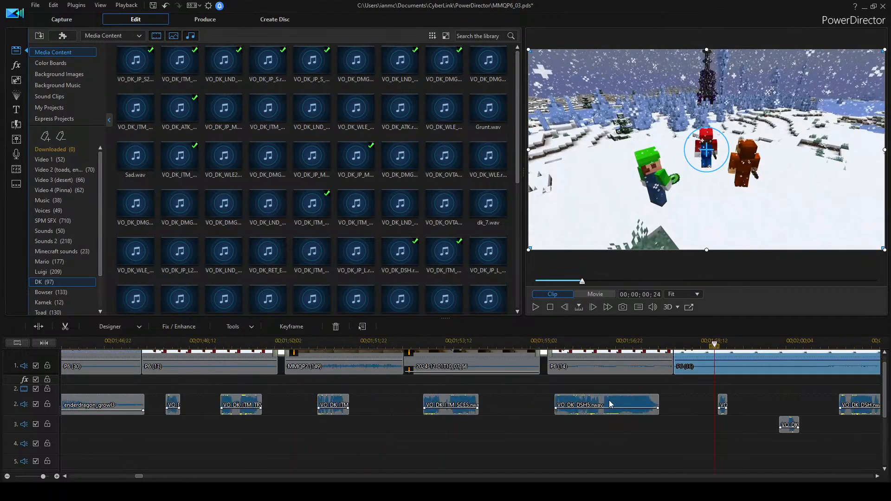
scroll(667, 417, down, 2)
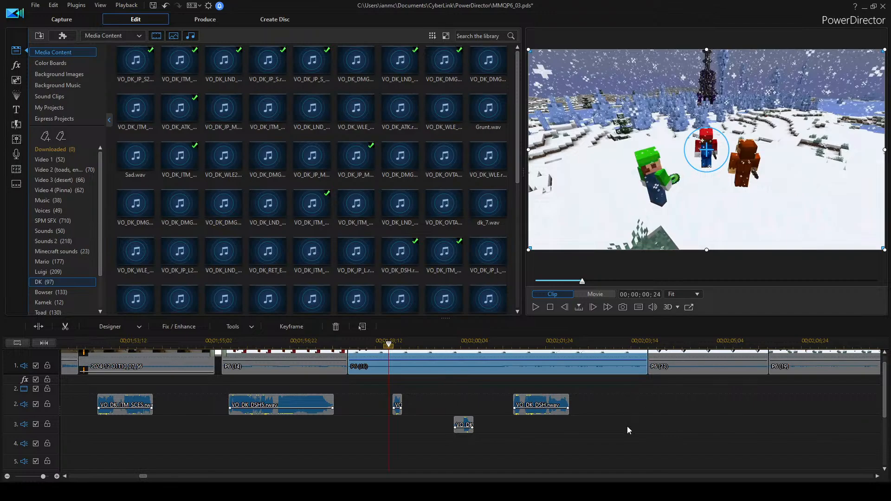
scroll(627, 425, up, 1)
click(546, 343)
click(634, 443)
key(space)
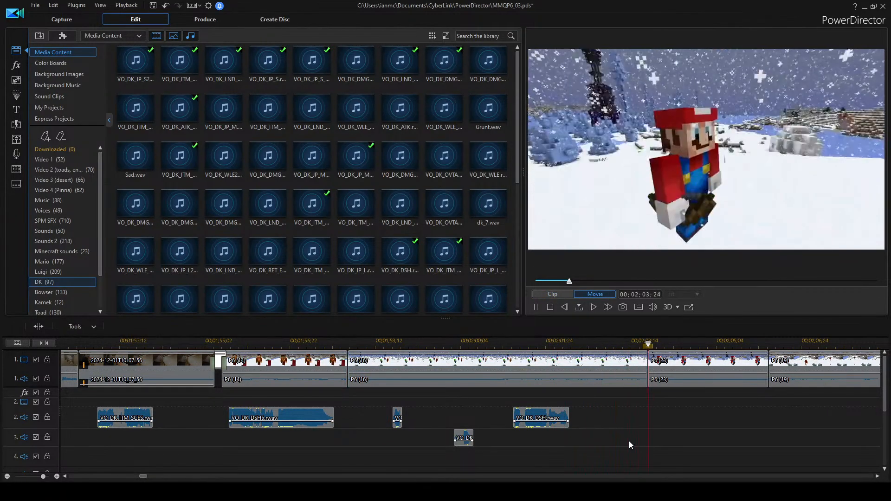
key(space)
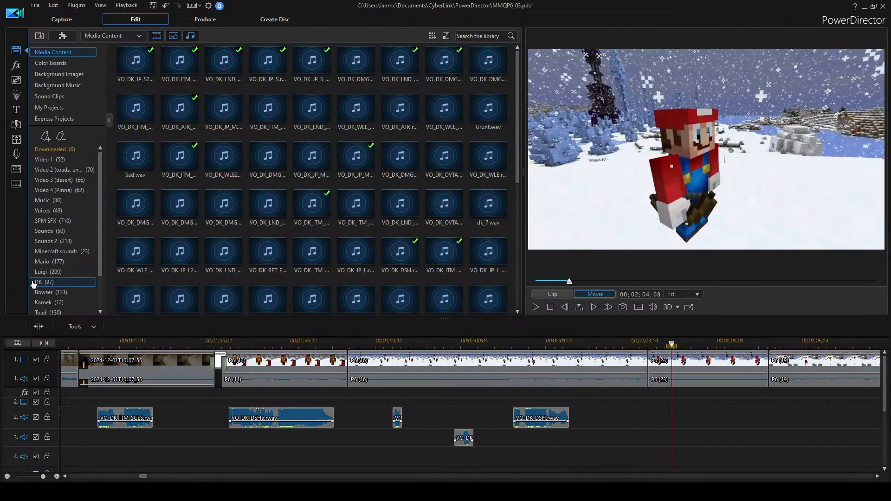
Search the Mario sound folder for "hm" and preview the matching voice clips.
click(46, 261)
click(478, 36)
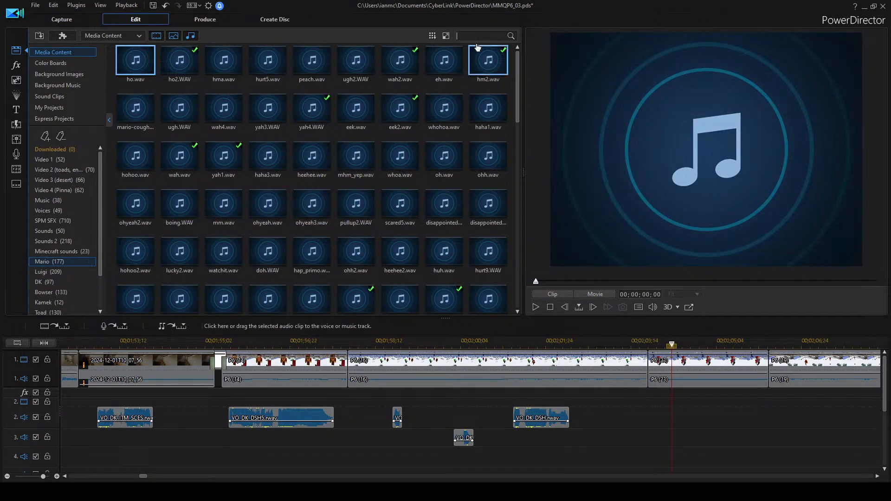
text(hm)
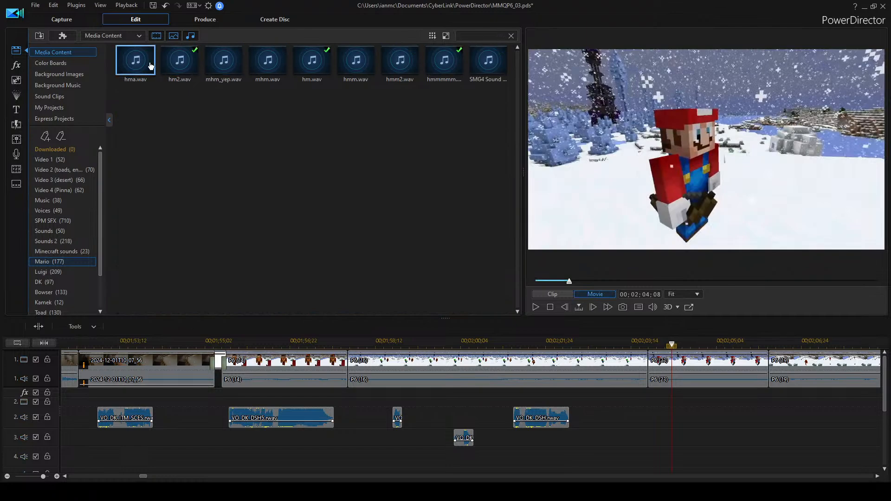
click(149, 67)
click(175, 63)
key(space)
key(space)
click(235, 67)
key(space)
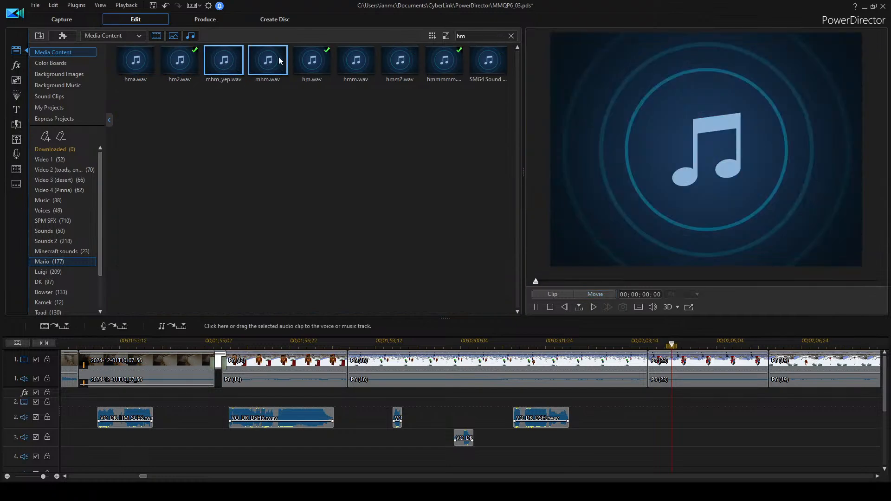
click(278, 62)
click(309, 61)
key(space)
click(358, 62)
click(461, 64)
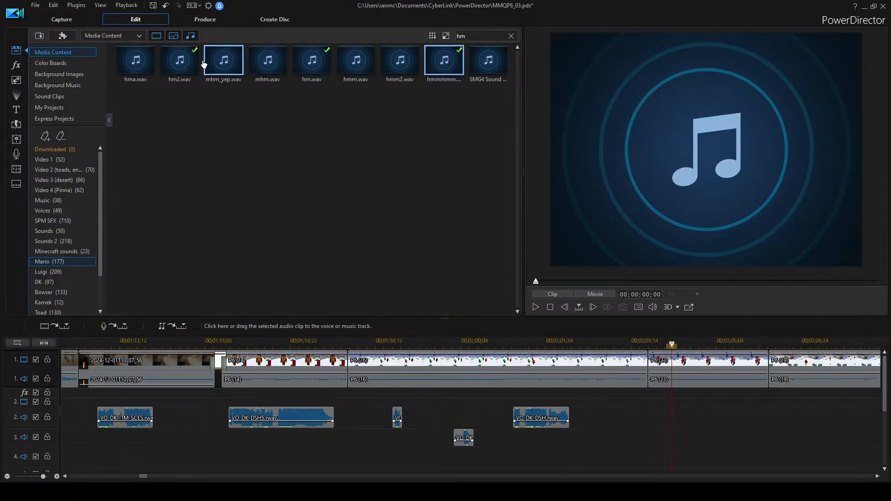
Compare the hm clips again and place hm2.wav on audio track 2 at about 00;02;04;03 under P6 (23).
click(179, 63)
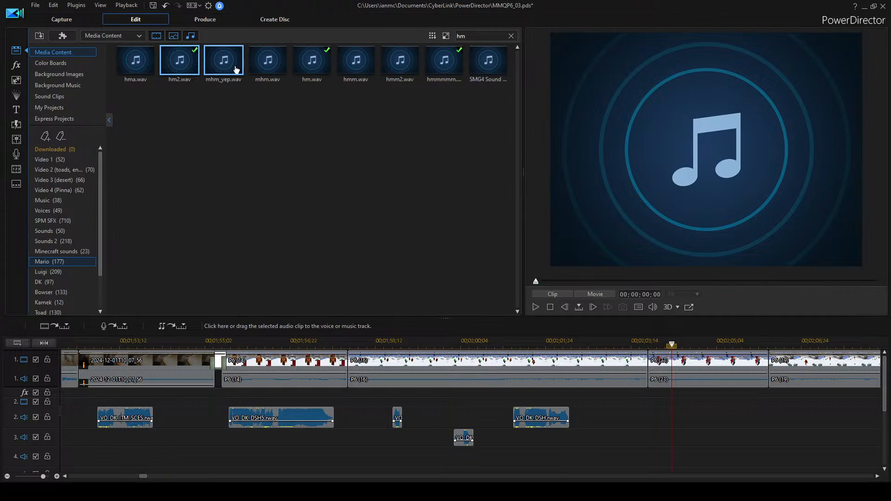
click(135, 60)
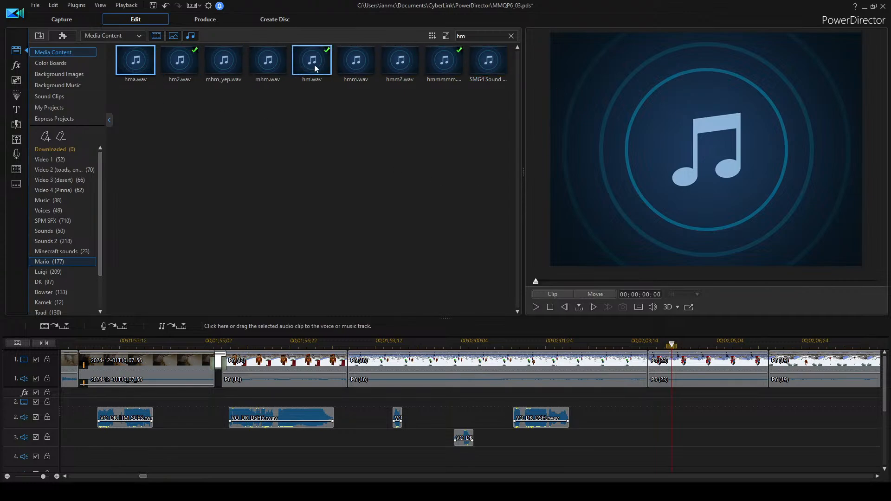
click(338, 65)
click(399, 62)
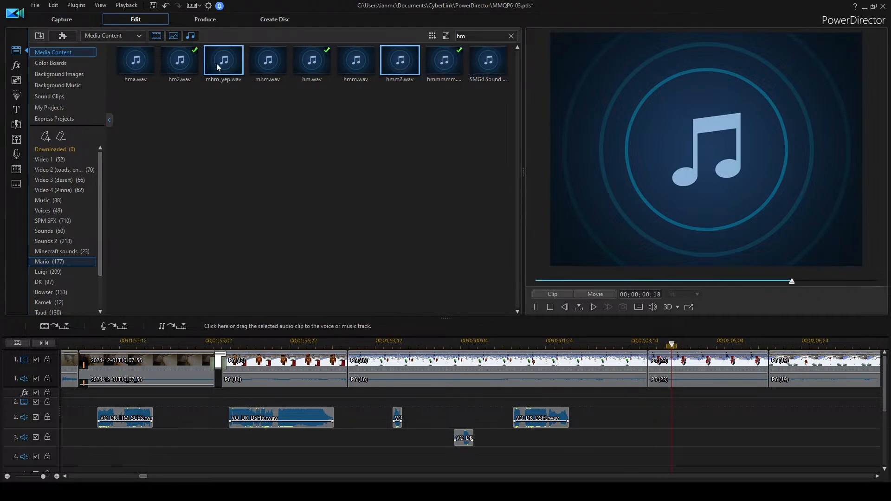
click(171, 68)
drag(171, 69, 668, 420)
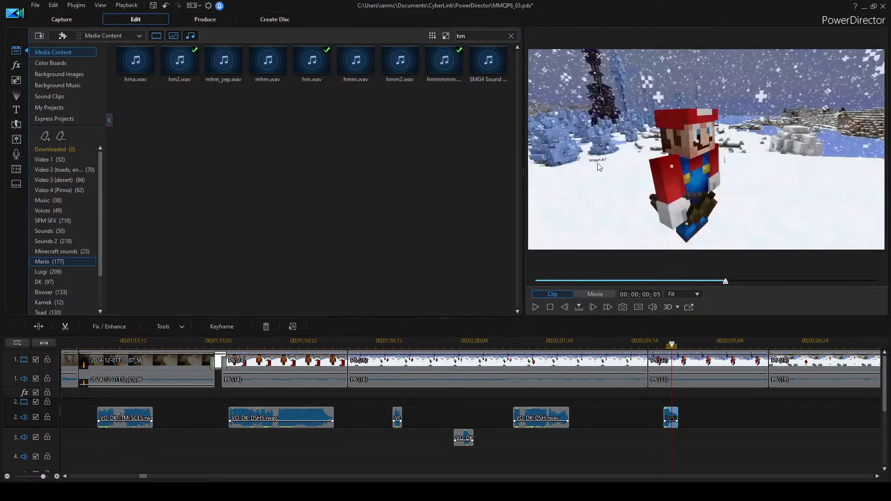
Clear the library search and play P6 (23) with its new voice clip, stopping at 00;02;05;08.
click(511, 36)
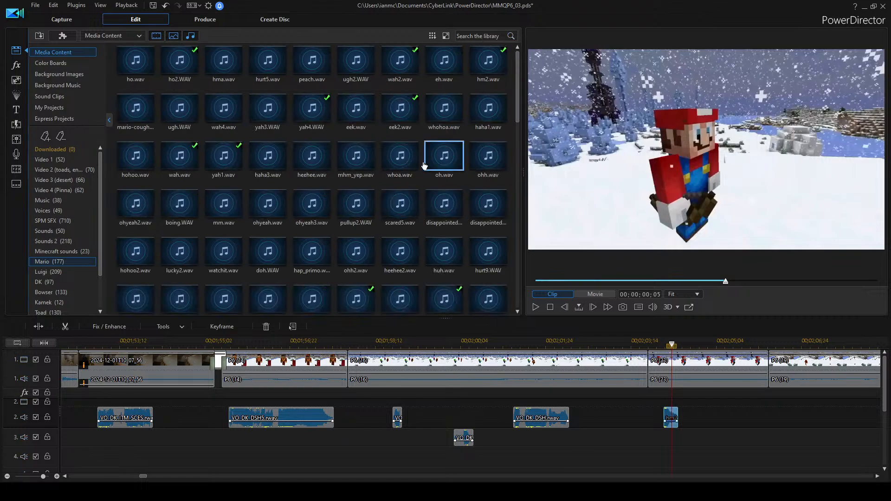
click(740, 435)
key(space)
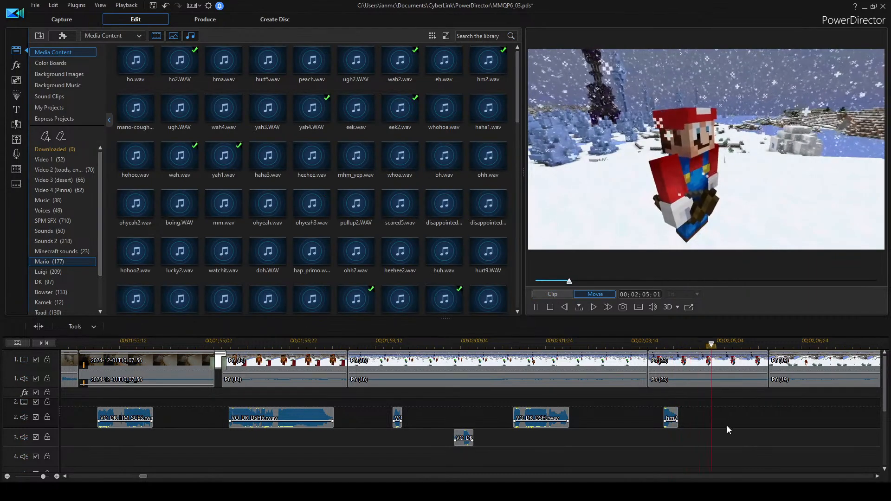
key(space)
Search the Mario sounds for "dis", preview both disappointed clips, and clear the search to preview ohh2.wav.
click(473, 37)
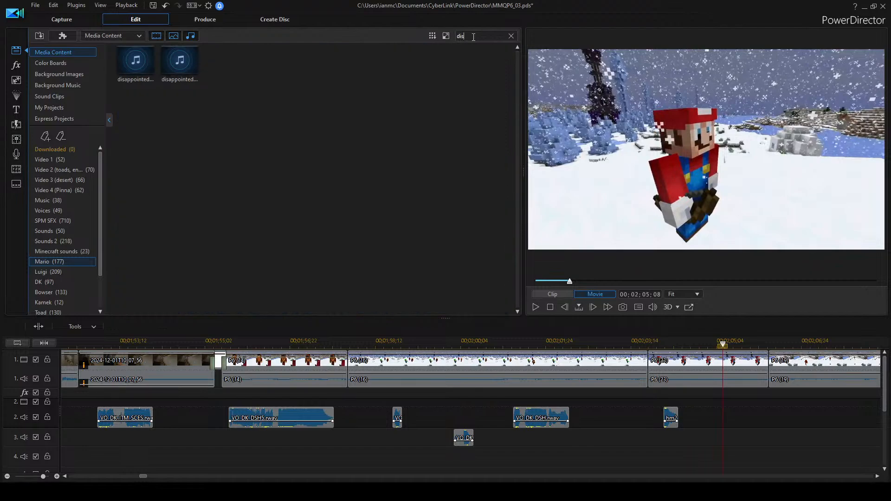
double_click(127, 69)
double_click(179, 60)
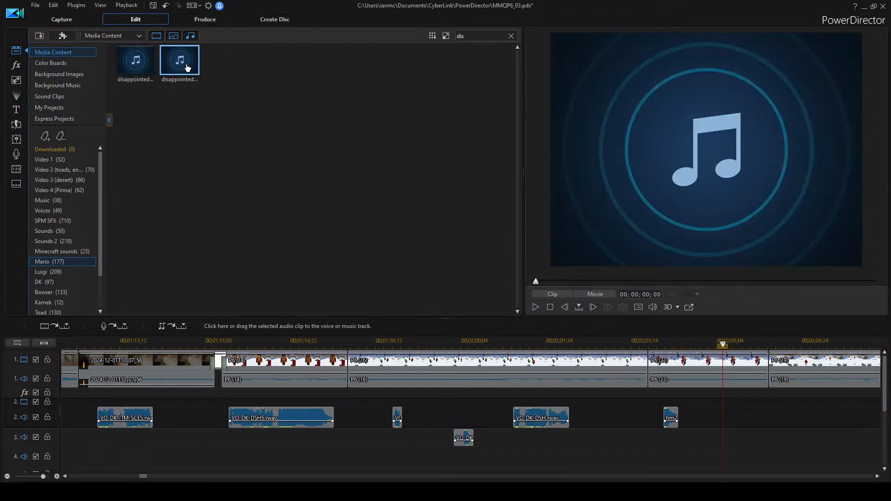
click(511, 36)
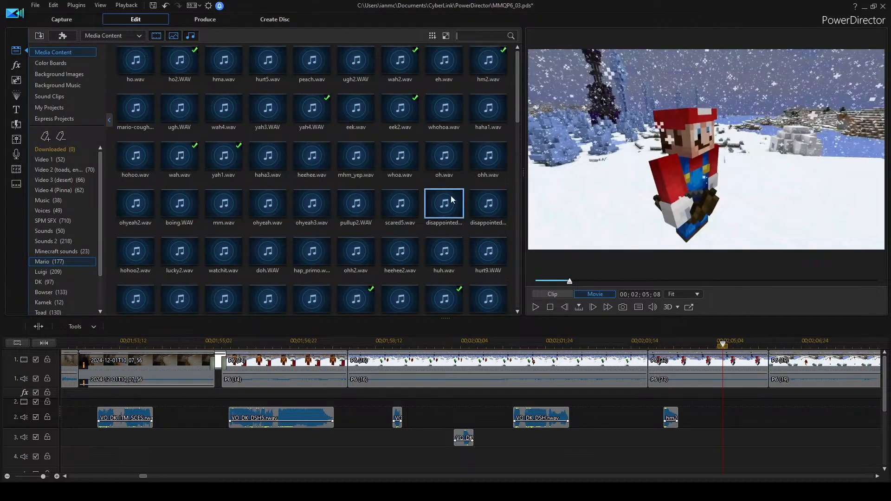
double_click(356, 248)
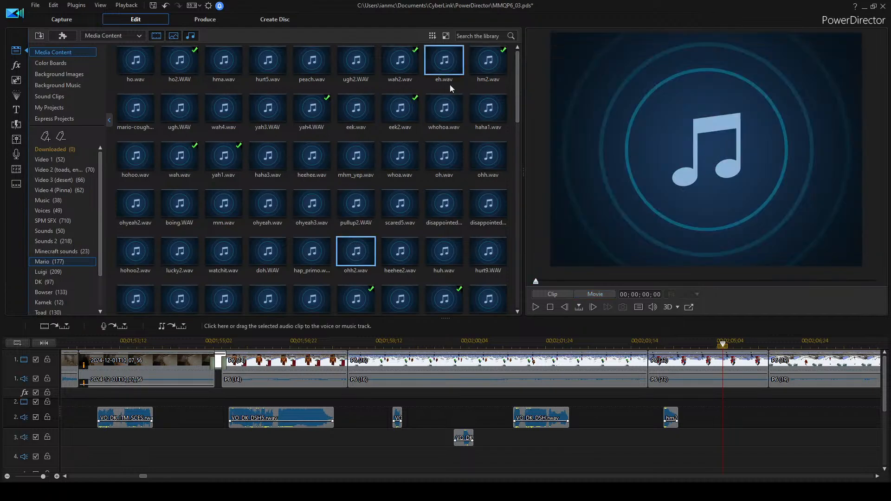
Search the Mario sound folder for "ohh" and preview the matching voice clips.
click(474, 36)
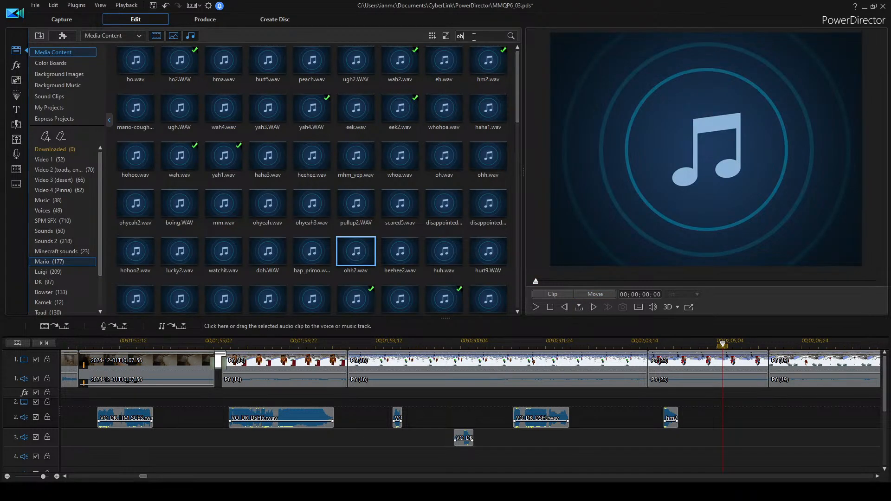
text(oh)
click(221, 65)
text(h)
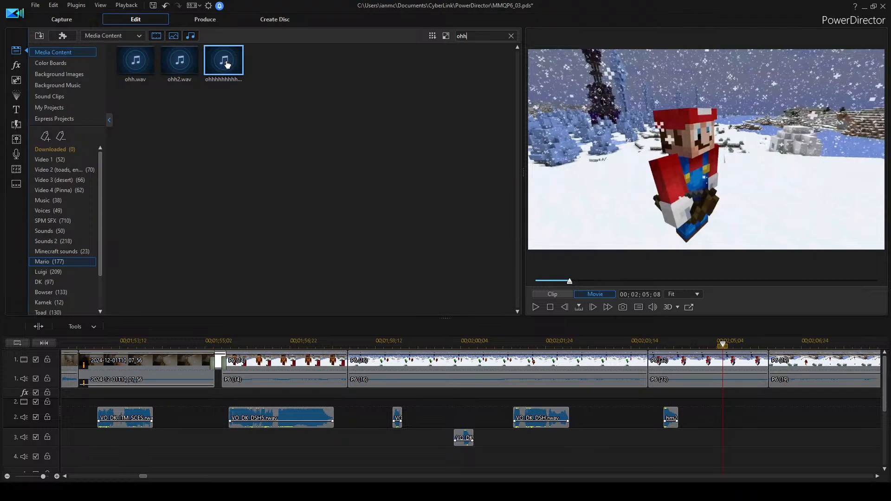
key(Left)
key(Left)
key(space)
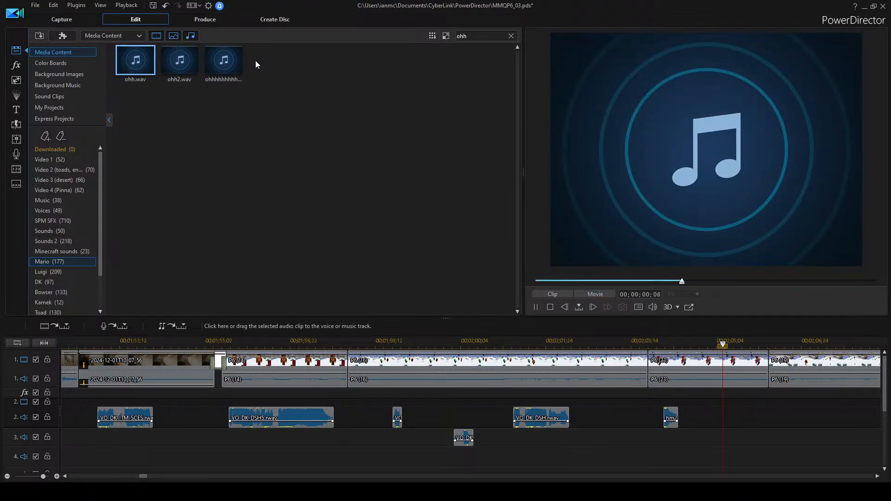
click(237, 76)
click(181, 68)
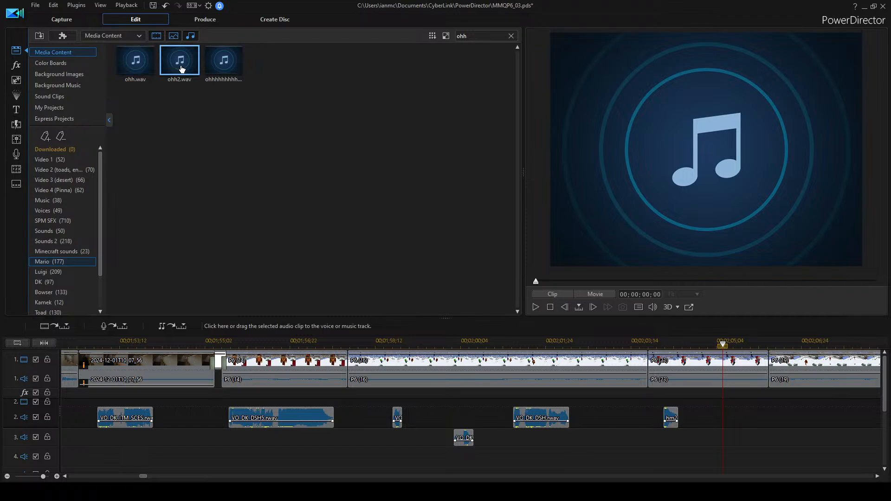
key(space)
Preview ohh.wav again, place it on audio track 2 after hm2 under P6 (23), and play the shot.
click(144, 67)
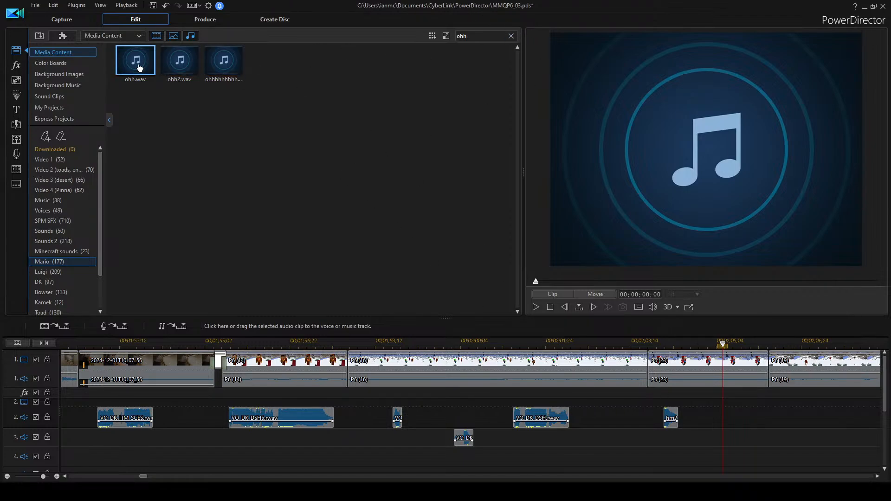
key(space)
drag(137, 64, 717, 418)
click(179, 63)
key(space)
click(671, 342)
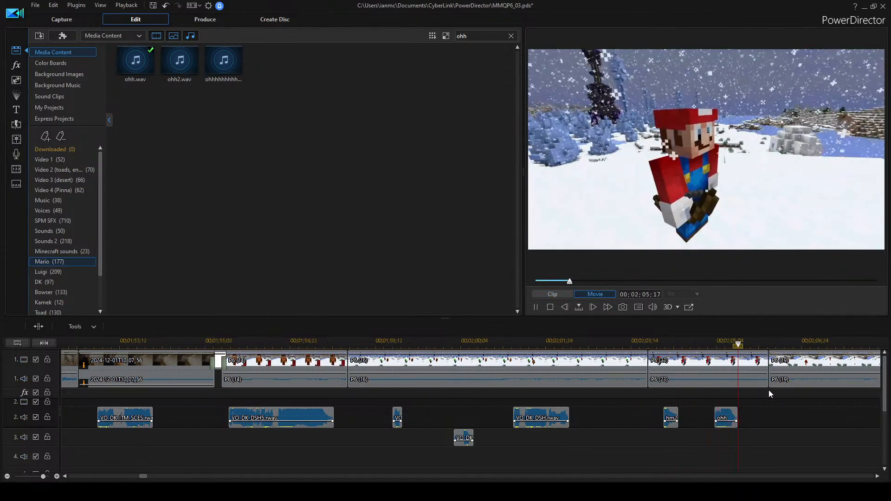
Move the ohh clip under P6 (16), trying audio track 3 and settling on track 2 just after VO_DK_DSH, and play it back.
drag(729, 417, 502, 447)
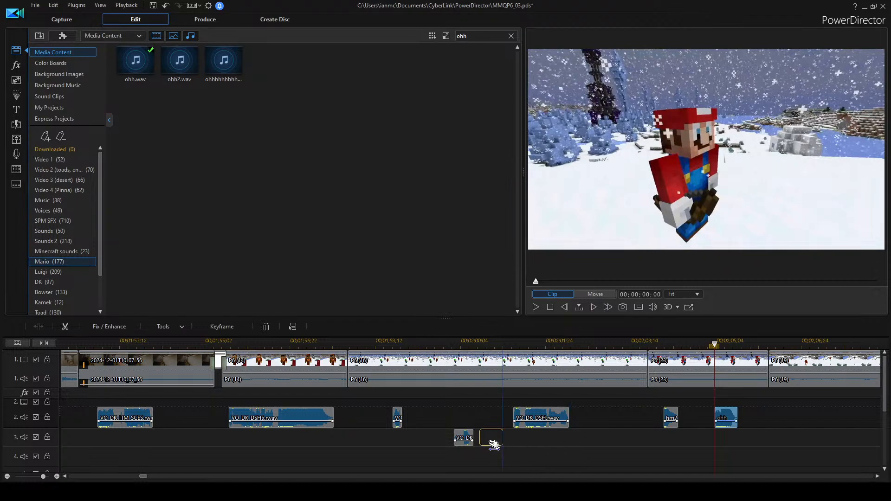
drag(493, 444, 493, 443)
key(space)
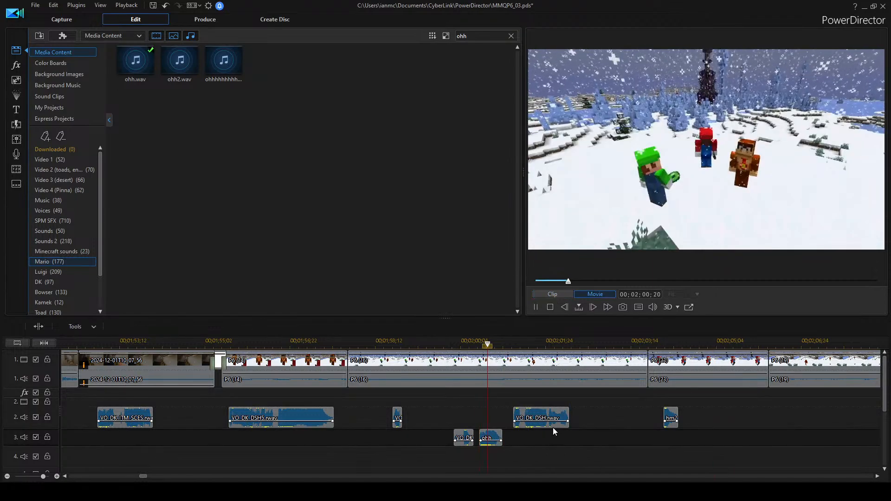
key(space)
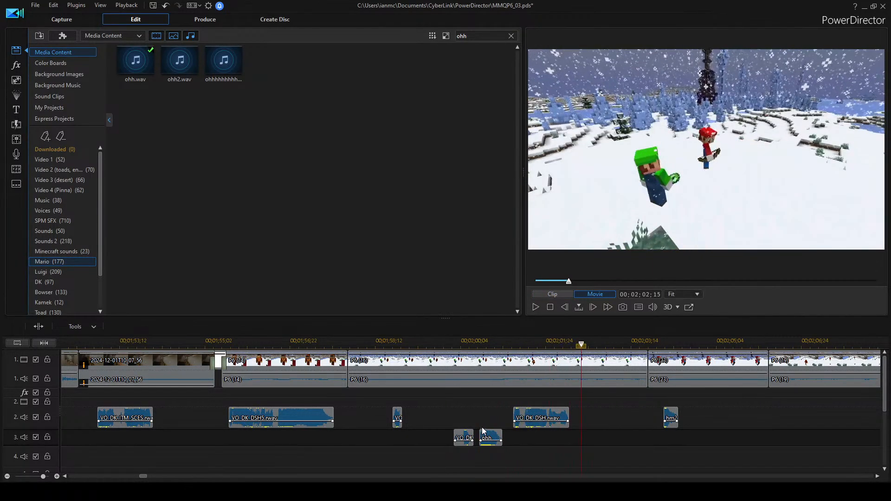
drag(482, 432, 586, 420)
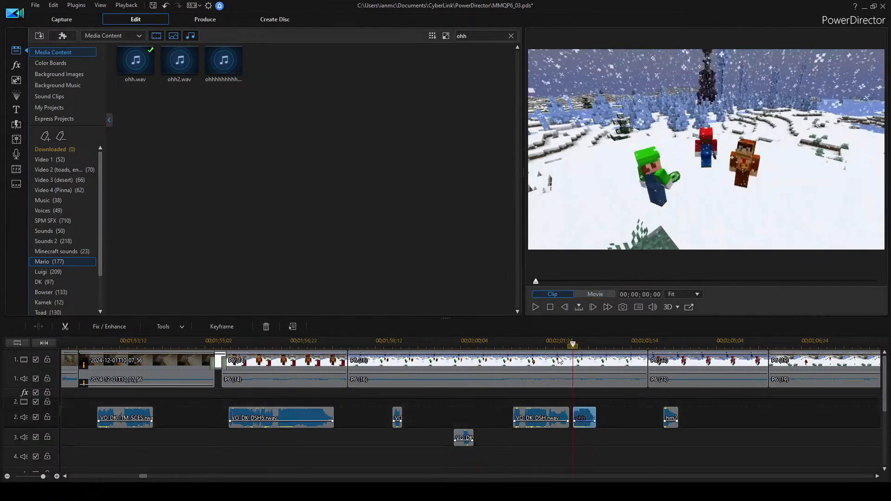
key(space)
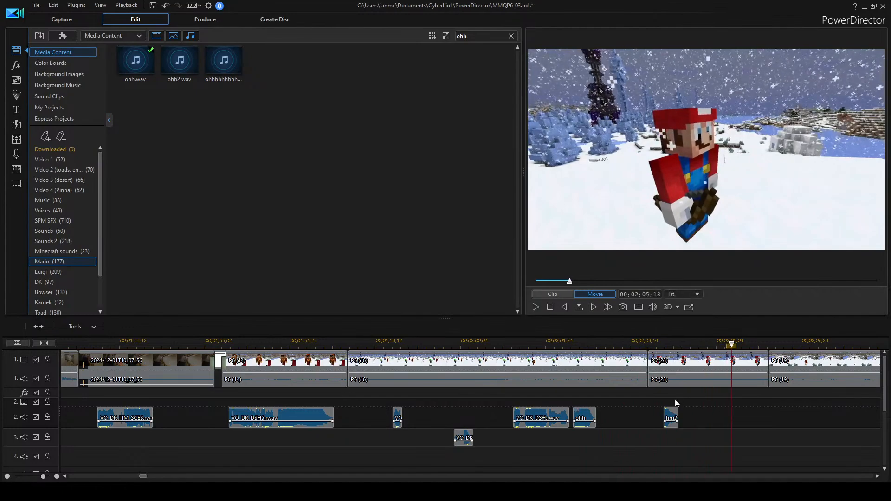
Try the hm2 clip slightly earlier on audio track 2, closer to the start of P6 (23), and play the shot.
drag(671, 415, 664, 416)
click(736, 423)
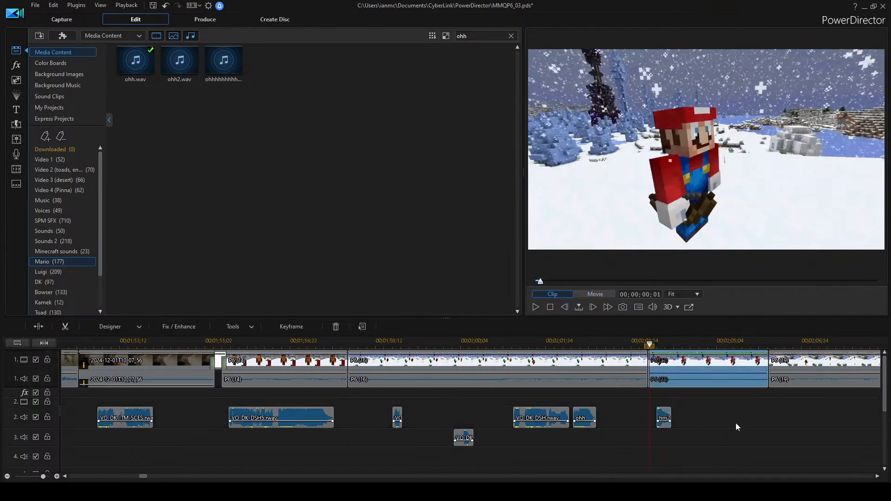
key(space)
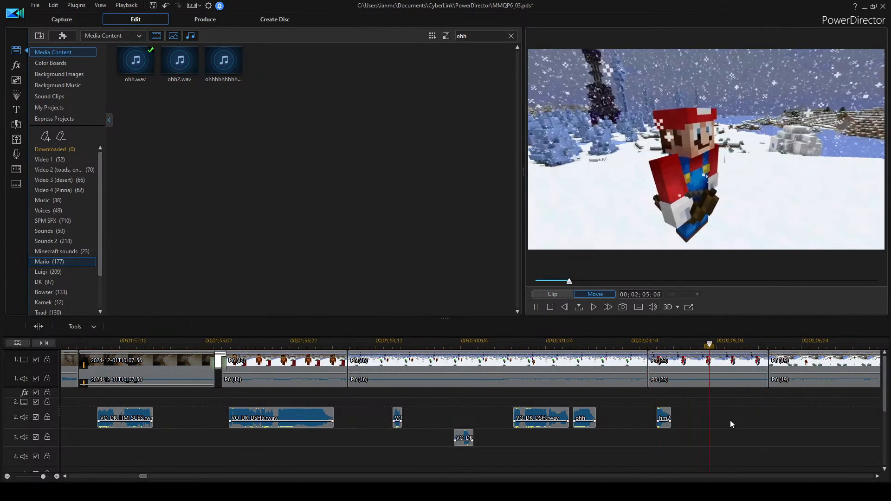
key(space)
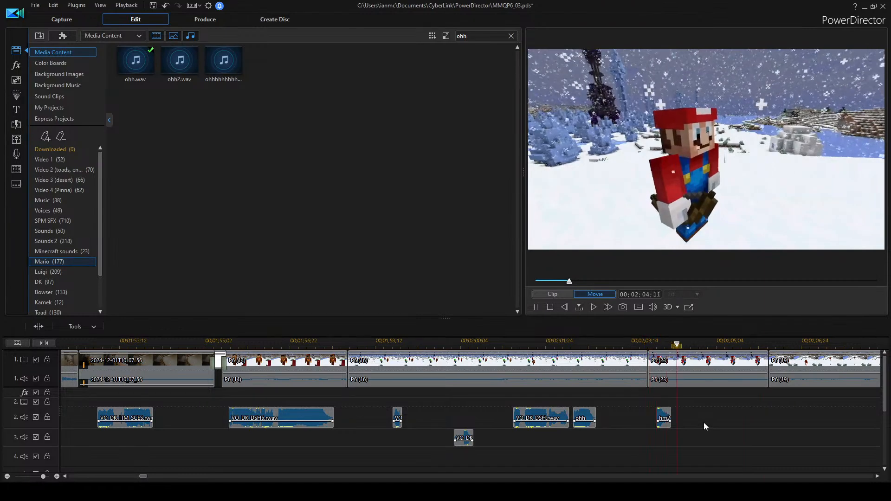
Stop at 00;02;04;27, clear the library search, place the first disappointed clip there on audio track 2, and play P6 (23).
key(space)
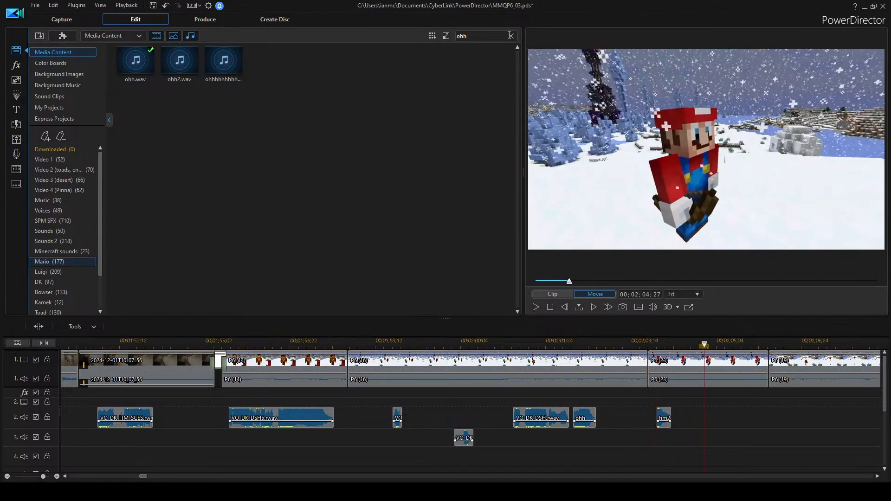
click(512, 35)
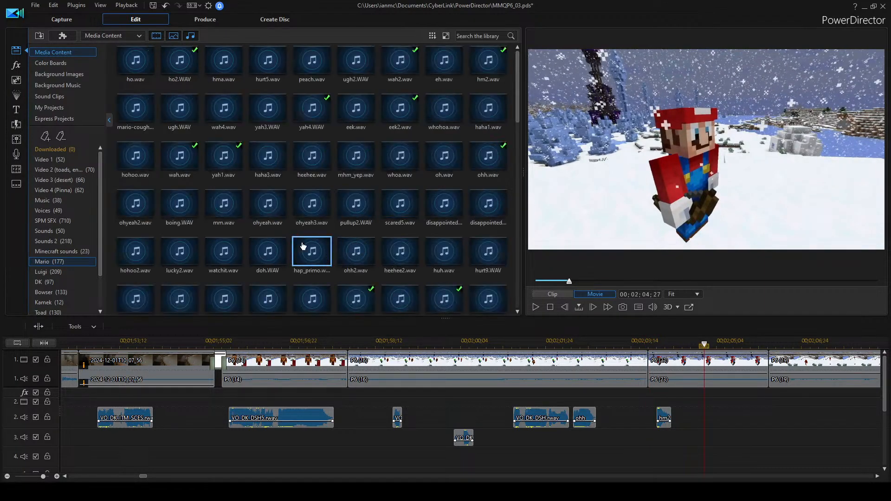
click(450, 211)
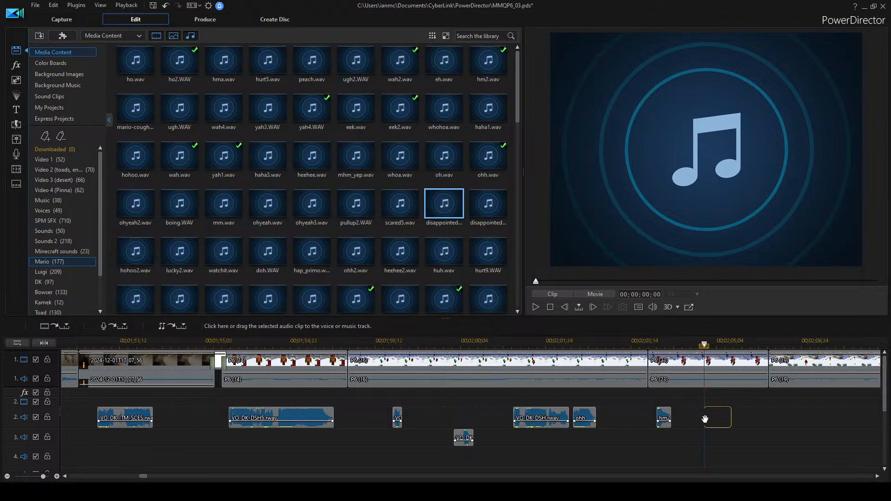
drag(705, 419, 704, 419)
click(656, 341)
key(space)
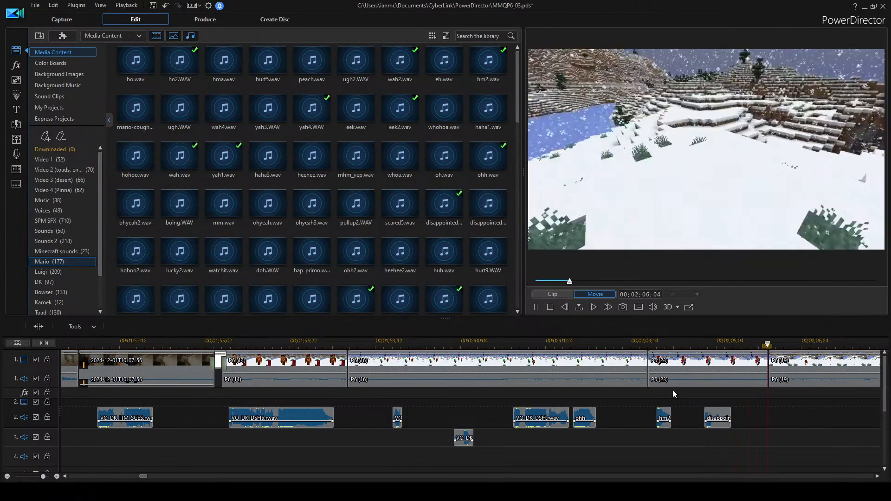
Replay P6 (23), move hm2 slightly later to about 00;02;04;03, and play again, stopping at 00;02;06;00.
click(648, 342)
click(662, 364)
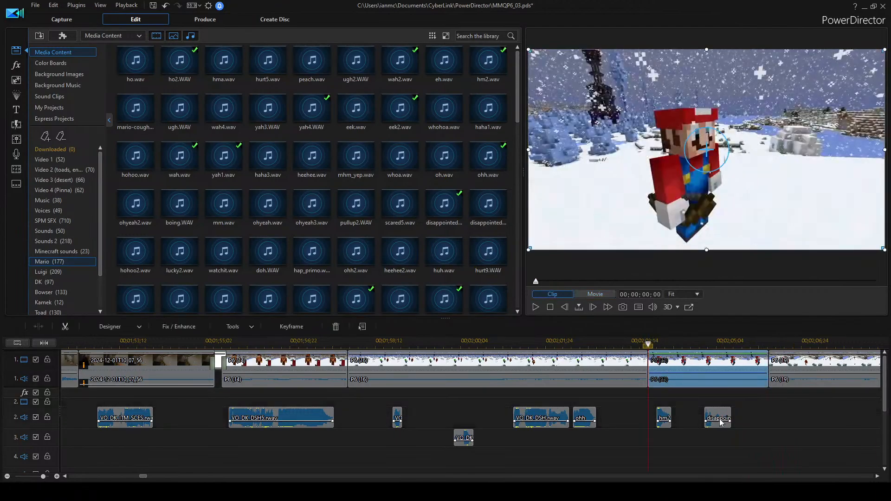
key(space)
key(space)
drag(666, 418, 675, 416)
click(713, 385)
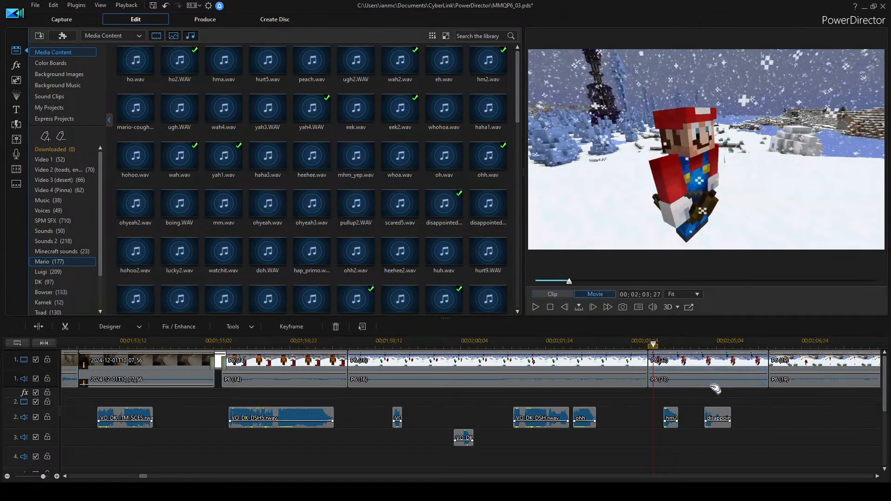
key(space)
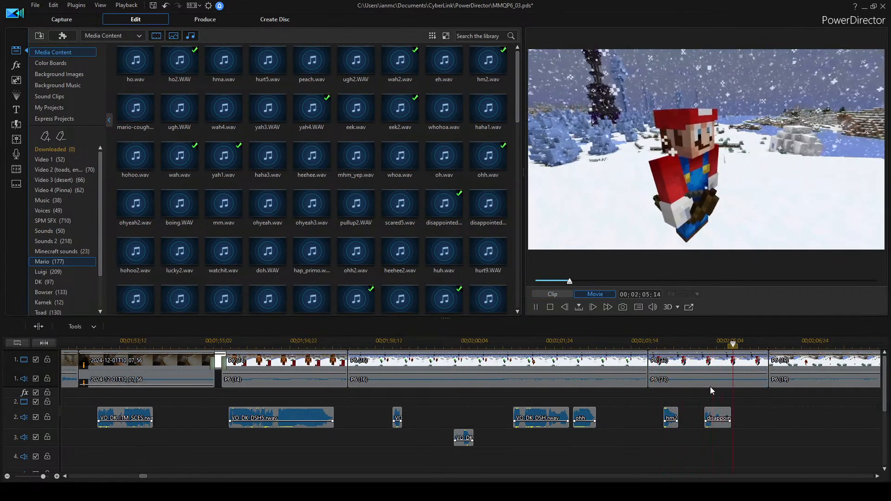
key(space)
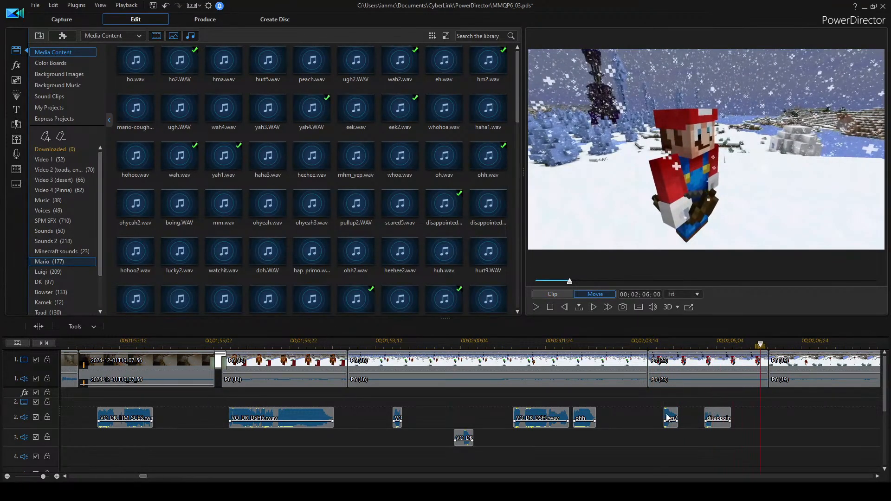
Move the hm2 clip to audio track 3 right after VO_DK_DSH, and shift the ohh clip to the start of clip P6 (23).
key(space)
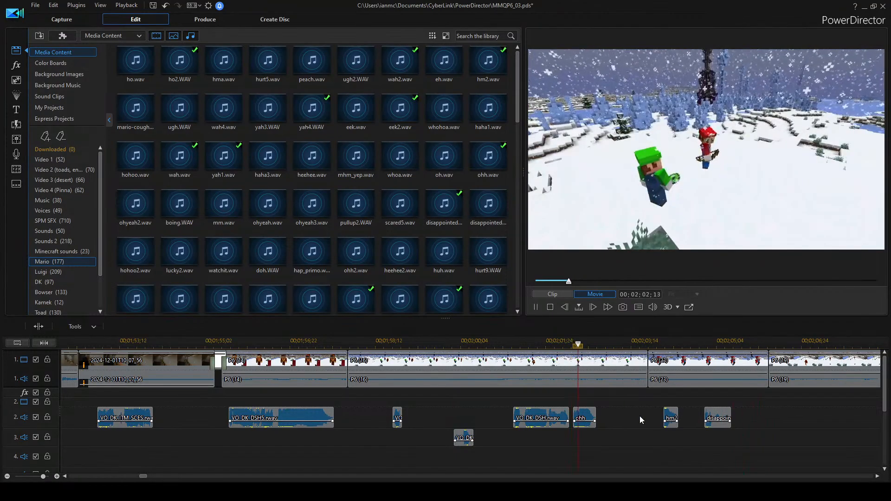
key(space)
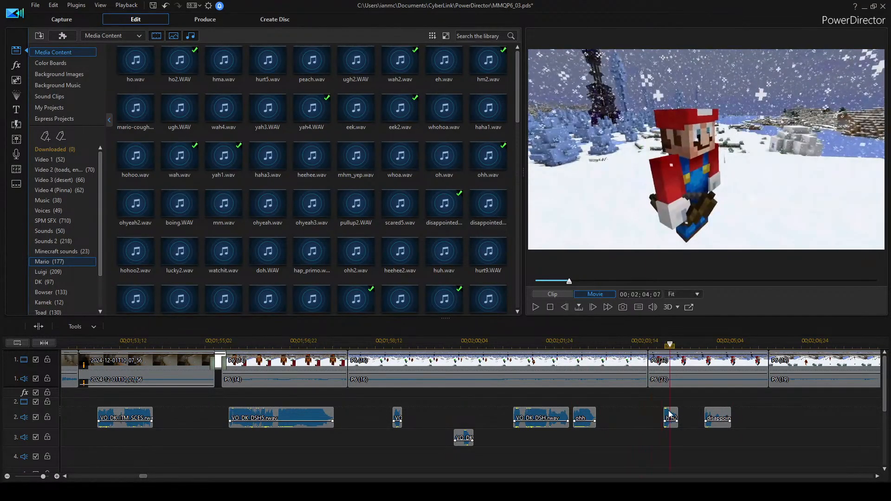
drag(669, 414, 580, 438)
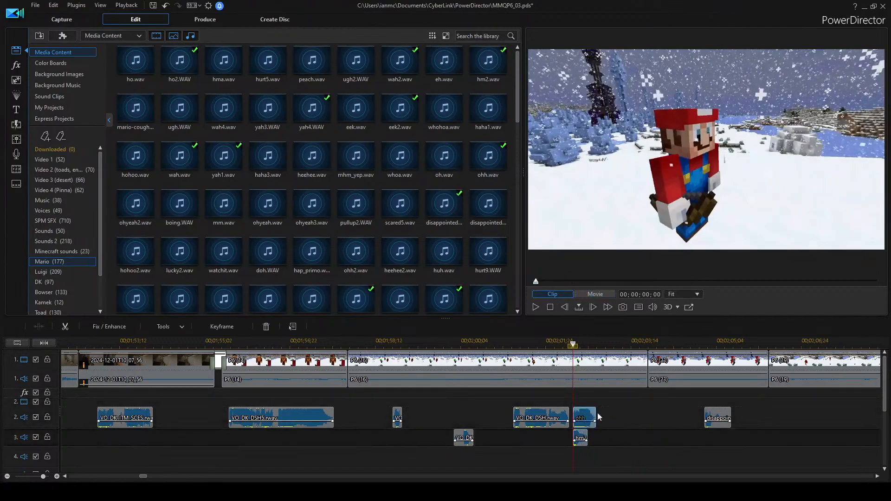
drag(669, 417, 670, 418)
key(space)
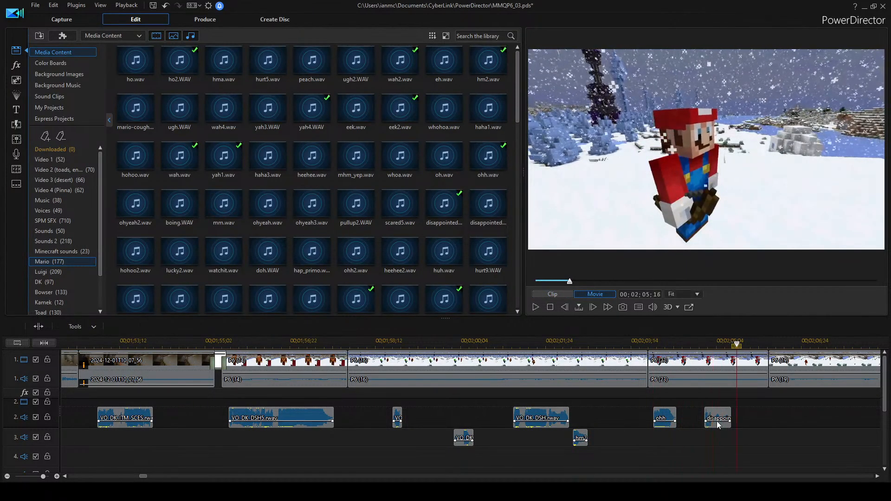
key(space)
Examine the surrounding timeline and play back the snow scene from the start of clip P6 (16) to check the voice timing.
scroll(375, 241, down, 3)
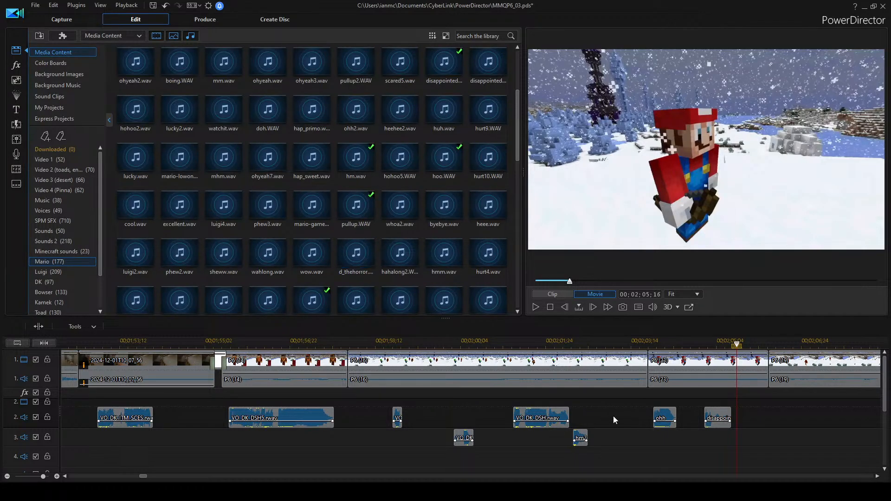
scroll(572, 417, down, 3)
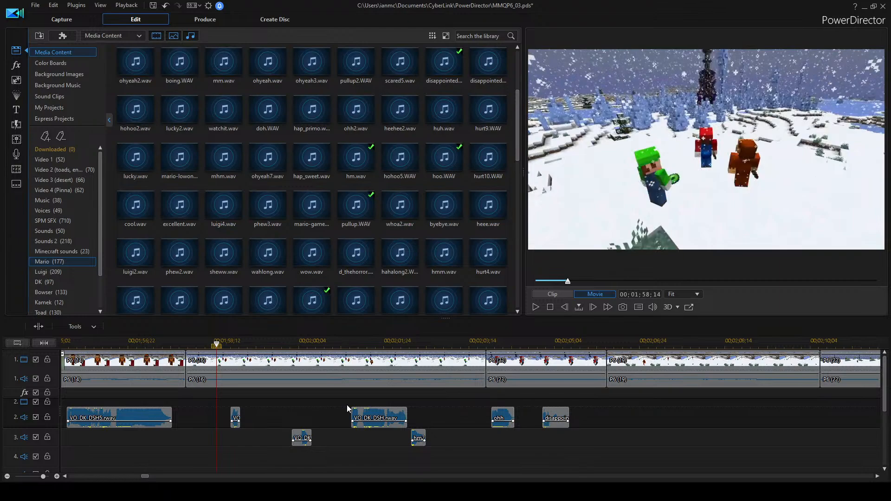
scroll(326, 440, down, 3)
scroll(326, 440, up, 3)
scroll(325, 439, down, 4)
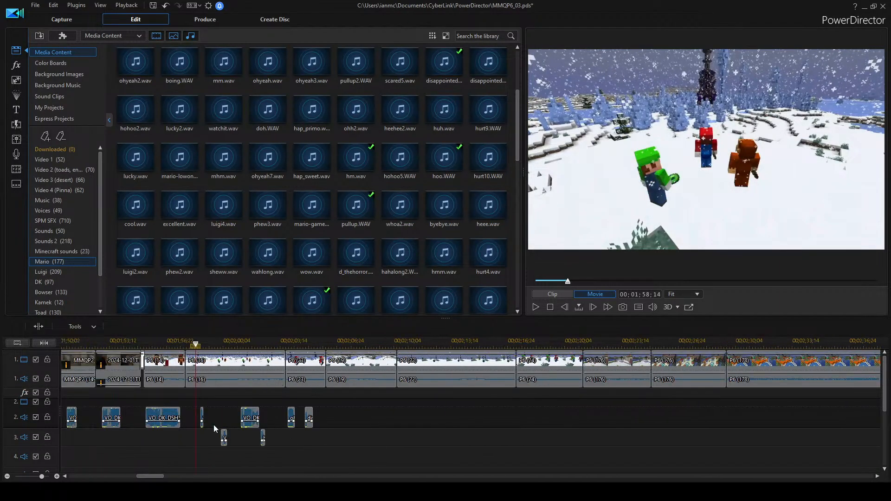
scroll(214, 428, down, 3)
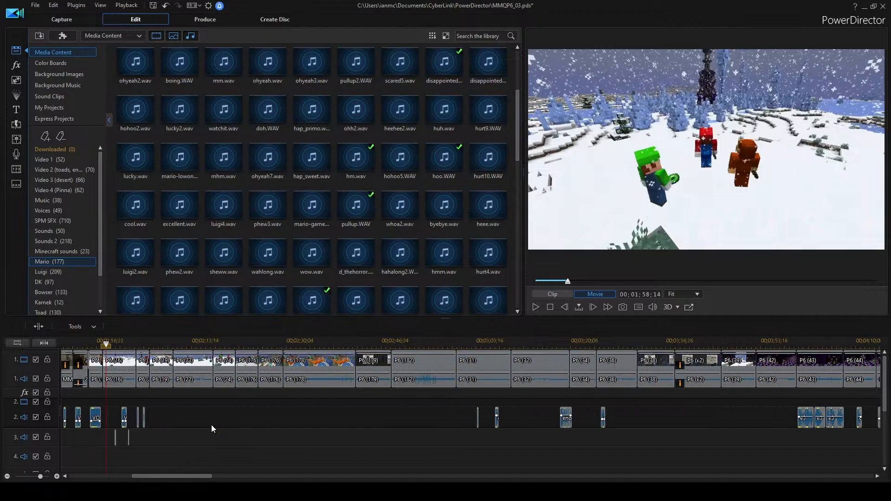
scroll(212, 425, right, 2)
scroll(211, 425, left, 2)
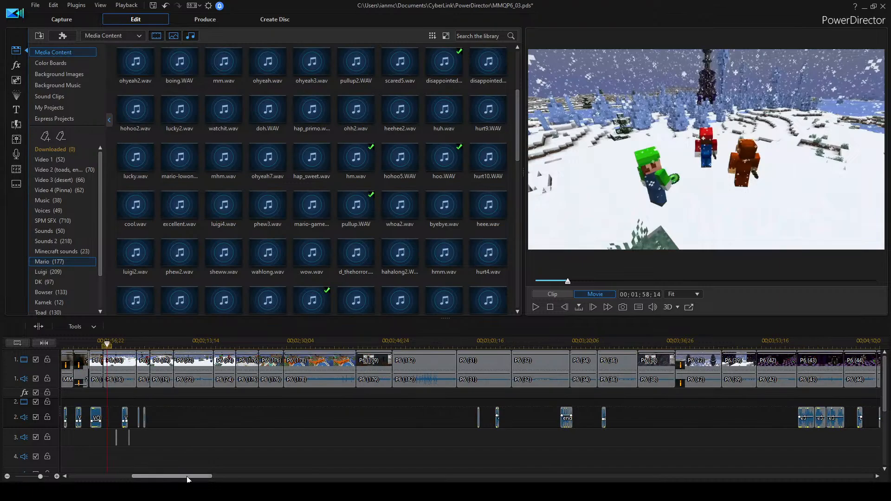
mouse_move(187, 477)
mouse_down()
mouse_move(362, 479)
mouse_move(178, 480)
mouse_up()
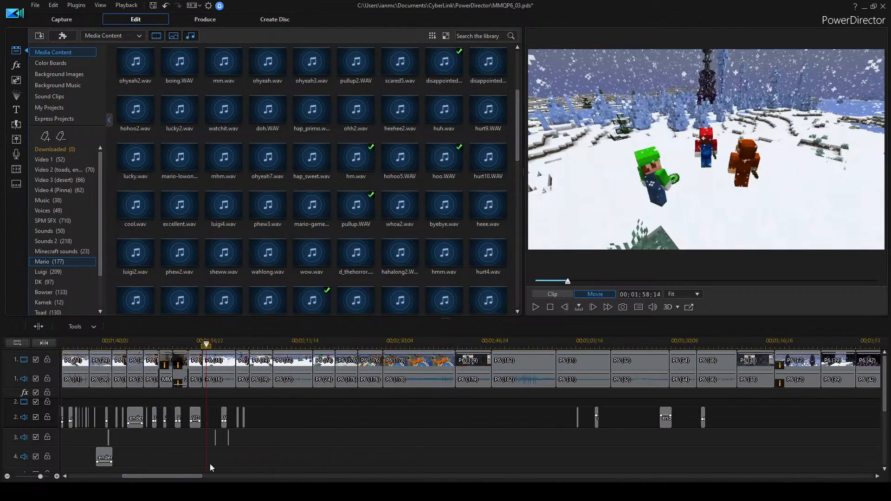
scroll(503, 405, up, 3)
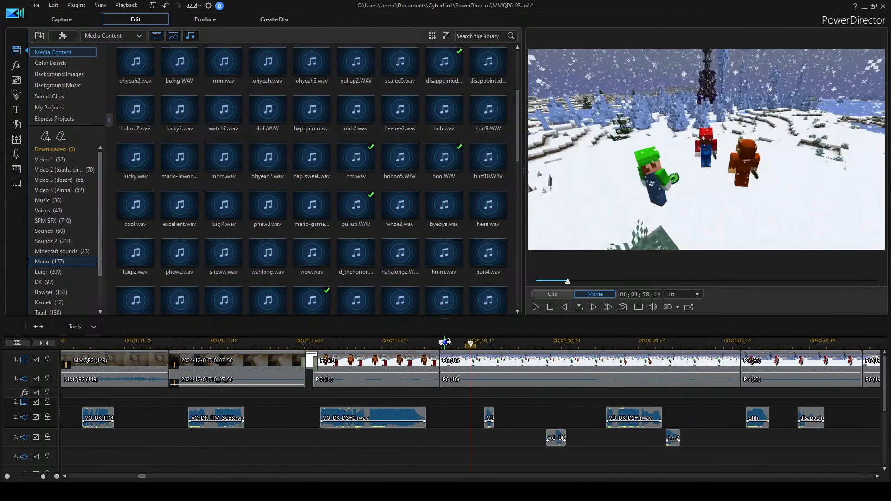
drag(445, 341, 448, 346)
key(space)
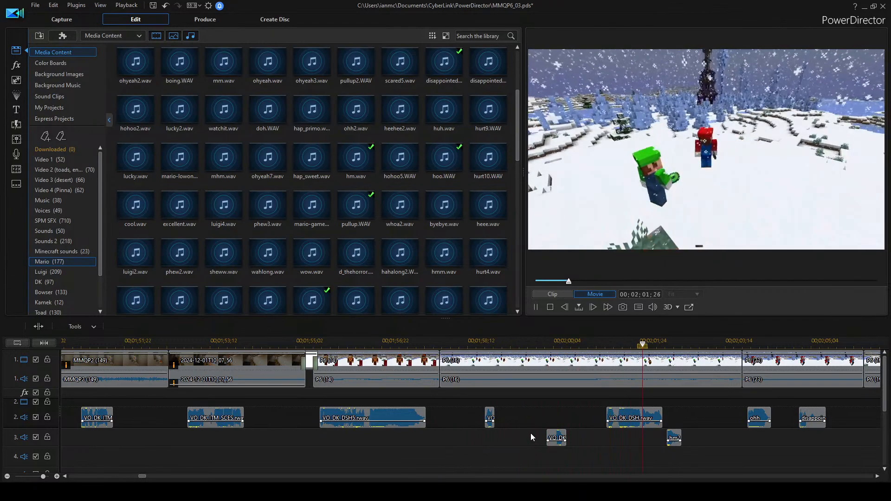
key(space)
key(space)
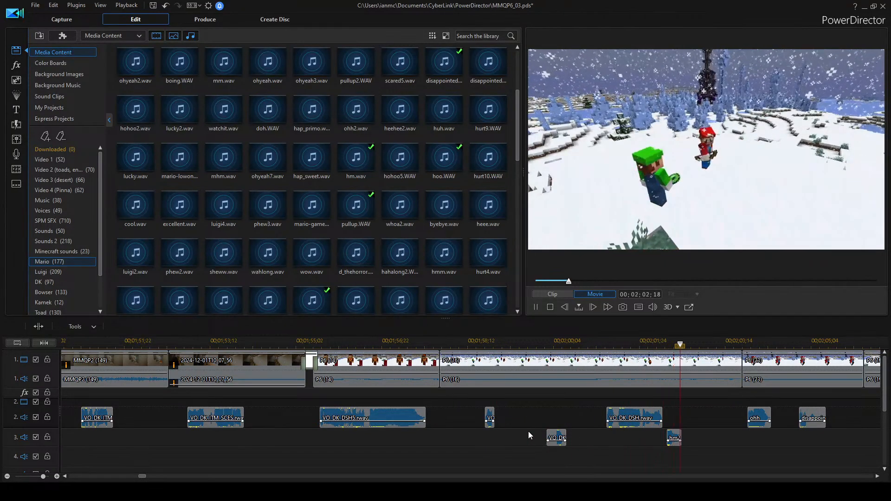
key(space)
Open the Luigi sound category and search it for "huh".
scroll(527, 431, down, 3)
click(47, 271)
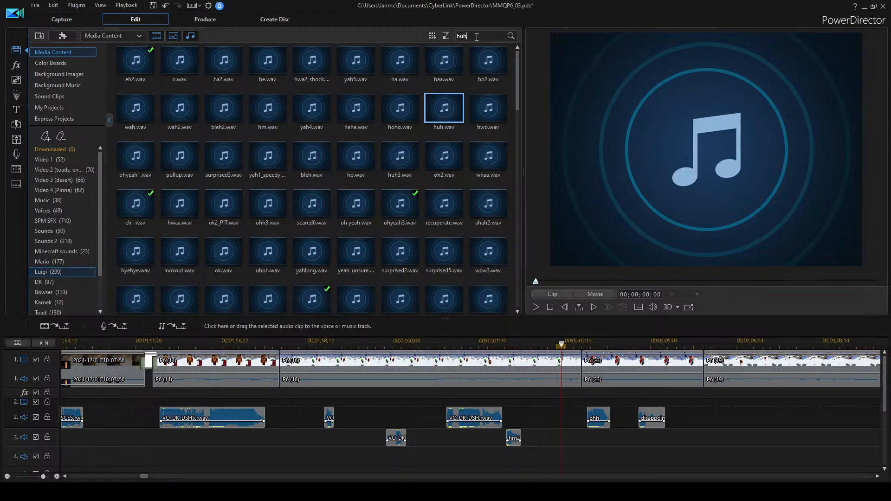
key(Return)
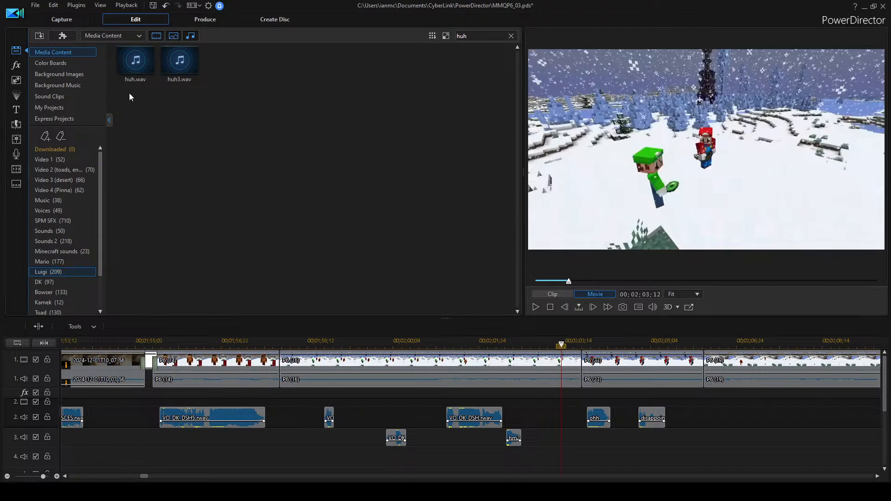
Preview huh.wav and place it on audio track 2 between the VO_DK_DSH and ohh clips.
double_click(132, 71)
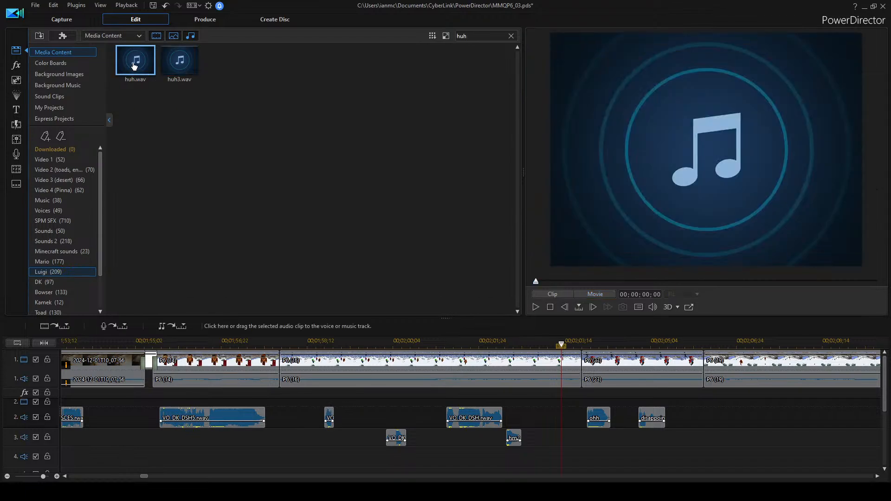
key(space)
drag(130, 66, 543, 450)
drag(532, 419, 533, 418)
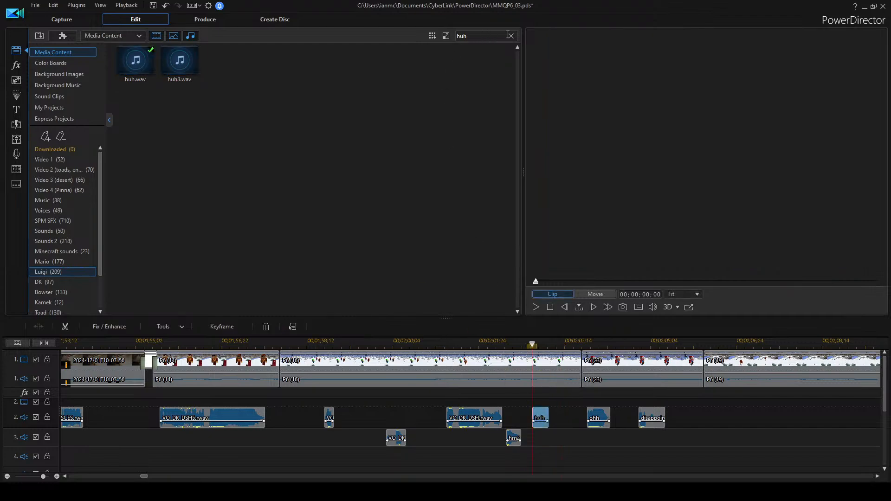
Search the Luigi sounds for "hm" and place hm.wav on audio track 3 just after the hm2 clip.
click(511, 36)
click(496, 37)
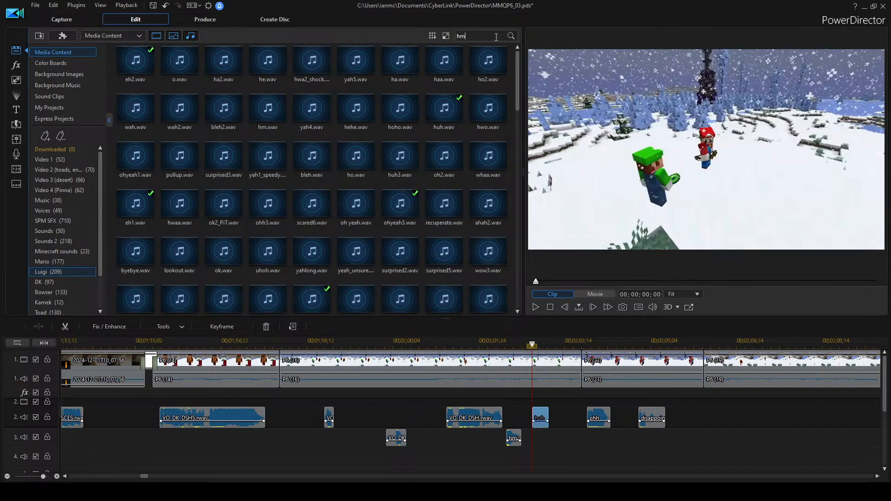
text(hm)
click(140, 63)
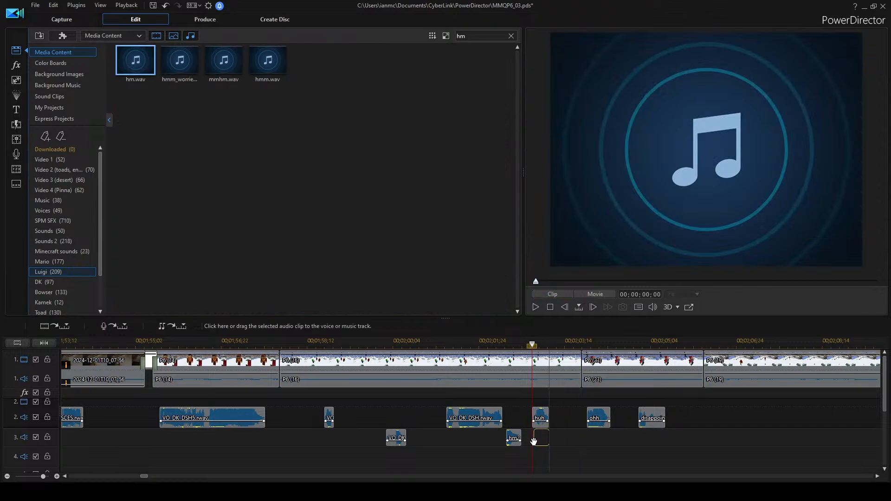
drag(534, 441, 534, 440)
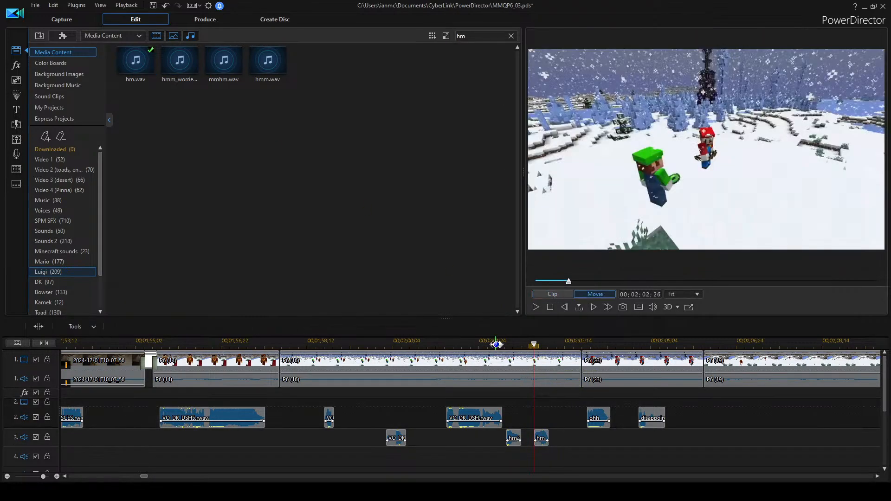
Shift the hm clip on audio track 3 slightly later and play back the section to check its timing.
key(space)
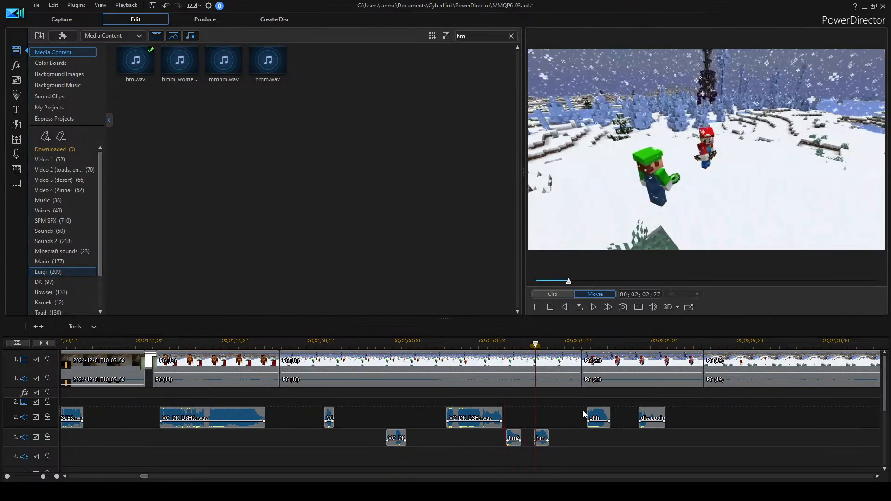
key(space)
drag(544, 437, 548, 436)
click(466, 343)
key(space)
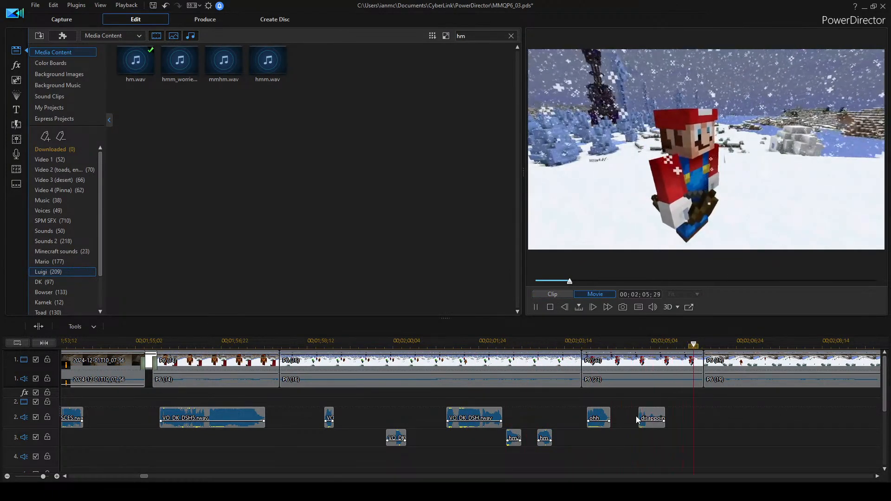
key(space)
Shift the ohh clip on audio track 2 slightly later and play back the Mario close-up.
drag(602, 422, 604, 412)
click(599, 375)
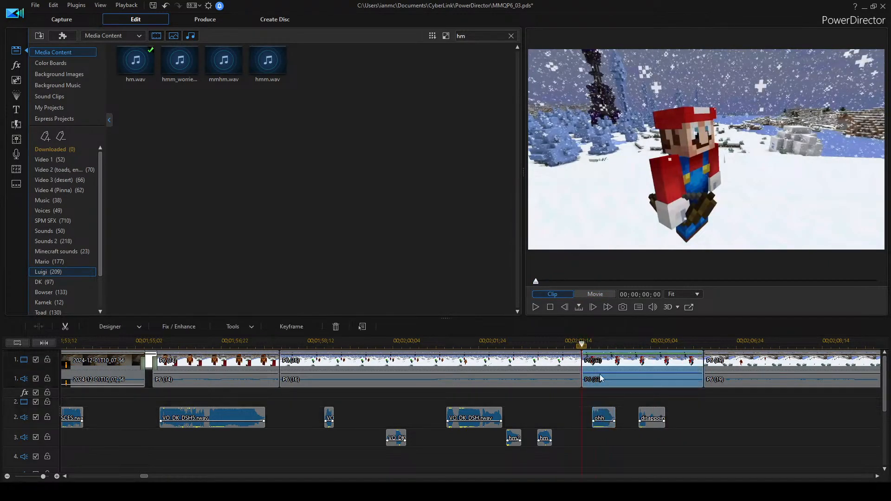
click(642, 422)
key(space)
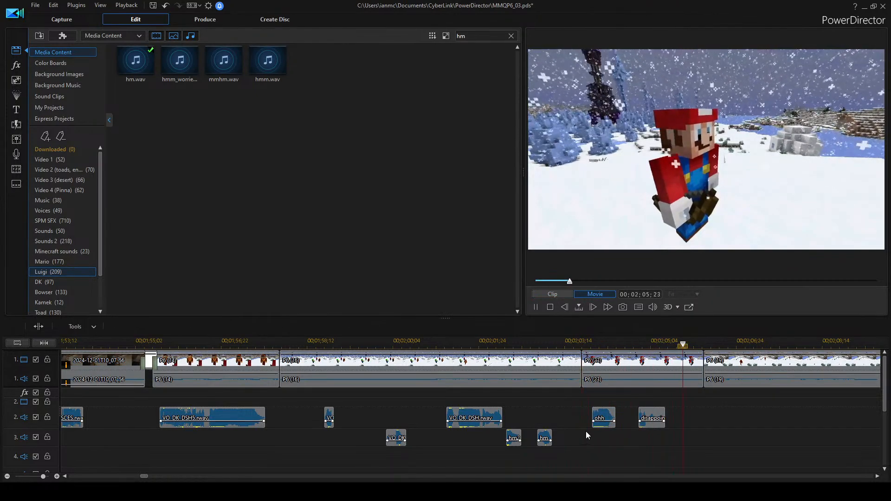
key(space)
Open the DK sound category and audition several voice clips for the running shot in clip P6 (19).
scroll(585, 433, down, 5)
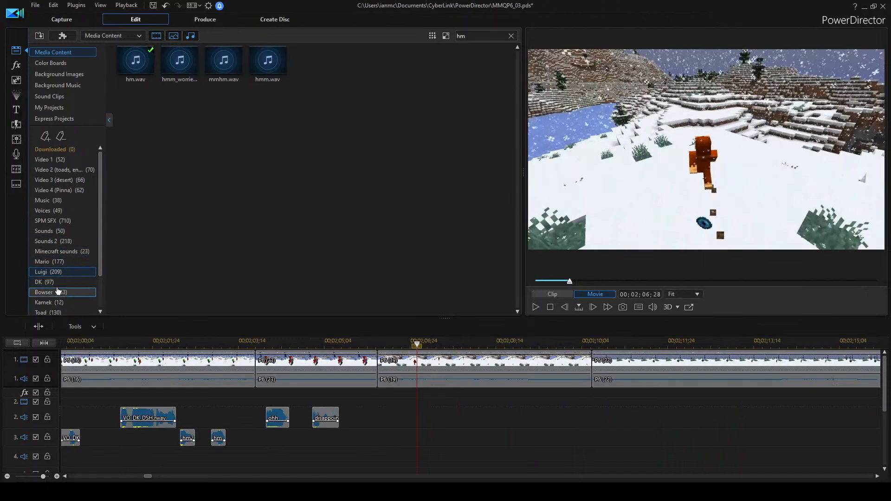
click(62, 283)
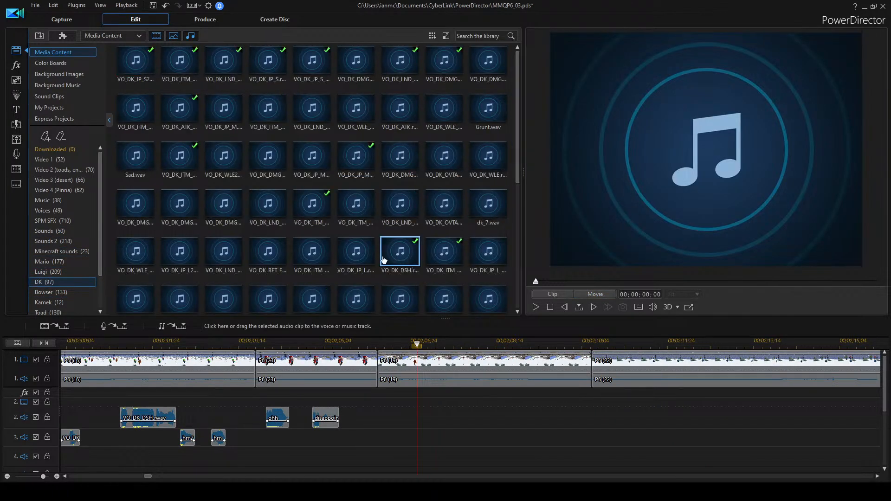
scroll(383, 260, down, 3)
double_click(357, 201)
click(284, 206)
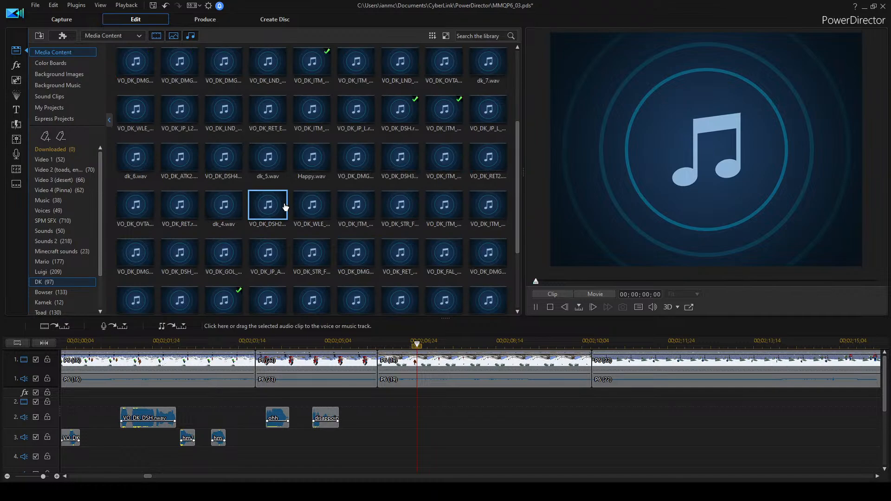
click(135, 206)
click(405, 205)
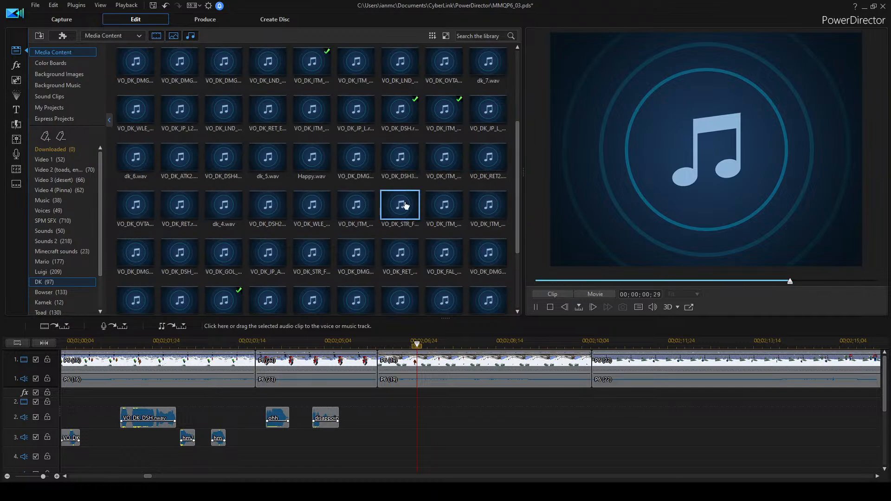
click(405, 205)
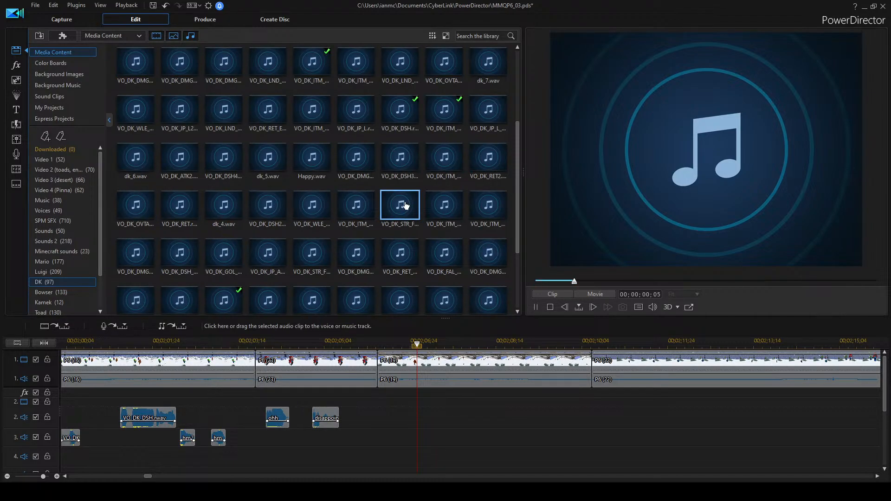
click(480, 163)
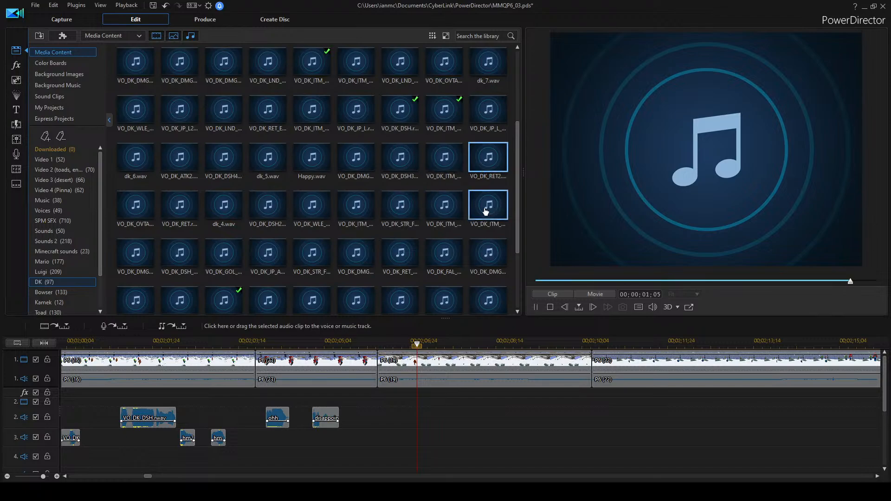
Search the DK sounds for "dsh" and audition the matching dash voice clips.
click(491, 32)
text(dsh)
key(Return)
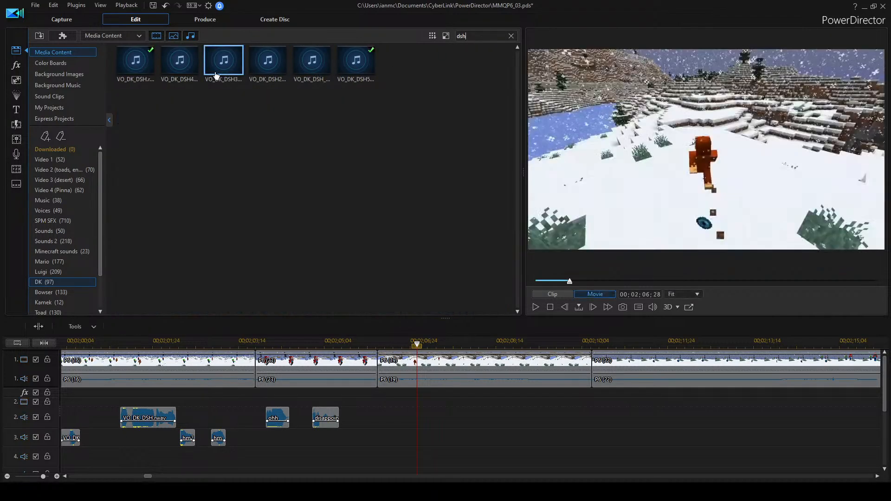
double_click(220, 70)
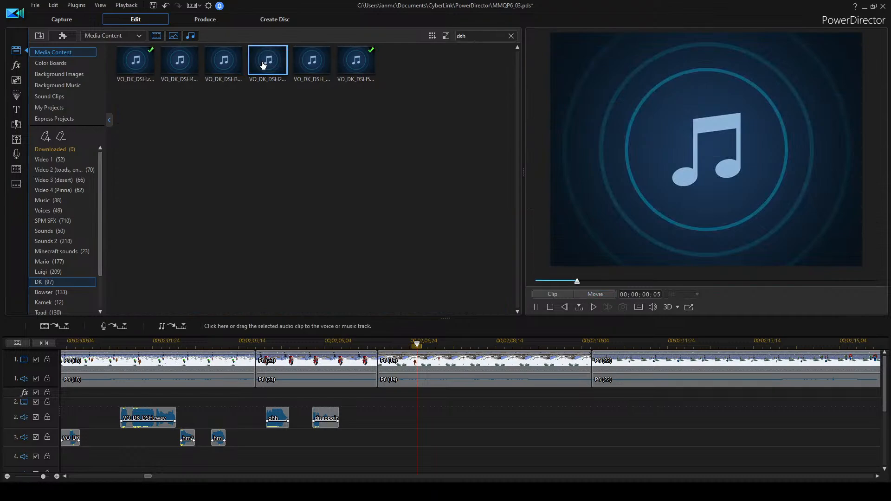
click(311, 61)
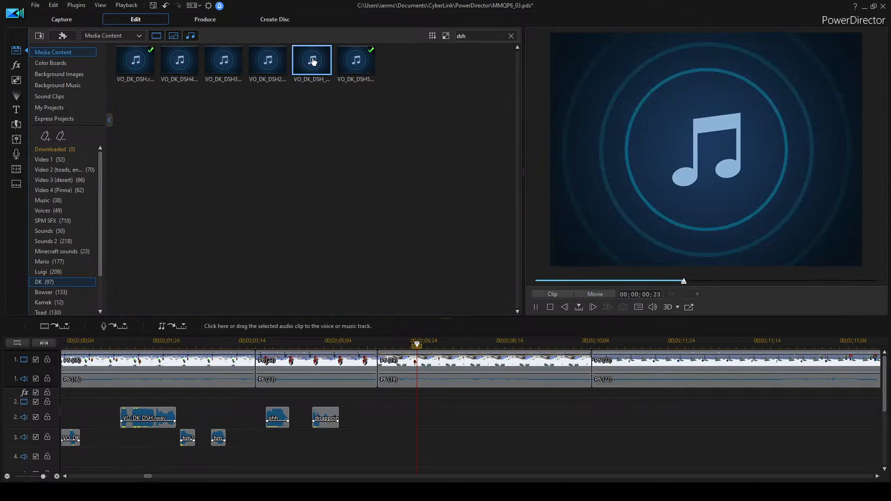
Place VO_DK_DSH2 on audio track 2 near the start of clip P6 (19) and play back the shot.
click(265, 61)
drag(264, 59, 393, 413)
key(space)
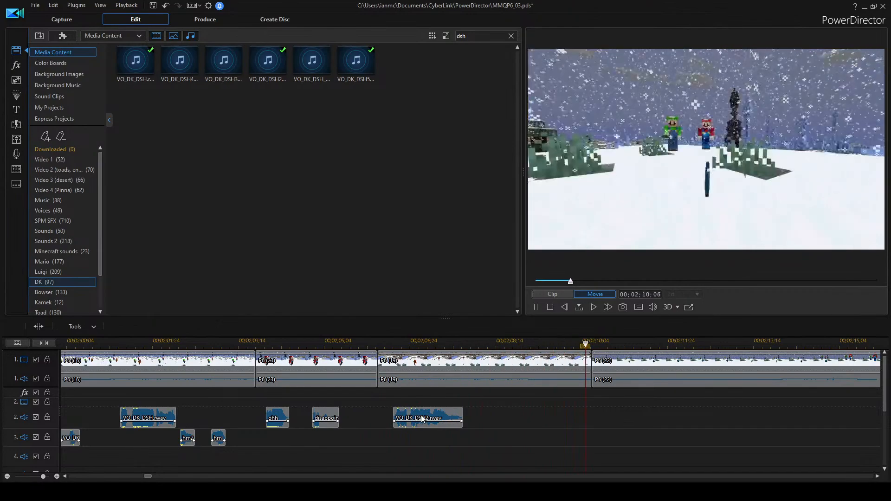
key(space)
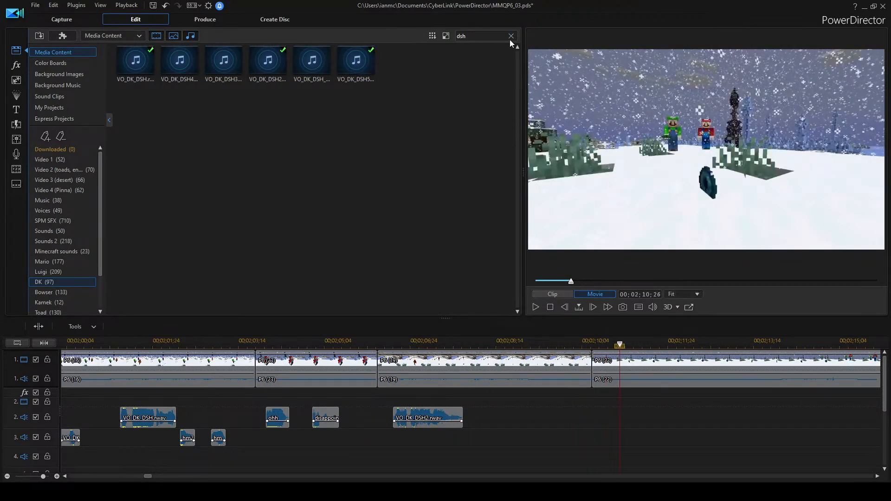
Clear the "dsh" search and audition VO_DK_FAL, VO_DK_STR, VO_DK_DMG and VO_DK_RET voice clips in the DK category.
click(268, 60)
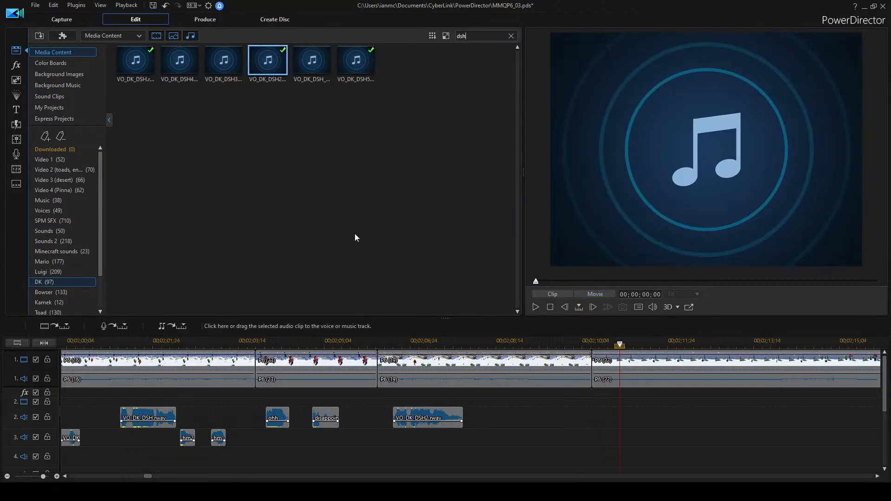
click(511, 35)
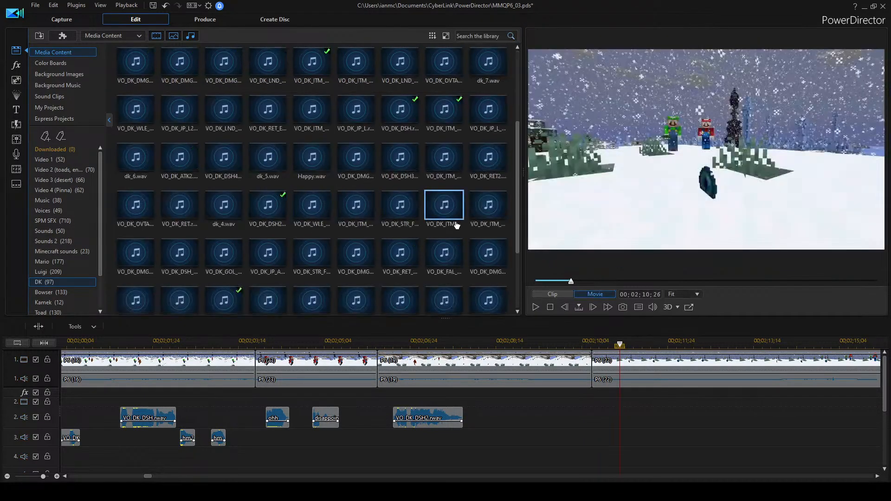
scroll(457, 225, down, 3)
scroll(463, 191, up, 4)
scroll(463, 195, down, 4)
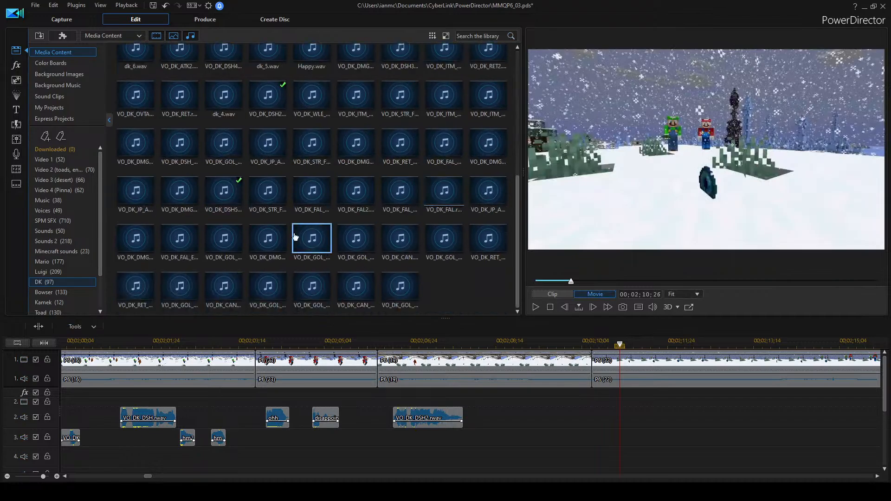
click(312, 195)
key(space)
click(316, 153)
key(space)
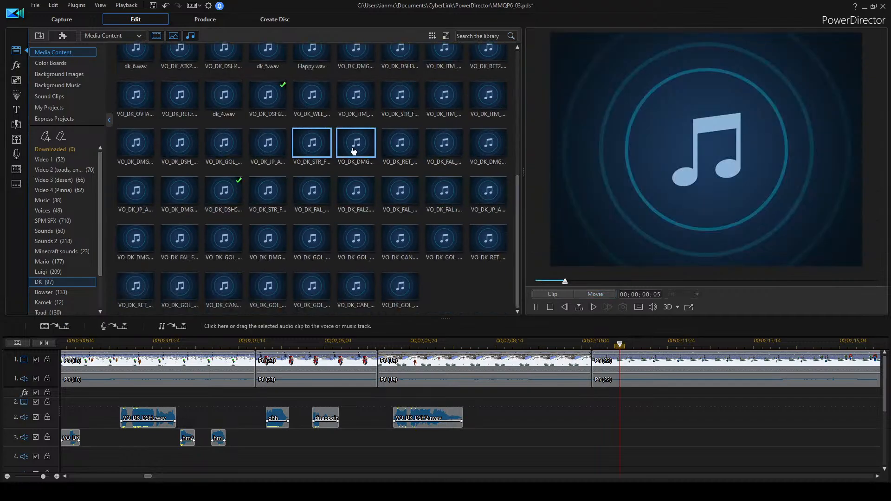
click(354, 149)
click(399, 148)
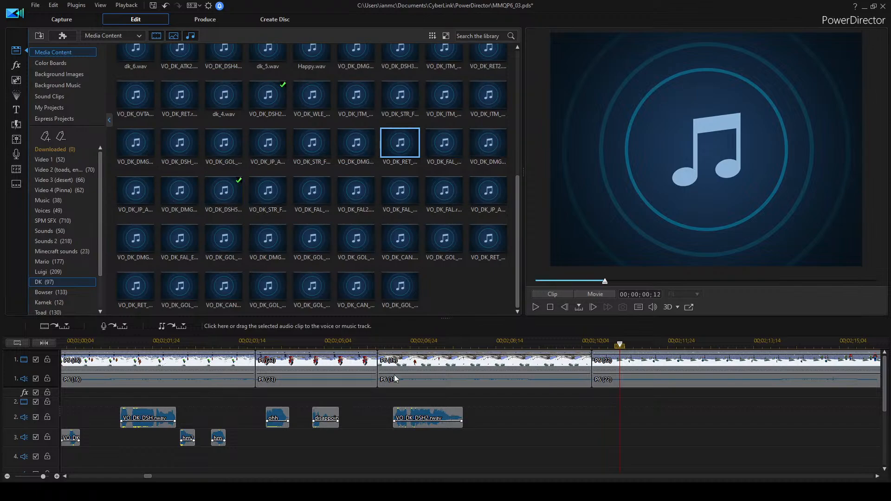
Audition VO_DK_DSH2 again and compare it with the VO_DK_DMG, VO_DK_JP and VO_DK_GOL voice clips.
click(274, 99)
key(space)
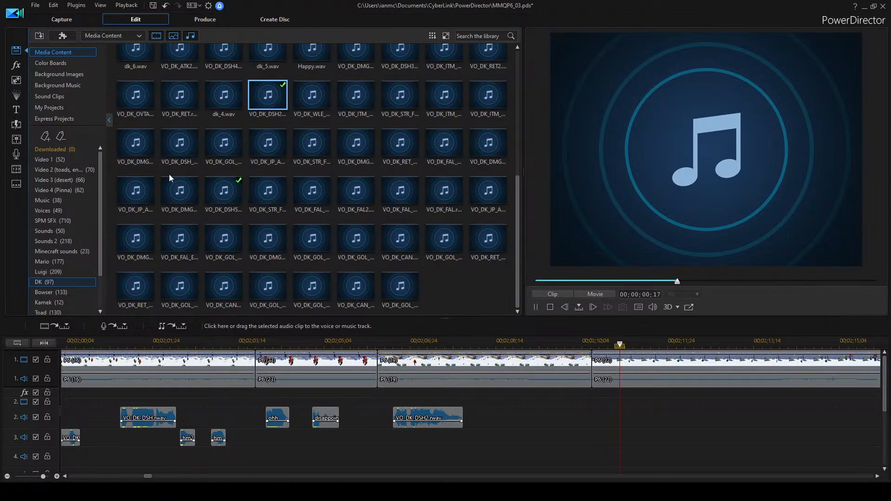
click(170, 180)
click(132, 185)
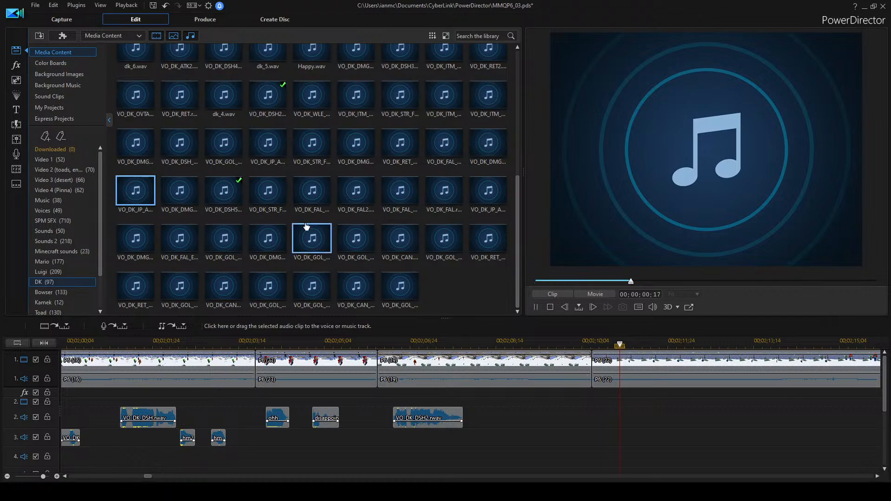
click(307, 227)
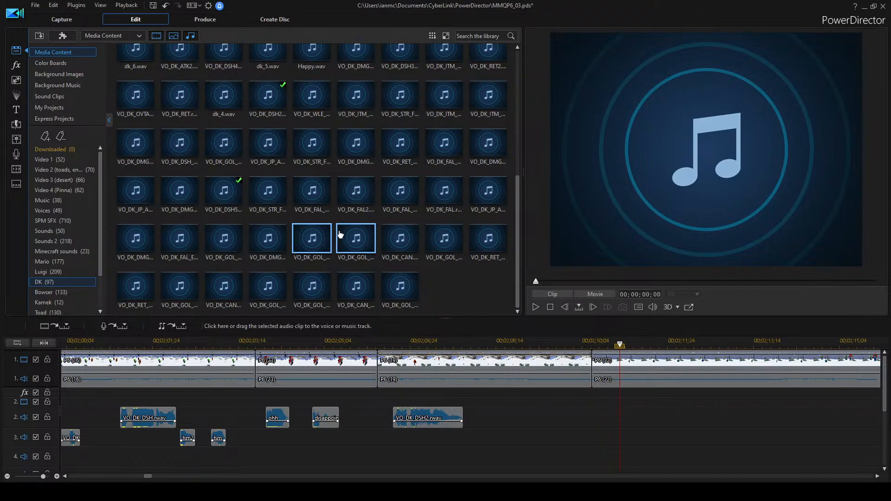
scroll(352, 236, up, 5)
click(396, 245)
scroll(363, 160, down, 5)
Play back the running shot P6 (19) with its dash voice and review the preceding Mario close-up P6 (23).
click(389, 343)
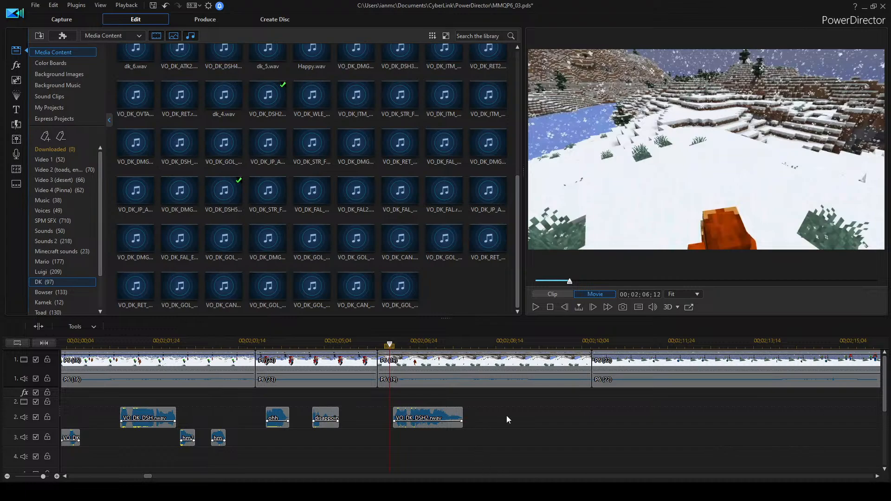
key(space)
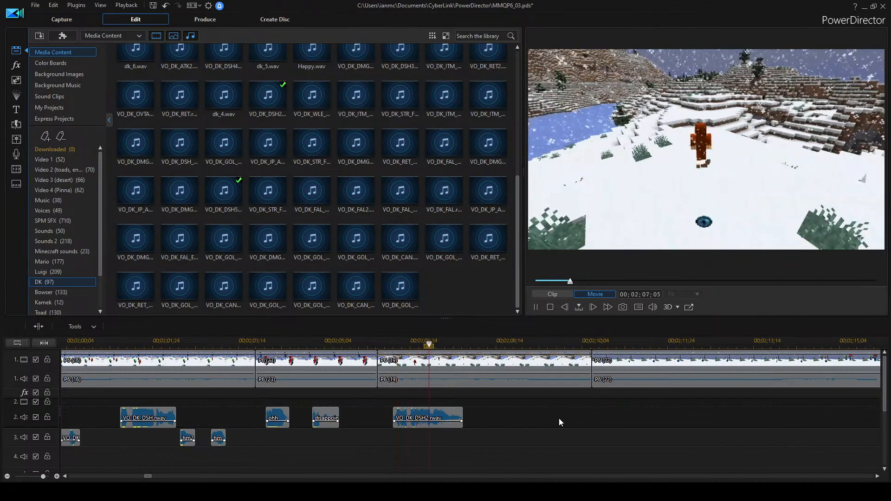
key(space)
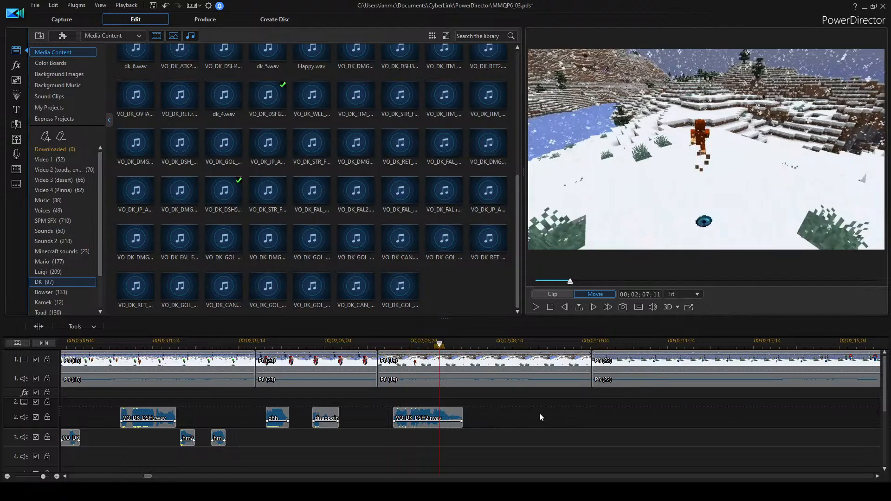
scroll(487, 424, right, 3)
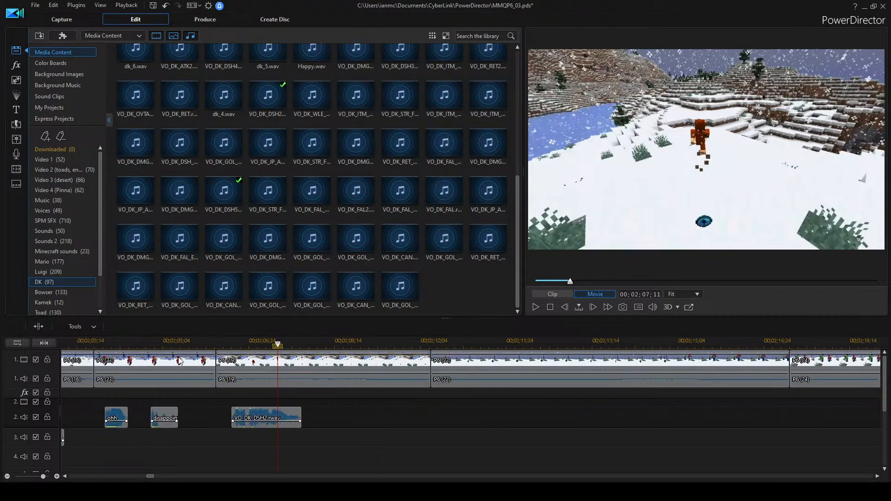
click(154, 344)
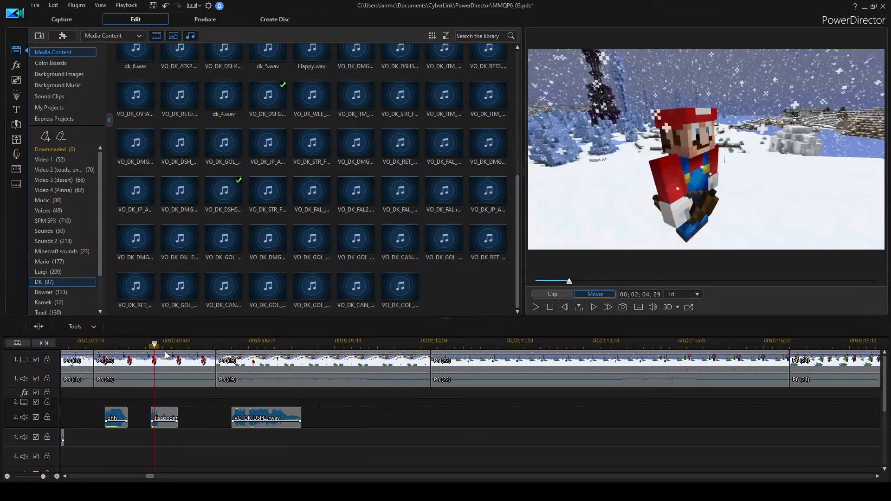
scroll(387, 423, left, 2)
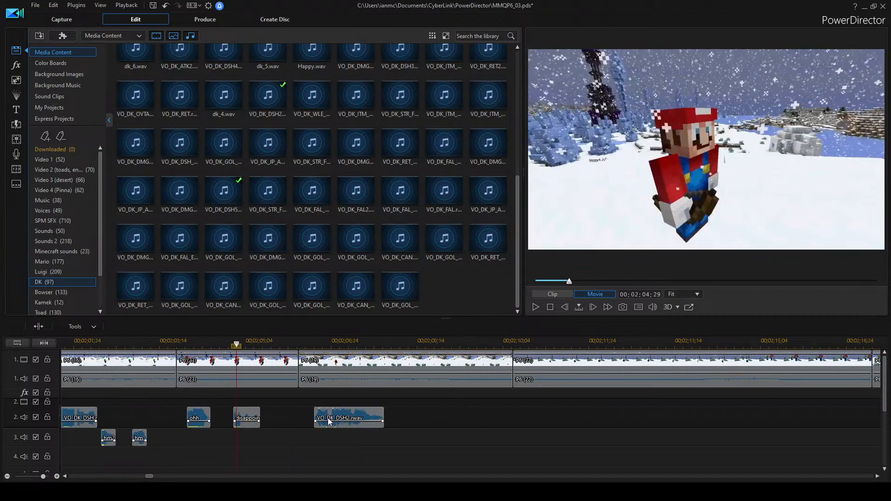
click(182, 342)
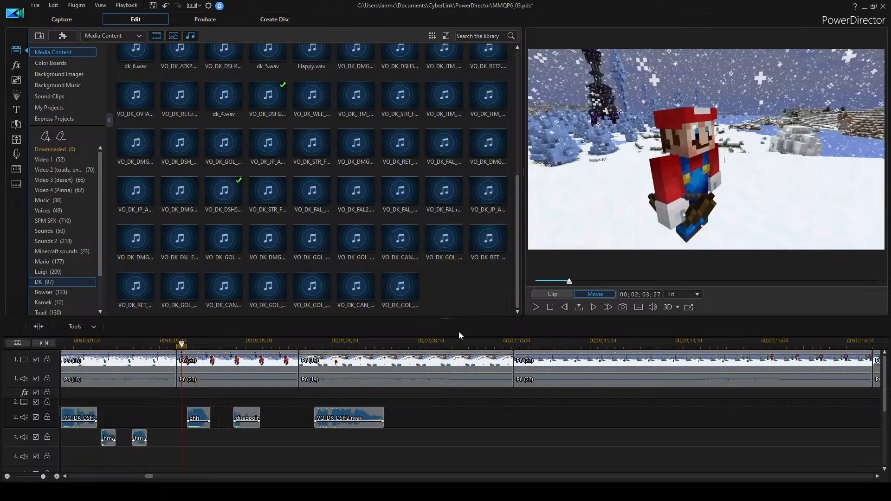
click(367, 344)
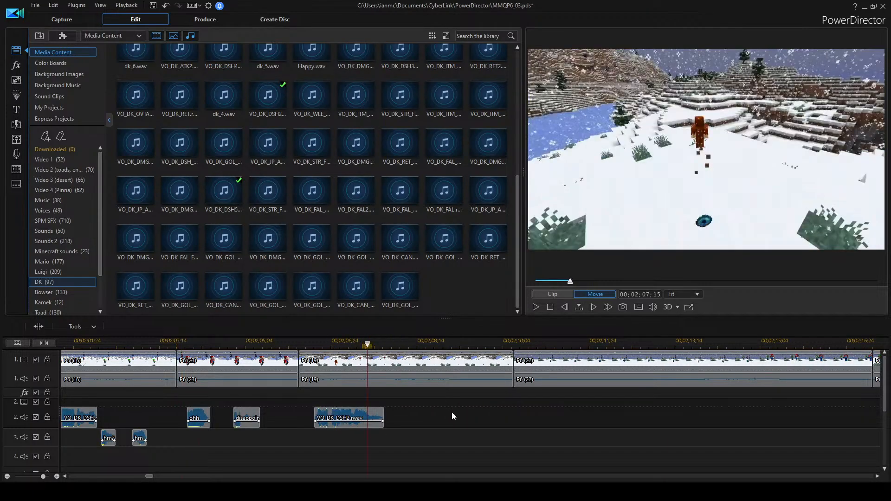
scroll(451, 412, down, 2)
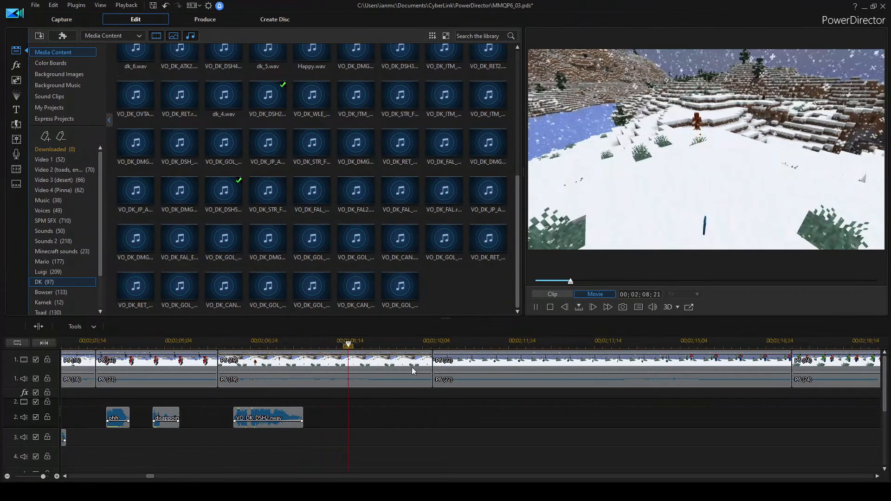
Replay clip P6 (19) from its start and stop after the VO_DK_DSH2 clip ends.
click(225, 344)
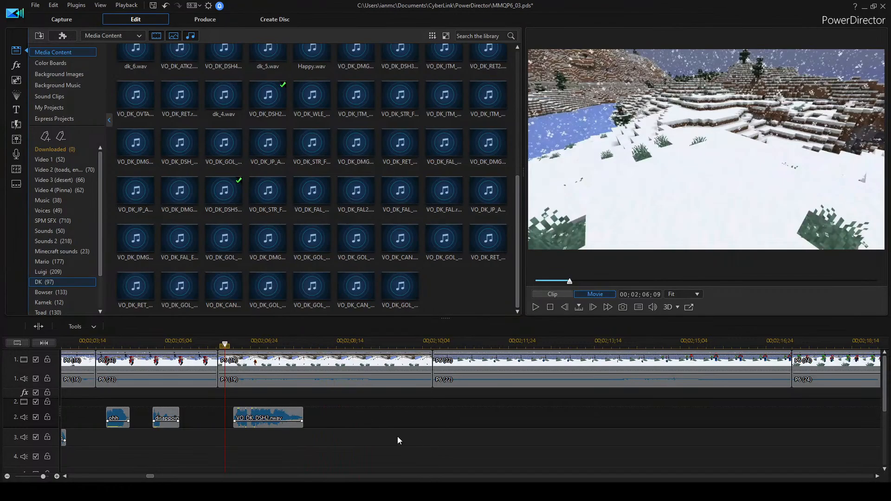
key(space)
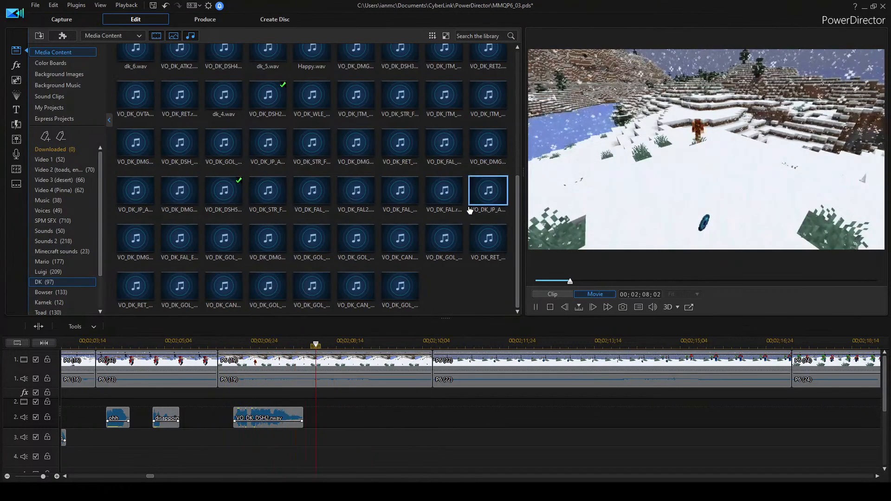
key(space)
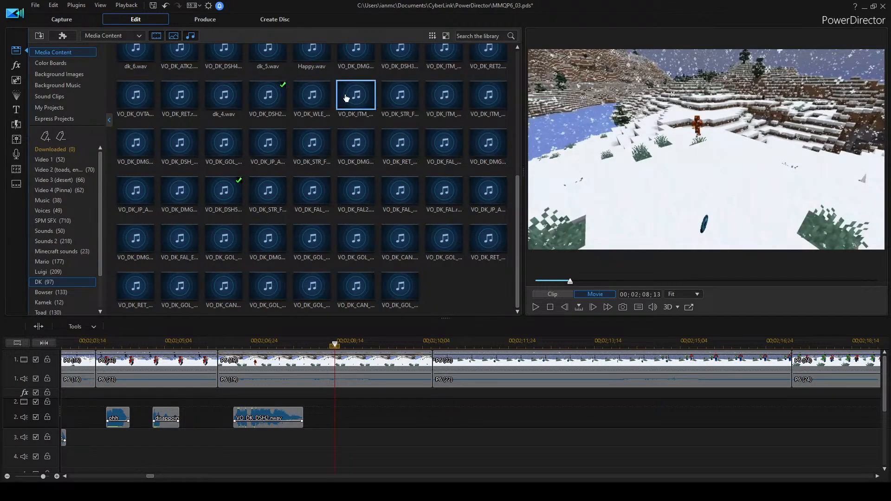
Audition VO_DK_ITM, VO_DK_JP_M, VO_DK_LND, VO_DK_WLE and VO_DK_ATK clips for a second voice in the running shot.
scroll(345, 97, up, 3)
double_click(320, 142)
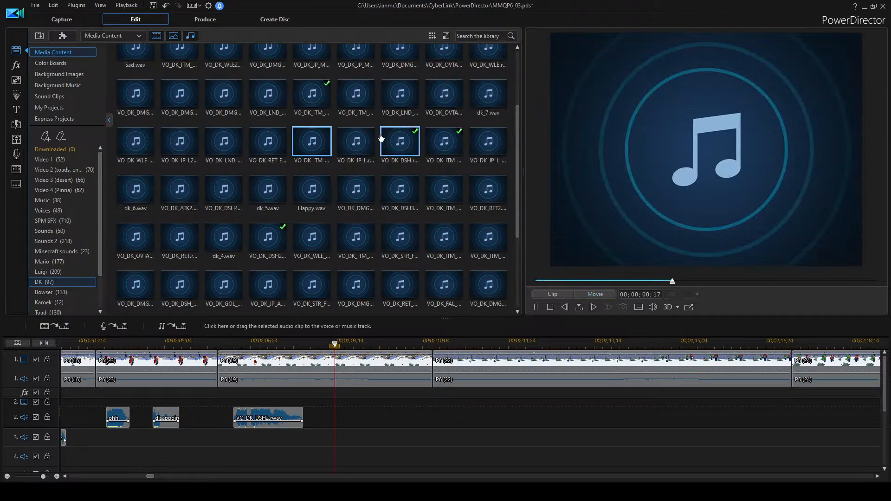
scroll(360, 100, up, 3)
double_click(323, 155)
click(319, 128)
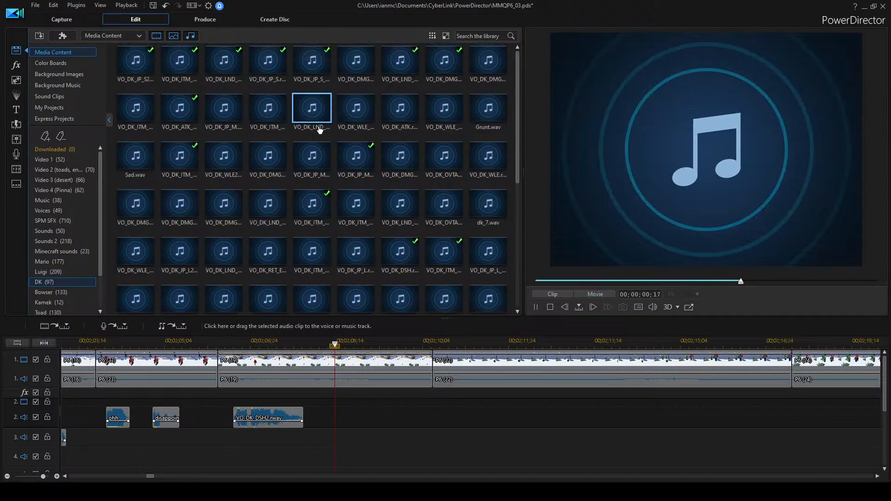
double_click(369, 114)
click(418, 118)
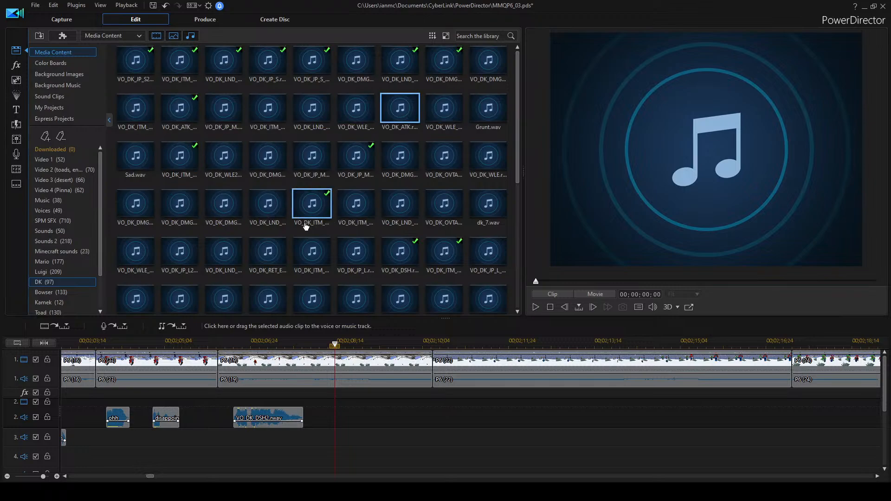
Audition further VO_DK_ITM, VO_DK_LND, VO_DK_WLE and VO_DK_JP_M voice clips lower in the DK category.
double_click(355, 208)
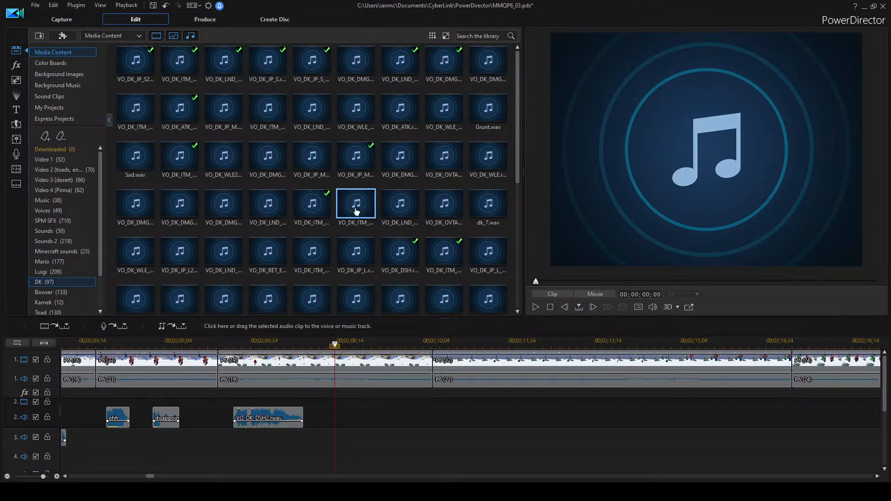
double_click(394, 208)
double_click(222, 260)
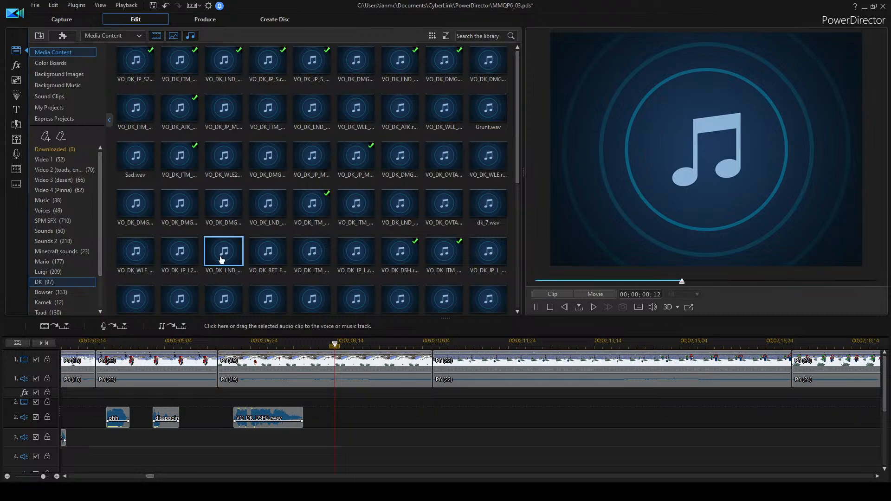
double_click(142, 253)
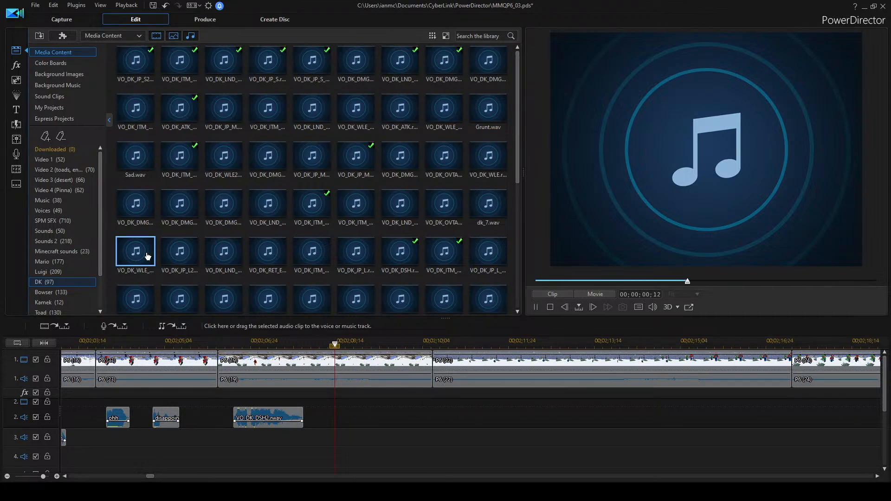
click(332, 257)
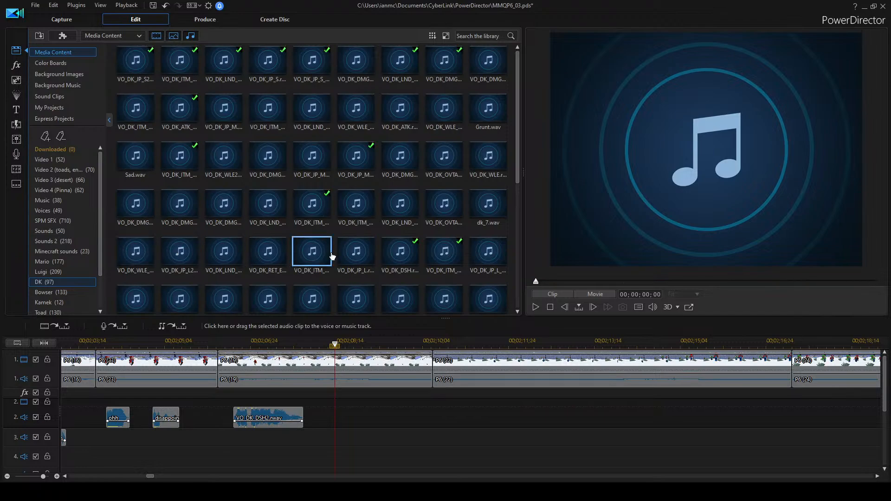
double_click(333, 256)
click(320, 210)
double_click(315, 157)
Place the chosen VO_DK_WLE voice clip on audio track 2 after VO_DK_DSH2 in clip P6 (19) and play back the result.
click(145, 259)
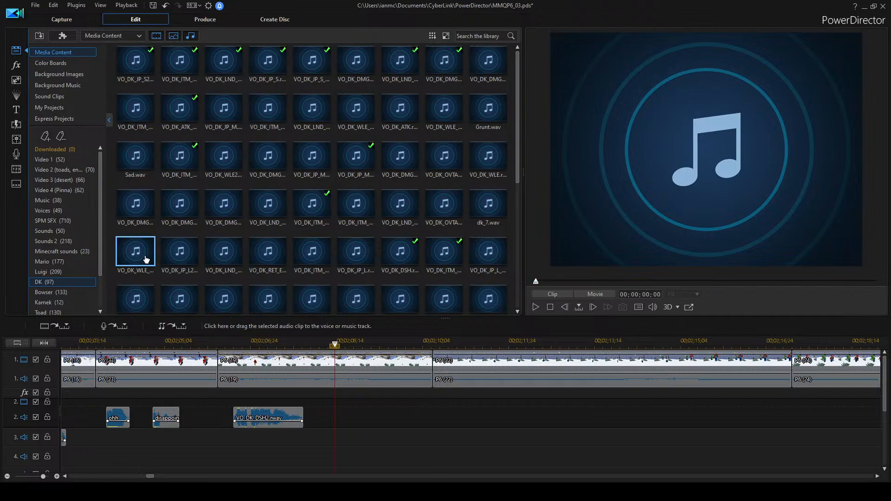
drag(139, 255, 351, 416)
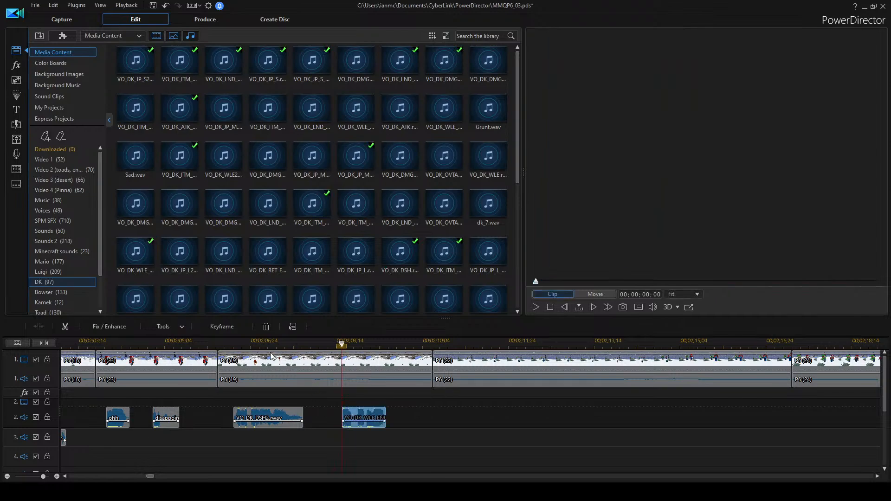
click(272, 345)
key(space)
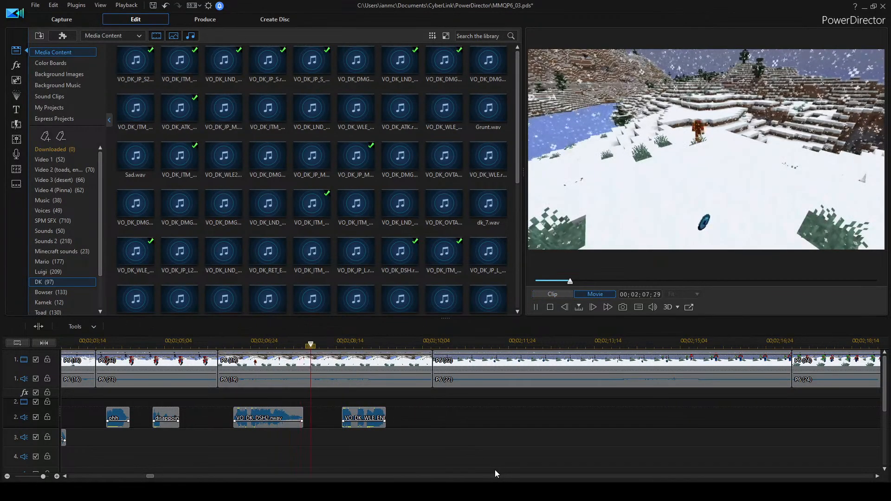
click(371, 416)
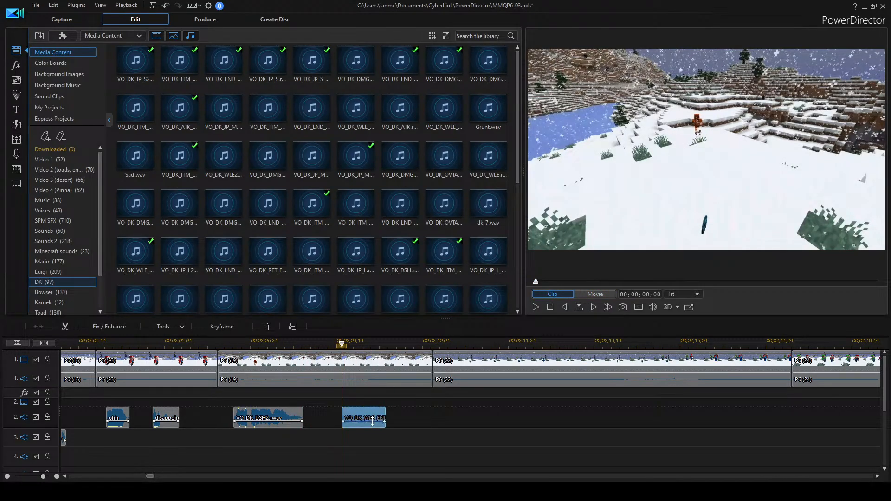
click(481, 425)
key(space)
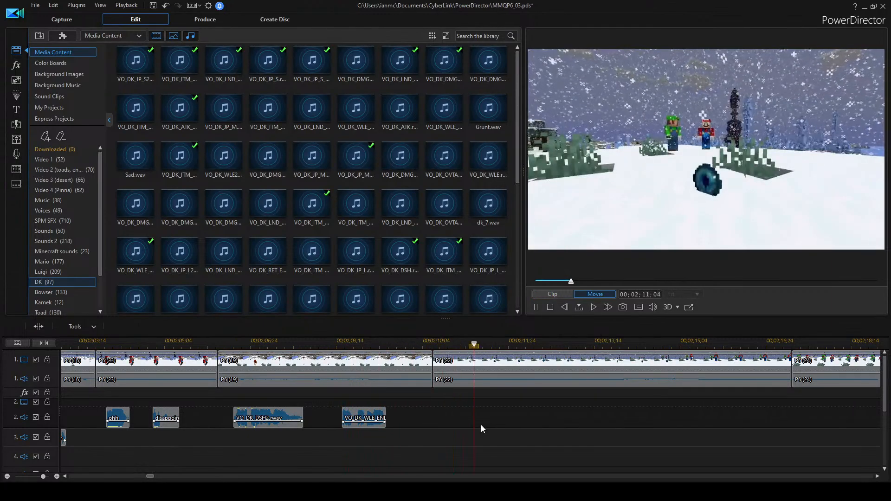
key(space)
Play back the Mario and Luigi shot P6 (22) from near its start.
scroll(508, 416, right, 5)
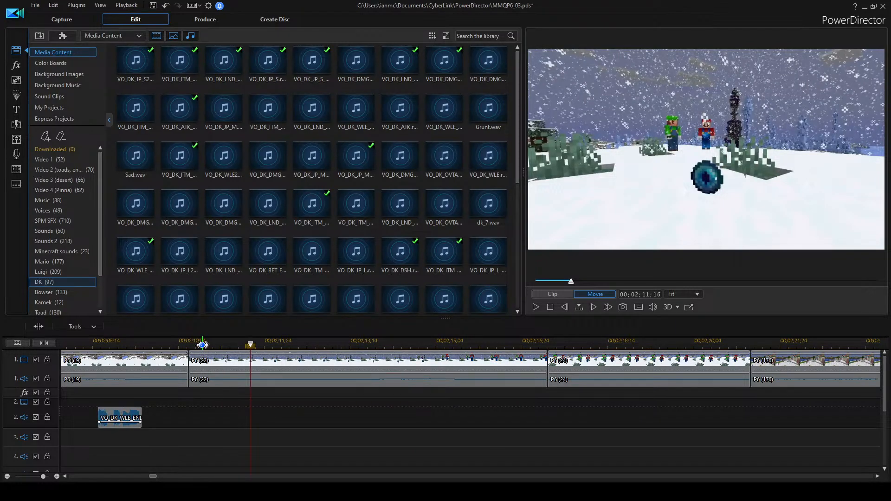
click(193, 344)
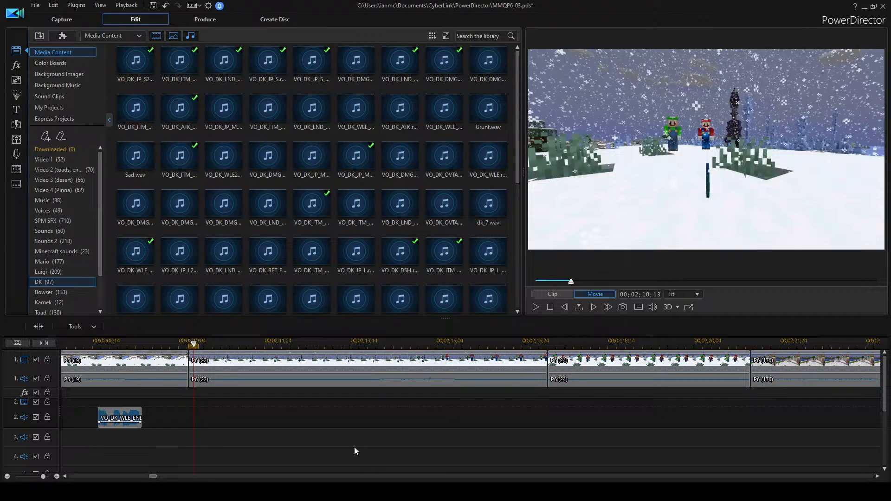
key(space)
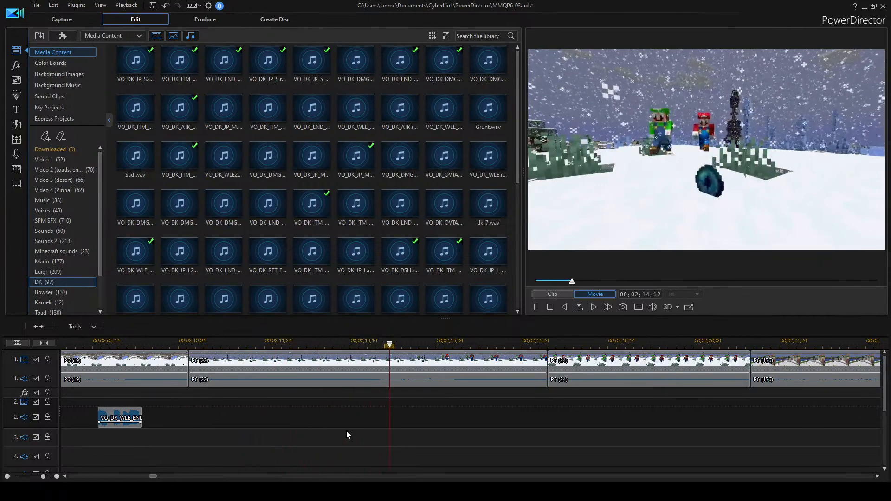
Stop playback of P6 (22) and play back the end of P6 (16) from the VO_DK_DSH clip.
key(space)
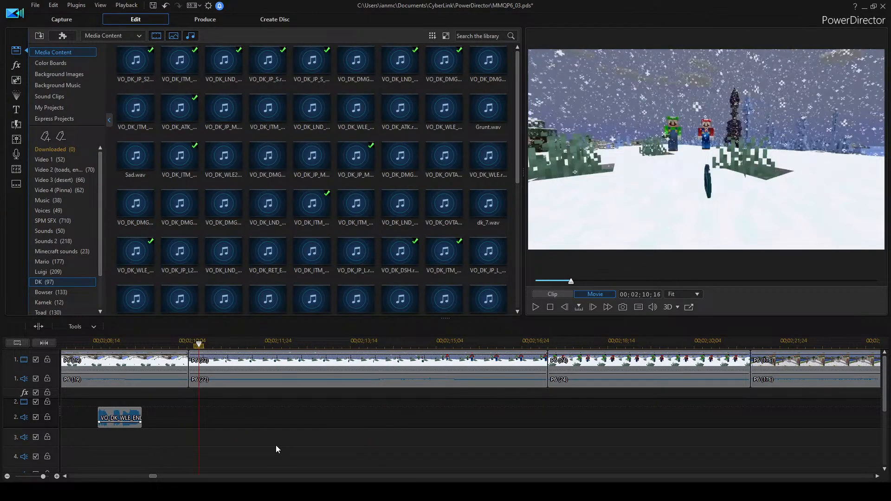
scroll(244, 432, up, 5)
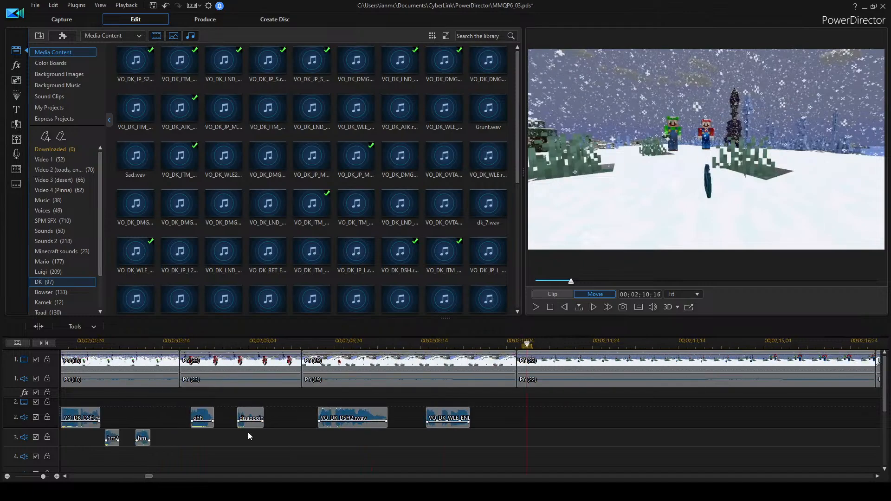
scroll(248, 433, up, 2)
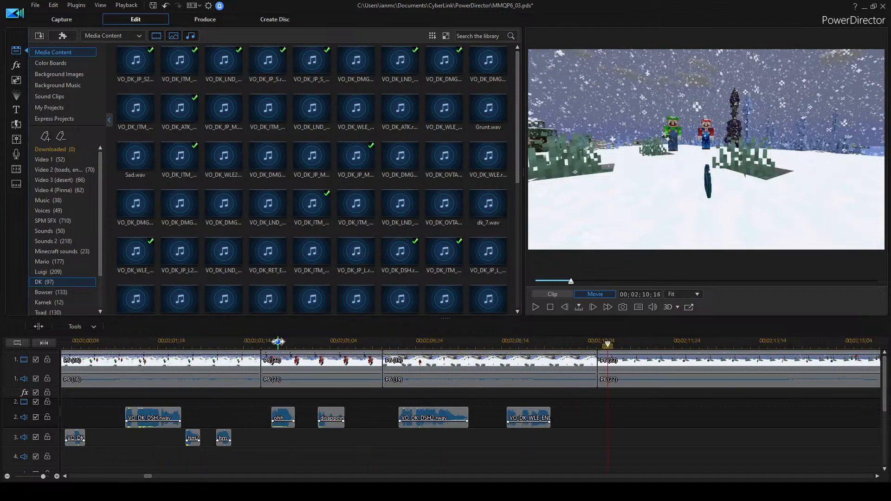
click(151, 342)
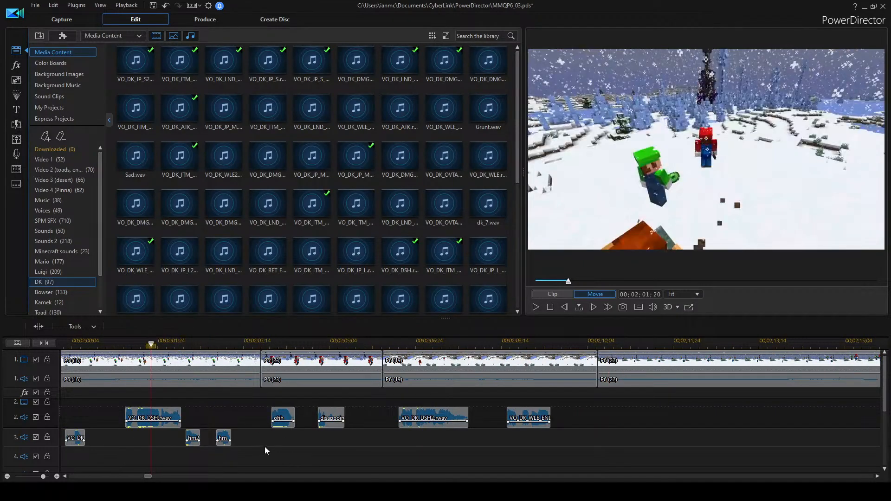
scroll(135, 397, up, 3)
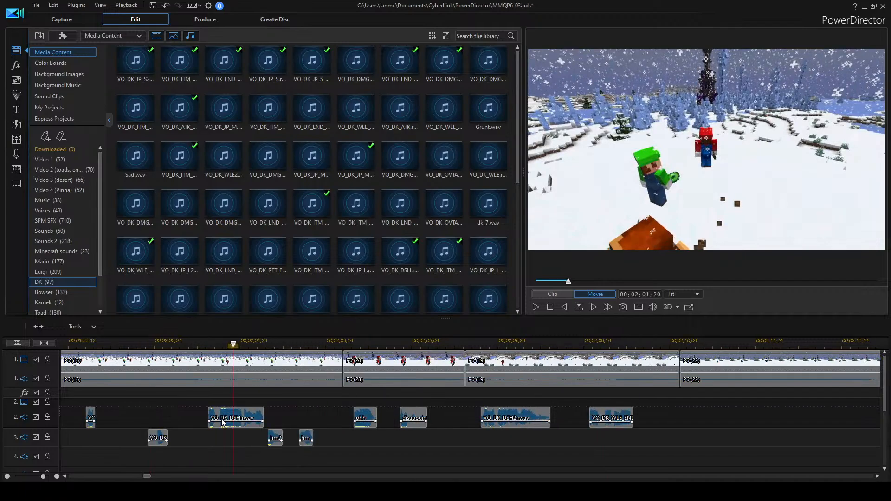
key(space)
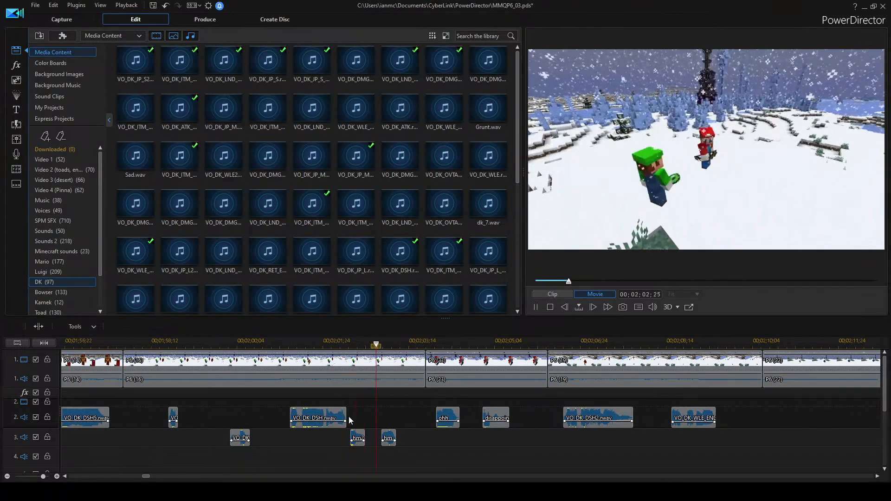
key(space)
click(352, 343)
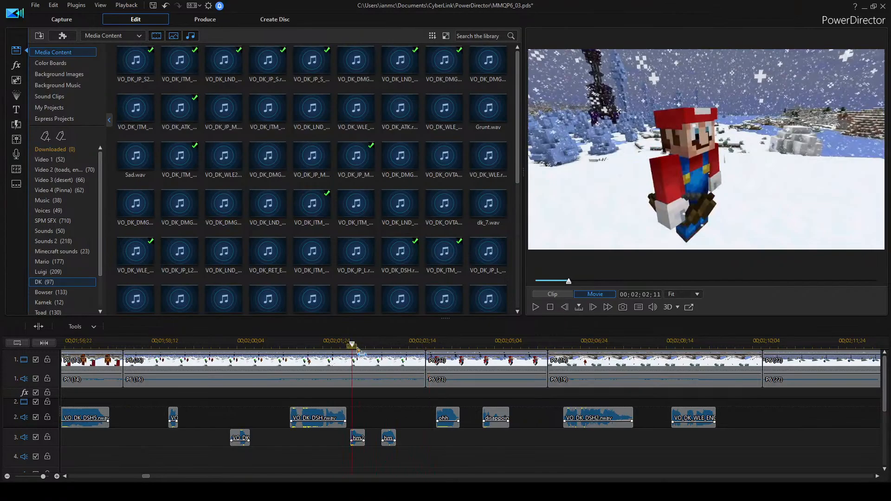
Find whaa.wav in the Luigi category and place it on audio track 2 after VO_DK_DSH, replacing the second hm clip on track 3.
click(46, 272)
click(477, 33)
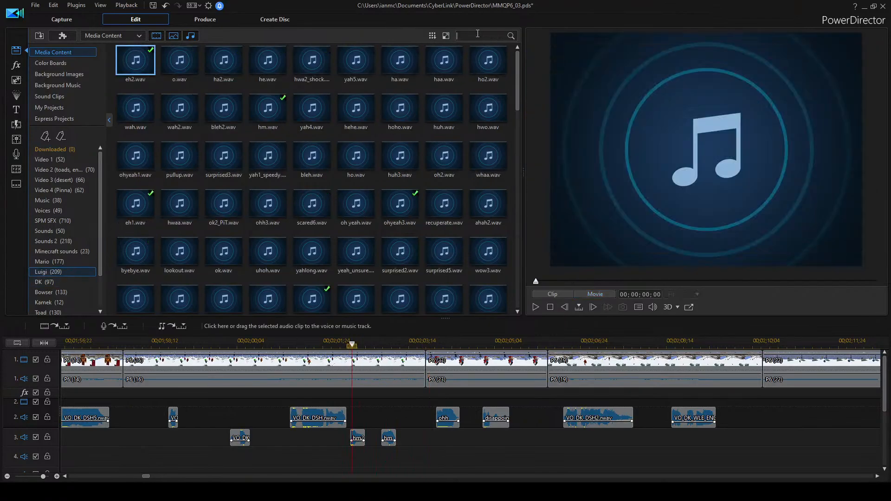
text(wha)
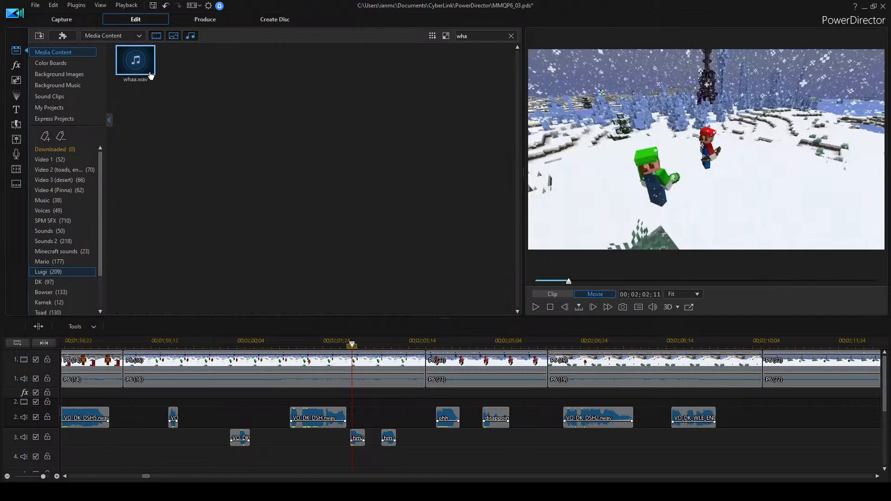
click(145, 70)
drag(145, 70, 378, 417)
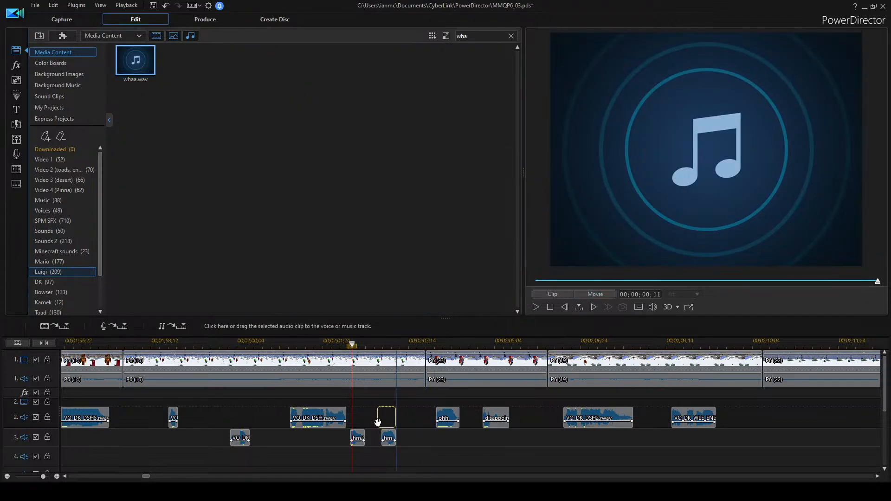
click(389, 438)
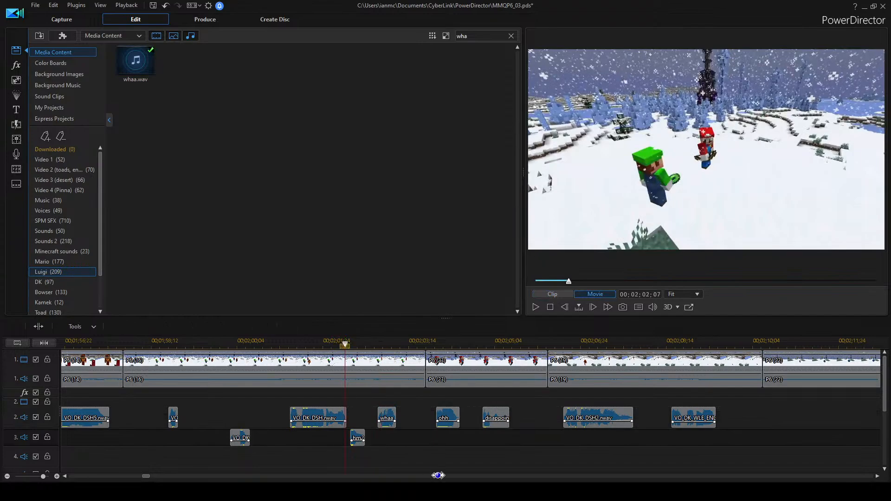
Play back the new whaa clip and shift it slightly earlier on audio track 2.
key(space)
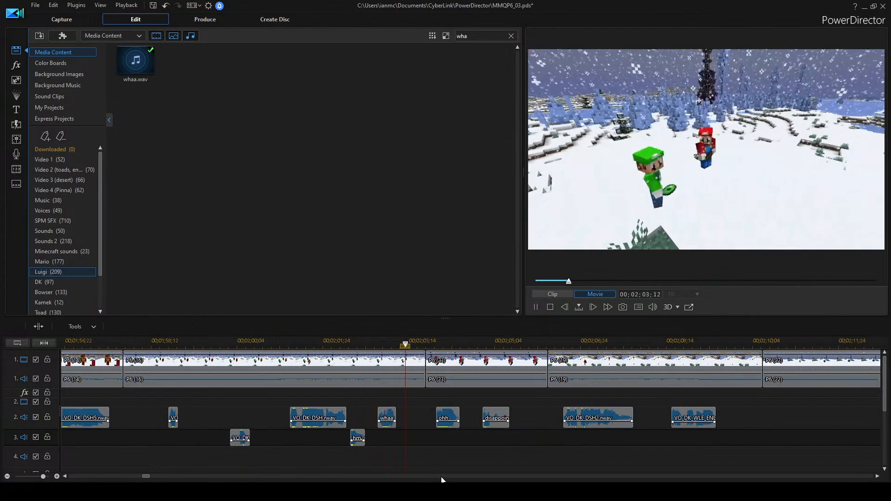
key(space)
click(392, 423)
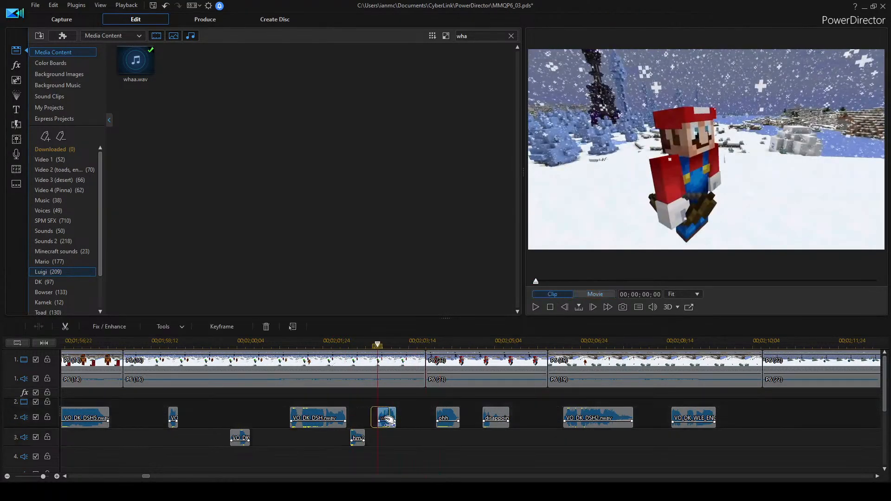
Replace the ohh clip in P6 (23) with Mario's mm.wav at the same time on audio track 3 and play it back.
click(458, 419)
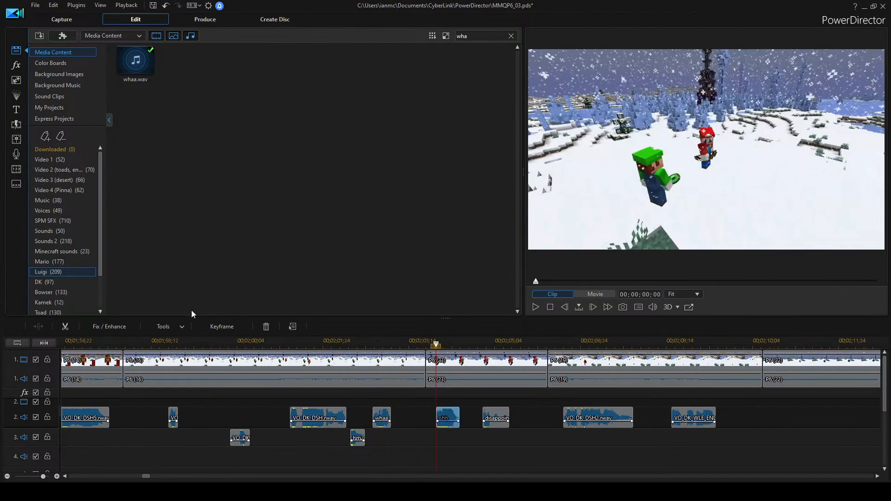
click(46, 262)
click(444, 58)
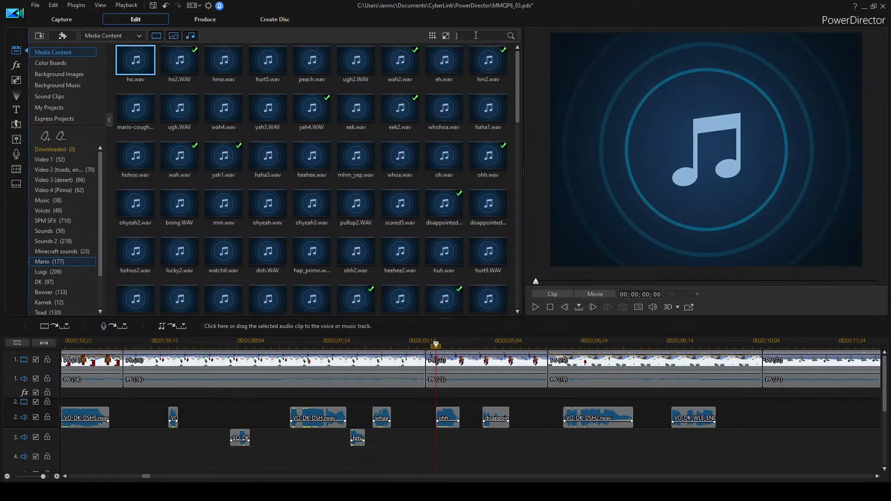
key(Return)
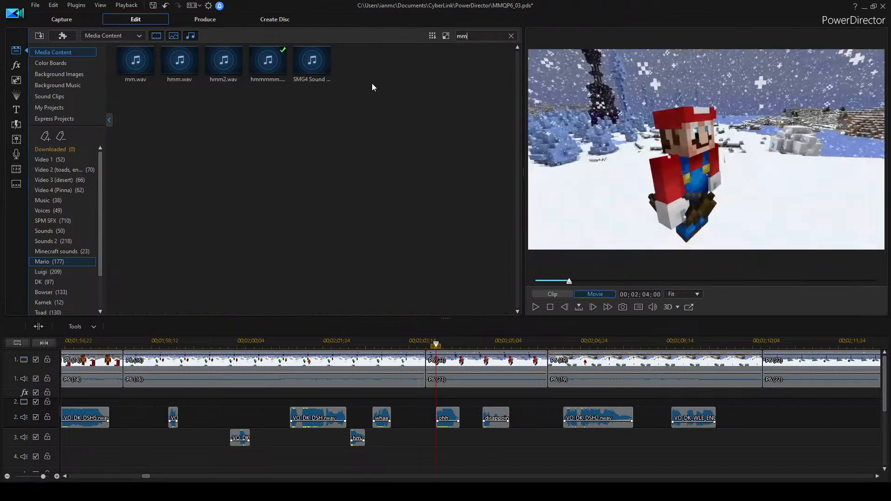
click(137, 70)
drag(136, 70, 204, 130)
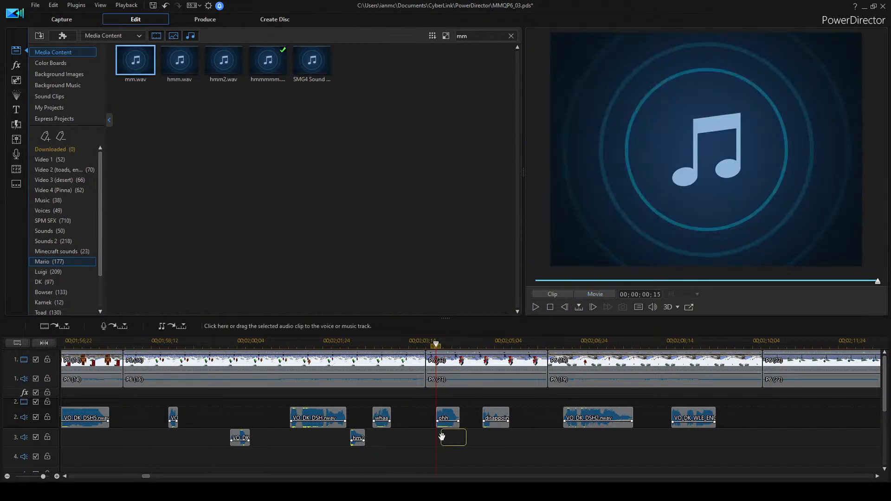
drag(437, 444, 437, 444)
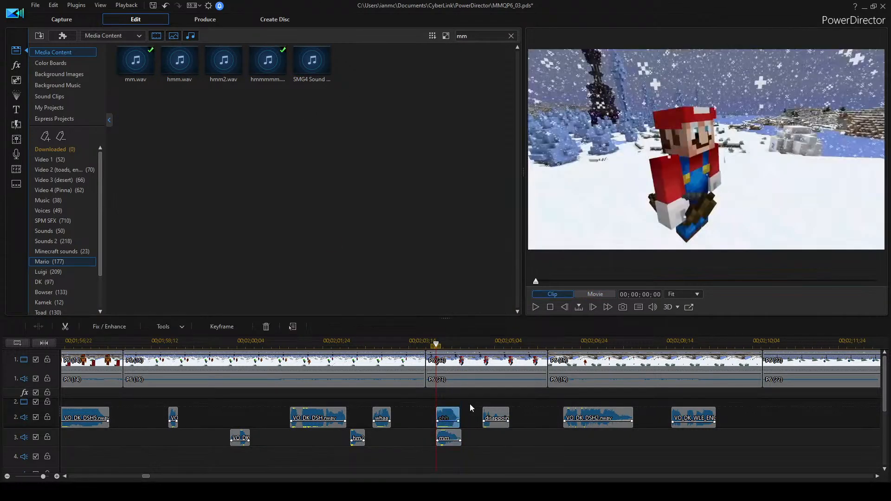
key(space)
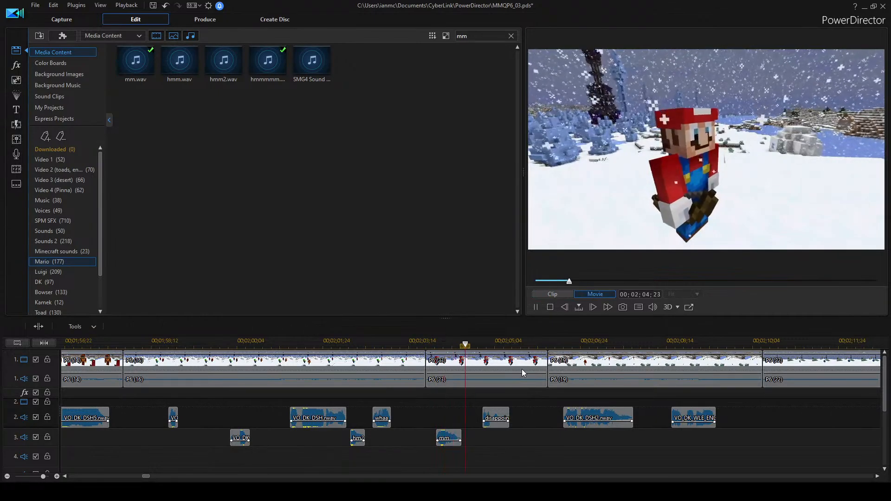
key(space)
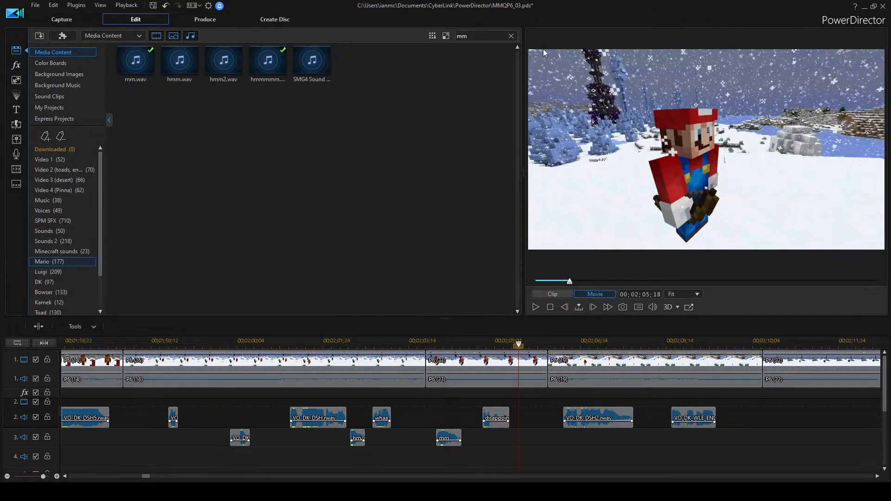
Clear the library search and browse the Mario voice clips for an alternative to the disappointed clip in P6 (23).
click(510, 36)
click(505, 422)
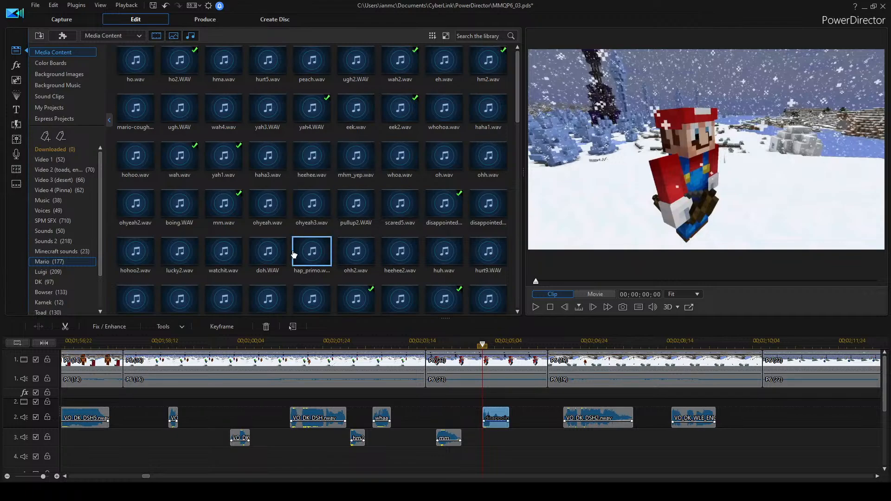
click(260, 253)
scroll(262, 251, down, 3)
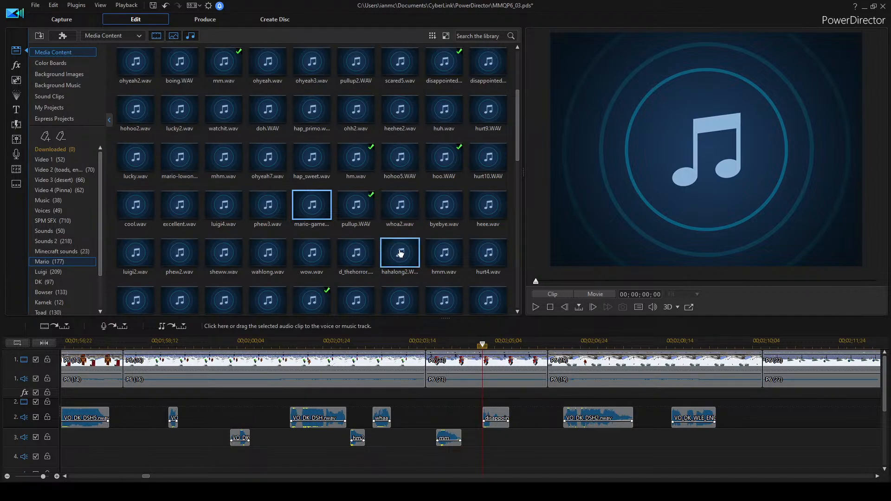
scroll(388, 156, up, 3)
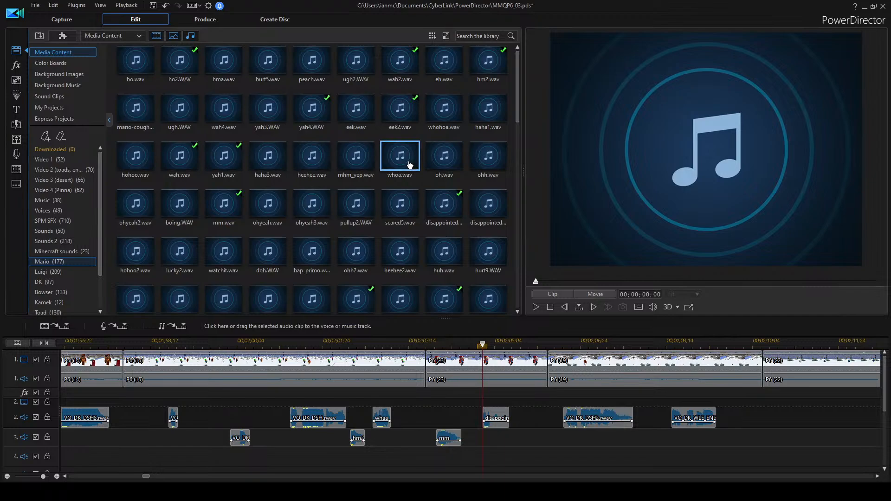
scroll(409, 165, down, 3)
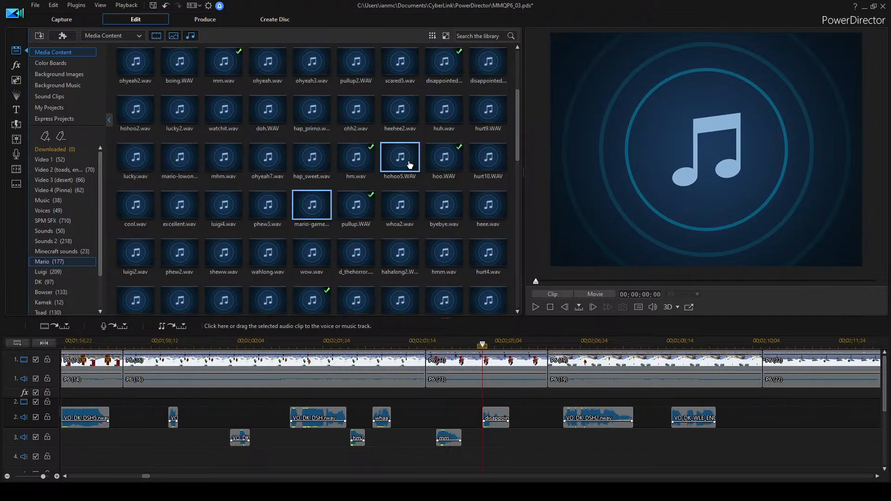
Play back P6 (23) from the start of the mm clip through the disappointed clip.
click(433, 343)
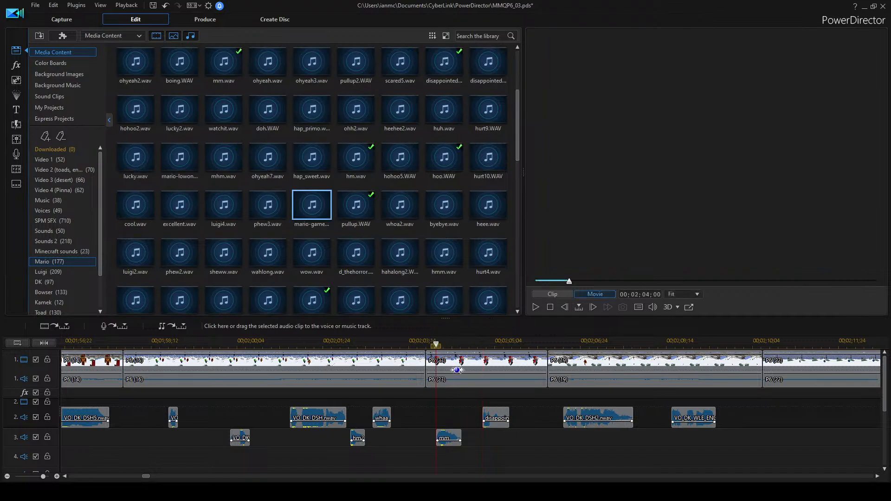
key(space)
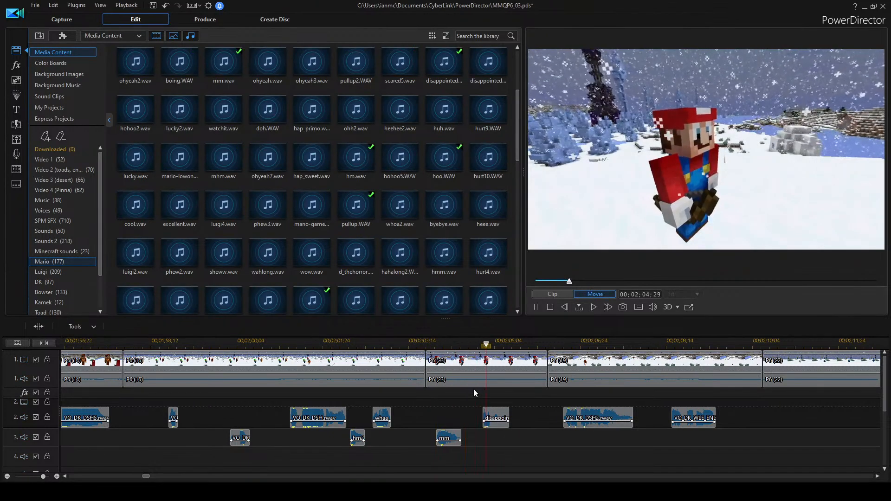
key(space)
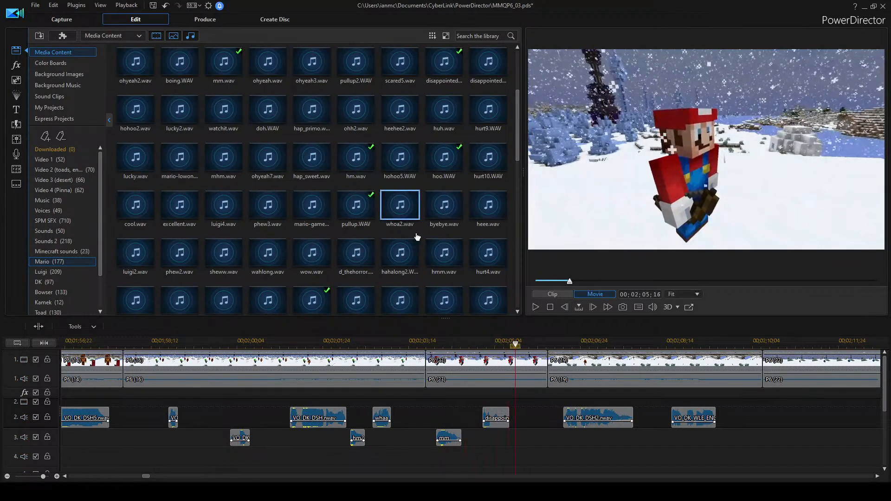
Audition Mario voice clips including byebye, excellent, hap_sweet, phew3 and phew2.
click(440, 200)
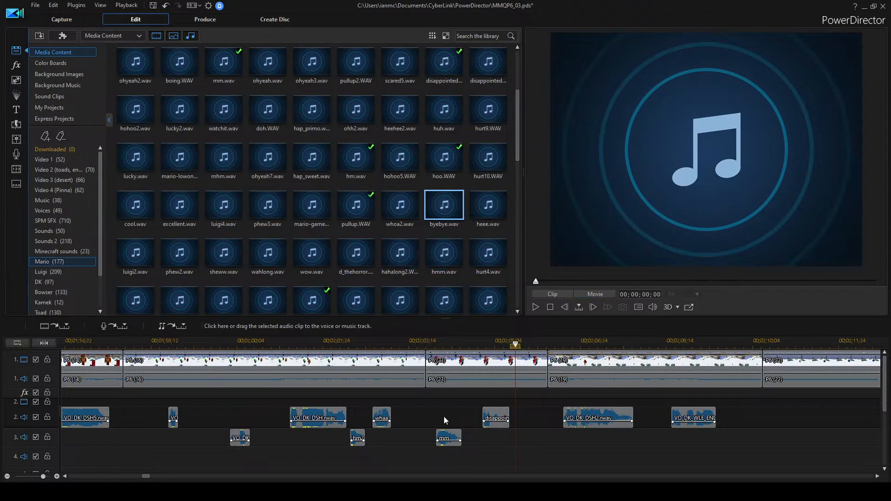
scroll(509, 401, down, 2)
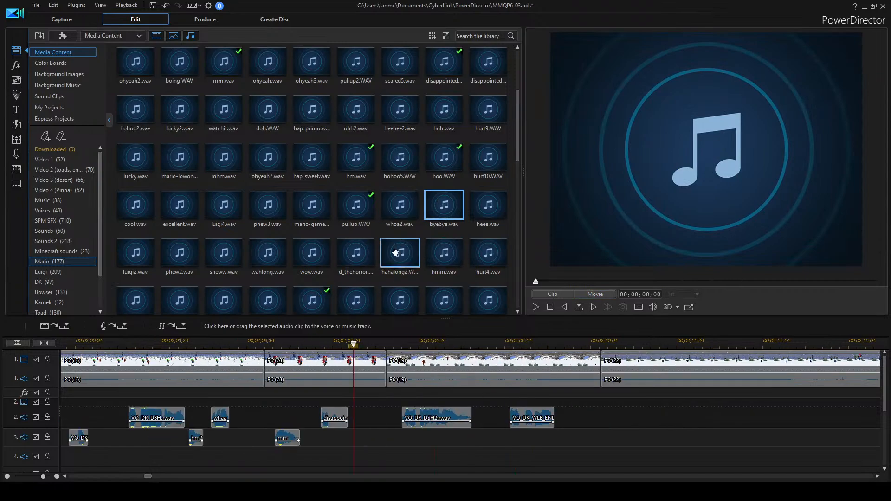
key(space)
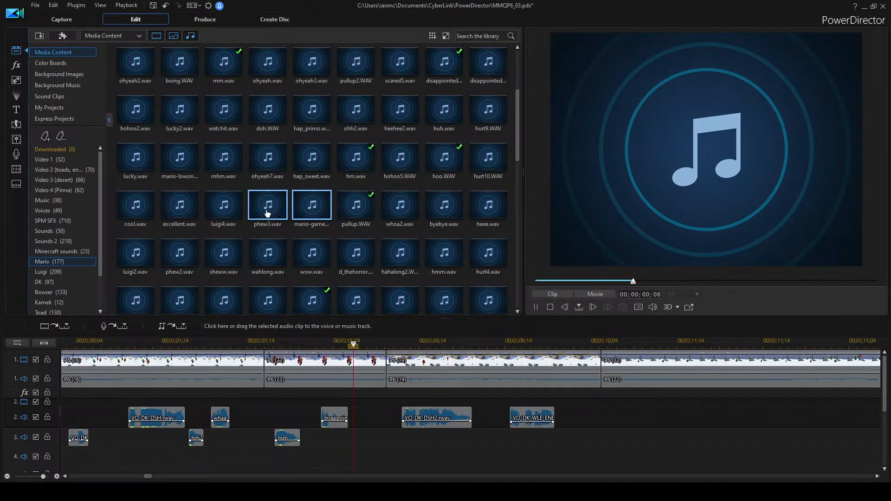
click(186, 211)
key(space)
click(299, 165)
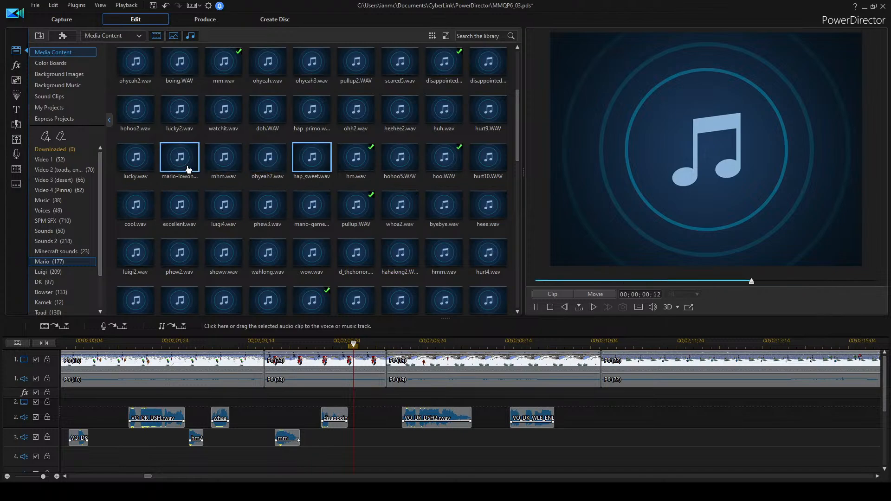
click(259, 209)
key(space)
click(188, 245)
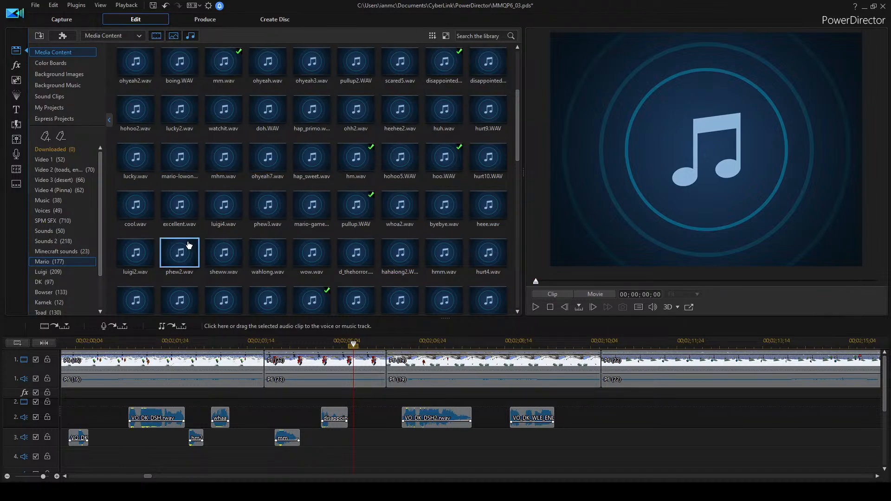
key(space)
key(space)
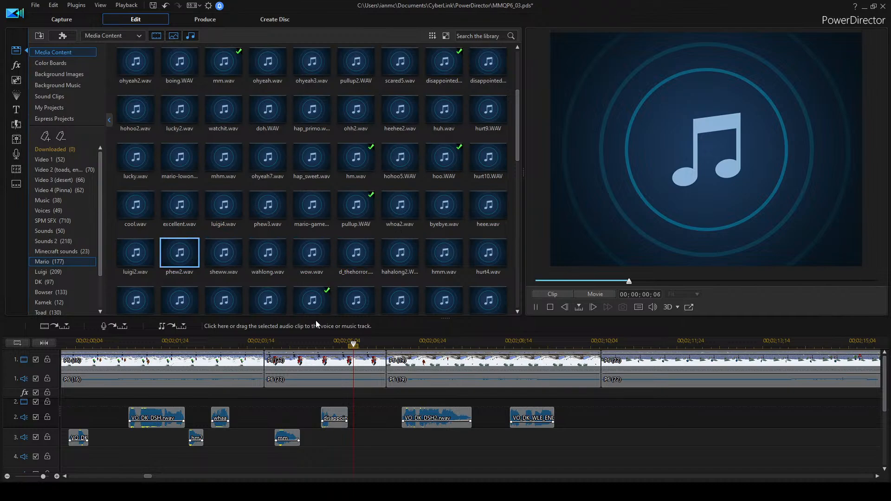
Audition Mario's d_thehorror clip and place it on audio track 2 near the end of P6 (22).
click(362, 264)
key(space)
scroll(412, 436, down, 4)
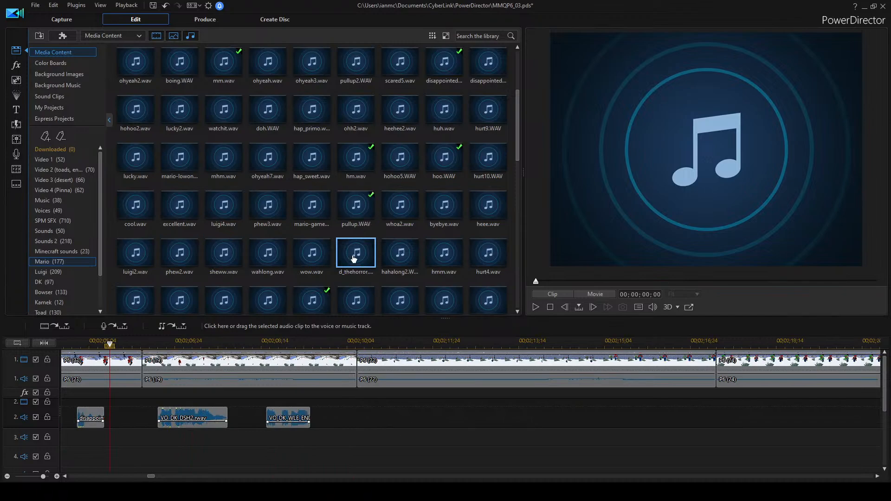
drag(353, 259, 637, 465)
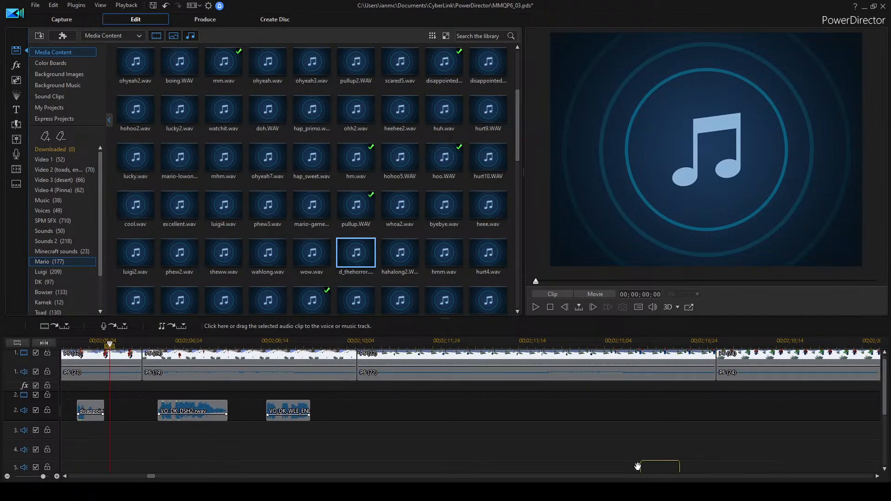
drag(629, 408, 630, 410)
Move the disappointed clip in P6 (23) slightly earlier on audio track 2 and play the scene back into P6 (22).
scroll(410, 421, up, 4)
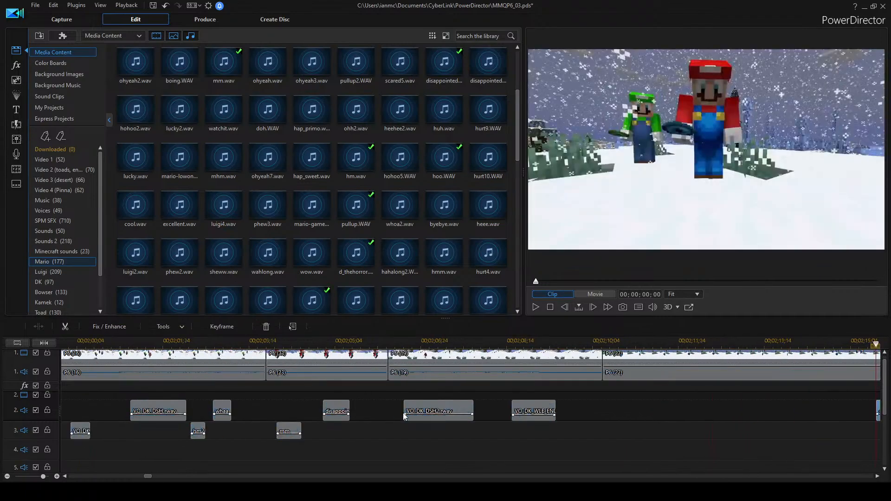
click(277, 345)
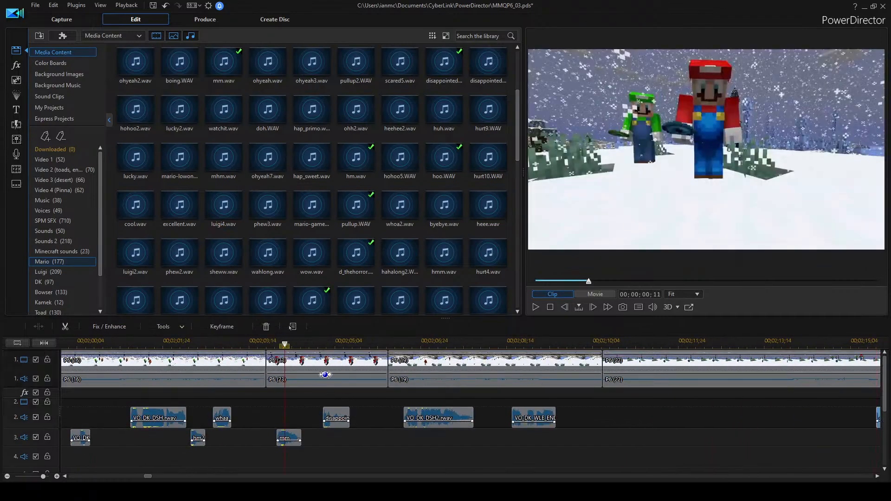
key(space)
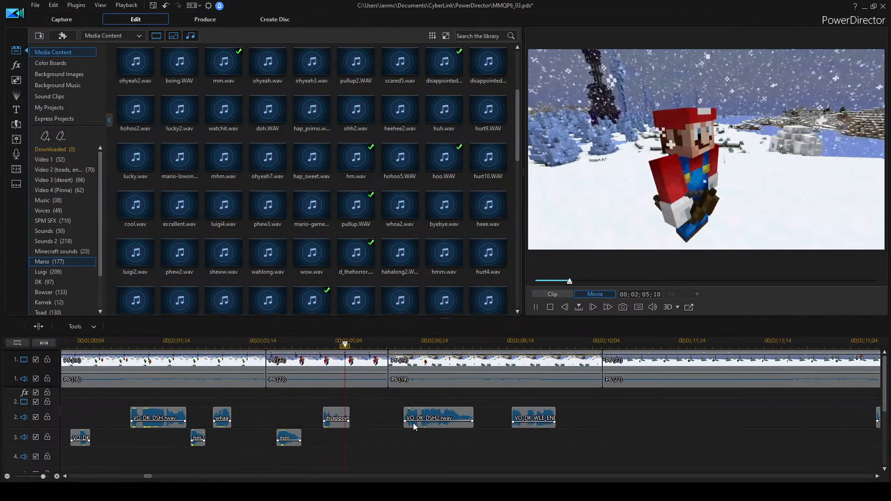
key(space)
drag(334, 413, 315, 376)
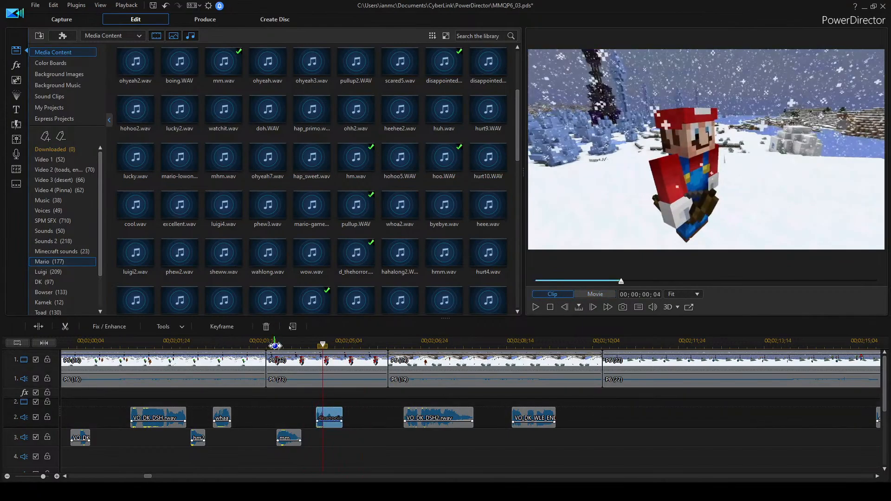
key(space)
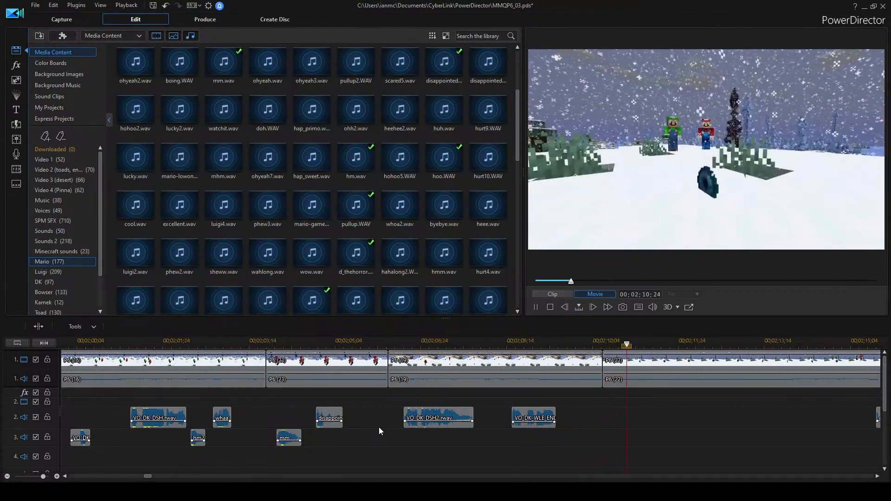
key(space)
Search the Mario voice clips for "ugh" and place ugh.WAV on audio track 2 in P6 (22) at about 00;02;12;15.
scroll(668, 420, down, 2)
scroll(660, 417, down, 1)
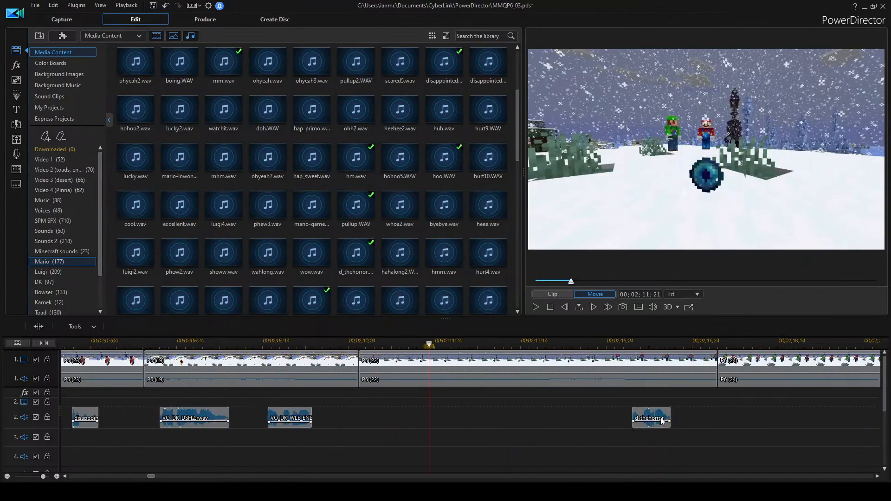
key(space)
key(space)
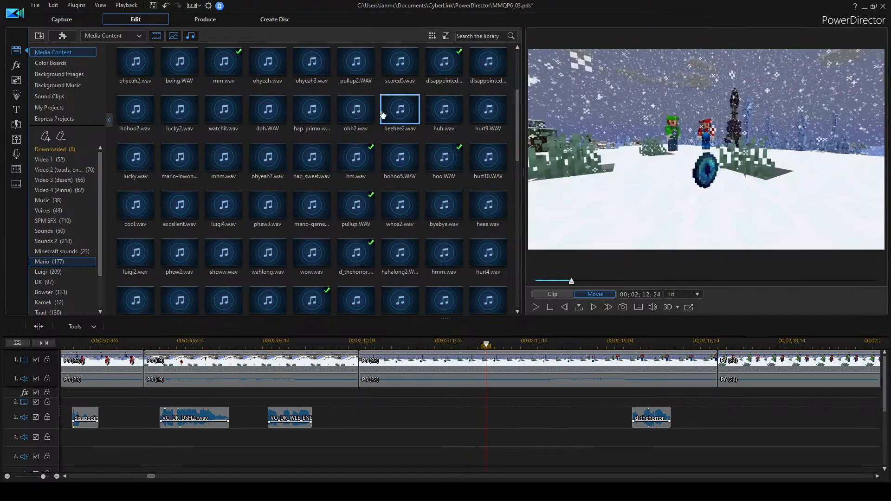
scroll(410, 90, up, 3)
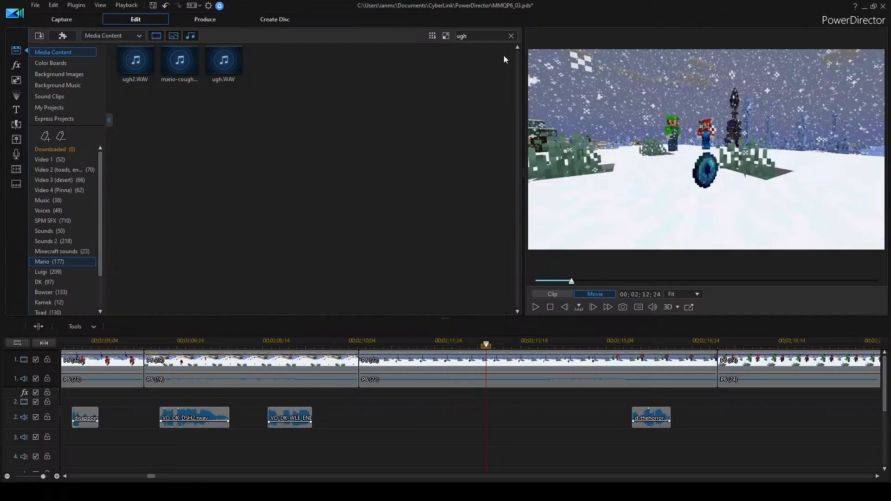
click(144, 65)
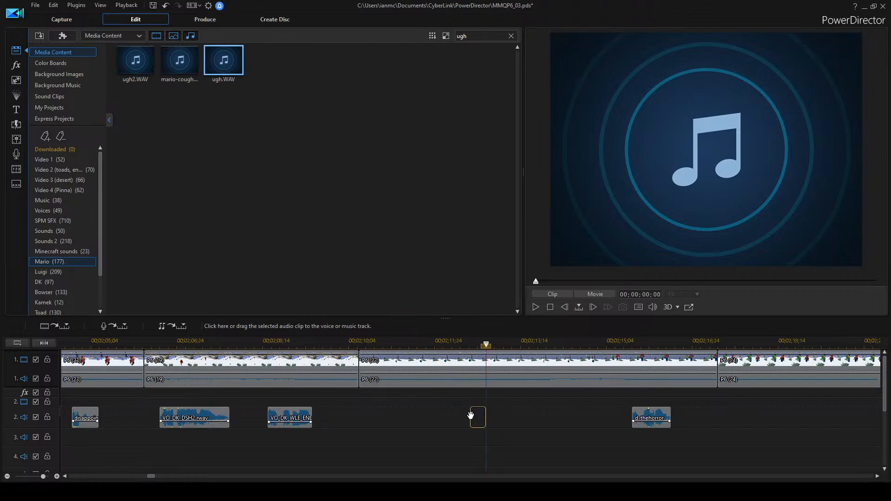
drag(471, 414, 471, 414)
Play back P6 (22) into P6 (24) and move the d_thehorror clip on audio track 2 to about 00;02;19;23 in P6 (24).
key(space)
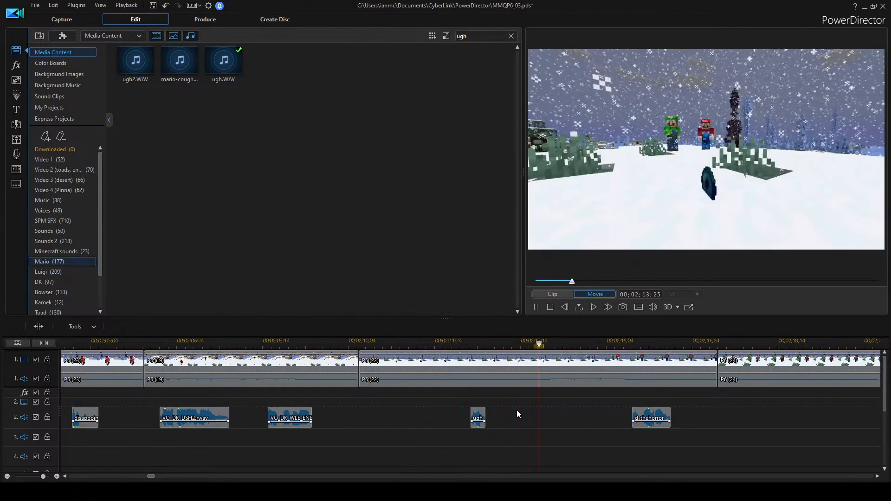
key(space)
key(space)
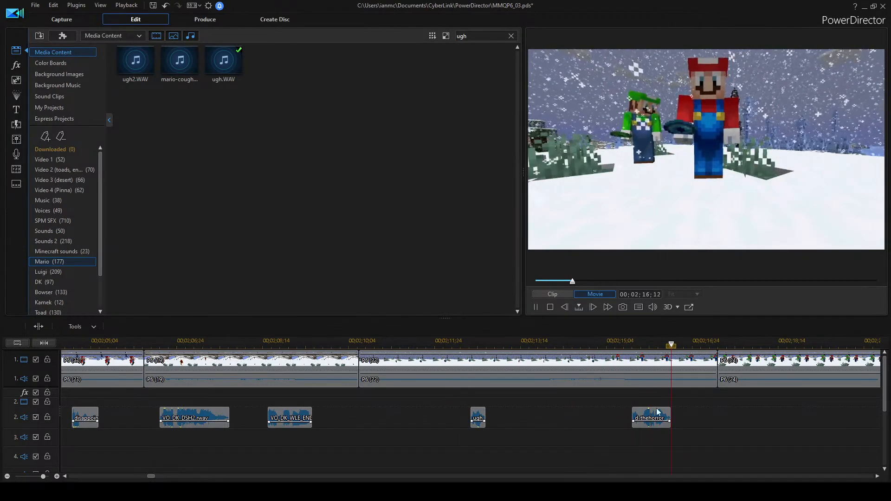
drag(653, 419, 692, 419)
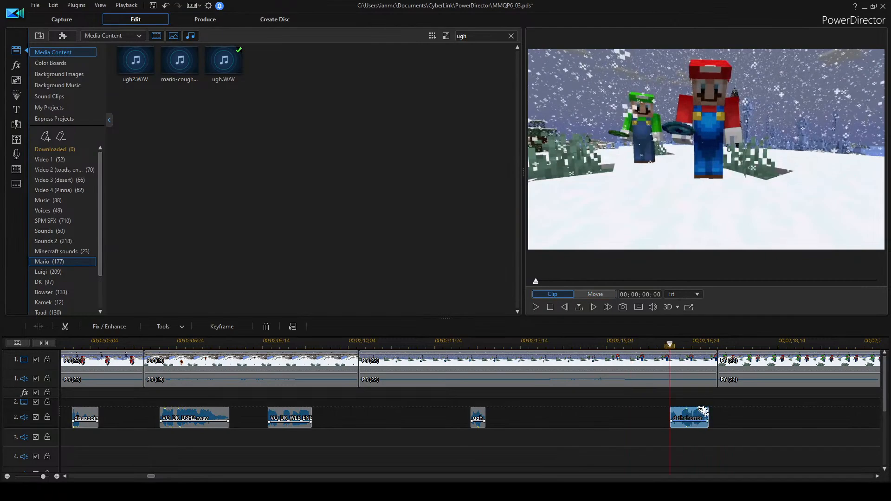
key(space)
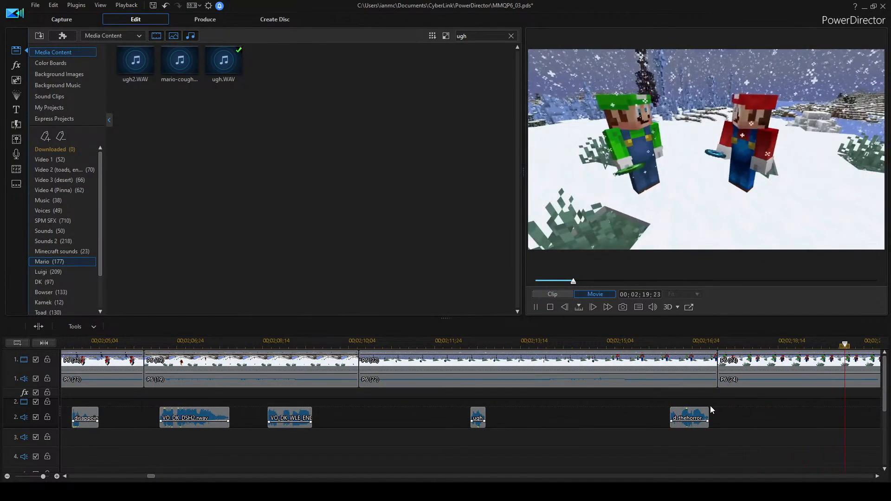
key(space)
drag(274, 417, 466, 417)
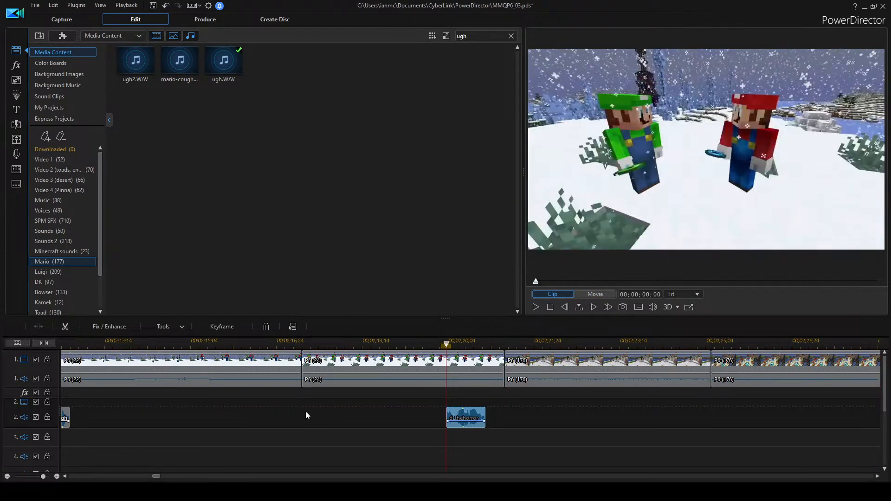
Play back the lead-in and first part of P6 (22) to find the moment for a voice clip before ugh.
scroll(306, 411, up, 10)
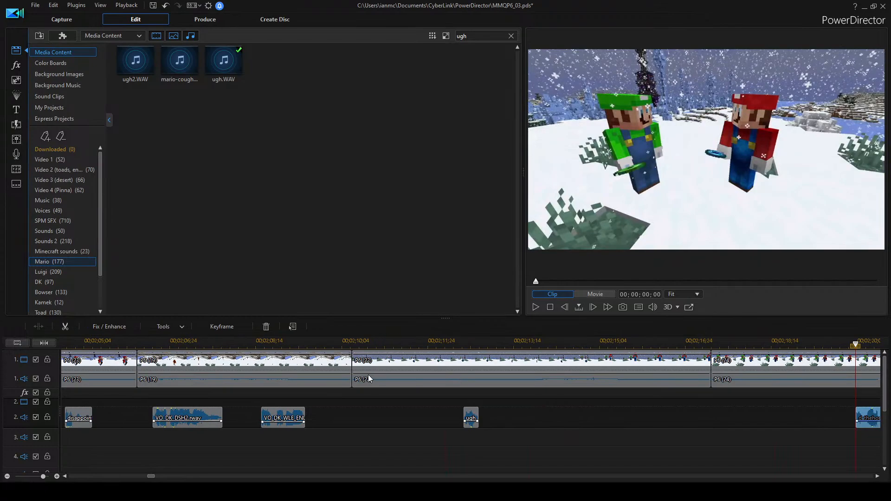
click(372, 362)
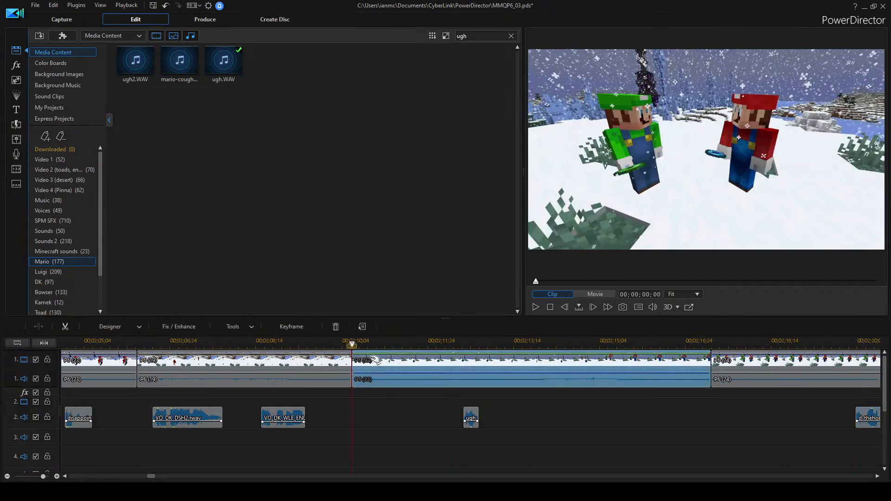
key(space)
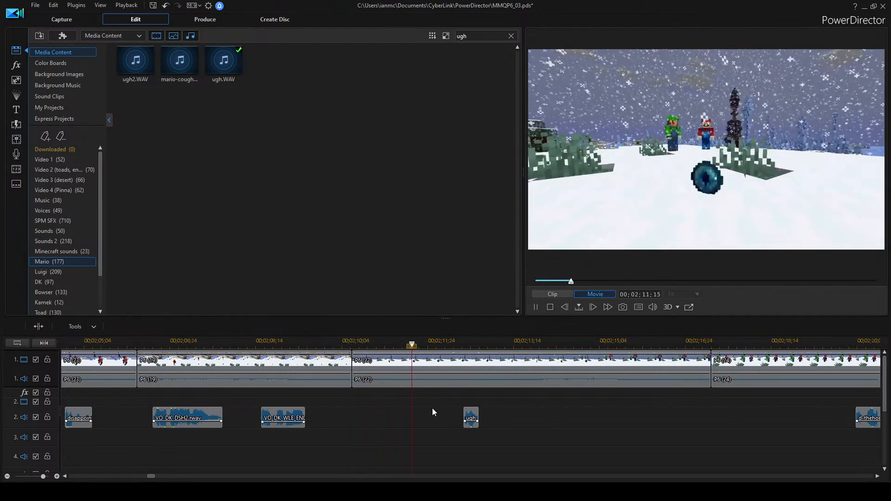
key(space)
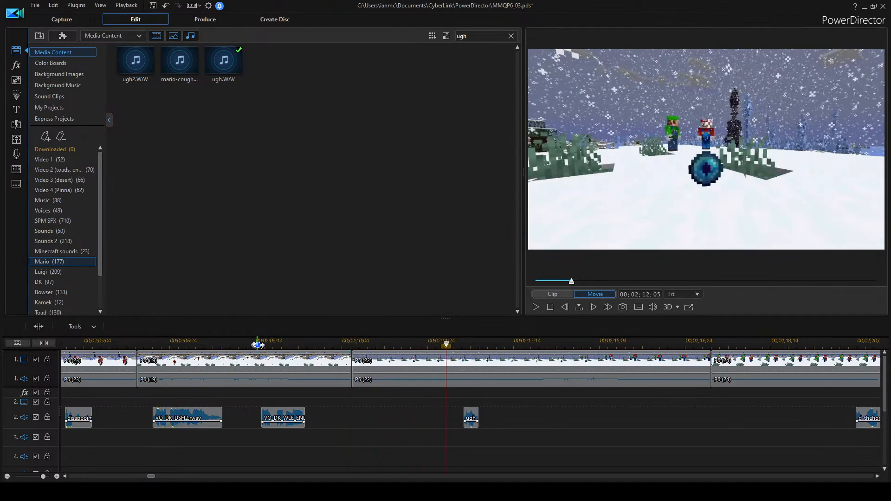
key(space)
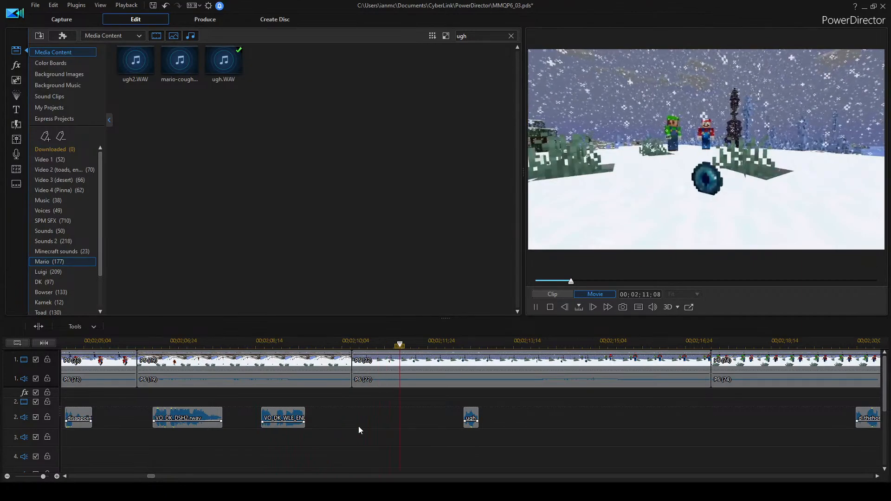
key(space)
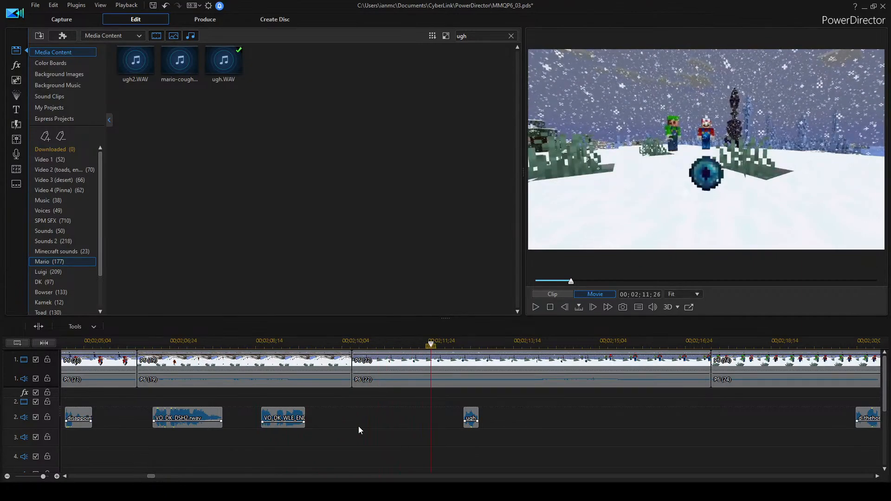
Search the Luigi voice clips for "mario", audition several, and place mario (17).wav on audio track 2 near the start of P6 (22).
click(49, 272)
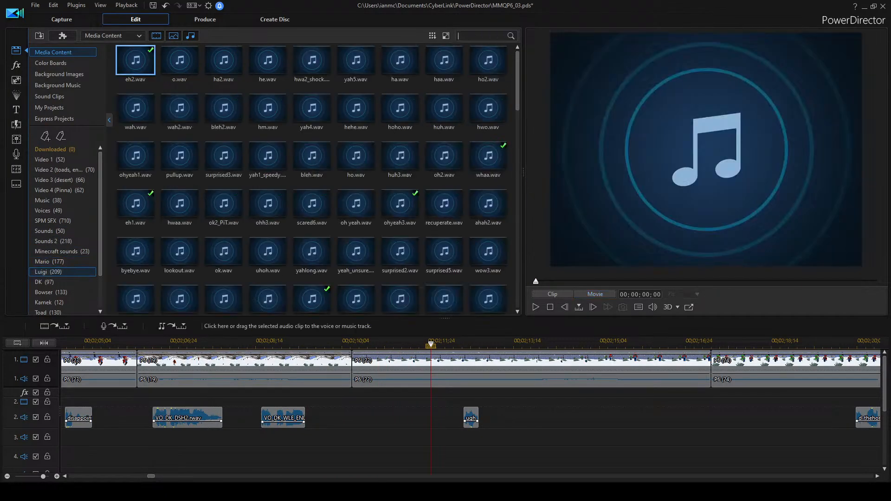
key(Return)
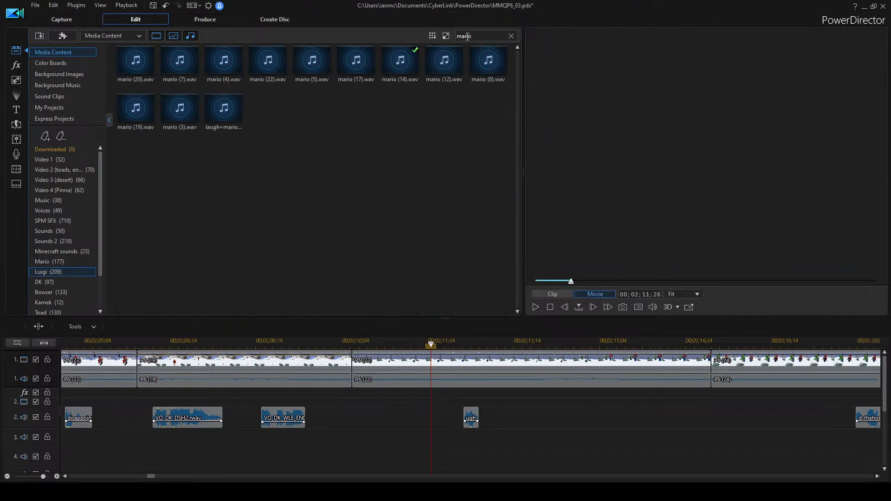
click(170, 72)
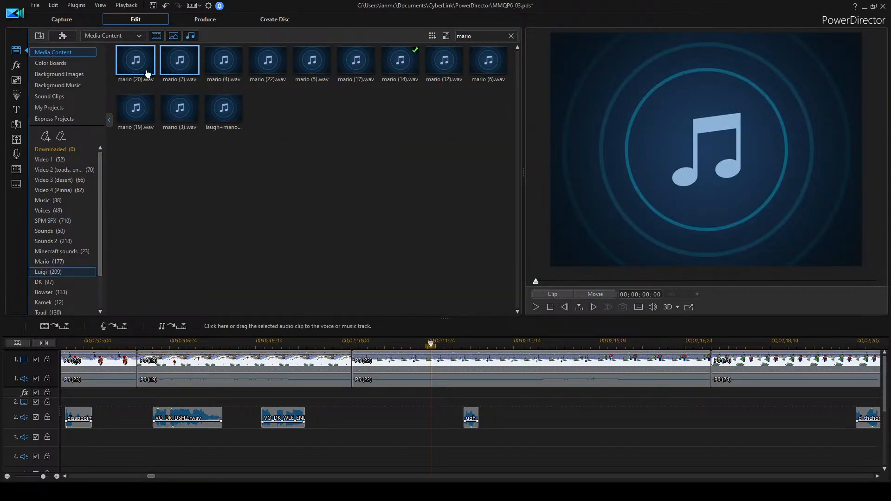
click(216, 62)
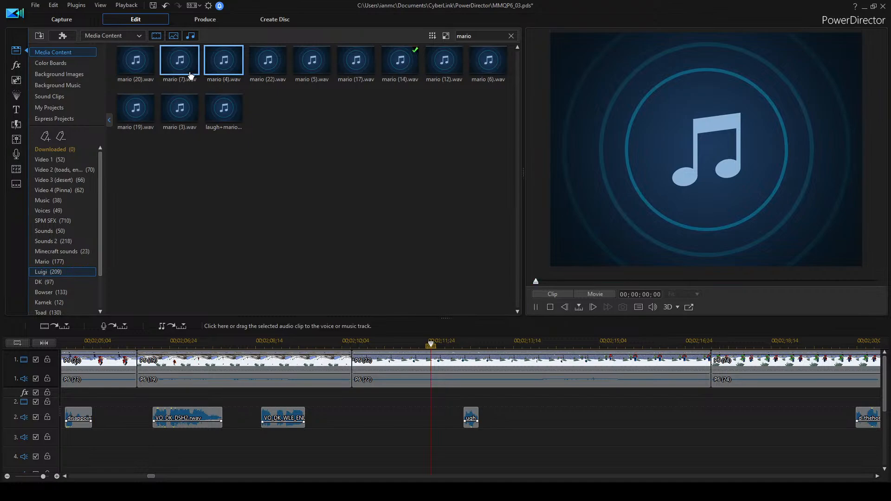
double_click(145, 107)
double_click(470, 75)
double_click(434, 68)
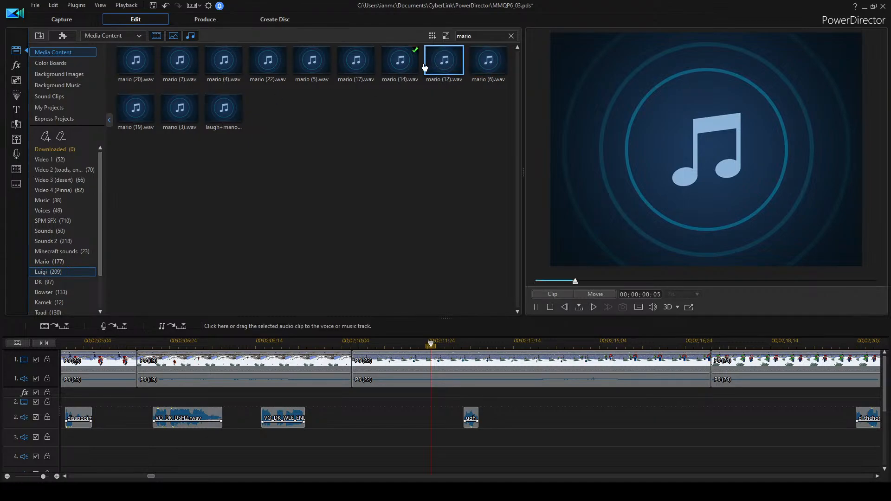
double_click(348, 68)
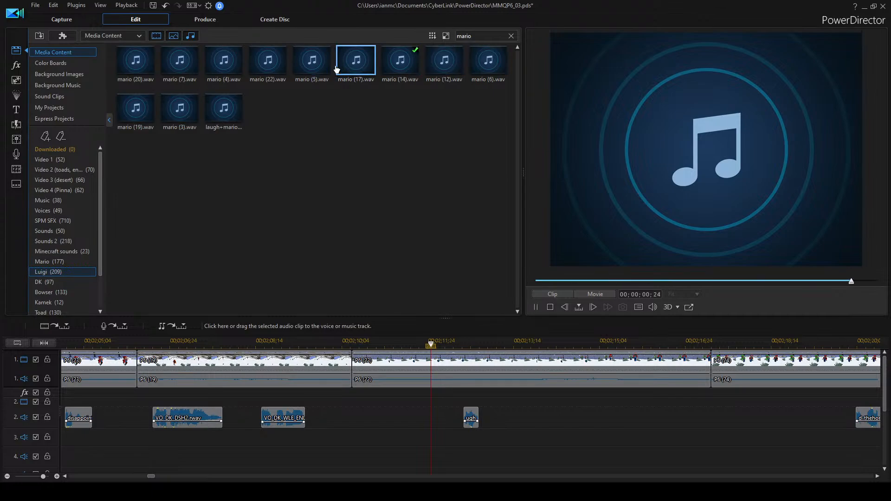
drag(386, 414, 374, 414)
Play back the start of P6 (22) and shift the mario (17) clip later on audio track 2 to about 00;02;11;11, before ugh.
click(511, 382)
click(493, 388)
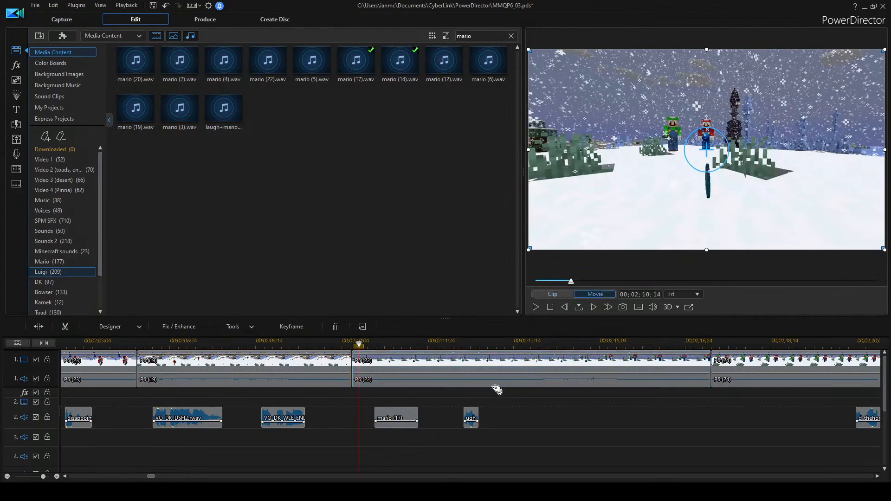
key(space)
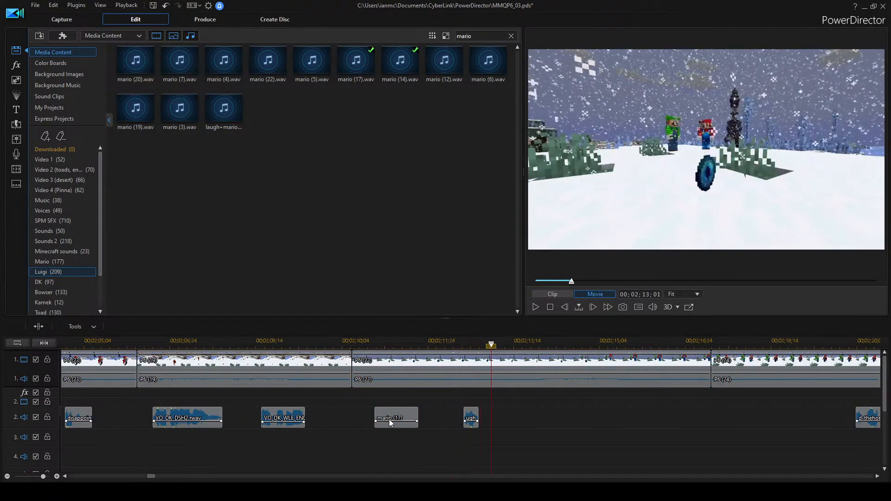
drag(396, 420, 404, 420)
click(508, 393)
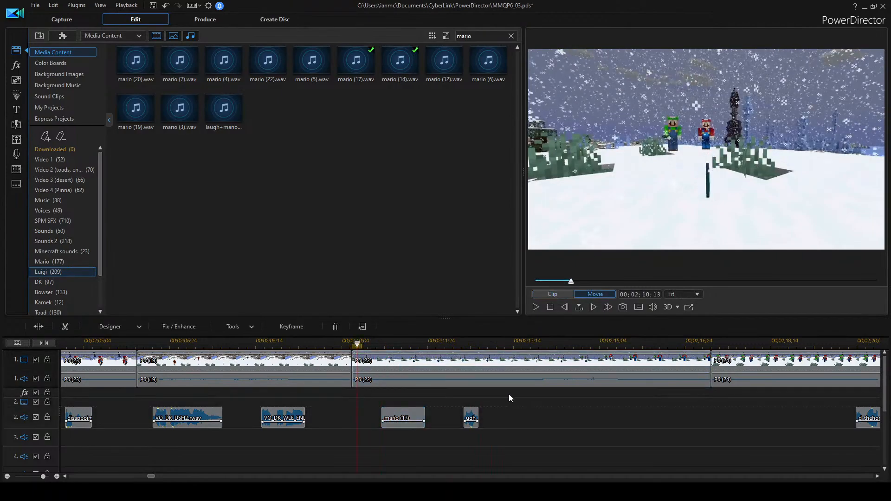
key(space)
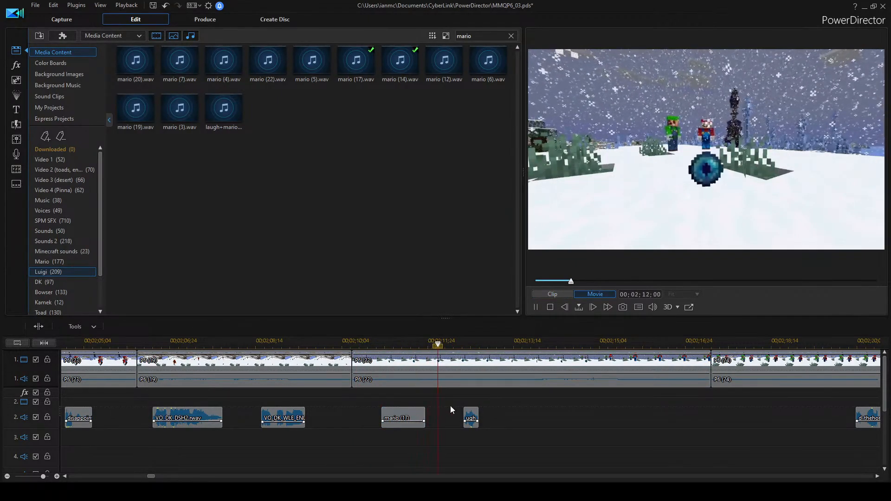
drag(406, 418, 430, 422)
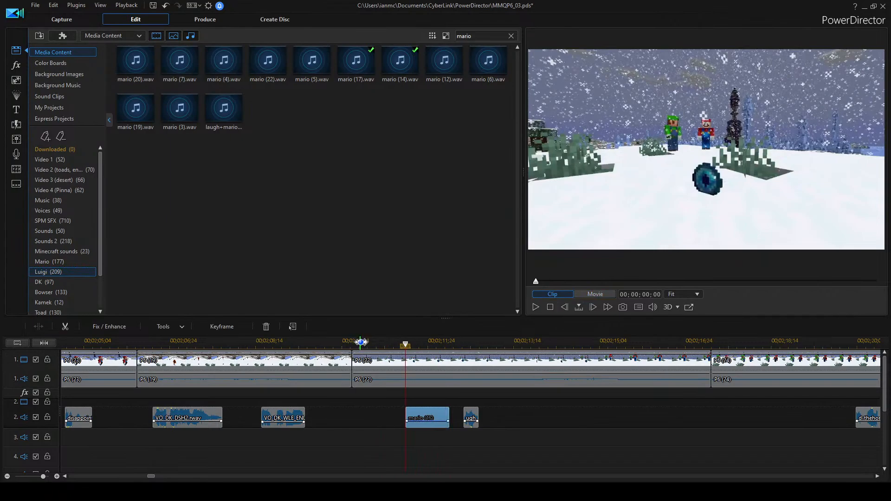
Clear the "mario" library search and play back the start of P6 (22) to find the moment for a Luigi clip before mario (17).
click(364, 361)
click(511, 36)
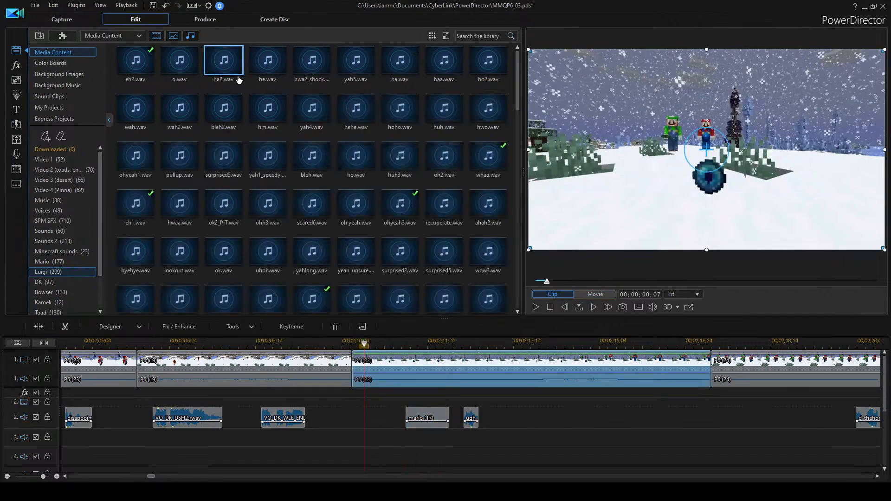
click(232, 70)
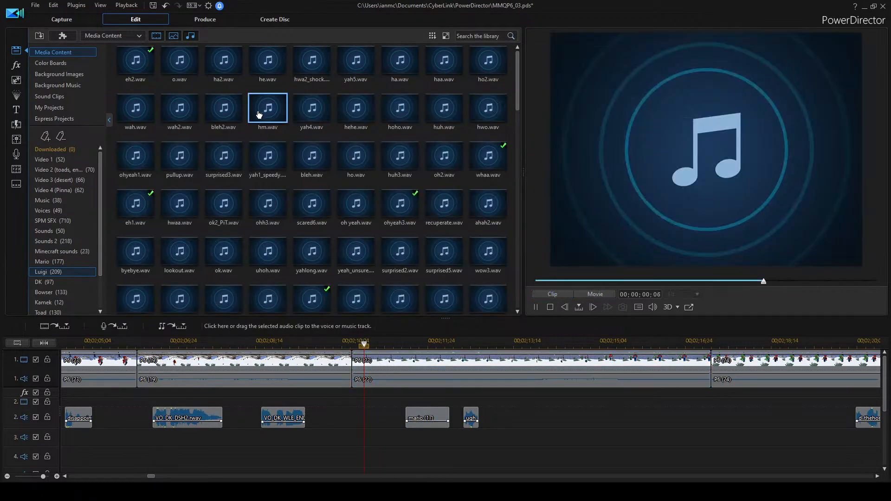
click(427, 417)
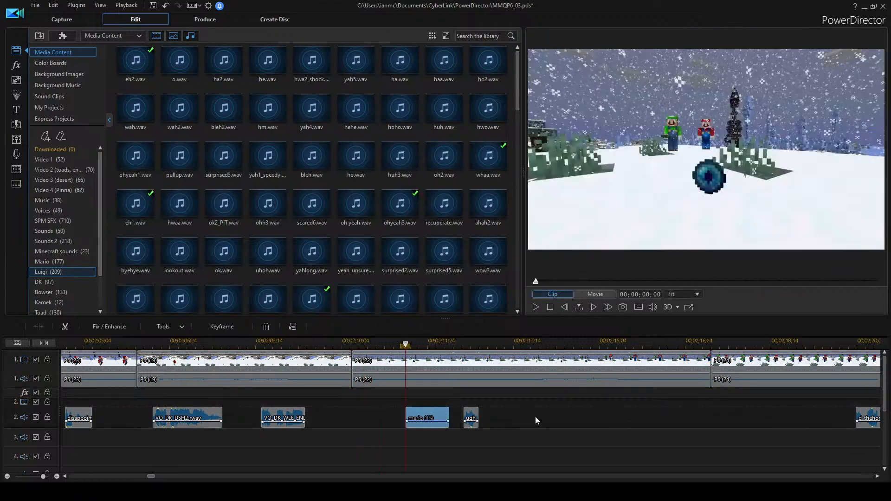
click(536, 416)
key(space)
key(space)
click(369, 342)
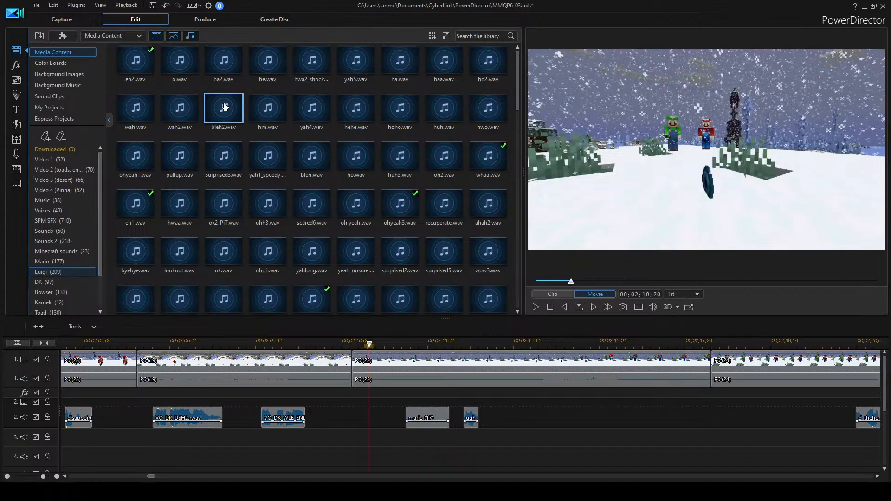
Audition short Luigi voice clips and place ho.wav on audio track 2 near the start of P6 (22), before mario (17).
double_click(269, 107)
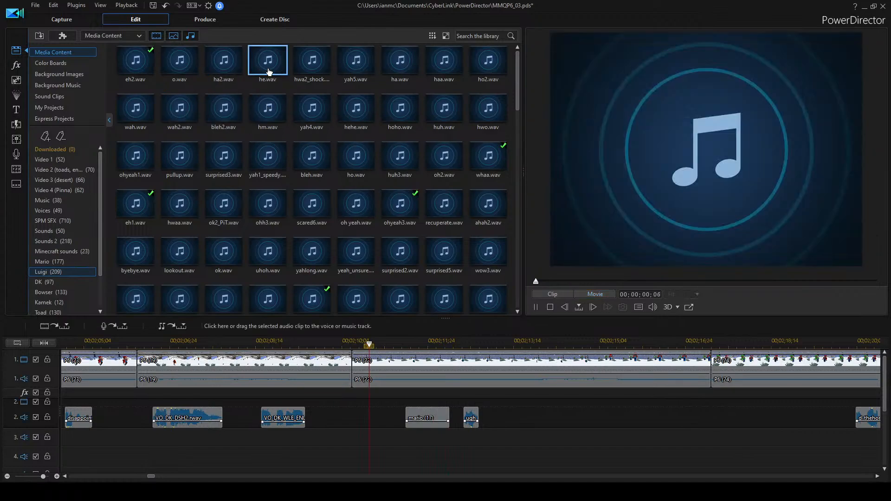
double_click(455, 108)
double_click(487, 110)
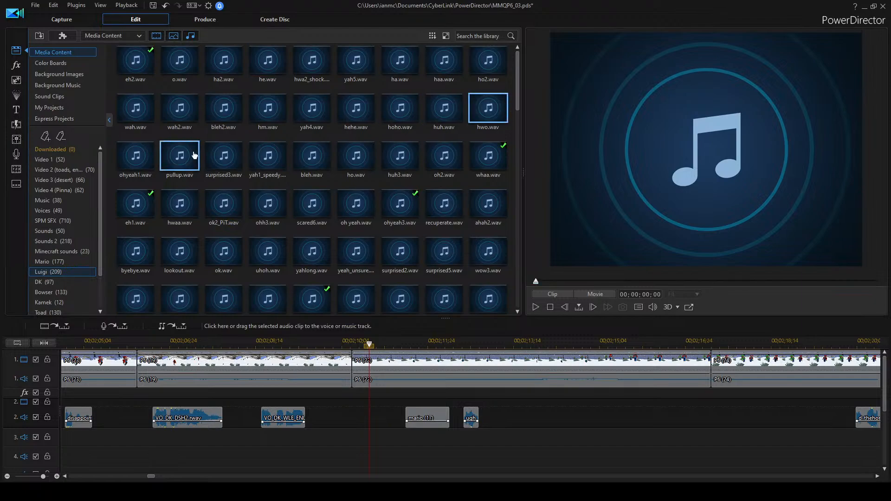
double_click(356, 160)
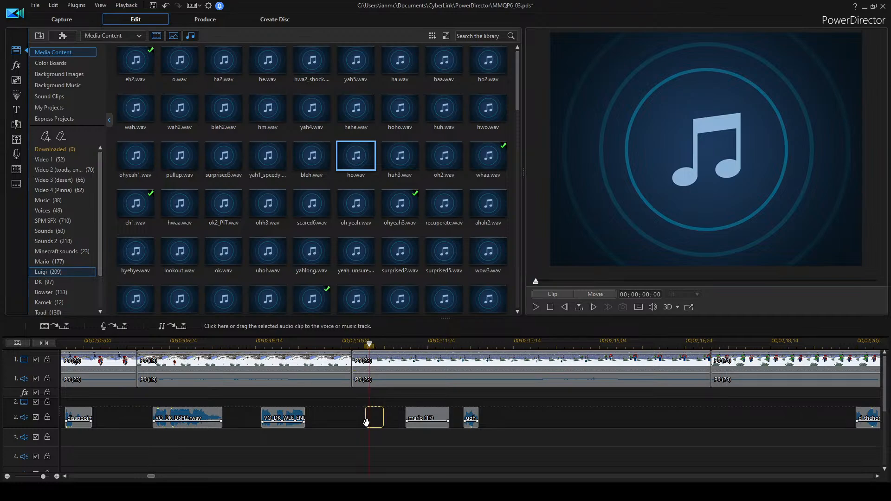
drag(366, 422, 366, 420)
Play back the start of P6 (22) and shift the ho clip a few frames later on audio track 2.
click(353, 371)
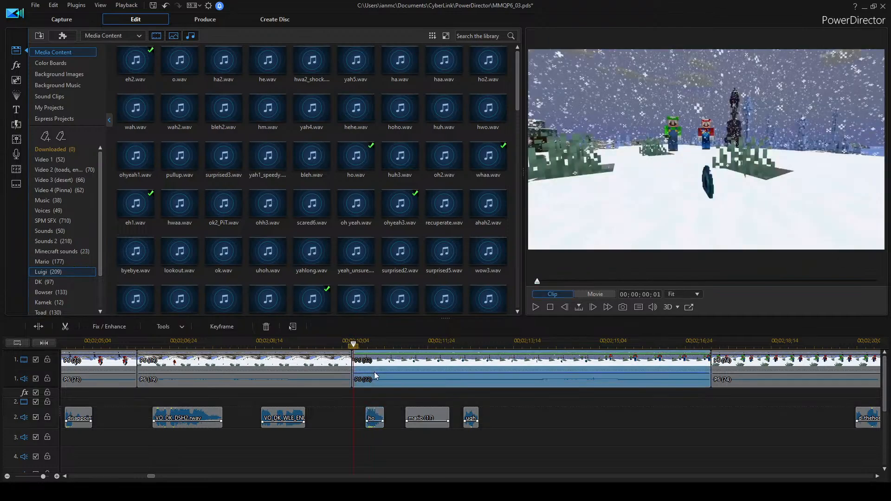
click(429, 461)
key(space)
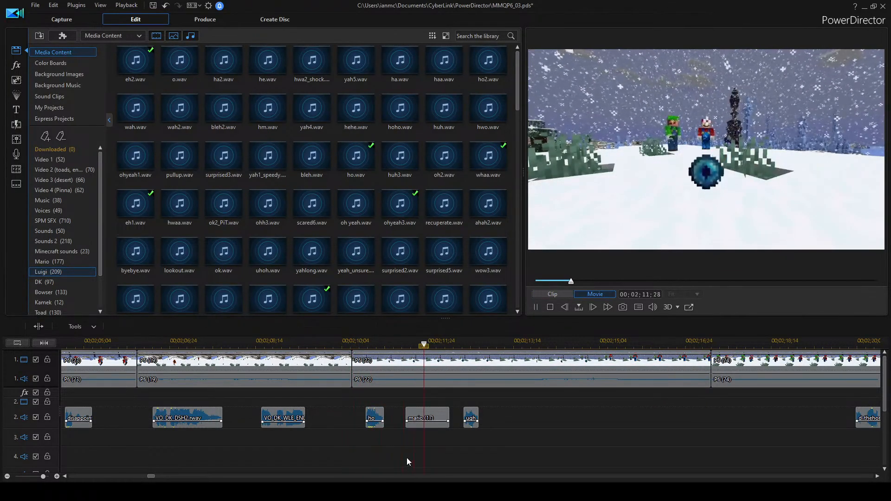
drag(375, 411, 380, 409)
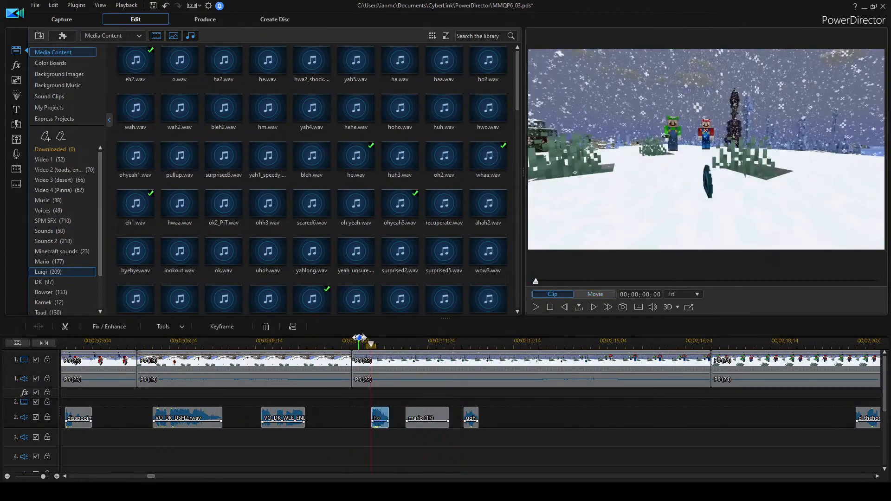
Play back P6 (22) through the ho, mario (17) and ugh clips to about 00;02;14;13 to check their timing.
click(471, 447)
key(space)
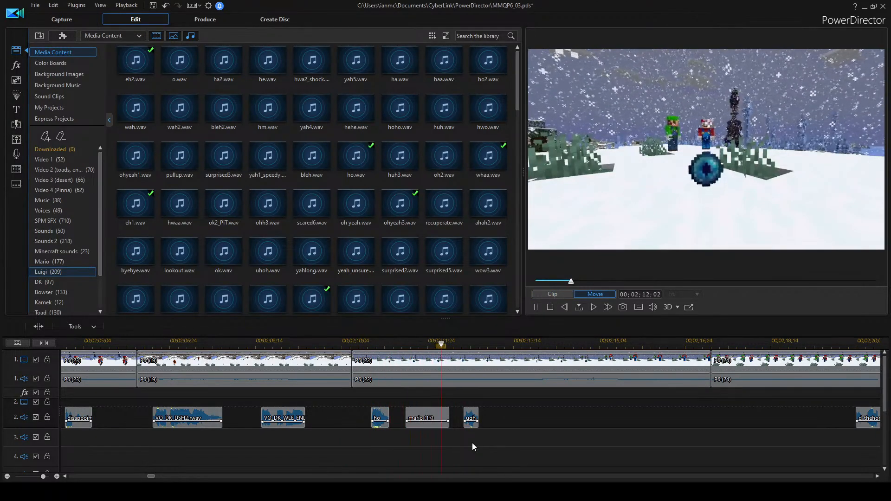
key(space)
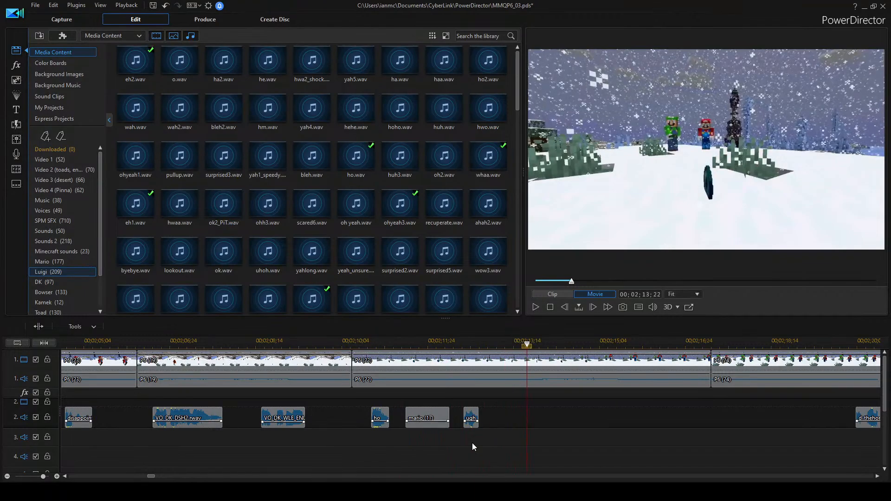
key(space)
key(space)
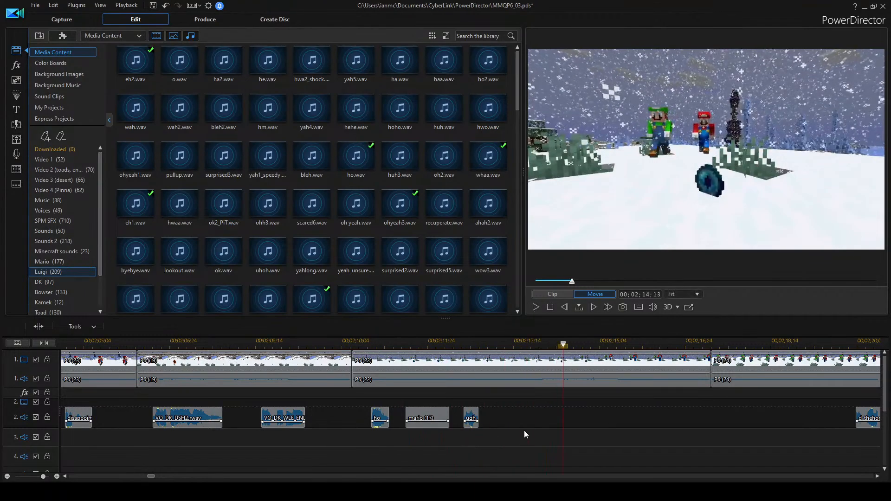
Browse the Mario voice clips for a line after ugh, auditioning whoa2.wav, wahlong.wav and hap_sweet.wav among others.
click(69, 262)
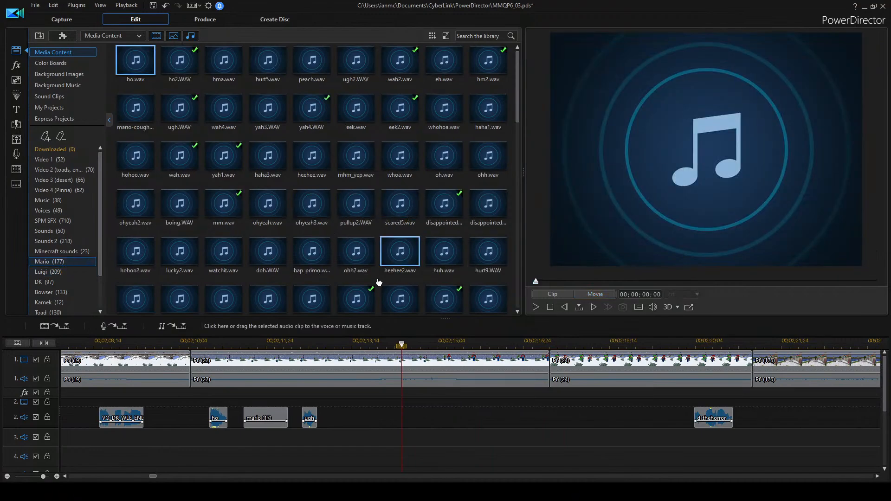
scroll(414, 258, down, 3)
click(404, 214)
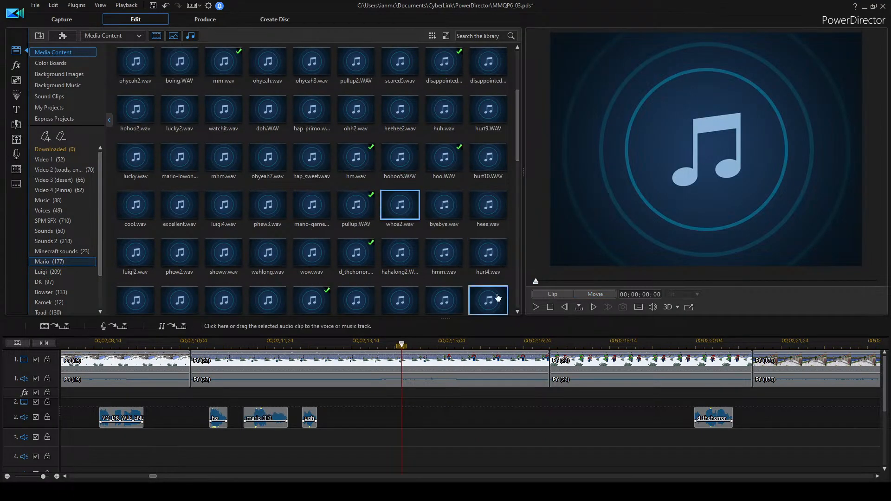
click(275, 263)
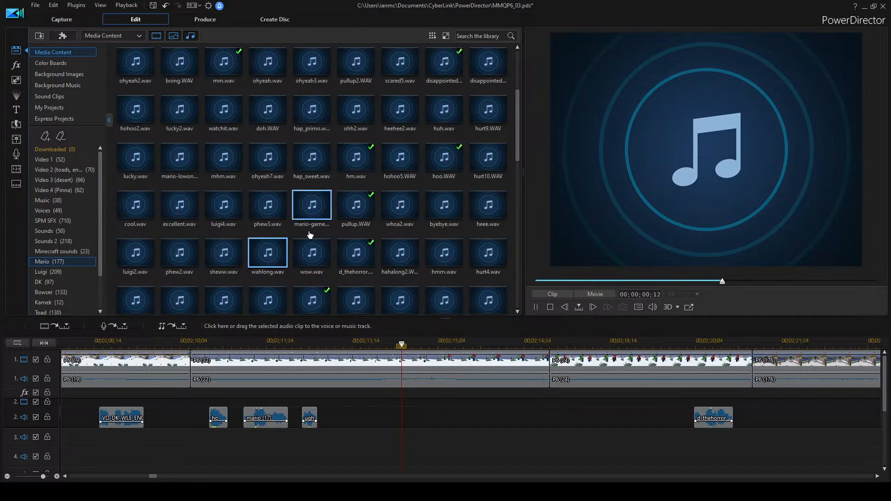
click(307, 202)
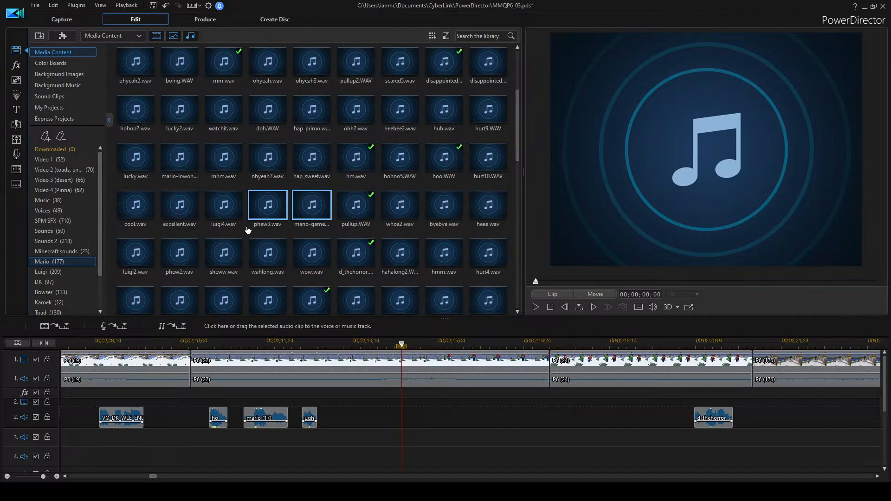
click(310, 160)
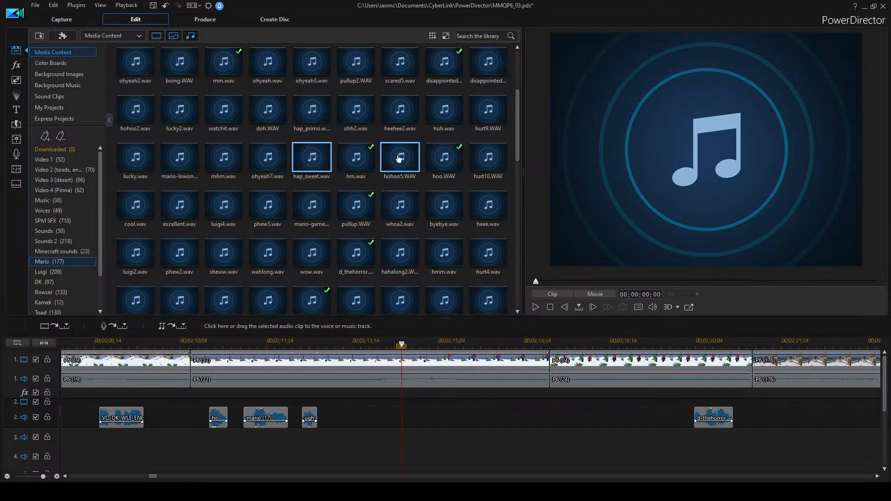
scroll(341, 205, up, 3)
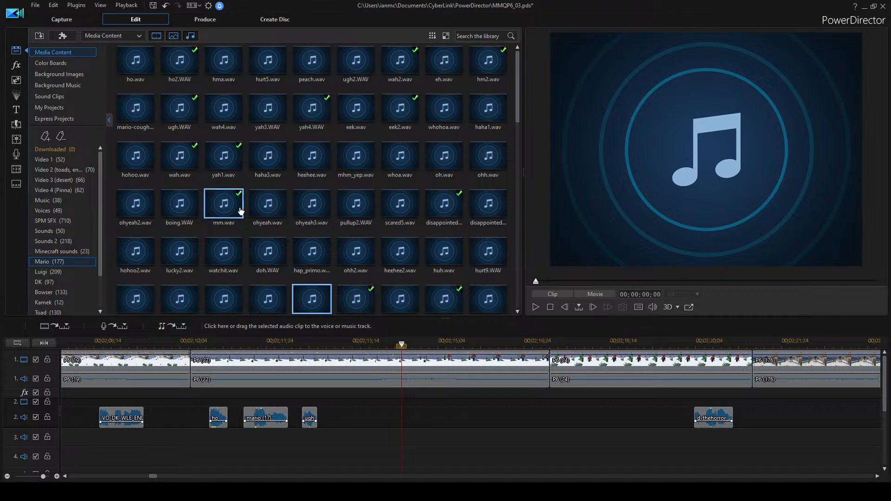
scroll(360, 158, down, 3)
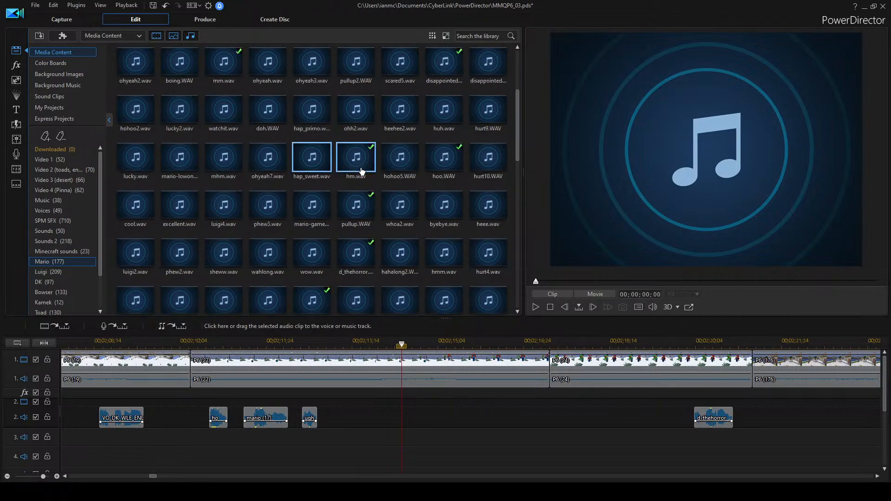
scroll(371, 173, down, 3)
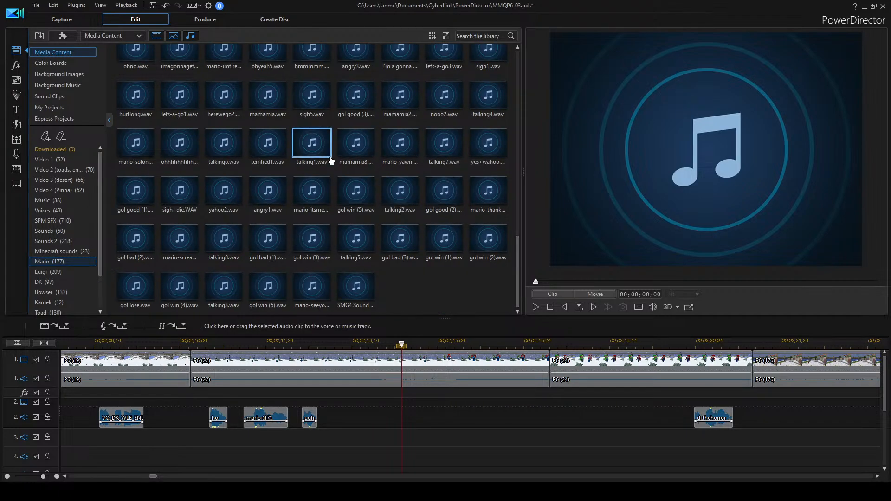
scroll(319, 148, up, 3)
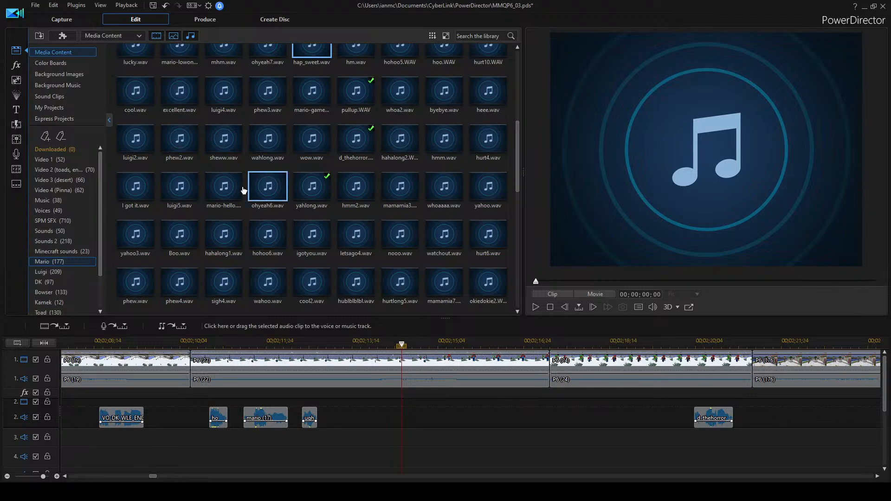
scroll(65, 273, down, 2)
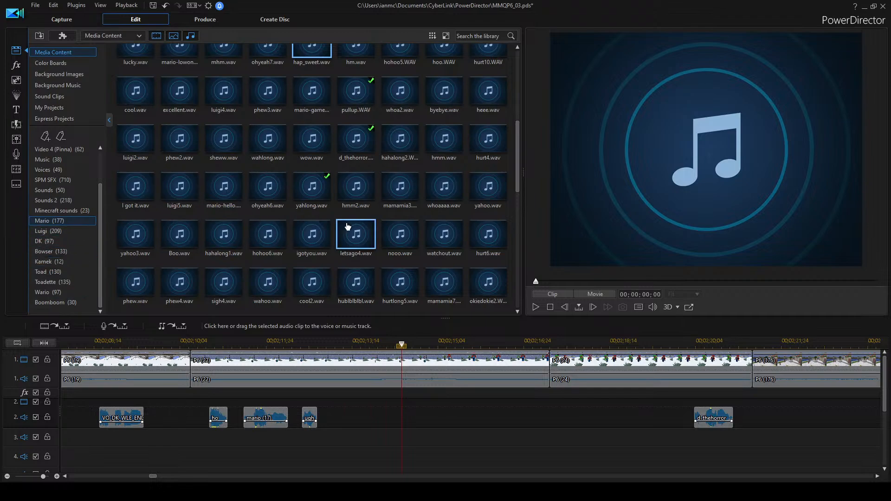
Play back P6 (22) from the ugh clip at 00;02;12;15 to find the moment for the next Mario voice clip.
click(300, 353)
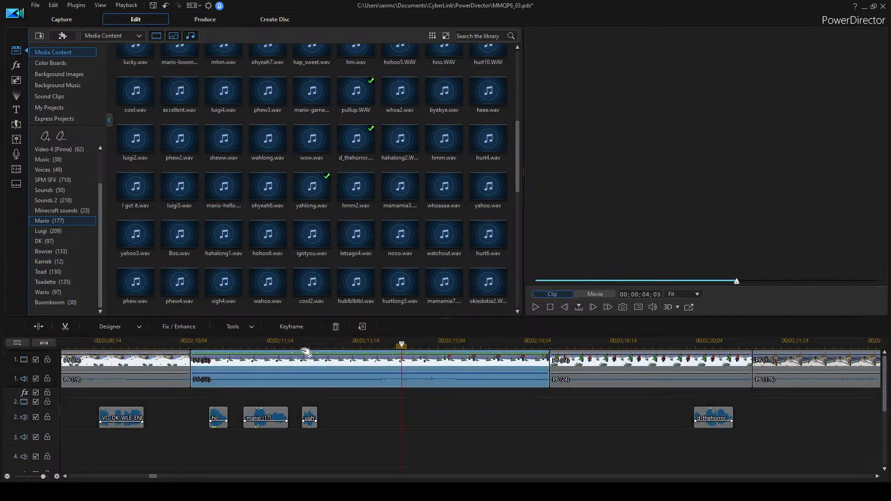
scroll(385, 444, down, 1)
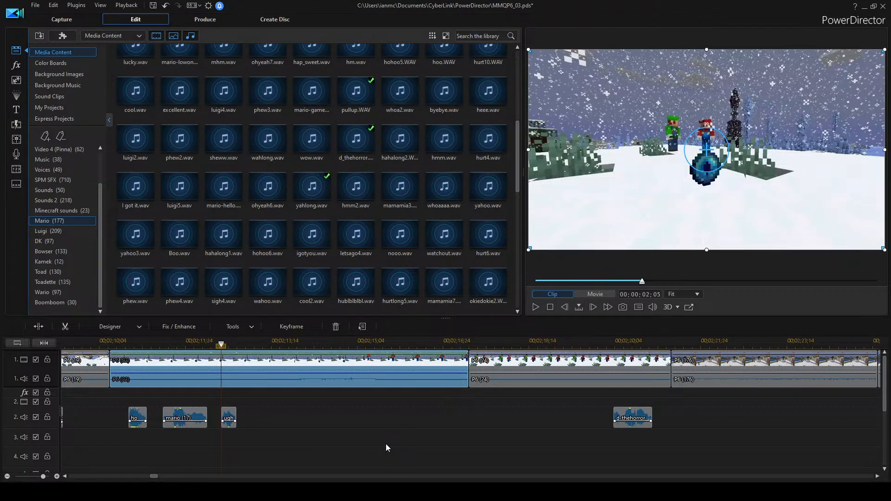
scroll(385, 443, up, 3)
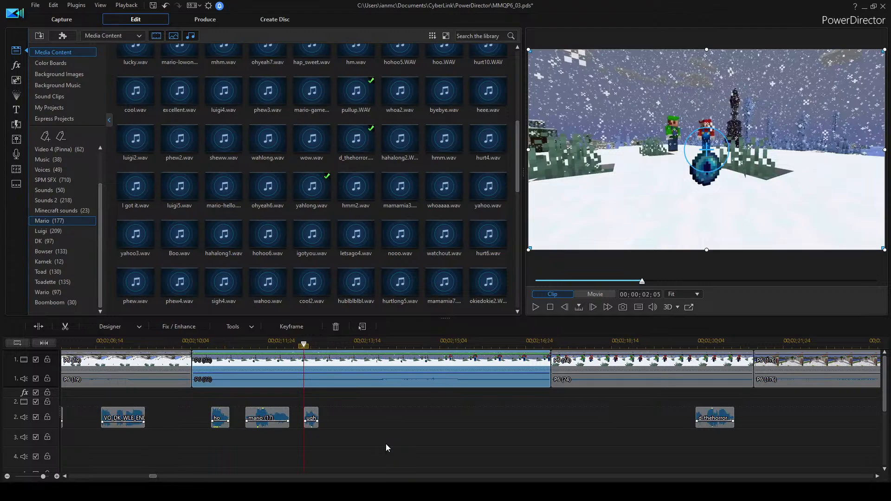
click(386, 443)
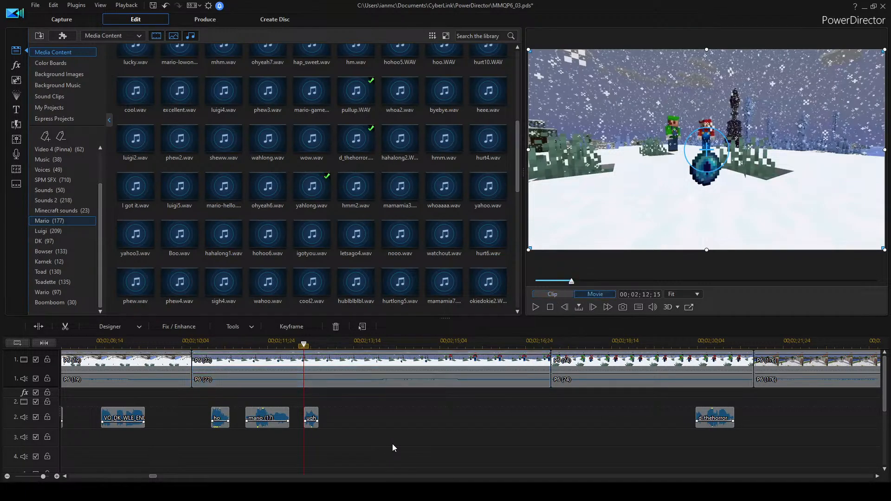
key(space)
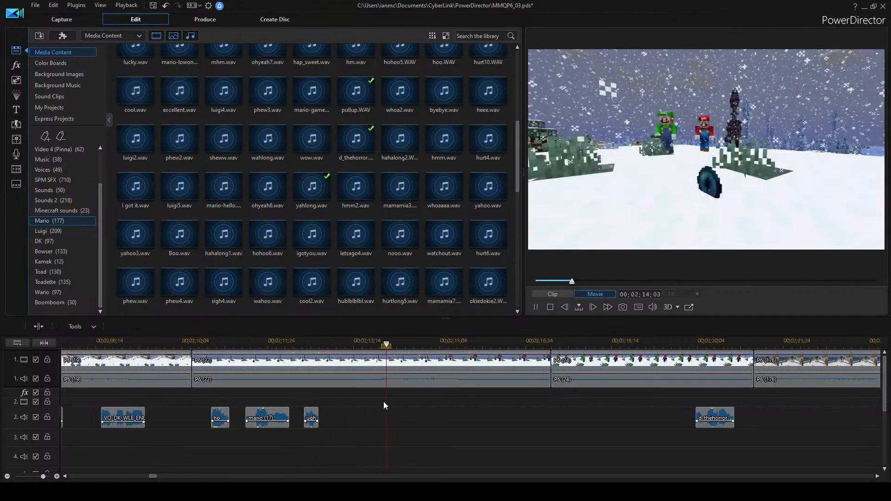
key(space)
Browse the Mario voice clips for a line after ugh, auditioning hohoo5.WAV, mhm.wav, hohoo2.wav, boing.WAV and whohoa.wav among others.
scroll(405, 186, up, 3)
click(405, 185)
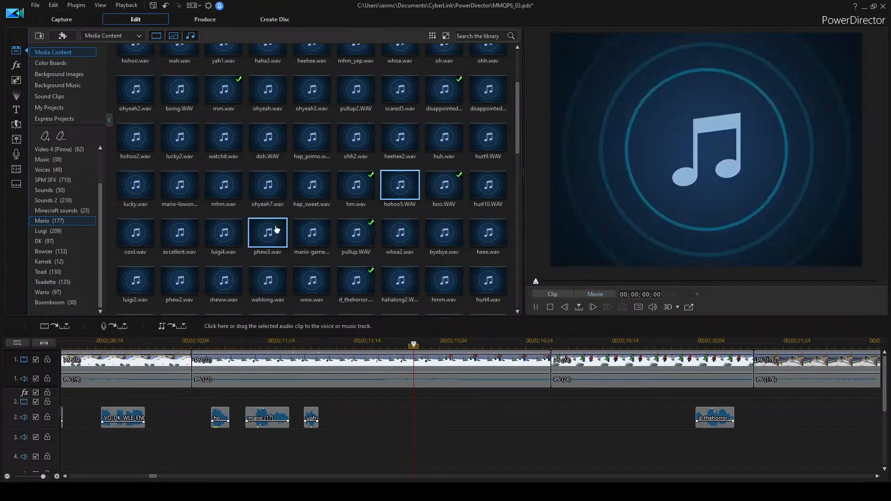
click(229, 200)
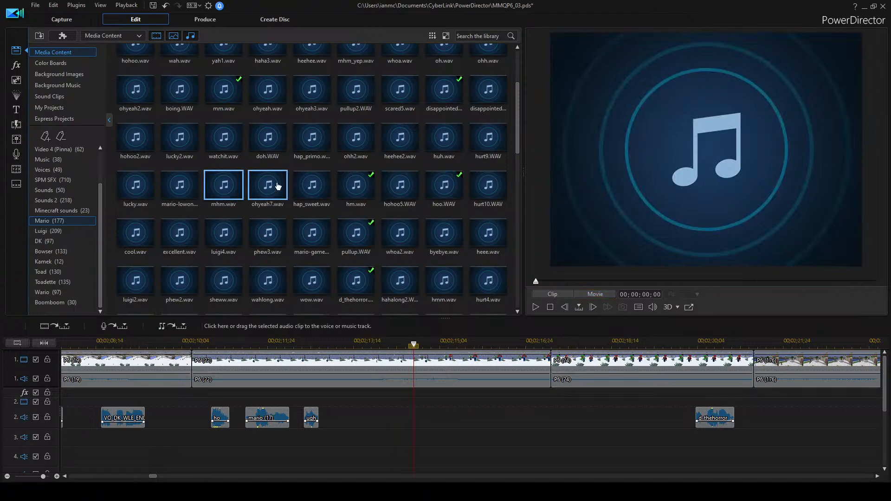
double_click(225, 135)
click(150, 156)
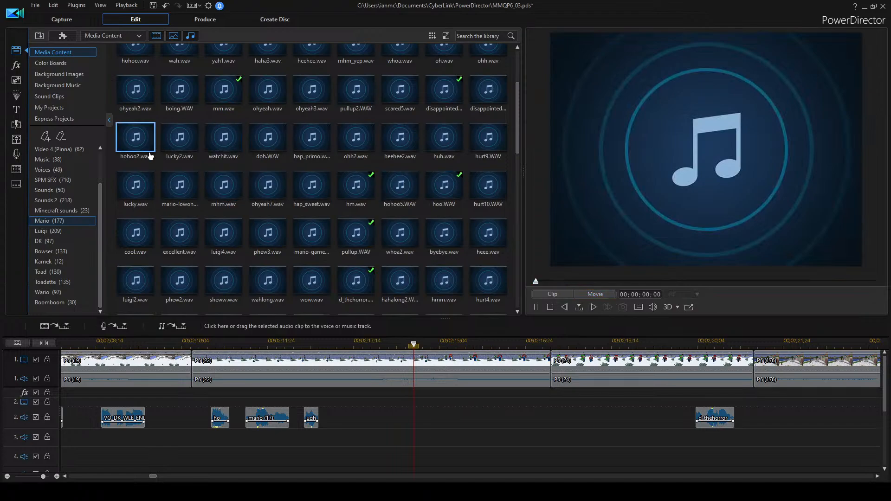
scroll(432, 184, up, 2)
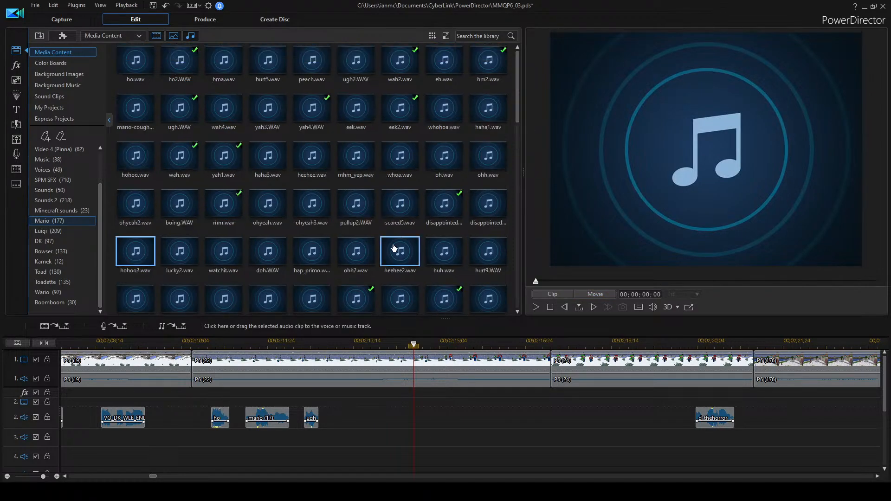
click(195, 213)
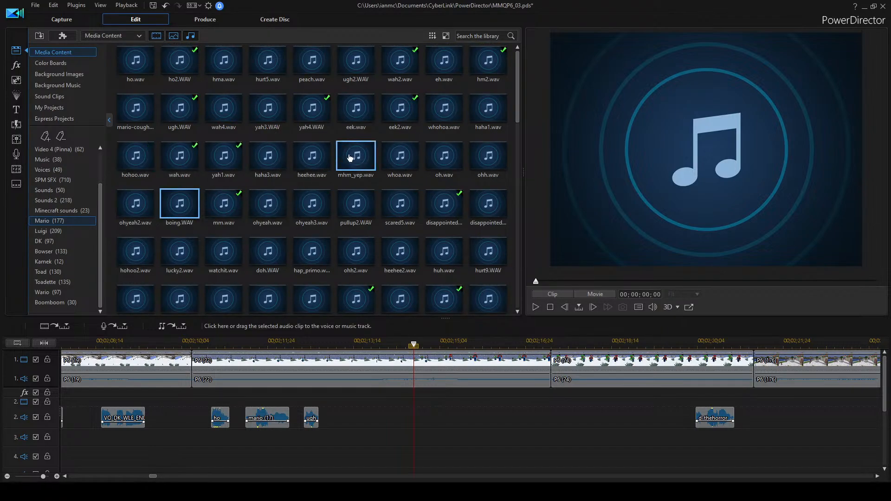
click(449, 119)
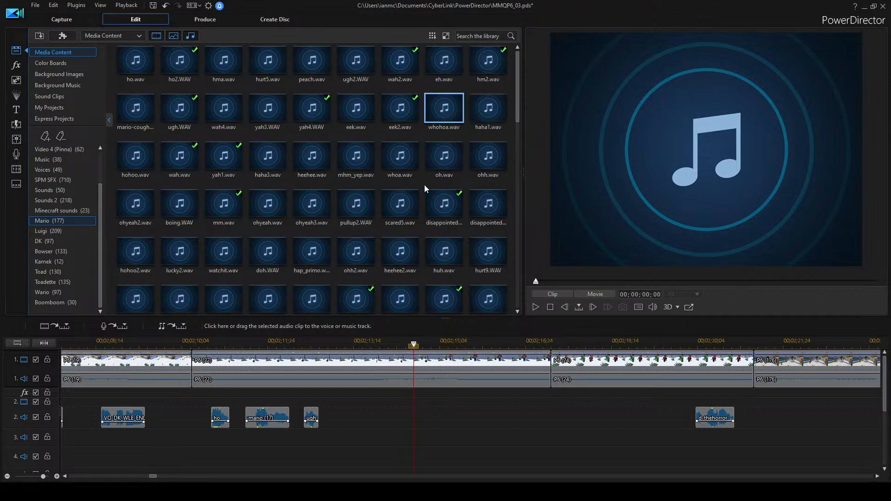
Audition further short Mario clips for the same moment, including yah3.WAV, ugh2.WAV, eh.wav, heehee2.wav and ugh.WAV.
click(233, 113)
click(268, 115)
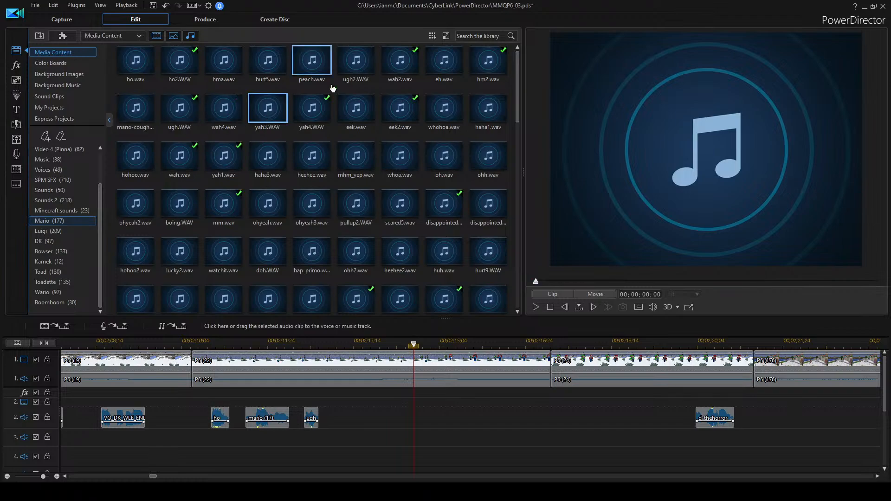
click(352, 71)
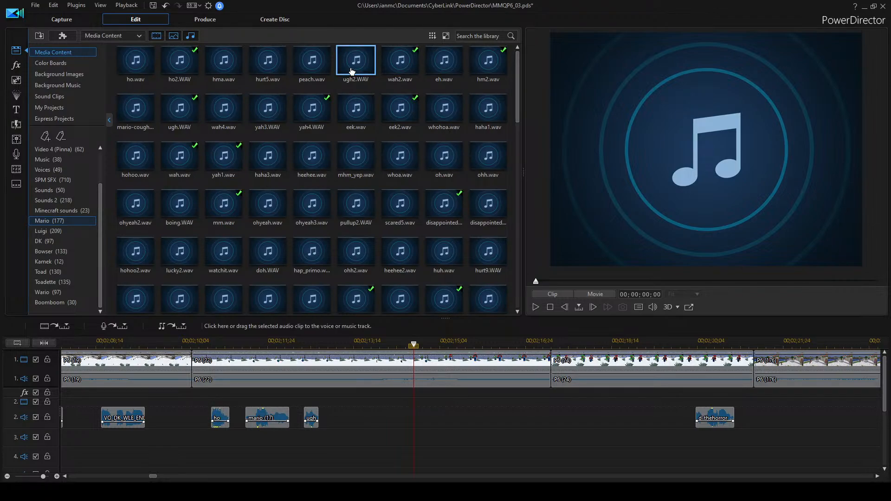
click(444, 65)
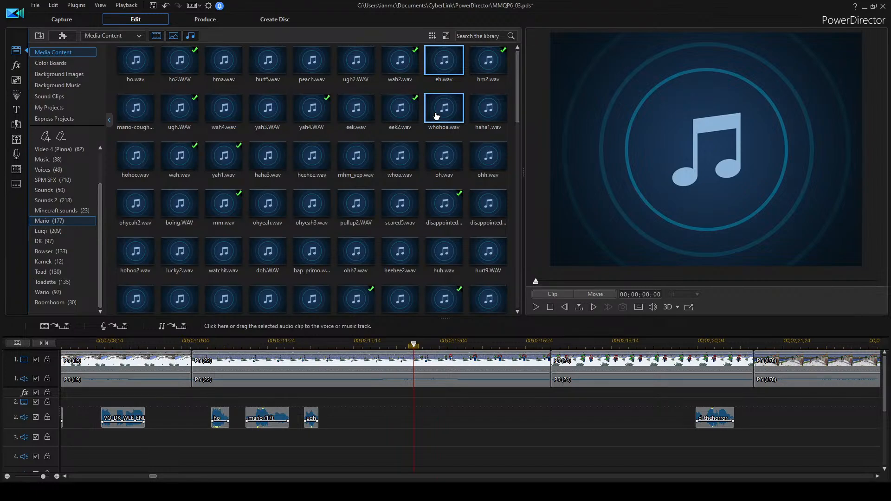
click(383, 263)
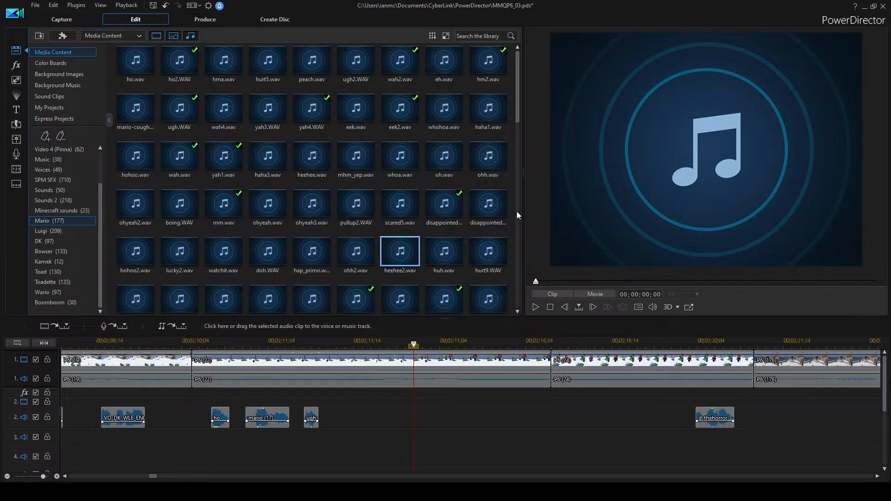
double_click(398, 253)
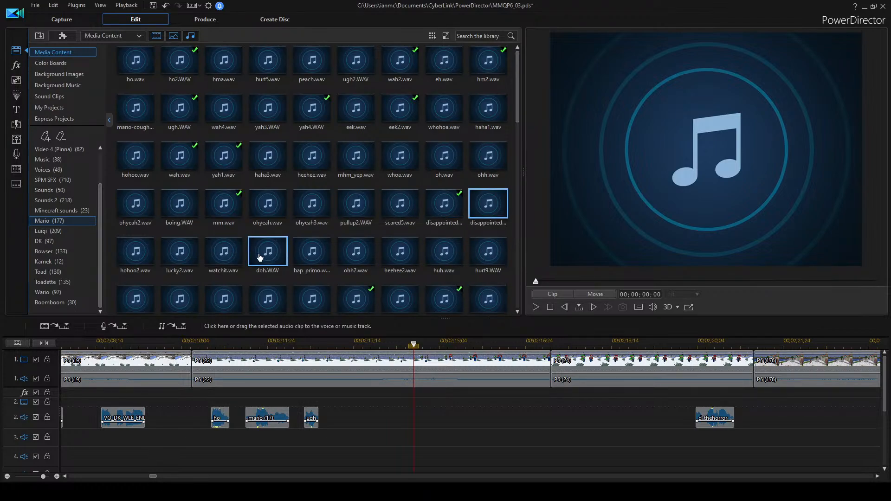
double_click(364, 80)
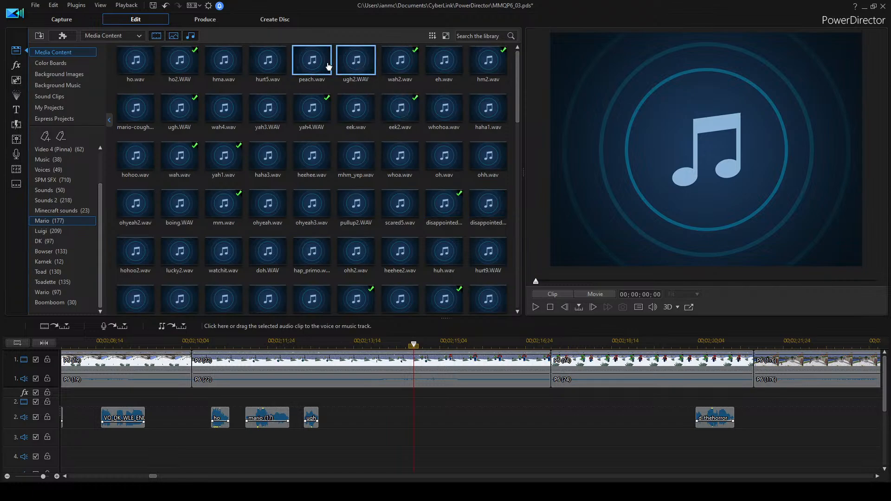
double_click(180, 110)
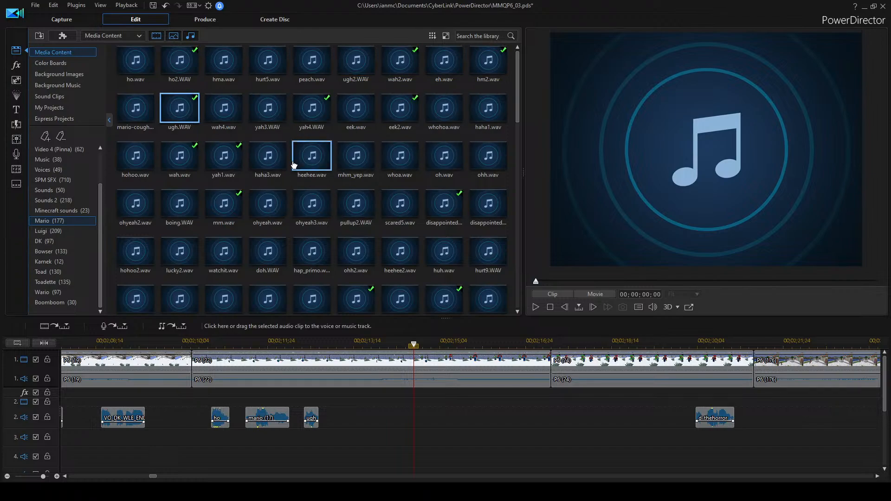
Add wah4.wav to audio track 2 after the ugh clip, shift it to start at about 00;02;14;01 and play it back.
click(235, 109)
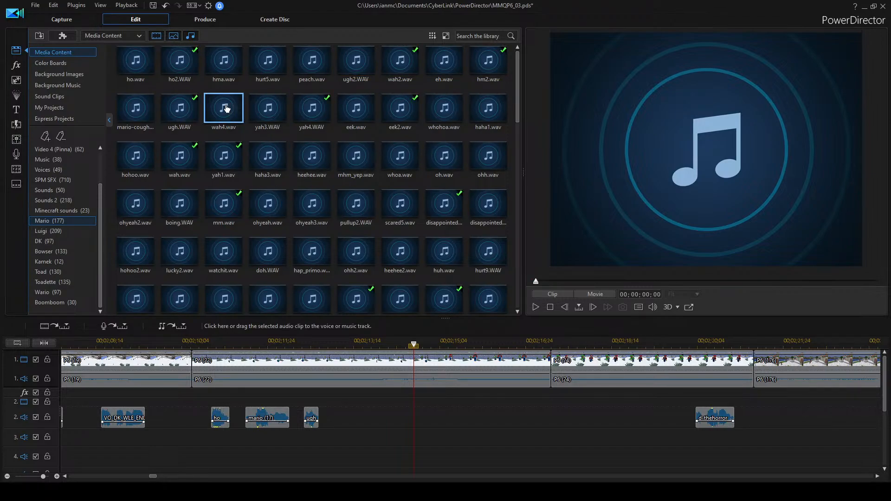
drag(226, 108, 371, 417)
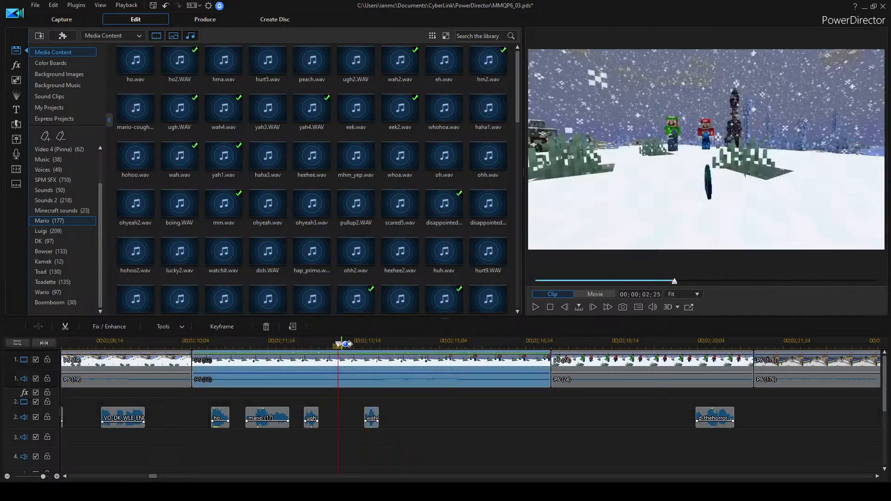
key(space)
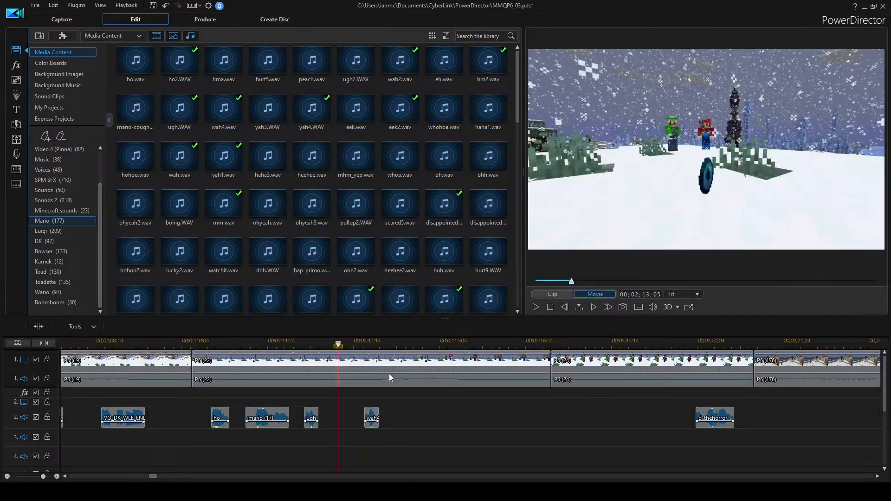
drag(371, 418, 388, 417)
key(space)
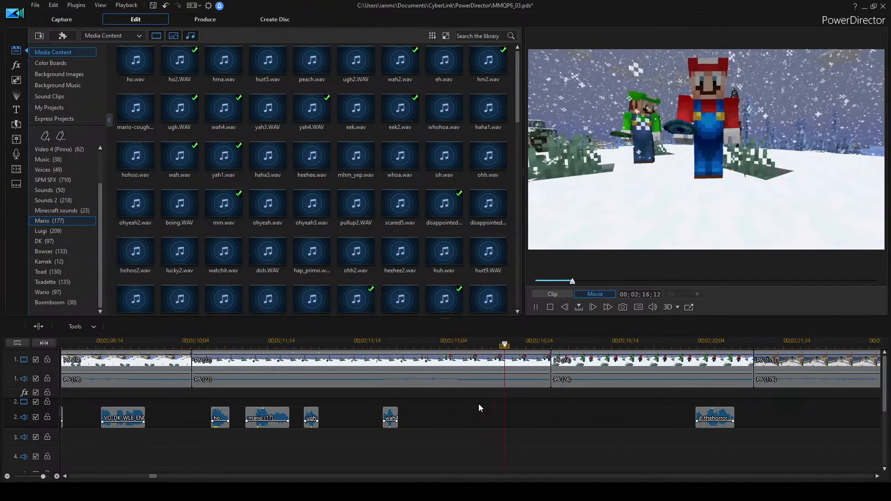
key(space)
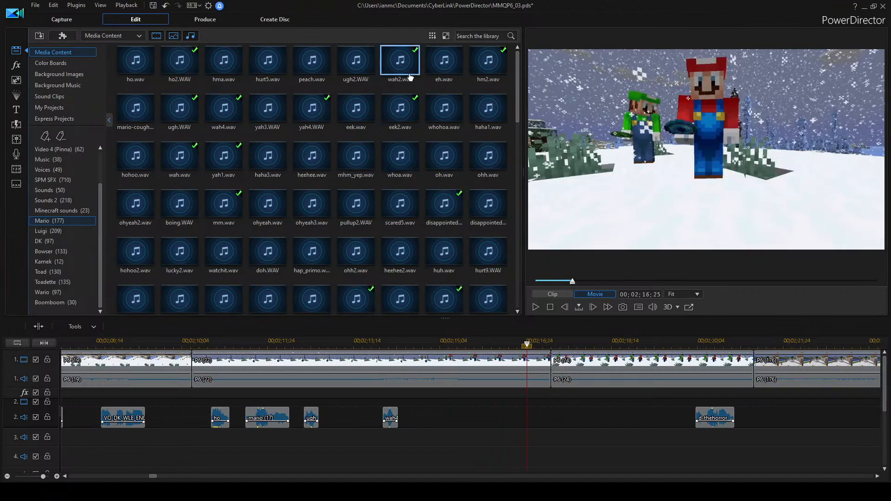
Audition peach.wav and hurt5.wav, add hma.wav to audio track 2 near the end of P6 (22), and shift it to about 00;02;16;15.
click(304, 65)
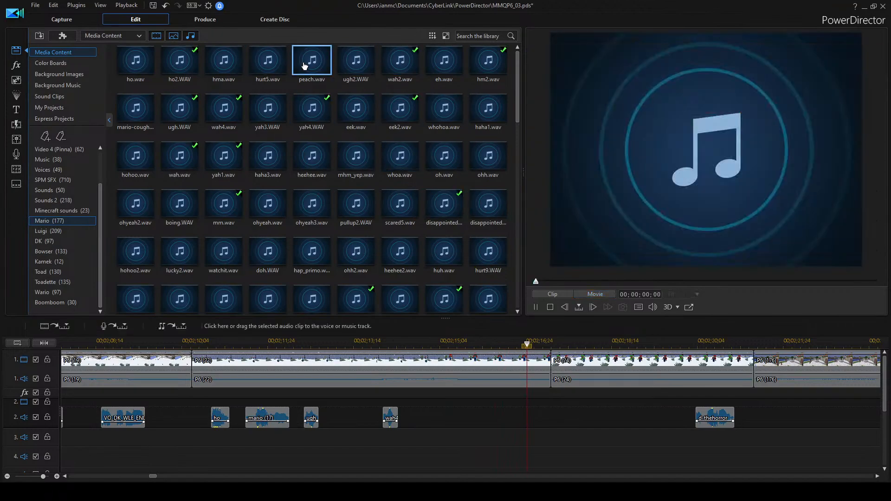
click(270, 57)
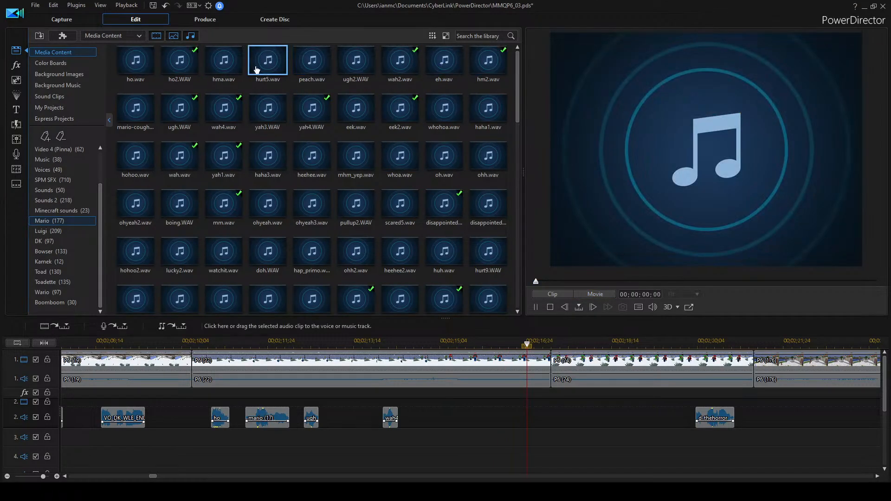
click(227, 77)
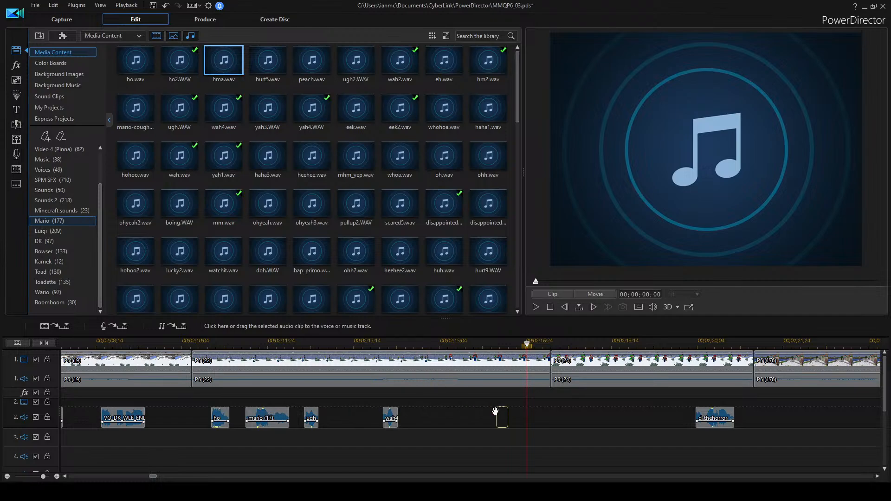
drag(496, 407, 499, 408)
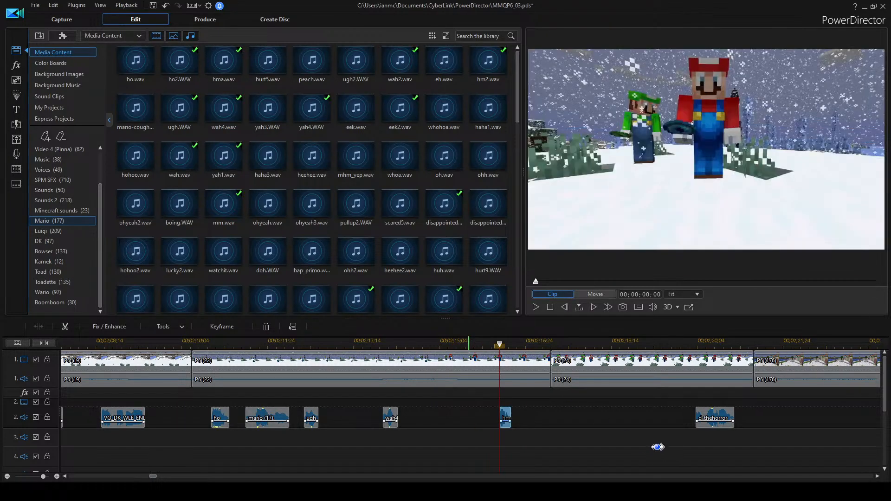
key(space)
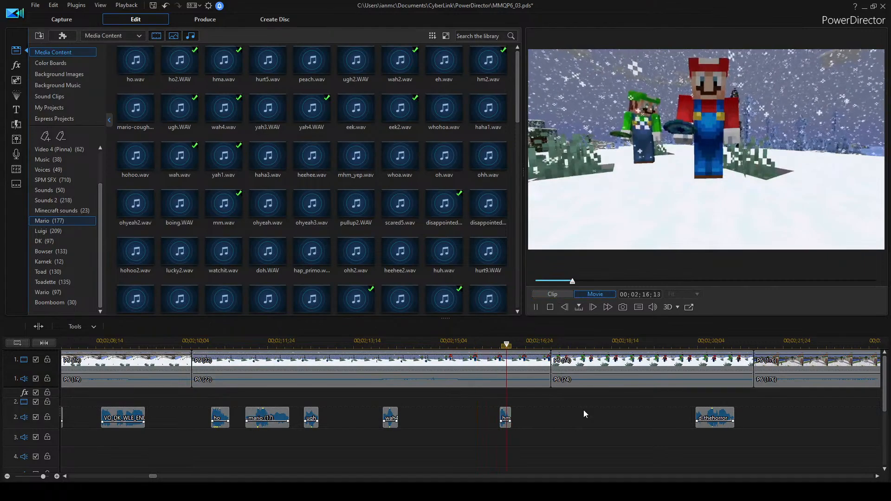
mouse_move(507, 414)
mouse_down()
mouse_move(527, 417)
mouse_move(517, 416)
mouse_up()
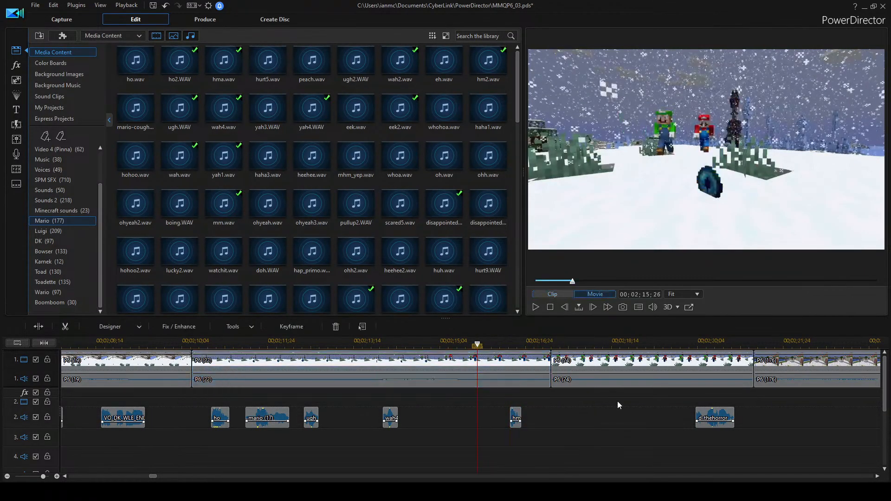
Play back the hma clip and P6 (24) to check the timing and find the moment for a Mario line before d_thehorror.
key(space)
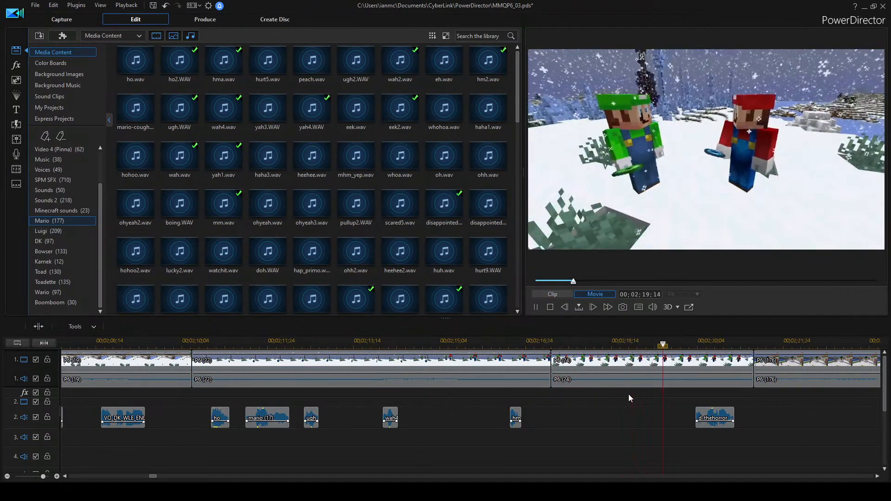
key(space)
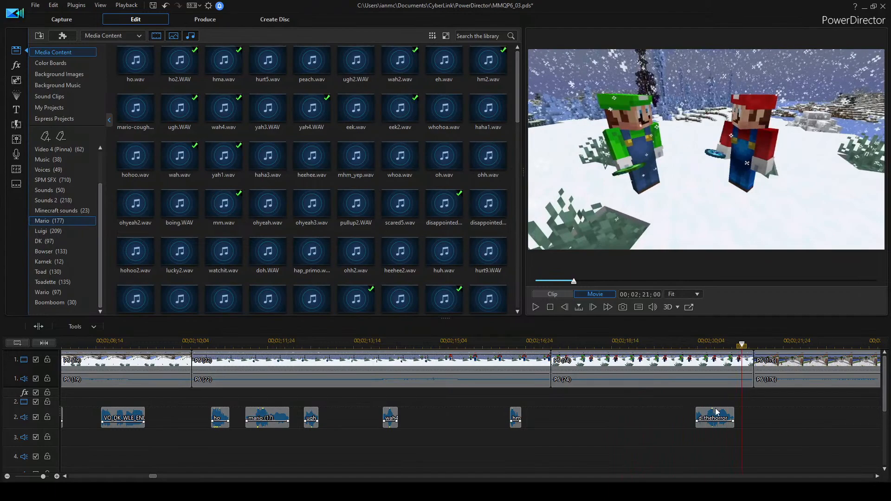
click(570, 341)
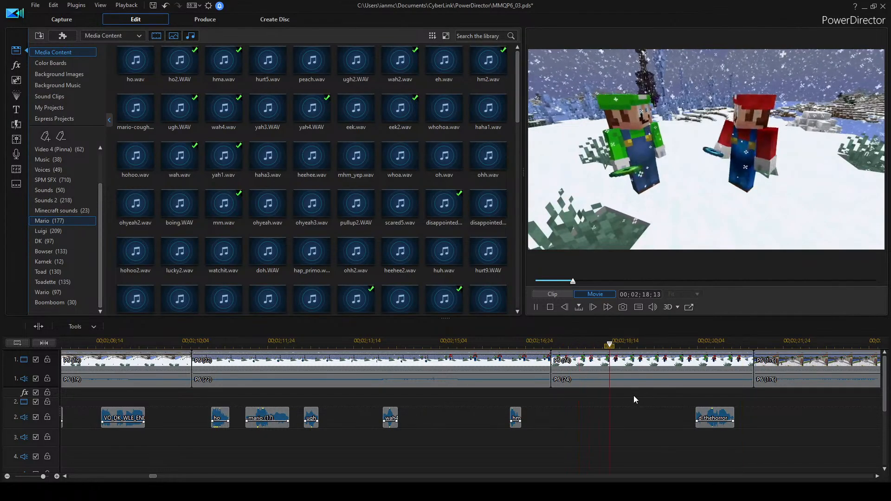
Browse the Mario voice clips for a line in P6 (24), auditioning wahlong.wav, whoa2.wav, hap_sweet.wav and ohyeah7.wav among others.
scroll(268, 206, down, 3)
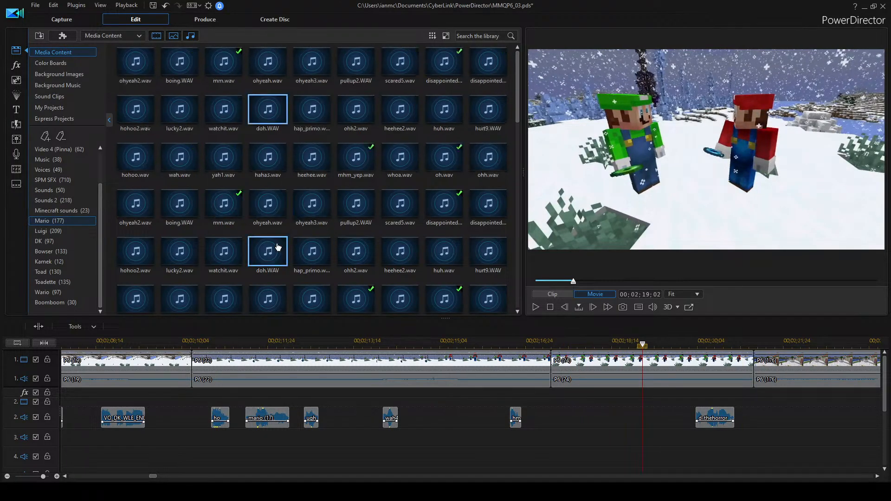
double_click(233, 222)
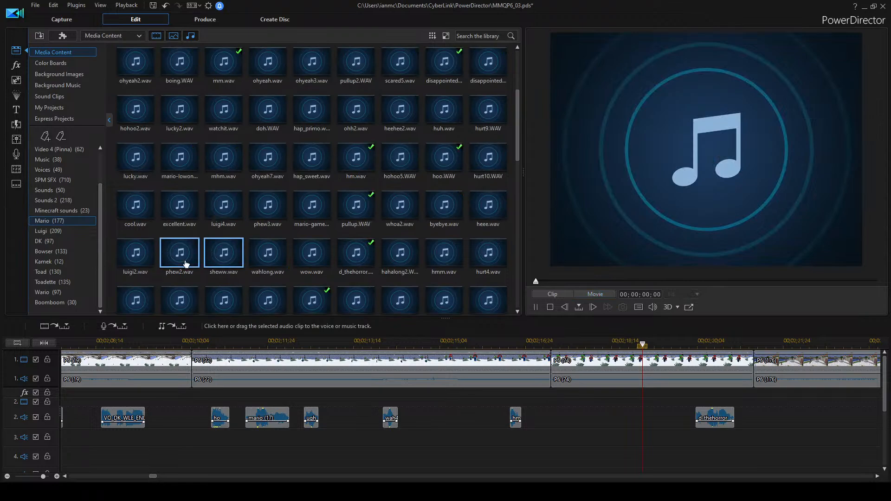
click(138, 219)
click(277, 267)
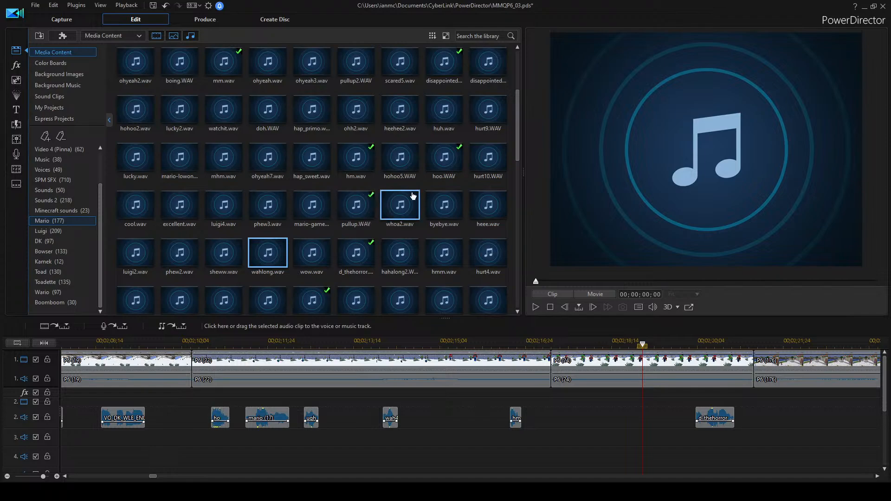
click(398, 226)
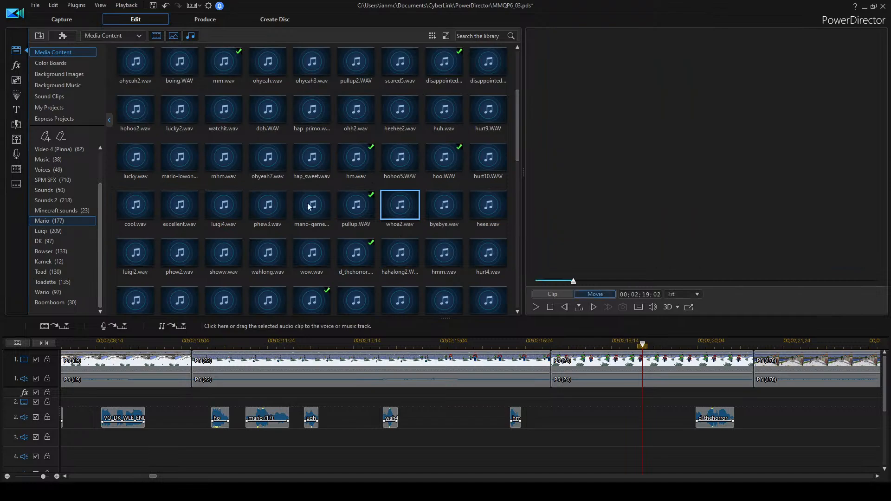
click(385, 163)
click(319, 170)
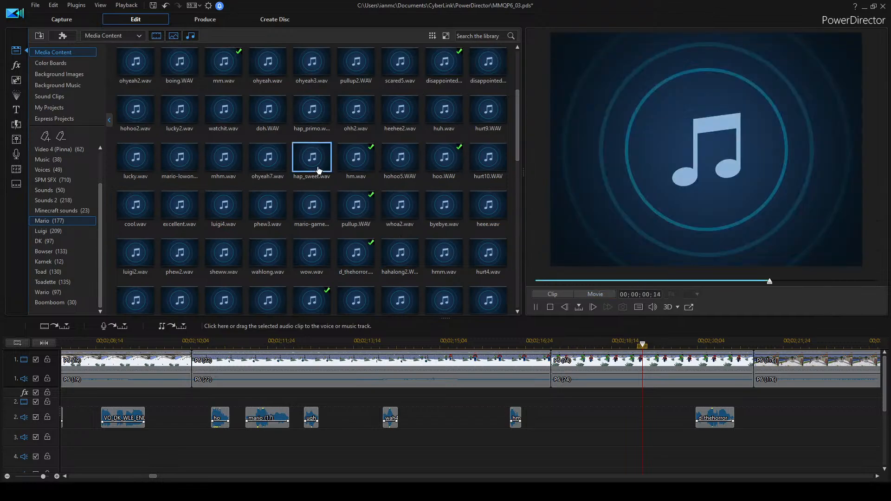
click(266, 161)
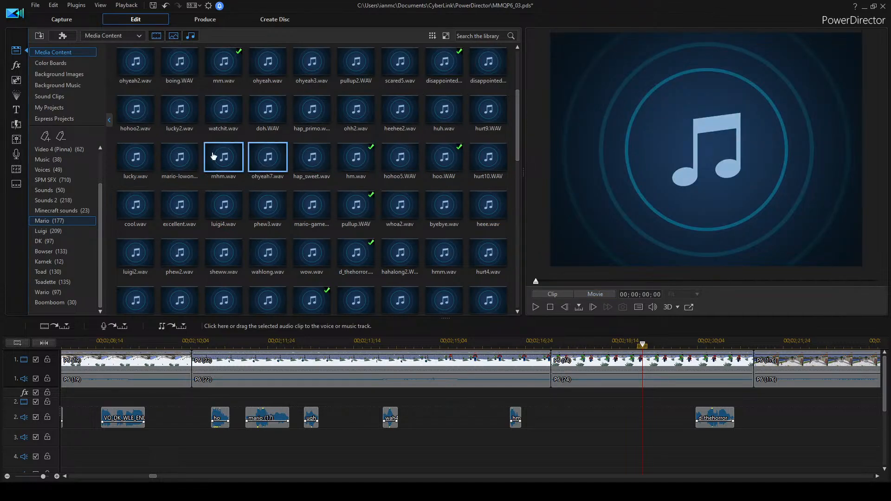
click(176, 164)
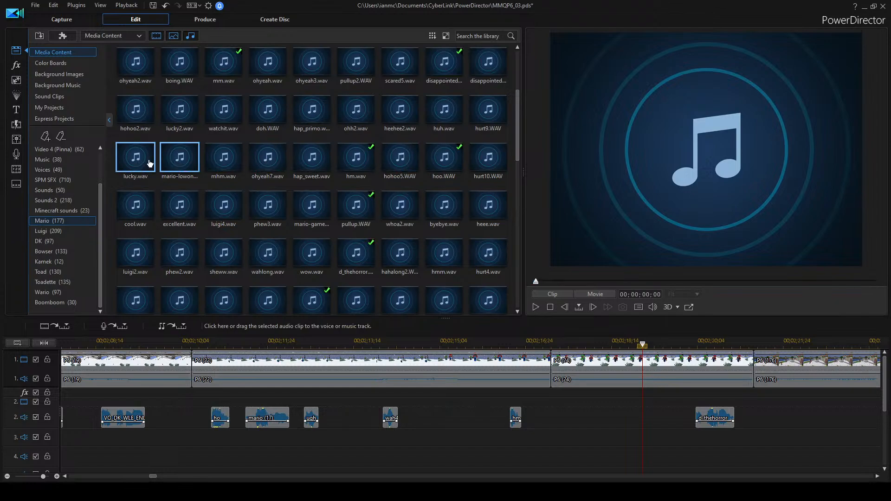
Search the Mario clips for "phew", audition the matches and add phew2.wav to audio track 2 at about 00;02;17;23 in P6 (24).
click(478, 38)
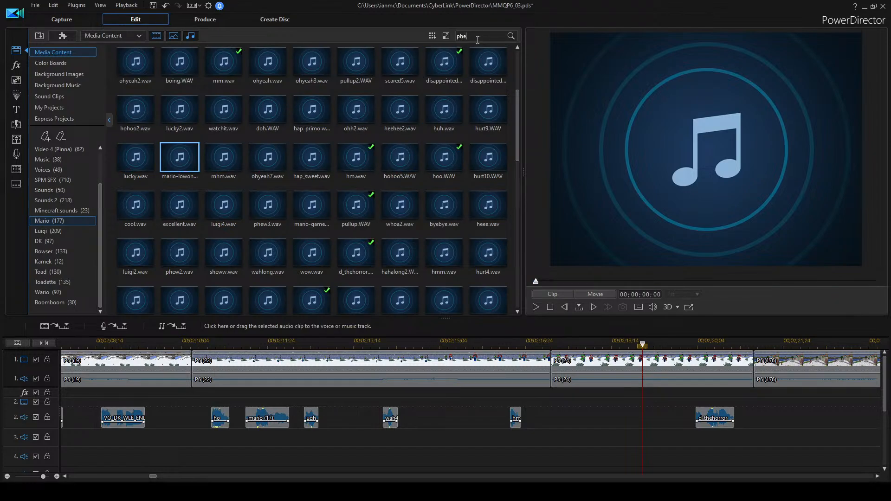
text(phew)
key(Return)
click(192, 62)
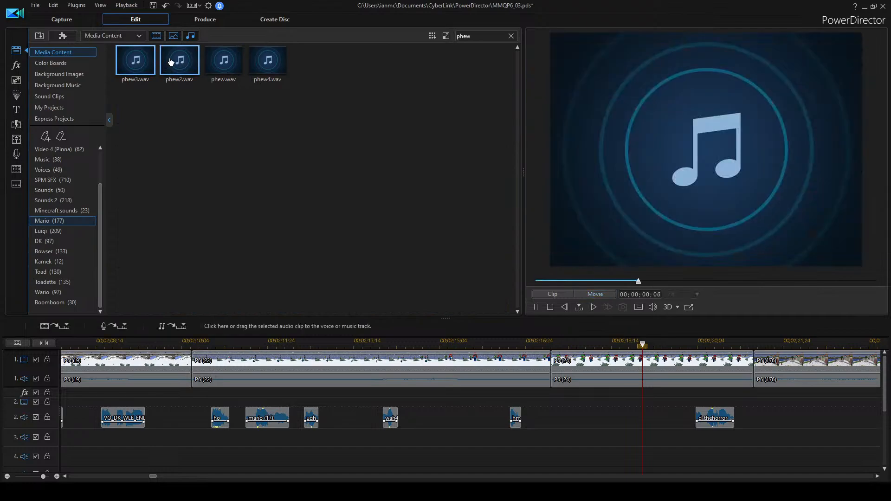
click(218, 61)
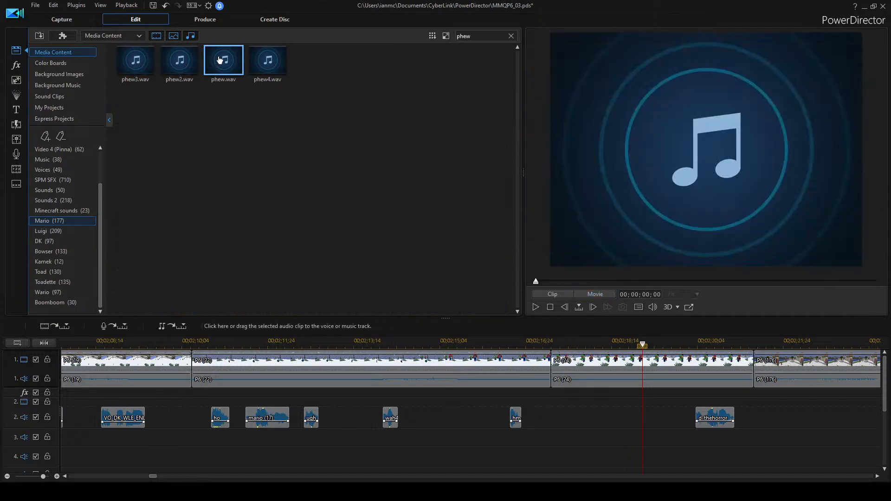
click(261, 58)
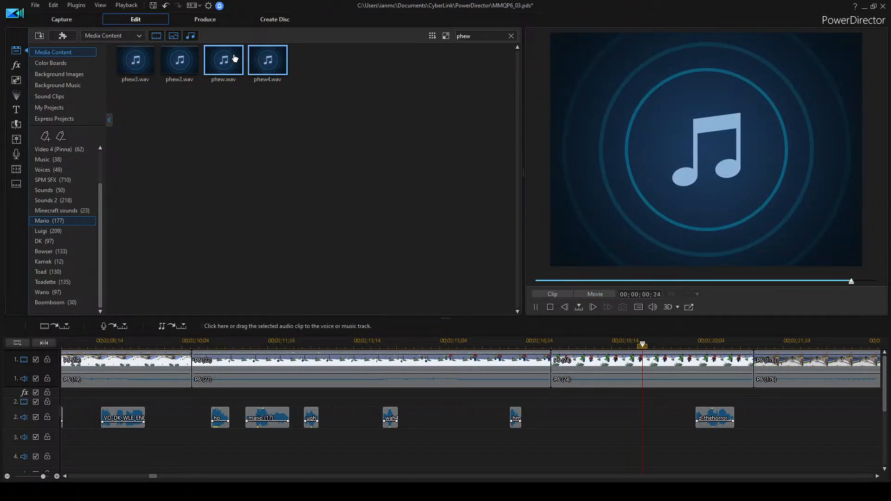
click(189, 62)
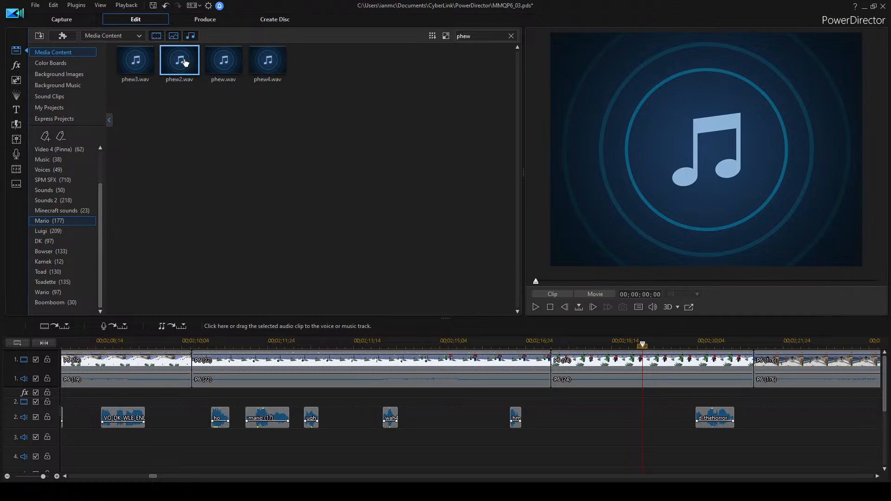
drag(184, 62, 573, 413)
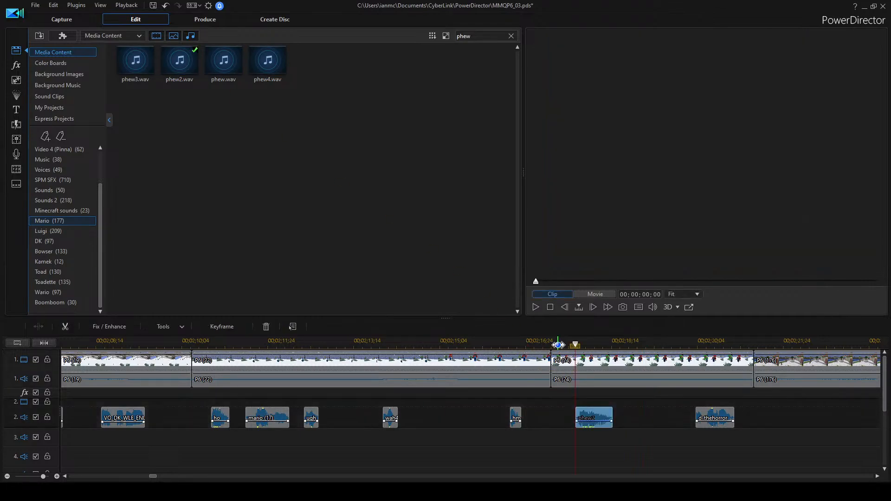
Play back P6 (22) and P6 (24) to check how the wah4, hma and phew2 clips fit the action.
click(557, 345)
key(space)
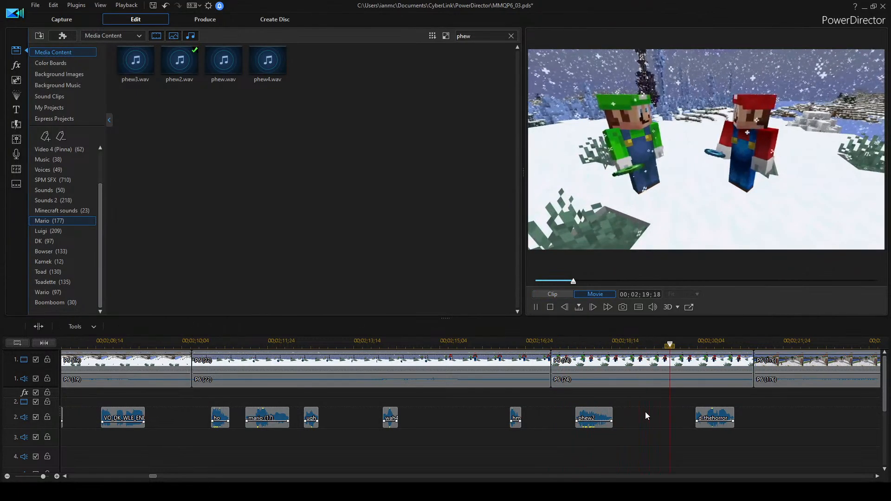
key(space)
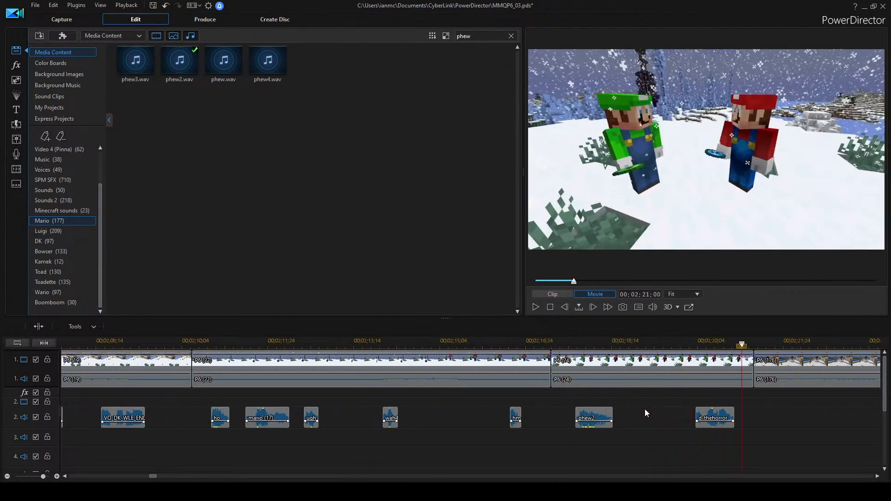
click(568, 346)
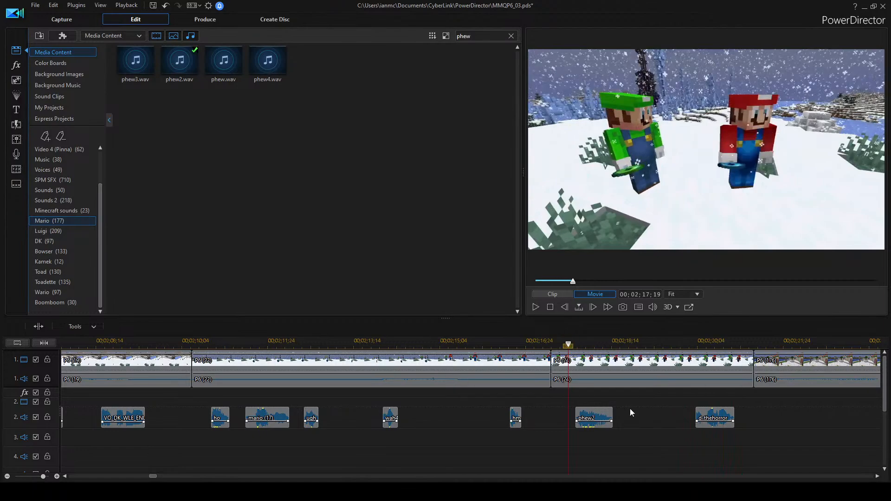
scroll(573, 409, down, 3)
click(263, 343)
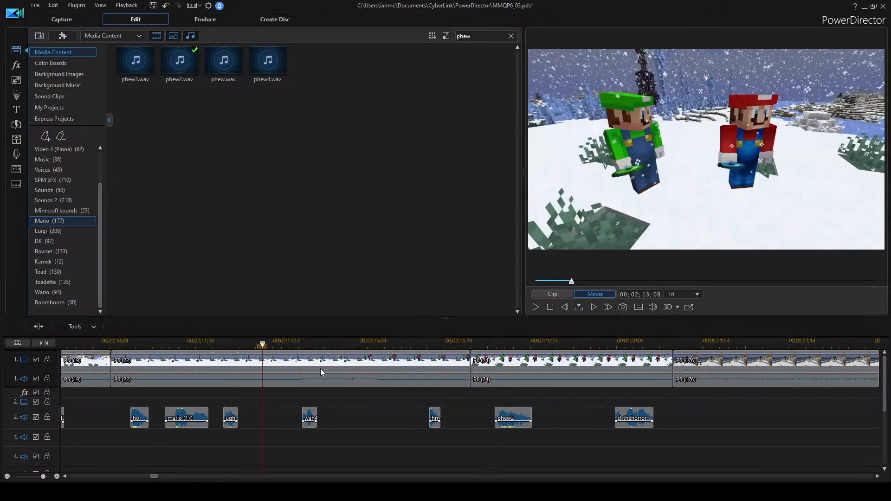
key(space)
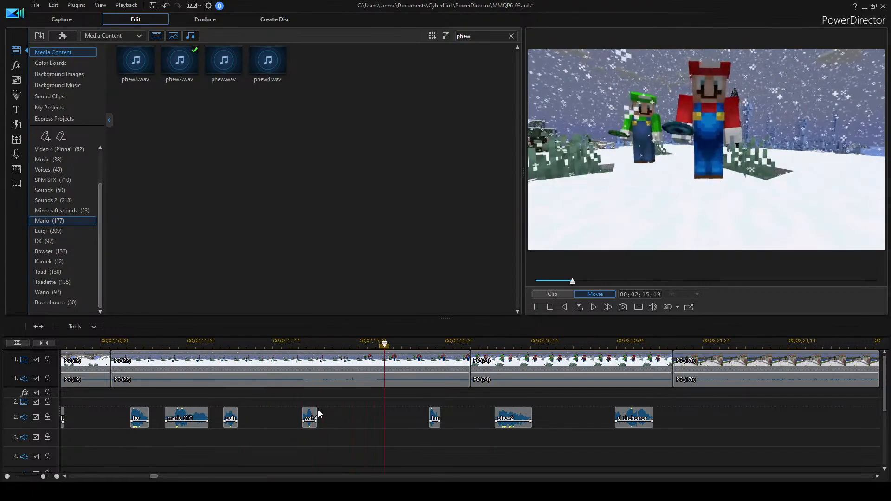
key(space)
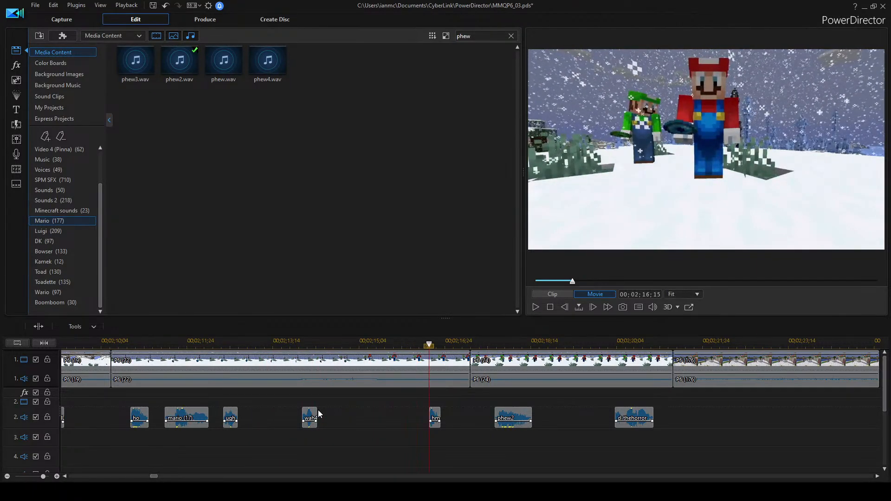
key(space)
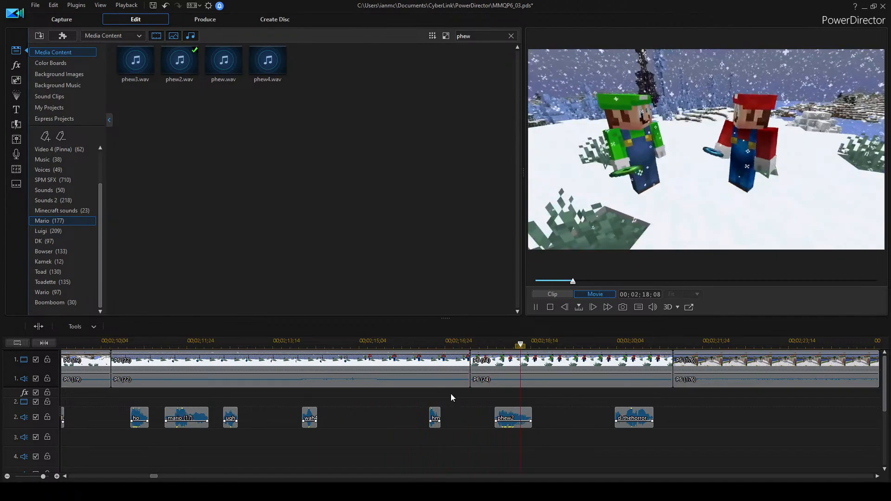
key(space)
Search the Luigi clips for "dis", audition the ohwell and ohh1 clips, and clear the search.
click(54, 232)
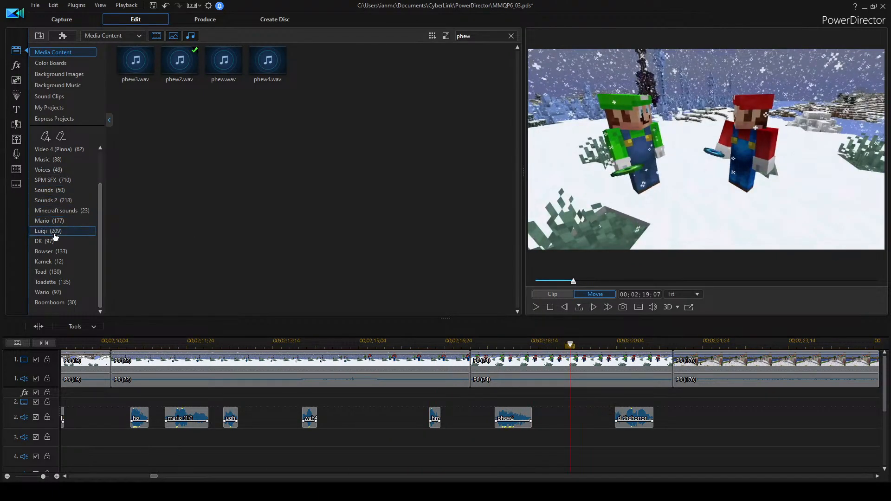
click(484, 37)
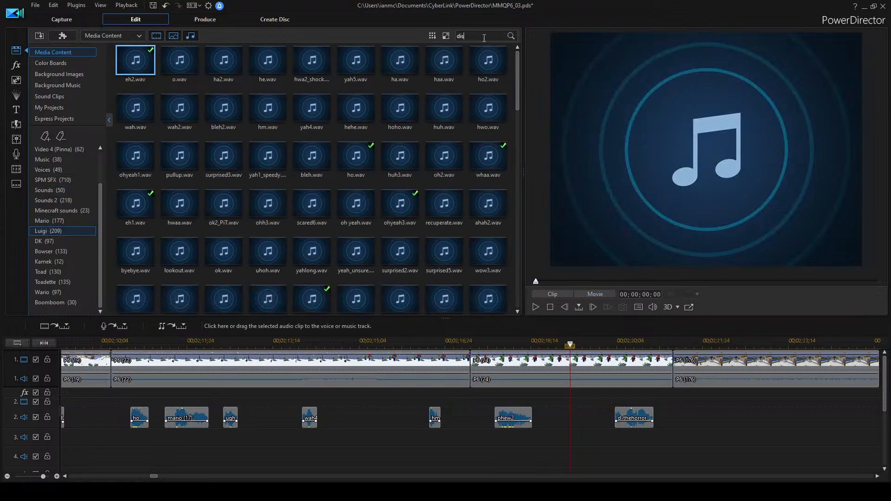
text(dis)
key(Return)
double_click(140, 65)
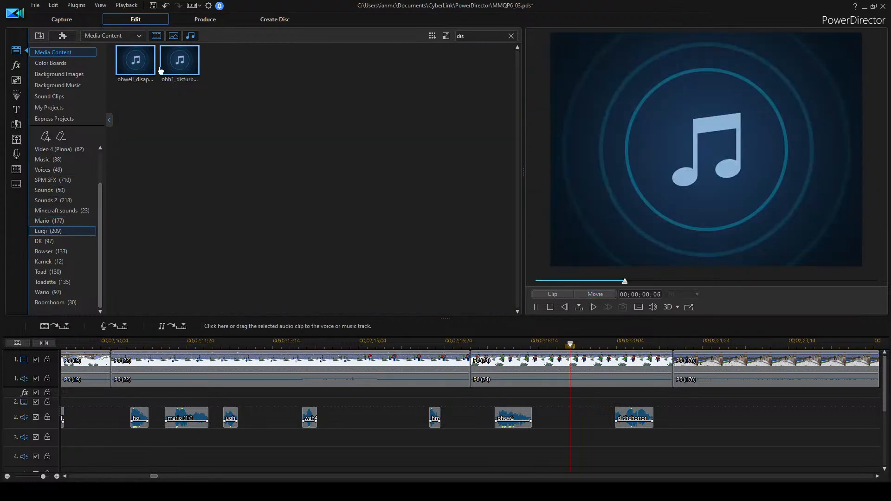
click(186, 68)
click(145, 67)
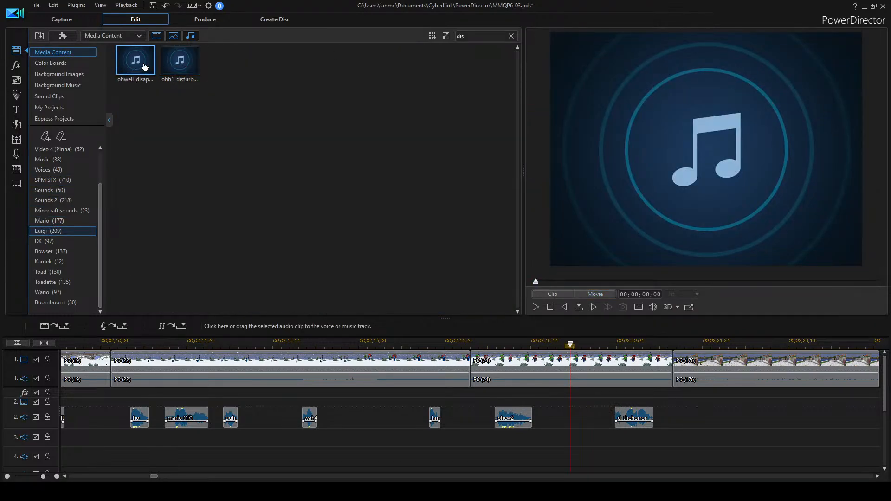
click(511, 36)
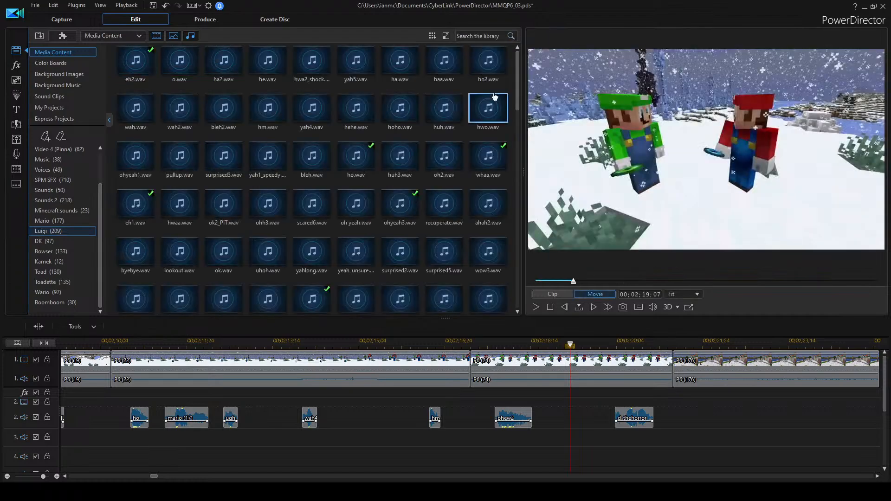
Audition Luigi clips such as ok.wav and surprised9.wav, and add the hwaaa clip to audio track 2 between phew2 and d_thehorror.
click(268, 212)
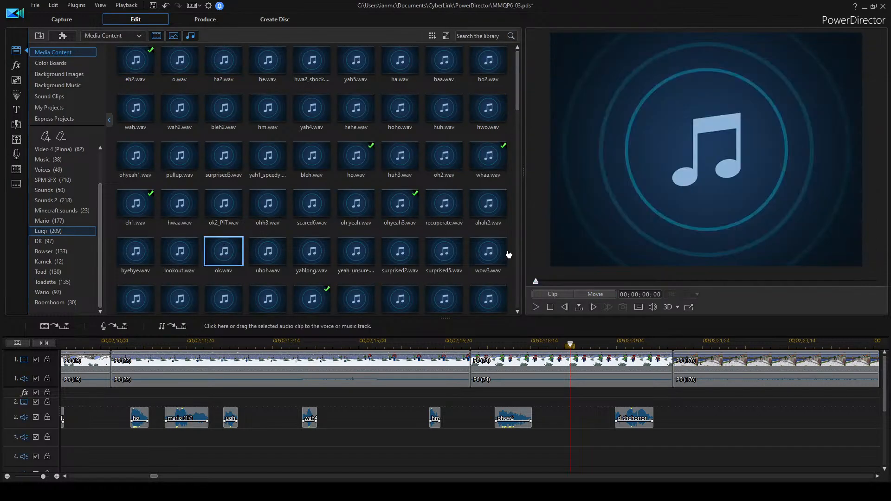
scroll(223, 251, down, 3)
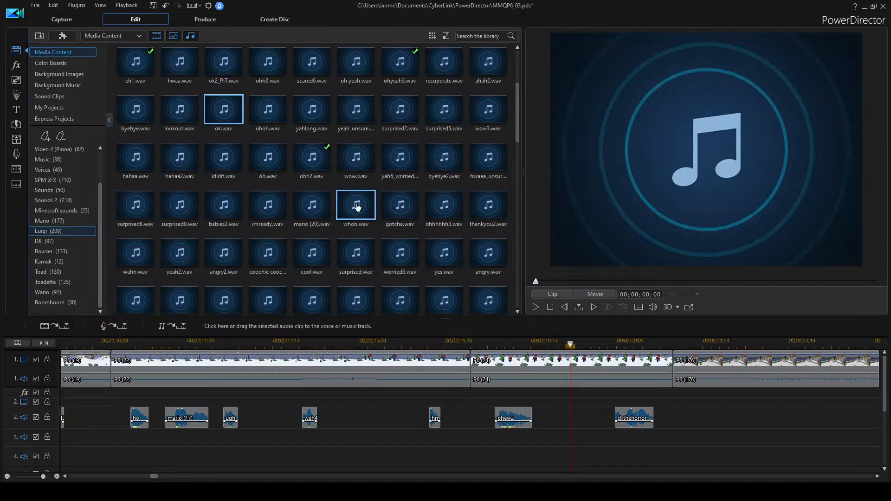
double_click(405, 173)
click(177, 204)
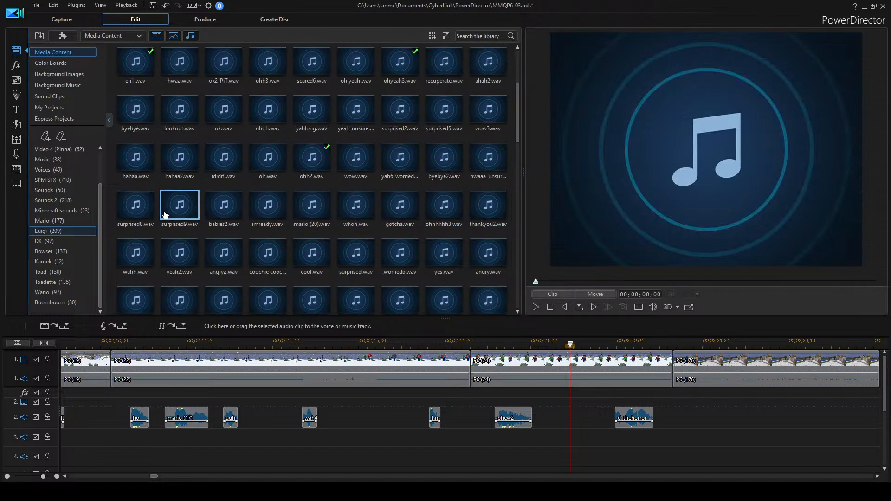
click(478, 169)
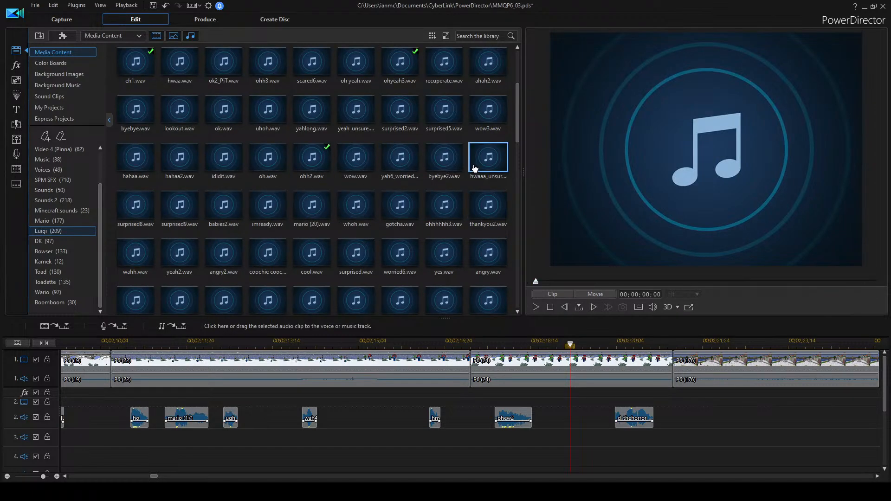
drag(560, 453, 557, 417)
Play back P6 (24) and shift the hwaaa clip to about 00;02;18;25 and d_thehorror to about 00;02;19;28.
click(538, 343)
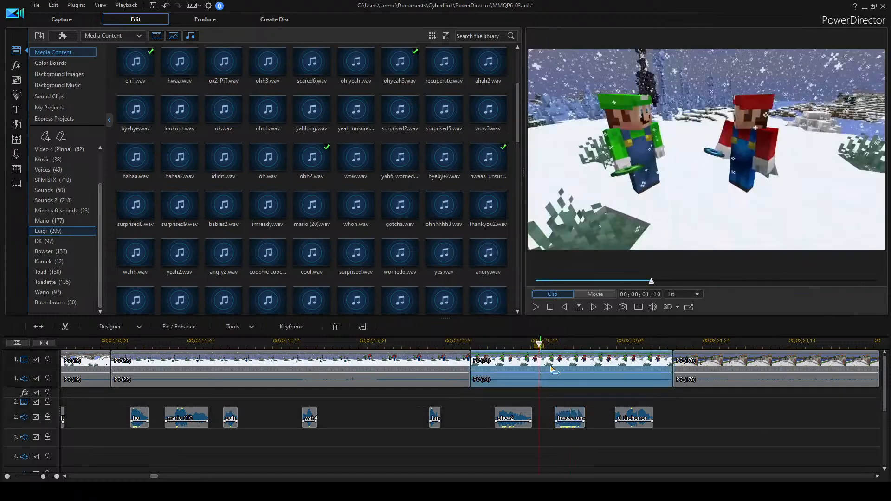
key(space)
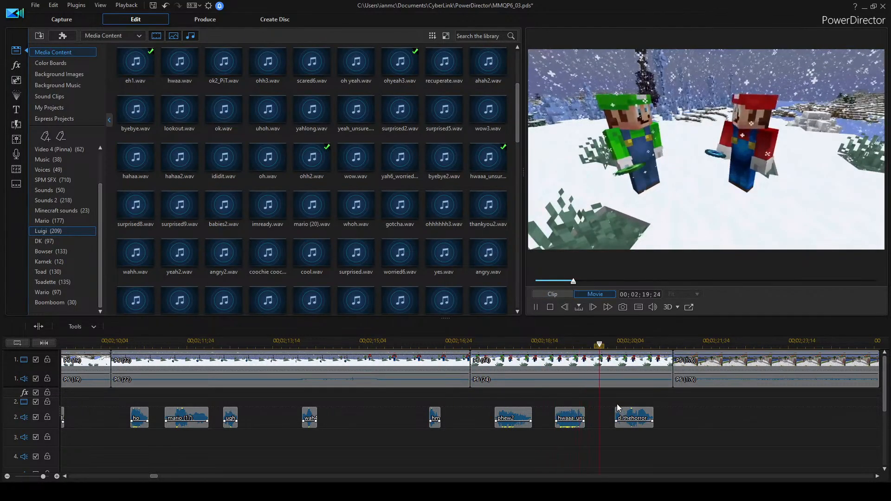
click(486, 345)
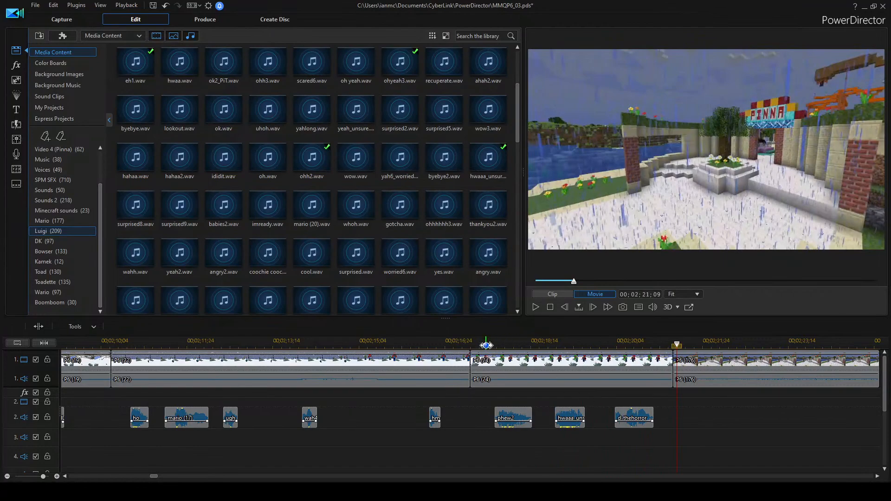
key(space)
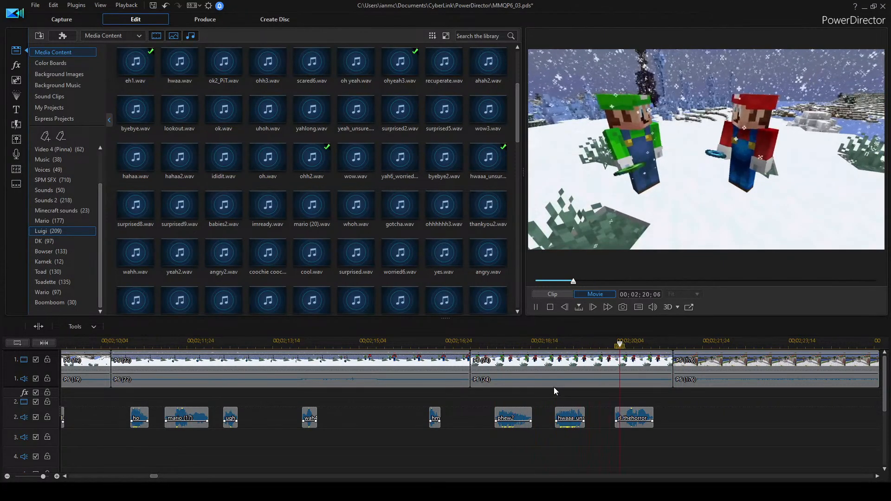
drag(616, 417, 568, 413)
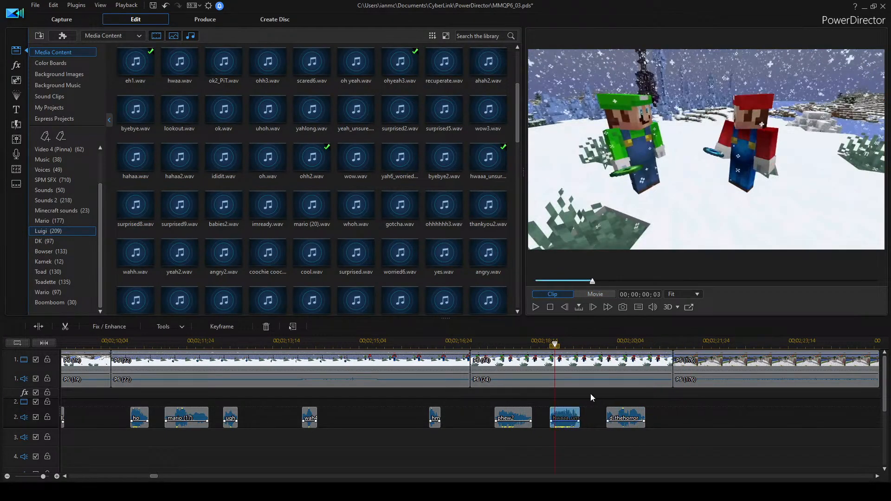
Play back P6 (22) from before wah4 and add Luigi's ha2.wav to audio track 2 at about 00;02;16;00, just before hma.
click(282, 343)
click(382, 421)
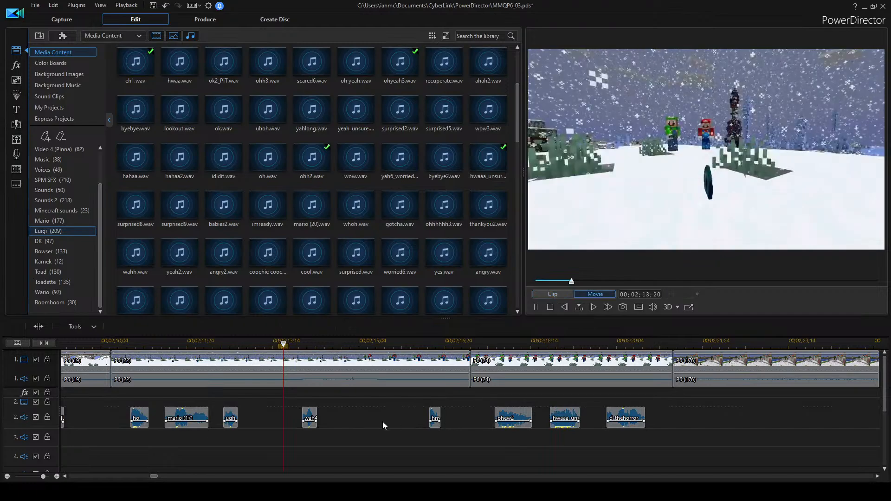
key(space)
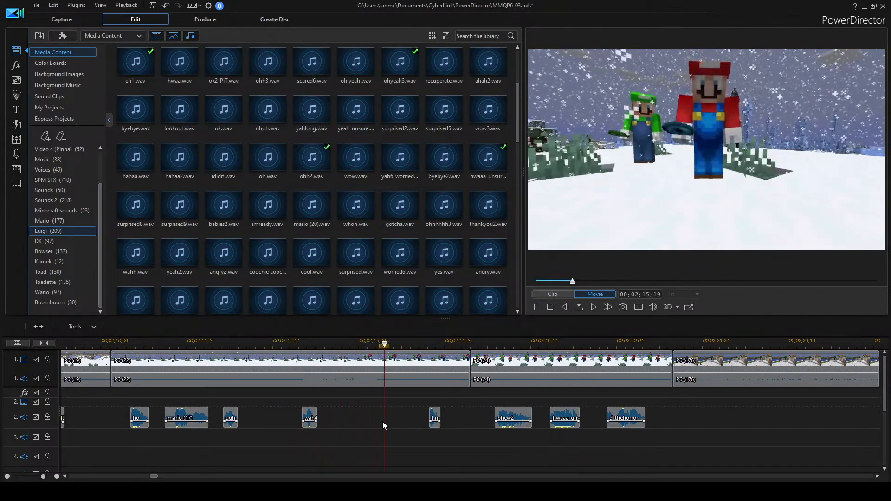
key(space)
scroll(316, 107, up, 3)
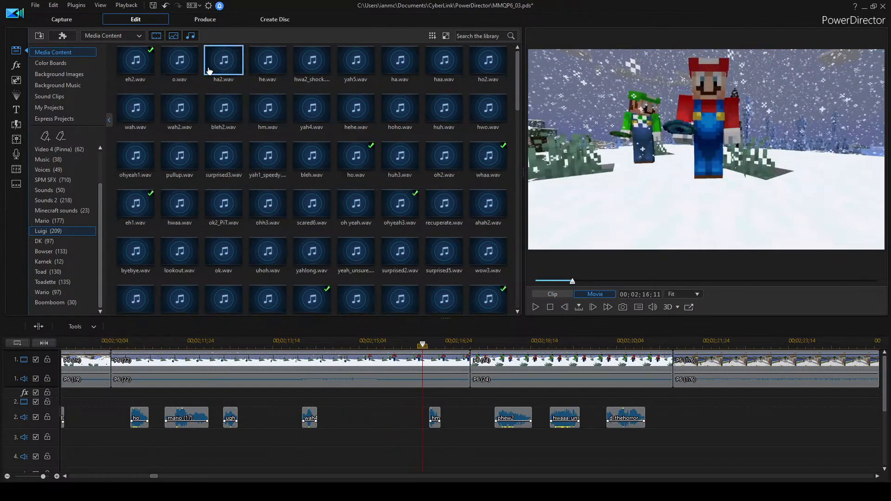
click(223, 60)
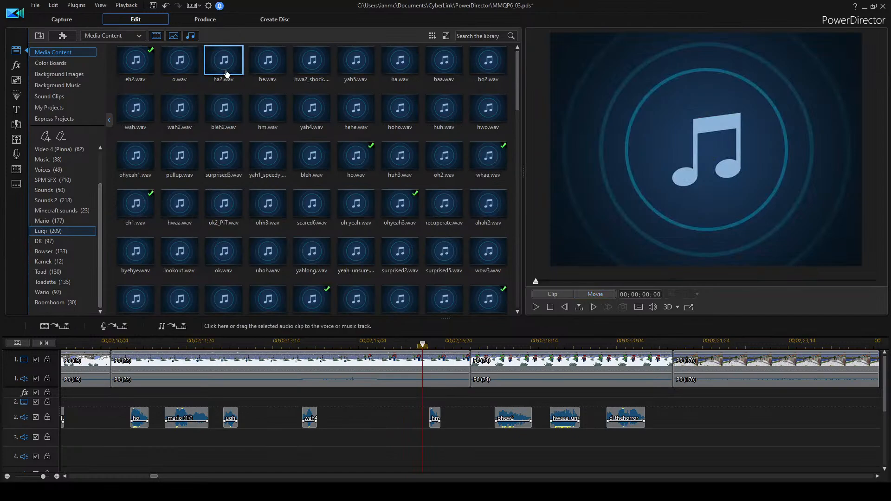
drag(403, 419, 403, 419)
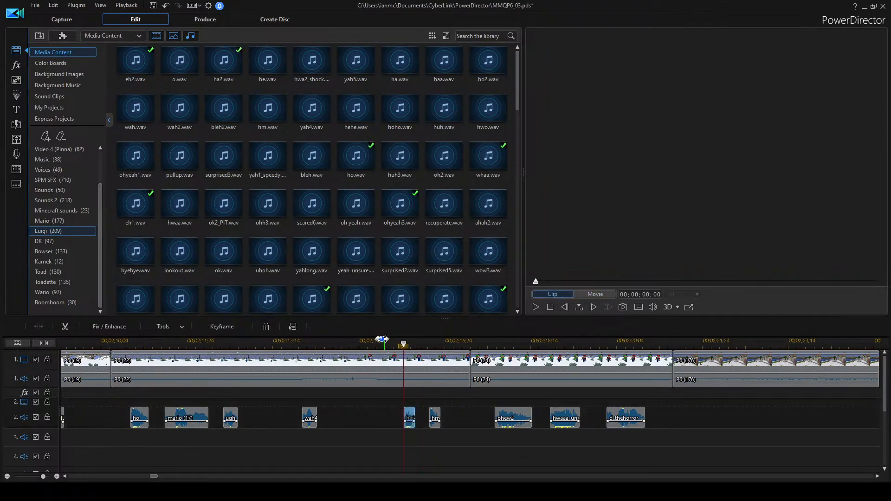
Play back the ha2 clip, shift hma to about 00;02;16;20, and replay through P6 (24) to check the timing.
key(space)
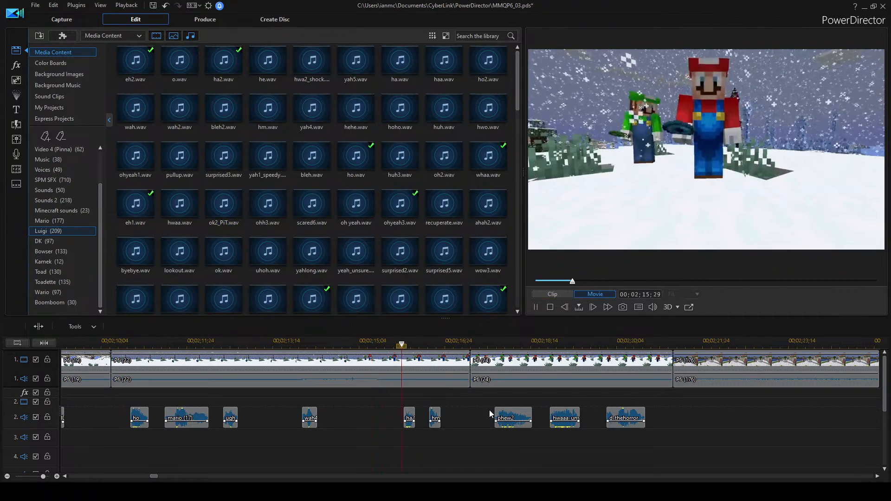
key(space)
drag(432, 418, 440, 418)
click(391, 342)
key(space)
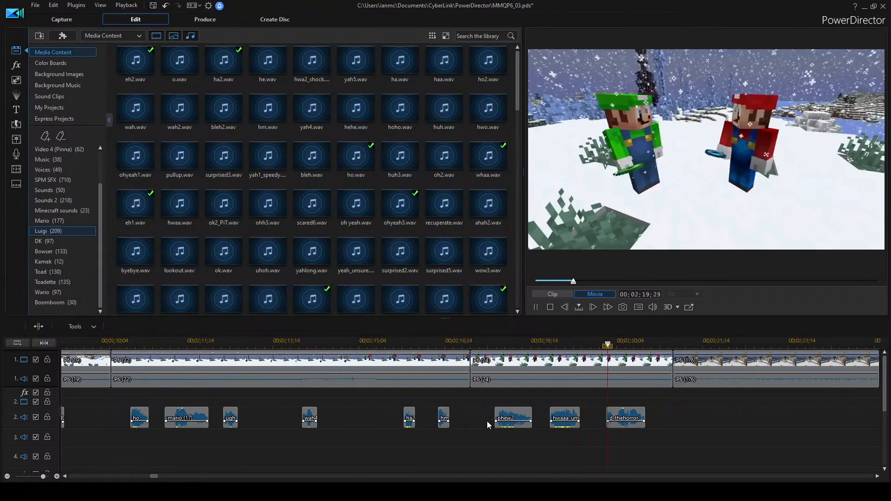
key(space)
click(549, 346)
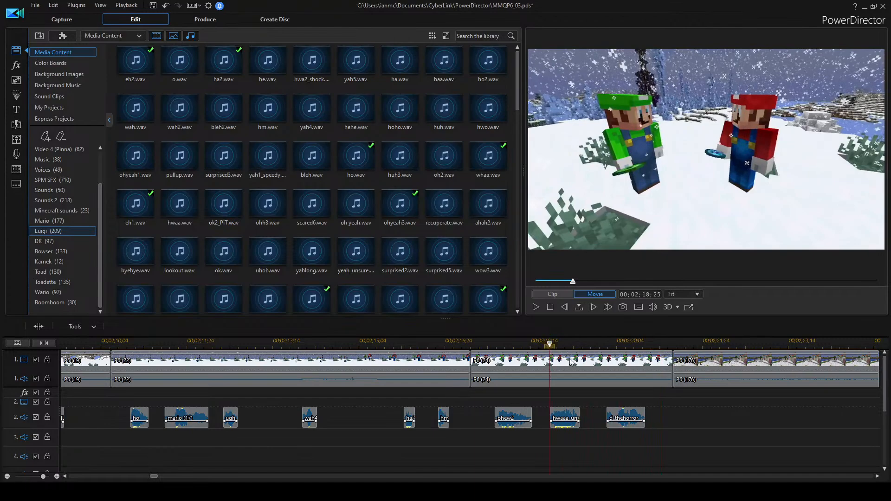
Play back P6 (24), shift d_thehorror on audio track 2 to about 00;02;20;12, and replay from just before phew2.
key(space)
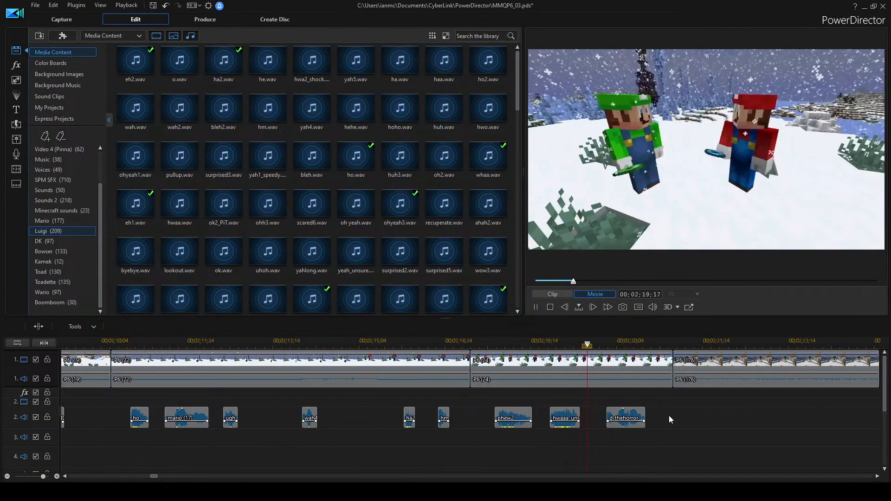
key(space)
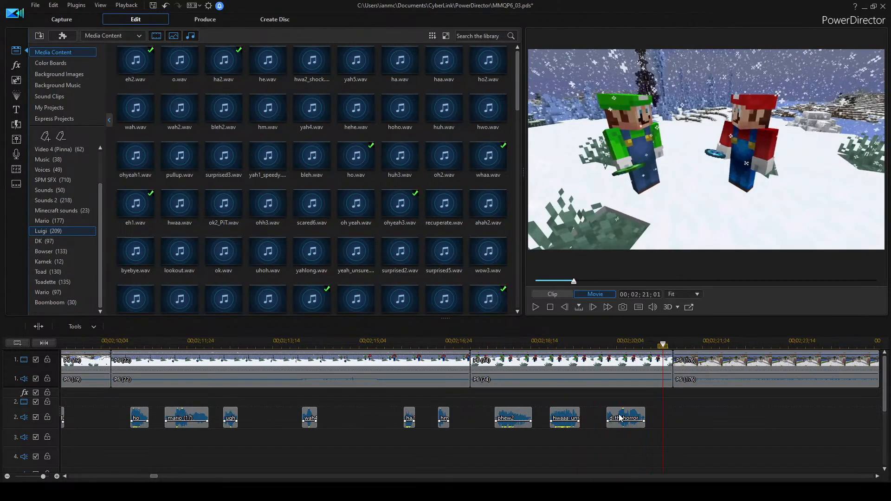
click(620, 418)
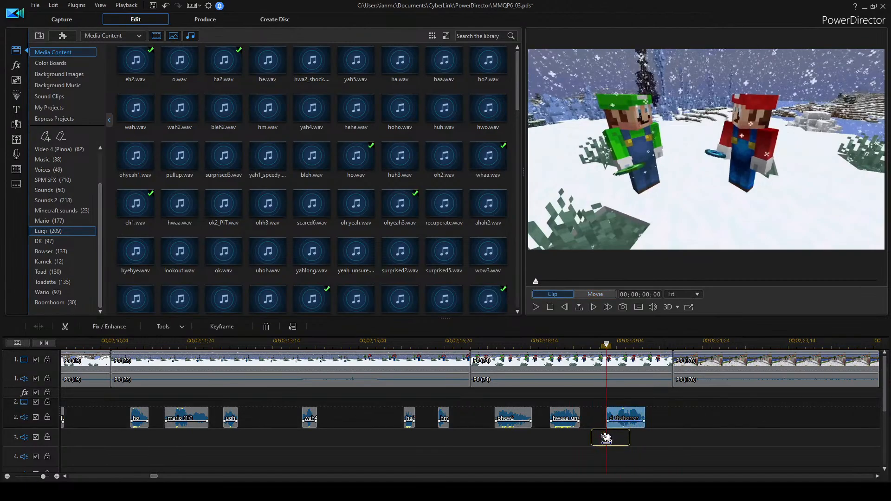
drag(620, 418, 645, 409)
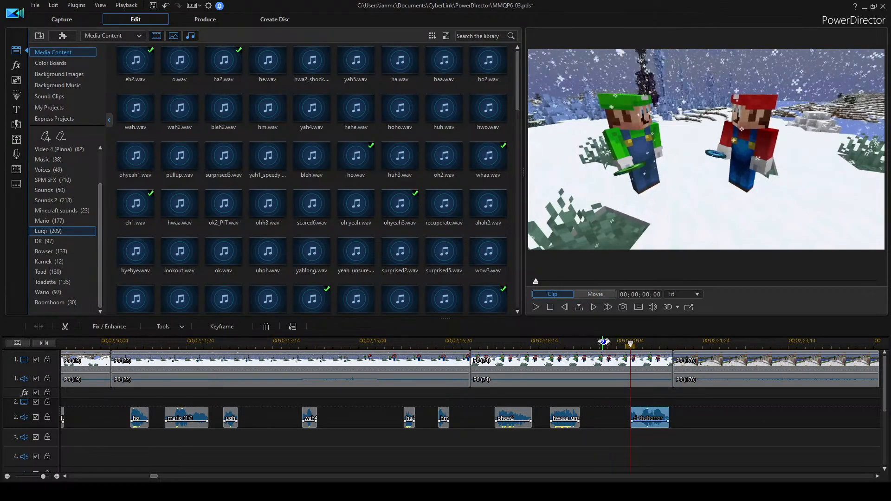
click(724, 416)
key(space)
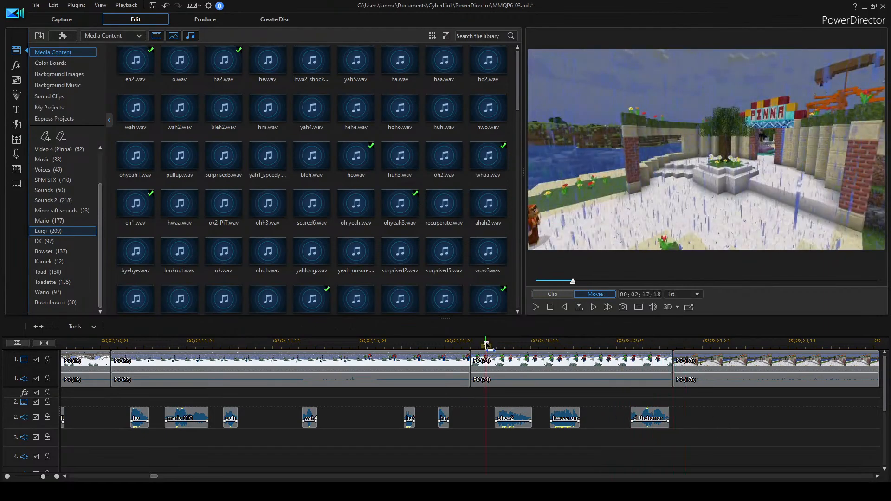
key(space)
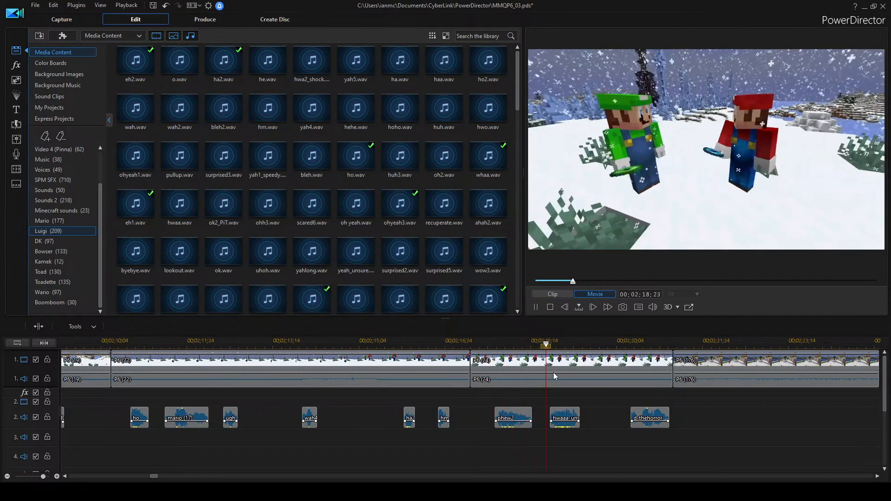
key(space)
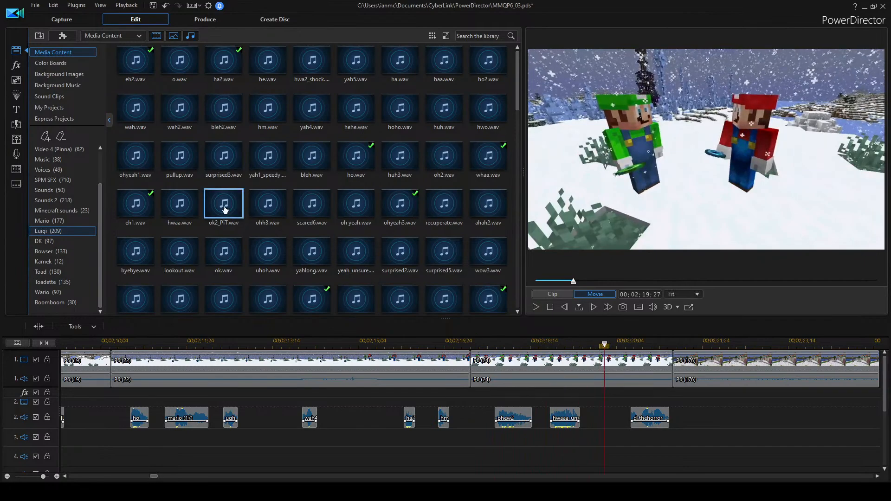
Audition Luigi clips such as ho.wav, scared6.wav, byebye2.wav and gotcha.wav, replaying P6 (24) from its start between them.
click(356, 158)
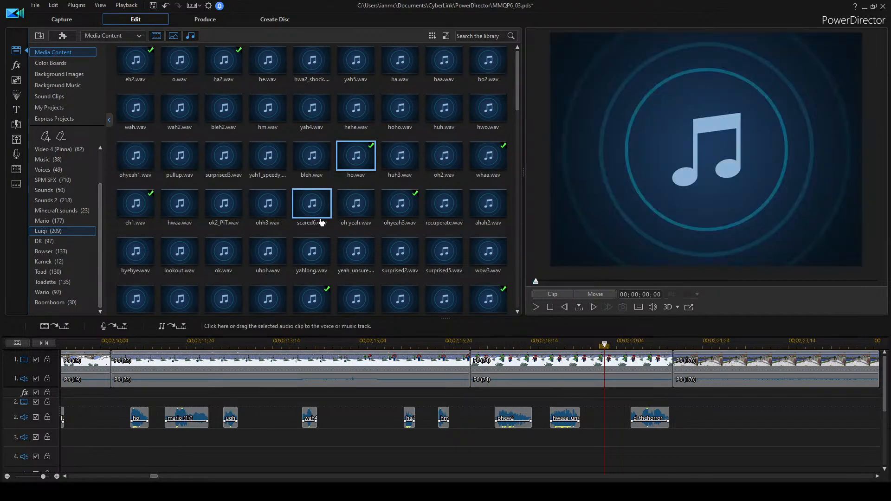
click(321, 221)
scroll(320, 221, down, 3)
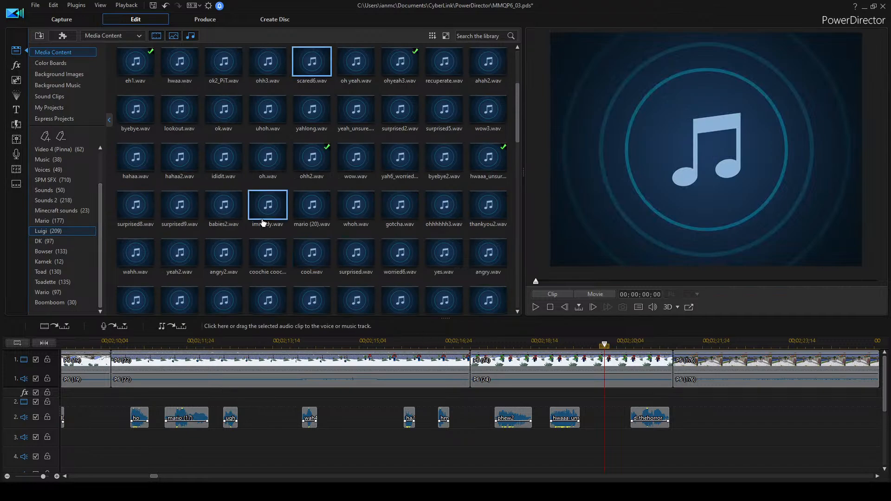
click(478, 342)
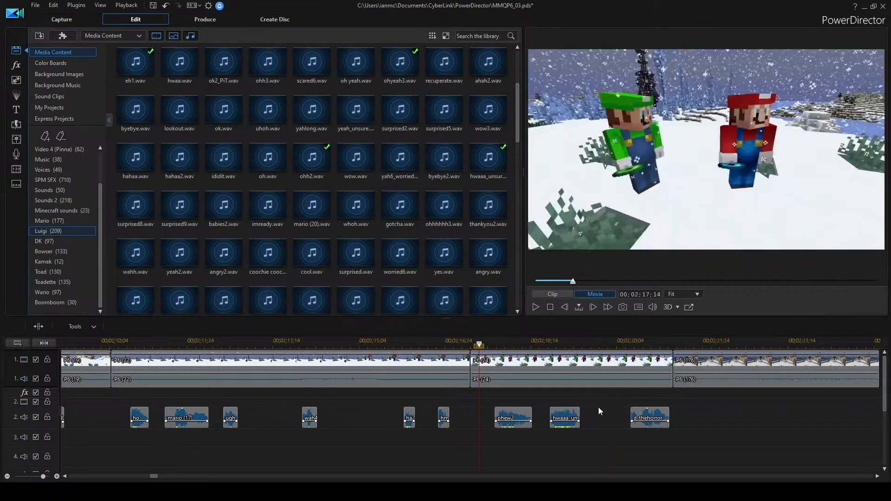
key(space)
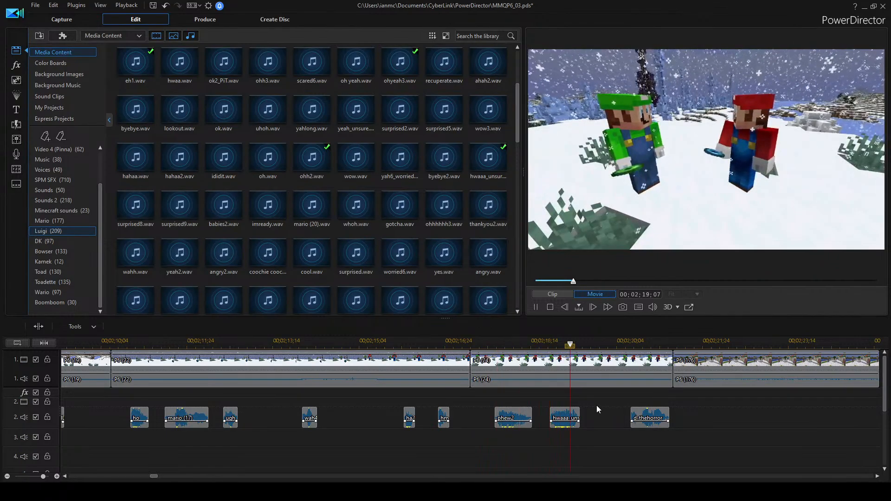
key(space)
click(443, 158)
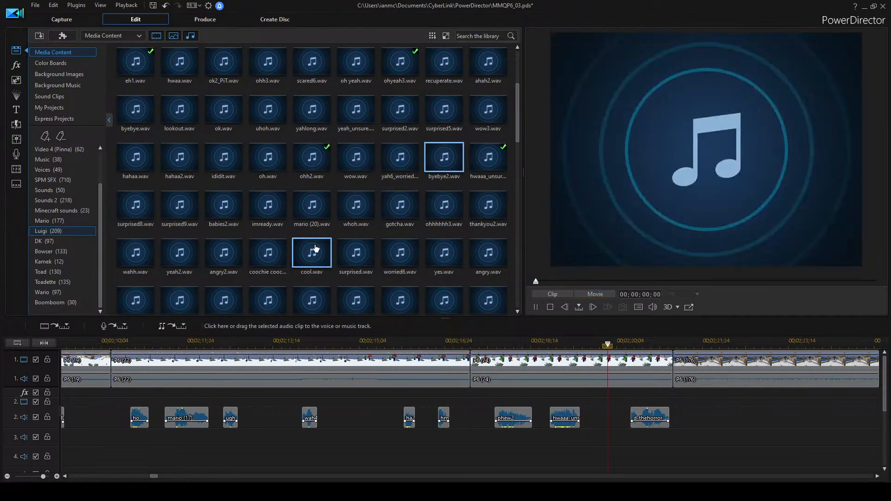
click(416, 217)
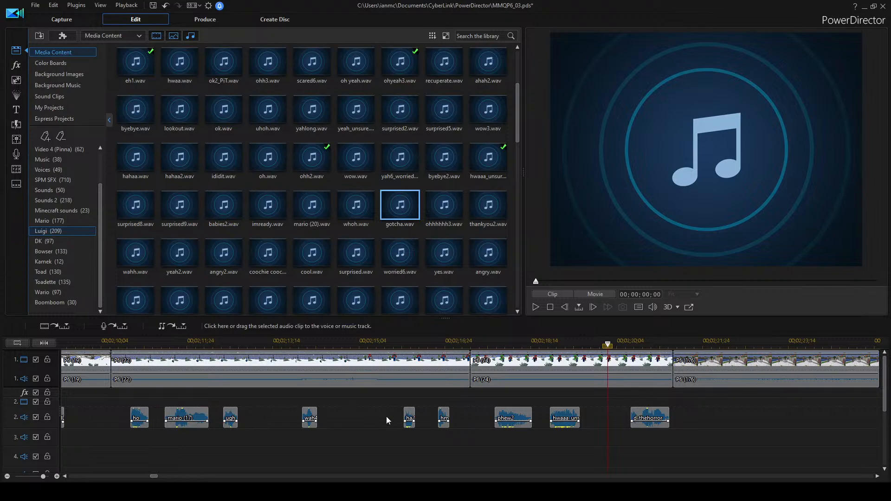
Save the project and survey the audio clips placed along the timeline around P6 (24).
key(ctrl+s)
scroll(512, 404, down, 5)
scroll(529, 450, up, 5)
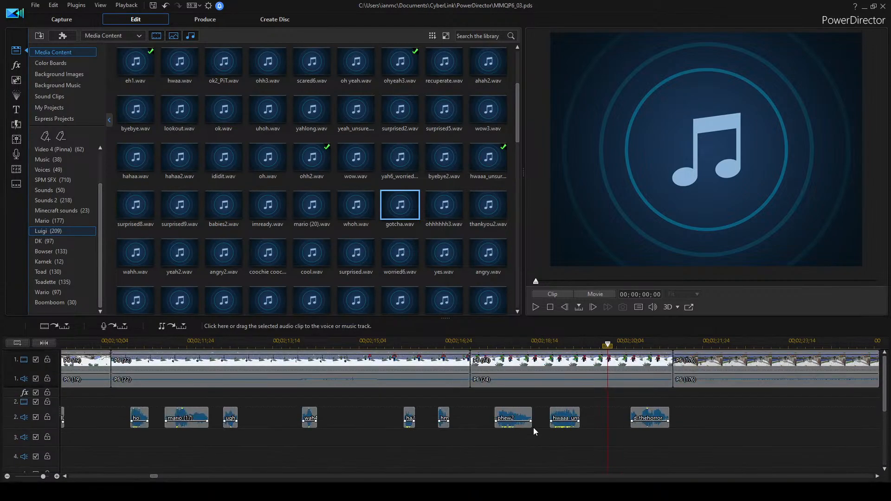
scroll(252, 422, down, 5)
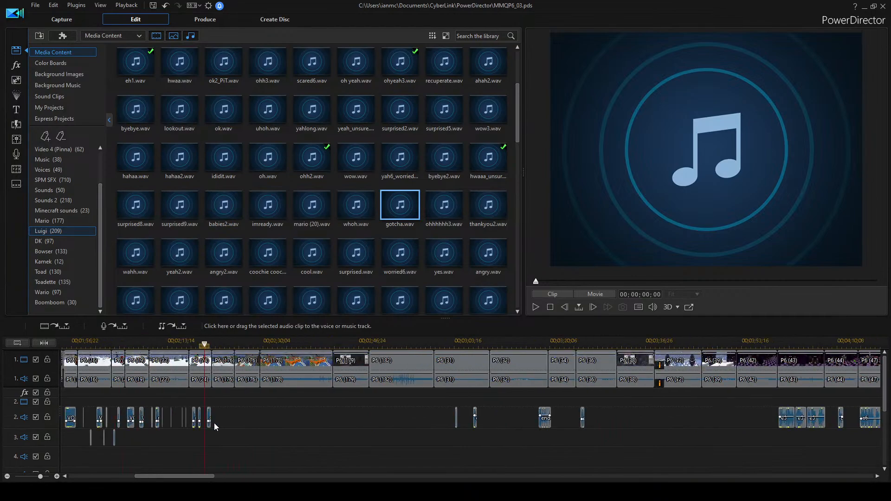
scroll(273, 423, left, 5)
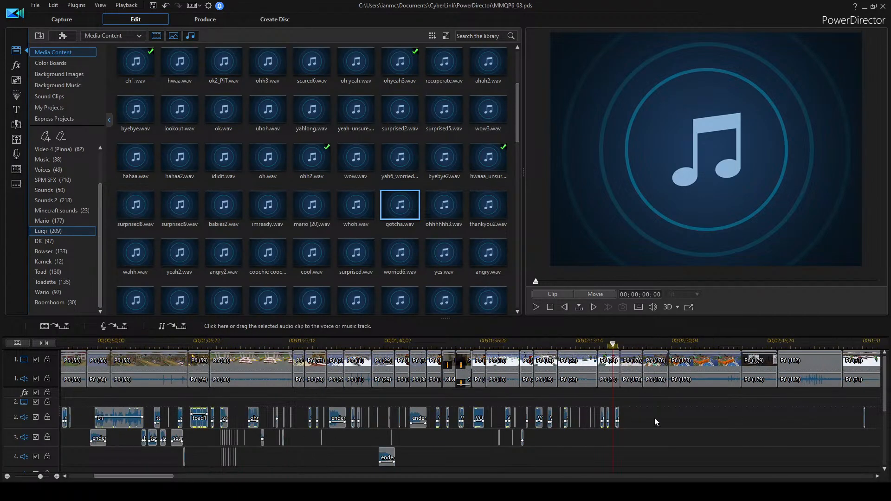
scroll(654, 418, up, 4)
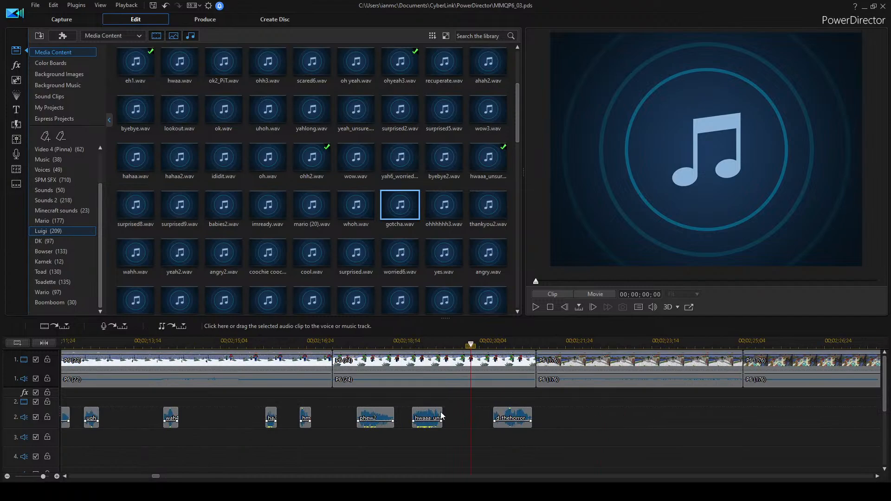
Play back P6 (24) from just before the hwaaa clip to check the gap ahead of d_thehorror.
click(361, 339)
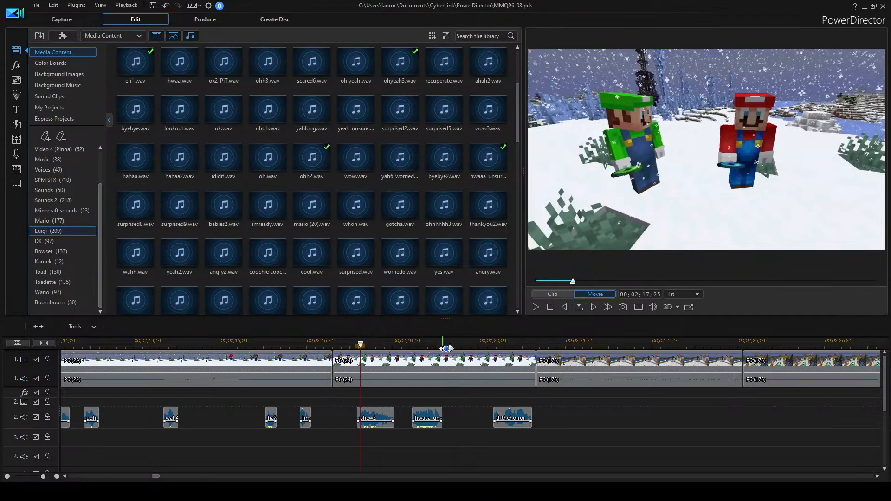
click(456, 346)
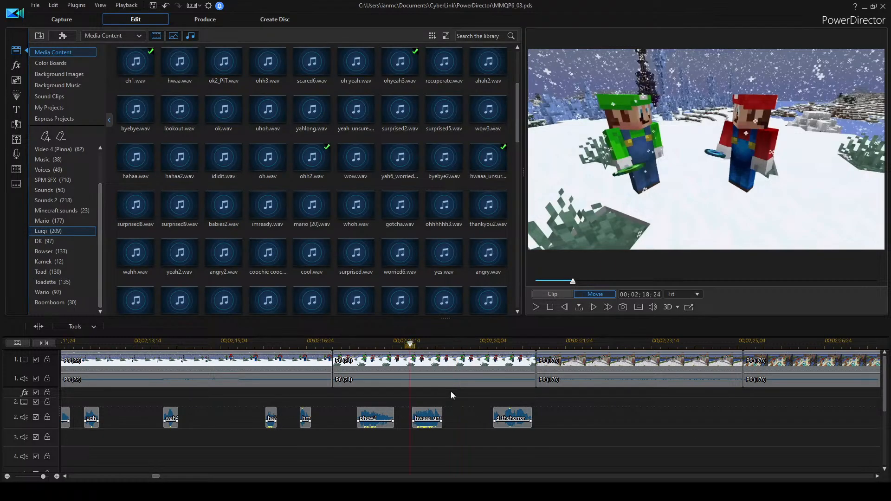
key(space)
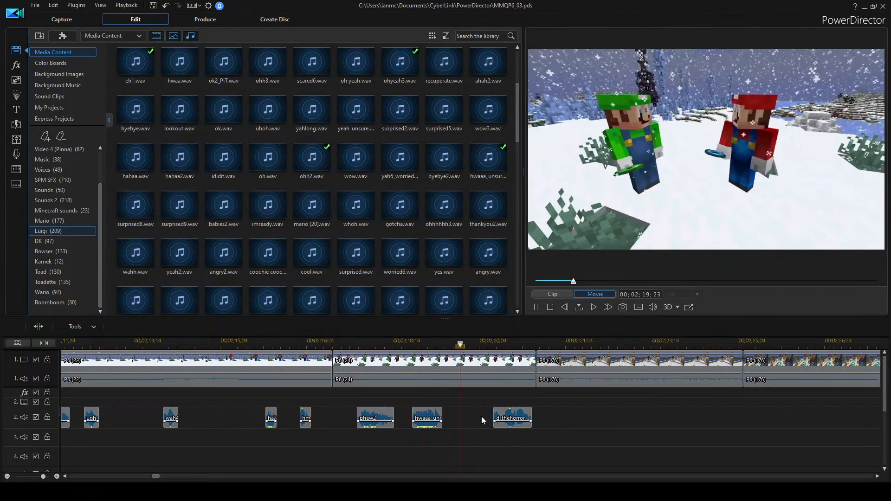
Audition Luigi clips including surprised.wav, hahaa2.wav, surprised5.wav, surprised2.wav, hwaa.wav and scared6.wav.
click(355, 254)
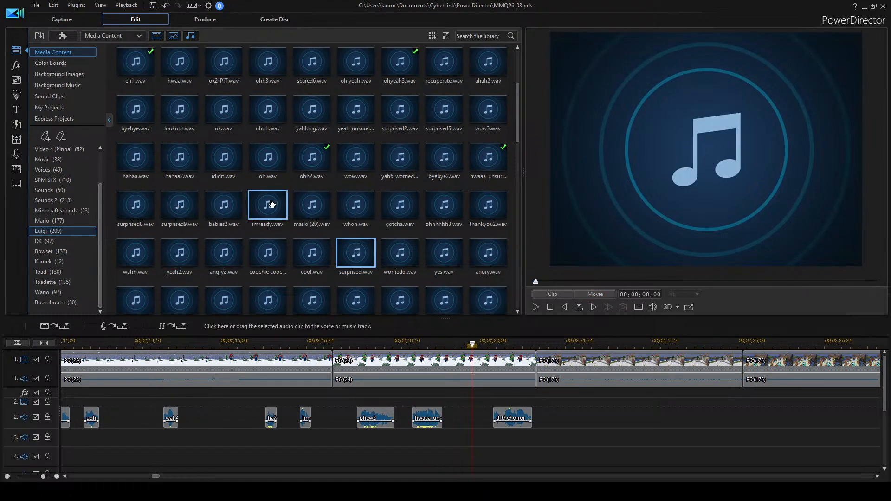
click(181, 162)
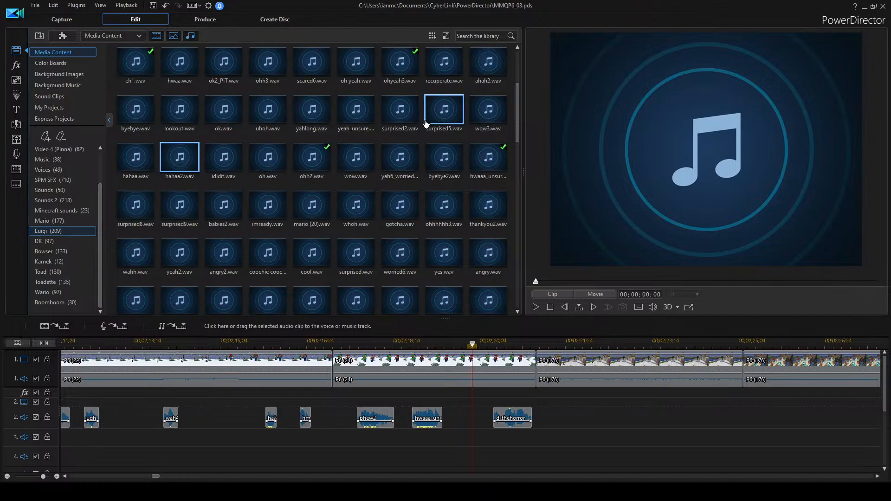
click(443, 113)
click(399, 114)
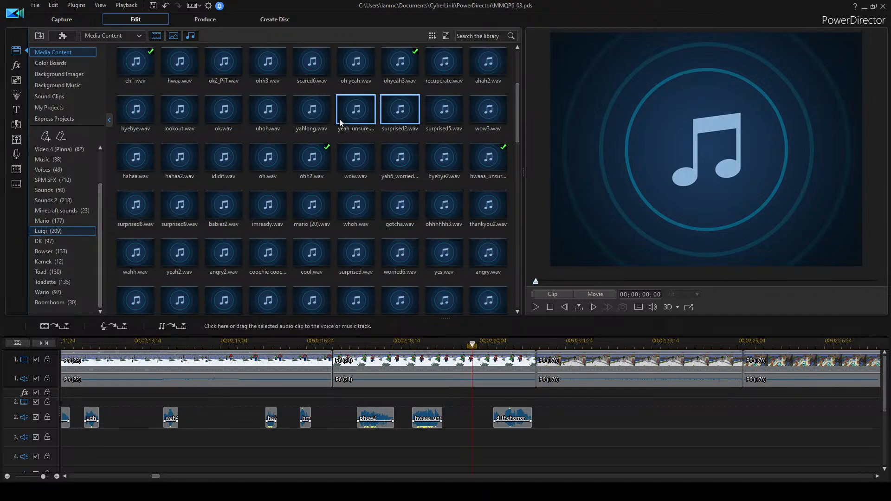
click(341, 122)
click(304, 126)
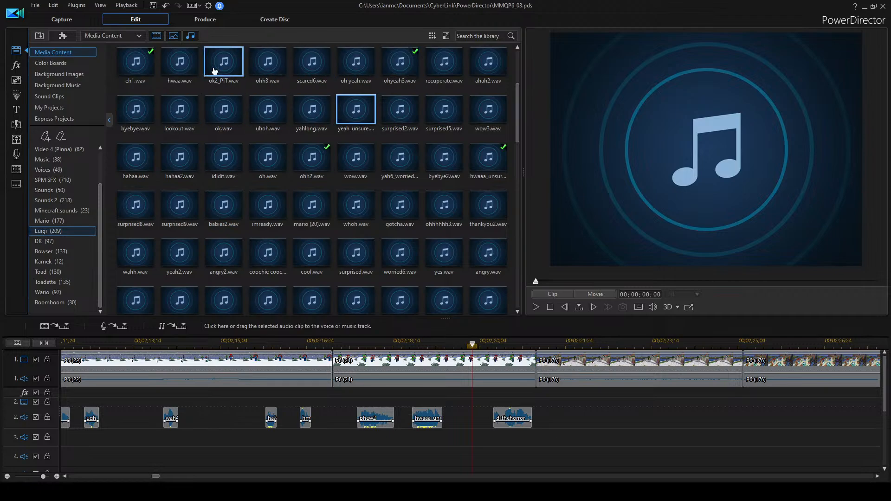
click(306, 64)
key(space)
click(174, 72)
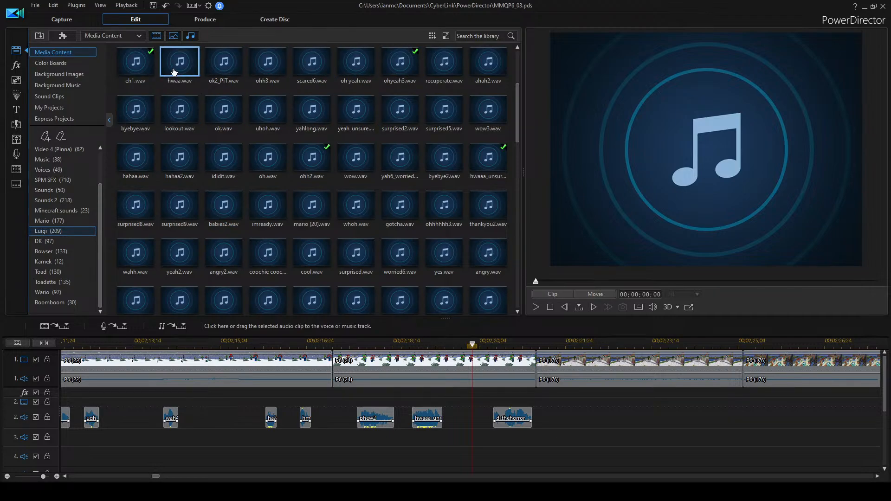
key(space)
click(325, 62)
key(space)
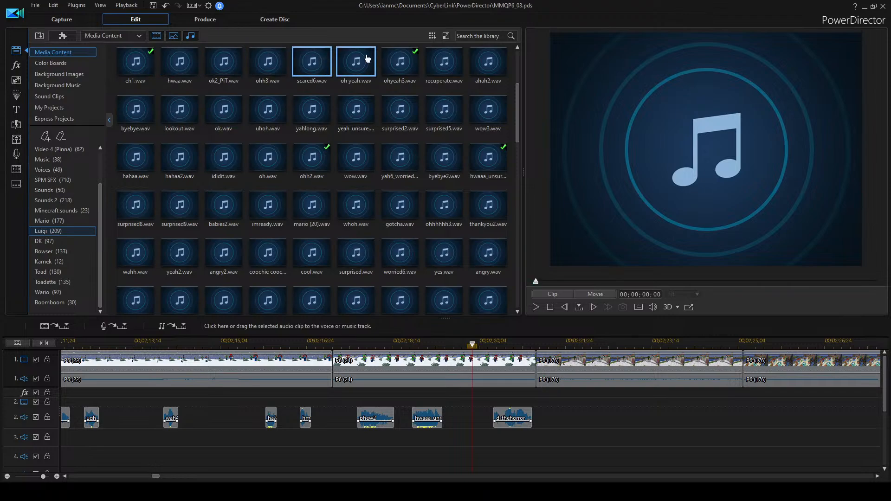
Search the Luigi library for "sca" and audition scared13.wav and scared6.wav.
click(459, 36)
key(Return)
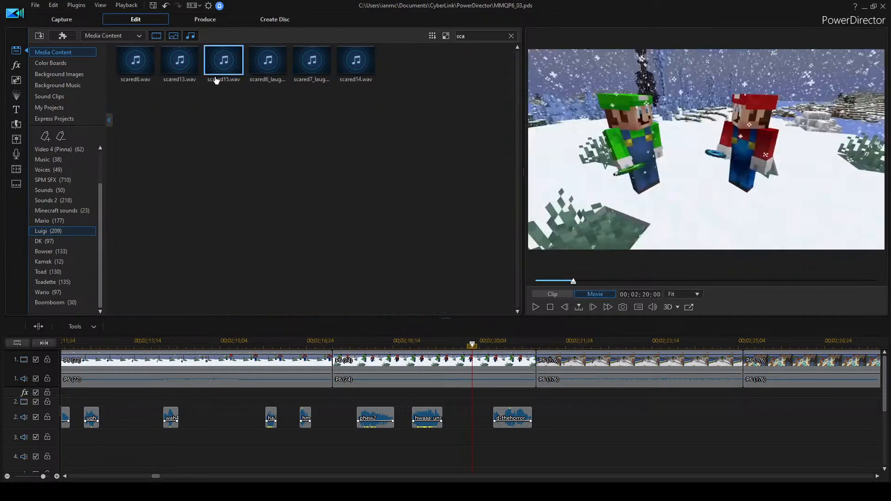
click(180, 61)
key(space)
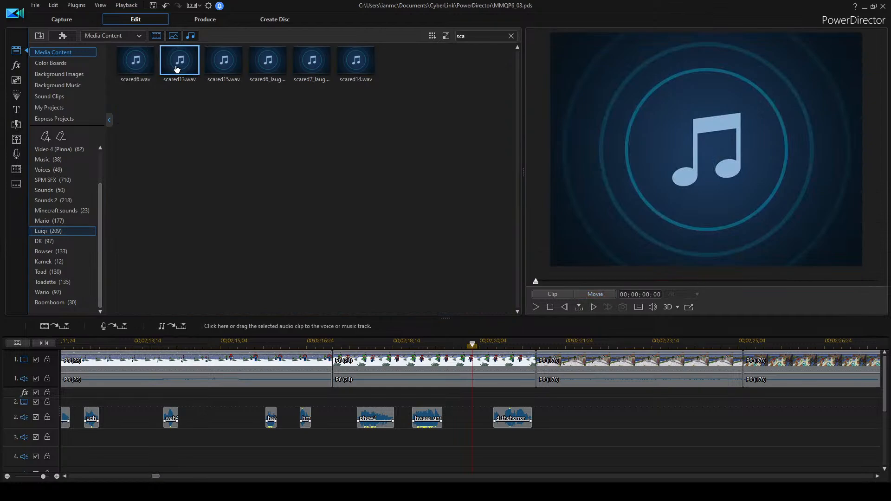
click(135, 71)
key(space)
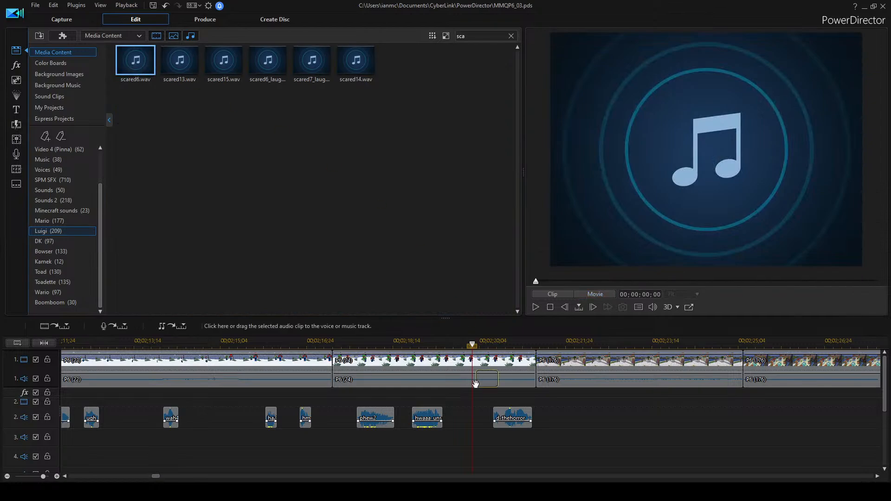
Try scared6.wav on audio track 3 just after the hwaaa clip, play it back, and delete it.
drag(475, 383, 449, 440)
key(space)
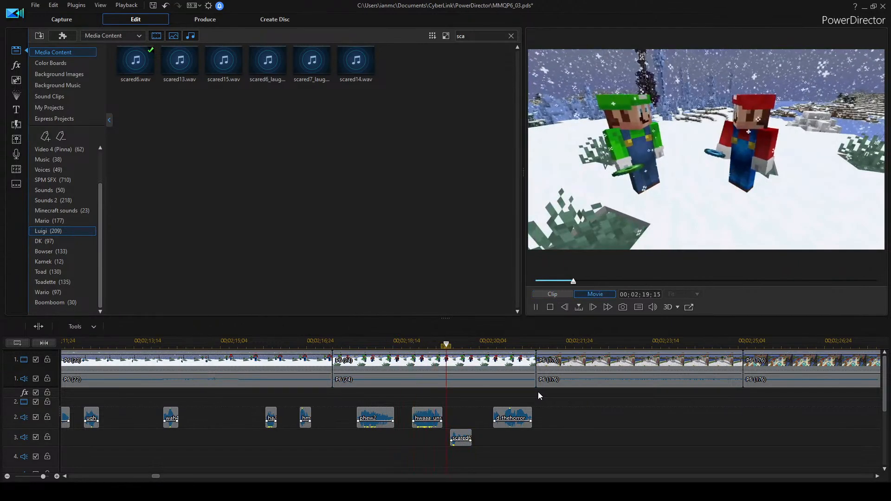
click(457, 436)
key(Delete)
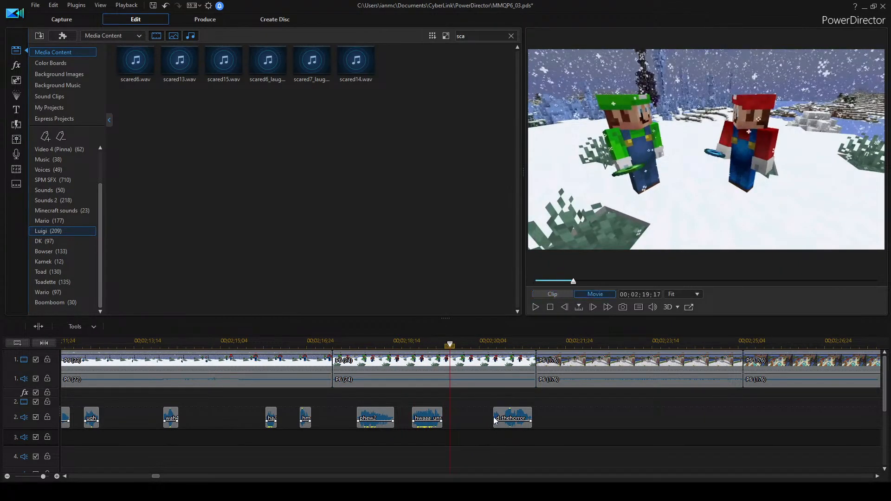
Shift d_thehorror on audio track 2 to about 00;02;19;24 and play back P6 (24) to check the timing.
drag(495, 420, 464, 421)
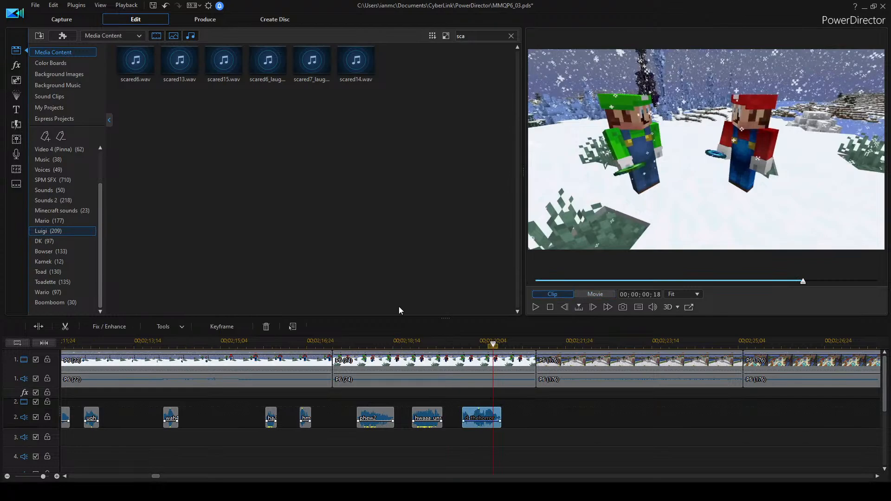
click(348, 362)
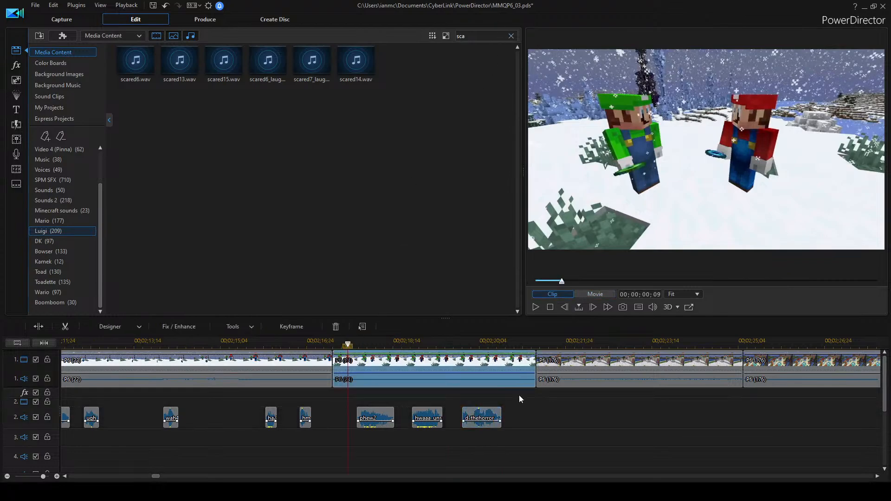
key(space)
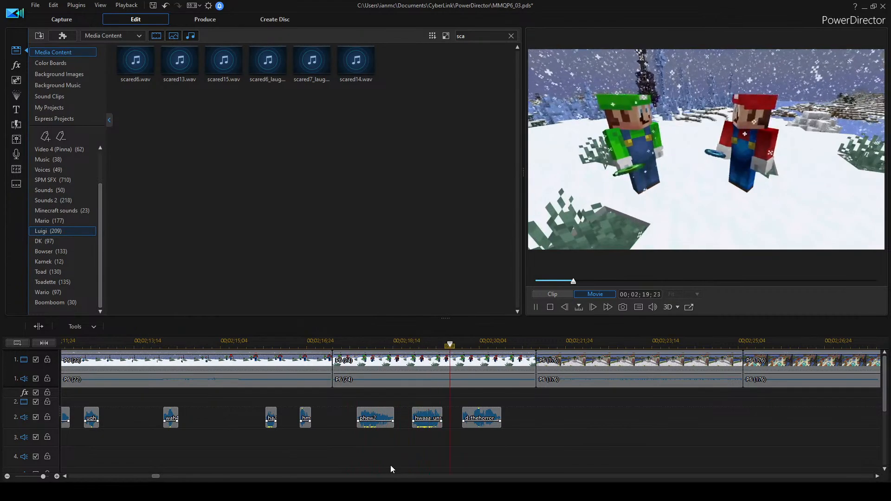
key(space)
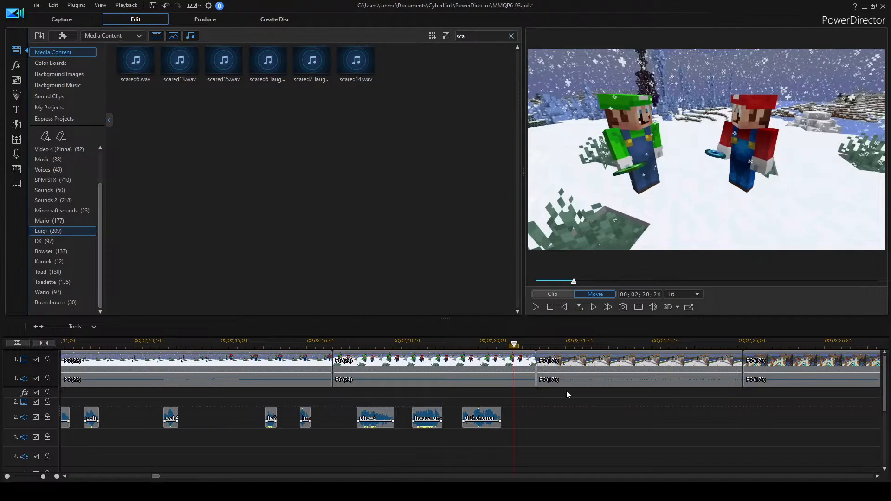
Play back the first rainy Pinna shot, P6 (176), from about 00;02;21;07 to review DK's run.
scroll(493, 438, up, 3)
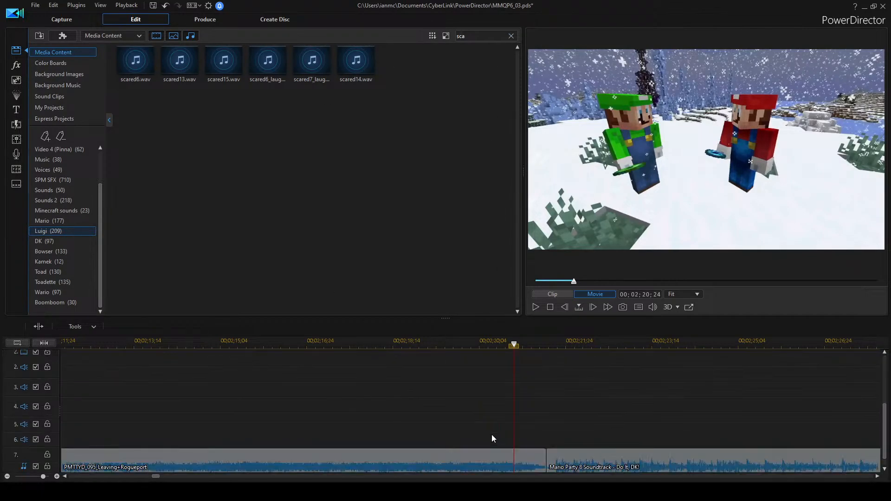
scroll(491, 434, down, 10)
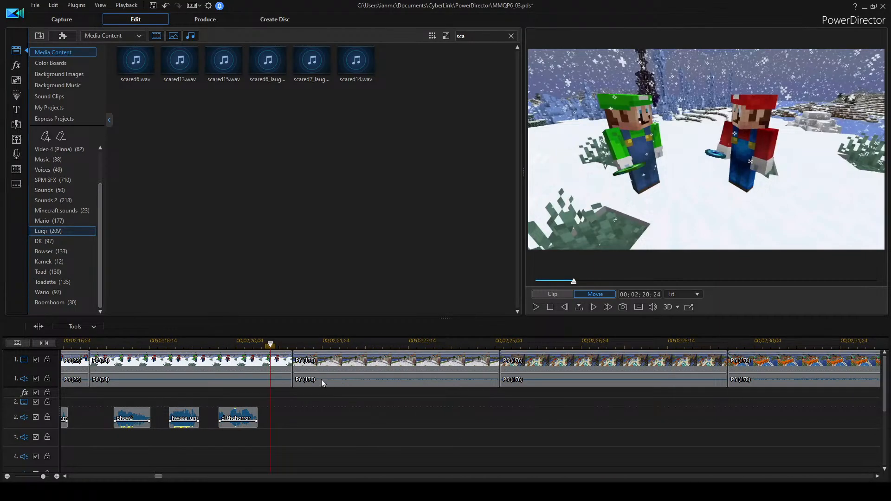
click(321, 379)
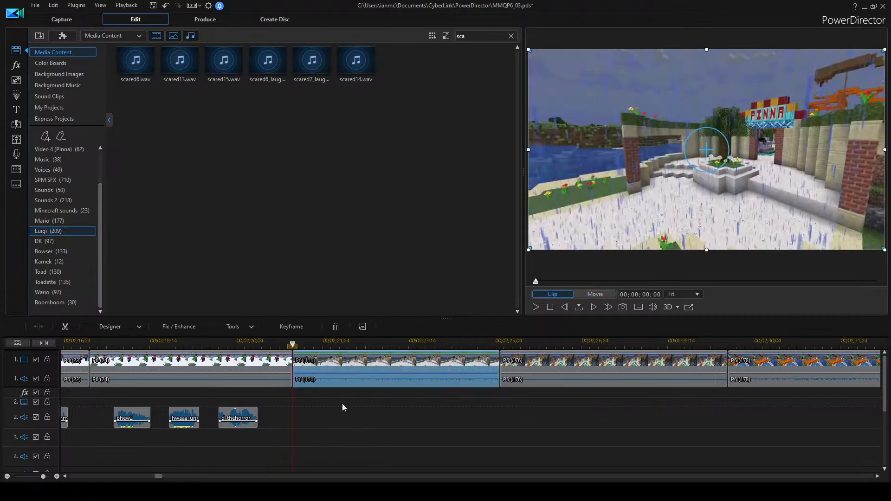
scroll(342, 406, down, 2)
scroll(250, 419, up, 2)
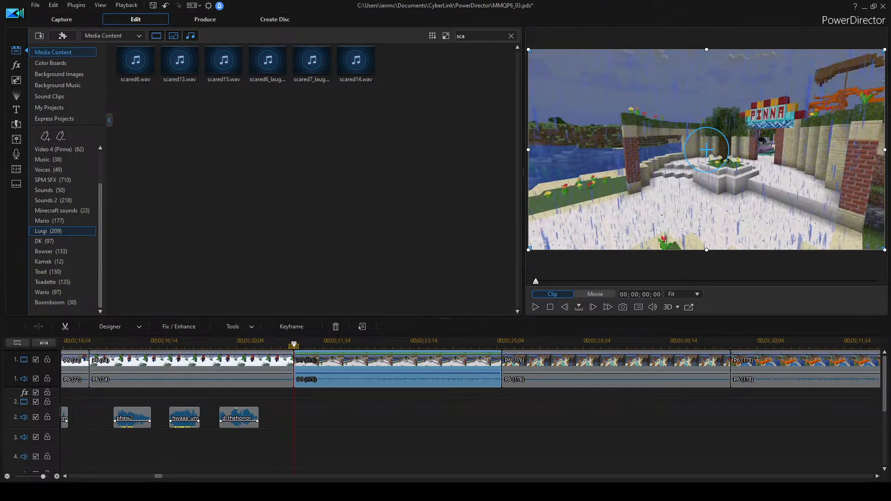
click(294, 437)
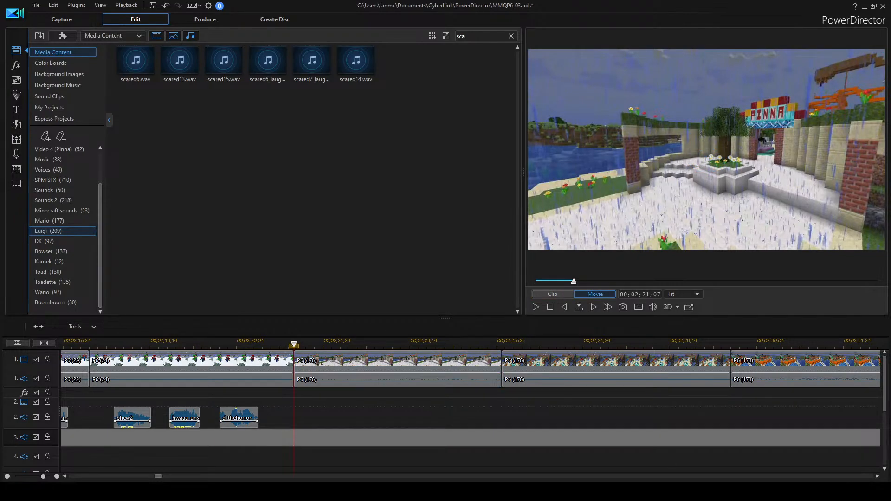
key(space)
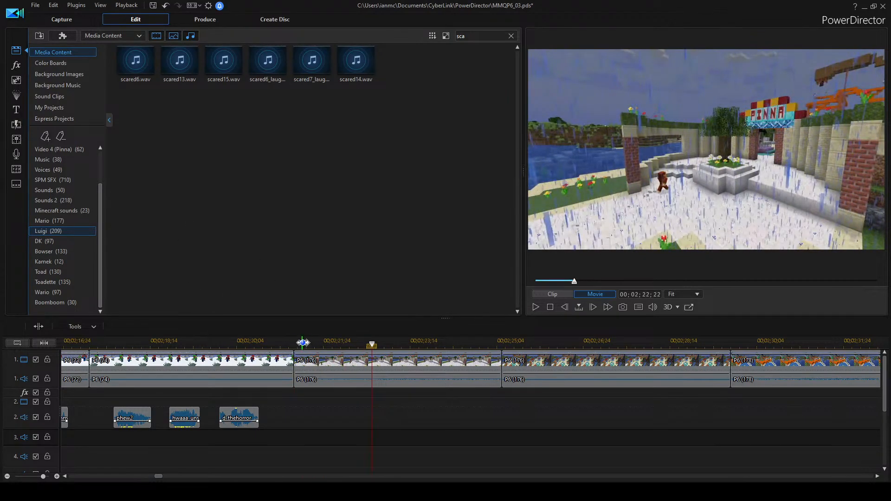
scroll(613, 436, up, 4)
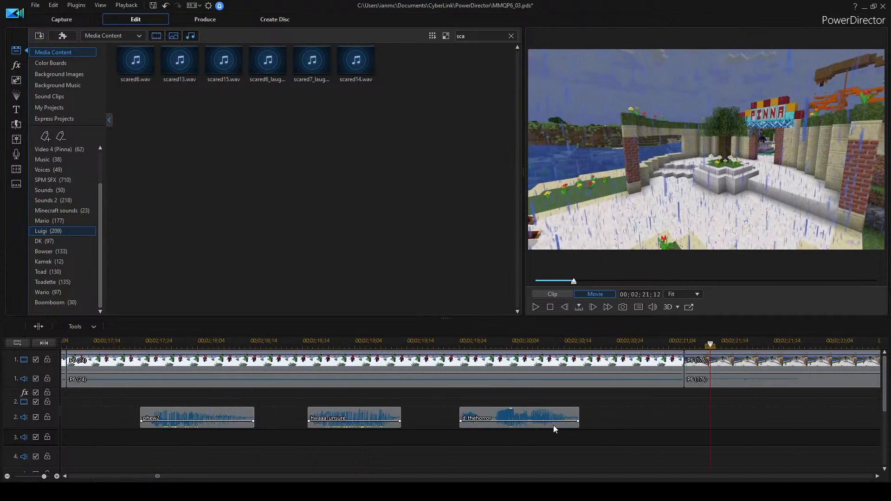
key(space)
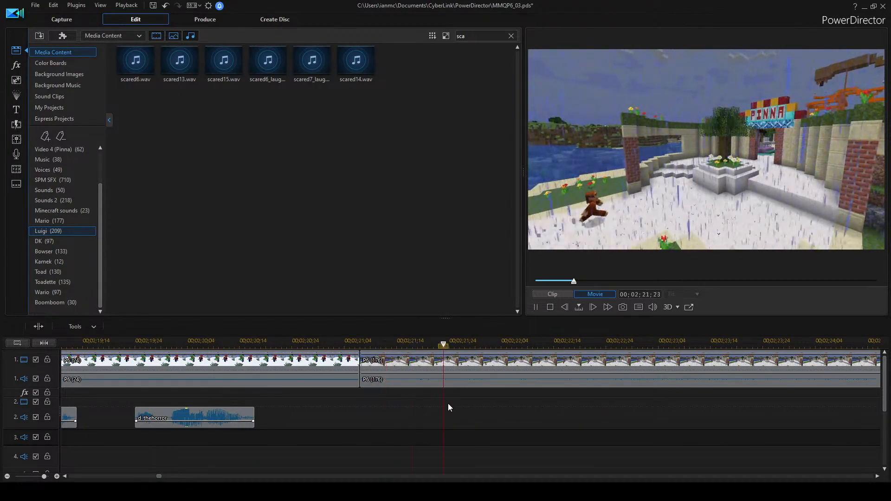
Audition several VO_DK_LND, VO_DK_OVTA and VO_DK_ITM voice clips from the DK library.
click(45, 241)
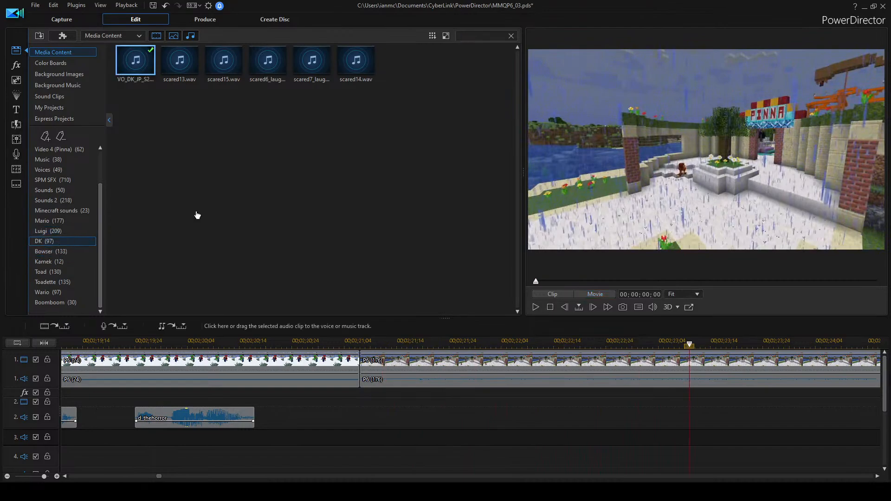
click(267, 202)
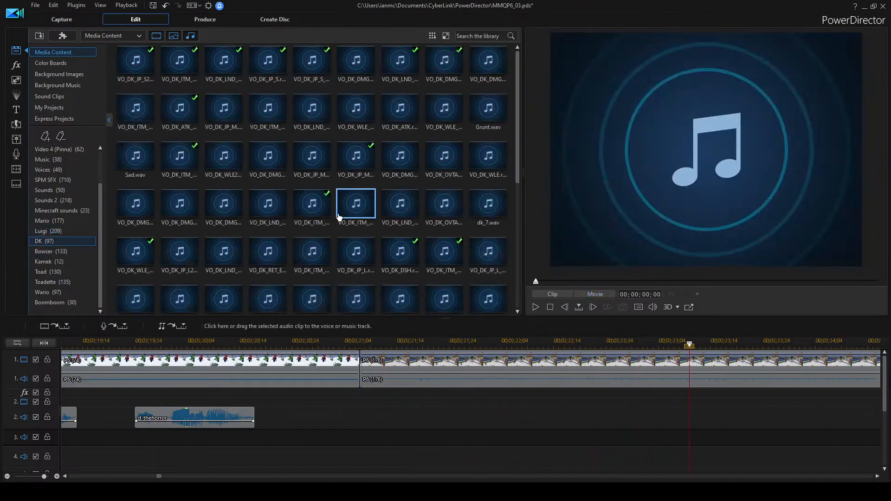
click(396, 209)
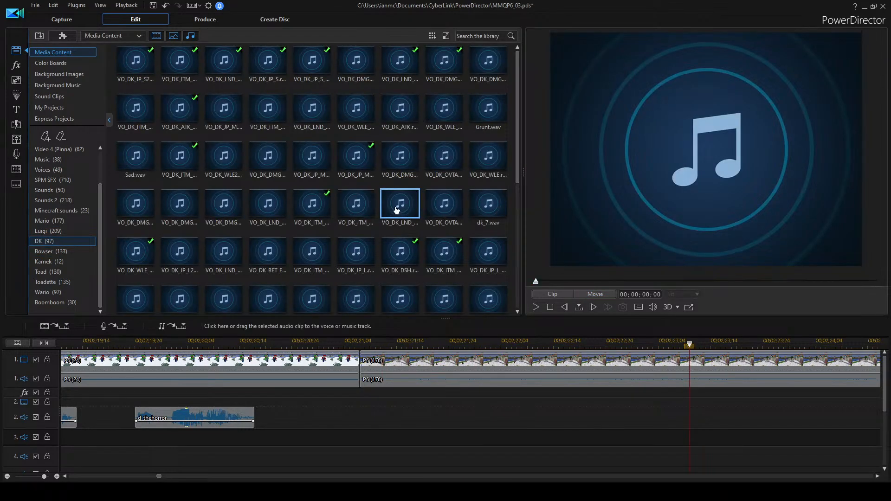
click(428, 205)
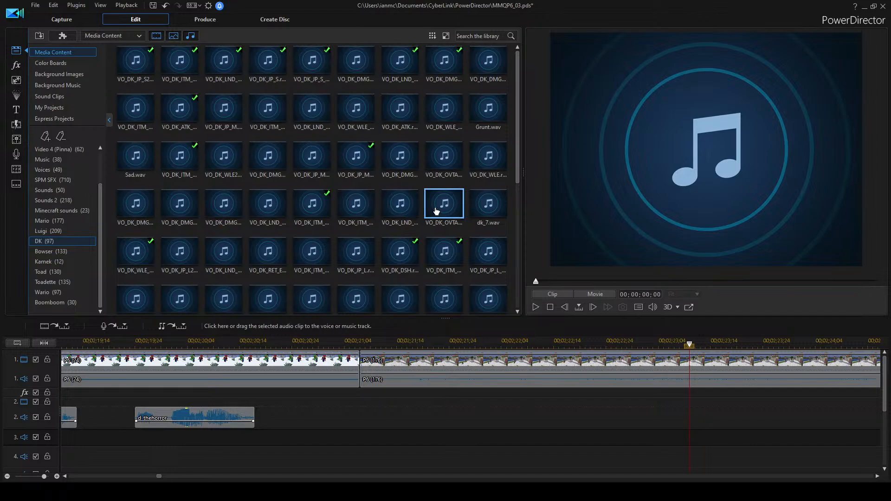
click(403, 207)
click(363, 211)
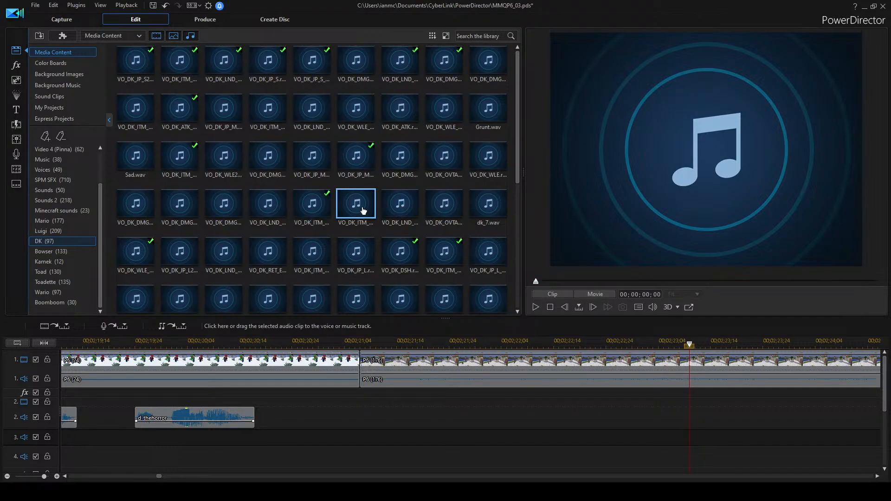
Place VO_DK_ITM_TRW2 on audio track 2 at about 00;02;21;17 and play it back with the Pinna shot.
drag(360, 210, 407, 405)
key(space)
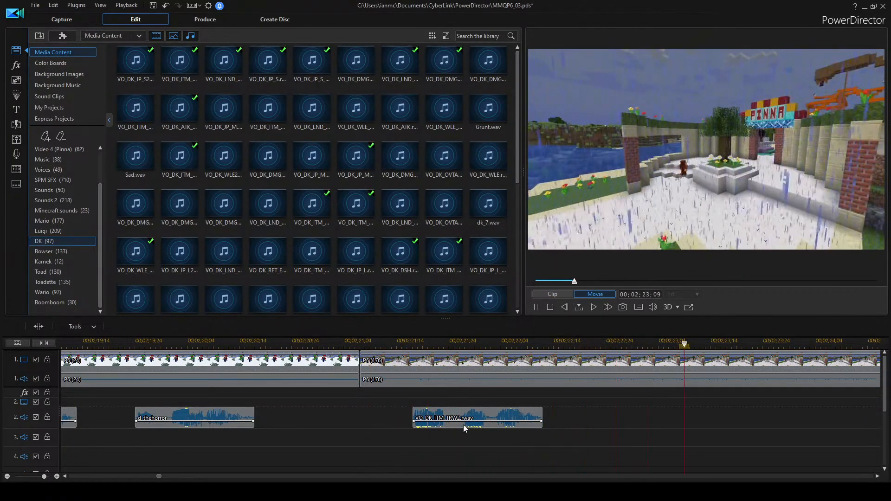
key(space)
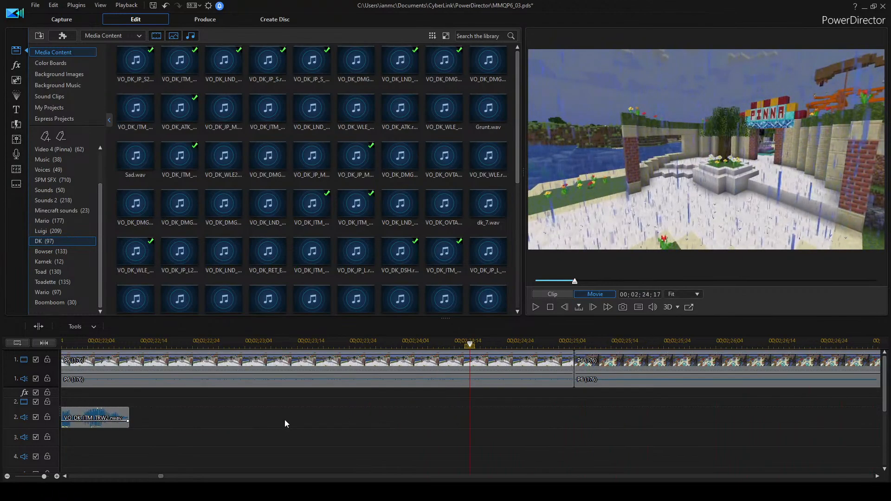
Shift VO_DK_ITM_TRW2 on audio track 2 to about 00;02;21;28, playing back the shot to check the timing.
scroll(276, 421, up, 2)
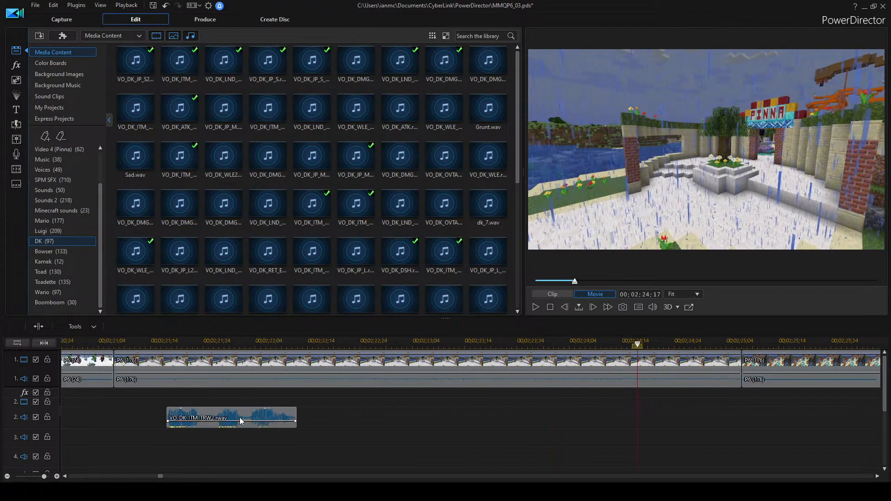
drag(245, 418, 265, 419)
key(space)
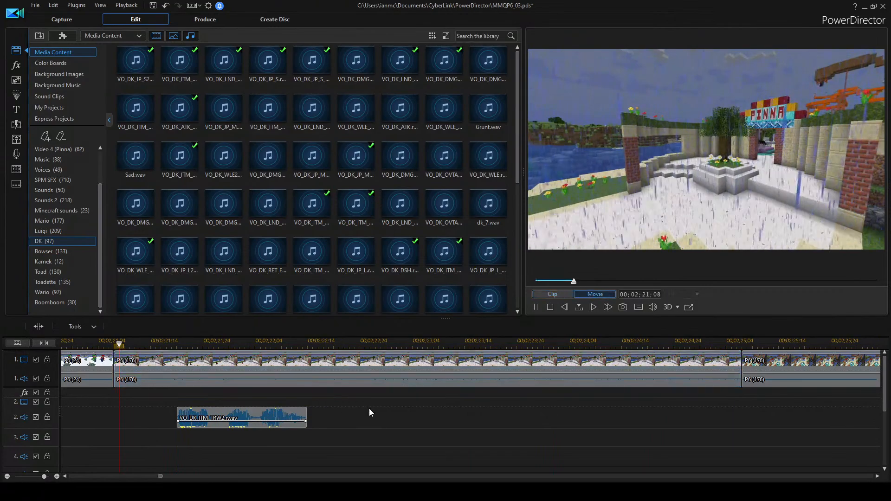
key(space)
scroll(344, 445, down, 1)
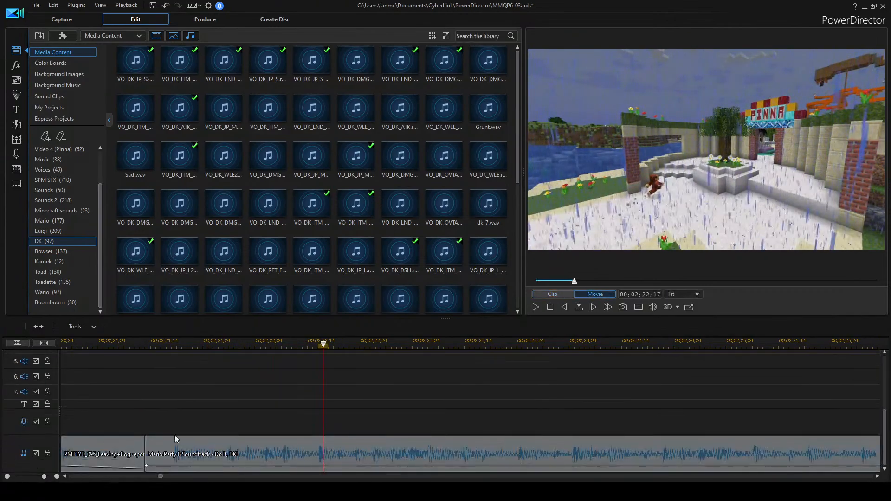
scroll(326, 434, up, 1)
drag(214, 410, 261, 413)
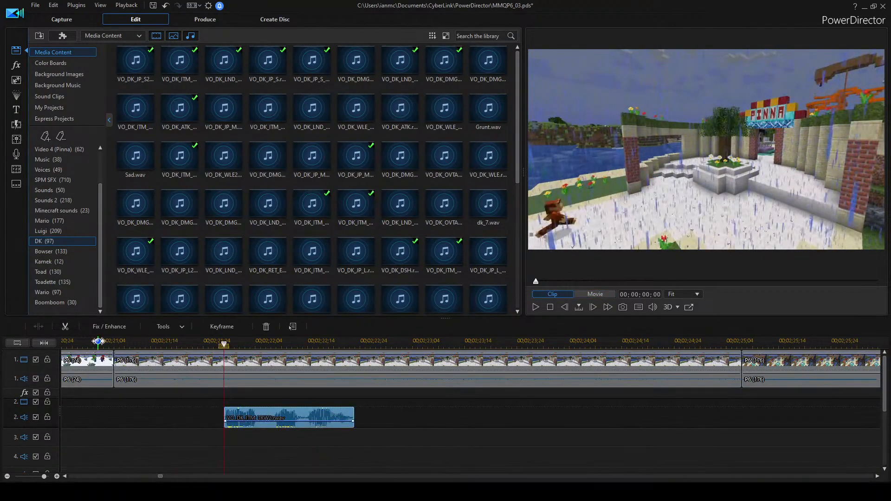
key(space)
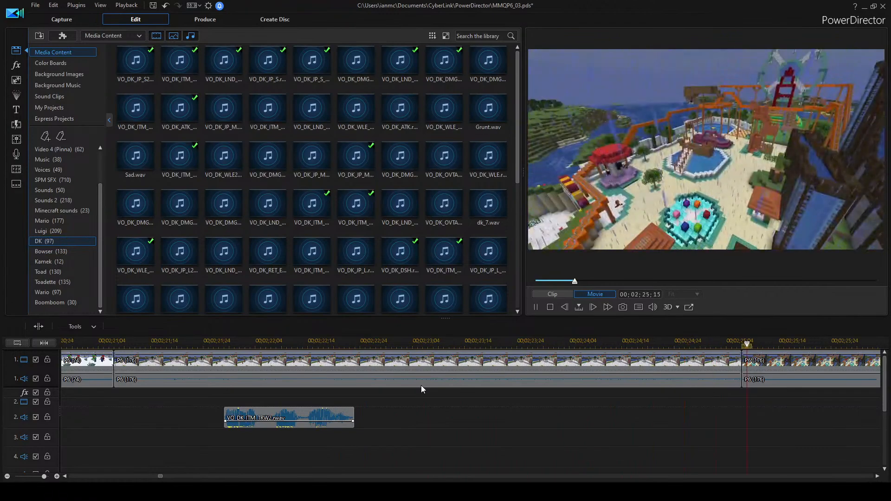
key(space)
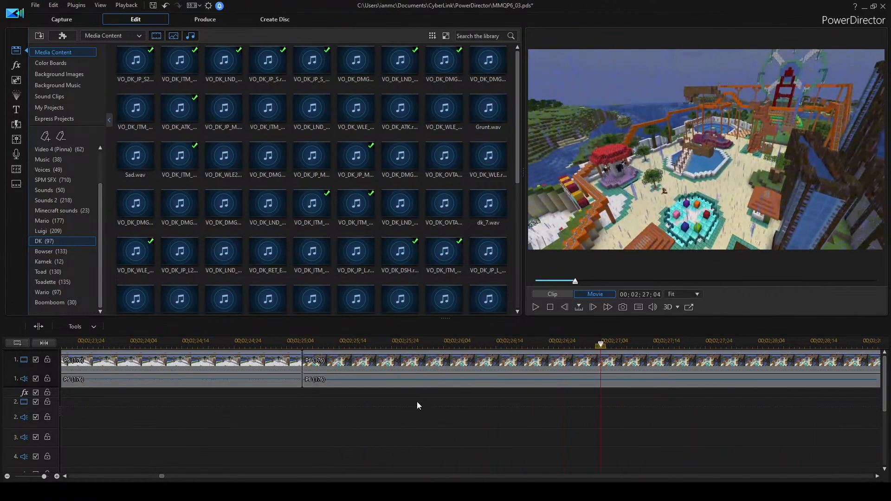
Add VO_DK_ITM_PWUP from the DK library to audio track 2 at about 00;02;25;24 and play it back.
click(326, 250)
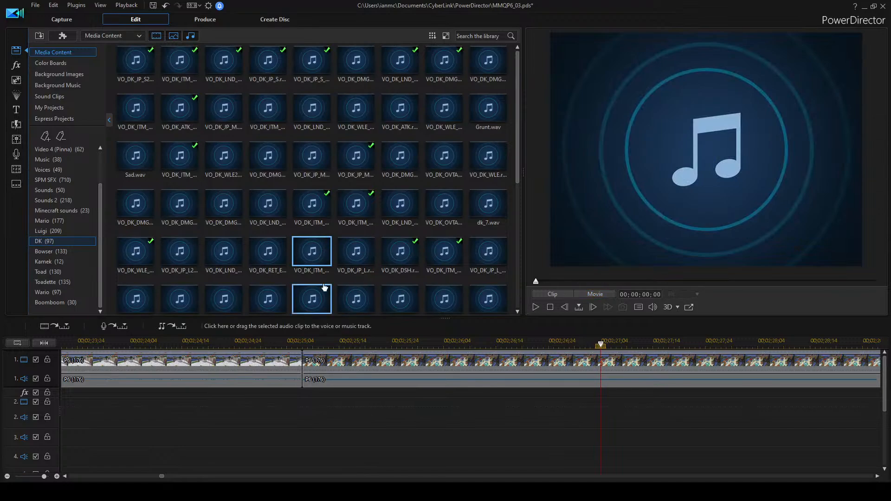
scroll(304, 265, down, 3)
drag(308, 119, 392, 414)
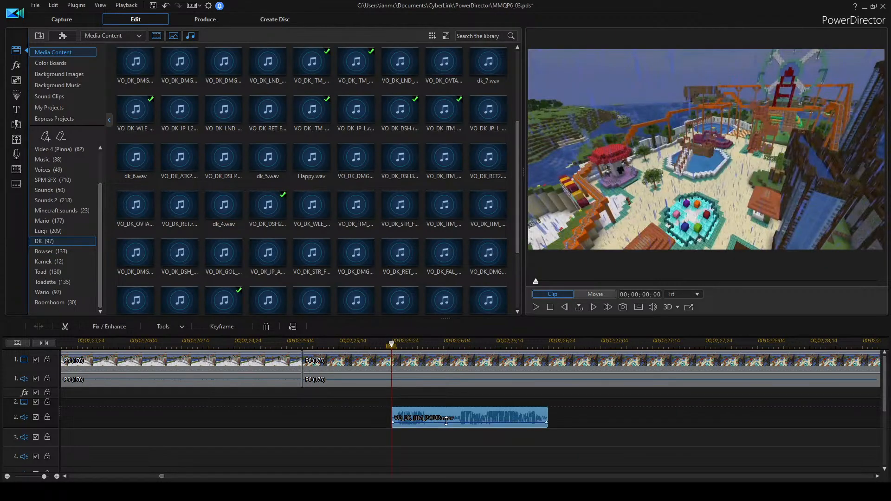
click(581, 410)
key(space)
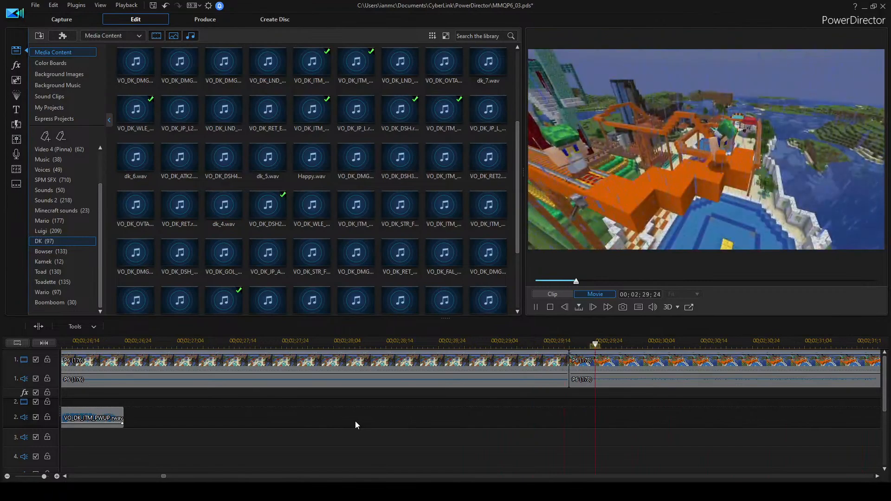
key(space)
Play back both Pinna shots from about 00;02;21;07 to check the timing of the two DK voice clips.
scroll(246, 438, down, 6)
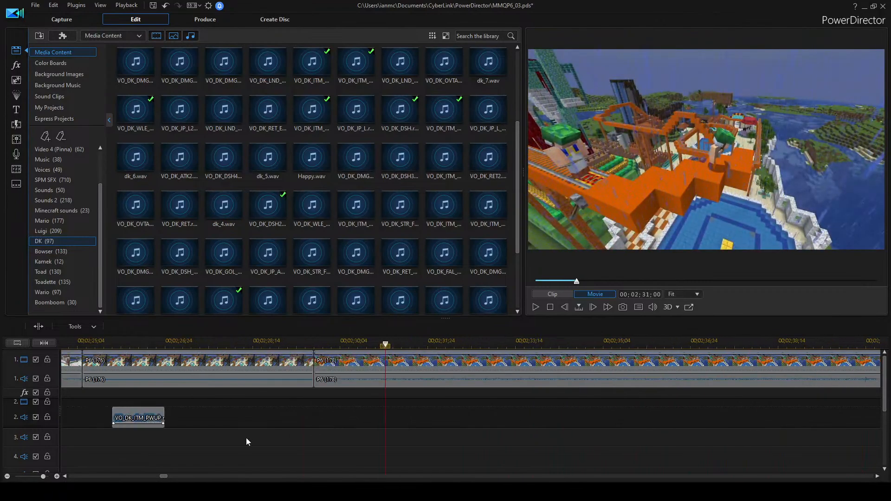
click(281, 379)
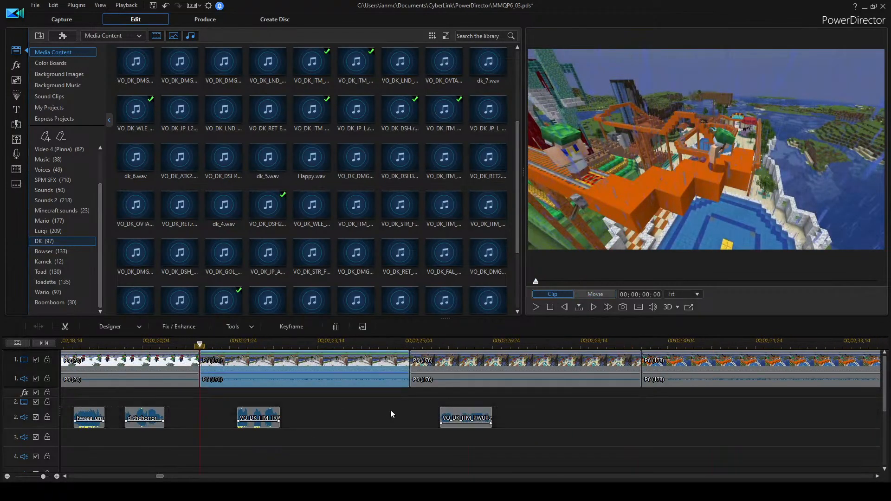
click(361, 415)
key(space)
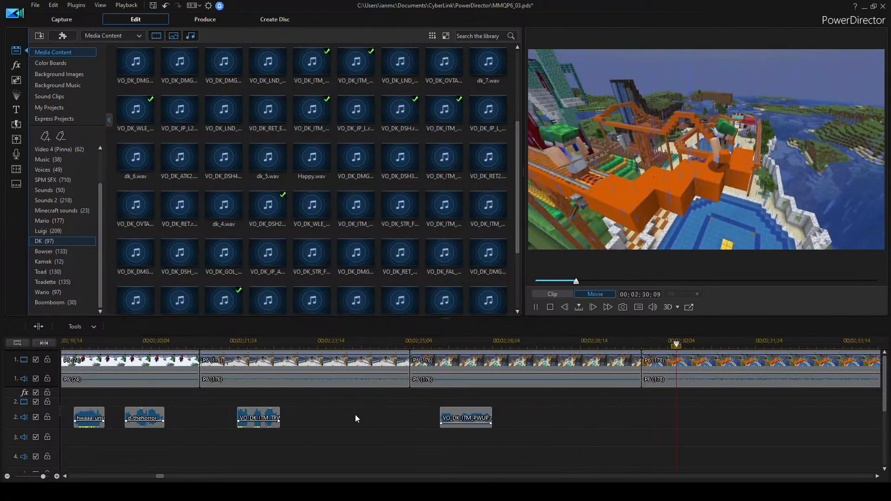
key(space)
Play back the opening of the roller coaster shot from about 00;02;29;23 to review the characters' movements.
scroll(326, 399, down, 2)
scroll(334, 399, down, 3)
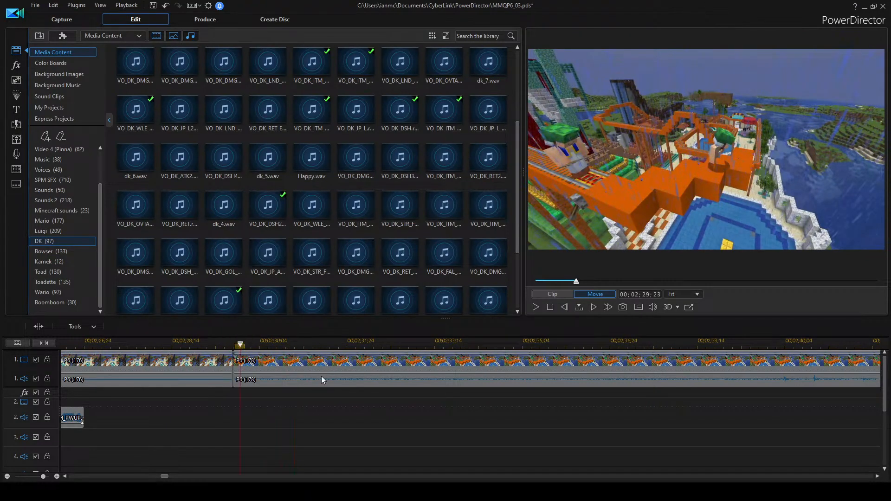
scroll(331, 378, down, 1)
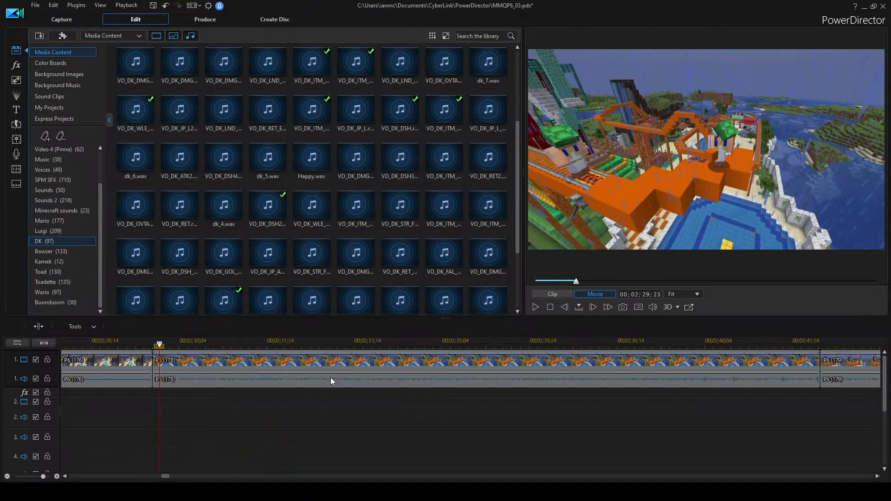
key(space)
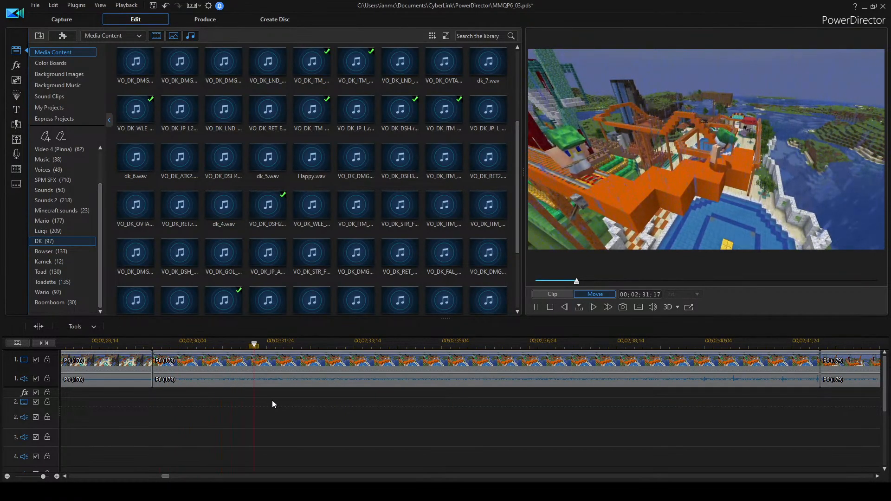
key(space)
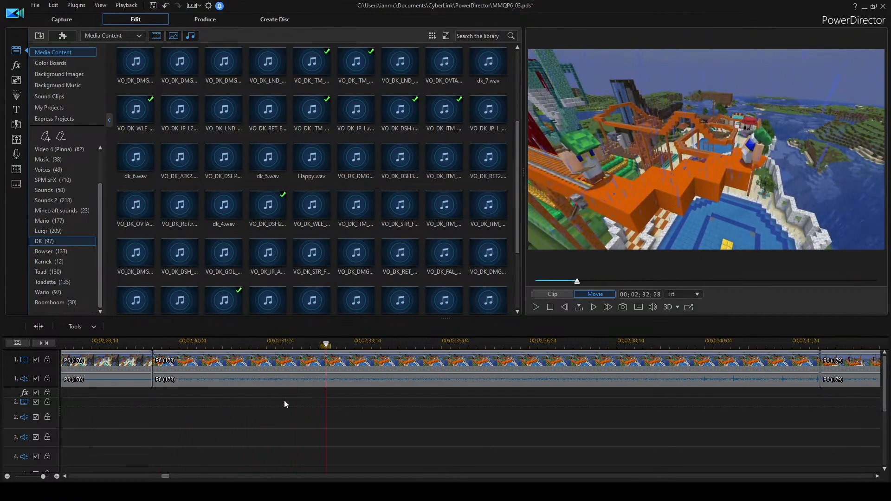
scroll(313, 413, up, 1)
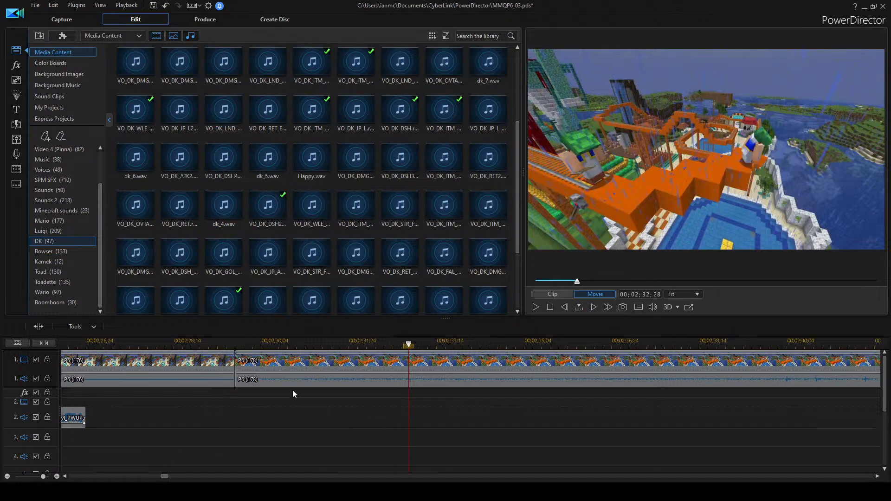
scroll(323, 375, up, 1)
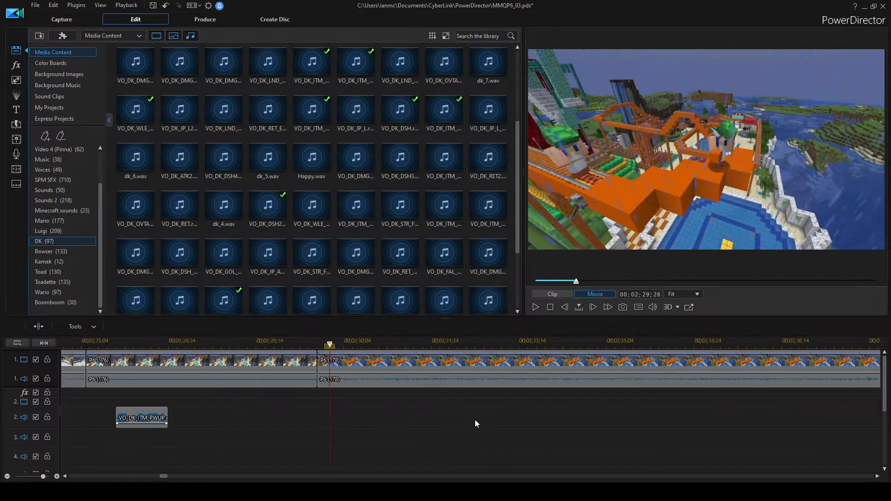
scroll(392, 403, down, 1)
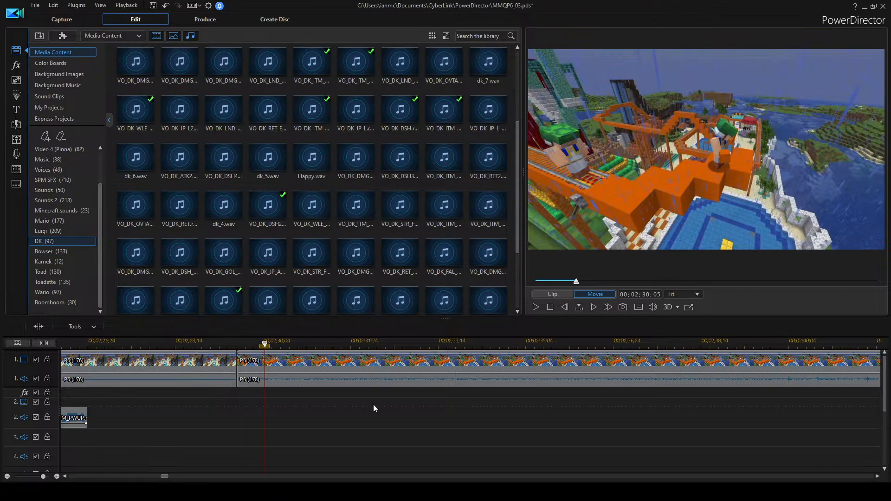
key(space)
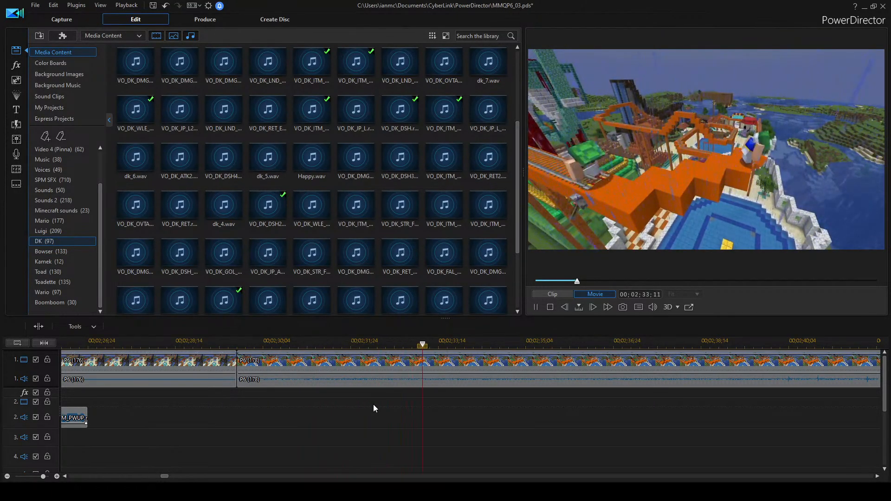
Return to the start of the roller coaster shot at 00;02;29;26 and audition voice clips in the Toad library, including hm and ha6.
scroll(324, 408, down, 2)
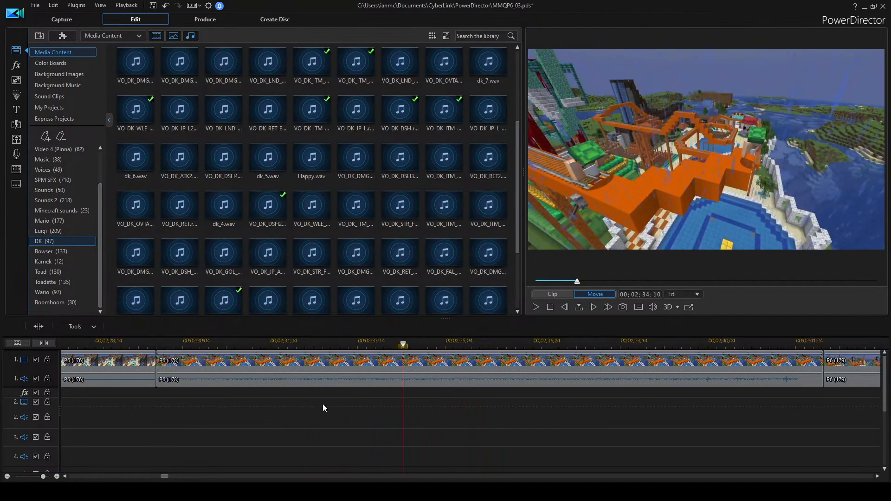
scroll(237, 394, down, 3)
scroll(260, 416, up, 3)
click(170, 348)
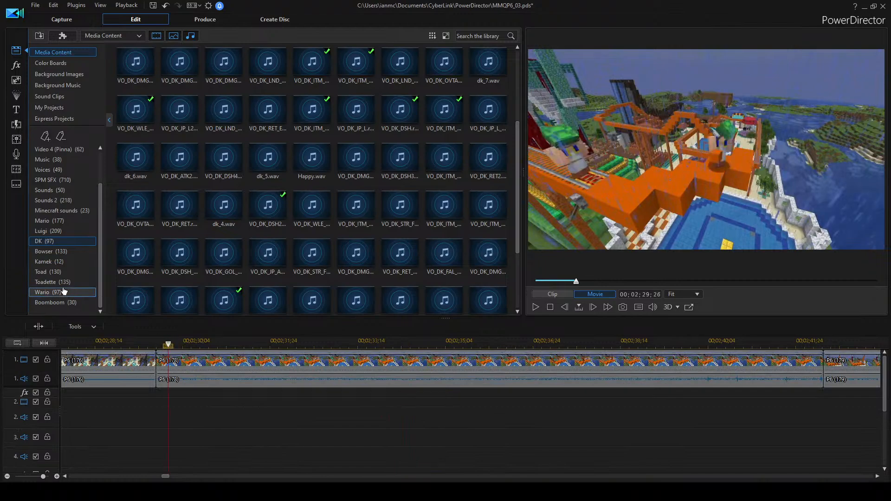
click(52, 271)
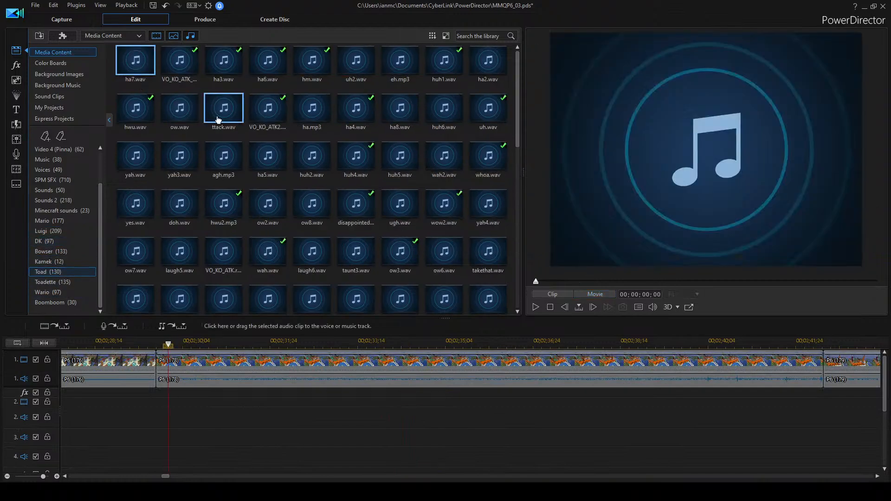
double_click(314, 68)
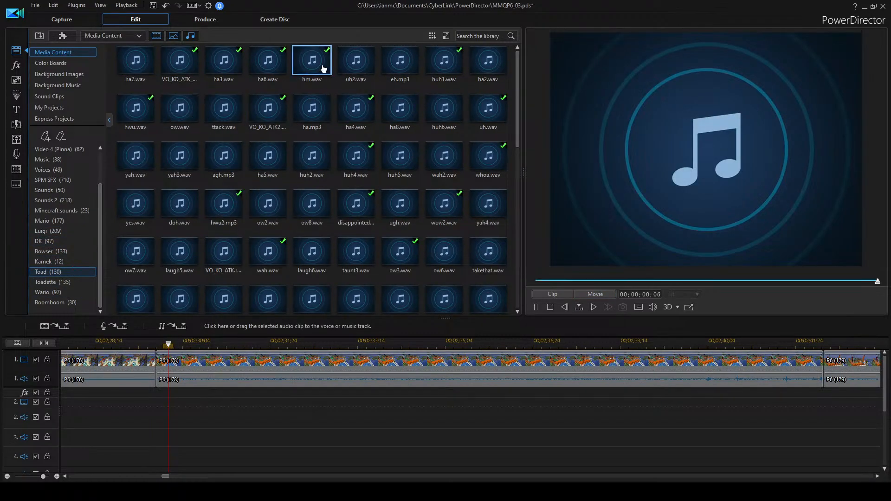
click(264, 61)
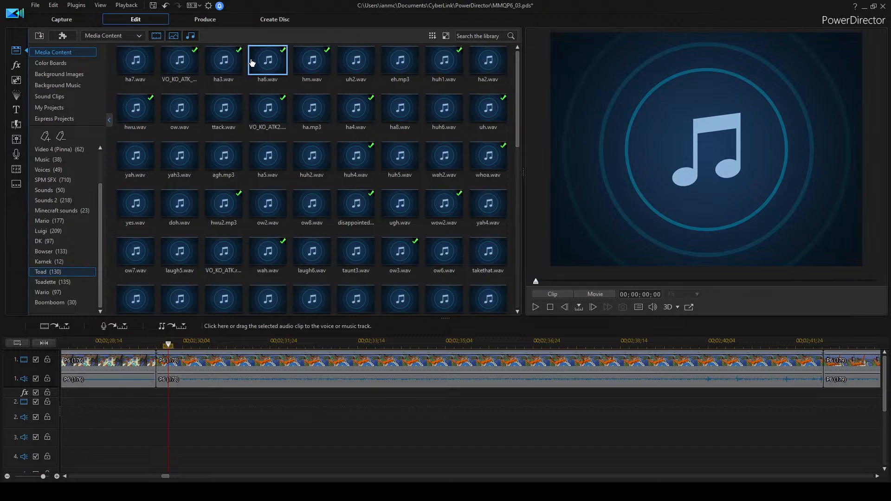
key(space)
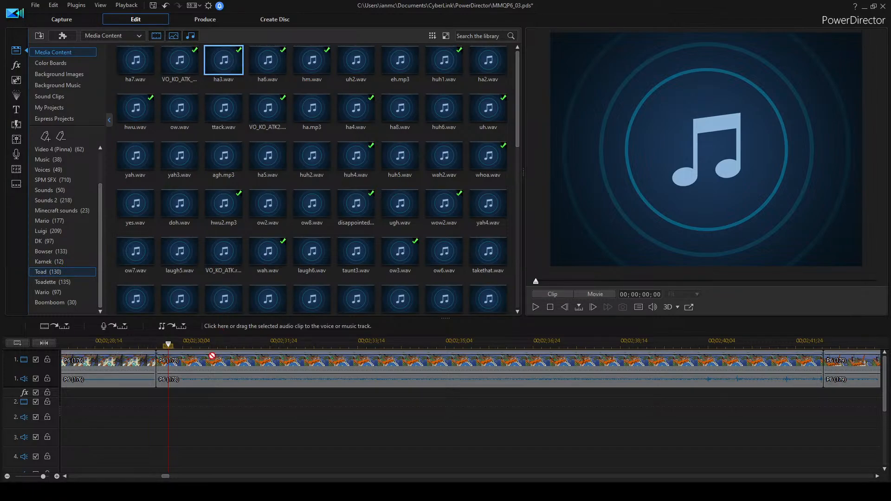
Play back the whole roller coaster shot from 00;02;29;26 to find moments for Toad voice clips.
click(217, 442)
key(space)
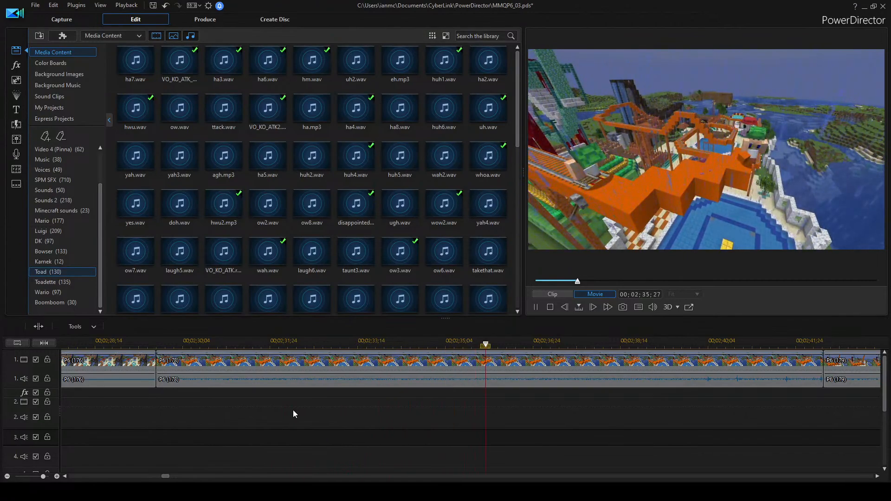
key(space)
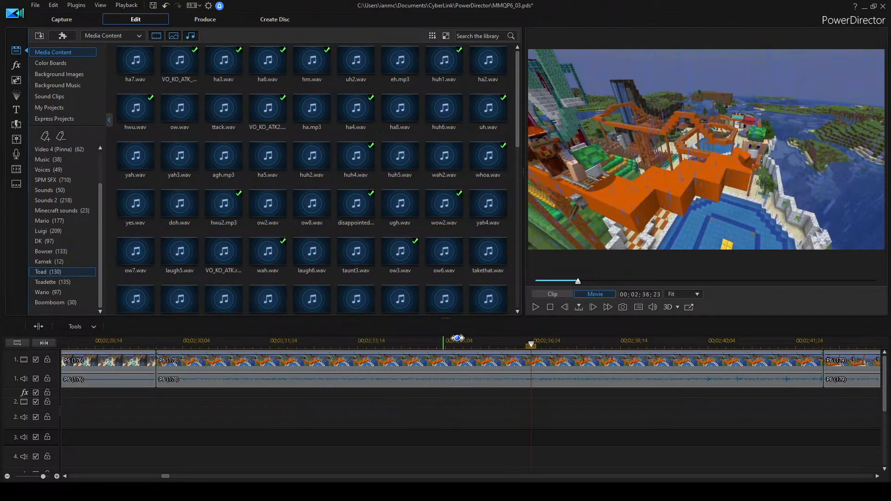
key(space)
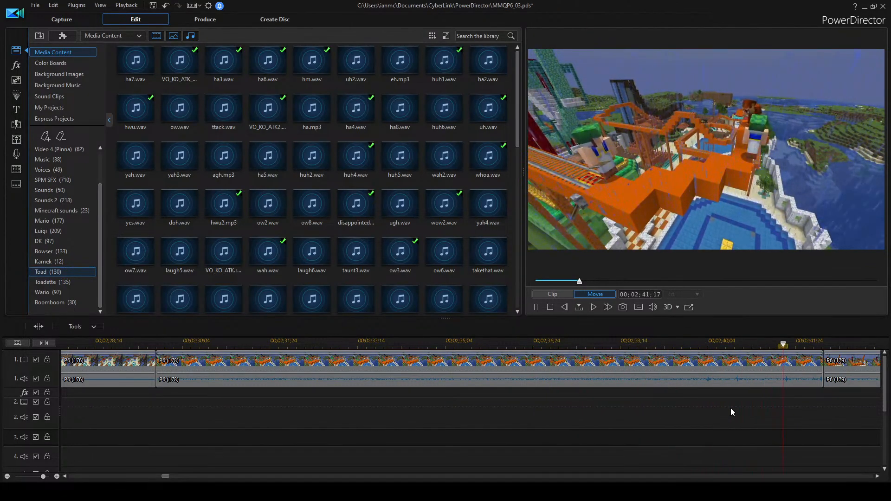
key(space)
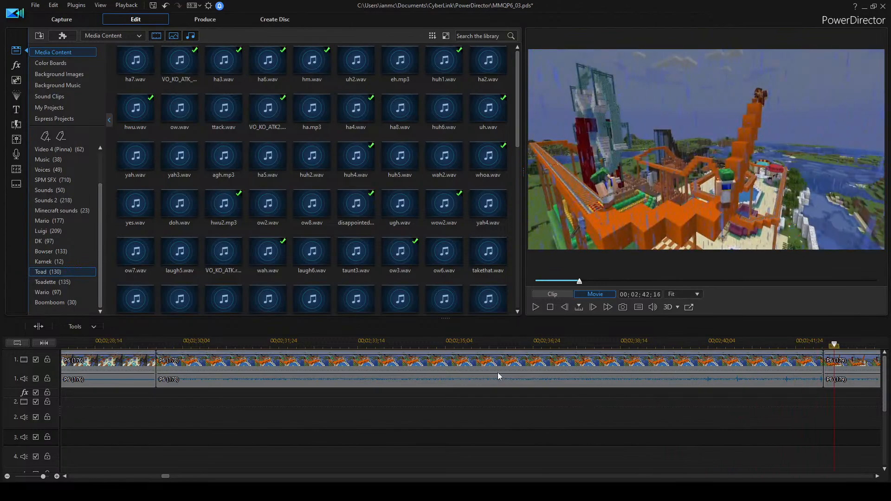
Audition the Toad clips taunt3, phew3, terrified3 and wow3 for the passing moment around 00;02;36;24.
click(353, 268)
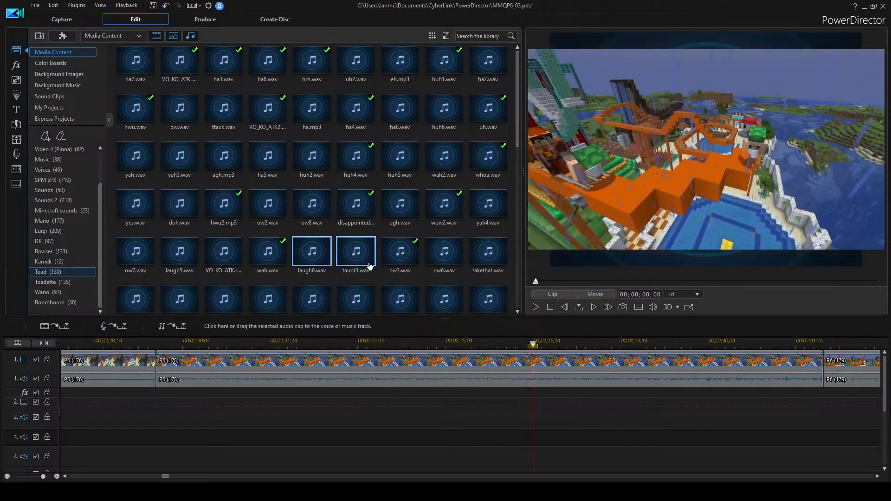
scroll(352, 268, down, 3)
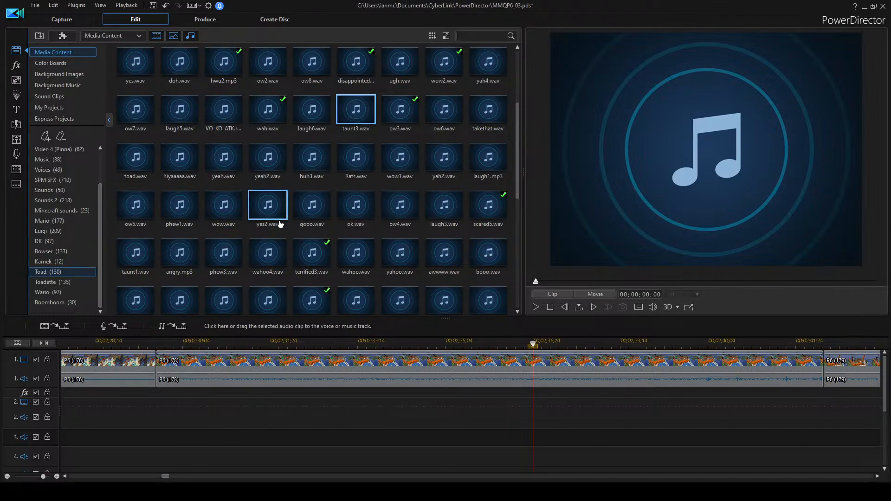
double_click(222, 252)
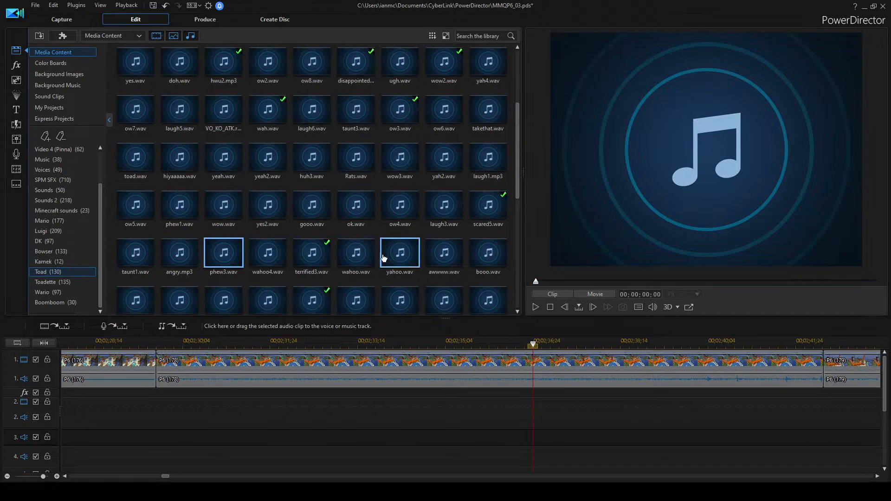
double_click(311, 252)
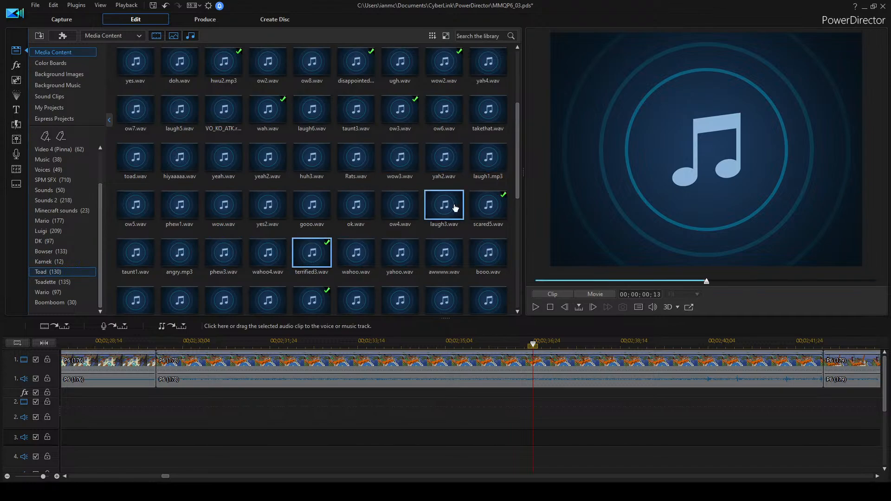
click(399, 167)
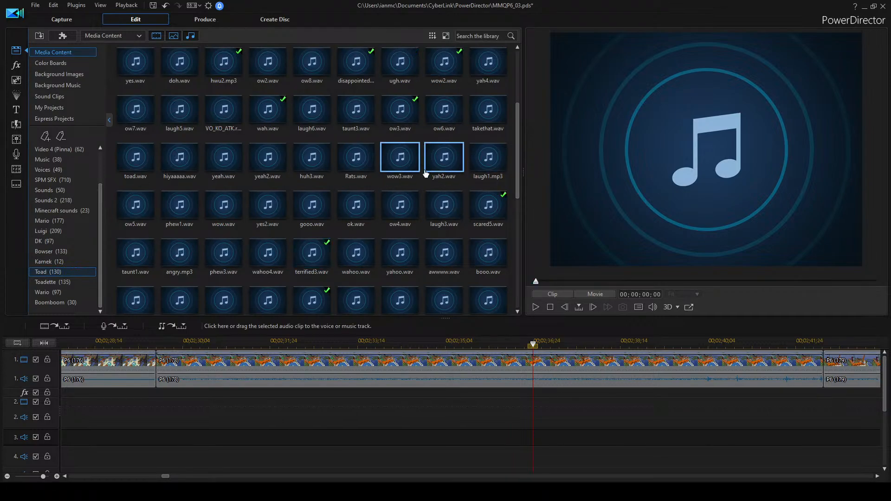
click(392, 164)
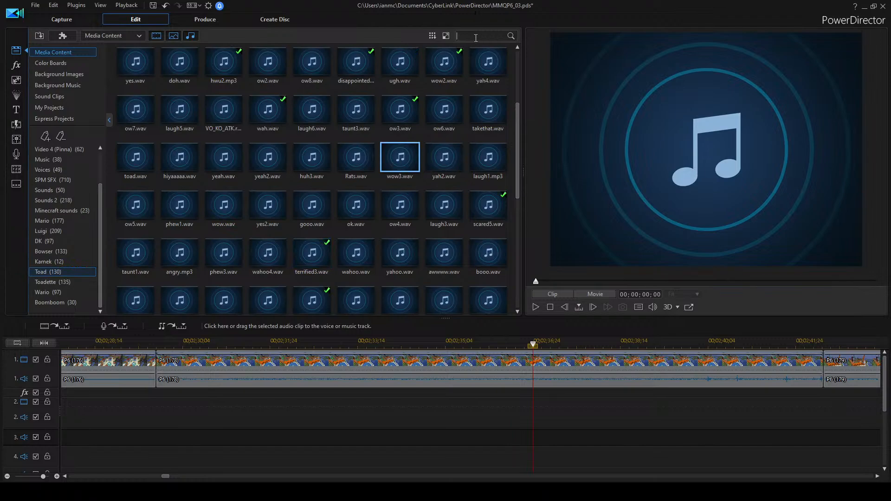
Search the Toad library for "wow", compare the clips, and add wow3 to audio track 2 at about 00;02;36;21.
key(Return)
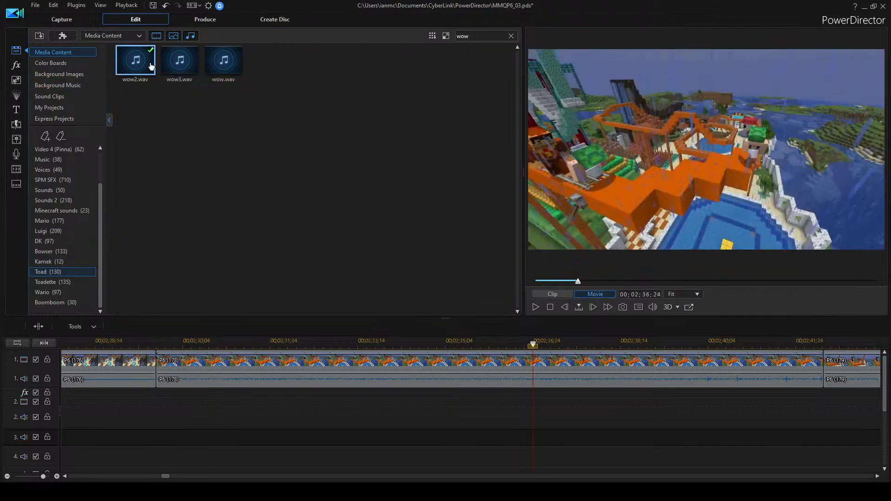
click(151, 64)
key(space)
click(174, 65)
key(space)
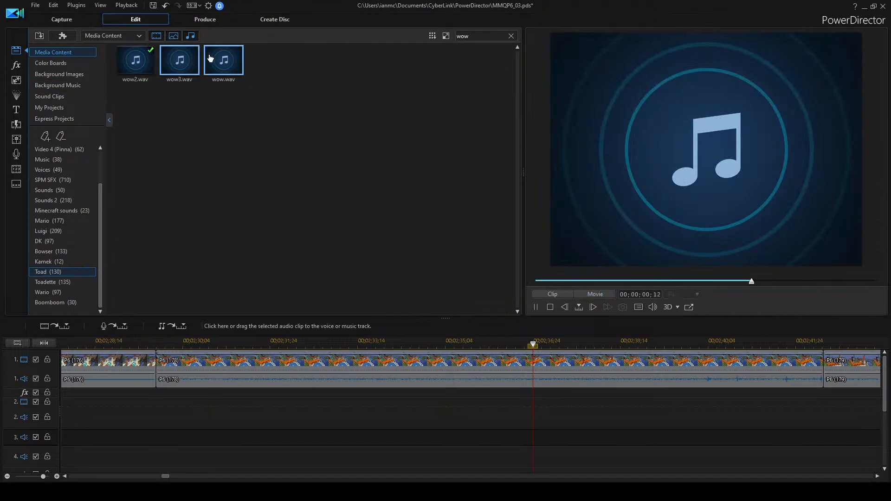
click(210, 58)
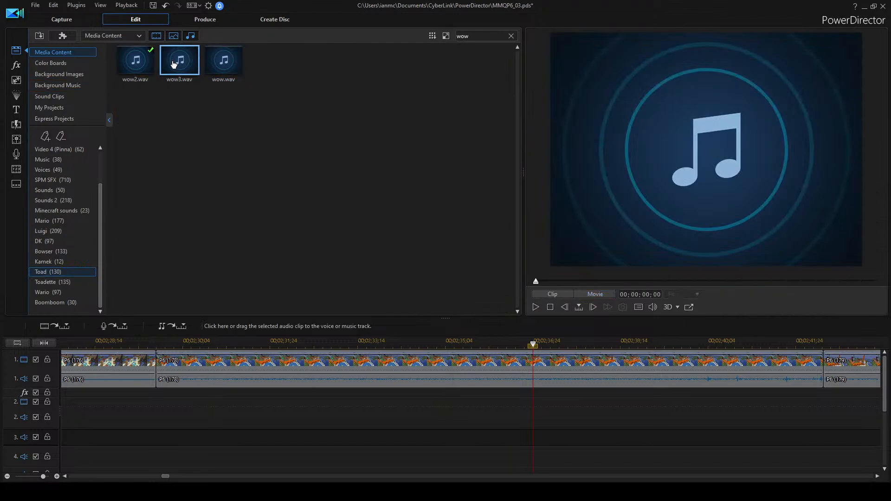
drag(528, 406, 529, 408)
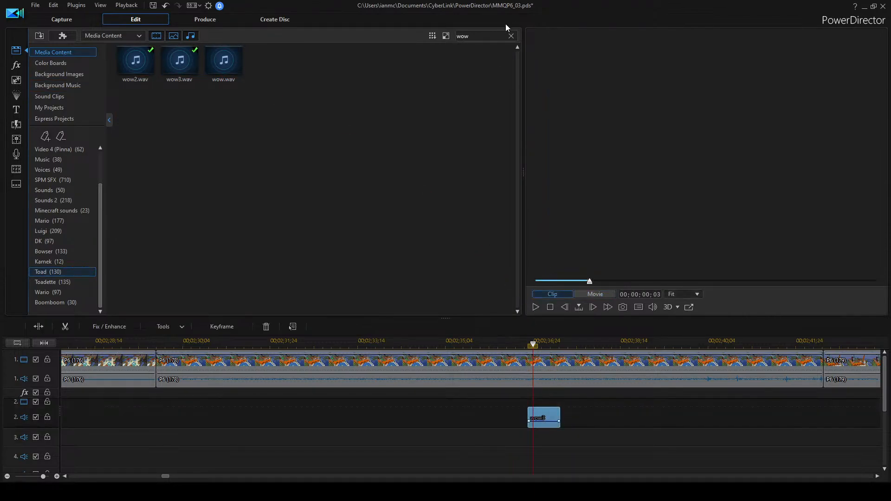
Clear the library search and place Toad clips ow7 at about 00;02;40;04 and ow8 at about 00;02;41;16 on audio track 2.
click(510, 36)
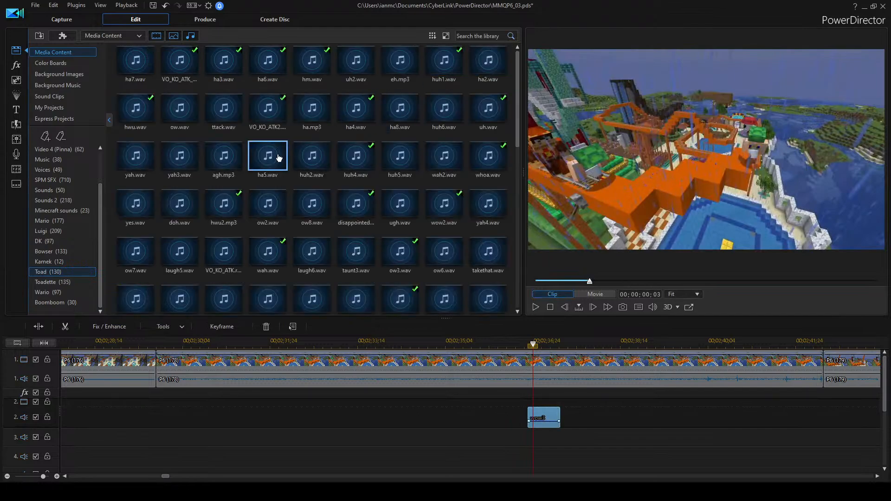
double_click(333, 212)
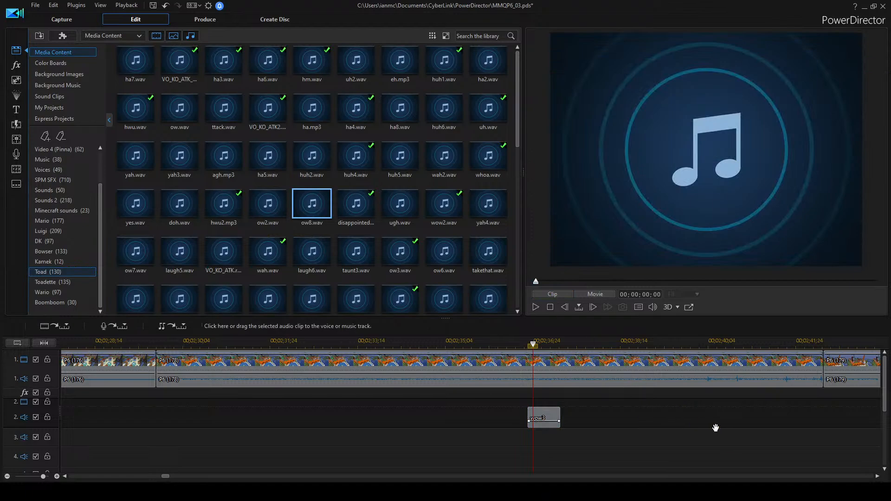
drag(752, 414, 753, 415)
click(312, 251)
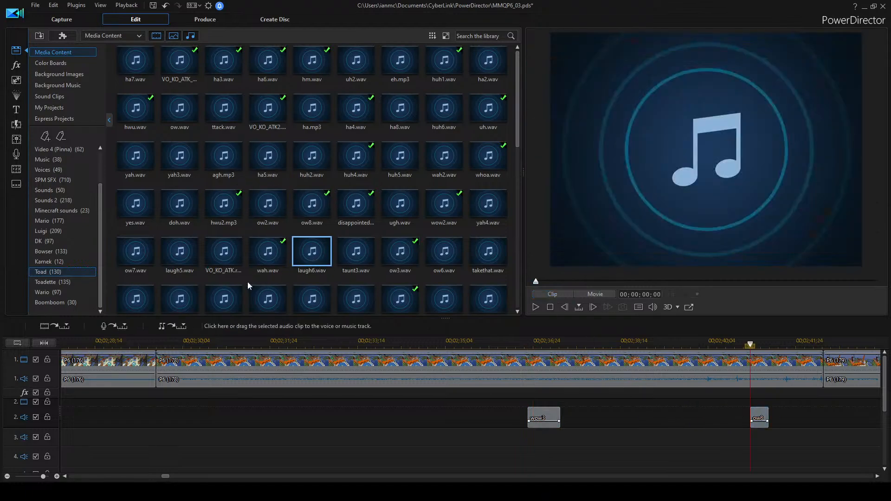
click(314, 224)
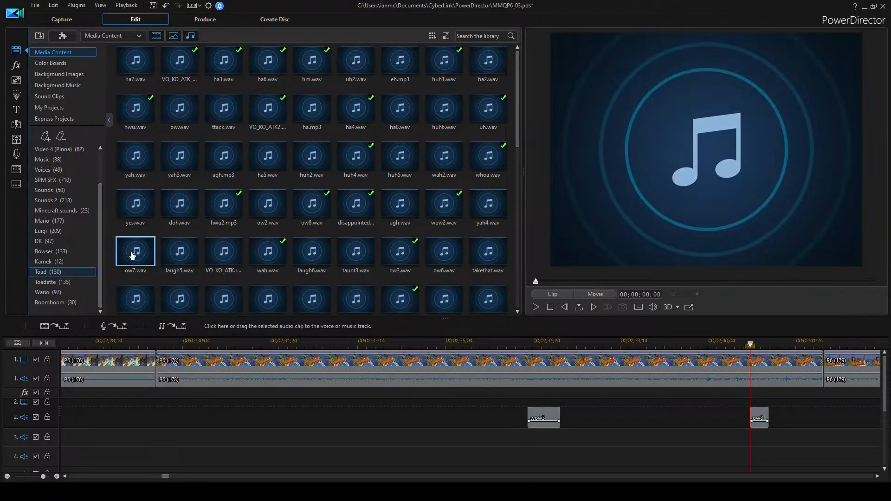
drag(709, 409, 790, 417)
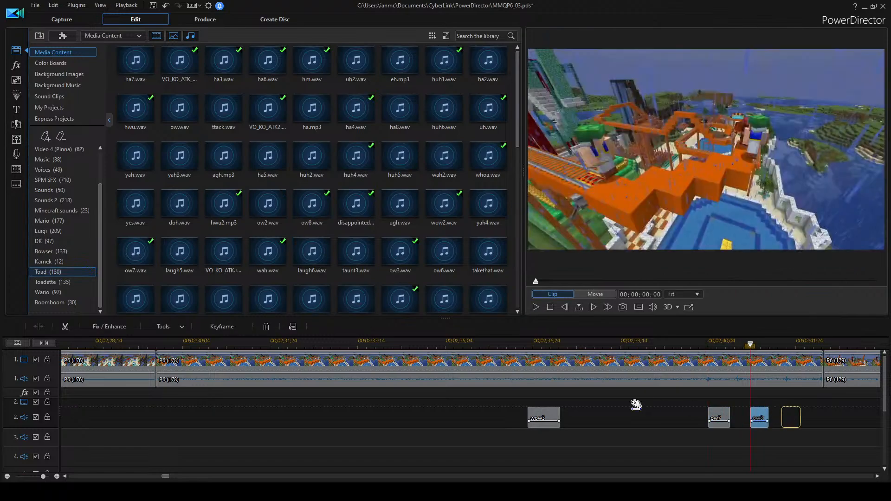
Audition more Toad clips and add yeah at about 00;02;30;03 and yeah2 at about 00;02;31;15 to audio track 2.
click(229, 253)
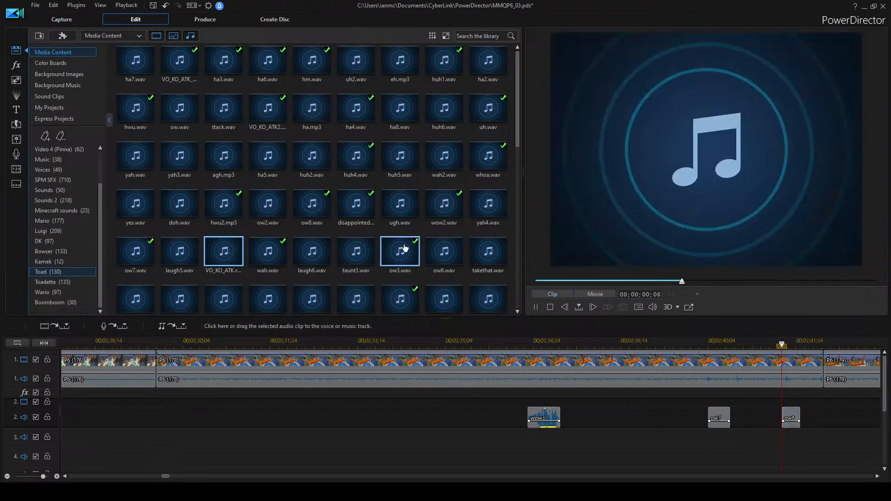
click(180, 207)
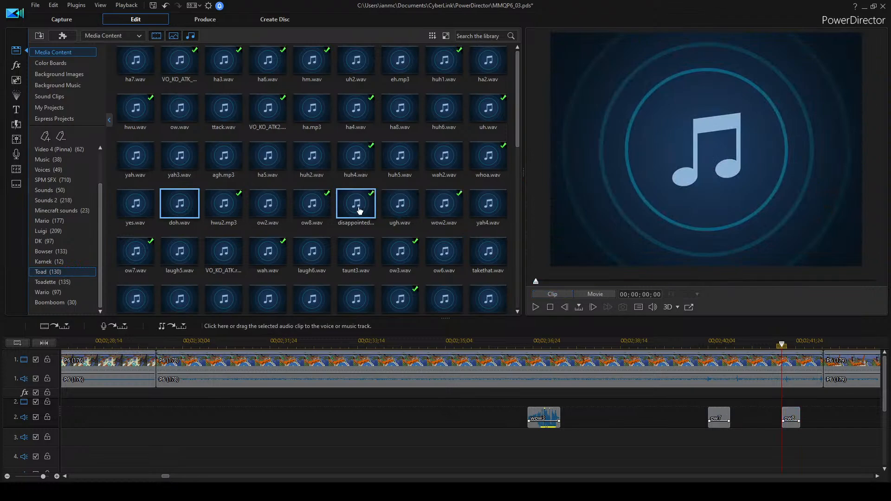
click(391, 209)
double_click(282, 70)
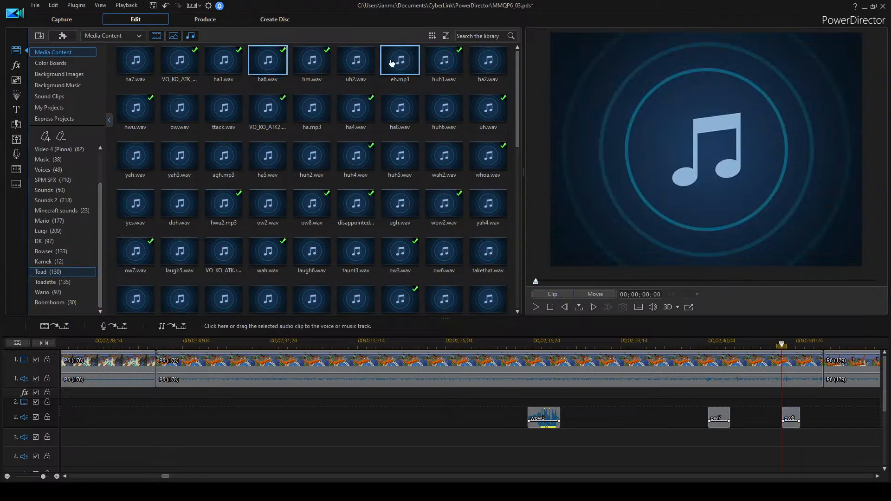
click(230, 68)
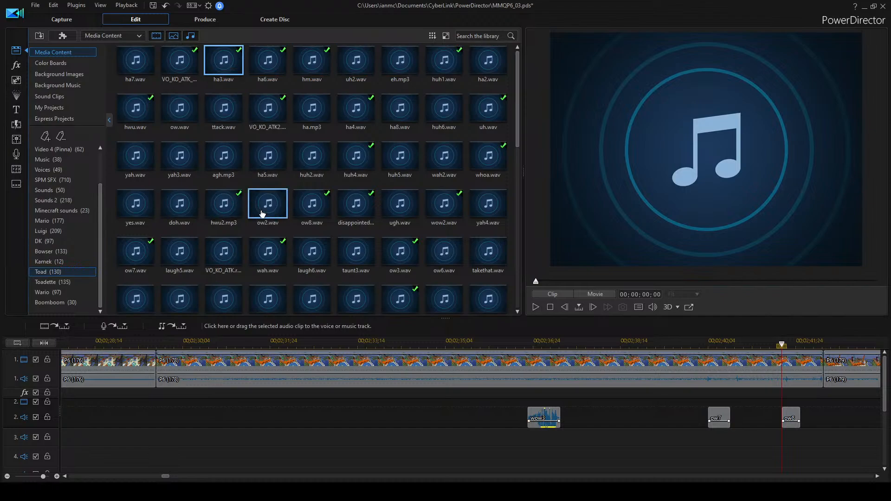
scroll(306, 257, down, 3)
click(240, 162)
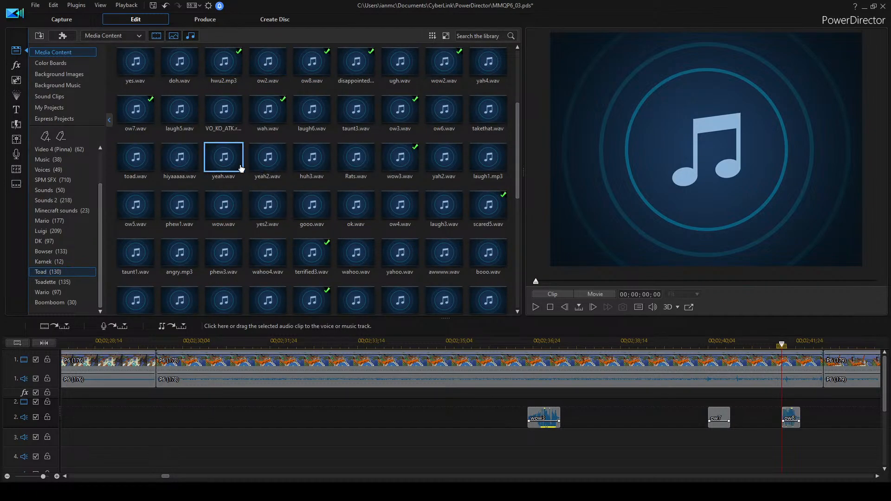
click(282, 161)
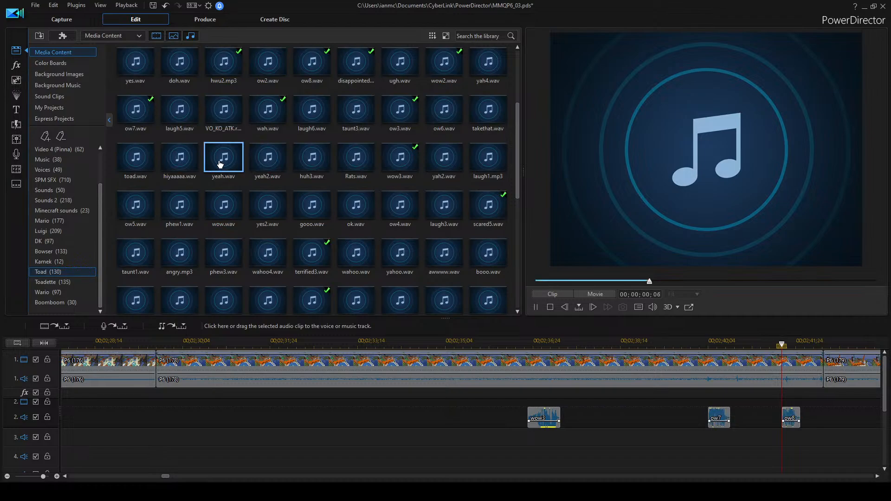
drag(201, 384, 177, 420)
drag(277, 179, 308, 266)
drag(255, 413, 255, 413)
Play back the shot's opening and shift yeah2 to about 00;02;32;25 and yeah to about 00;02;31;02 on audio track 2.
click(170, 344)
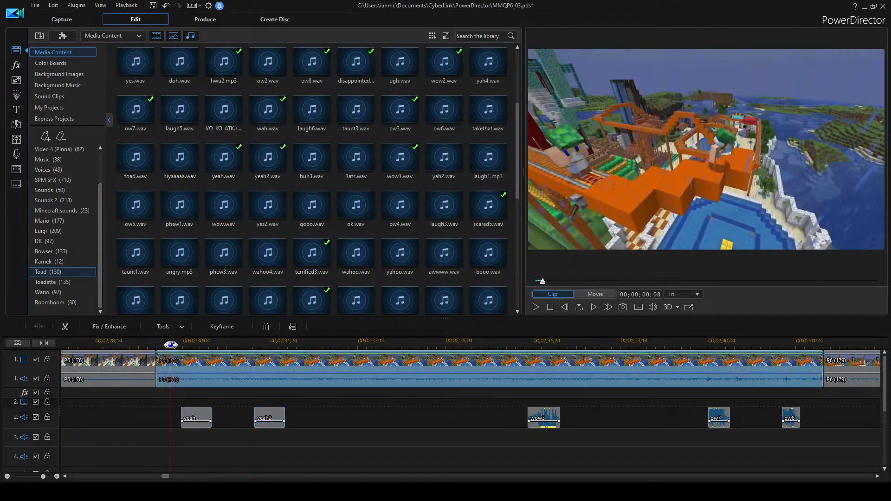
key(space)
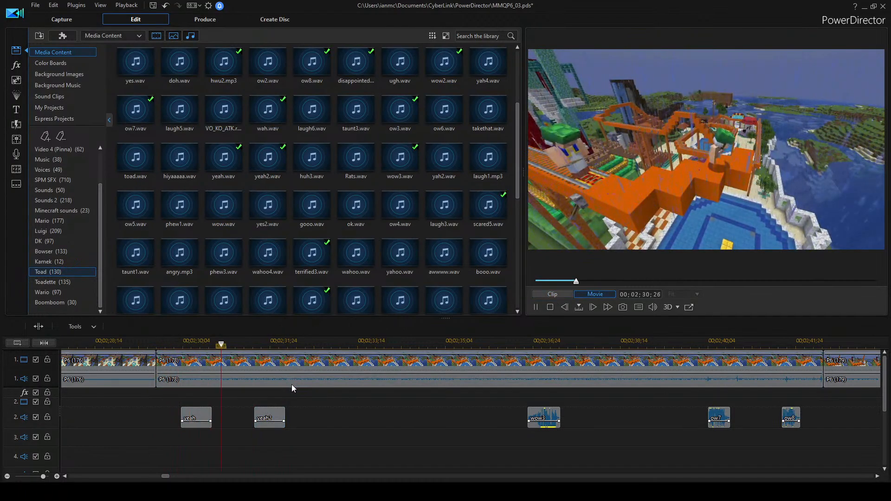
drag(259, 416, 328, 416)
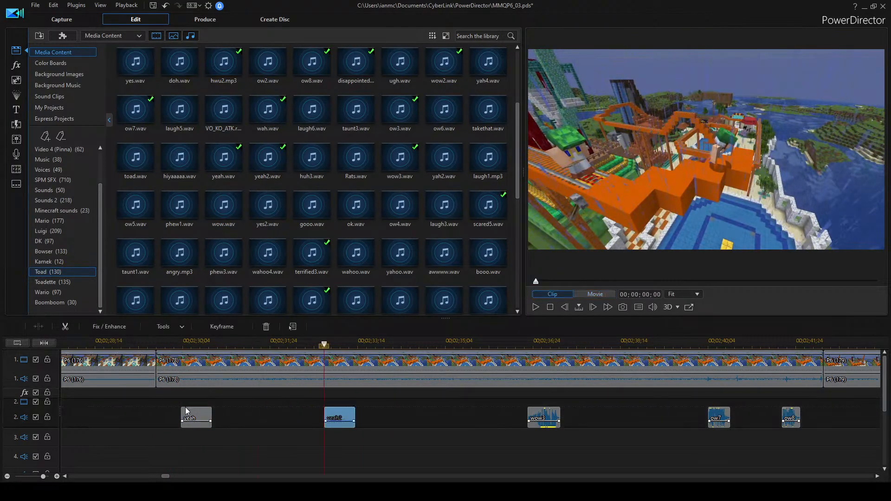
drag(188, 414, 236, 415)
click(200, 359)
click(329, 392)
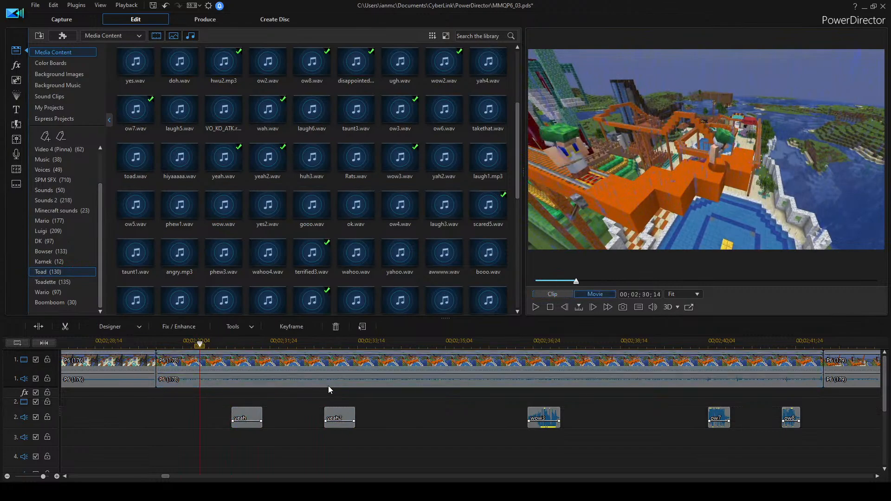
Play back the shot, shift yeah2 to about 00;02;35;03 and yeah to about 00;02;33;05 on audio track 2, and replay it.
key(space)
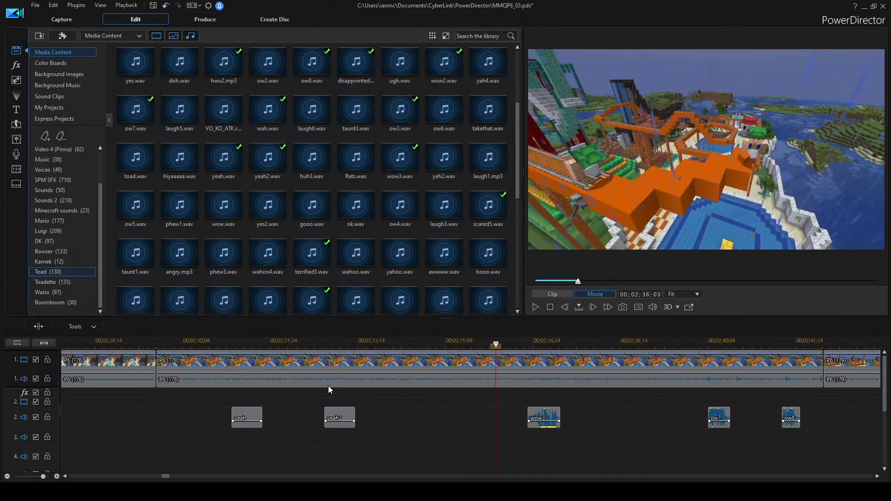
drag(328, 415, 454, 417)
click(212, 346)
click(261, 364)
drag(253, 422, 365, 423)
click(177, 345)
key(space)
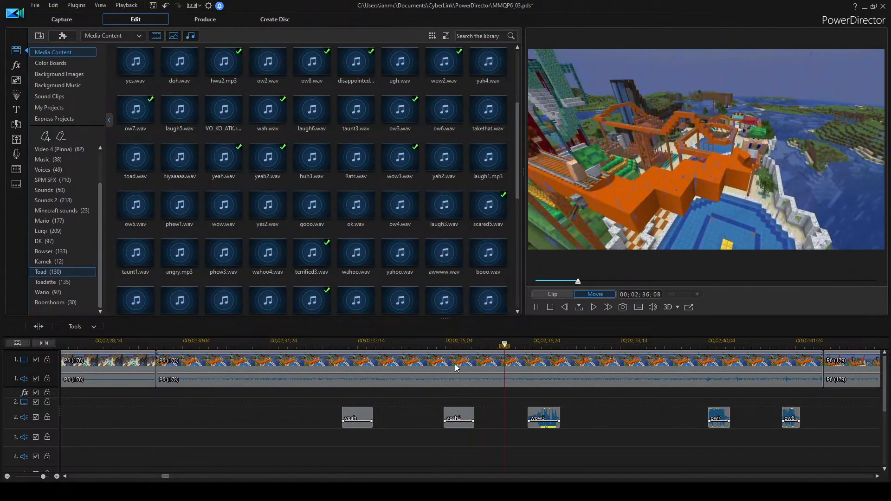
Nudge yeah2 to about 00;02;34;28 on audio track 2 and play back the shot's opening.
drag(458, 409, 449, 410)
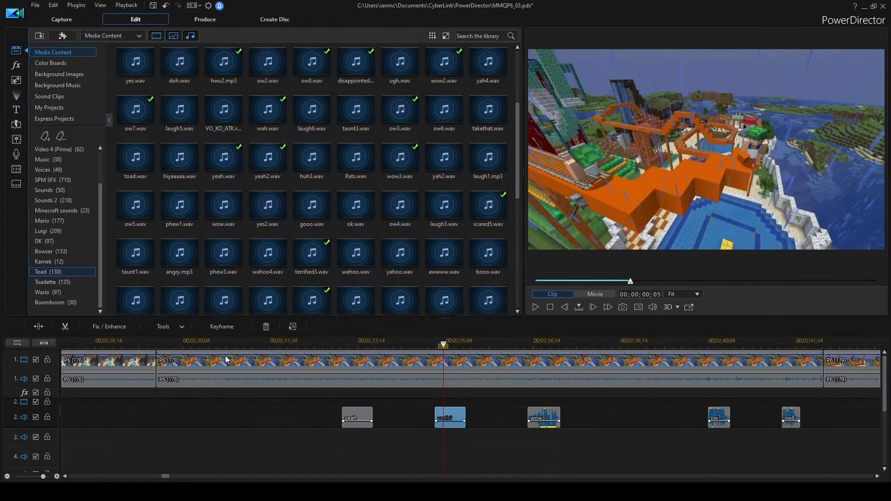
click(178, 341)
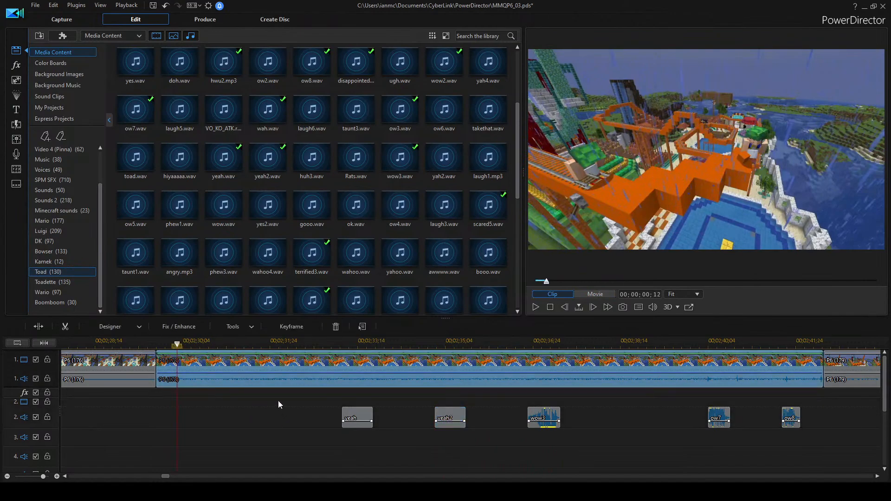
scroll(232, 399, up, 3)
click(357, 412)
key(space)
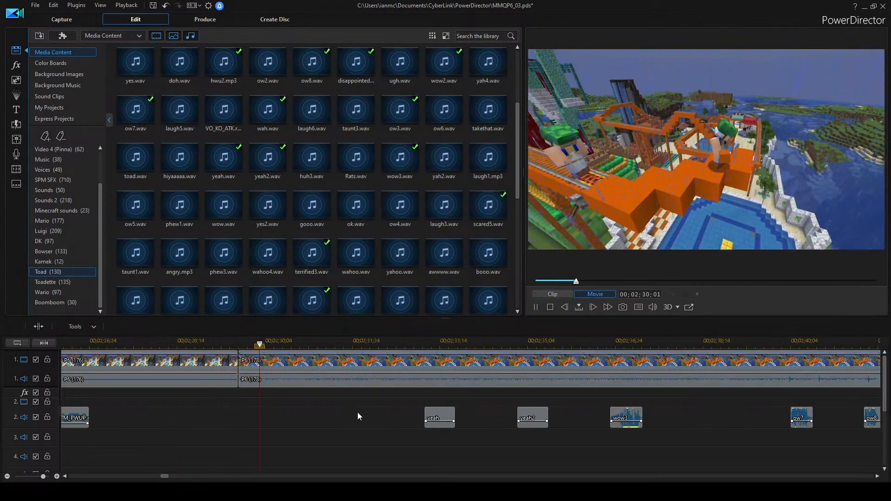
key(space)
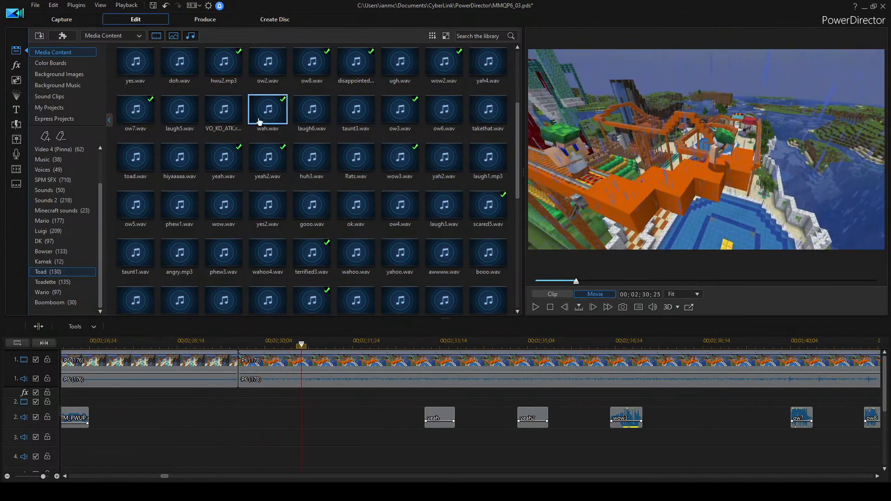
Audition more Toad clips and add ttack to audio track 2 at about 00;02;30;21.
click(400, 61)
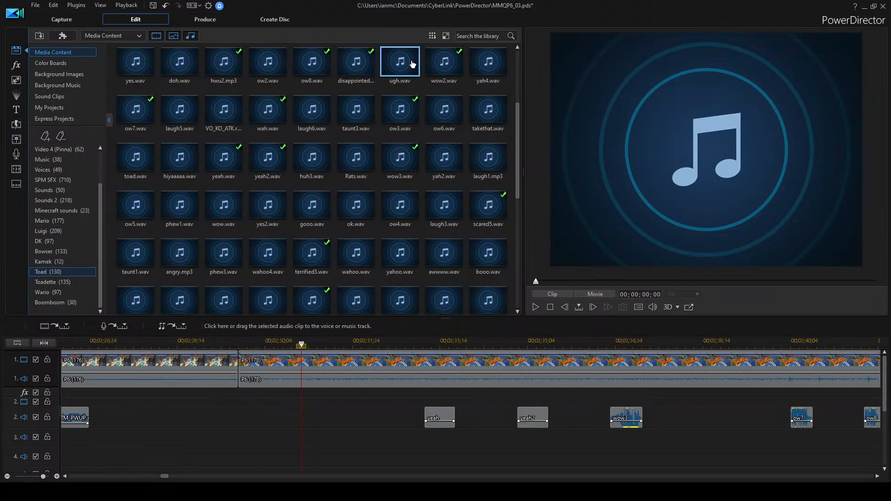
click(355, 109)
click(176, 122)
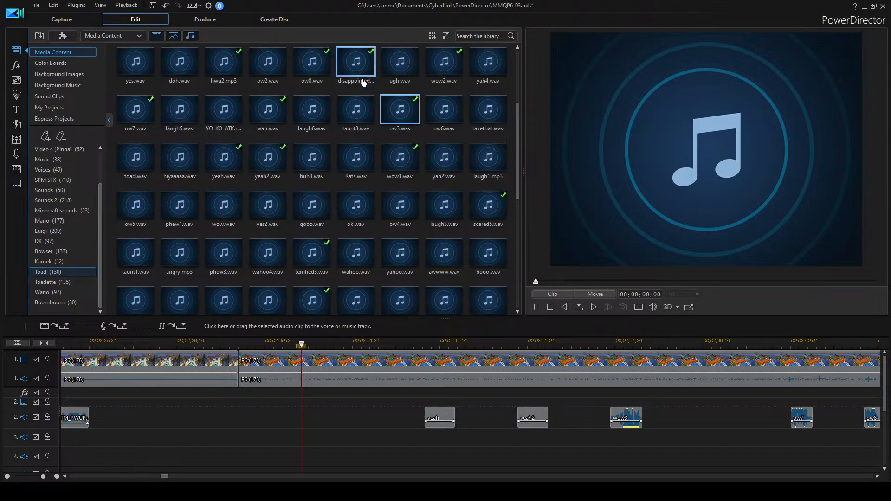
click(355, 61)
scroll(457, 138, up, 3)
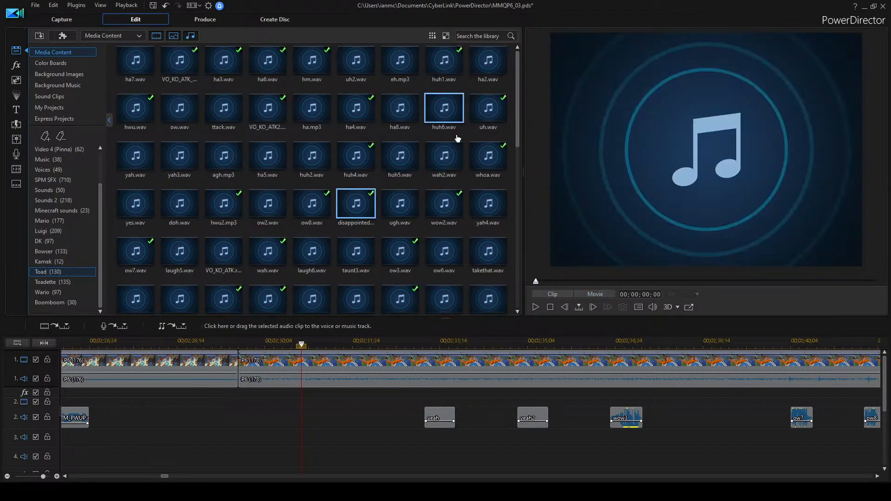
key(space)
key(space)
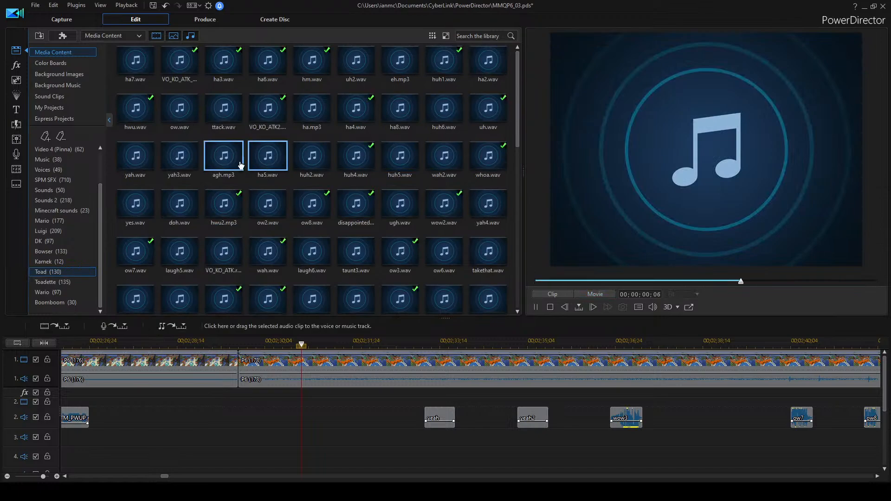
click(236, 165)
key(space)
click(187, 165)
key(space)
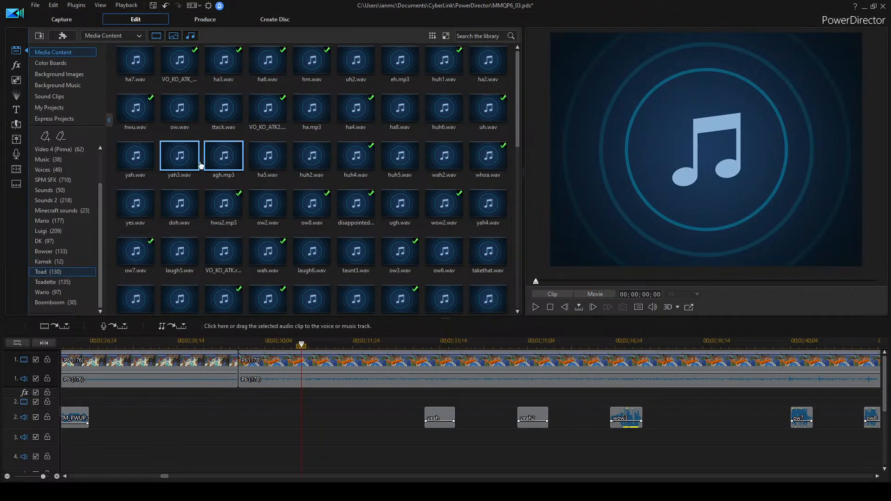
click(140, 164)
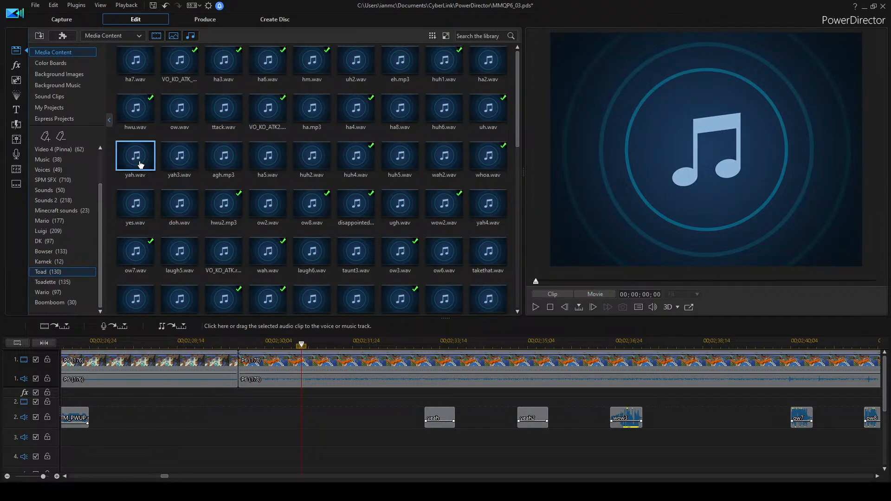
click(220, 113)
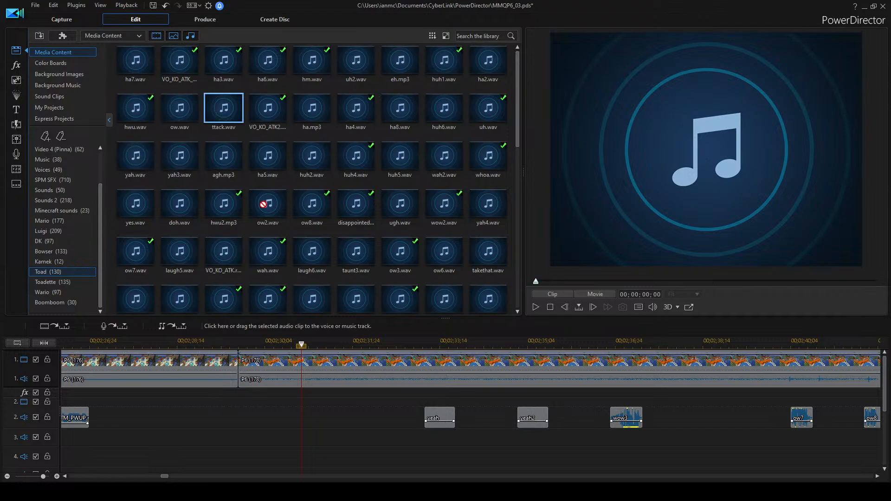
drag(293, 418, 294, 419)
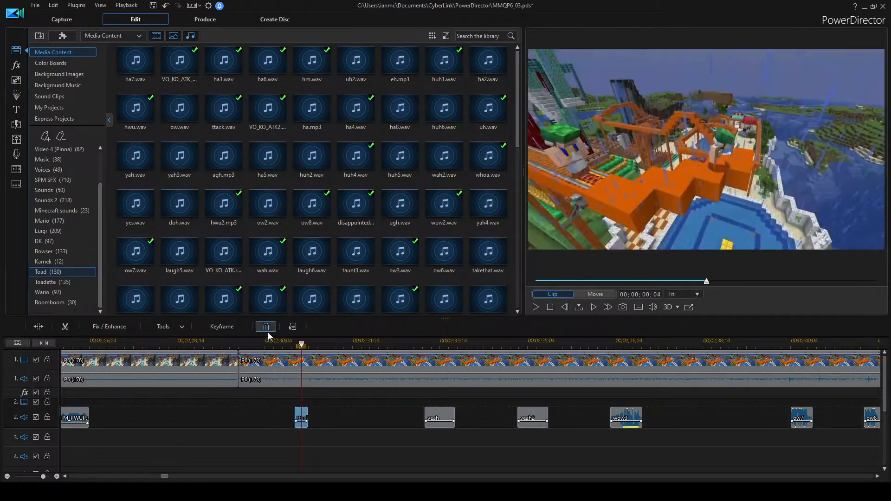
Play back the ttack section, audition short Toad clips, and add ha6 to audio track 2 at about 00;02;31;28.
click(280, 342)
click(409, 381)
click(399, 409)
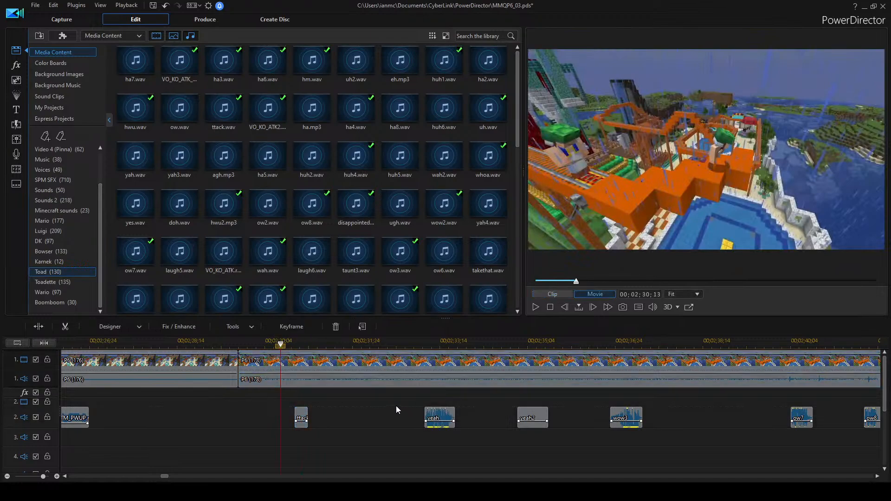
key(space)
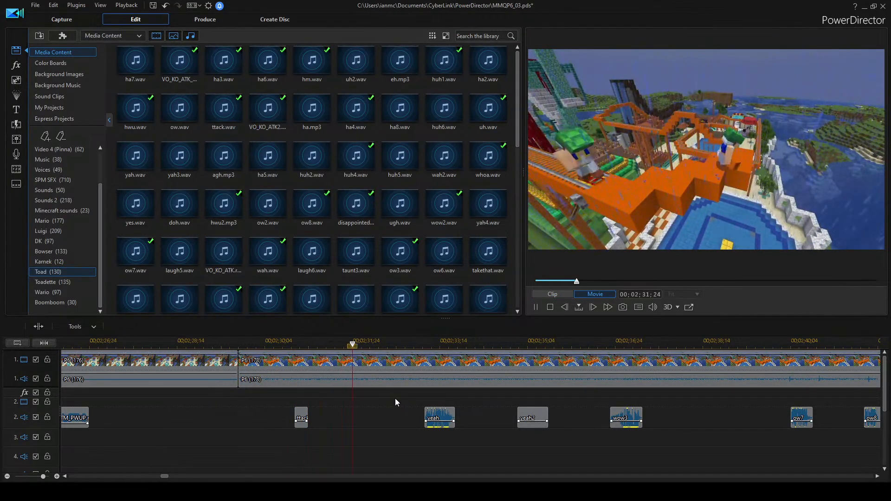
key(space)
click(474, 75)
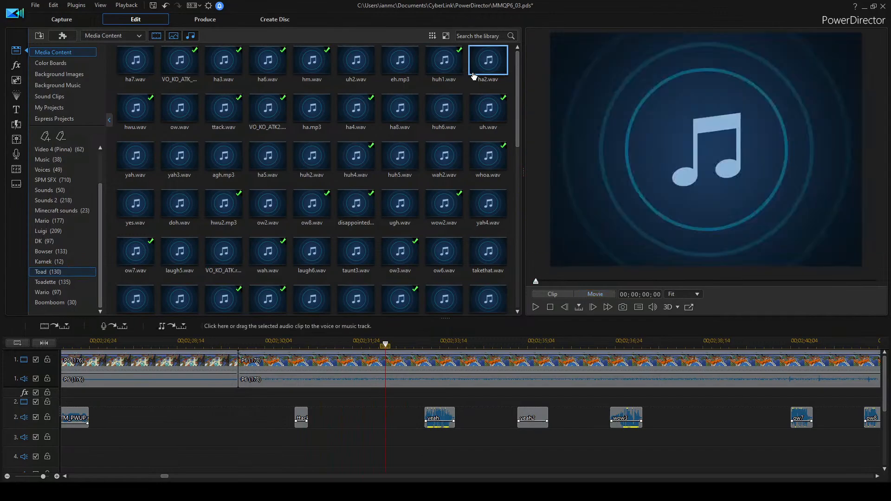
click(309, 67)
click(271, 67)
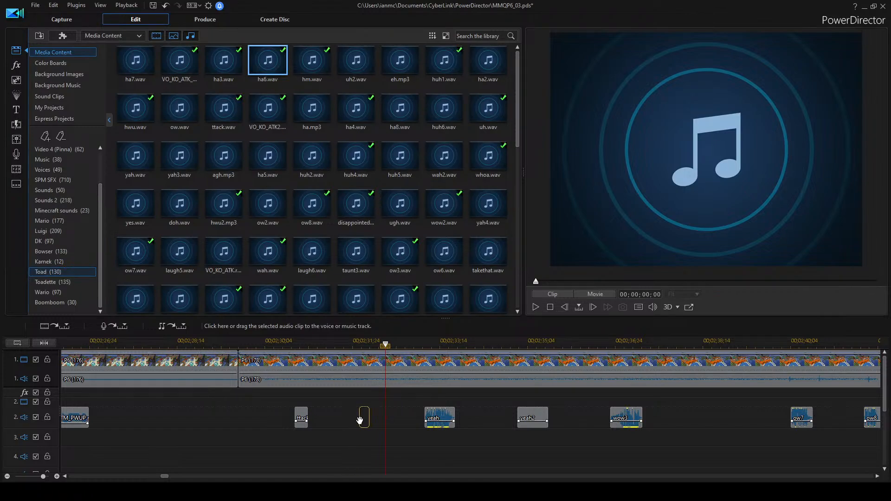
drag(359, 420, 359, 419)
Play back the shot from ttack to yeah2 to check the timing of the Toad clips.
click(291, 345)
click(339, 385)
click(335, 395)
key(space)
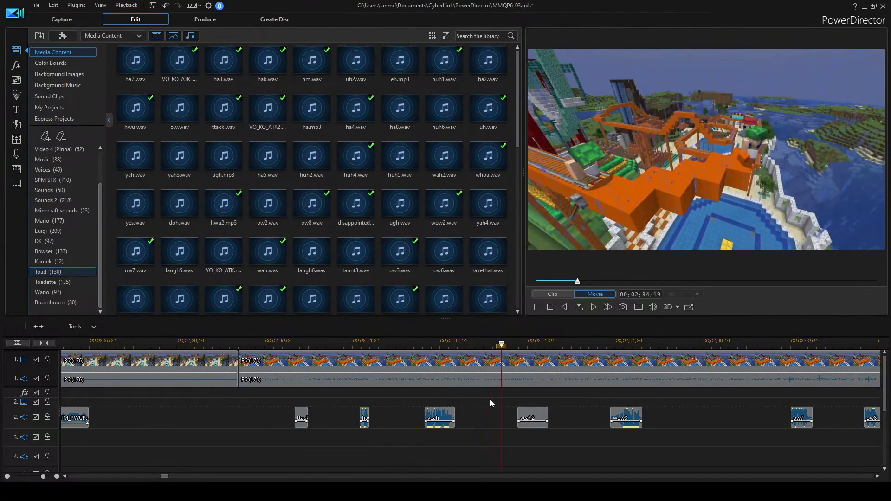
click(434, 417)
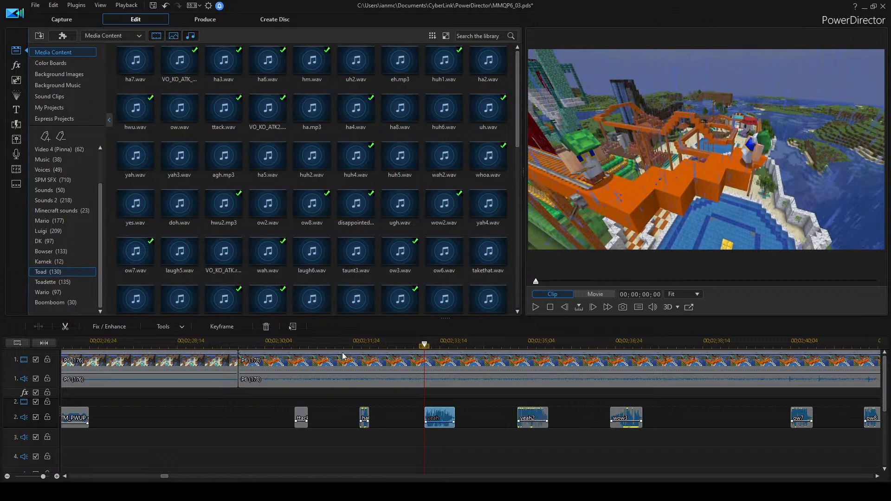
click(361, 340)
key(space)
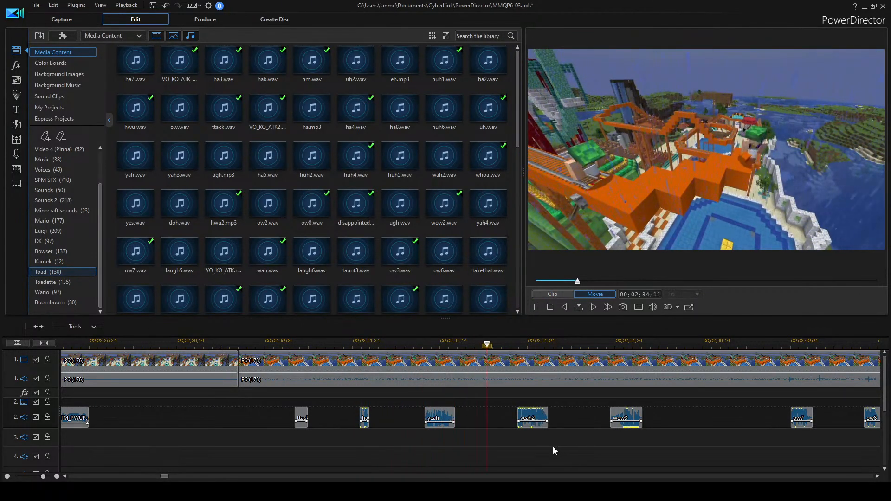
click(535, 414)
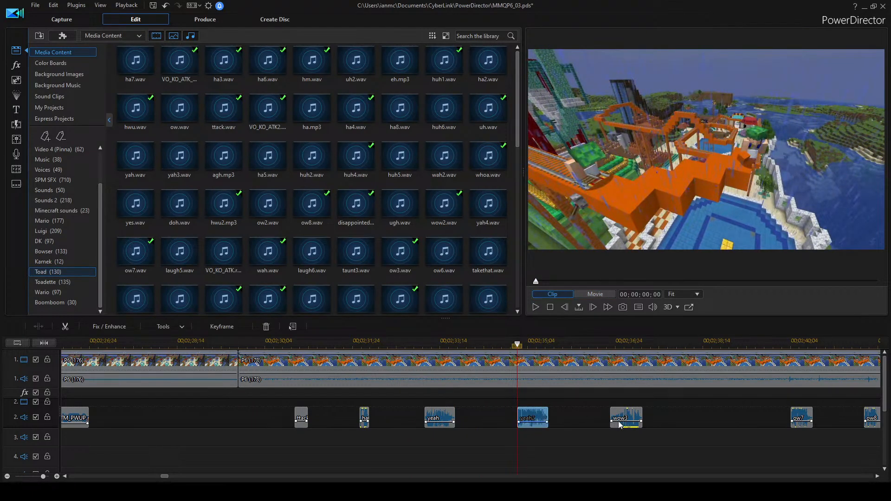
Play on from yeah2, shift wow3 to about 00;02;37;16 on audio track 2, and replay that section.
click(601, 429)
key(space)
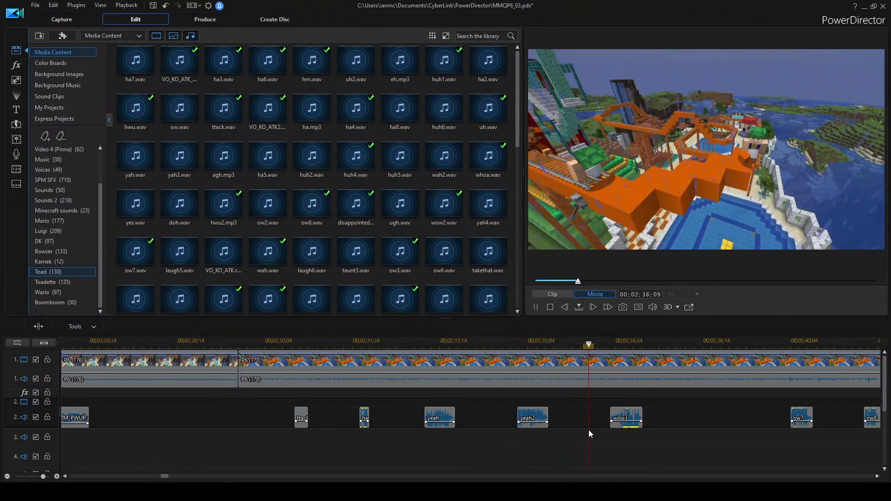
key(space)
scroll(567, 427, down, 1)
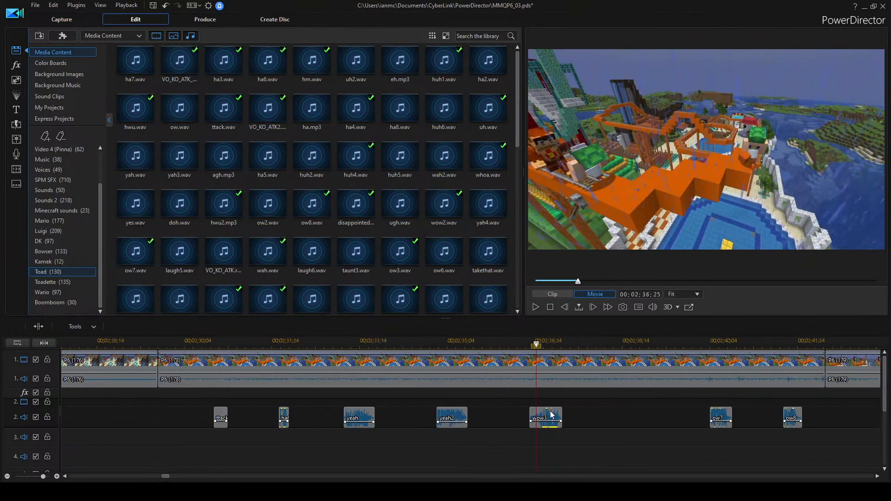
drag(552, 414, 603, 422)
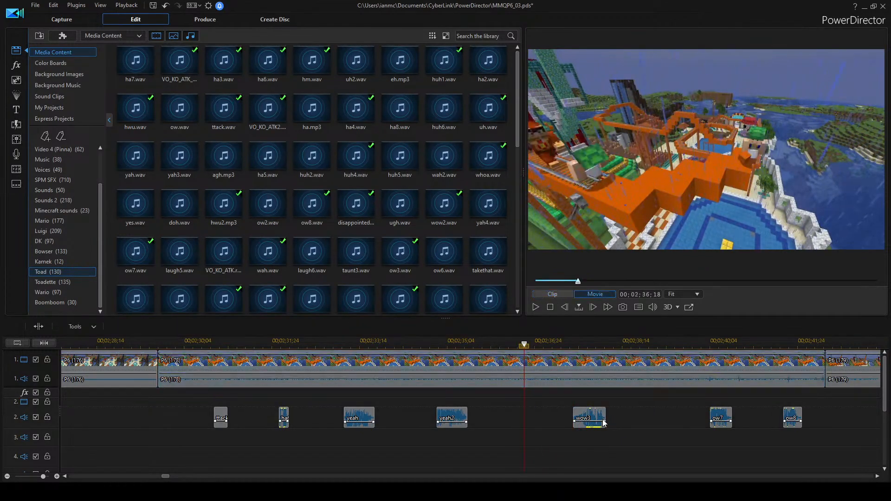
key(space)
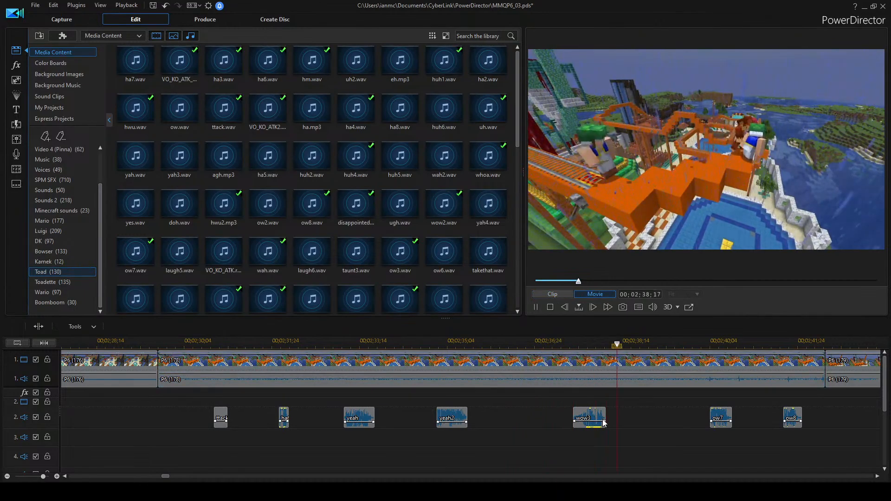
key(space)
Audition further Toad clips and add huh2 between wow3 and ow7 on audio track 2 at about 00;02;39;02.
scroll(615, 416, down, 1)
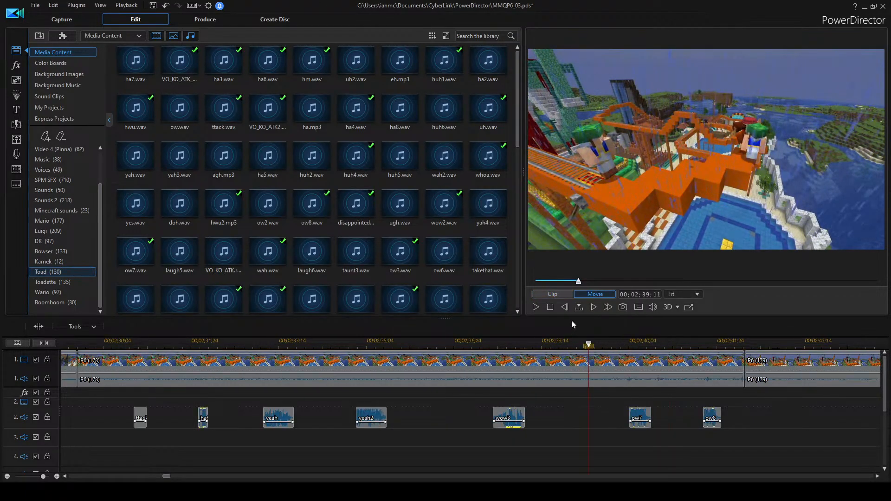
click(490, 256)
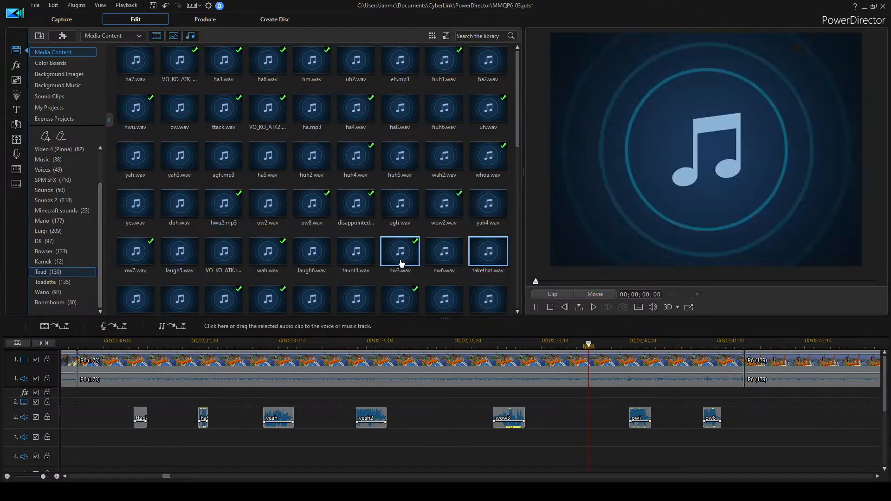
scroll(402, 264, down, 3)
click(266, 232)
click(223, 206)
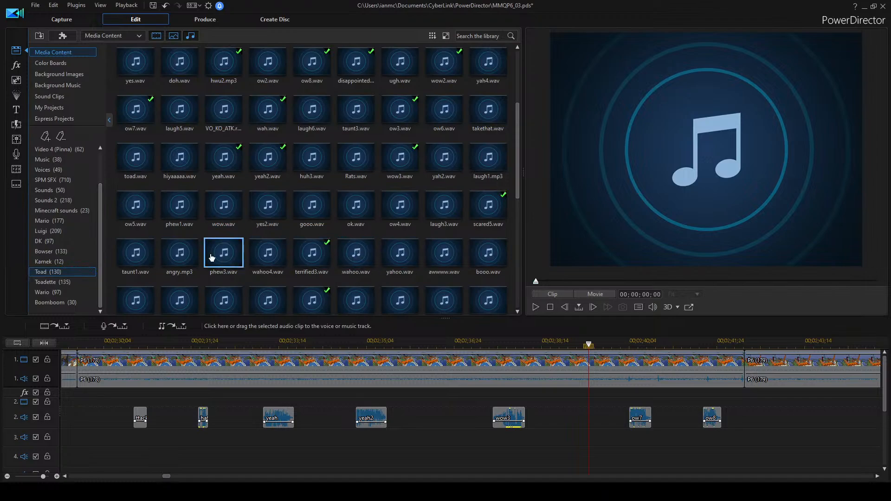
click(310, 222)
click(452, 122)
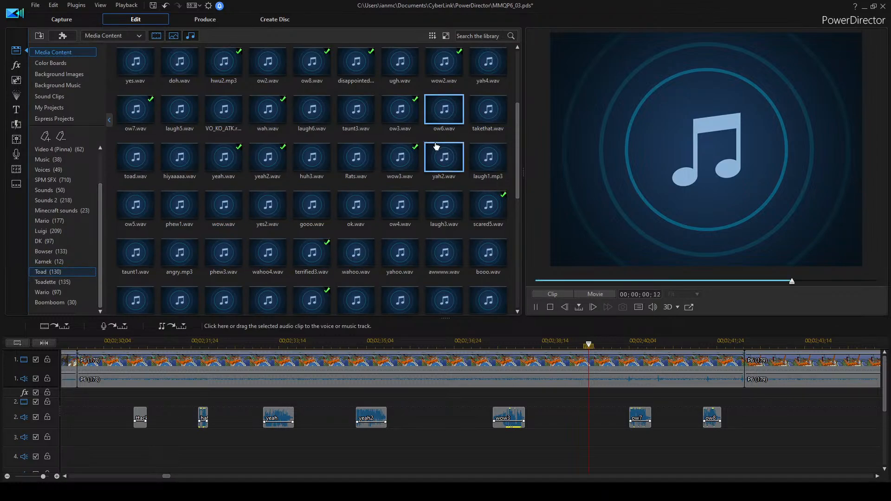
scroll(355, 116, up, 3)
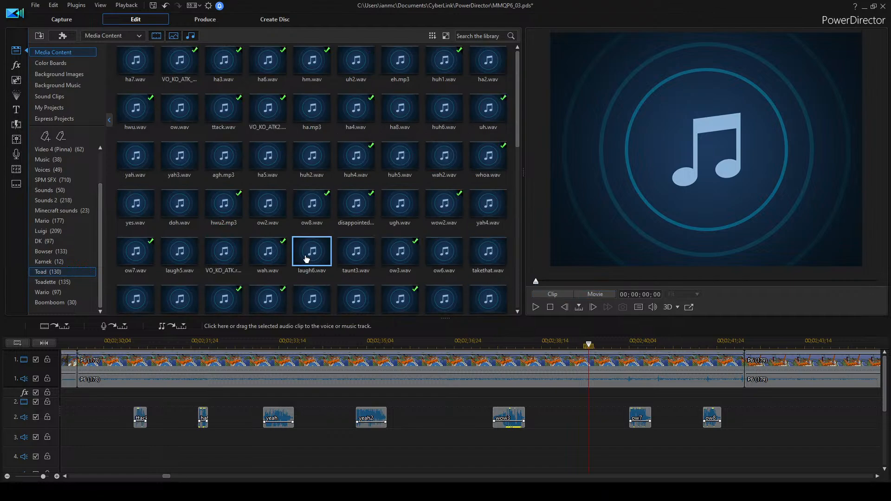
click(253, 203)
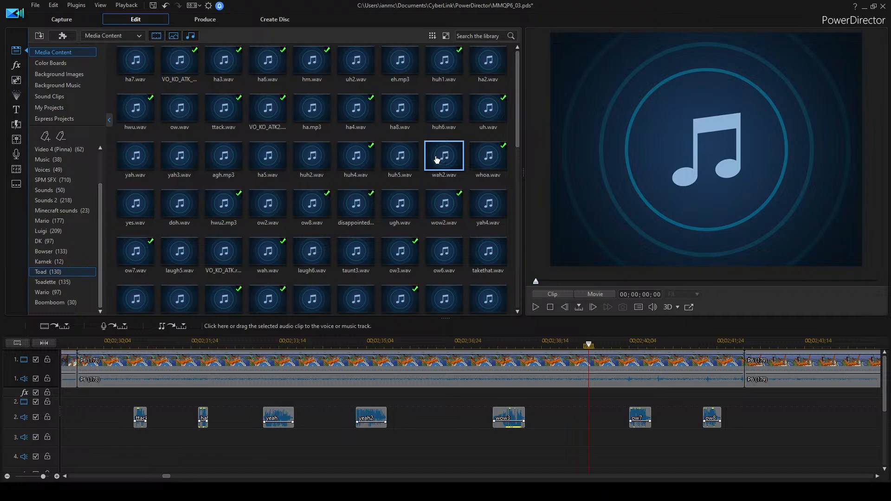
click(398, 155)
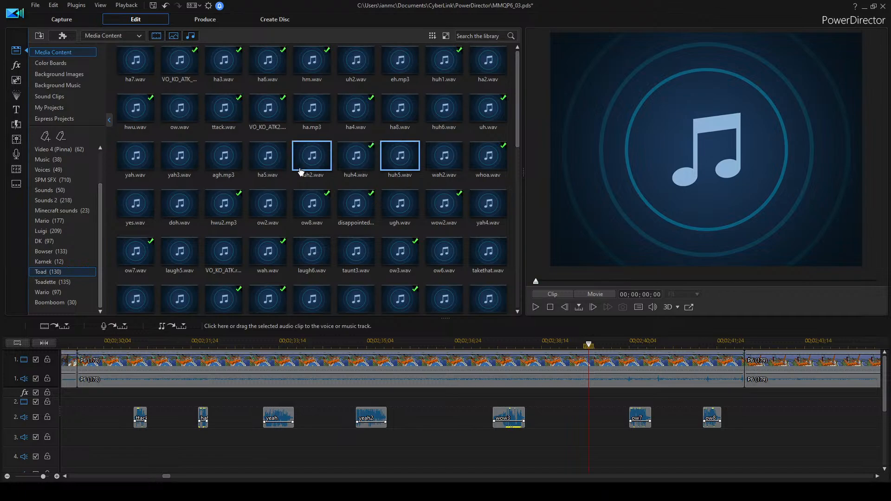
drag(400, 156, 572, 419)
Play back the section from just before huh2 up to ow7 to check its timing.
click(545, 346)
click(571, 365)
click(604, 394)
key(space)
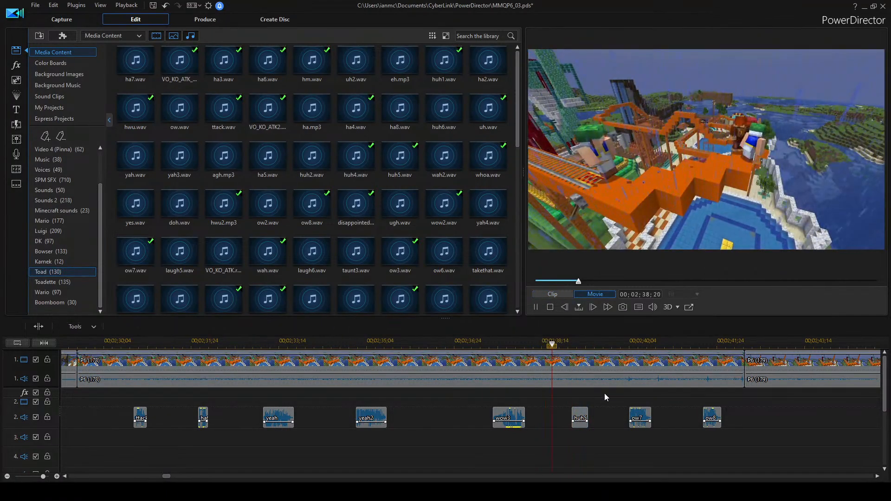
key(space)
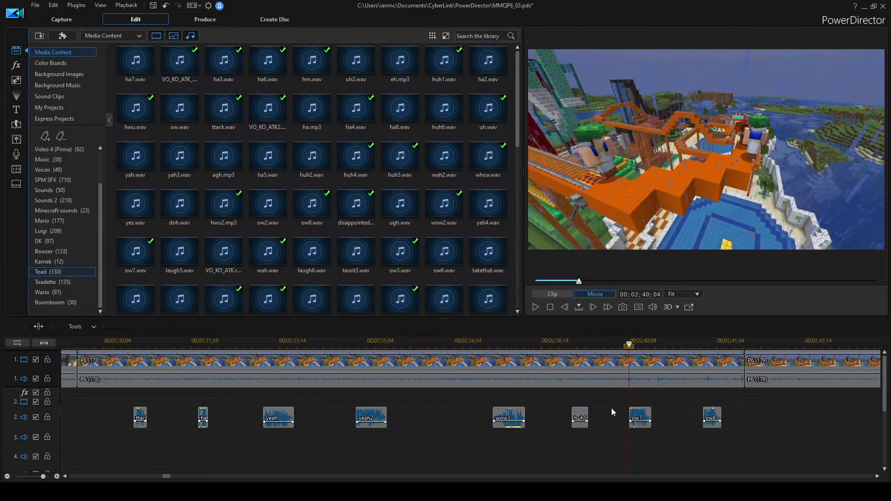
Play on from ow7, search the Toad clips for "tau", and audition the taunt clips, including taunt1 and taunt2.
key(space)
key(space)
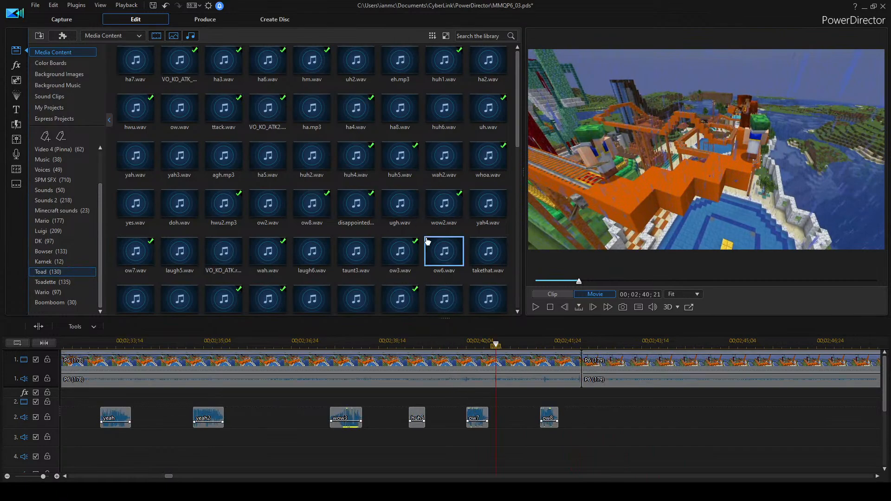
scroll(436, 253, down, 3)
click(361, 127)
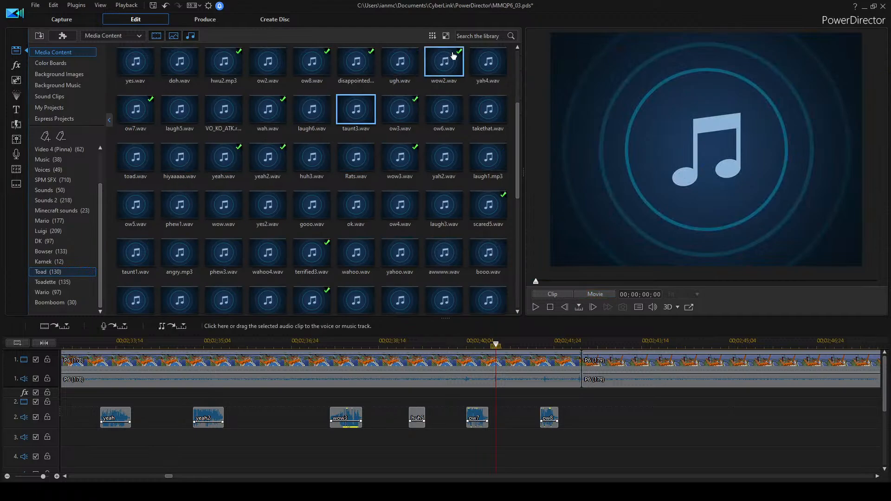
key(Return)
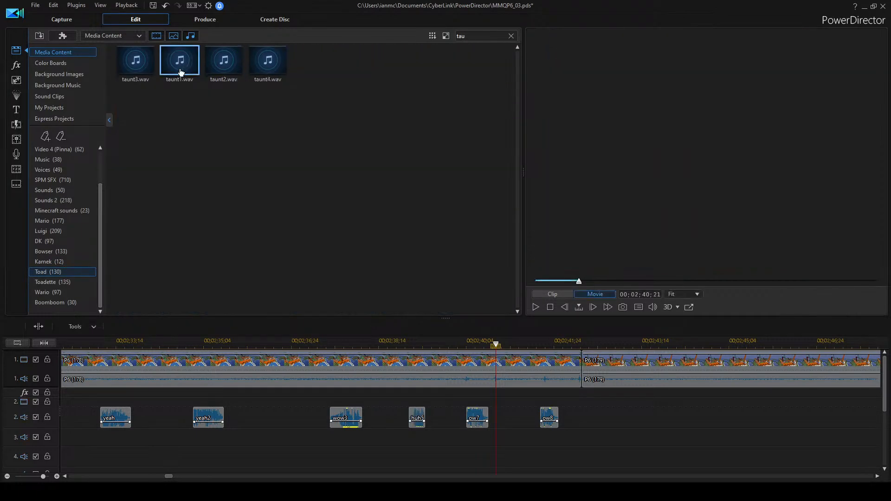
click(186, 70)
key(space)
click(217, 66)
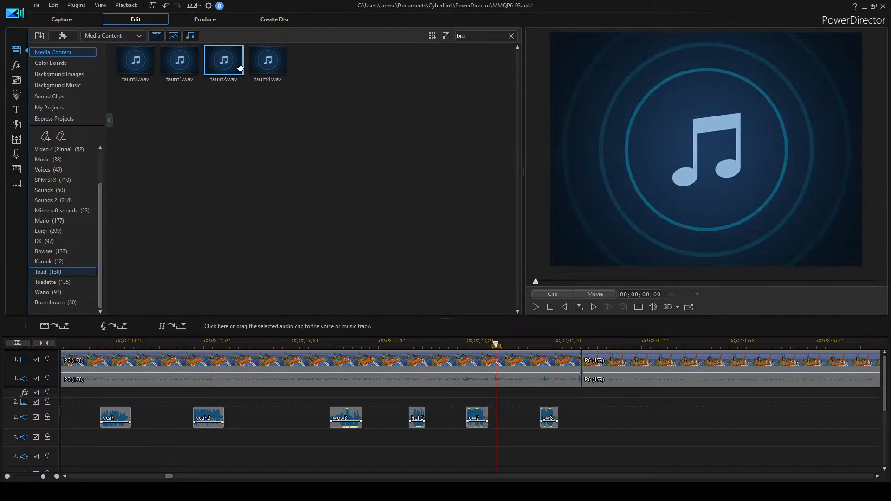
Clear the clip search and add angry after ow8 on audio track 2 at about 00;02;44;07.
click(511, 36)
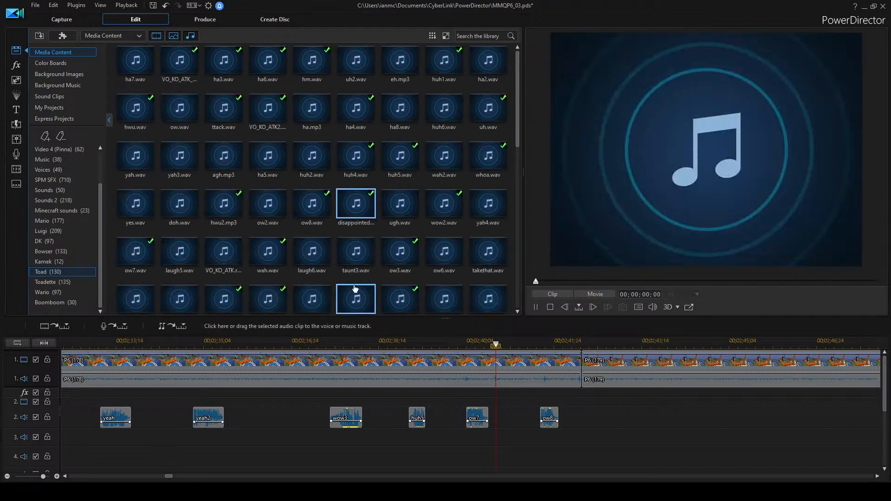
click(176, 265)
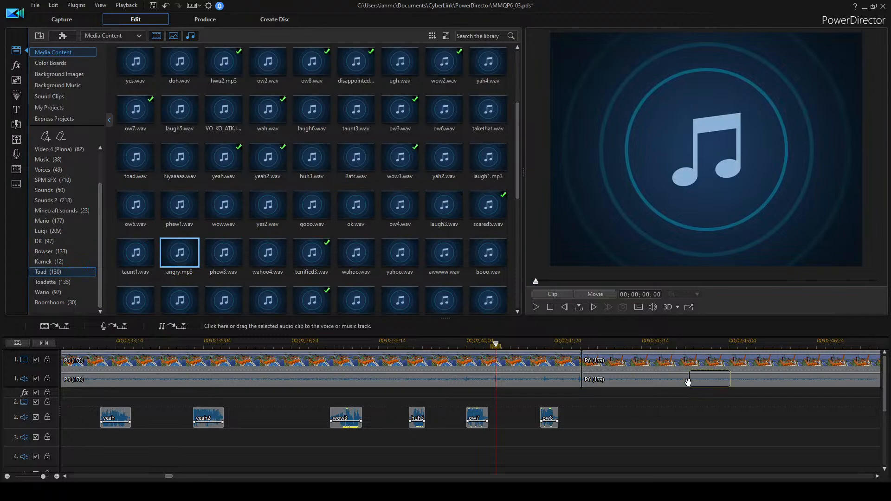
drag(688, 381, 682, 418)
Search the Toad clips for "ang", clear the search, and play back from just before wow3 past angry to check the timing.
click(464, 364)
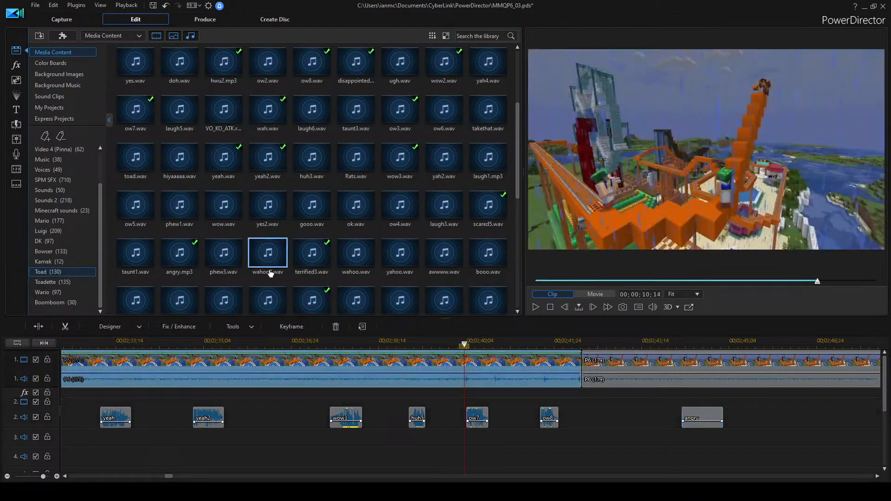
click(477, 35)
text(angh=)
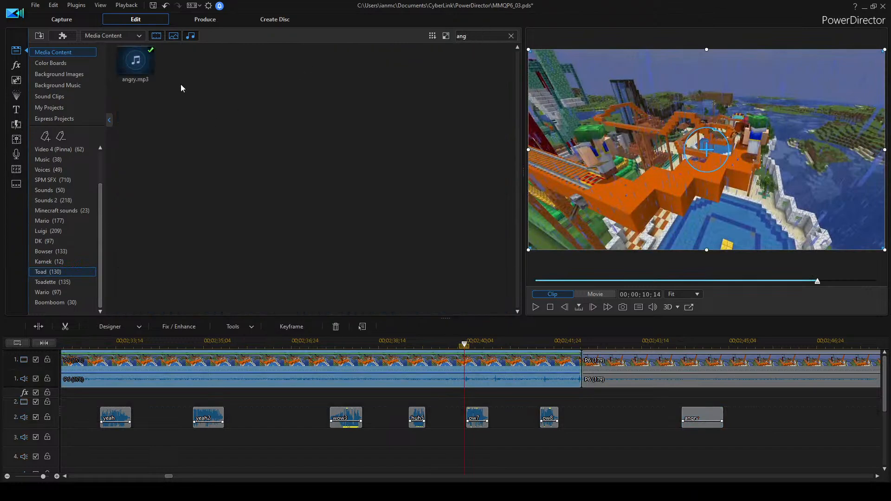
click(510, 36)
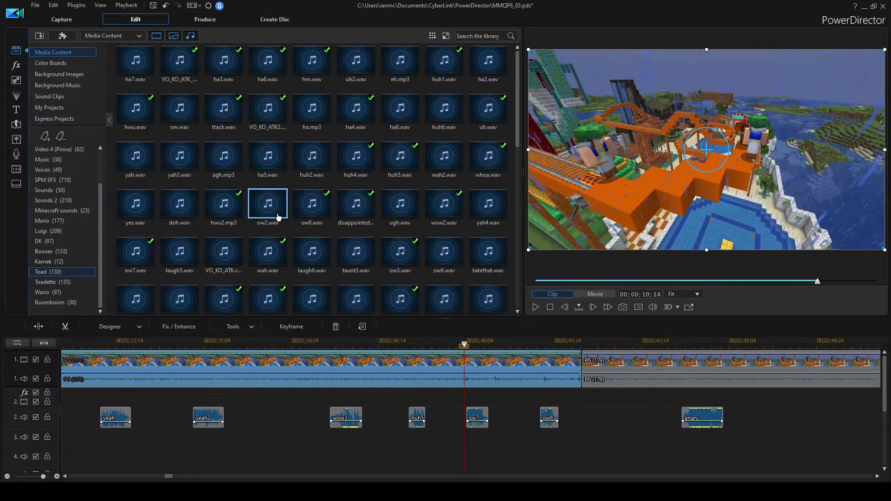
click(319, 343)
key(space)
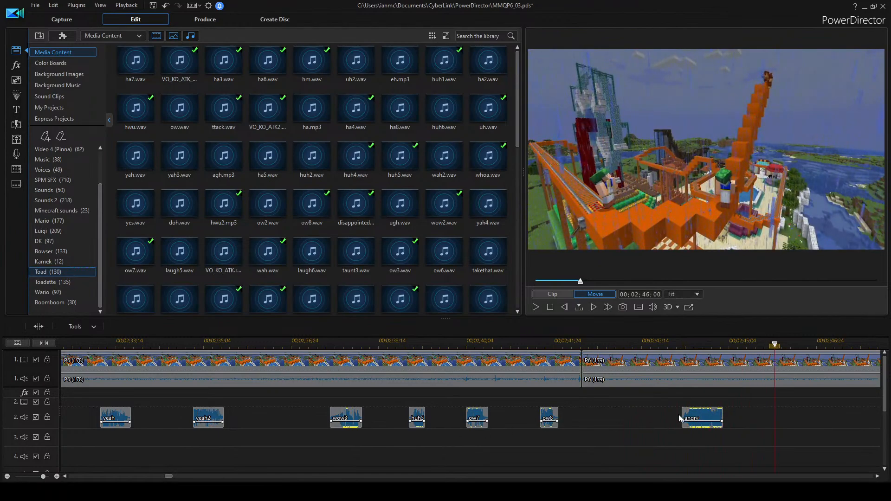
Shift angry to about 00;02;45;14 on audio track 2 and replay from just before the clip.
scroll(668, 415, down, 2)
drag(546, 420, 608, 423)
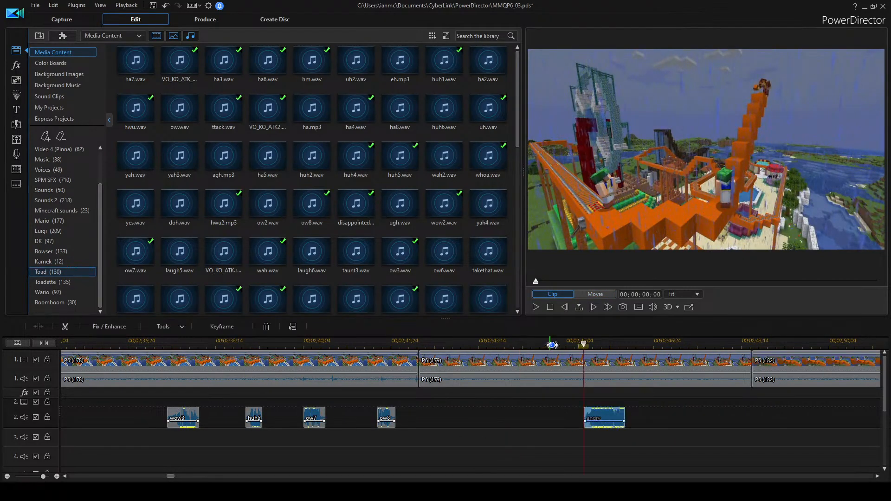
click(563, 345)
click(694, 436)
key(space)
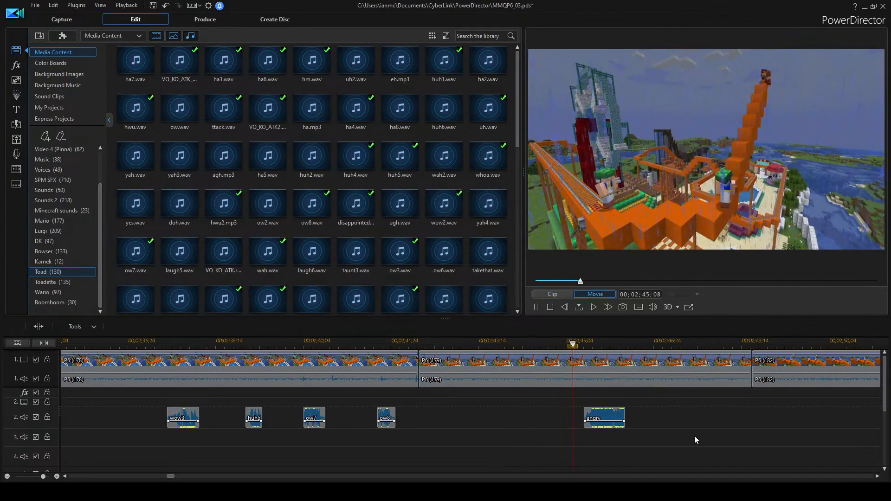
Shift the angry clip on audio track 2 slightly earlier and play back that section to check its timing.
drag(599, 415, 587, 415)
click(562, 345)
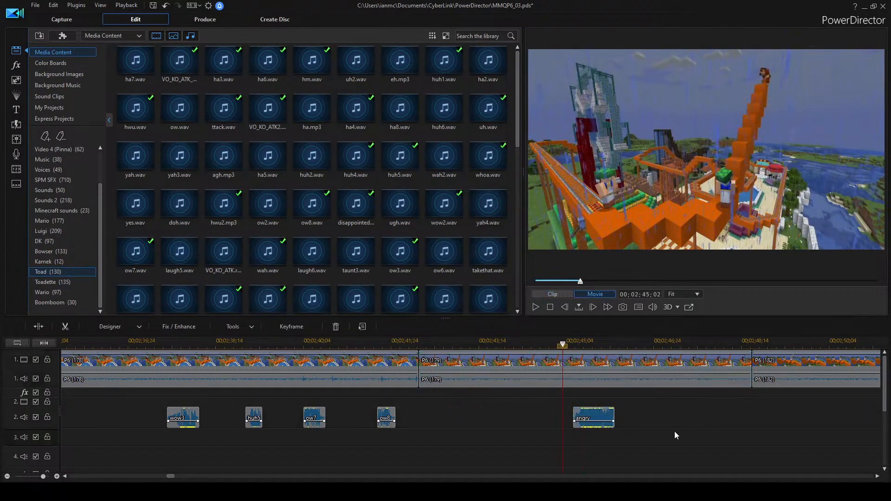
key(space)
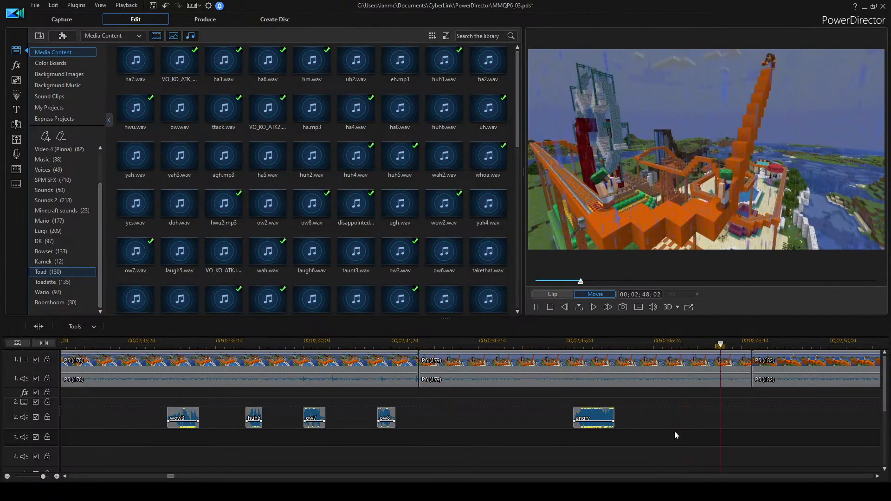
key(space)
Search the Toad library for "dis", audition the results, place the second disappointed clip on audio track 2 just after P6 (182) begins, and clear the search.
click(353, 209)
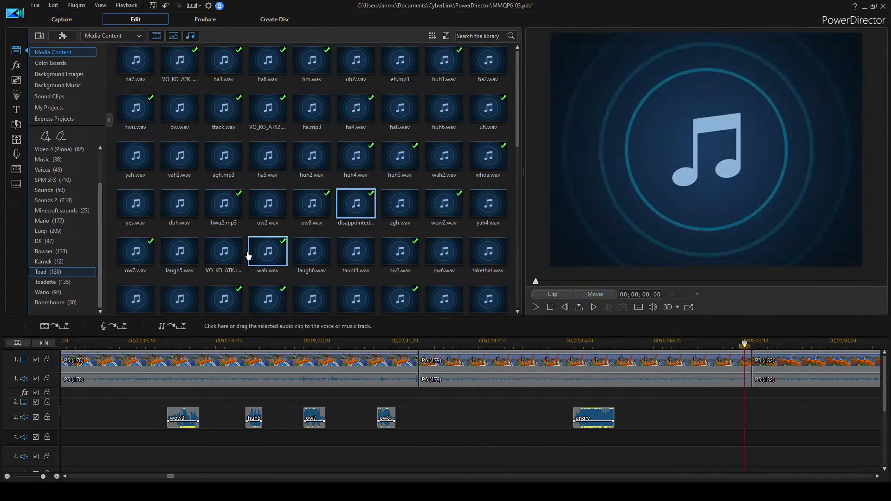
scroll(216, 253, down, 3)
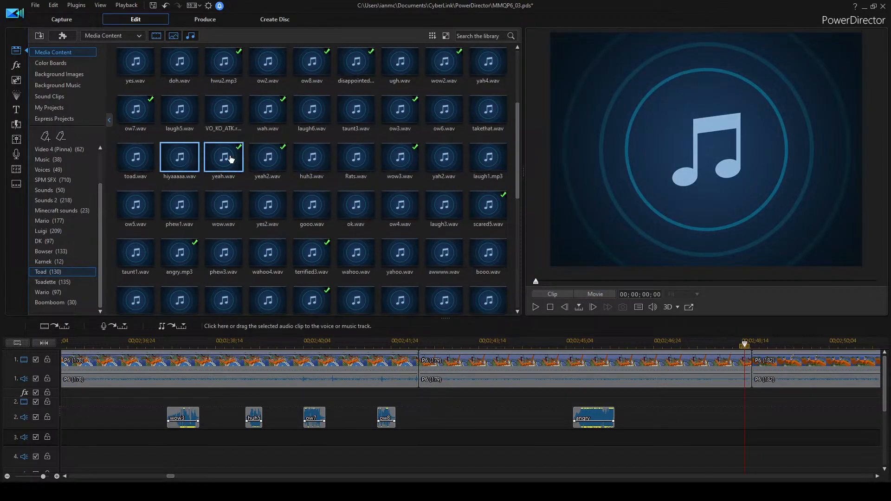
click(469, 39)
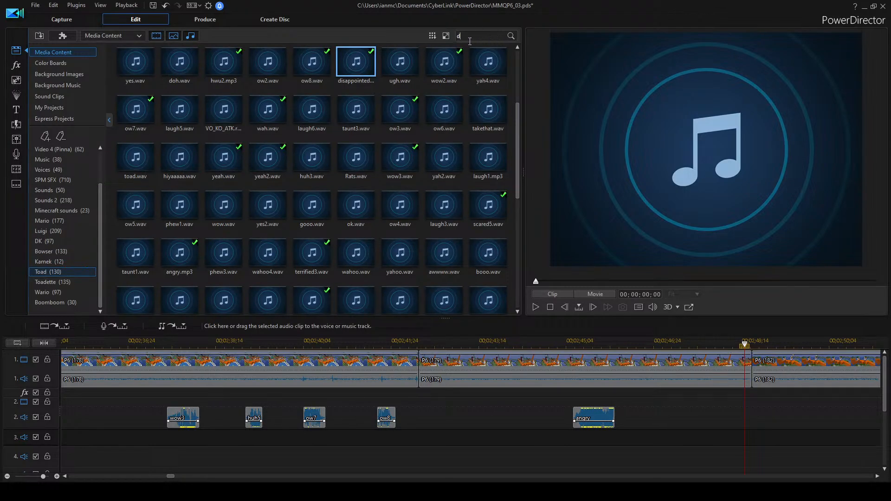
key(Return)
click(216, 63)
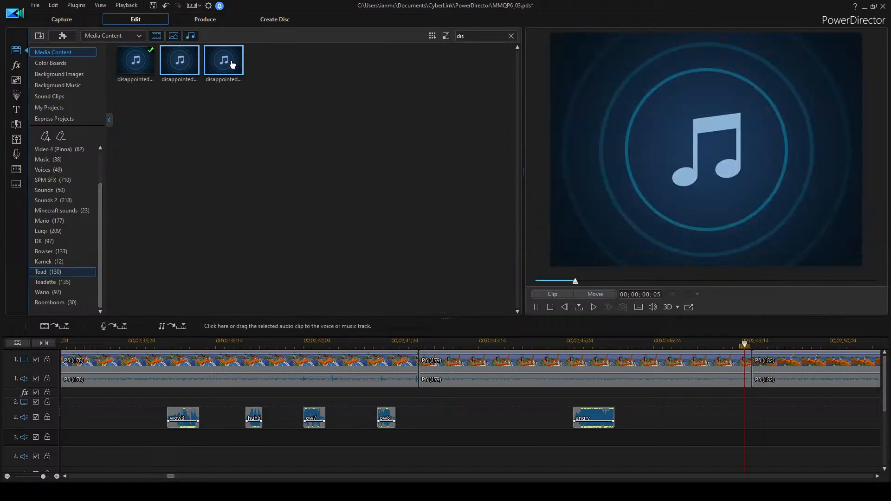
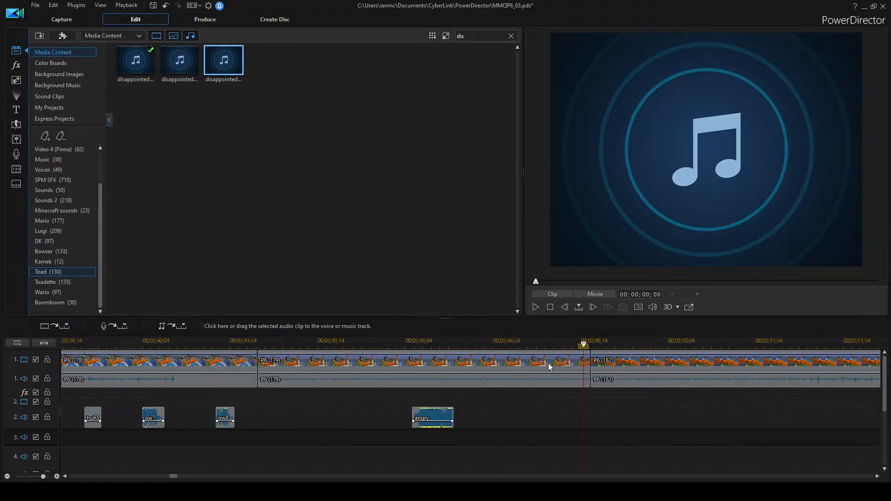
scroll(320, 437, up, 1)
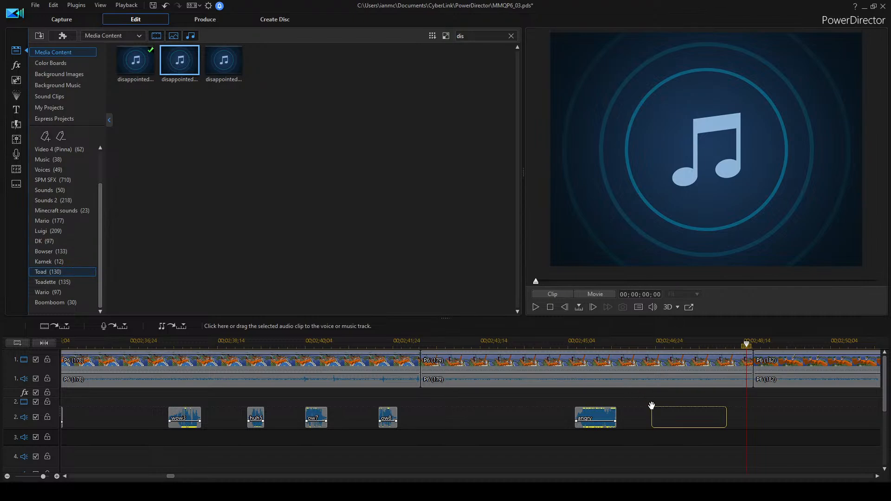
drag(652, 415, 778, 415)
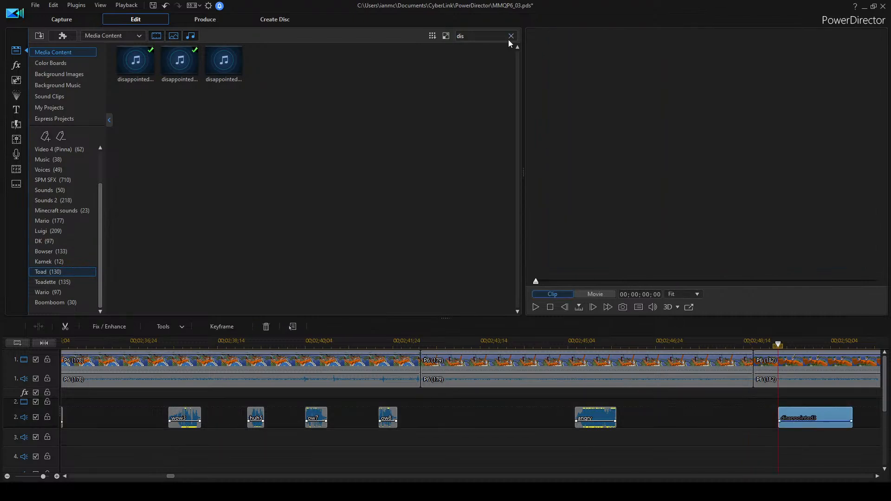
click(510, 39)
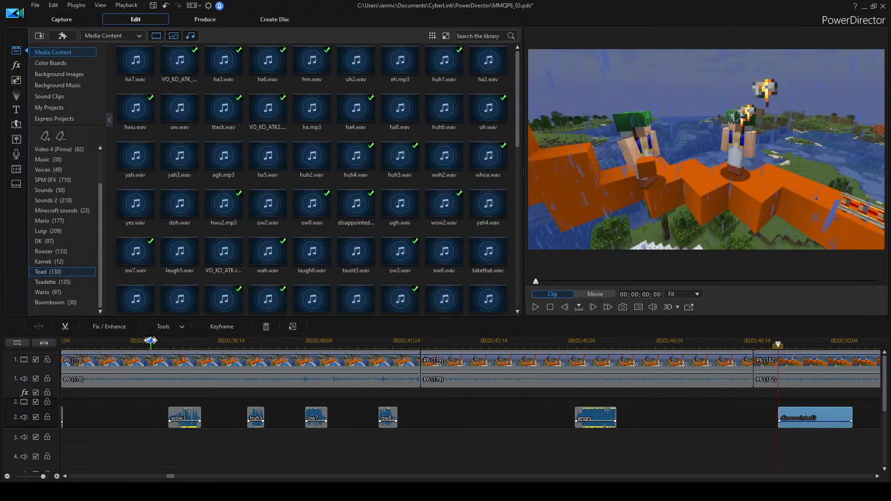
Replay the section from just before yeah2, audition DK voice clips, and place VO_DK_DSH_END on audio track 3 starting before wow3.
scroll(150, 340, up, 1)
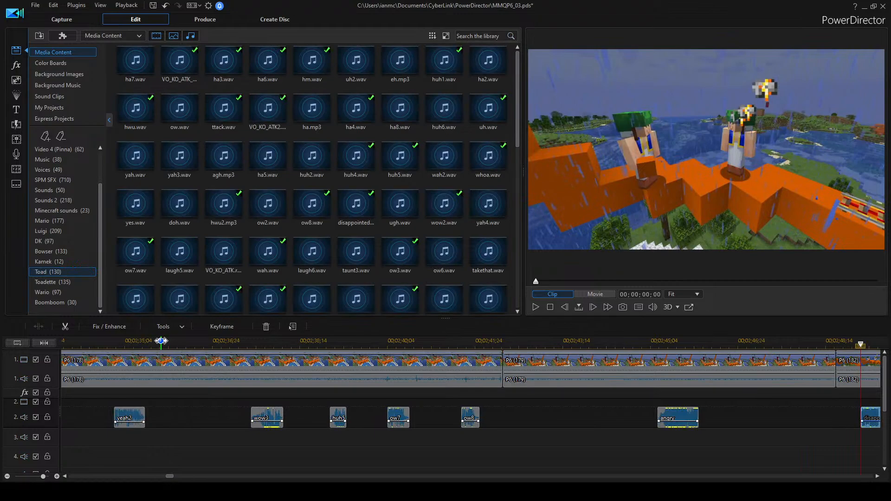
scroll(161, 340, up, 1)
click(189, 346)
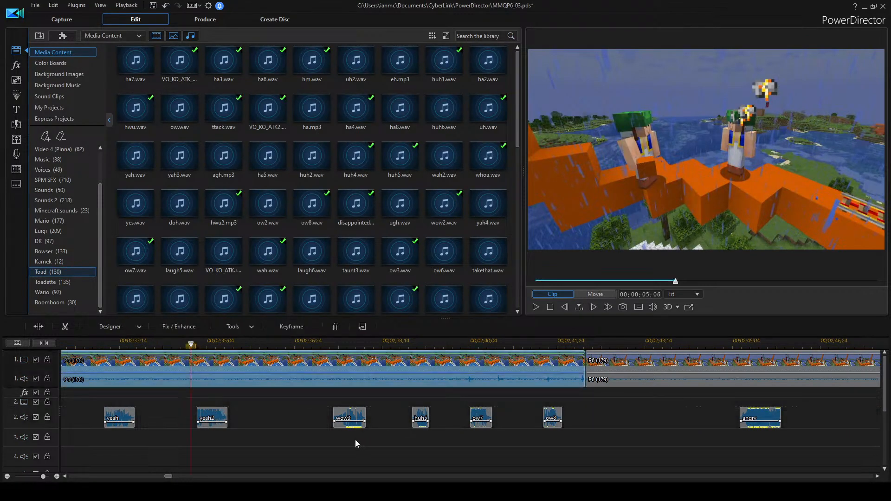
key(space)
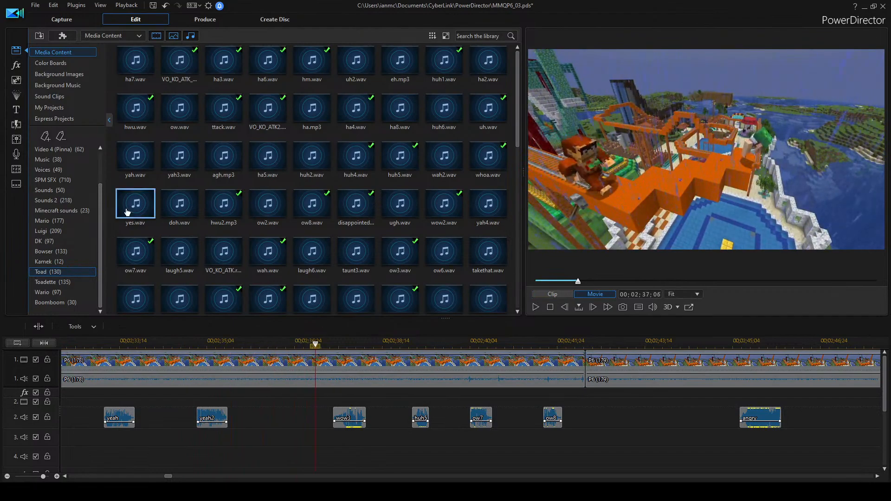
click(44, 241)
click(411, 214)
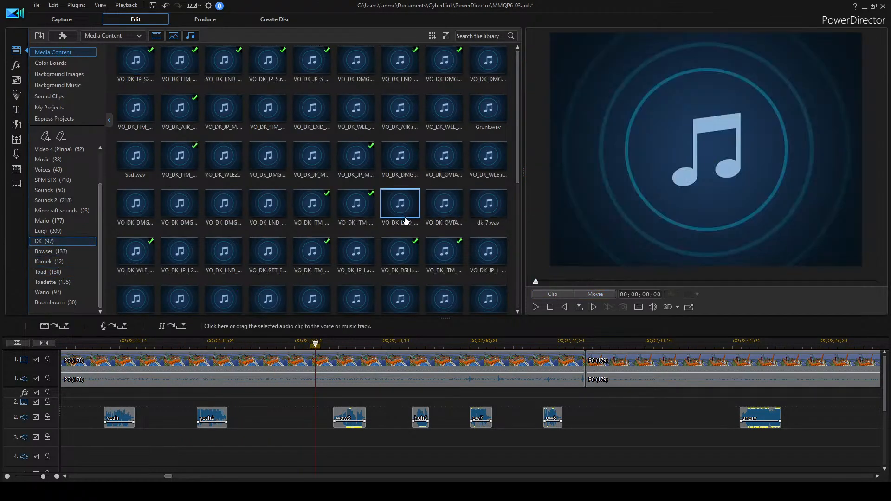
scroll(324, 232, down, 3)
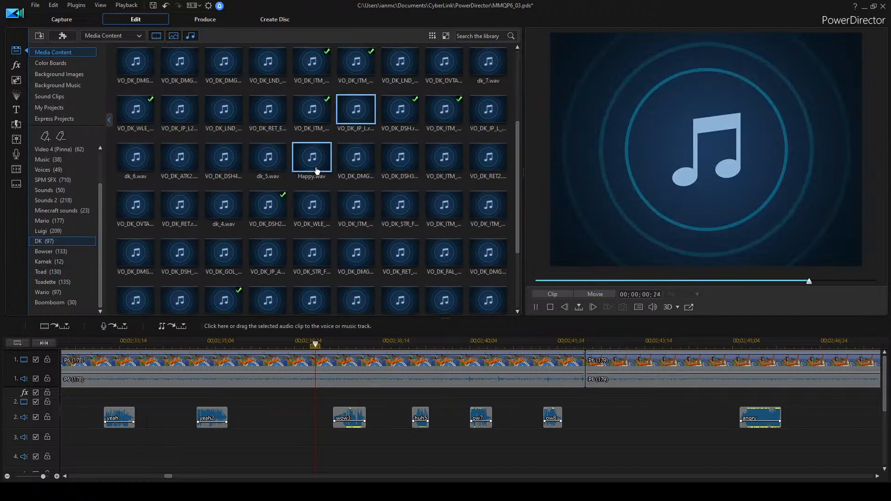
click(411, 165)
click(436, 164)
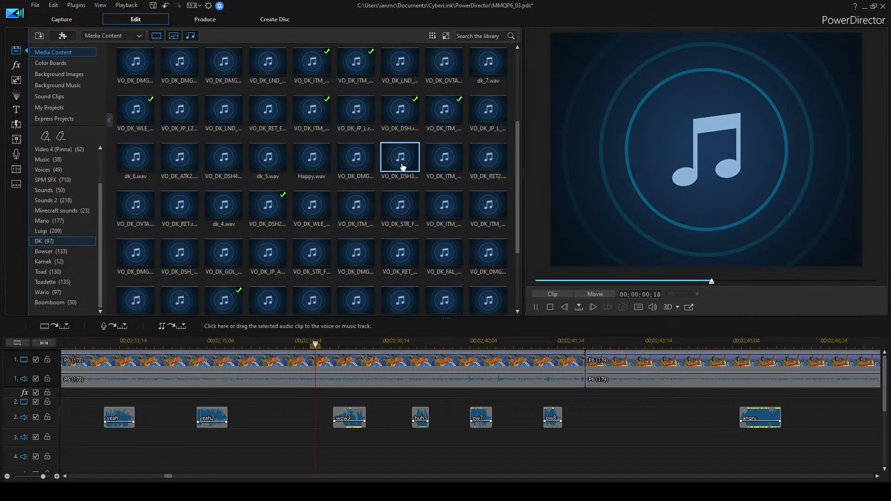
click(406, 222)
click(358, 222)
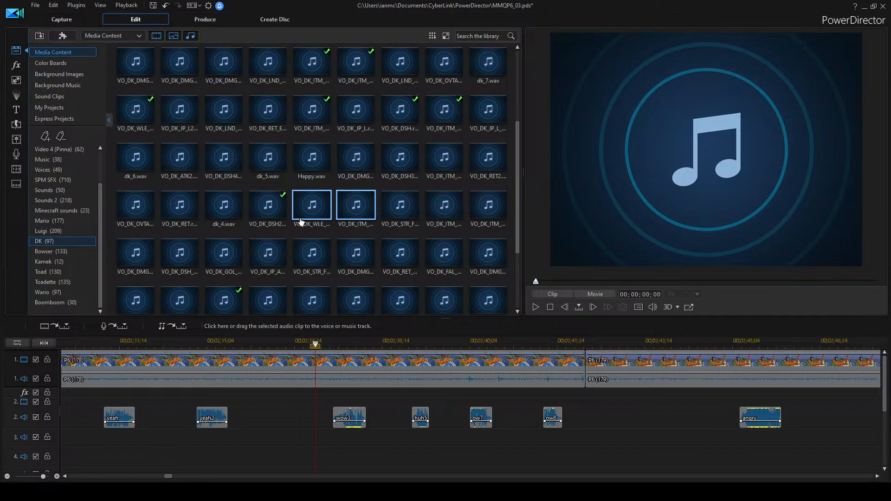
click(183, 259)
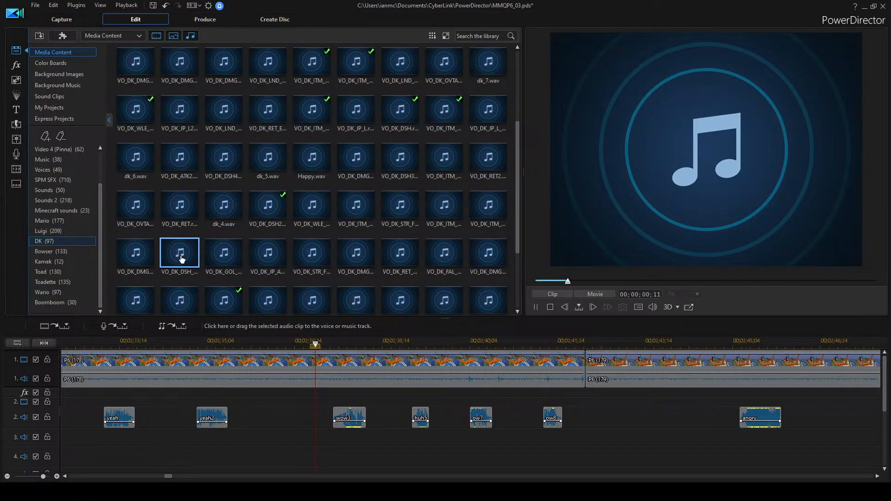
drag(195, 263, 281, 441)
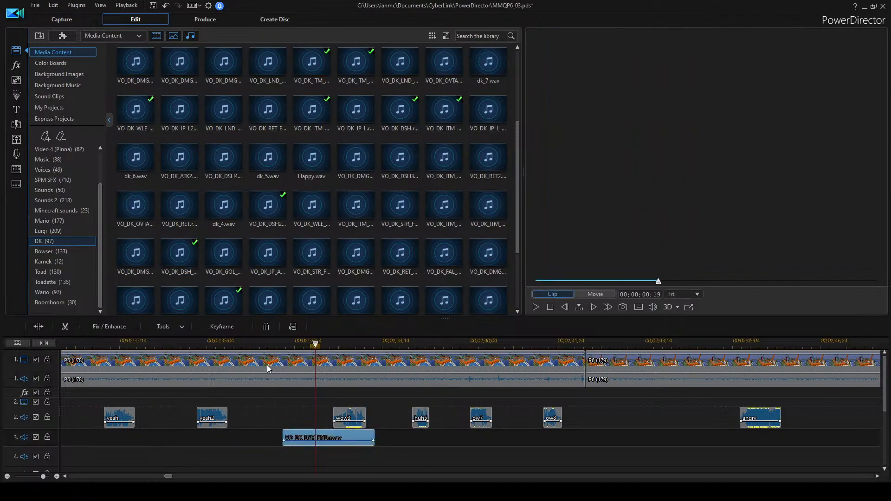
Check the VO_DK_DSH_END clip against the footage, shift it slightly earlier on audio track 3, and replay the section.
click(272, 353)
key(space)
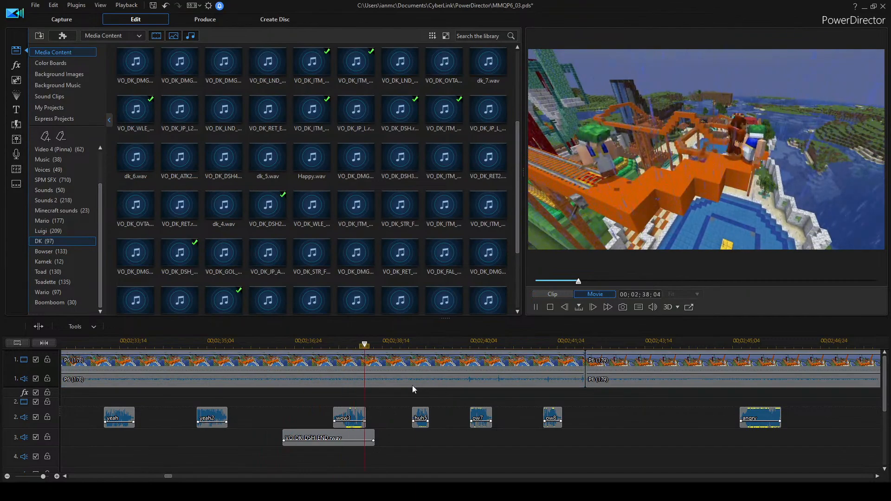
key(space)
click(254, 346)
drag(297, 440, 291, 438)
click(267, 346)
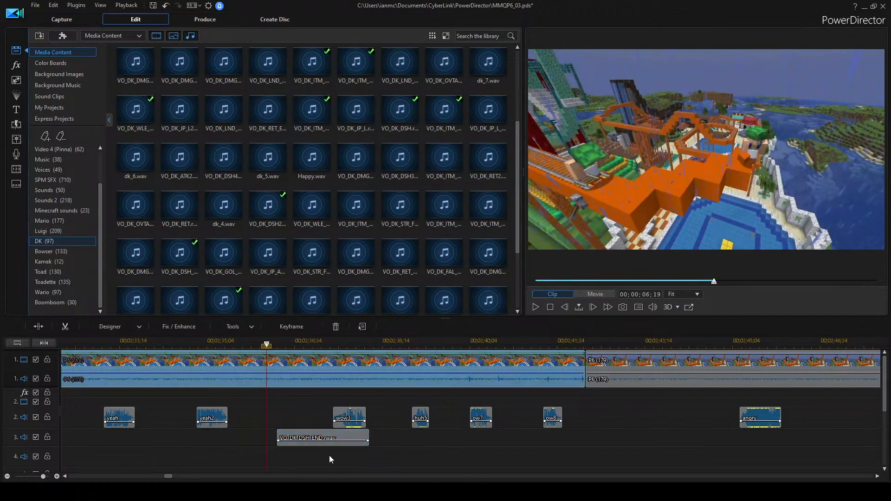
click(428, 448)
key(space)
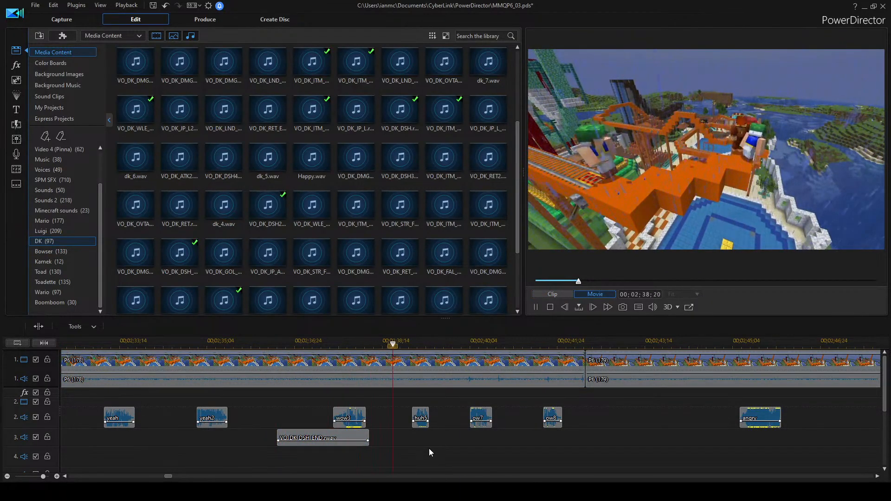
key(space)
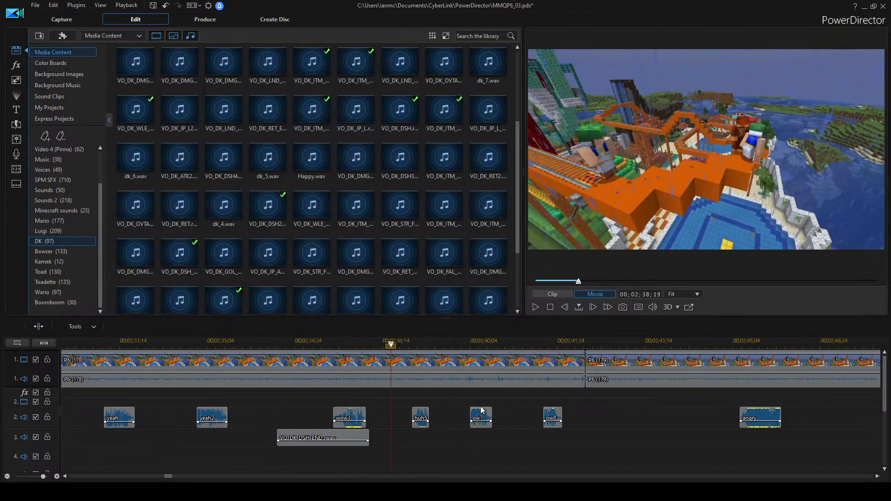
Shift the huh5 clip on audio track 2 slightly earlier and replay the surrounding footage to check its timing.
key(space)
key(space)
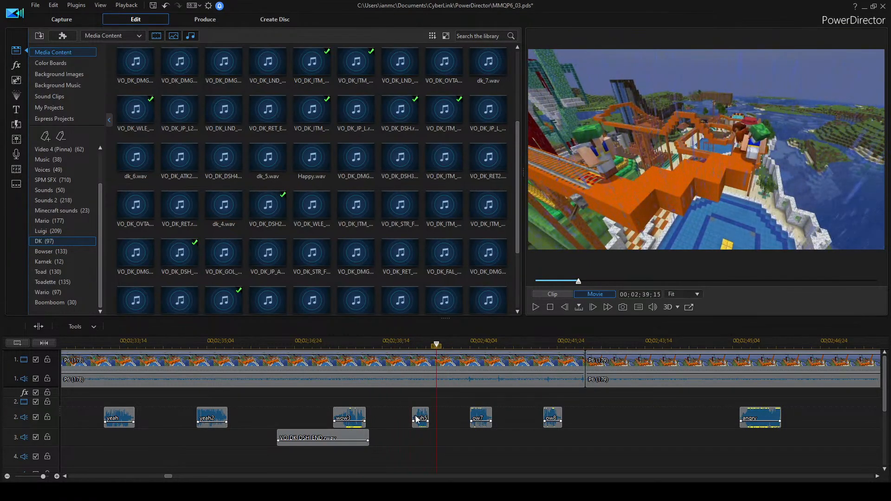
drag(421, 417, 414, 418)
click(385, 345)
click(451, 408)
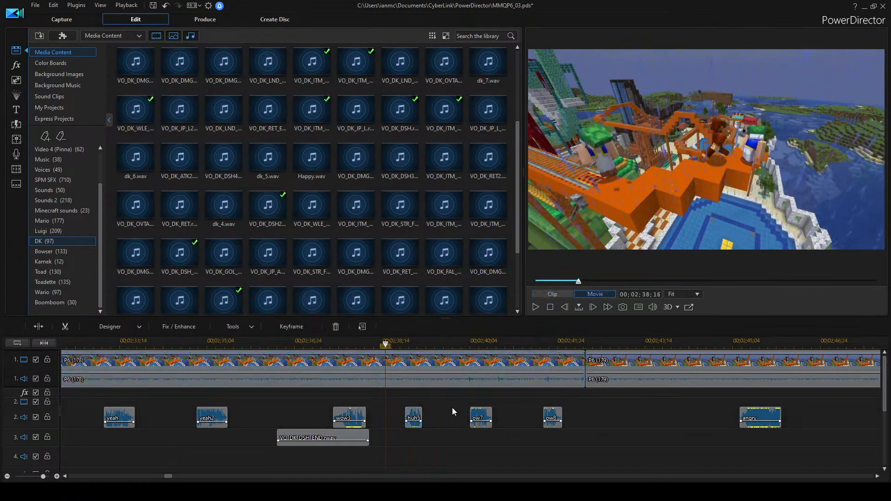
key(space)
key(space)
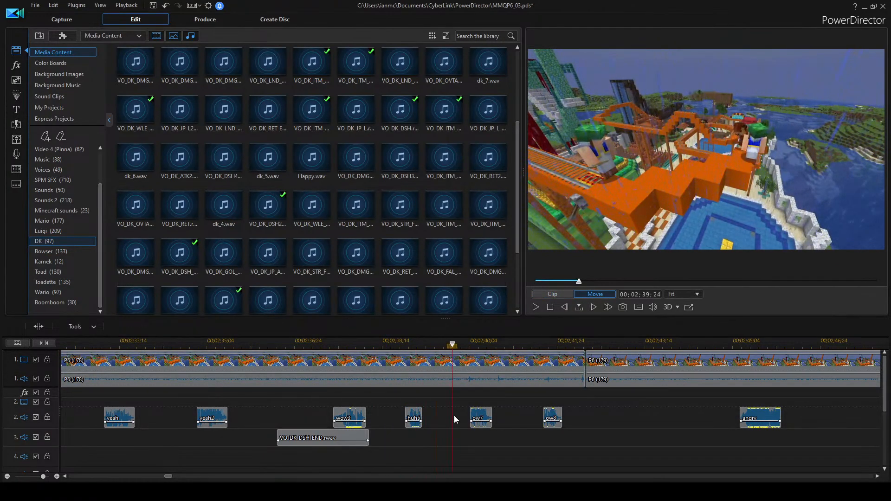
key(space)
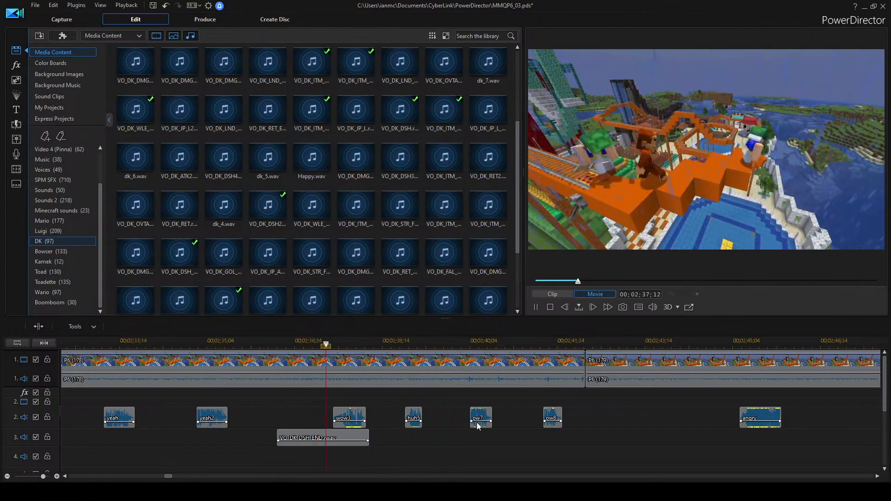
key(space)
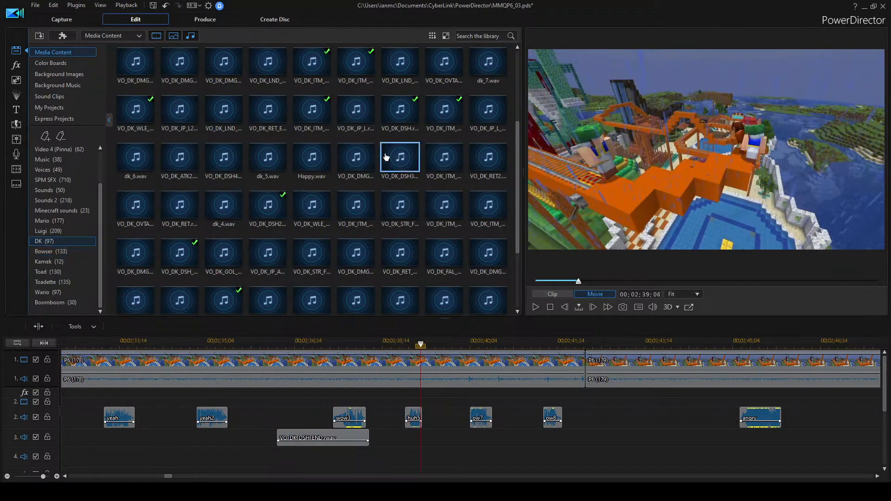
Audition more DK voice clips and place the VO_DK_ATK clip on audio track 3, starting just before huh5.
click(399, 62)
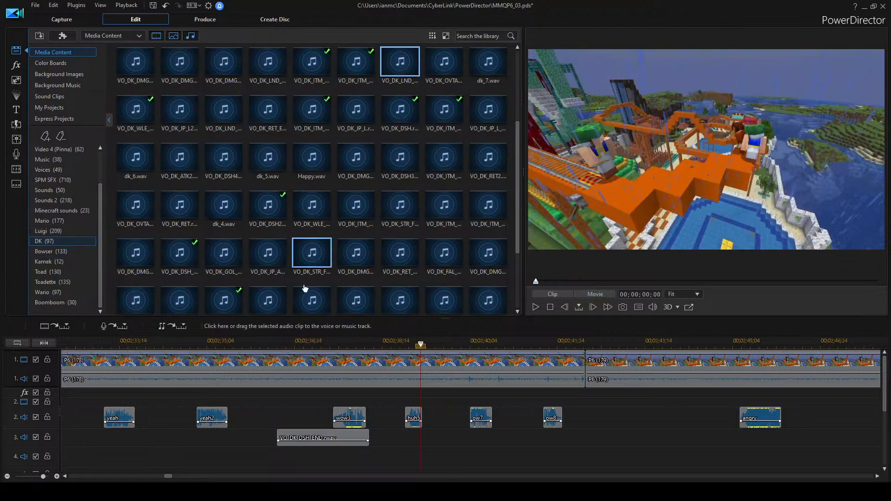
scroll(278, 253, up, 3)
click(417, 102)
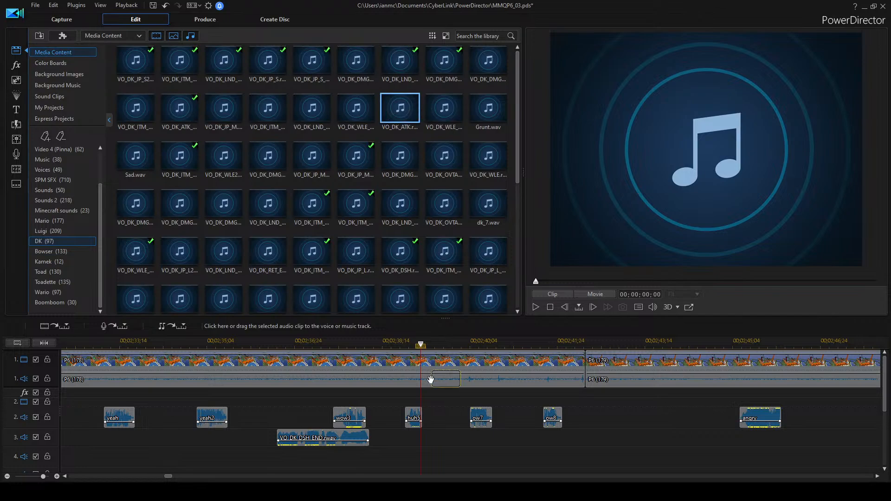
drag(389, 441, 390, 441)
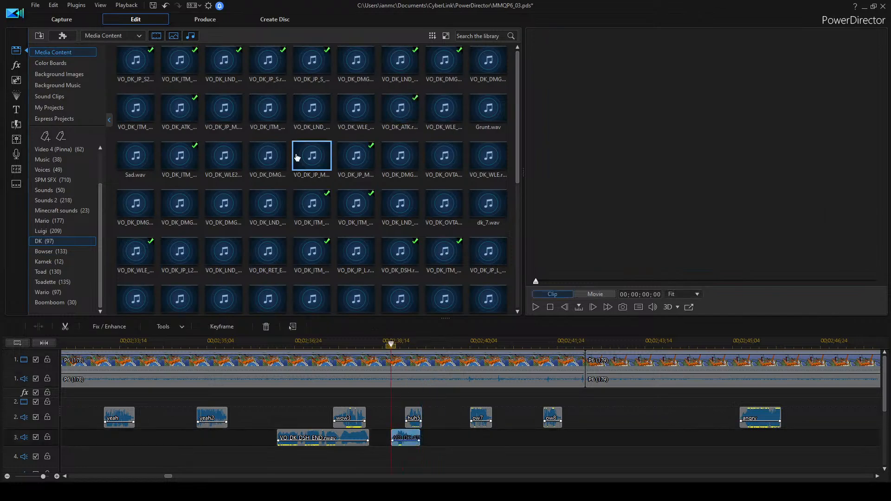
Audition the landing and jump voice clips in the DK library and replay the section around the new VO_DK_ATK clip.
click(311, 76)
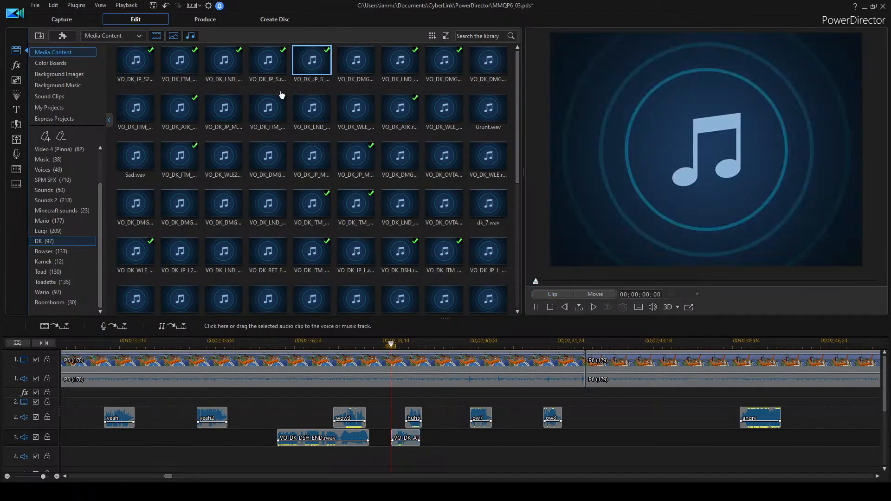
click(225, 65)
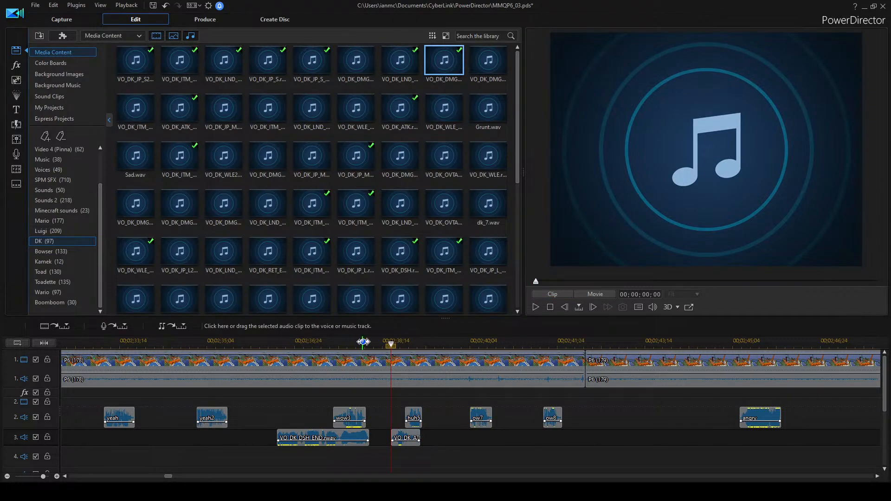
click(385, 344)
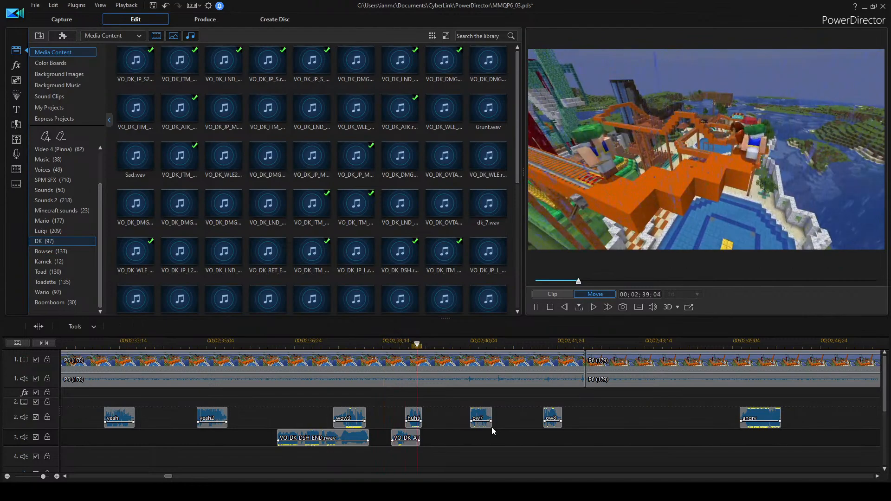
key(space)
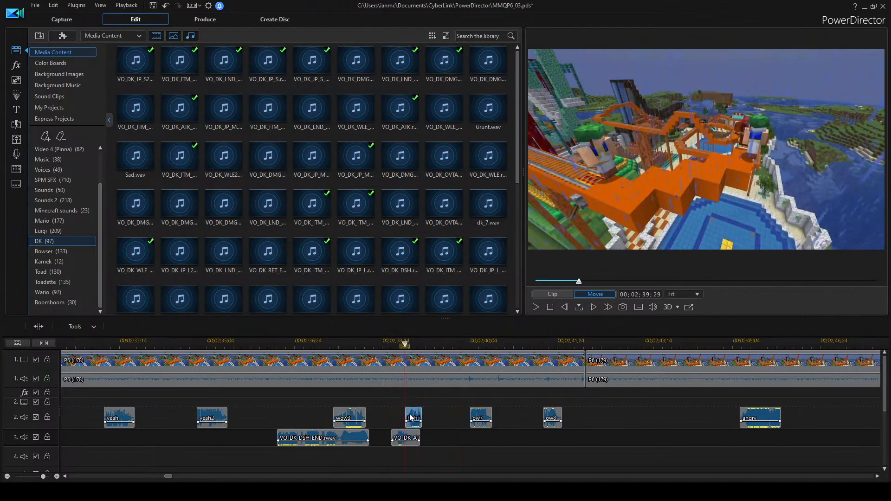
Shift the huh5 clip on audio track 2 slightly later and replay the section to check its timing.
click(410, 417)
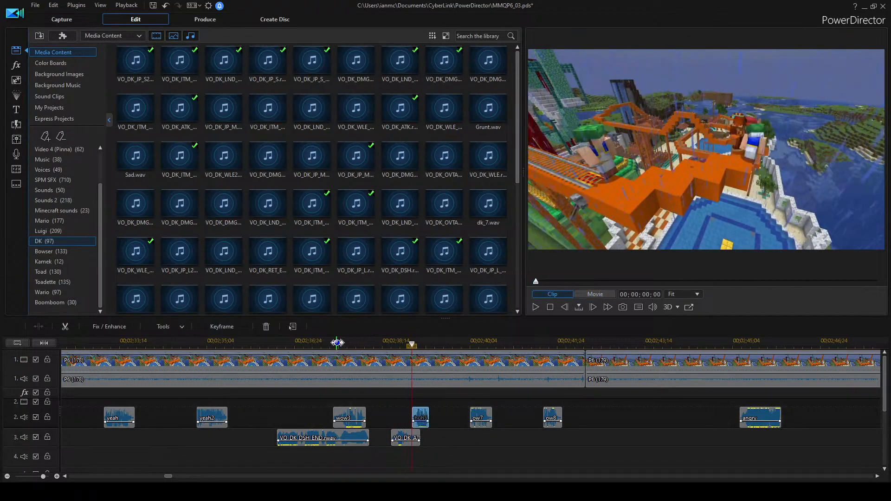
click(337, 342)
click(511, 445)
key(space)
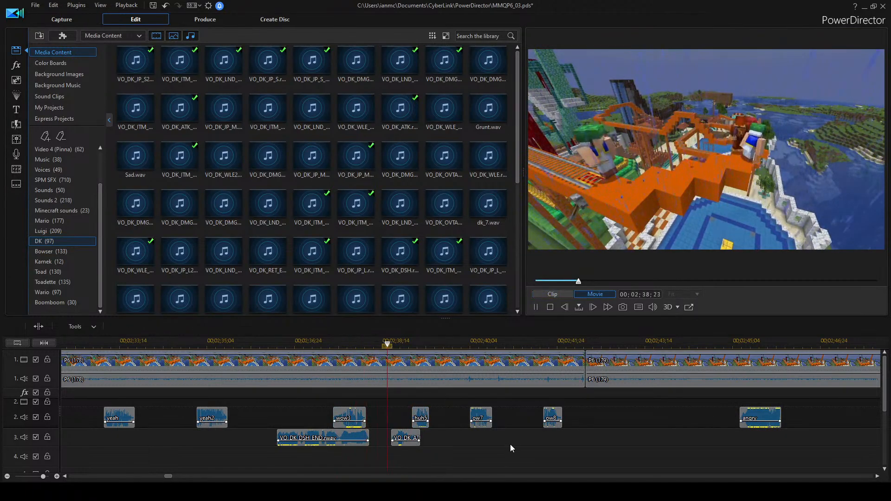
key(space)
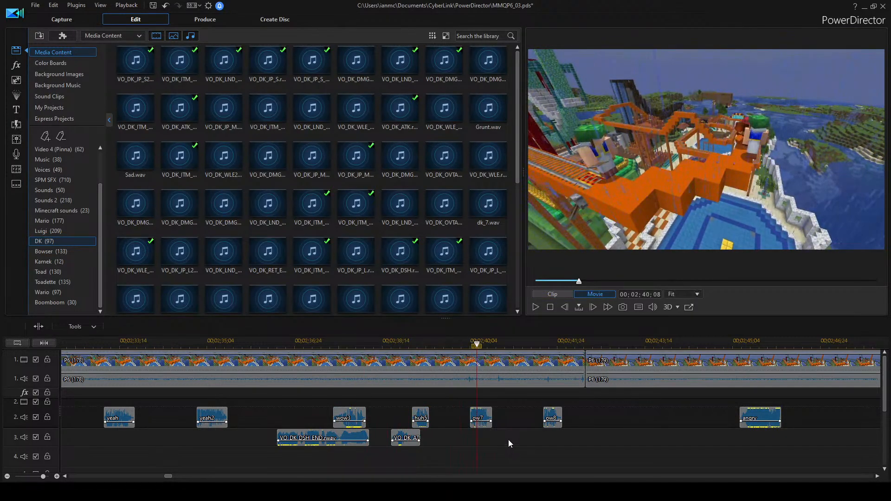
Move the ow7 clip on audio track 2 later, closer to ow8, and replay from just before the VO_DK_ATK clip.
drag(473, 421, 523, 419)
click(387, 343)
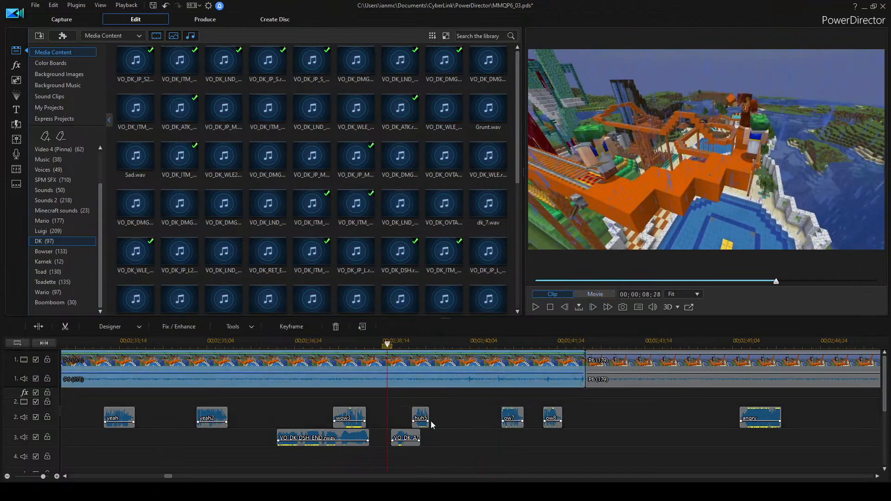
click(477, 436)
key(space)
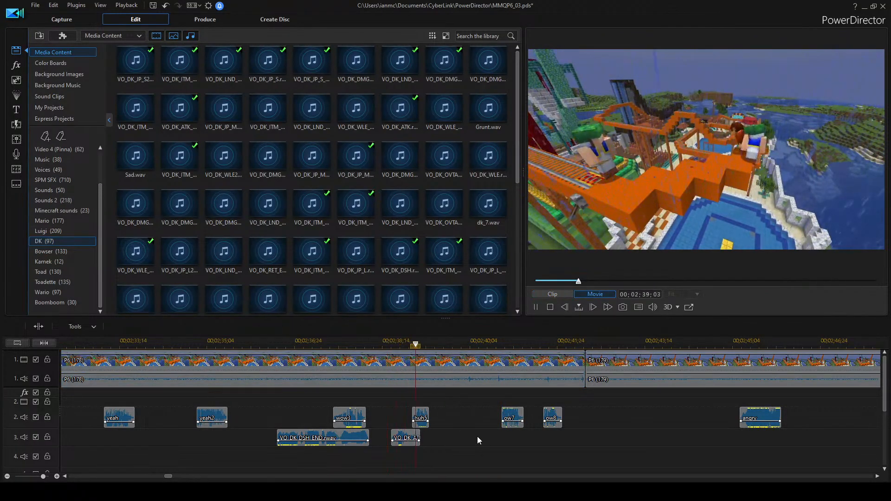
key(space)
Shift huh5 later so it starts where the VO_DK_ATK clip ends, and replay the section.
drag(421, 413, 430, 414)
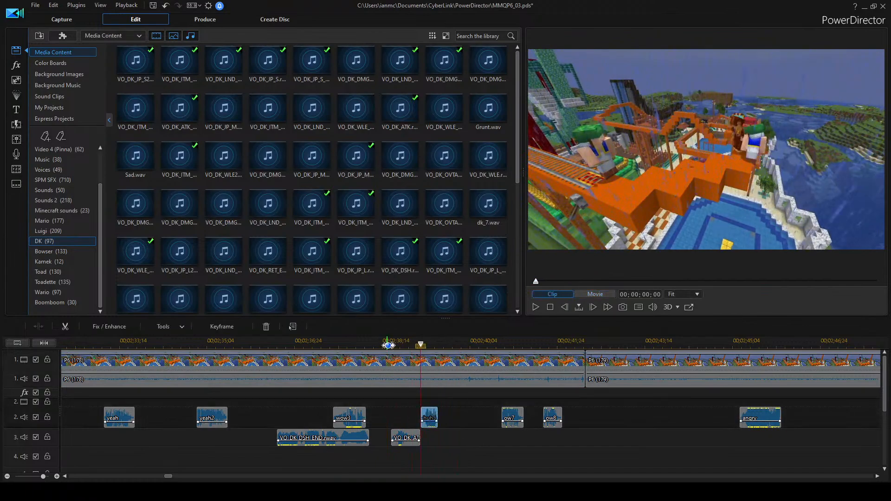
click(387, 343)
click(491, 432)
key(space)
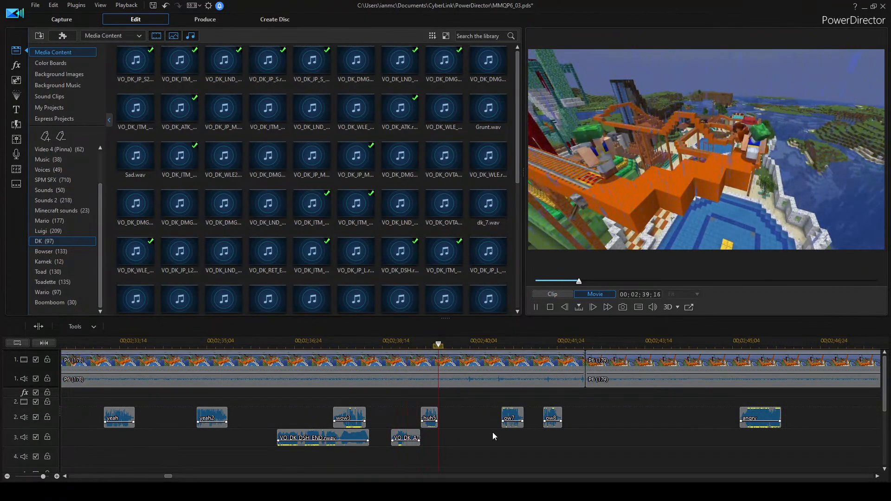
Shift both huh5 and the VO_DK_ATK clip slightly later and replay the footage up to ow7.
drag(435, 415, 445, 413)
drag(408, 435, 413, 435)
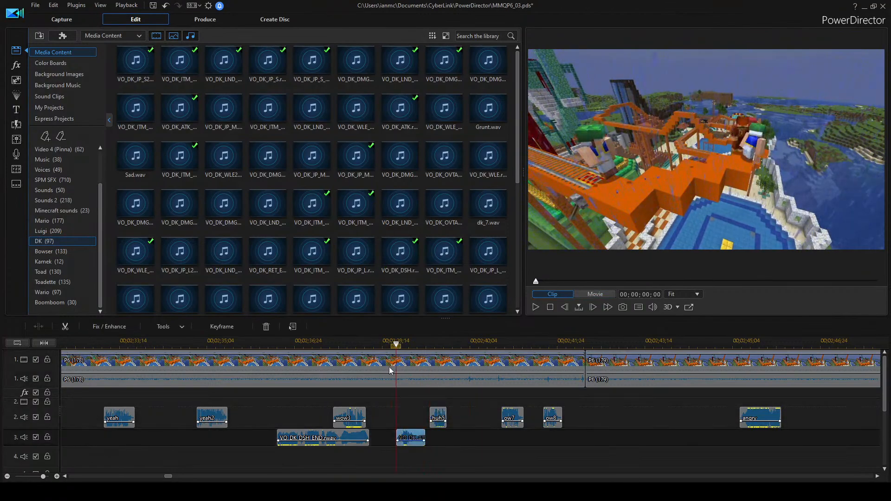
click(500, 461)
key(space)
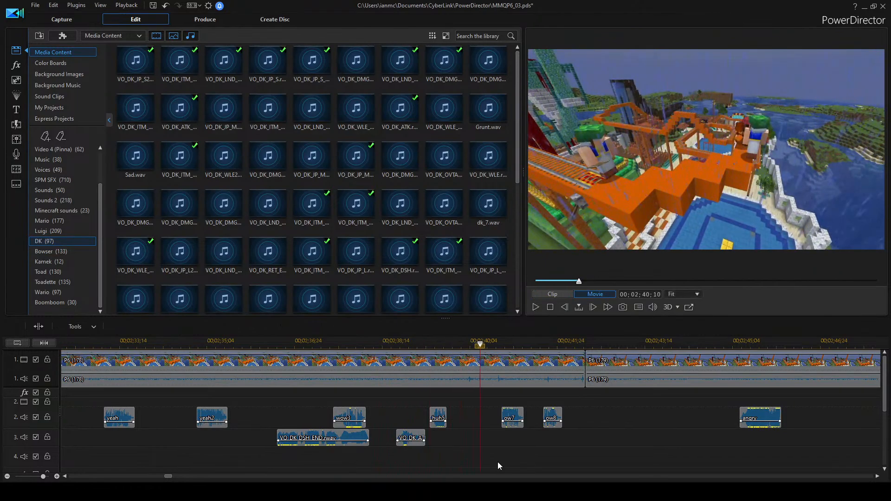
key(space)
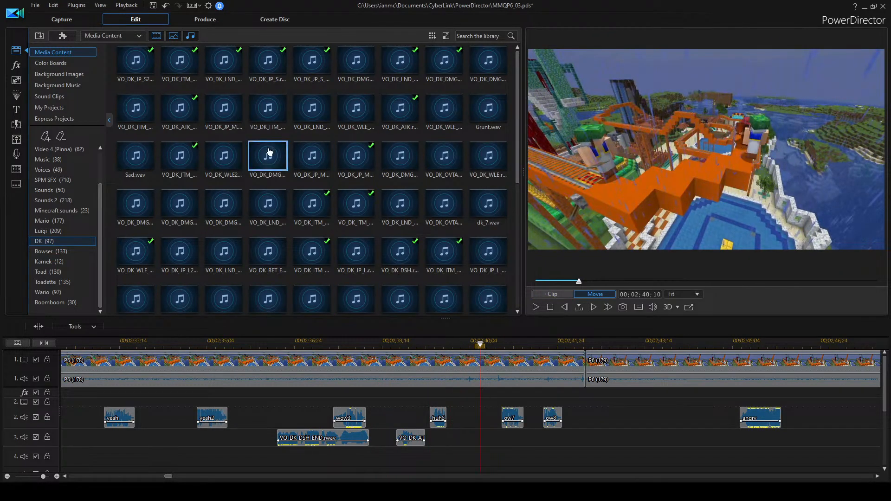
Audition several damage, landing, dash and item voice clips in the DK library for the gap after huh5.
click(320, 168)
key(space)
click(253, 210)
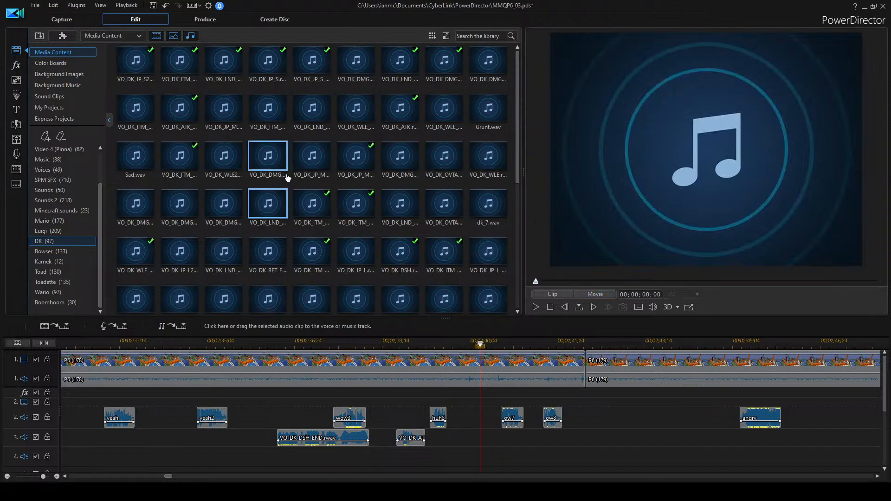
key(space)
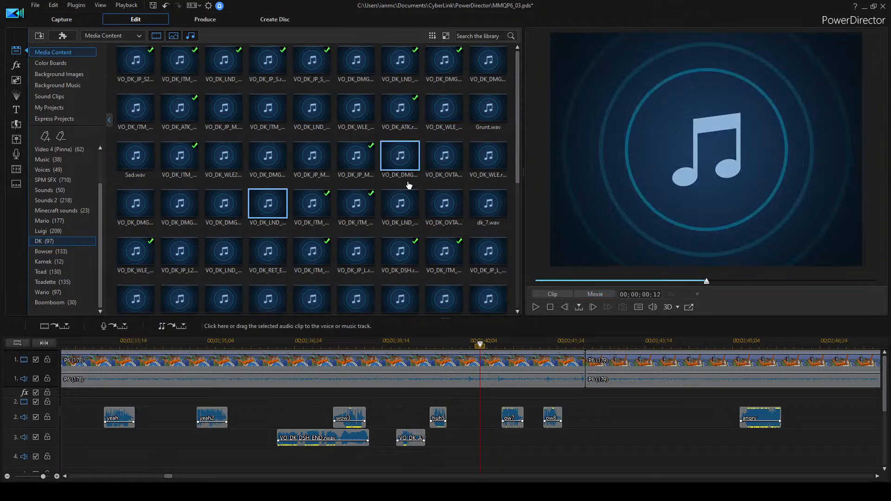
scroll(409, 185, down, 3)
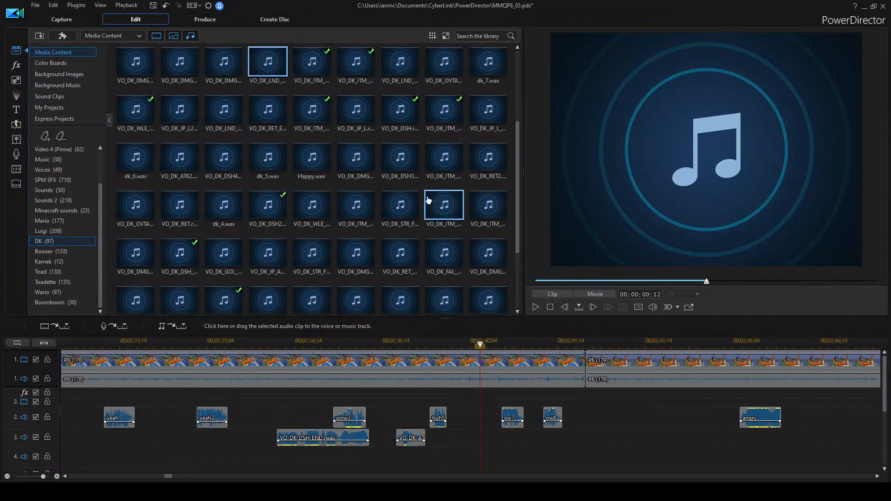
click(412, 157)
key(space)
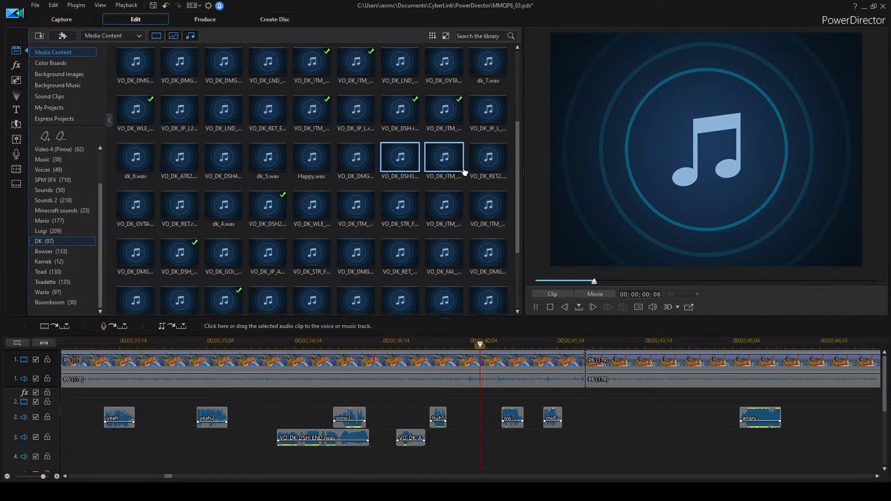
click(446, 163)
key(space)
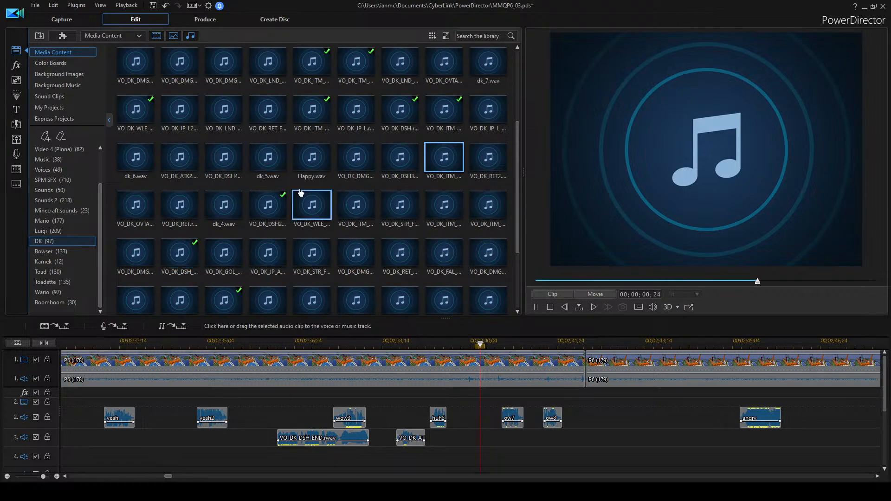
click(356, 218)
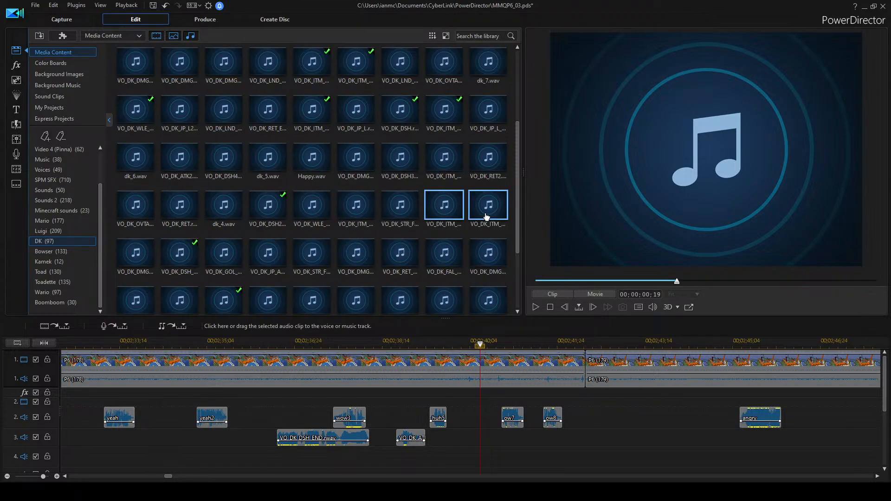
Replay the footage from huh5 and move the ow8 clip later into the P6 (179) shot, ahead of the angry clip.
click(425, 343)
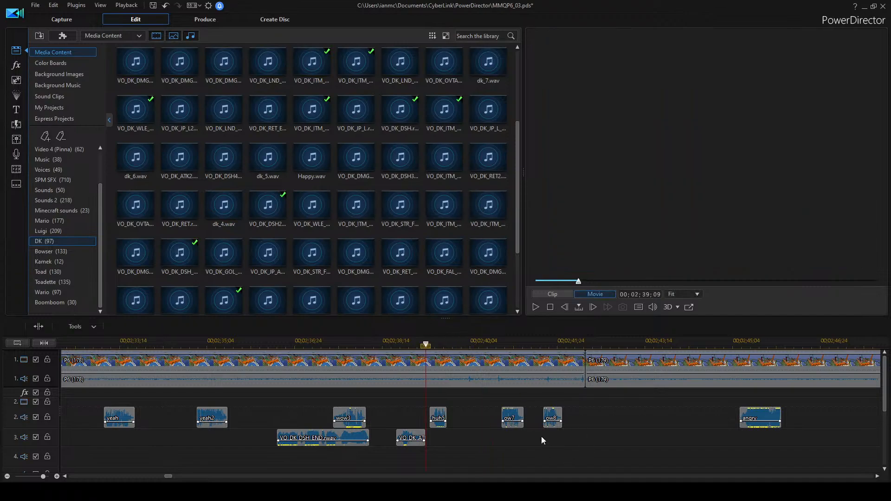
key(space)
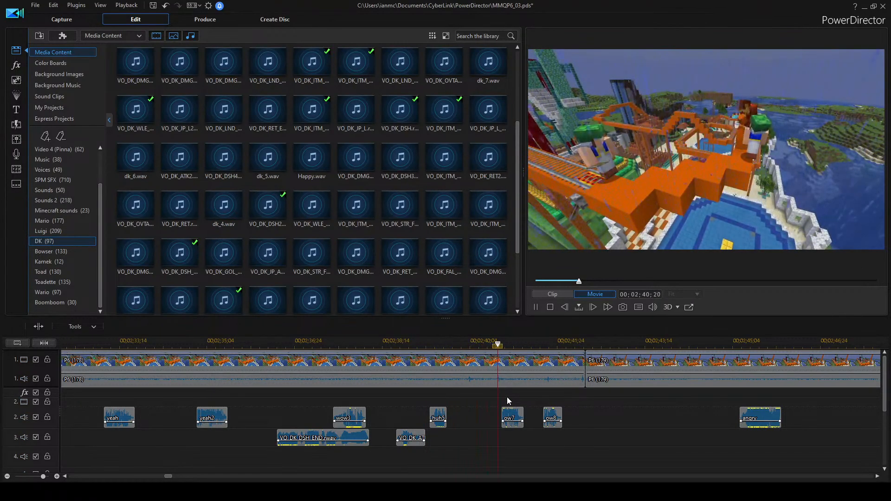
key(space)
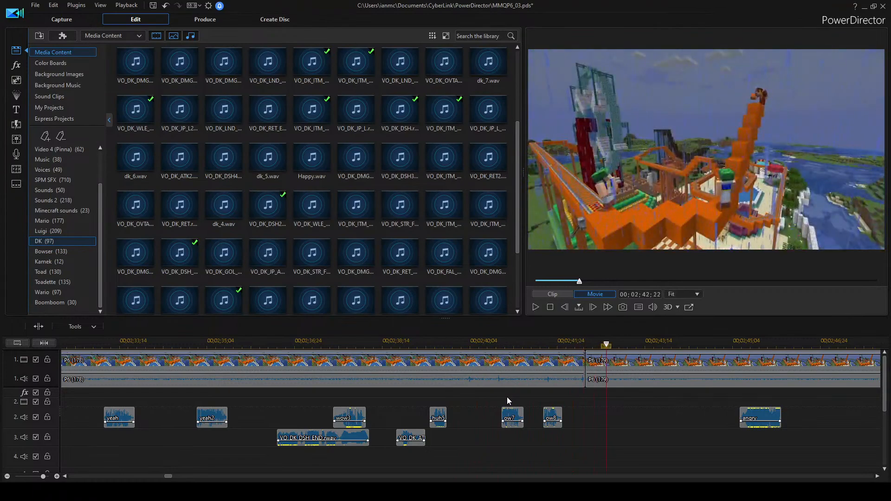
drag(552, 418, 663, 420)
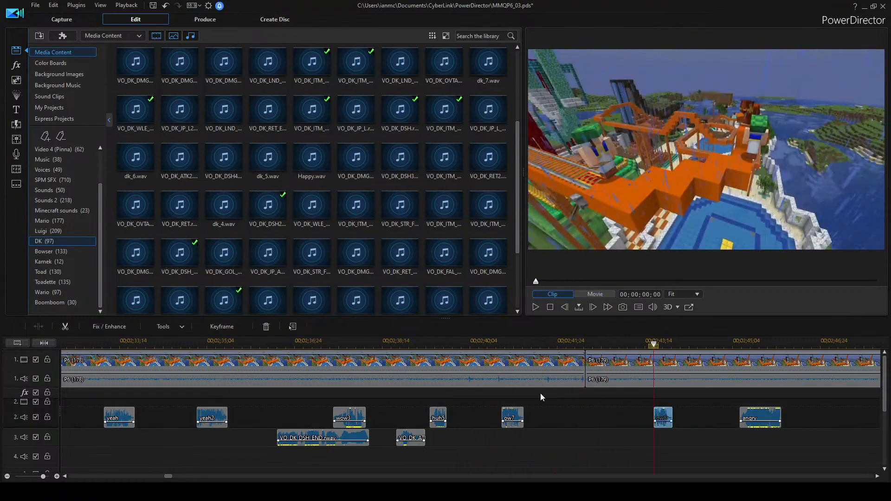
Replay the section from huh5 and shift the ow7 clip on audio track 2 slightly later.
click(432, 346)
key(space)
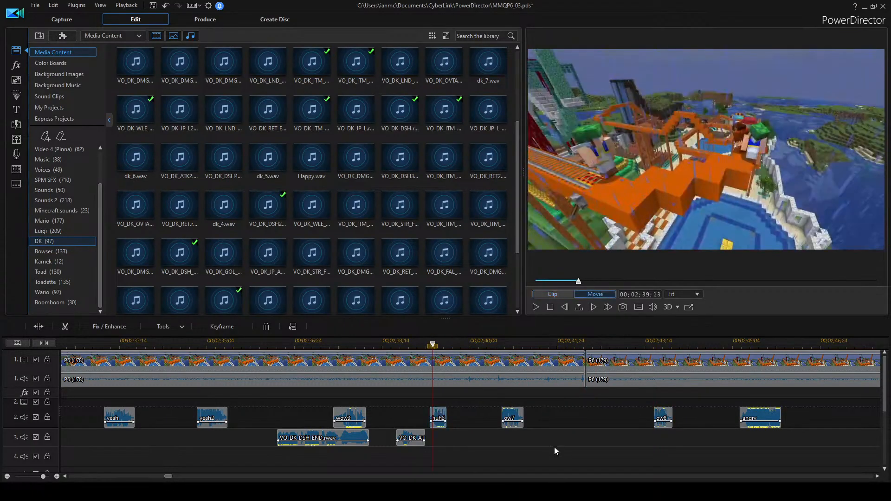
key(space)
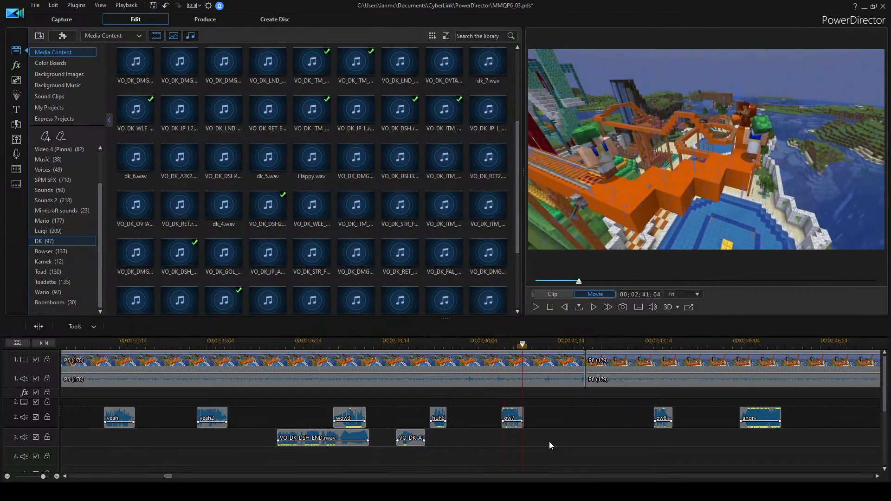
drag(517, 418, 534, 420)
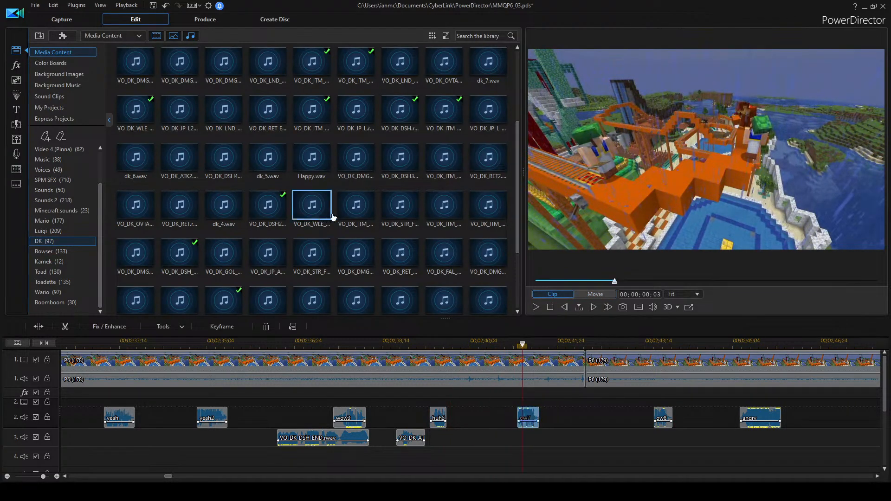
Audition more DK voice clips, place a VO_DK_ITM clip on audio track 3 ending where ow7 starts, and replay it.
click(268, 250)
scroll(426, 240, down, 3)
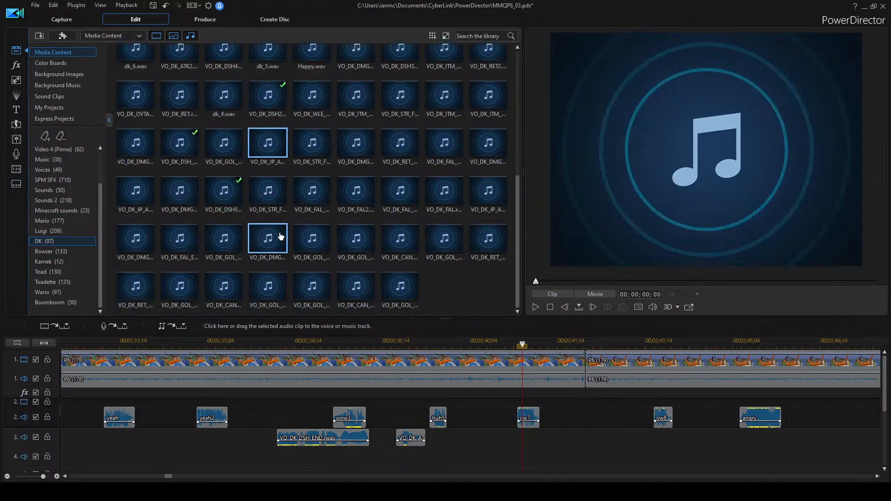
click(181, 101)
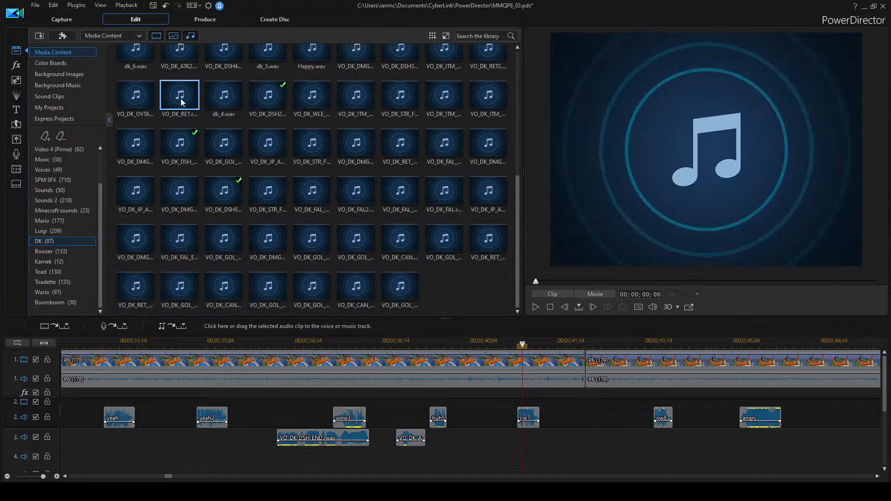
click(390, 104)
click(453, 65)
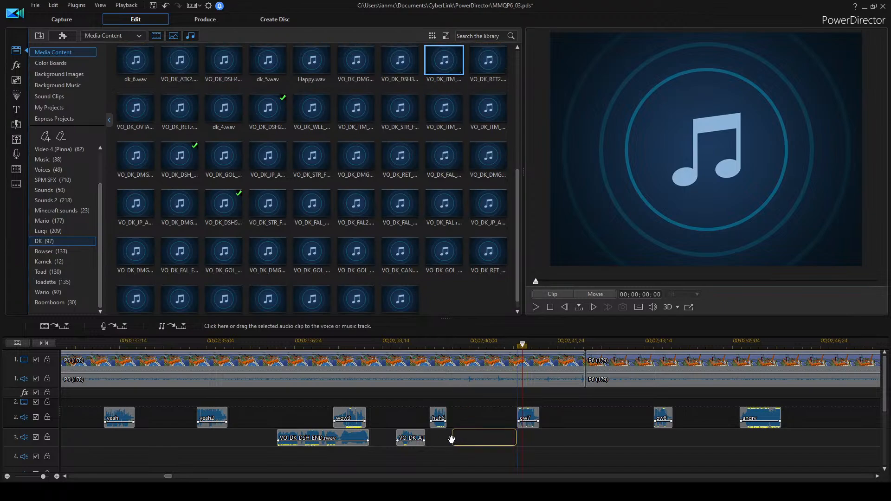
drag(451, 439, 452, 439)
key(space)
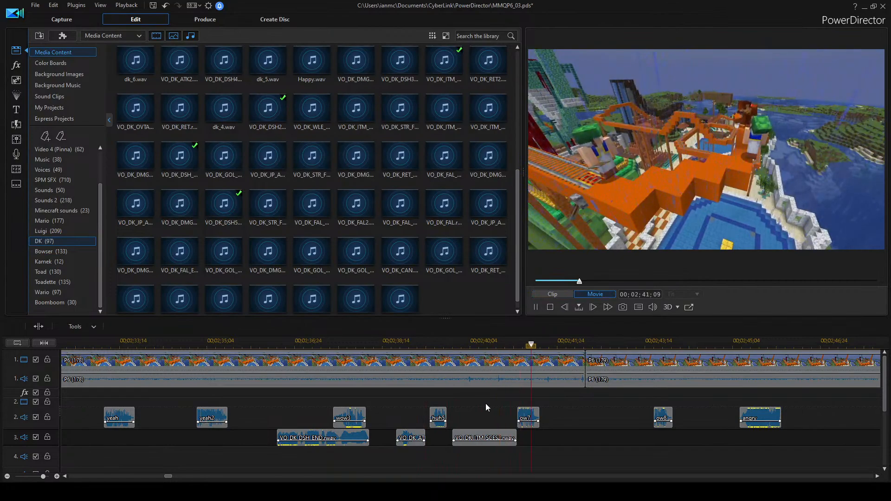
Shift ow7 slightly later, leaving a small gap after the VO_DK_ITM clip, and play on to ow8.
drag(528, 415, 537, 415)
key(space)
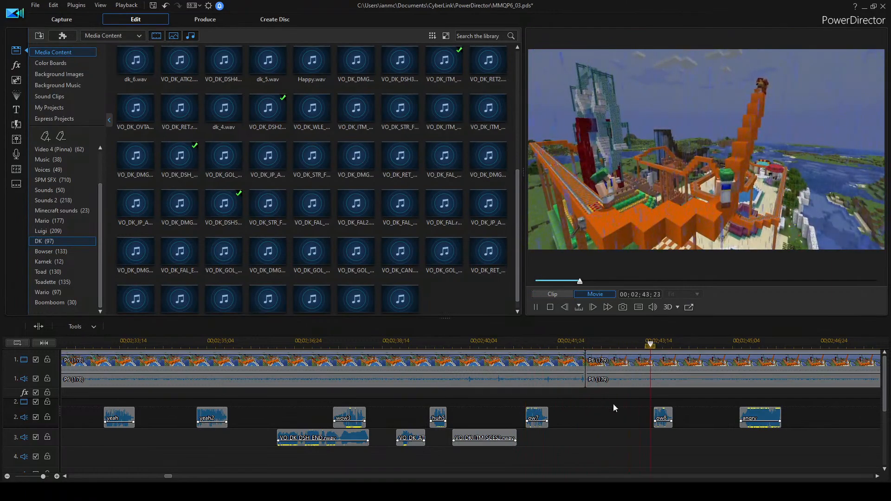
key(space)
Shift the angry clip on audio track 2 slightly earlier and replay the P6 (179) shot to check its timing.
scroll(567, 417, down, 1)
scroll(566, 414, down, 3)
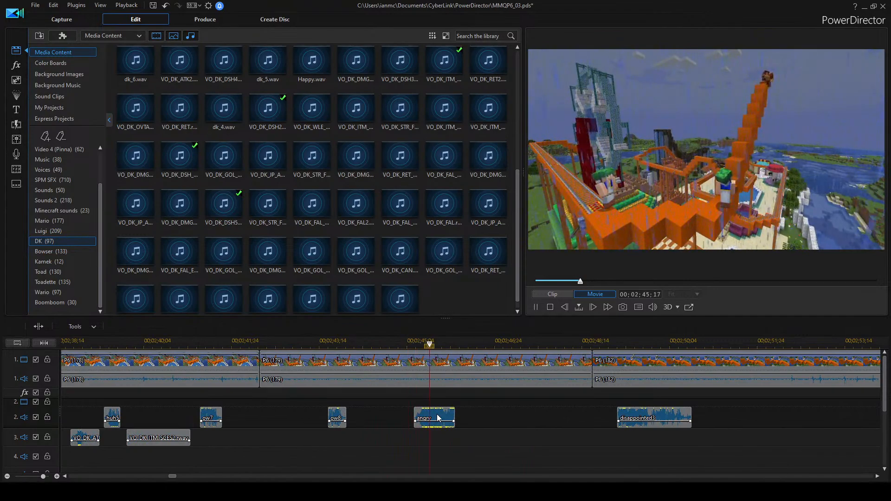
drag(434, 418, 416, 417)
key(space)
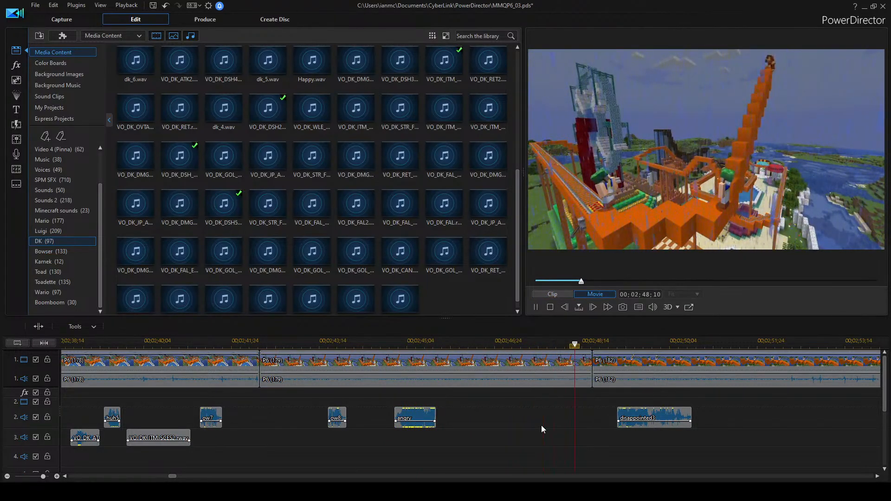
key(space)
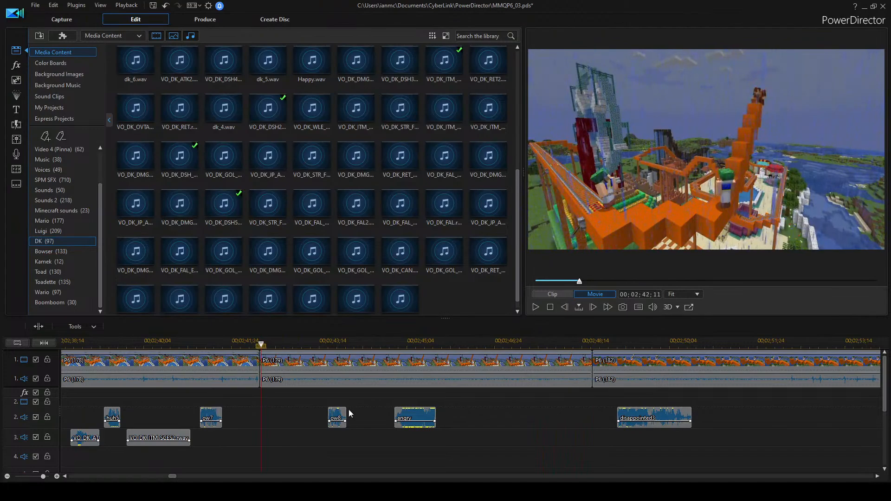
key(space)
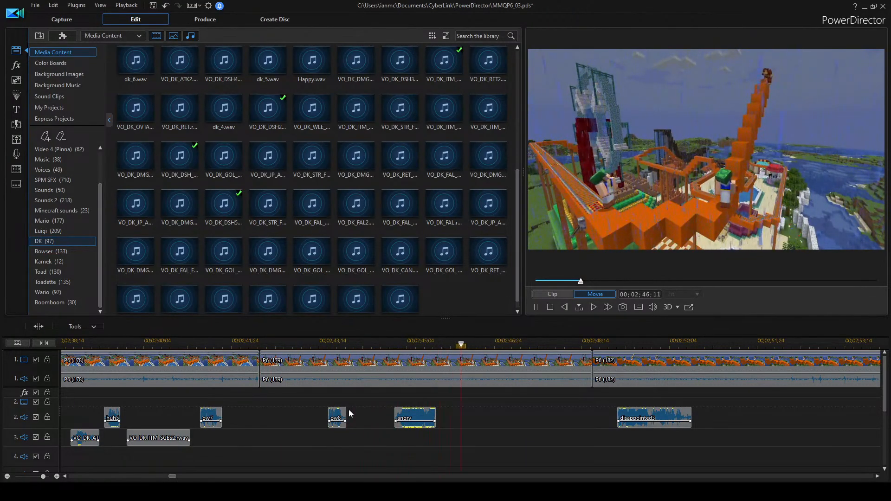
key(space)
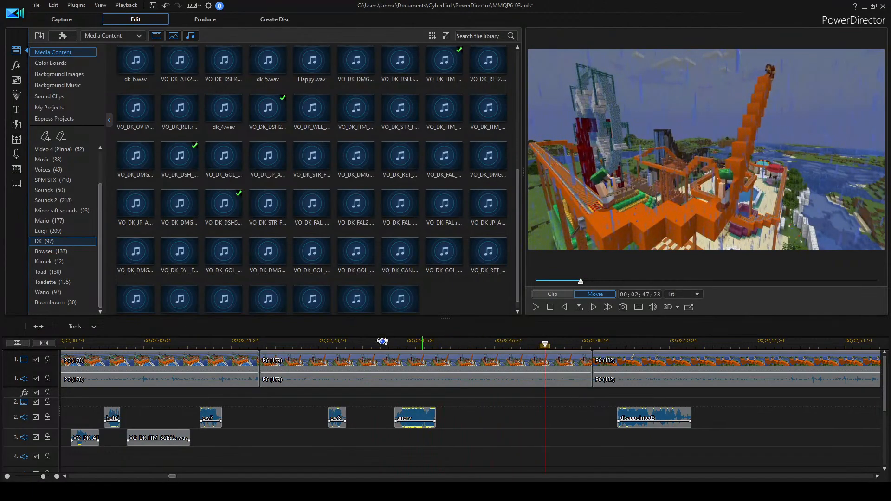
Place Toad's ugh clip on audio track 2 near the end of the P6 (179) shot and replay it.
click(52, 274)
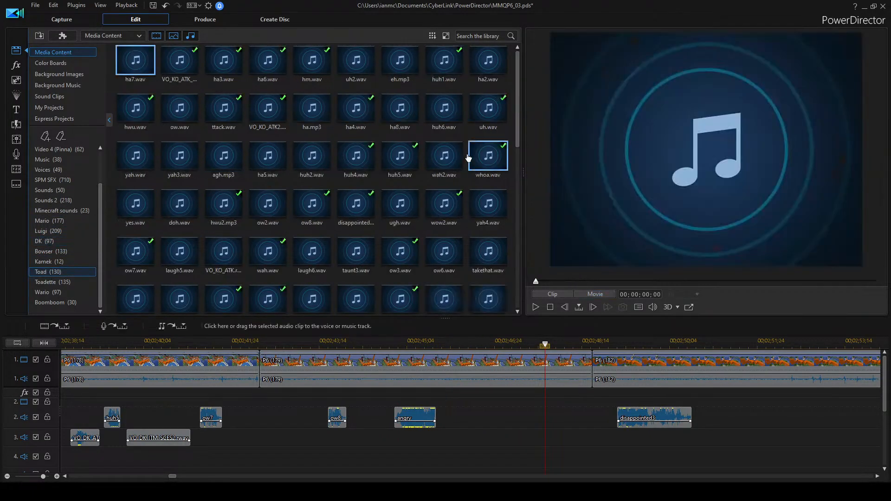
click(391, 222)
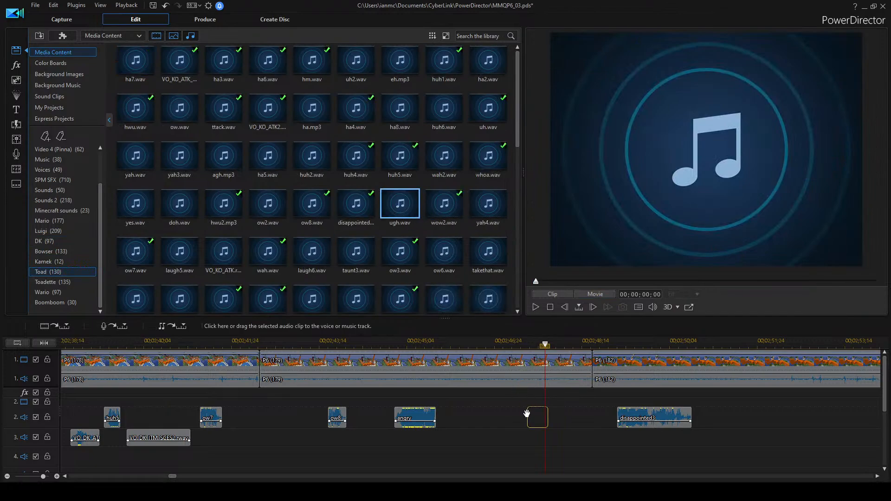
drag(526, 412, 527, 413)
click(501, 343)
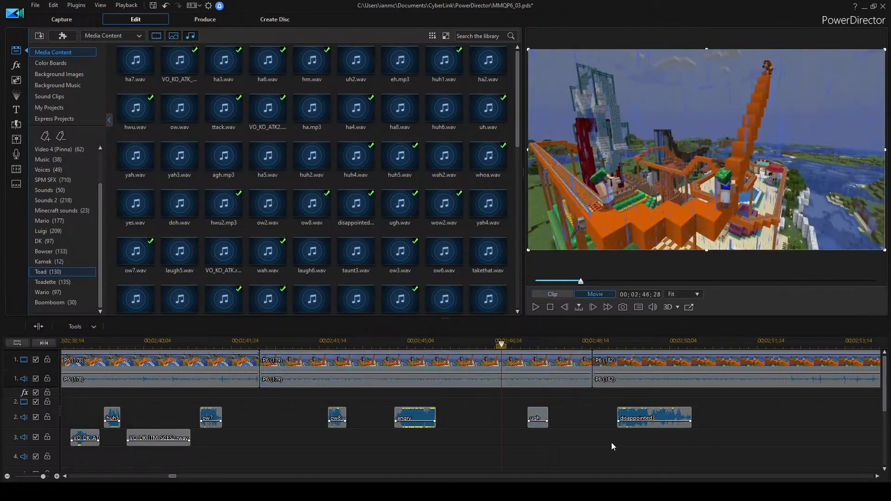
key(space)
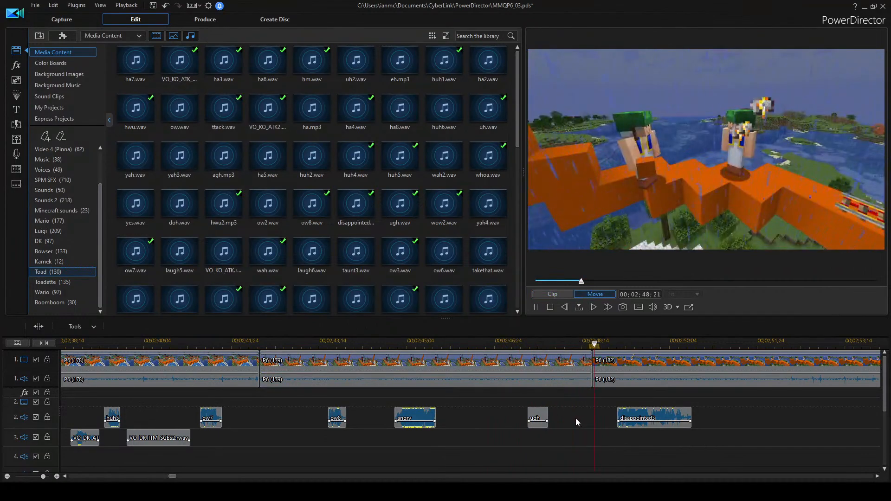
key(space)
Play through the P6 (182) shot and replay it from the disappointed3 clip to find where another voice is needed.
scroll(558, 408, down, 3)
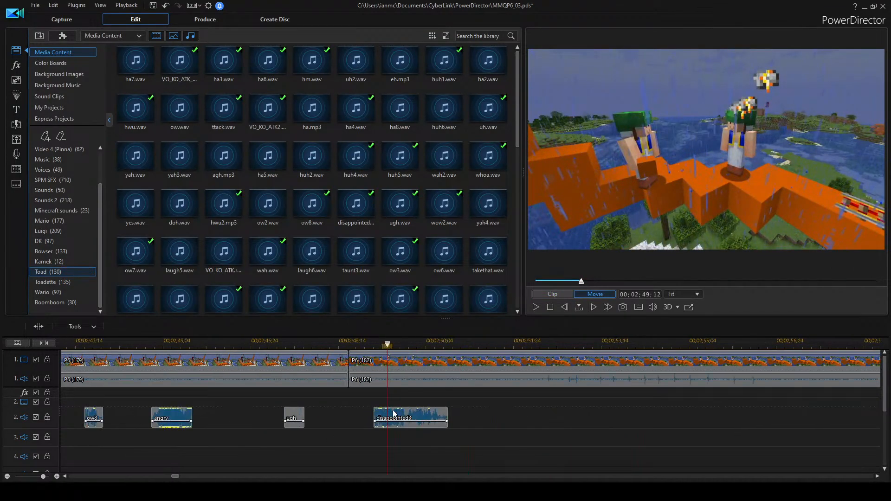
key(space)
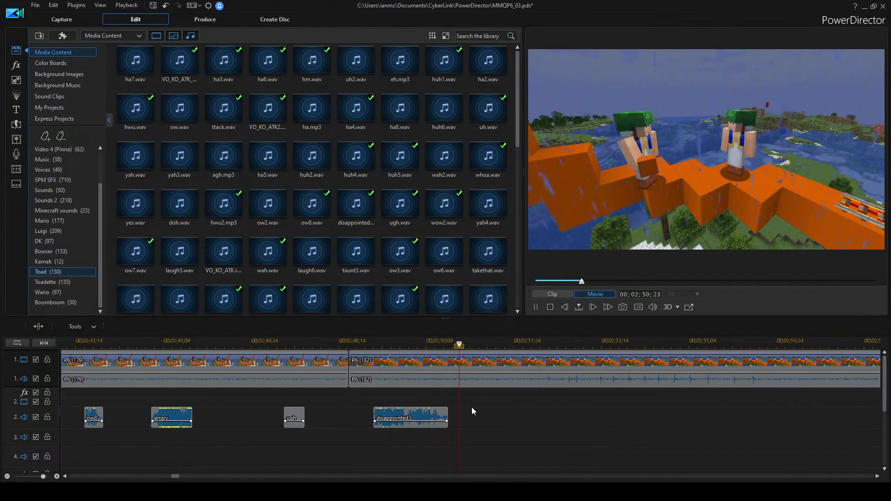
key(space)
scroll(475, 427, down, 3)
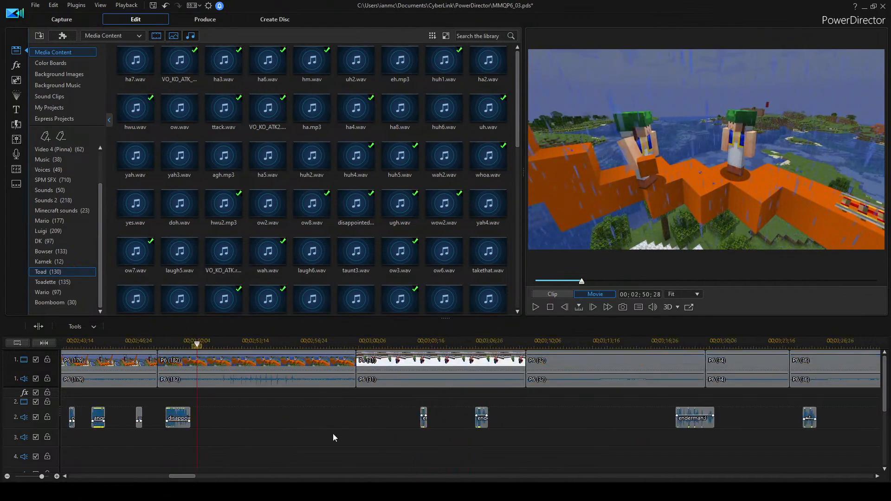
scroll(332, 433, up, 3)
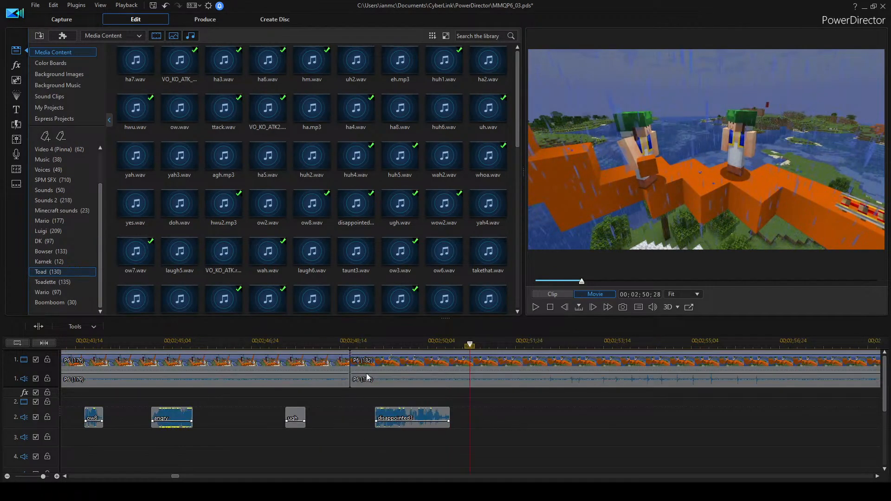
key(space)
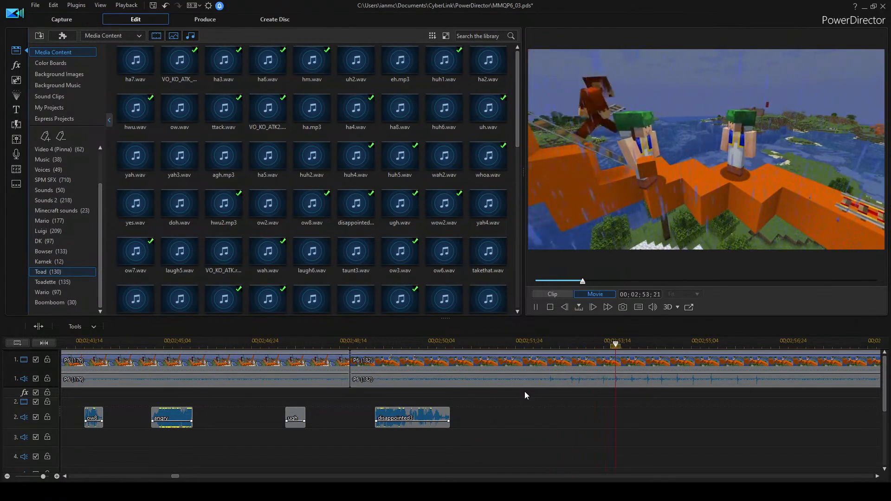
key(space)
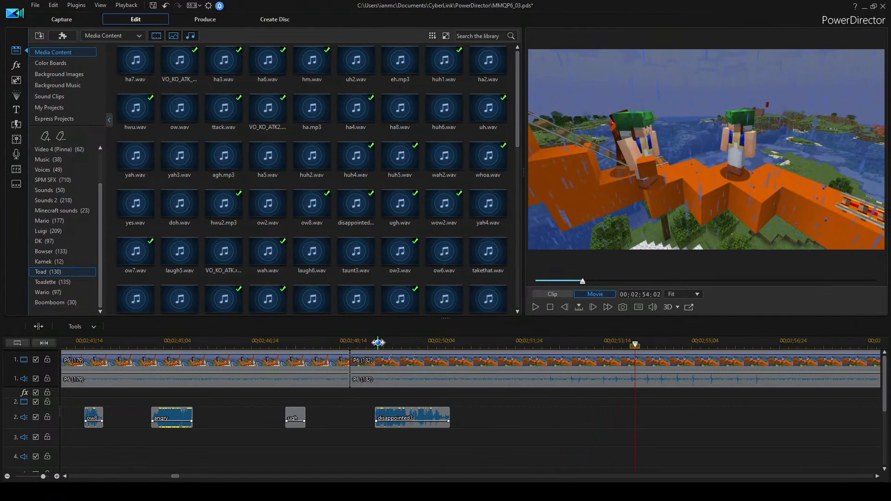
scroll(450, 410, down, 2)
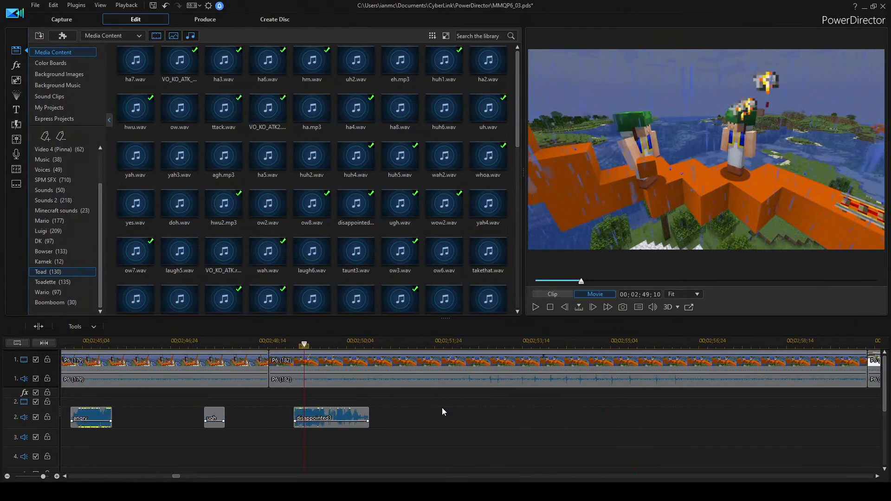
key(space)
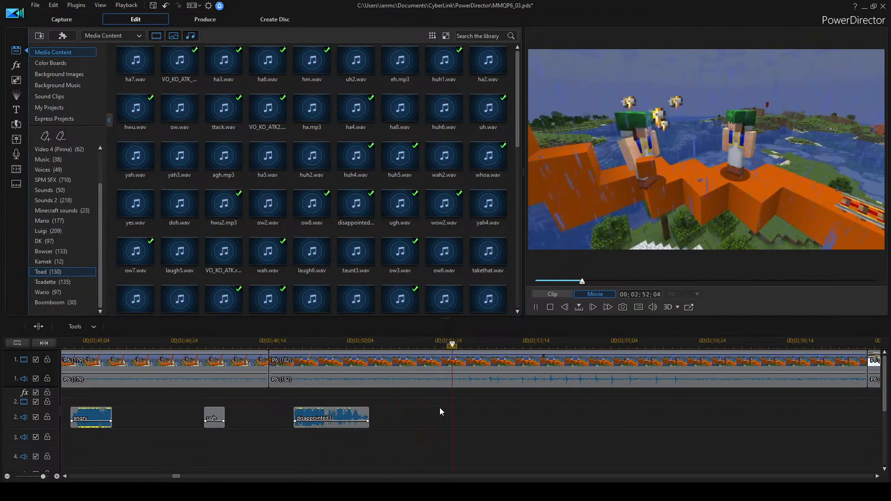
Audition more Toad voice clips, place ohno1 on audio track 2 at about 2:55 in the P6 (182) shot, and replay it.
click(356, 251)
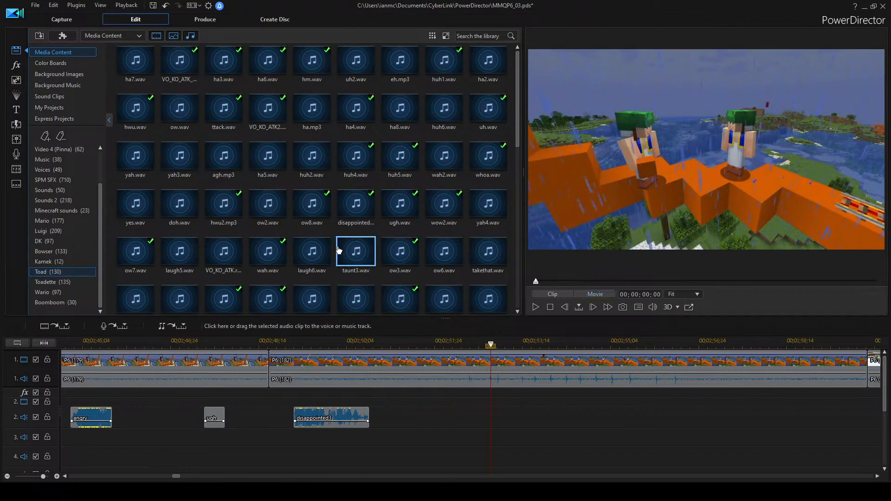
scroll(309, 218, down, 3)
double_click(277, 260)
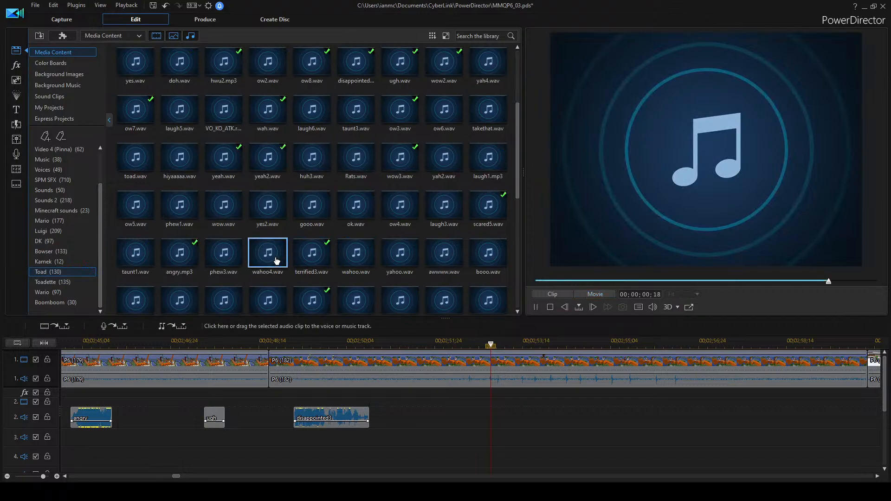
click(381, 260)
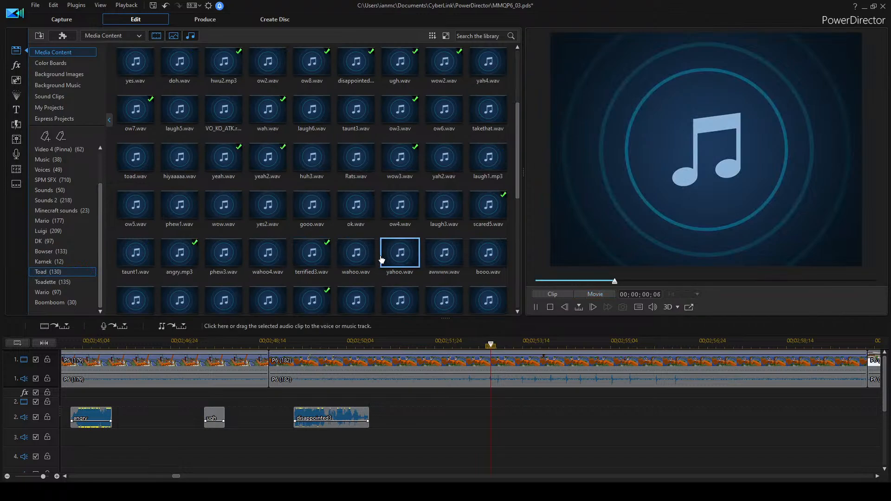
scroll(381, 260, down, 3)
click(204, 211)
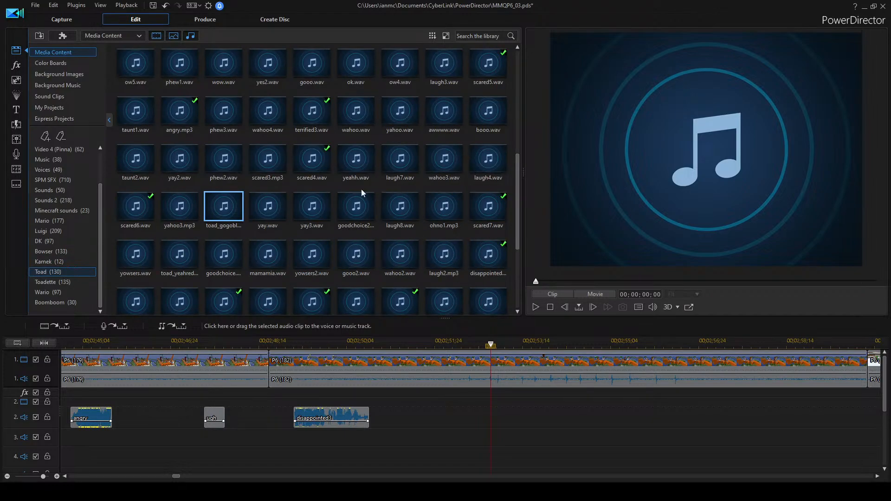
click(435, 209)
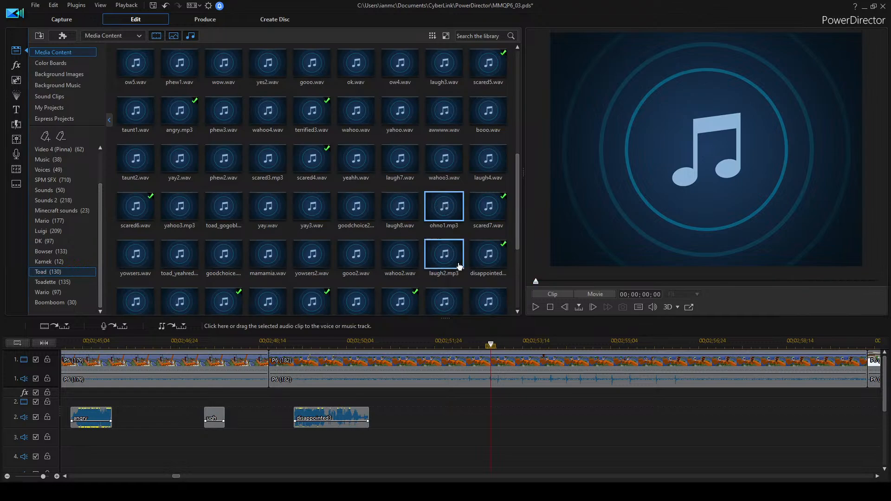
scroll(531, 407, down, 2)
drag(506, 401, 519, 408)
key(space)
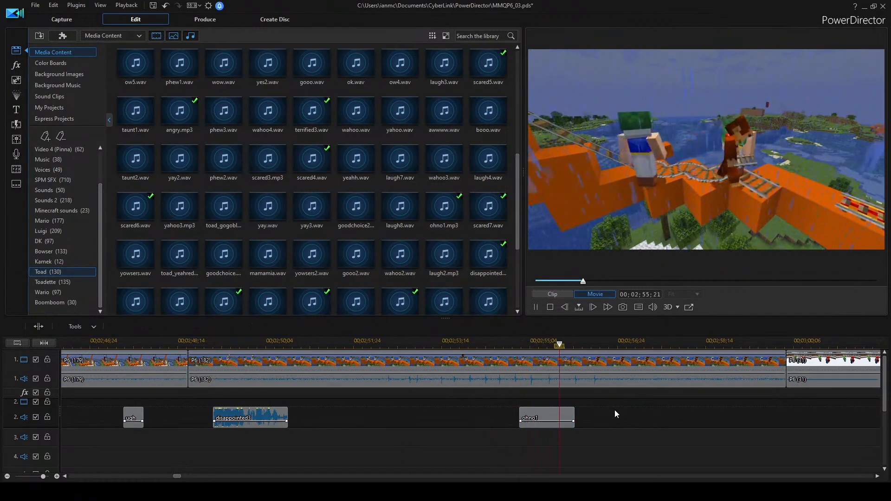
key(space)
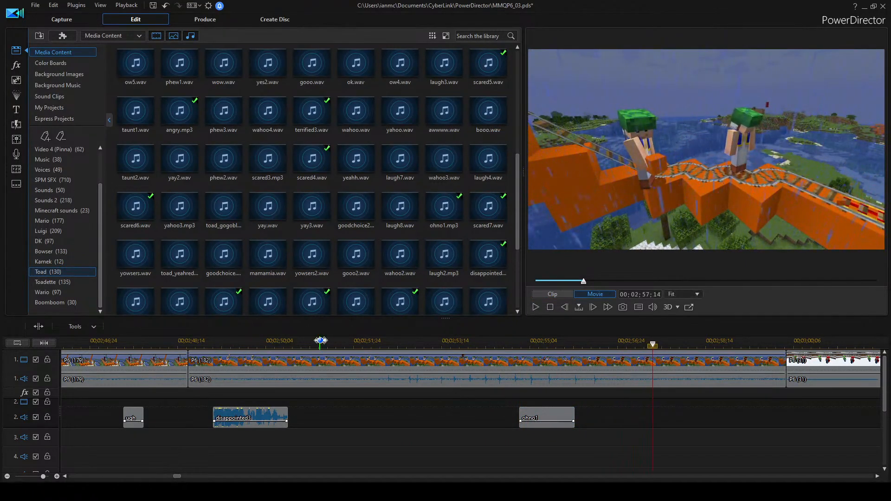
Replay the disappointed3 clip, search the Toad library for "dis", audition the unused disappointed clip, and clear the search.
click(242, 341)
key(space)
key(space)
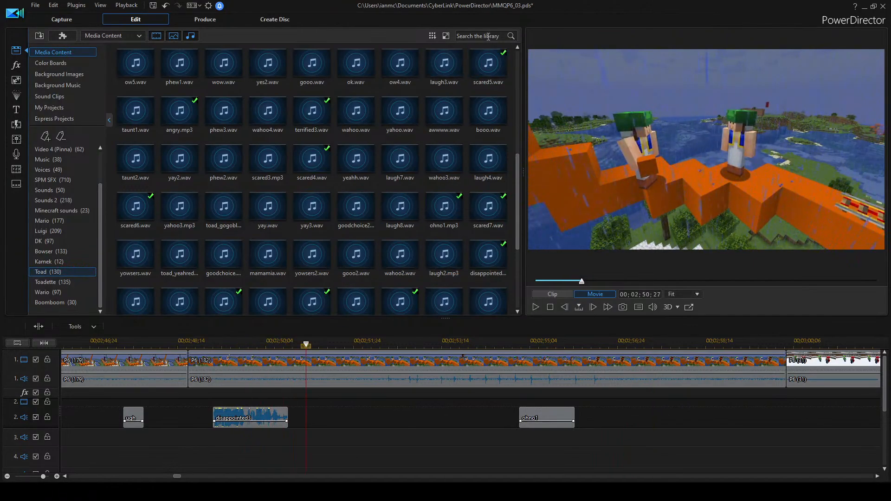
key(Return)
double_click(212, 64)
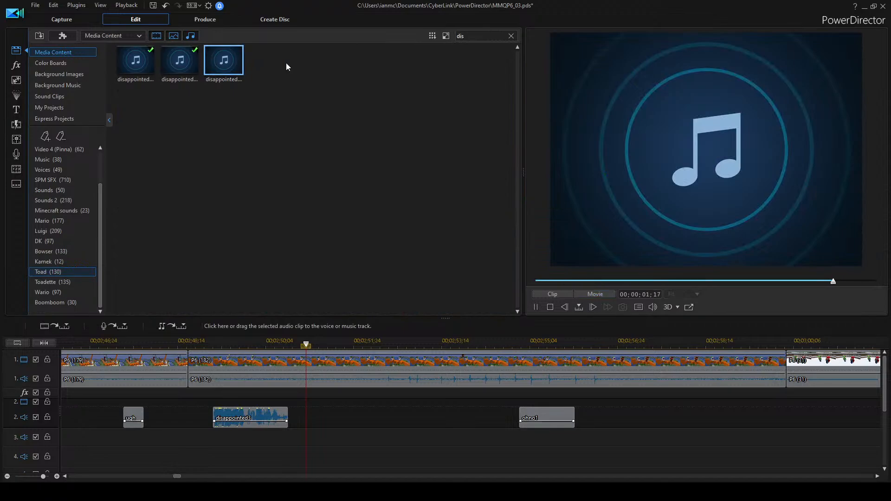
click(511, 36)
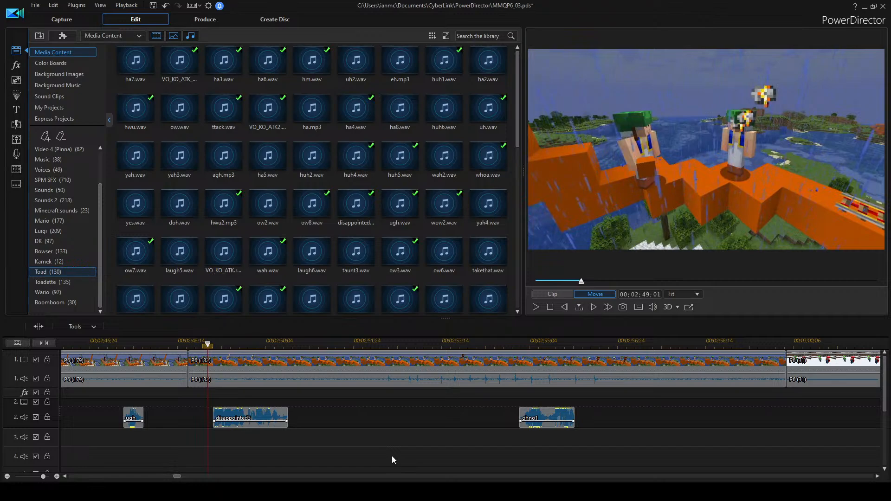
Go back to the P6 (24) shot of Mario and Luigi and play it to check its voice clips.
scroll(391, 455, down, 3)
scroll(198, 443, down, 4)
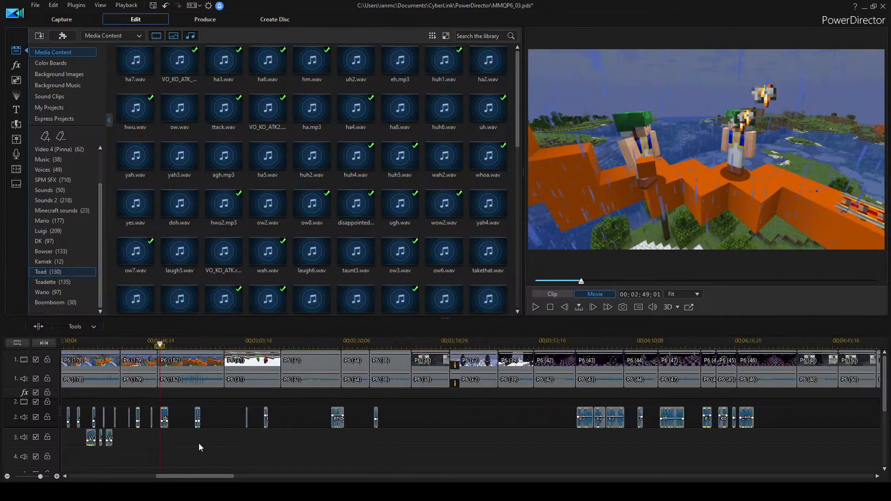
click(275, 370)
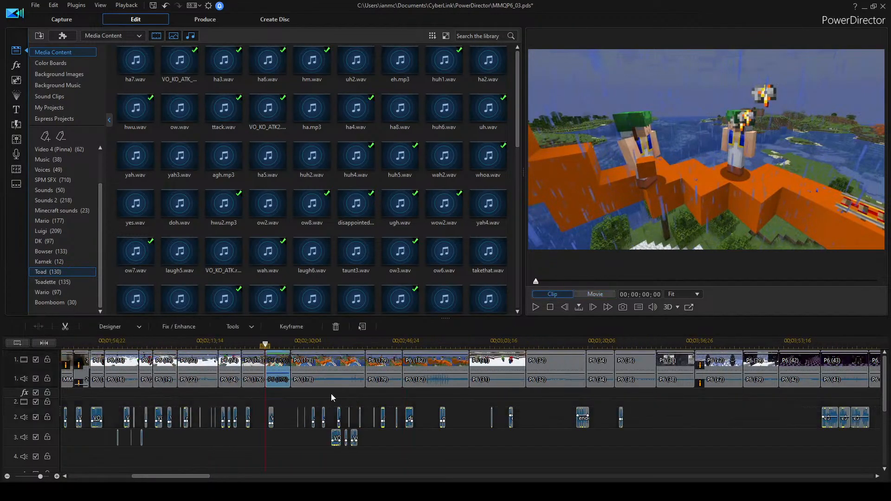
click(261, 368)
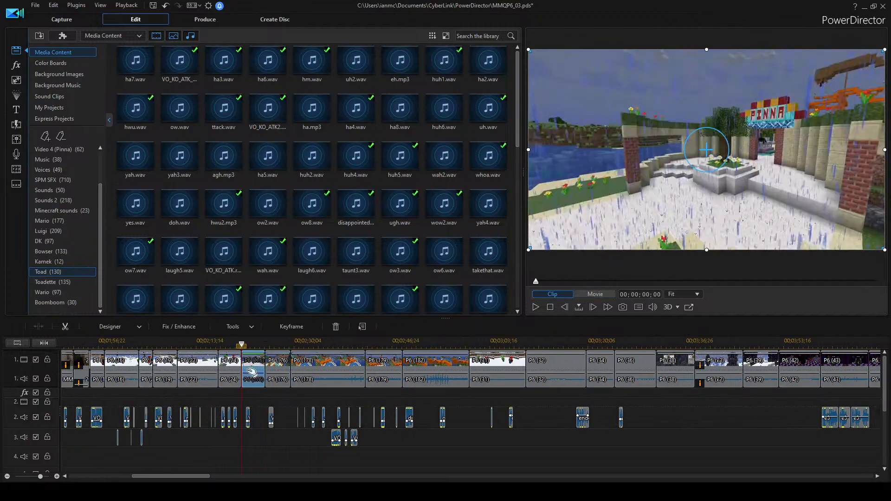
click(233, 369)
scroll(392, 399, up, 3)
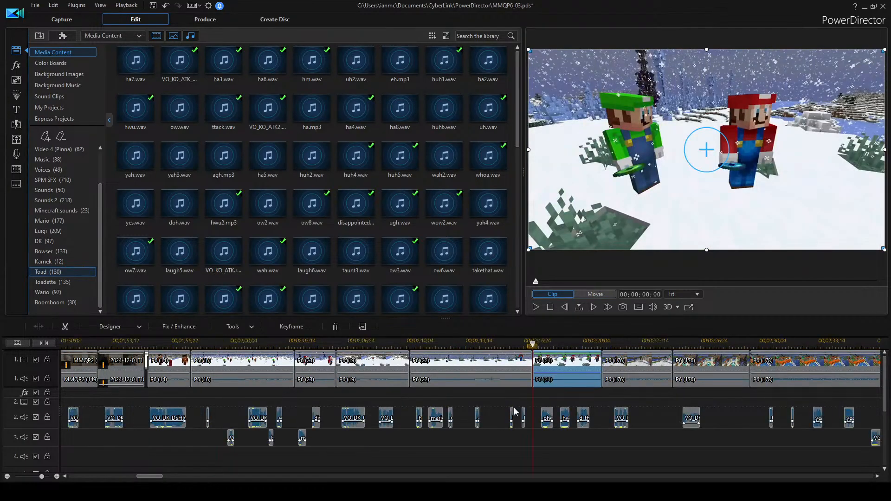
scroll(574, 410, up, 2)
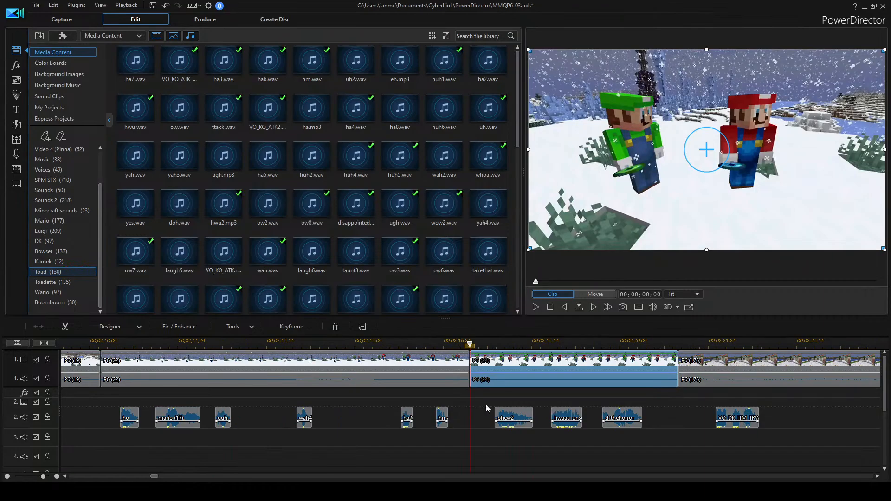
click(539, 448)
key(space)
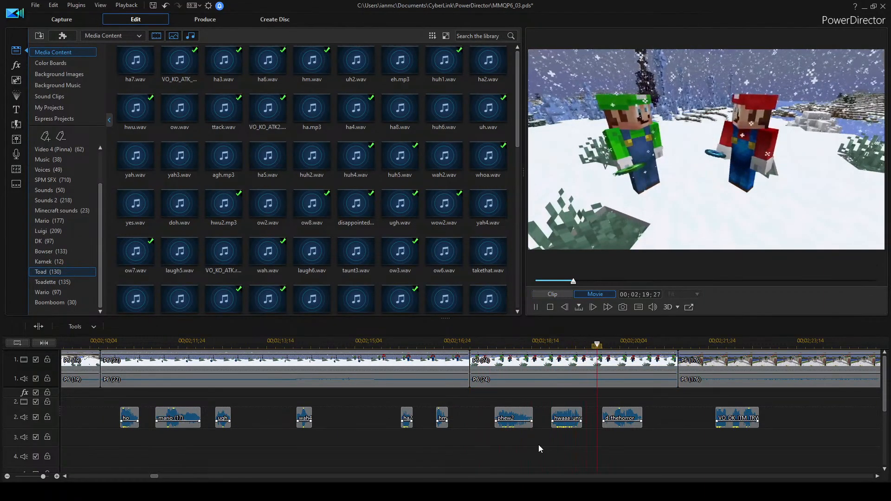
key(space)
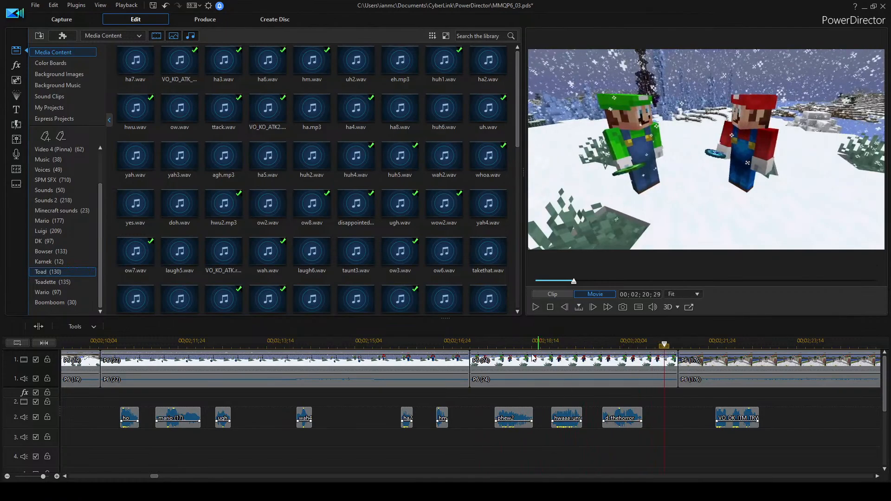
Return to the P6 (182) shot and examine the voice clips placed around it on the audio tracks.
scroll(516, 440, down, 2)
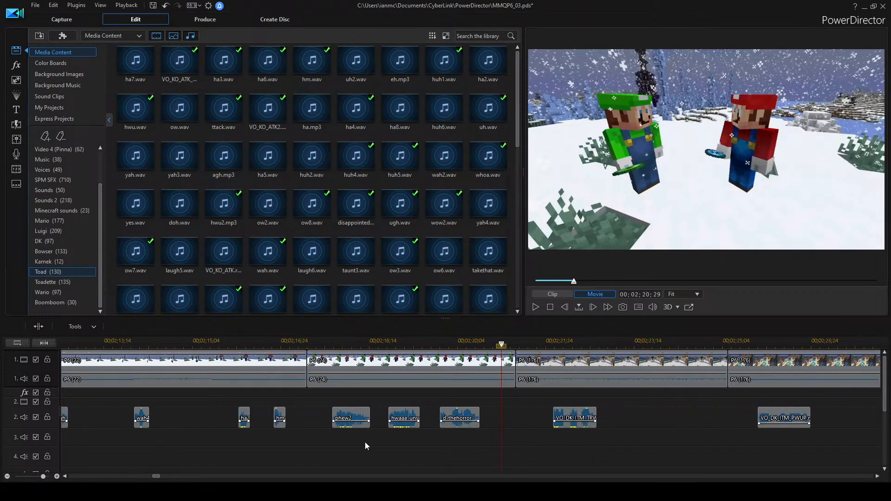
scroll(363, 444, down, 3)
click(357, 369)
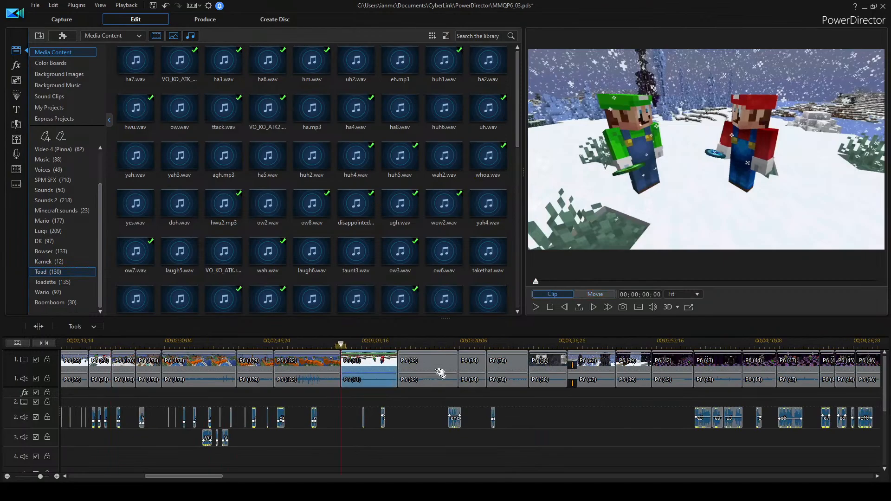
click(317, 374)
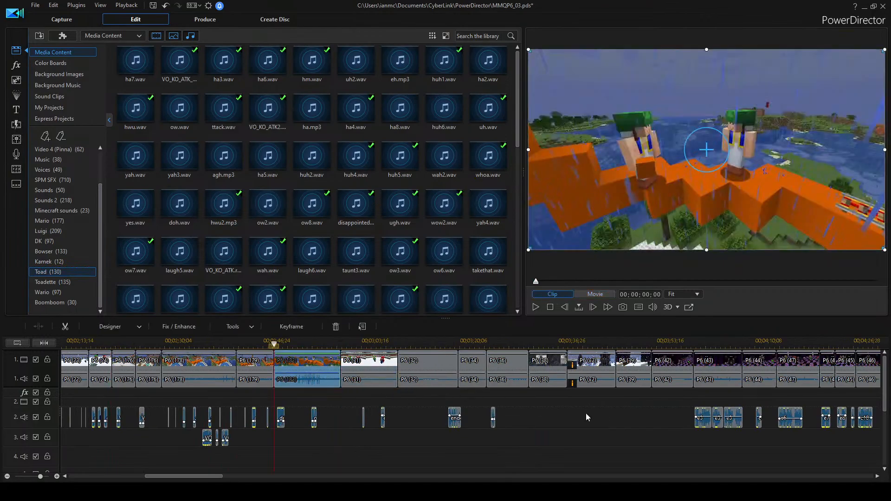
scroll(526, 410, up, 2)
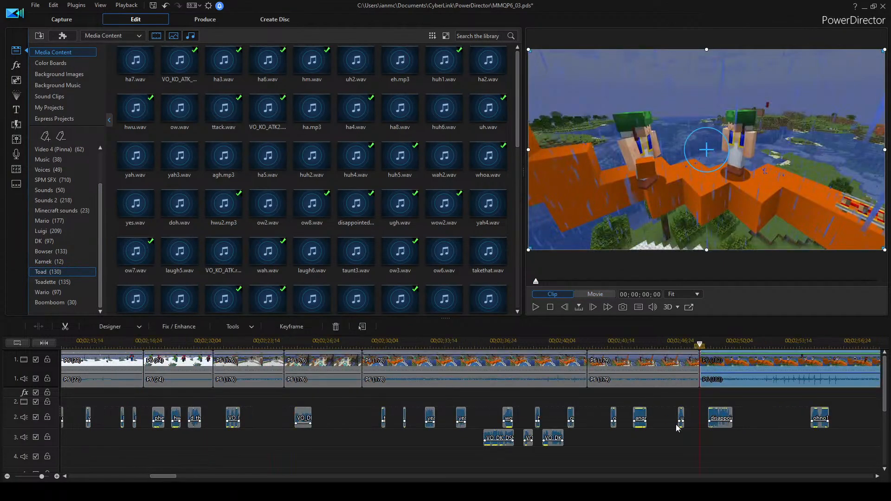
scroll(677, 427, down, 3)
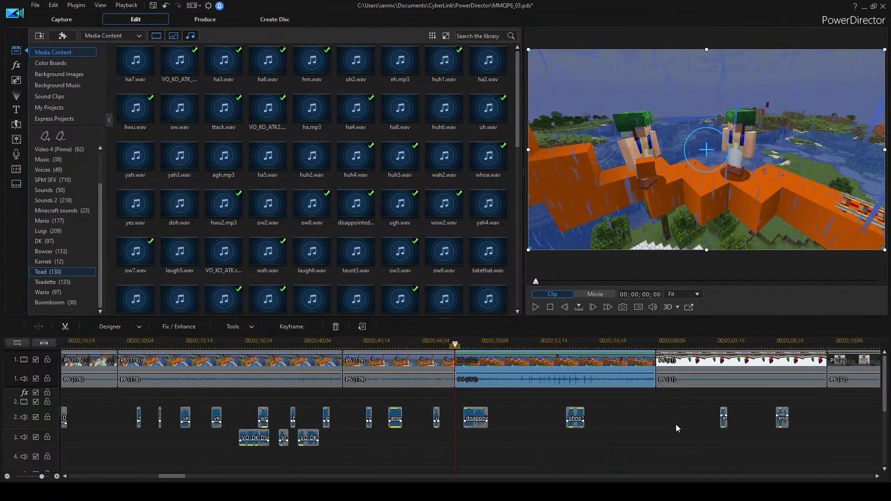
scroll(669, 424, up, 2)
scroll(489, 418, up, 2)
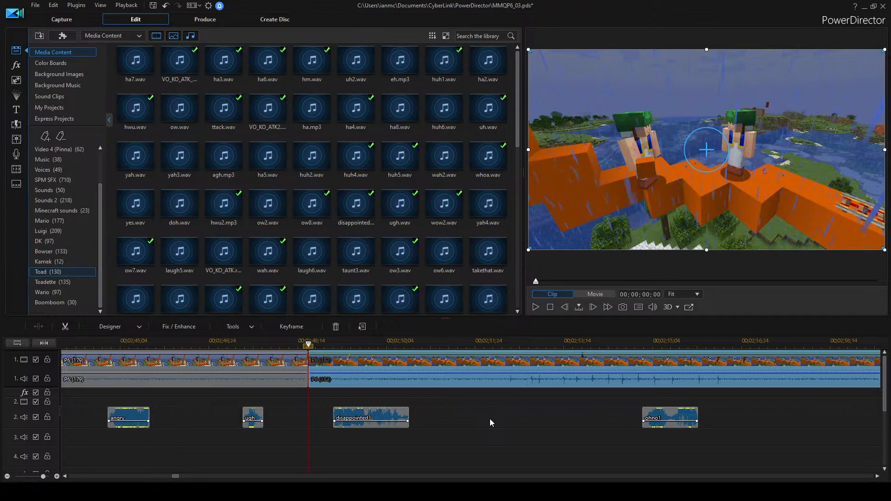
Play the P6 (182) shot between the disappointed3 and ohno1 clips to check where another voice reaction fits.
scroll(489, 418, right, 1)
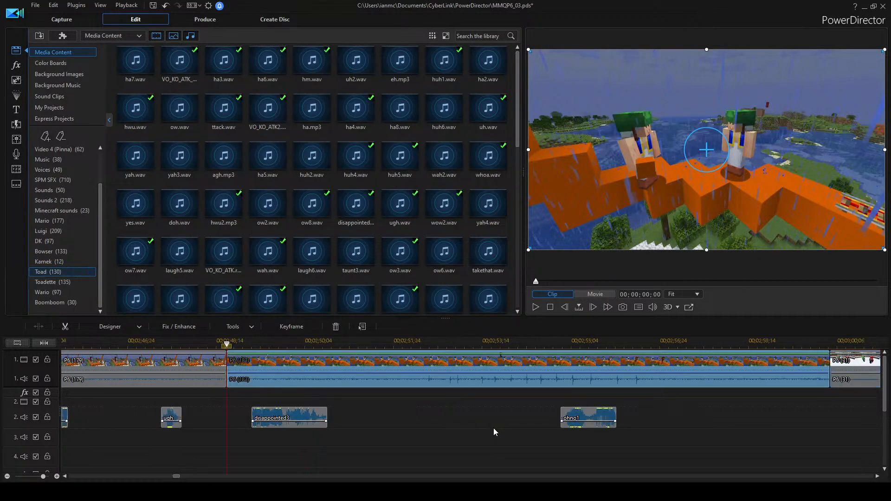
scroll(473, 440, left, 2)
scroll(443, 451, right, 1)
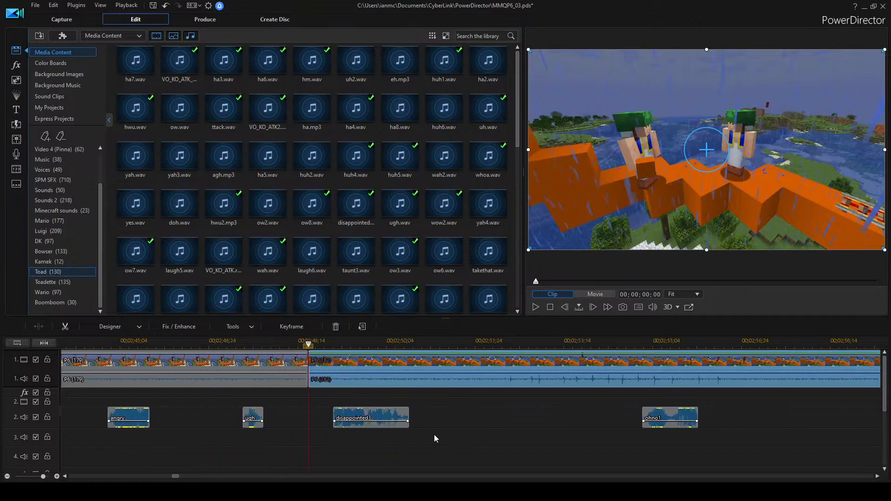
scroll(459, 420, right, 1)
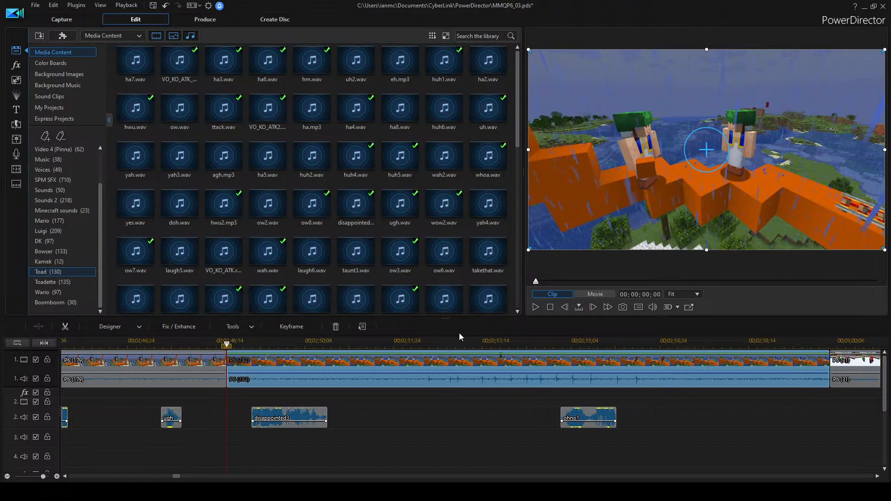
scroll(436, 418, left, 1)
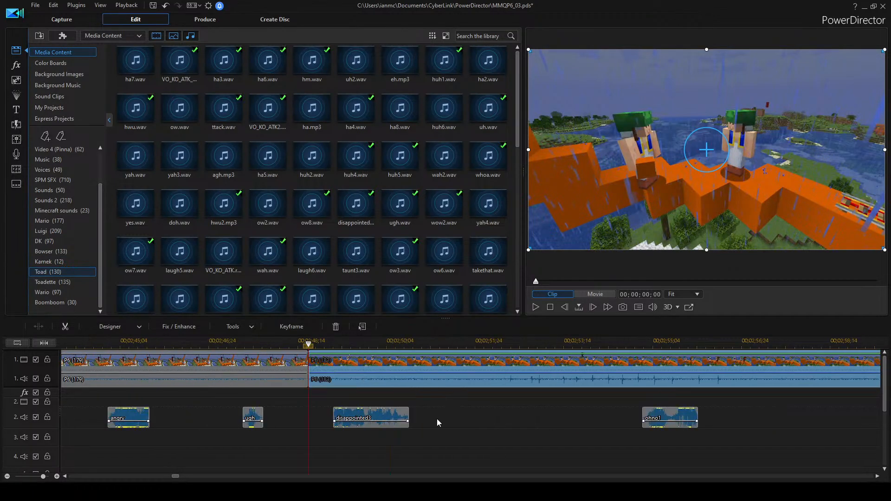
scroll(436, 418, right, 1)
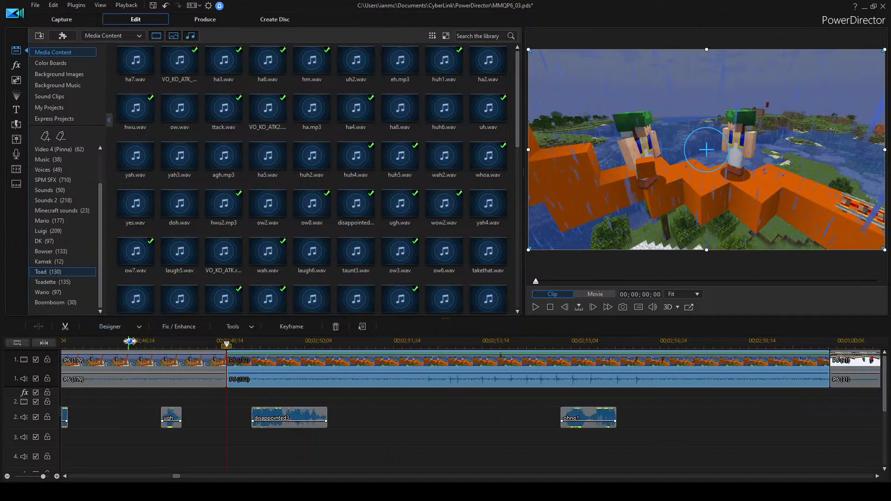
click(349, 393)
key(space)
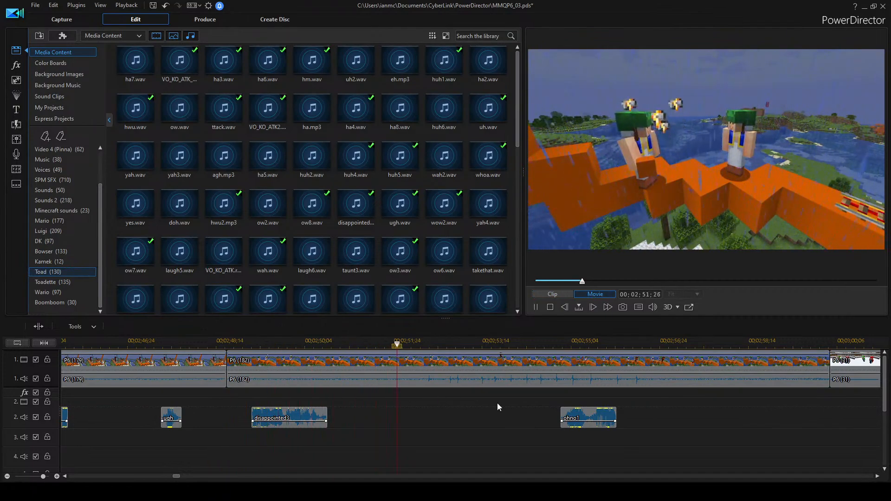
key(space)
Audition Toad voice clips including taunt3, hiyaaaaa, yahoo and phew3 as candidates for the gap after disappointed3.
click(349, 203)
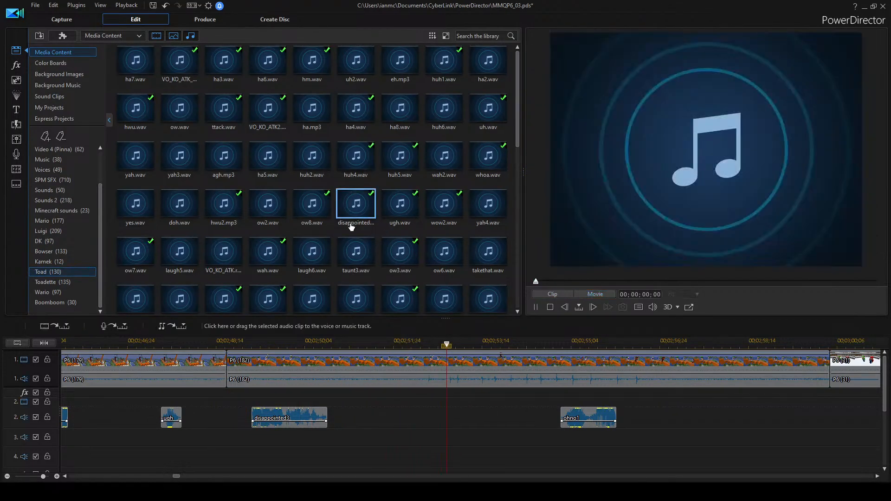
click(351, 246)
click(223, 251)
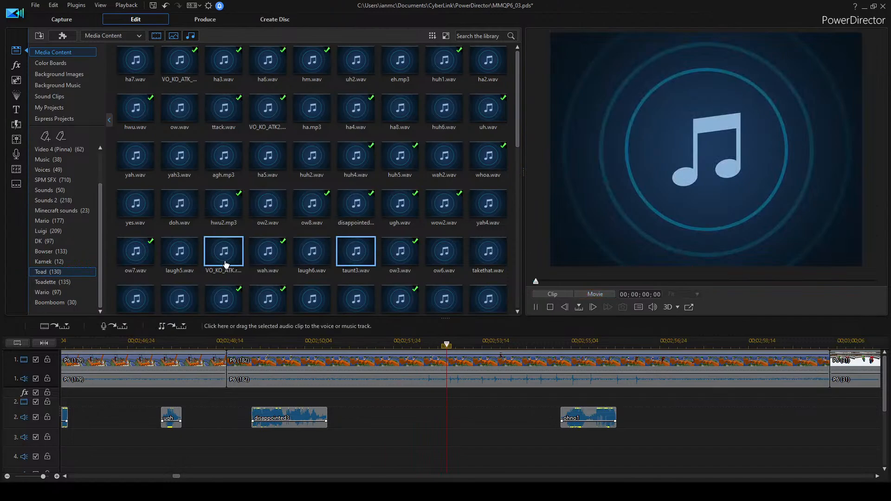
scroll(289, 251, down, 3)
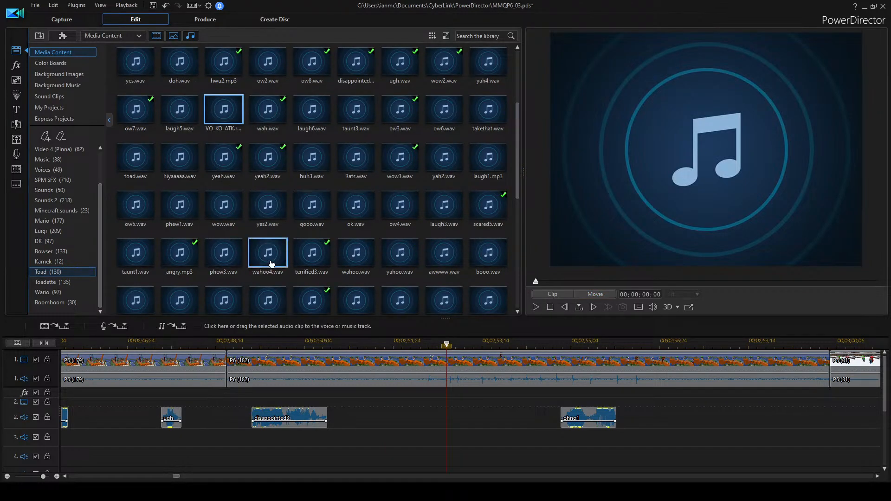
click(180, 158)
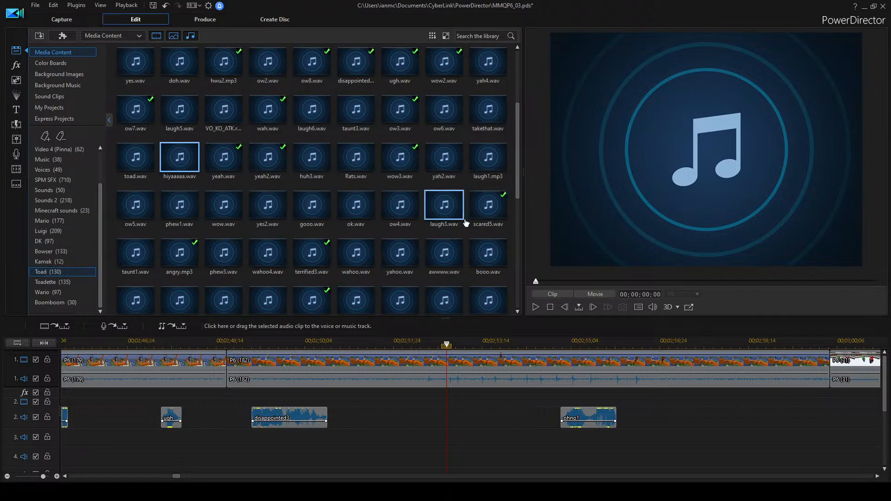
click(488, 160)
click(373, 271)
click(399, 267)
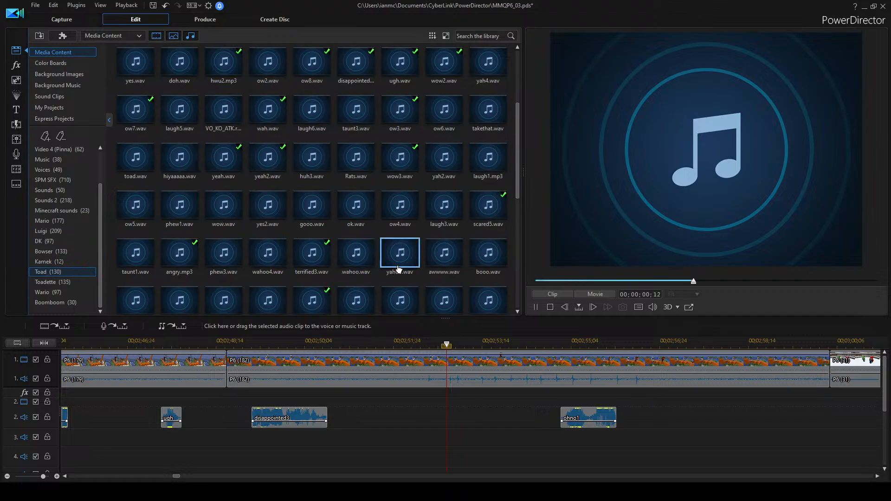
click(234, 262)
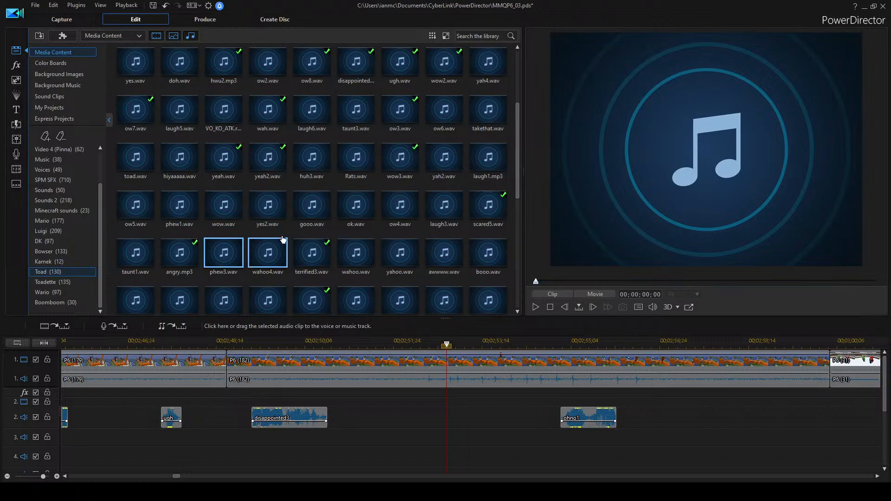
Audition Toad's scared clips and place scared6 on audio track 2 at about 2:51 in the P6 (182) shot.
scroll(283, 239, down, 3)
click(263, 167)
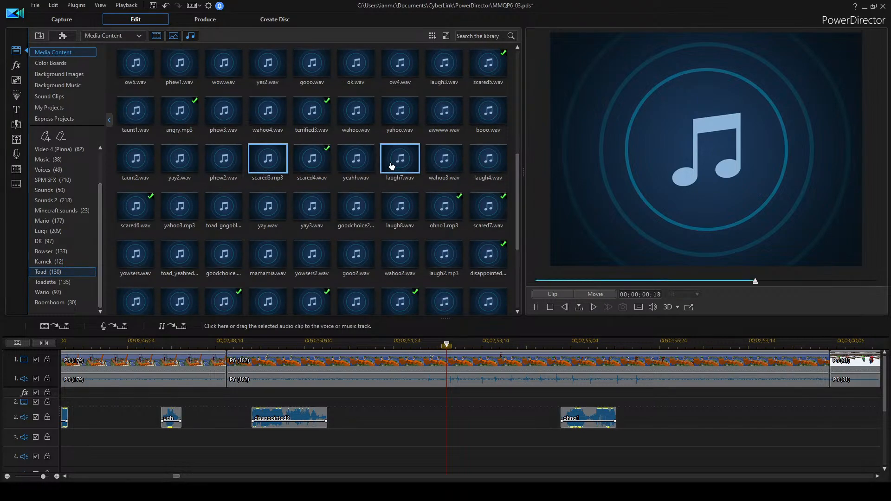
click(441, 169)
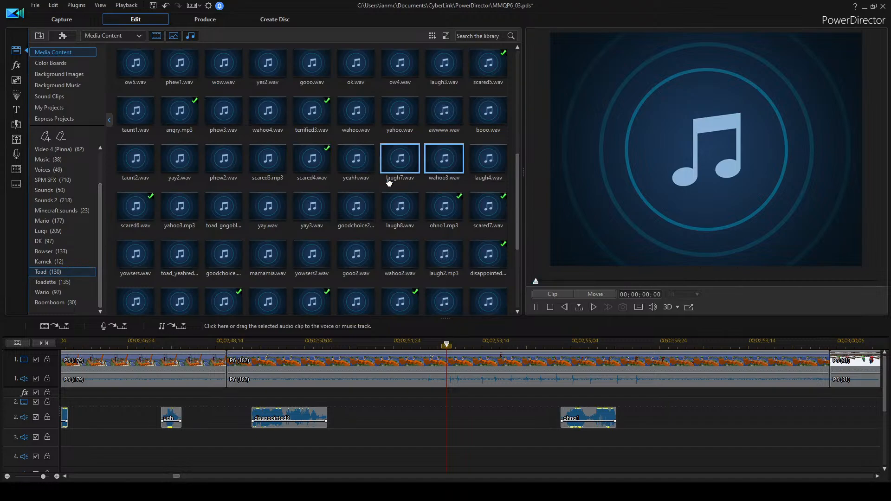
click(284, 172)
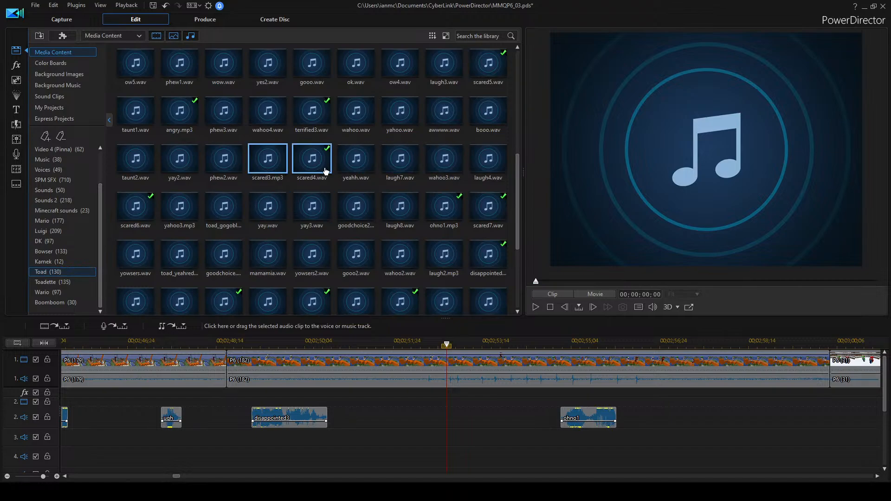
click(194, 213)
click(152, 217)
key(space)
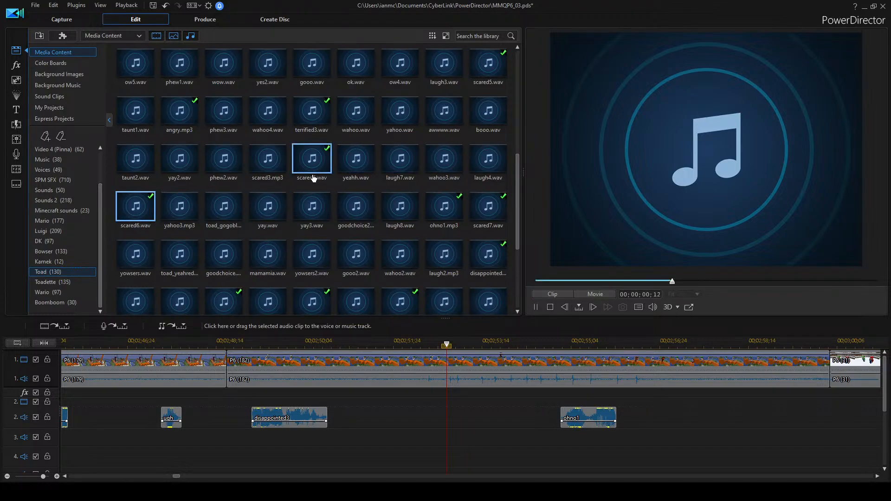
click(314, 171)
click(144, 219)
drag(366, 414, 366, 414)
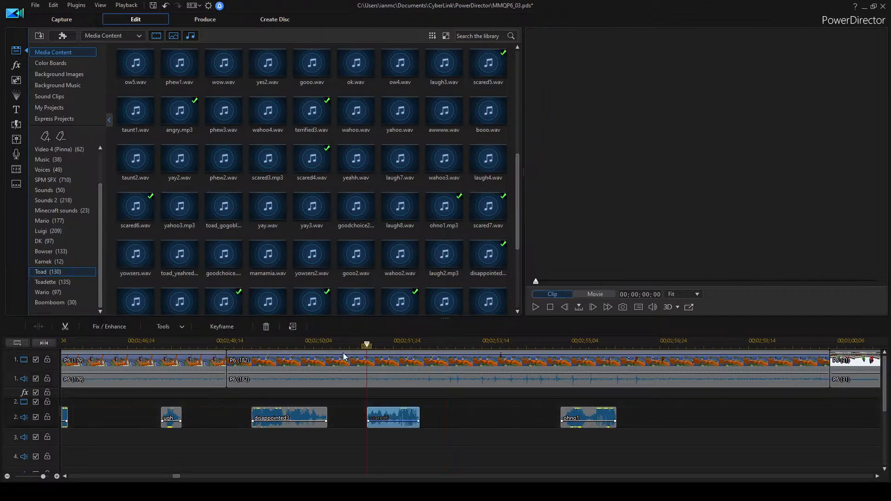
Replay the P6 (182) shot from the disappointed3 clip through scared6 and onward to check the voice timing.
click(342, 345)
key(space)
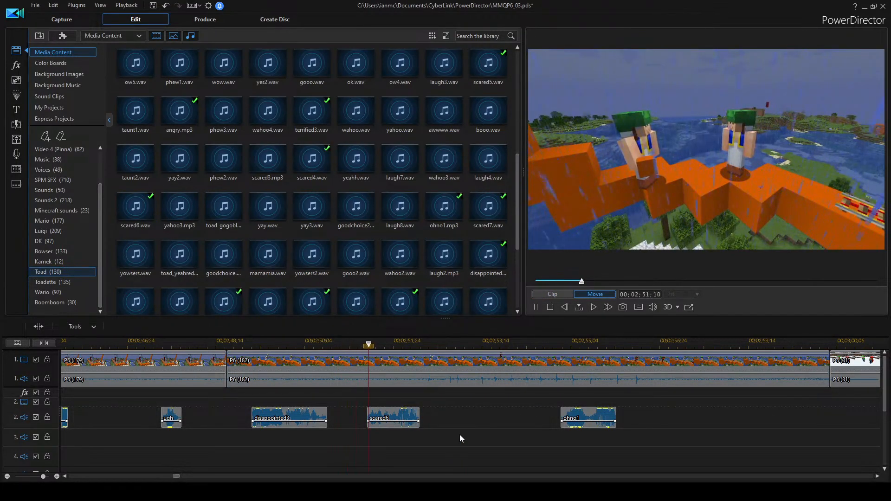
key(space)
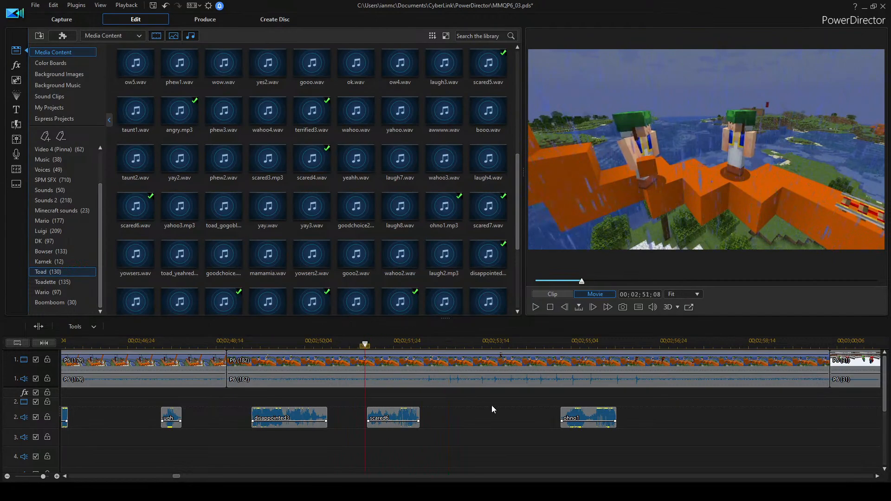
key(space)
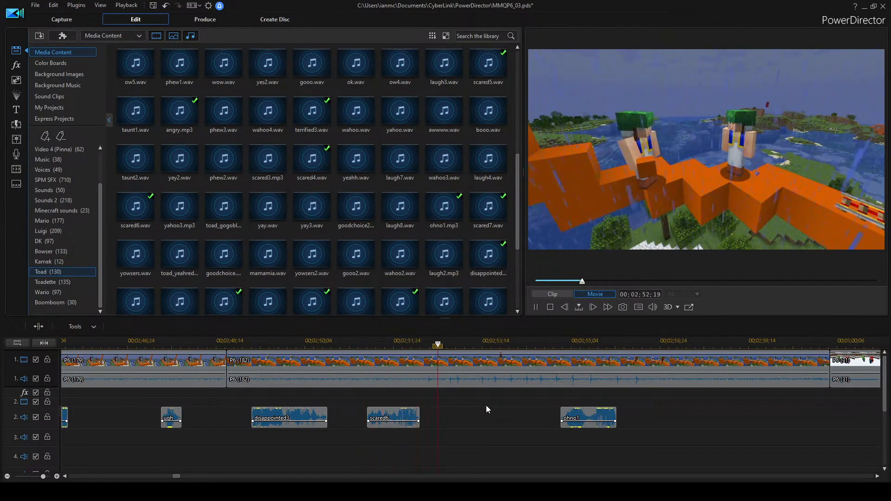
click(272, 352)
click(272, 349)
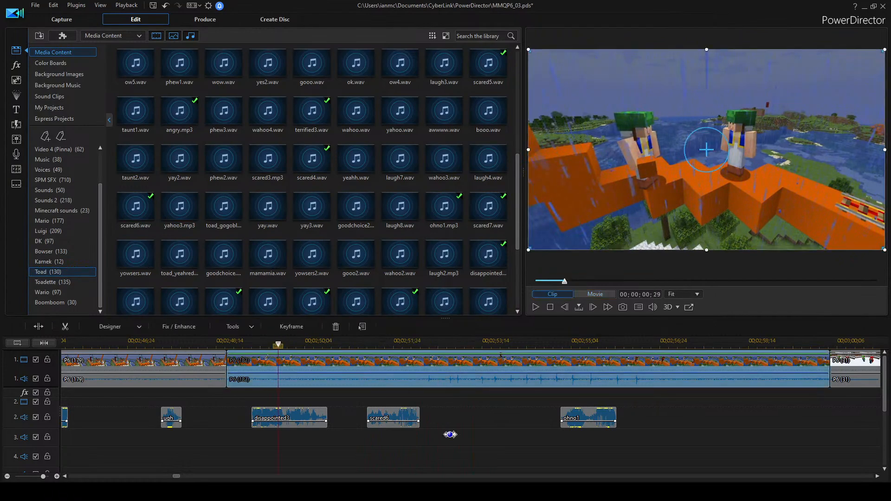
click(459, 438)
key(space)
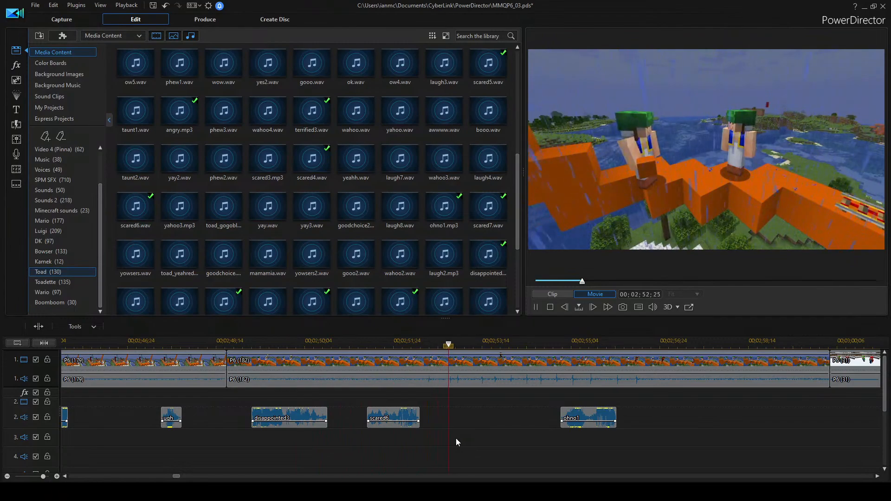
key(space)
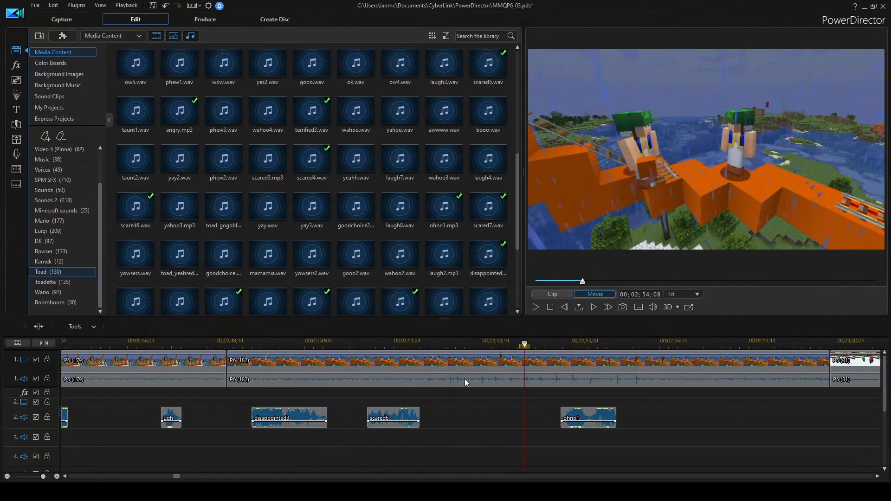
Replay the moment around 2:53, audition short Toad clips, and place ow on audio track 2 at about 2:53:08, between scared6 and ohno1.
click(463, 343)
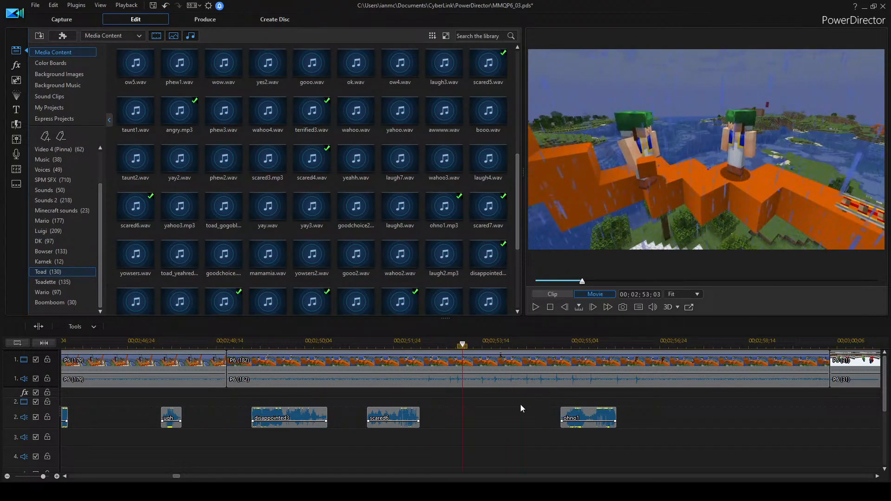
key(space)
key(space)
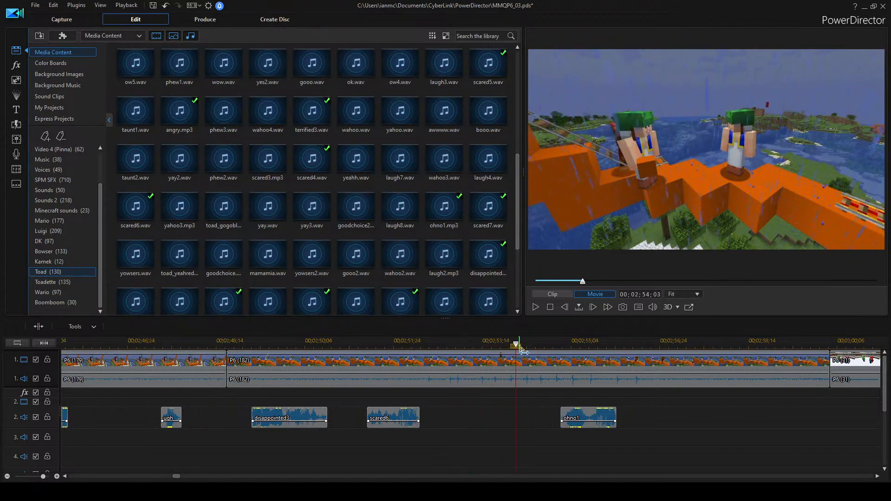
scroll(362, 93, up, 5)
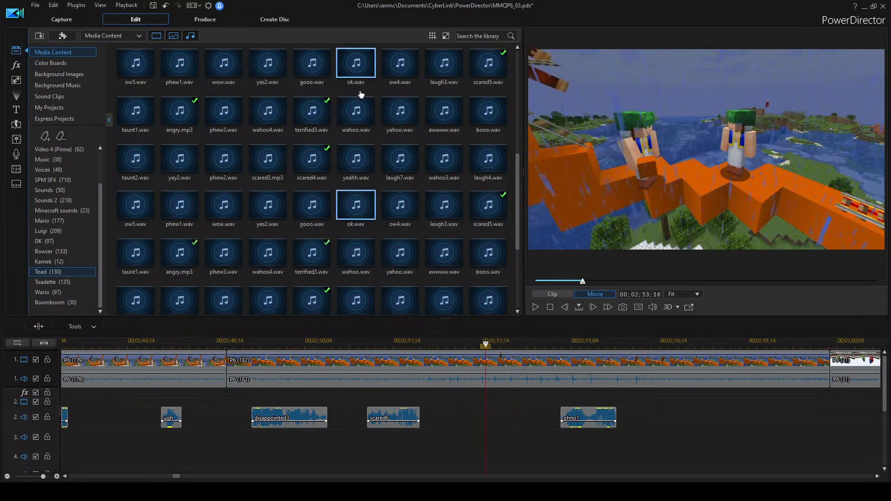
click(359, 67)
click(383, 70)
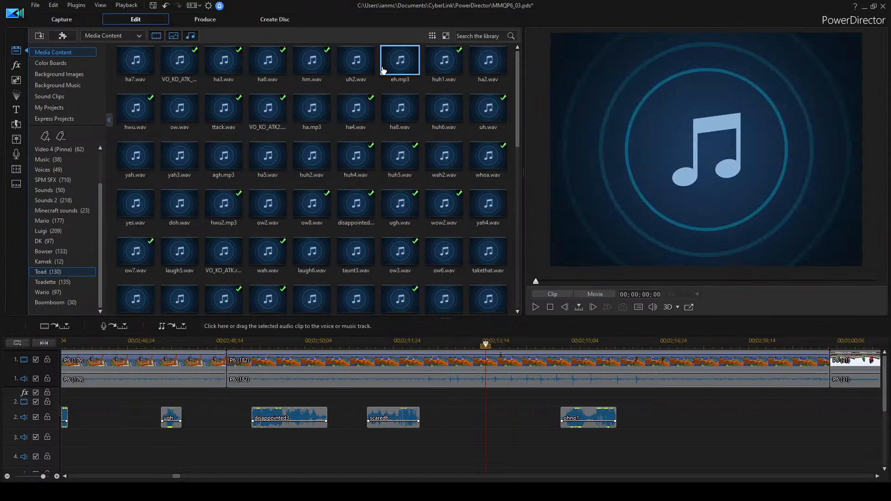
click(314, 114)
click(181, 124)
key(space)
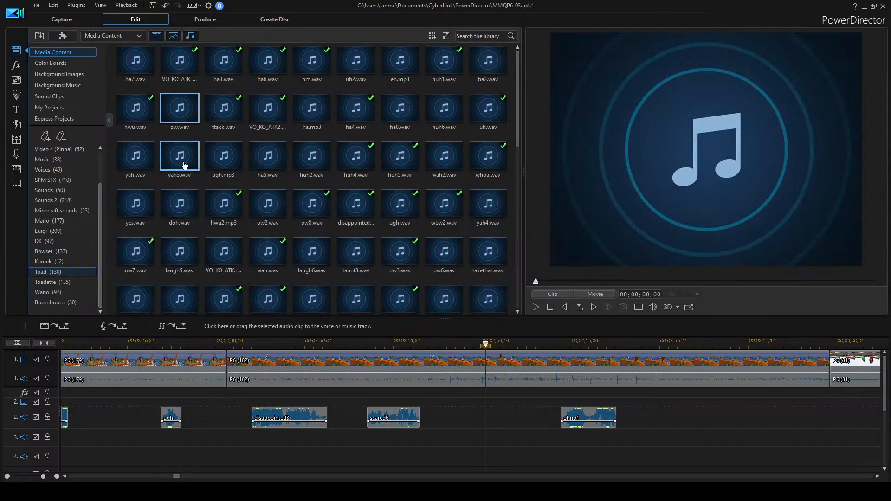
drag(185, 109, 497, 338)
drag(474, 420, 474, 420)
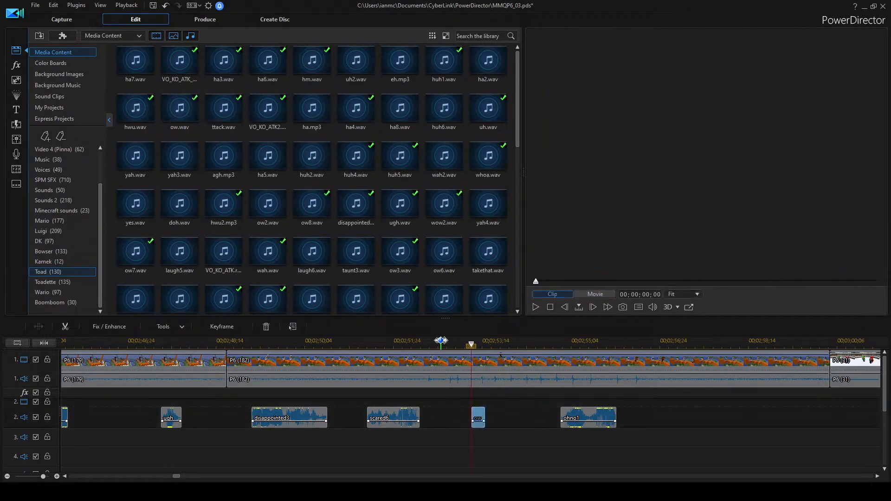
Replay the ow clip against the picture, shift it later to about 2:53:18, and replay the section.
click(440, 343)
key(space)
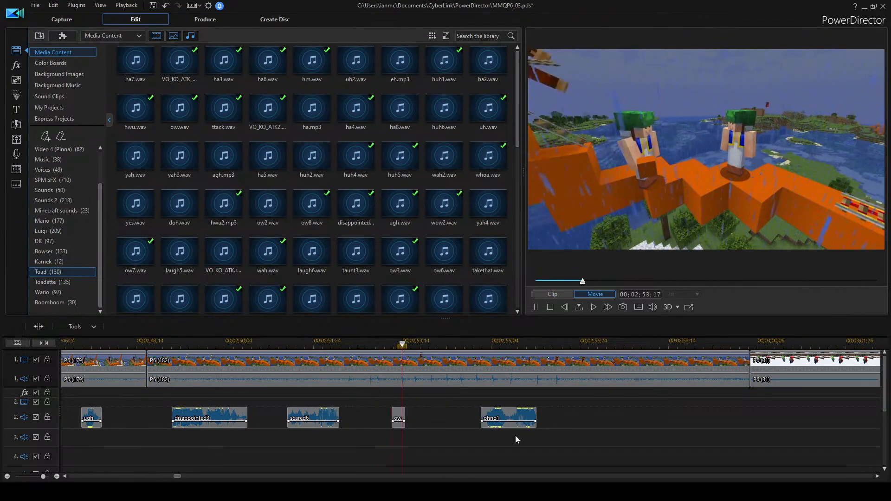
key(space)
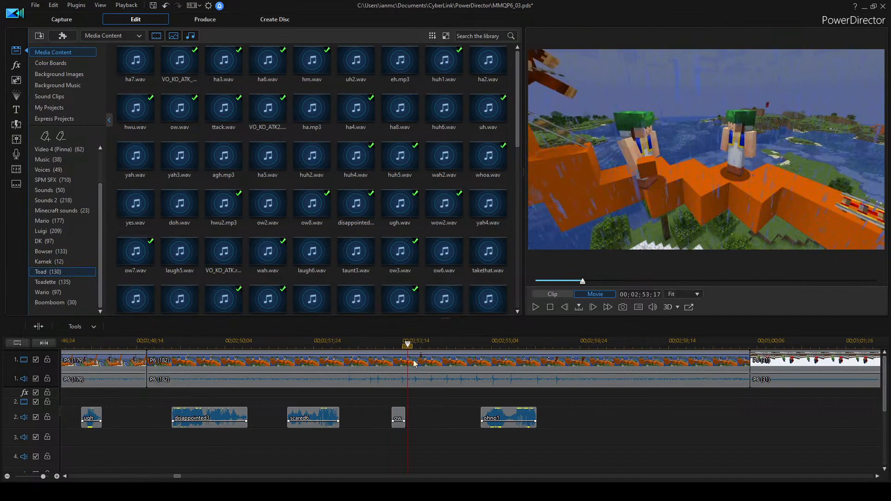
click(374, 345)
click(354, 347)
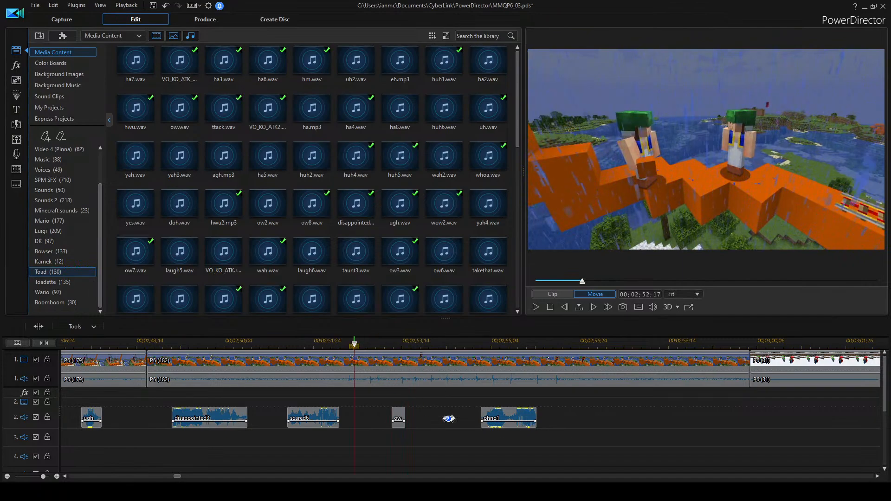
key(space)
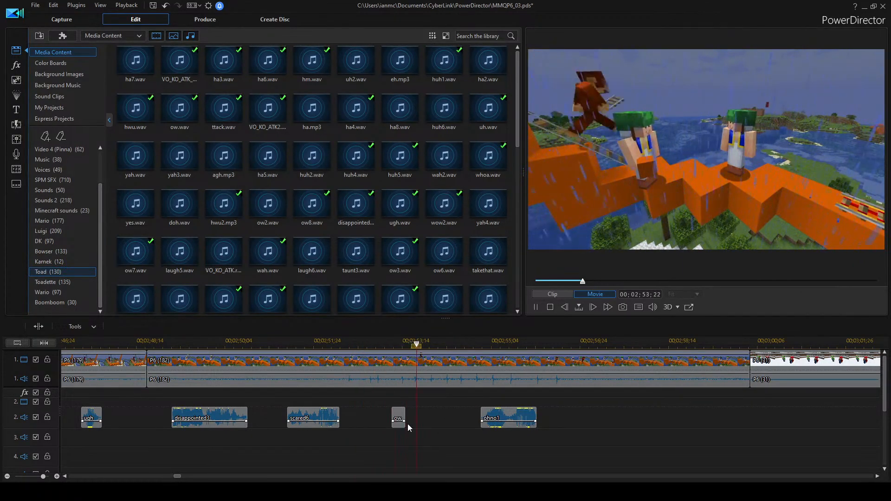
key(space)
drag(398, 417, 416, 418)
click(363, 344)
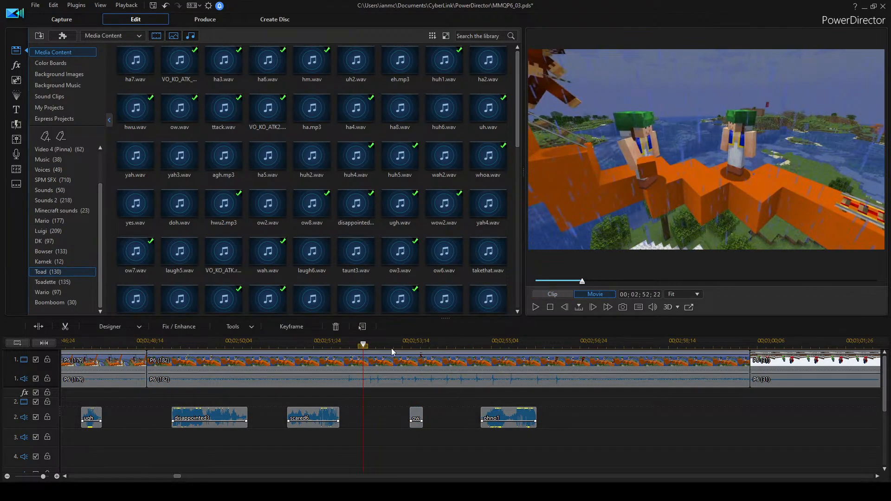
key(space)
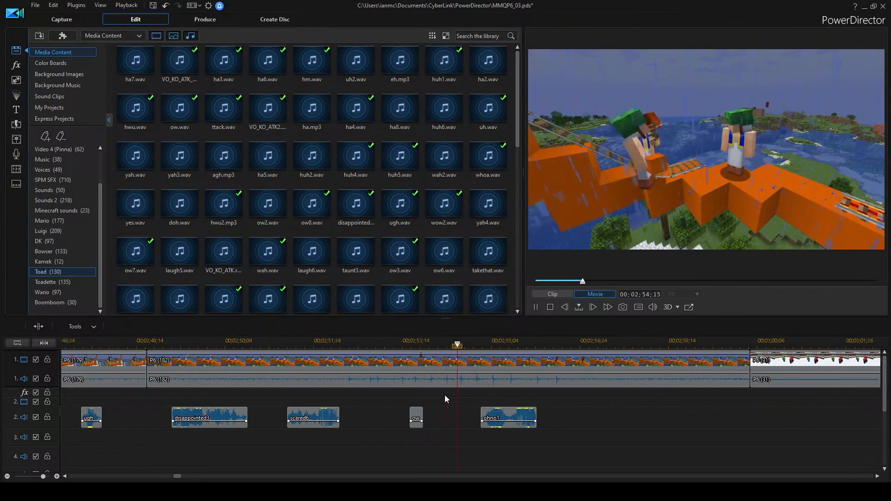
Shift the ohno1 clip on audio track 2 later to about 2:55:23 and replay the section just before it.
key(space)
drag(503, 420, 547, 420)
click(444, 344)
key(space)
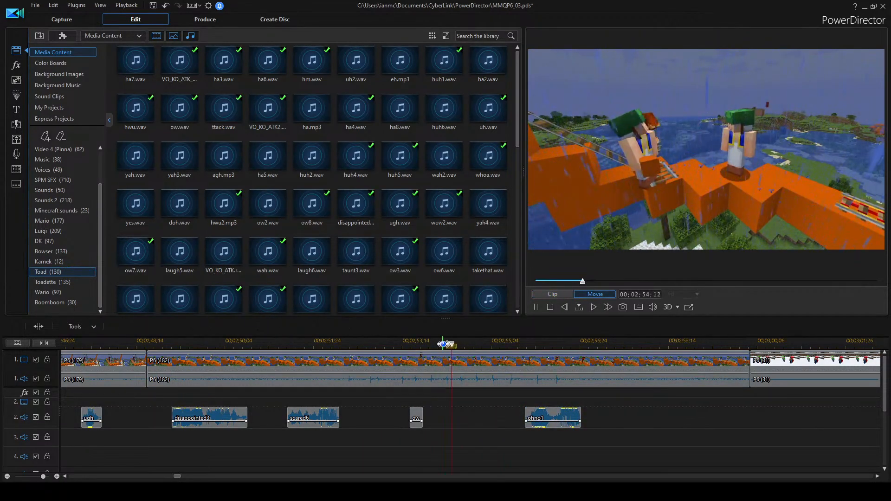
key(space)
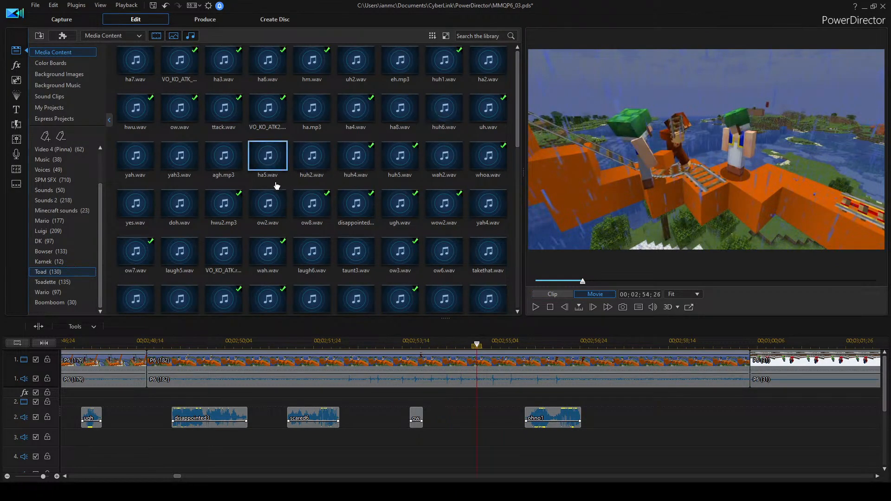
Audition more short Toad clips and place ow6 on audio track 2 at about 2:54:16, between ow and ohno1.
click(269, 225)
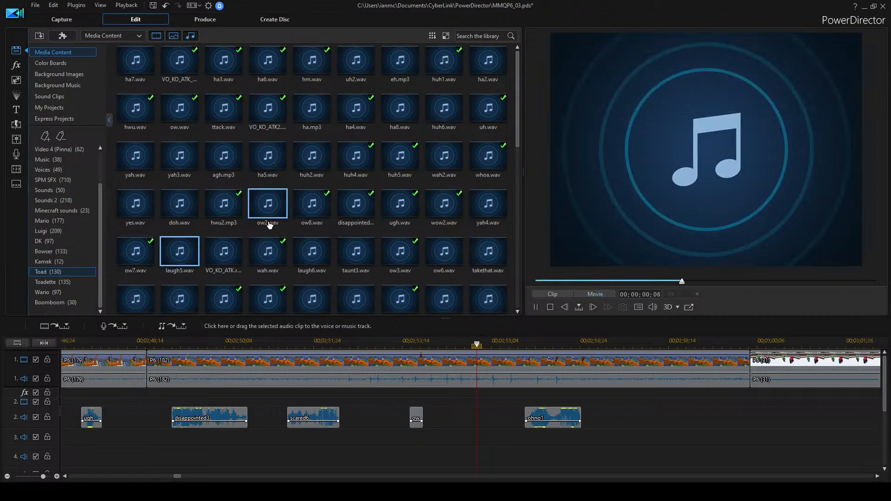
key(space)
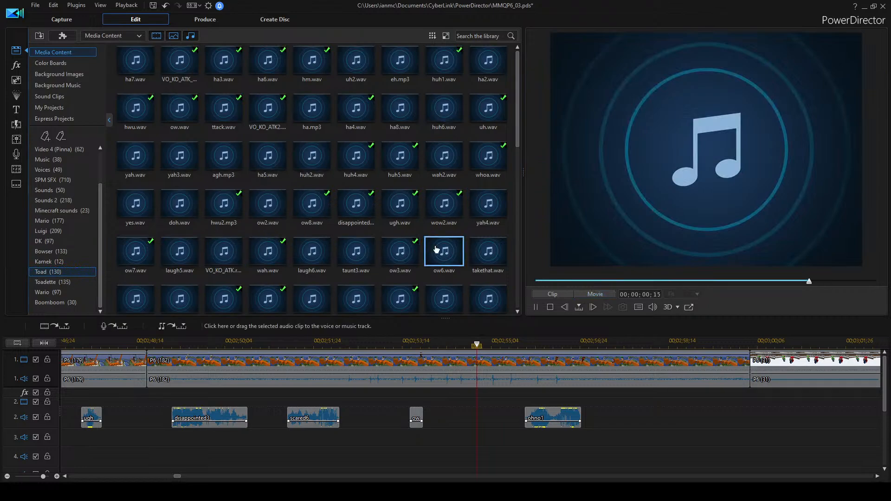
click(447, 201)
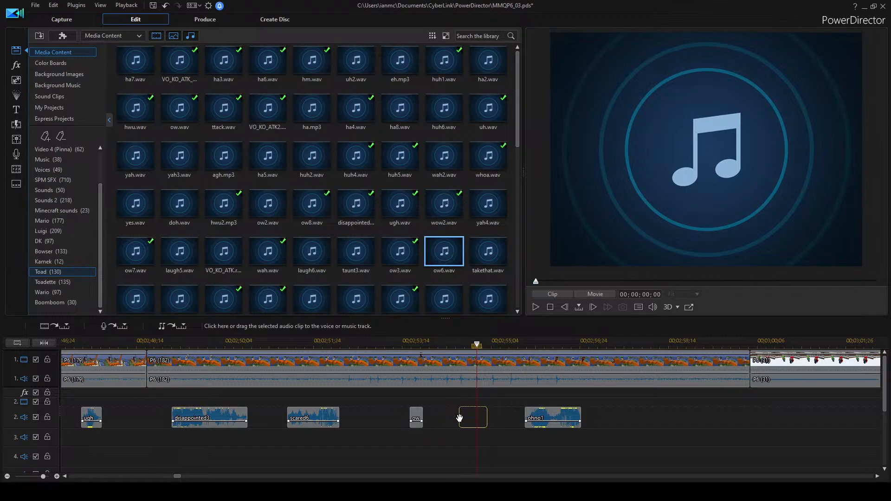
drag(460, 417, 459, 417)
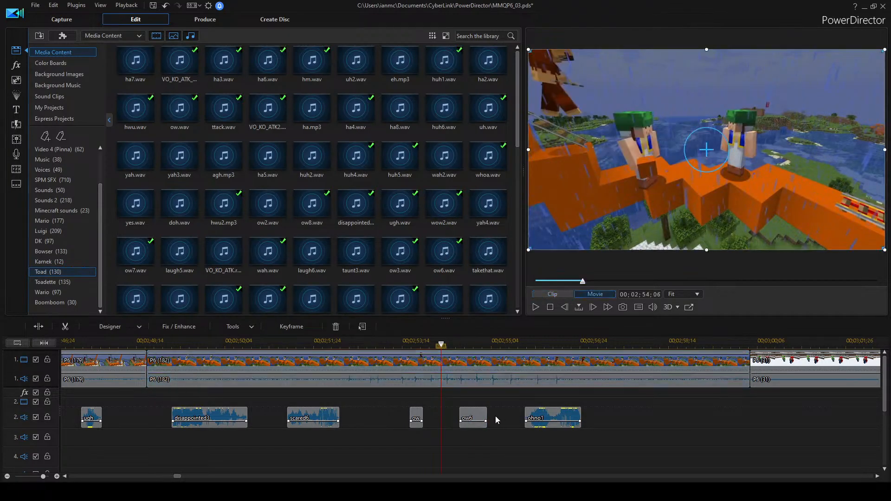
Replay the ow6 clip against the picture, shift ohno1 earlier to about 2:55:12, and replay the section.
click(495, 420)
key(space)
key(space)
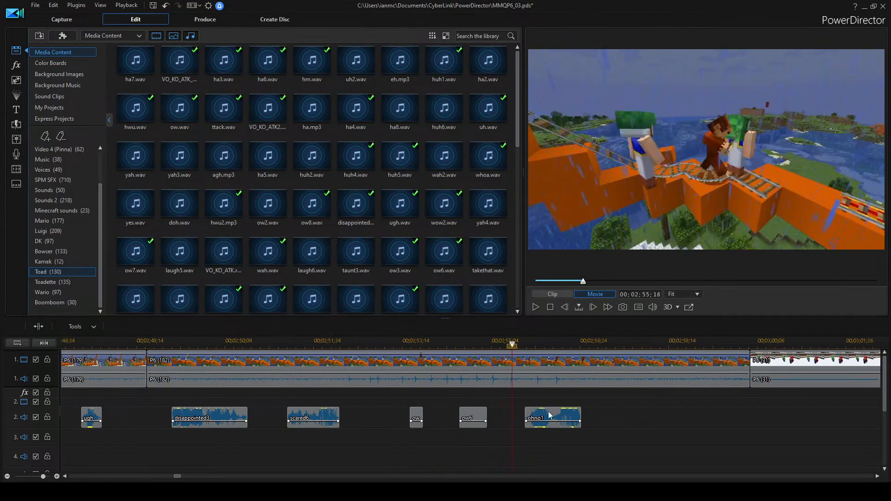
drag(548, 414, 529, 420)
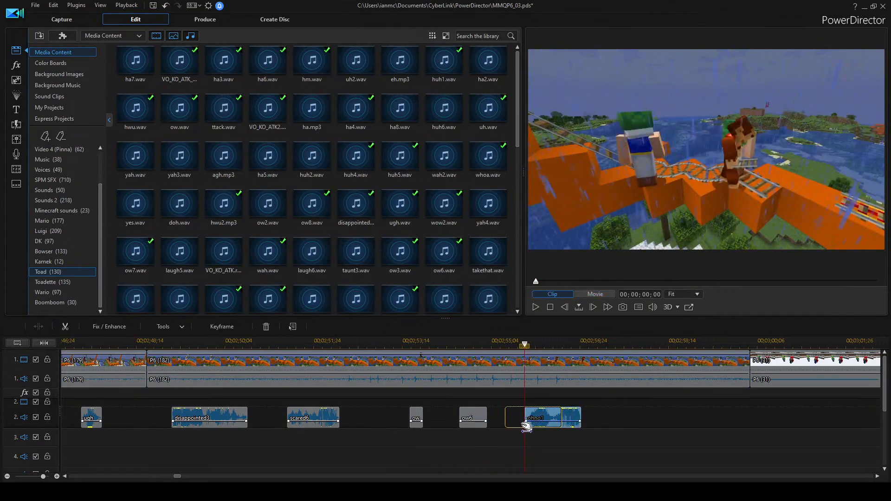
click(585, 414)
key(space)
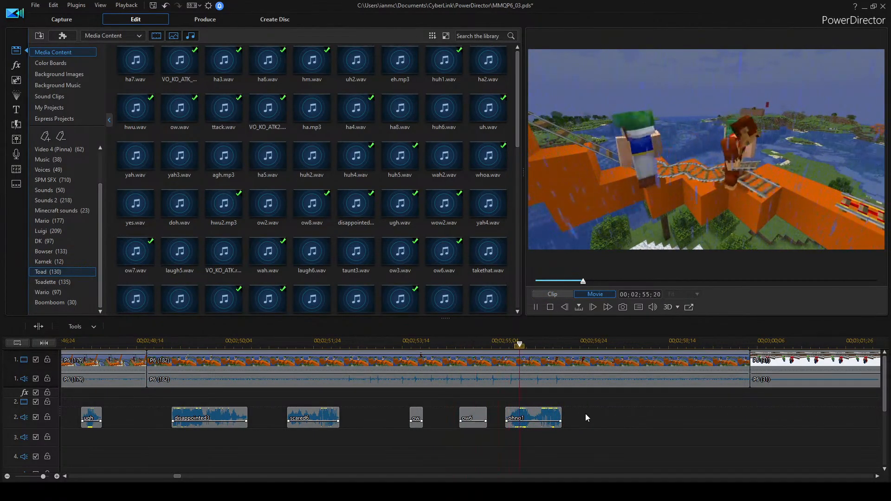
key(space)
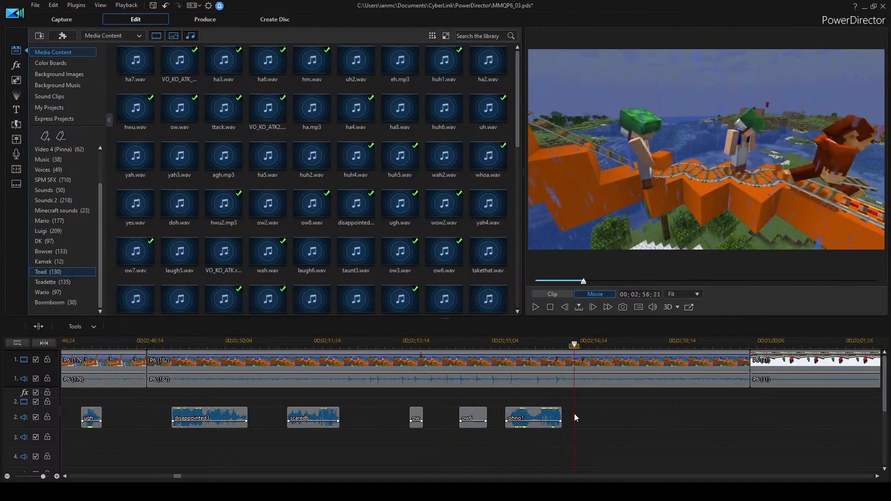
Replay the P6 (182) shot from just before ow6 to near the shot's end, checking the voice timing and the remaining gap.
key(space)
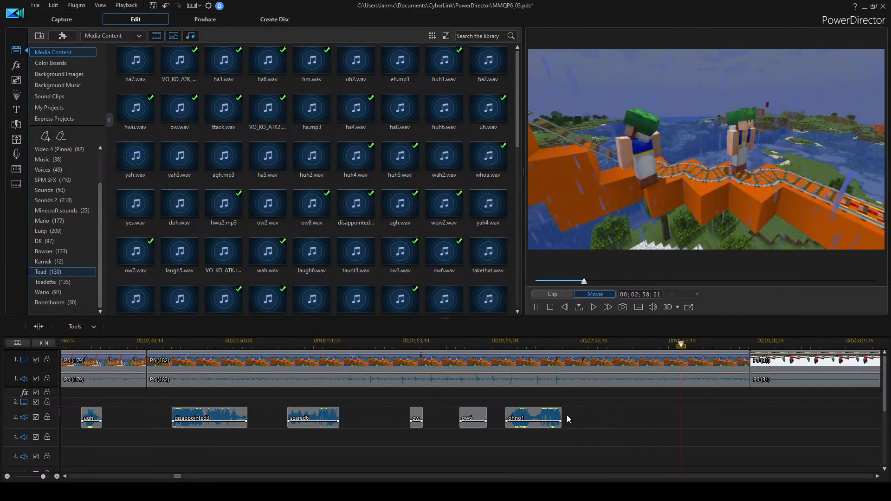
key(space)
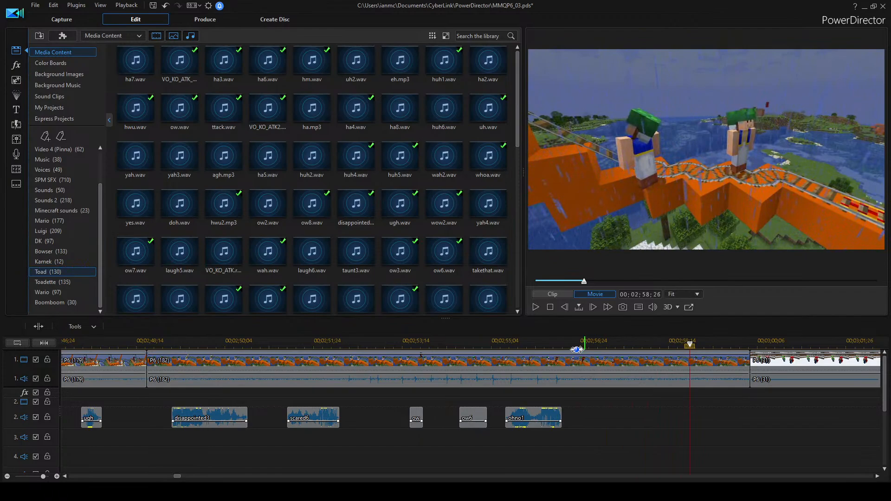
click(451, 343)
key(space)
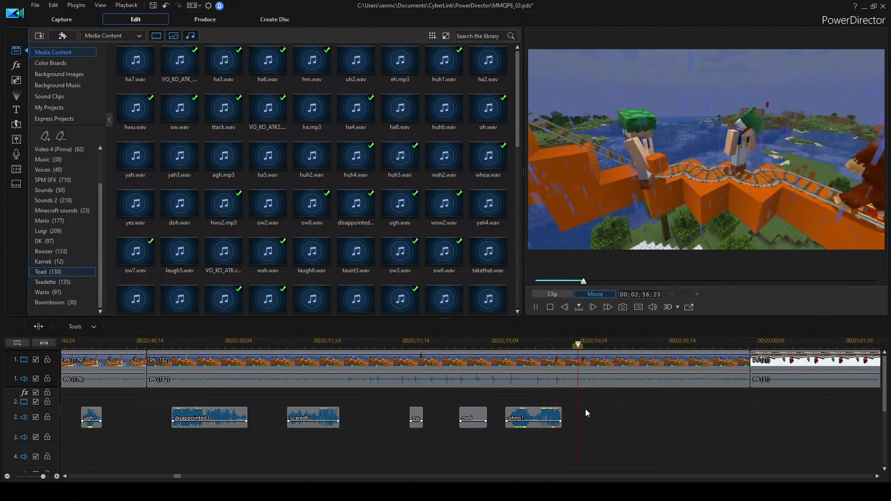
key(space)
scroll(602, 408, down, 1)
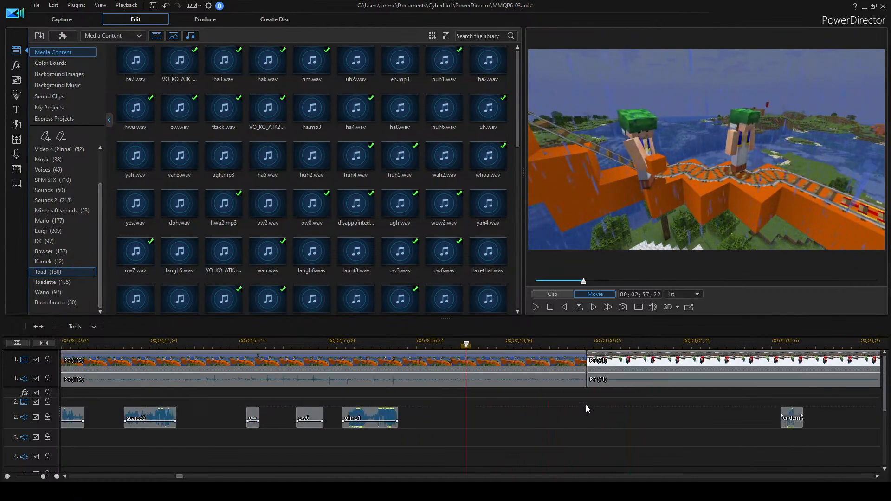
key(space)
key(space)
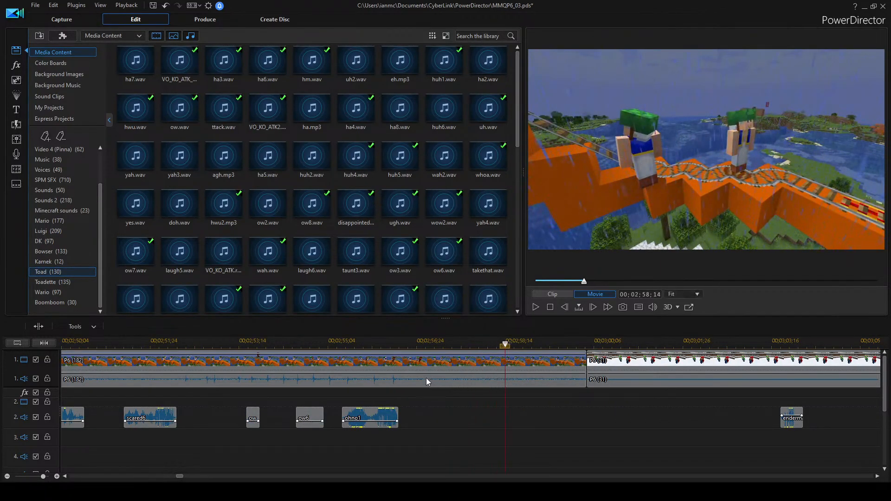
key(space)
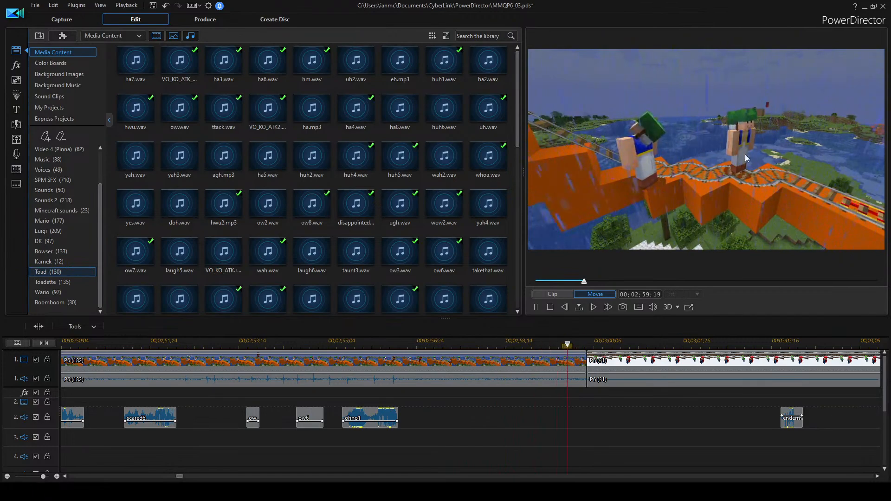
key(space)
Set the playhead at about 2:58:04 and search the Toad clips for "taun".
click(487, 342)
scroll(444, 250, down, 3)
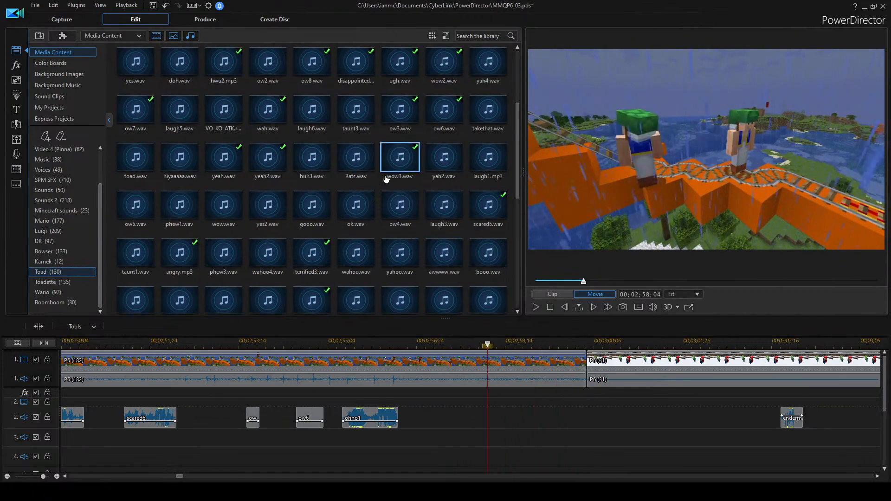
click(358, 111)
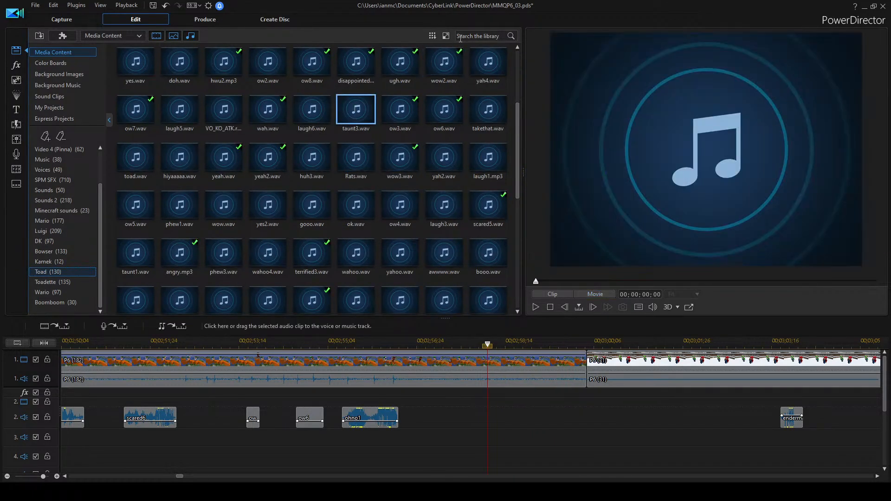
click(477, 31)
text(taun)
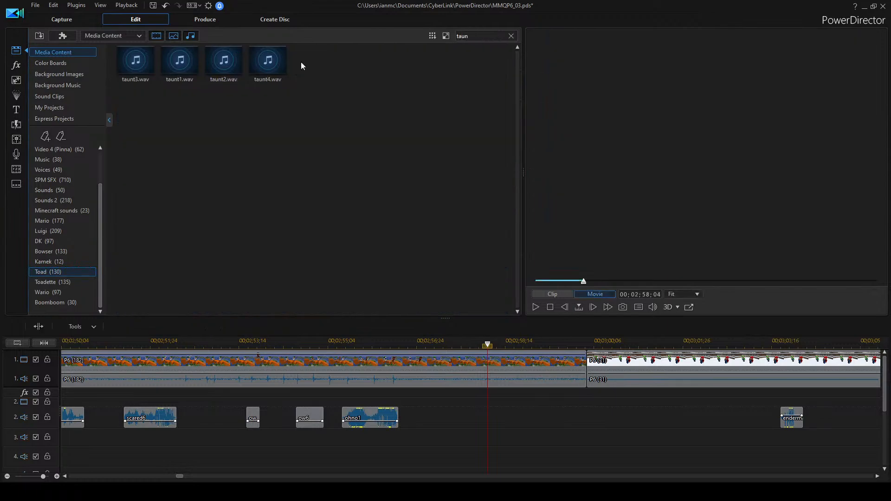
Audition Toad's taunt clips and place taunt4 on audio track 2 at about 2:58:00, after ohno1.
click(188, 69)
click(224, 61)
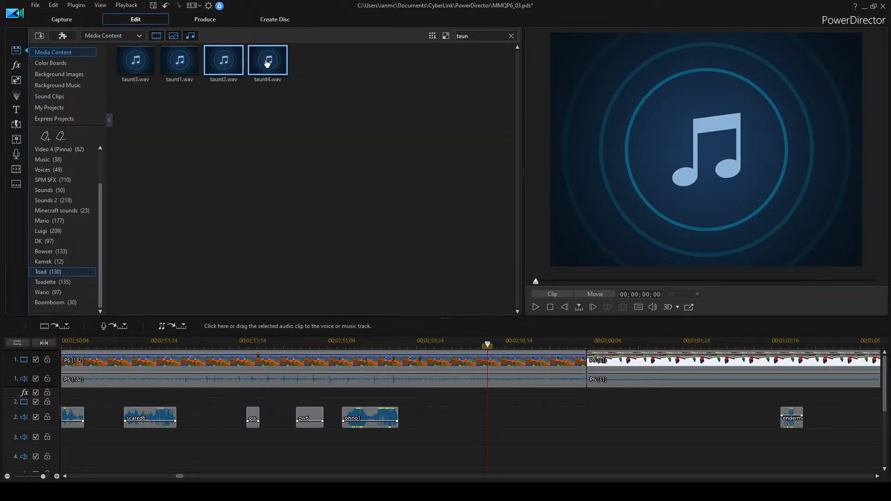
click(269, 62)
ctrl+click(132, 64)
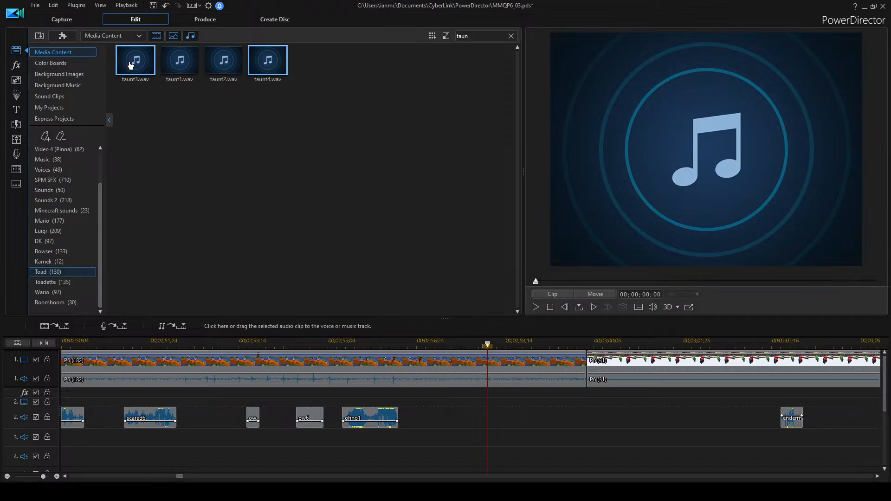
click(269, 67)
drag(270, 66, 488, 417)
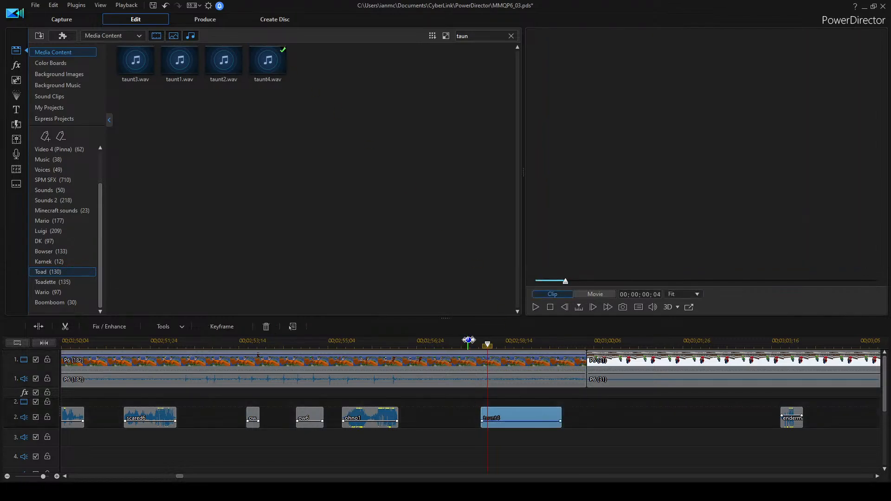
Replay the taunt4 clip through the cut to the P6 (31) shot, and return the playhead to about 2:55:07.
key(space)
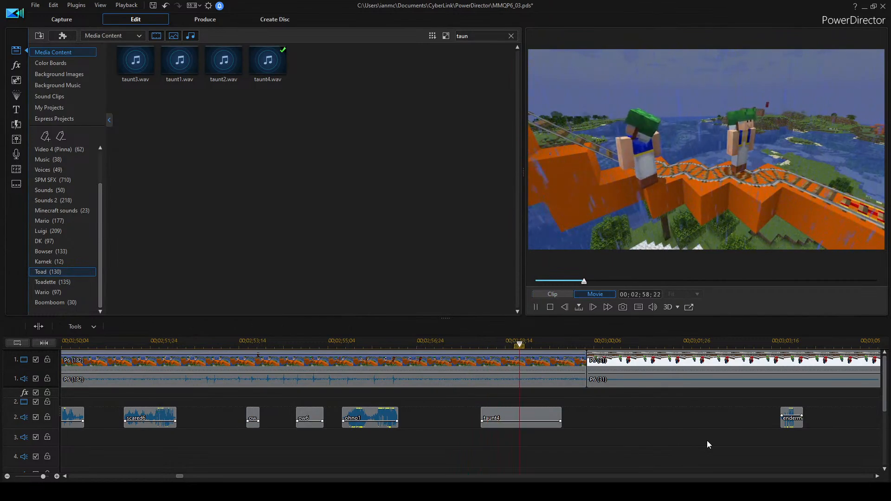
key(space)
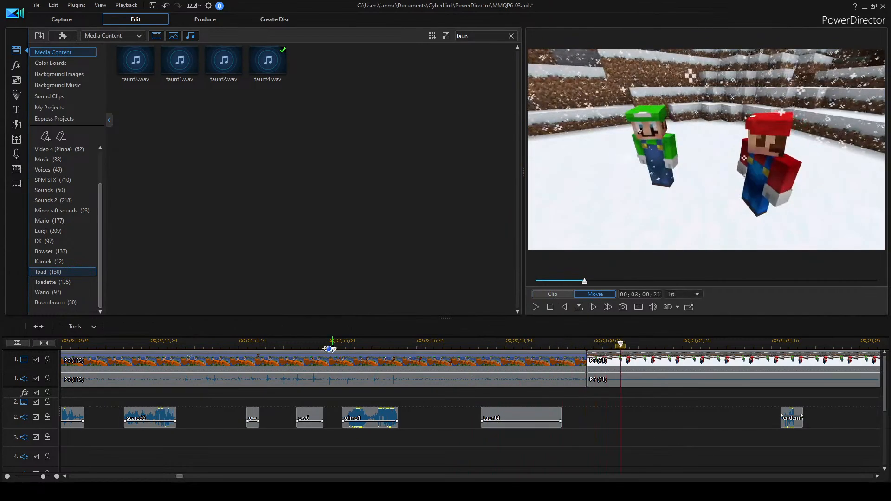
click(333, 342)
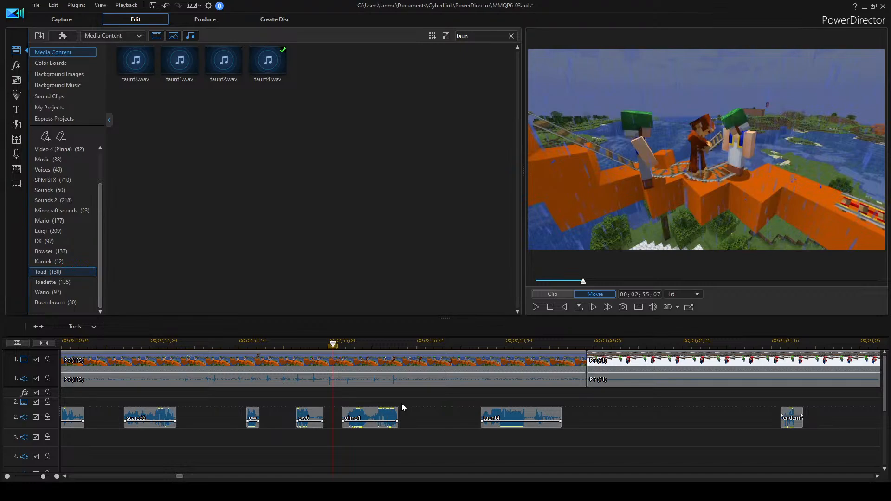
Review the voice clips across the P6 (182) shot and replay the disappointed3 clip from about 2:49:06.
scroll(398, 402, up, 3)
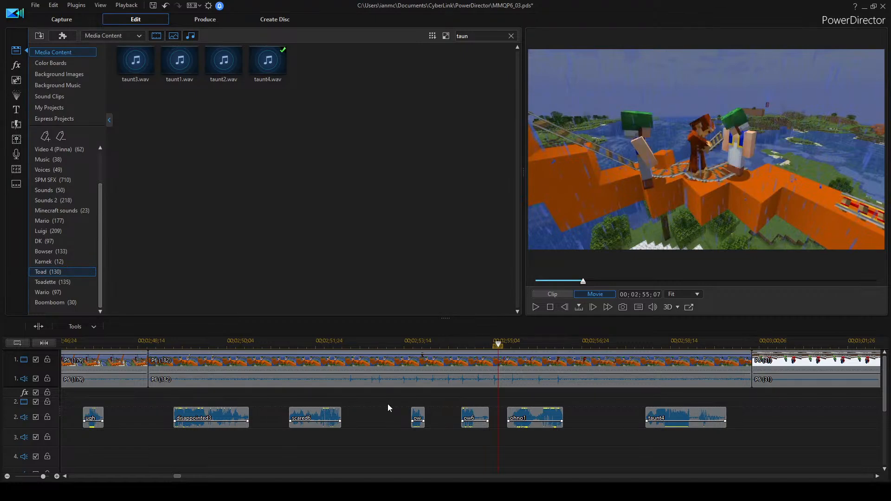
scroll(408, 356, down, 2)
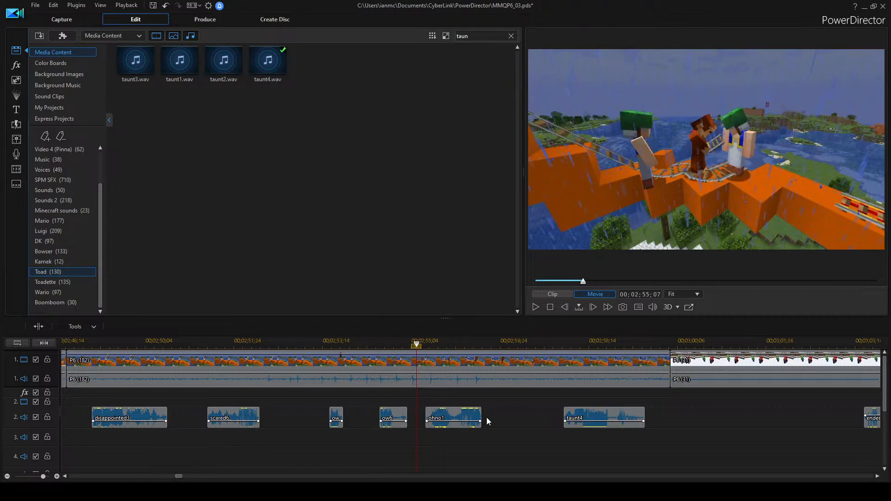
scroll(550, 402, up, 2)
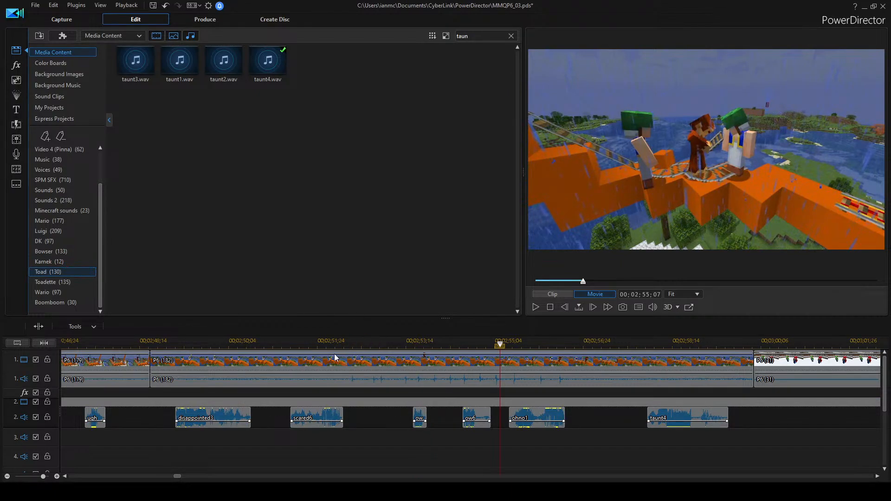
click(287, 341)
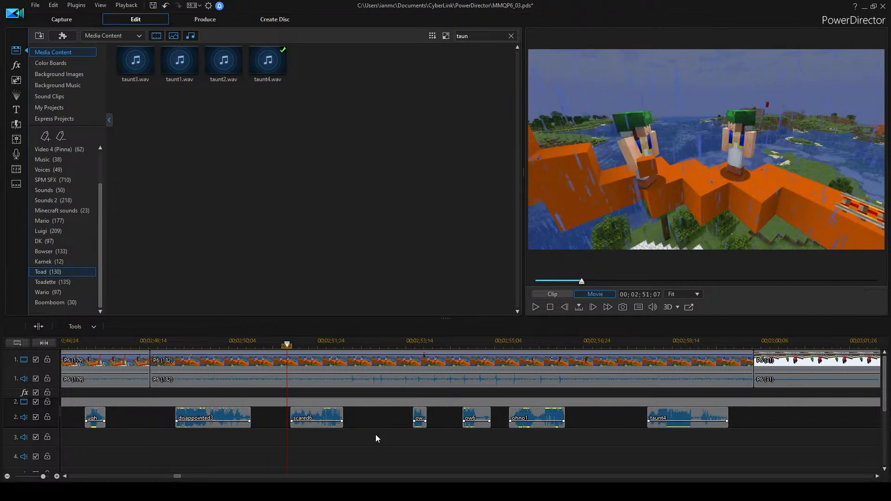
click(179, 342)
scroll(368, 420, right, 2)
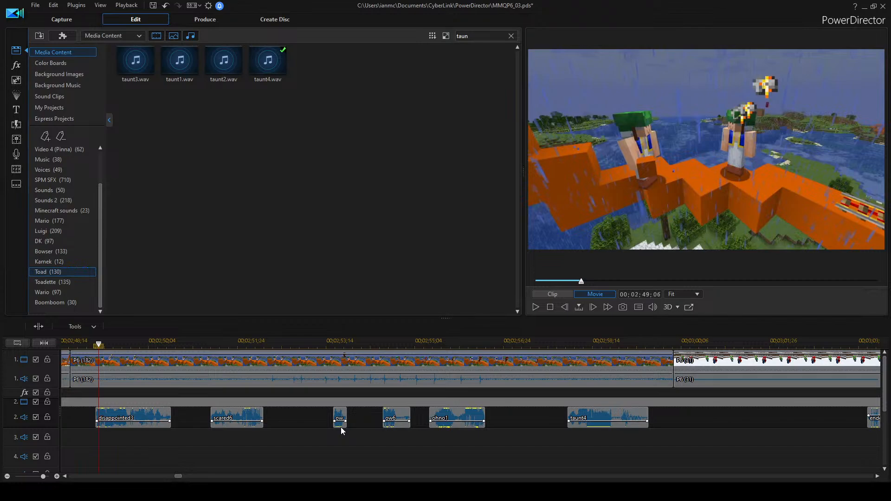
key(space)
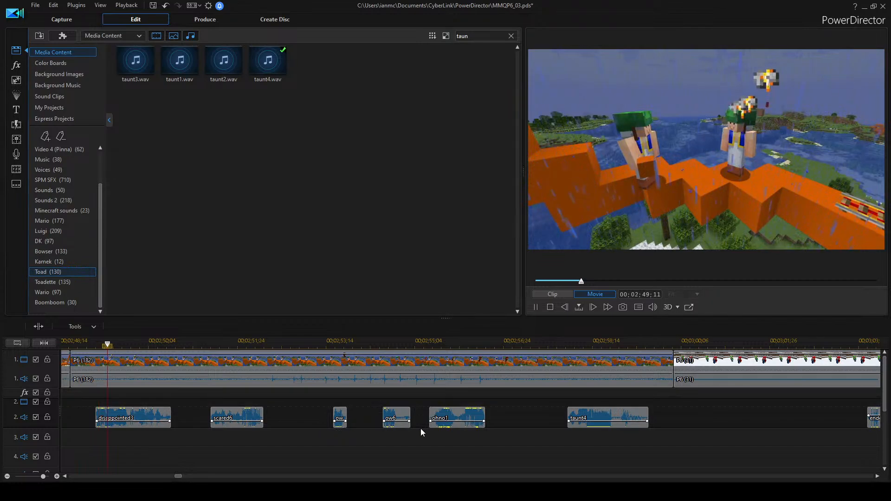
key(space)
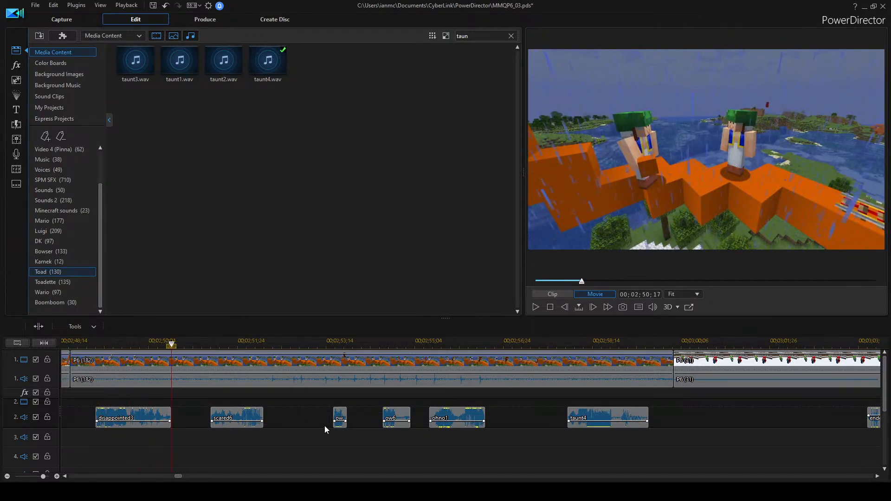
Return the playhead to about 2:48:29, just before the disappointed3 clip.
scroll(292, 417, left, 1)
scroll(313, 416, right, 1)
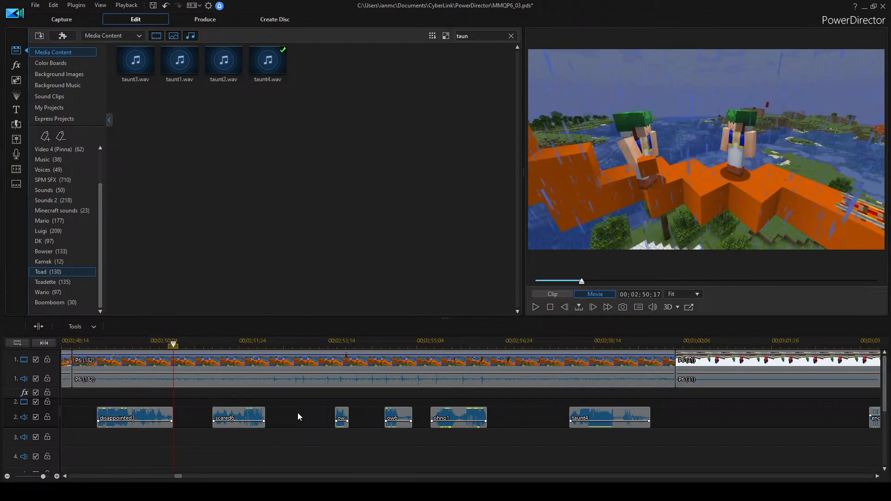
scroll(296, 413, left, 1)
click(274, 346)
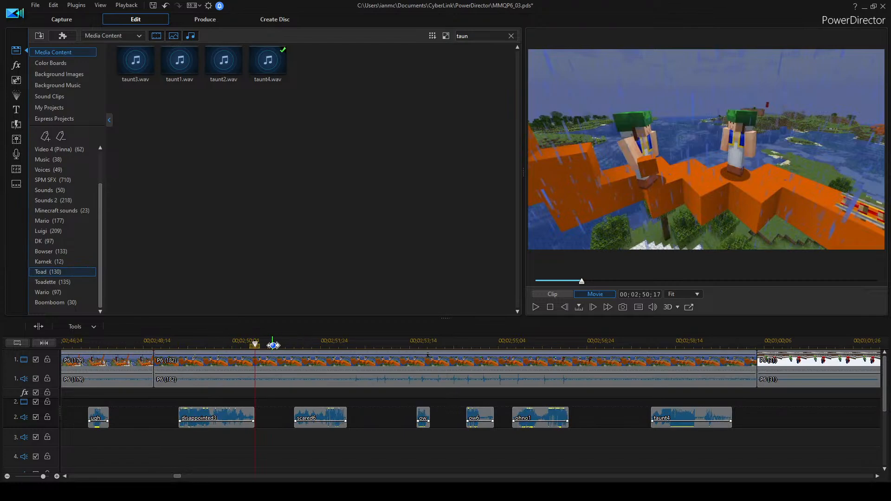
click(170, 345)
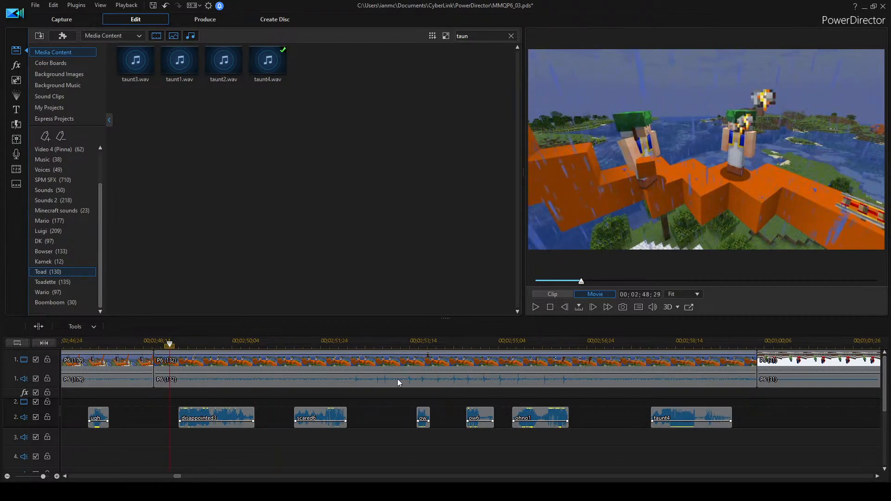
Play the voice clips across the P6 (182) shot and return the playhead to about 2:56:15.
key(space)
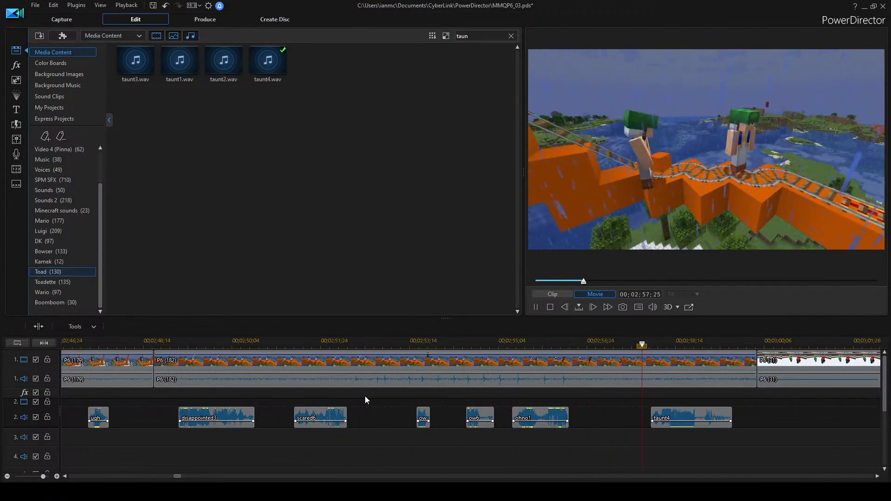
key(space)
click(570, 344)
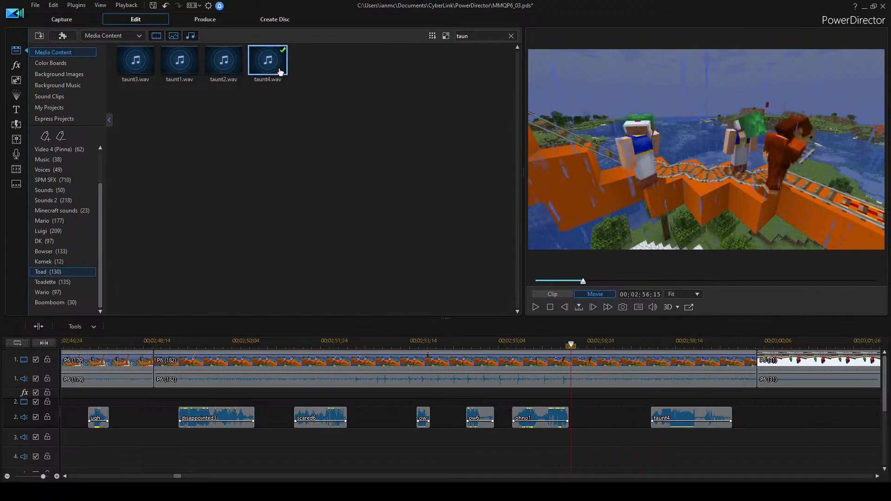
Clear the library search, audition short Toad clips, and place huh1 on audio track 2 at about 2:57:04, between ohno1 and taunt4.
click(511, 36)
click(400, 60)
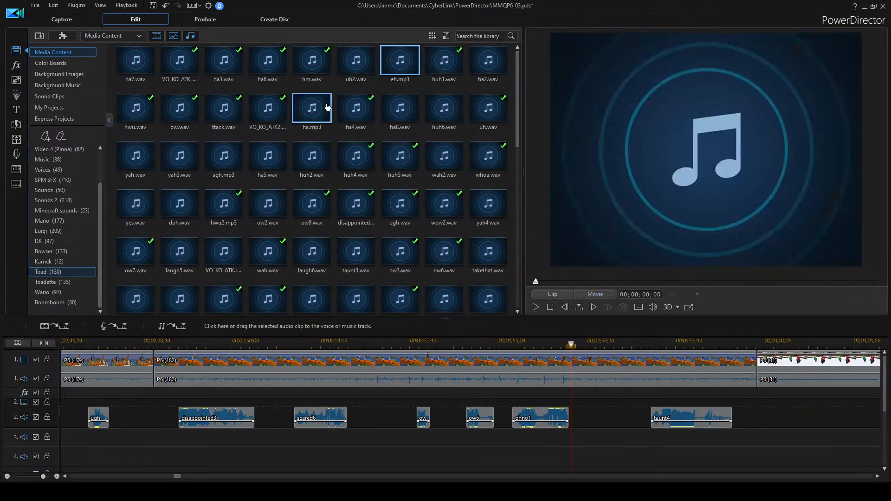
click(312, 108)
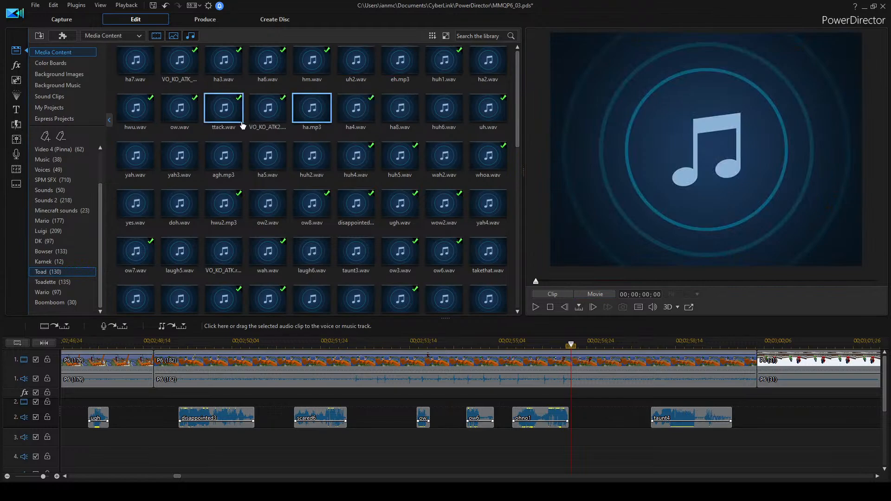
click(446, 112)
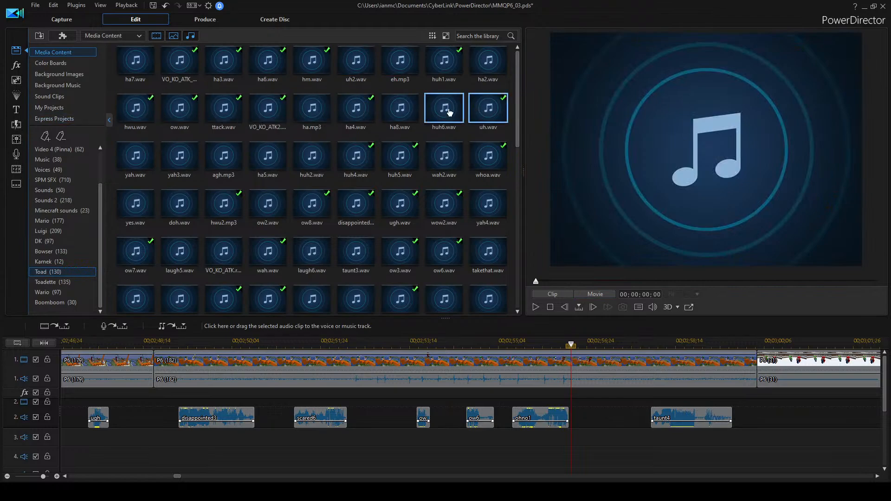
drag(441, 60, 605, 417)
Replay the timeline from the end of ohno1 through the huh1 and taunt4 clips.
click(556, 346)
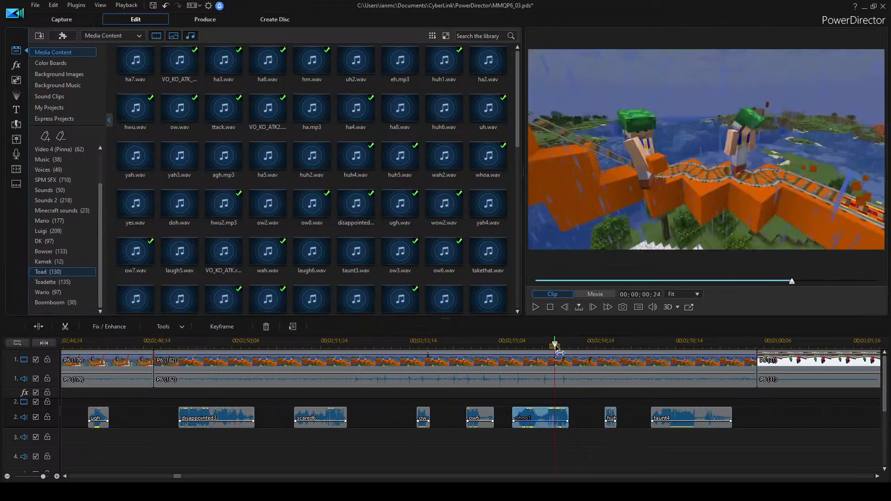
key(space)
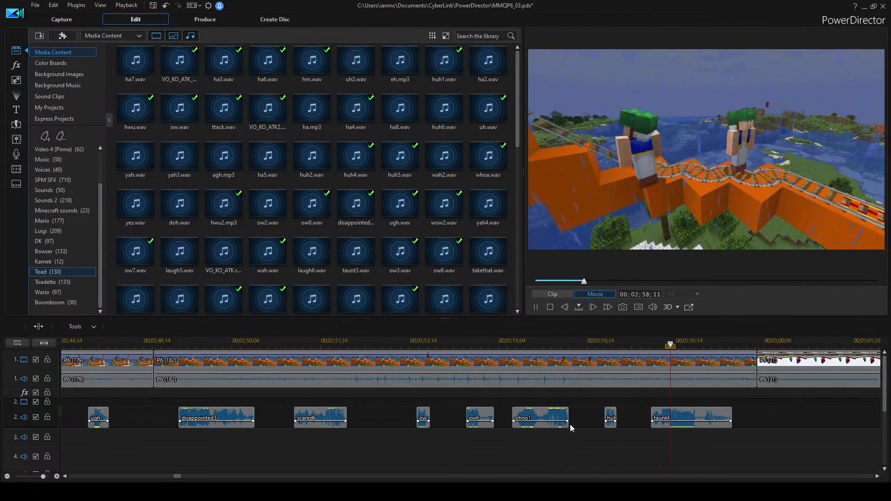
key(space)
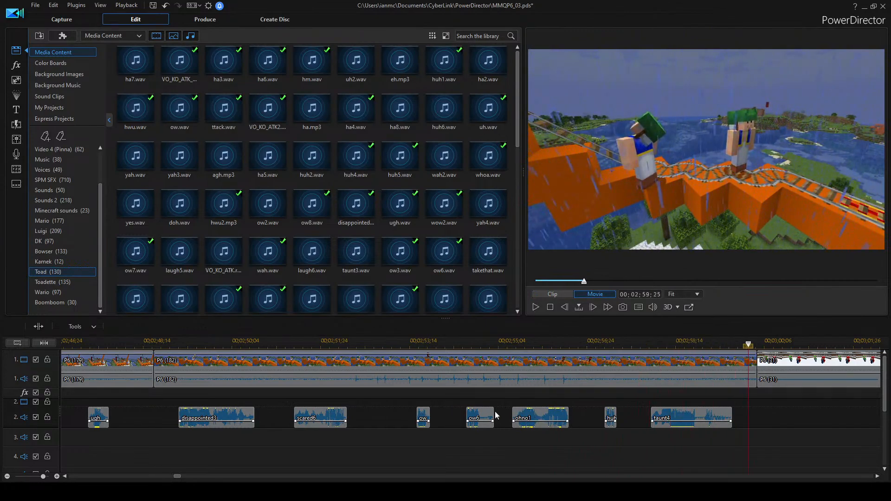
Show the DK voice clips in the library and play through the P6 (179) shot from its start, including the angry clip.
scroll(302, 419, down, 3)
scroll(239, 420, up, 3)
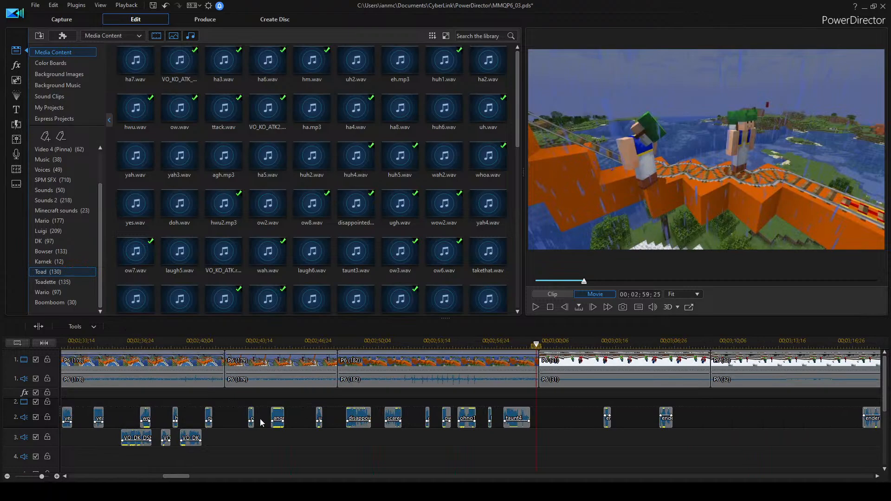
click(283, 371)
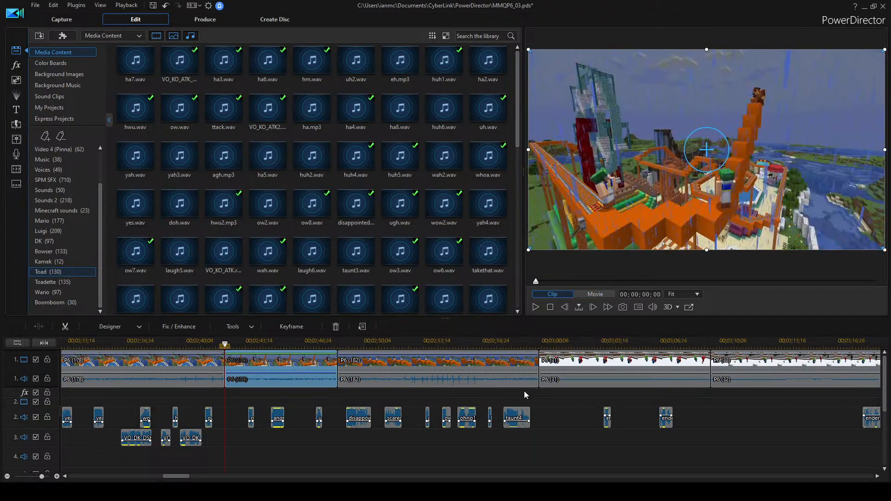
scroll(533, 391, up, 3)
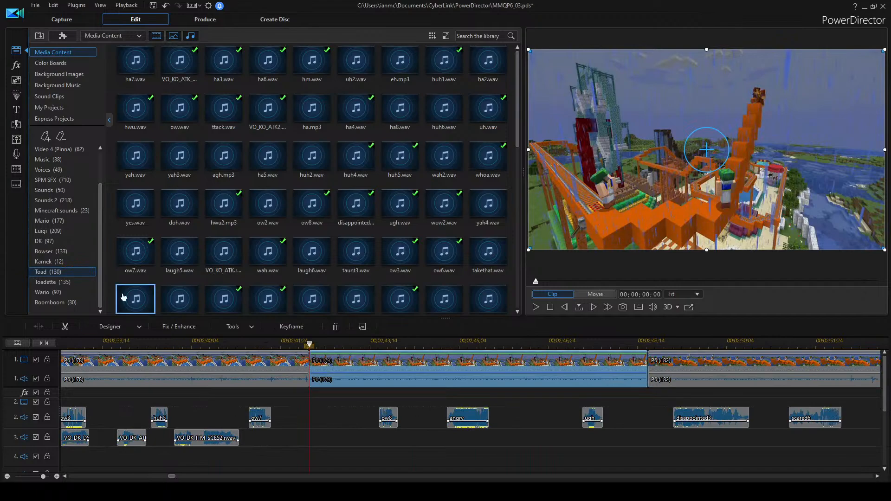
click(44, 241)
click(412, 418)
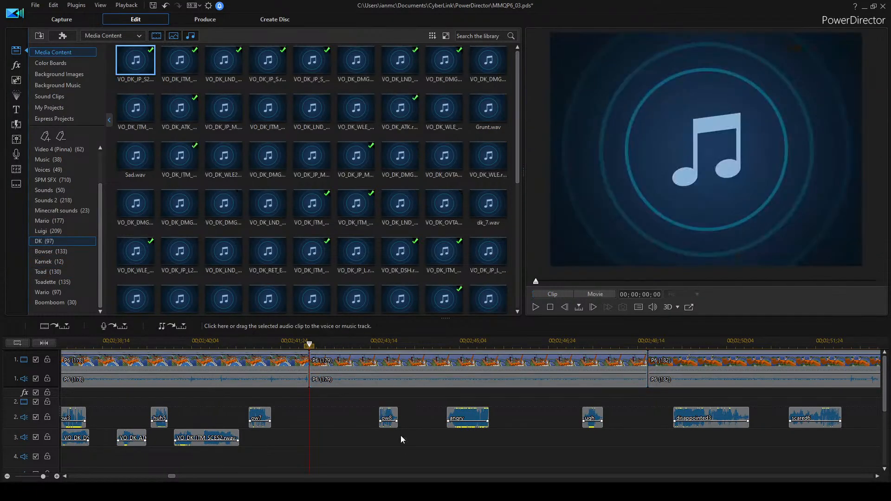
key(space)
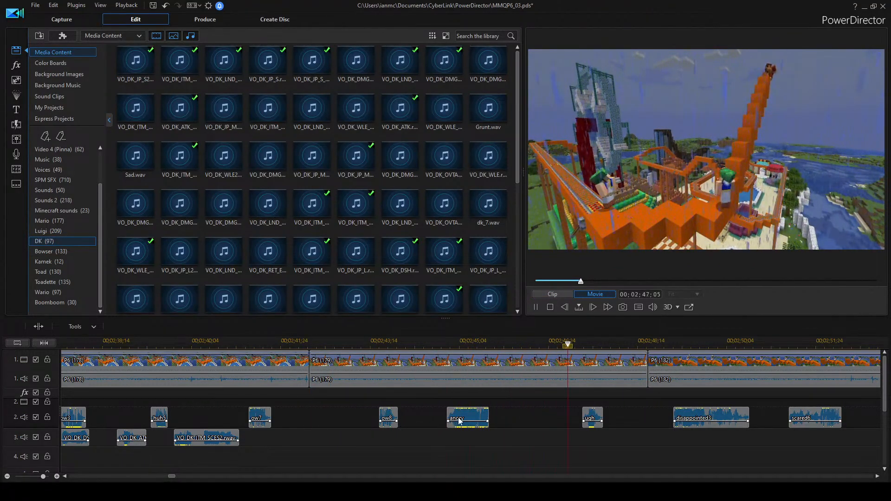
click(472, 419)
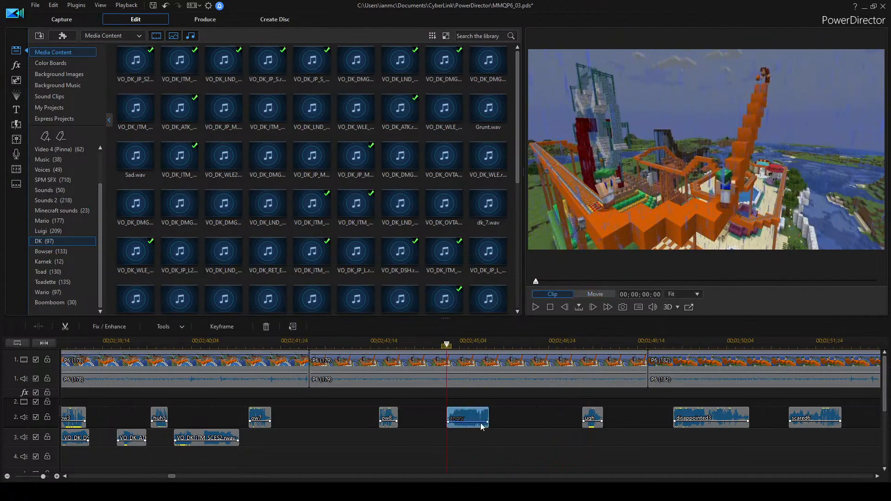
key(space)
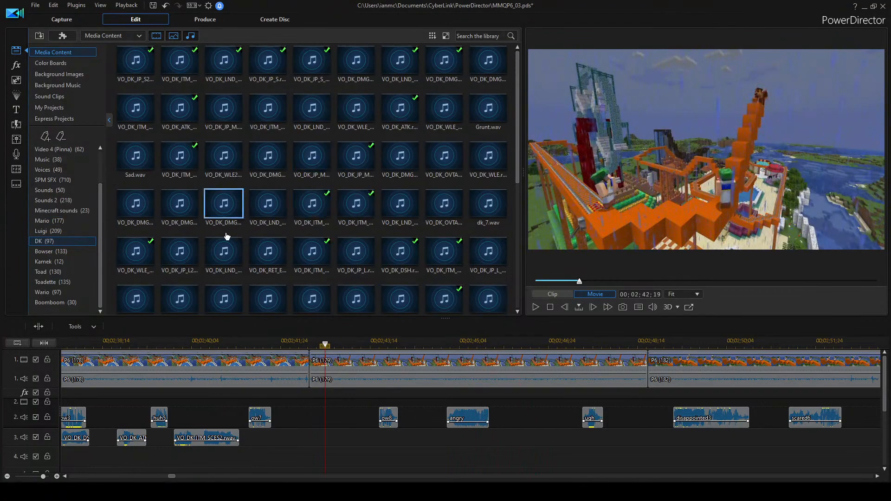
Audition DK voice clips and place a VO_DK_LND clip on audio track 2 at about 2:46:03, between angry and ugh.
click(267, 213)
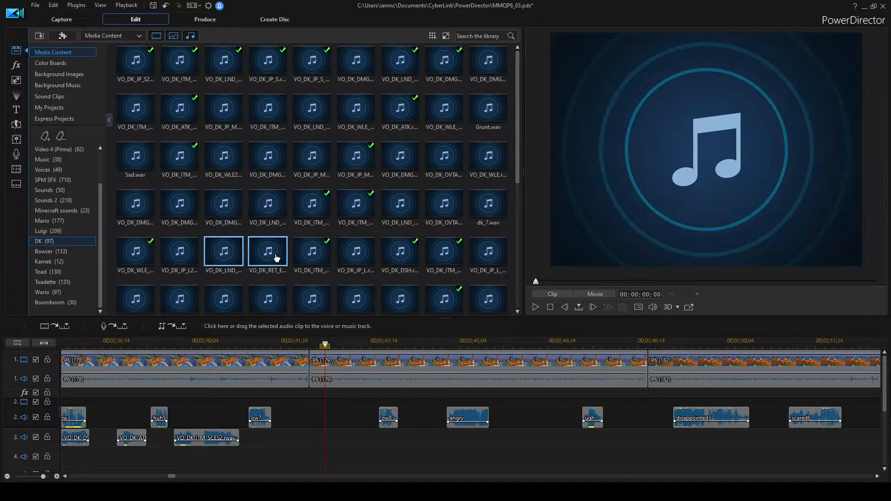
double_click(267, 204)
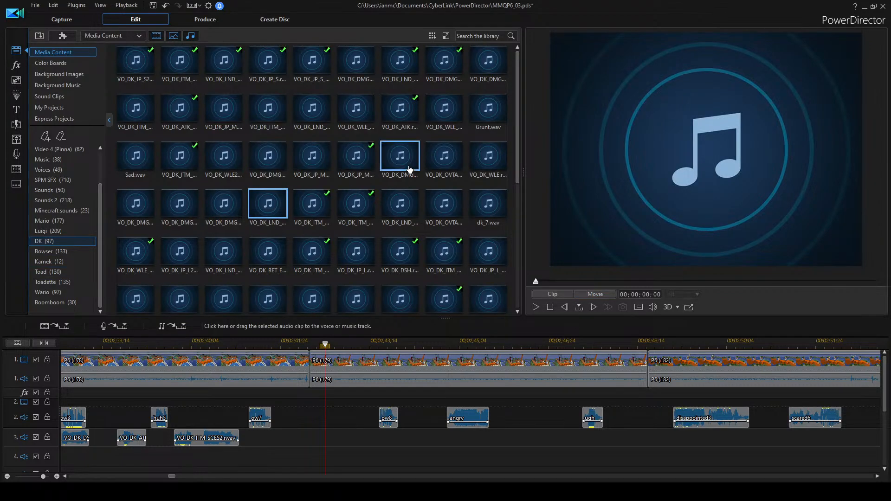
click(308, 156)
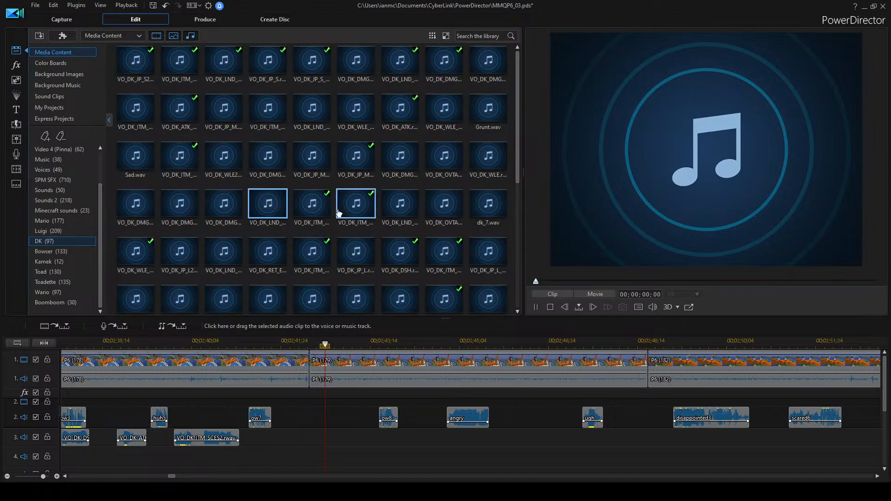
drag(496, 376, 511, 408)
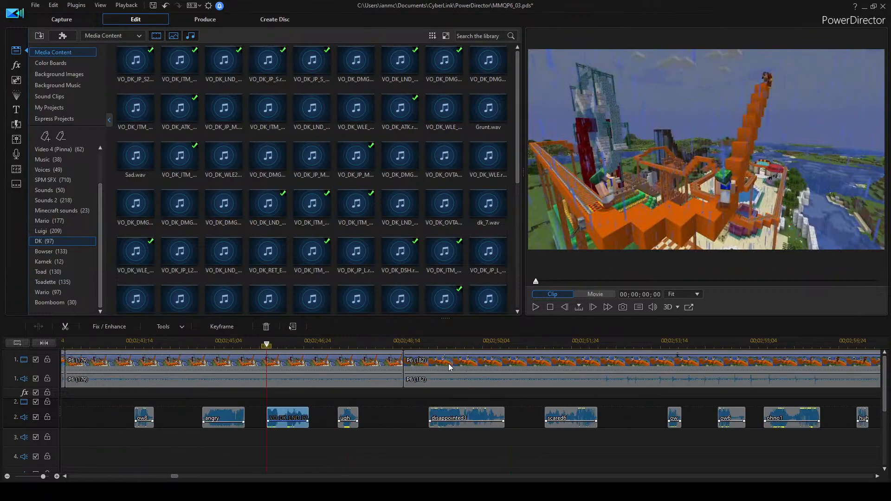
Replay the VO_DK_LND clip and shift it closer to the ugh clip, to about 2:46:09.
key(space)
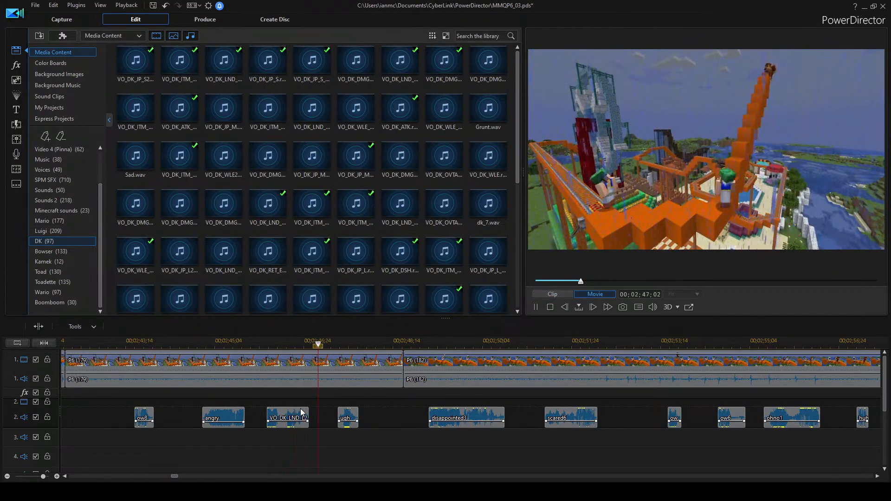
click(351, 420)
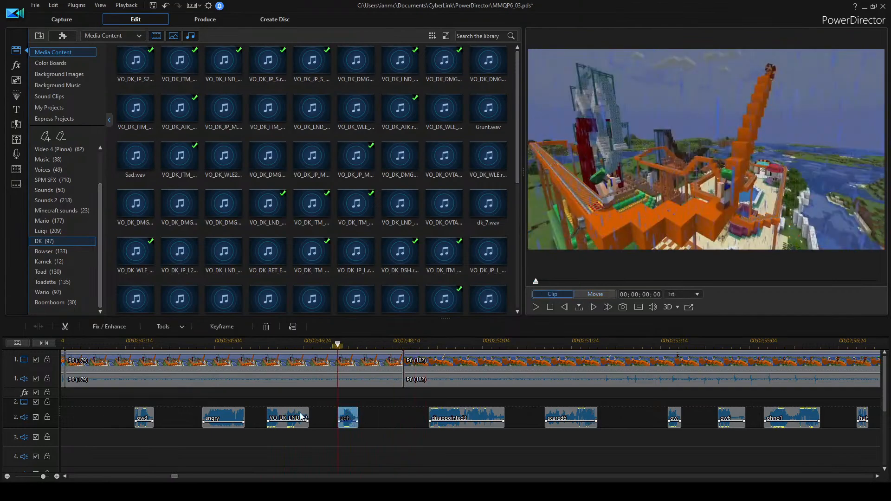
drag(300, 417, 314, 417)
Play the P6 (179) shot from its start up to the angry clip.
scroll(249, 413, up, 2)
click(251, 374)
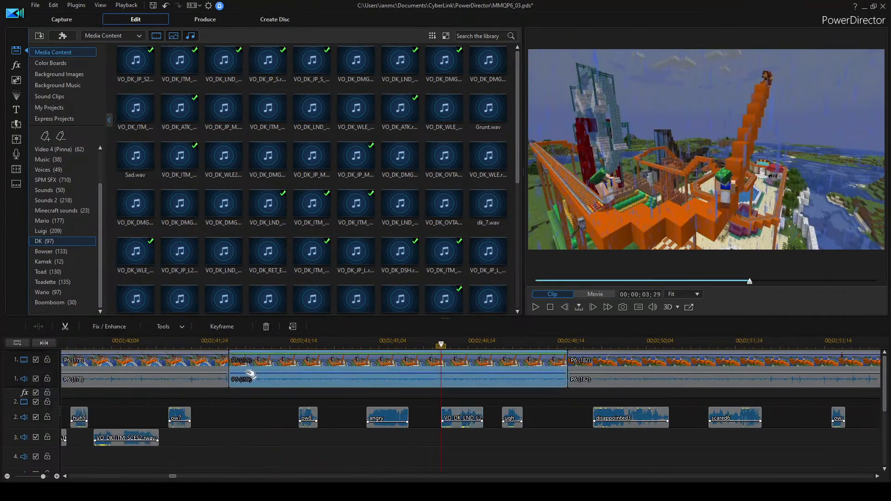
click(229, 339)
click(272, 389)
key(space)
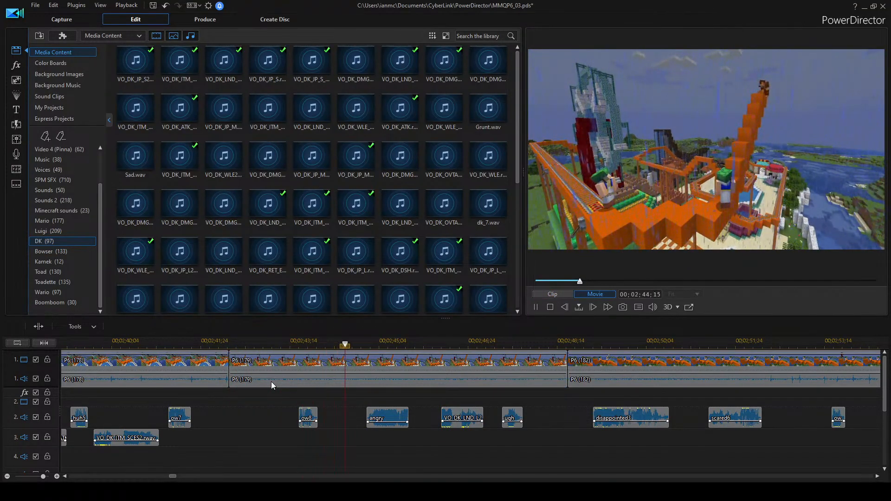
key(space)
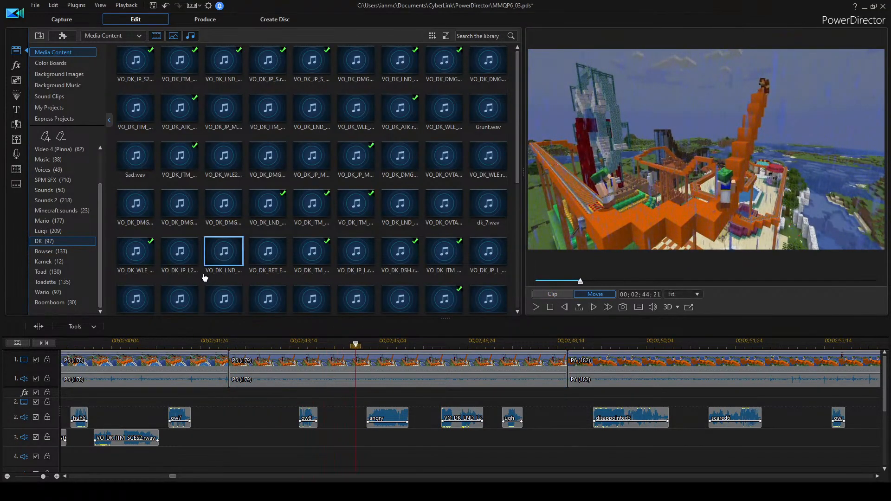
Audition more DK voice clips and place a VO_DK_OVTA clip on audio track 2 at about 2:42:16, just before ow8.
click(313, 159)
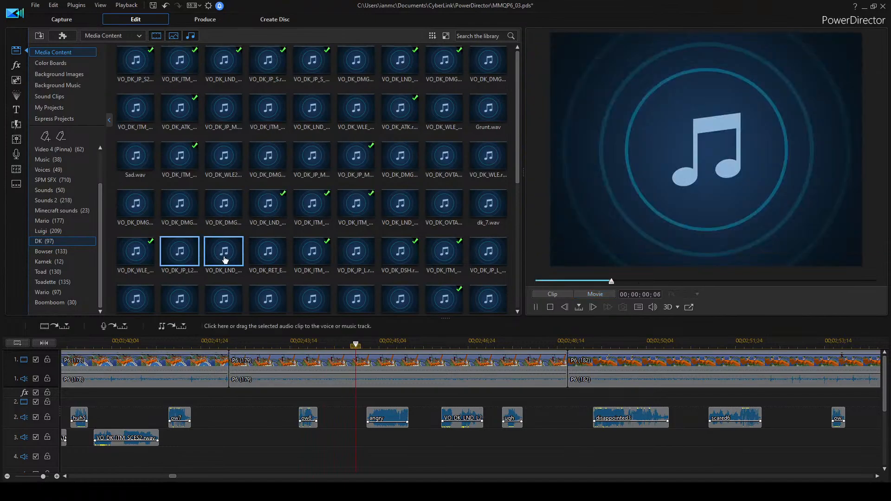
click(265, 255)
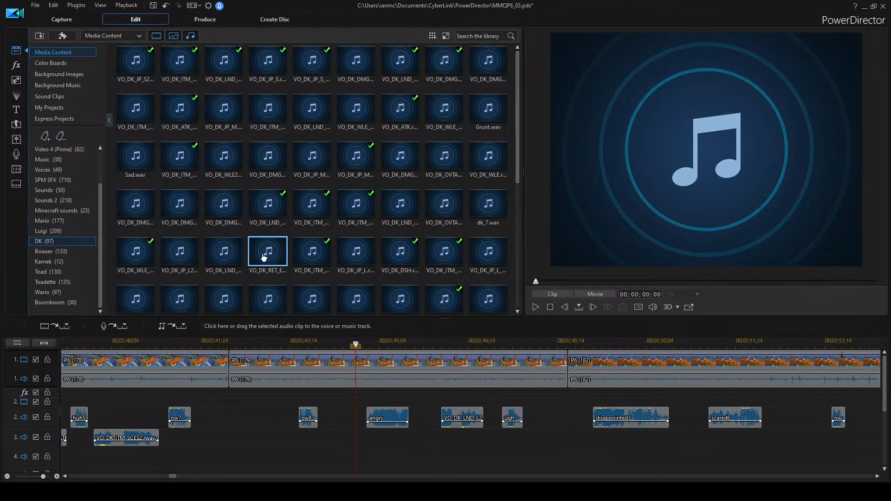
click(460, 415)
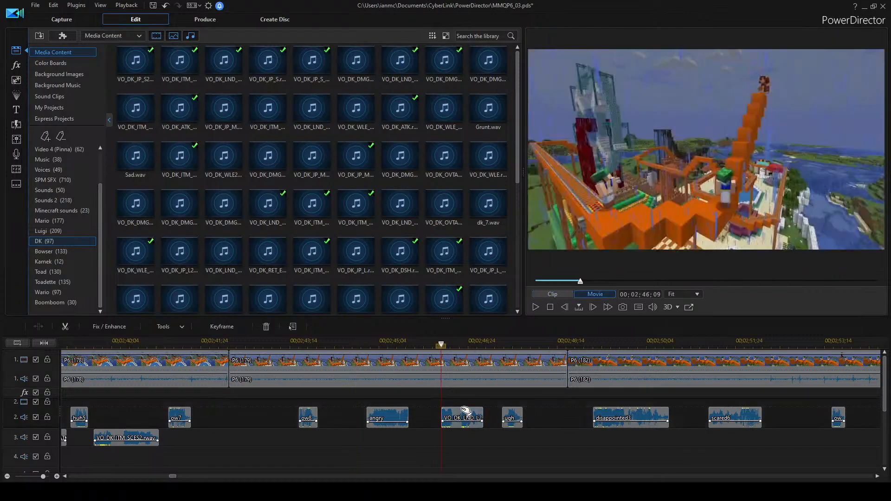
click(454, 168)
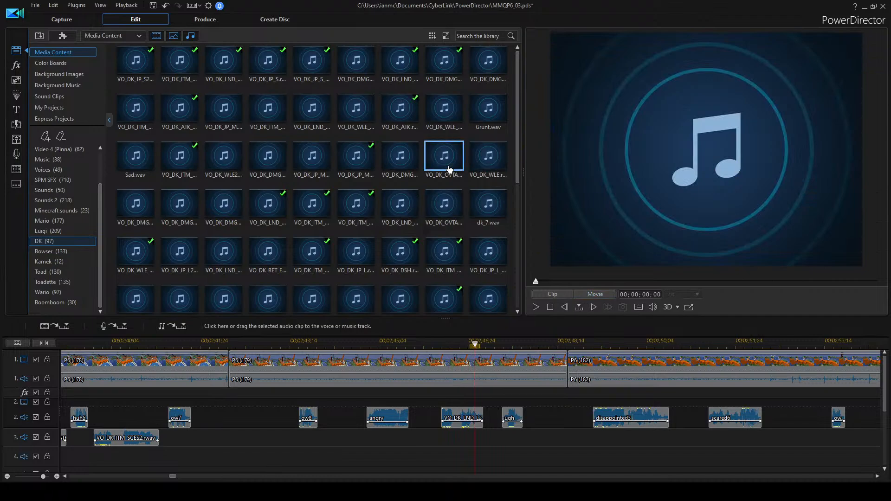
drag(449, 160, 241, 424)
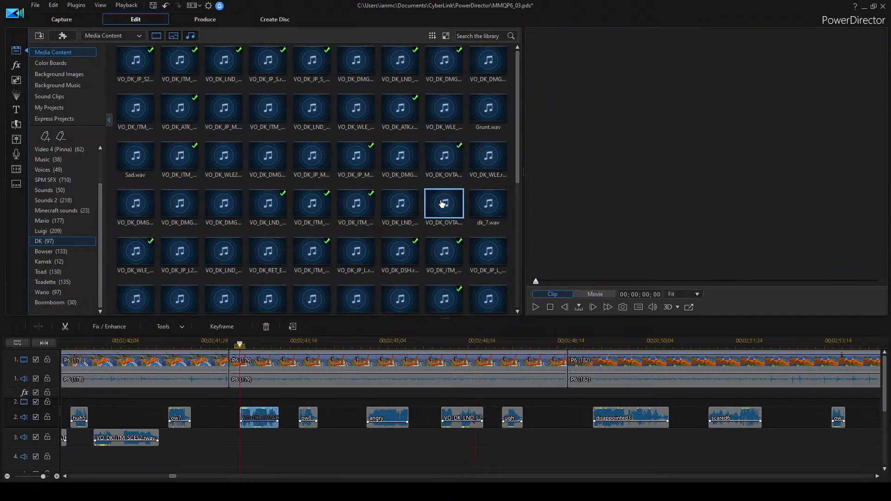
Replay the P6 (179) shot's voice clips from the VO_DK_OVTA clip to the VO_DK_LND clip.
click(313, 414)
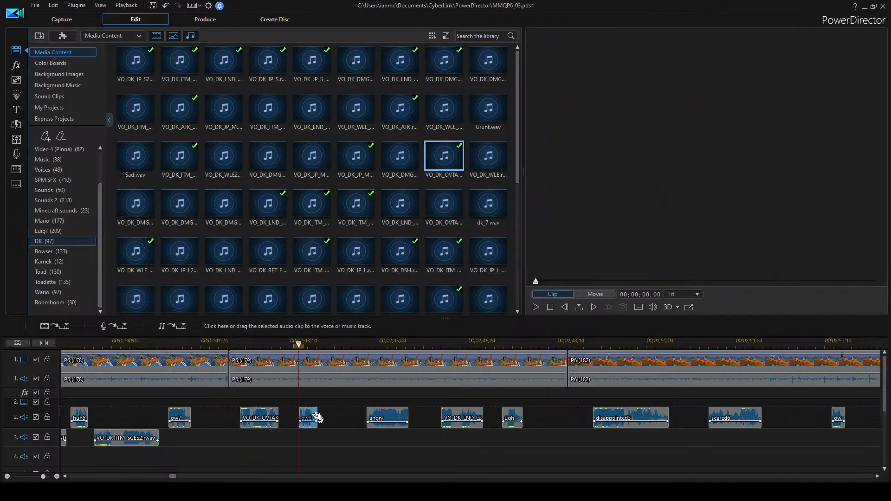
click(263, 413)
click(362, 423)
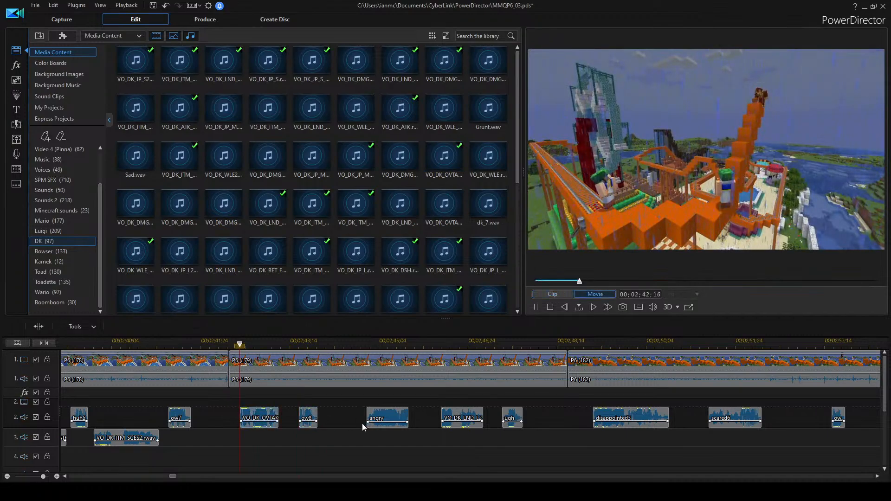
key(space)
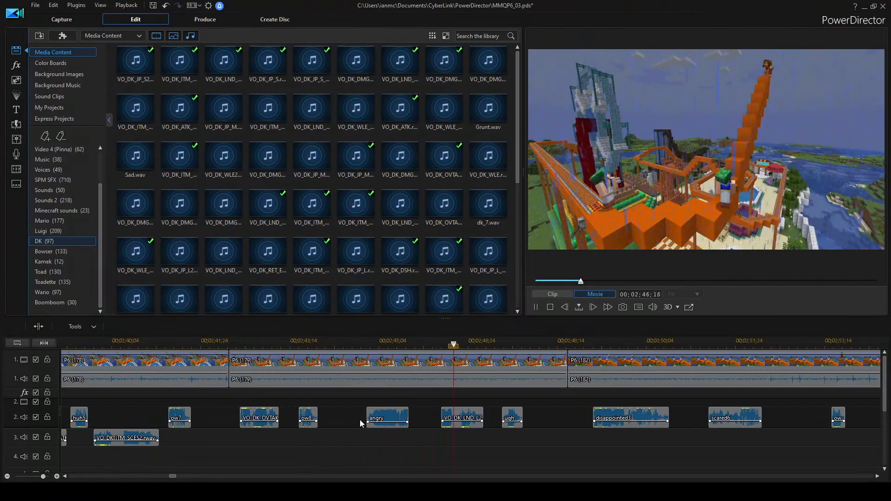
Move the VO_DK_LND clip earlier to about 2:45:28, just after angry, and replay through the cut to the P6 (182) shot.
drag(455, 420, 435, 421)
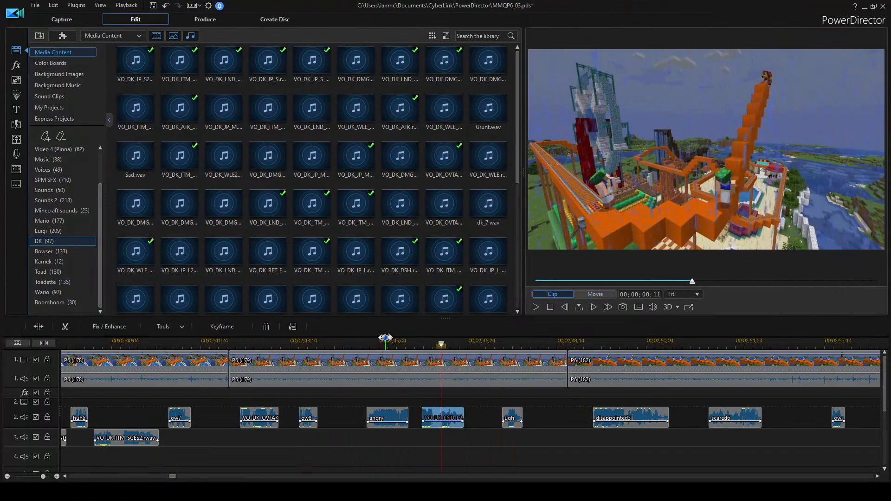
key(space)
click(522, 424)
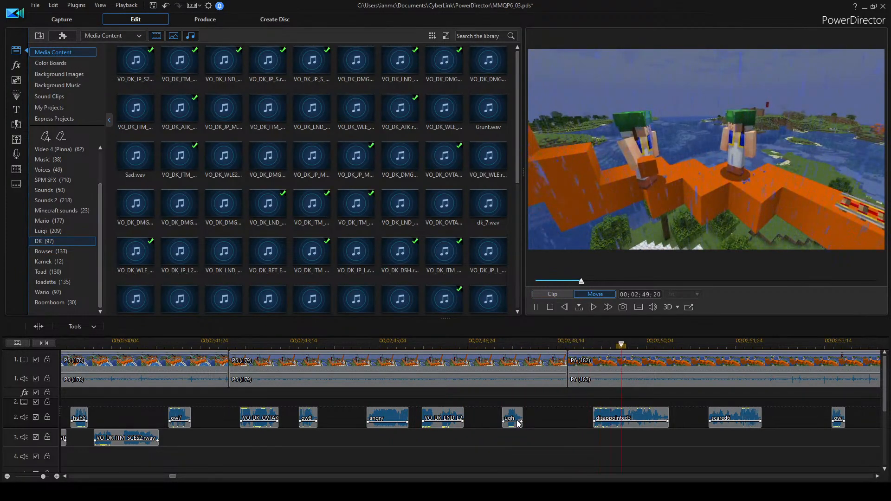
key(space)
scroll(521, 417, right, 3)
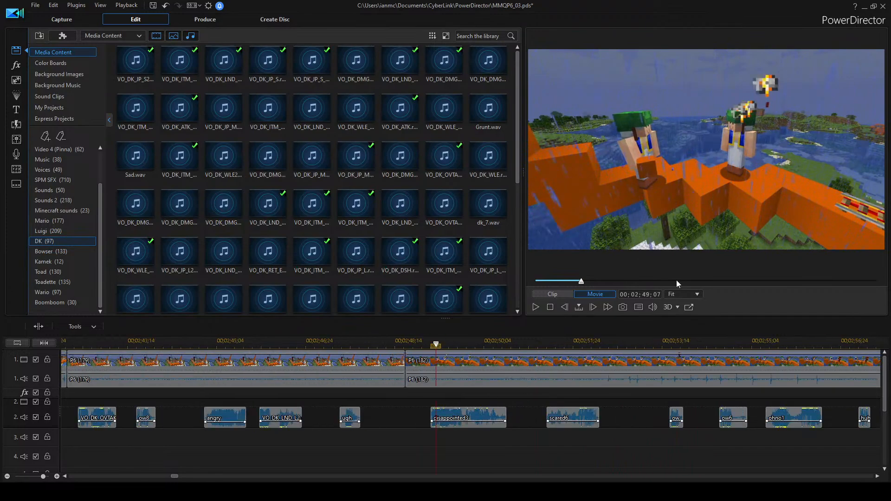
Play the P6 (182) shot from the start of the disappointed3 clip to just past the scared6 clip.
scroll(522, 441, right, 2)
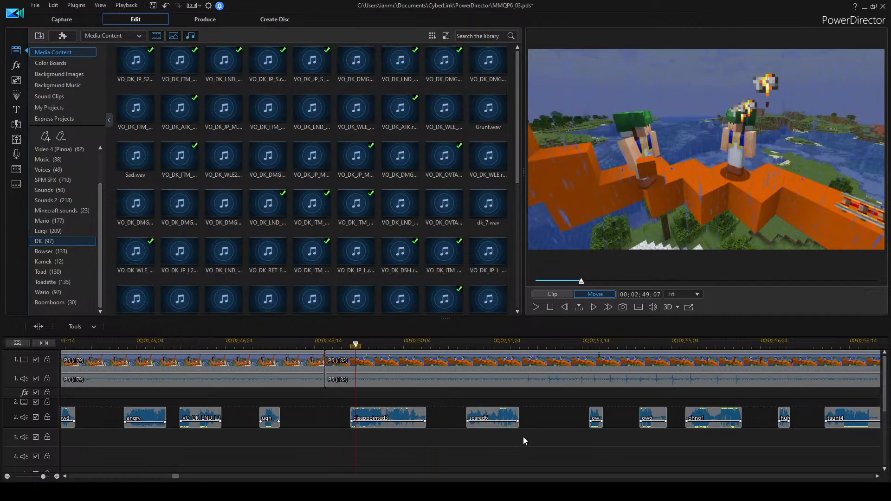
key(space)
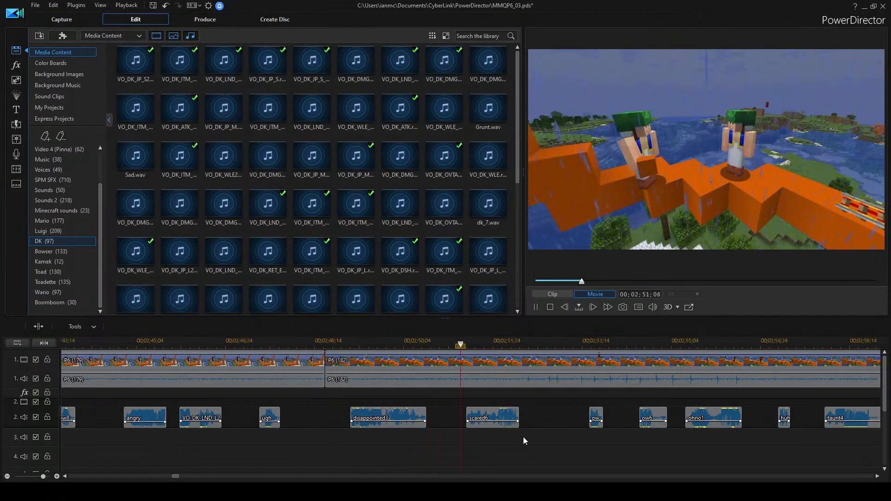
key(space)
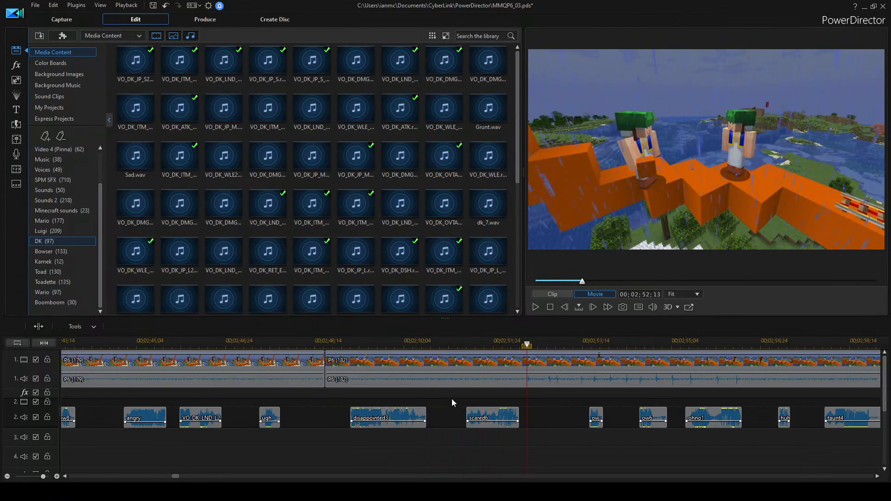
Open the Toad voice library, move the scared6 clip slightly later to about 2:51:12, and replay from the disappointed3 clip.
click(446, 343)
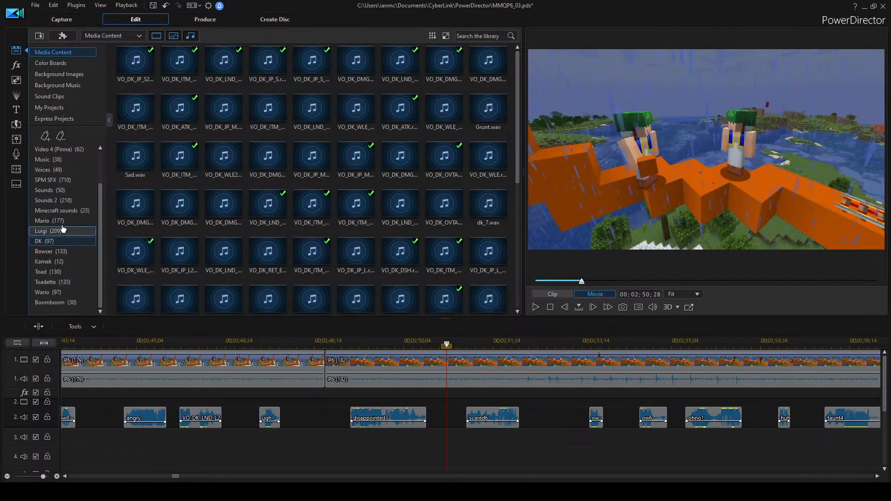
click(48, 272)
click(278, 78)
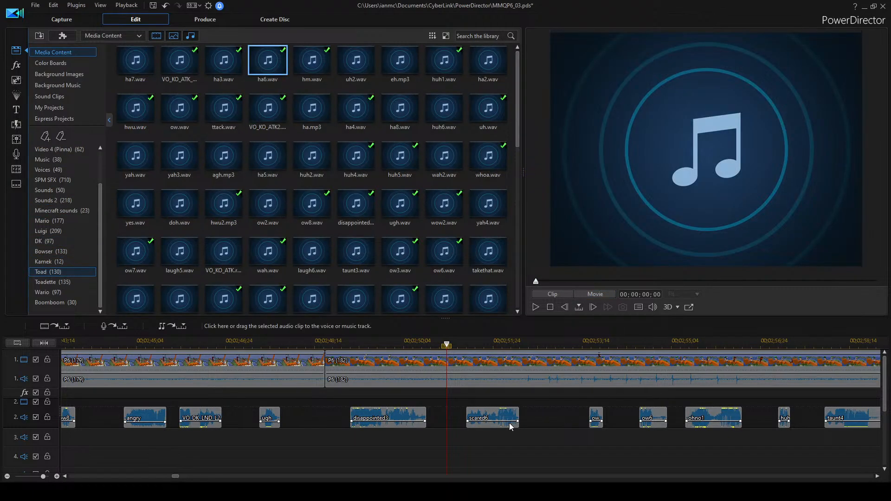
drag(509, 423, 514, 421)
drag(393, 341, 396, 340)
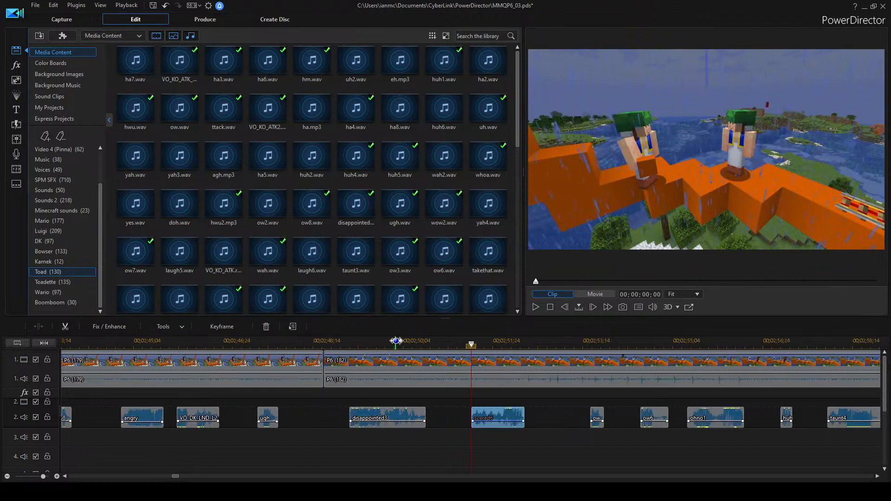
click(396, 340)
key(space)
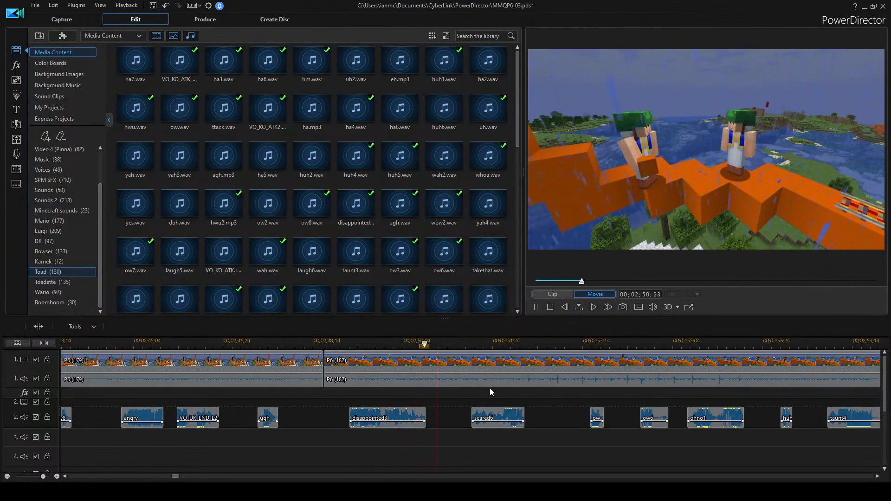
Place the Toad clip uh2.wav on audio track 2 at about 2:50:26, between disappointed3 and scared6, and play it back.
click(383, 56)
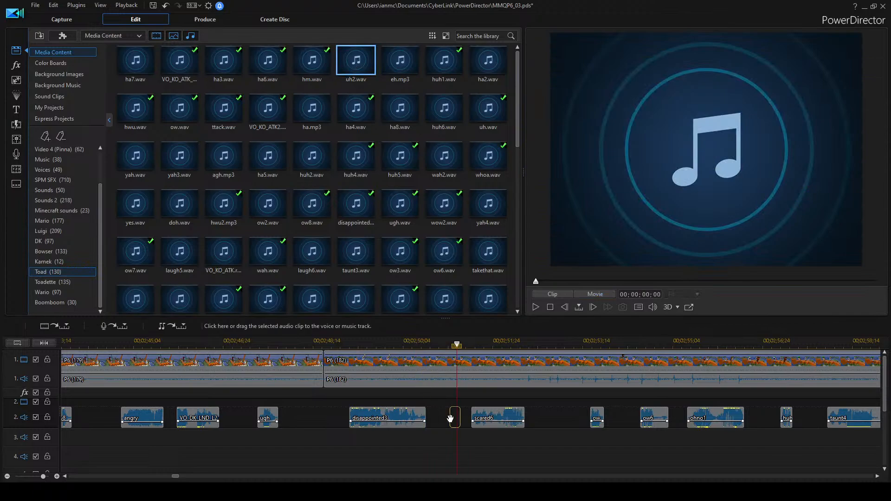
drag(450, 419, 452, 418)
click(407, 344)
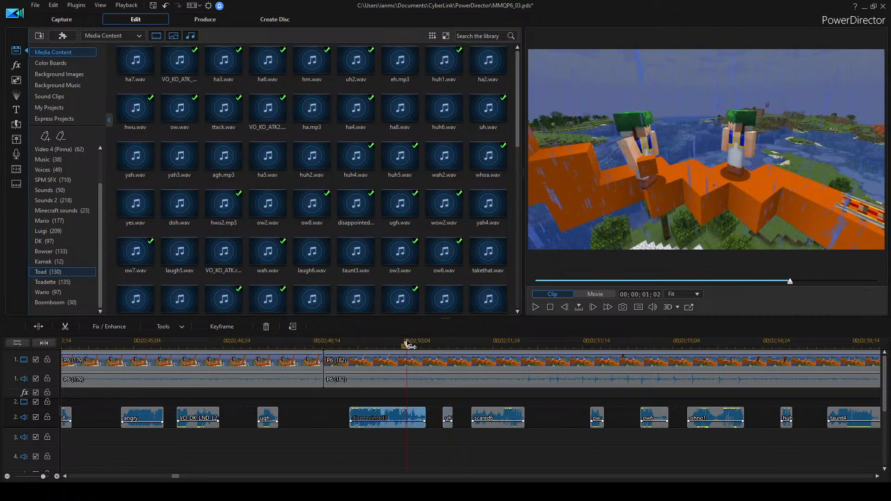
click(583, 446)
key(space)
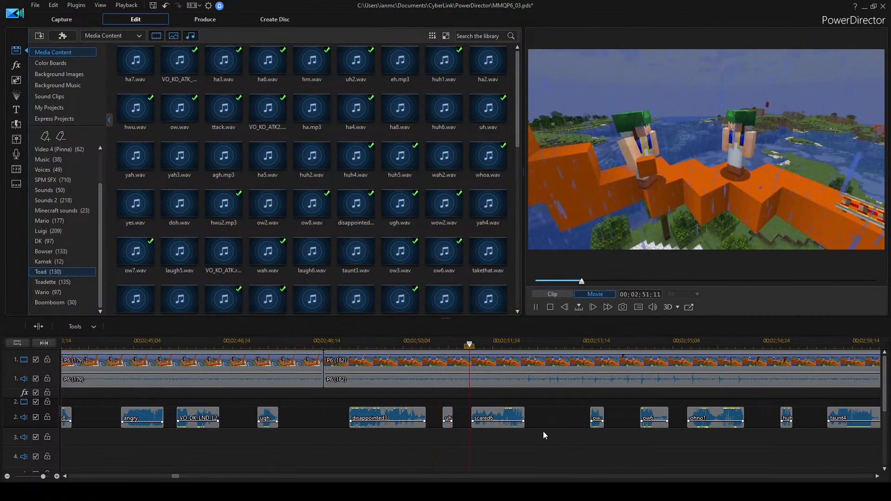
key(space)
Audition Toad voice clips in the library, including hm, huh1, ow, ttack, VO_KO_ATK2, agh and uh.
click(309, 60)
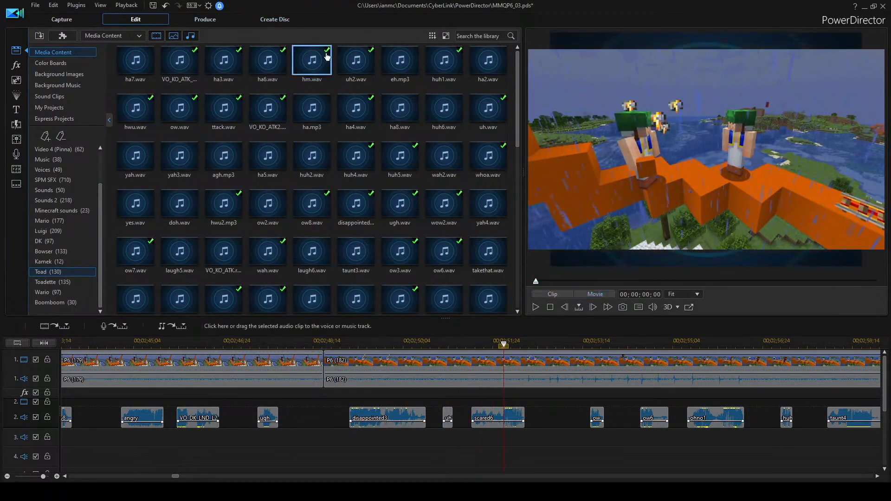
click(345, 72)
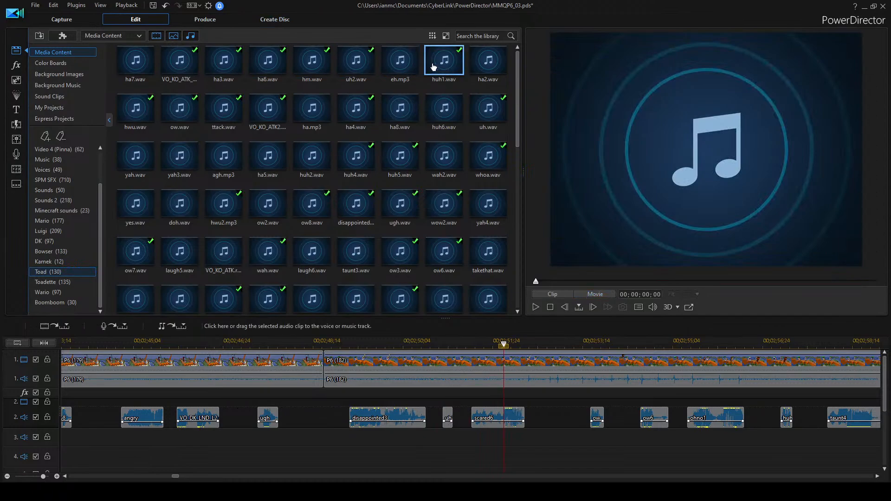
click(175, 114)
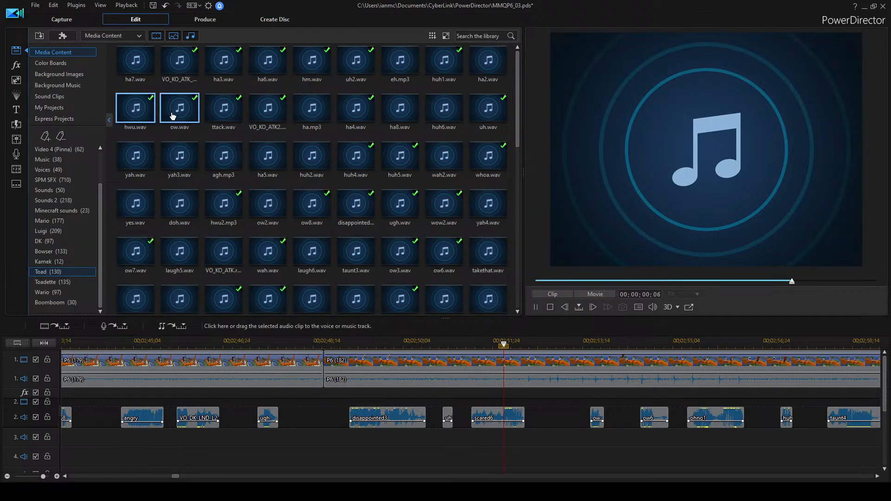
click(225, 107)
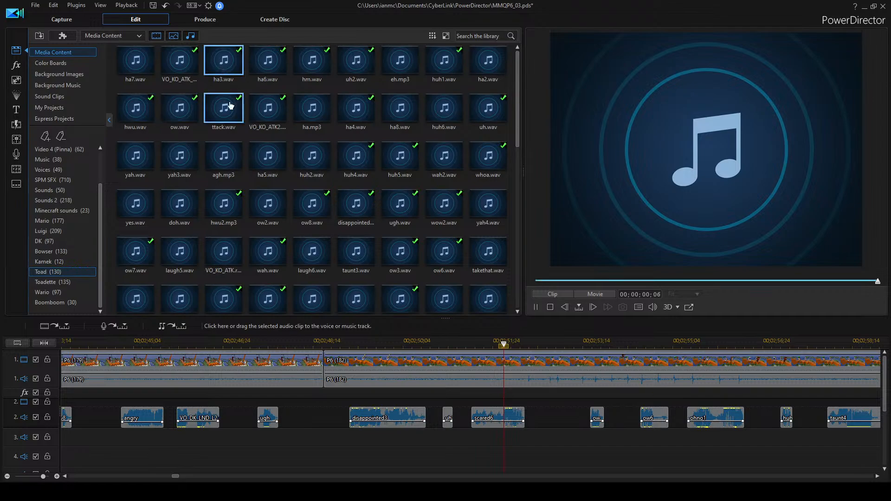
click(281, 105)
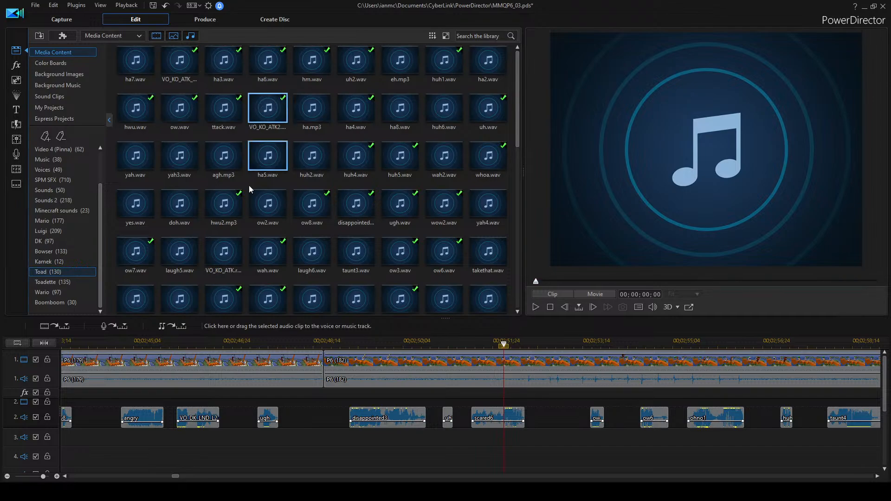
click(223, 161)
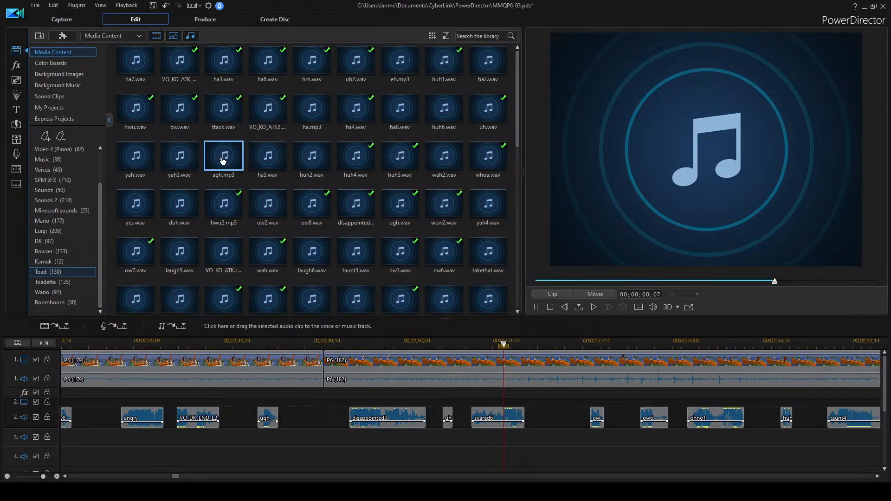
click(487, 110)
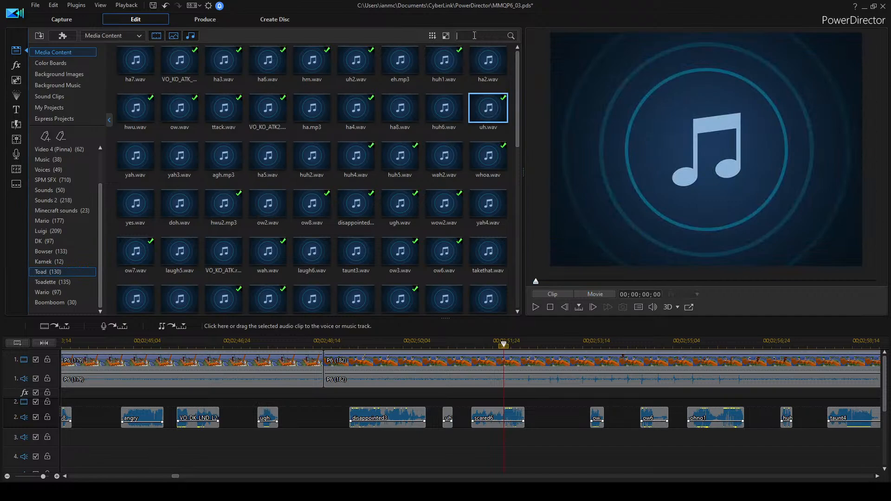
Search the Toad clips for "hu" and "ow", audition the ow clips from ow.wav to ow6.wav, and clear the search.
key(Return)
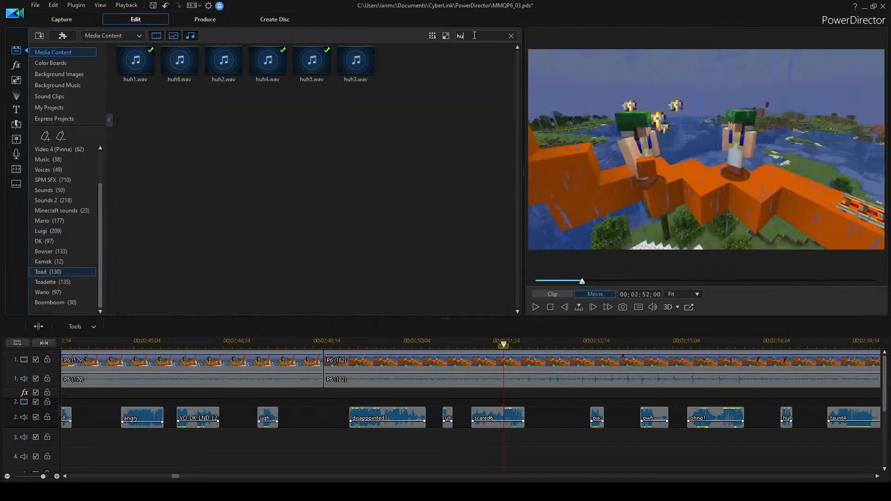
key(Return)
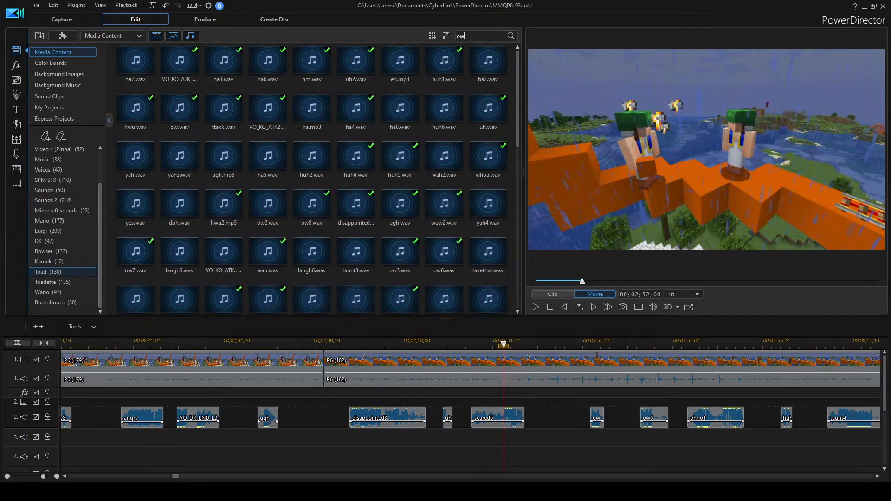
key(Return)
click(138, 73)
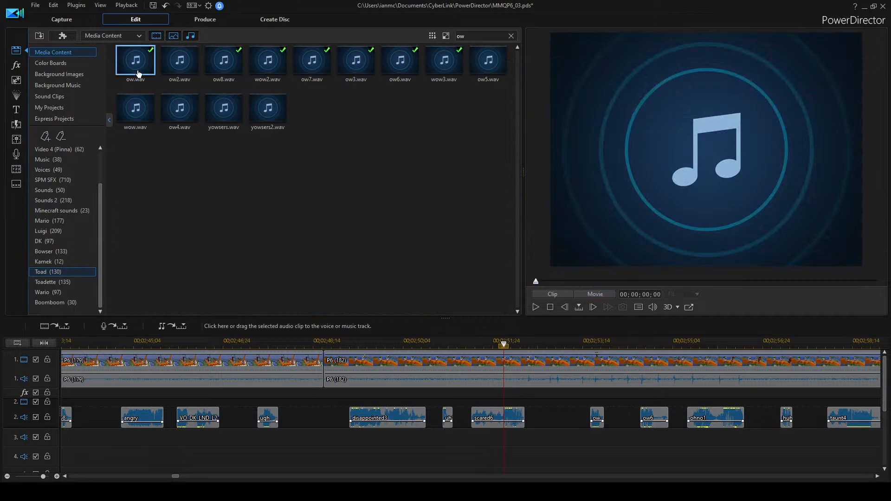
click(219, 60)
ctrl+click(267, 69)
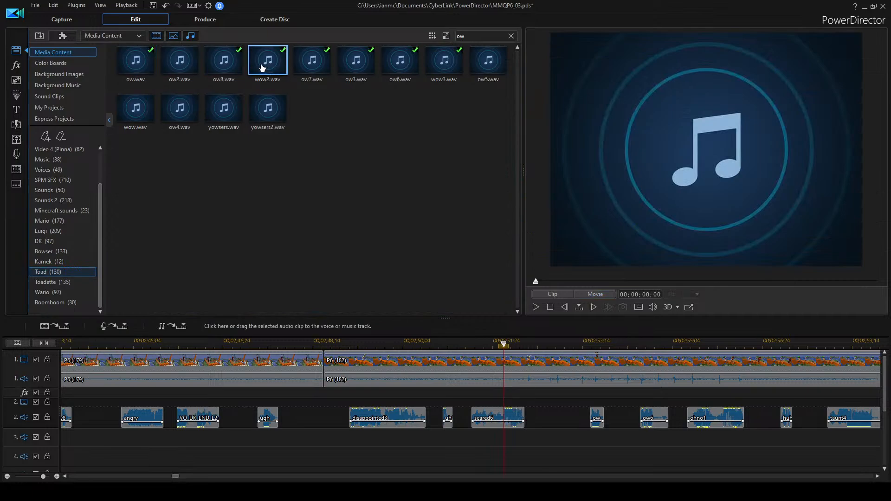
click(315, 60)
click(360, 60)
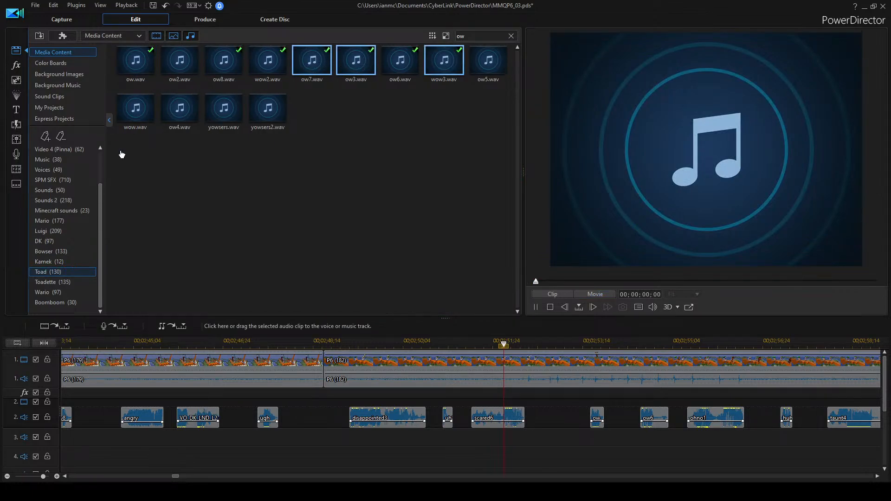
click(403, 63)
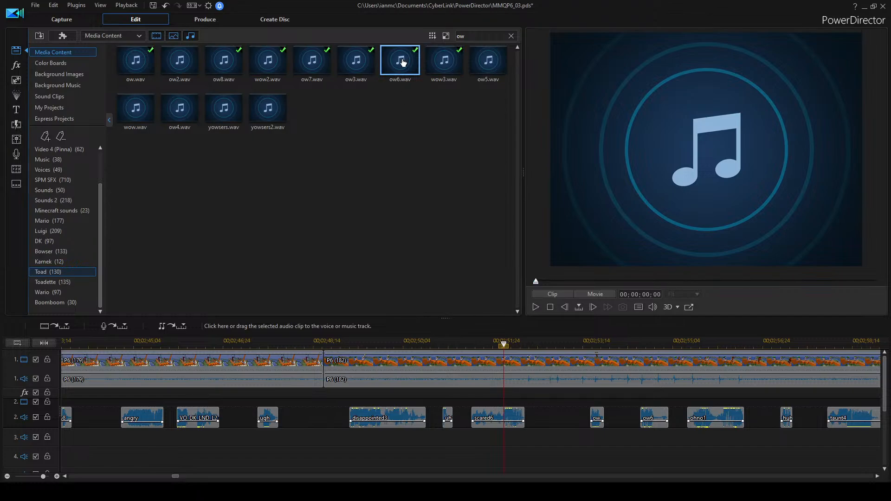
click(511, 36)
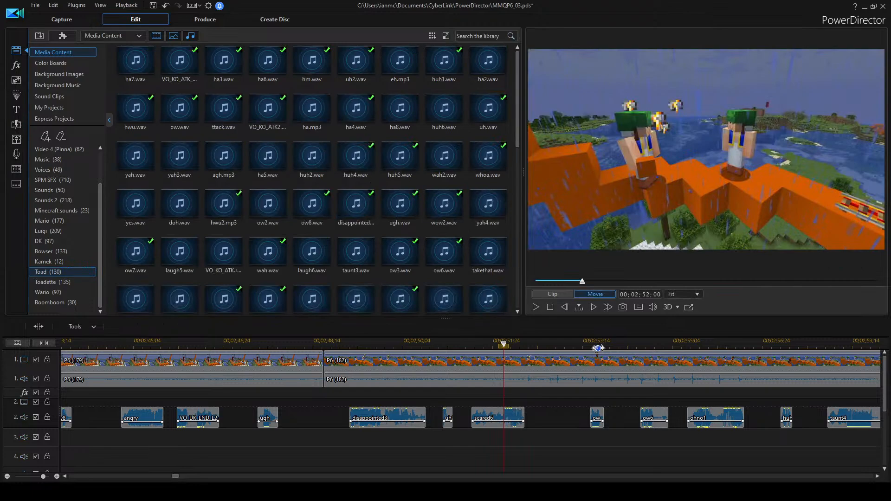
Raise the volume of the uh2 clip before scared6 and replay the P6 (182) shot from 2:49:02.
click(446, 416)
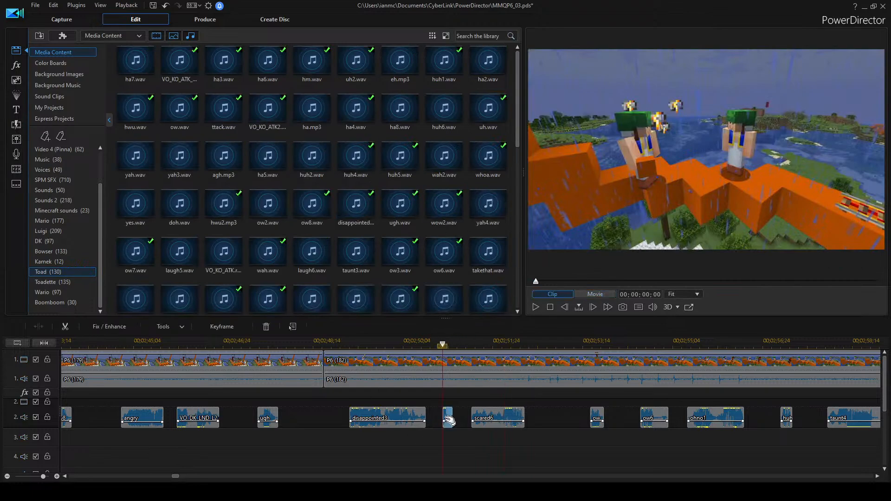
click(345, 345)
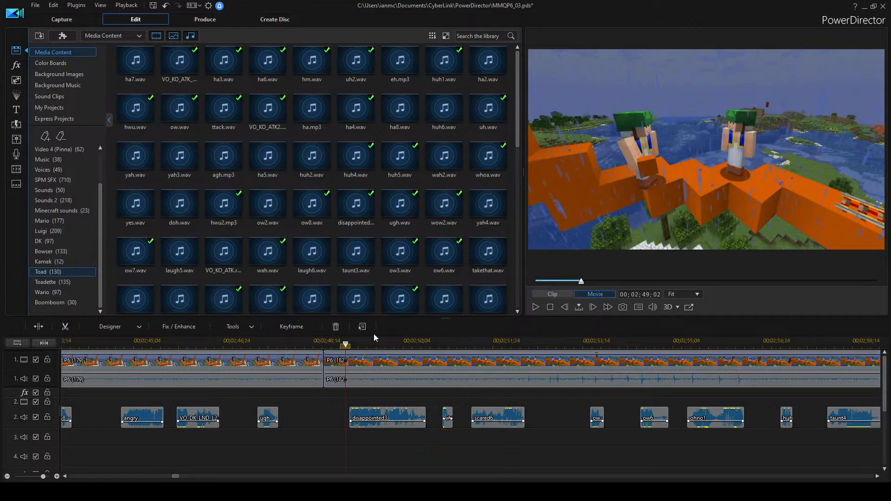
key(space)
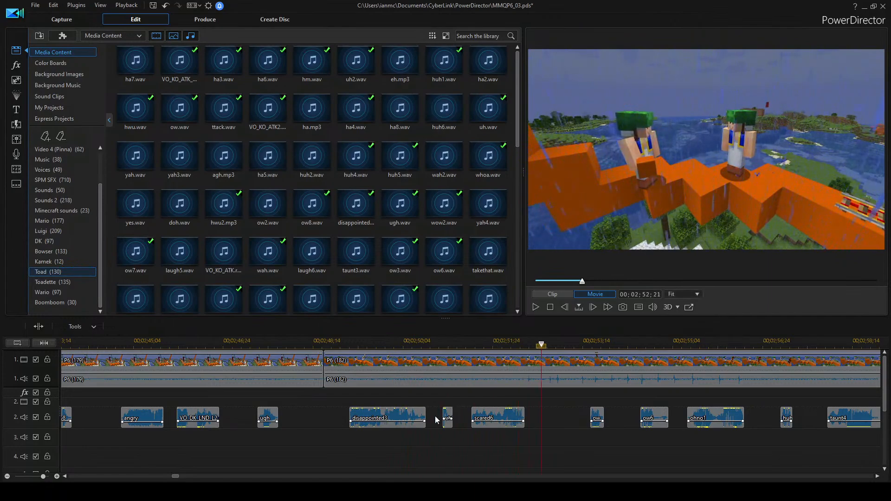
Move the uh2 clip slightly later to about 2:50:29 and replay from the middle of the disappointed3 clip.
drag(447, 414, 452, 413)
click(383, 344)
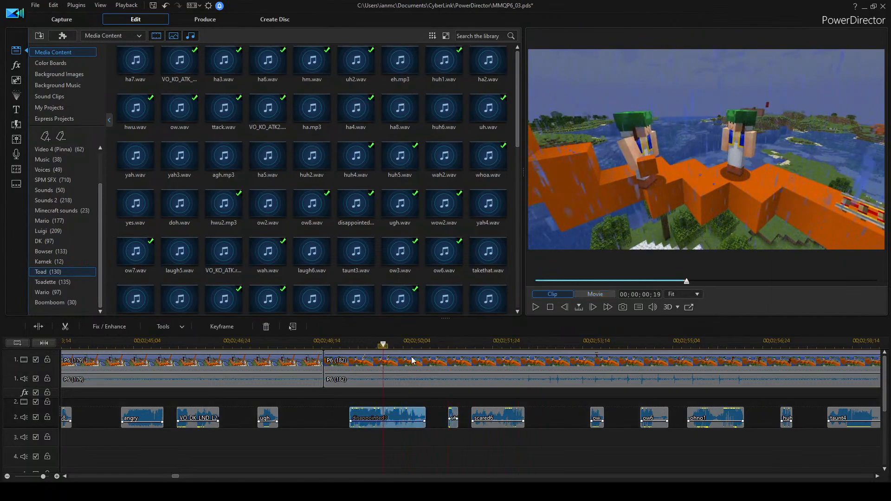
click(544, 414)
key(space)
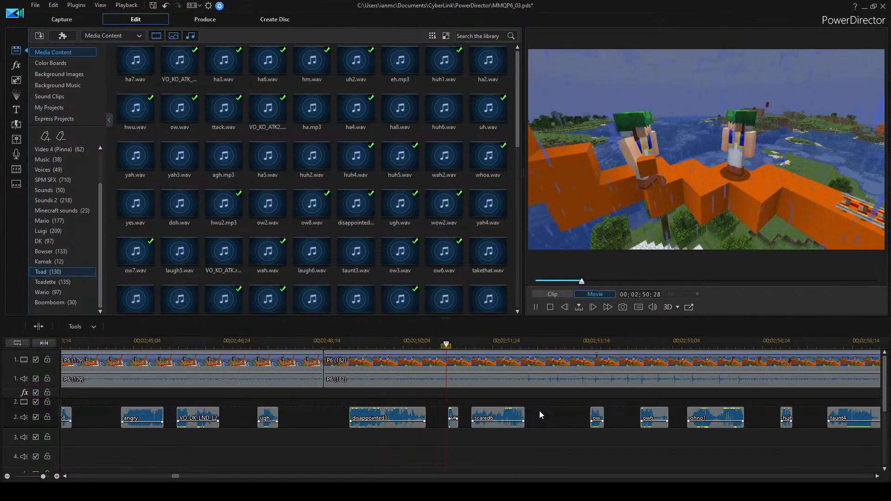
key(space)
Move the scared6 clip later to about 2:51:15 and replay from 2:49:02 up to the ow clip.
drag(495, 416, 500, 415)
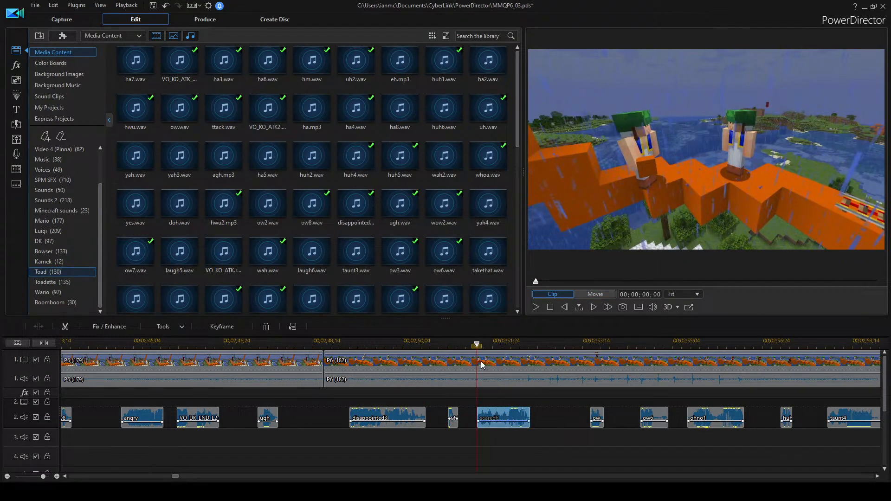
click(346, 341)
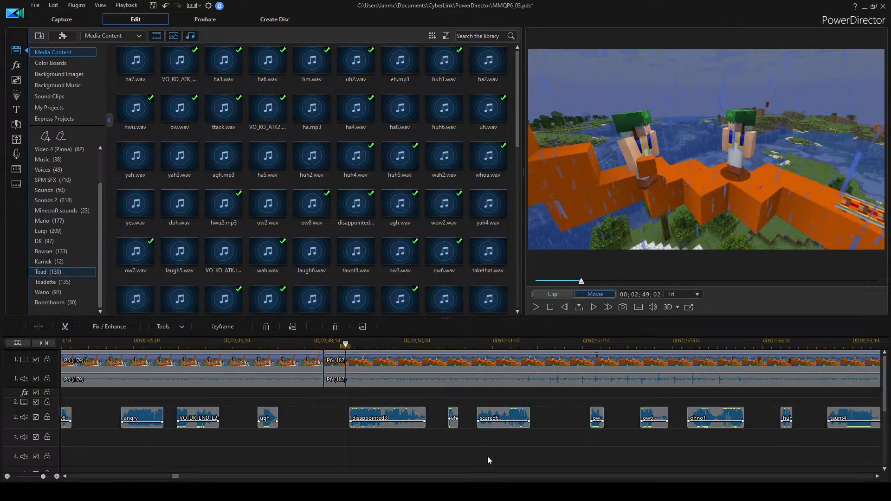
key(space)
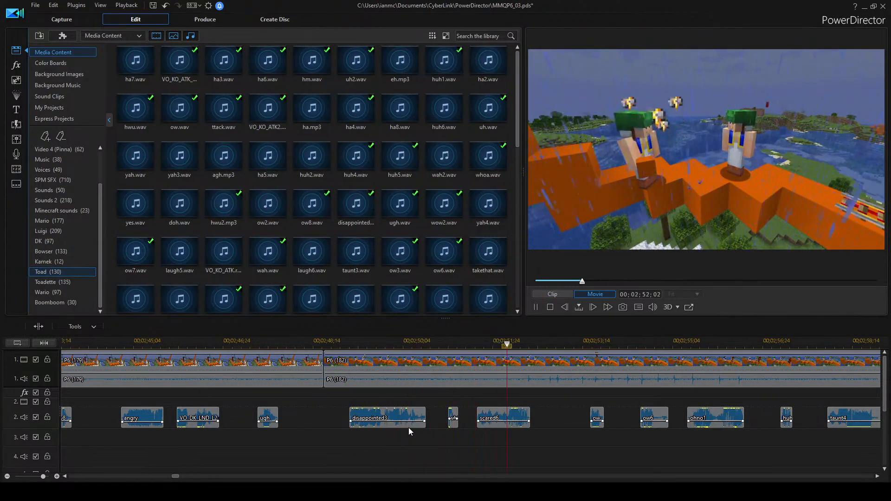
key(space)
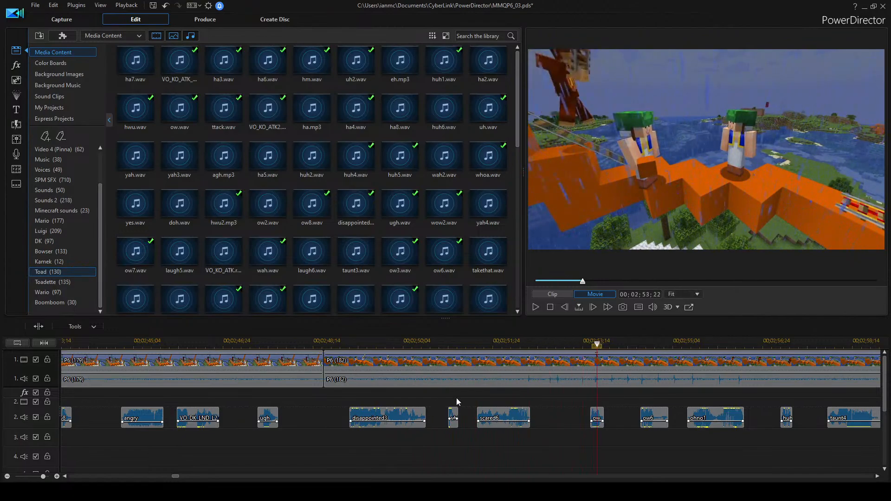
Audition the DK voice clips, from the VO_DK_DSH clip through the lower rows of the collection.
click(52, 242)
click(391, 261)
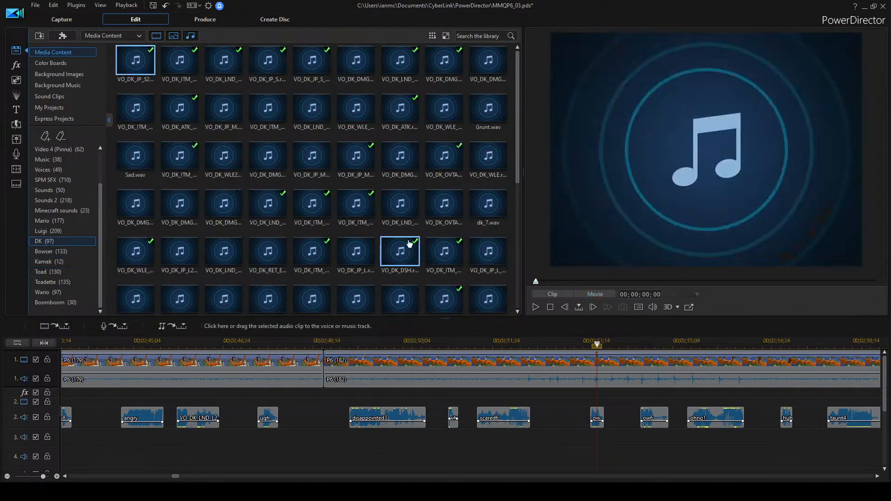
click(367, 264)
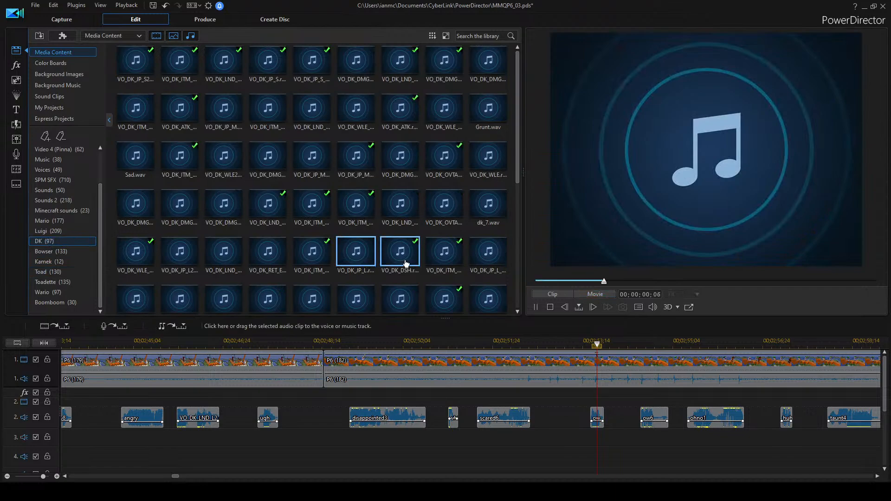
scroll(406, 260, down, 3)
click(357, 204)
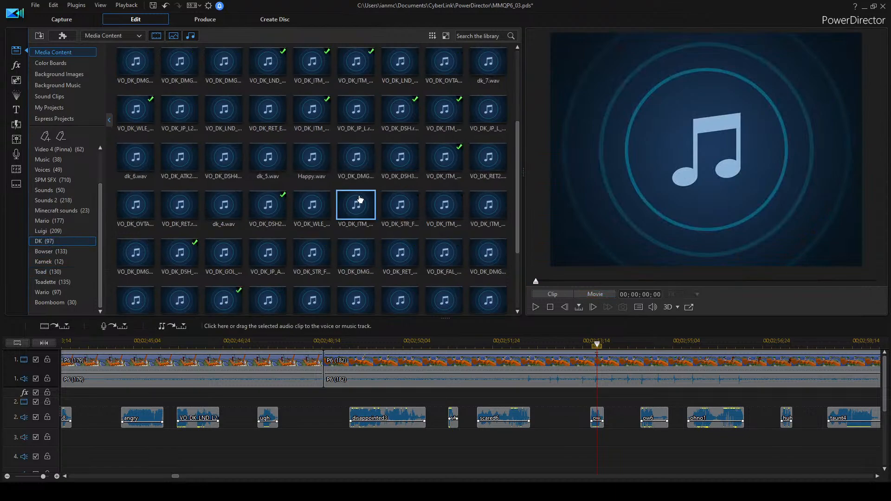
click(400, 206)
click(432, 204)
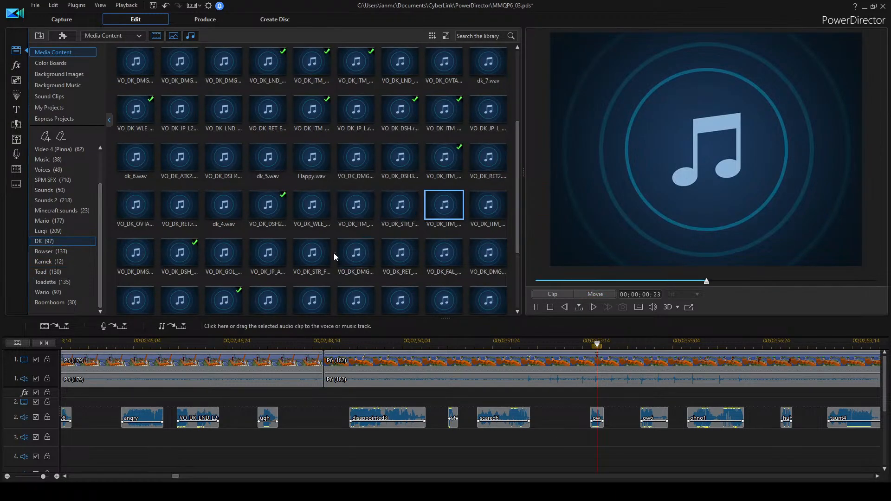
click(258, 256)
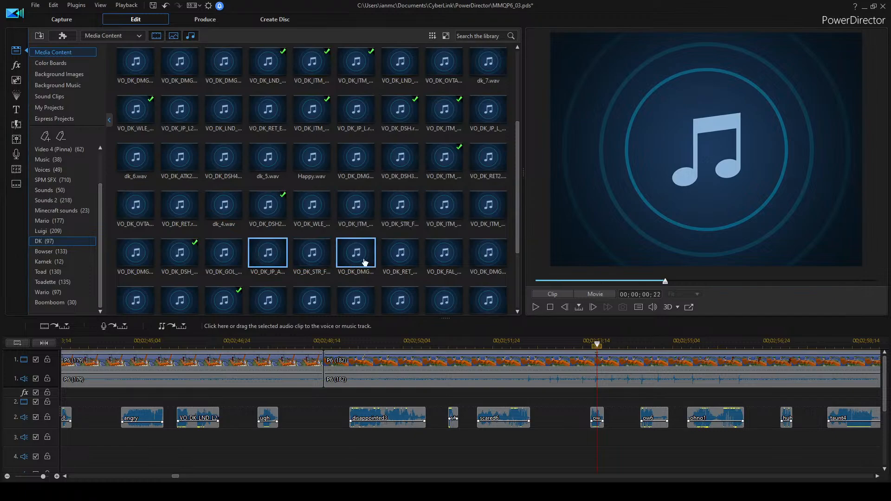
click(132, 260)
click(216, 174)
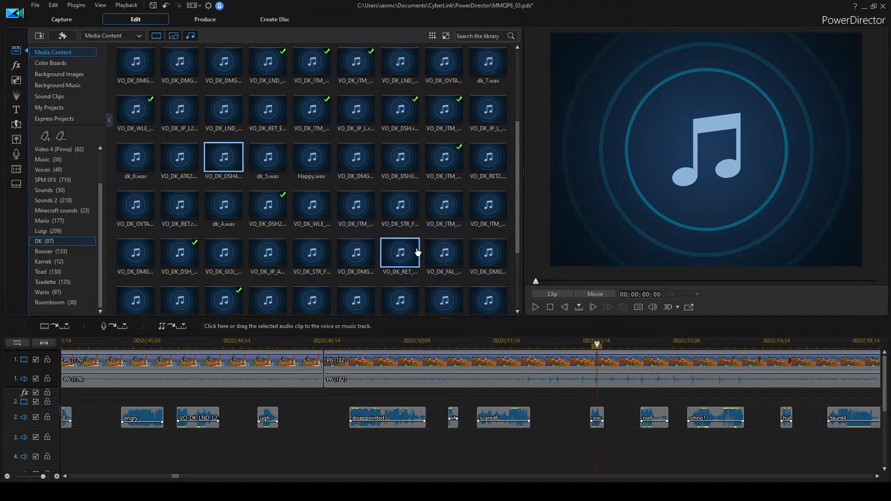
scroll(399, 253, down, 3)
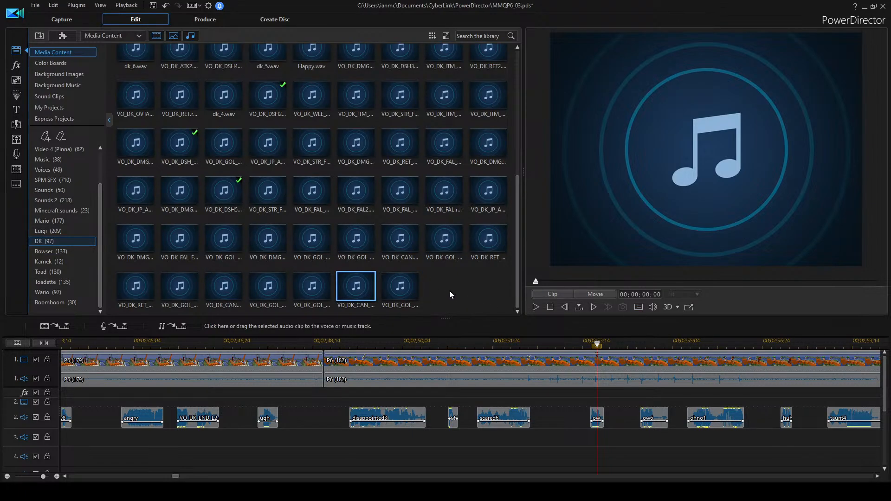
Place the VO_DK_CAN_END clip on audio track 3 at about 2:52:27 and replay from 2:52:19 past the ohno1 clip.
key(space)
drag(351, 297, 577, 438)
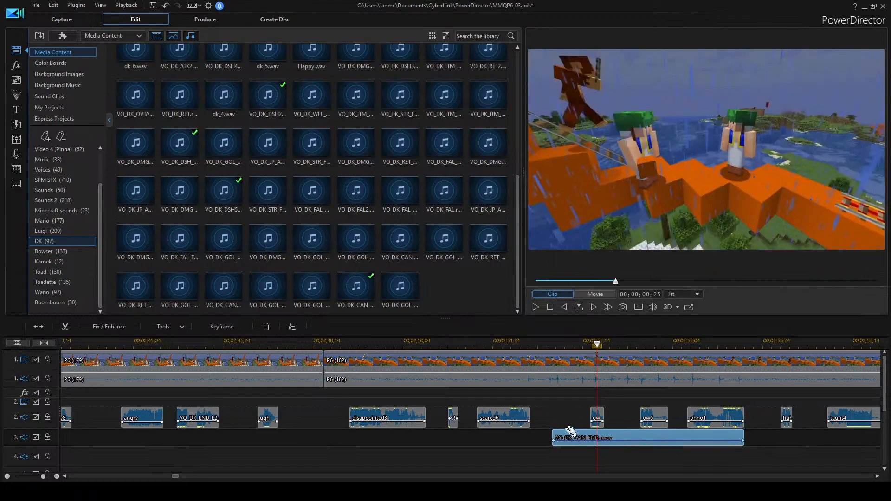
click(659, 383)
click(649, 406)
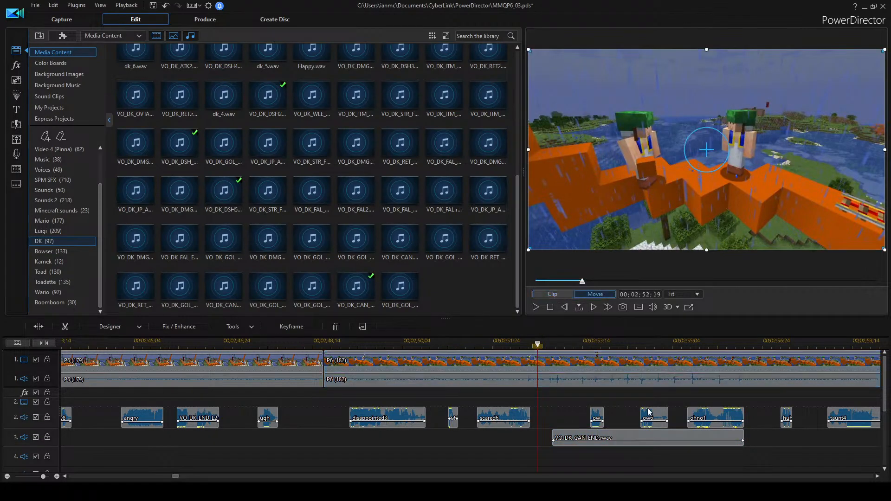
key(space)
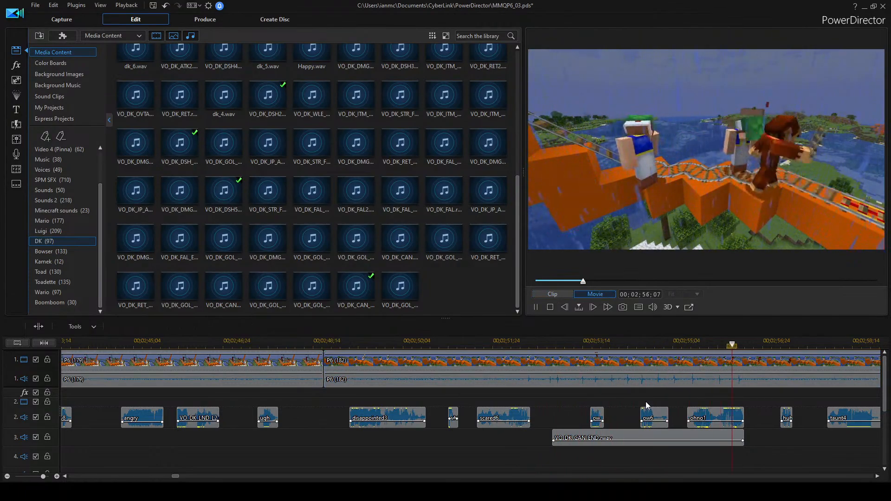
key(space)
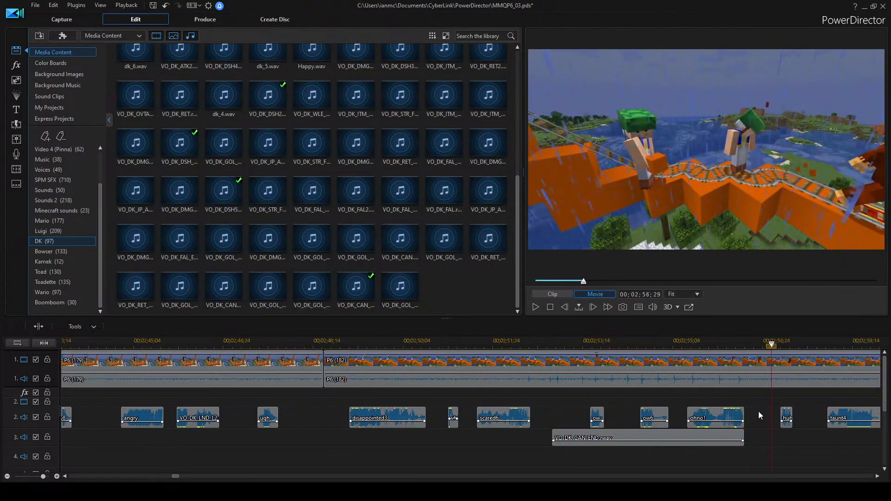
Audition more clips at the end of the DK collection, including the other VO_DK_CAN clips, and replay from the start of VO_DK_CAN_END.
double_click(419, 297)
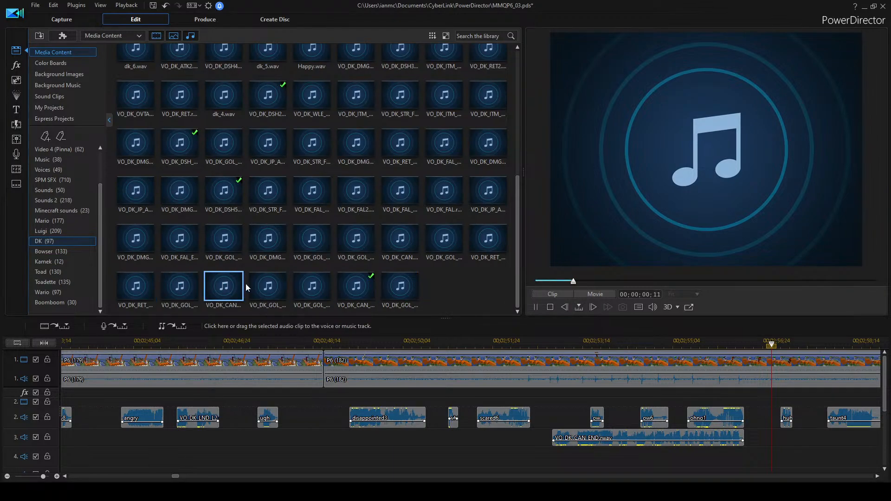
click(141, 283)
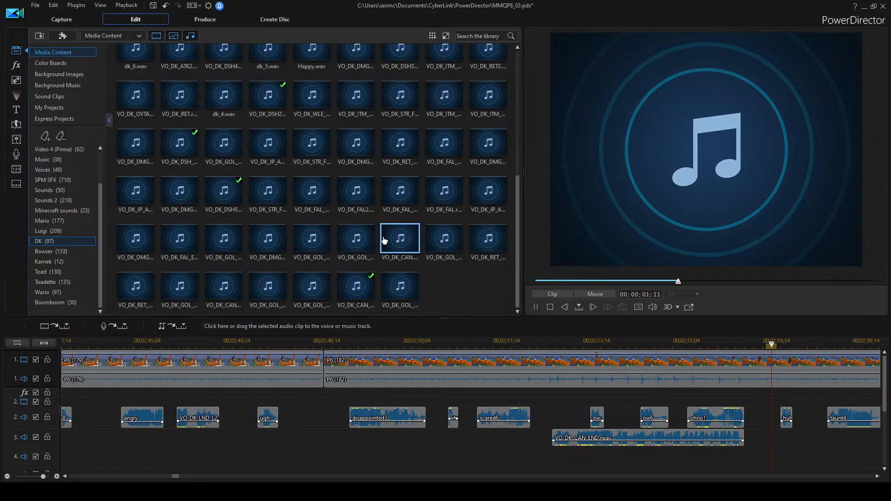
click(554, 434)
key(space)
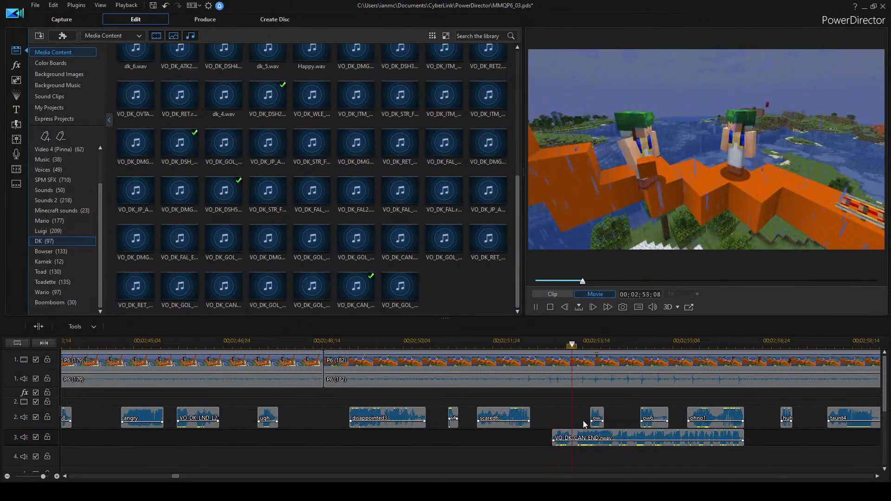
Move the VO_DK_CAN_END clip later on audio track 3 to about 2:53:12, replaying its start after each adjustment.
drag(583, 436, 604, 436)
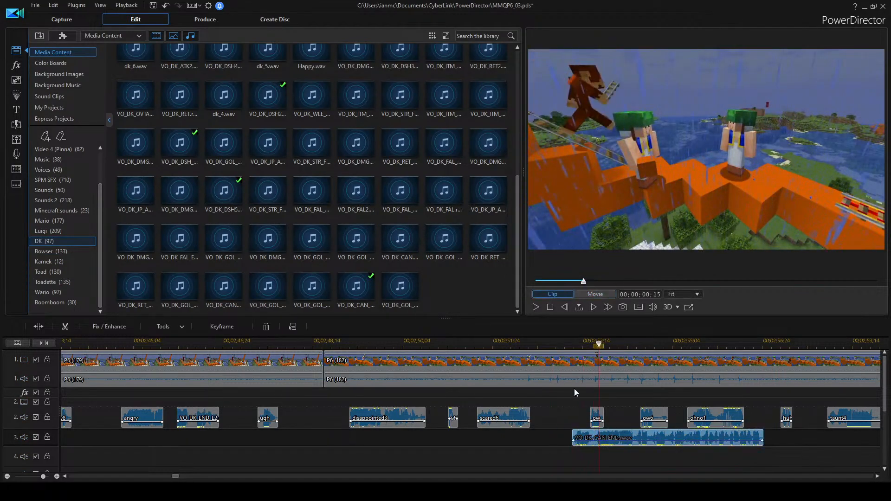
click(558, 344)
click(671, 413)
key(space)
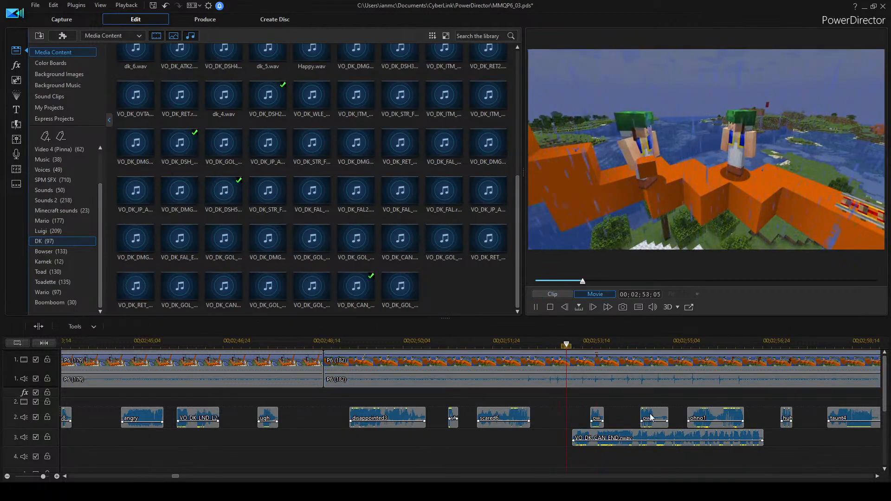
drag(614, 438, 621, 437)
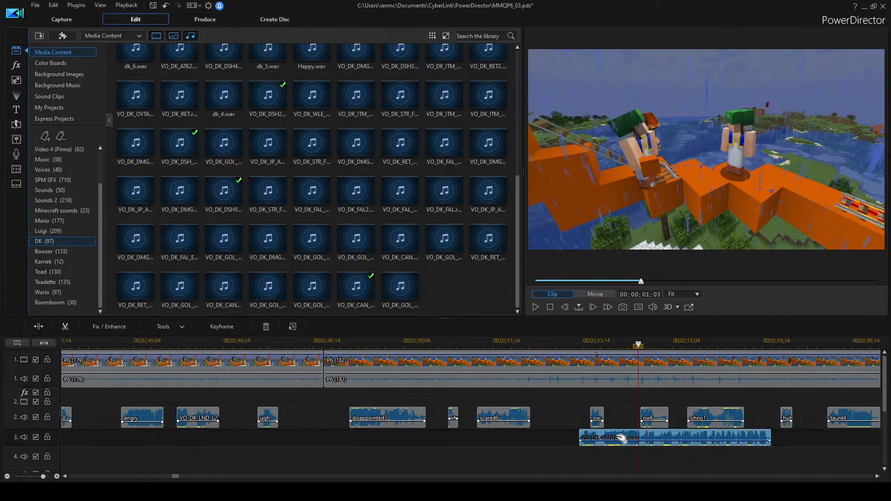
click(575, 345)
click(647, 394)
key(space)
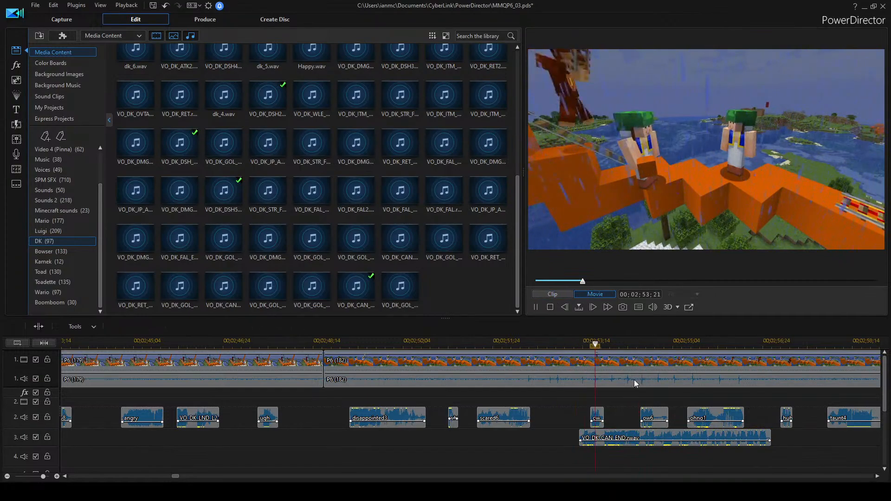
Move the ow clip slightly later above VO_DK_CAN_END and replay the P6 (182) shot up to the taunt4 clip.
drag(597, 418, 603, 418)
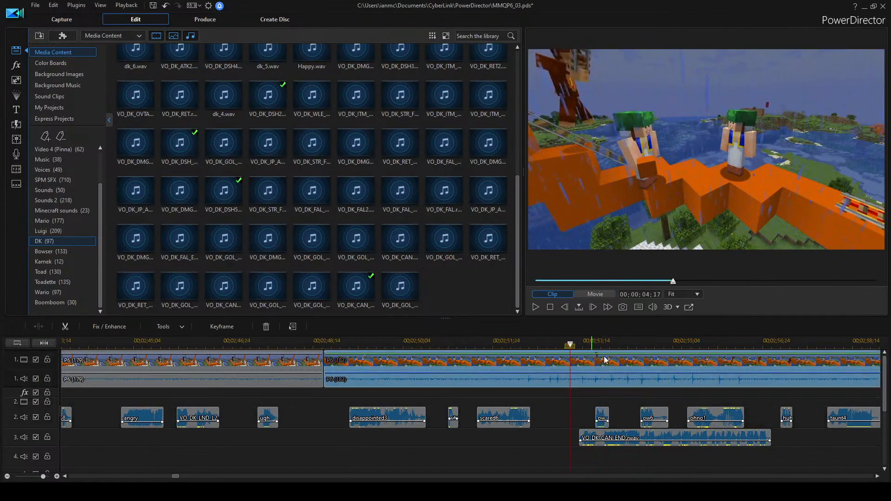
key(space)
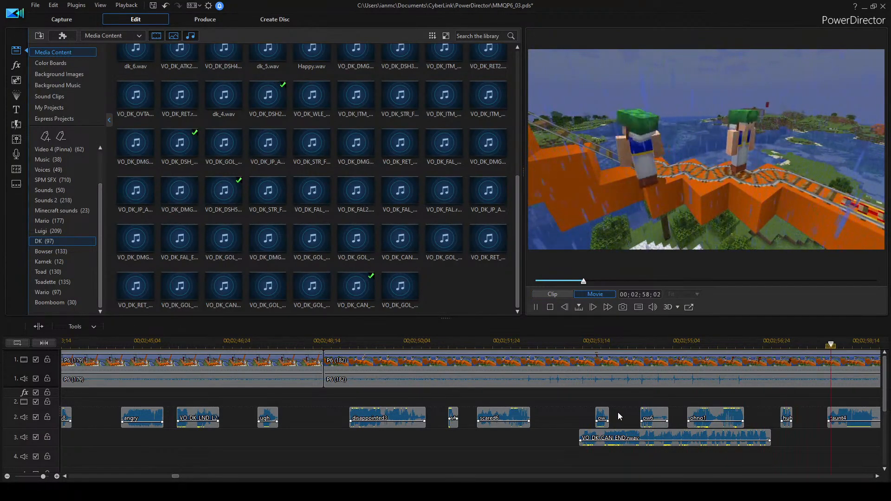
key(space)
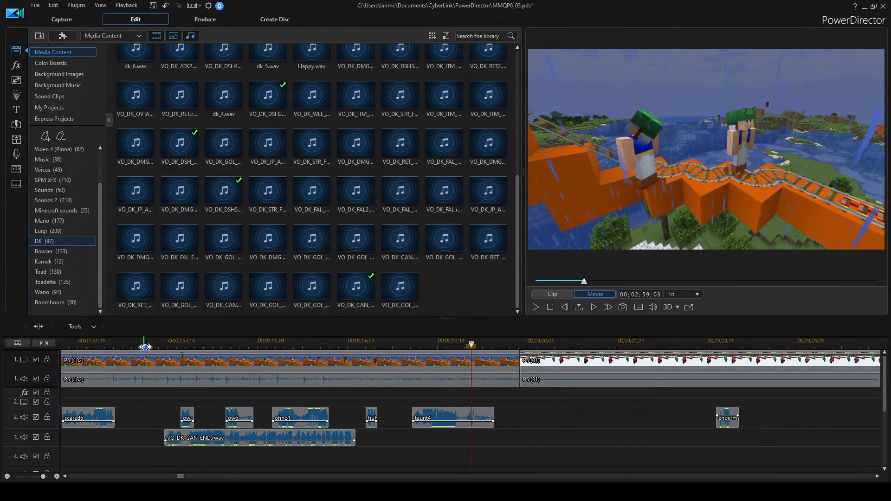
key(space)
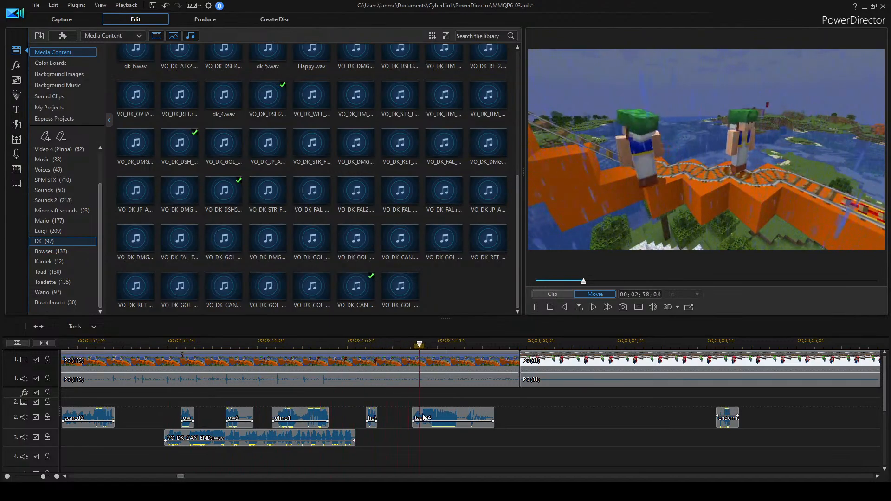
Move the huh clip between ohno1 and taunt4 earlier to about 2:56:28 and replay through the end of P6 (182).
drag(368, 410, 365, 403)
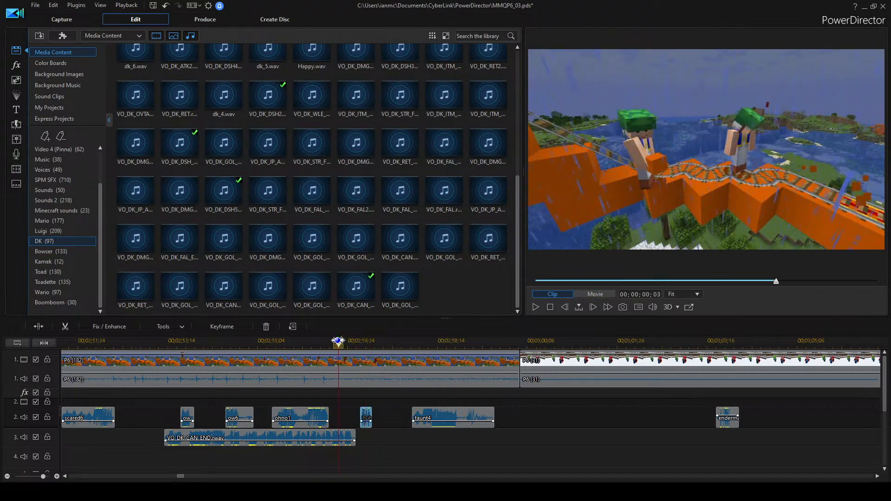
click(489, 442)
key(space)
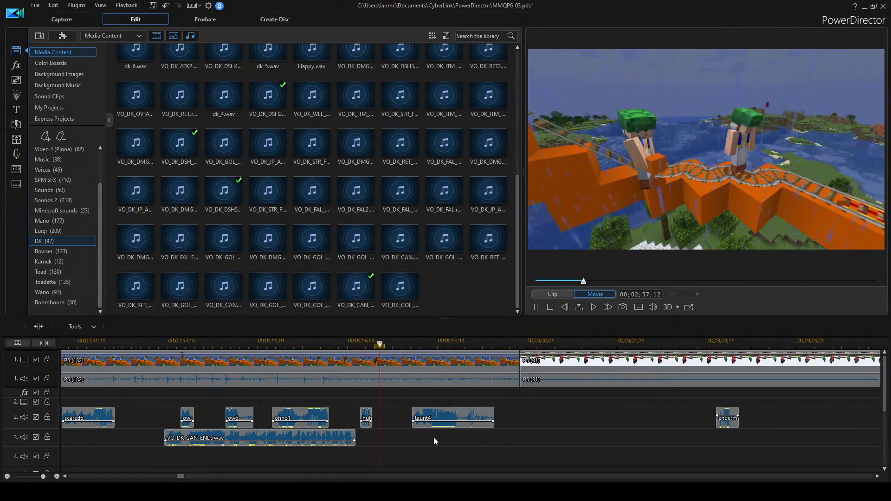
drag(363, 411, 356, 410)
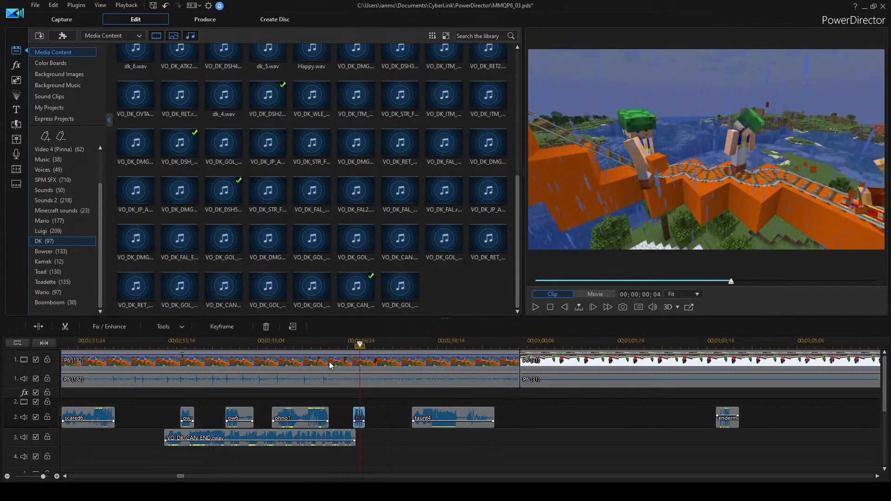
click(302, 342)
click(434, 454)
key(space)
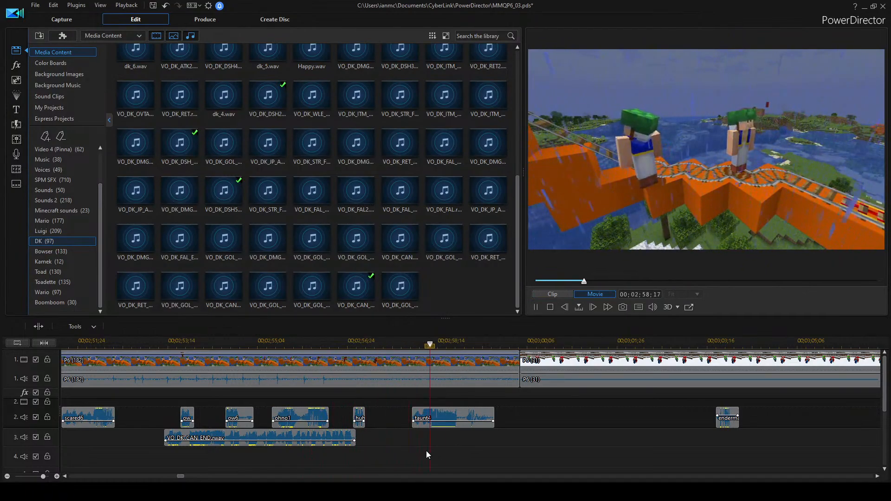
key(space)
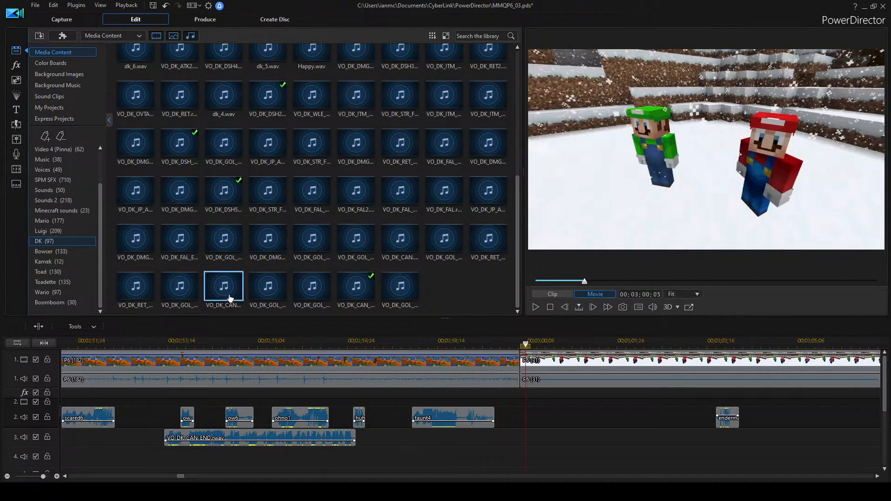
Audition Toad clips including huh6, ha5, huh2, huh4, ha8, ha2, wah2, yah and ow2.
click(56, 270)
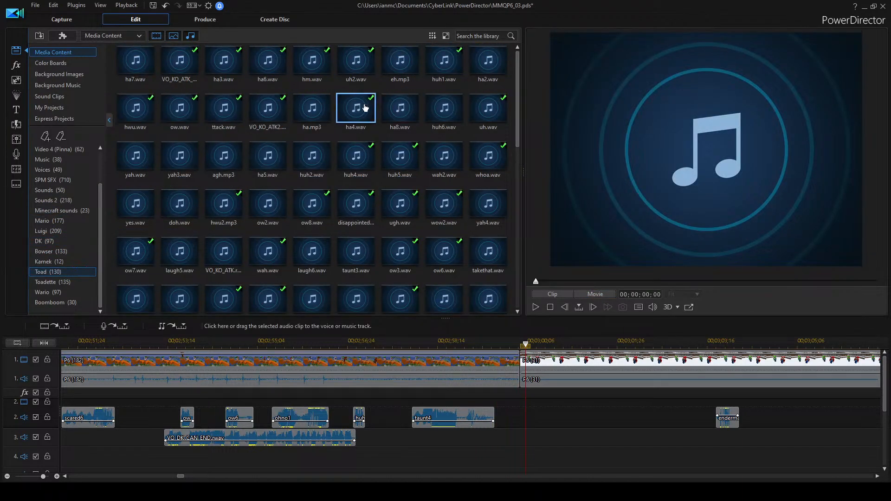
double_click(439, 108)
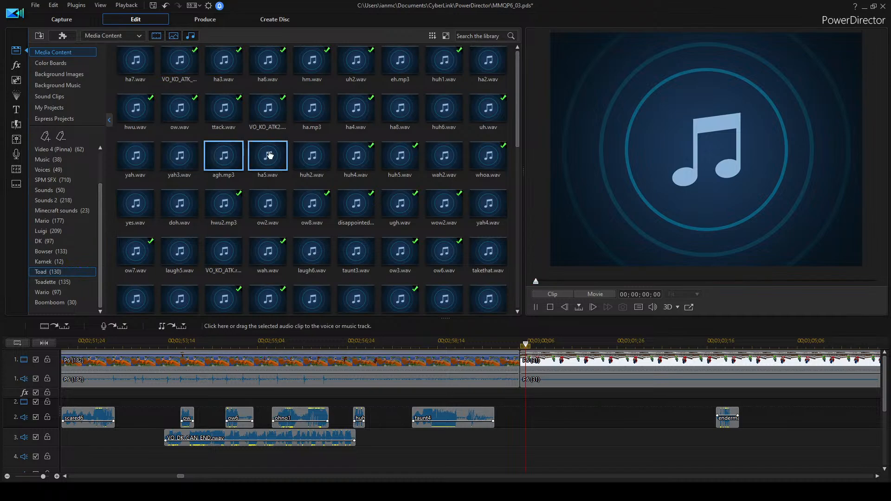
double_click(325, 155)
double_click(366, 153)
double_click(430, 115)
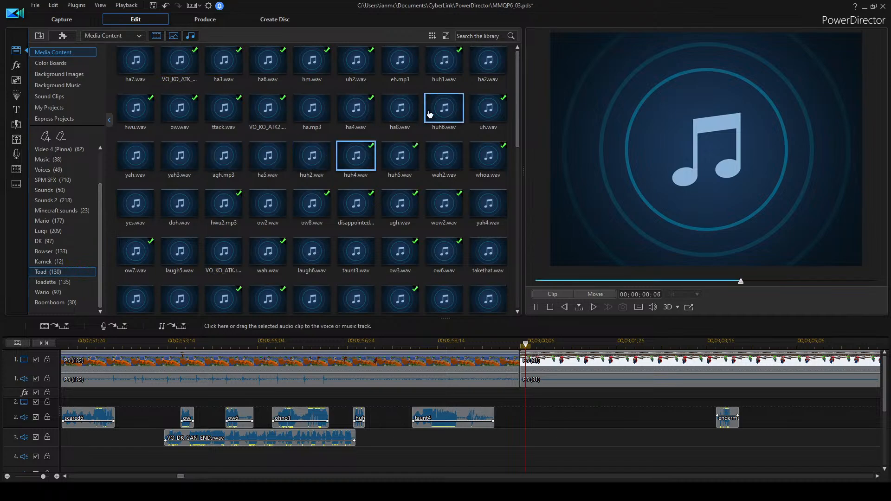
double_click(403, 119)
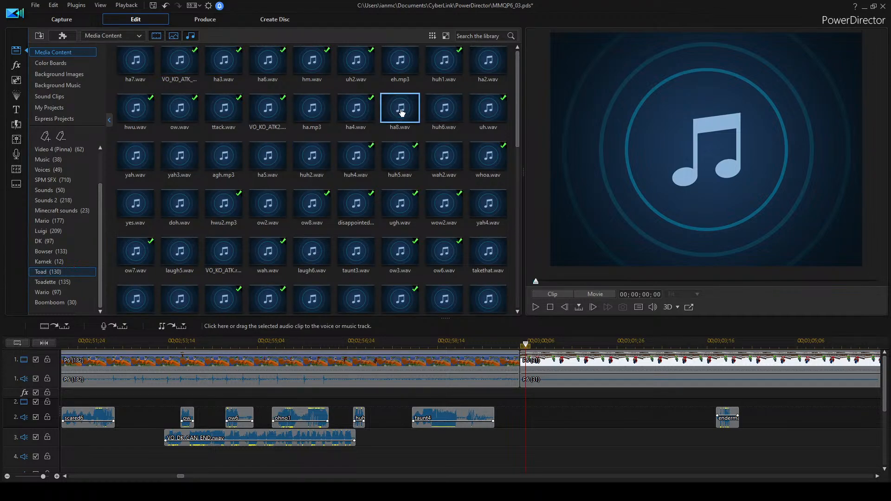
double_click(475, 57)
double_click(431, 155)
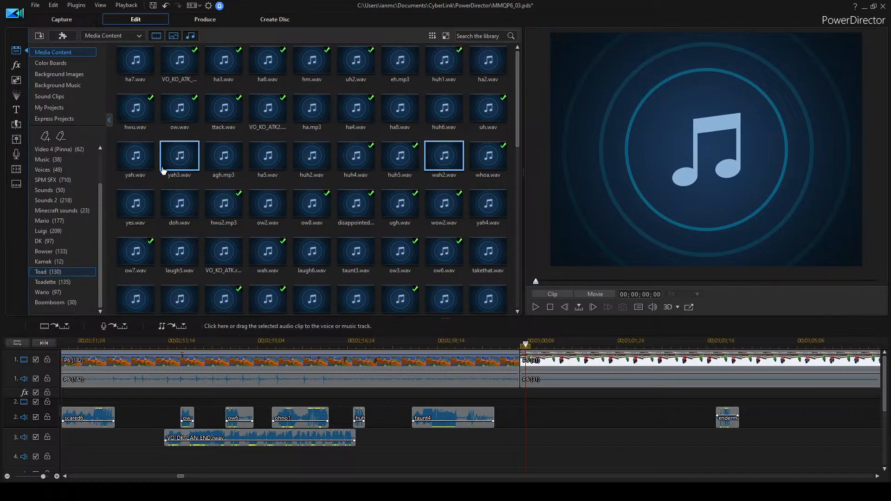
double_click(148, 167)
click(239, 204)
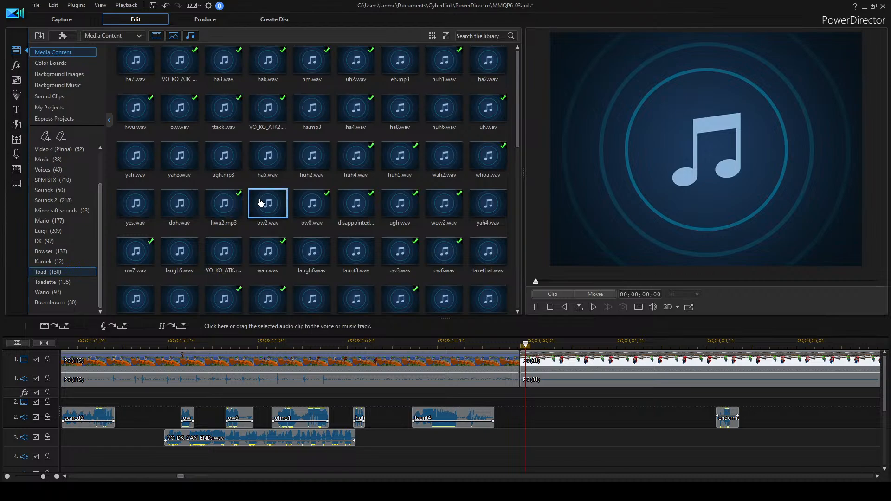
Place wah2.wav on audio track 3 at the end of the taunt4 clip and replay from the middle of taunt4.
click(439, 156)
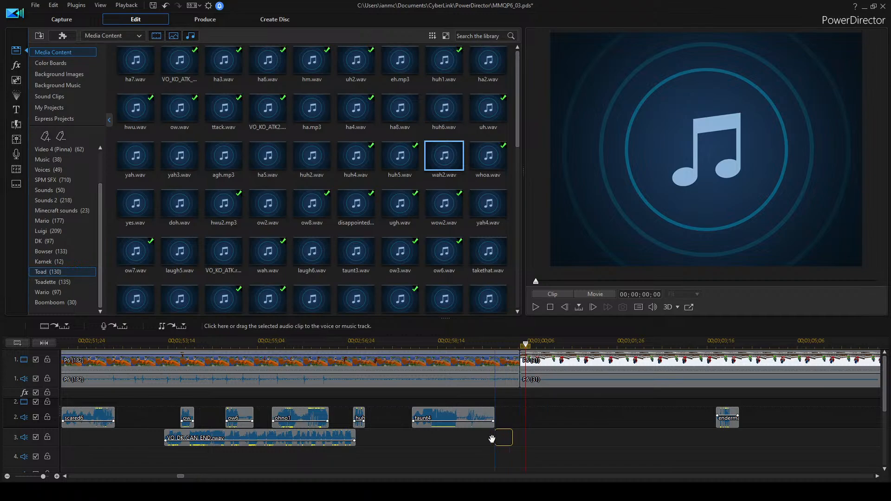
drag(492, 438, 492, 439)
click(453, 343)
click(475, 363)
click(533, 425)
key(space)
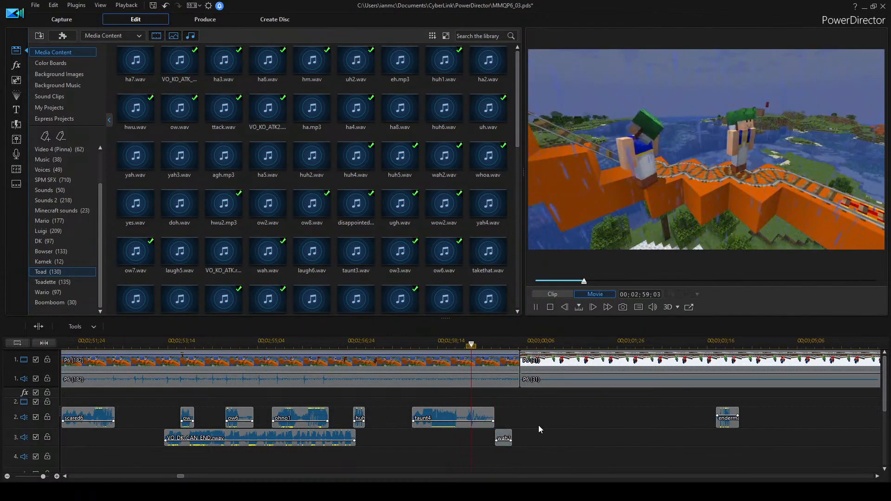
Replace the wah2 clip at the end of taunt4 with hm.wav on audio track 4 and replay into P6 (31).
click(492, 440)
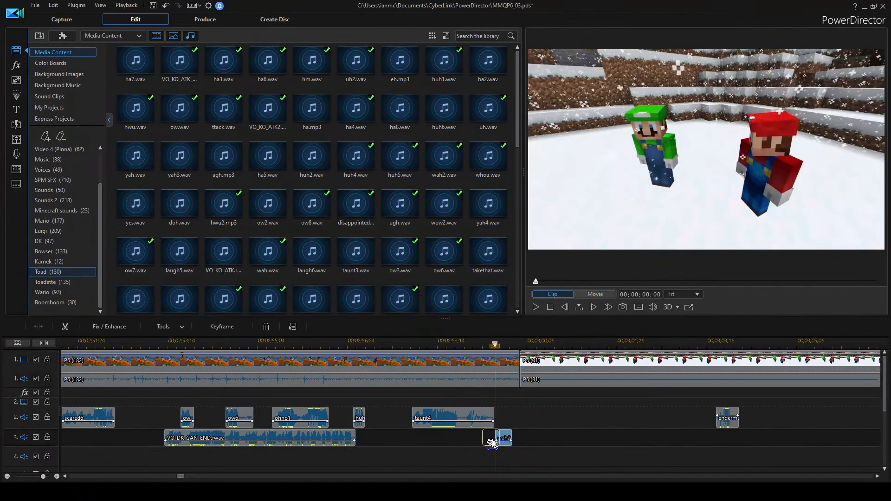
drag(492, 443, 490, 442)
click(304, 65)
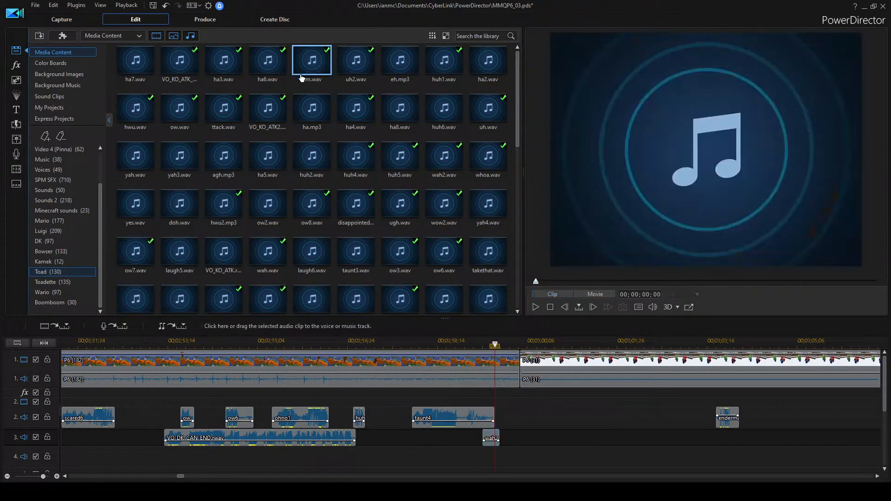
double_click(263, 68)
click(312, 61)
drag(484, 455, 484, 456)
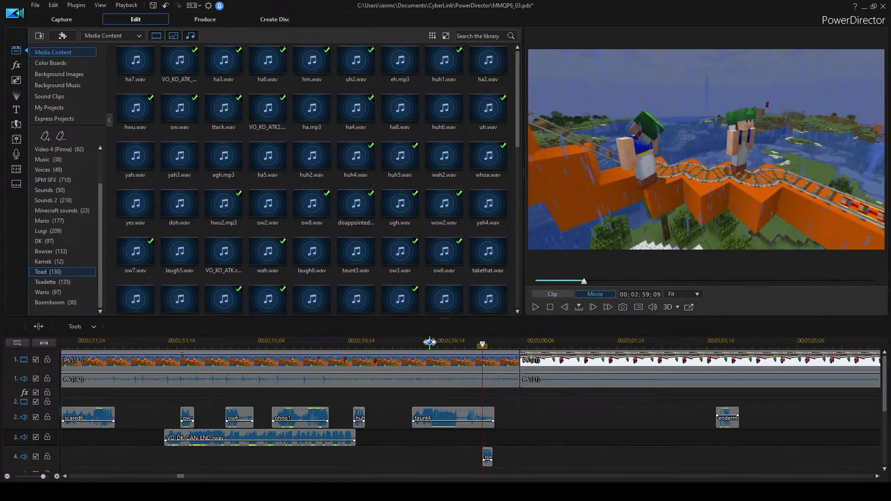
key(space)
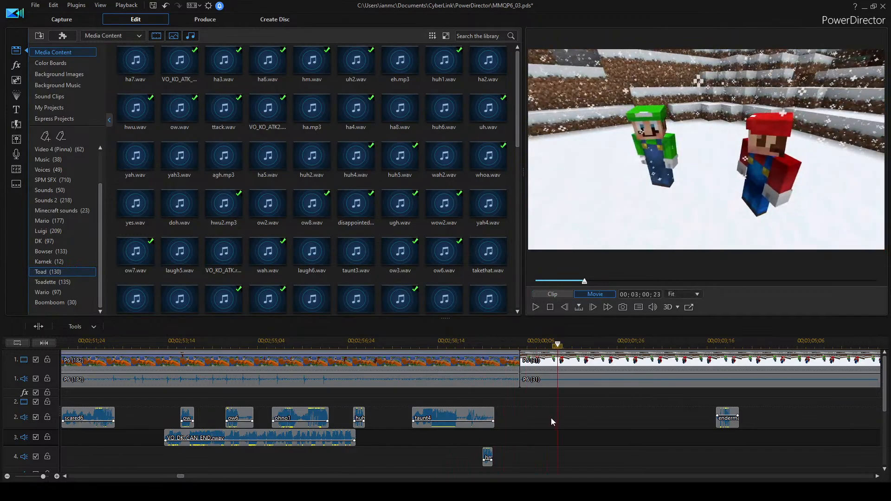
key(space)
Return to the start of the movie and play the opening shots to check the timing of the voice and dragon sounds.
scroll(514, 413, down, 3)
scroll(282, 433, up, 10)
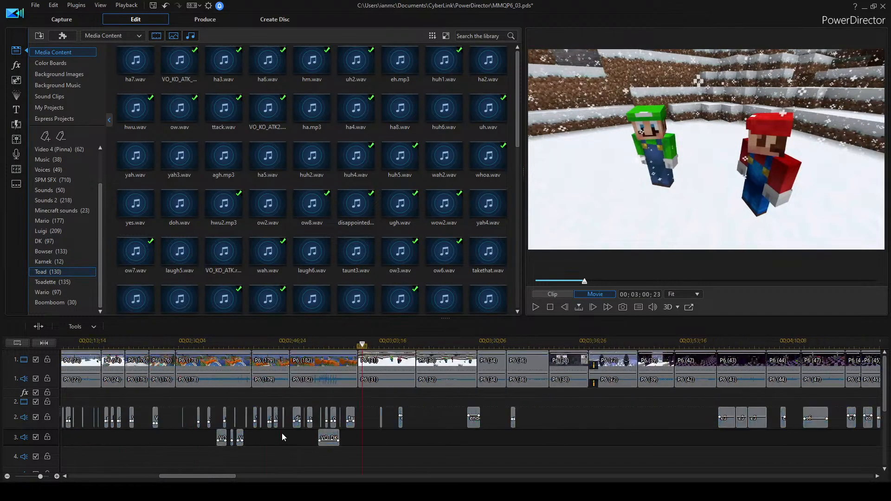
scroll(264, 408, up, 8)
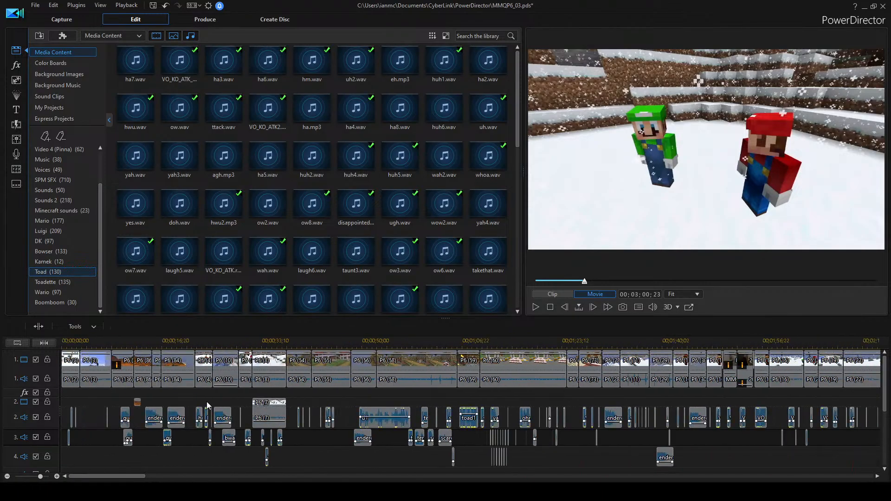
click(68, 364)
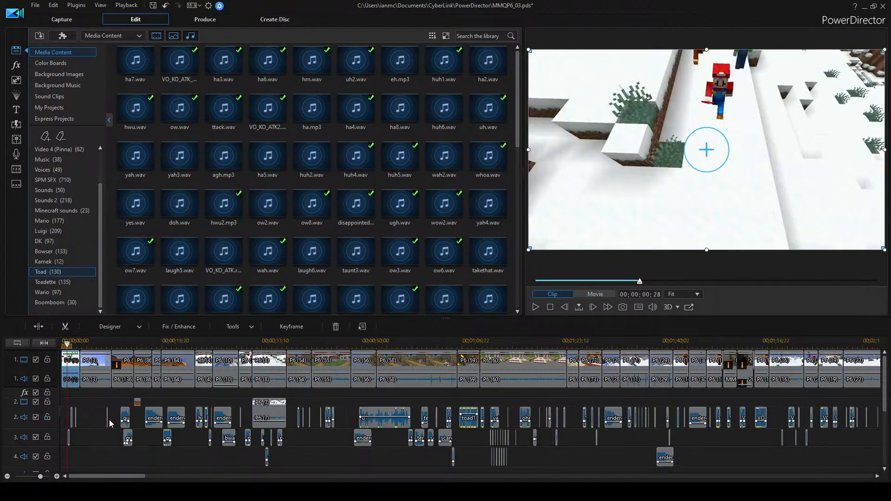
key(Home)
click(107, 416)
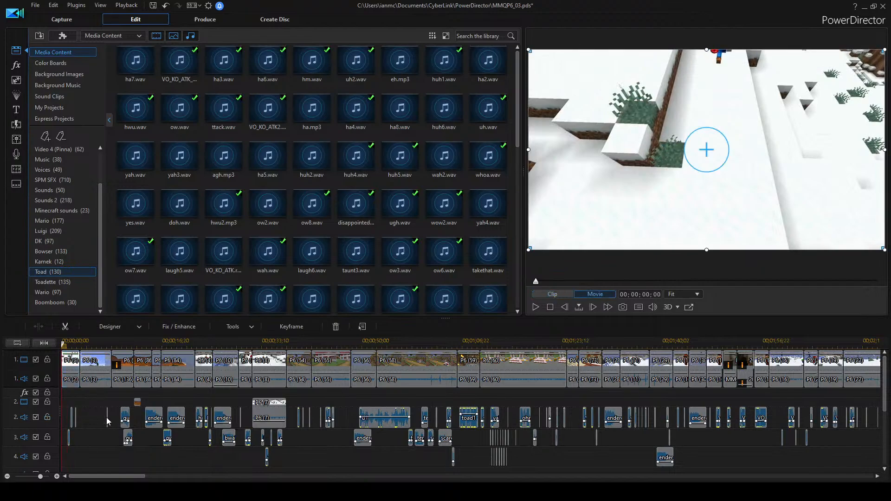
key(space)
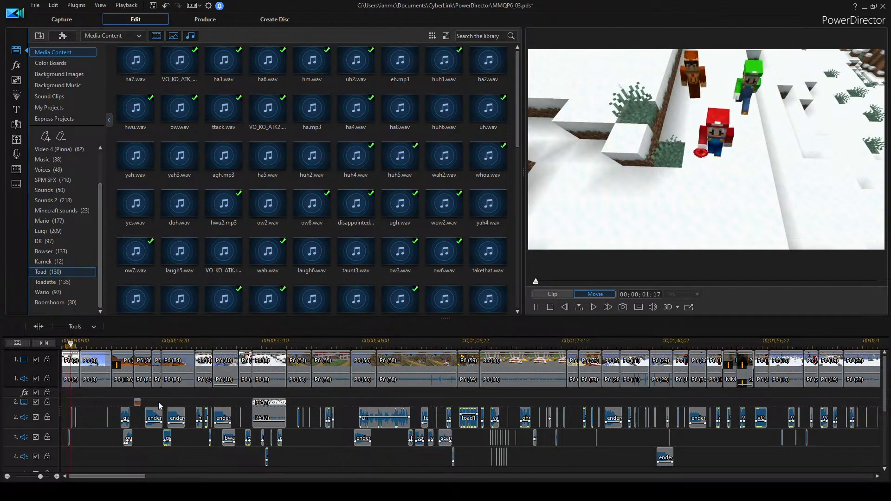
key(space)
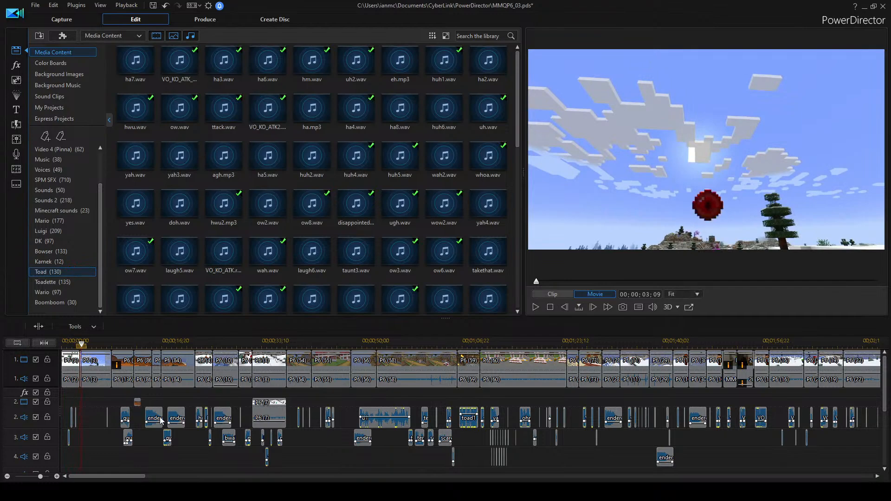
scroll(188, 402, up, 3)
scroll(188, 399, up, 3)
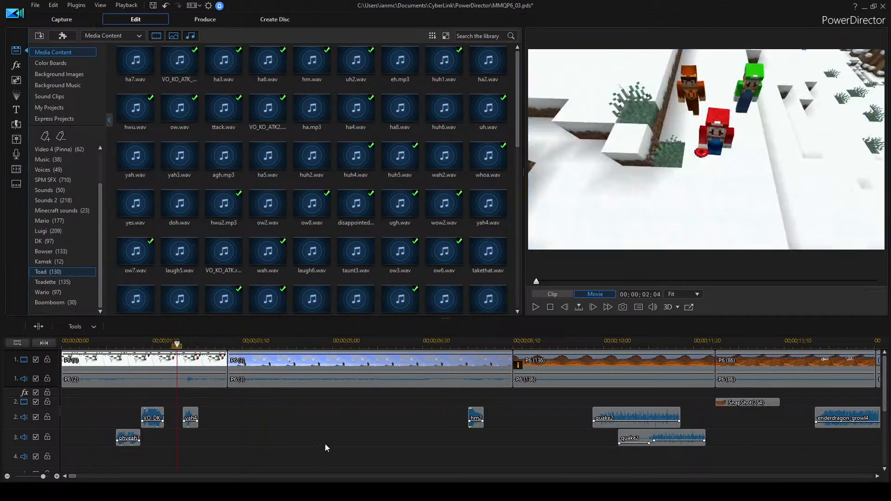
key(space)
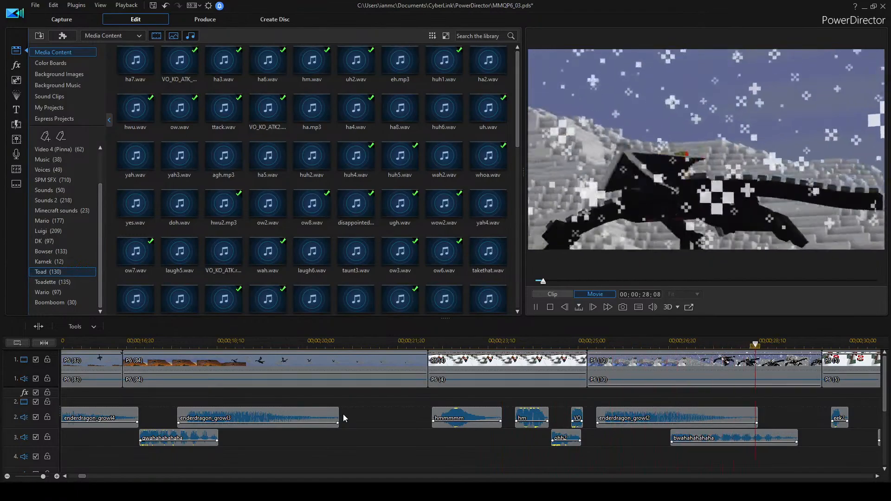
Move the bwahahaha laugh clip under enderdragon_growl2 slightly later on audio track 3 and replay the dragon shot.
key(space)
drag(712, 437, 724, 439)
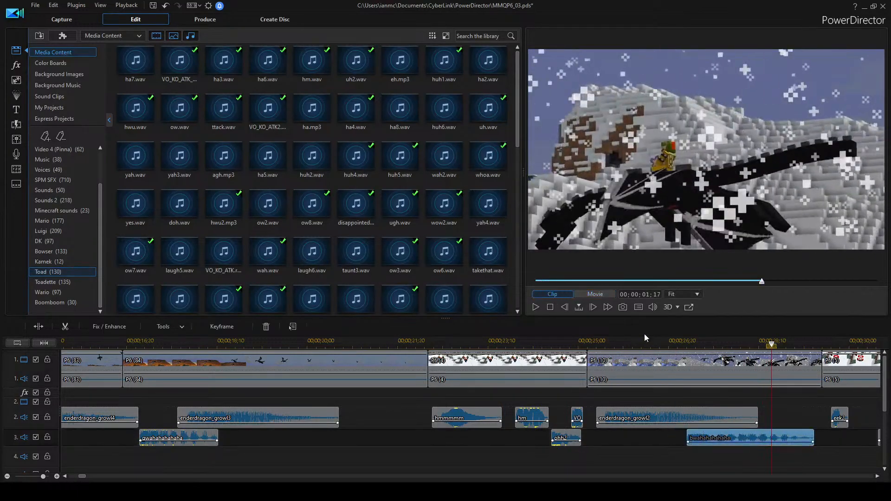
click(640, 344)
key(space)
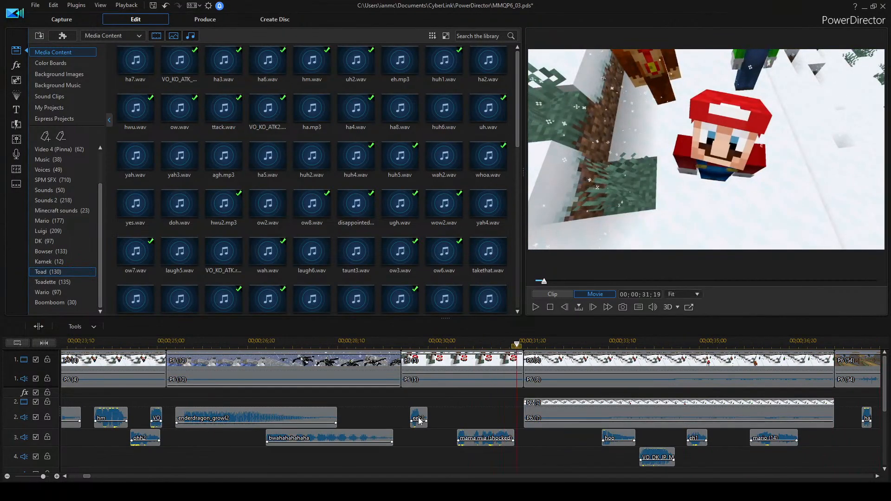
Move the eek2 clip in the P6 (5) shot slightly later and replay from the end of enderdragon_growl2.
drag(422, 420, 430, 420)
click(339, 342)
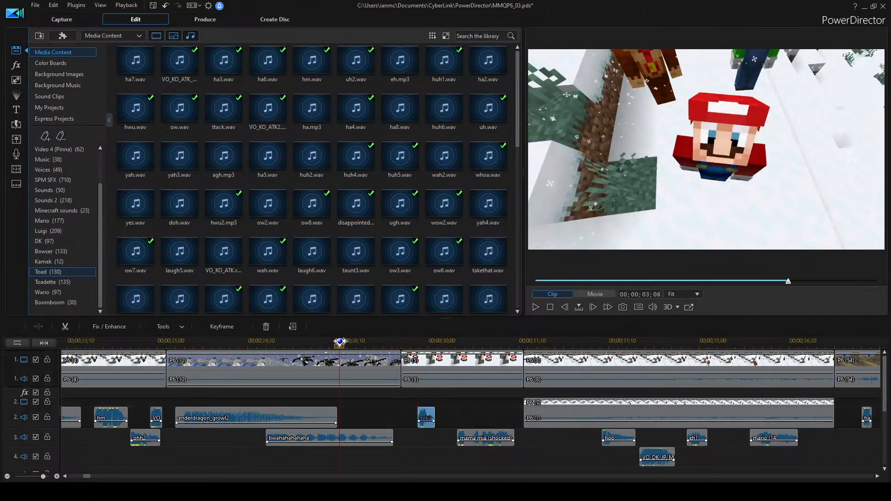
key(space)
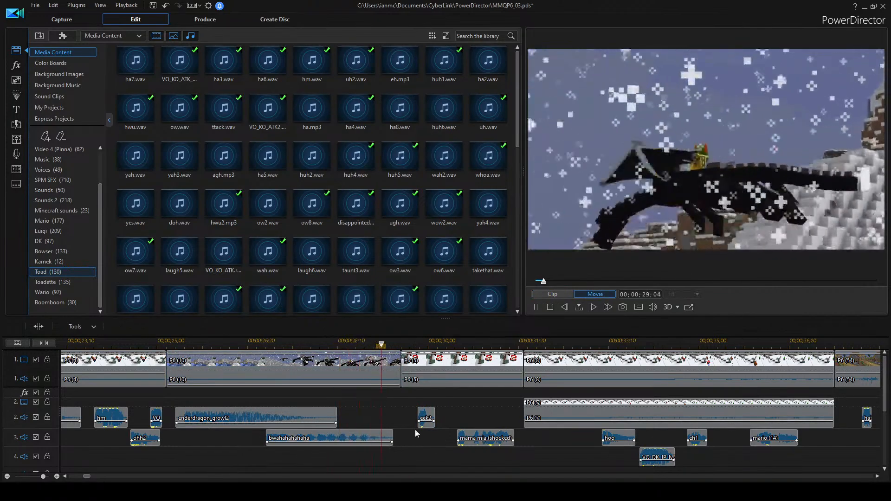
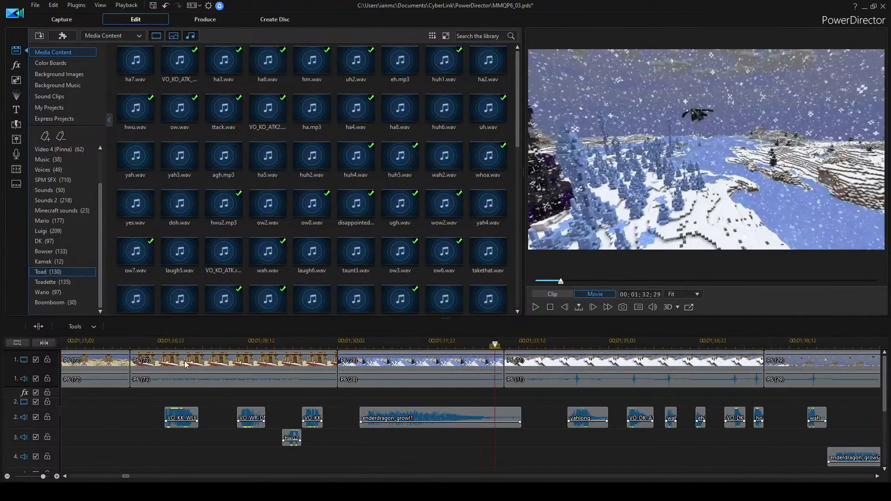
Replay the P6 (73) desert temple shot through the VO_KK_WLE and VO_WR_D voice clips.
key(space)
key(space)
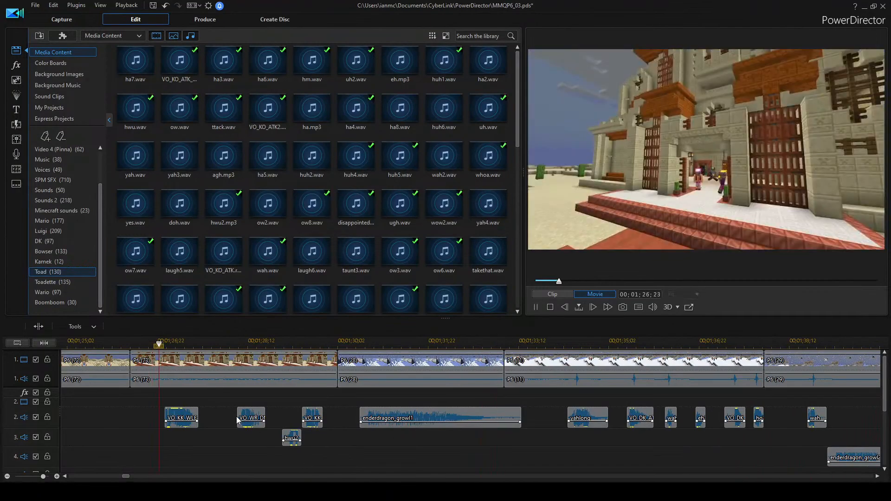
key(space)
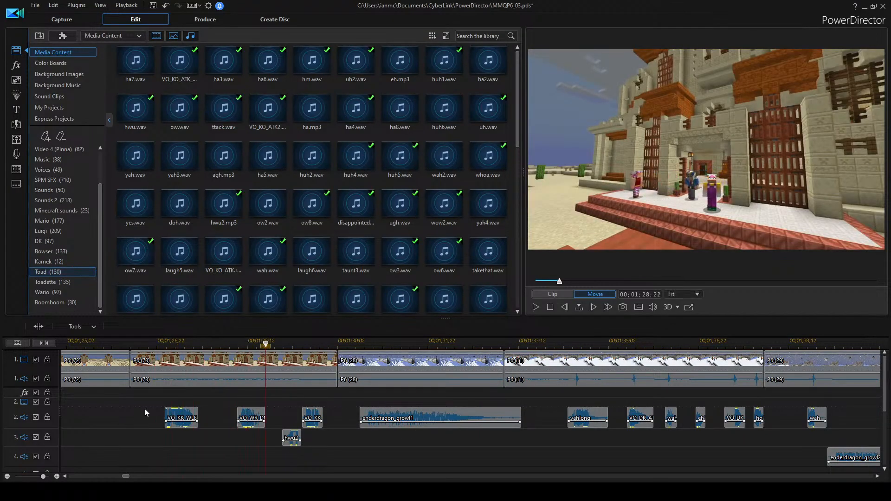
Audition Toadette voice clips, including Huh.wav and several VO_KK_WLE, VO_KK_DMG, VO_KK_OVTA, VO_KK_JP_M and VO_KK_ATK_E files.
click(52, 282)
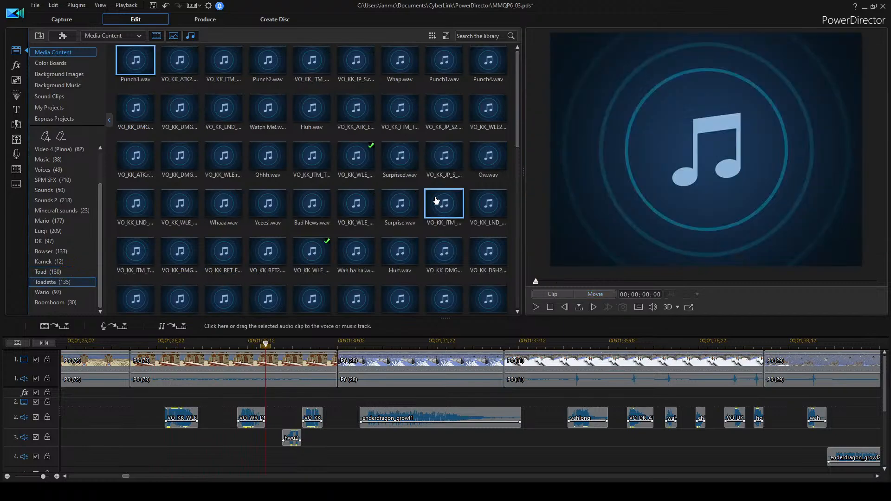
click(349, 207)
key(space)
click(209, 265)
key(space)
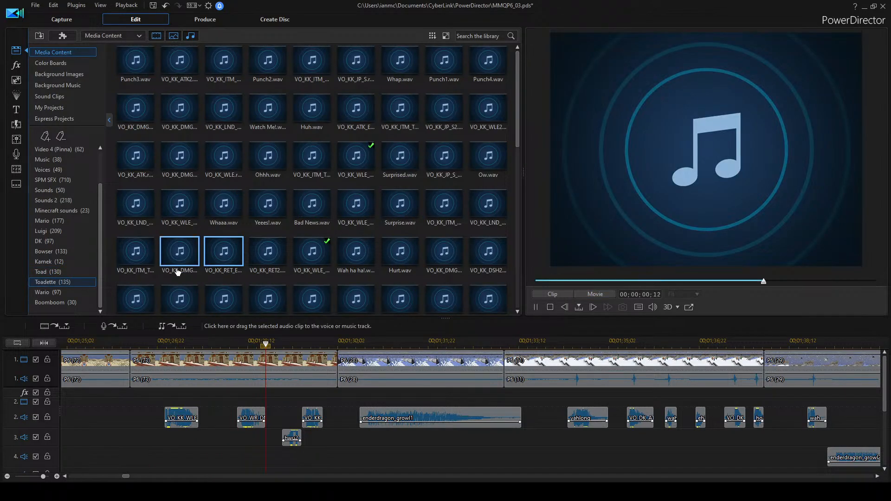
click(173, 289)
key(space)
scroll(313, 218, down, 3)
click(225, 157)
click(277, 148)
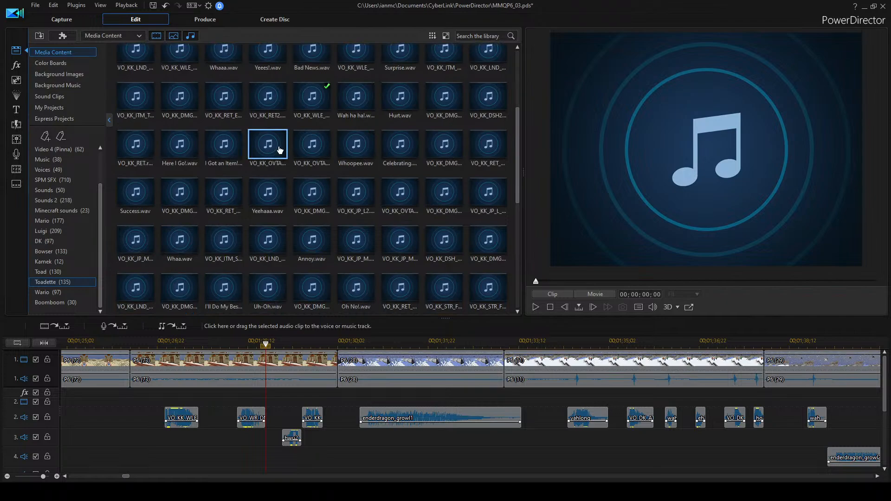
key(space)
click(303, 150)
key(space)
click(442, 96)
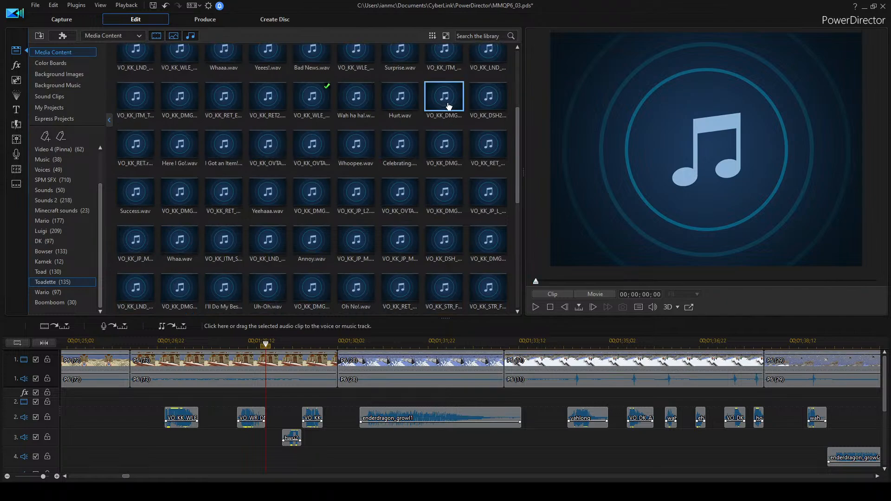
click(430, 143)
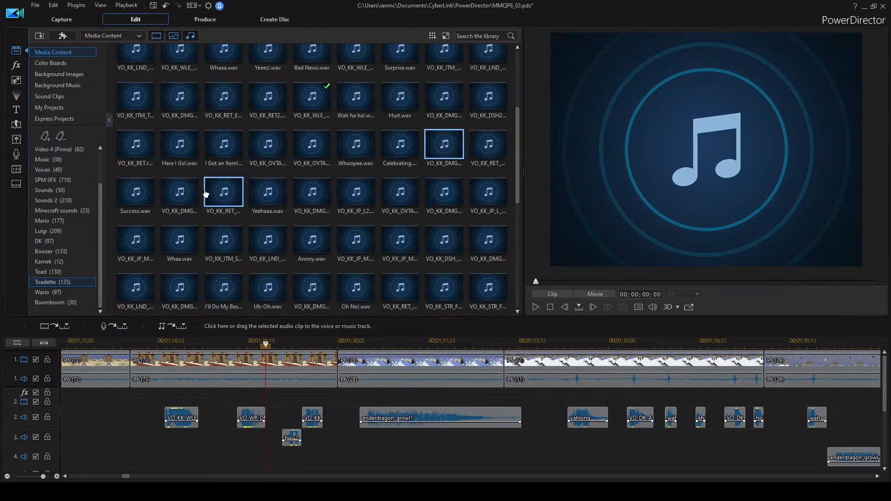
click(181, 191)
scroll(218, 185, up, 2)
click(179, 144)
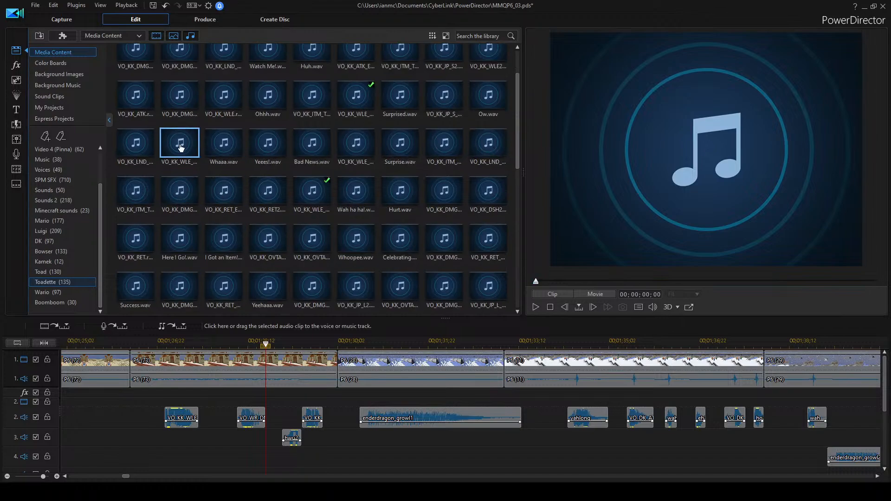
click(128, 148)
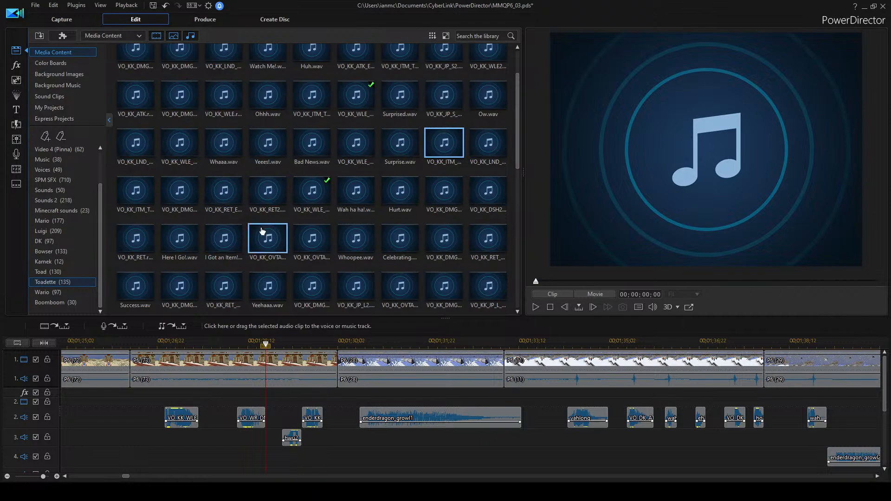
double_click(441, 284)
scroll(436, 278, down, 3)
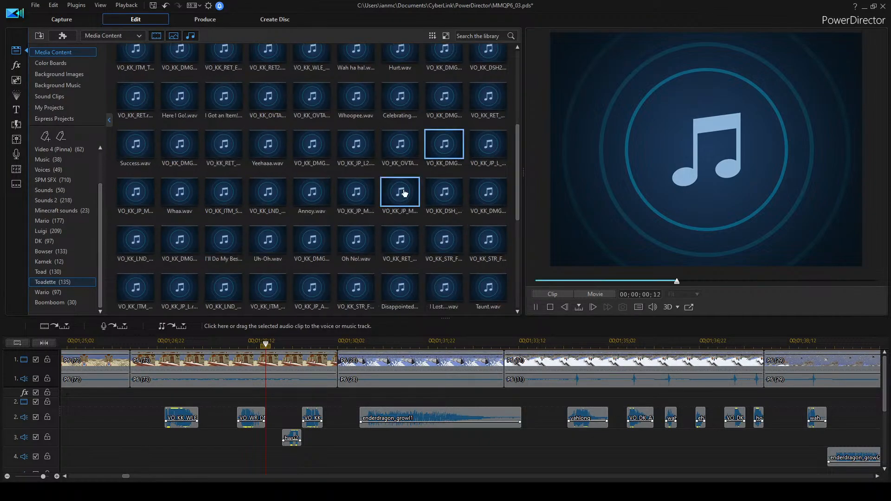
double_click(403, 192)
double_click(354, 191)
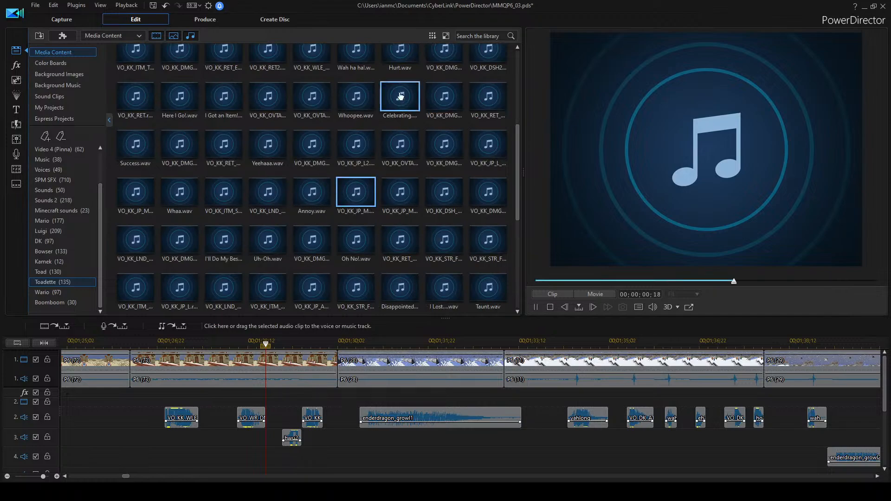
scroll(400, 96, up, 4)
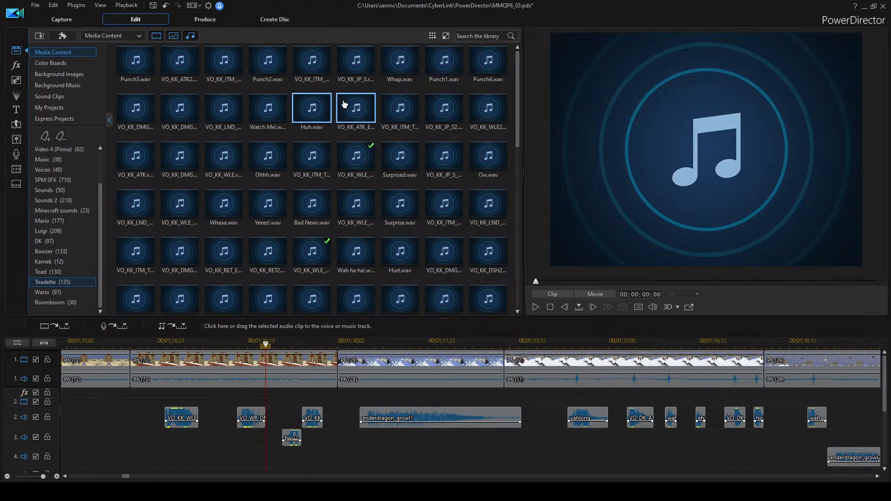
double_click(369, 106)
double_click(315, 117)
Replace the VO_KK_WLE clip near the start of P6 (73) with a Toadette VO_KK_DMG clip on audio track 3 and replay the shot.
click(198, 160)
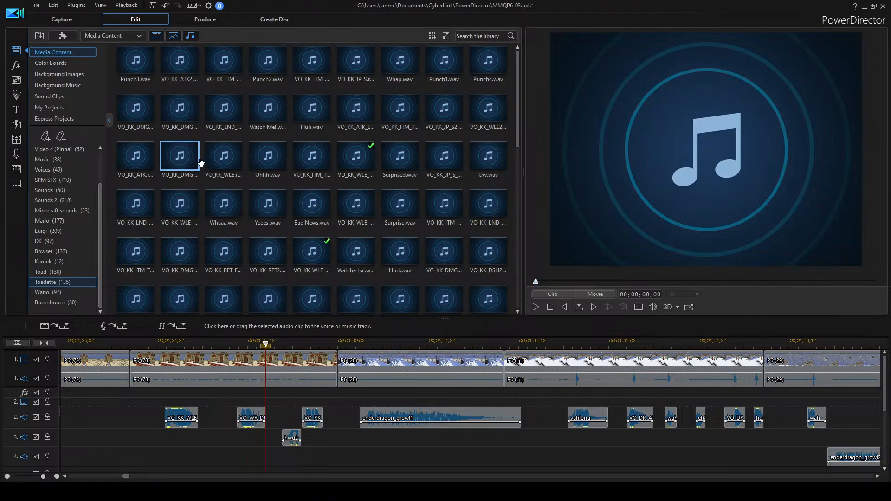
click(228, 162)
click(168, 163)
drag(174, 162, 167, 433)
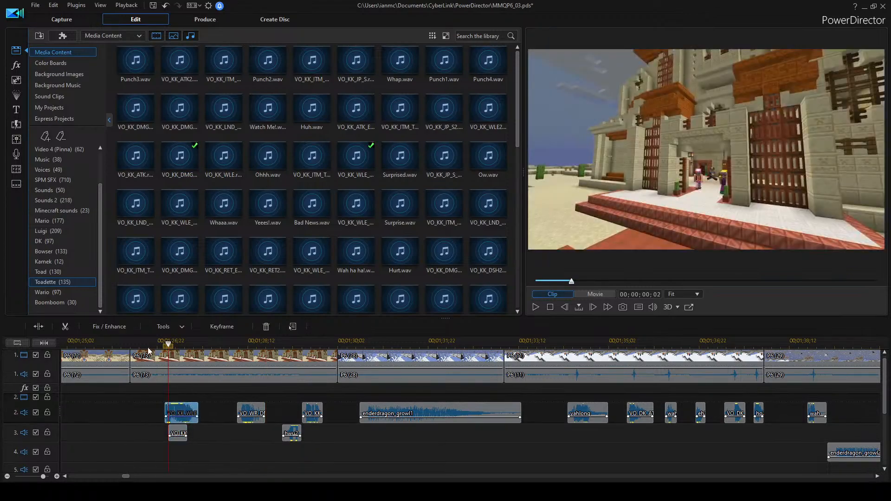
key(Delete)
key(space)
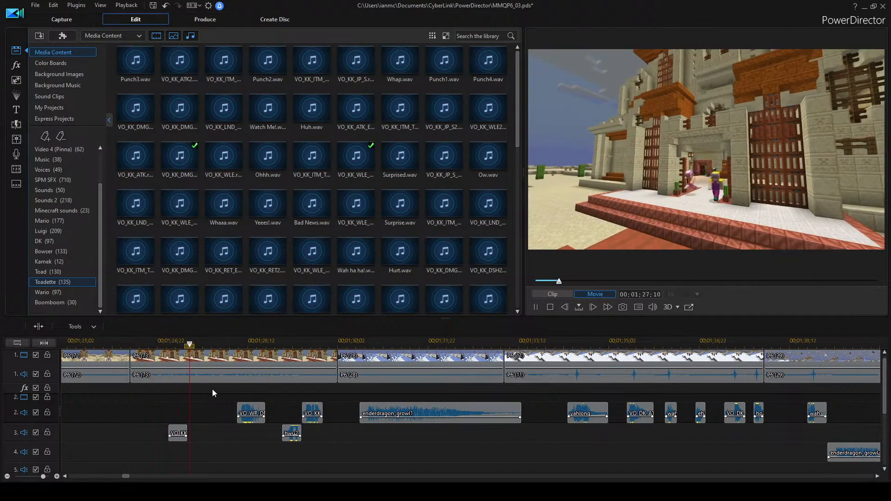
key(space)
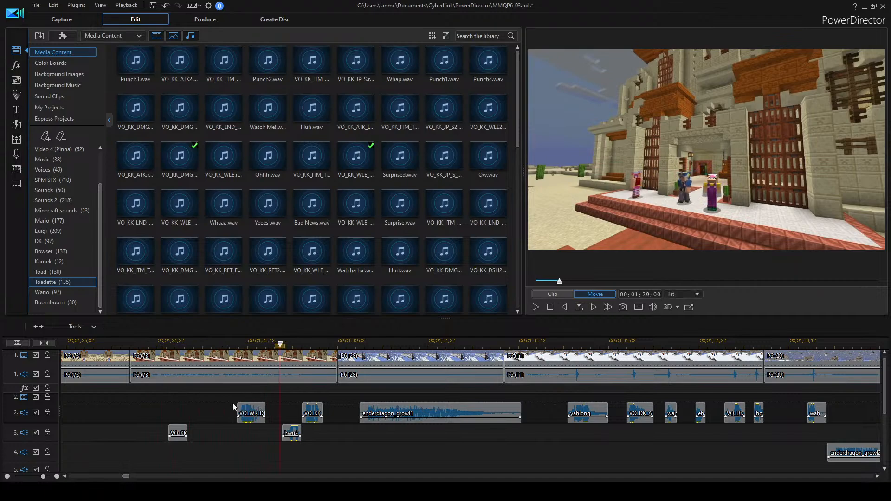
Move the VO_WR_D clip in P6 (73) earlier on audio track 2 and replay the shot.
drag(247, 407, 225, 409)
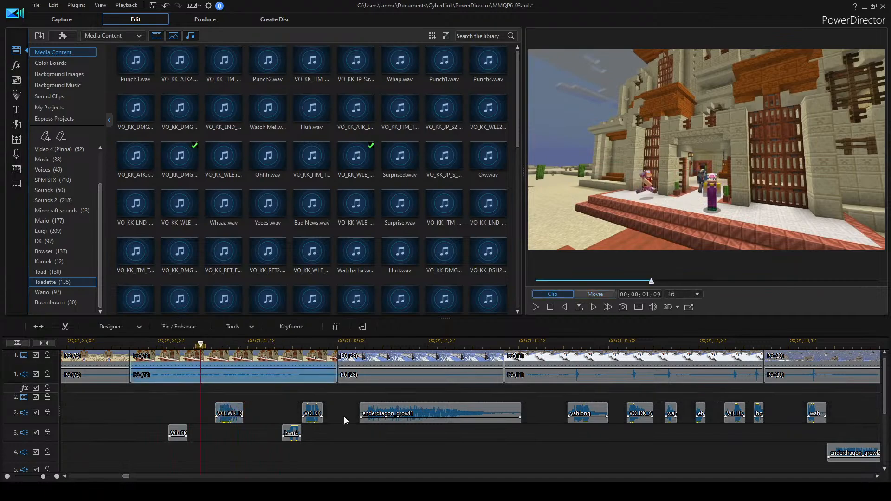
key(space)
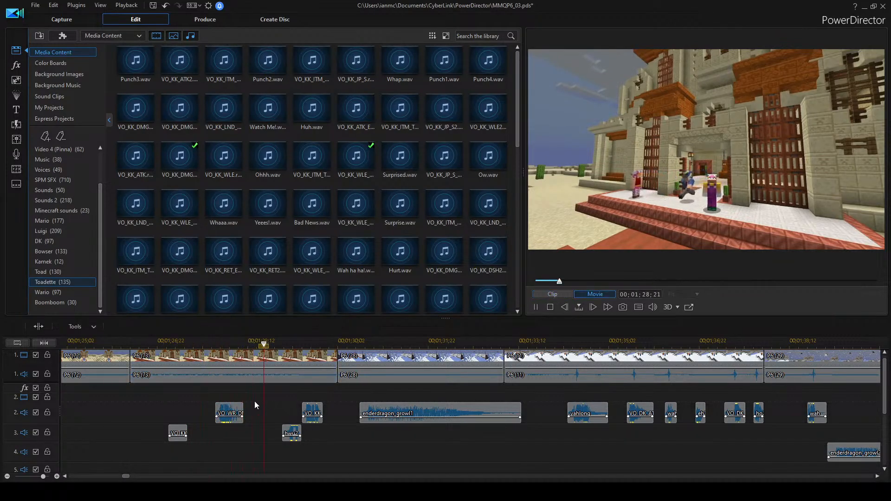
Move the hwu2 clip in P6 (73) earlier on audio track 3 and replay the shot.
drag(291, 433, 275, 433)
click(148, 344)
key(space)
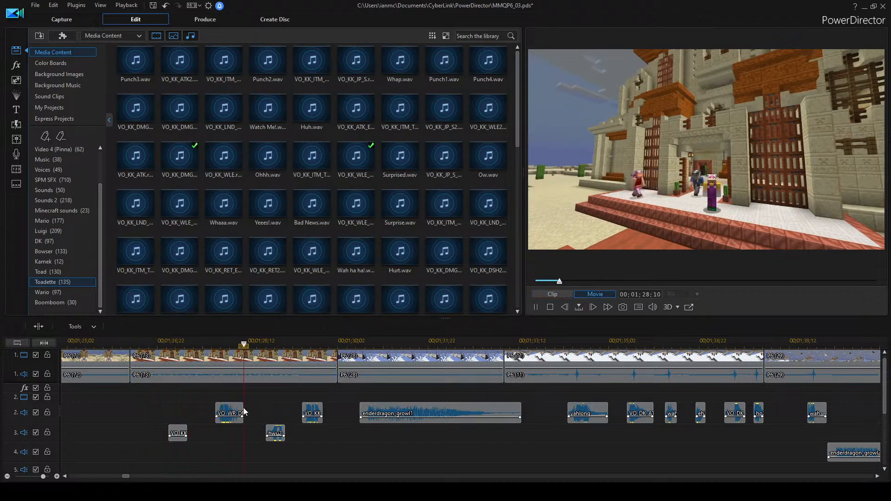
Move the VO_WR_D clip and the first VO_KK clip in P6 (73) slightly earlier on their tracks and replay the shot.
drag(230, 412, 172, 431)
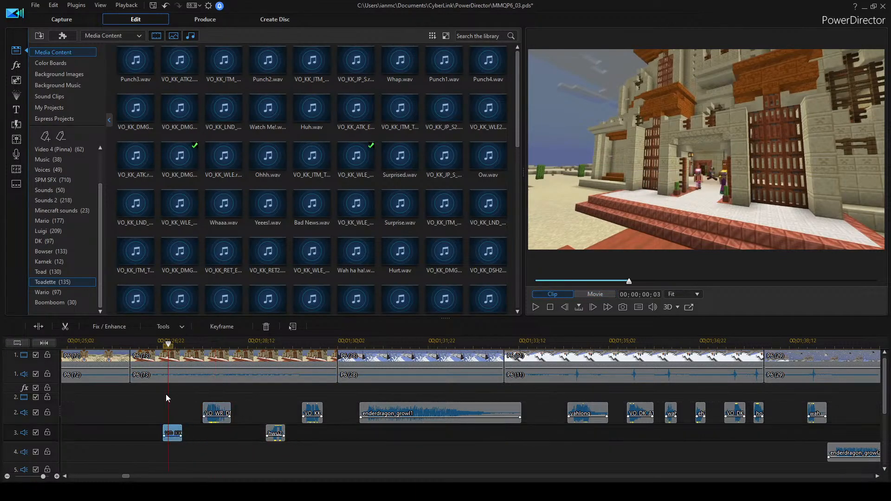
click(156, 344)
click(260, 425)
key(space)
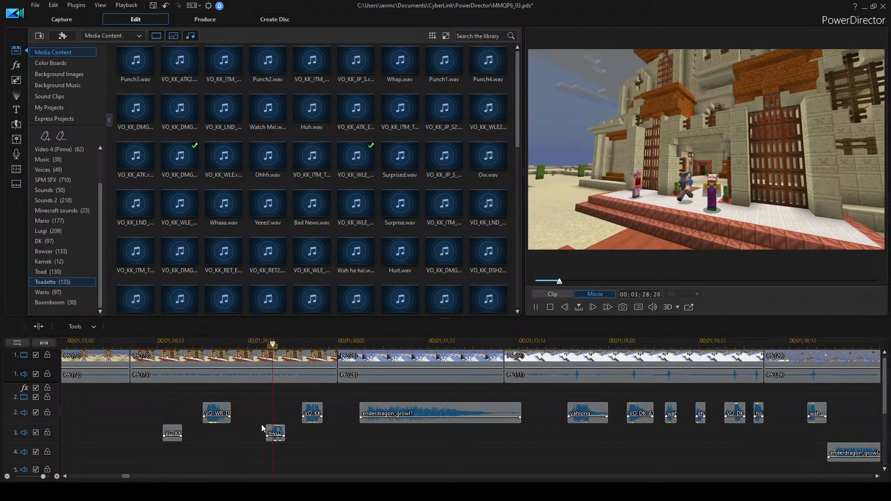
Shift the hwu2 clip slightly earlier onto audio track 2 and check it against Toad's huh clips and the replayed shot.
drag(274, 433, 267, 414)
click(48, 271)
click(312, 157)
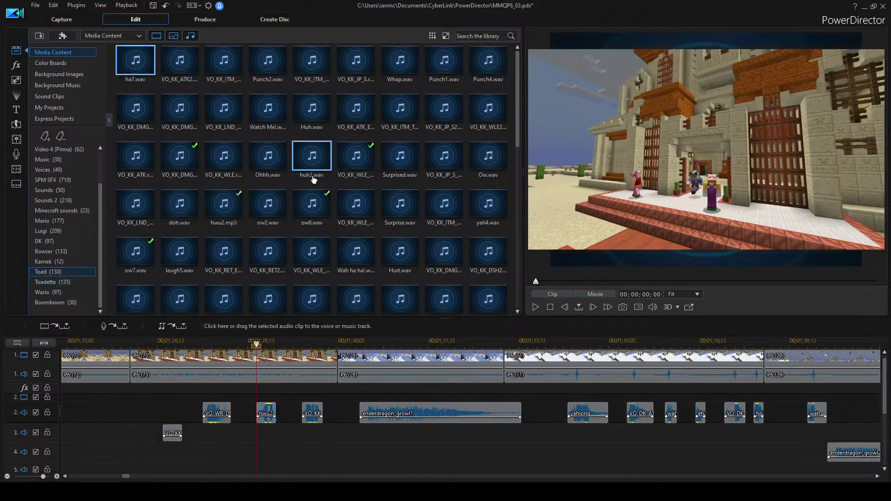
click(356, 155)
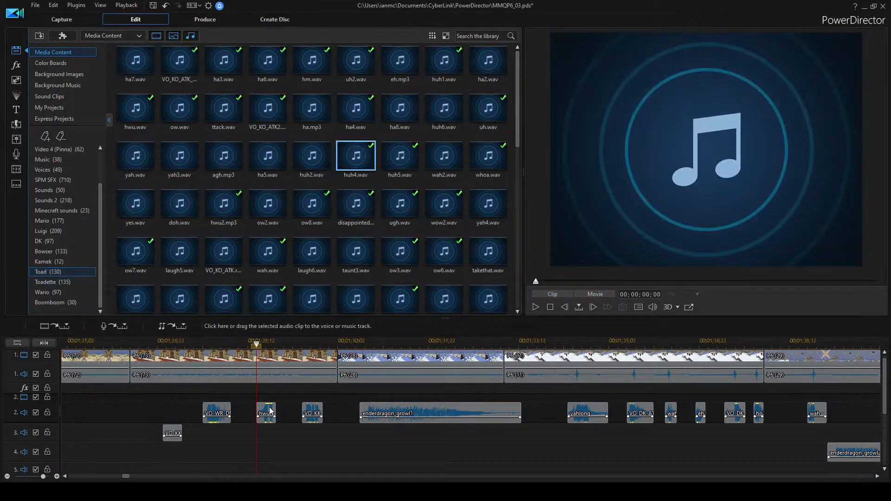
click(270, 410)
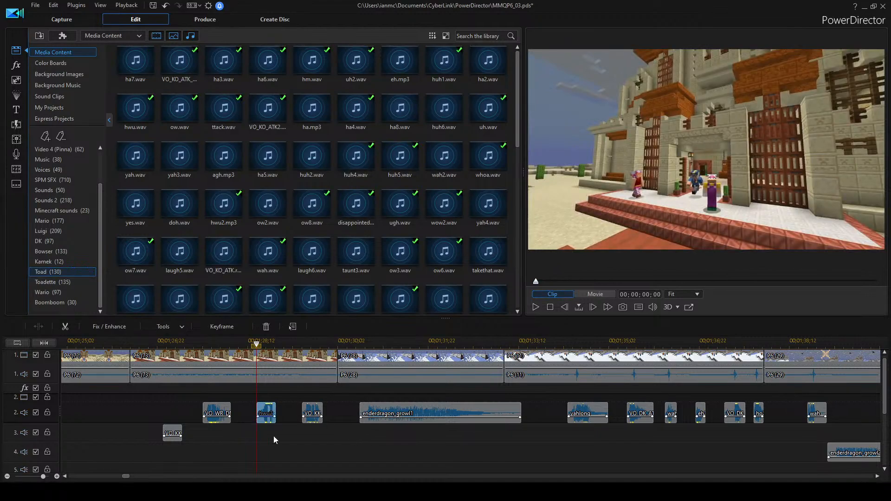
click(202, 435)
key(space)
key(space)
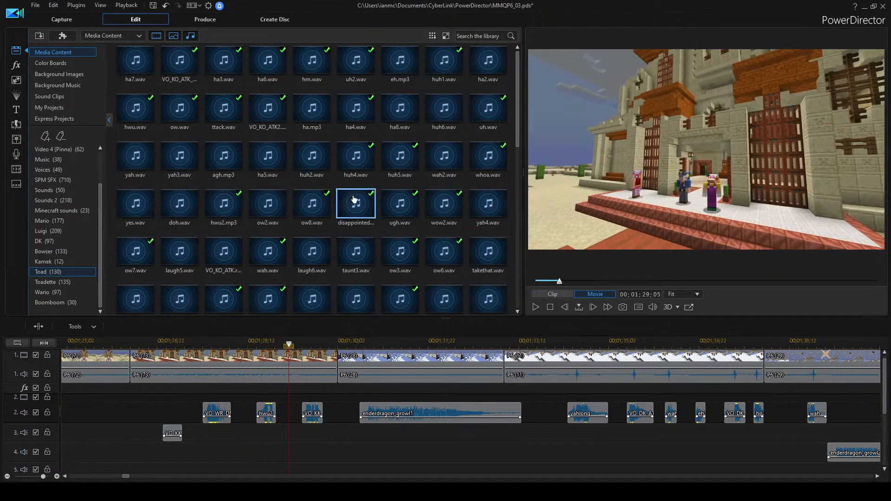
Audition Toad voice clips, including doh.wav, ow2.wav, wah2.wav, ha.mp3 and huh1.wav.
click(170, 220)
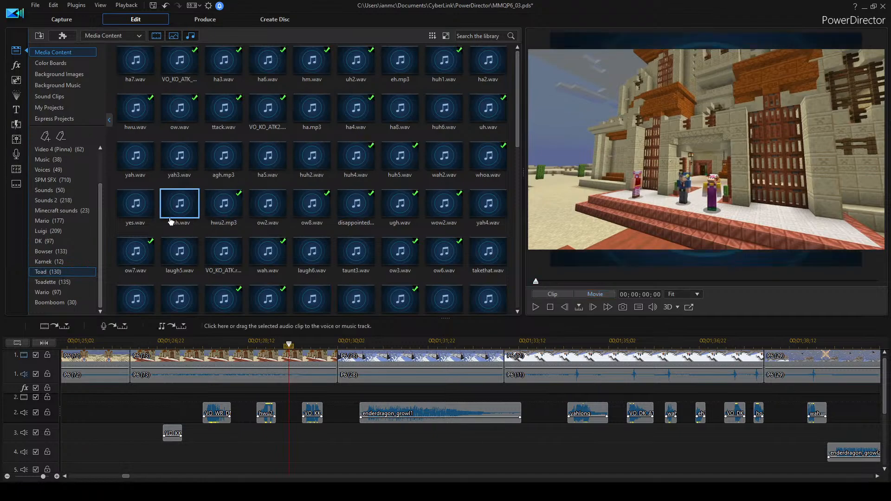
key(space)
click(271, 210)
key(space)
click(434, 162)
key(space)
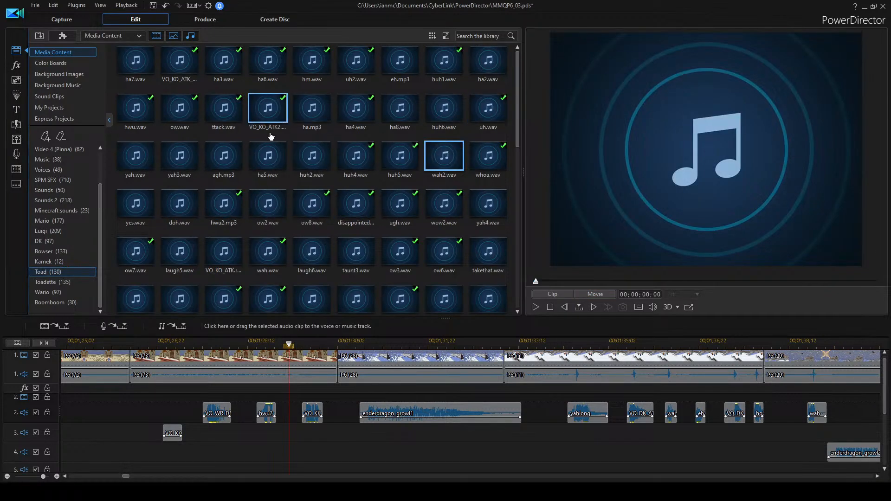
click(312, 109)
click(447, 62)
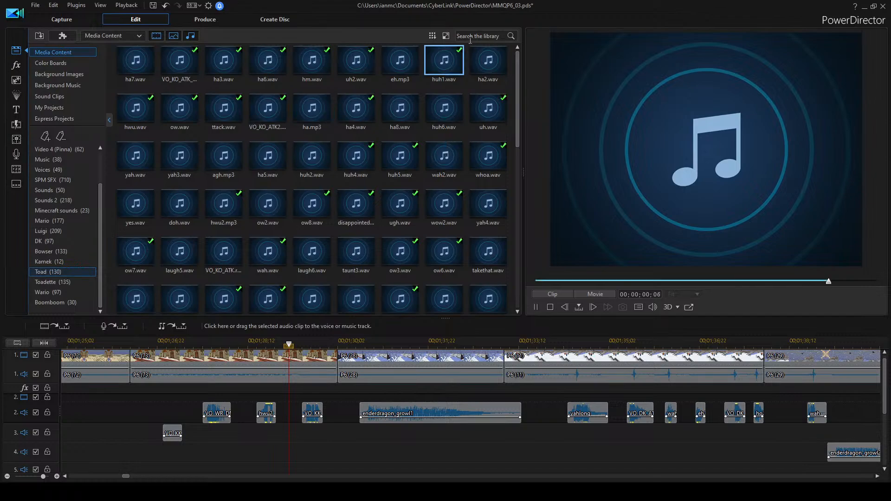
Filter the Toad clips by "huh" and audition huh2.wav, huh4.wav, huh5.wav and huh3.wav.
click(473, 37)
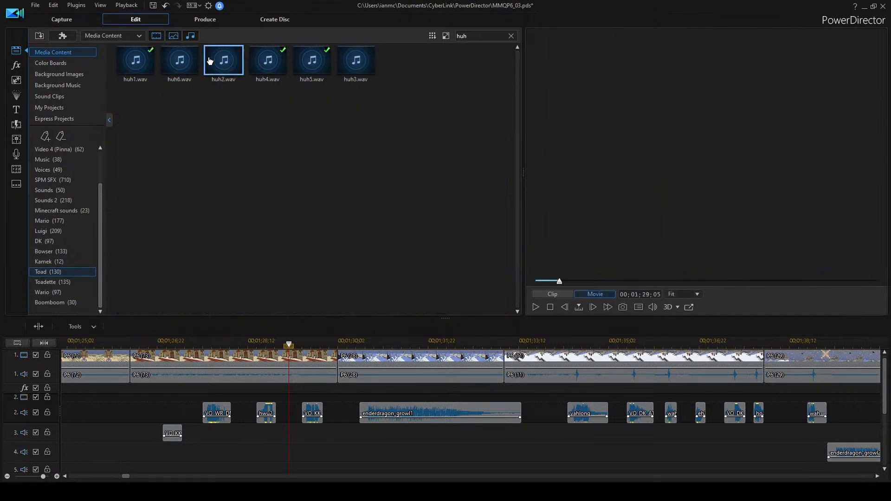
double_click(210, 60)
double_click(265, 60)
double_click(300, 60)
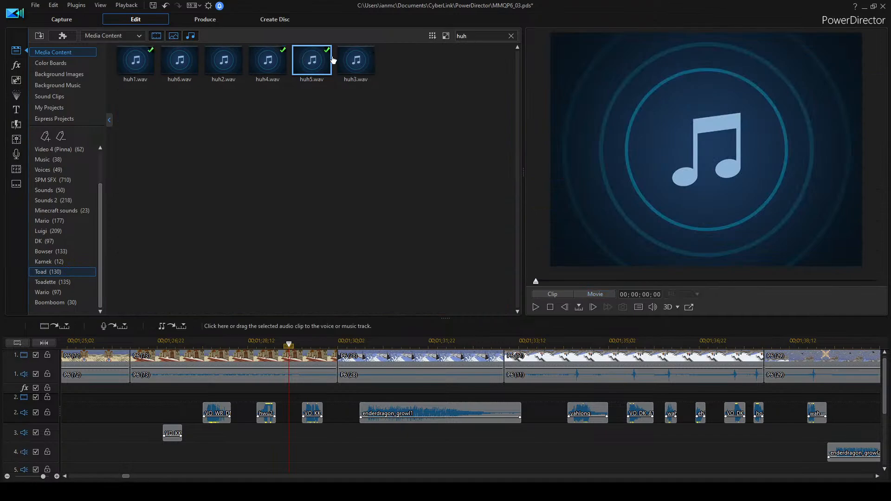
double_click(355, 63)
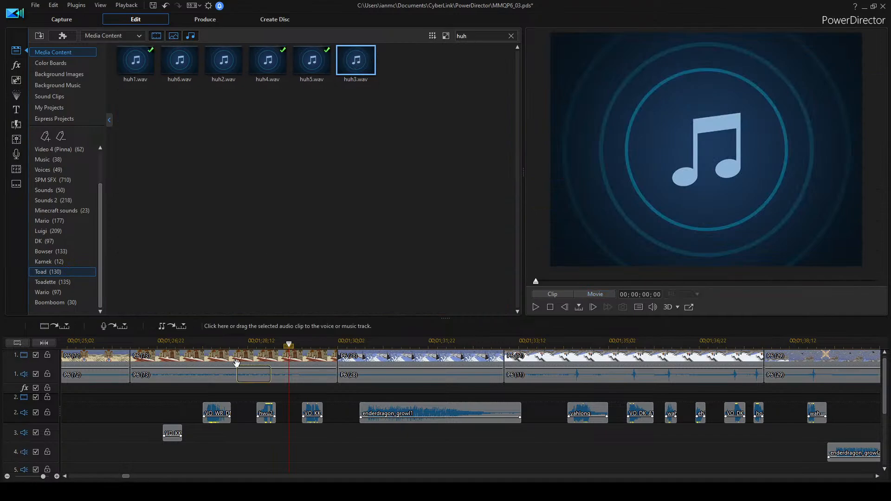
Replace the hwu2 clip in P6 (73) with Toad's huh3.wav on audio track 3 and replay the shot.
drag(248, 434, 247, 434)
click(266, 412)
key(Delete)
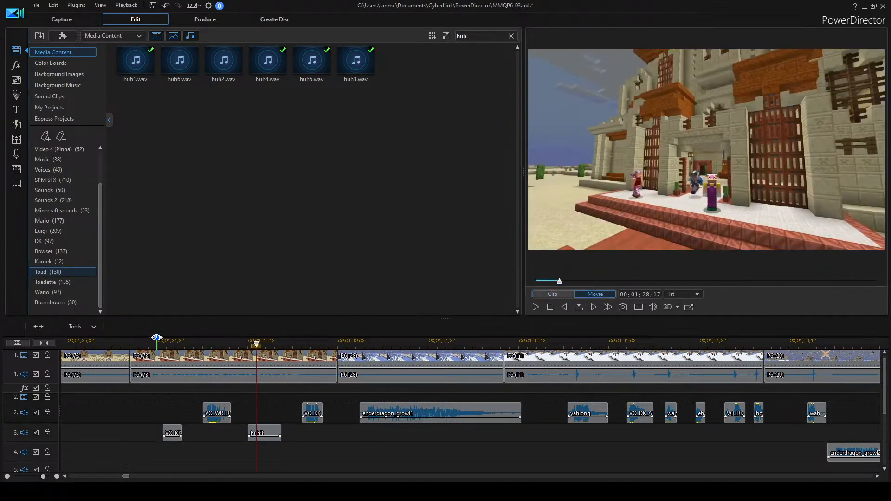
key(space)
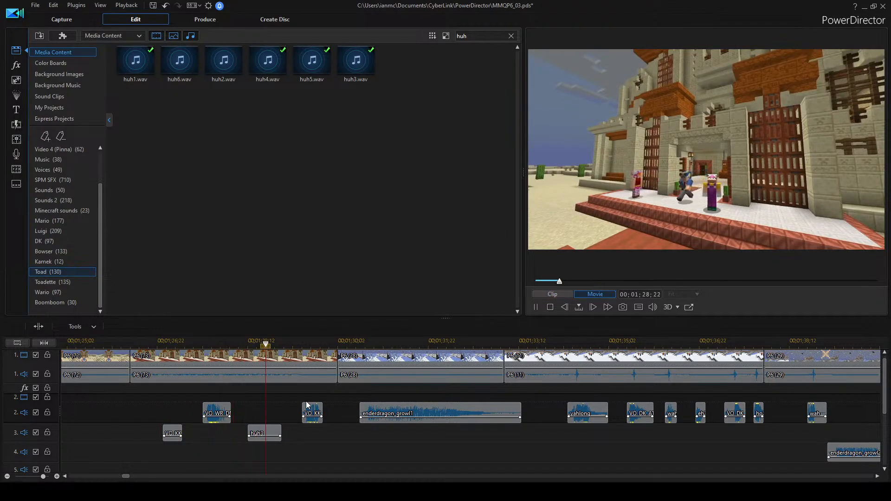
key(space)
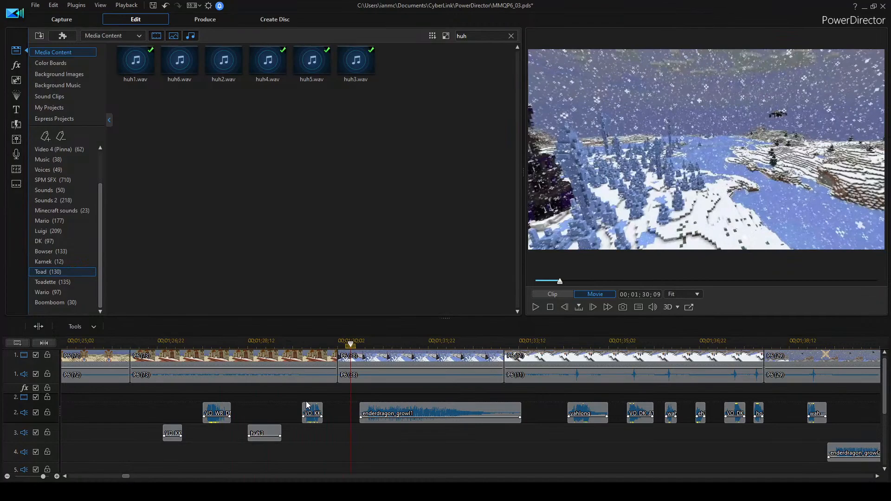
Move the VO_KK clip near the end of P6 (73) slightly earlier on audio track 2 and replay the shot.
drag(320, 413, 308, 412)
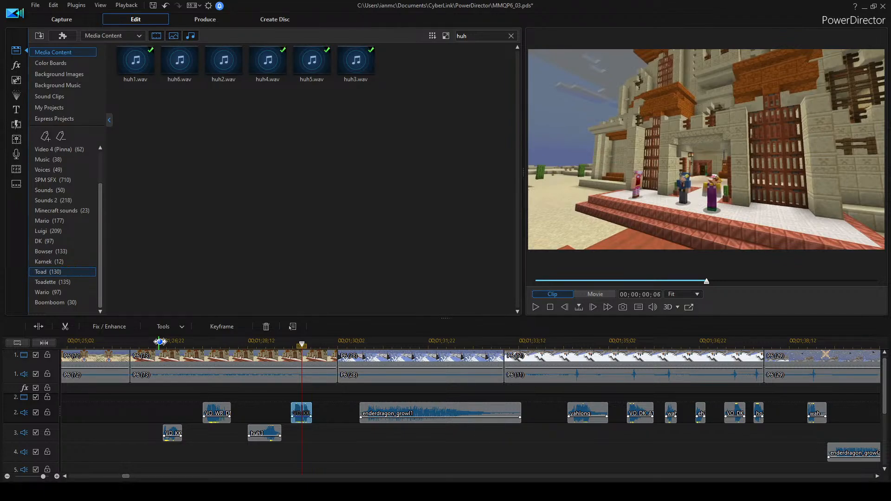
click(146, 342)
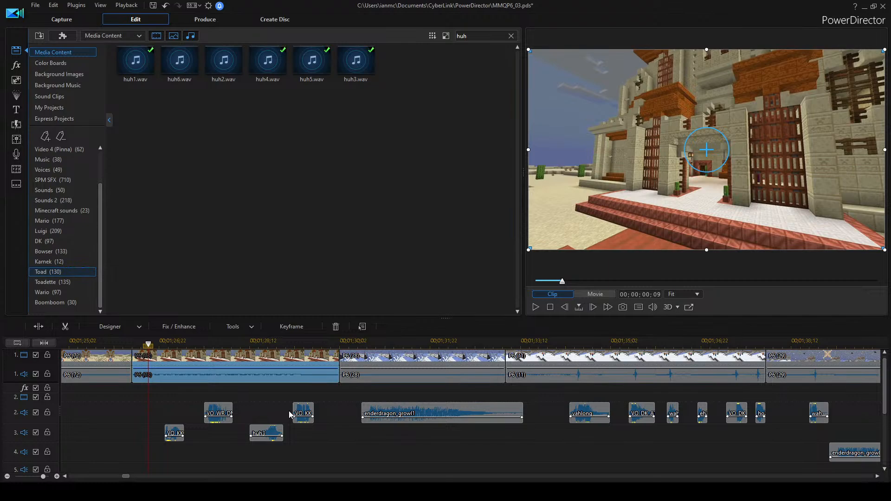
scroll(290, 412, left, 1)
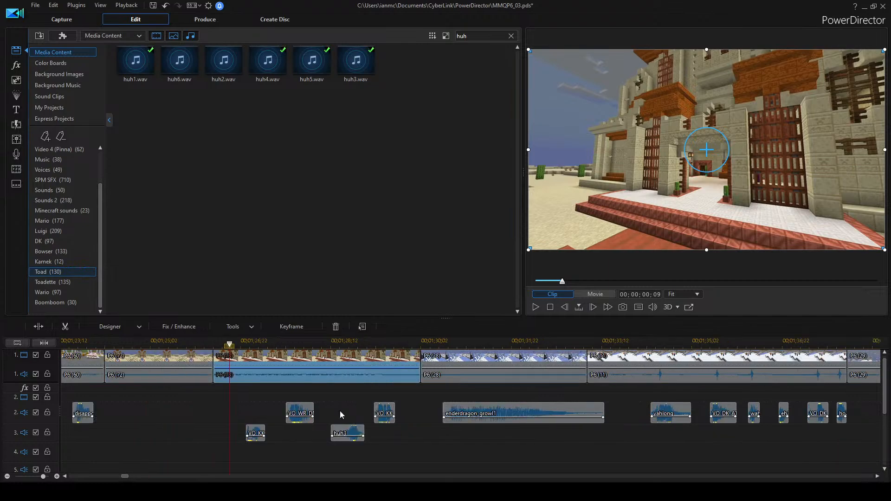
scroll(278, 397, right, 1)
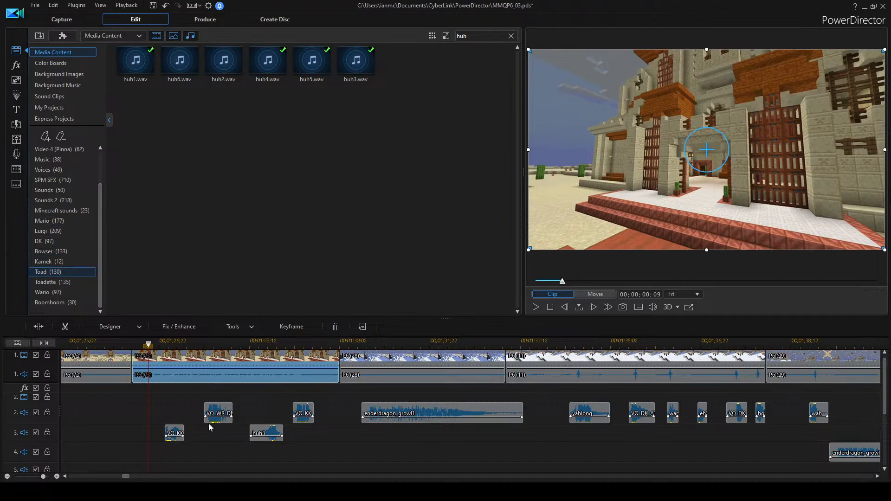
click(203, 434)
scroll(223, 457, left, 2)
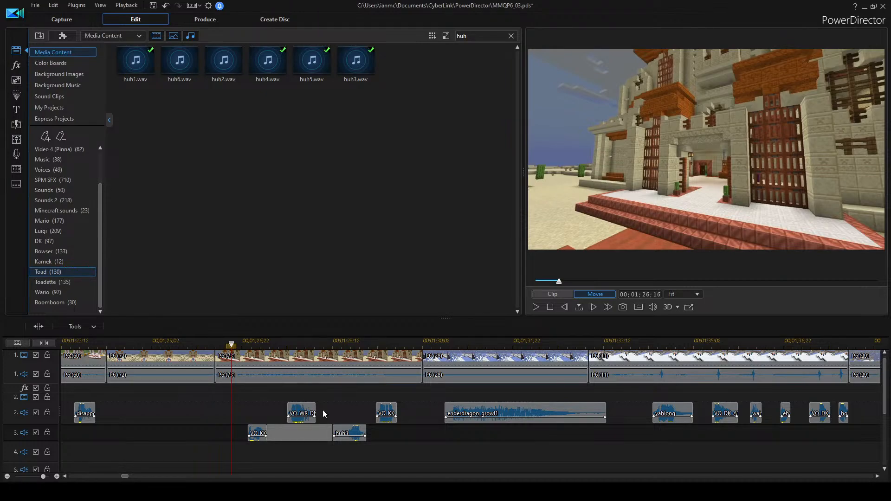
scroll(322, 410, down, 2)
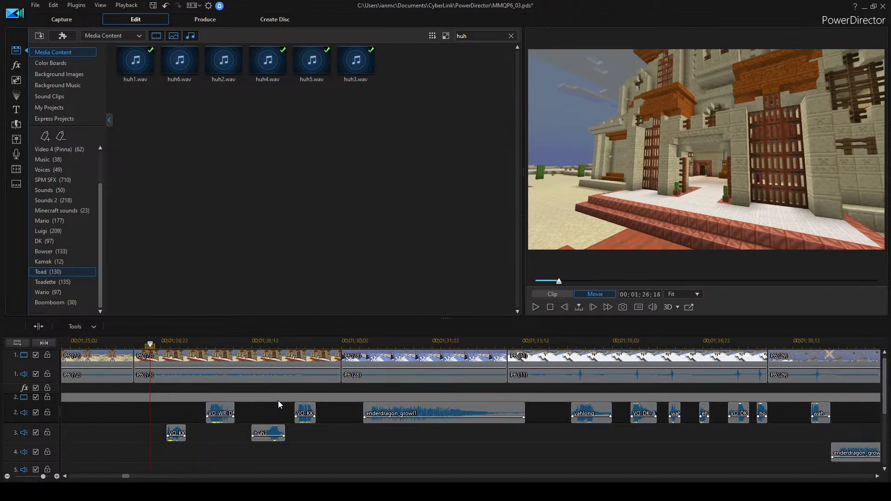
key(space)
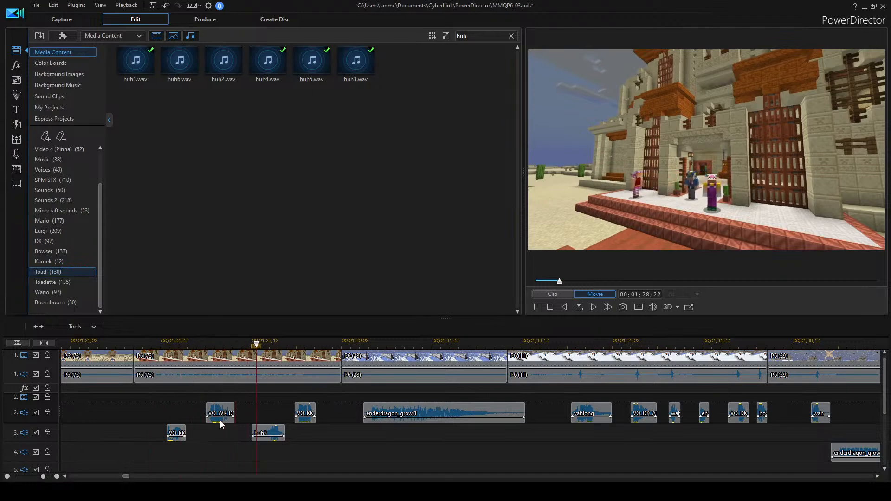
key(space)
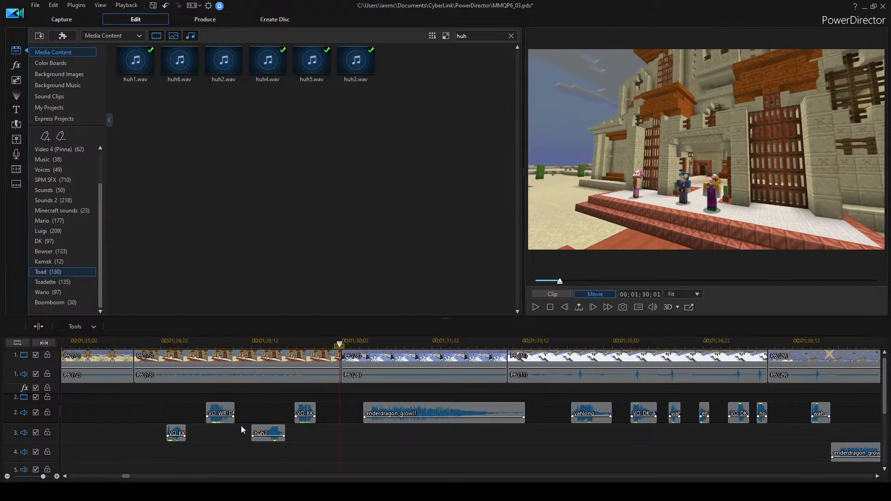
scroll(241, 425, up, 2)
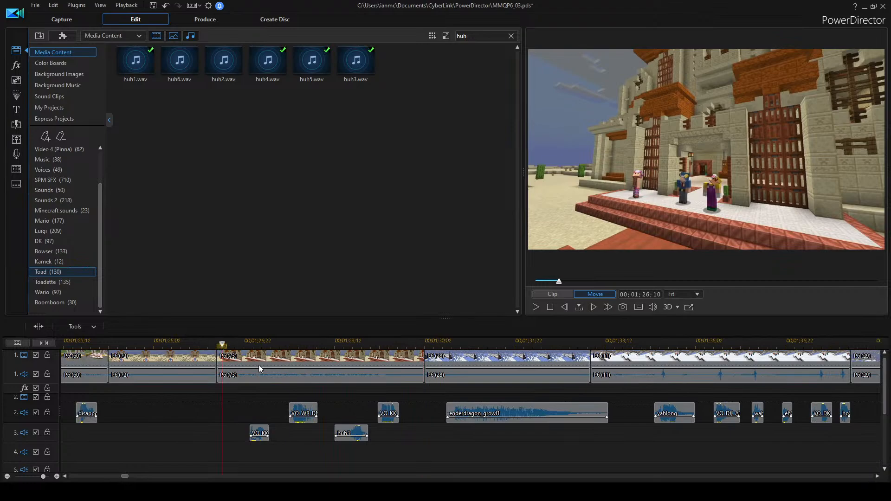
key(space)
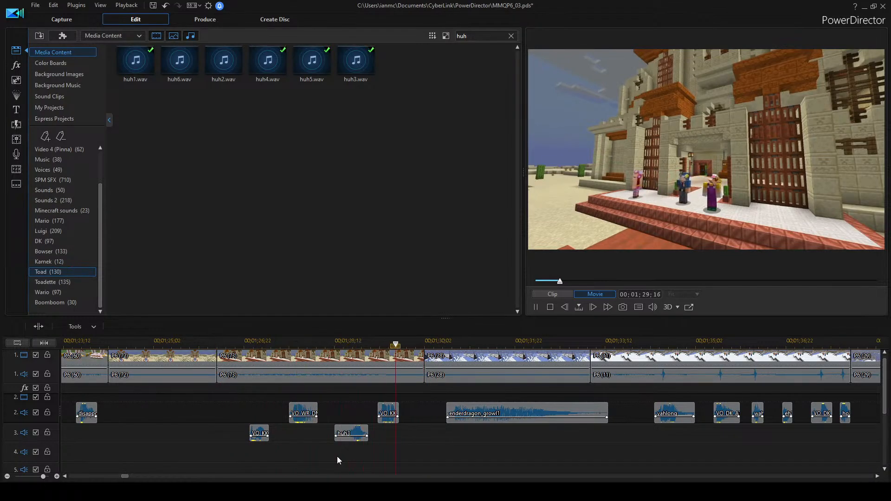
Move the VO_KK clip near the start of P6 (73) earlier on audio track 3 and replay the opening.
drag(265, 432, 250, 432)
drag(213, 342, 219, 343)
click(228, 343)
click(258, 354)
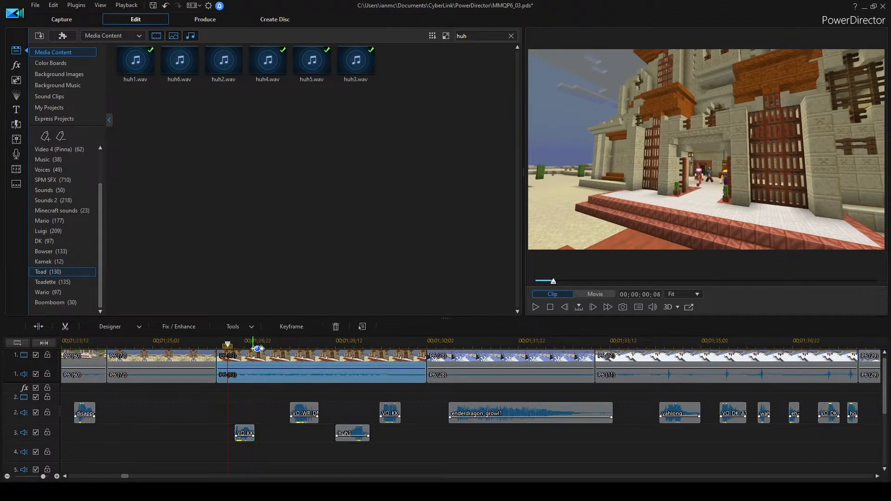
click(282, 417)
key(space)
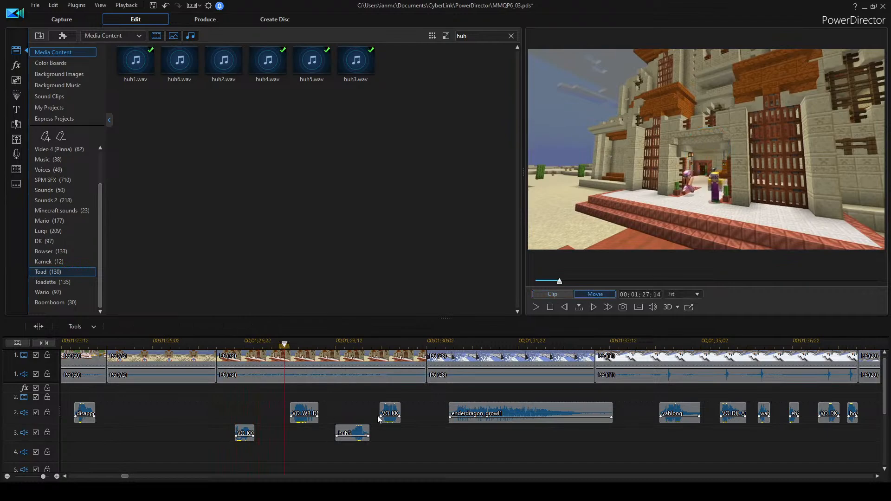
Move the VO_WR_D clip earlier on audio track 2, nudge the first VO_KK clip earlier on track 3, and replay P6 (73).
drag(307, 417, 249, 429)
click(220, 354)
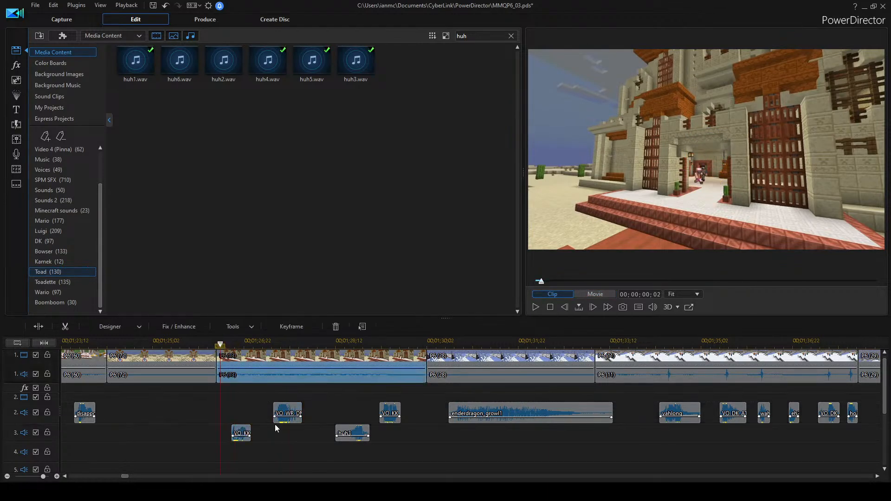
click(313, 442)
key(space)
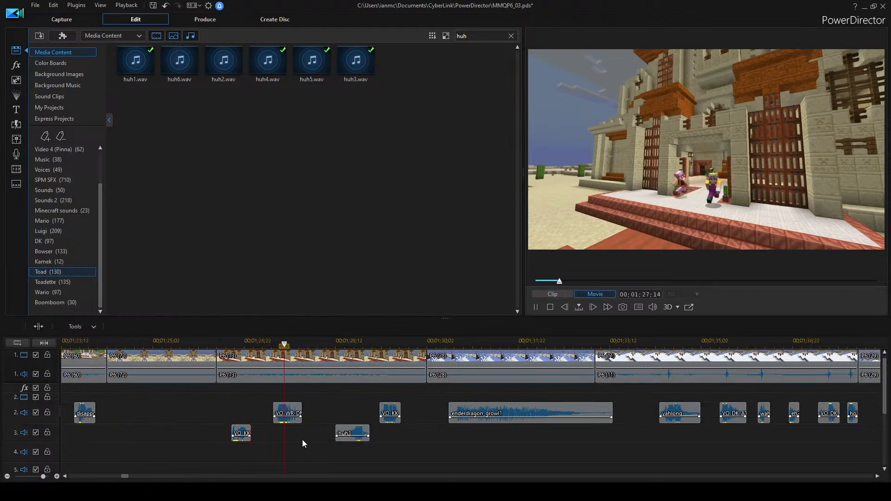
Nudge the VO_WR_D clip in P6 (73) a little earlier on audio track 2 and replay the shot from its start.
drag(287, 410, 277, 410)
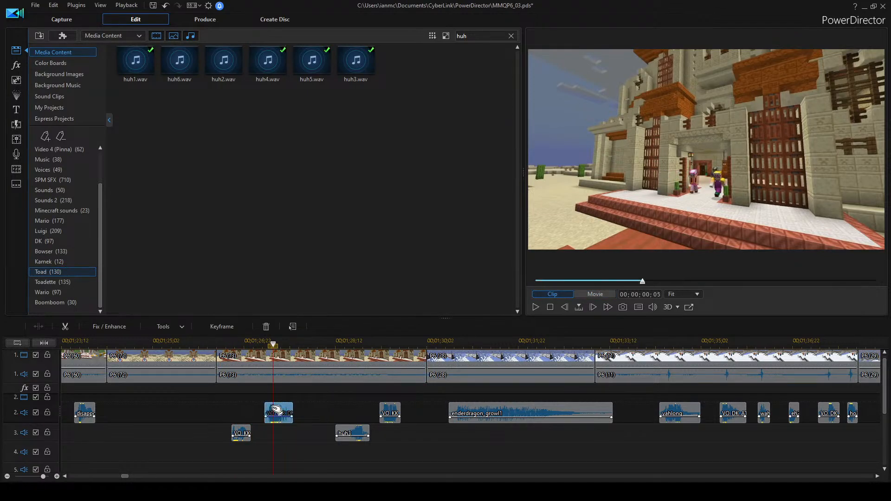
click(219, 351)
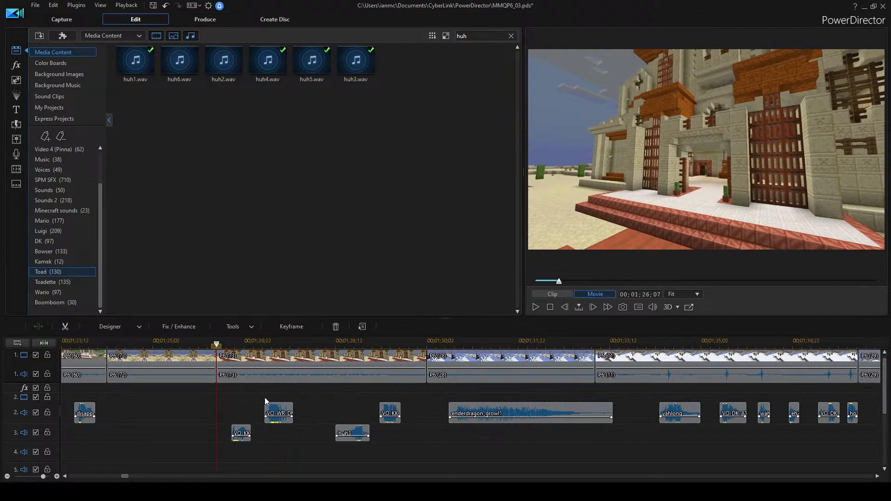
key(space)
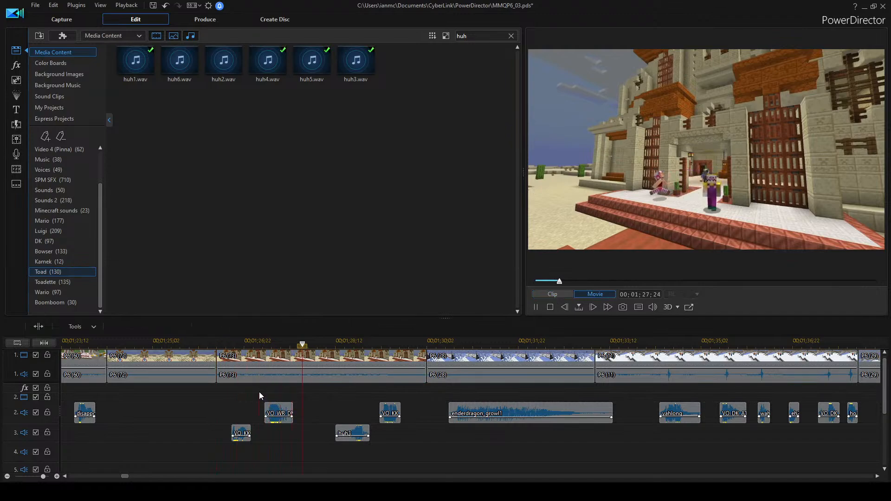
key(space)
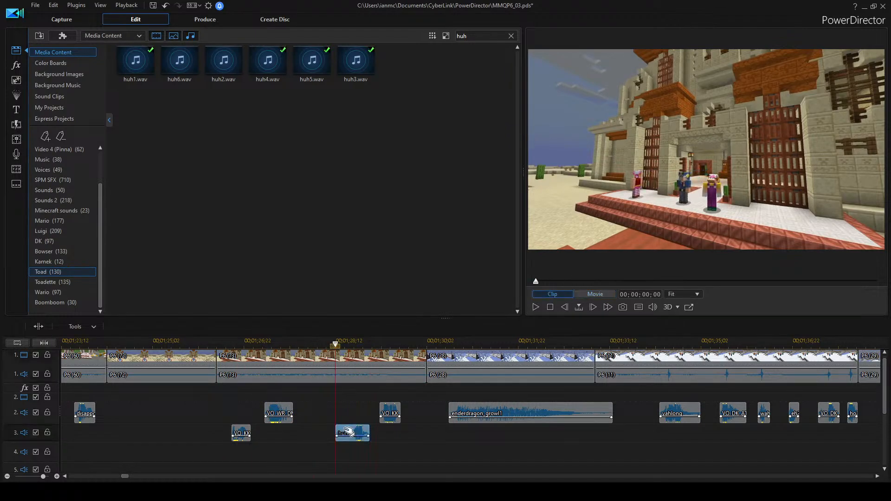
Move the huh3 clip to an earlier spot on audio track 2, between VO_WR_D and VO_KK, and replay the shot.
drag(345, 432, 324, 413)
click(249, 344)
key(space)
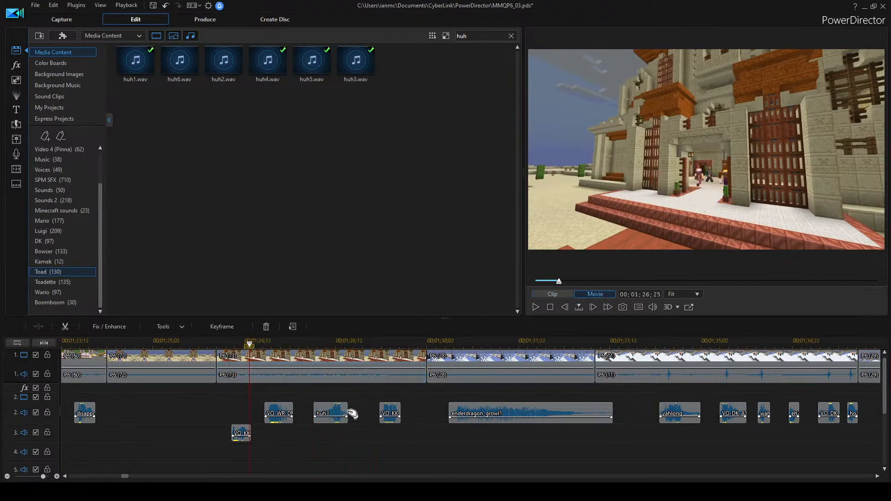
Move the VO_KK clip on audio track 2 later in P6 (73), insert a Wario VO_WR_LND clip between huh3 and it, and replay.
click(391, 416)
drag(391, 416, 411, 414)
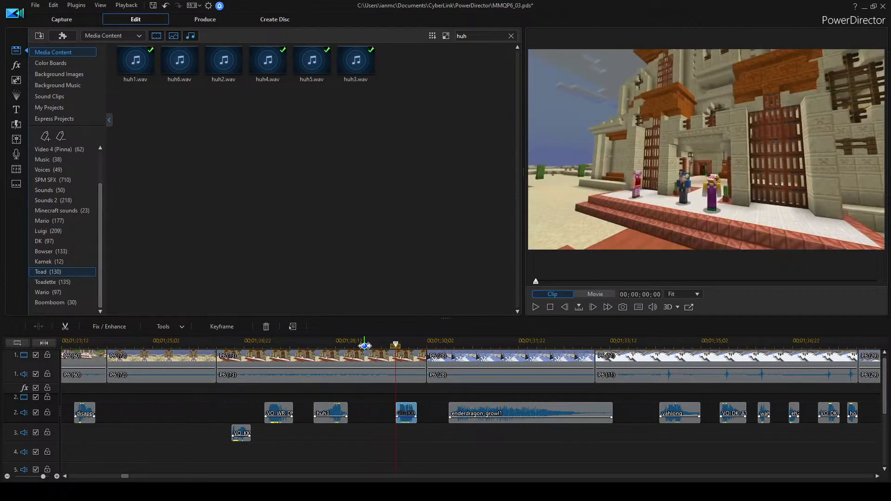
click(55, 292)
click(271, 65)
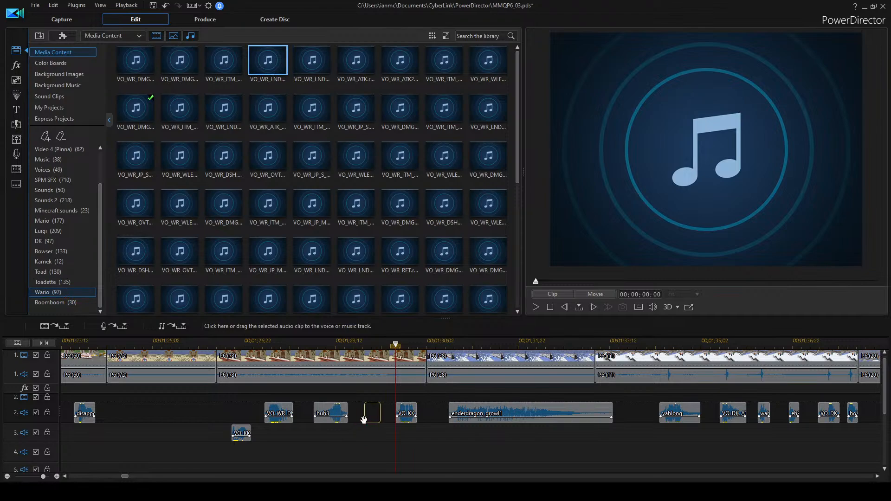
drag(364, 419, 365, 419)
key(space)
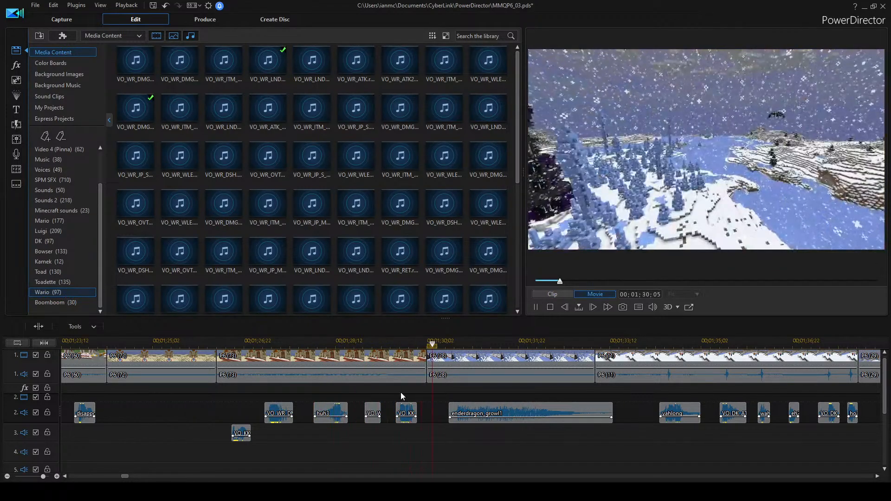
Move the VO_KK clip on audio track 2 earlier, close behind the new Wario clip, and replay P6 (73).
drag(410, 412, 402, 411)
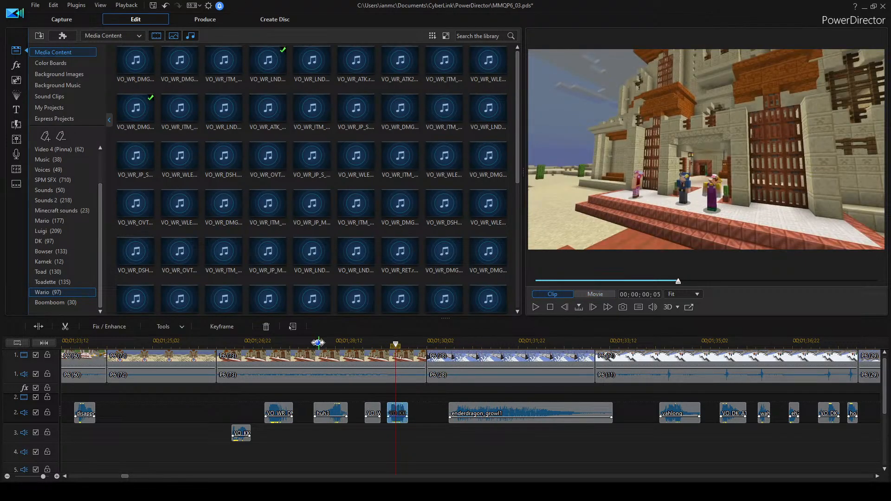
click(318, 342)
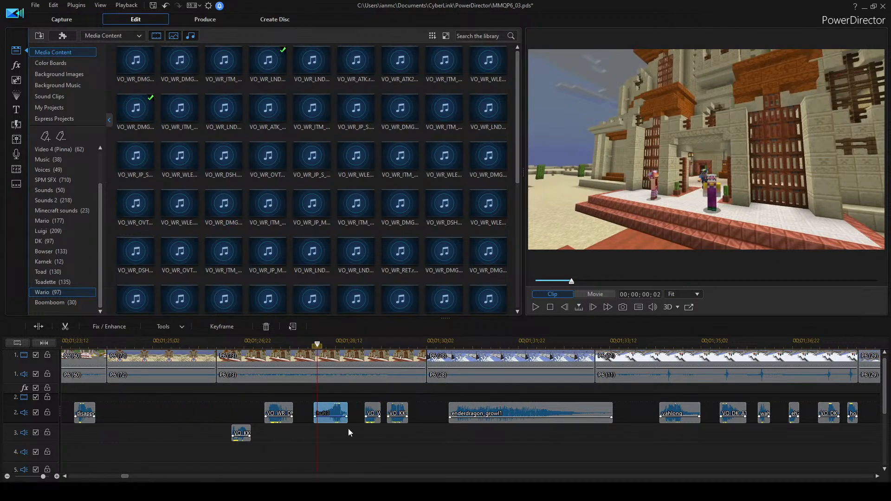
click(229, 342)
click(316, 446)
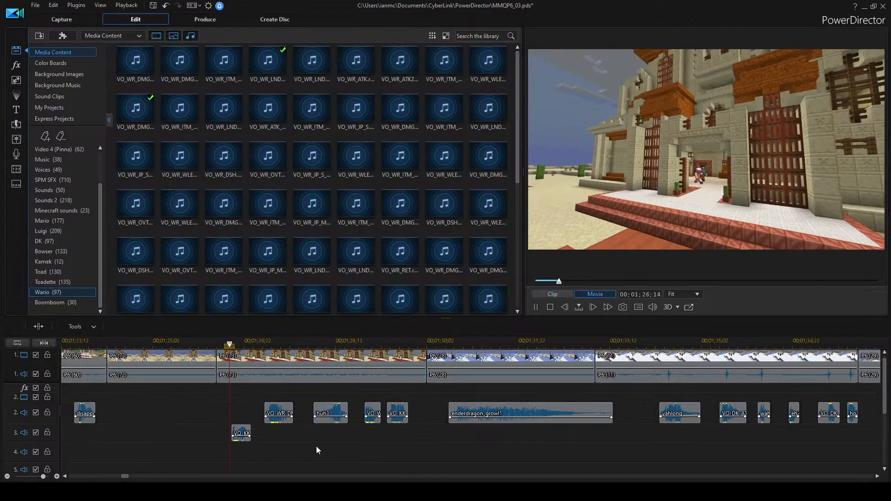
key(space)
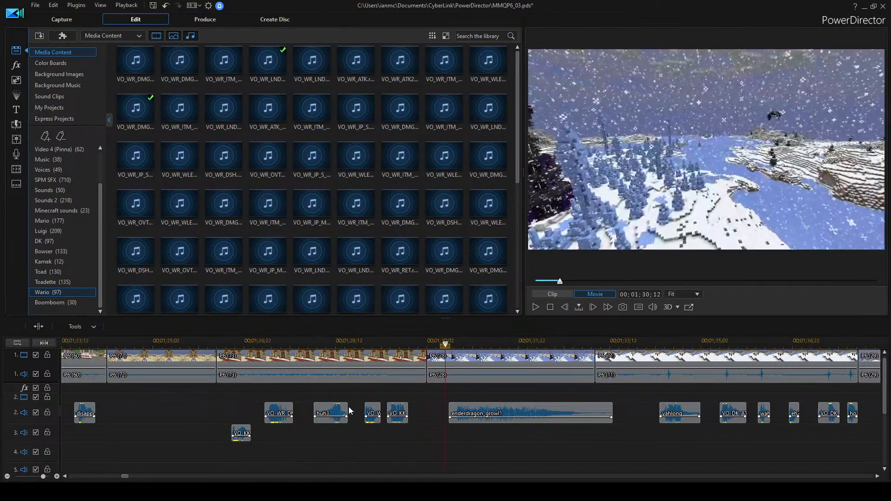
Nudge the Wario and VO_KK clips after huh3 slightly earlier and huh3 slightly later on audio track 2, and replay P6 (73).
click(372, 413)
ctrl+click(402, 412)
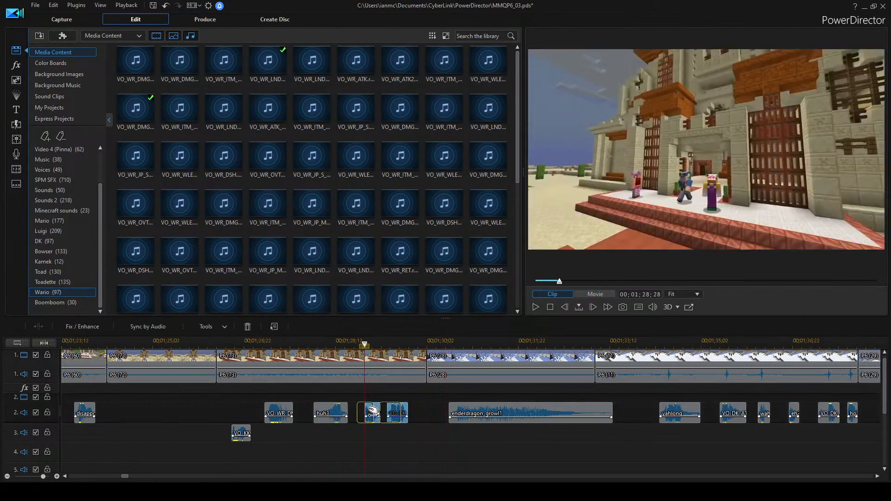
drag(373, 411, 396, 409)
click(340, 412)
shift+click(393, 409)
click(257, 344)
click(280, 378)
click(316, 438)
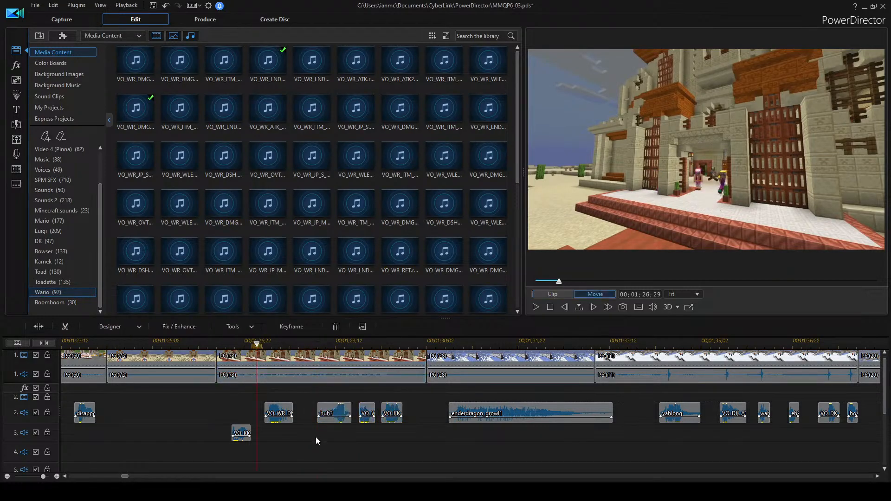
key(space)
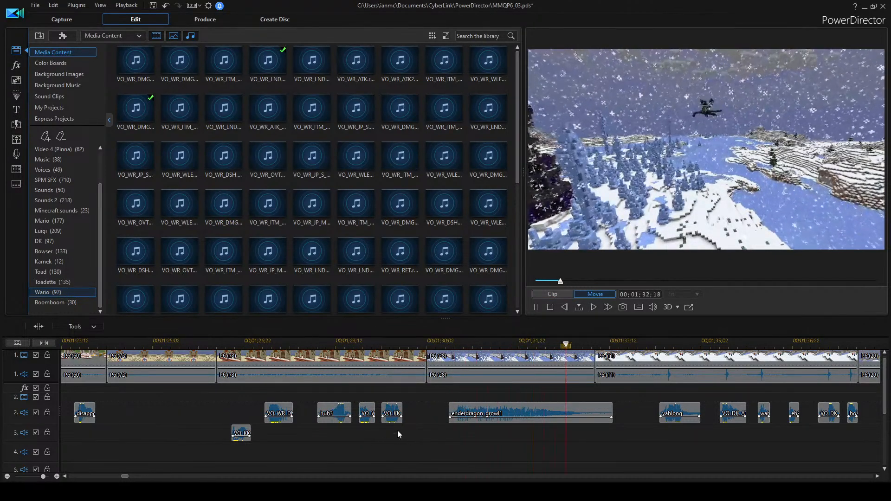
key(space)
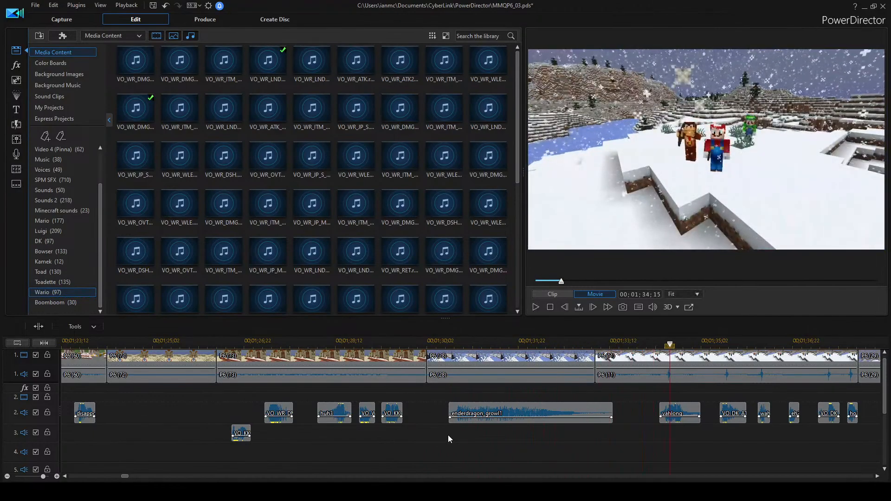
Delete the short ho clip at the end of P6 (11) on audio track 2 and replay the shot.
scroll(447, 435, down, 2)
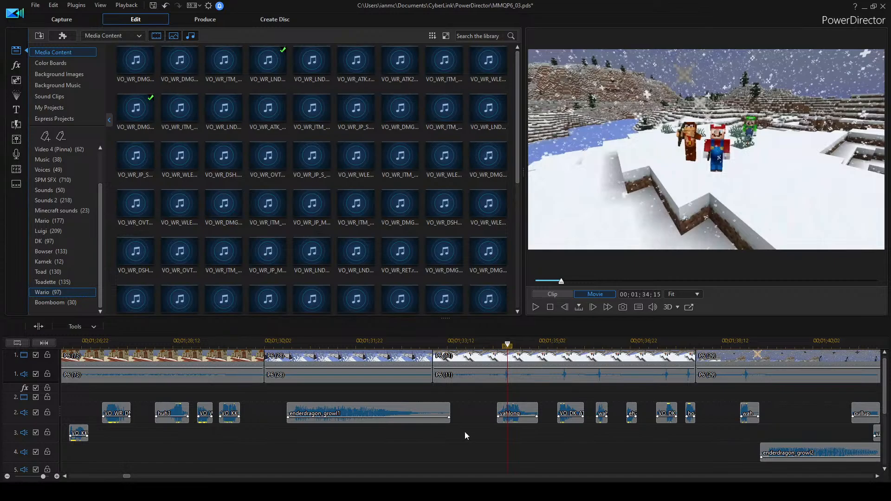
key(space)
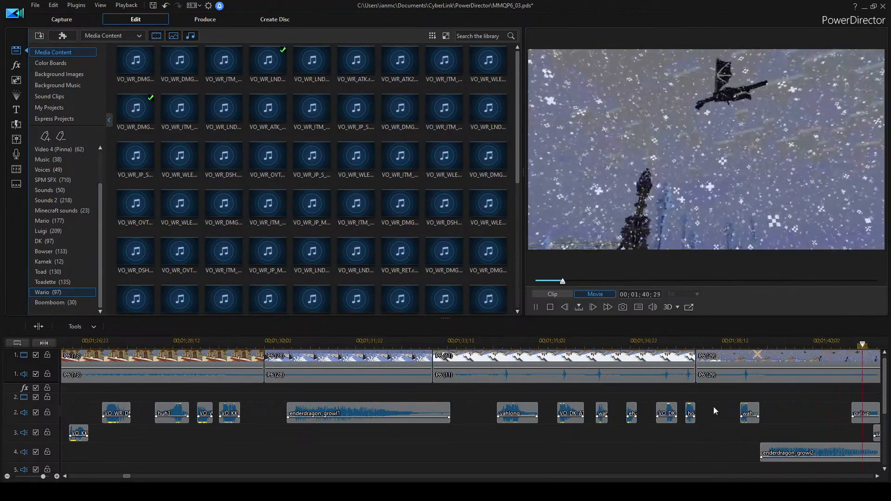
click(693, 410)
click(276, 408)
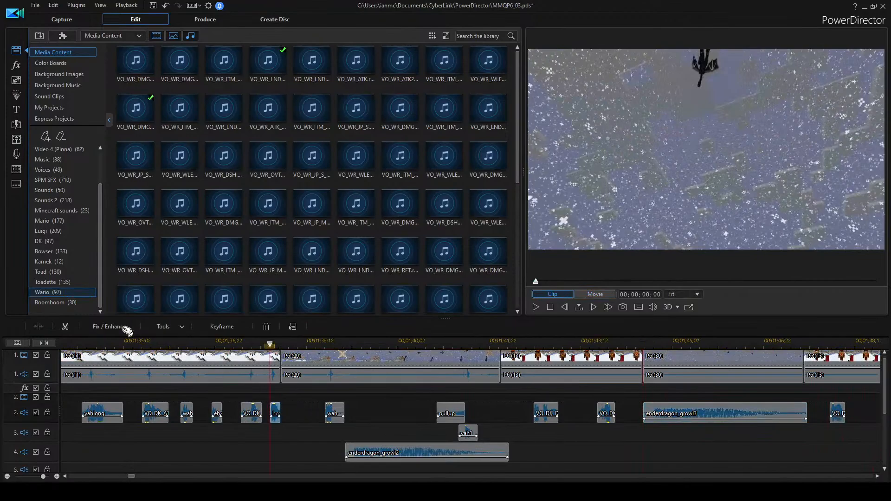
key(Delete)
scroll(220, 430, up, 2)
click(216, 344)
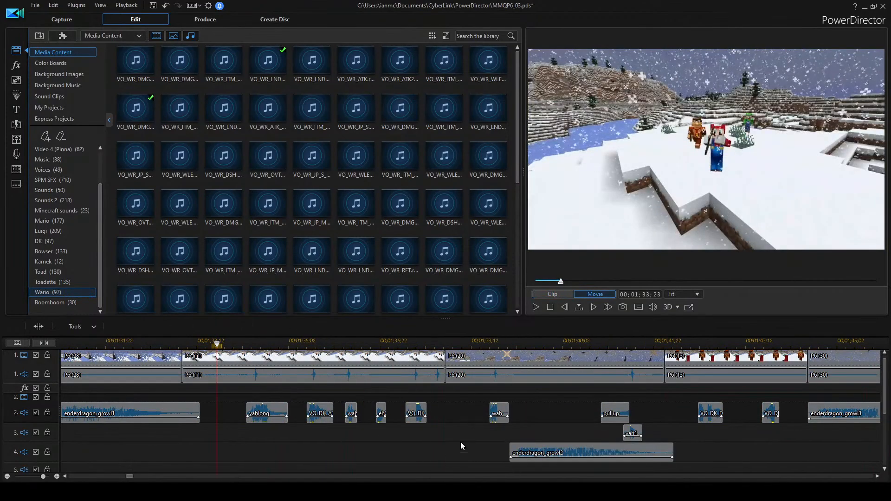
key(space)
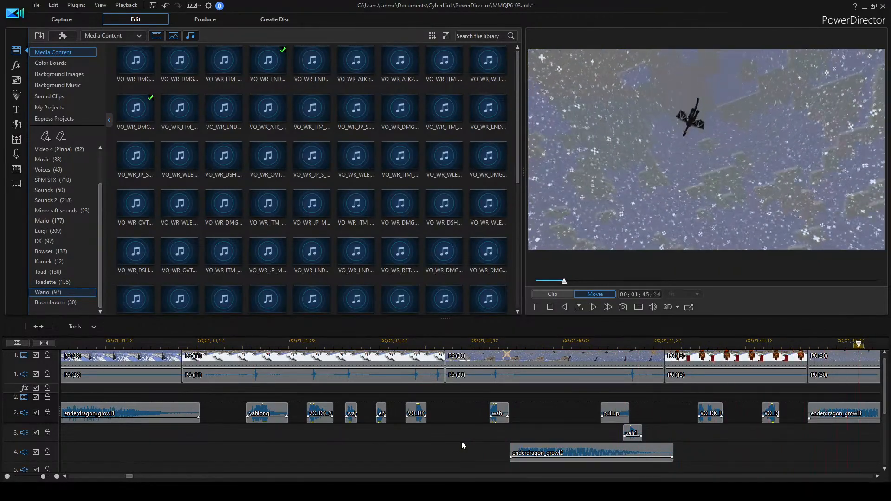
Nudge the second VO_DK clip in P6 (13) slightly earlier on audio track 2 and play on from that shot.
drag(363, 412, 361, 407)
click(287, 347)
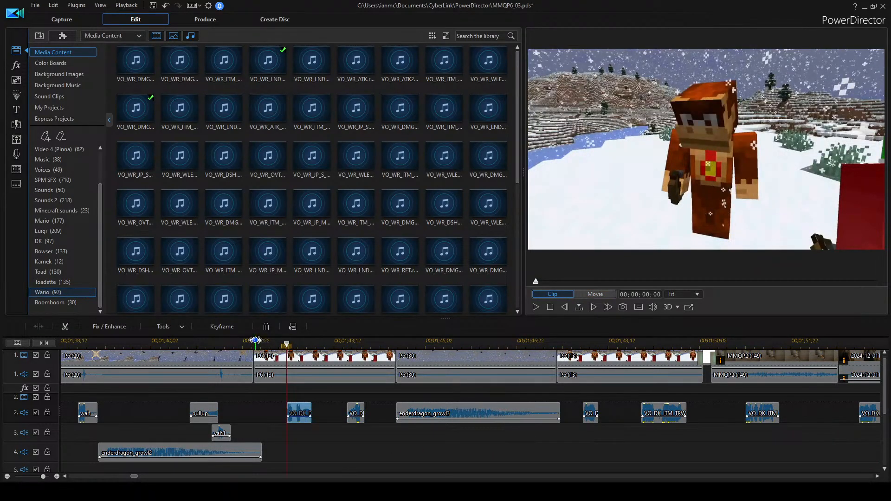
key(space)
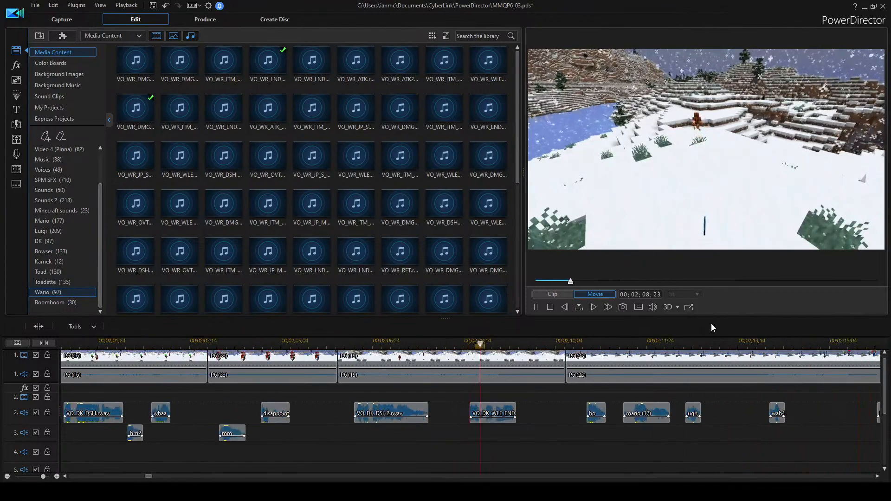
Review P6 (19) through P6 (24), move the d.thehorror clip later to the end of P6 (24), and play on.
key(space)
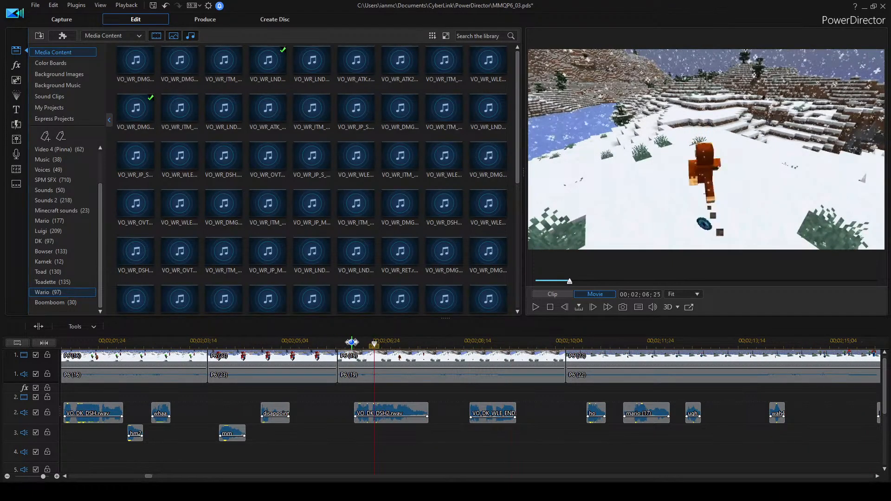
key(space)
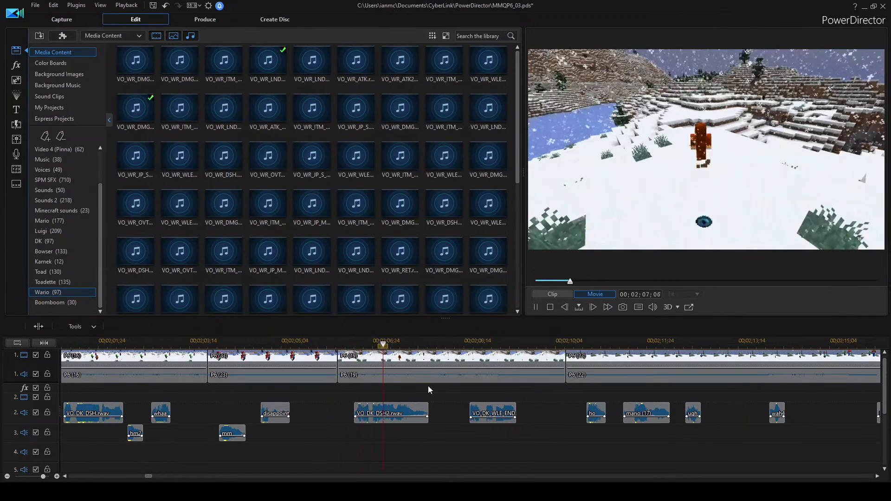
key(space)
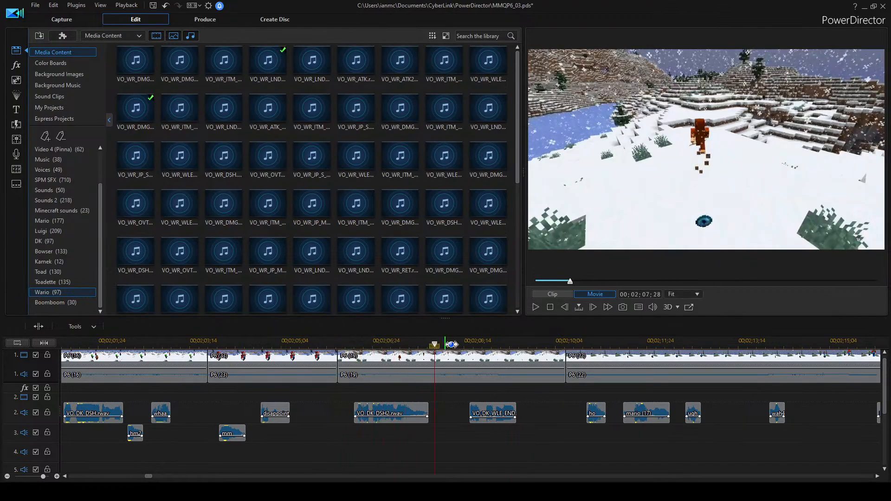
key(space)
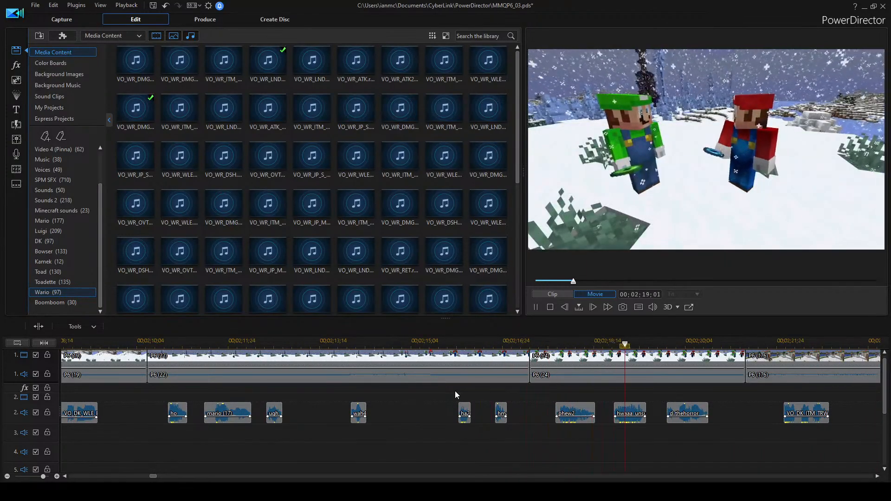
key(space)
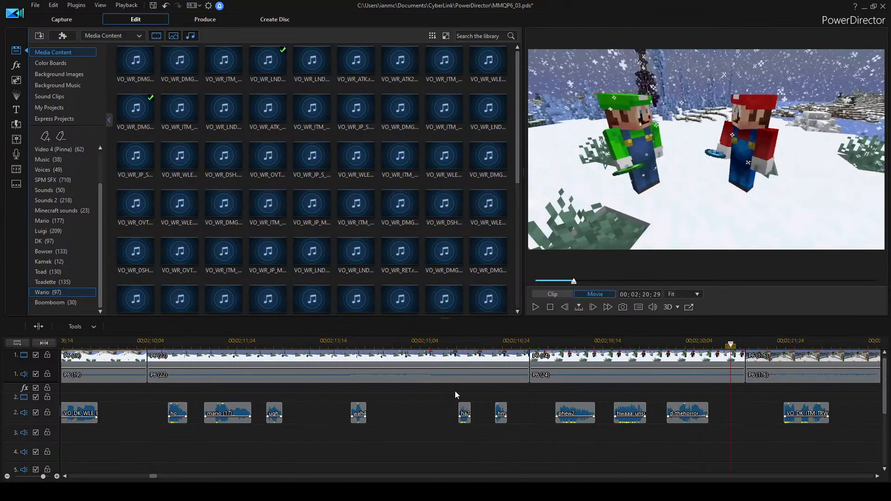
scroll(632, 369, down, 3)
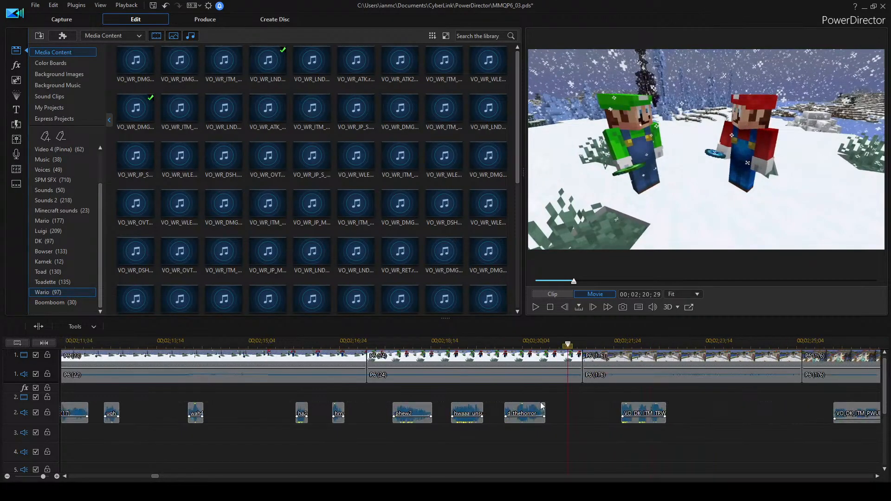
click(523, 409)
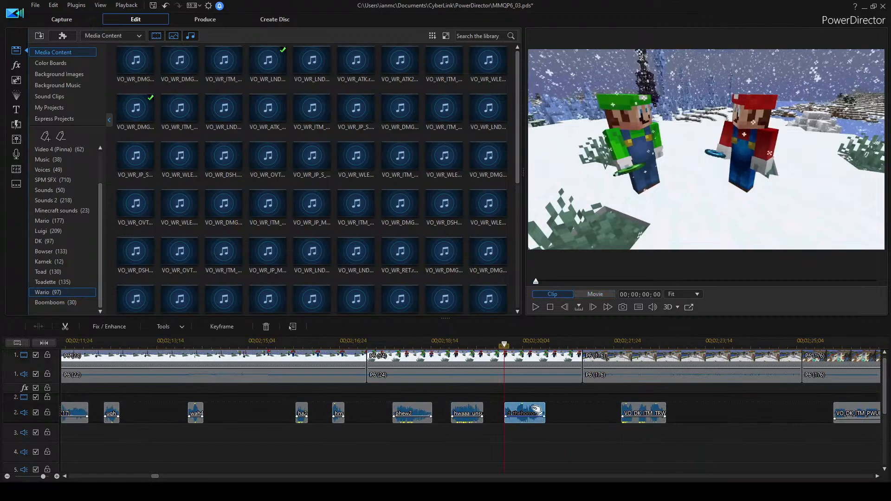
drag(536, 409, 568, 408)
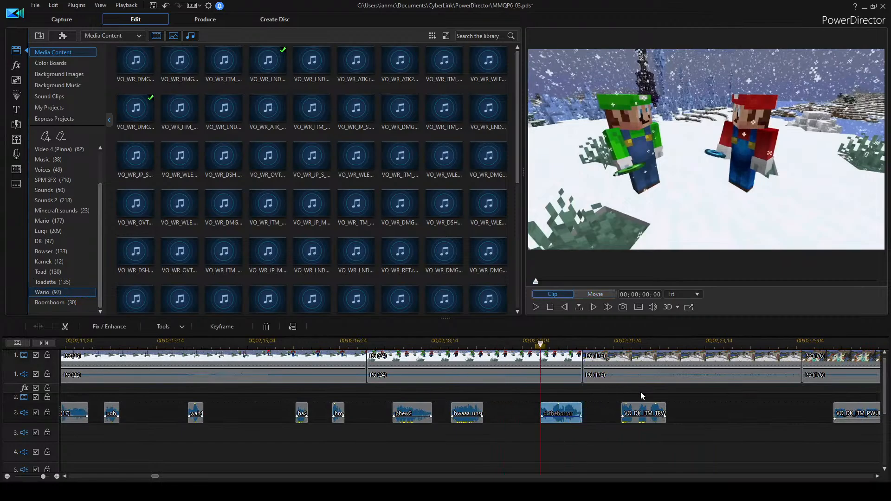
click(570, 391)
key(space)
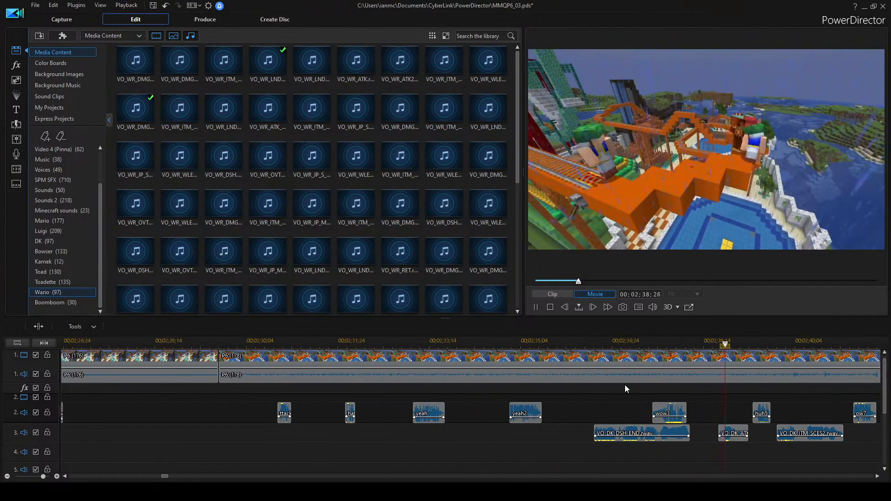
Nudge the VO_DK_AT clip before huh5 in P6 (178) slightly later on audio track 3 and replay that section.
key(space)
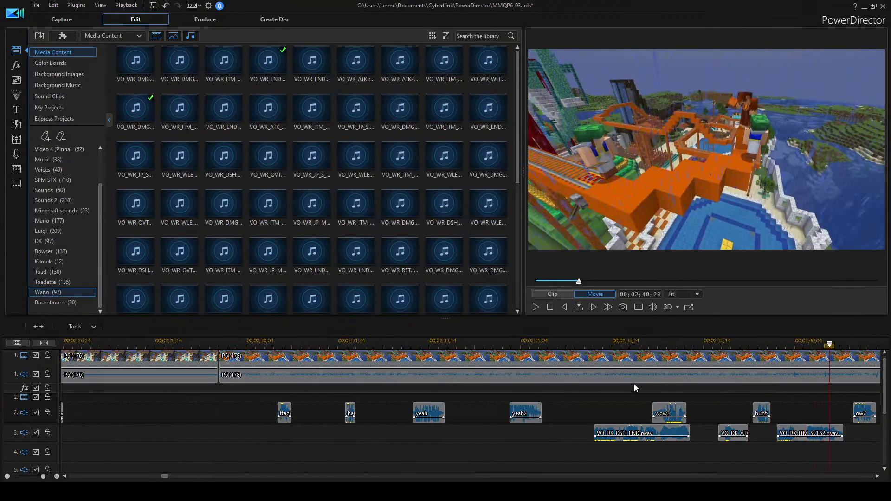
key(space)
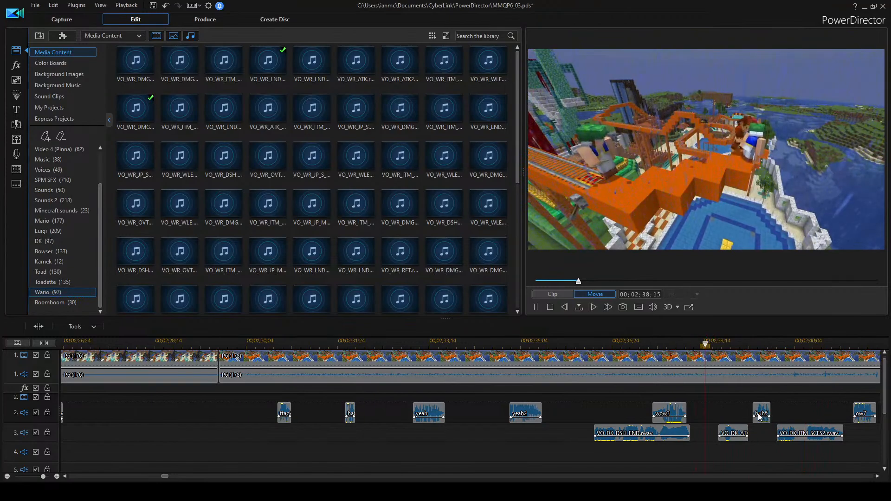
click(742, 436)
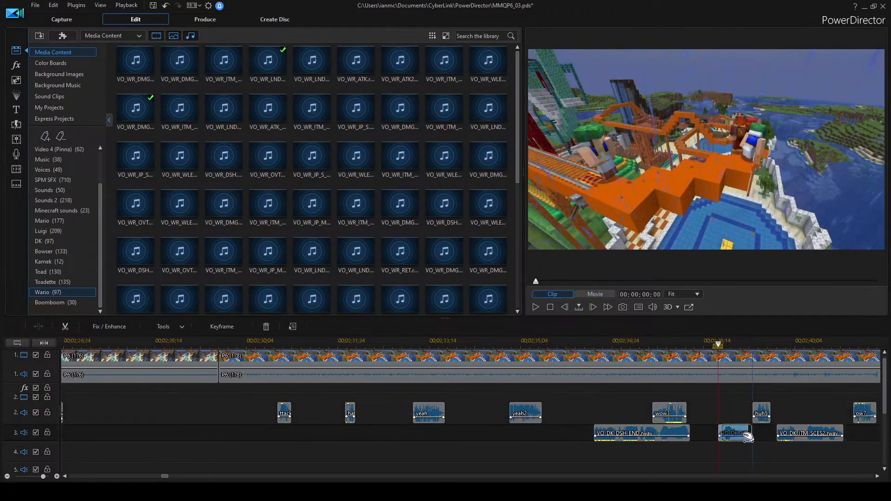
drag(745, 435, 744, 434)
click(716, 408)
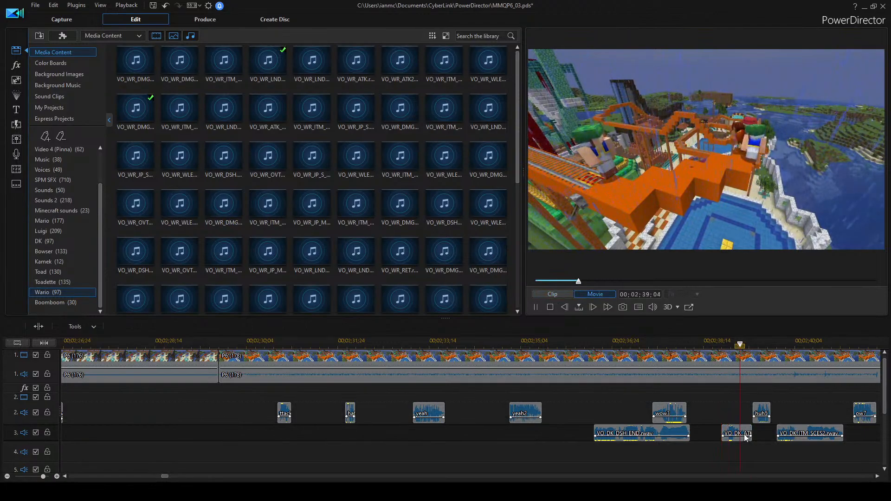
key(space)
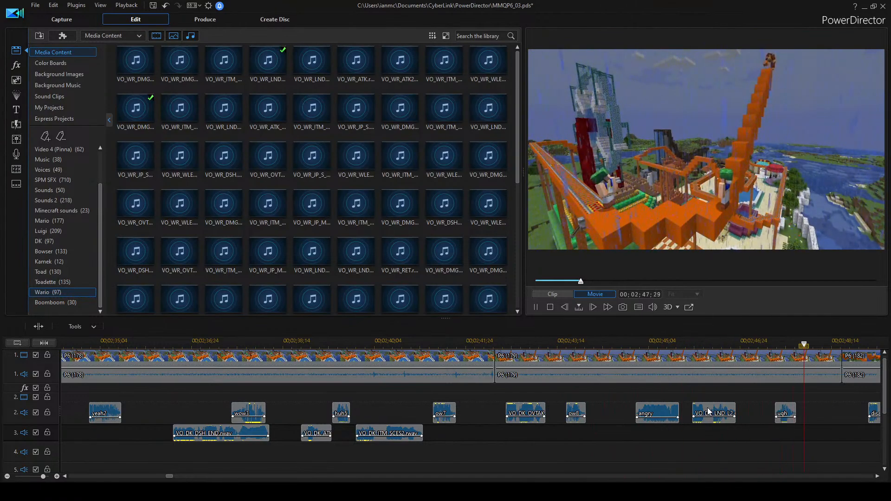
Move the ugh clip near the end of P6 (179) slightly earlier on audio track 2 and replay the section.
click(786, 412)
drag(788, 412, 774, 412)
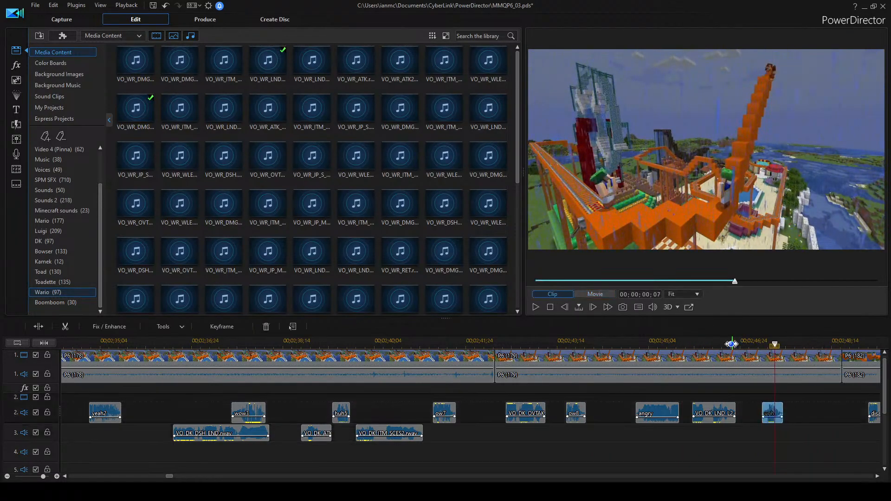
key(space)
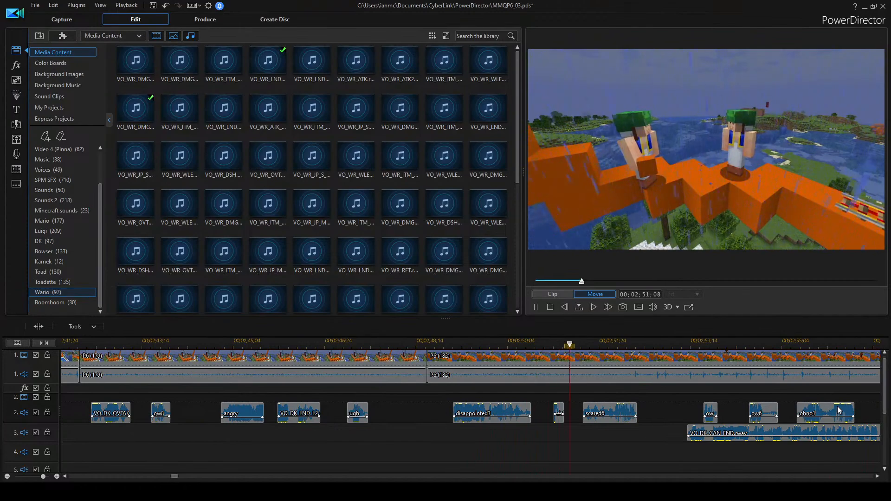
Move the short clip just before scared6 in P6 (182) slightly earlier on audio track 2, replay the shot, and save the project.
click(554, 411)
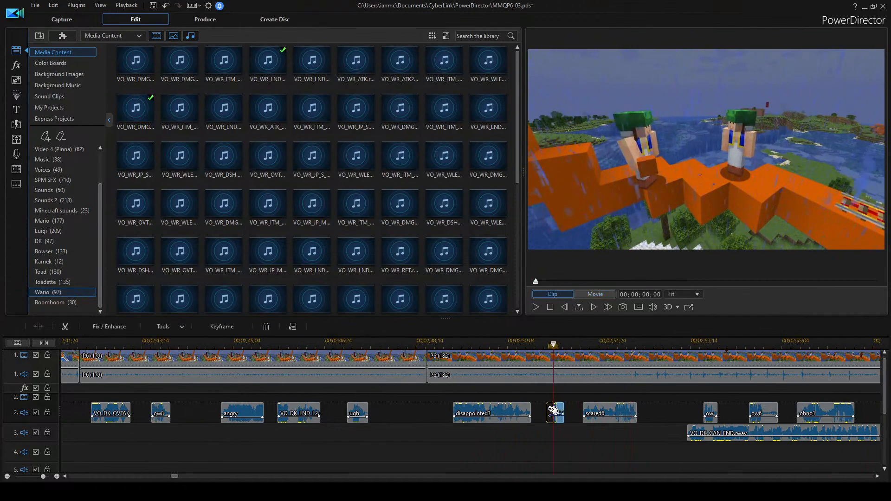
click(474, 344)
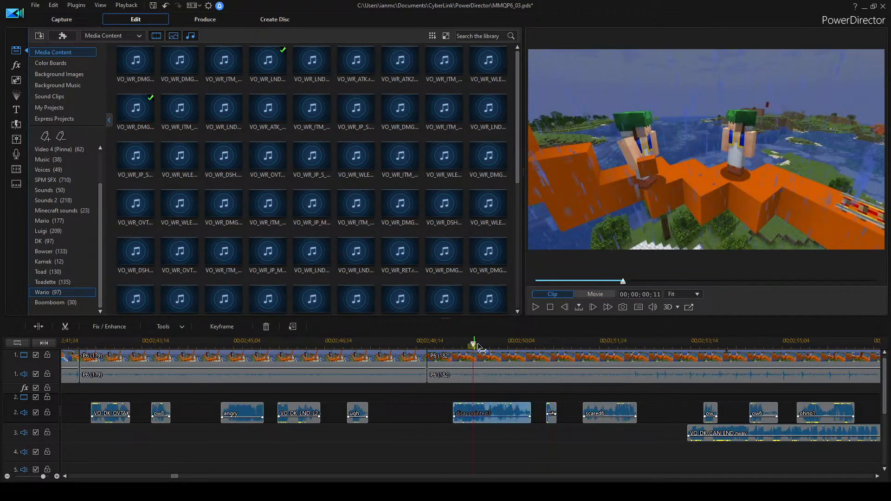
click(477, 345)
key(space)
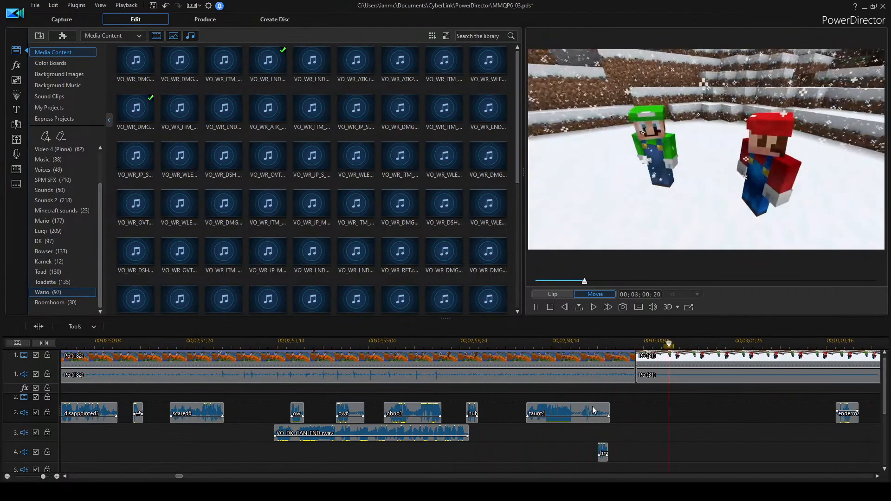
key(space)
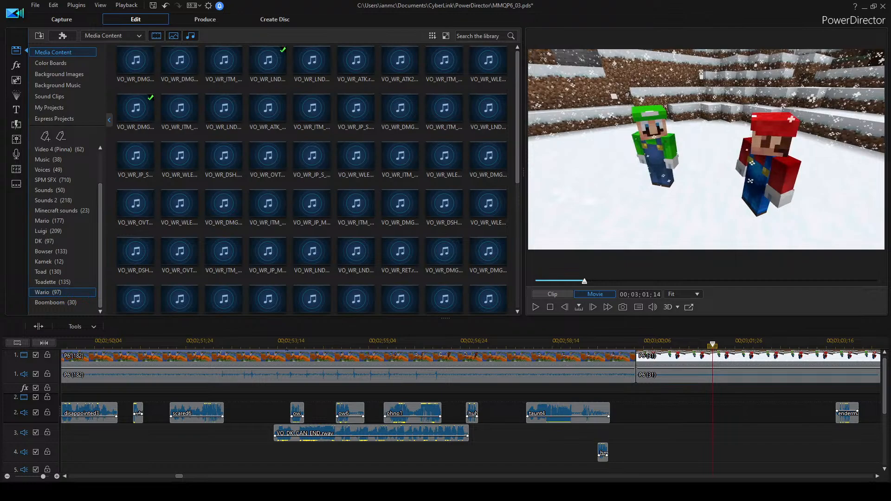
key(ctrl+s)
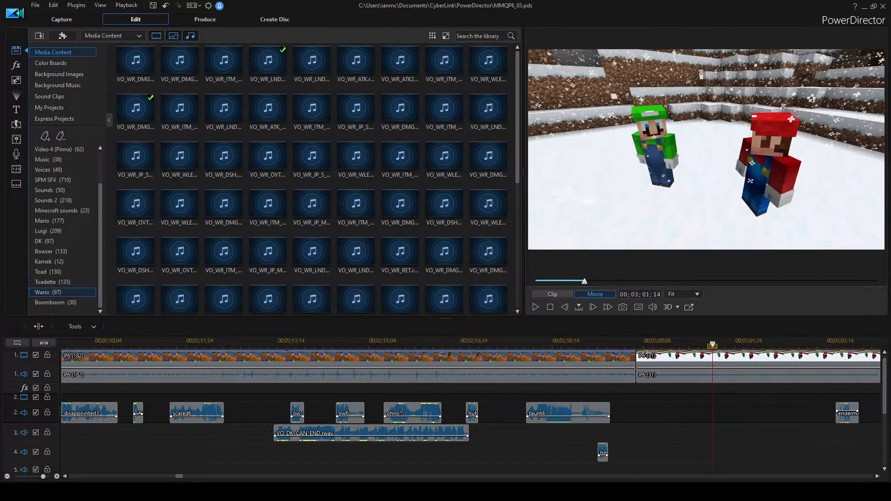